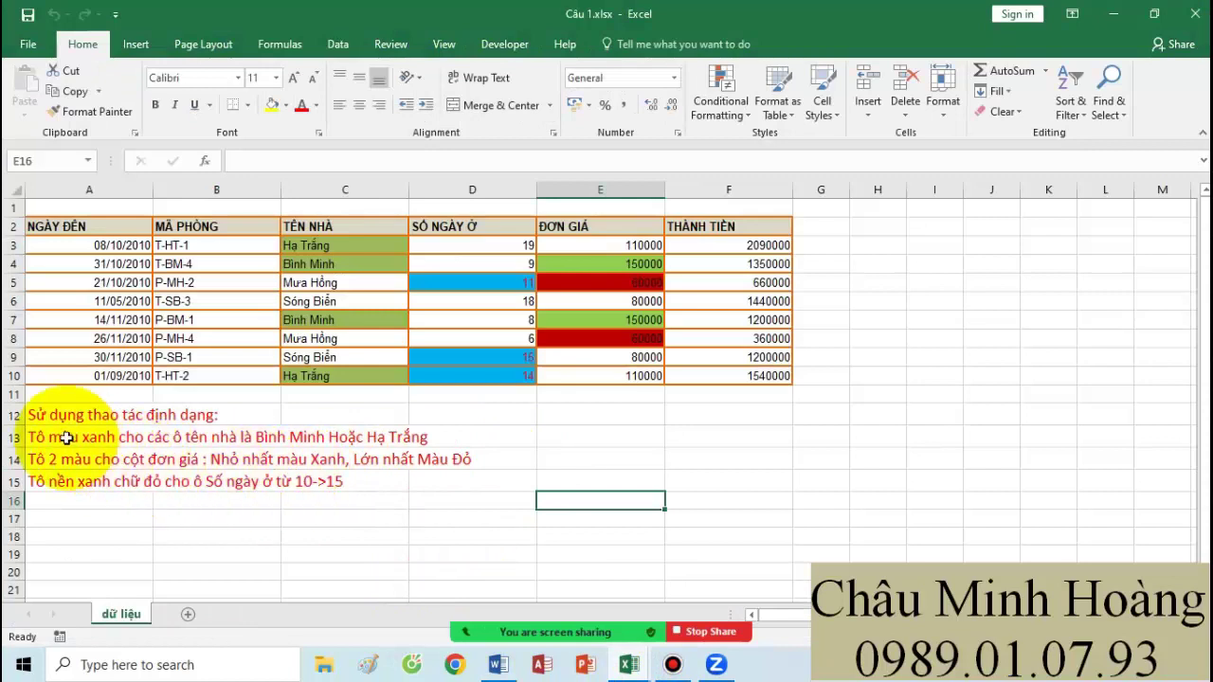
Step: Open the conditional formatting rule of the TÊN NHÀ cells C3:C10, copy its OR formula, and accept the rule
left_click_drag(58, 437, 454, 436)
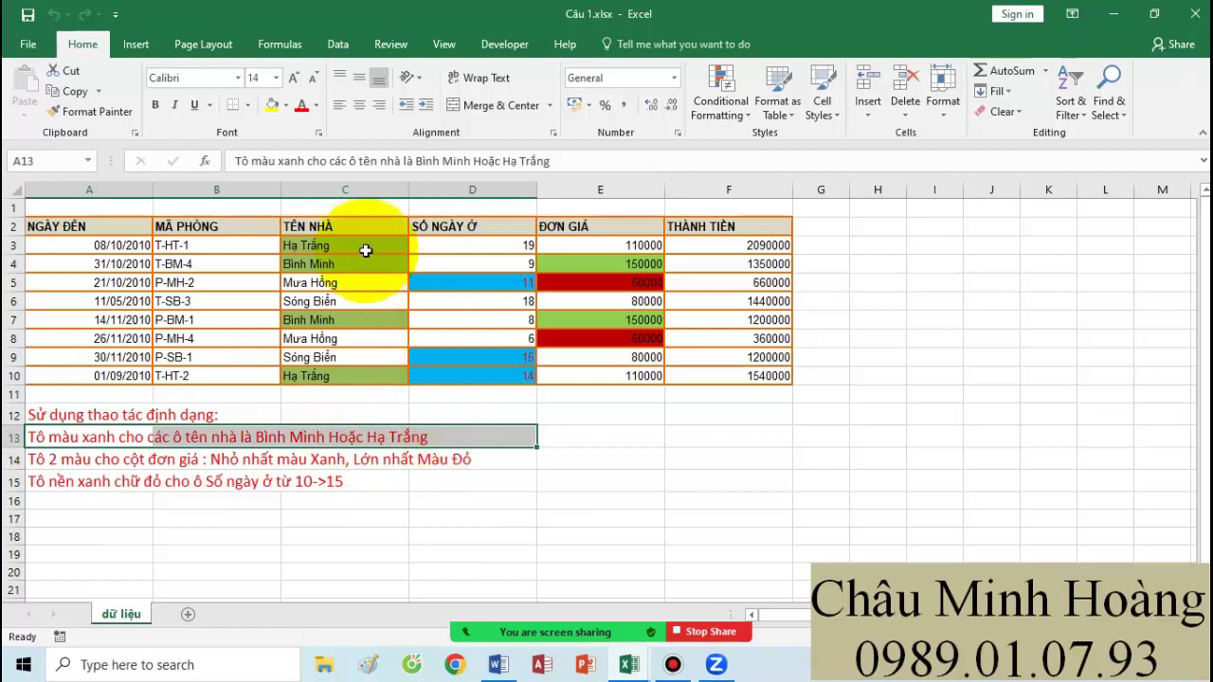
left_click_drag(365, 244, 346, 376)
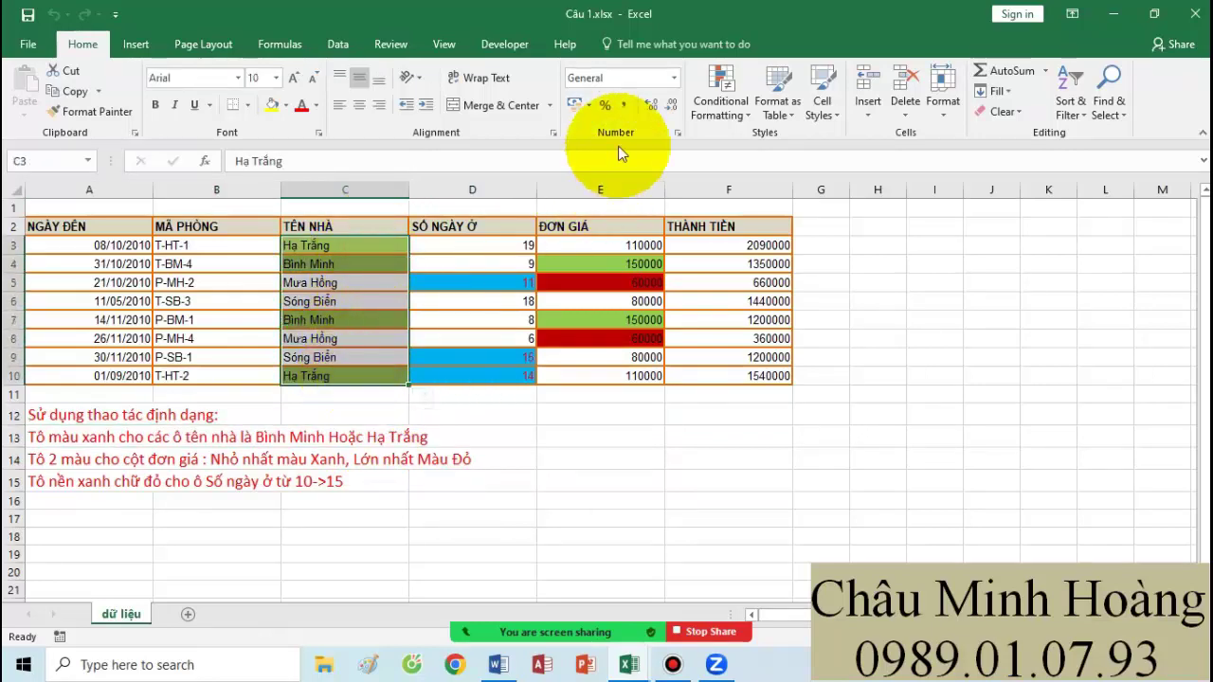
left_click(713, 84)
left_click(775, 374)
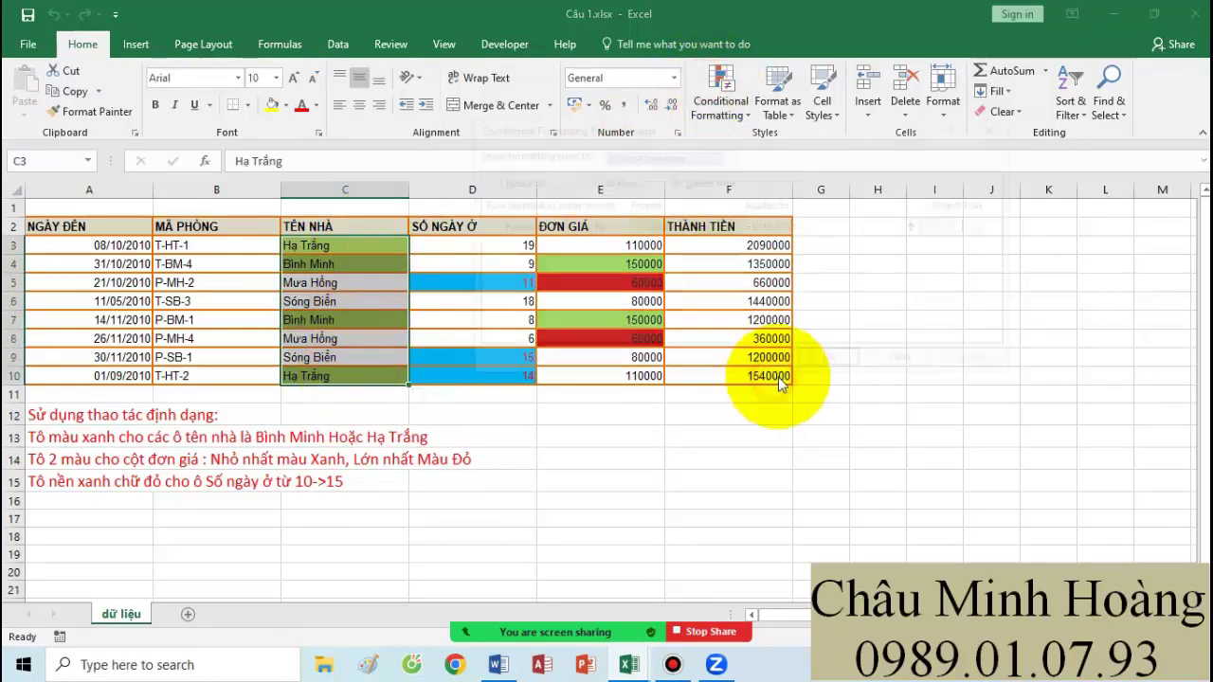
double_click(596, 230)
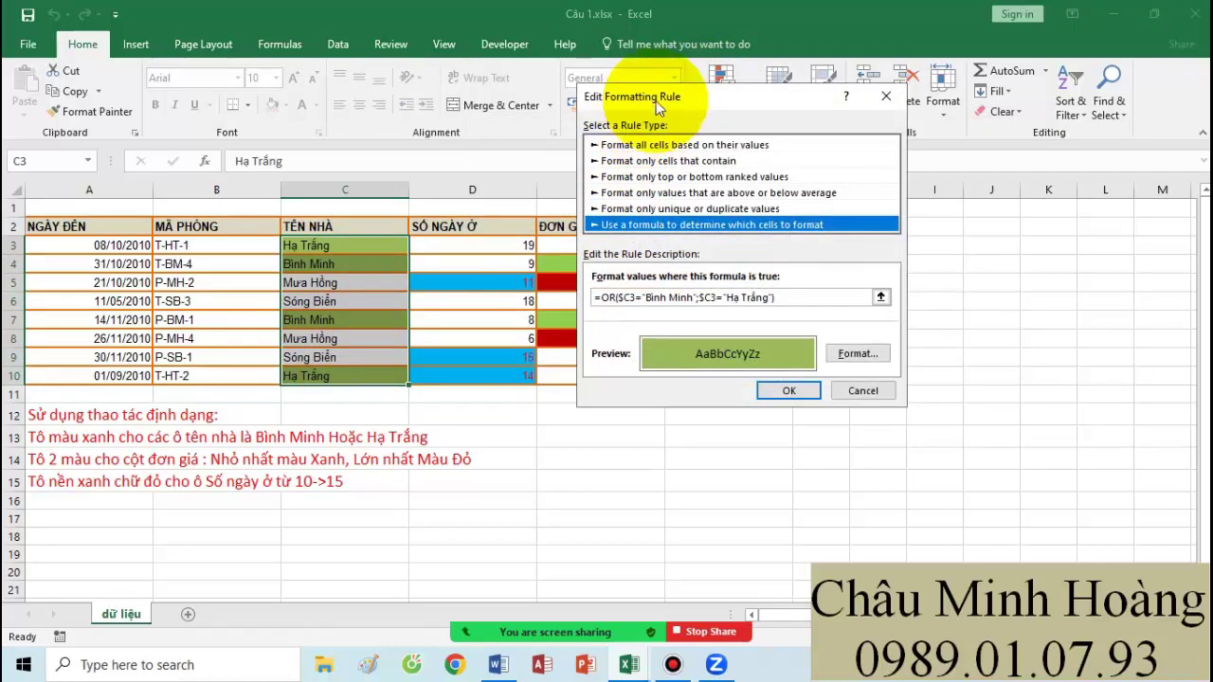
left_click_drag(655, 101, 748, 141)
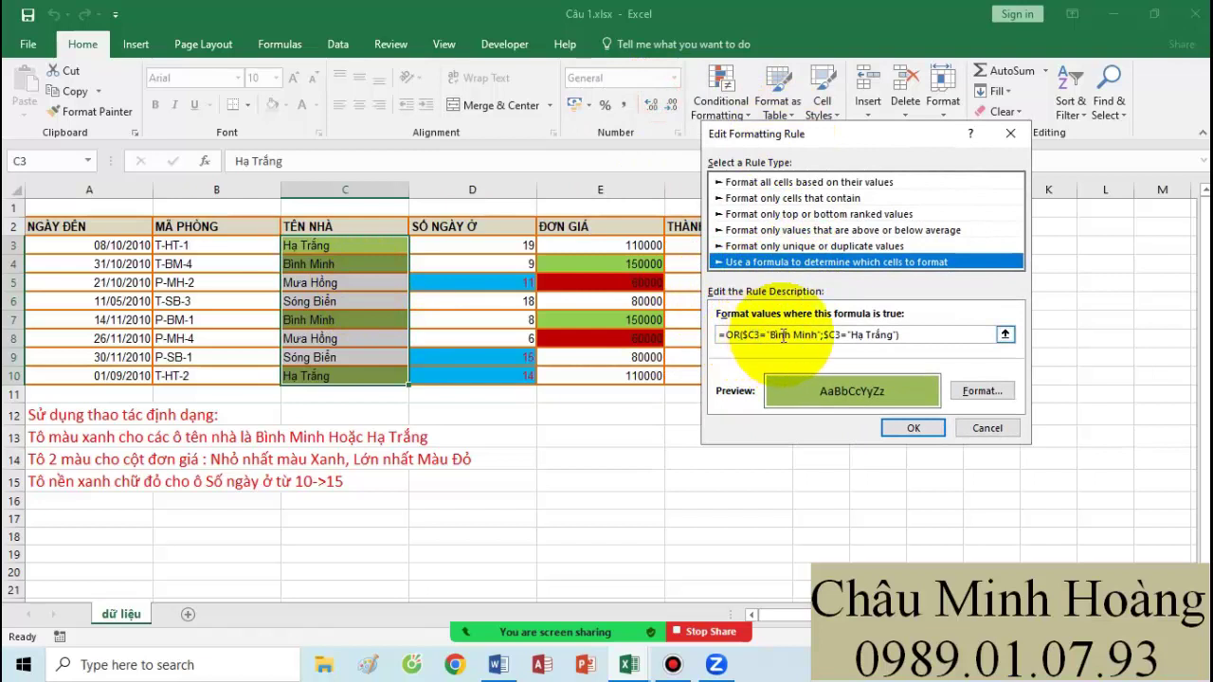
left_click_drag(920, 333, 726, 329)
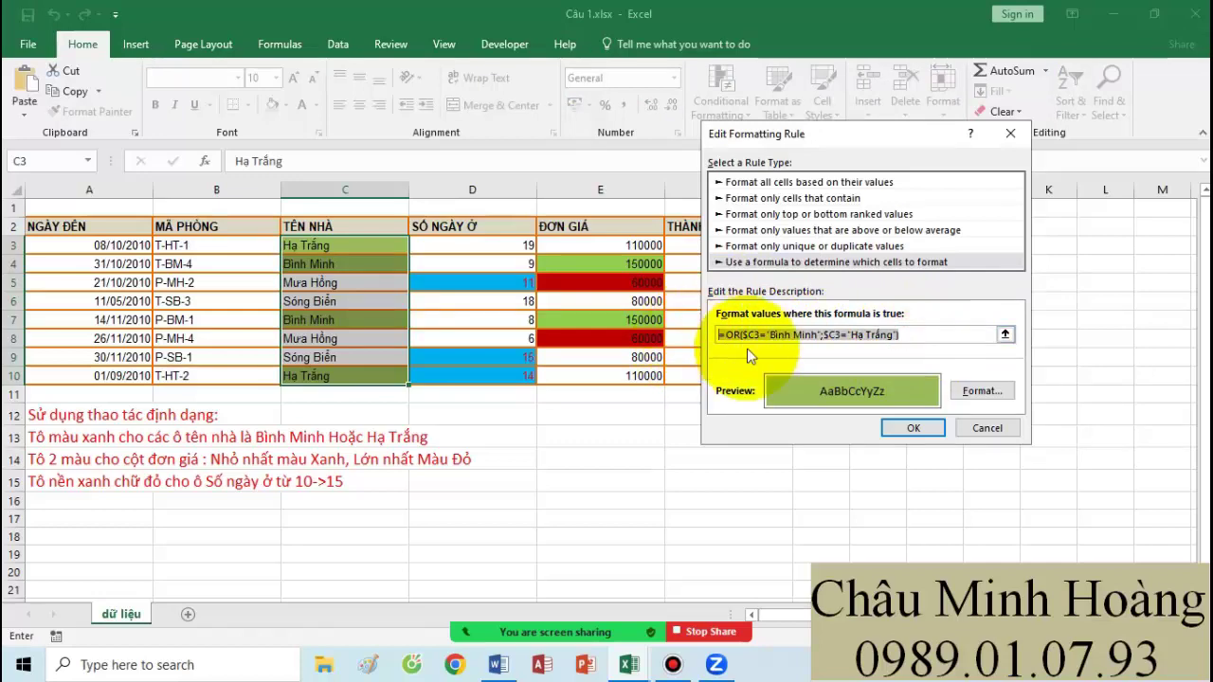
left_click(908, 428)
Step: Switch to the Word document and enter =OR($C3="Bình Minh";$C3="Hạ Trắng") after "Câu 1 :", followed by a new line
left_click(497, 668)
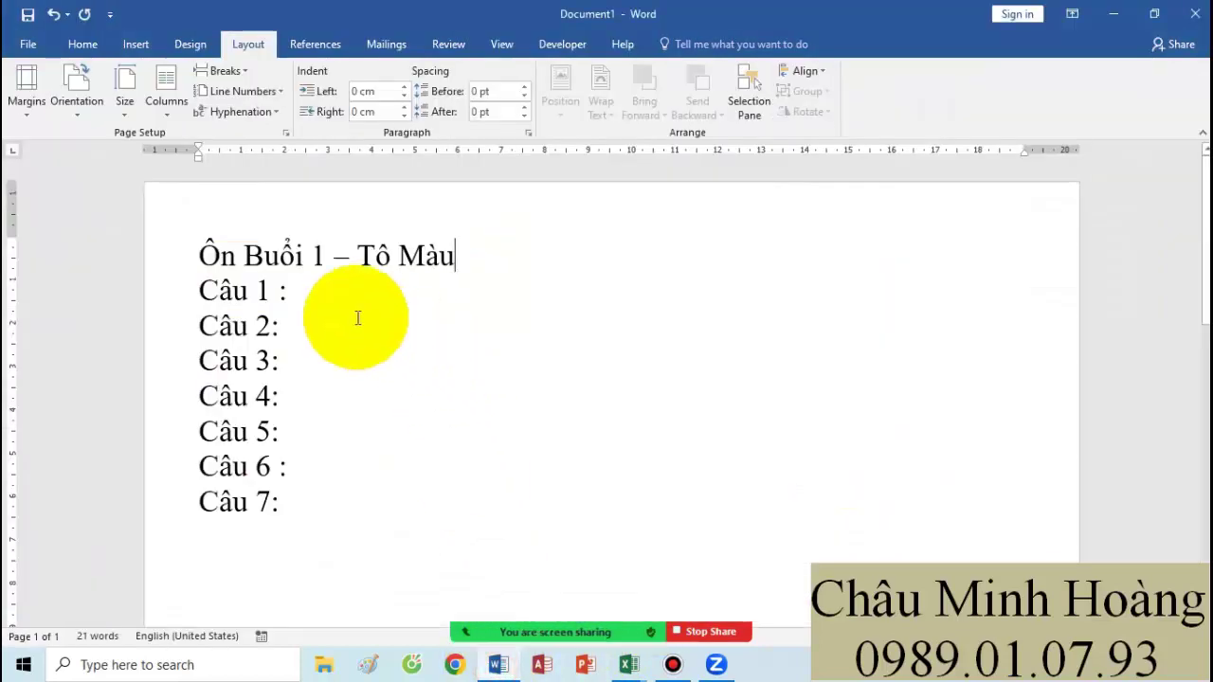
left_click(315, 291)
type("=OR($C3=\"Bình Minh\";$C3=\"Hạ Trắng\")")
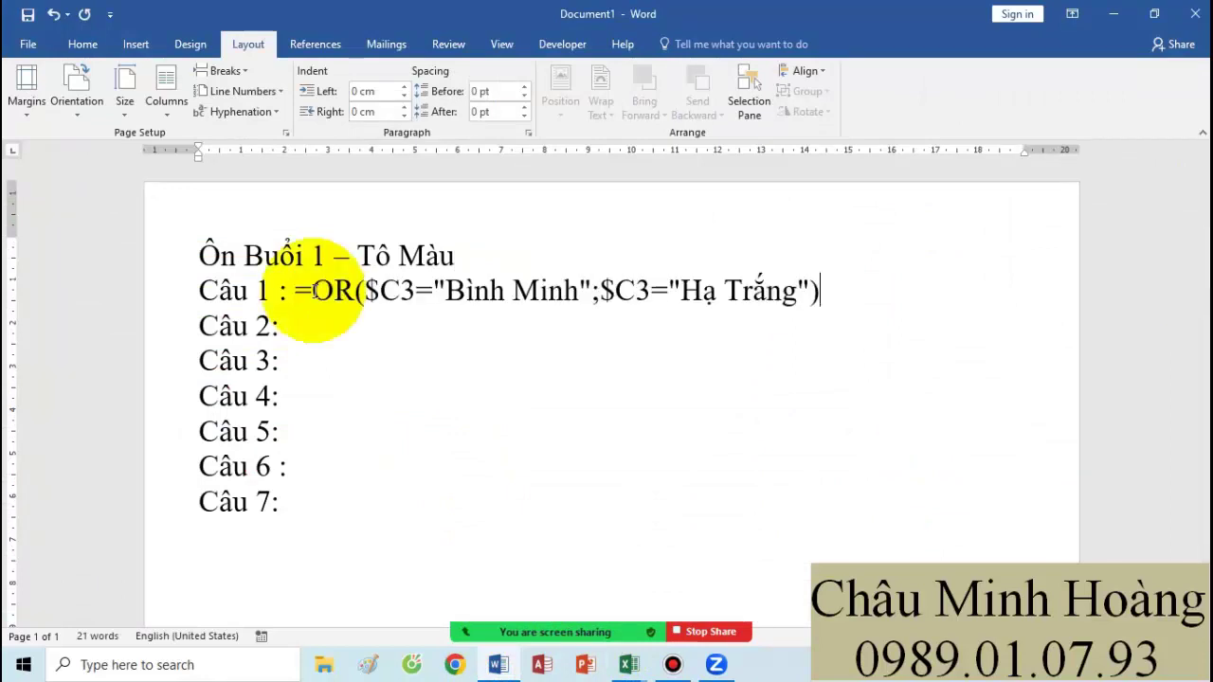
key("Return")
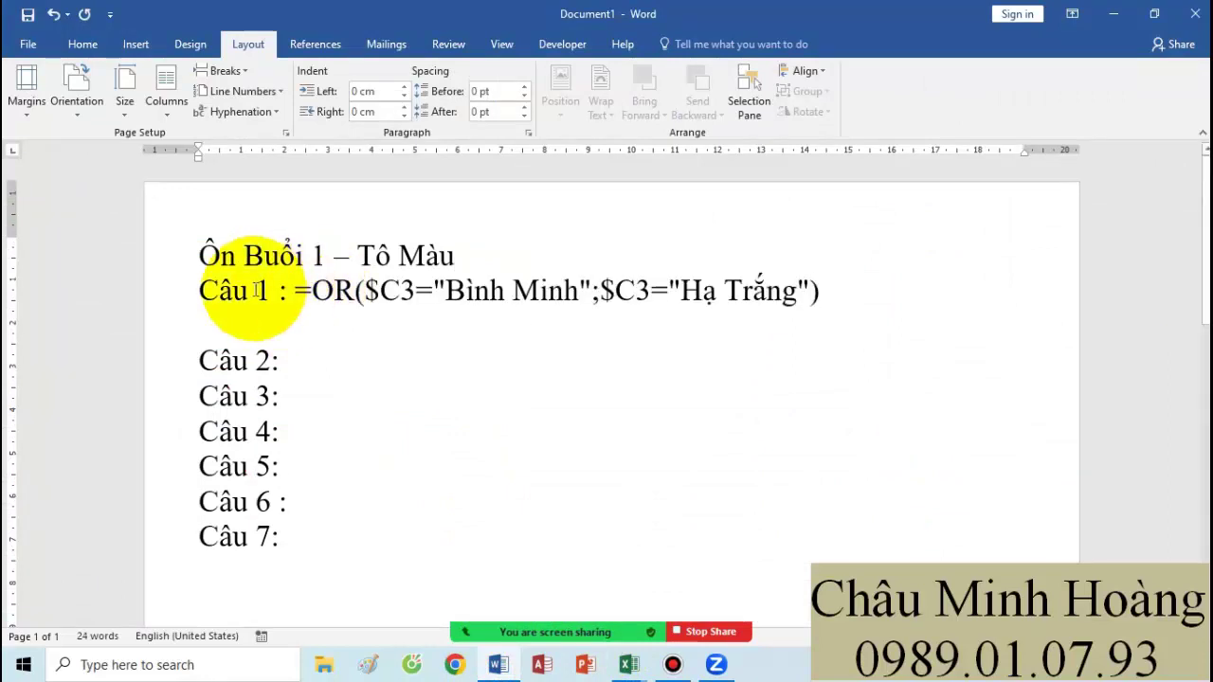
Step: Return to the Câu 1.xlsx workbook in Excel and close the Conditional Formatting Rules Manager
mouse_move(628, 668)
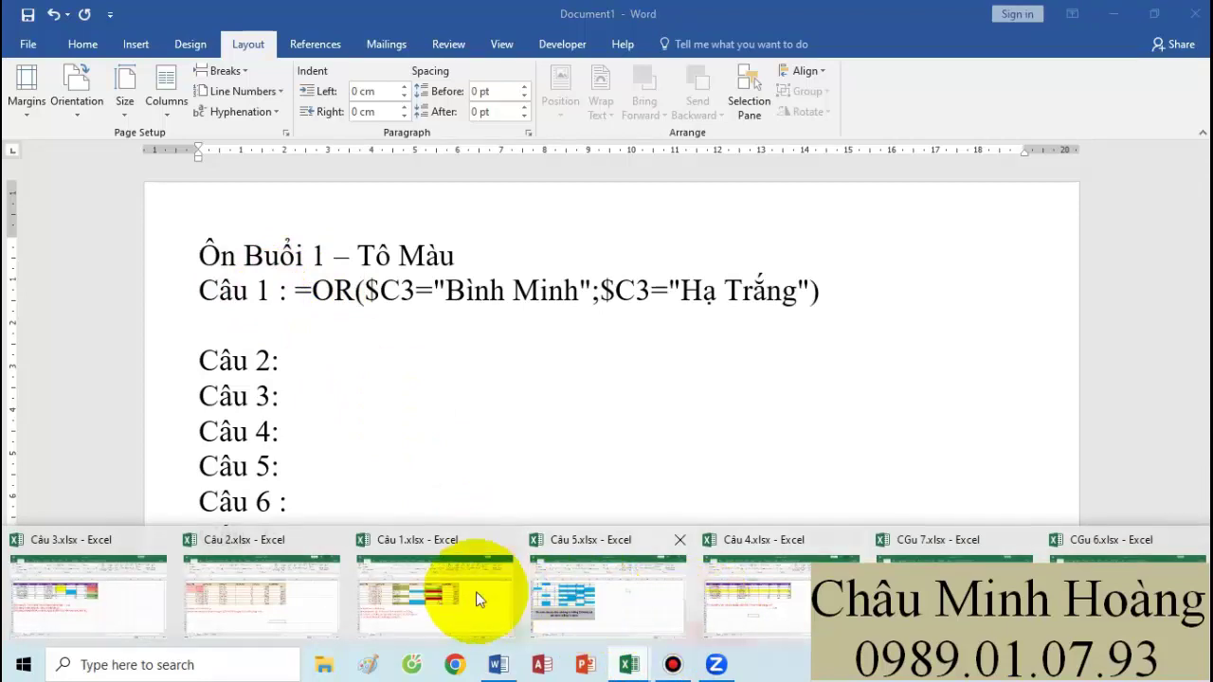
left_click(433, 590)
left_click(832, 363)
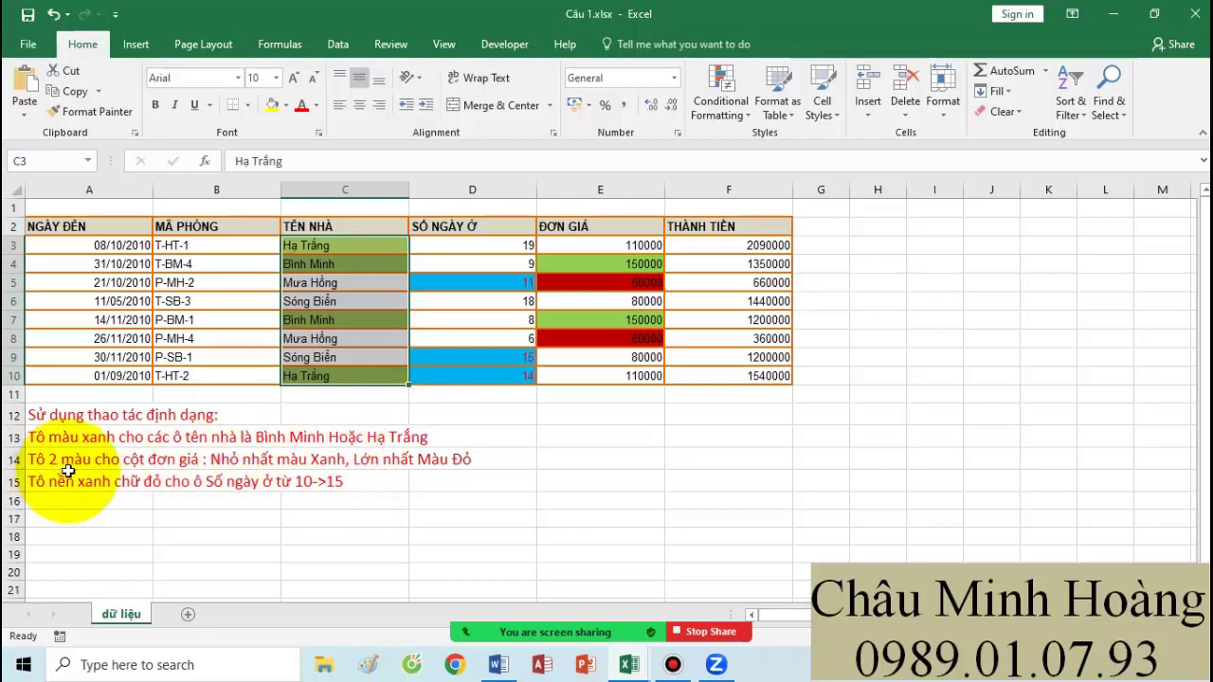
Step: Start a new conditional formatting rule for the ĐƠN GIÁ cells E3:E10 that formats all cells based on their values
left_click_drag(601, 245, 604, 376)
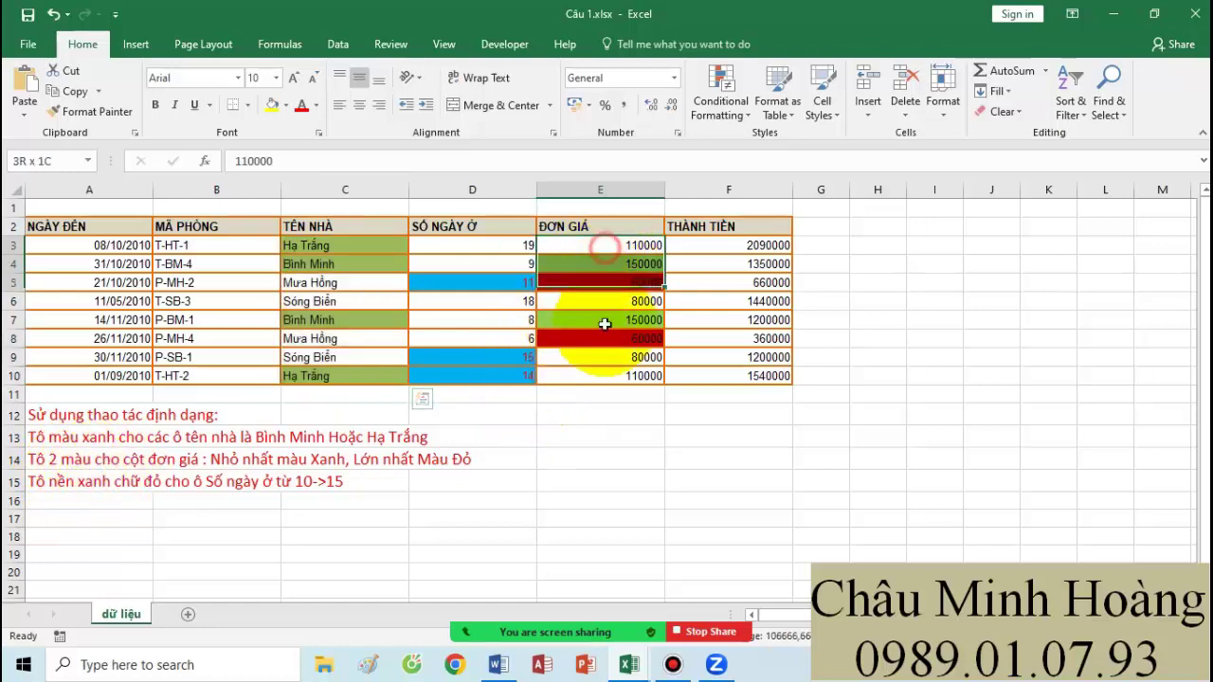
left_click(720, 99)
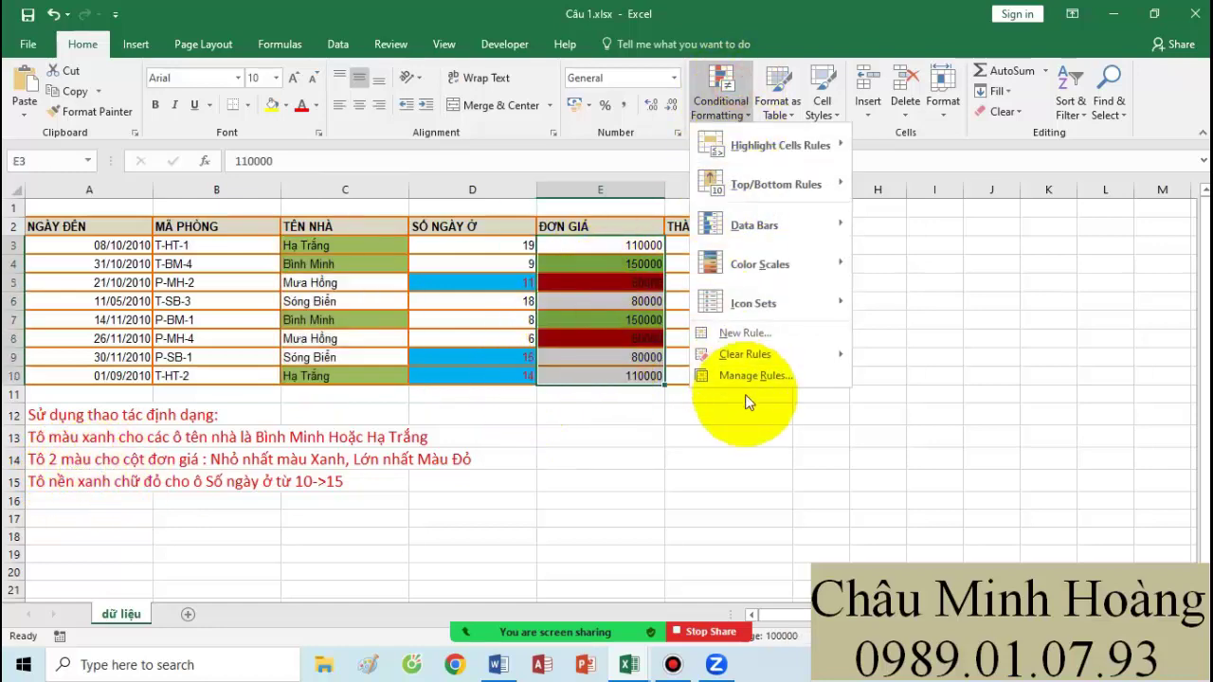
left_click(746, 377)
left_click(663, 253)
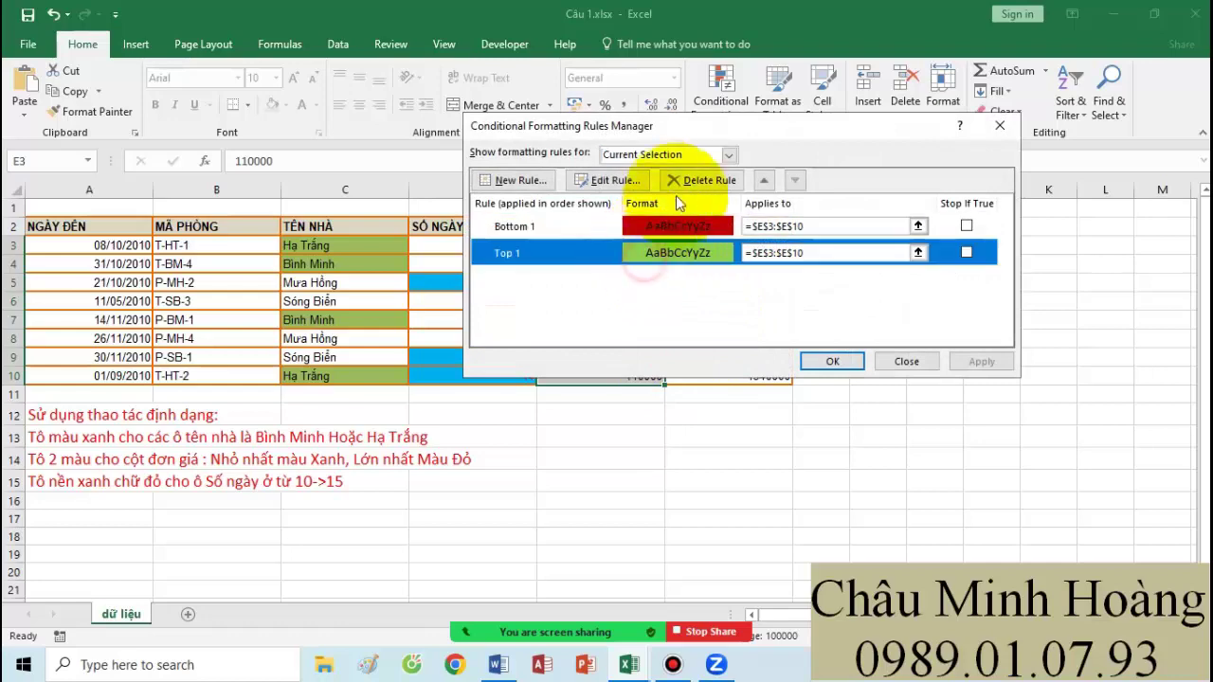
left_click(531, 179)
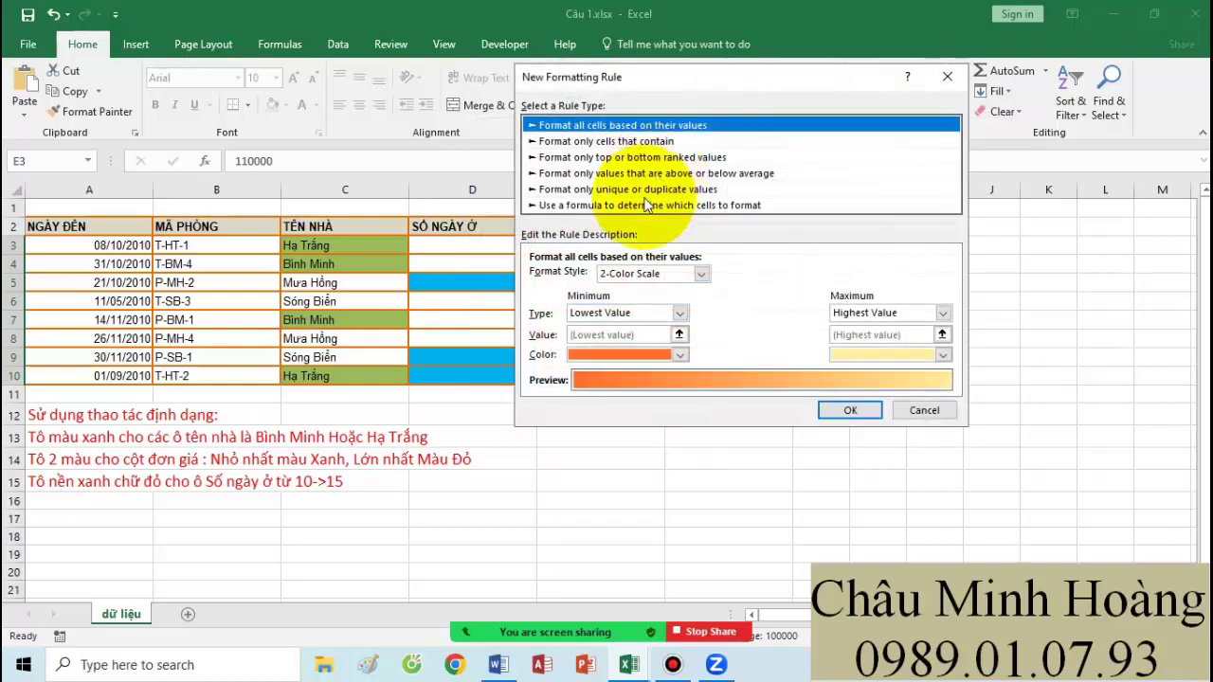
left_click(640, 205)
left_click(591, 131)
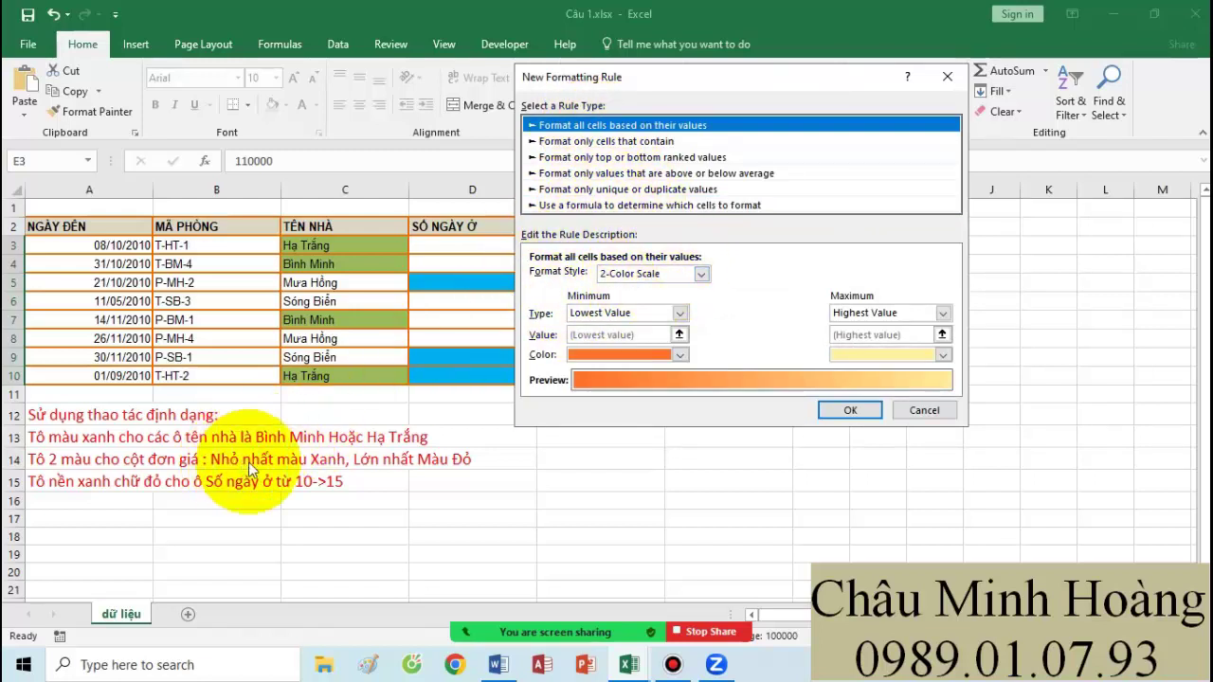
Step: Color the 2-Color Scale blue for the lowest value and red for the highest value, and add the rule
left_click(681, 355)
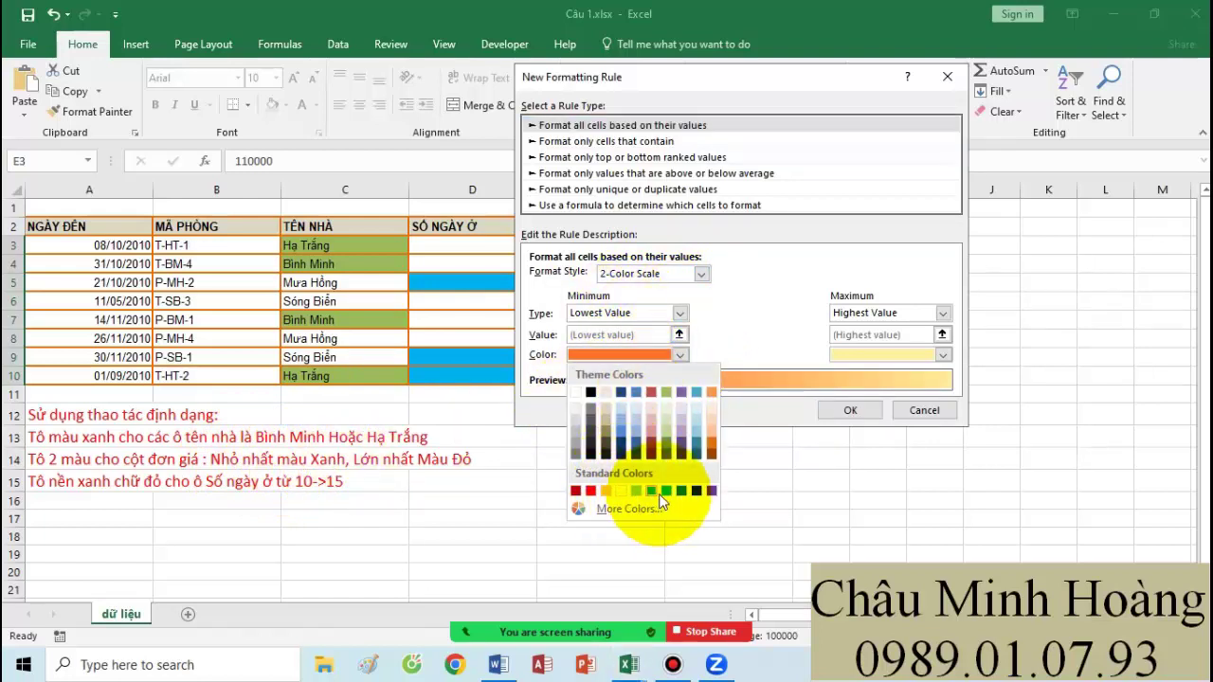
left_click(663, 490)
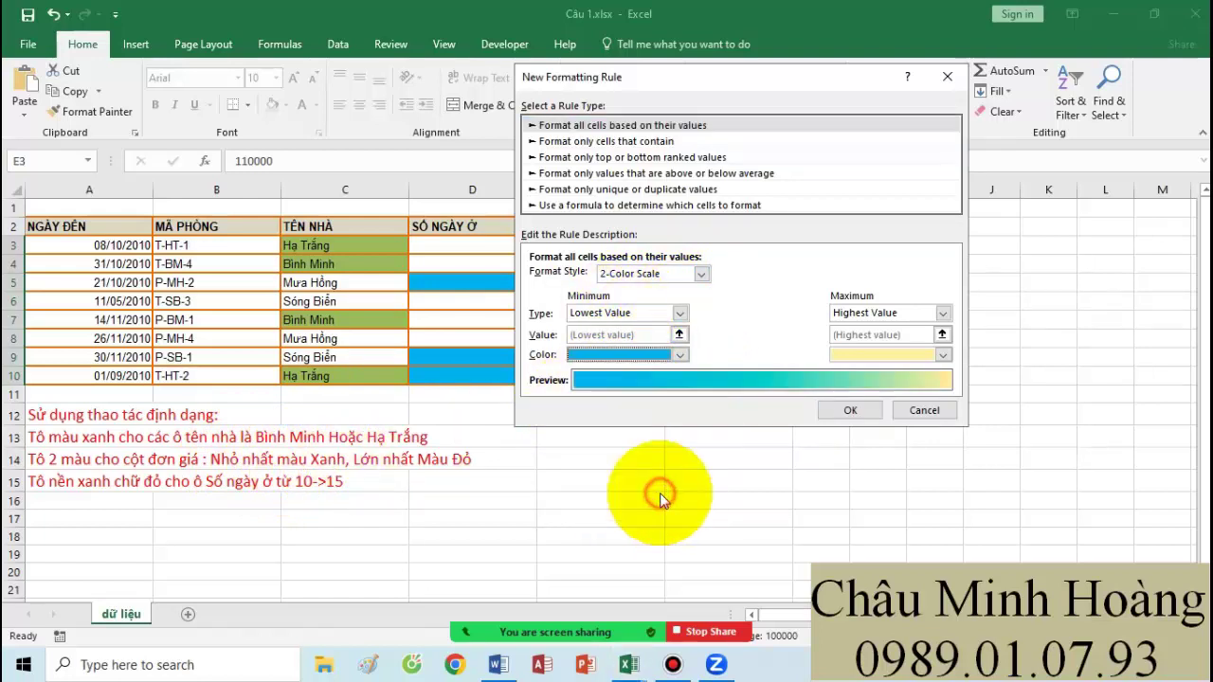
left_click(944, 354)
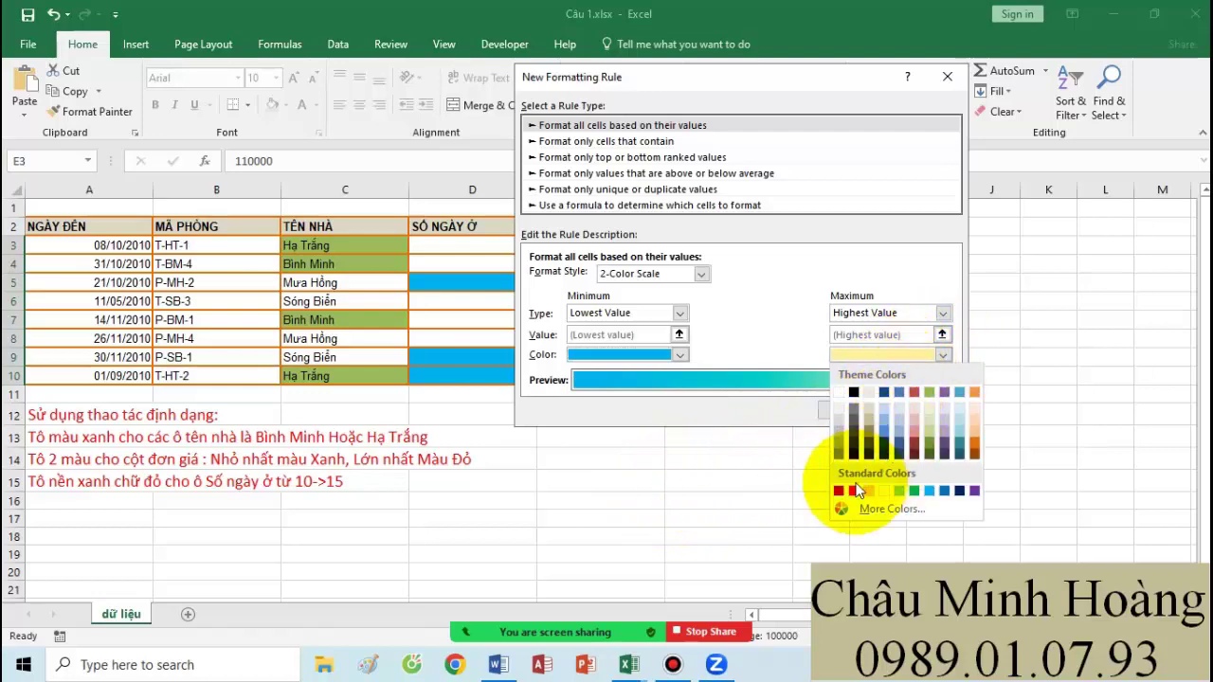
left_click(853, 491)
left_click(845, 404)
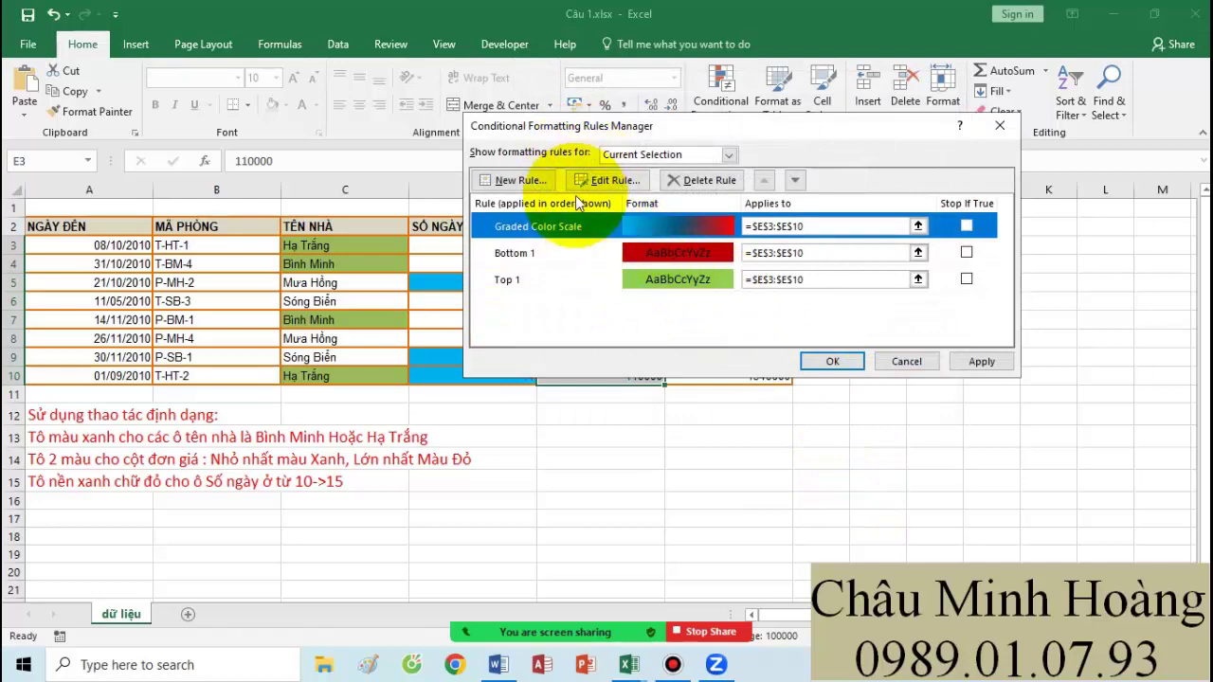
Step: Review the format styles of the new color scale rule, and note "Ý 2 : dùng dòng số 1" below Câu 1 in Word
left_click(603, 182)
left_click(695, 274)
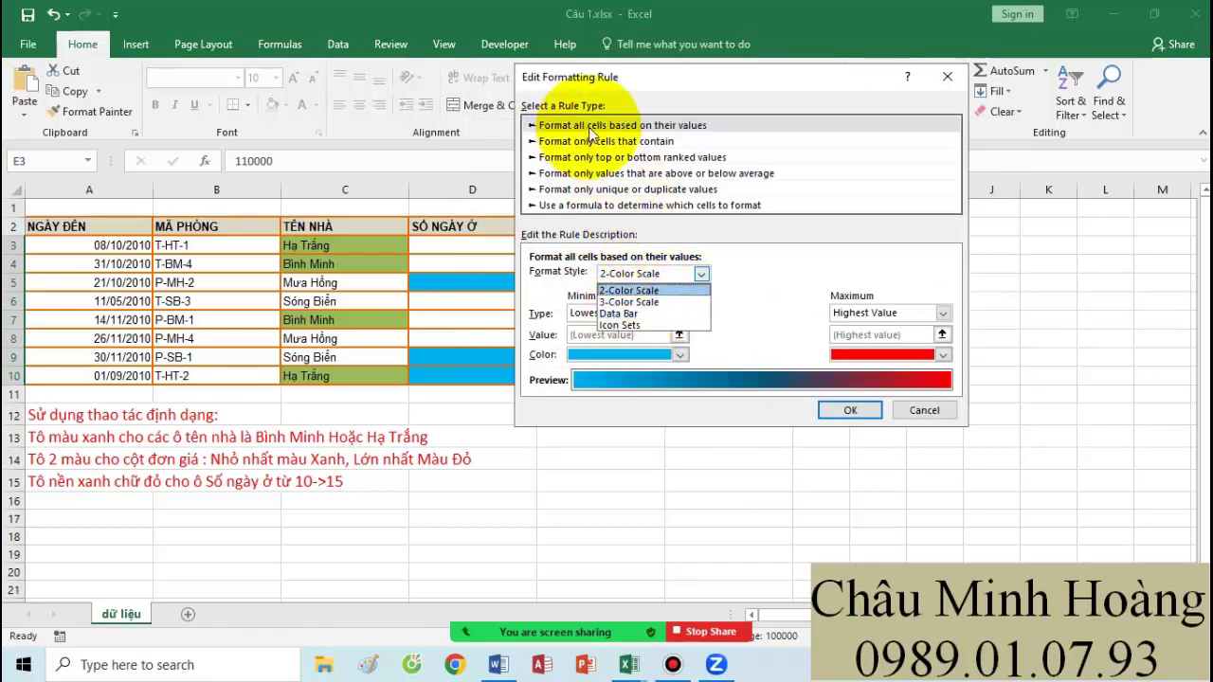
left_click(498, 664)
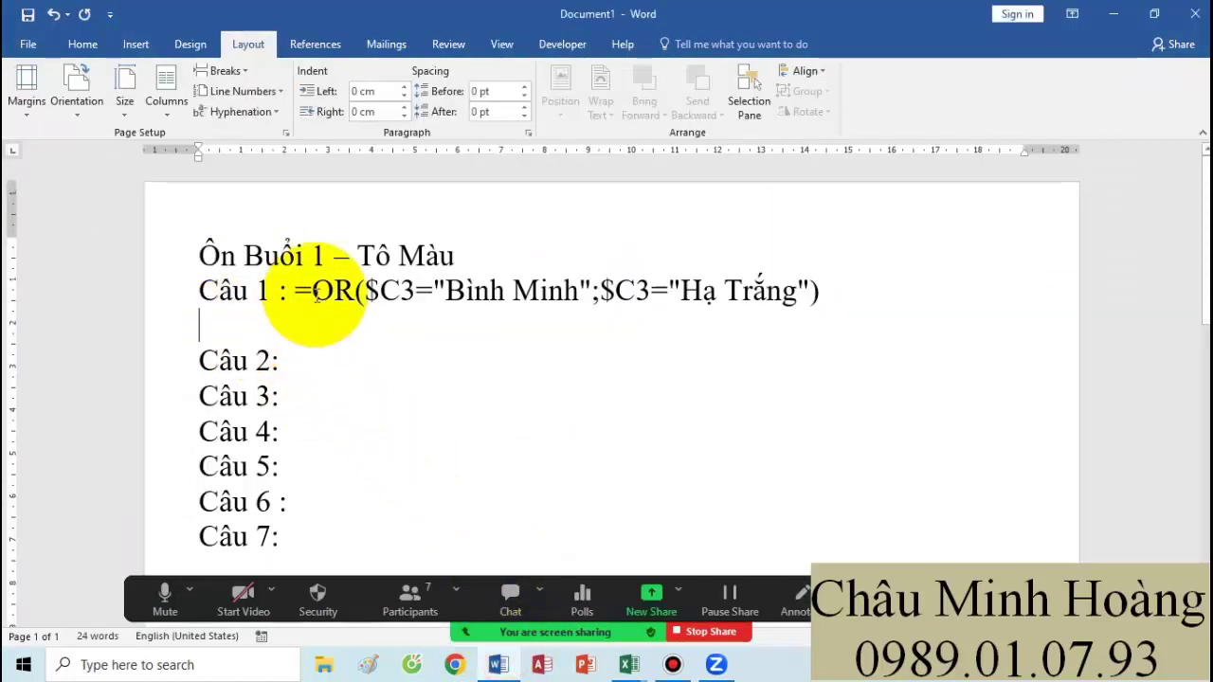
type(": dùng dòng số 1")
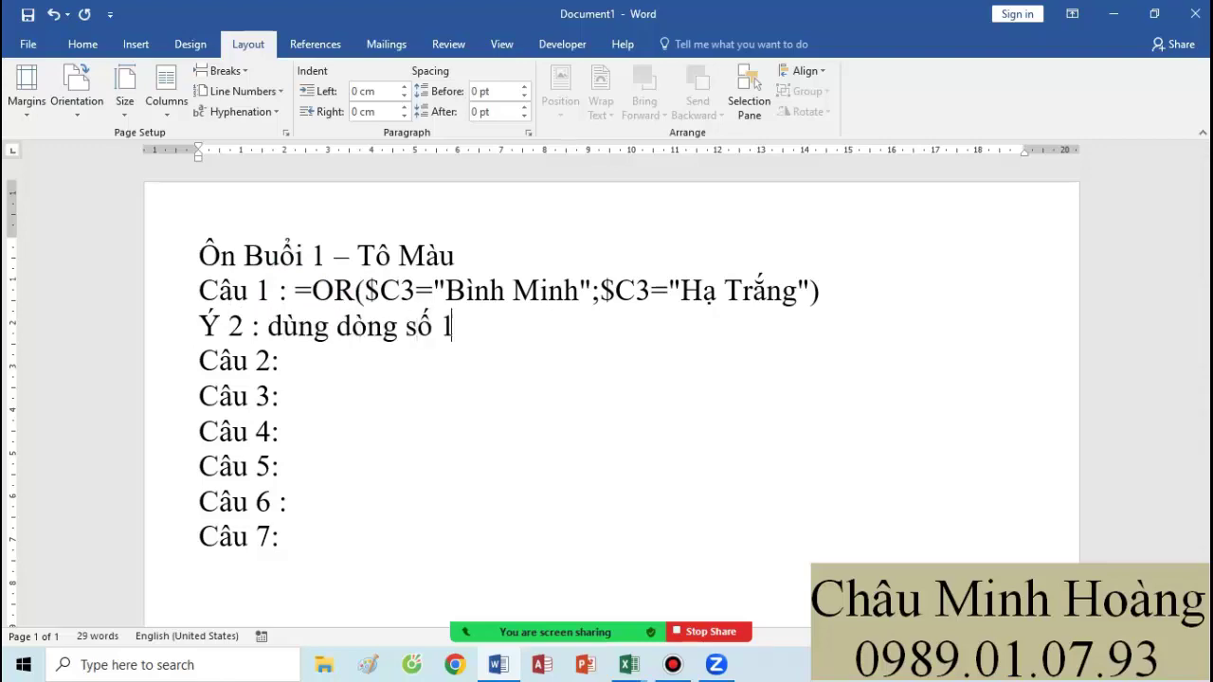
Step: Return to Câu 1.xlsx in Excel and apply the blue-to-red color scale to the ĐƠN GIÁ column
left_click(587, 644)
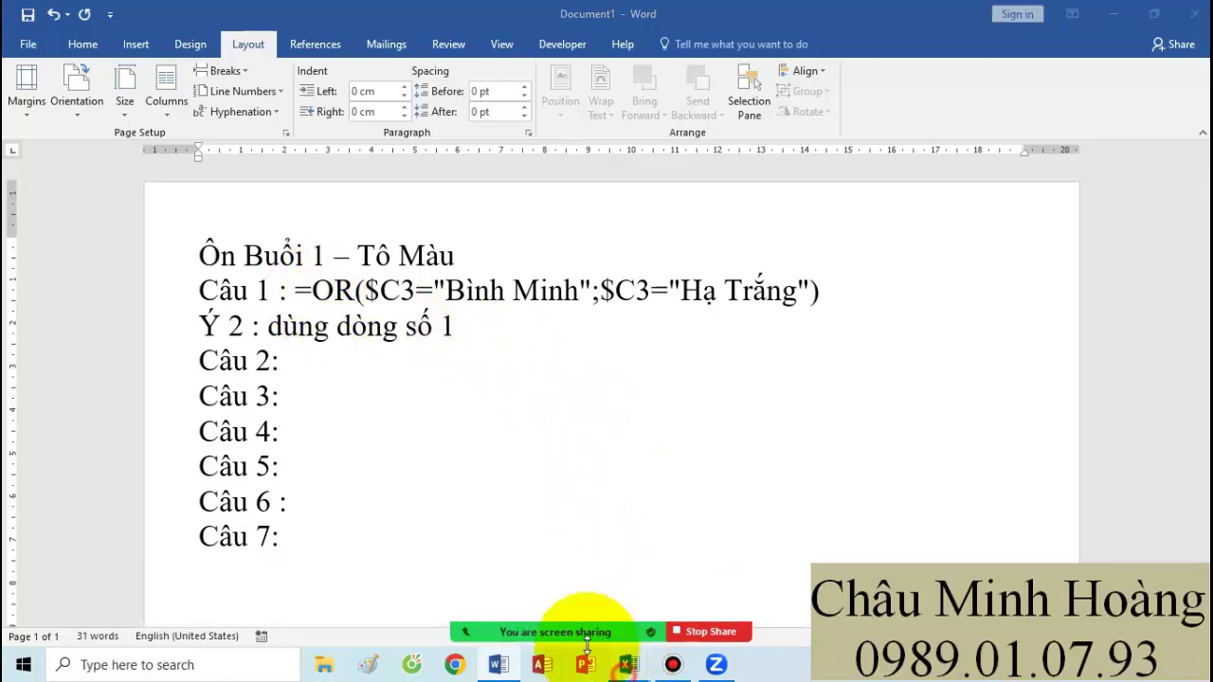
left_click(427, 592)
left_click(857, 412)
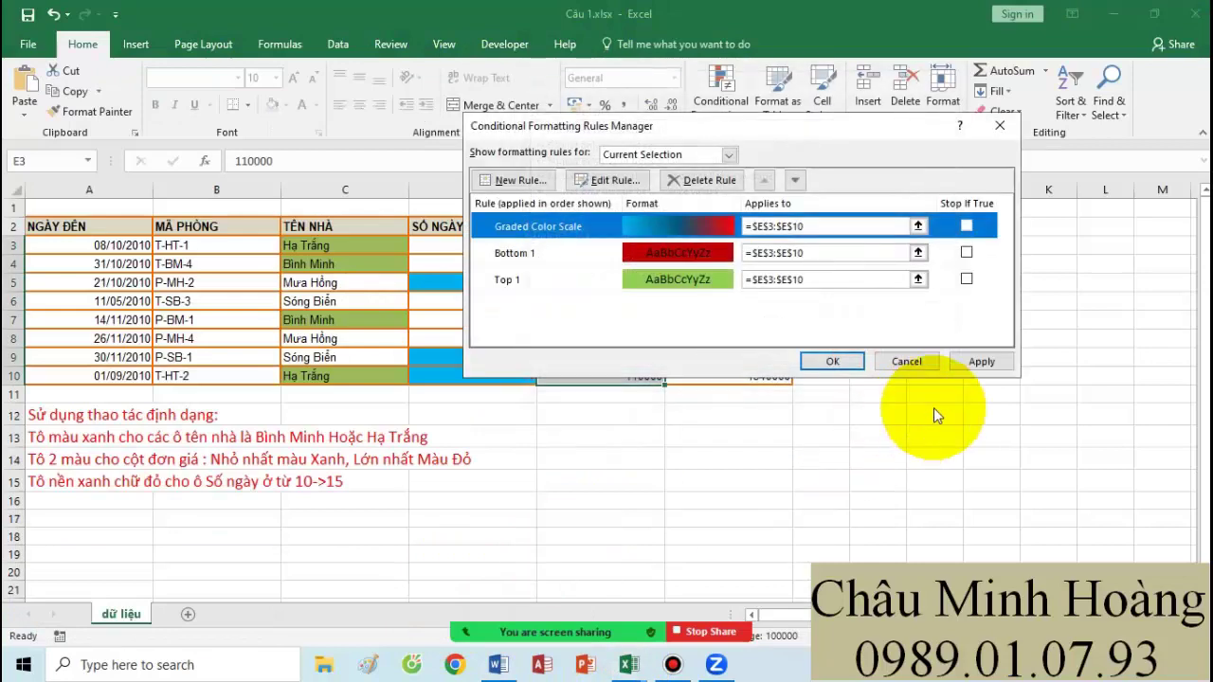
left_click(965, 361)
left_click(687, 483)
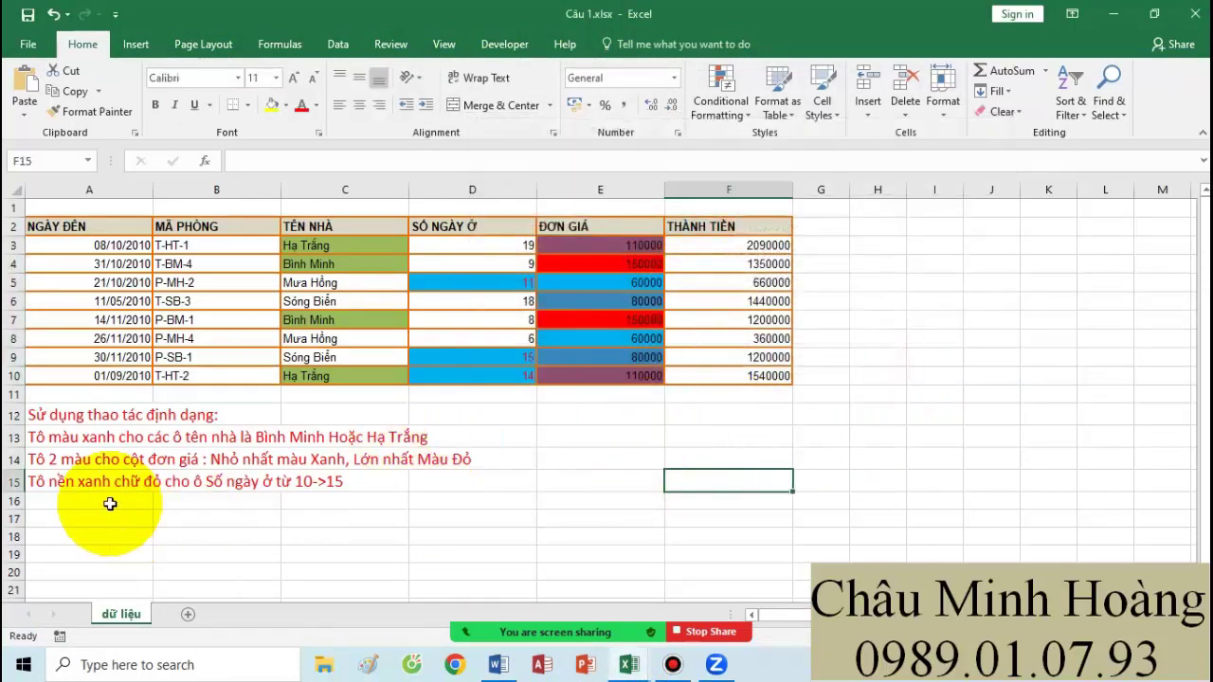
Step: Open the existing conditional formatting rule of the SỐ NGÀY Ở cells D3:D10 to examine its conditions and format
left_click_drag(49, 482, 346, 485)
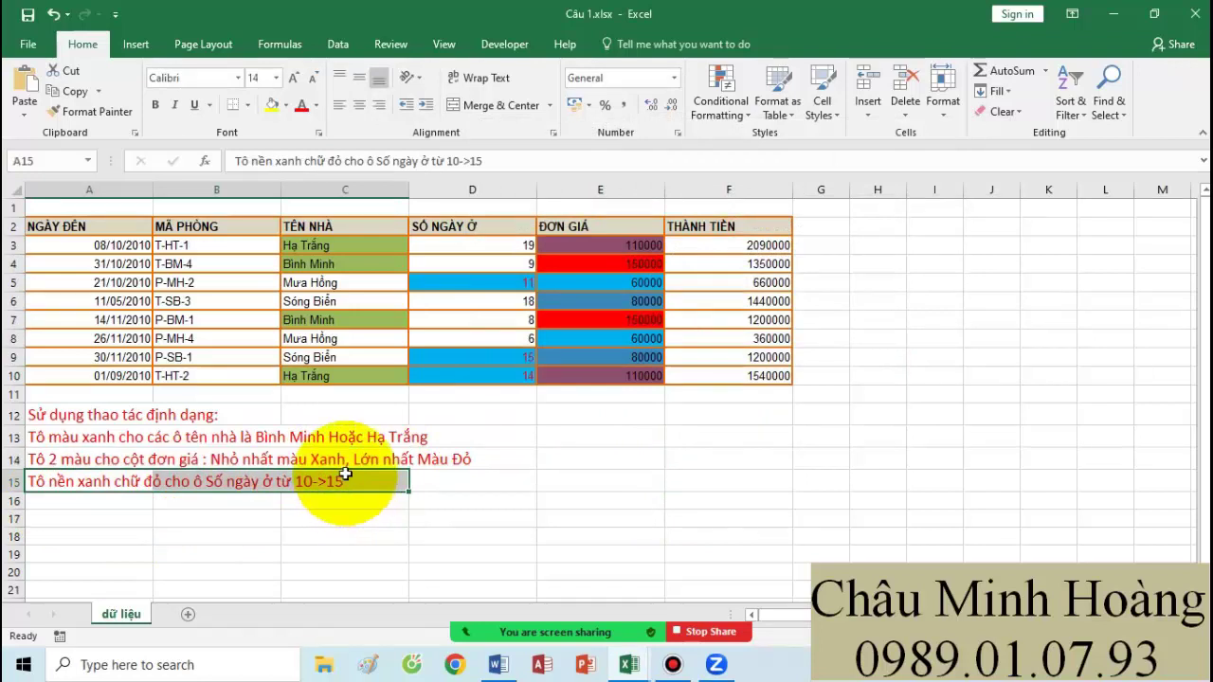
left_click_drag(461, 239, 479, 378)
left_click(728, 115)
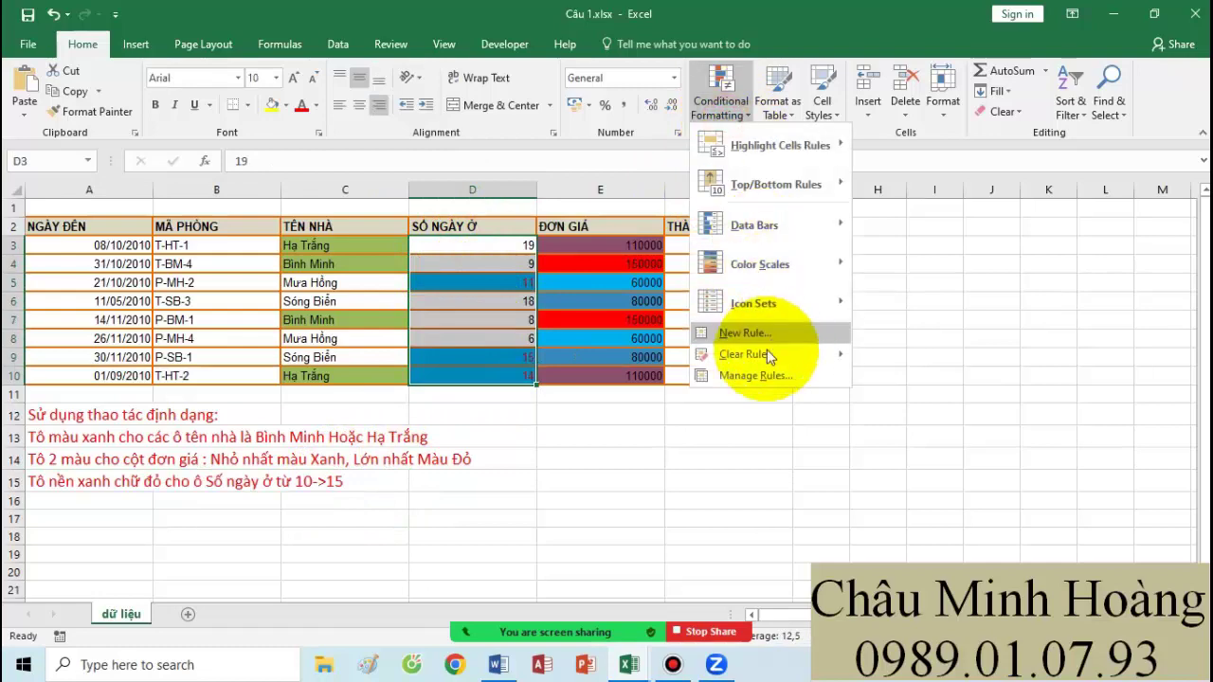
left_click(755, 377)
double_click(583, 227)
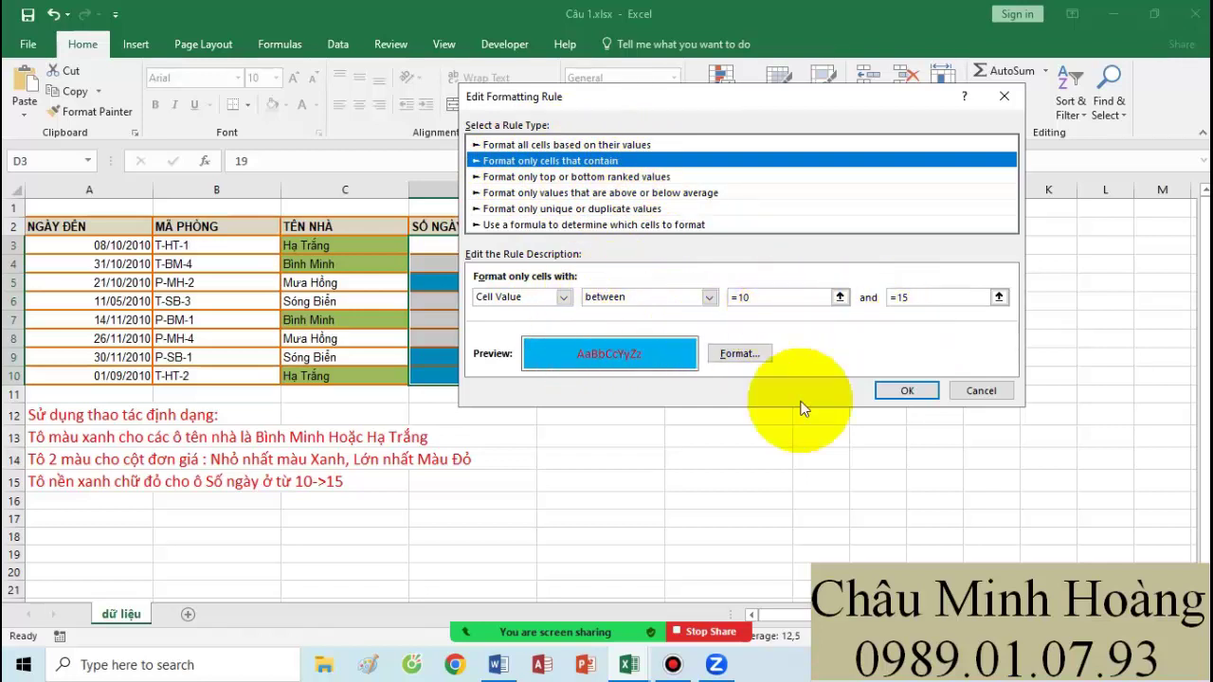
Step: Switch to Word and add the line "Ý 3 : cách 1 dùng dòng số 2, cách 2 :" below the Ý 2 note
left_click(485, 669)
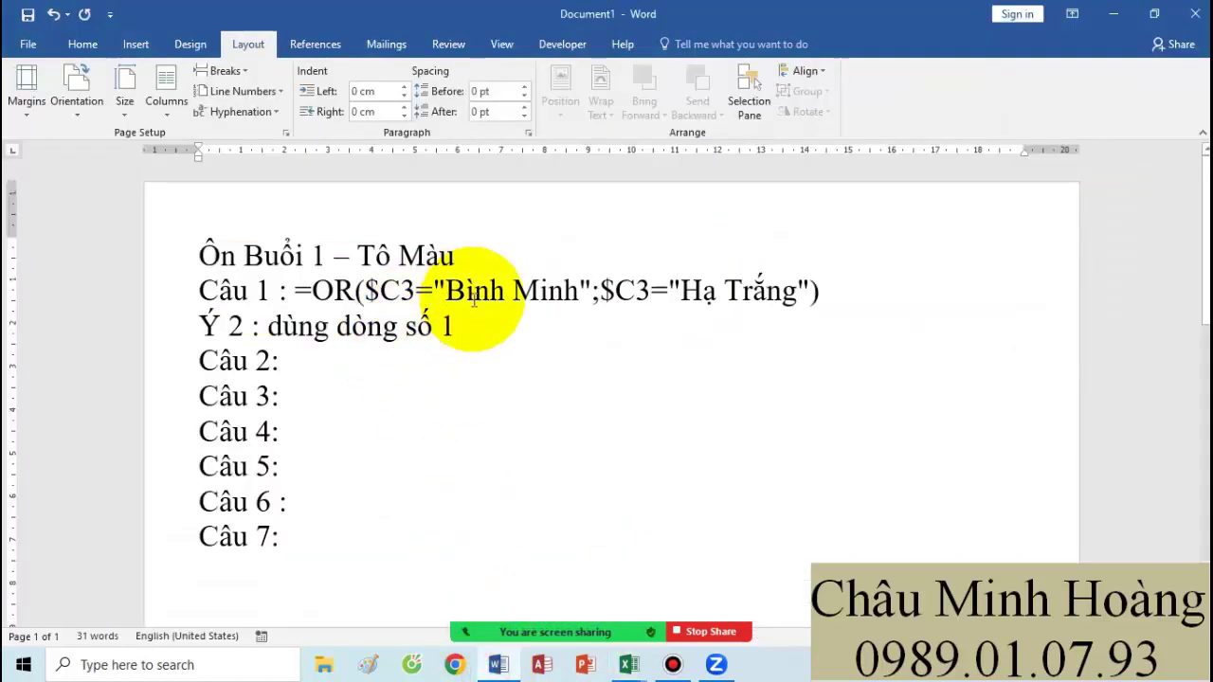
key("Return")
type("Ý 3")
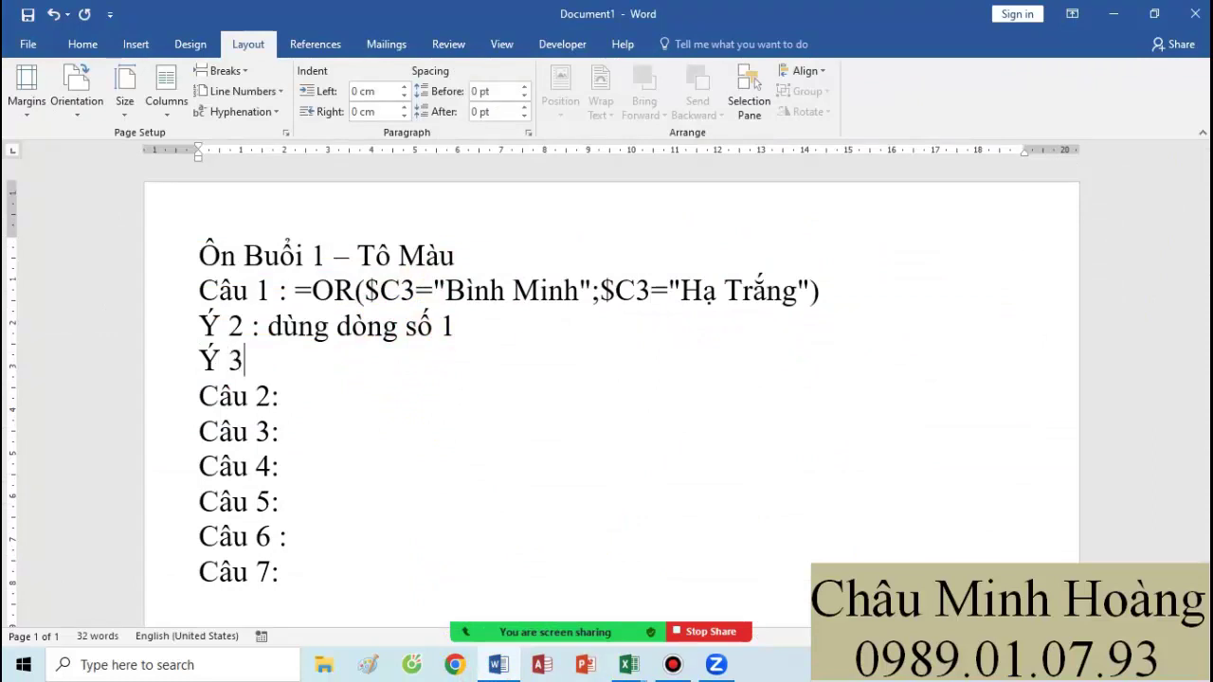
type(" : cách 1 dùng dòng số 2, cách")
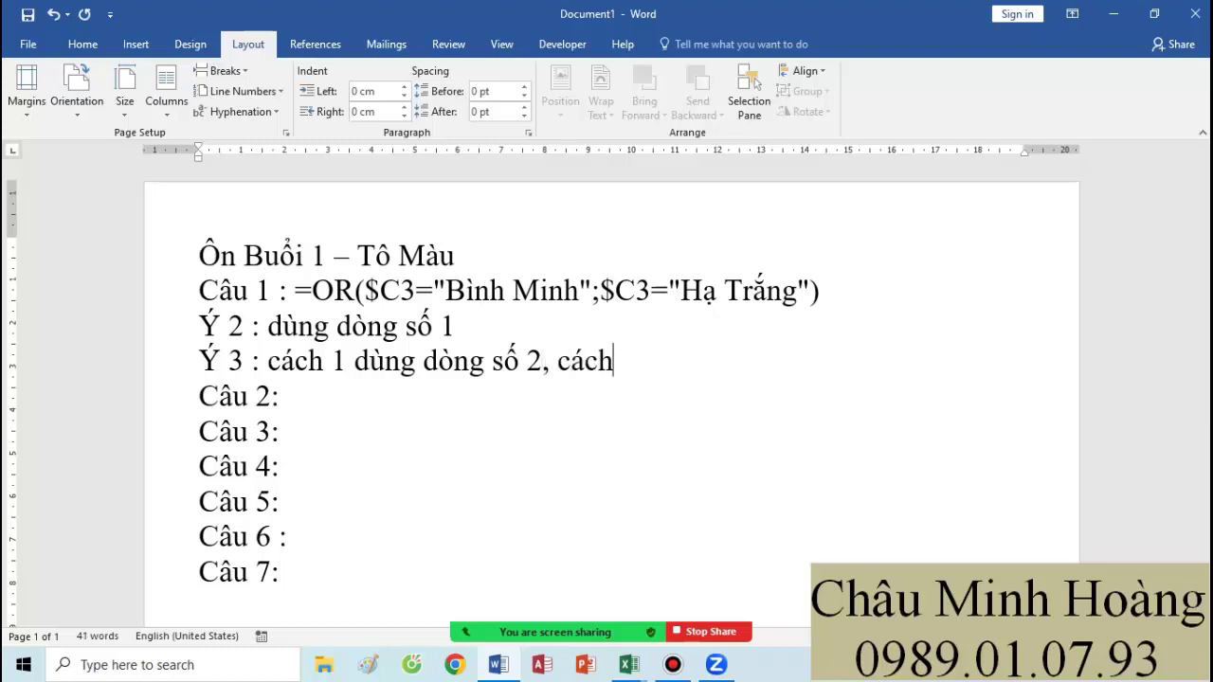
type(":")
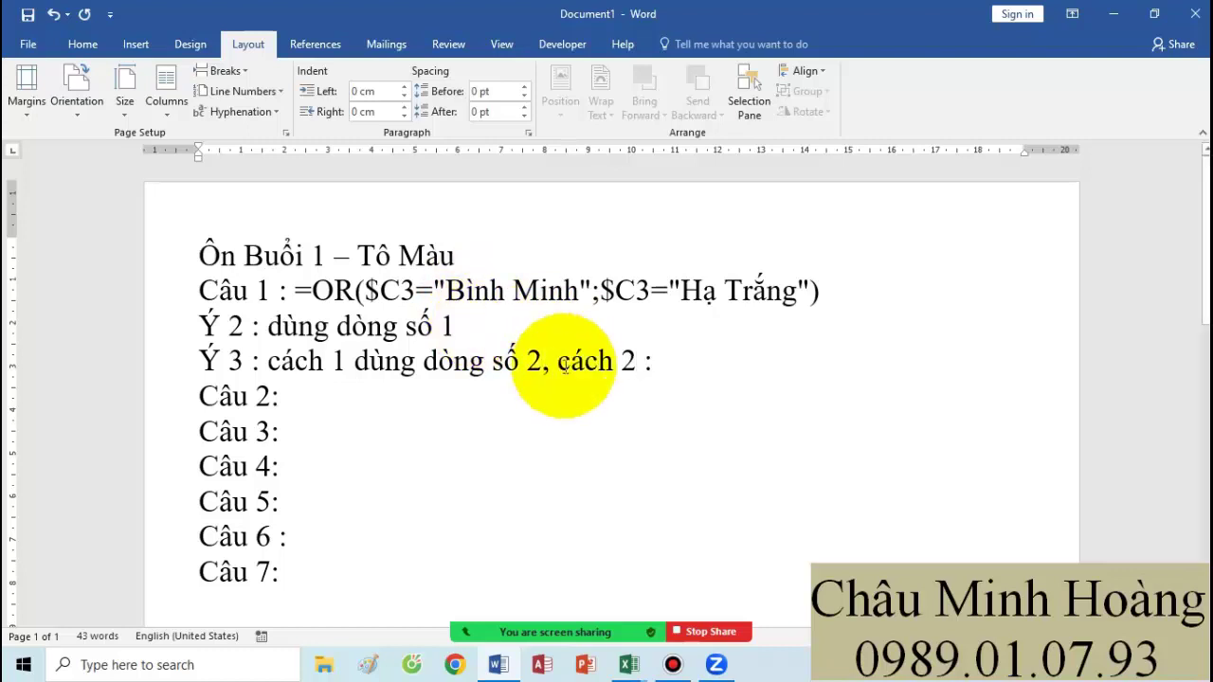
Step: Switch to Câu 1.xlsx in Excel and convert the open formatting rule to a formula rule with =and($D3>=10;$D3<=15)
left_click_drag(557, 360, 674, 363)
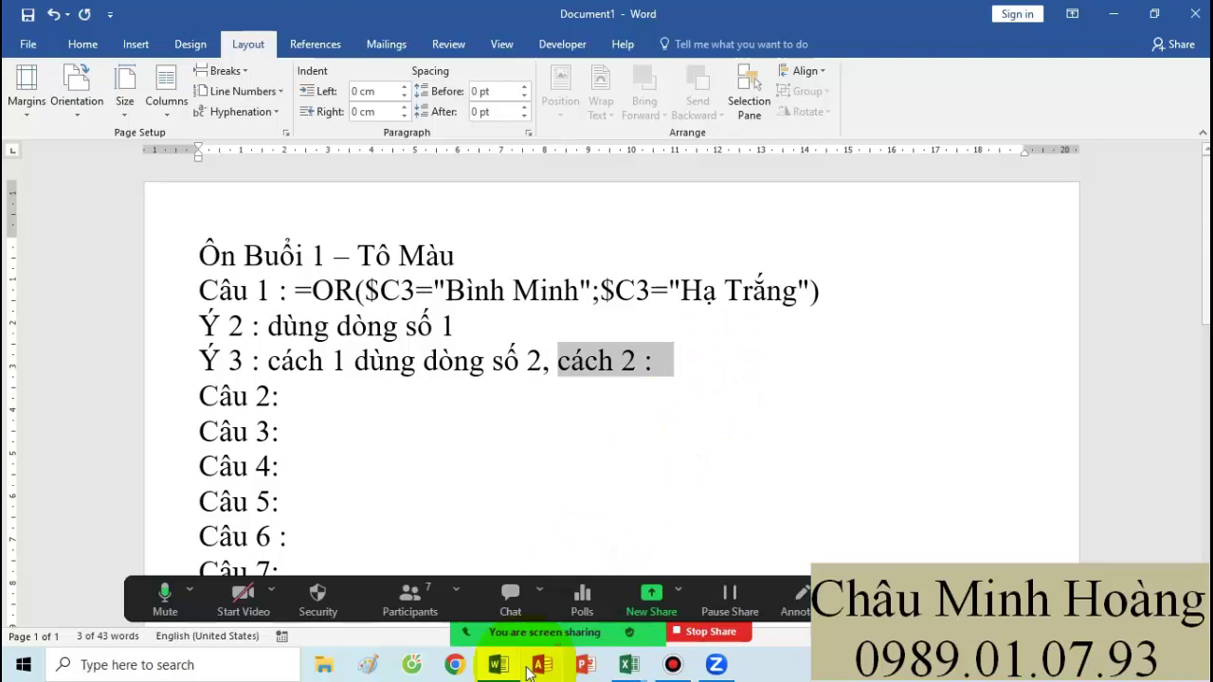
left_click(628, 664)
left_click(413, 584)
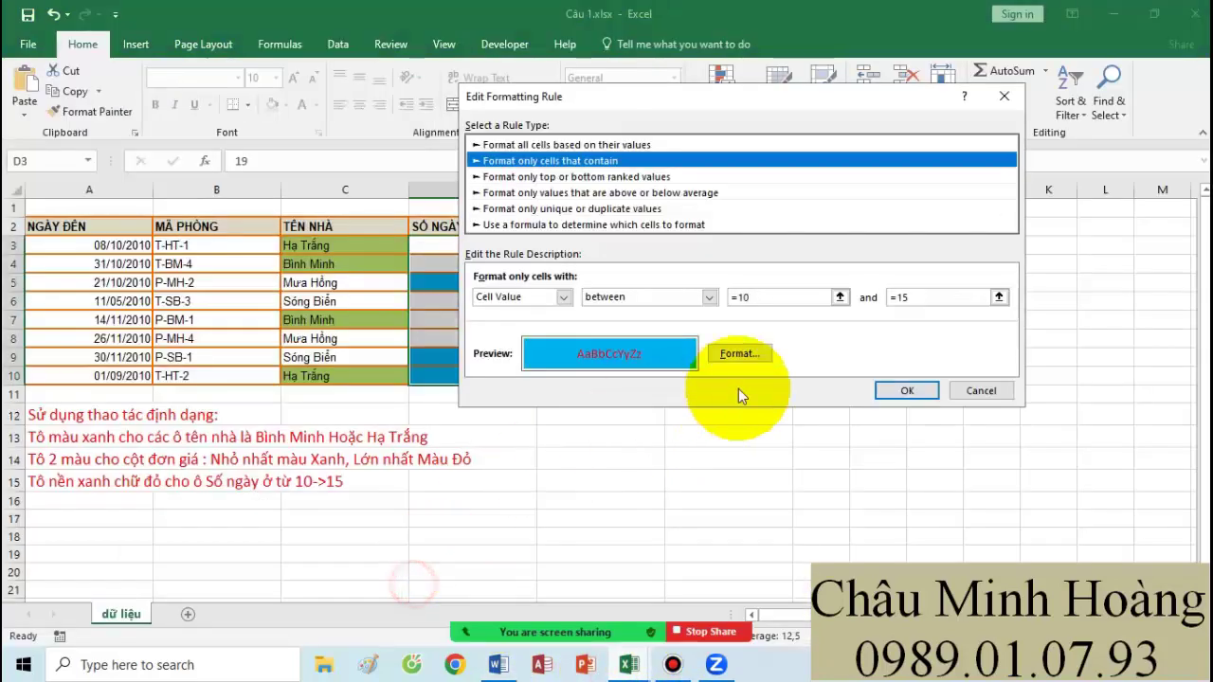
left_click(605, 223)
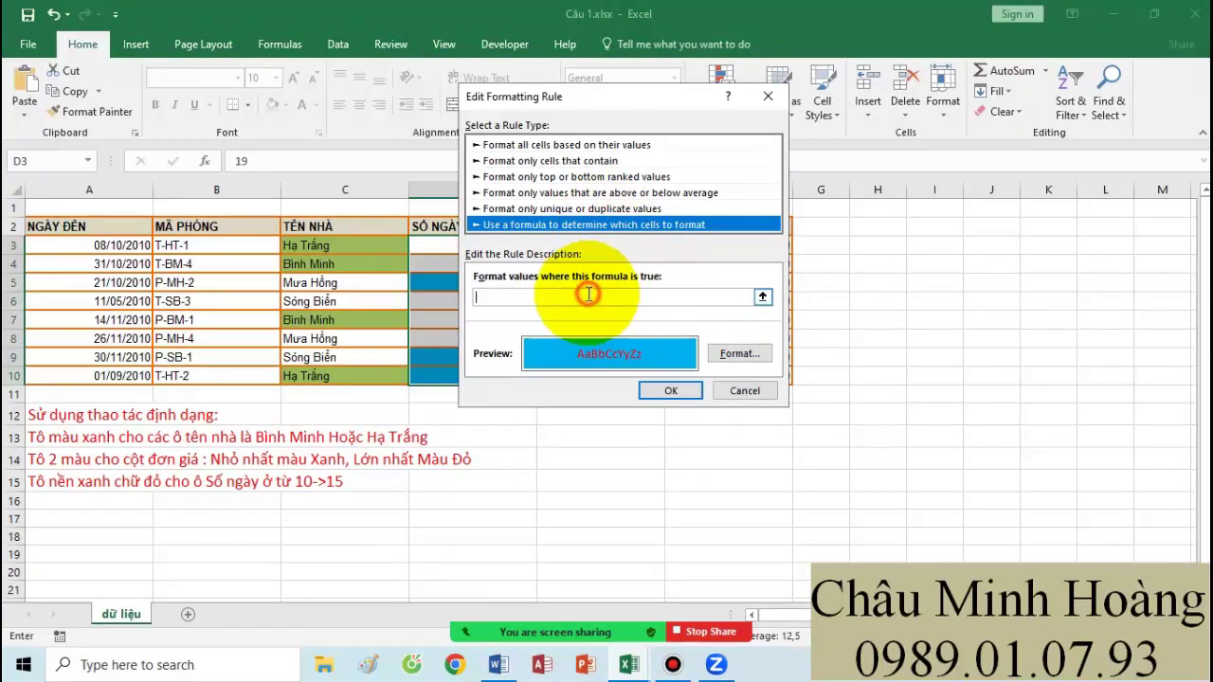
left_click(586, 296)
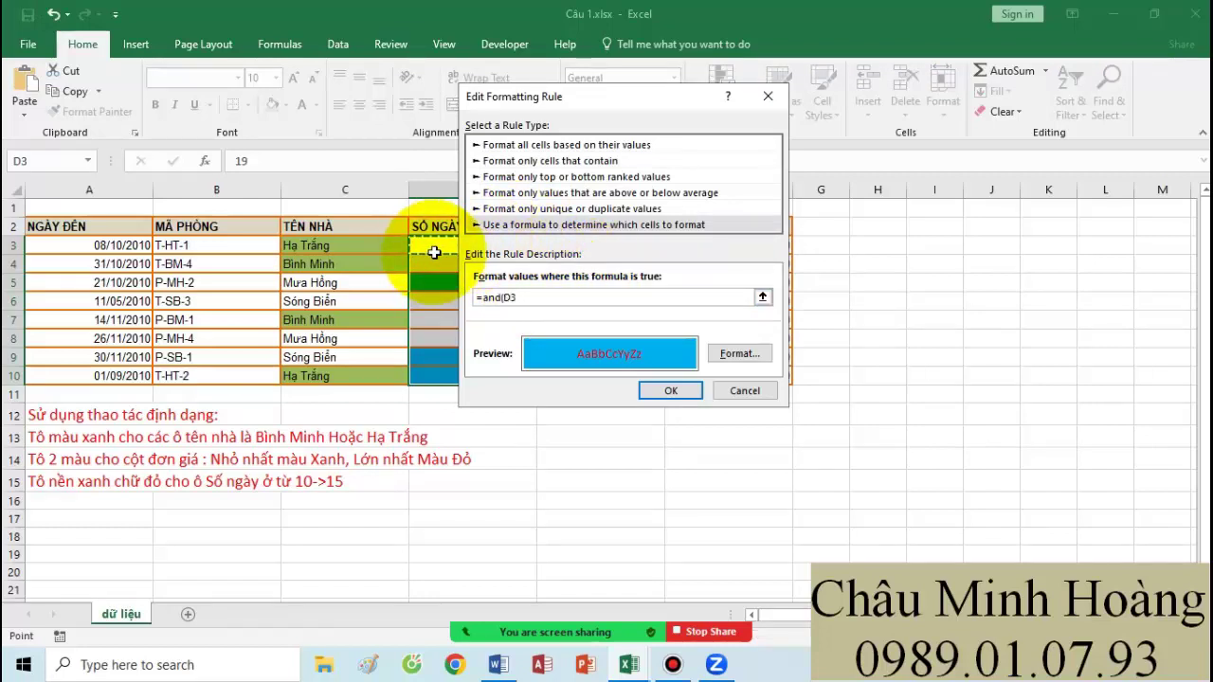
key("F4")
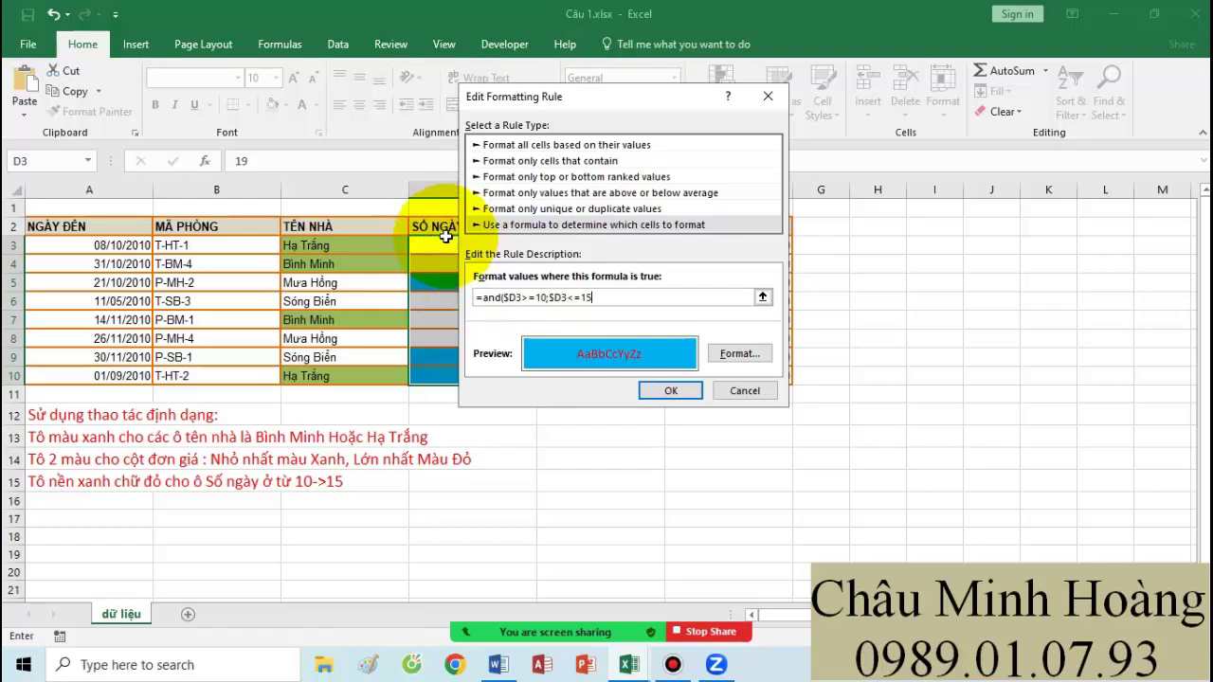
Step: Set the formula rule's fill color to yellow and apply it to the SỐ NGÀY Ở cells D3:D10
left_click(737, 352)
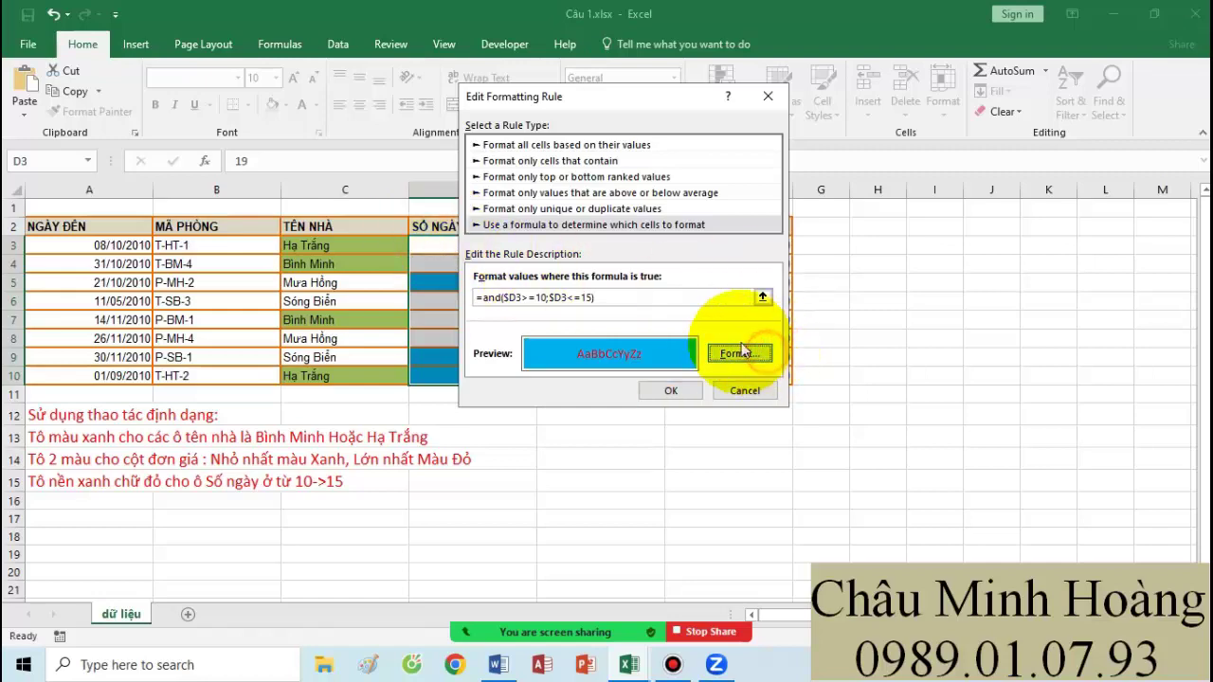
left_click(692, 45)
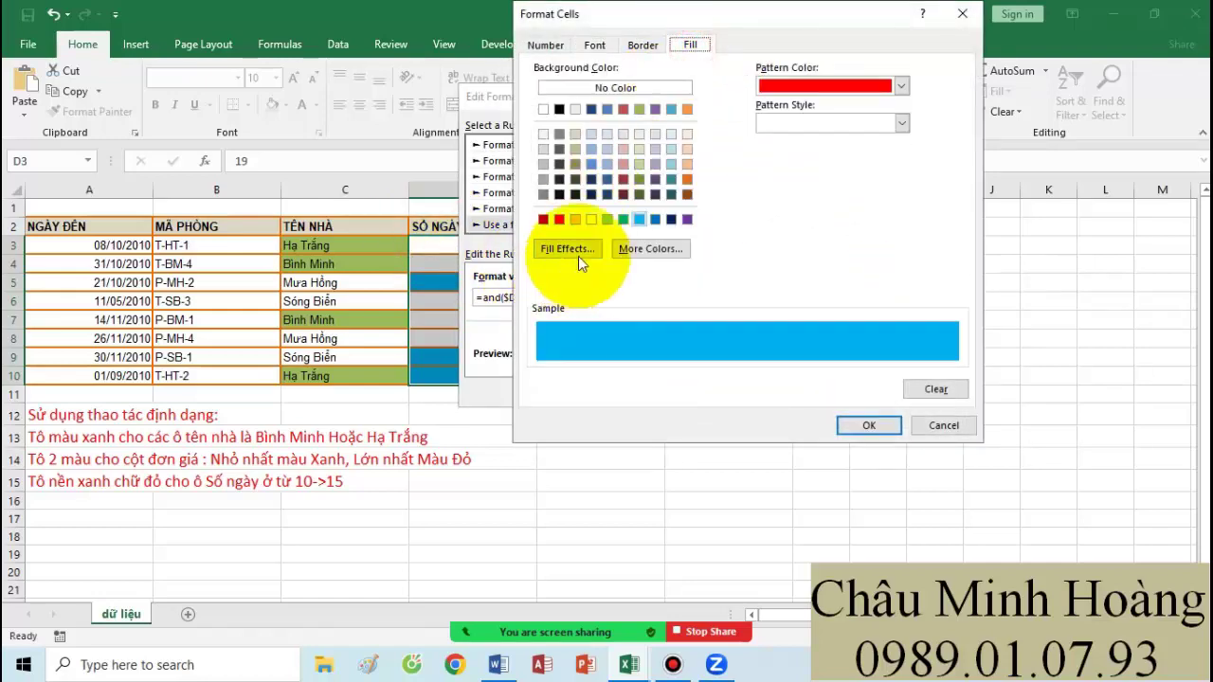
left_click(591, 218)
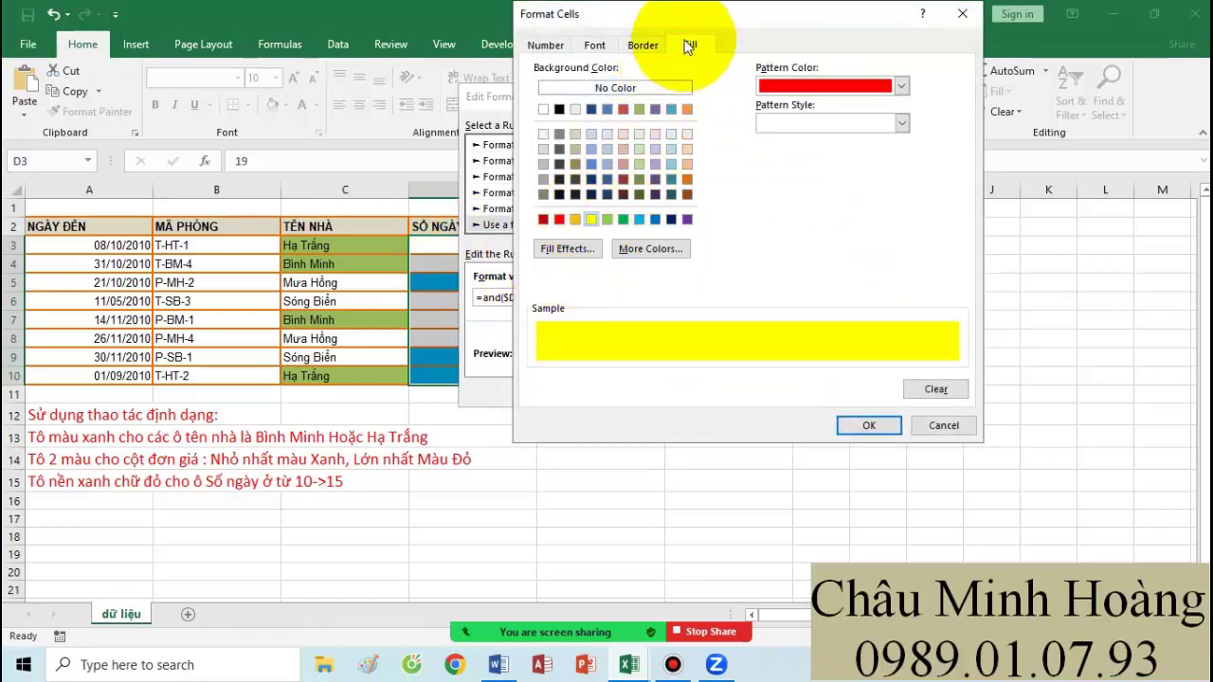
left_click(645, 46)
left_click(595, 46)
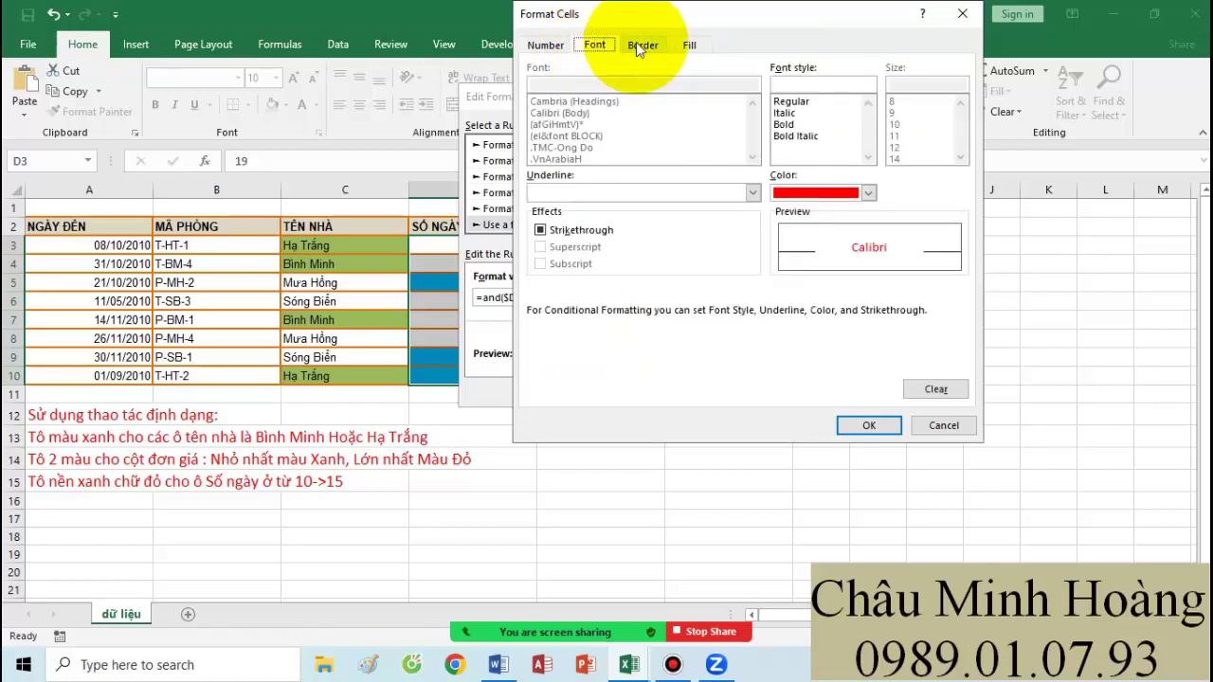
left_click(634, 51)
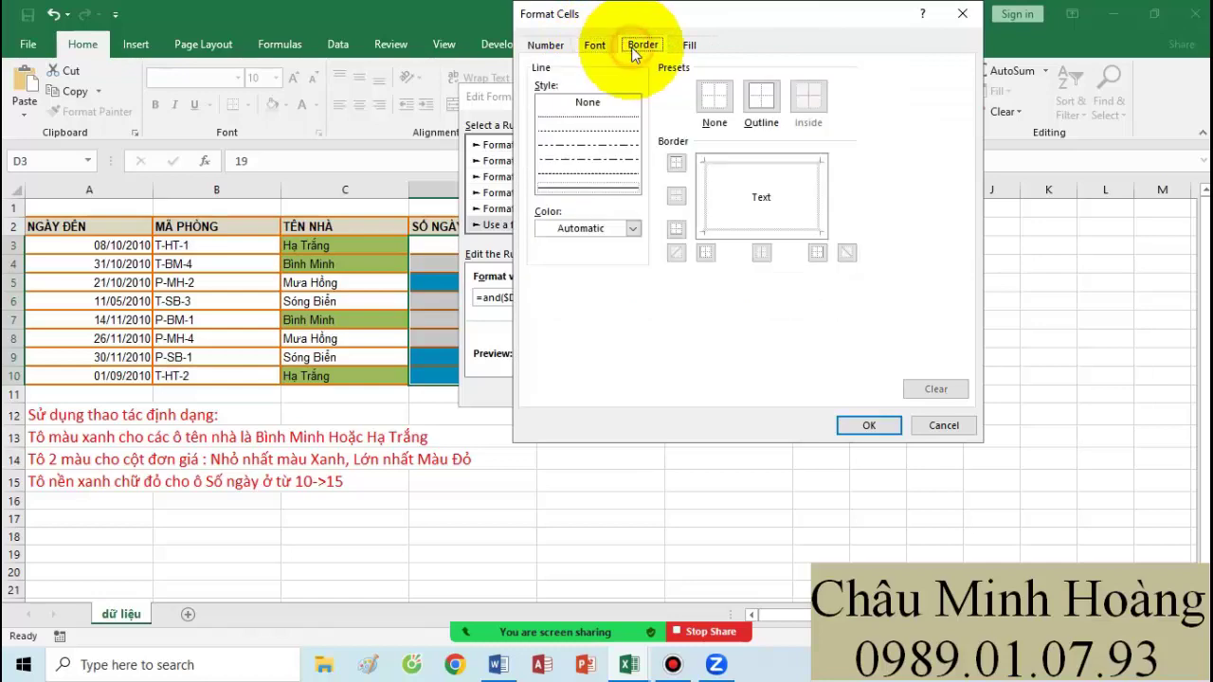
left_click(691, 45)
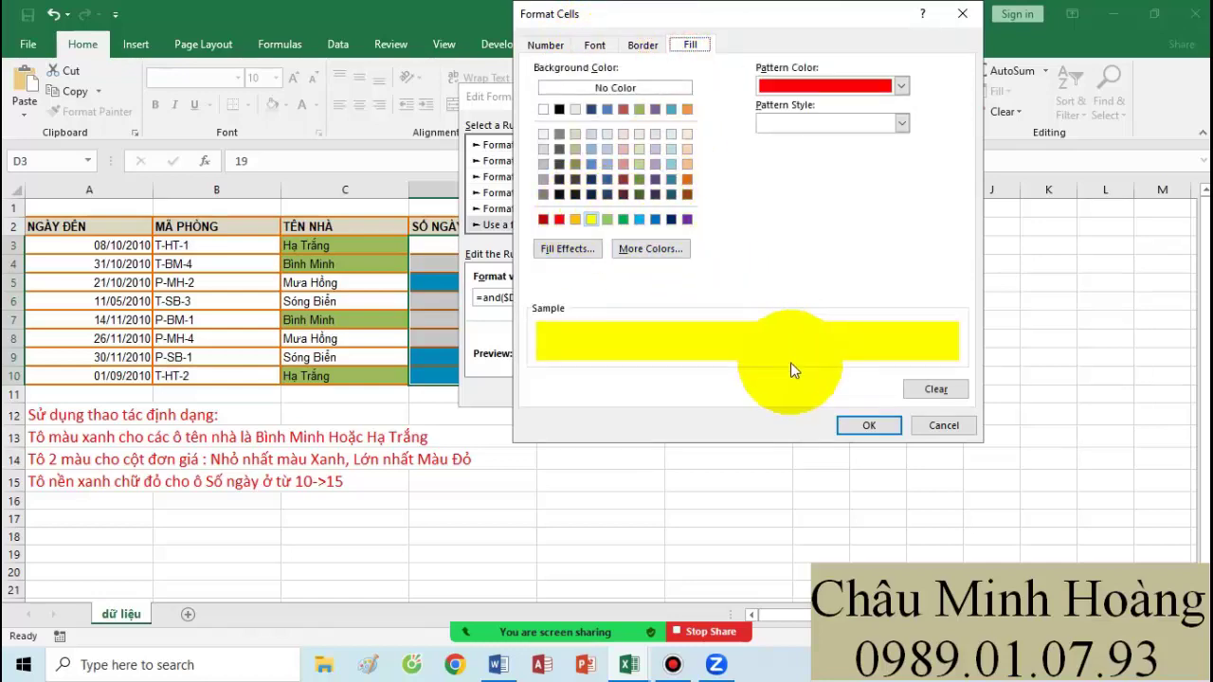
left_click(853, 428)
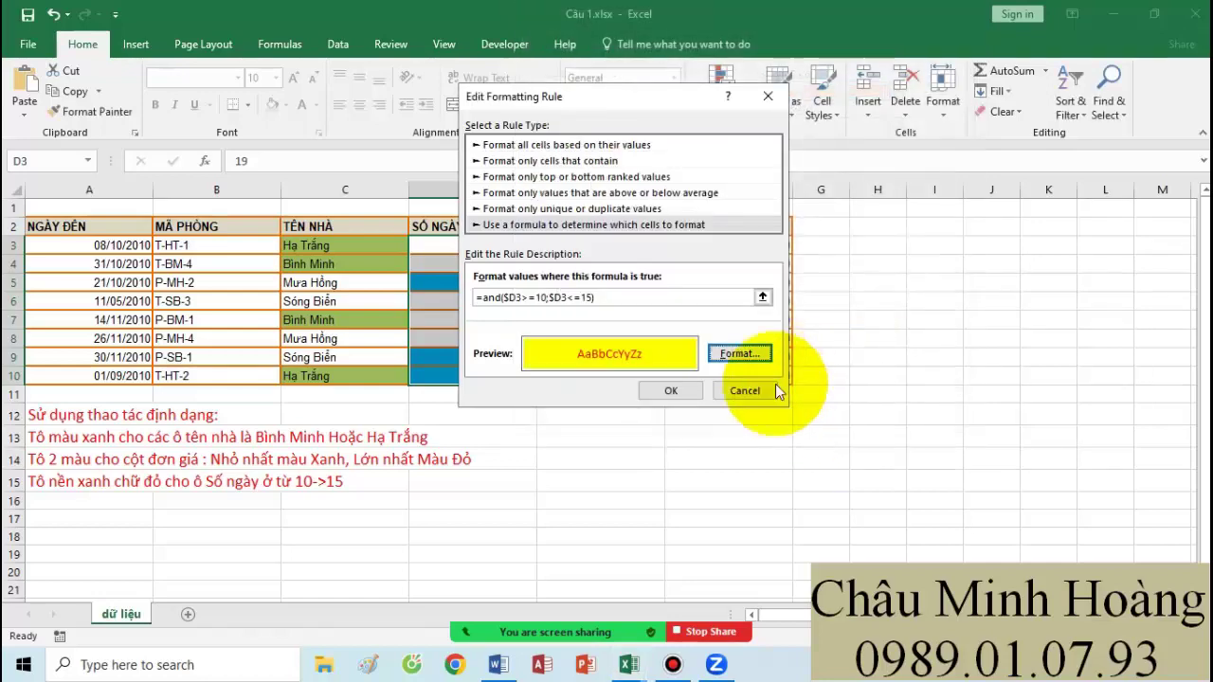
left_click(666, 388)
left_click(958, 362)
left_click(832, 361)
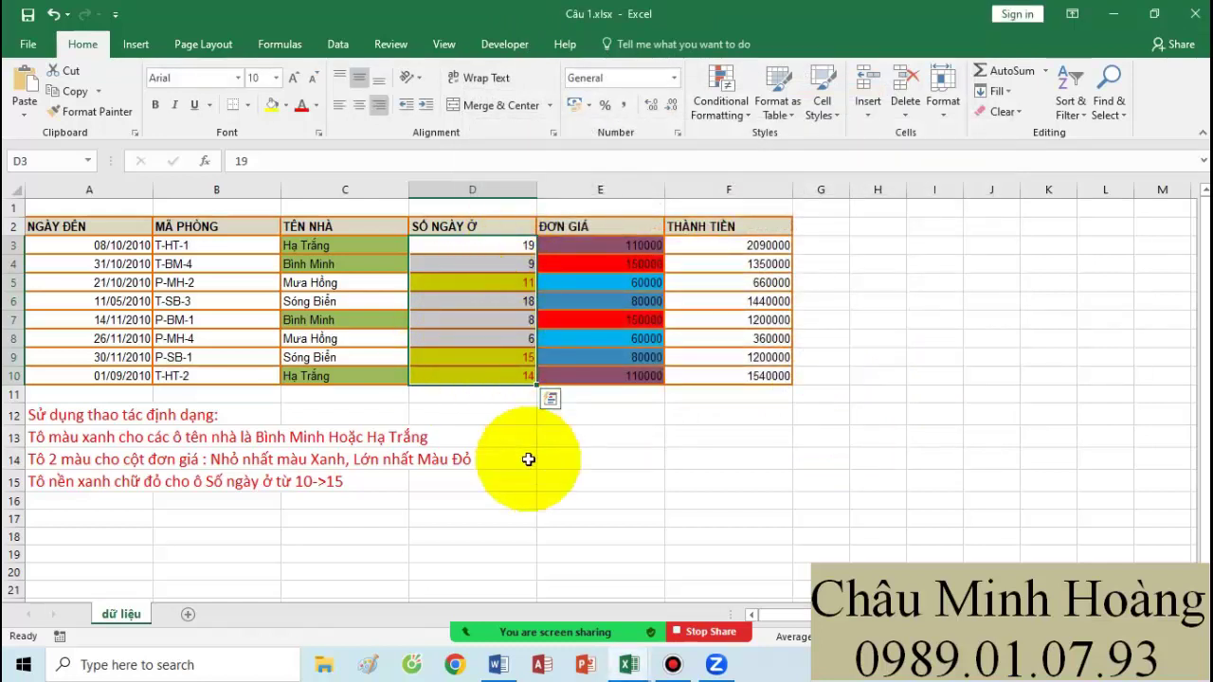
Step: Copy =AND($D3>=10;$D3<=15) from the SỐ NGÀY Ở rule and paste it after "cách 2 :" on the Ý 3 line in Word
left_click(719, 98)
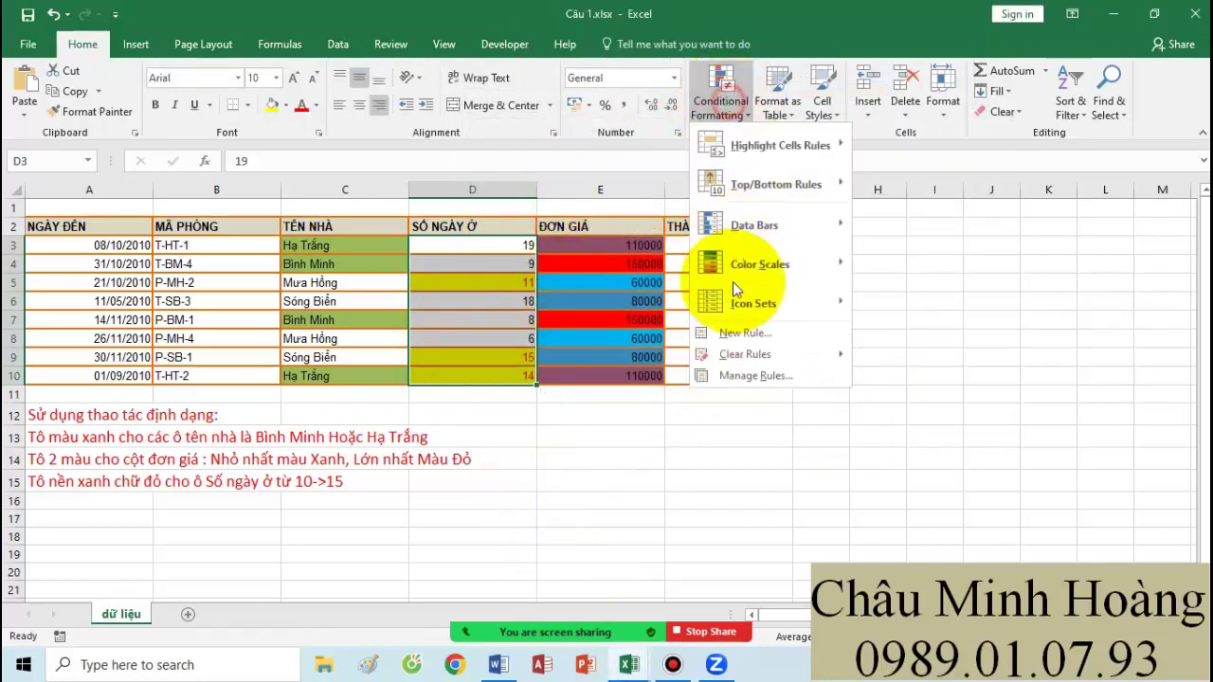
left_click(737, 376)
double_click(568, 226)
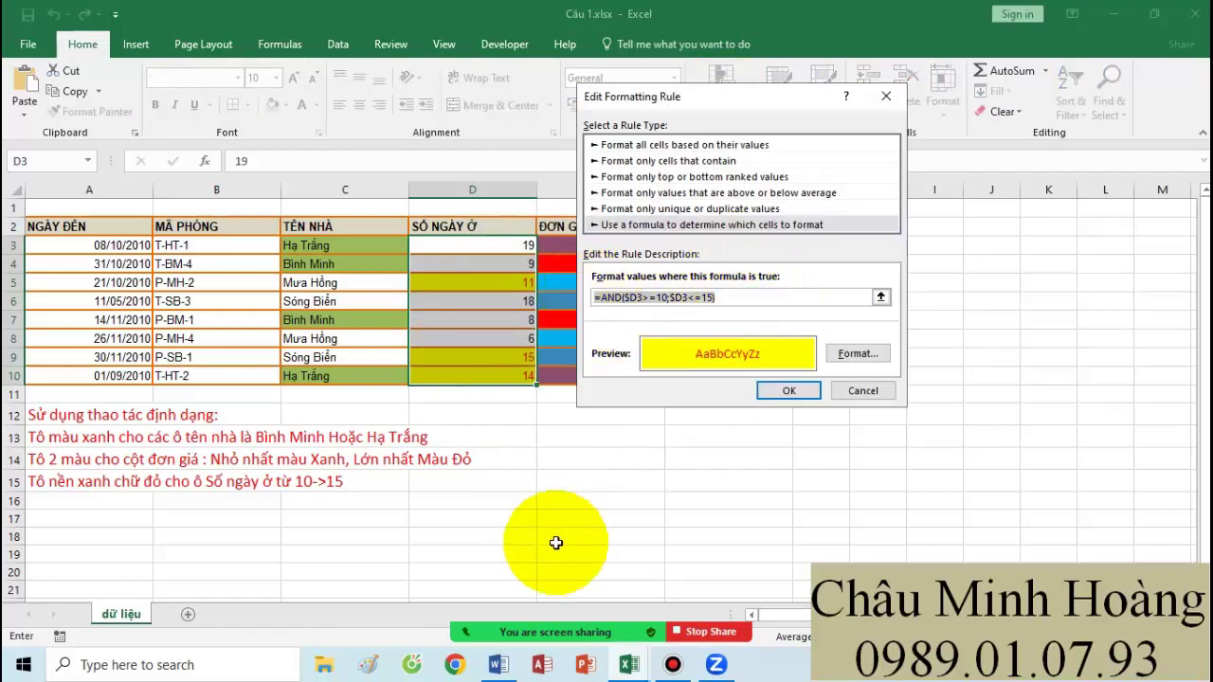
left_click(498, 664)
left_click(676, 368)
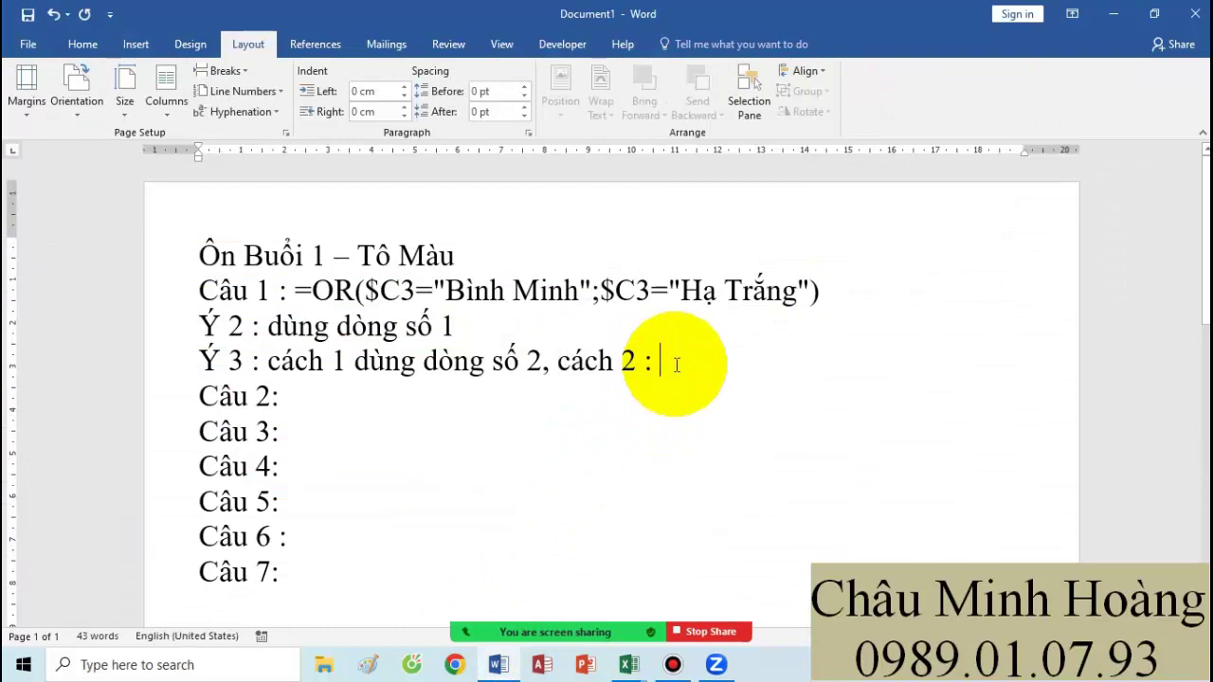
type("=AND($D3>=10;$D3<=15)")
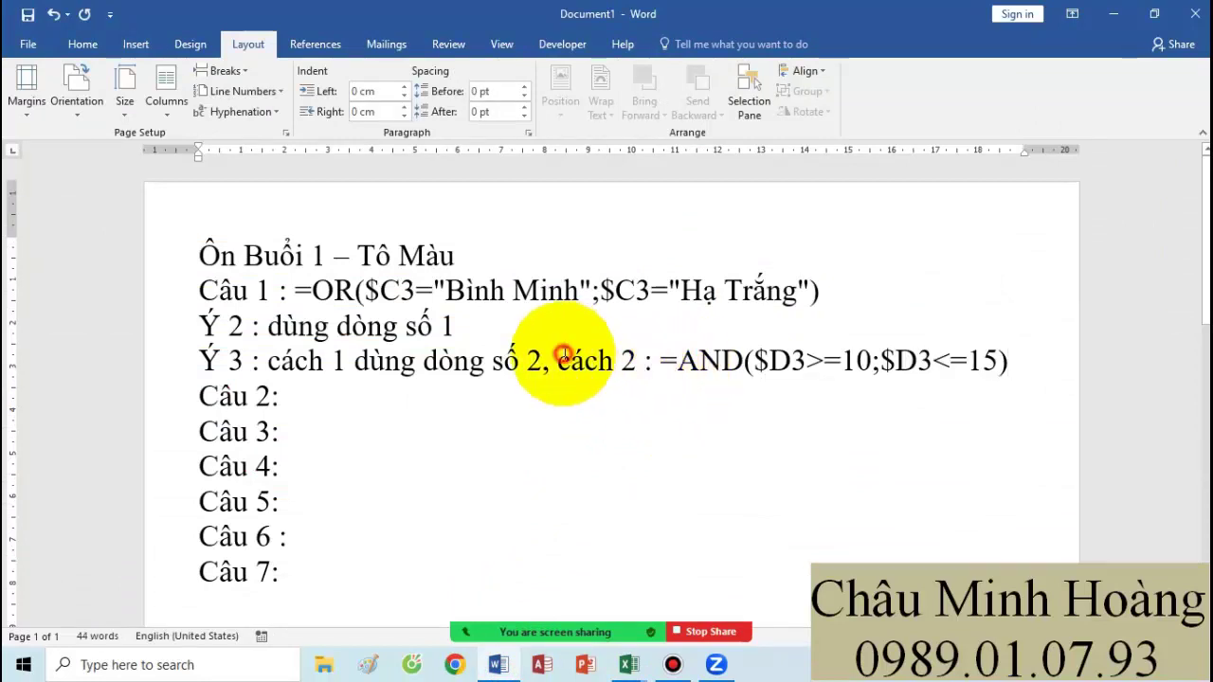
Step: Highlight "cách 2 : =AND($D3>=10;$D3<=15)" on the Ý 3 line in yellow
left_click_drag(563, 356, 1019, 364)
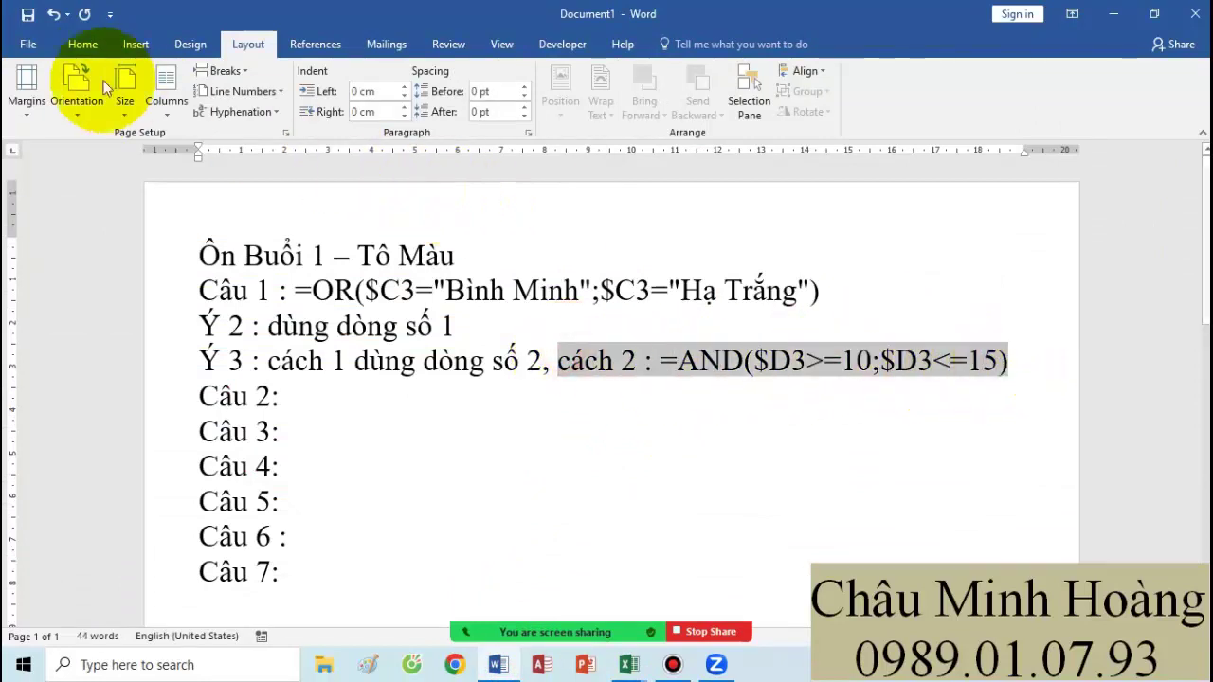
left_click(83, 43)
left_click(320, 104)
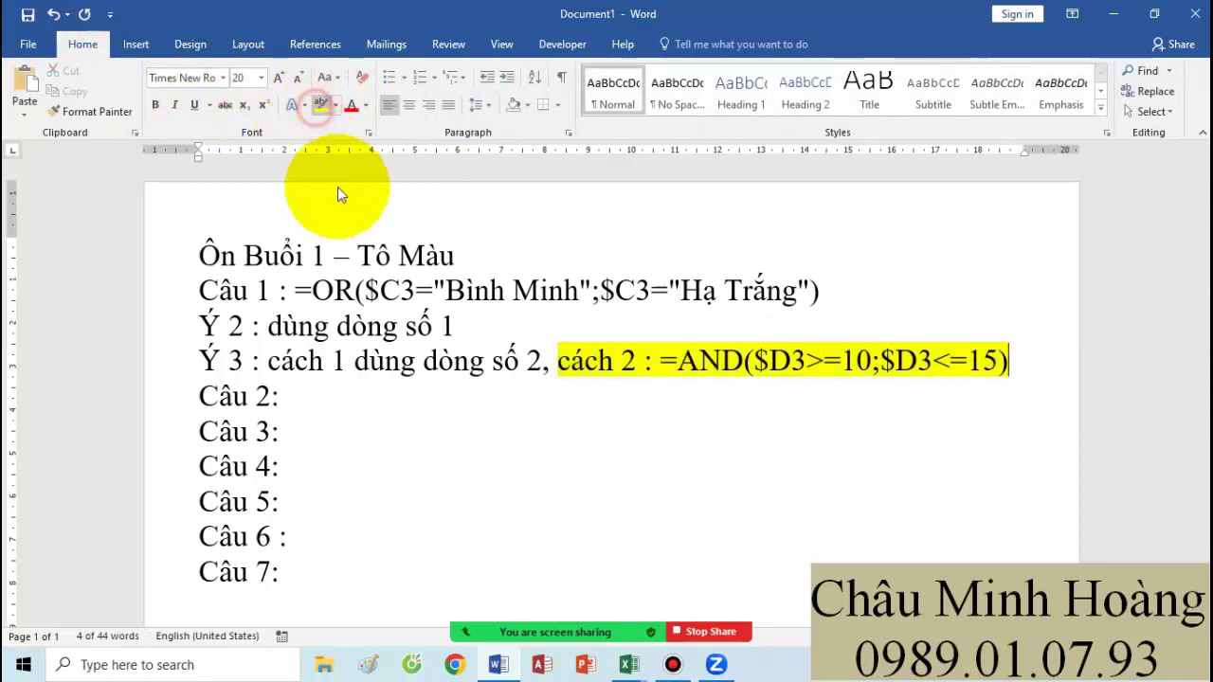
left_click(208, 284)
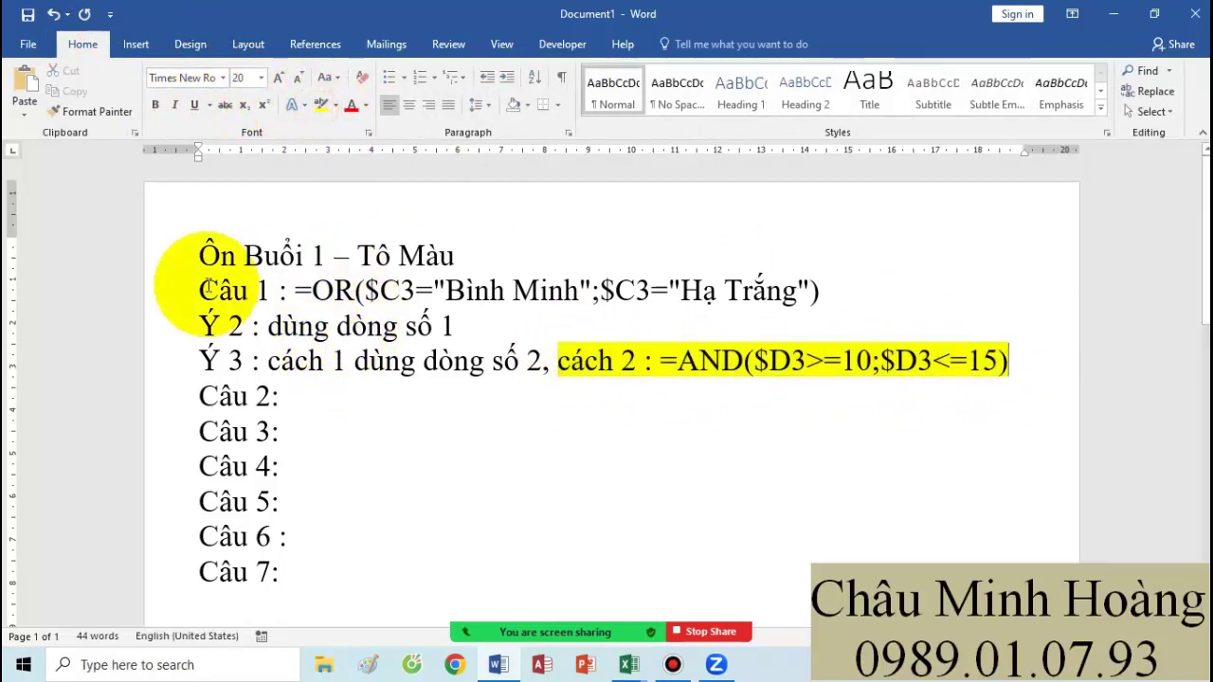
left_click(280, 396)
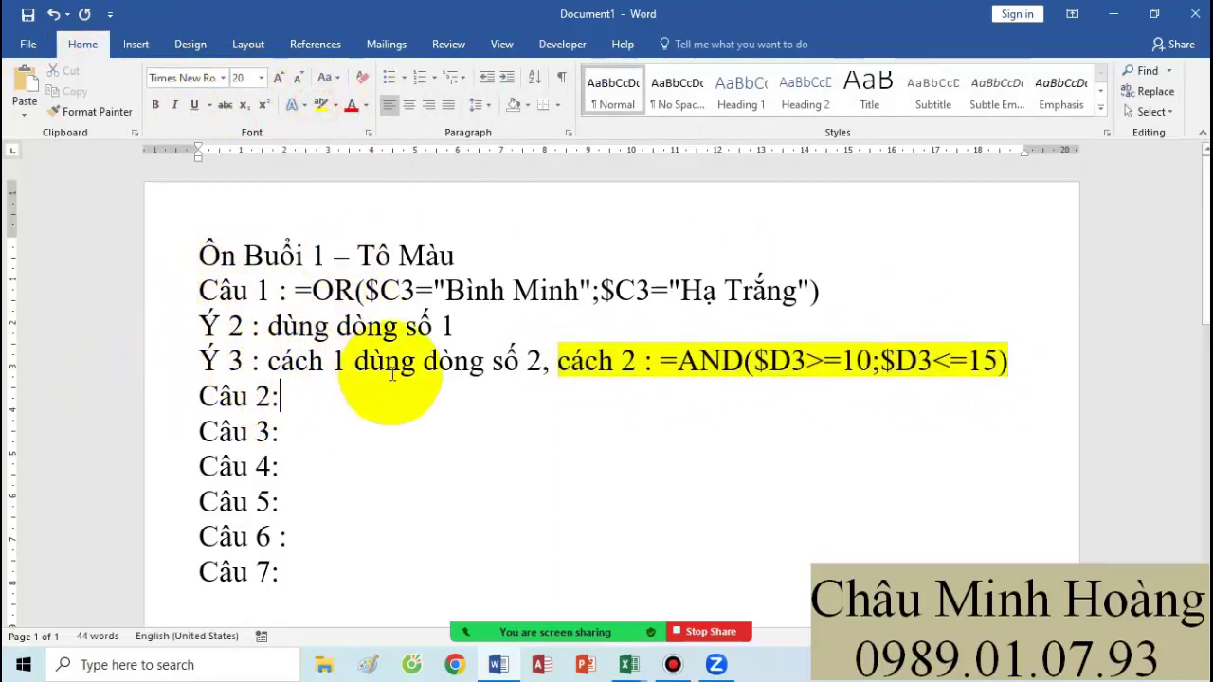
left_click_drag(269, 326, 436, 323)
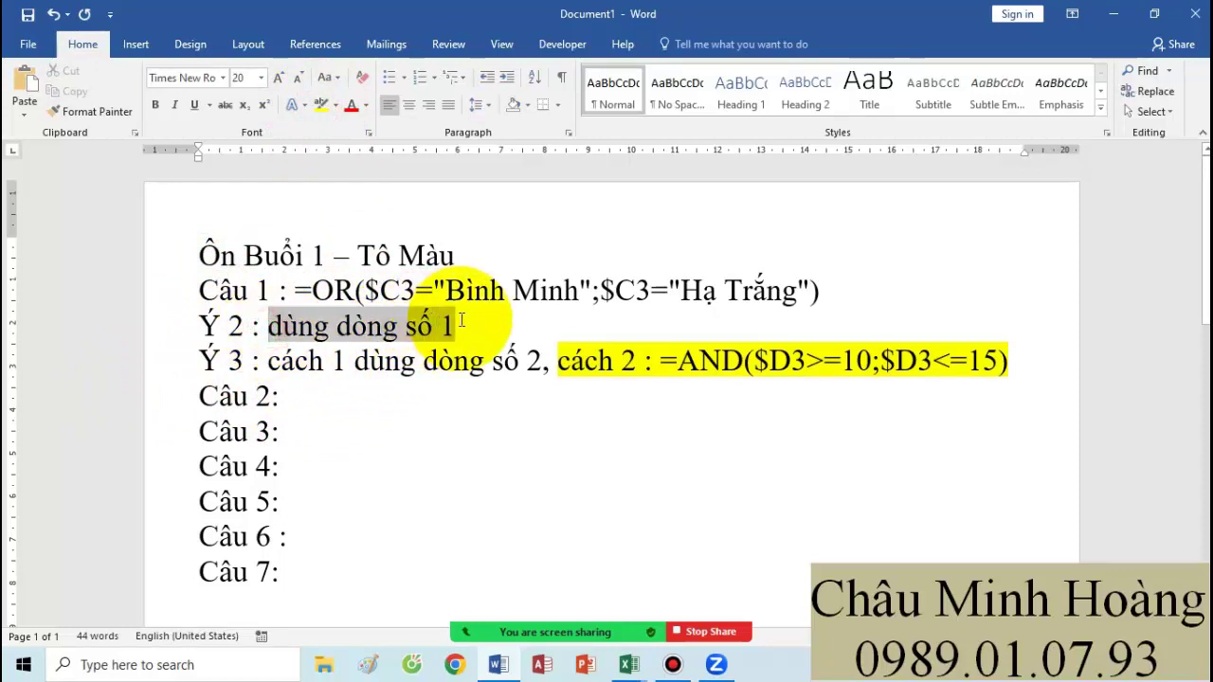
left_click_drag(194, 322, 496, 325)
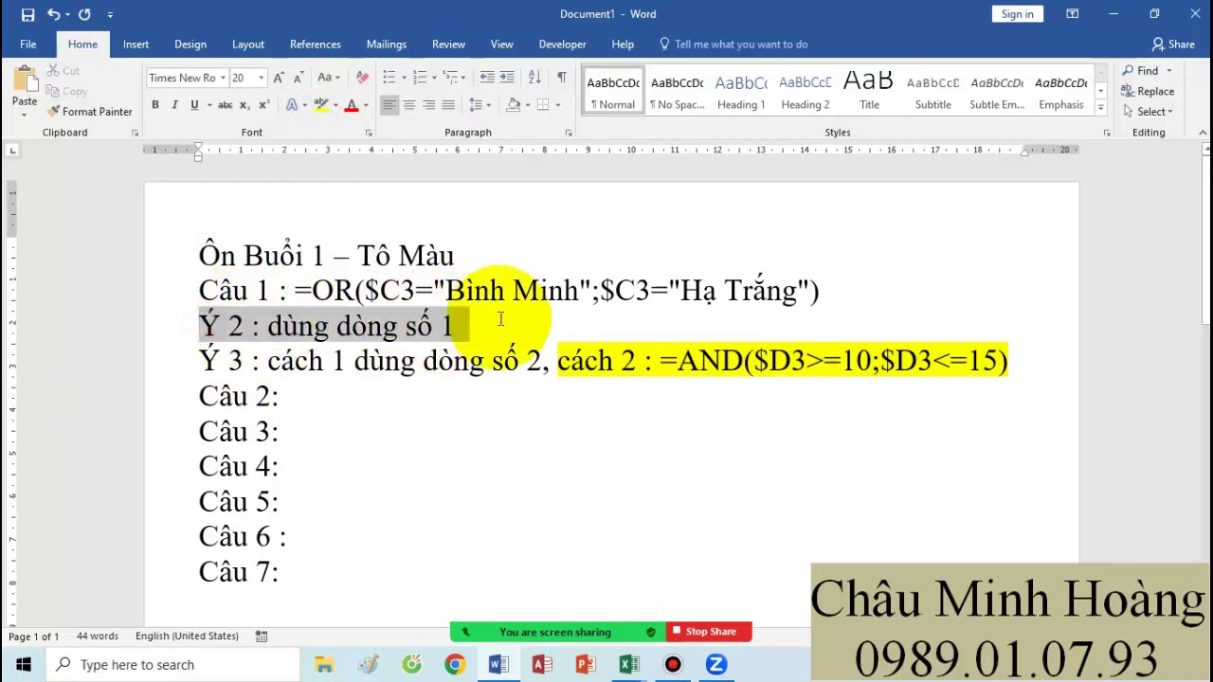
Step: Return to Câu 1.xlsx in Excel and close the open formatting rule and the rules manager without changes
mouse_move(625, 666)
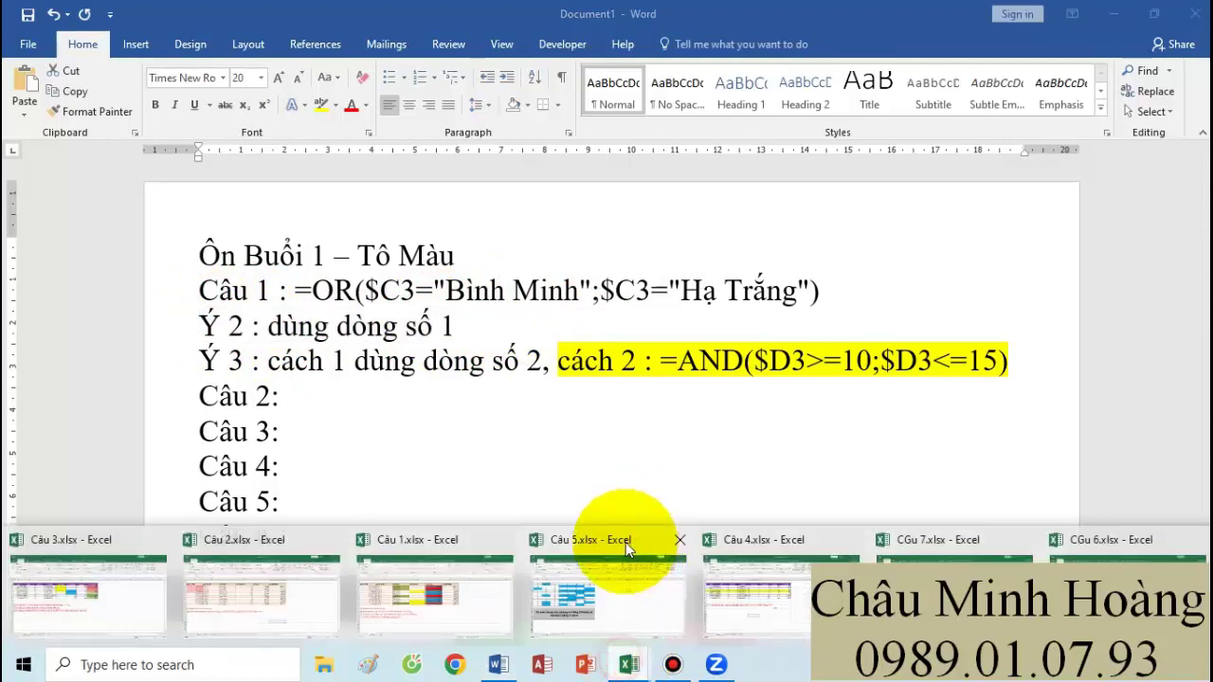
left_click(599, 582)
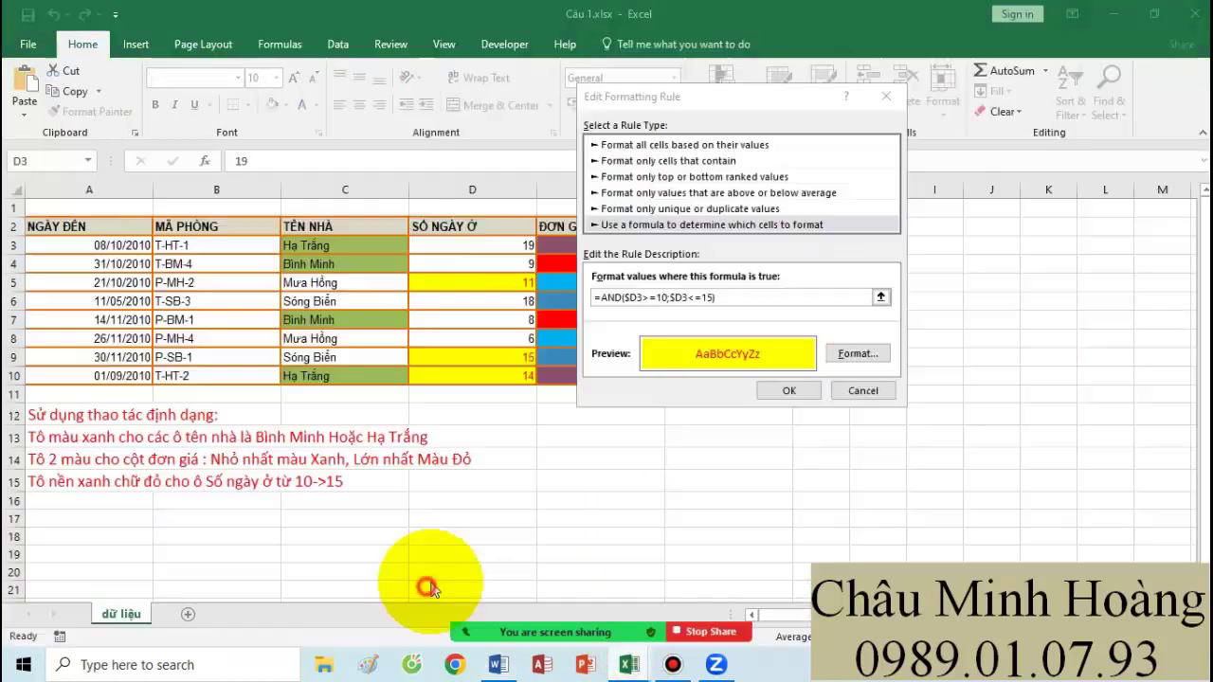
left_click(862, 390)
left_click(917, 364)
left_click(776, 471)
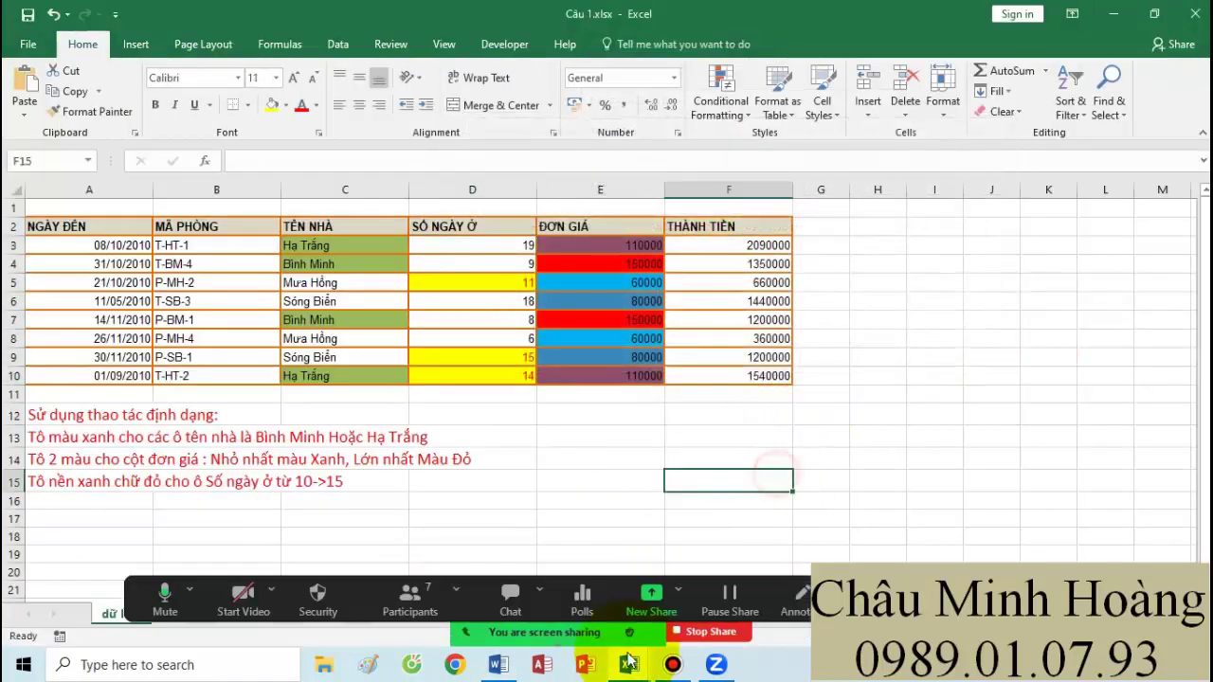
Step: Switch to the Câu 2.xlsx workbook and read the date-range coloring task in row 13 of Sheet1
mouse_move(629, 664)
left_click(243, 600)
left_click(461, 494)
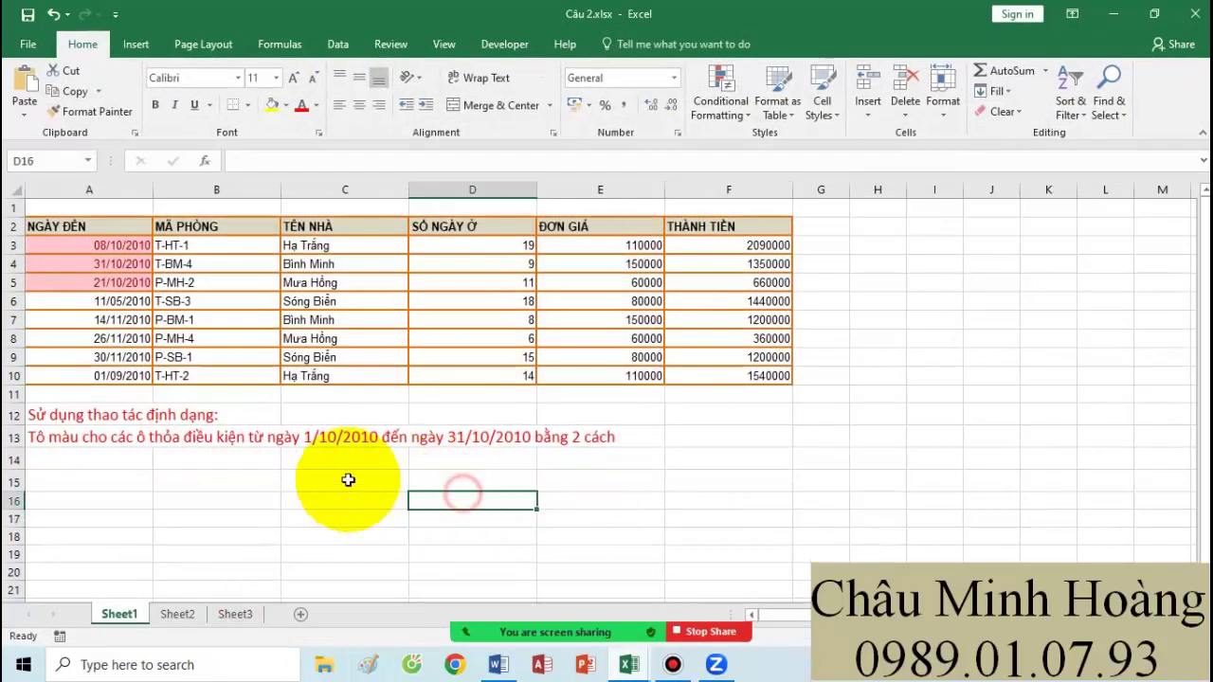
left_click_drag(265, 433, 657, 438)
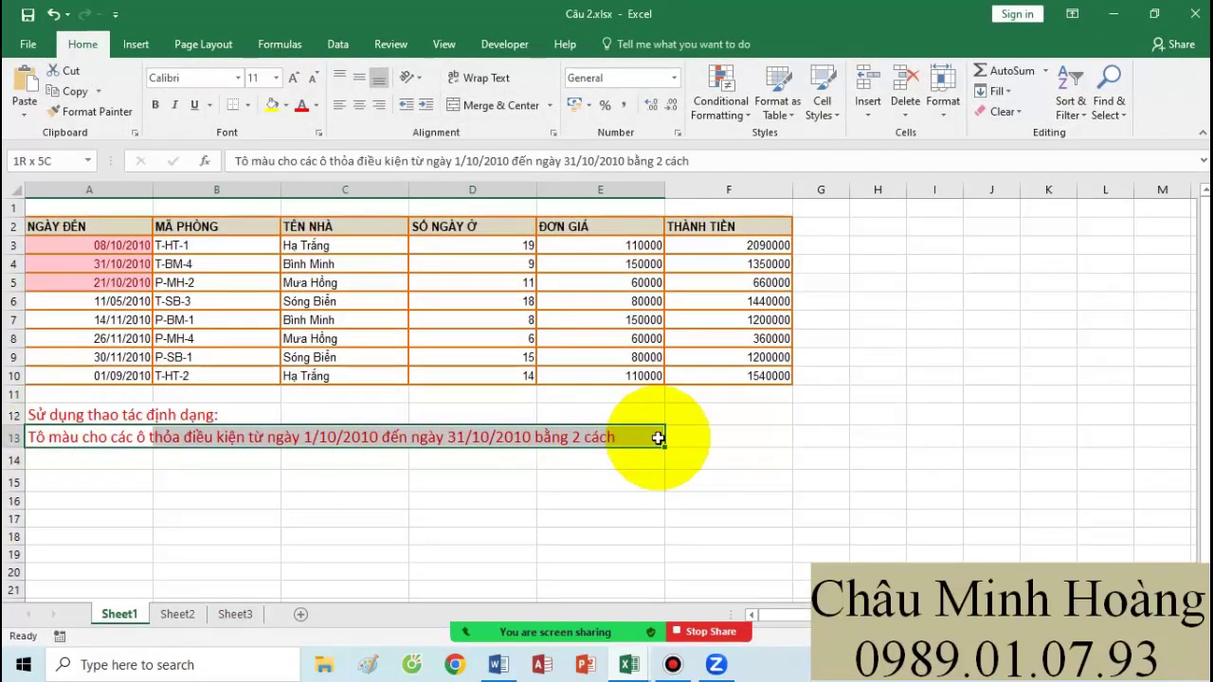
Step: Set the pink between rule on A3:A10 to the dates 2010/10/01 and 2010/10/31, and open the Cell Value = 10 rule
left_click_drag(129, 246, 126, 378)
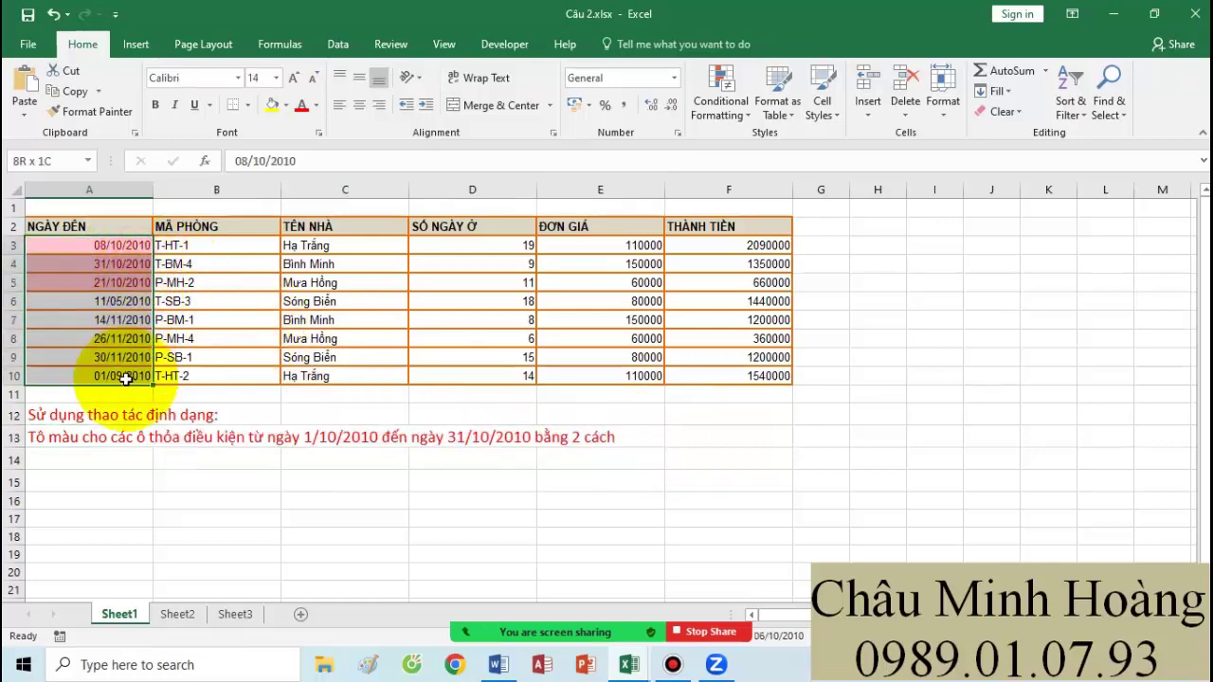
left_click(720, 106)
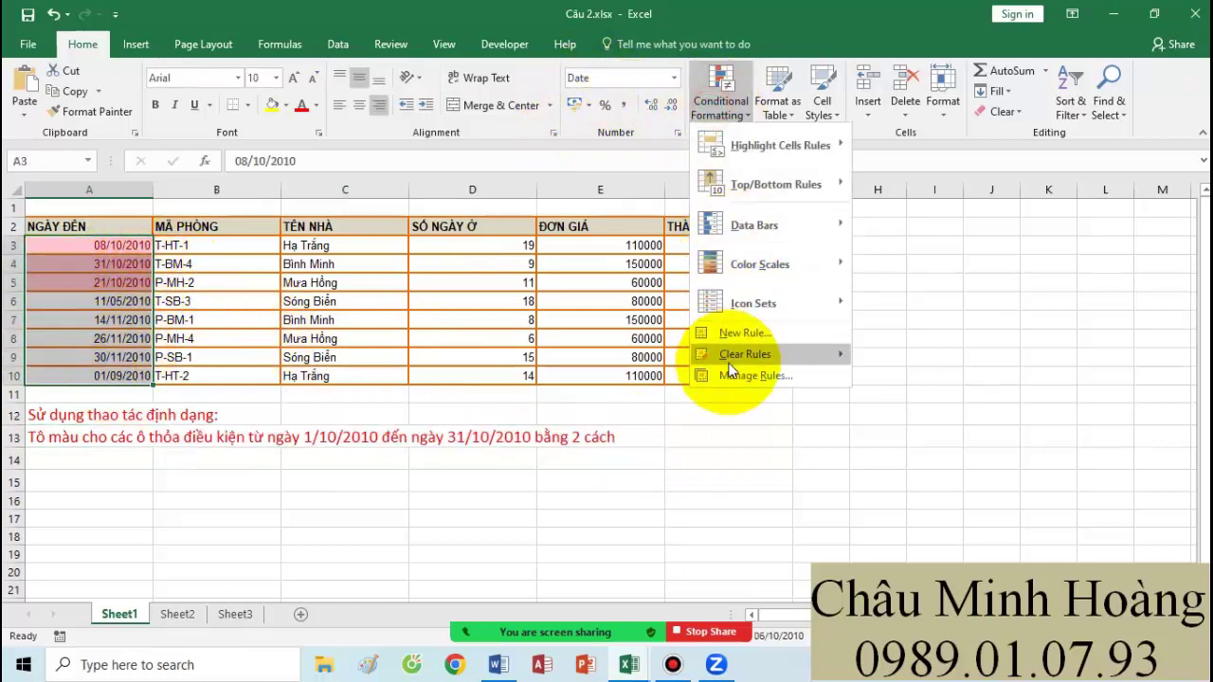
left_click(732, 374)
left_click(563, 232)
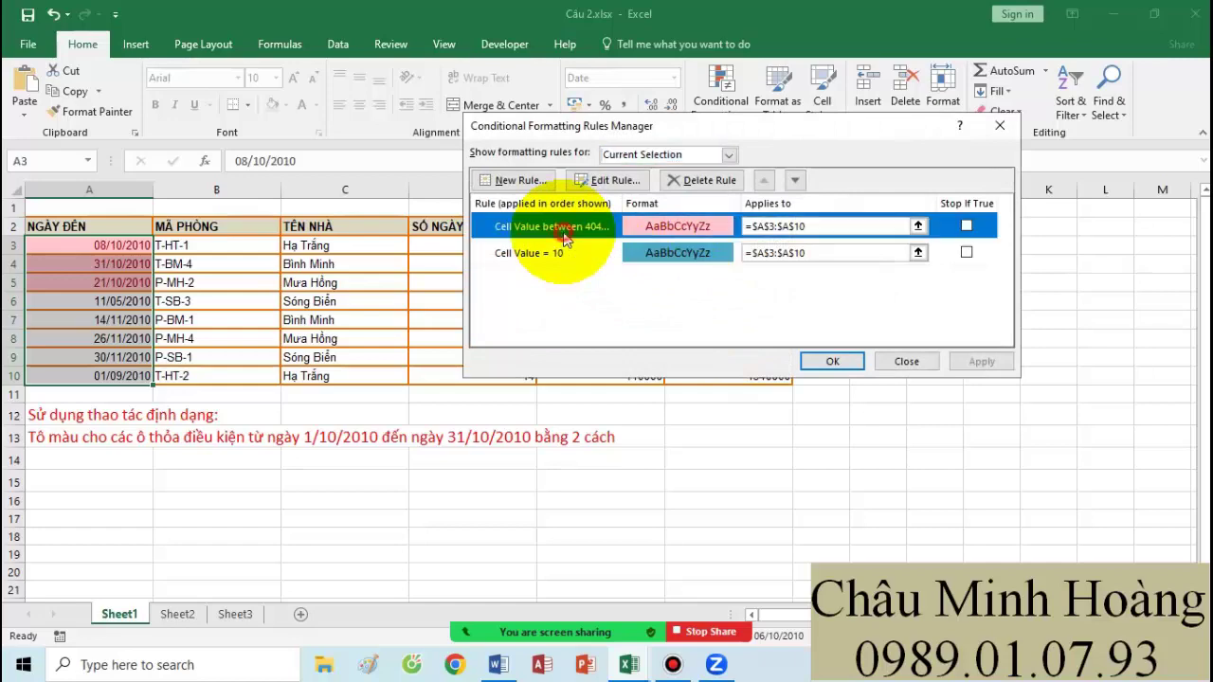
double_click(563, 232)
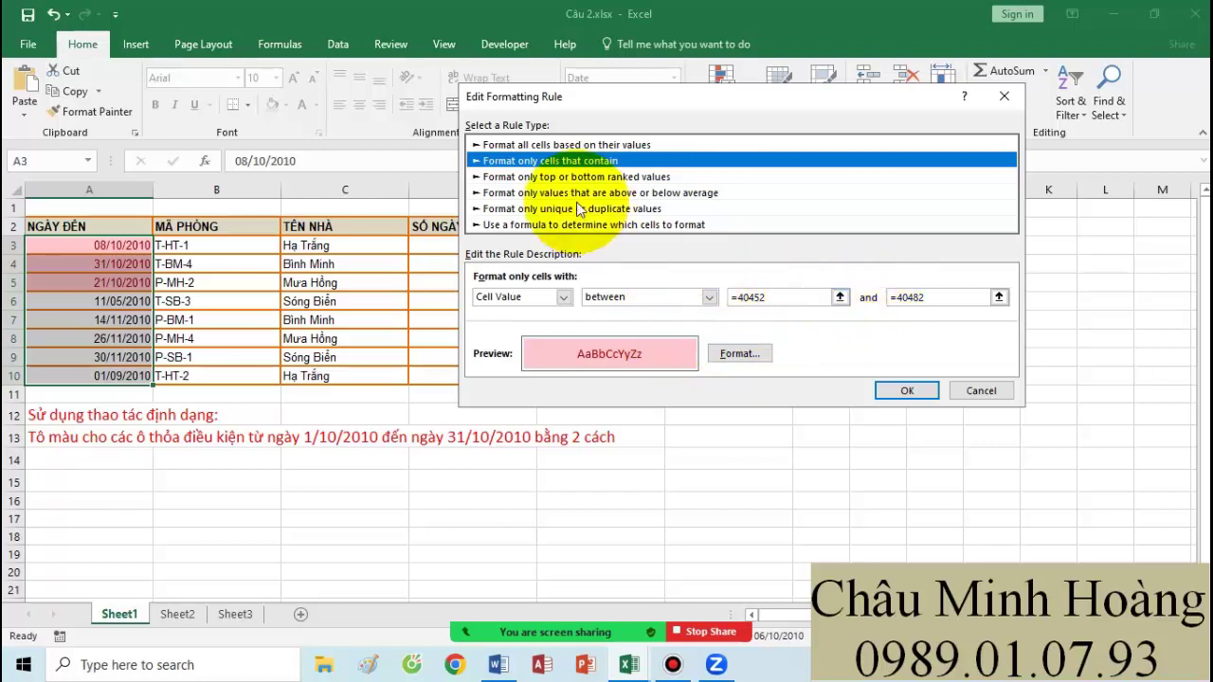
left_click_drag(784, 298, 725, 297)
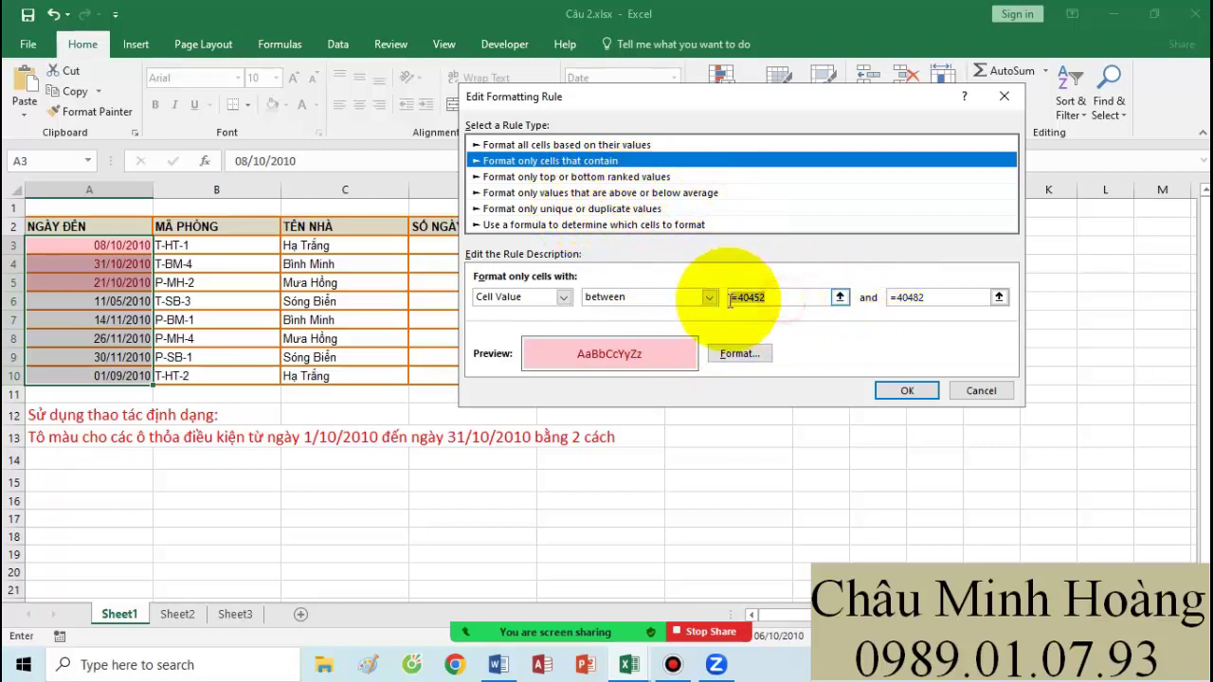
type("20")
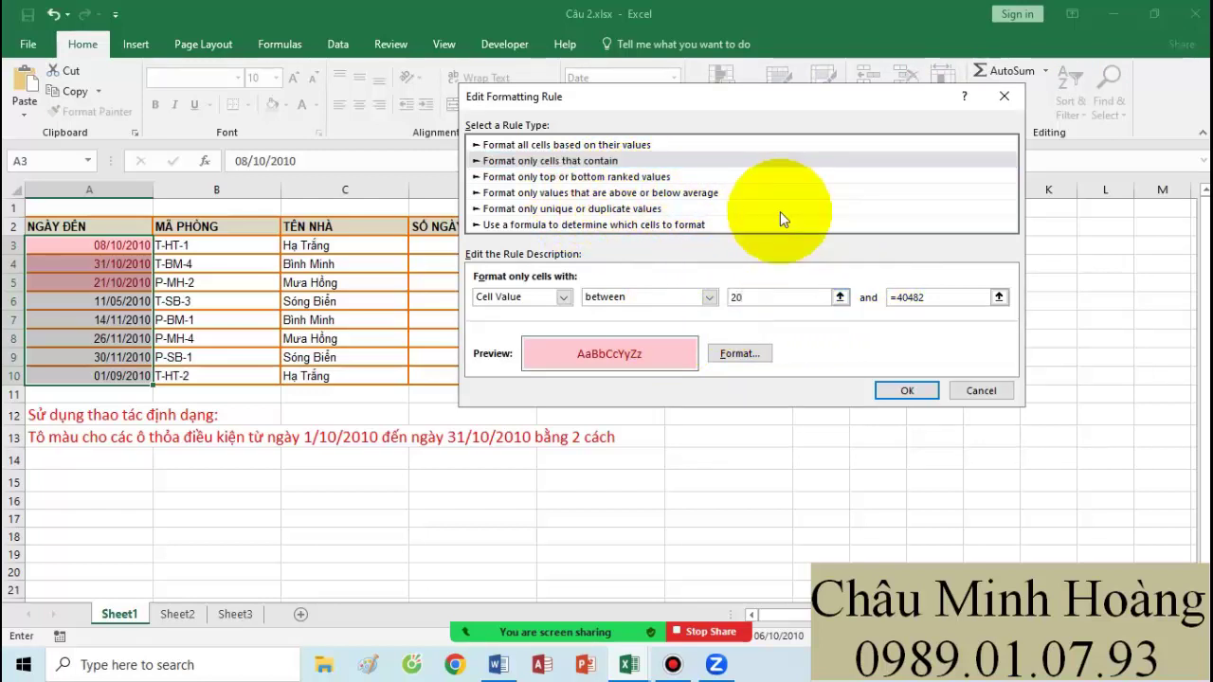
type("10/10/01")
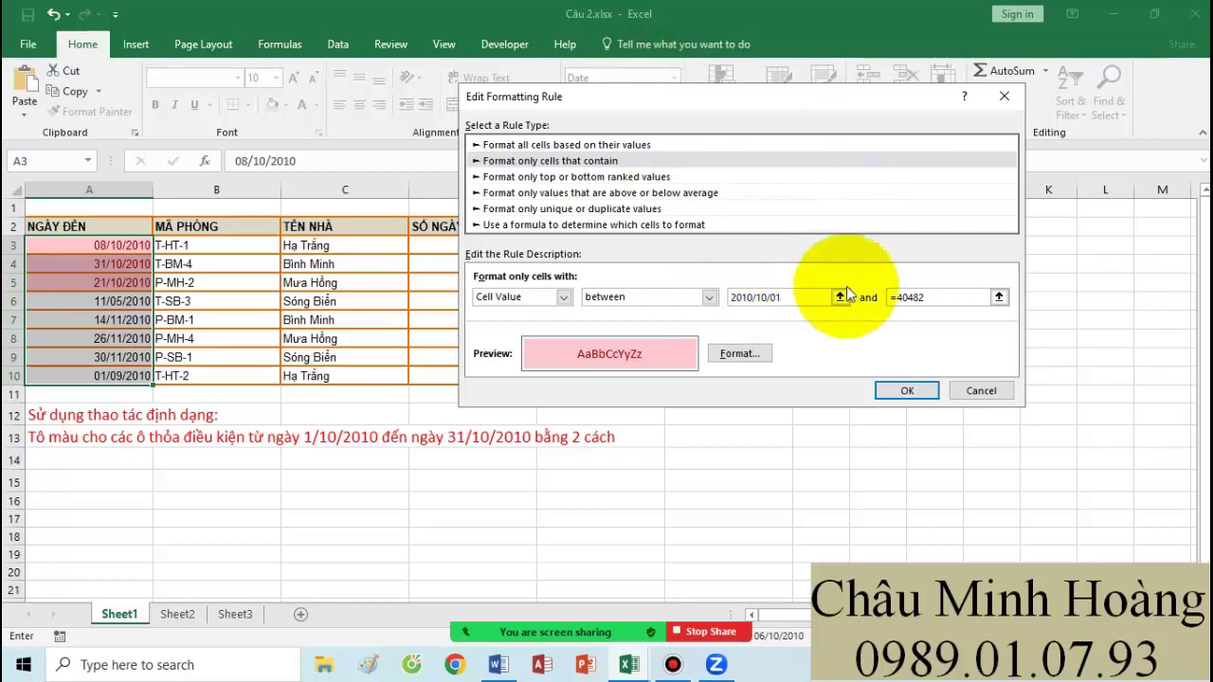
left_click_drag(961, 297, 879, 292)
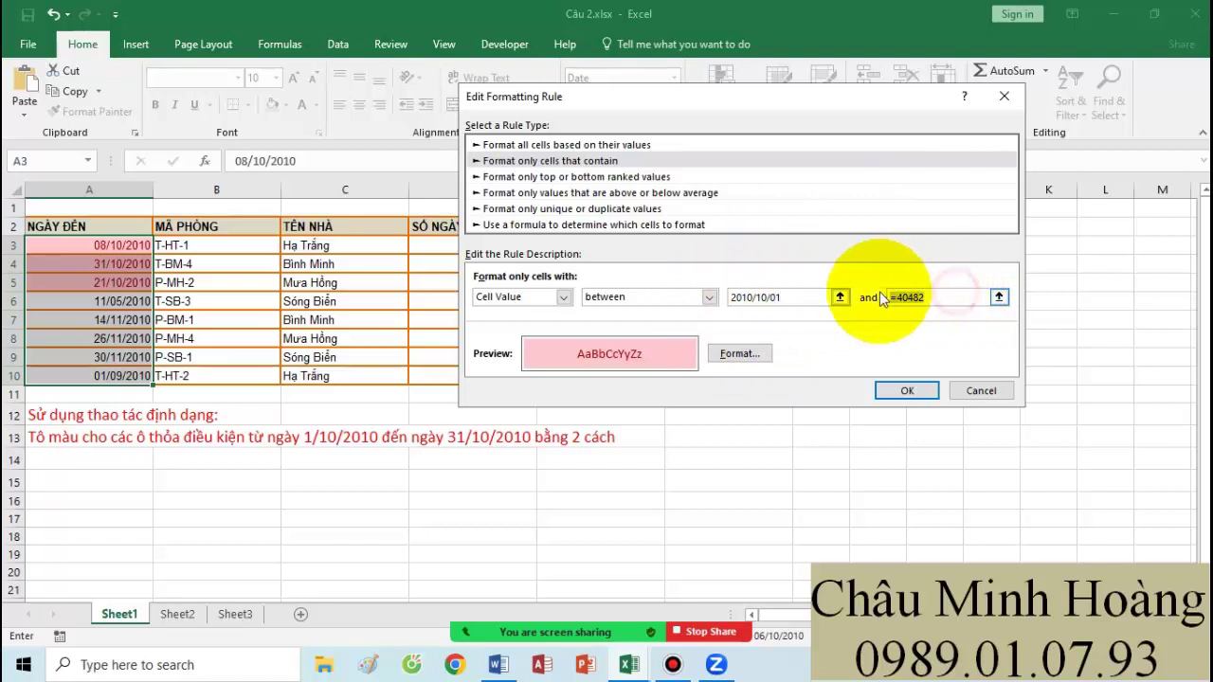
type("201")
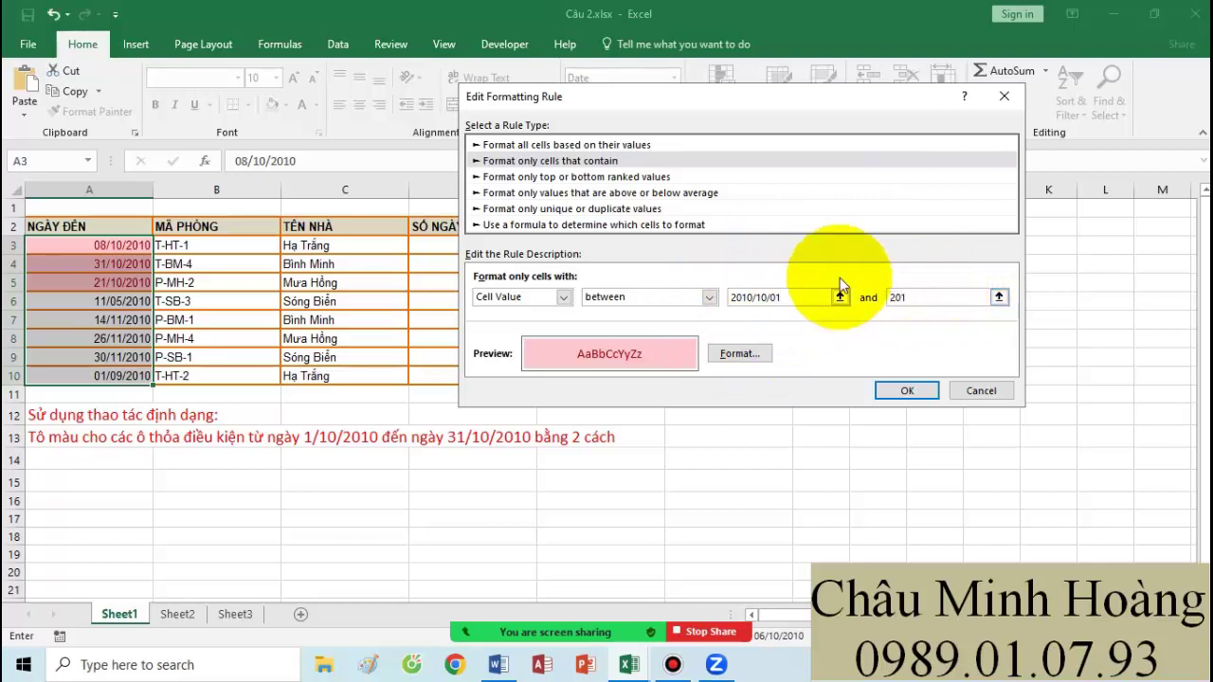
type("0/10/31")
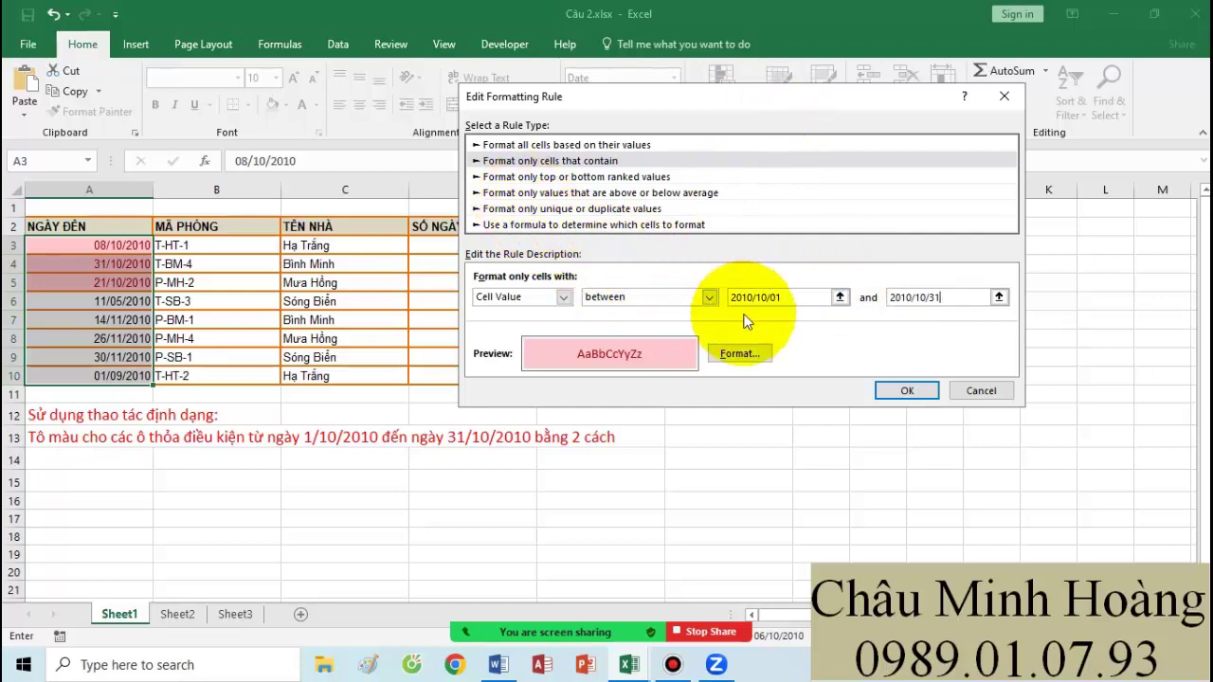
left_click(907, 389)
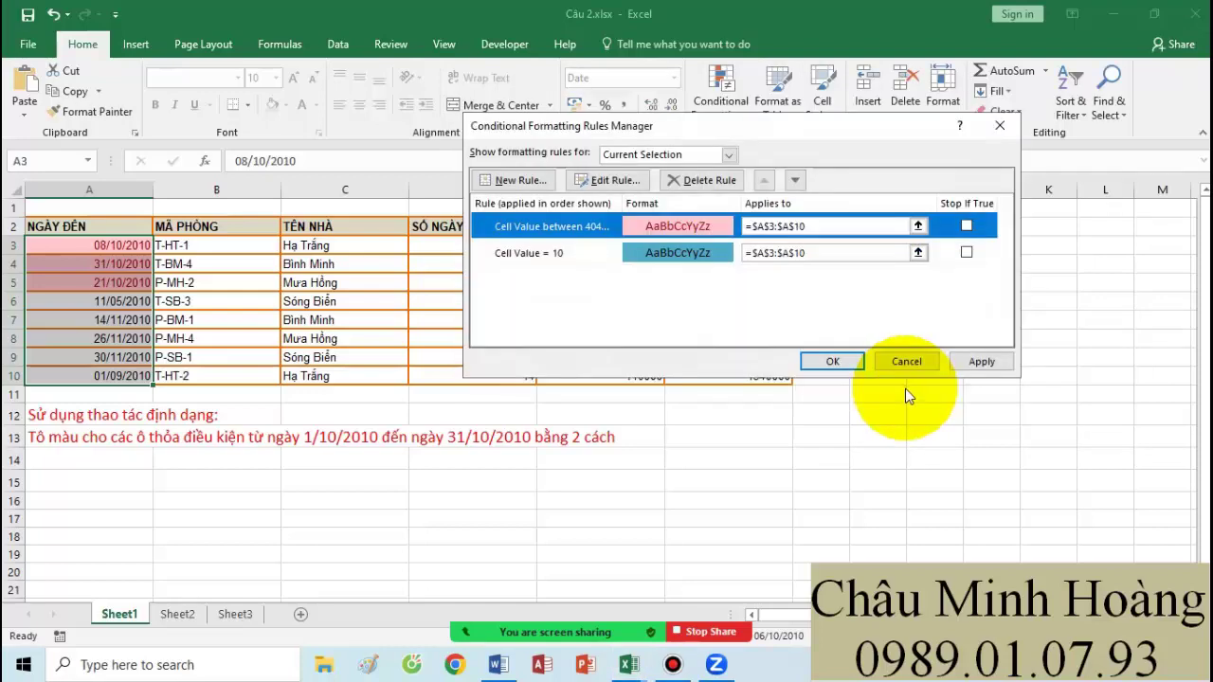
double_click(602, 254)
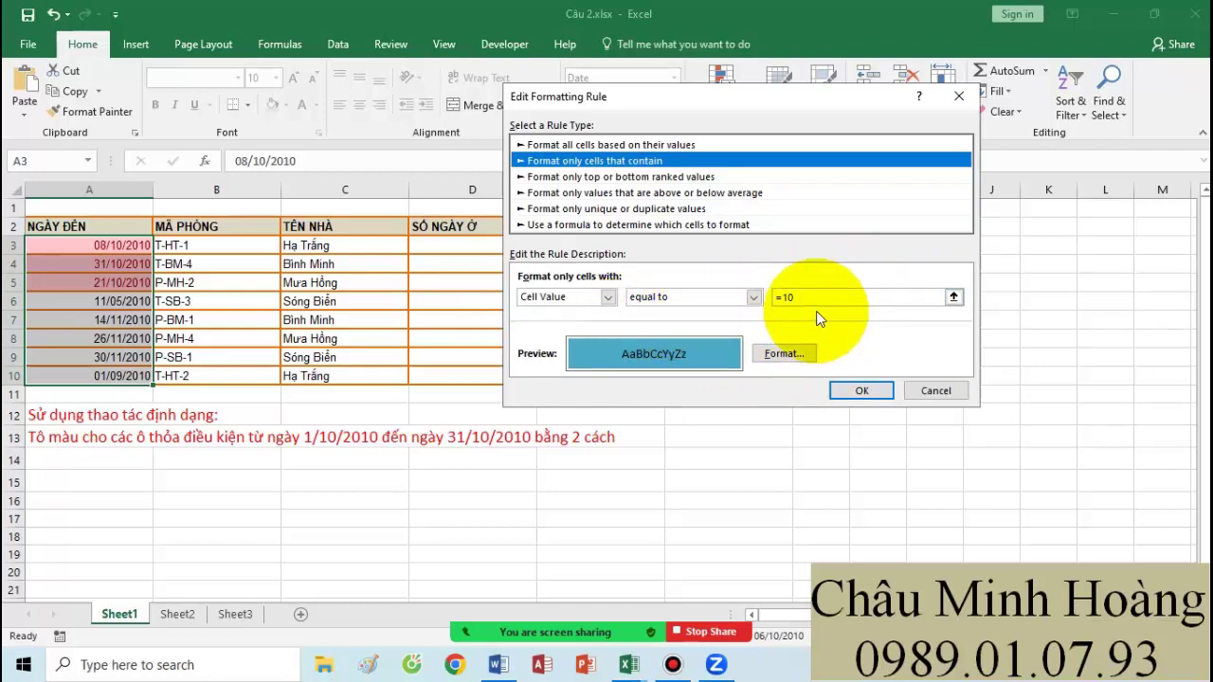
Step: Switch to Word and write "cách 1 : dùng dòng số 2" on the Câu 2 line
left_click(498, 665)
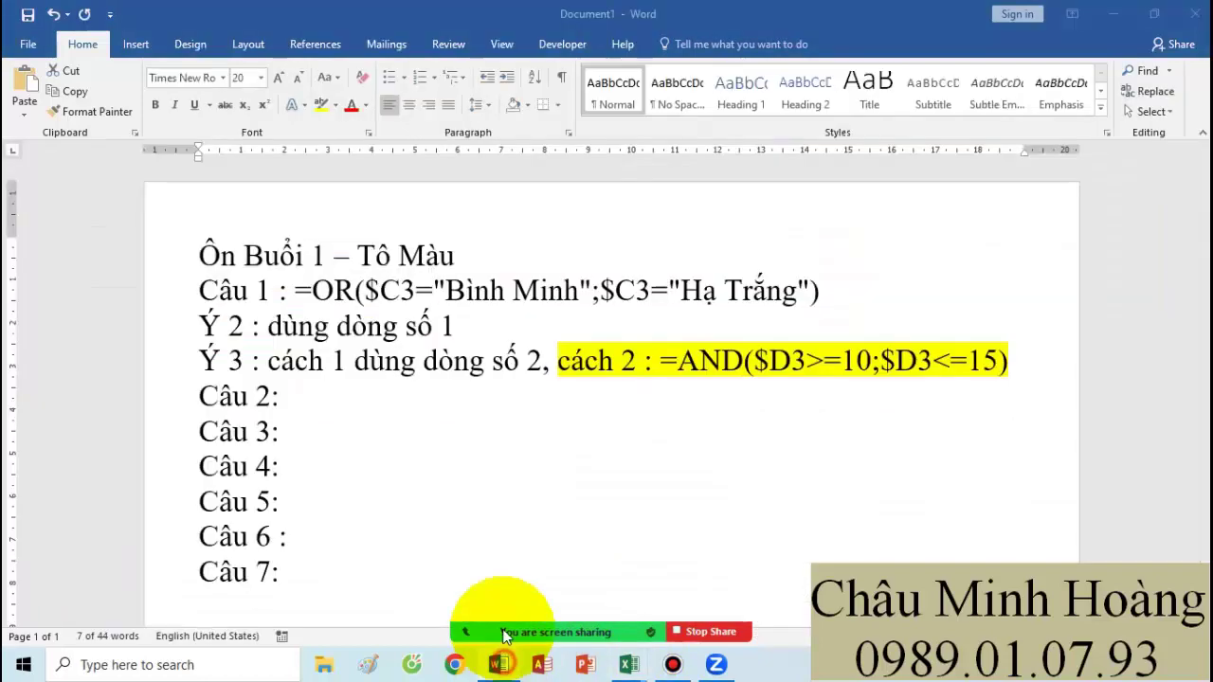
left_click(301, 402)
type("c")
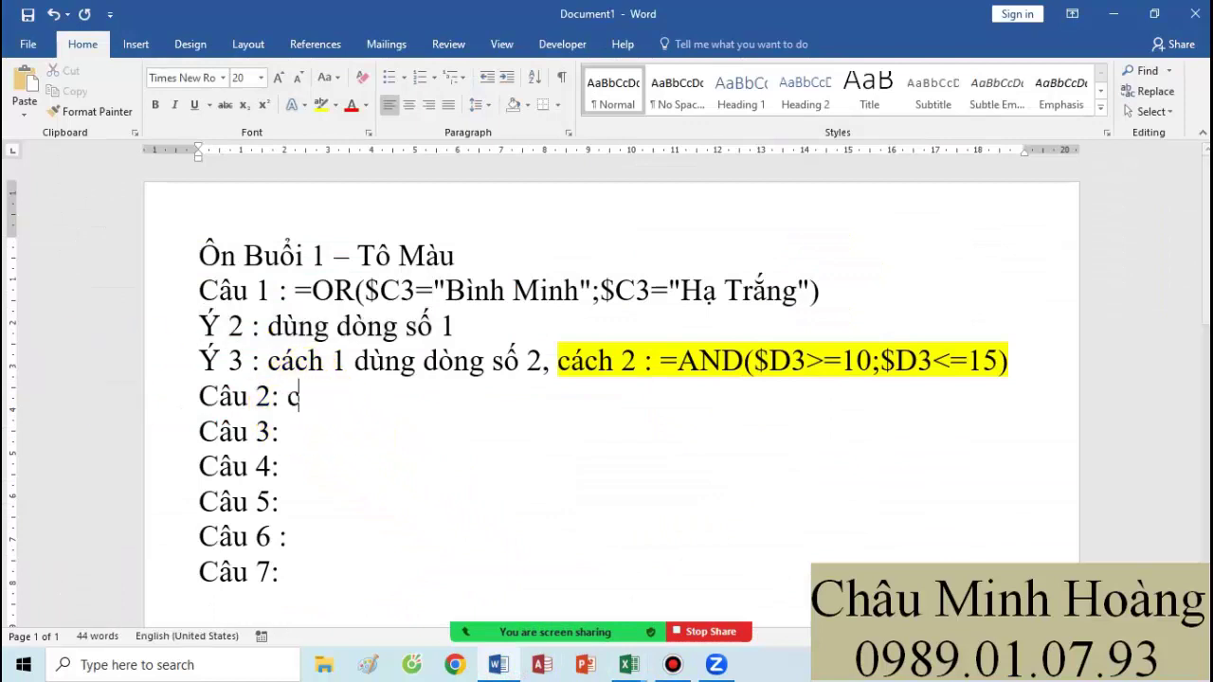
type("ách 1")
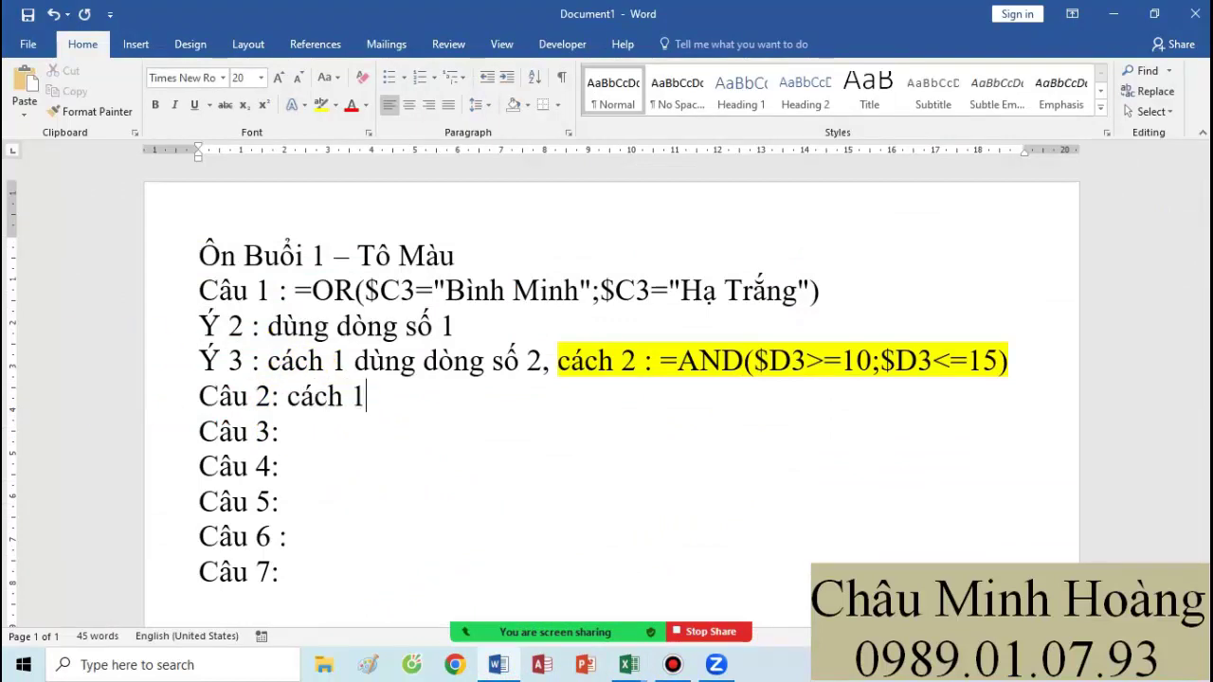
type(" : dun")
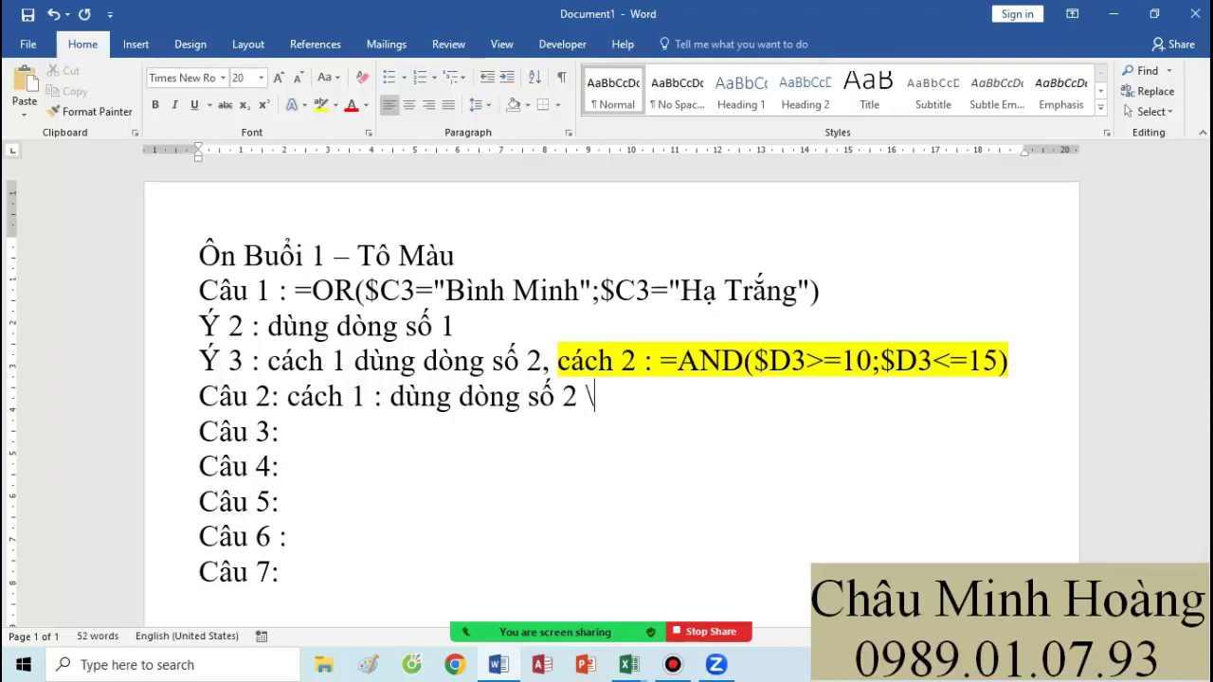
key("BackSpace")
Step: Add an indented line "Cách 2 :" below the Câu 2 line
key("Return")
type("c")
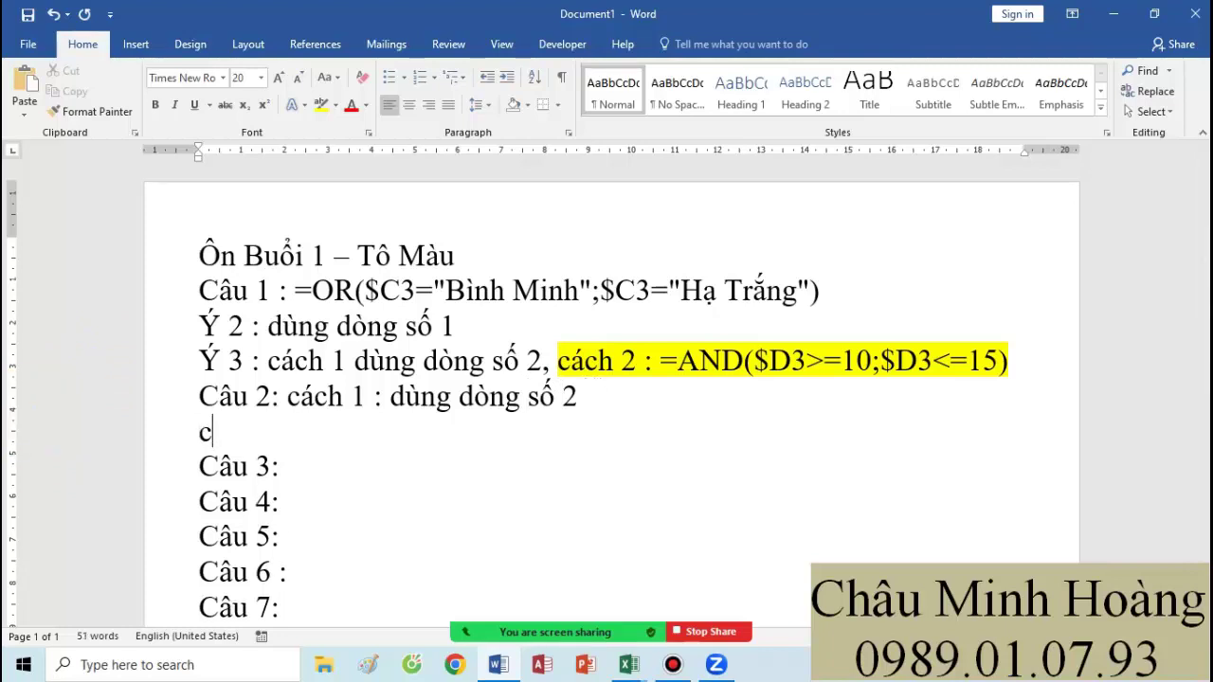
type("ách 2 :")
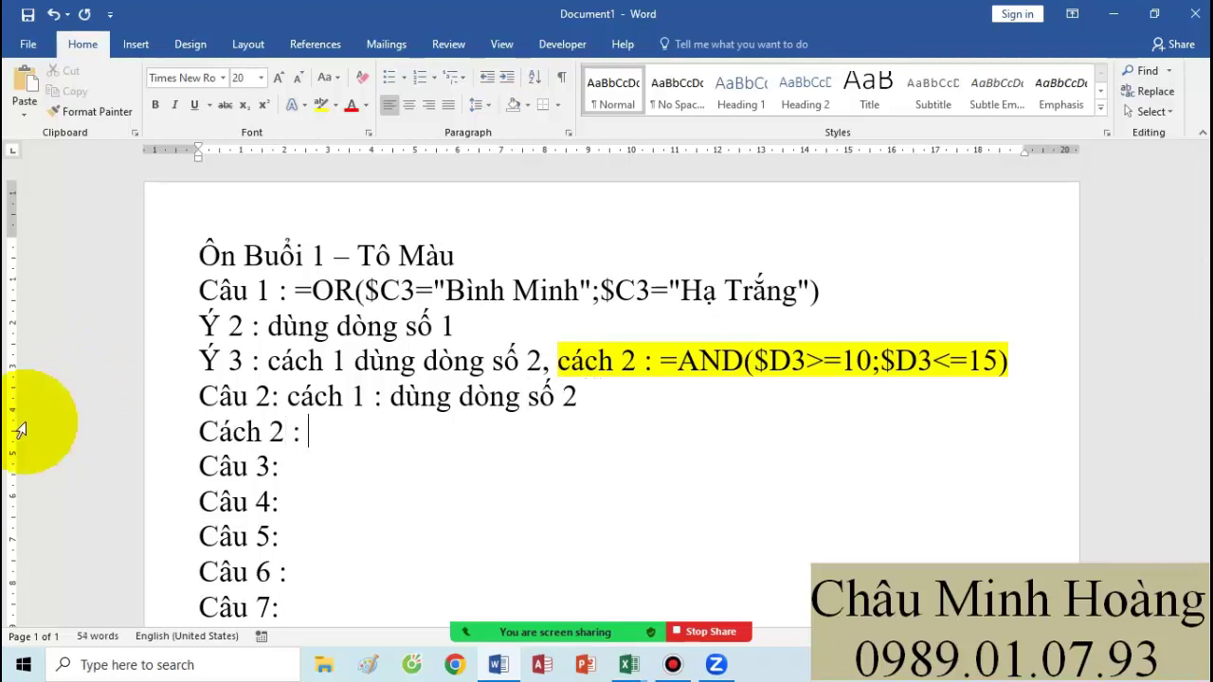
left_click(199, 432)
key("Tab")
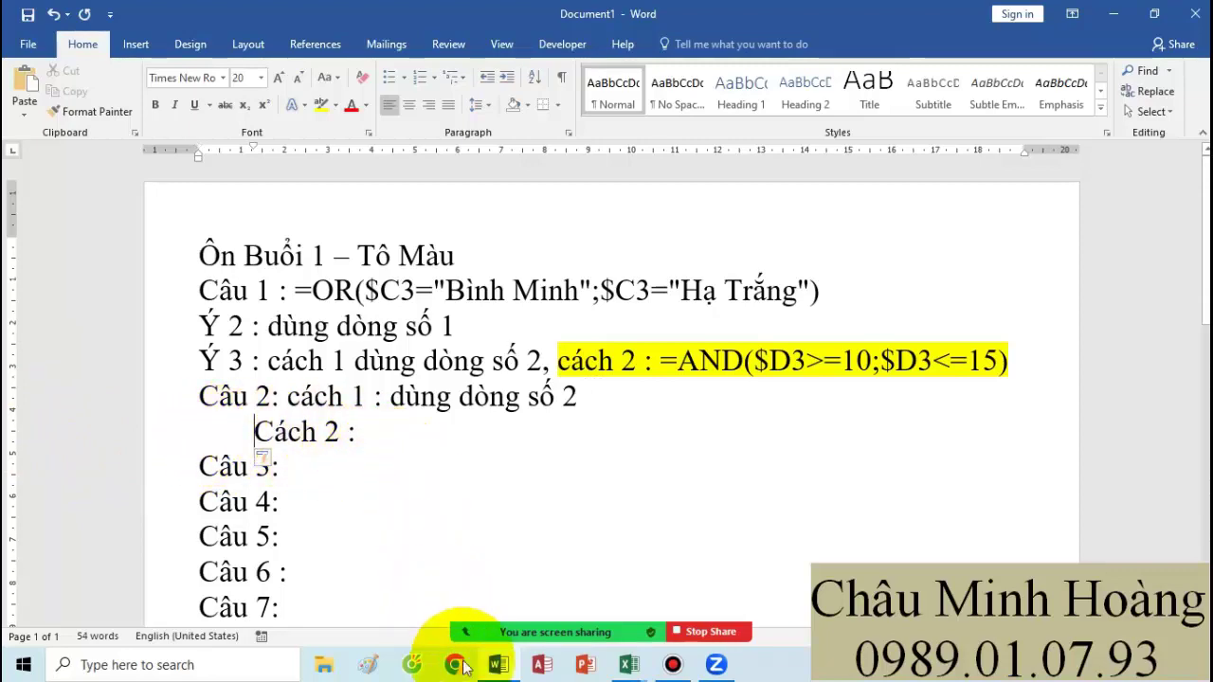
Step: Back in Câu 2.xlsx, convert the blue rule to the formula =and($A3>=date(2010;10;01);$A3<=date(2010;10;31)) and apply it
left_click(629, 665)
left_click(262, 595)
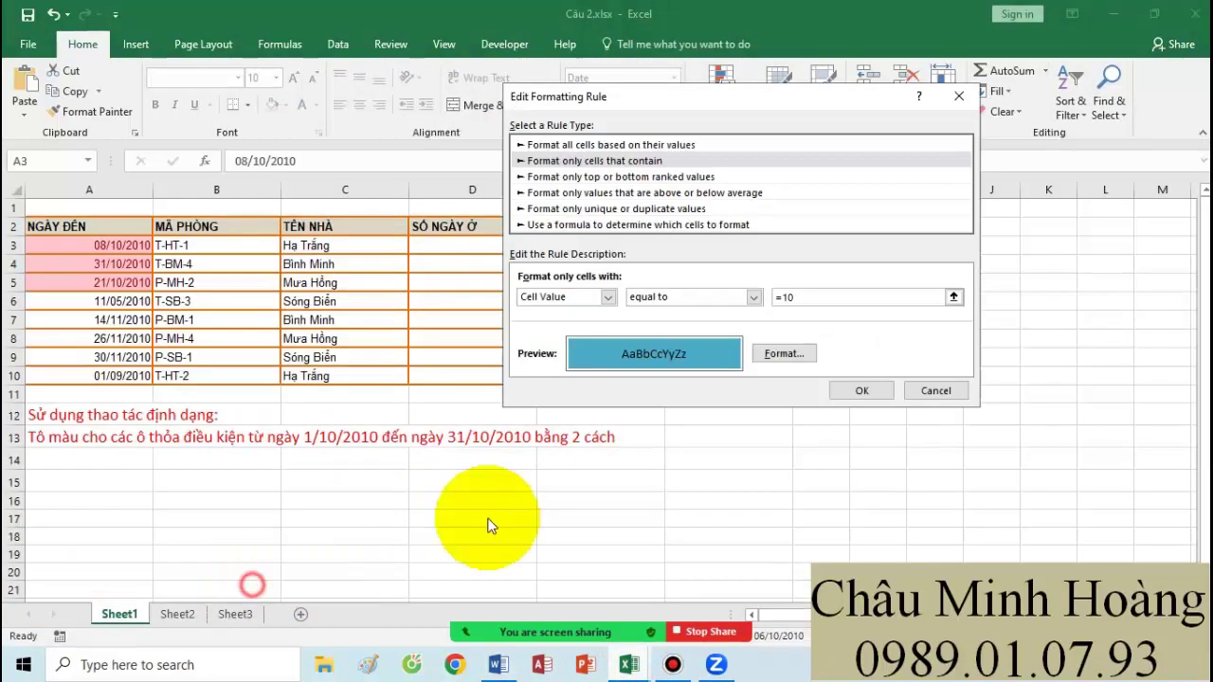
left_click(636, 228)
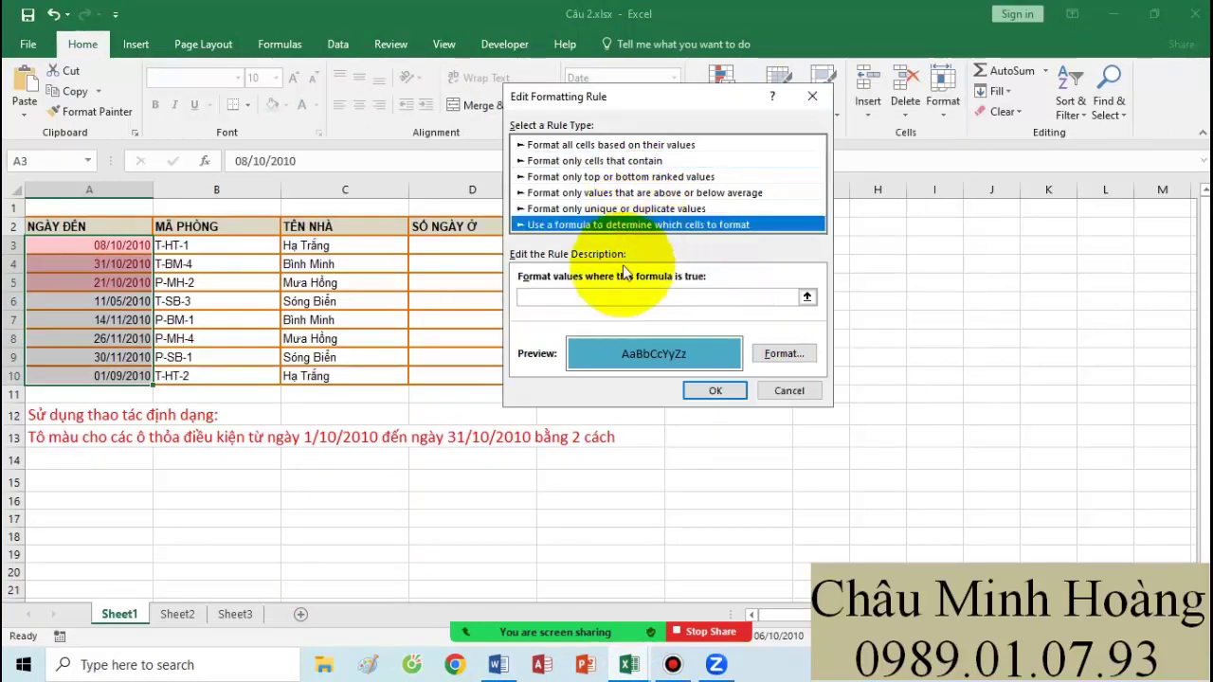
left_click(622, 298)
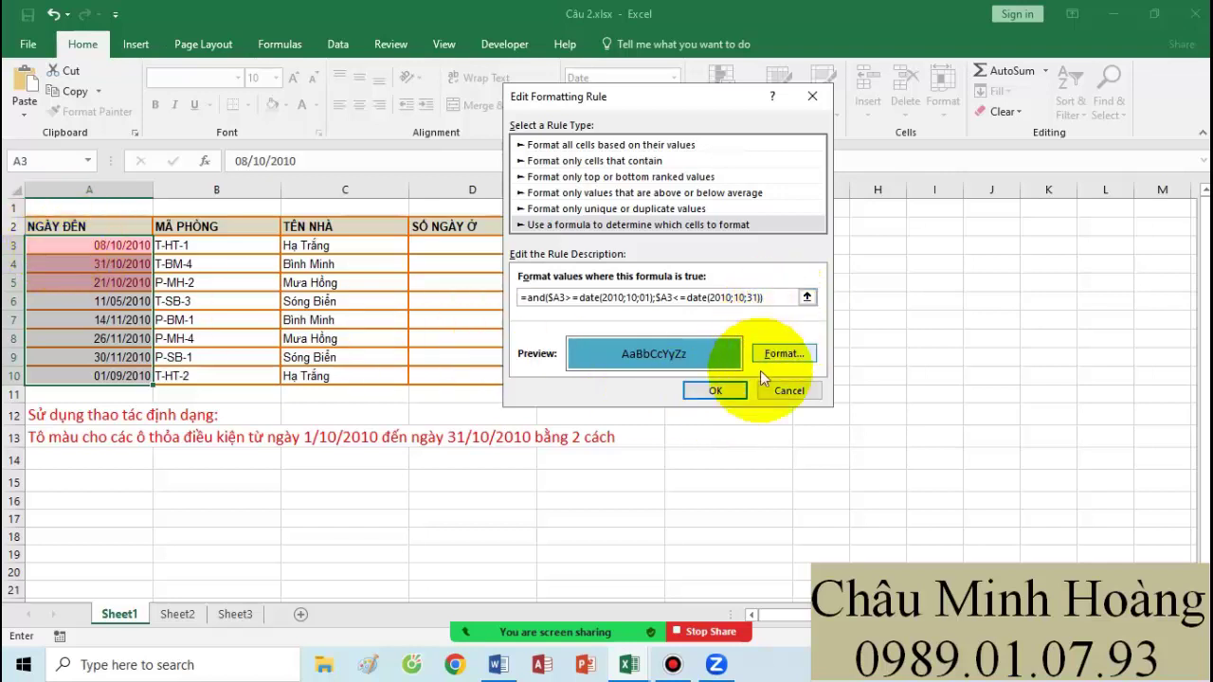
left_click(716, 390)
left_click(981, 364)
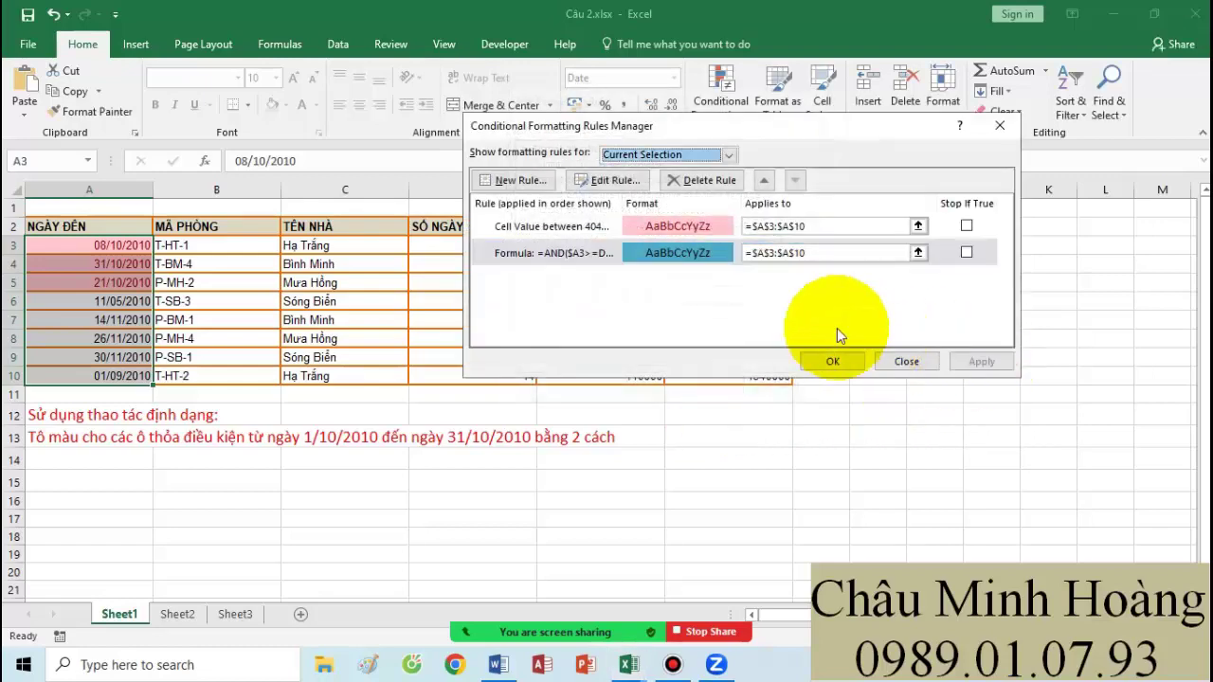
Step: Copy the AND date formula from the blue rule and leave the rule editor without saving changes
double_click(661, 250)
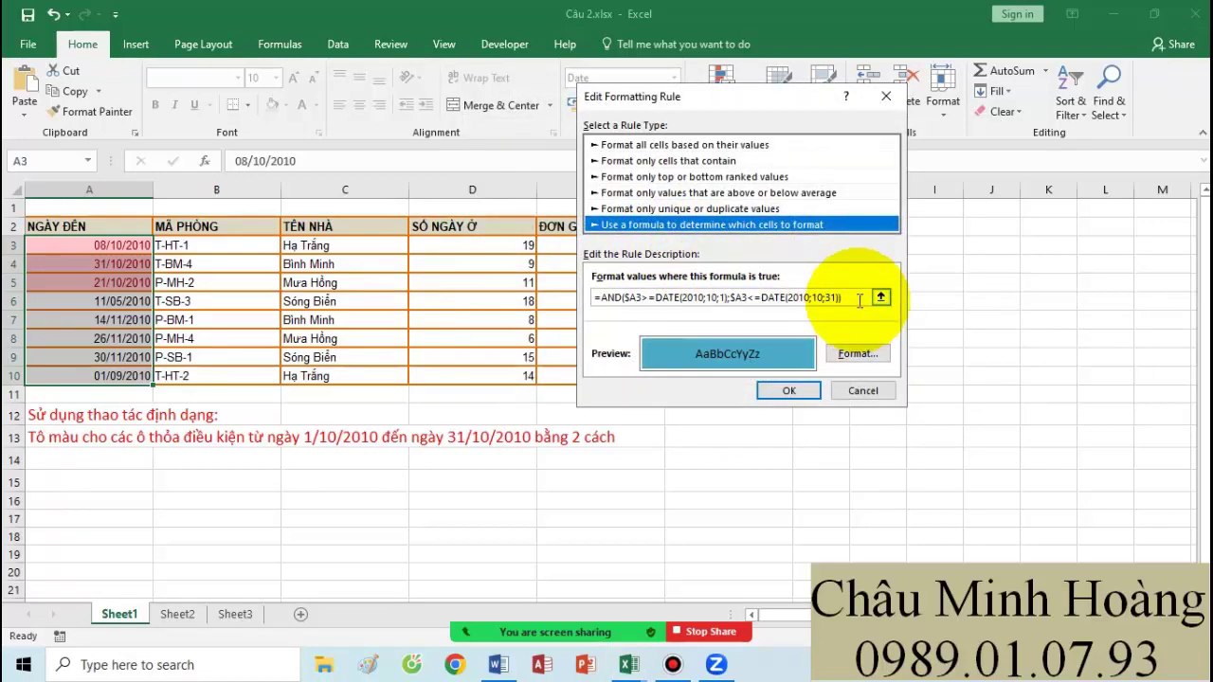
left_click_drag(859, 300, 559, 297)
key("ctrl+c")
key("Delete")
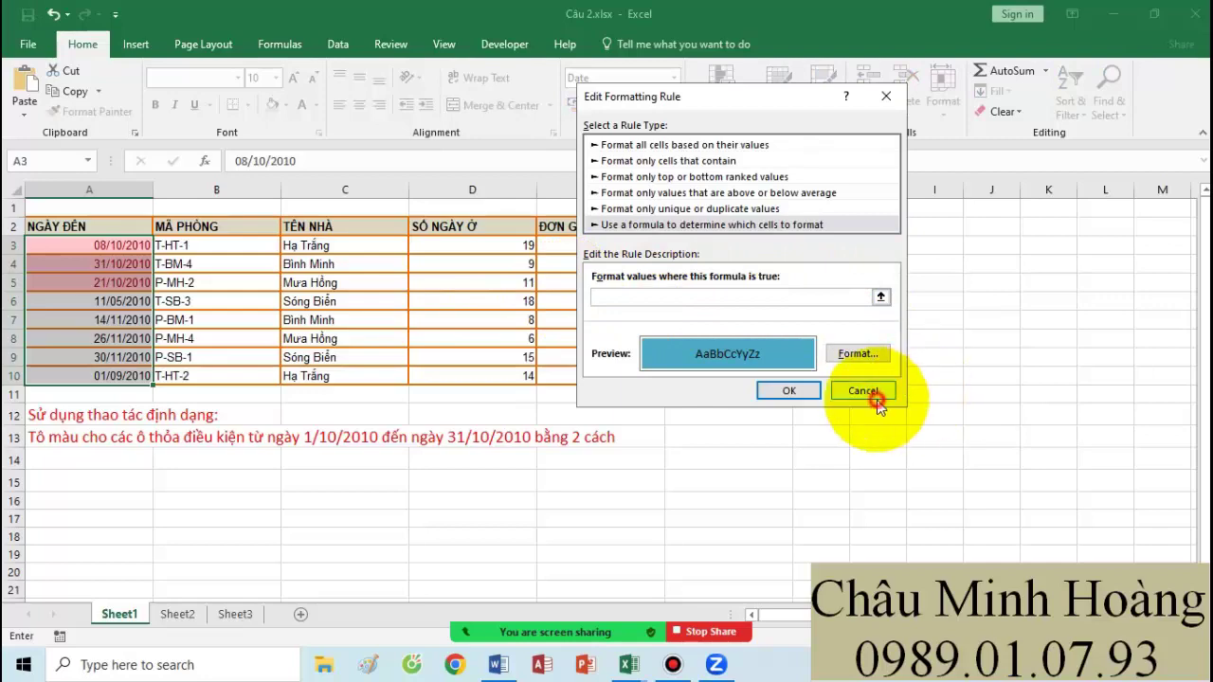
left_click(862, 391)
Step: Delete the blue formula rule from A3:A10, apply the change and close the rules manager
left_click(701, 180)
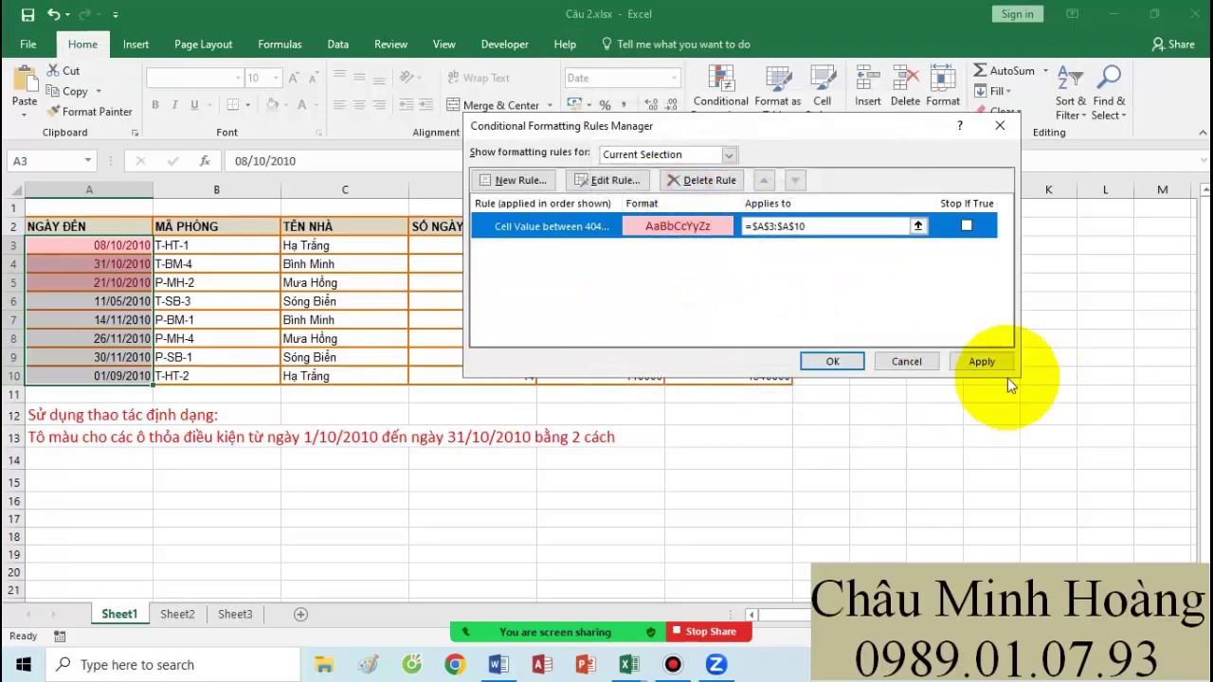
left_click(981, 361)
left_click(833, 360)
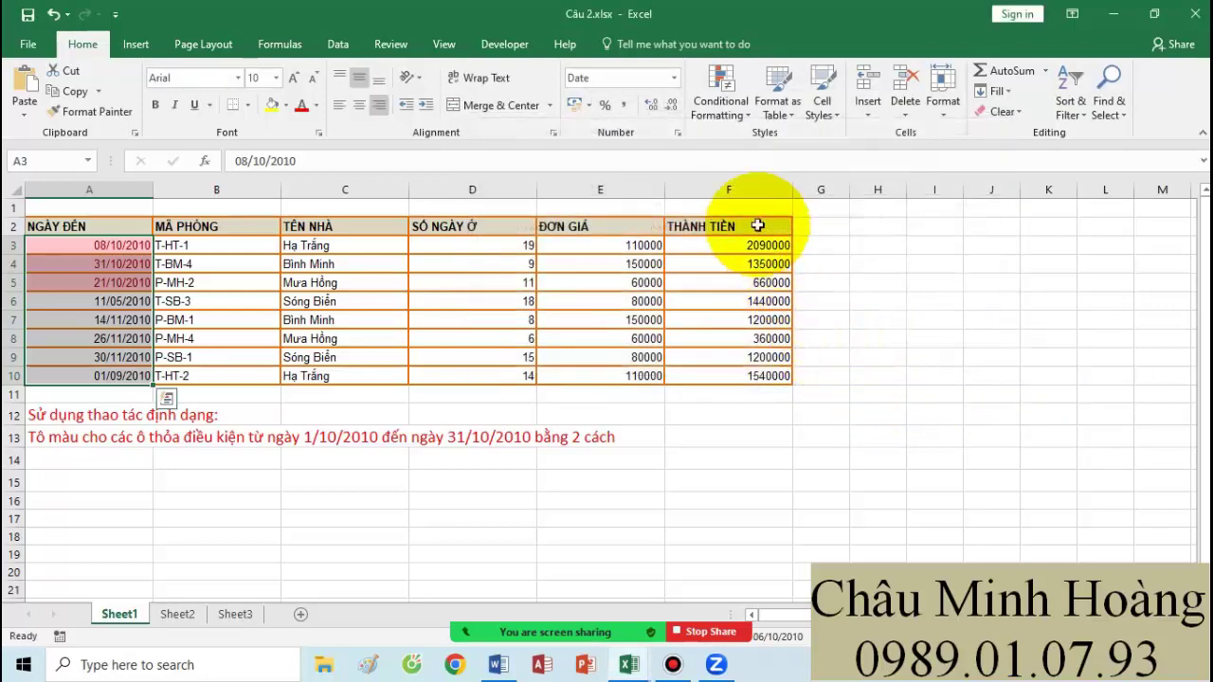
Step: Start a new formula-based rule for A3:A10 with the copied =AND($A3>=DATE(2010;10;1);$A3<=DATE(2010;10;31))
left_click(720, 101)
left_click(787, 379)
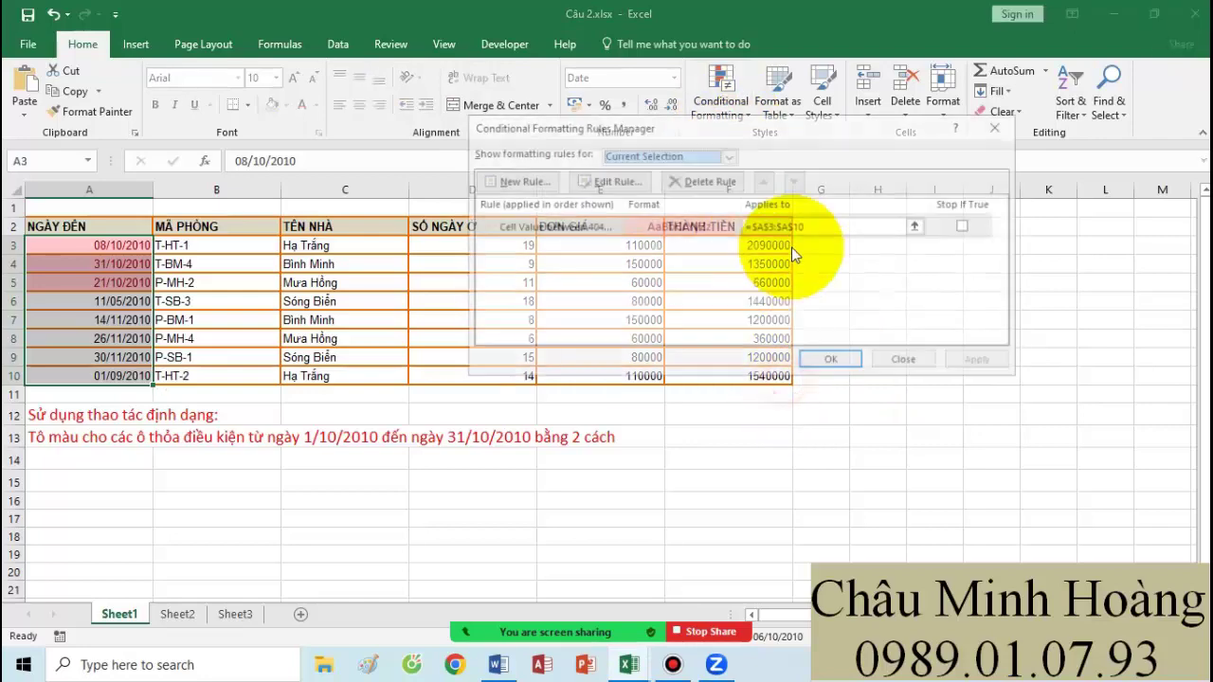
left_click(524, 181)
left_click(631, 204)
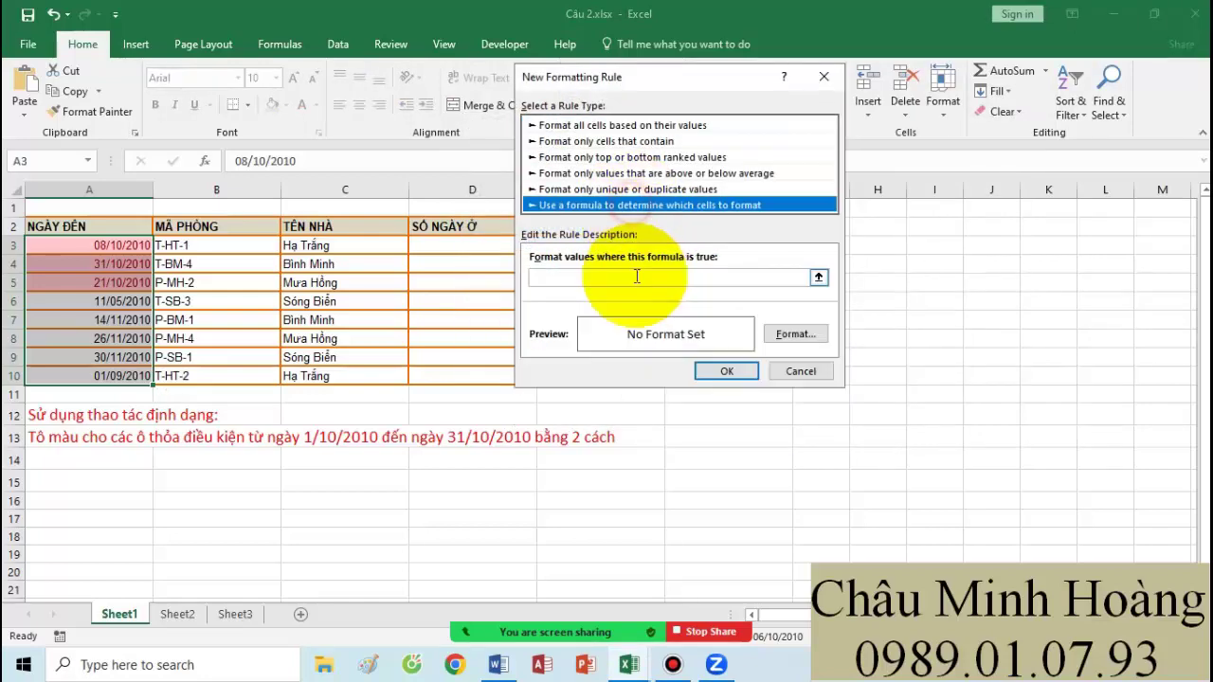
left_click(636, 276)
key("ctrl+v")
Step: Give the new date formula rule a yellow fill and apply it to A3:A10
left_click(794, 334)
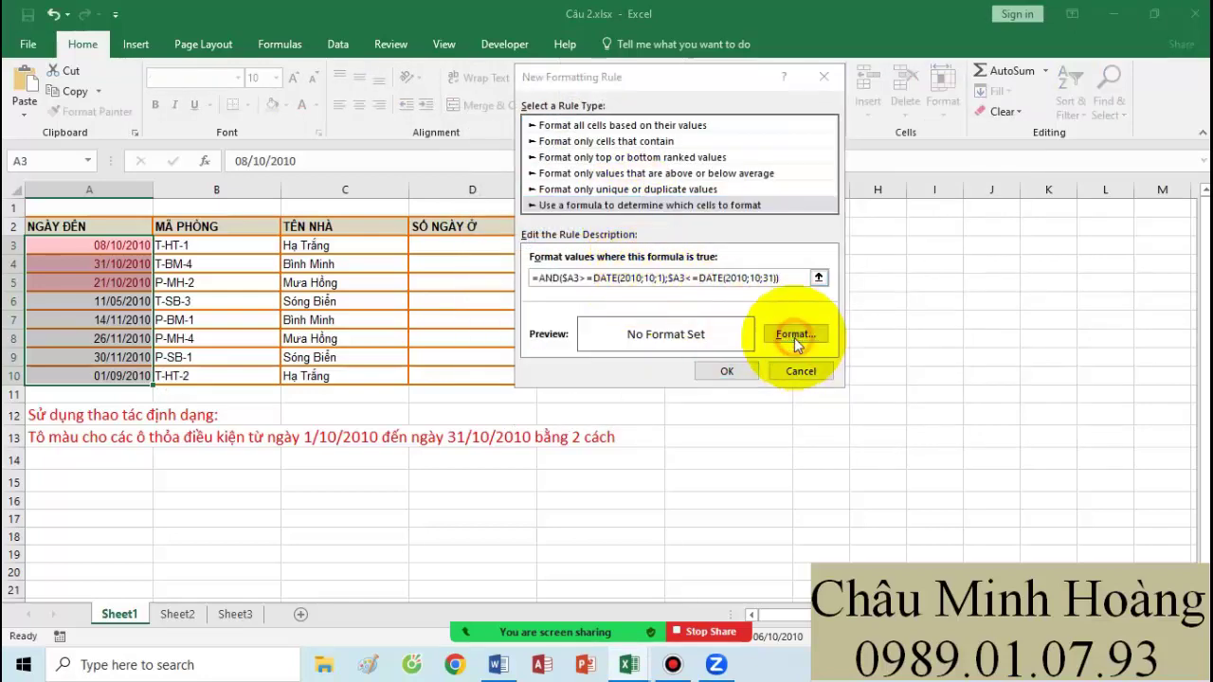
left_click(575, 219)
left_click(605, 218)
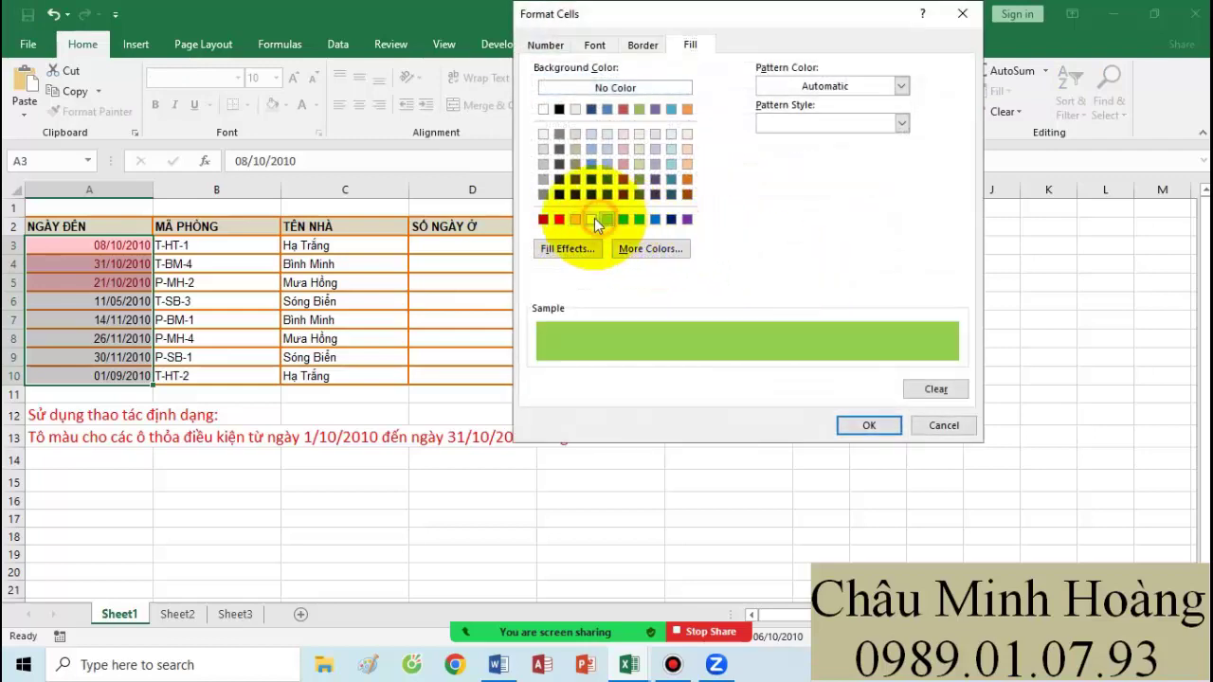
left_click(592, 219)
left_click(867, 425)
left_click(729, 370)
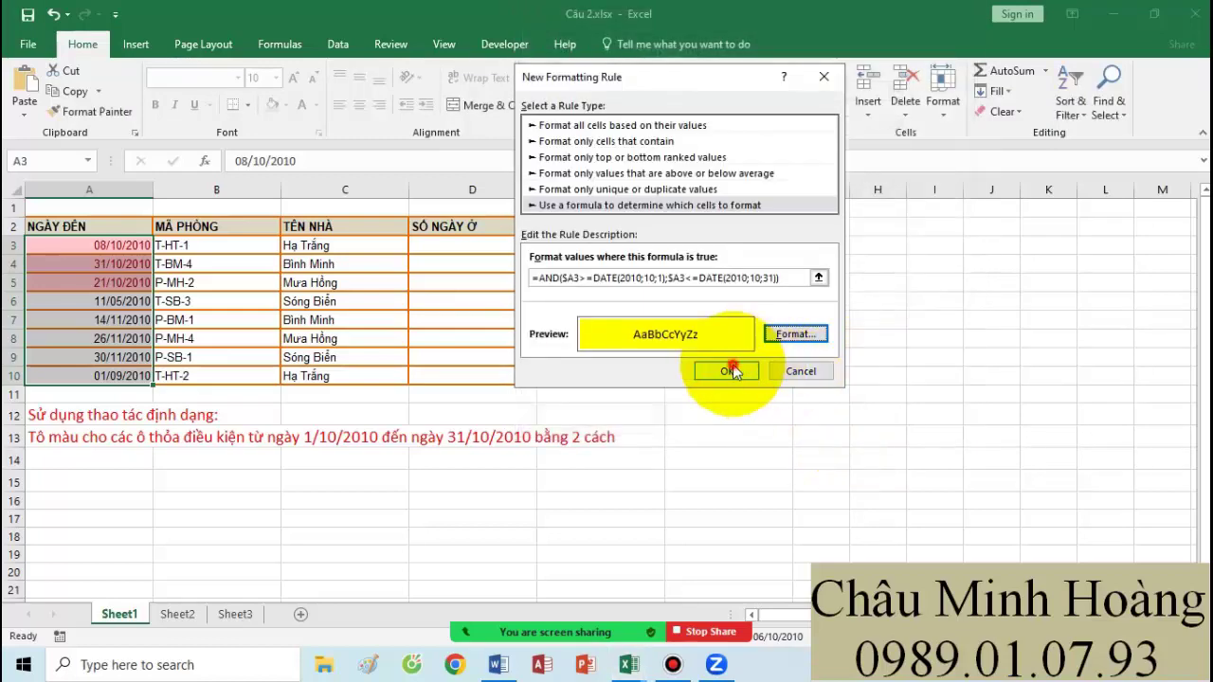
left_click(981, 361)
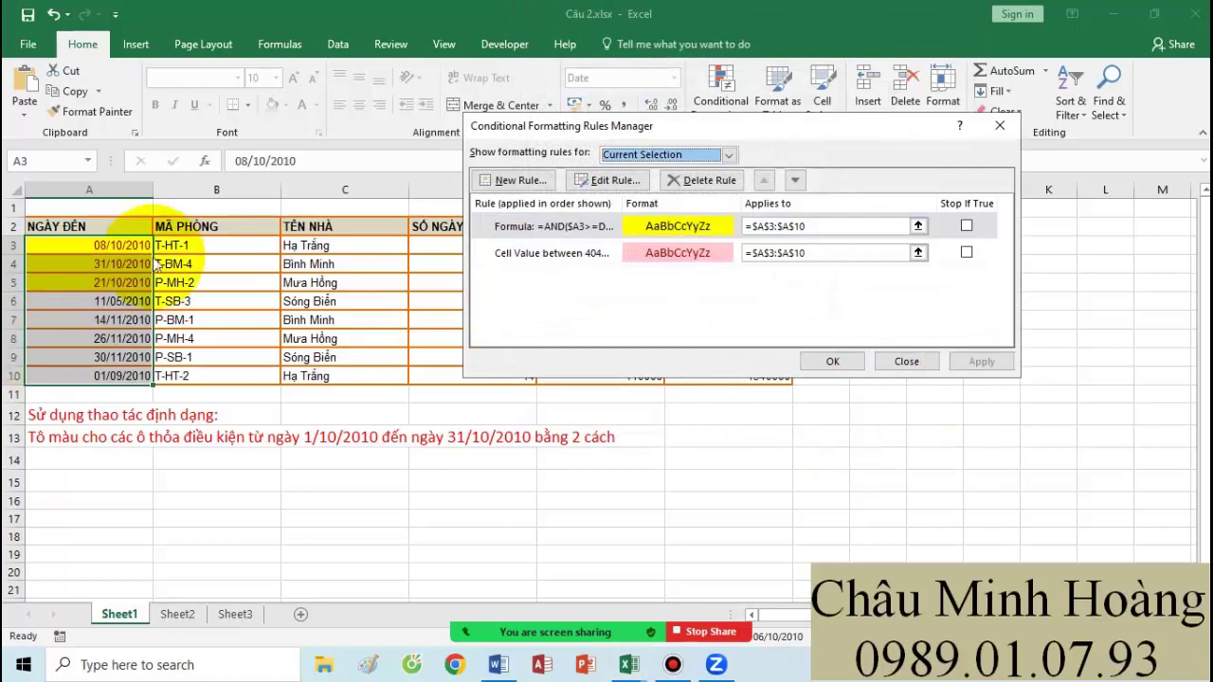
Step: Switch to Word and paste =AND($A3>=DATE(2010;10;1);$A3<=DATE(2010;10;31)) after "Cách 2 :" under Câu 2
left_click(499, 664)
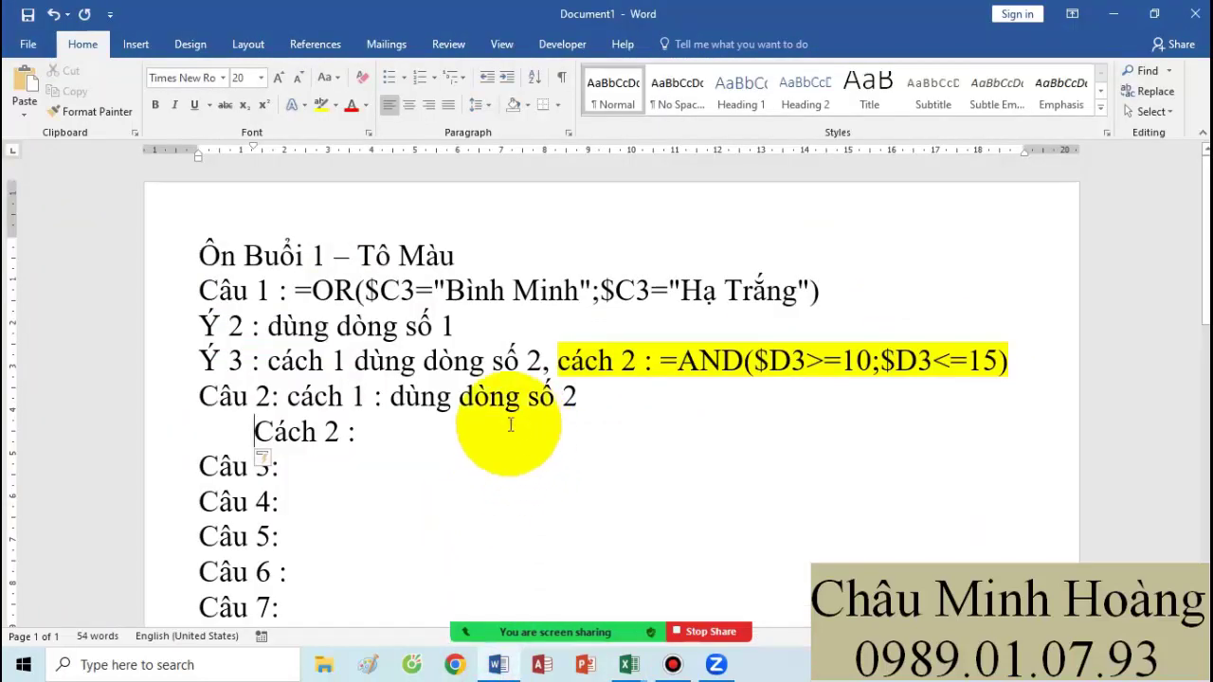
left_click(412, 426)
key("ctrl+v")
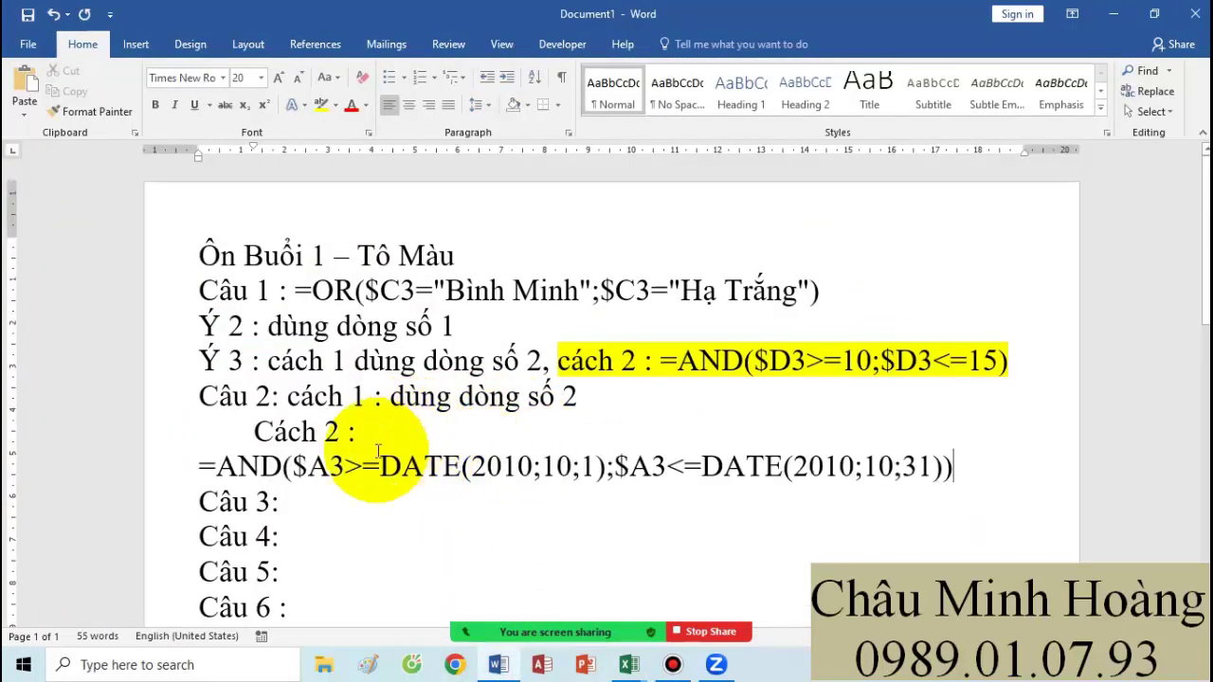
Step: Reduce the font size of the Cách 2 date formula under Câu 2 to 16
left_click_drag(201, 466, 953, 466)
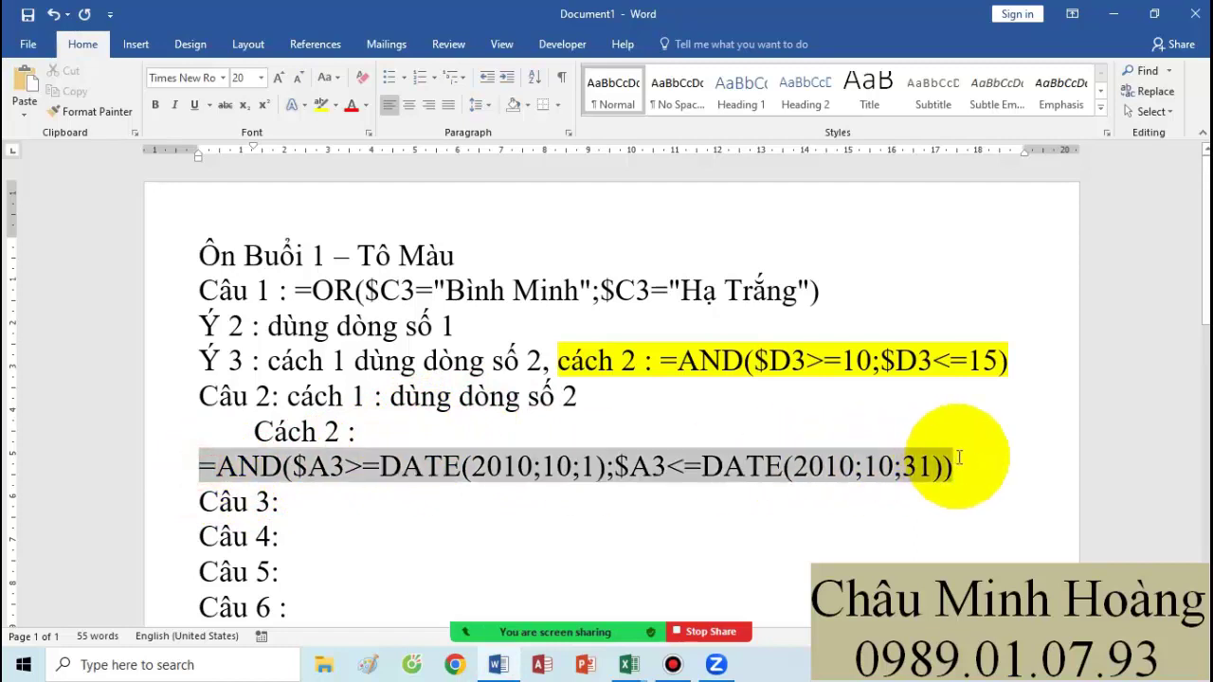
left_click(297, 76)
left_click(297, 77)
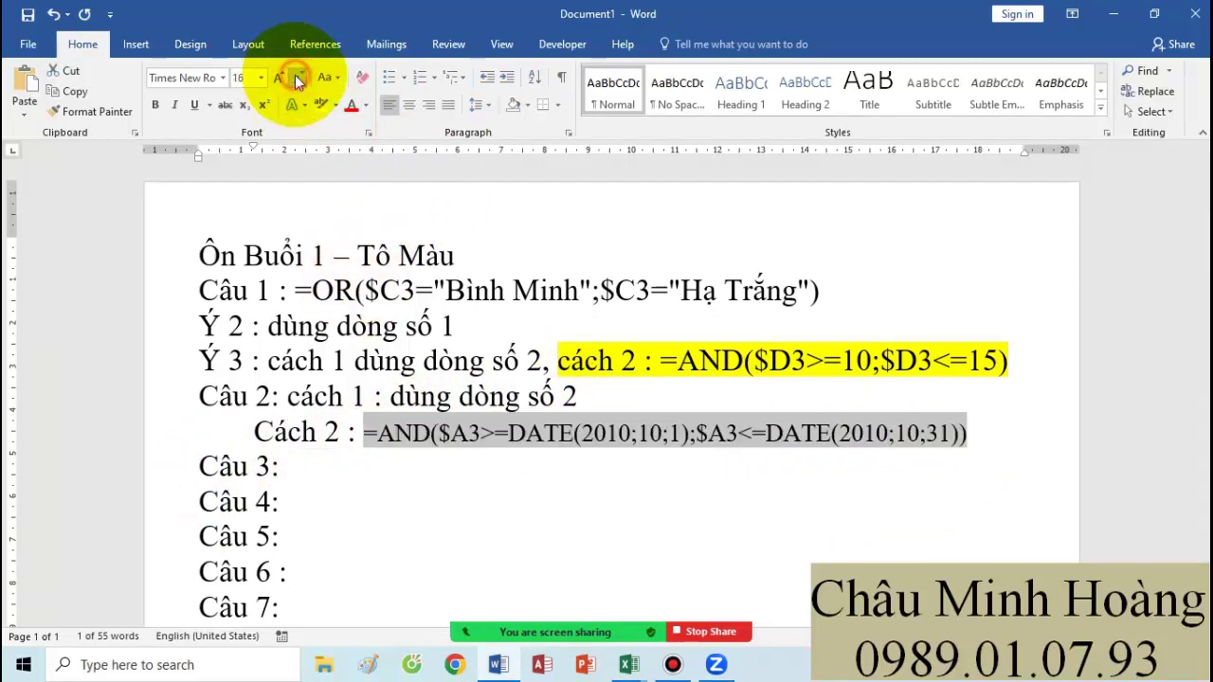
Step: Highlight DATE(2010;10;1) and DATE(2010;10;31) in yellow within the Cách 2 formula
left_click(455, 431)
left_click_drag(507, 433, 692, 433)
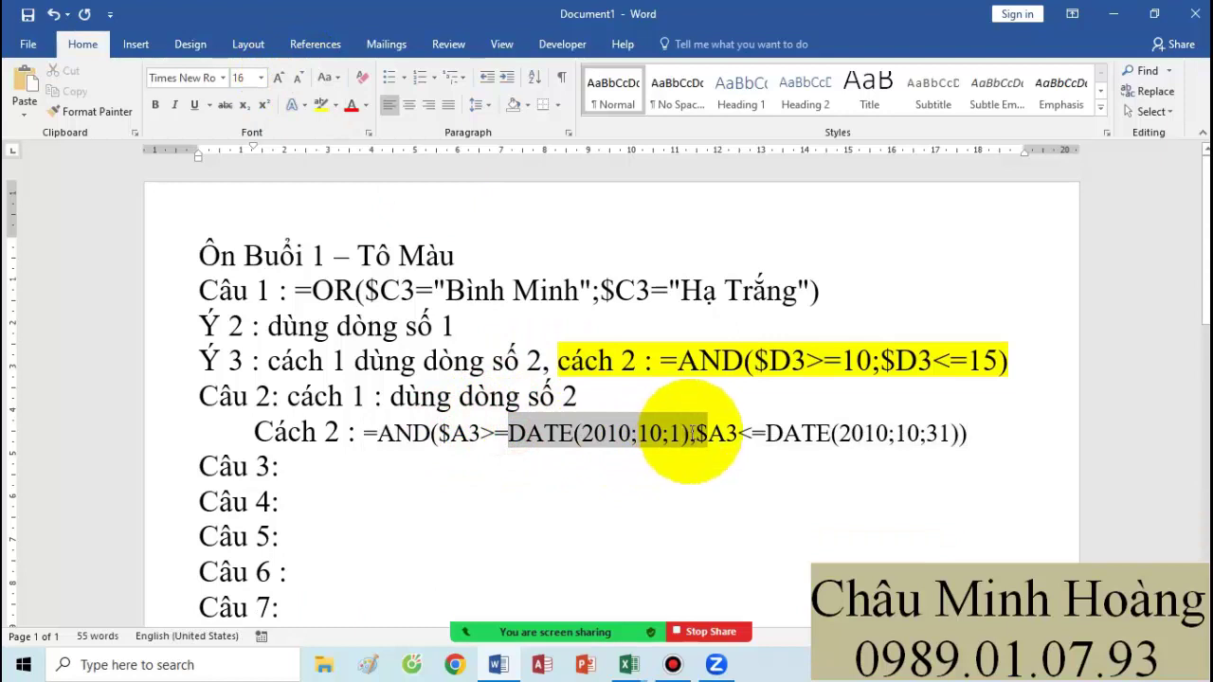
left_click(322, 104)
left_click_drag(765, 434, 954, 434)
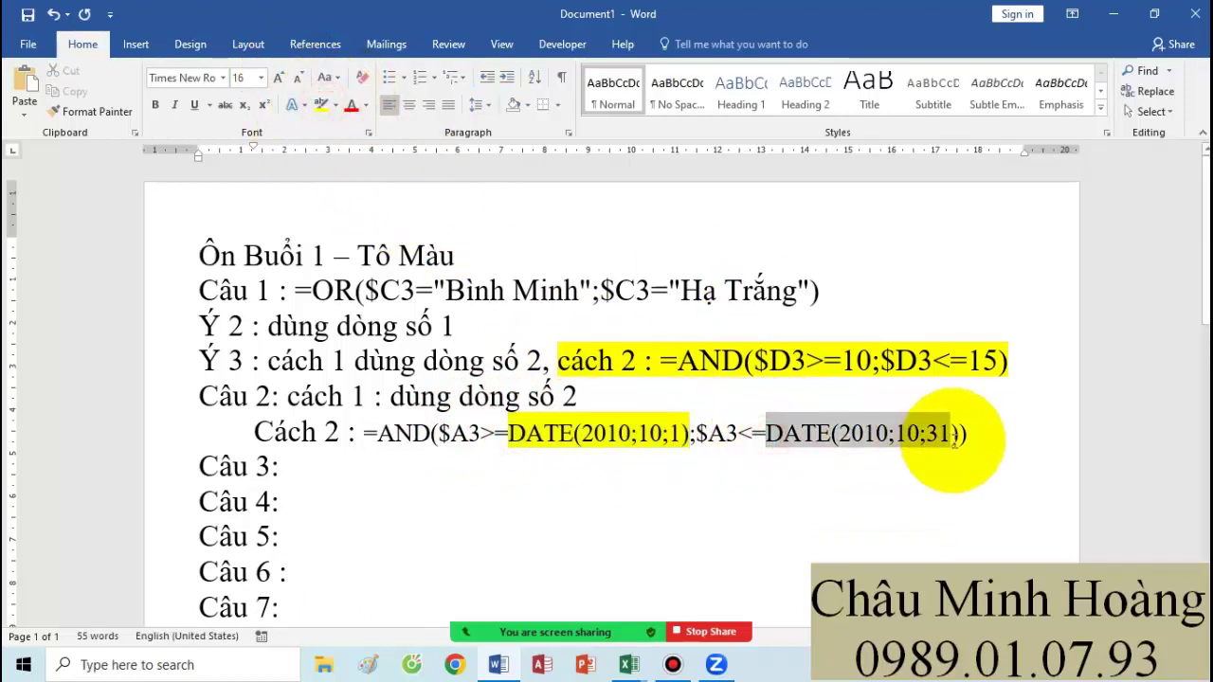
left_click(321, 104)
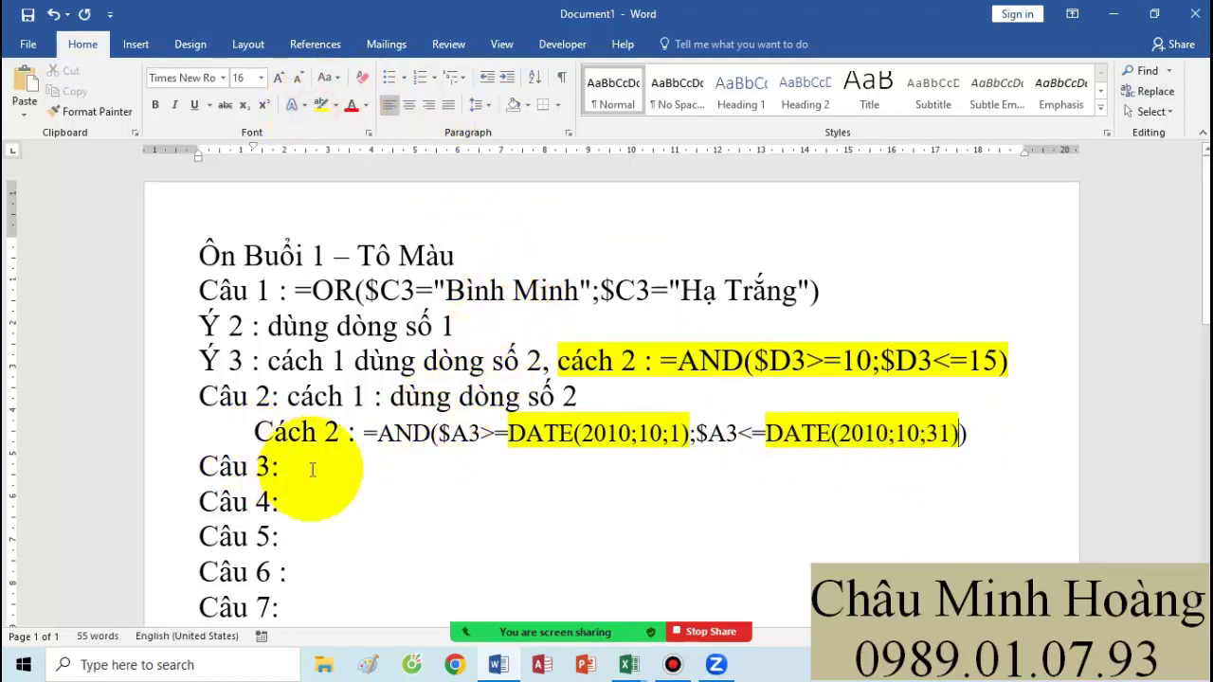
Step: Add a new line reading "Cách 3 :" beneath the Cách 2 formula
left_click(1023, 427)
key("Return")
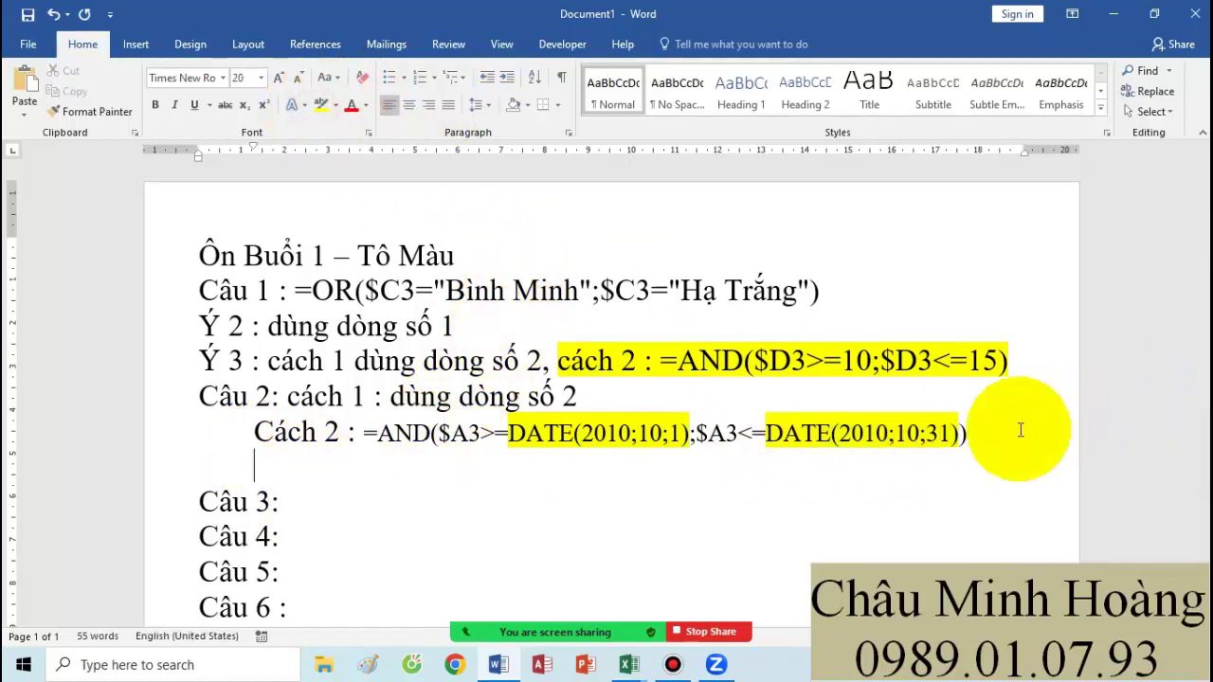
type("C ")
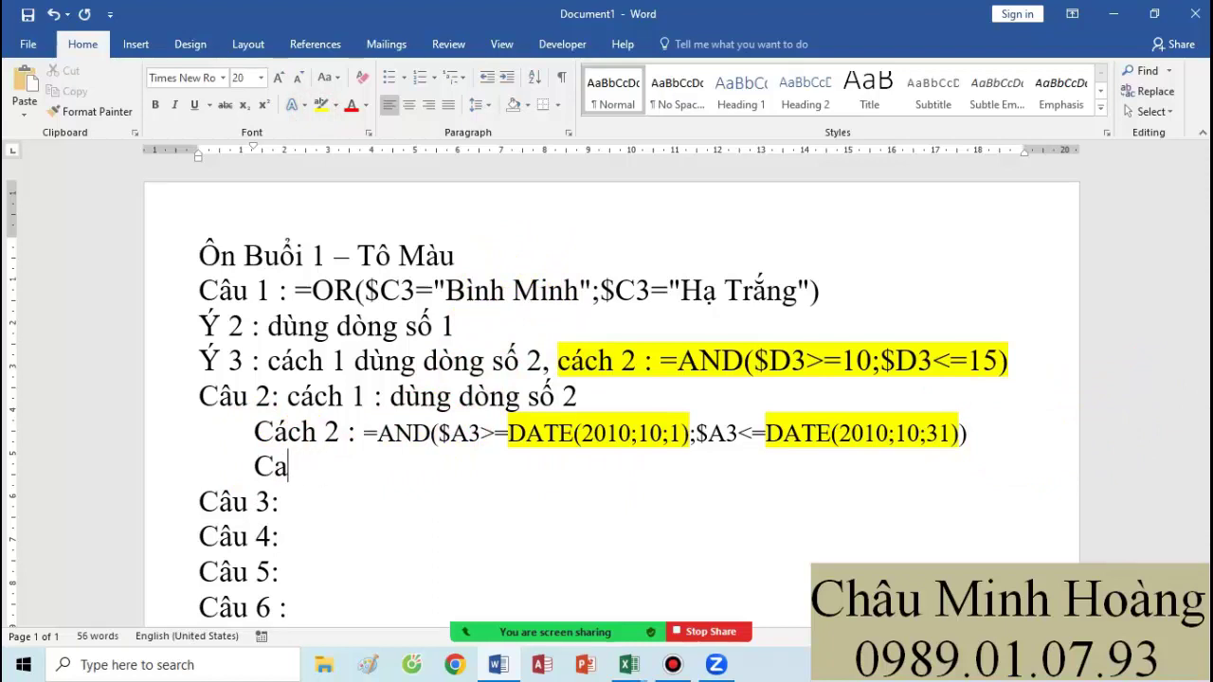
type("ách 3 : ")
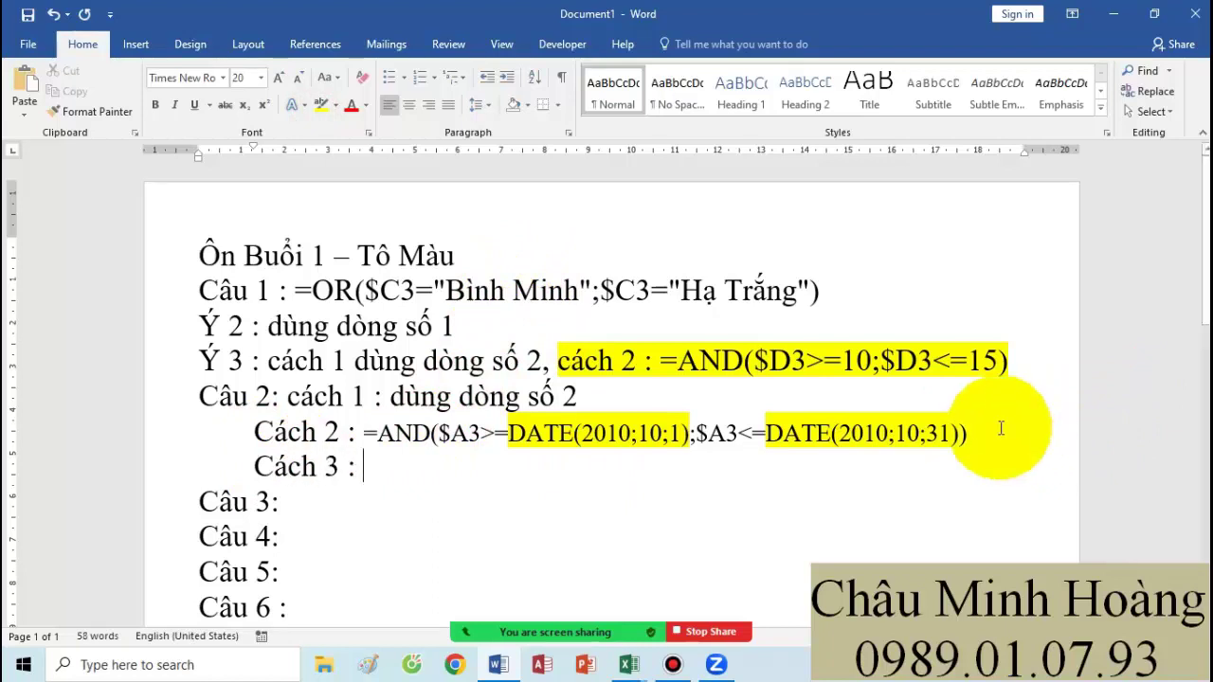
Step: Begin the Cách 3 formula with the October condition, =AND(MONTH($A3)=10
type("=")
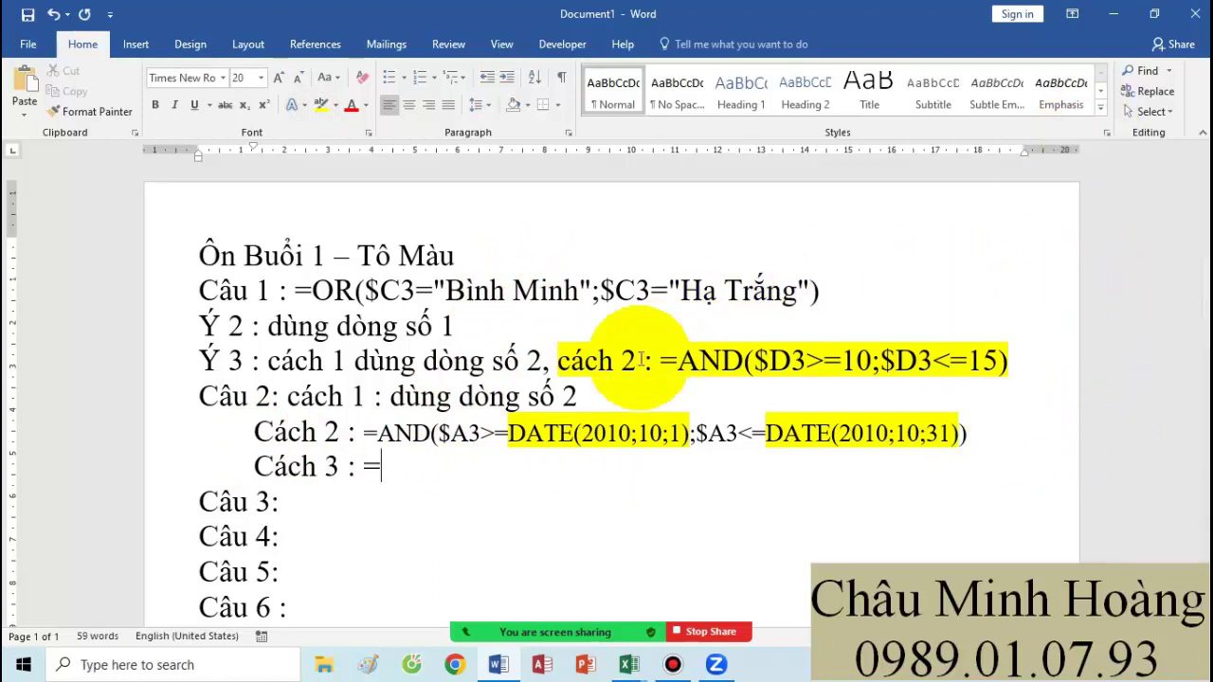
type("anD")
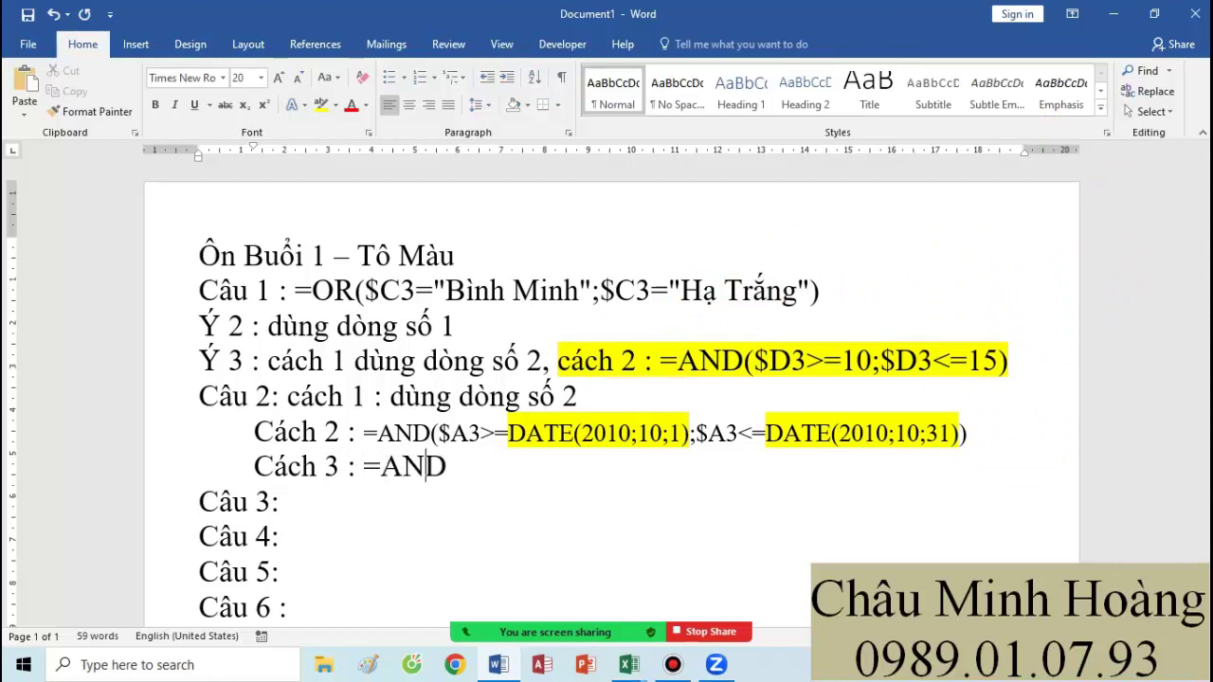
type("(DAY(")
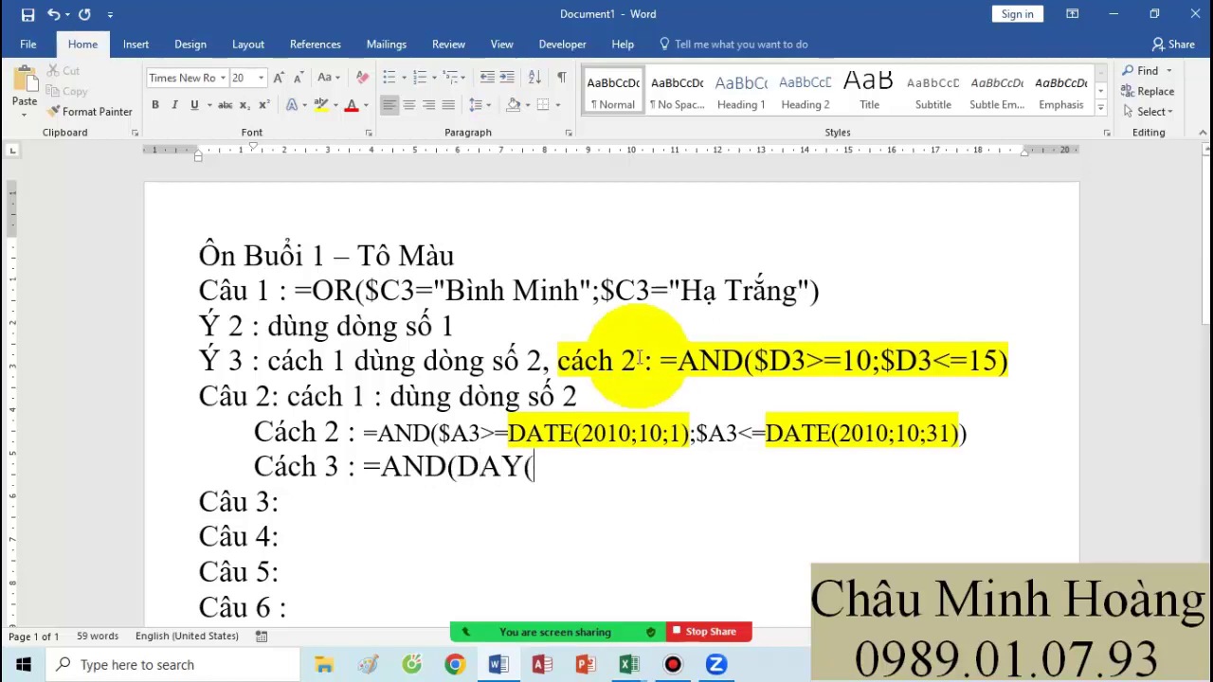
key("BackSpace")
key("BackSpace")
key("BackSpace")
key("BackSpace")
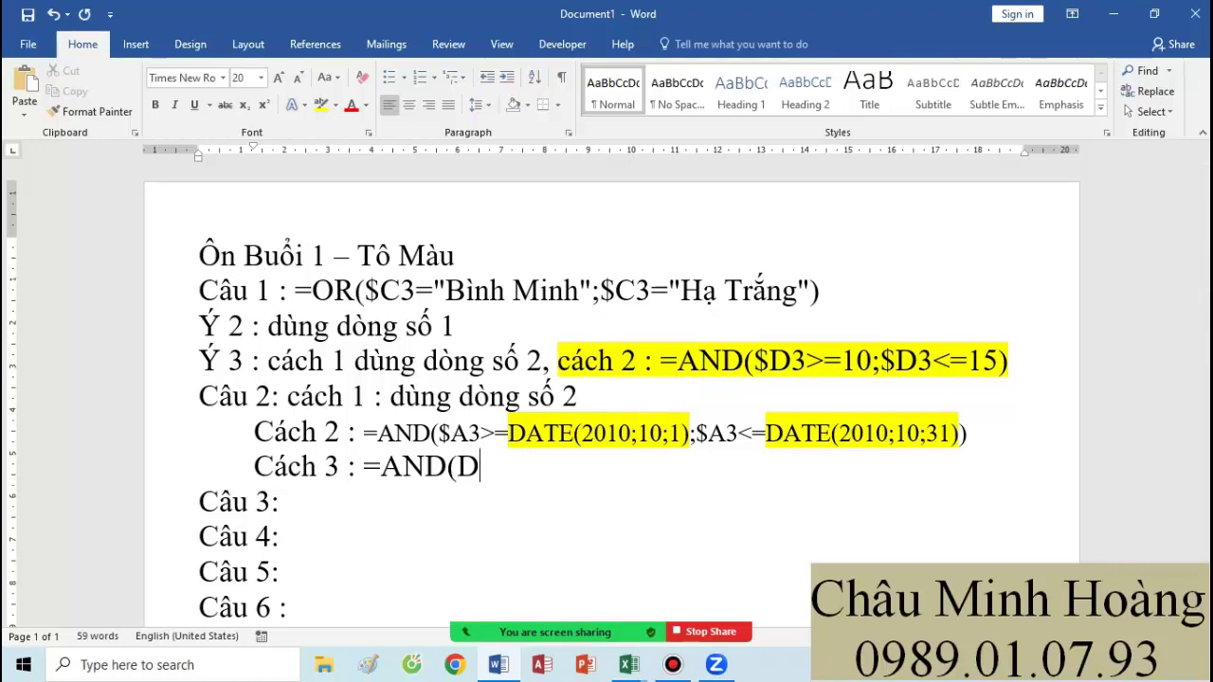
type("MONT")
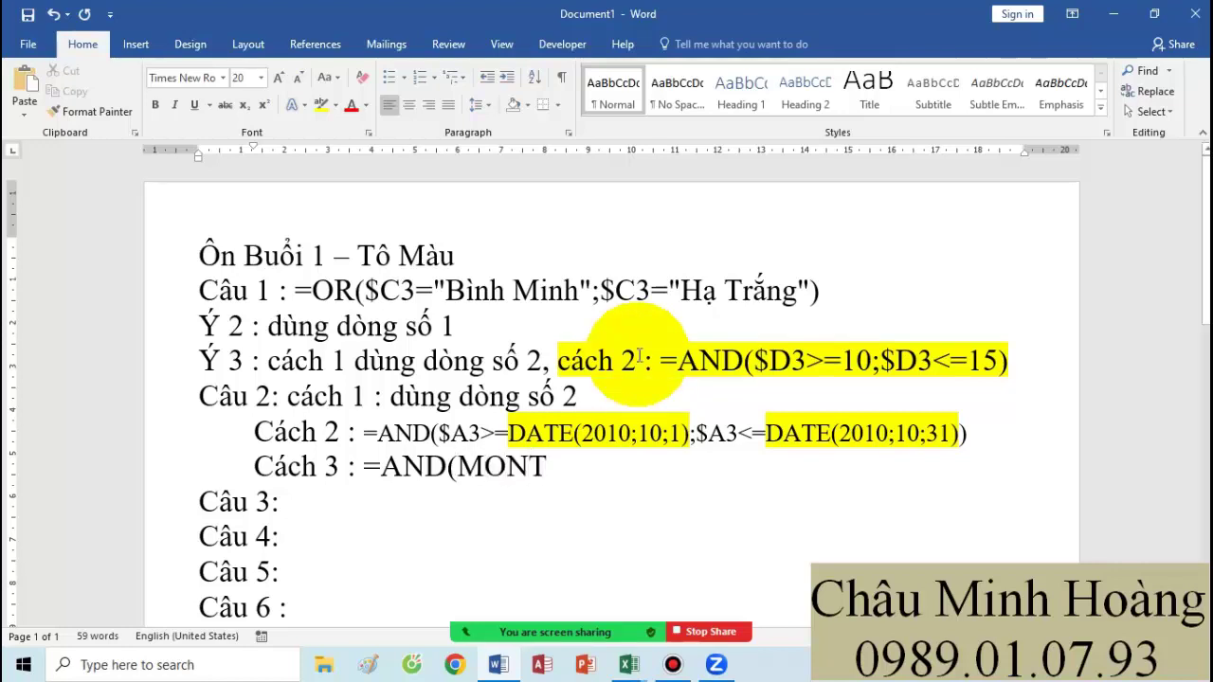
type("H(")
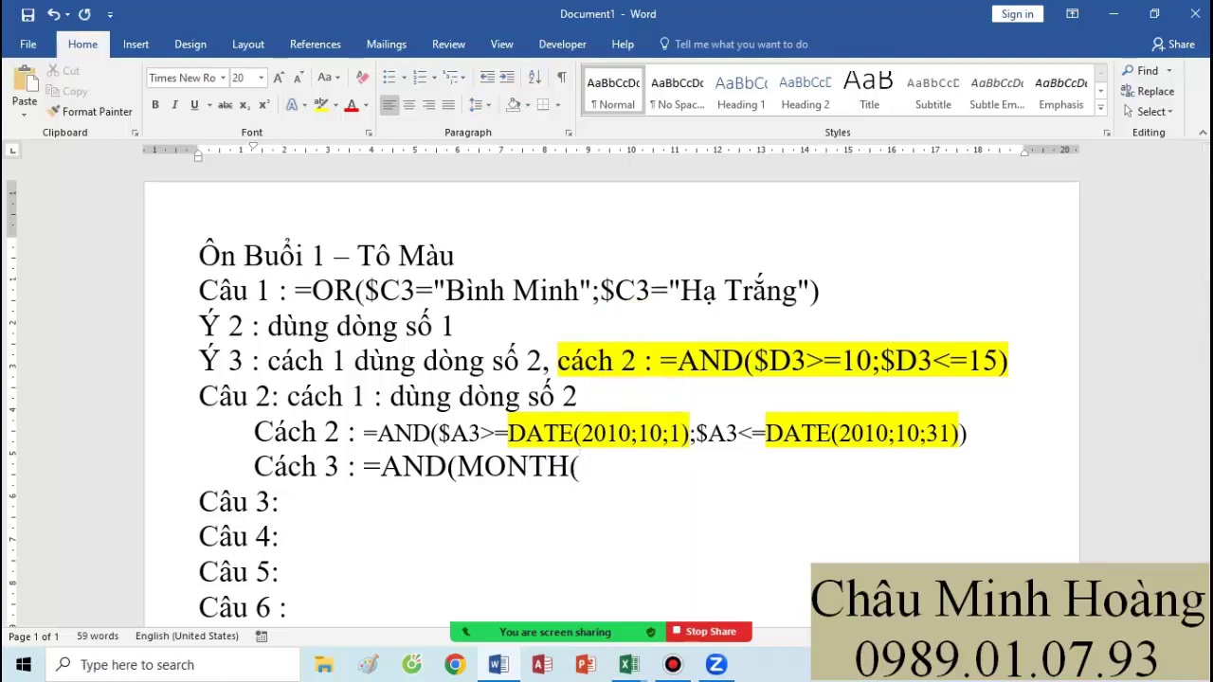
type("$A2")
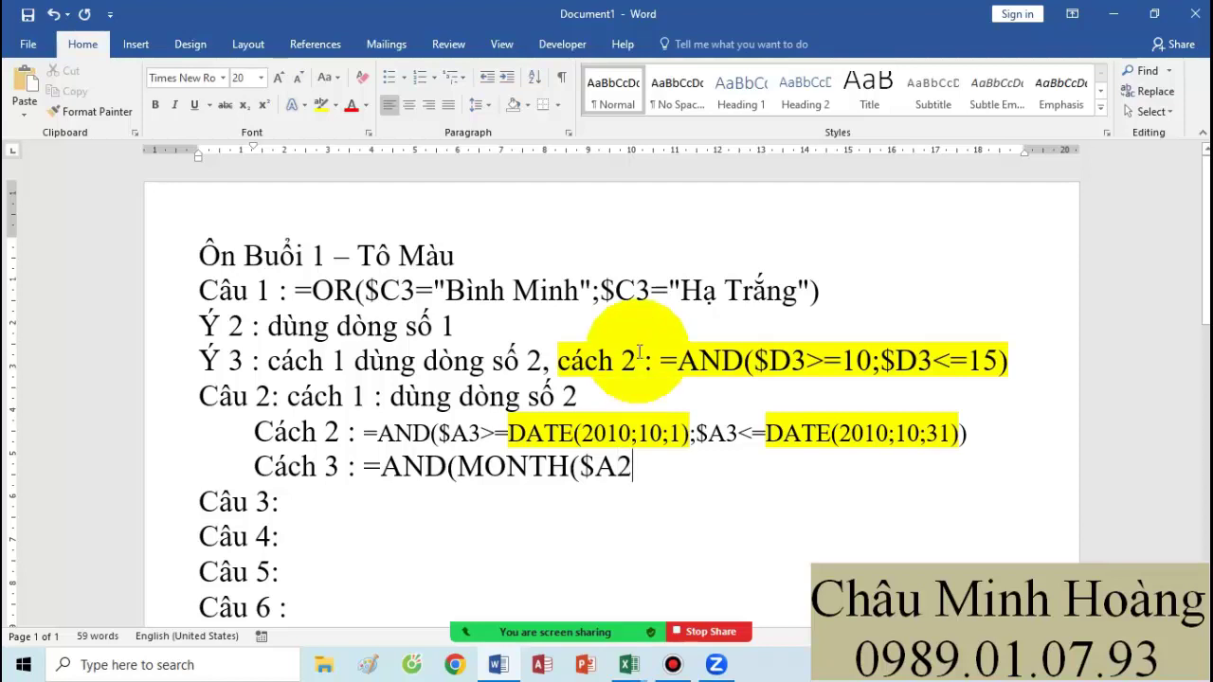
key("BackSpace")
type("3")
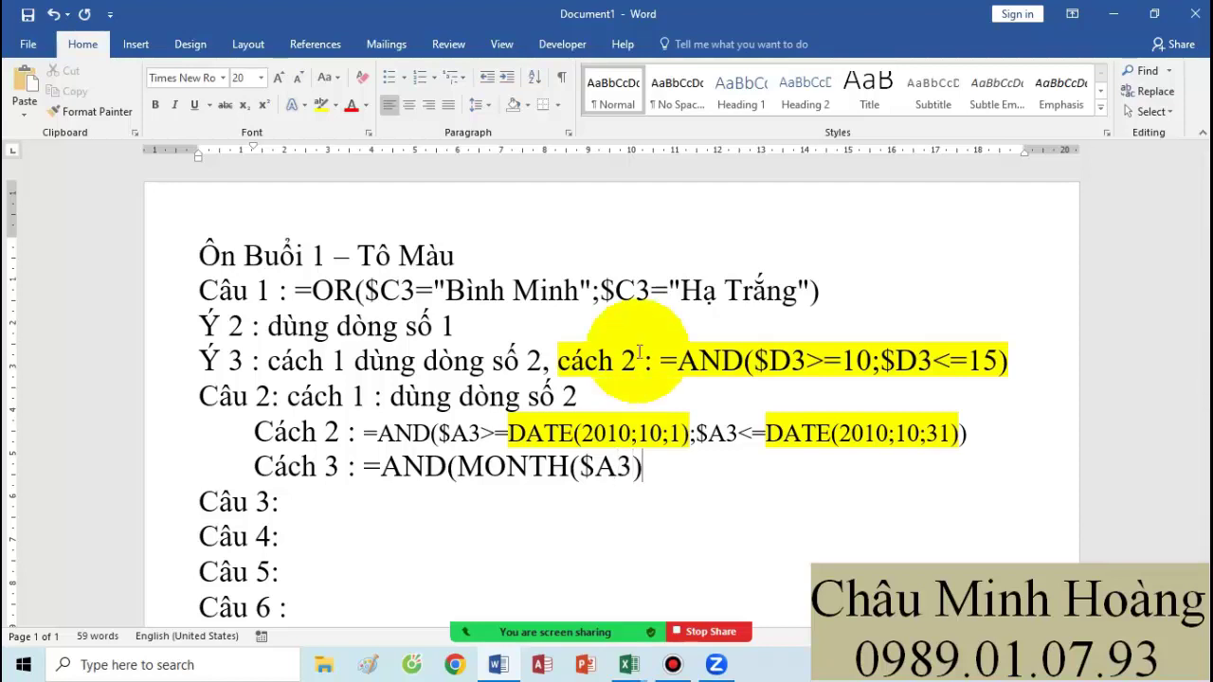
type("=10")
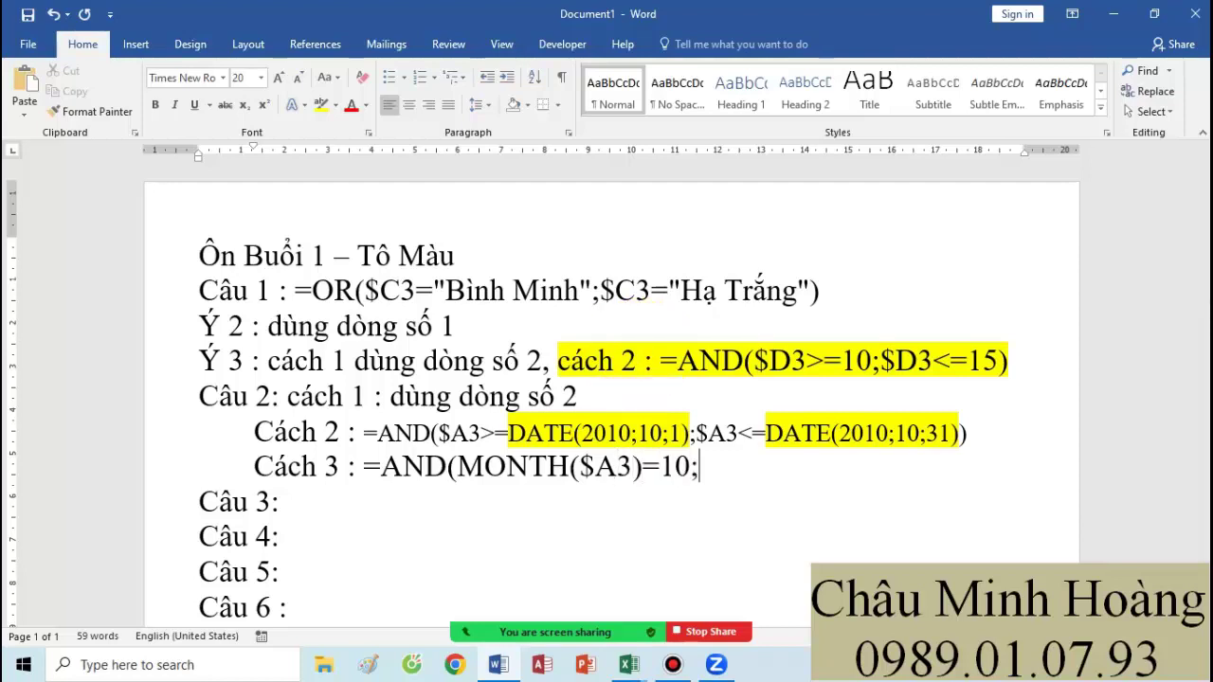
Step: Complete the Cách 3 formula with the year condition ;YEAR($A3)=2010)
type(";YEAR")
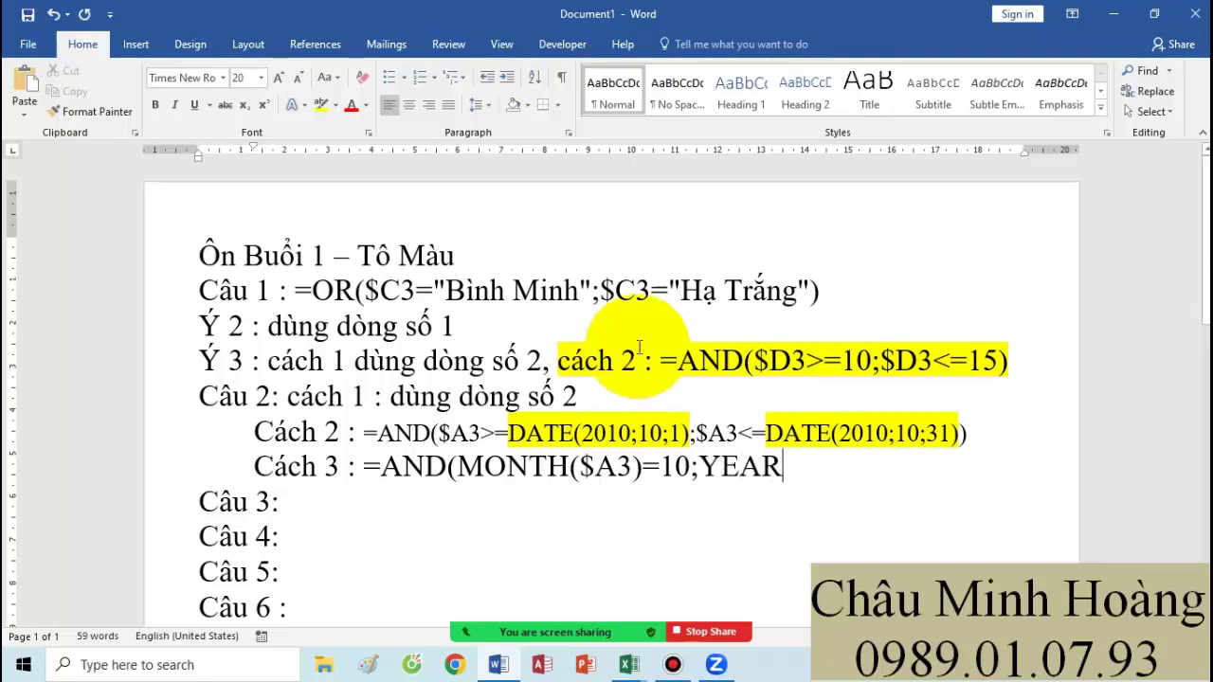
type("(")
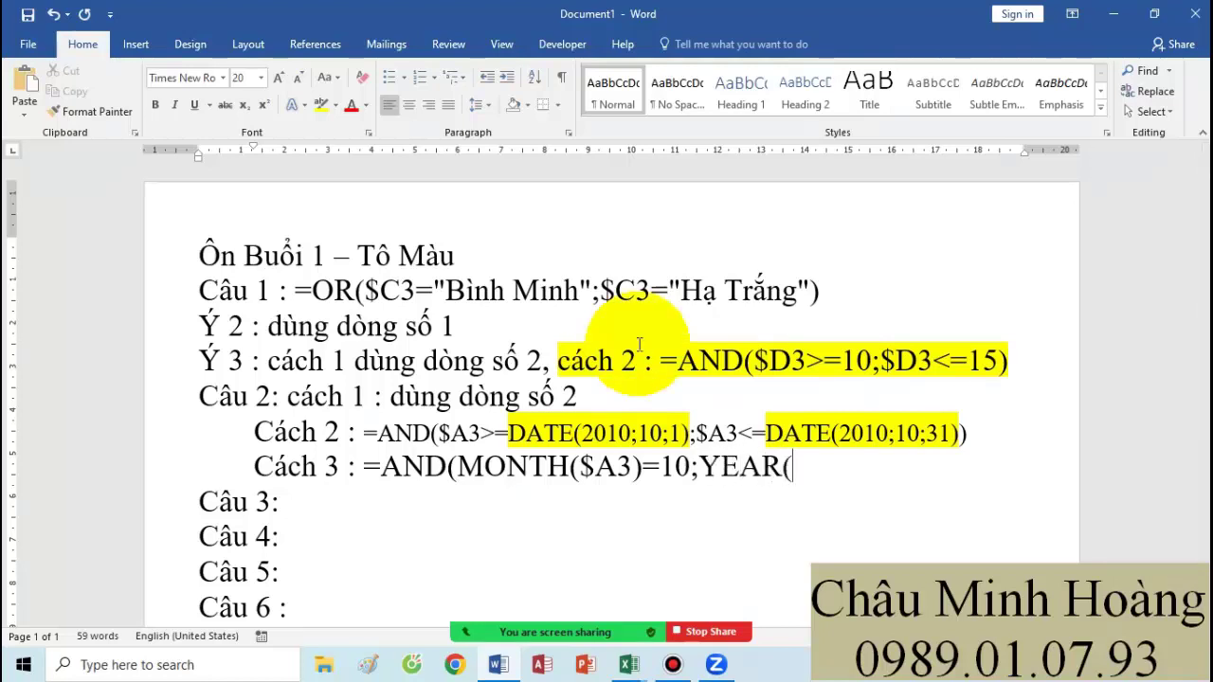
type("$A2")
key("BackSpace")
type("3)=")
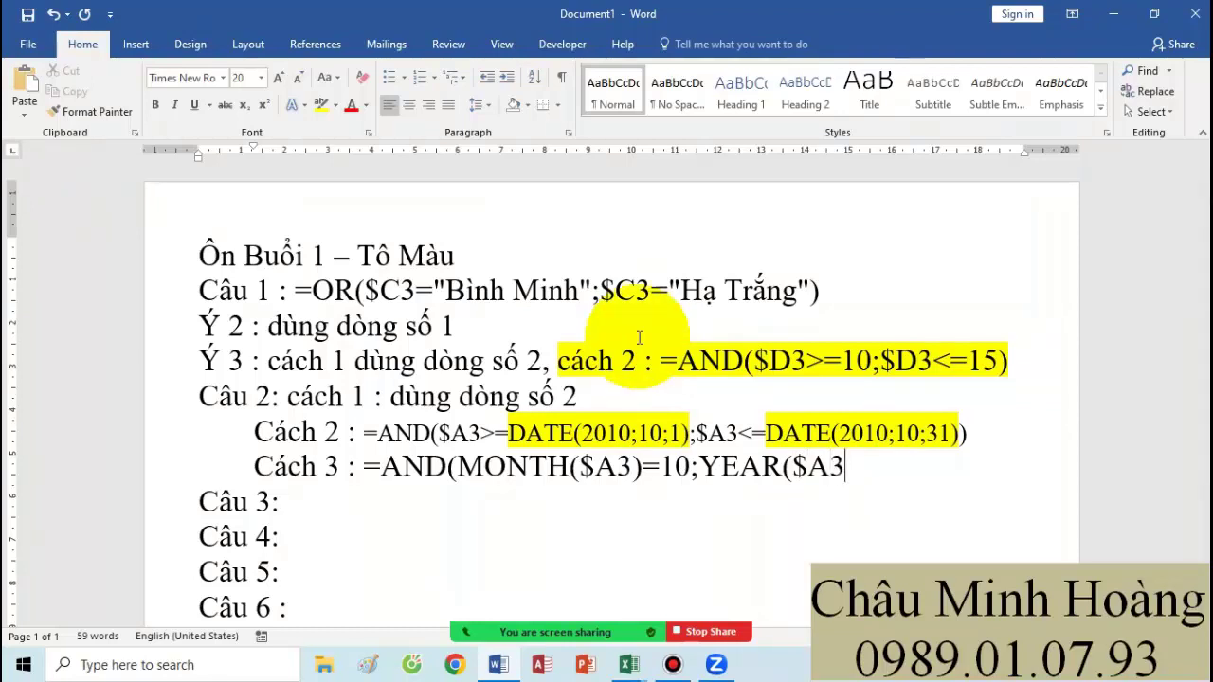
type("2010)")
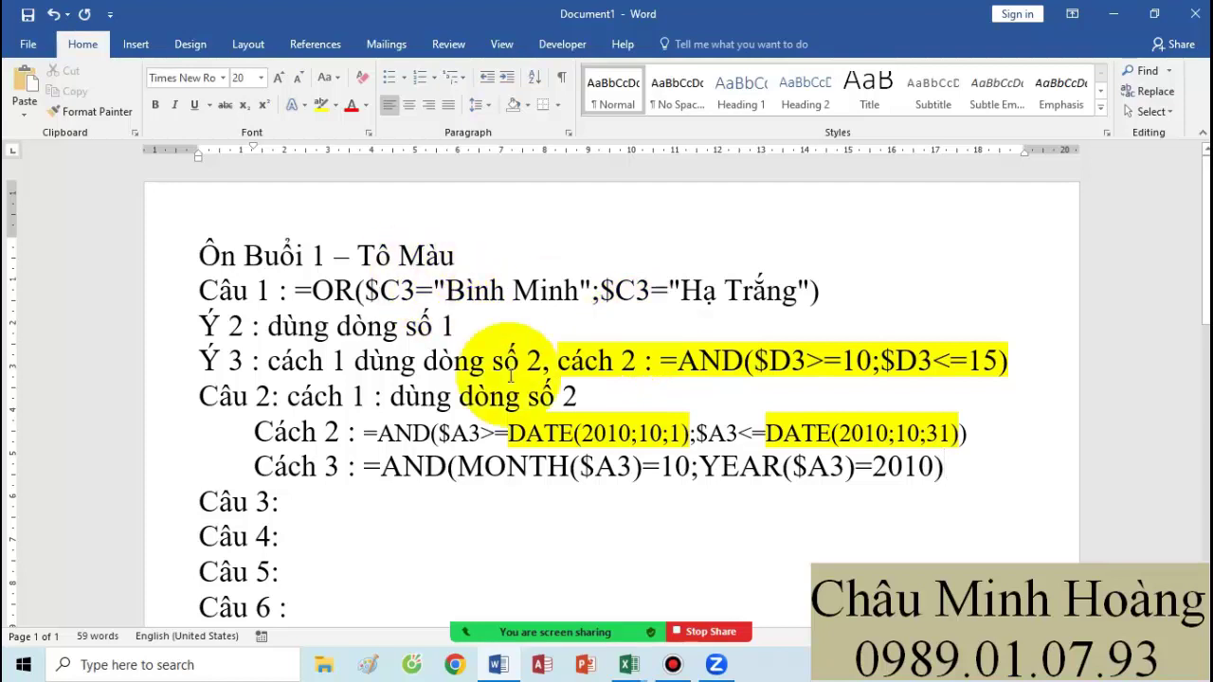
Step: Copy =AND(MONTH($A3)=10;YEAR($A3)=2010) and paste it into a new formula-based formatting rule for A3:A10 in Excel's Câu 2.xlsx
left_click_drag(364, 466, 946, 466)
key("ctrl+c")
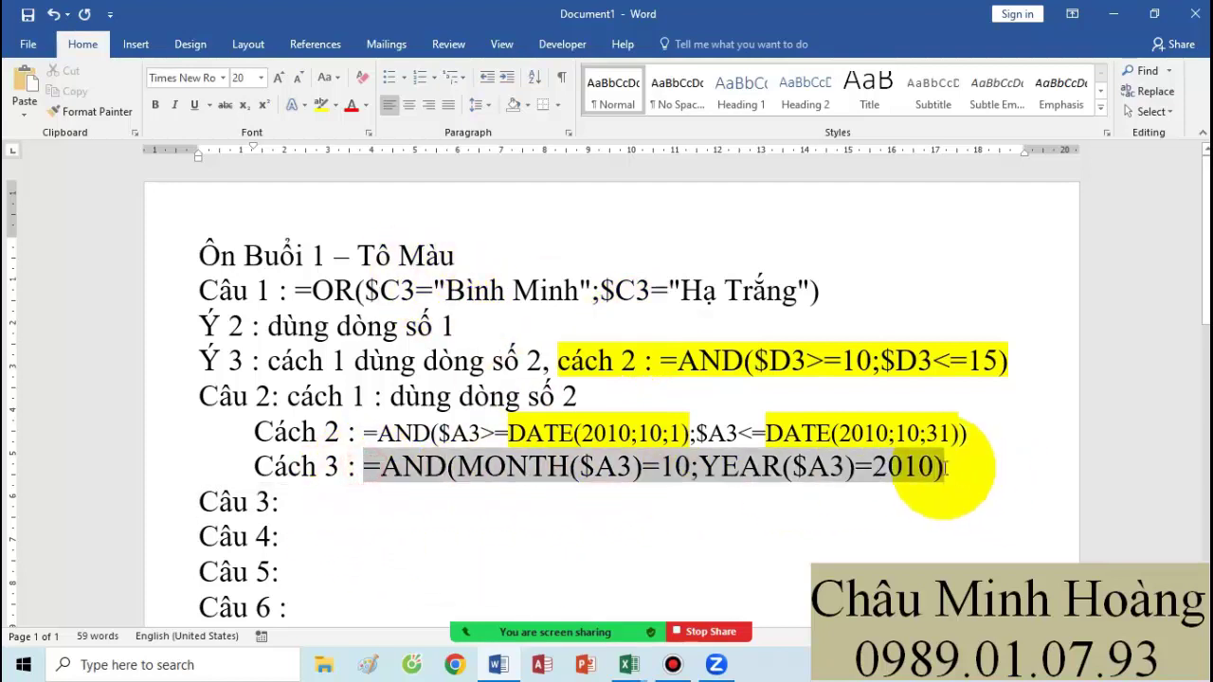
left_click(628, 664)
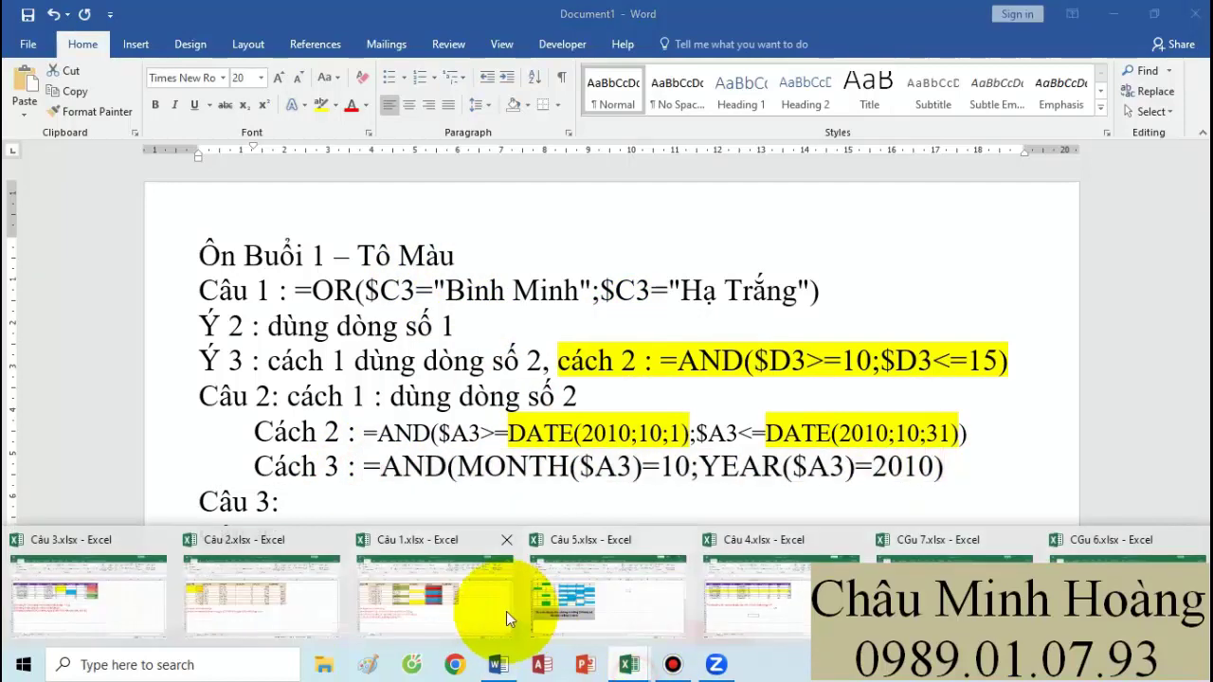
left_click(330, 593)
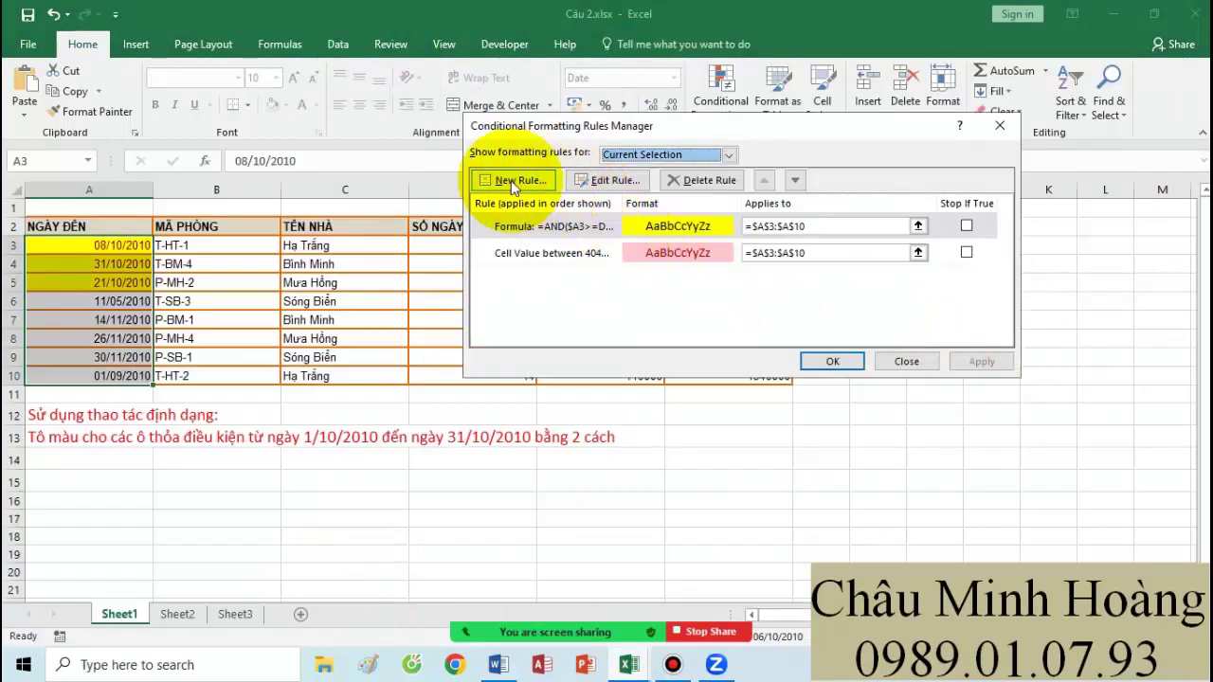
left_click(510, 180)
left_click(594, 206)
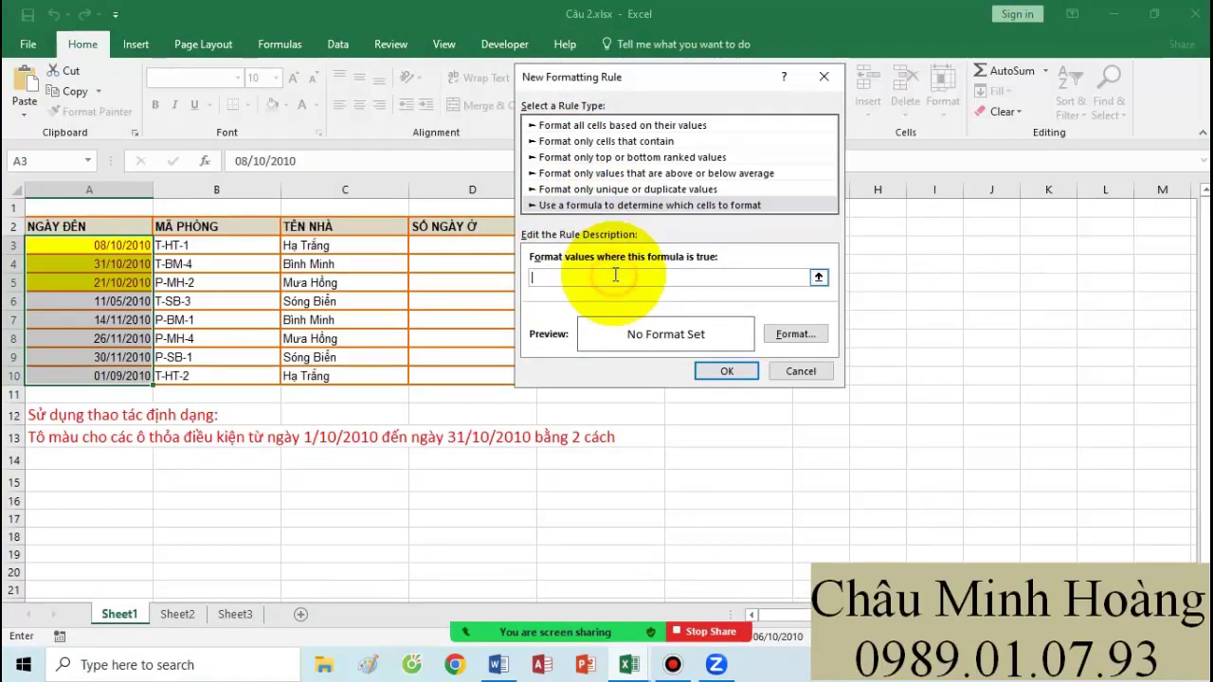
left_click(617, 277)
key("ctrl+v")
Step: Give the month-and-year formula rule a red fill, apply it to A3:A10 and close the rules manager
left_click(796, 334)
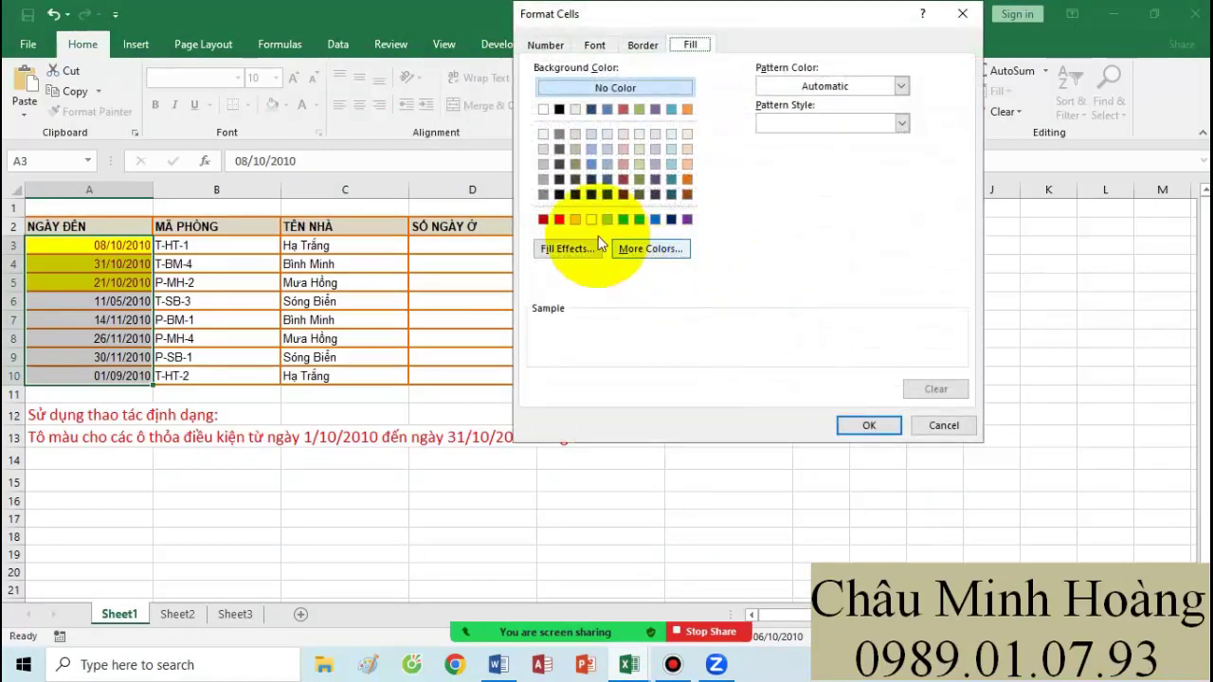
left_click(559, 219)
left_click(867, 425)
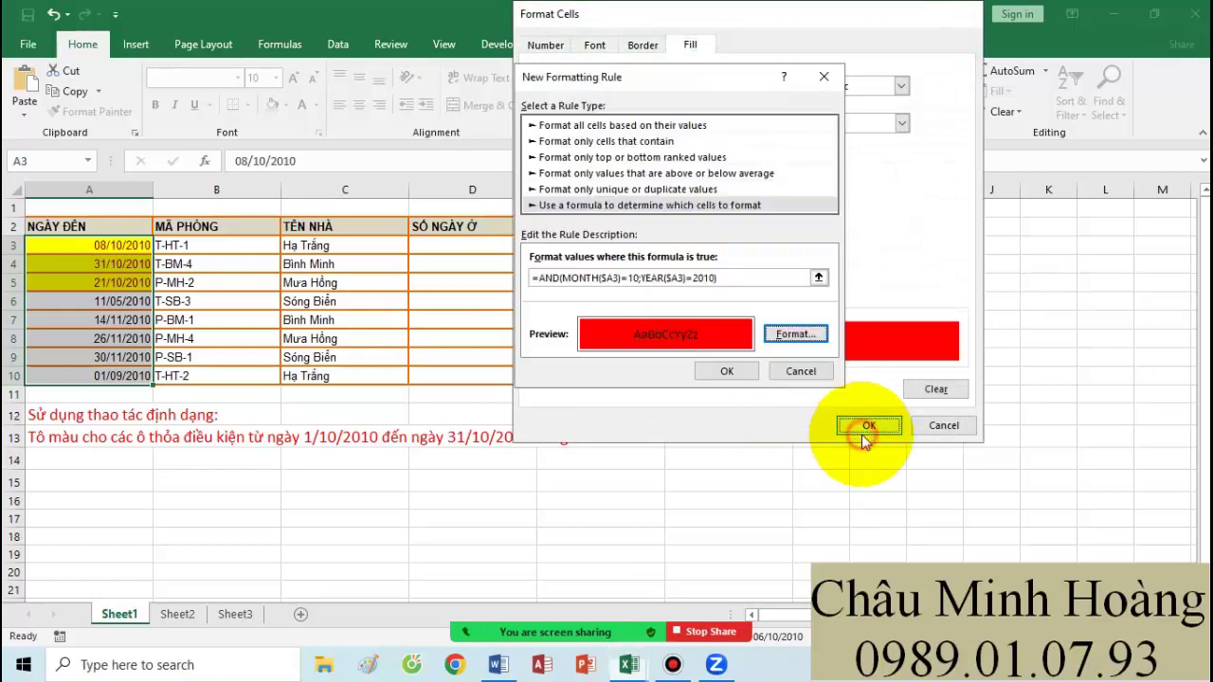
left_click(727, 371)
left_click(970, 358)
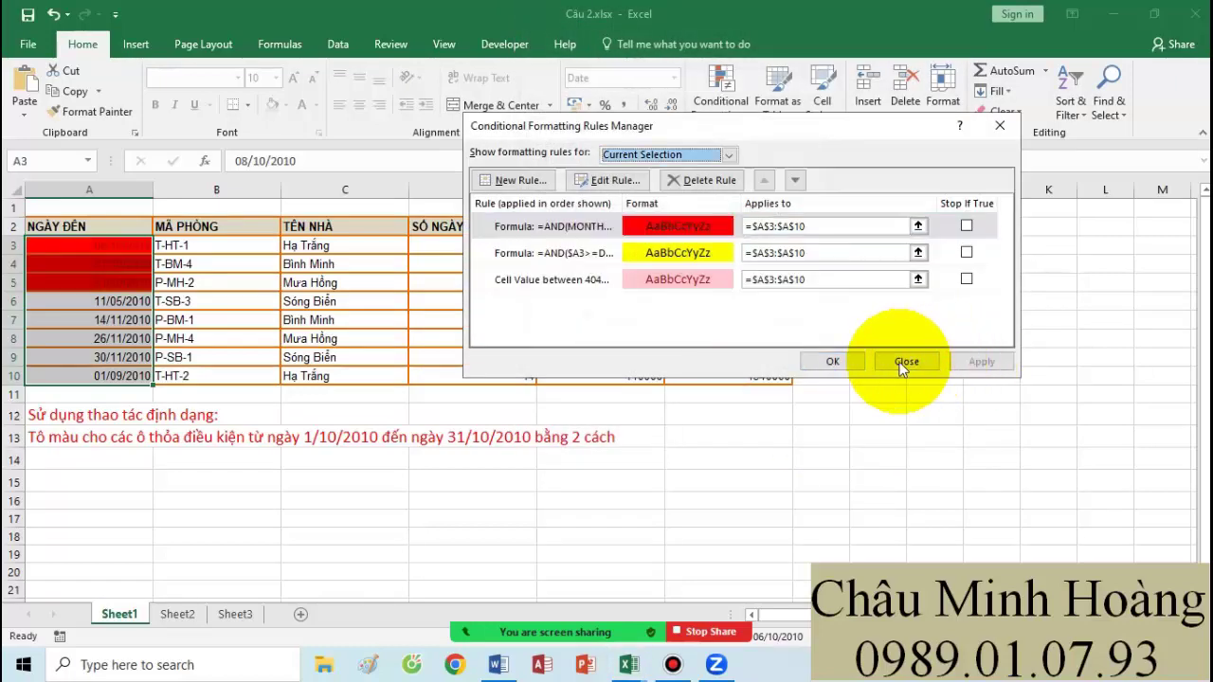
left_click(828, 363)
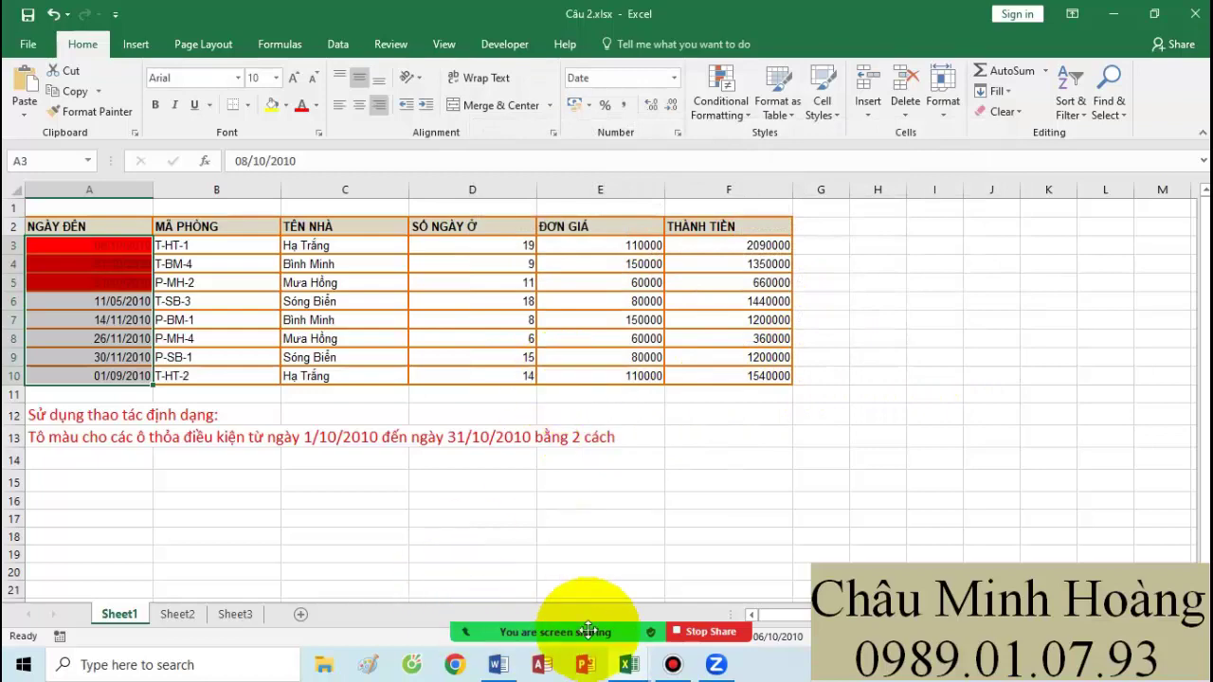
Step: Switch to Word, review the Cách 2 and Cách 3 formulas, and place the cursor after "Câu 3:"
left_click(499, 664)
left_click(376, 462)
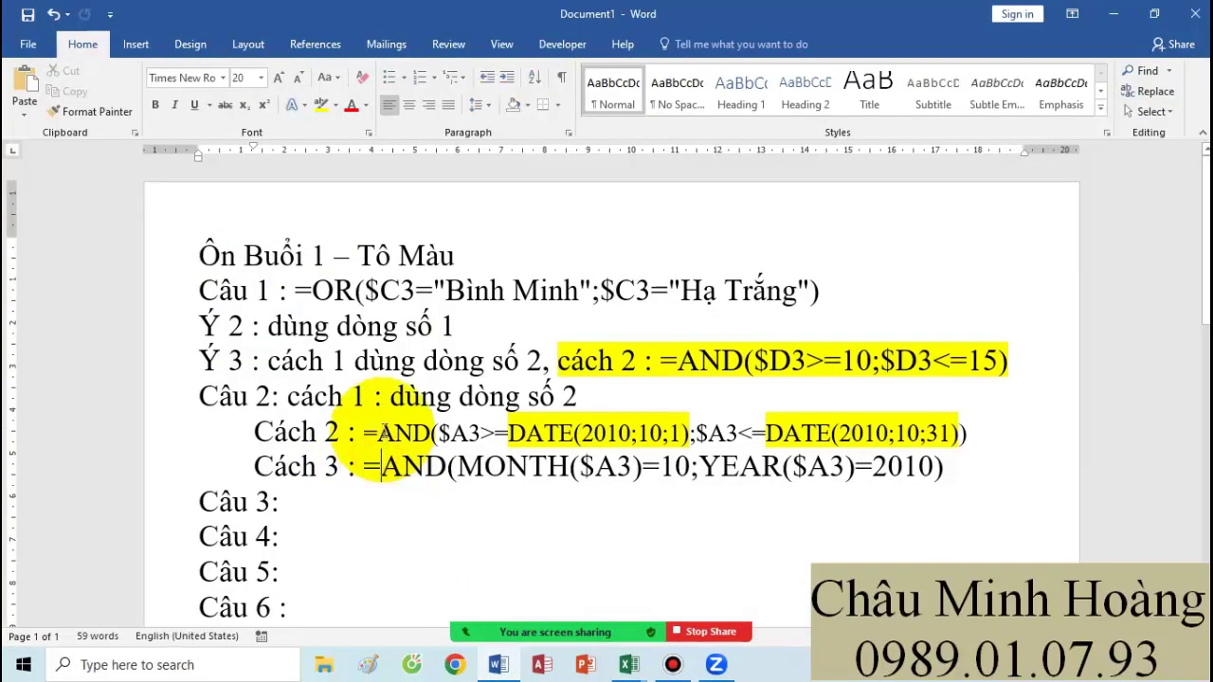
left_click_drag(377, 432, 938, 455)
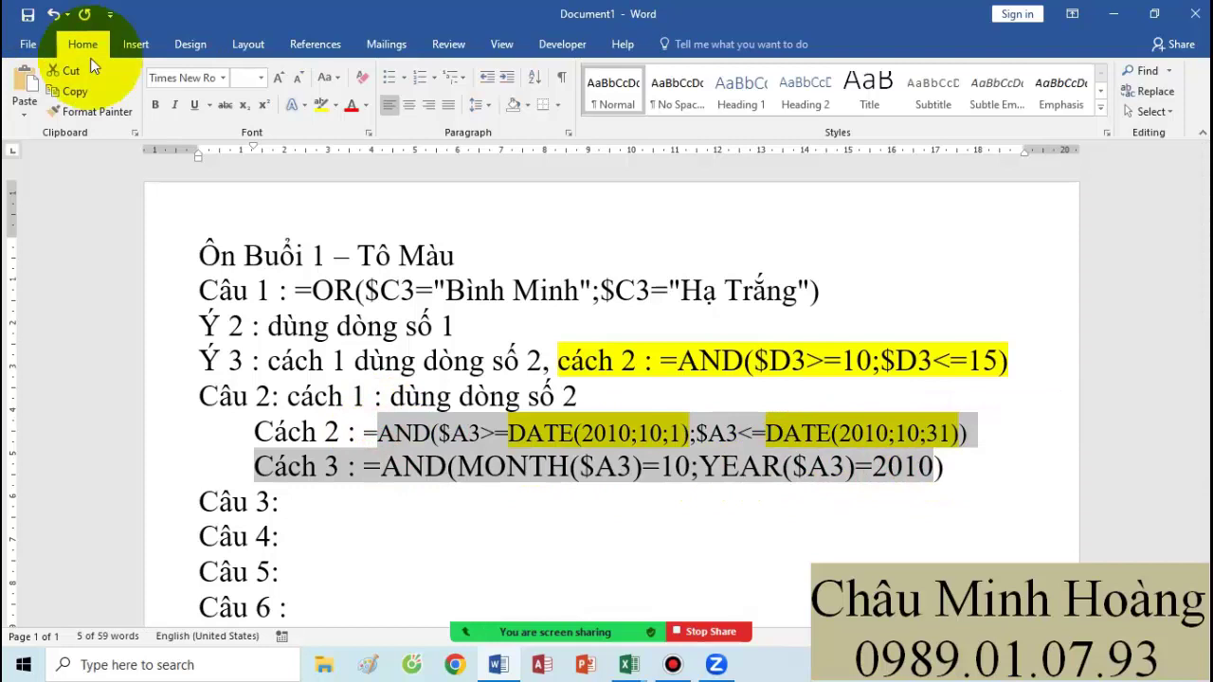
scroll(311, 465, "down", 1)
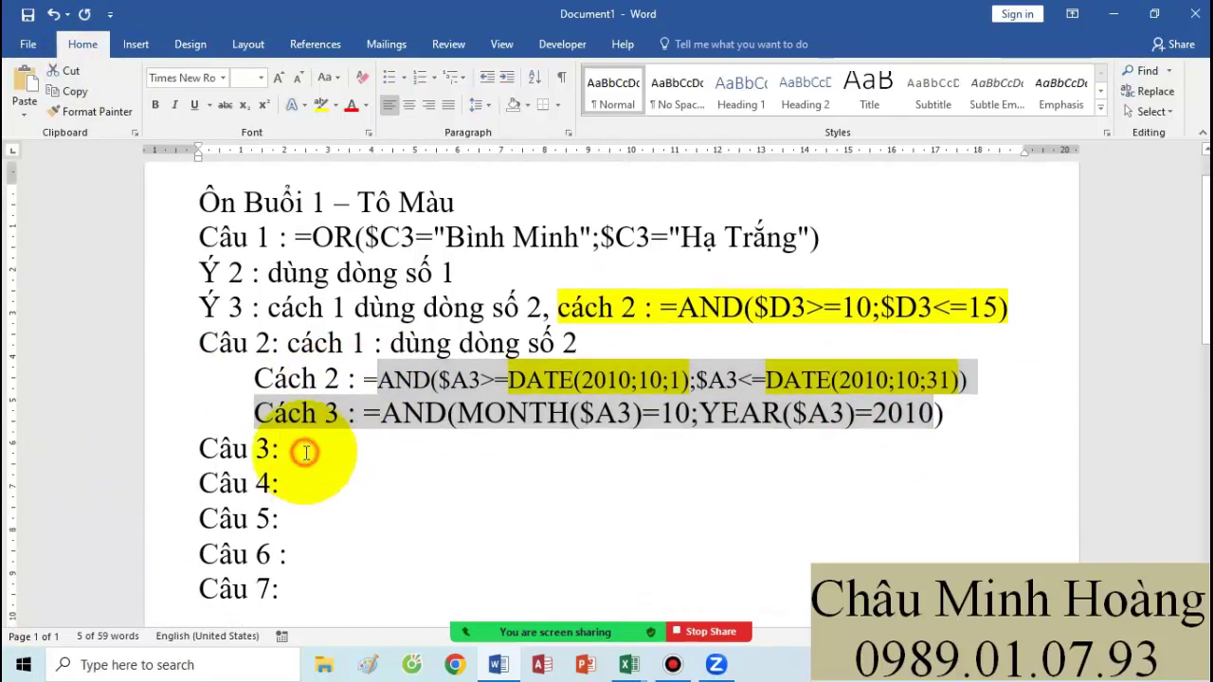
left_click(305, 453)
Step: Switch to Câu 3.xlsx in Excel and examine the first formatting requirement in row 11
left_click(629, 665)
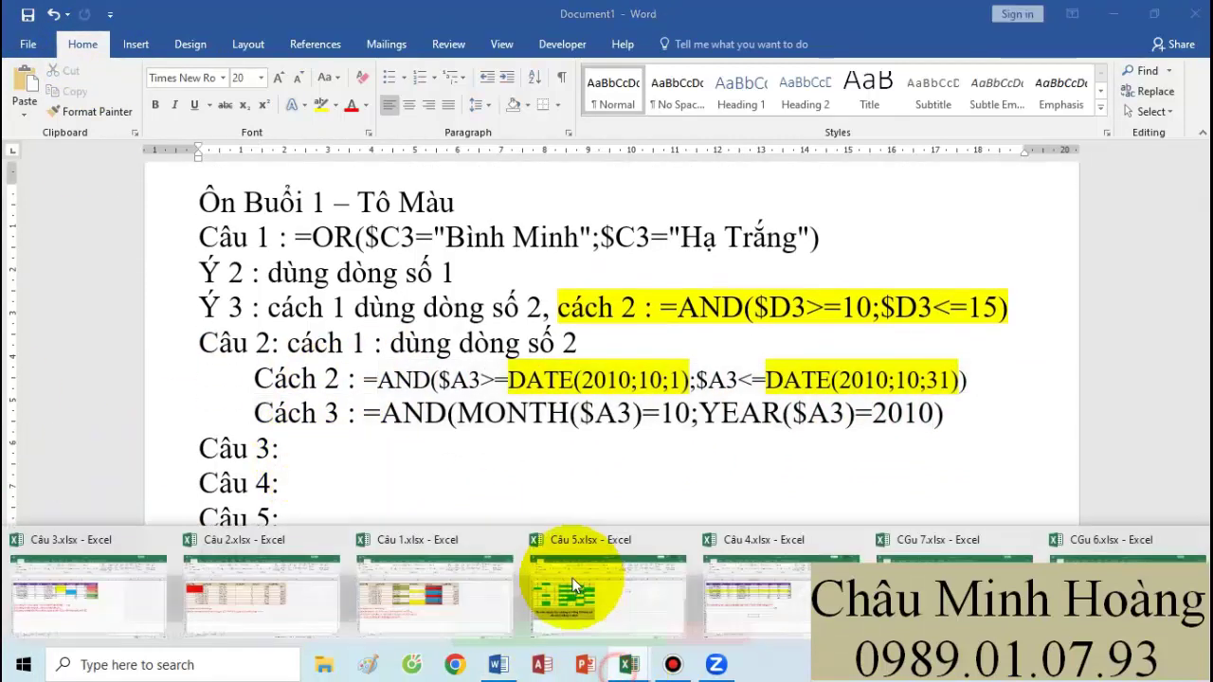
left_click(321, 591)
left_click(867, 462)
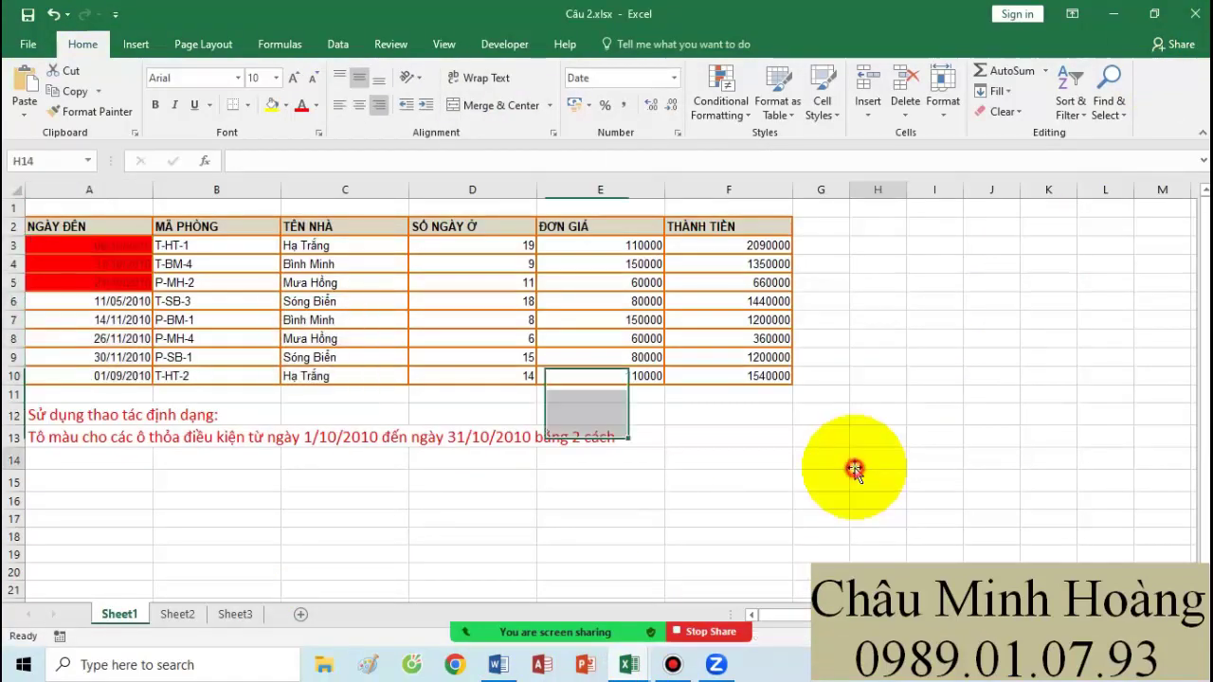
left_click(625, 666)
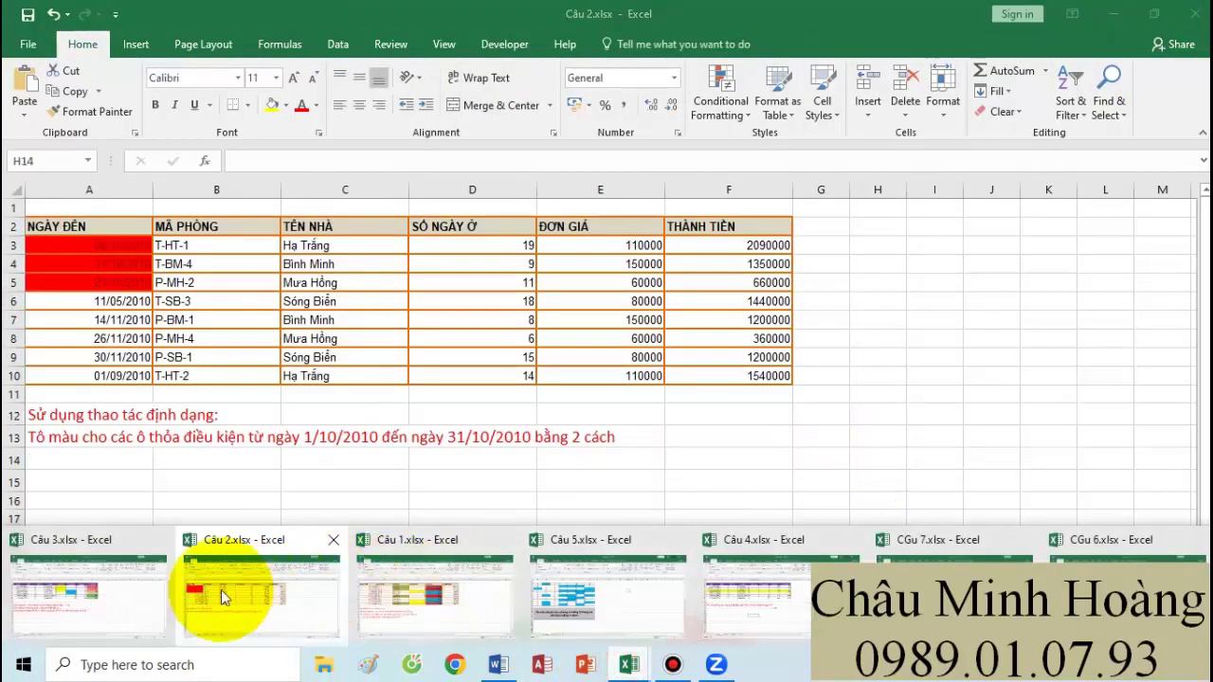
left_click(81, 583)
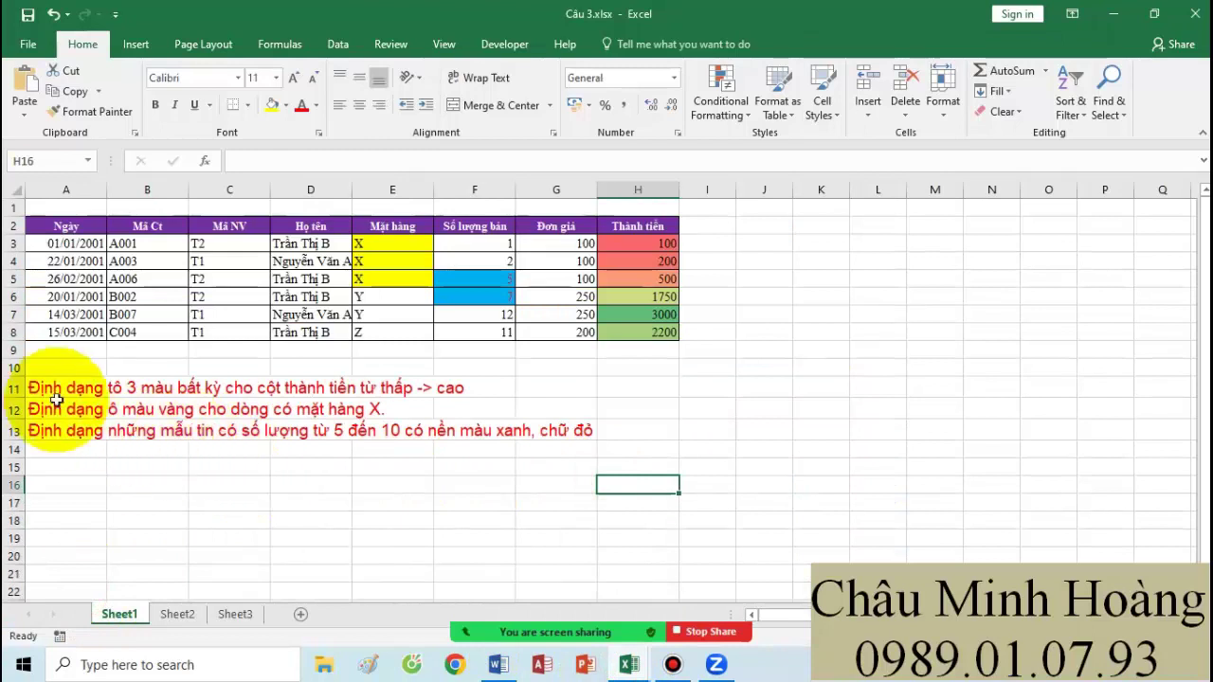
left_click_drag(43, 388, 461, 387)
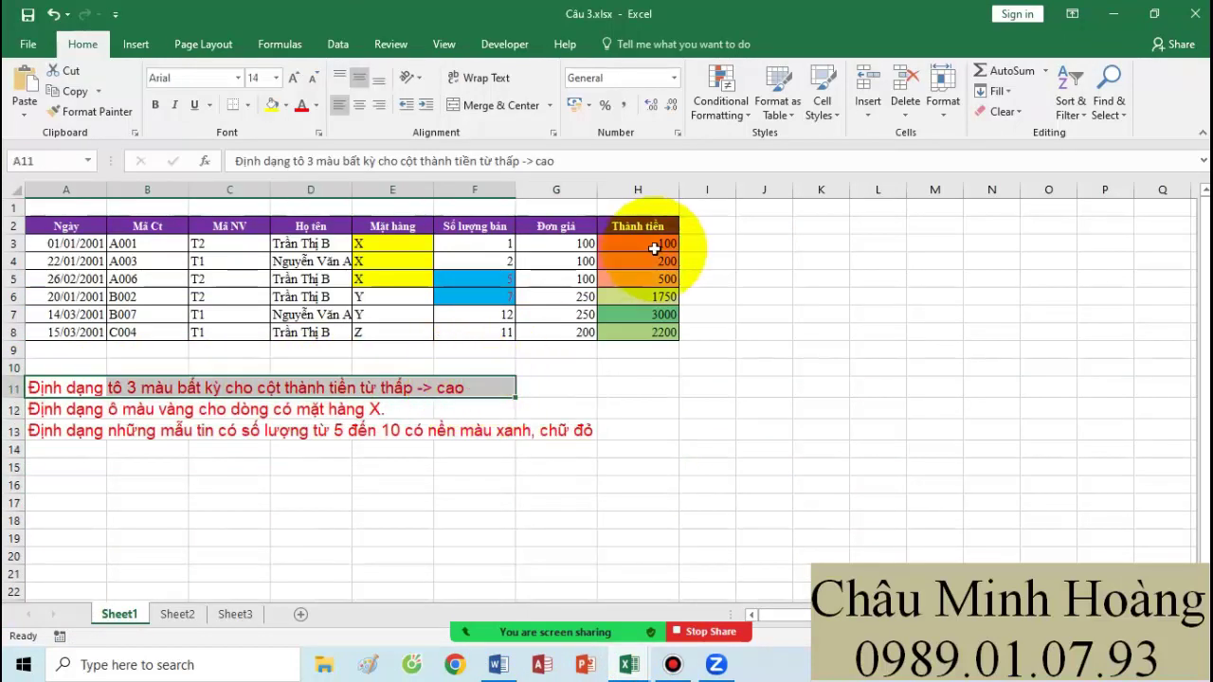
Step: Open the Graded Color Scale rule on the Thành tiền cells H3:H8 and examine its rule type and format style
left_click_drag(652, 249, 652, 334)
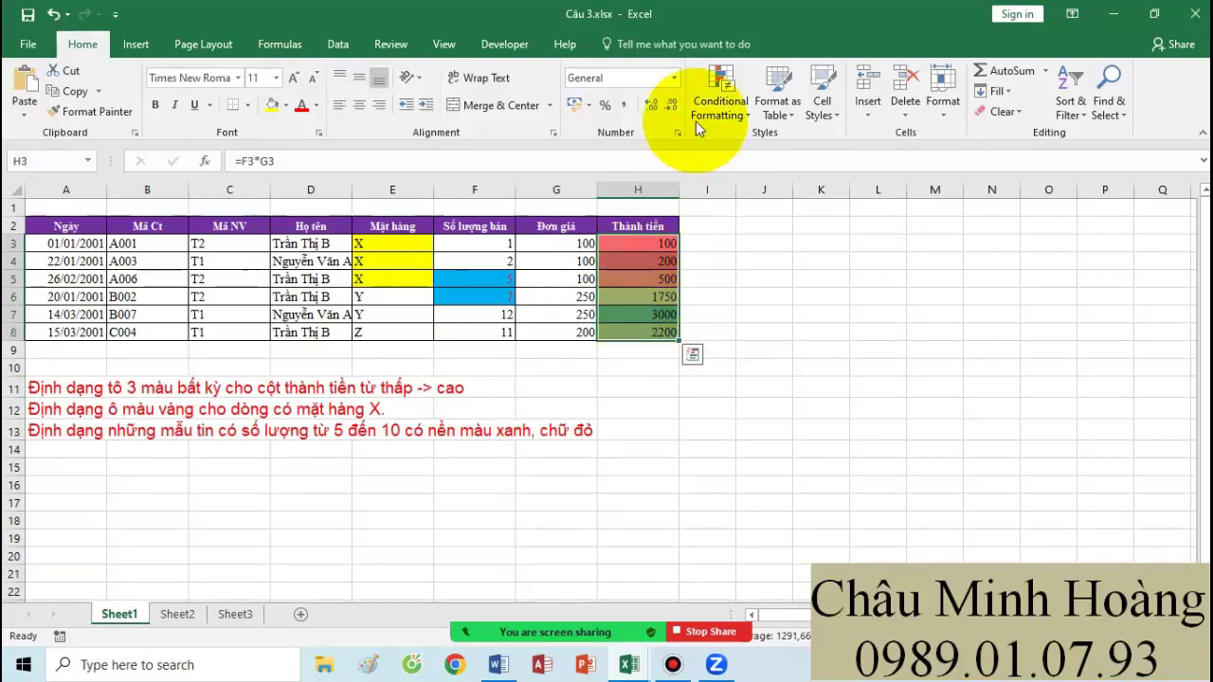
left_click(720, 102)
left_click(763, 372)
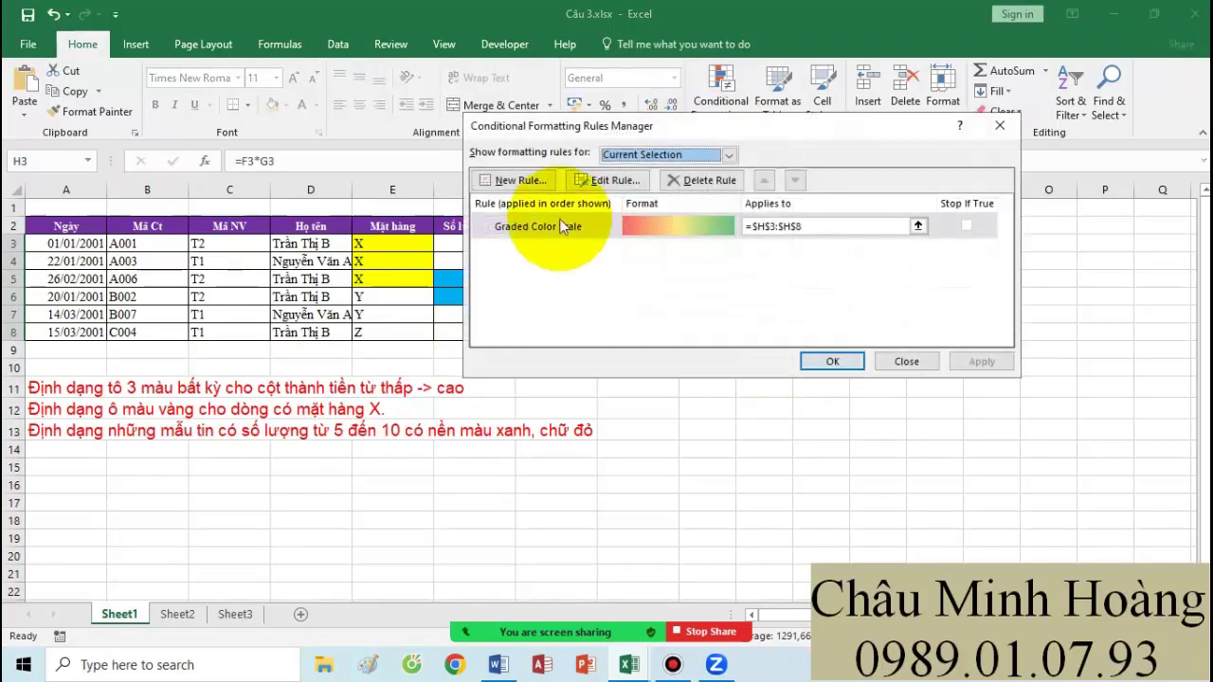
left_click(560, 234)
double_click(559, 234)
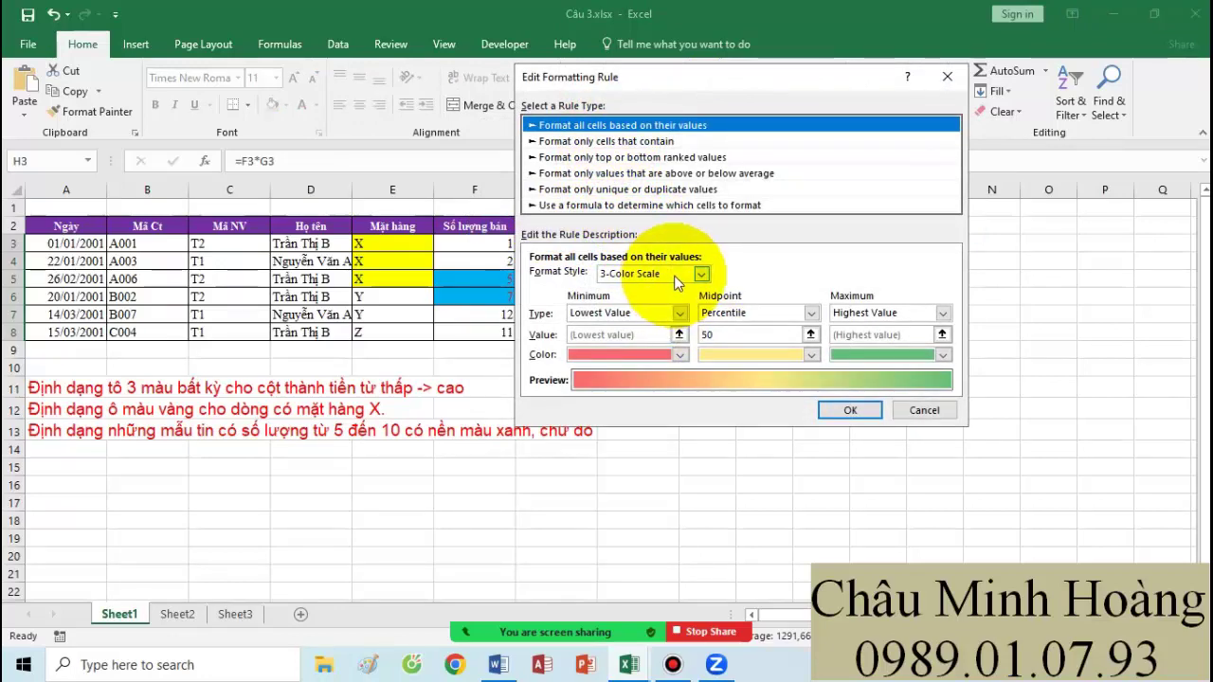
Step: Switch to Word, write "ý 1 : dùng dòng số 1" after "Câu 3:" and add an indented "Ý 2:" line below it
left_click(500, 667)
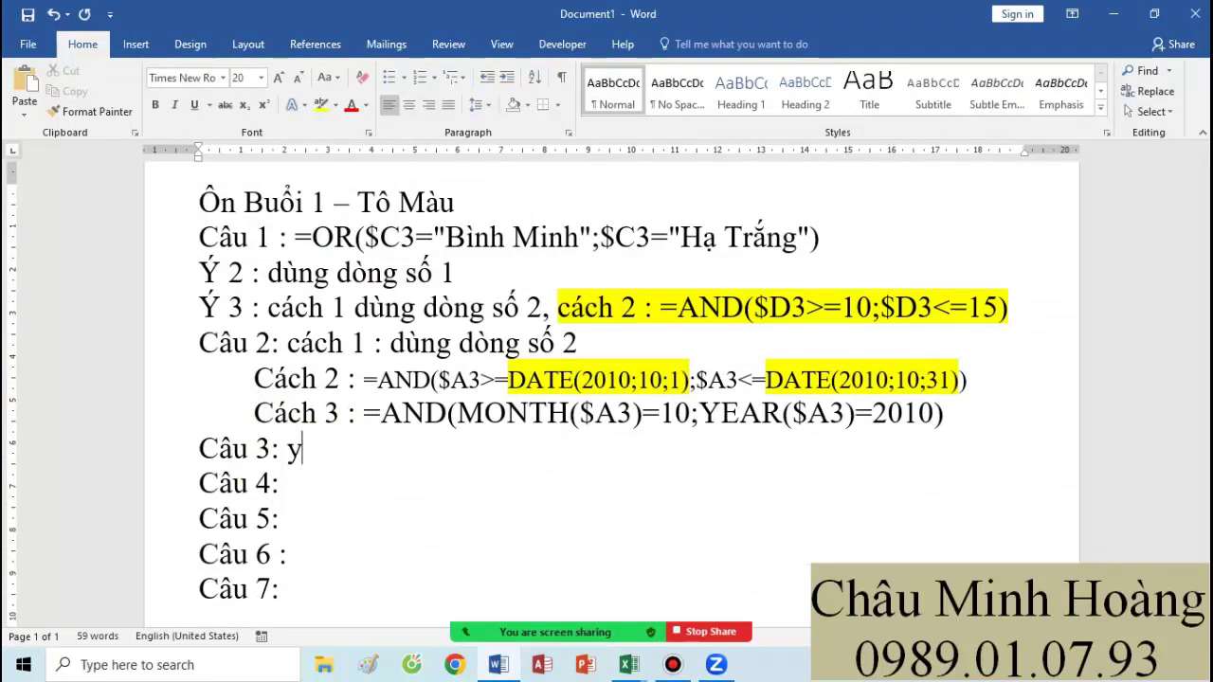
type(": dun")
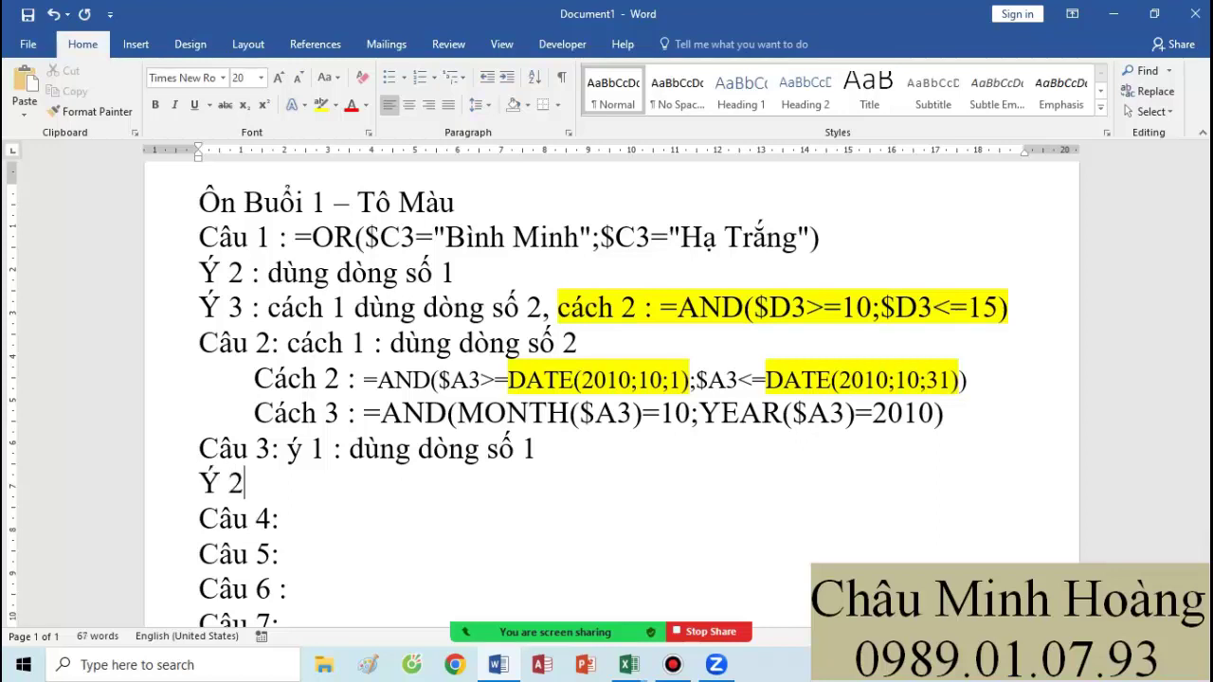
type(":")
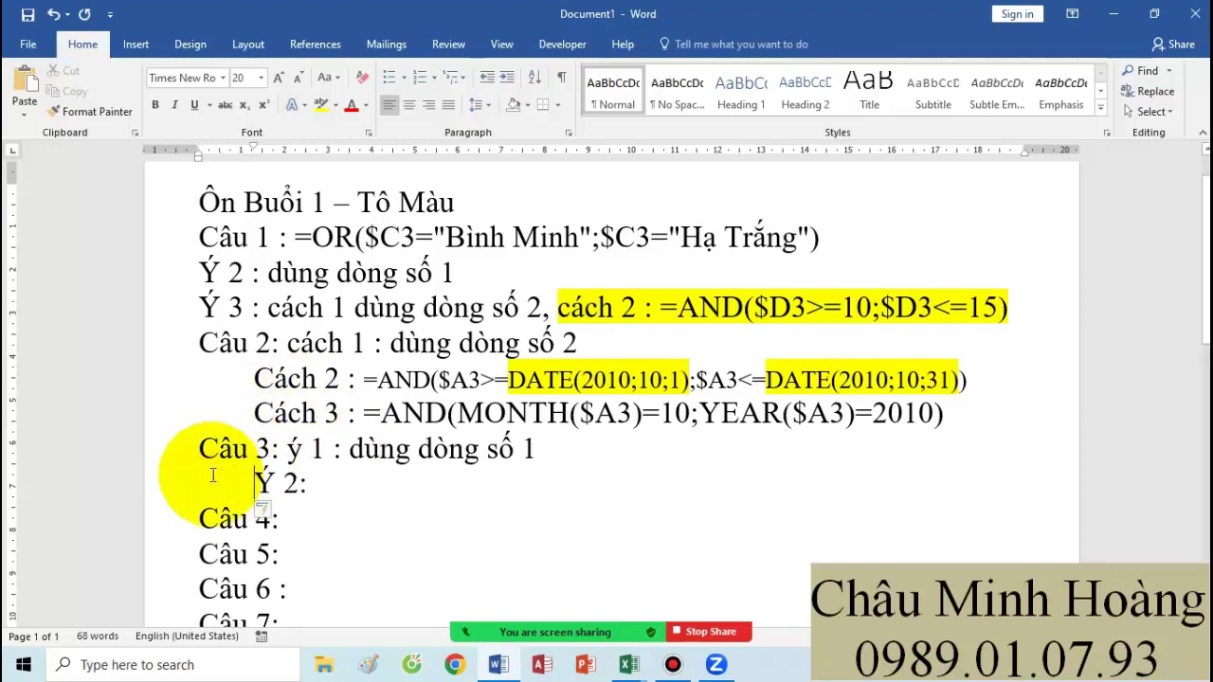
left_click(446, 518)
scroll(441, 520, "down", 1)
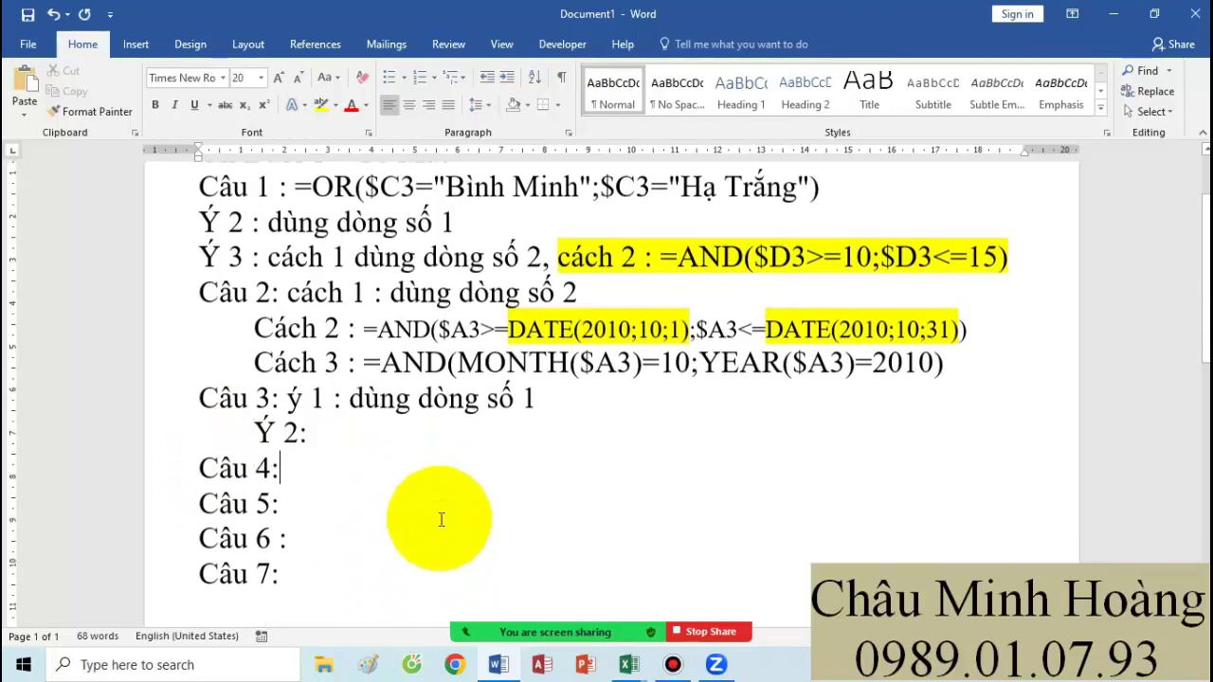
scroll(441, 519, "up", 1)
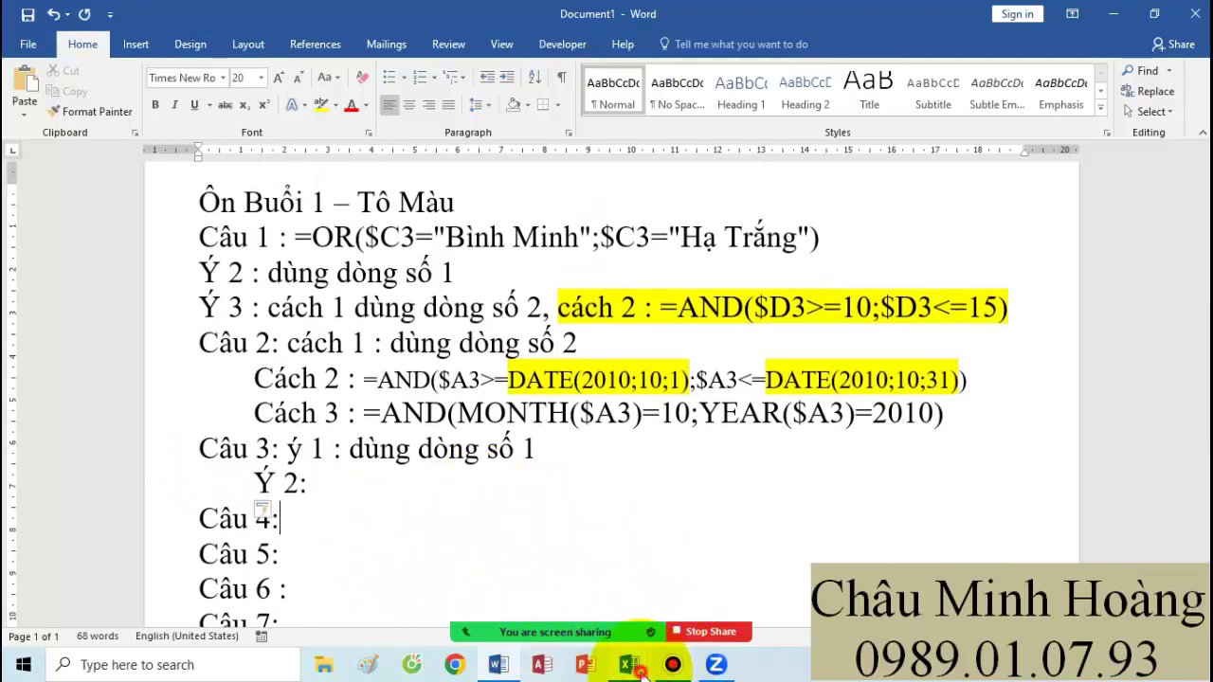
Step: Return to Excel's Câu 3.xlsx, dismiss the color scale rule and rules manager, and examine the second requirement in row 12
mouse_move(642, 669)
left_click(29, 596)
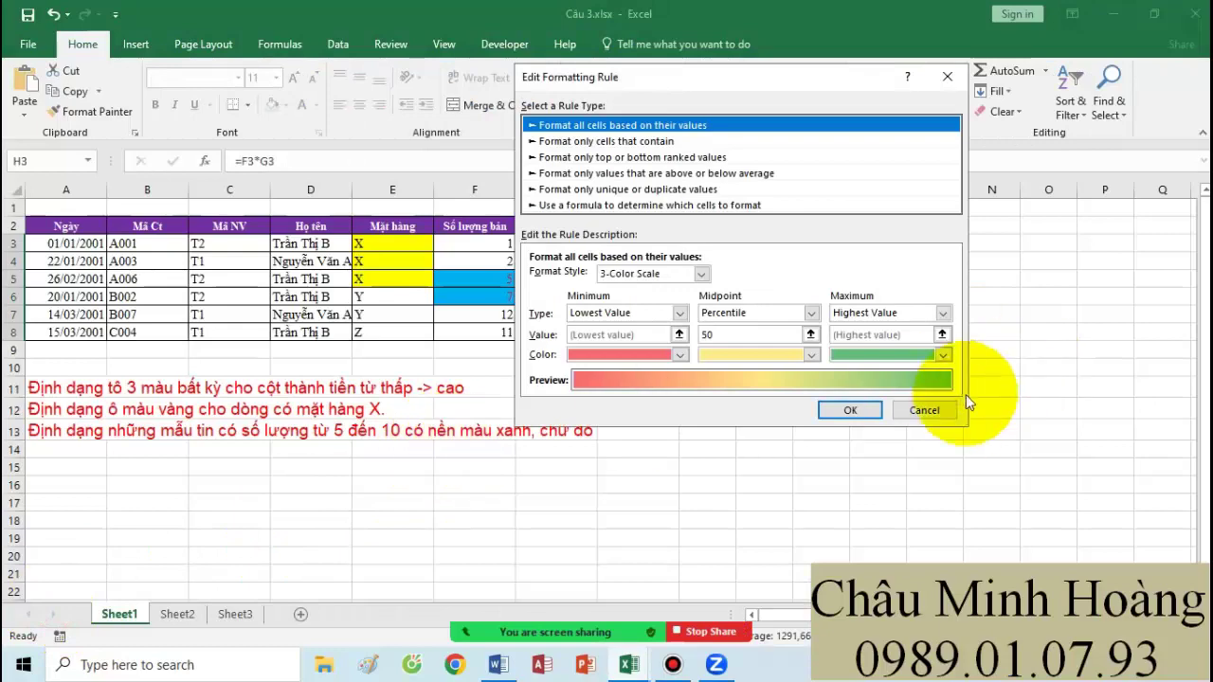
left_click(921, 409)
left_click(907, 362)
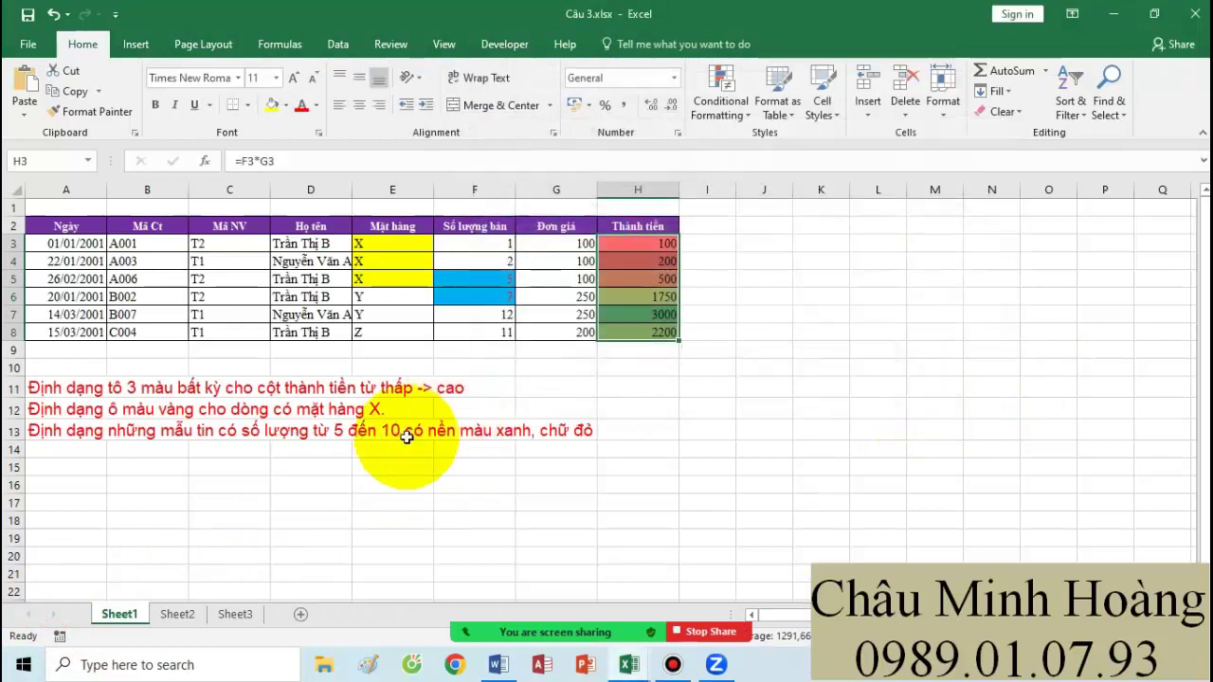
left_click_drag(284, 485, 256, 485)
mouse_move(43, 423)
left_mouse_down()
mouse_move(257, 436)
mouse_move(406, 403)
mouse_move(29, 410)
left_mouse_up()
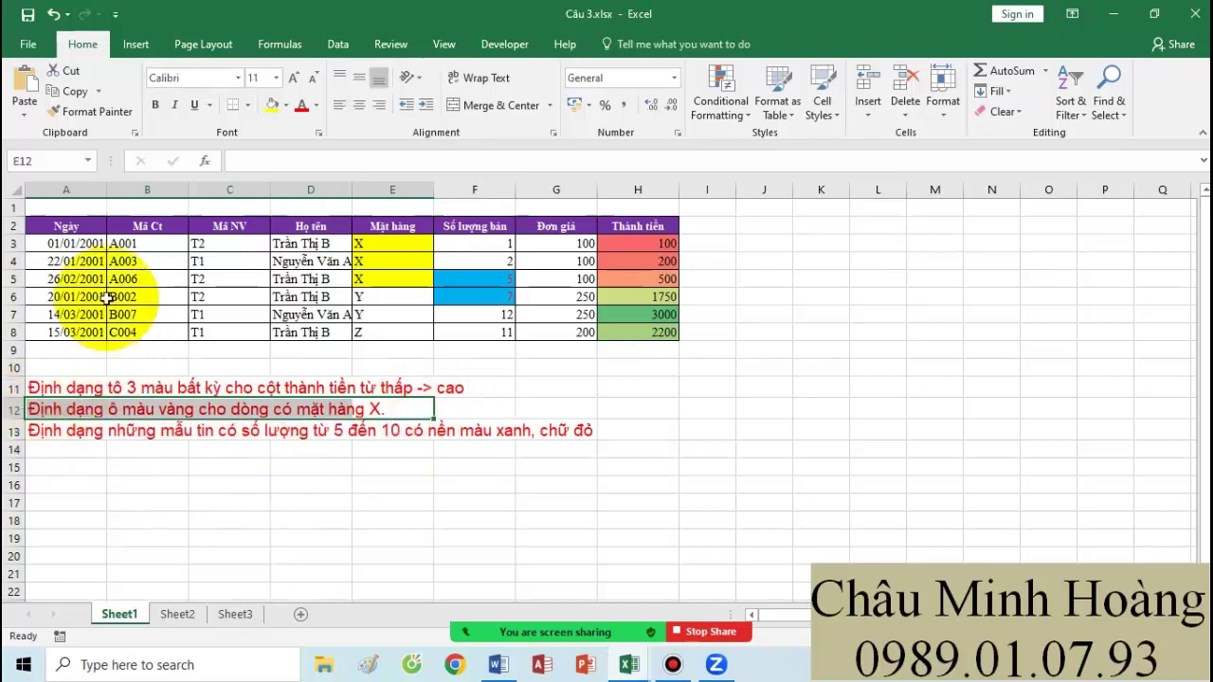
Step: Select A3:H8, check the formula of the existing yellow rule in the rules manager, and delete that rule
left_click(86, 244)
left_click_drag(85, 243, 671, 329)
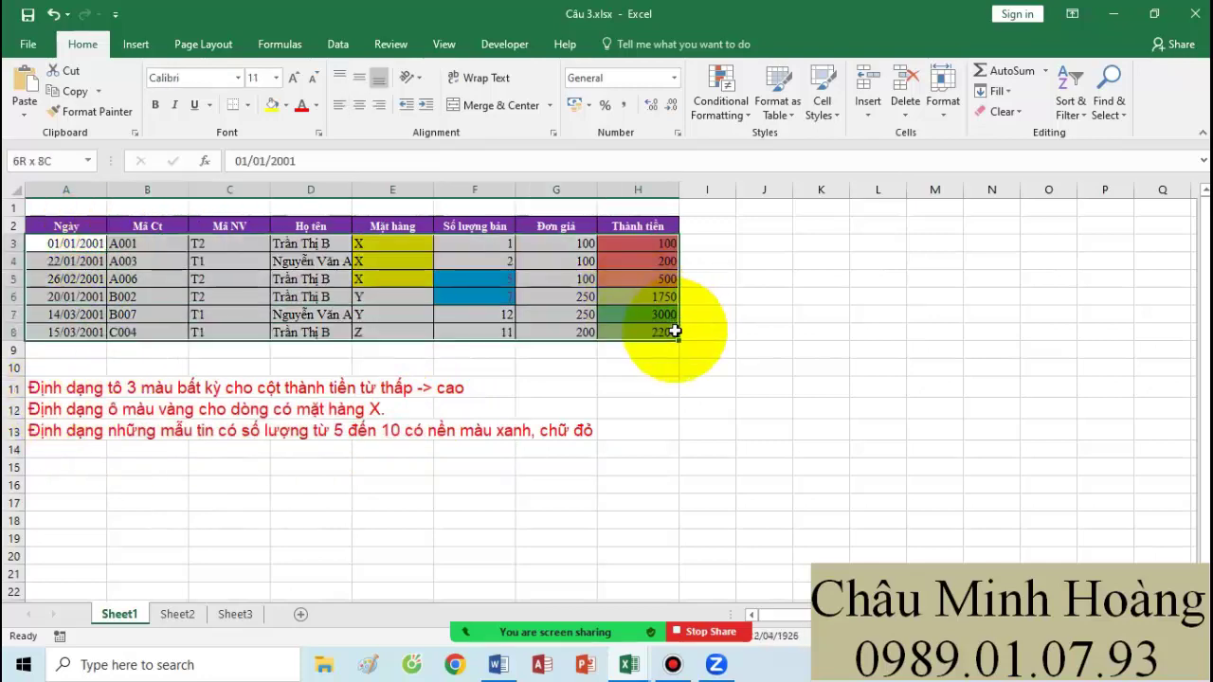
left_click(717, 111)
left_click(753, 374)
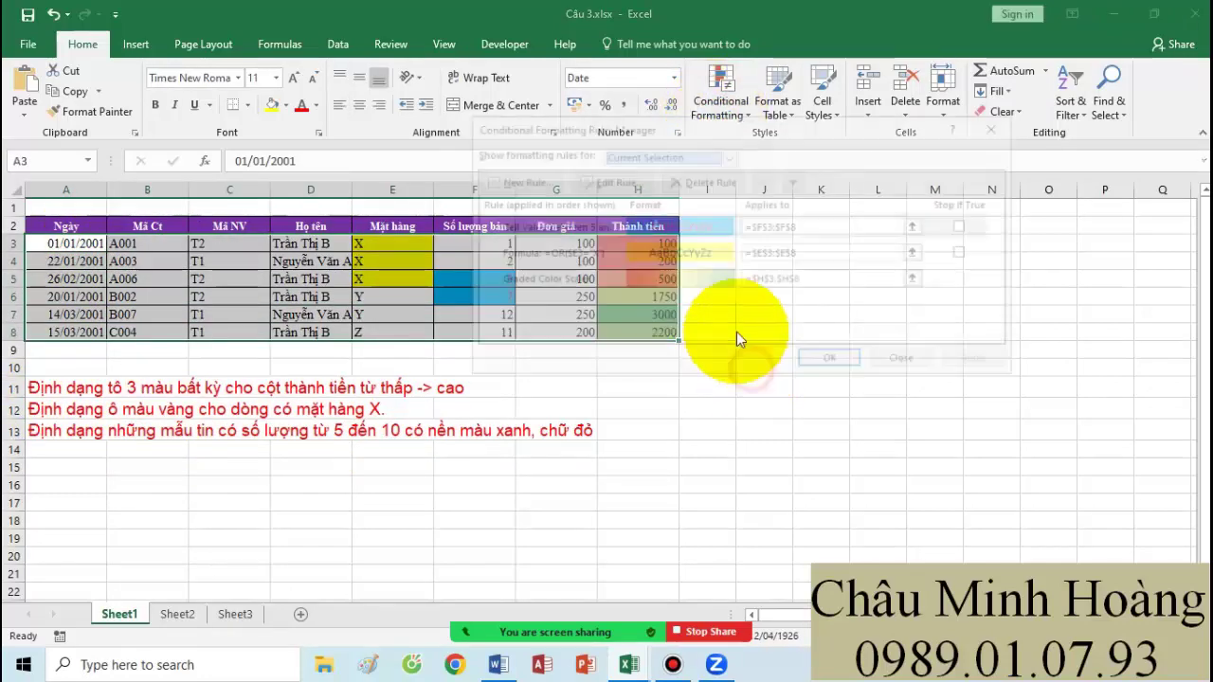
left_click(650, 254)
double_click(650, 254)
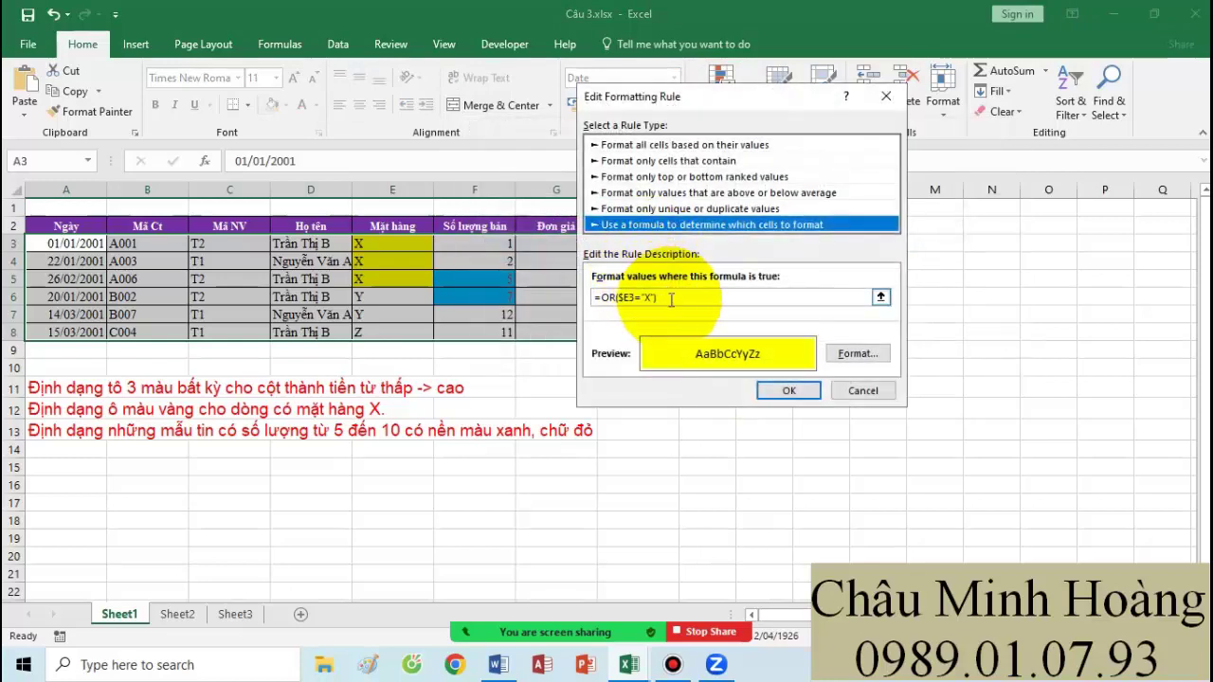
left_click_drag(594, 297, 683, 311)
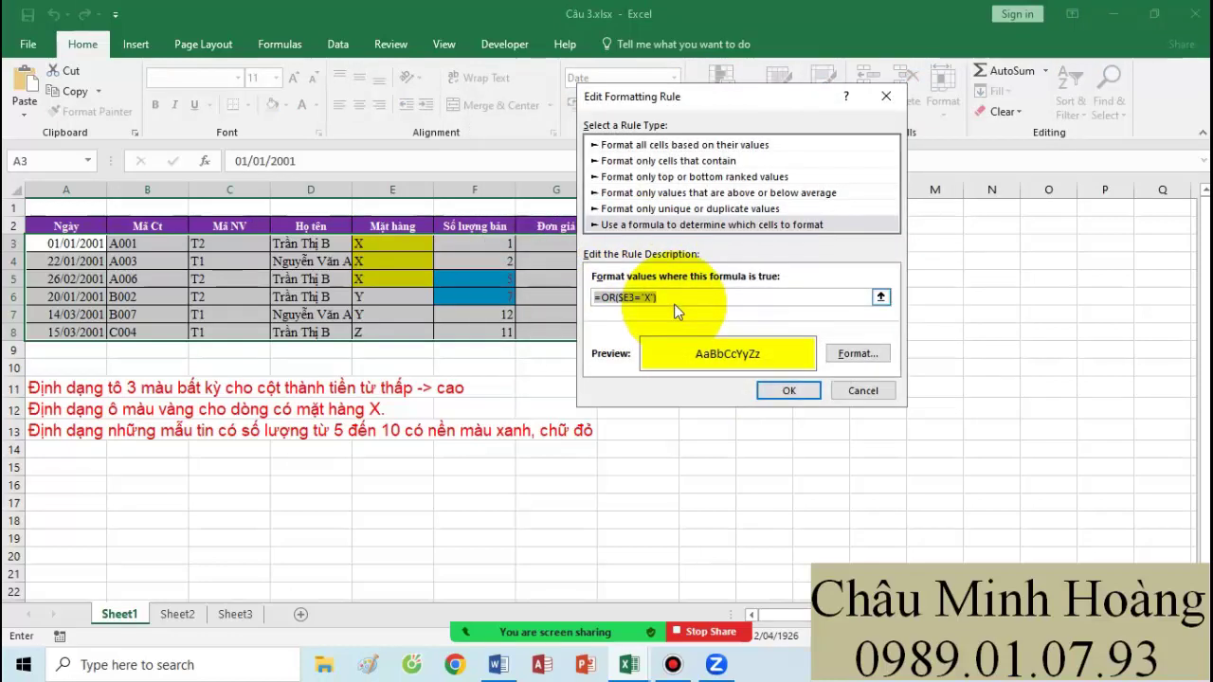
key("Right")
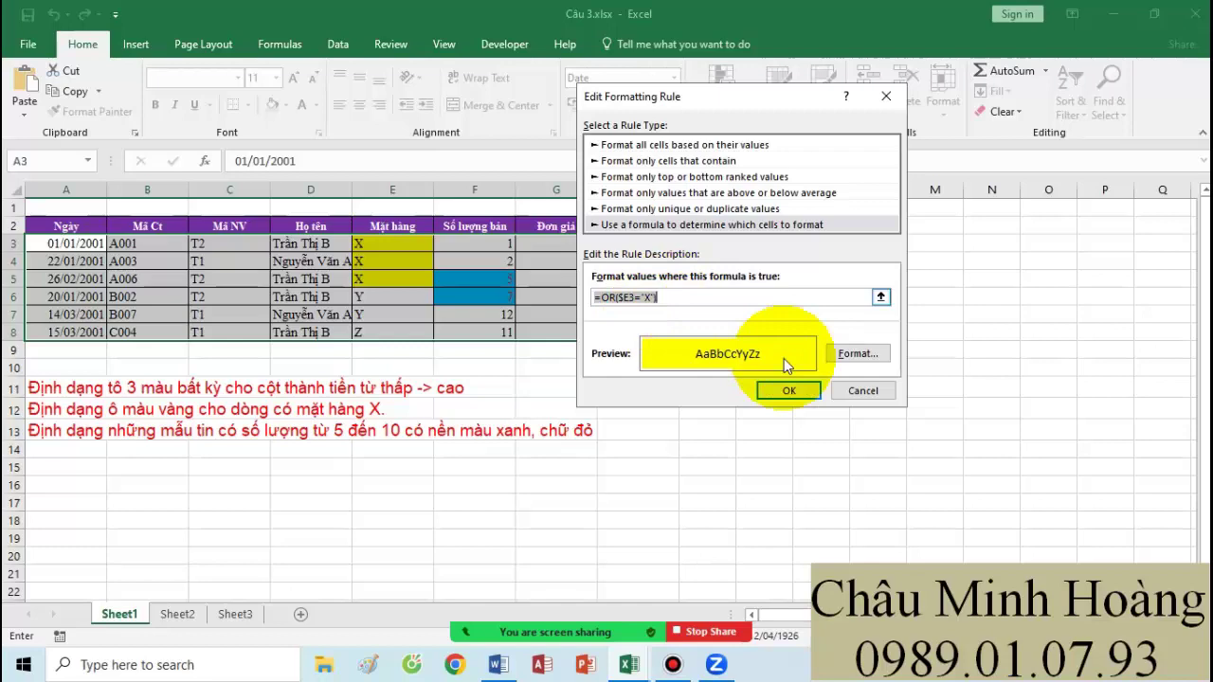
left_click(857, 391)
left_click(699, 181)
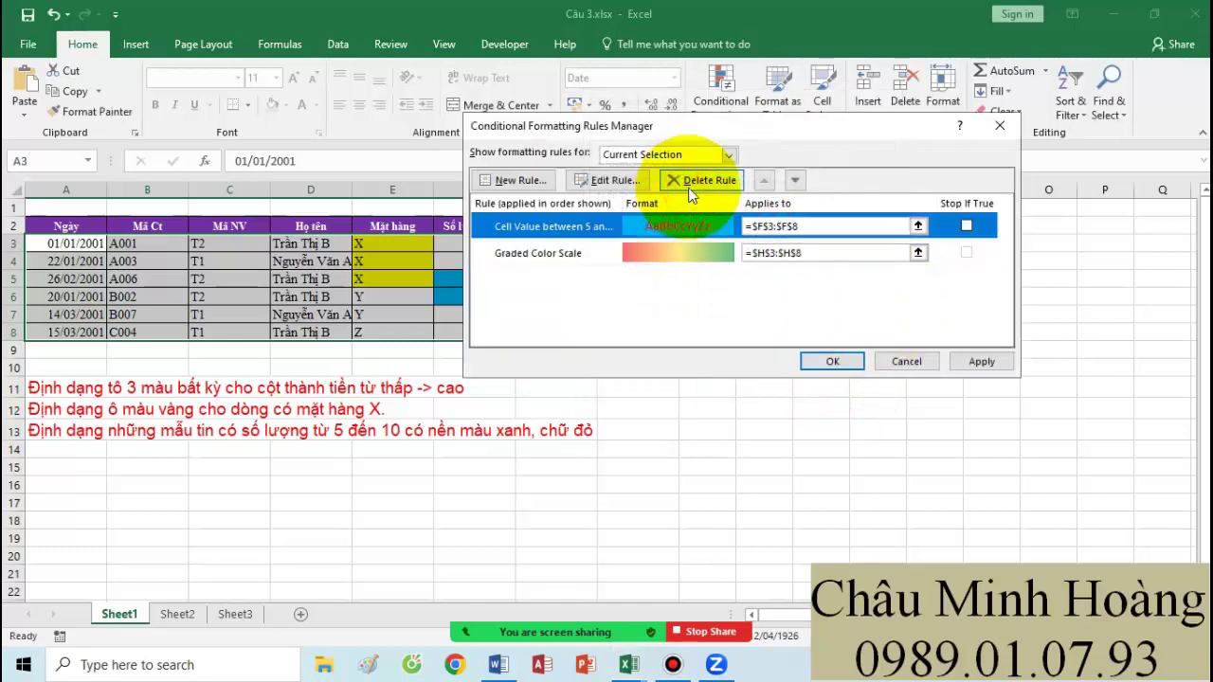
left_click(981, 361)
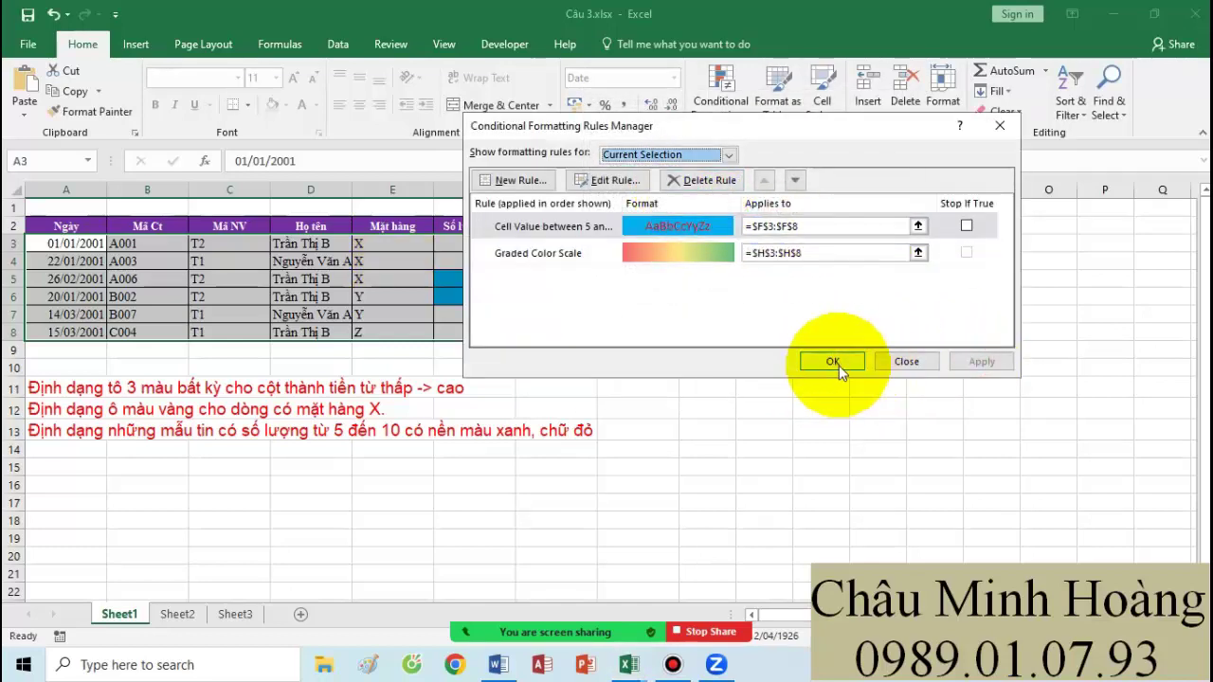
Step: Create a formula-based formatting rule for A3:H8 with the formula =$E3="X" and copy the formula
left_click(550, 182)
left_click_drag(622, 88, 825, 104)
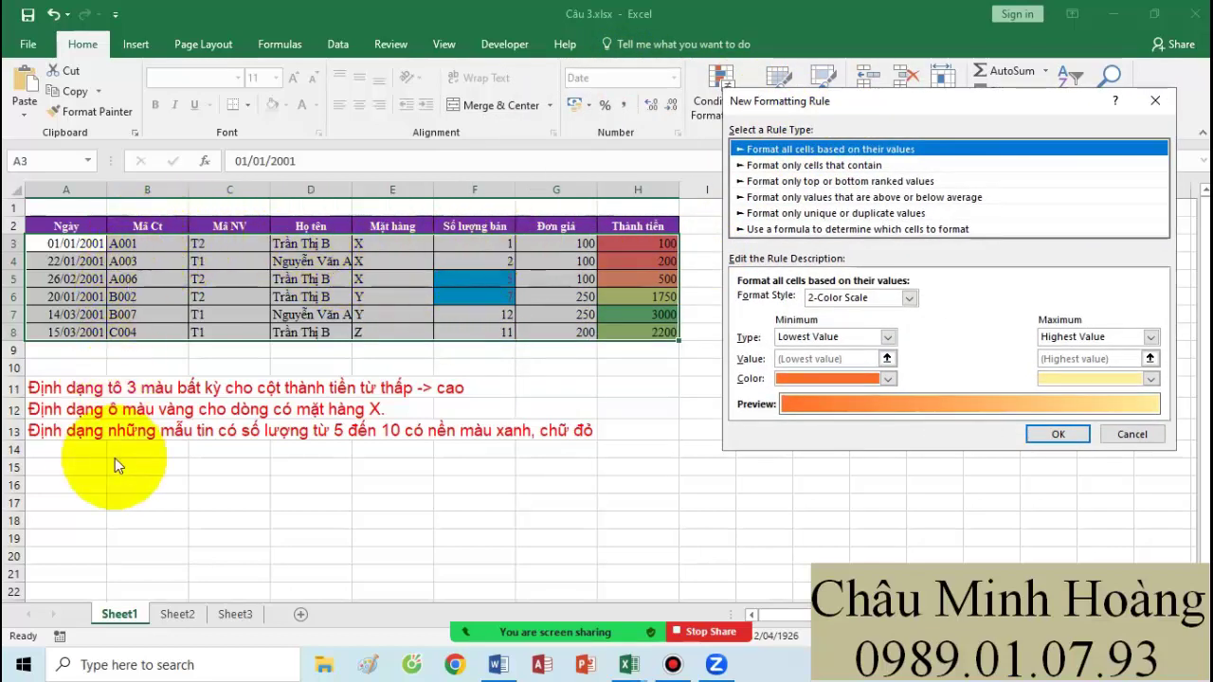
left_click(838, 229)
left_click(815, 299)
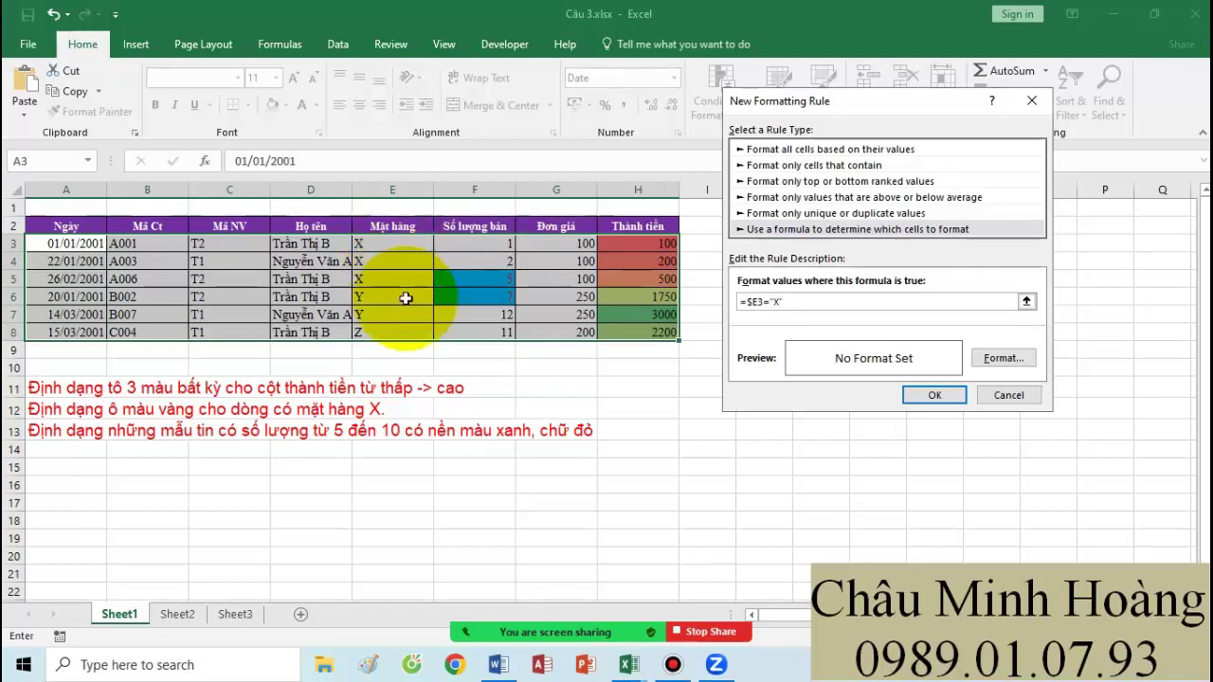
left_click_drag(783, 302, 738, 302)
key("ctrl+c")
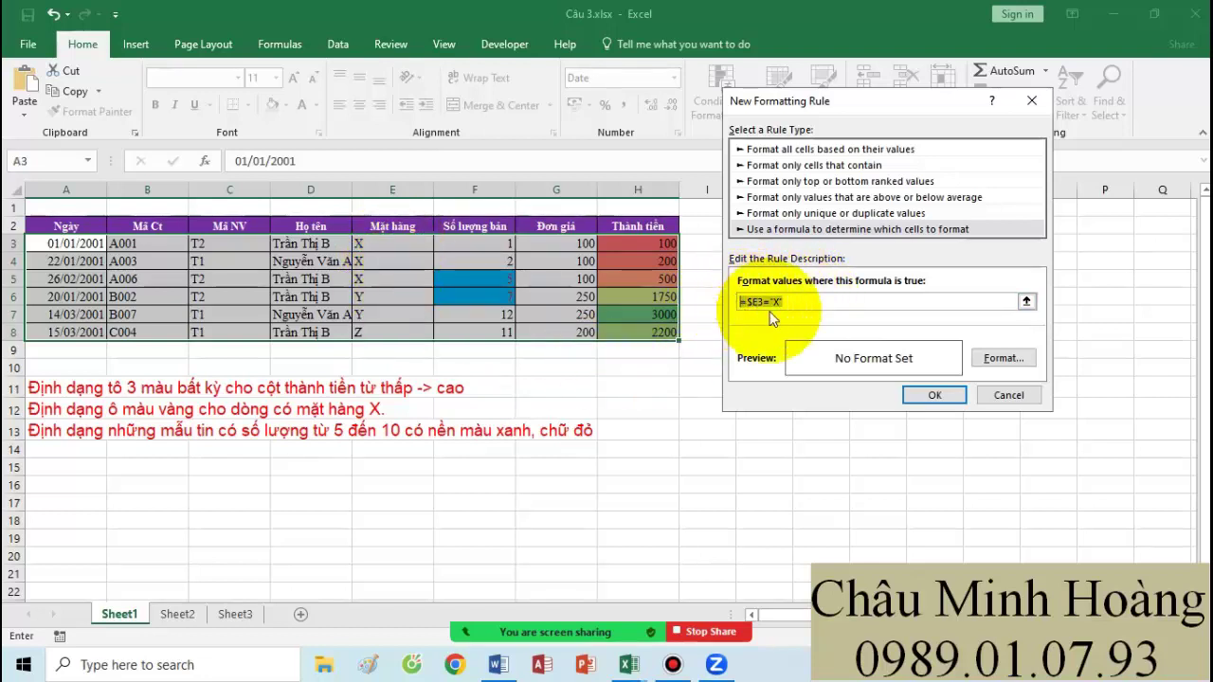
Step: Give the =$E3="X" rule a yellow fill and apply it to A3:H8
left_click(994, 370)
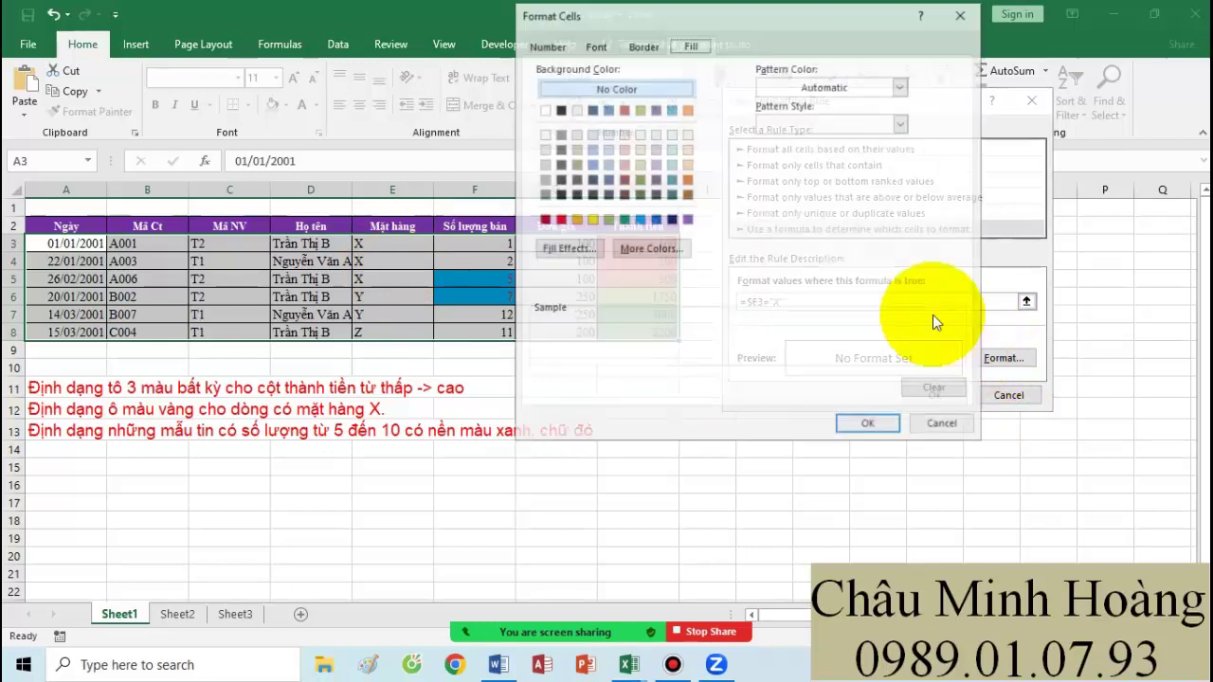
left_click(589, 219)
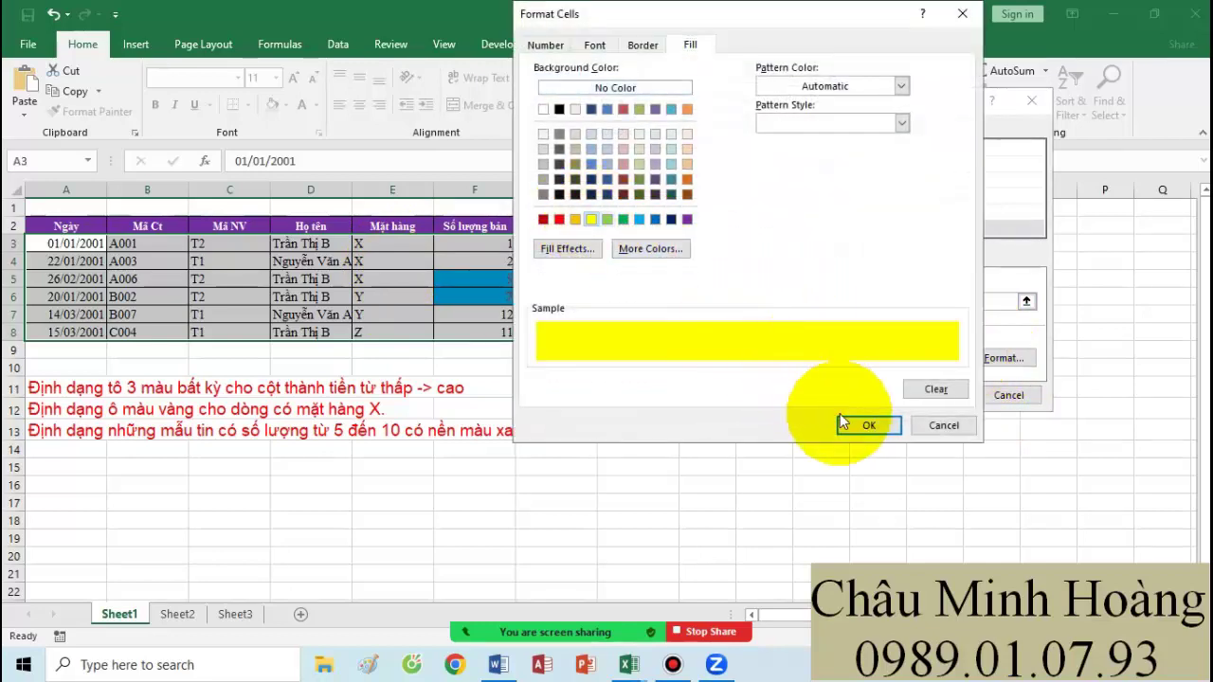
left_click(866, 425)
left_click(944, 395)
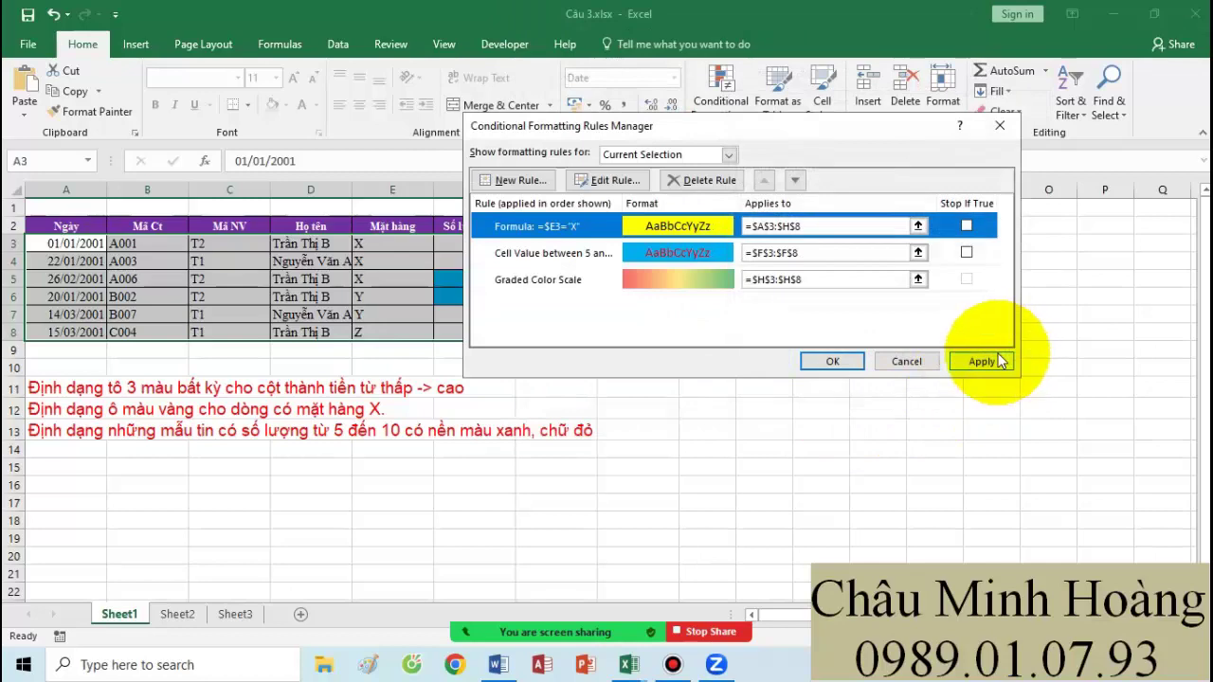
left_click(983, 360)
Step: Paste =$E3="X" after "Ý 2:" in Word, and return to Excel's Câu 3.xlsx to close the rules manager
left_click(498, 665)
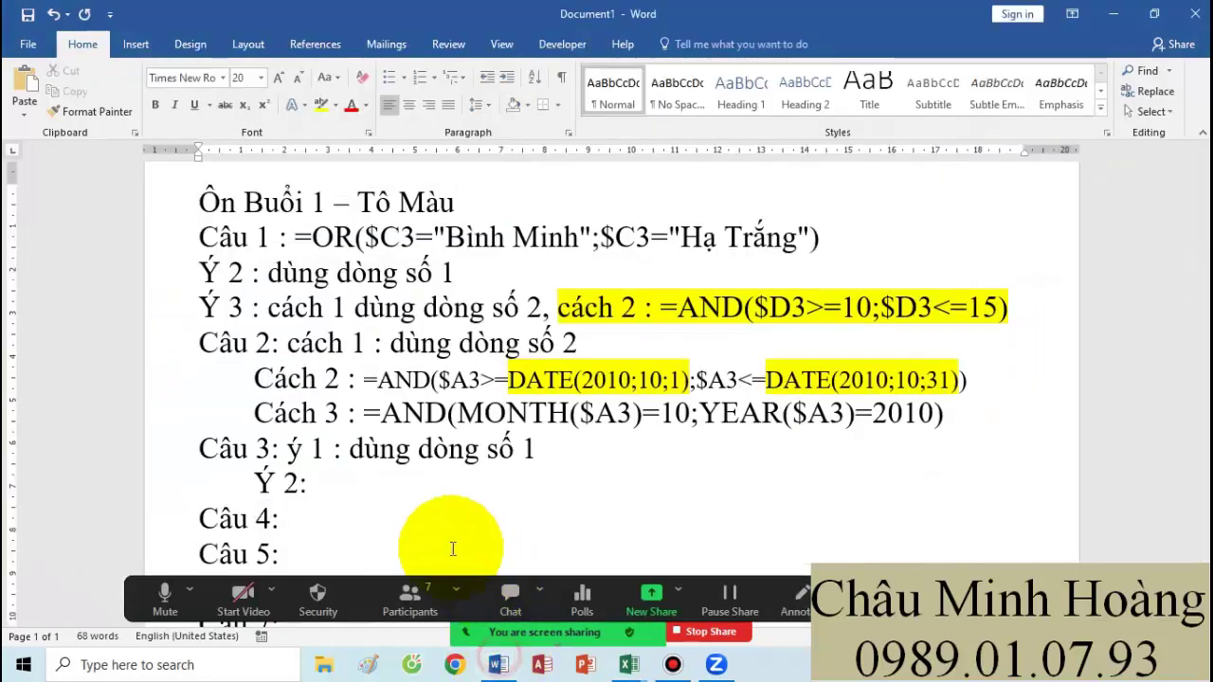
key("ctrl+v")
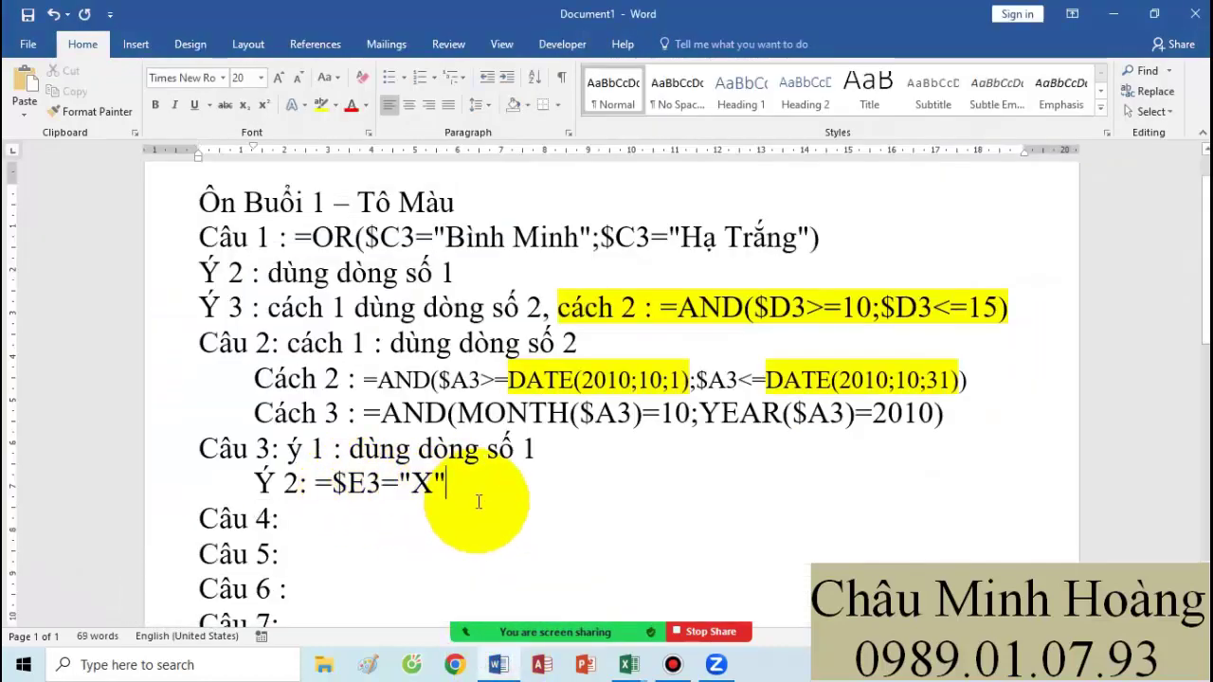
left_click(629, 666)
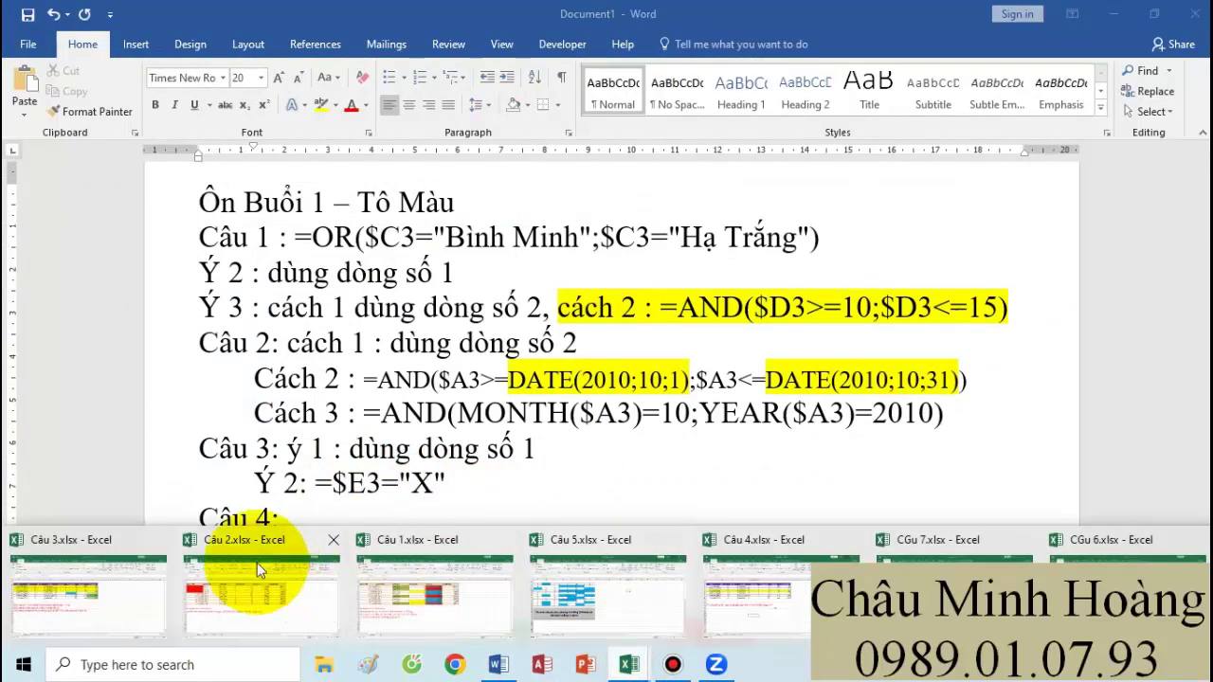
left_click(257, 562)
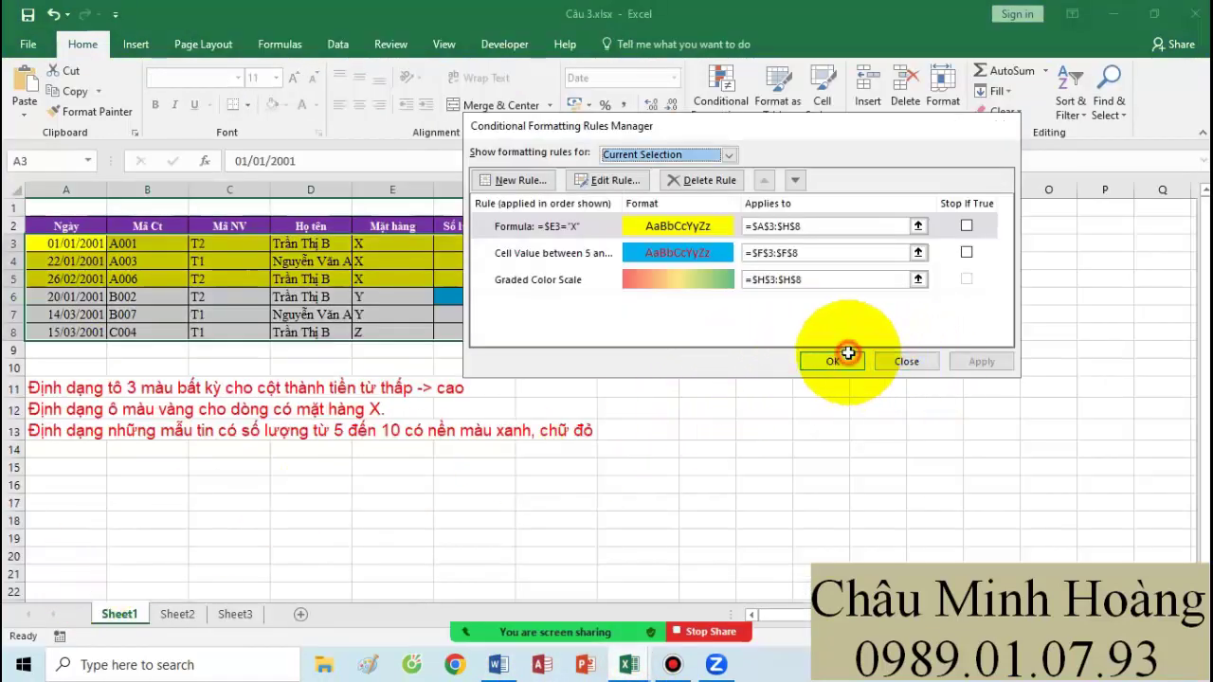
left_click(834, 361)
Step: Examine the third formatting requirement in row 13 about quantities from 5 to 10
left_click(105, 429)
left_click_drag(105, 430, 562, 433)
mouse_move(420, 622)
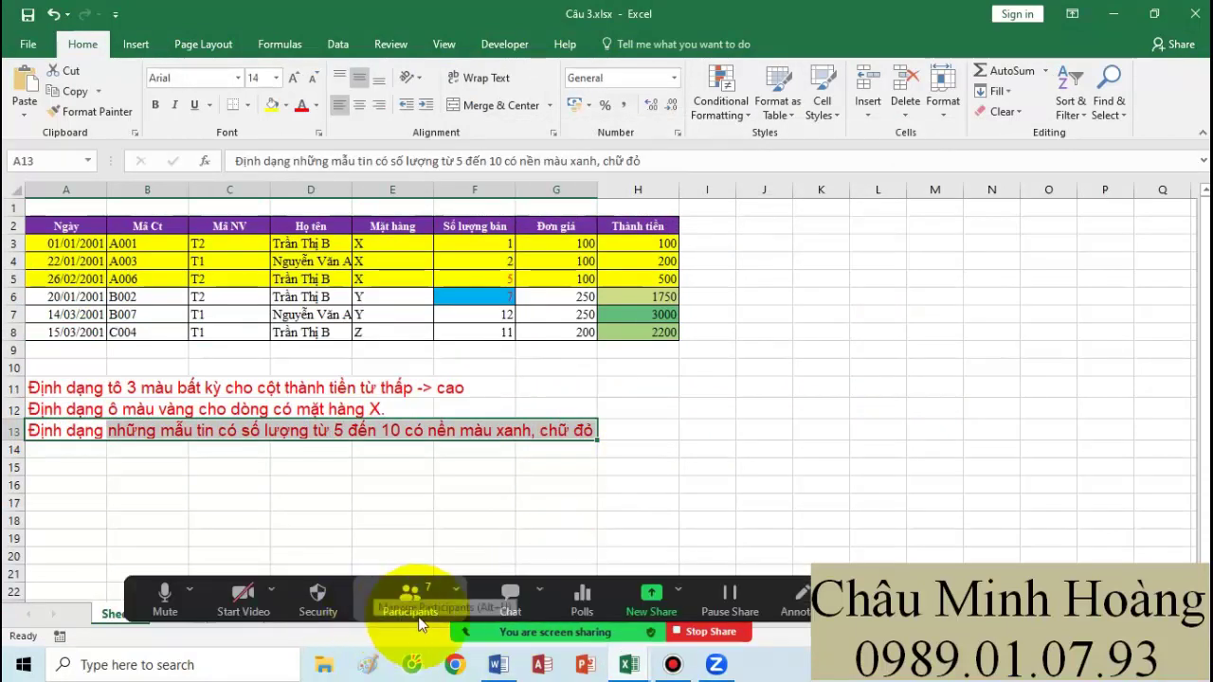
left_click(666, 481)
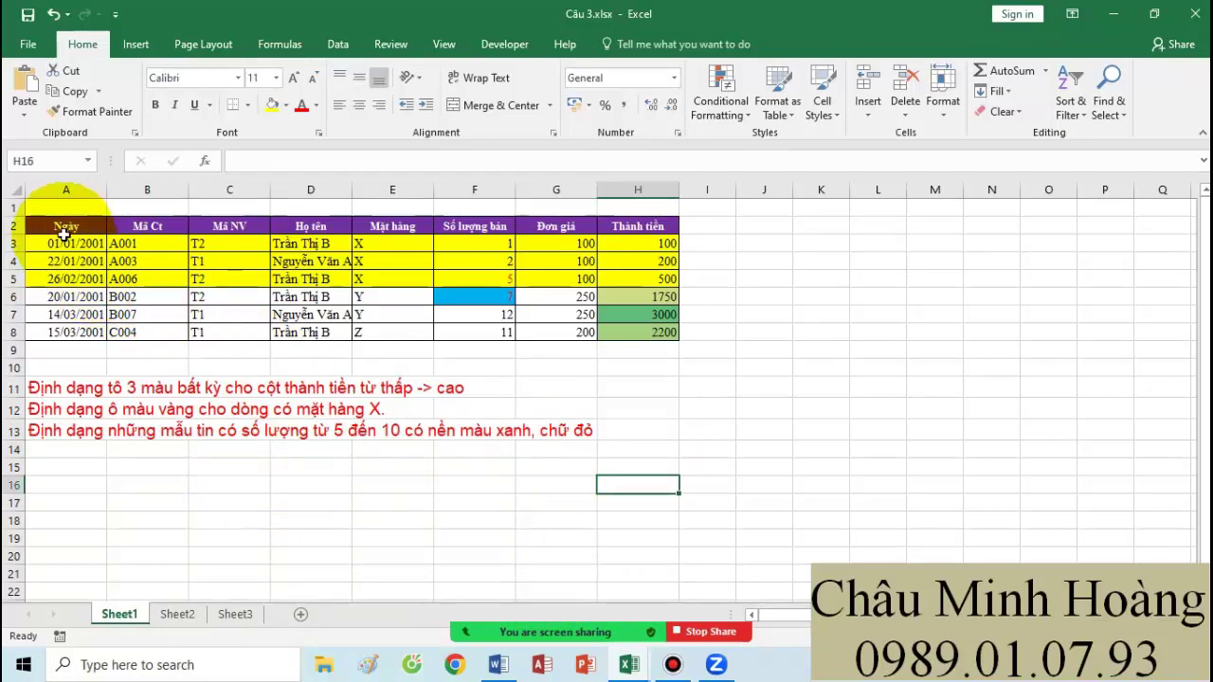
Step: Delete the rule formatting cell values between 5 and 10 from the conditional formatting rules for A3:H8
left_click_drag(62, 244, 663, 332)
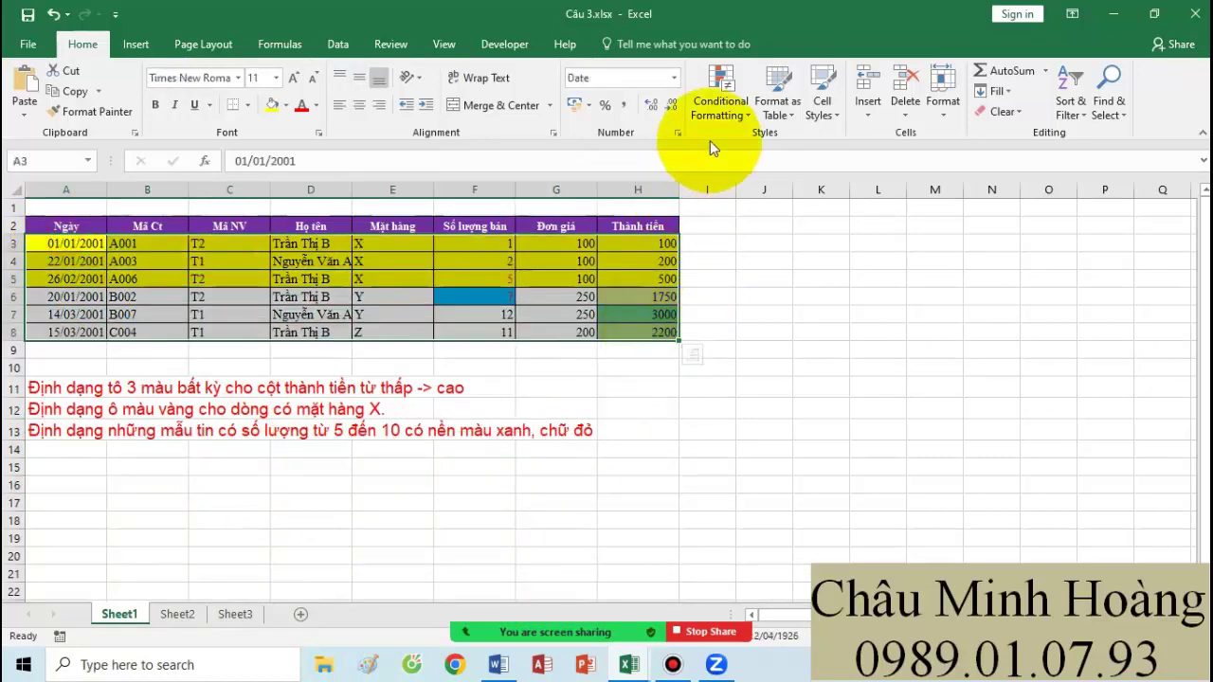
left_click(710, 112)
left_click(749, 375)
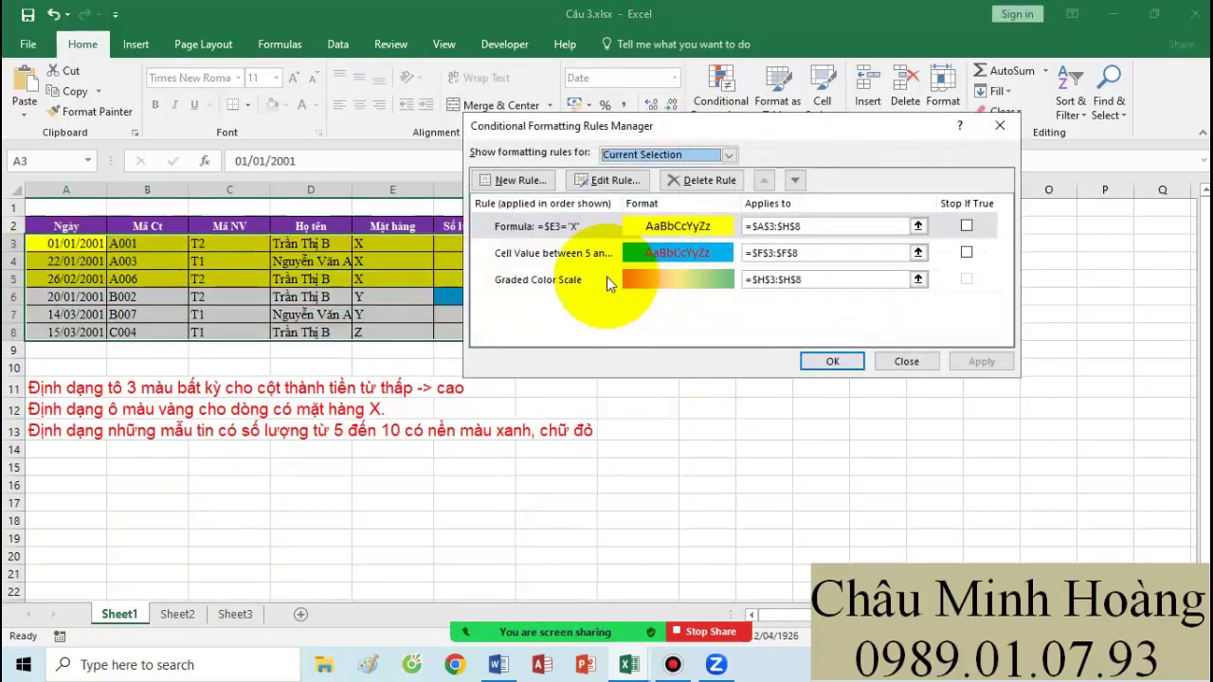
double_click(605, 253)
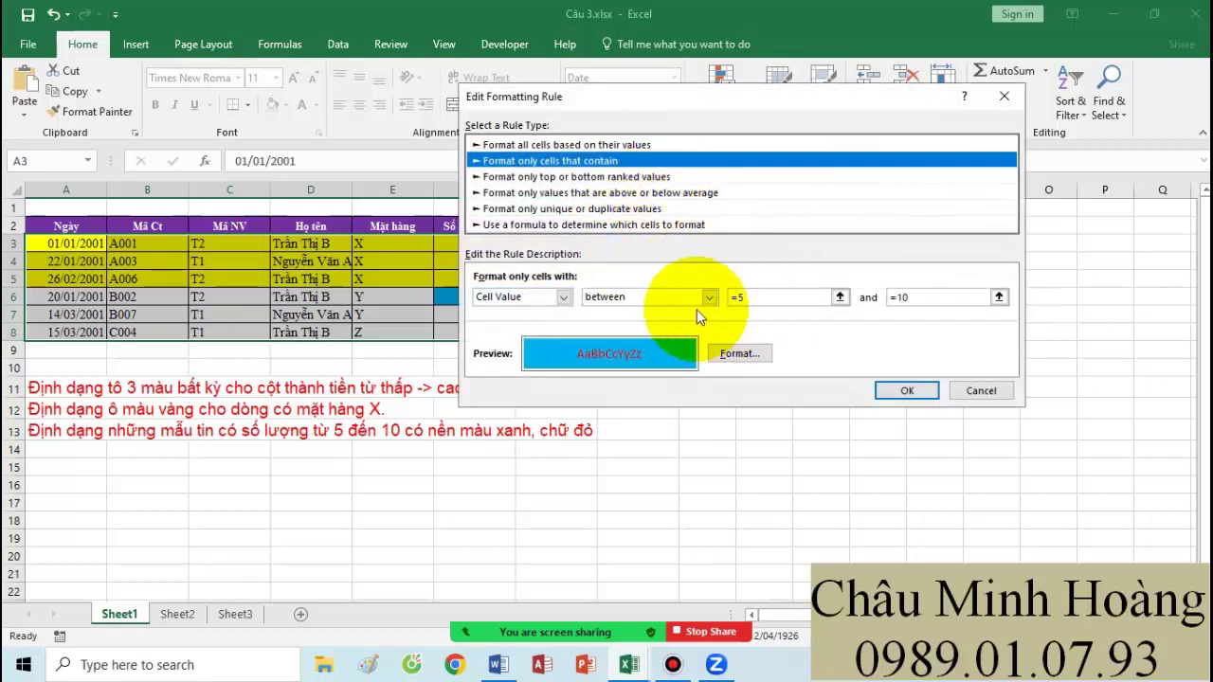
left_click(981, 390)
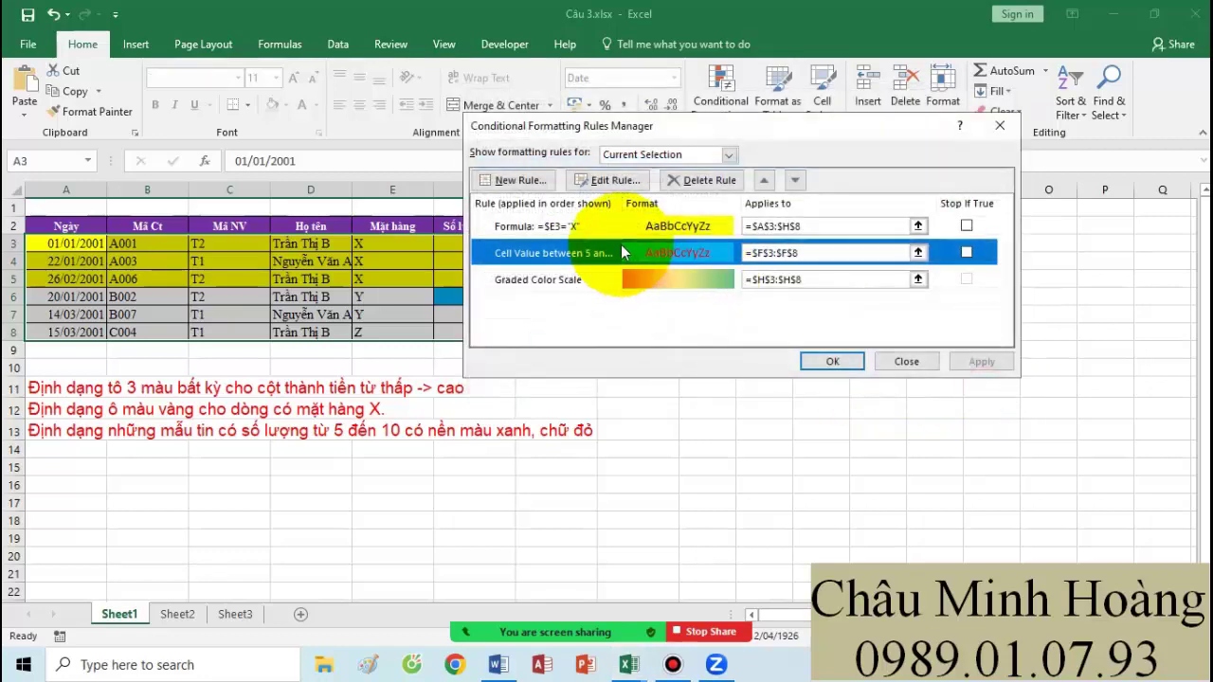
left_click(702, 180)
Step: Create a formula-based formatting rule for A3:H8 with the formula =and($F3>=5;$F3<=10)
left_click(530, 180)
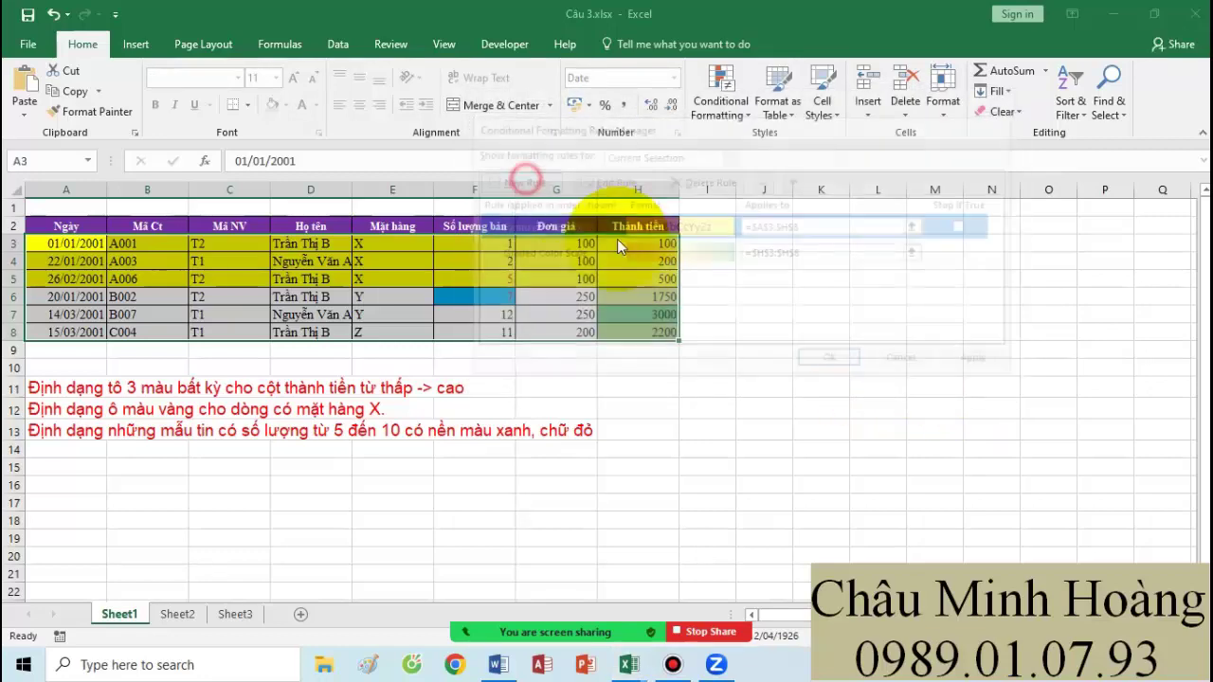
left_click(630, 205)
left_click(654, 277)
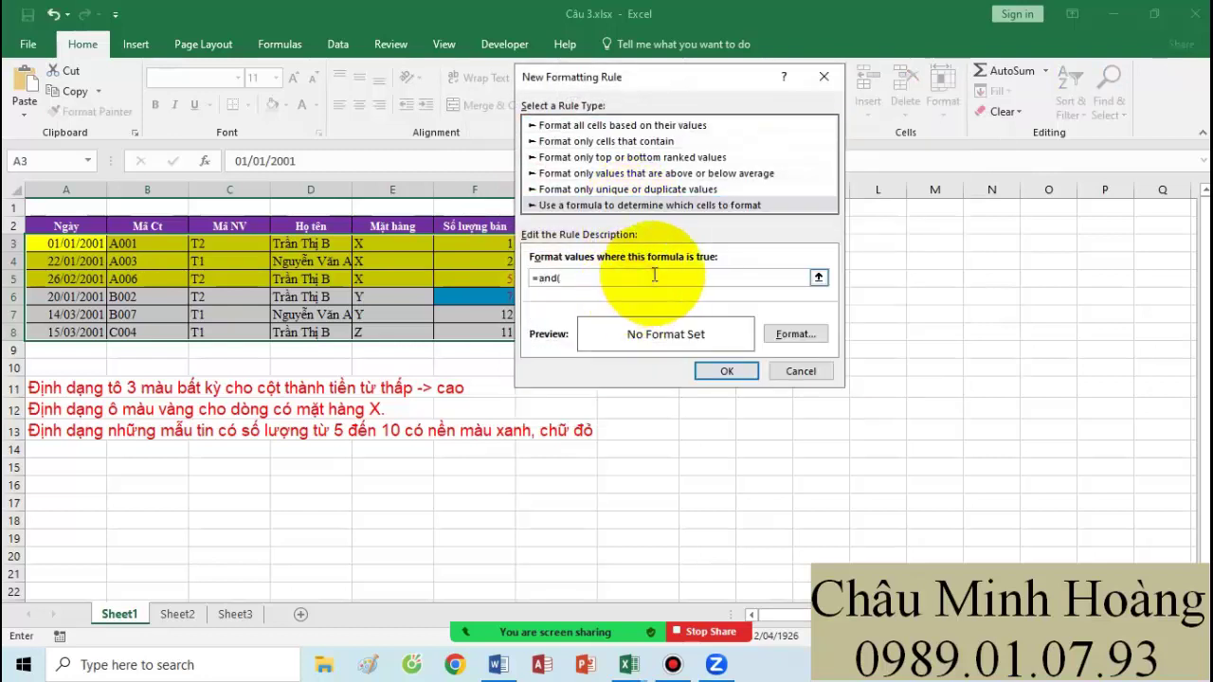
type("=and(")
left_click_drag(562, 78, 664, 83)
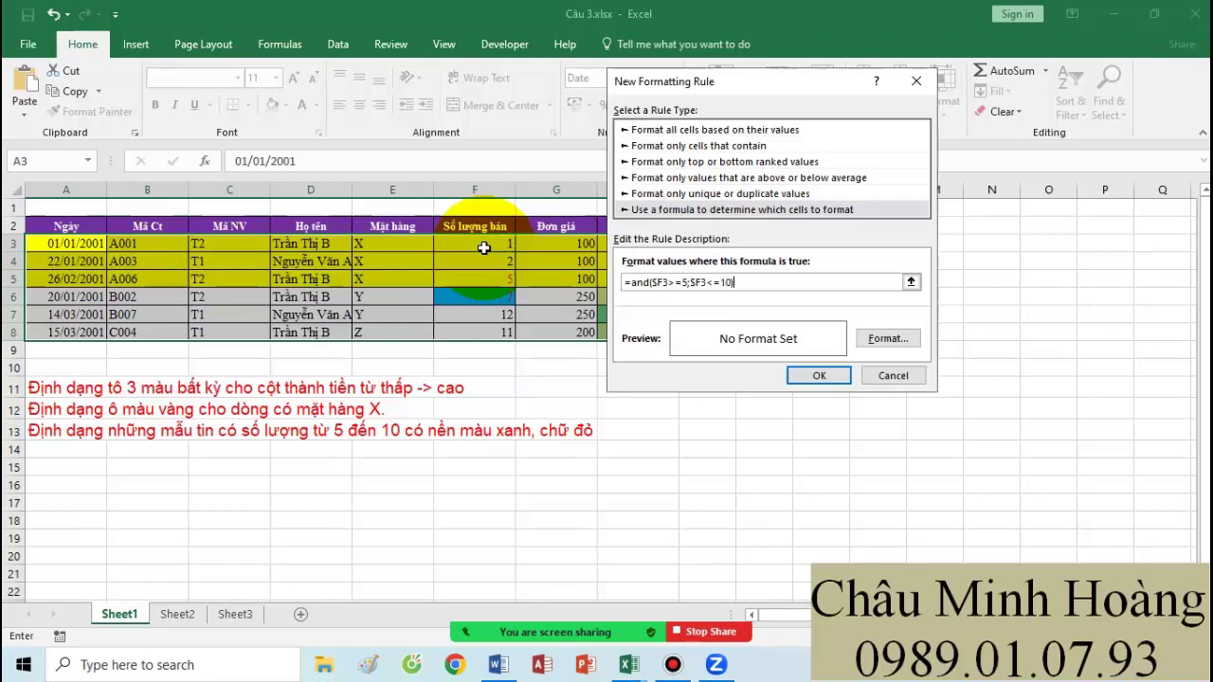
Step: Give the new AND quantity rule a red fill and apply it to A3:H8
left_click(885, 339)
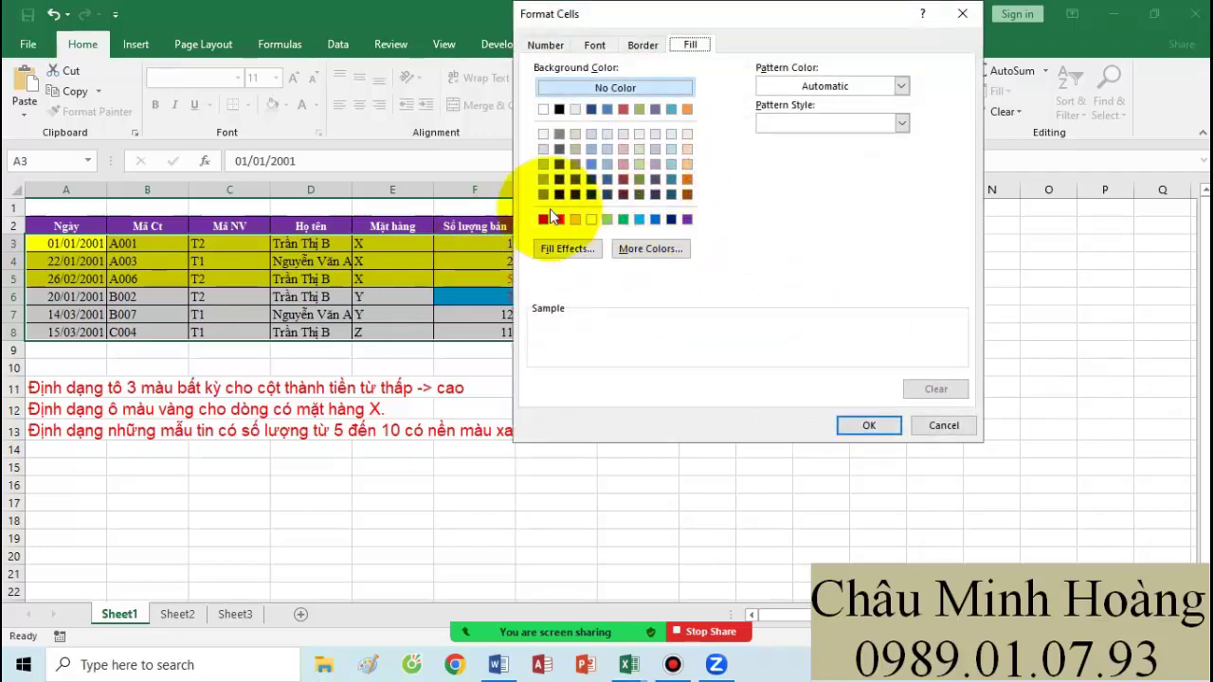
left_click(565, 222)
left_click(867, 422)
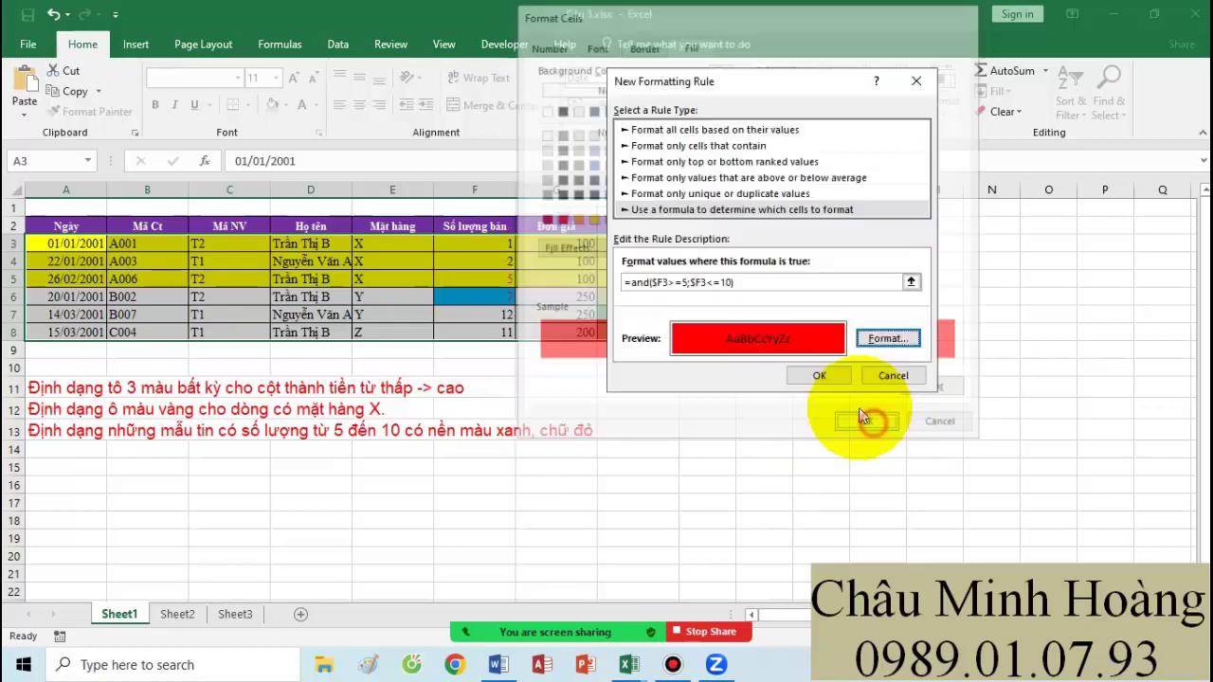
left_click(817, 382)
left_click(982, 362)
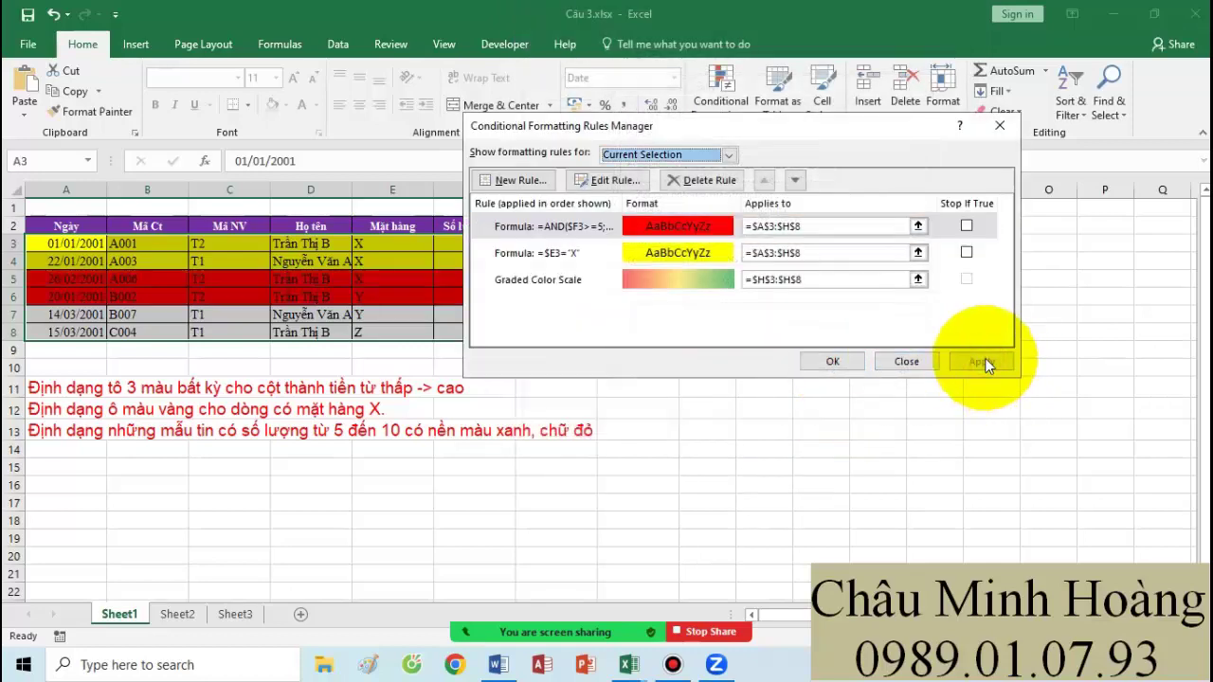
Step: Copy the formula =AND($F3>=5;$F3<=10) from the red-fill rule and close the rules manager
double_click(698, 227)
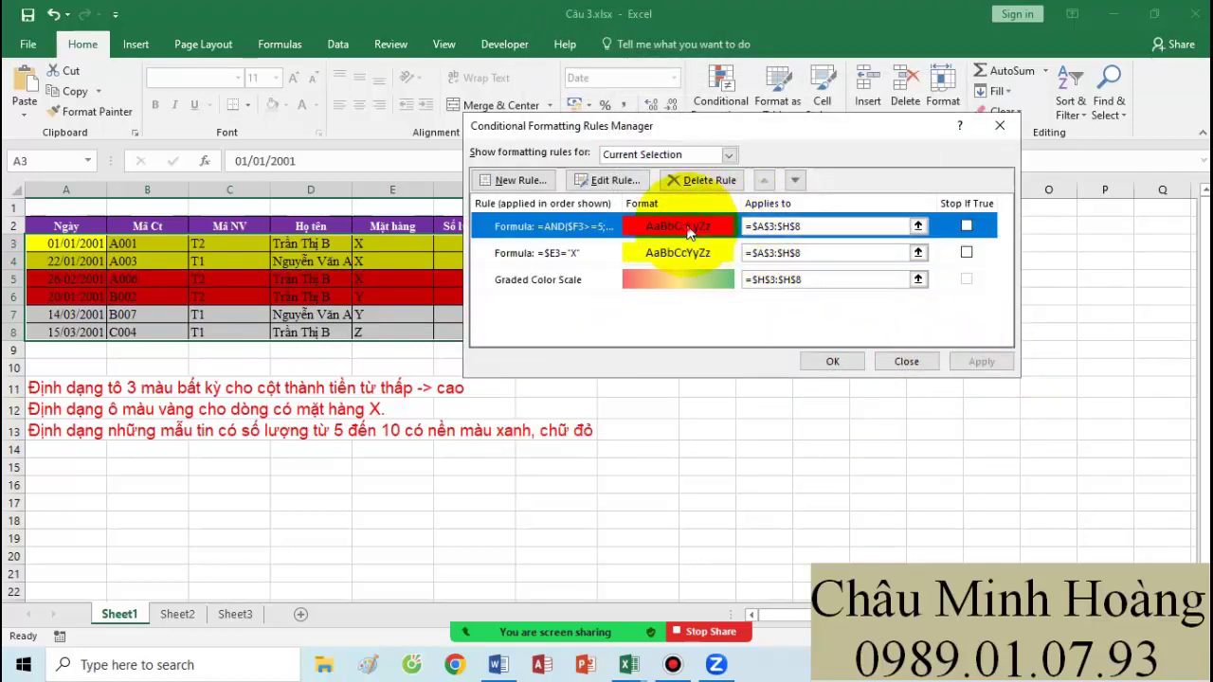
left_click_drag(719, 297, 597, 296)
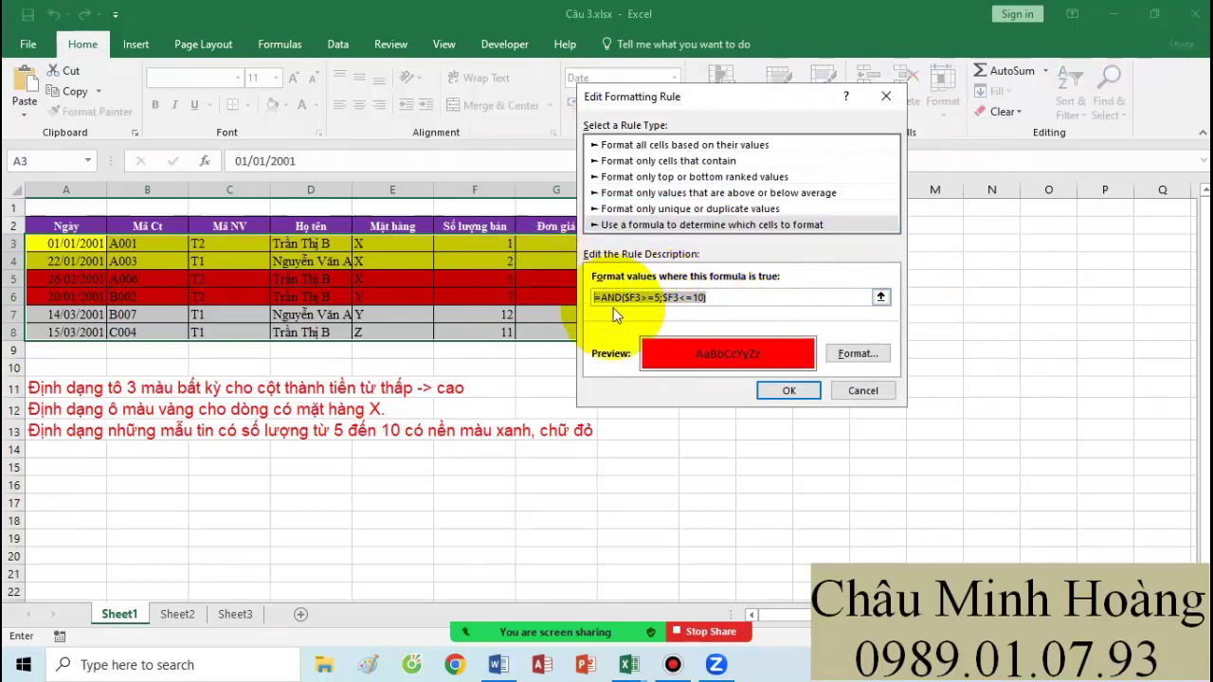
left_click(790, 391)
left_click(980, 361)
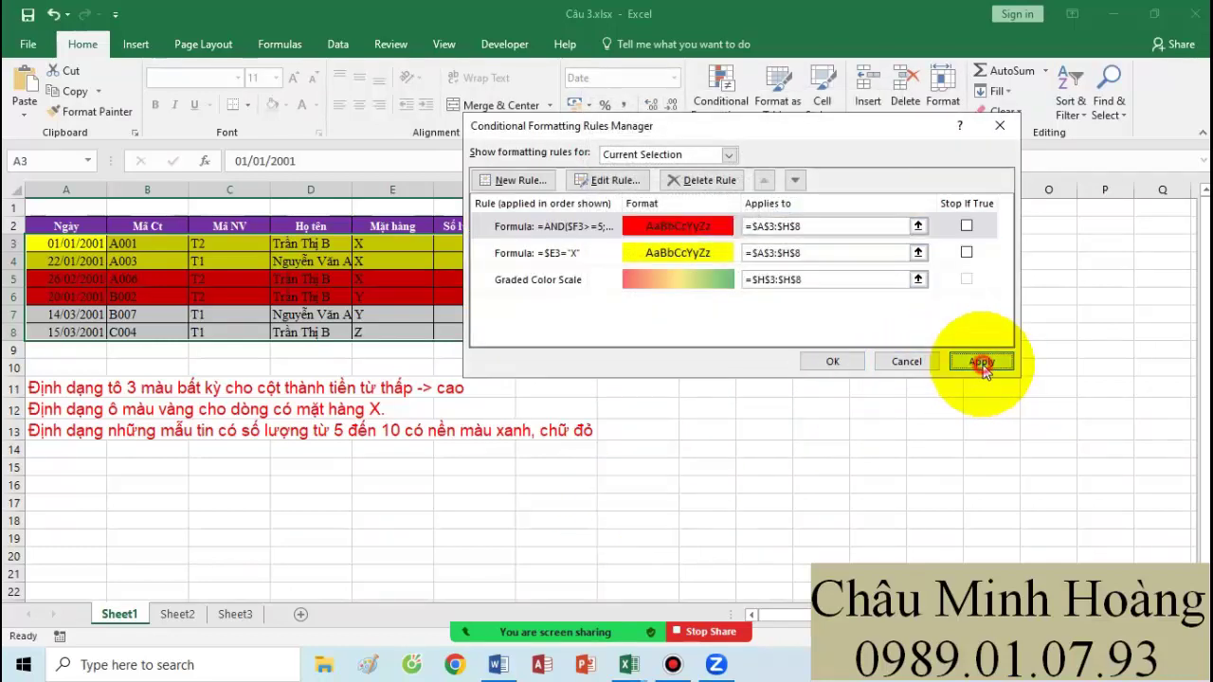
left_click(842, 365)
Step: Switch to Word and add the line "Ý 3 : =AND($F3>=5;$F3<=10)" below Ý 2 of Câu 3
left_click(497, 664)
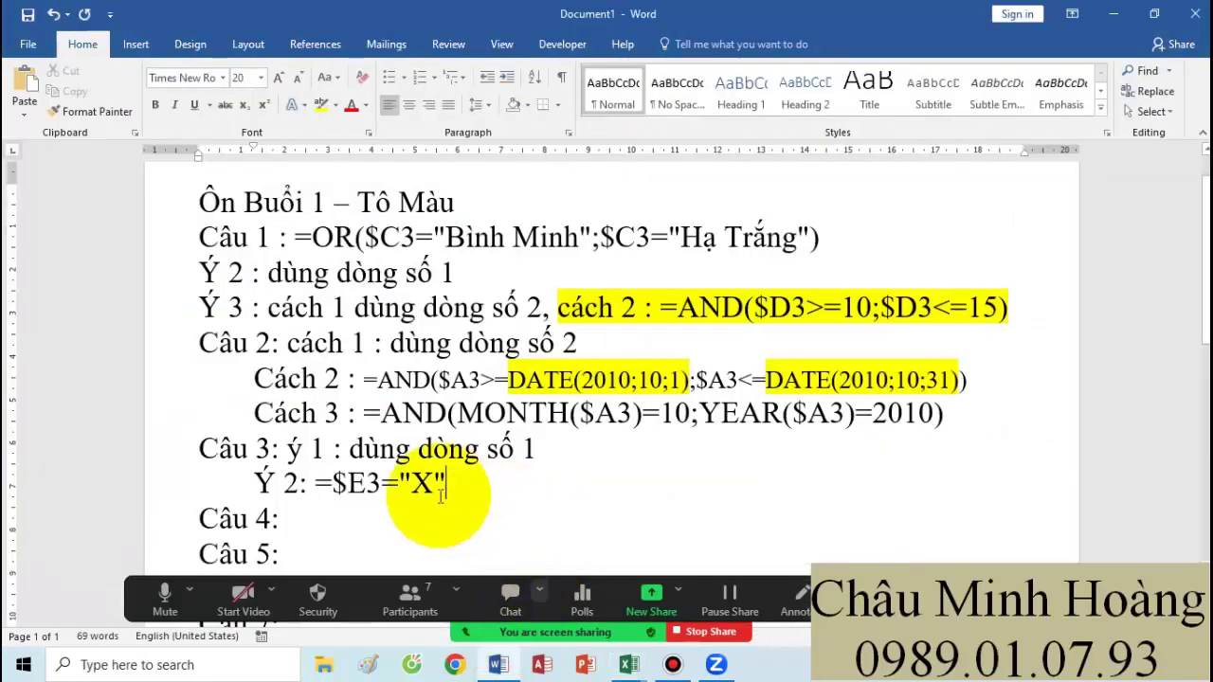
key("Return")
type("Ý")
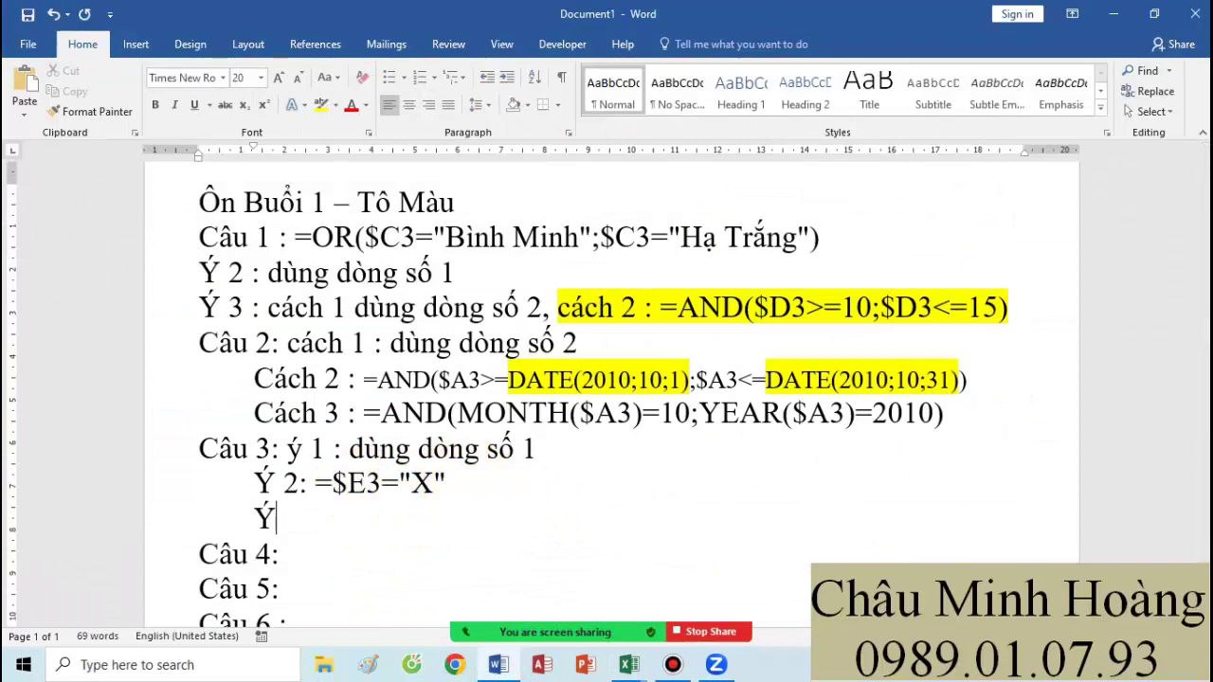
type(" 3 : =AND($F3>=5;$F3<=10")
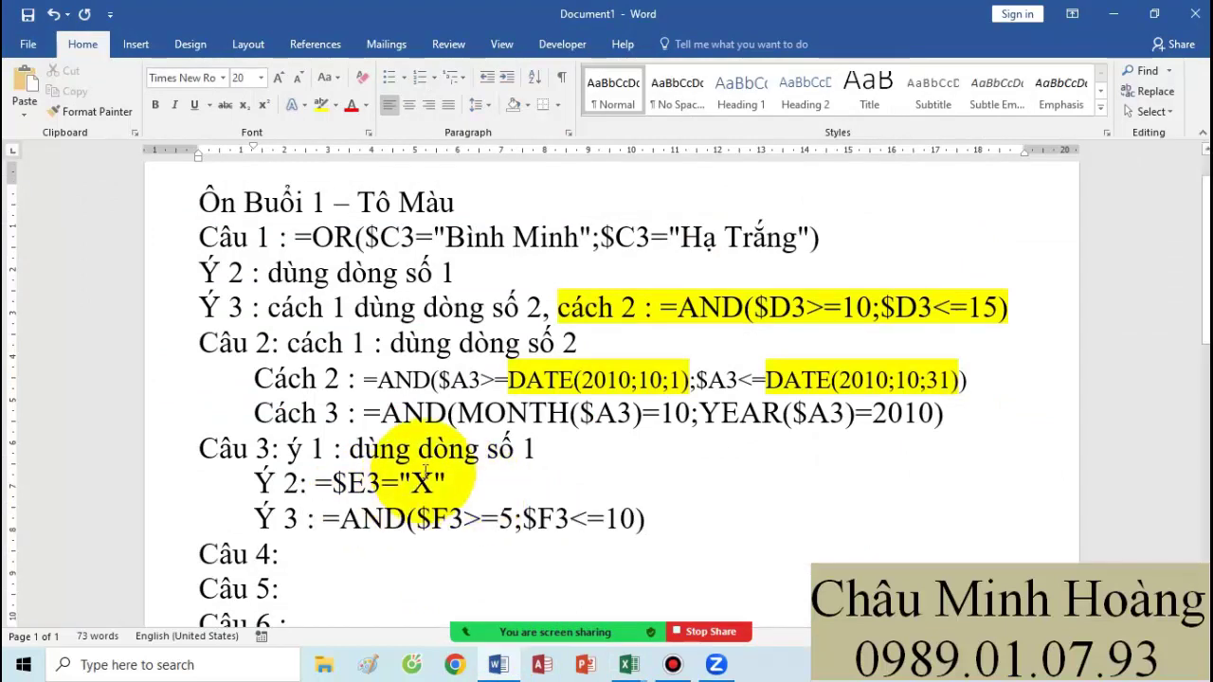
scroll(303, 498, "down", 1)
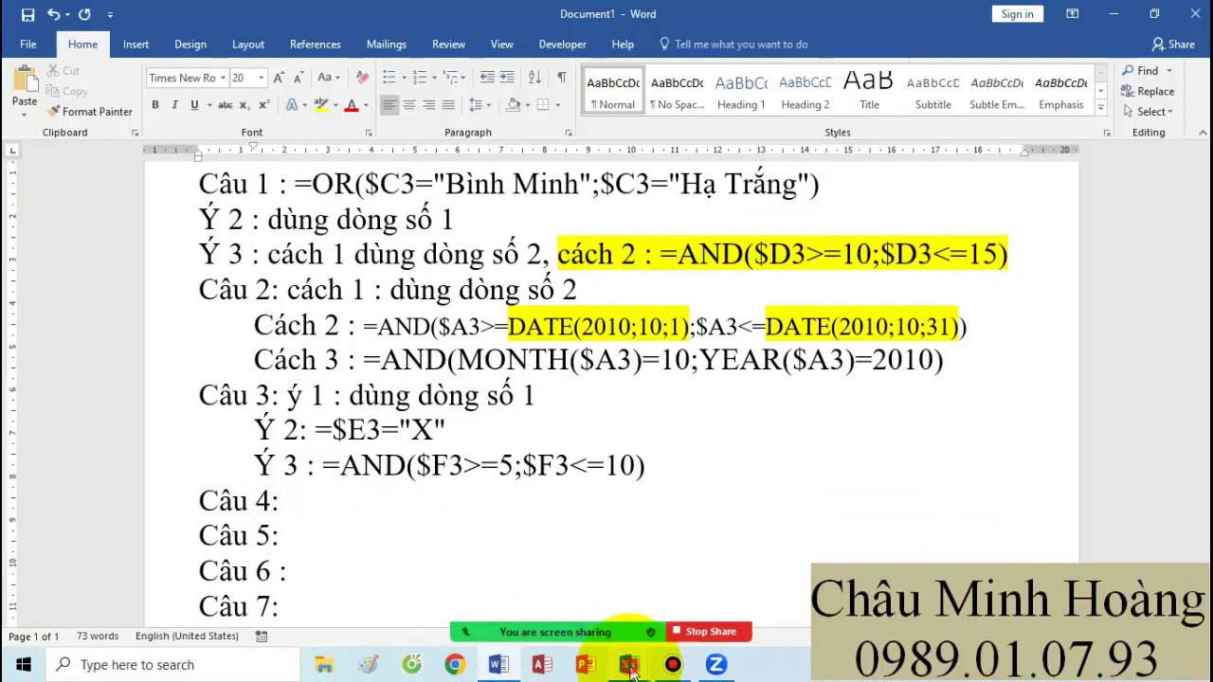
Step: Switch to Câu 4.xlsx in Excel and examine the requirement in row 11 and the formula in G12
mouse_move(630, 668)
left_click(156, 597)
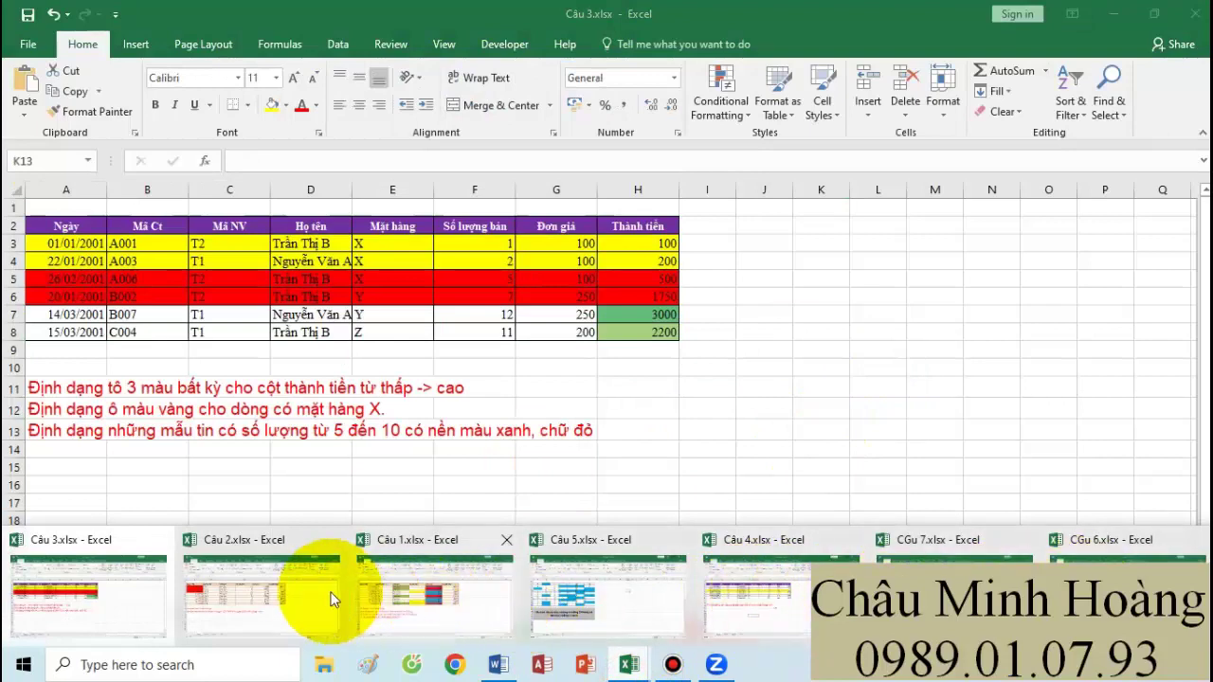
left_click(764, 593)
left_click(445, 432)
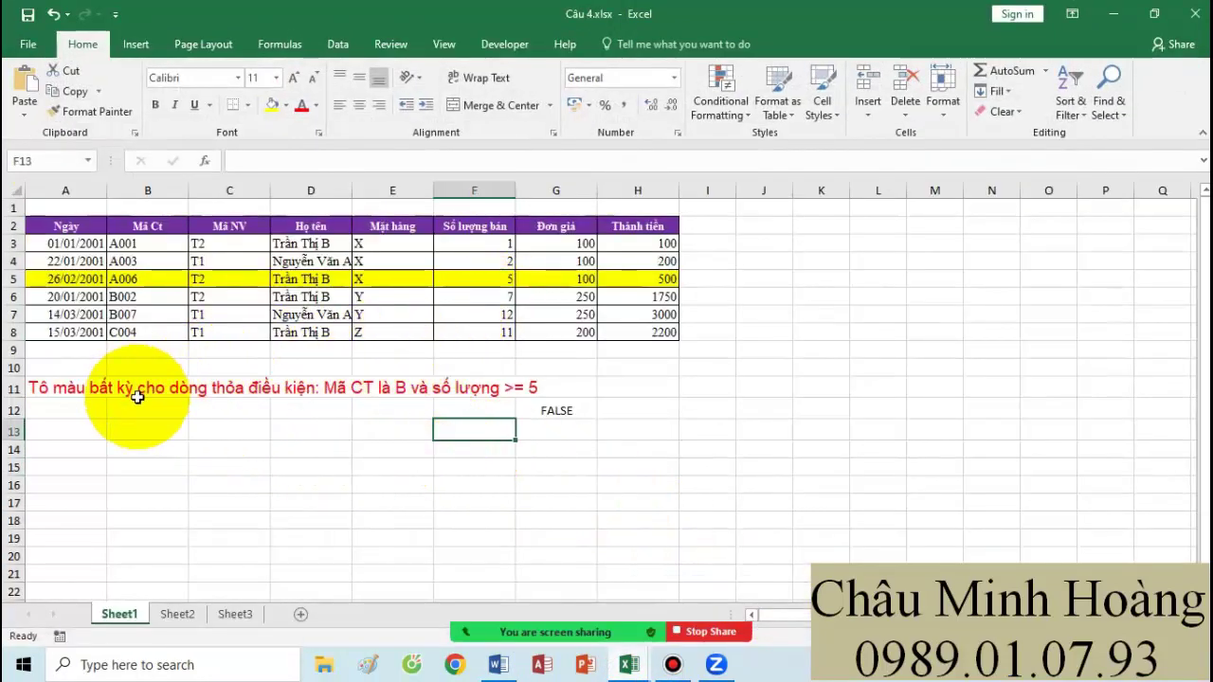
left_click(523, 410)
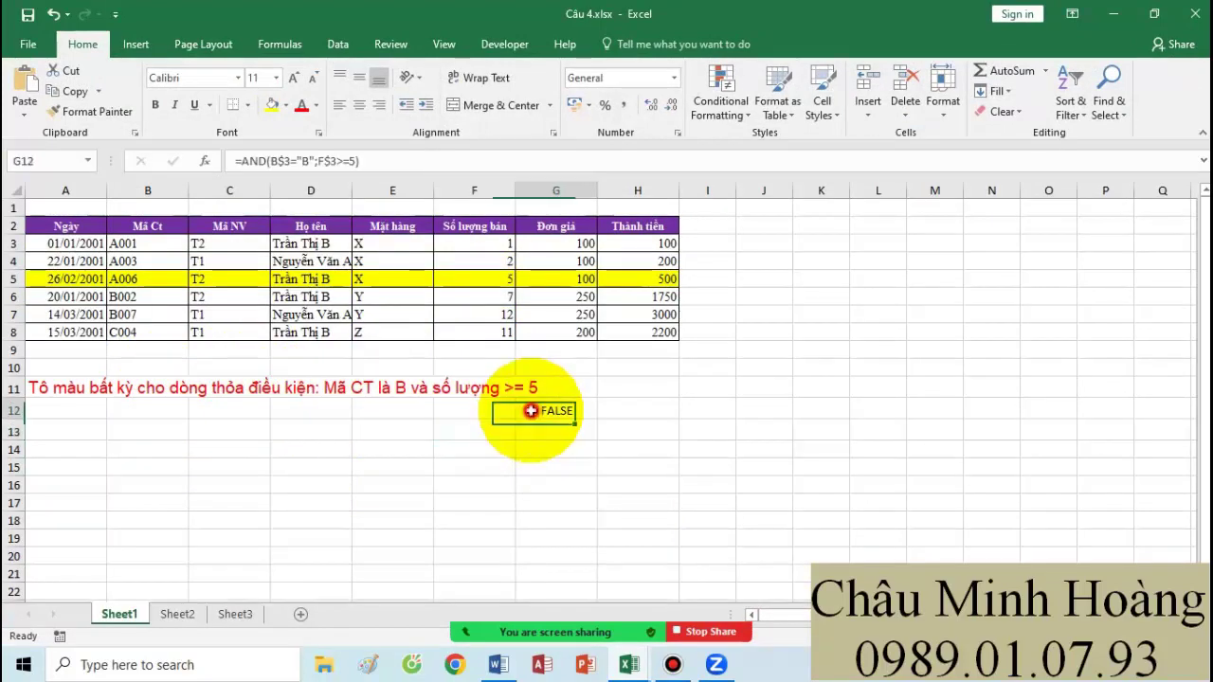
double_click(532, 410)
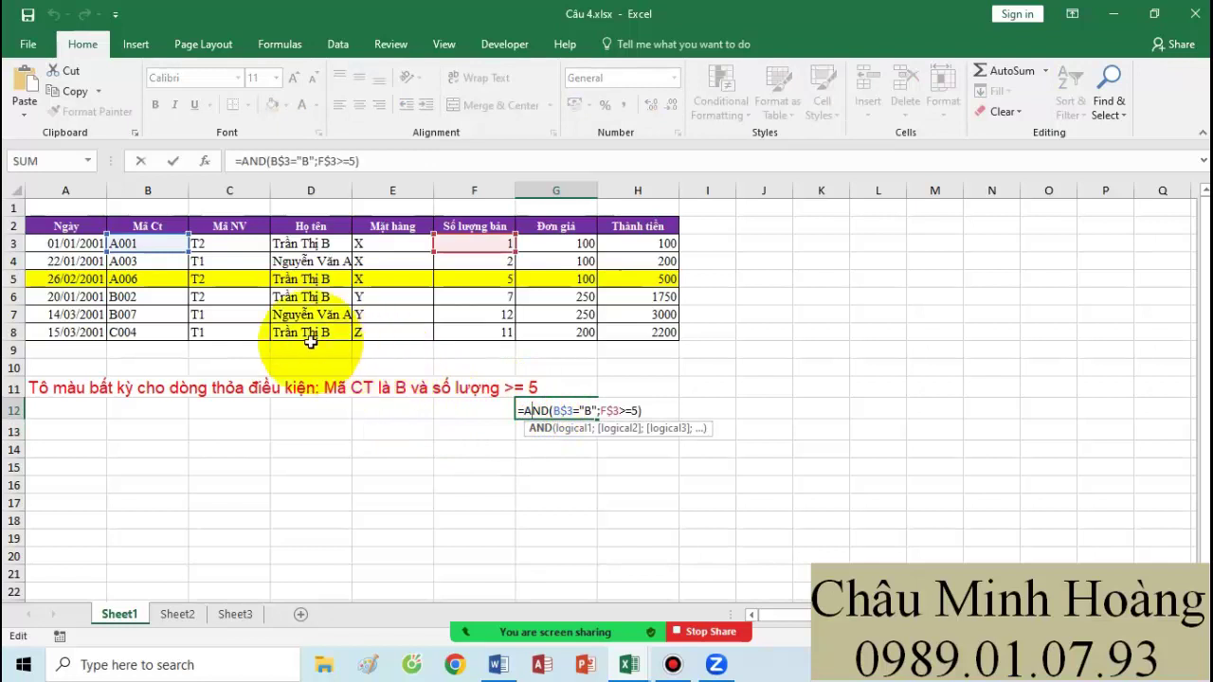
key("ctrl+Return")
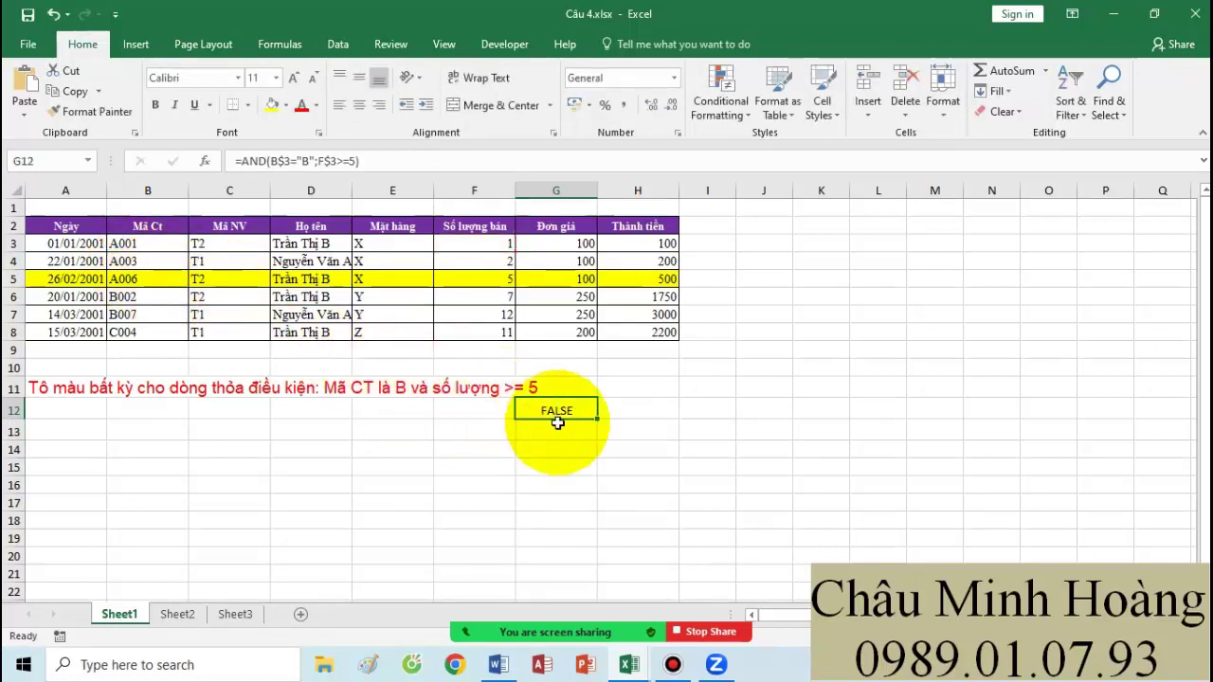
Step: Set G12's font size to 26 and change its formula's references to $B3 and $F3
left_click(275, 77)
left_click(257, 285)
double_click(555, 424)
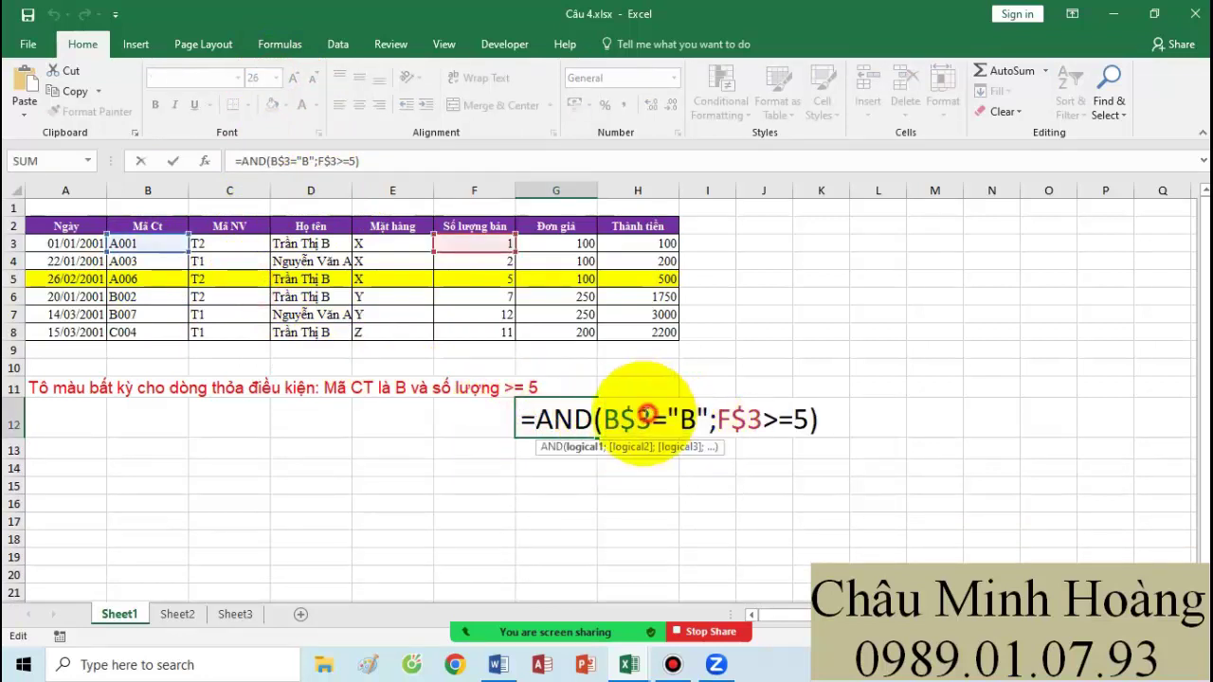
left_click_drag(654, 420, 620, 420)
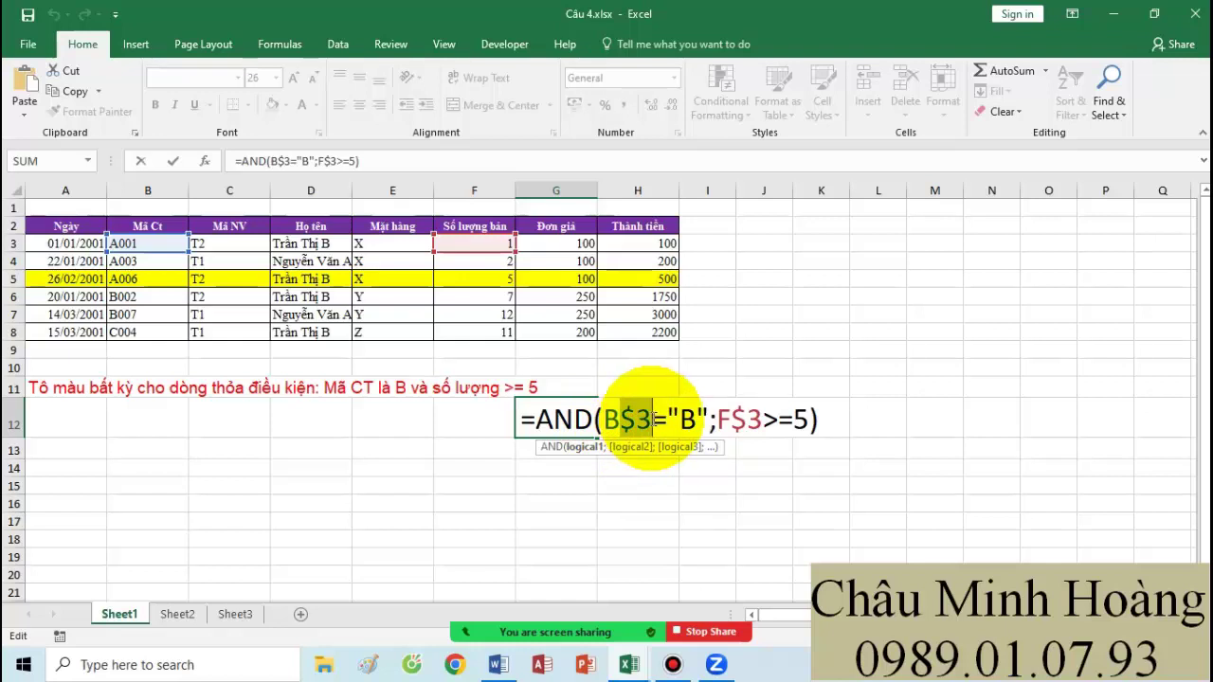
left_click_drag(605, 419, 663, 420)
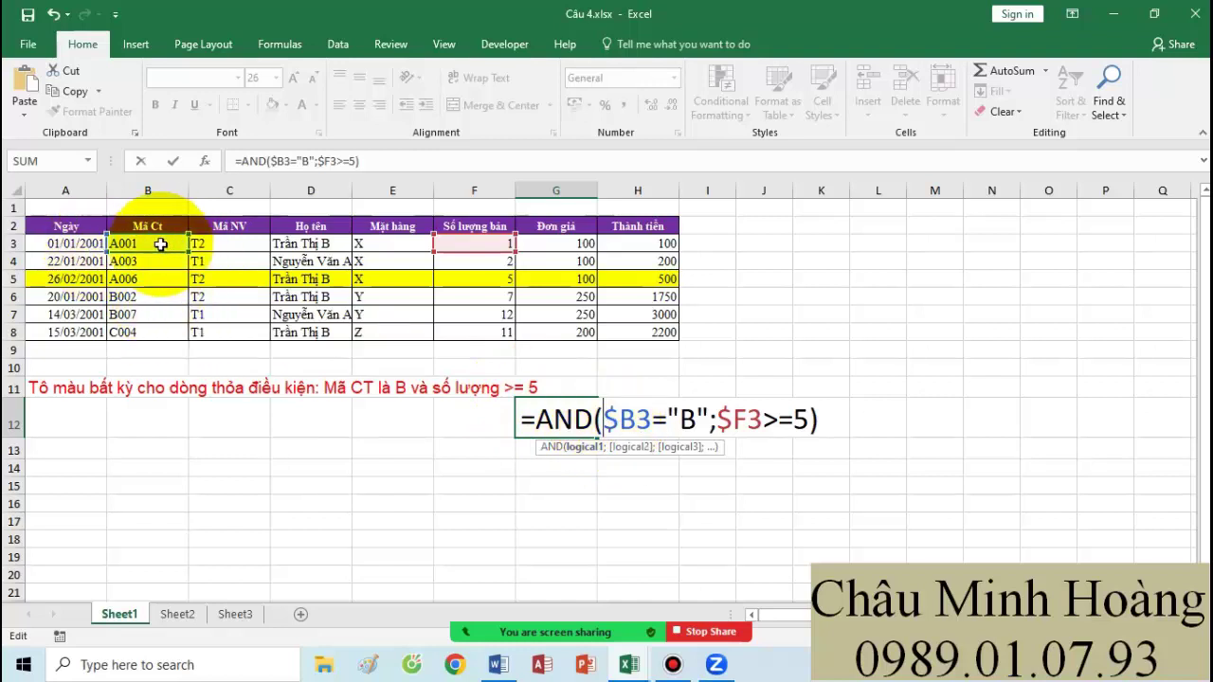
Step: Change the G12 formula to =AND(LEFT($B3;1)="B";$F3>=5), copy the whole formula and finish editing the cell
left_click(617, 424)
type("le")
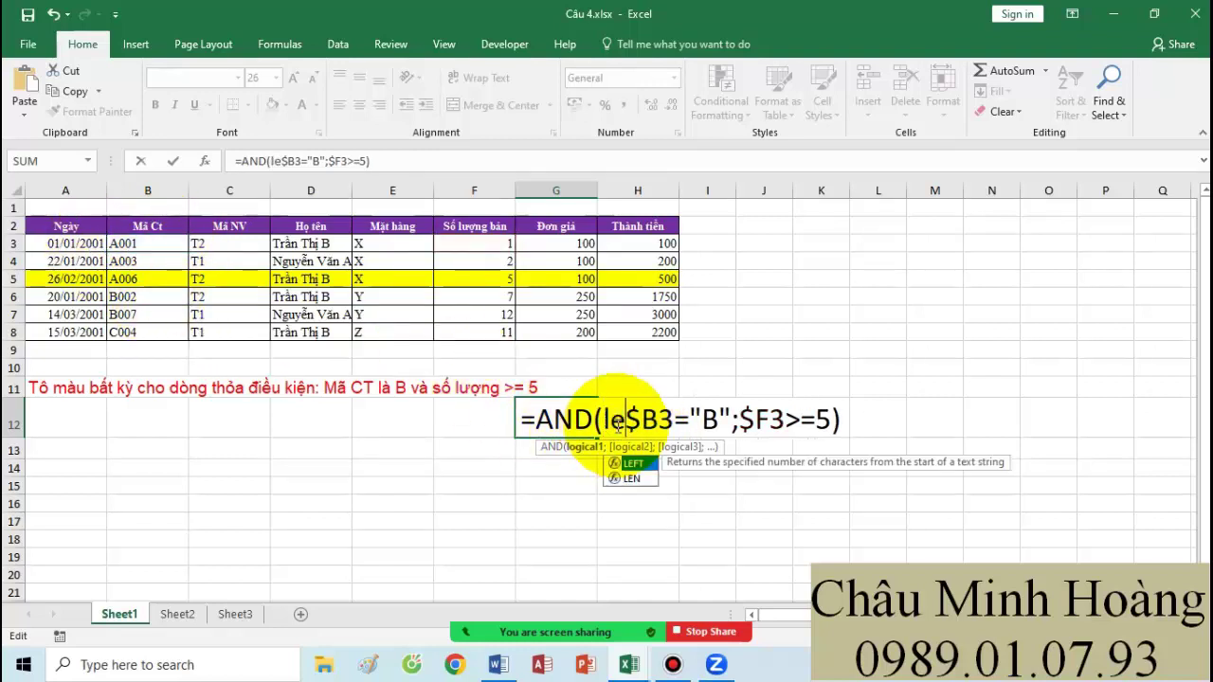
key("Tab")
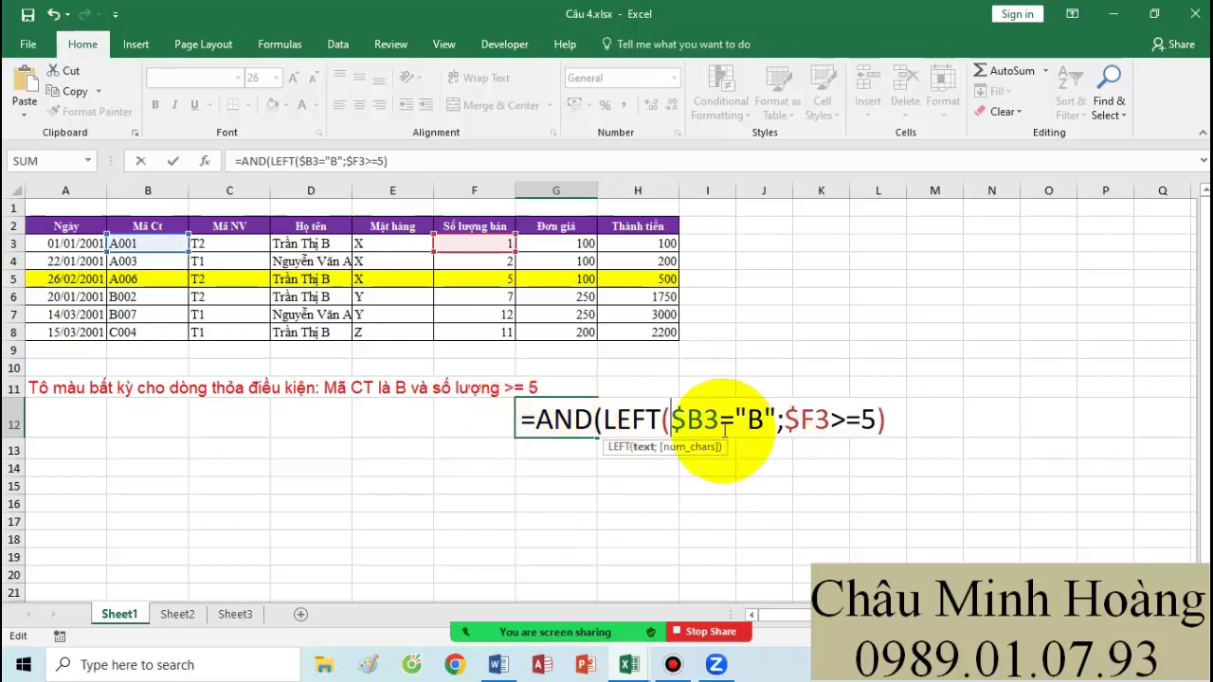
type(";1)")
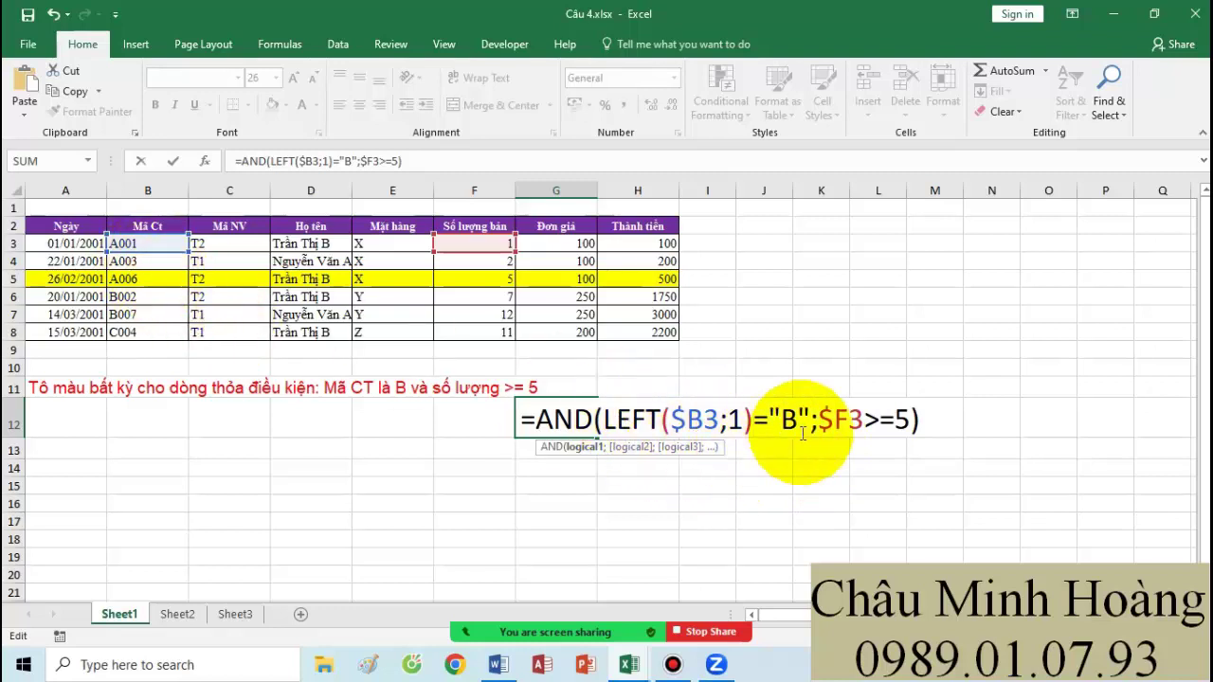
left_click_drag(521, 420, 980, 421)
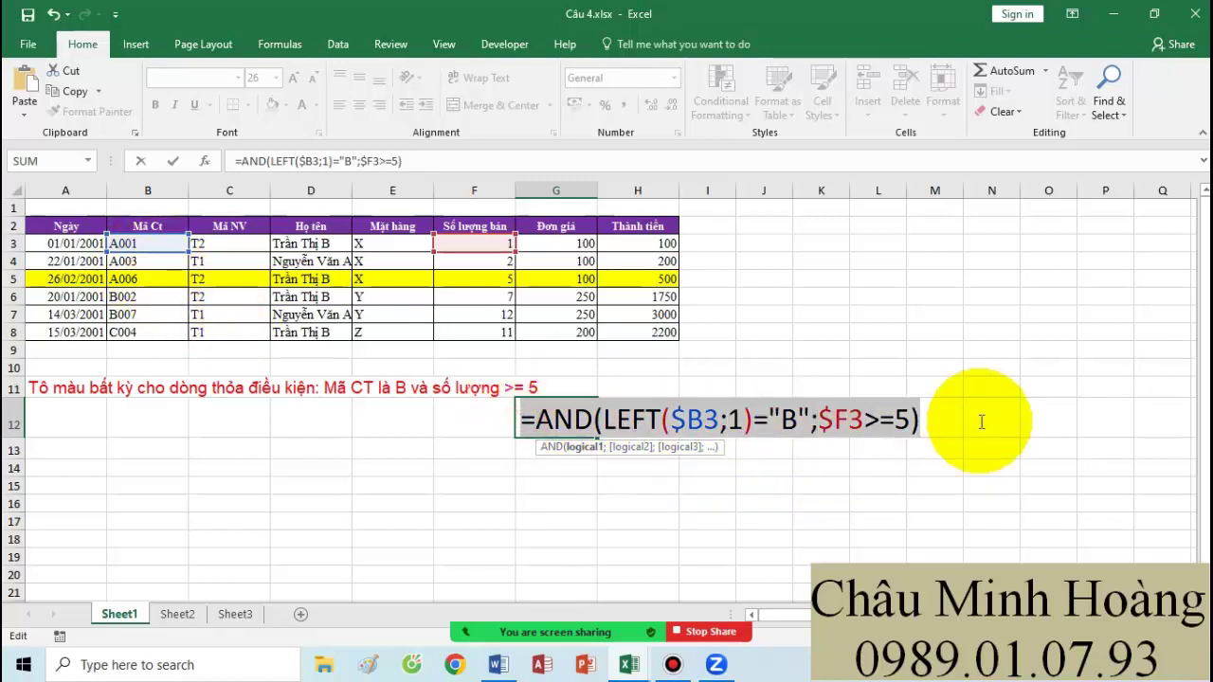
key("Escape")
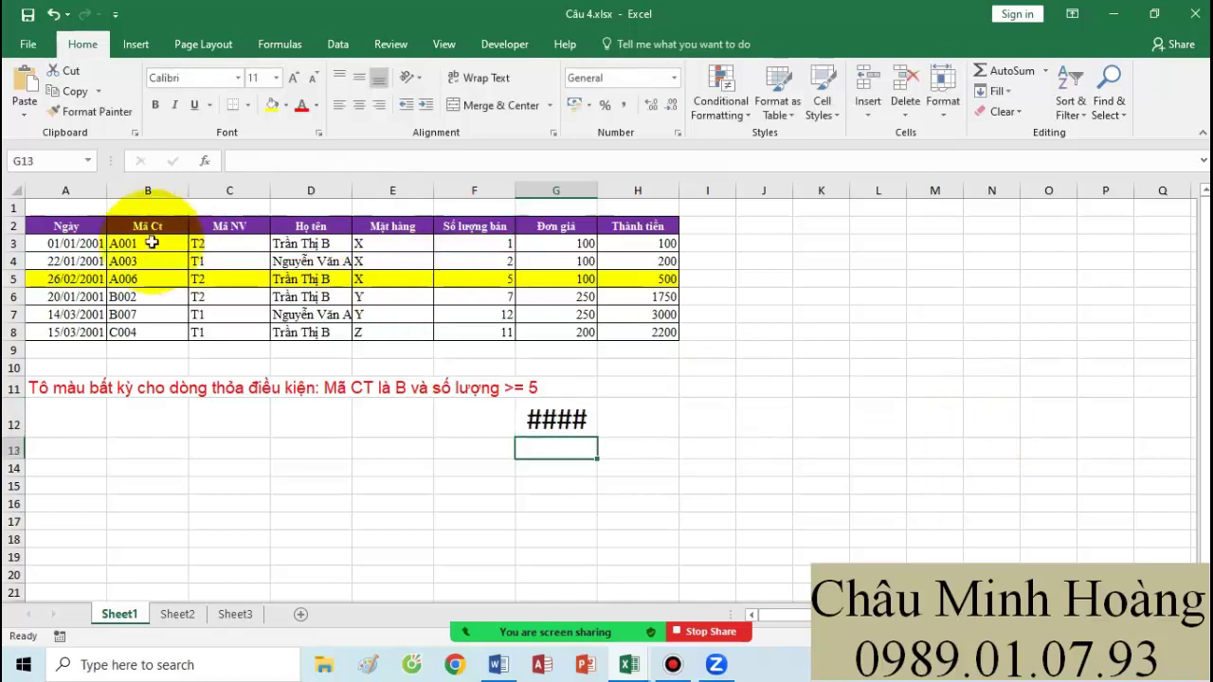
Step: Delete the existing green formula rule from A3:H8 and apply the removal
left_click_drag(90, 244, 666, 332)
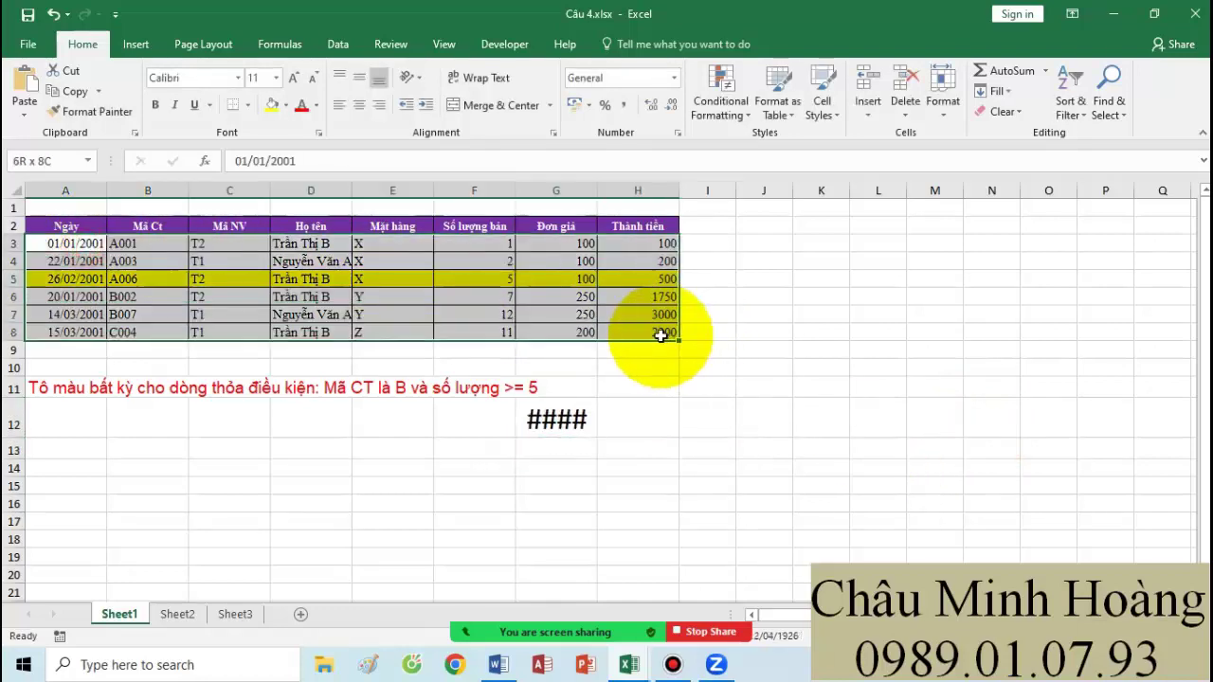
left_click(710, 119)
left_click(730, 375)
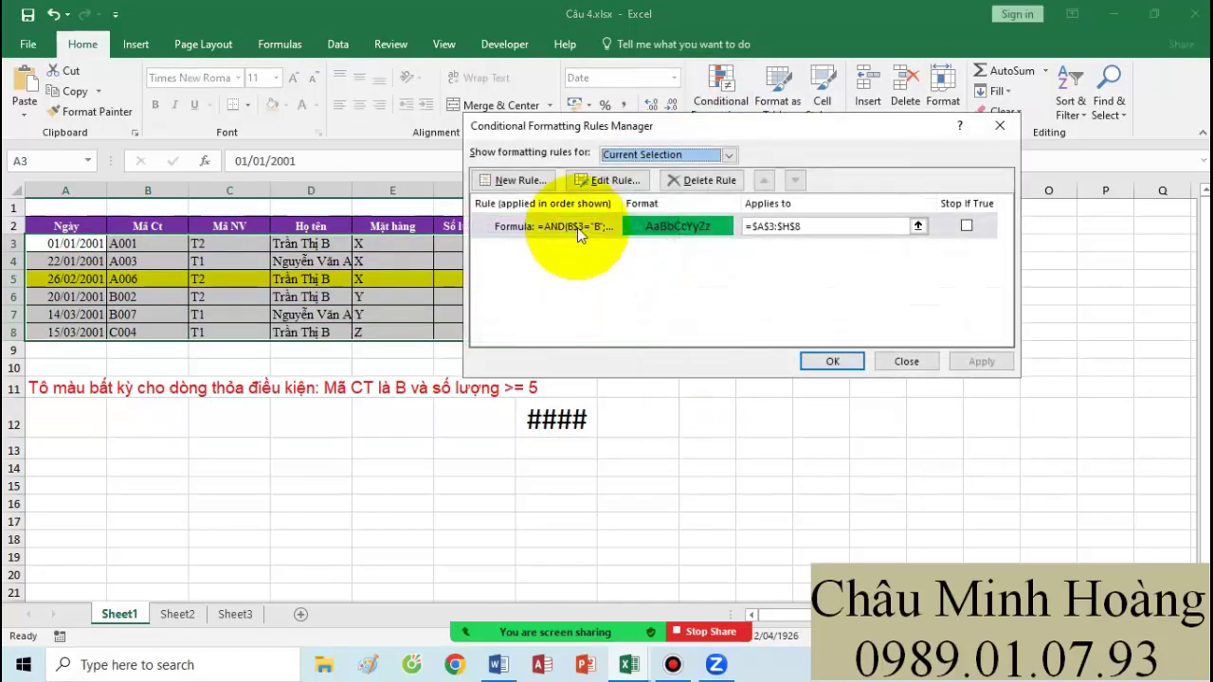
left_click(583, 232)
left_click(682, 182)
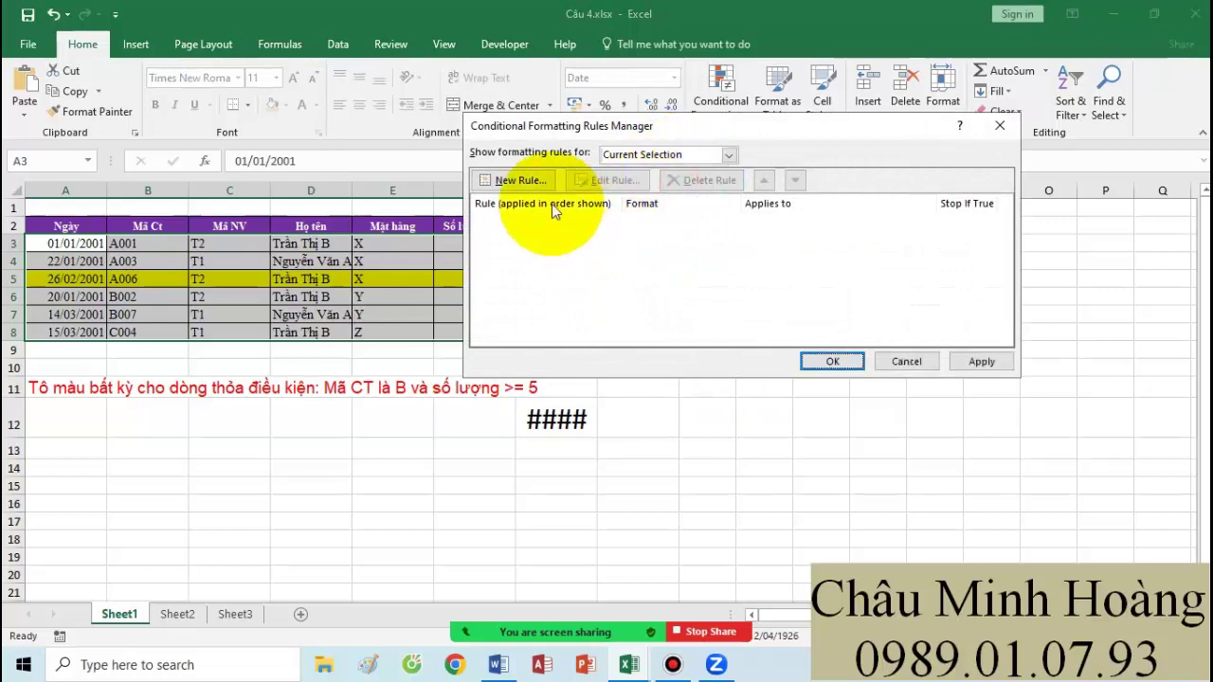
left_click(976, 364)
Step: Add a formula-based formatting rule =AND(LEFT($B3;1)="B";$F3>=5) with yellow fill to A3:H8 and apply it
left_click(542, 182)
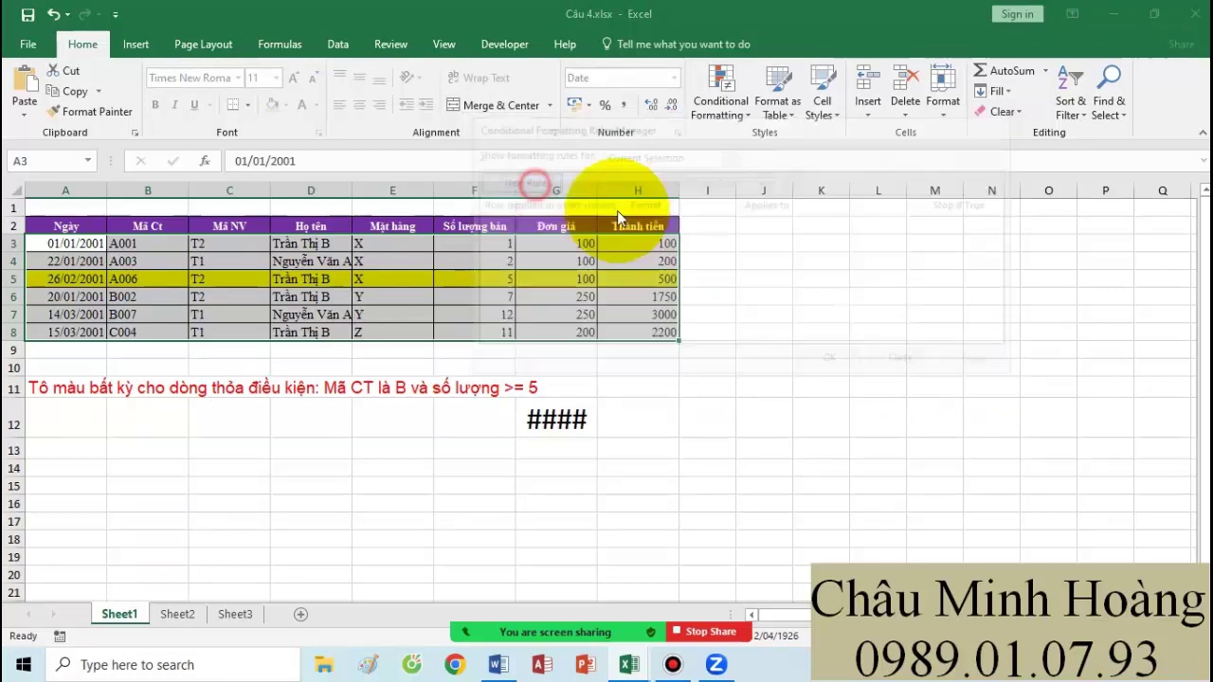
left_click(634, 204)
left_click(616, 280)
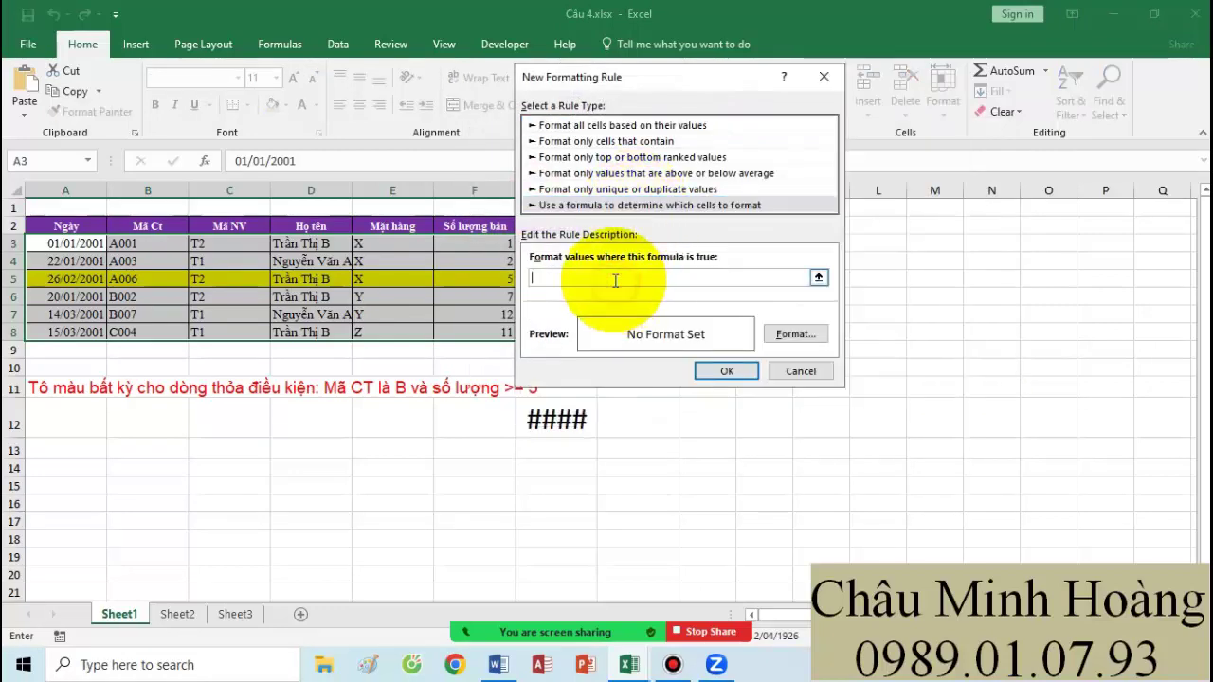
type("=AND(LEFT($B3,1)=\"B\",$F3>=5)")
left_click(792, 333)
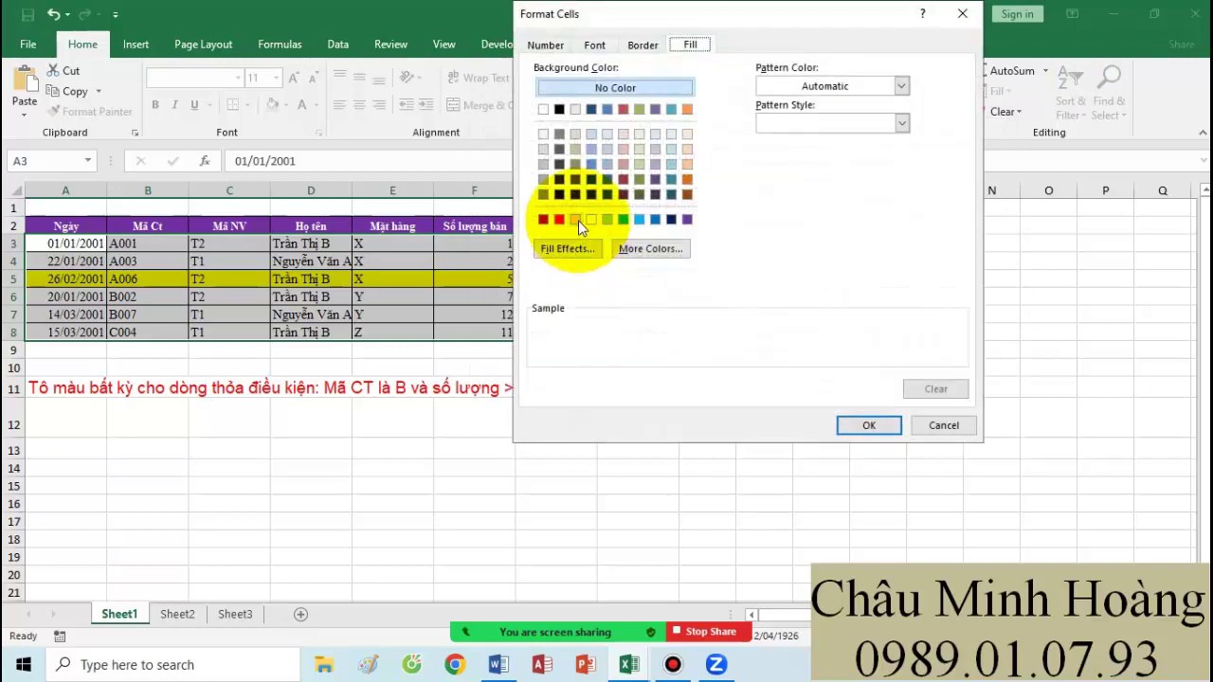
left_click(593, 220)
left_click(858, 424)
left_click(753, 371)
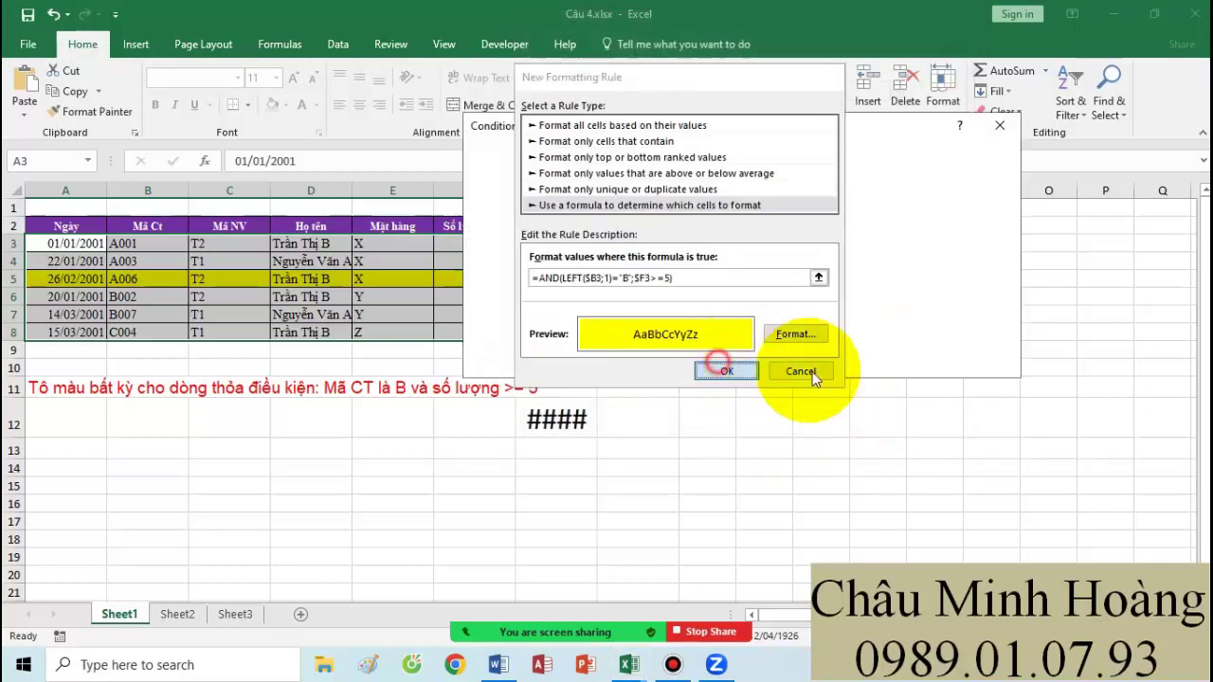
left_click(982, 361)
left_click(817, 365)
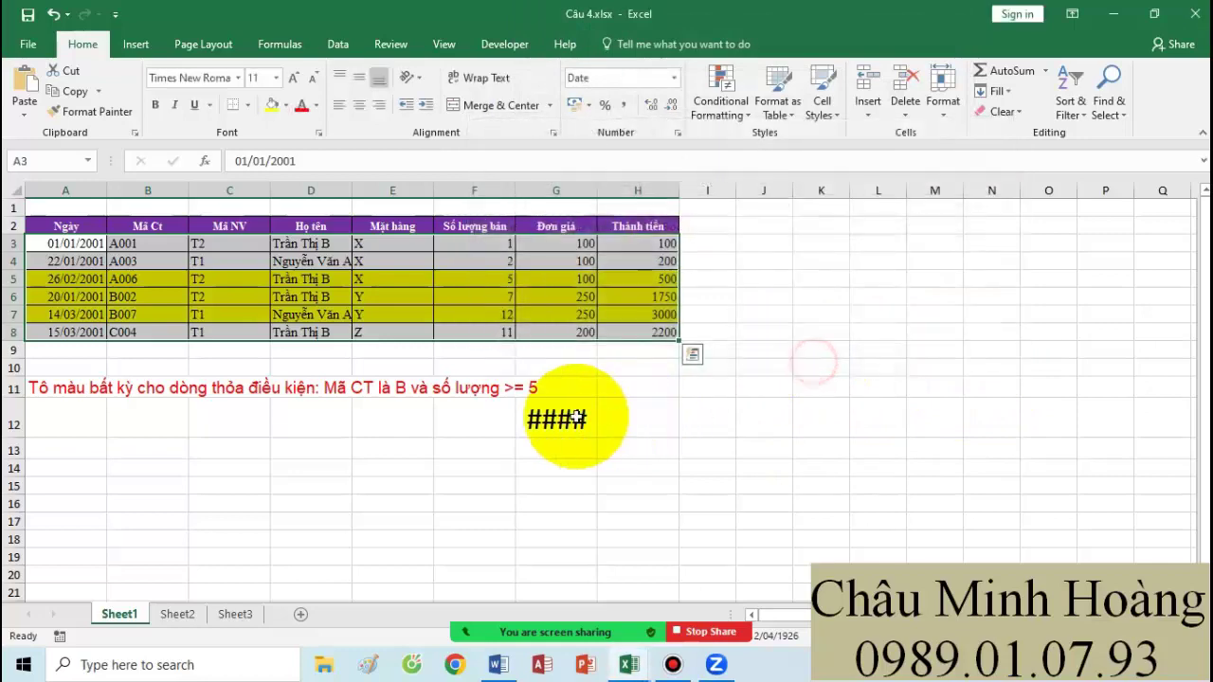
Step: Review the parts of the G12 formula and insert =AND(LEFT($B3;1)="B";$F3>=5) after "Câu 4:" in the Word document
double_click(573, 417)
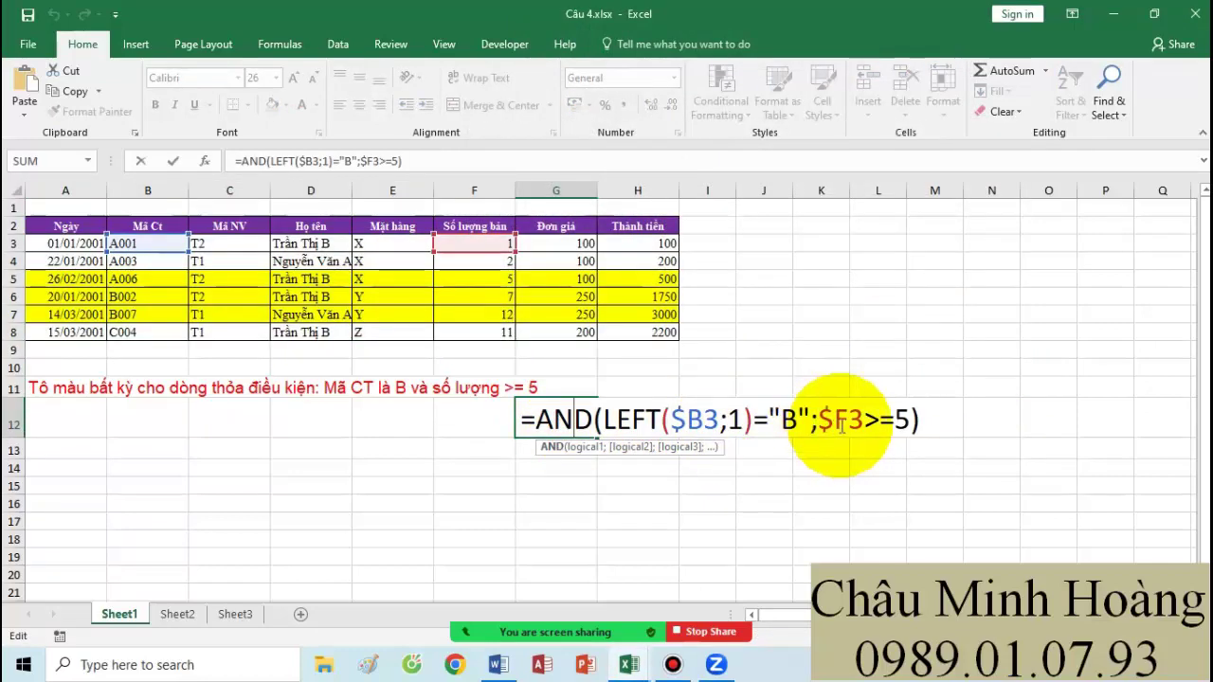
left_click_drag(817, 420, 864, 420)
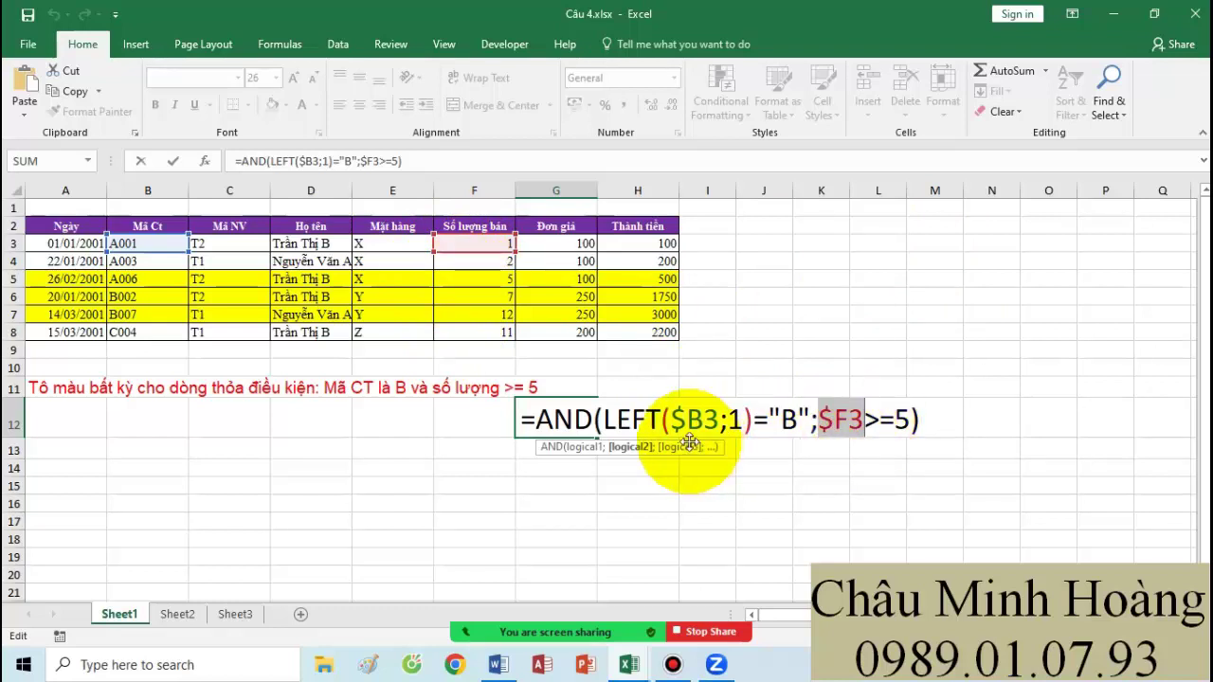
left_click_drag(672, 422, 745, 422)
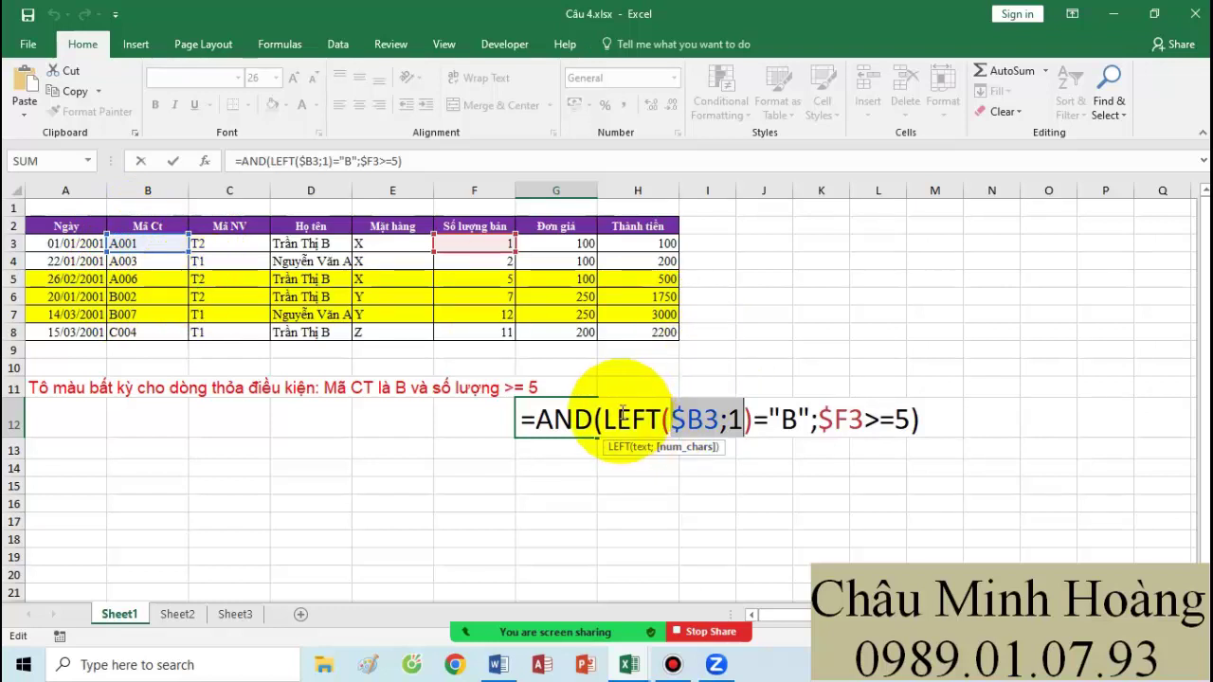
left_click_drag(603, 420, 792, 419)
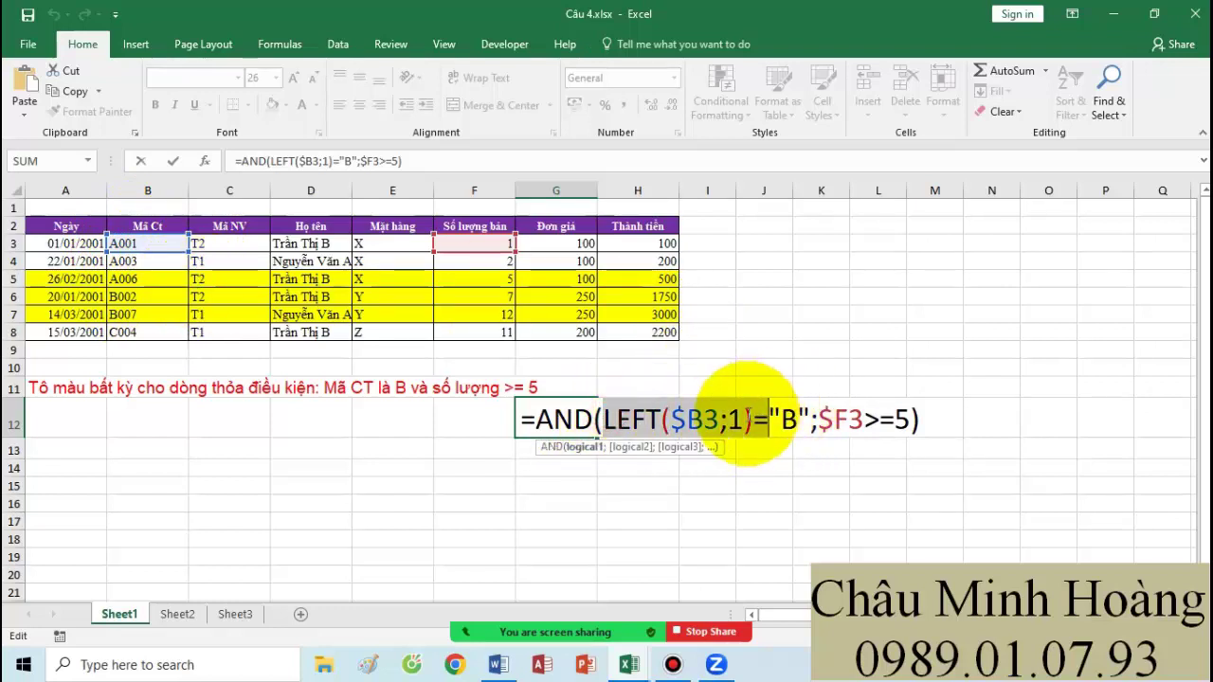
left_click(499, 664)
left_click(498, 664)
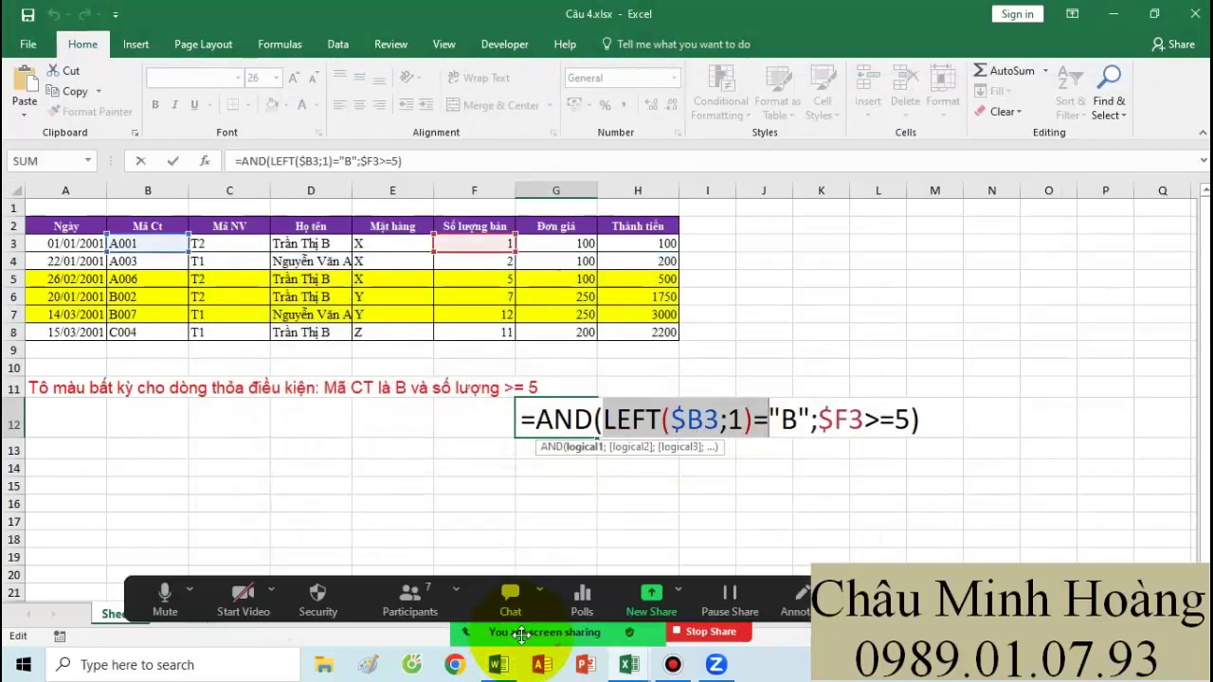
left_click(499, 665)
left_click(295, 505)
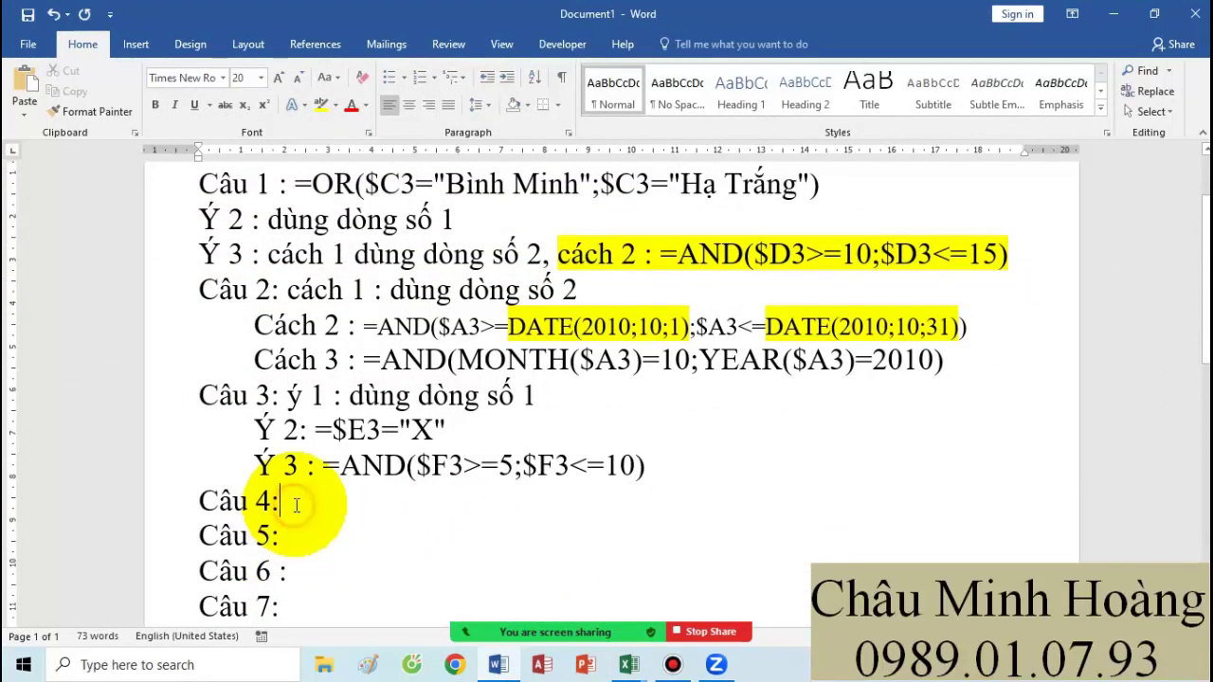
type("=AND(LEFT($B3;1)=\"B\";$F3>=5)")
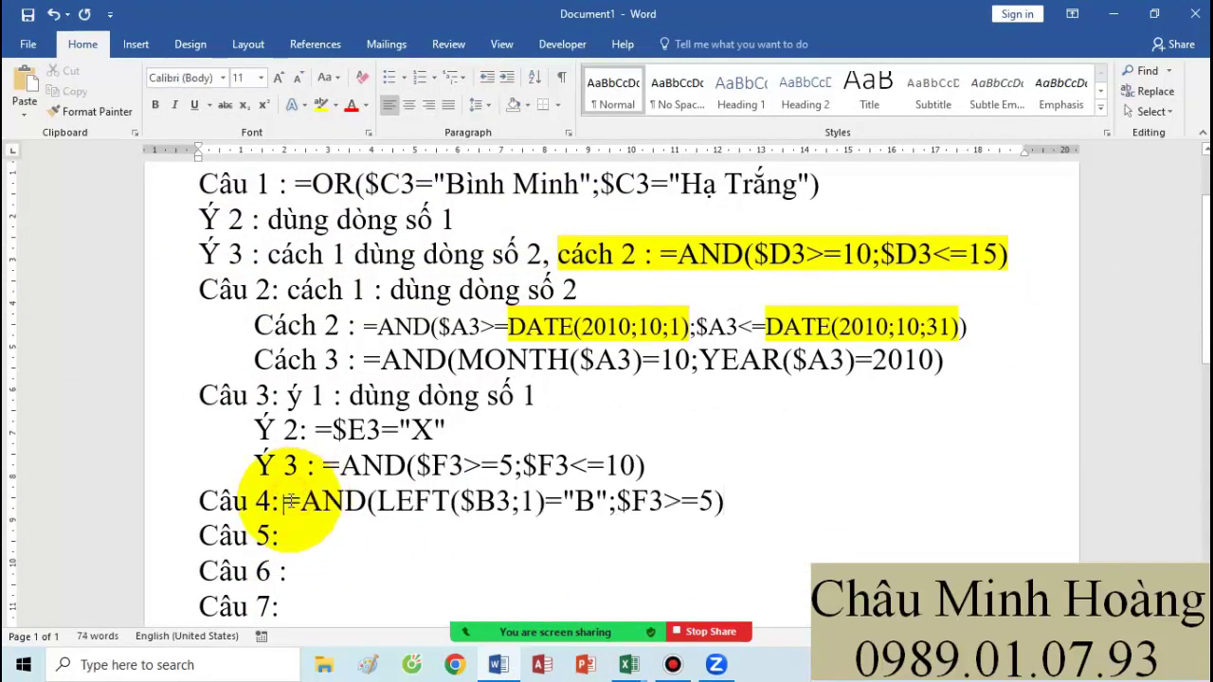
left_click(199, 184)
left_click(769, 507, "shift")
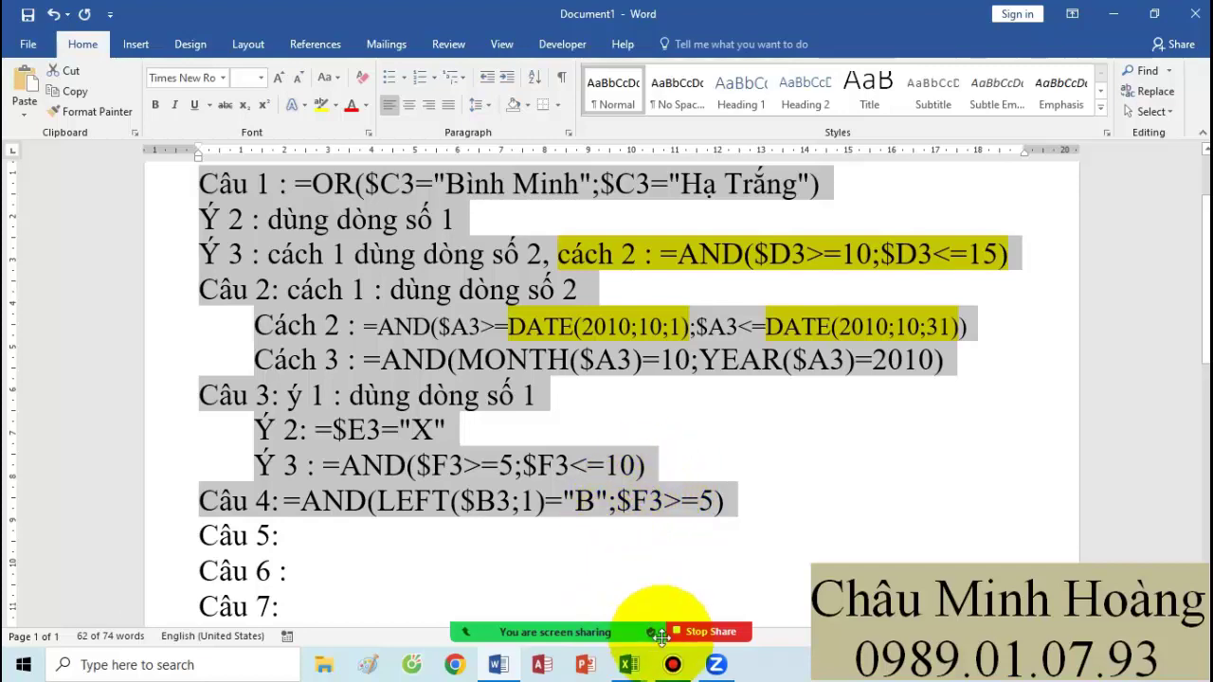
left_click(671, 664)
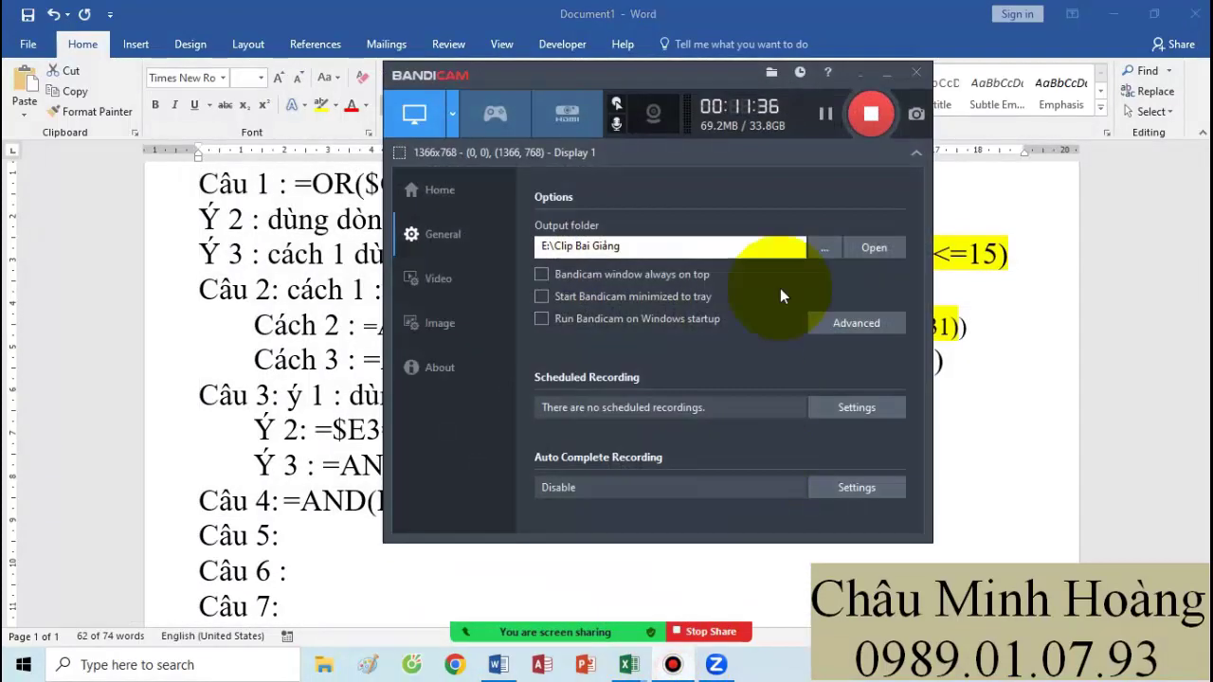
left_click(824, 115)
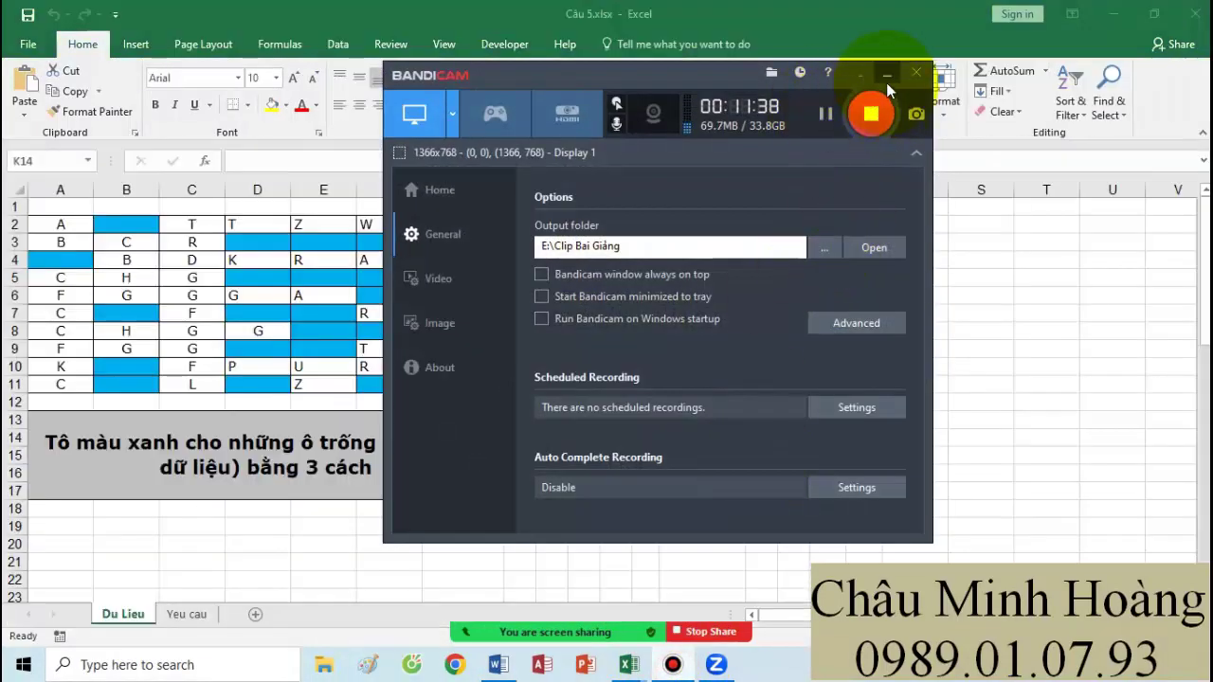
left_click(886, 74)
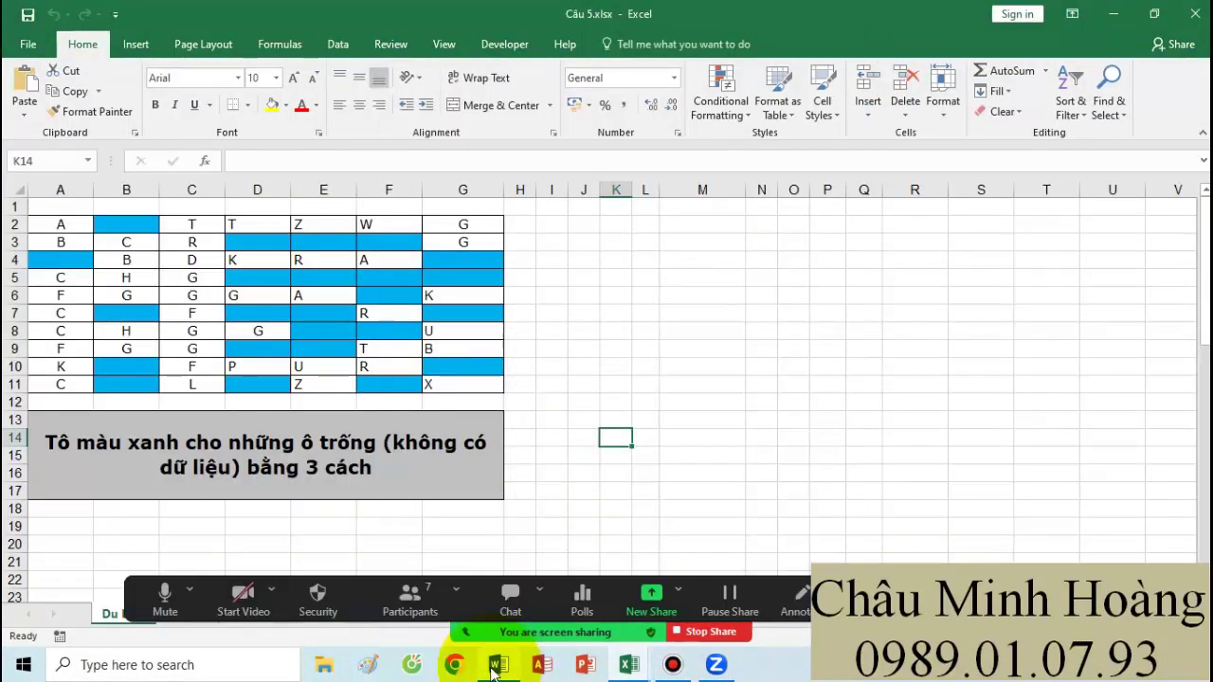
Step: Switch to the Word document and place the insertion point after "Câu 5:"
left_click(499, 664)
scroll(361, 355, "up", 3)
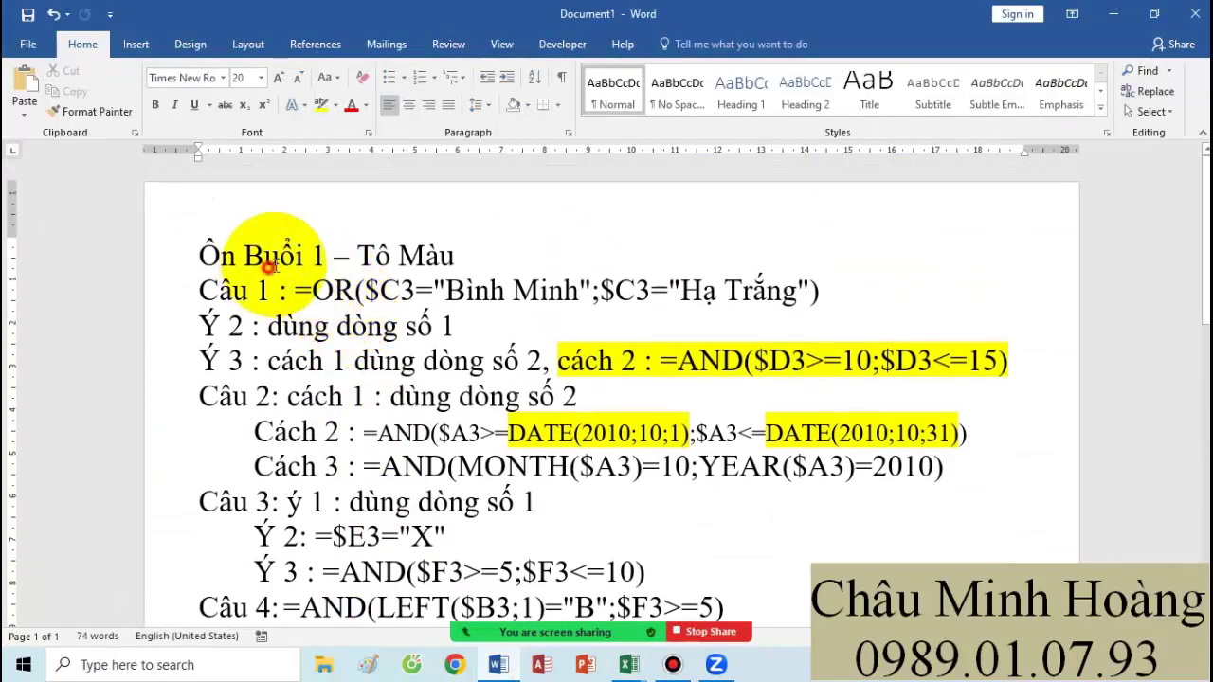
left_click_drag(257, 254, 457, 254)
scroll(322, 388, "down", 2)
left_click(276, 481)
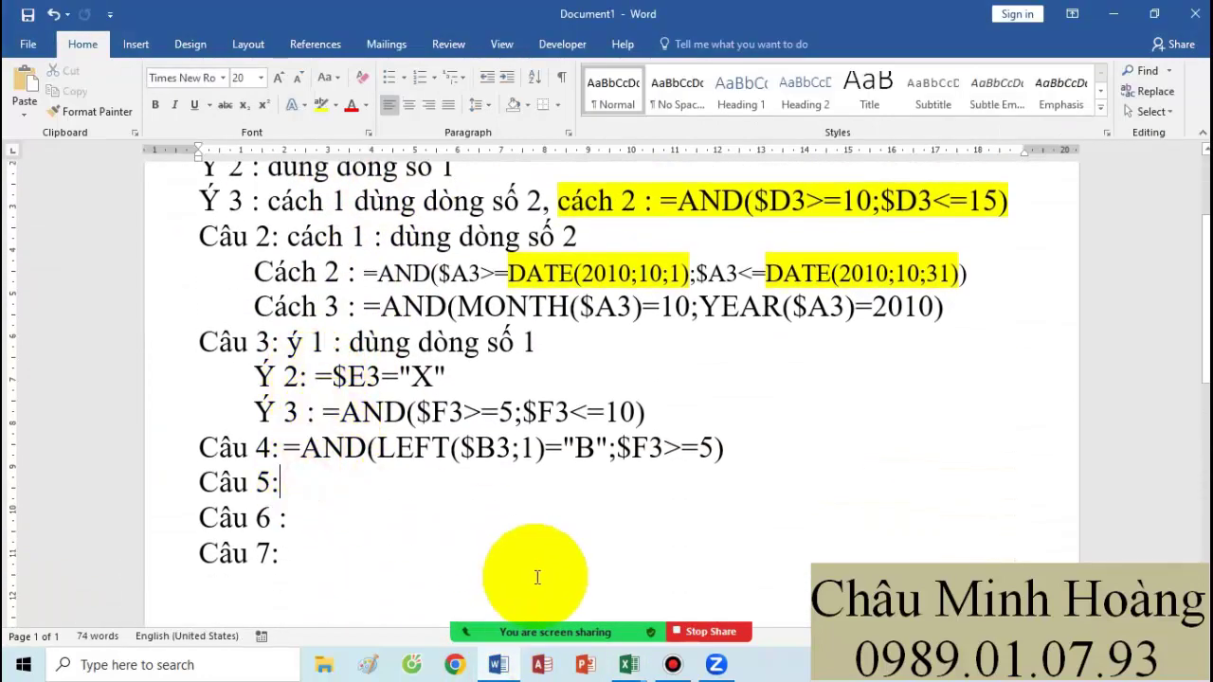
Step: Switch to Câu 5.xlsx in Excel and open the existing blank-cell formatting rule of A2:G11 for editing
mouse_move(627, 667)
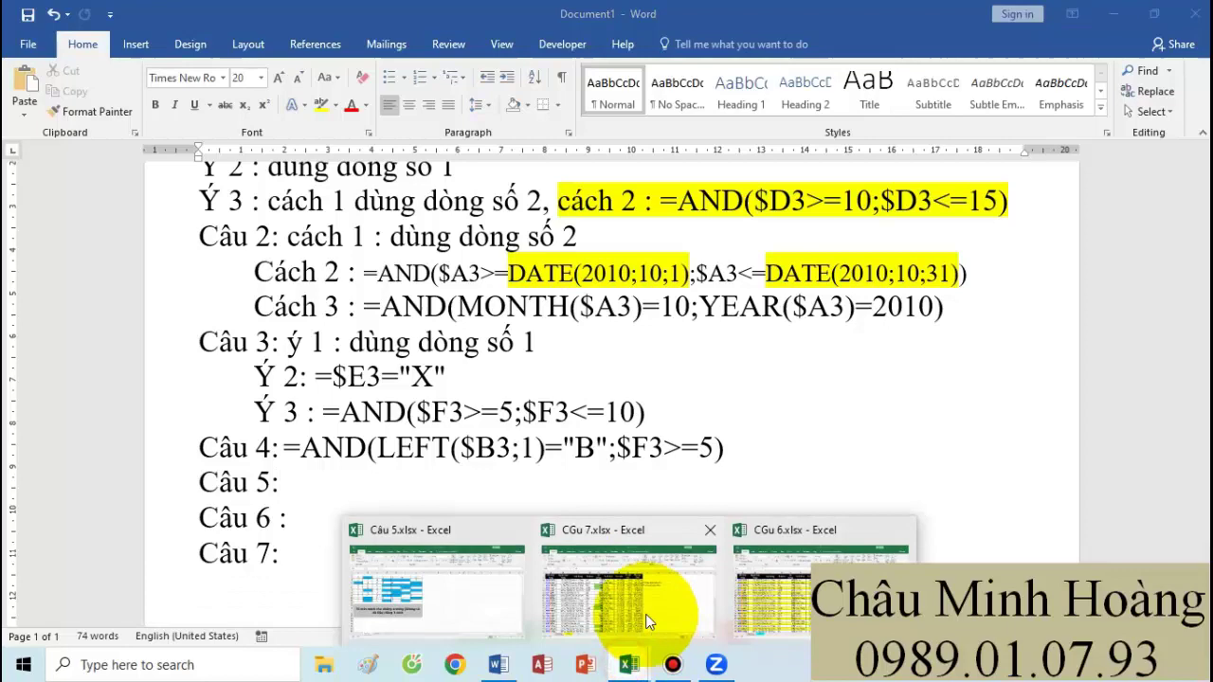
left_click(473, 600)
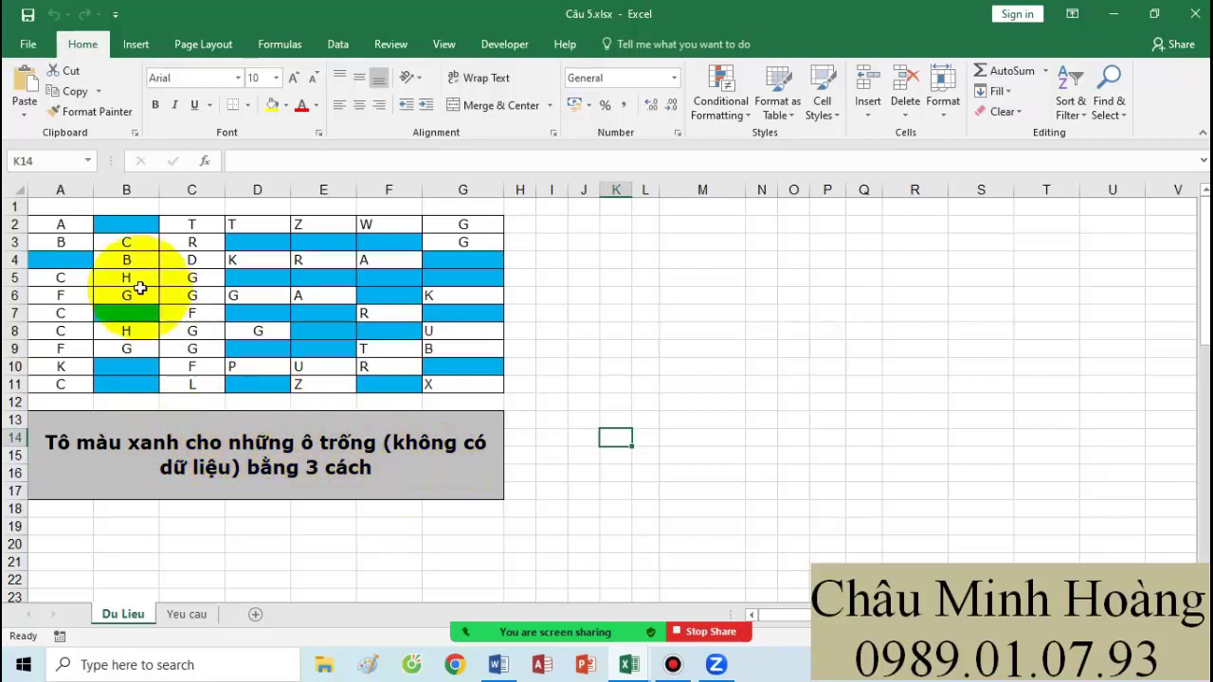
left_click_drag(57, 226, 464, 388)
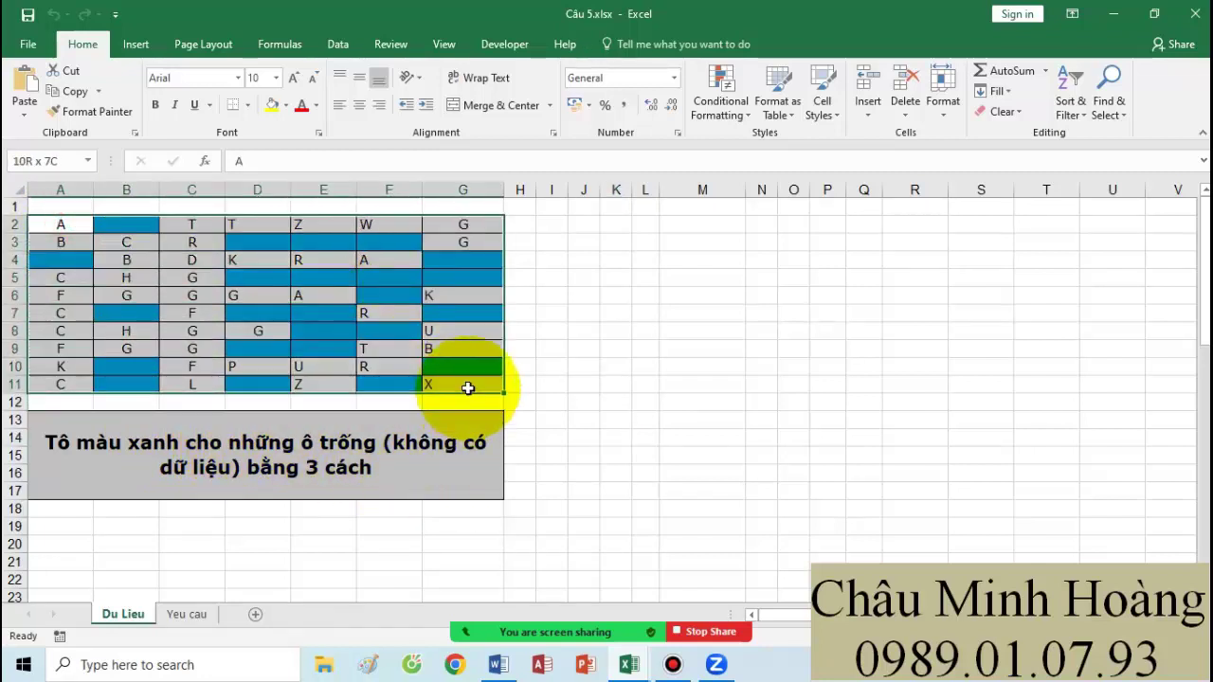
left_click(721, 95)
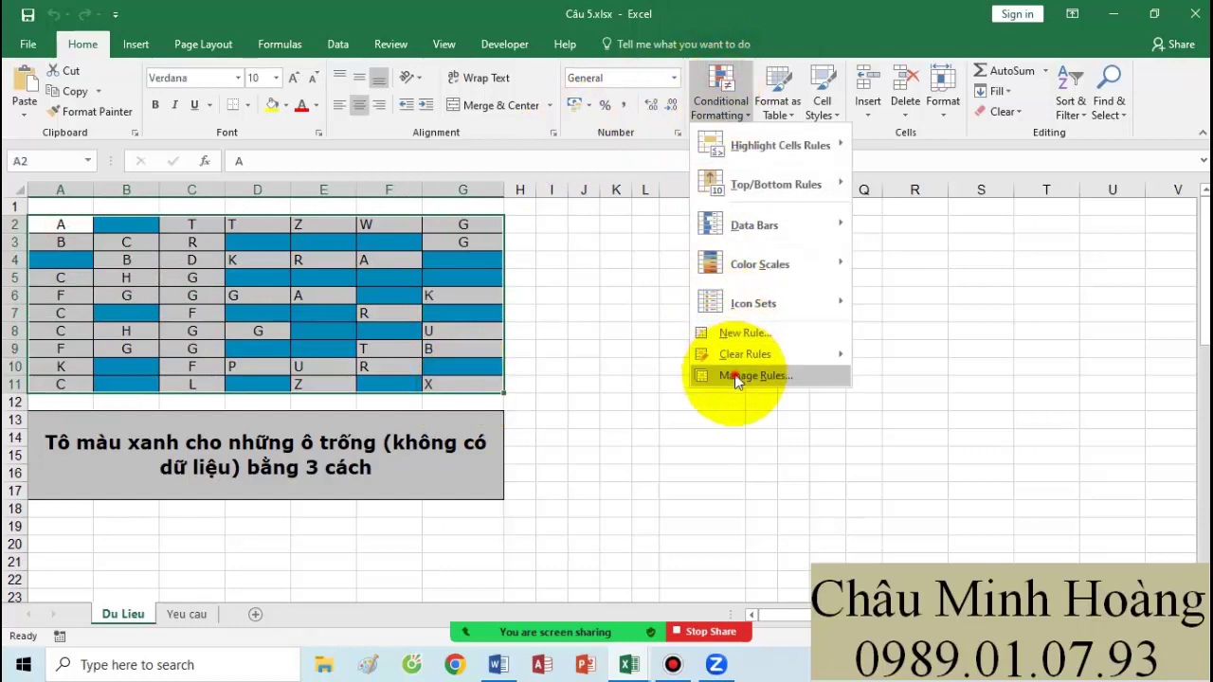
left_click(720, 375)
left_click(599, 237)
double_click(599, 237)
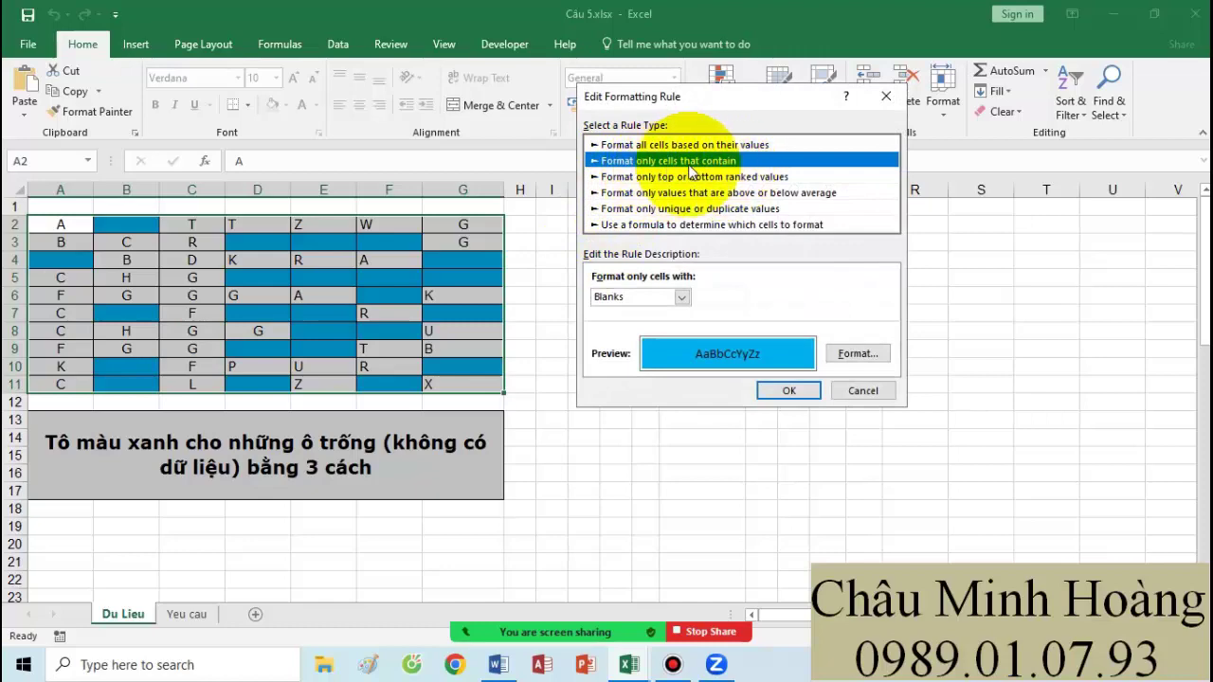
Step: Record "cách 1 : dùng dòng số 2" after "Câu 5:" in the Word document
left_click(499, 665)
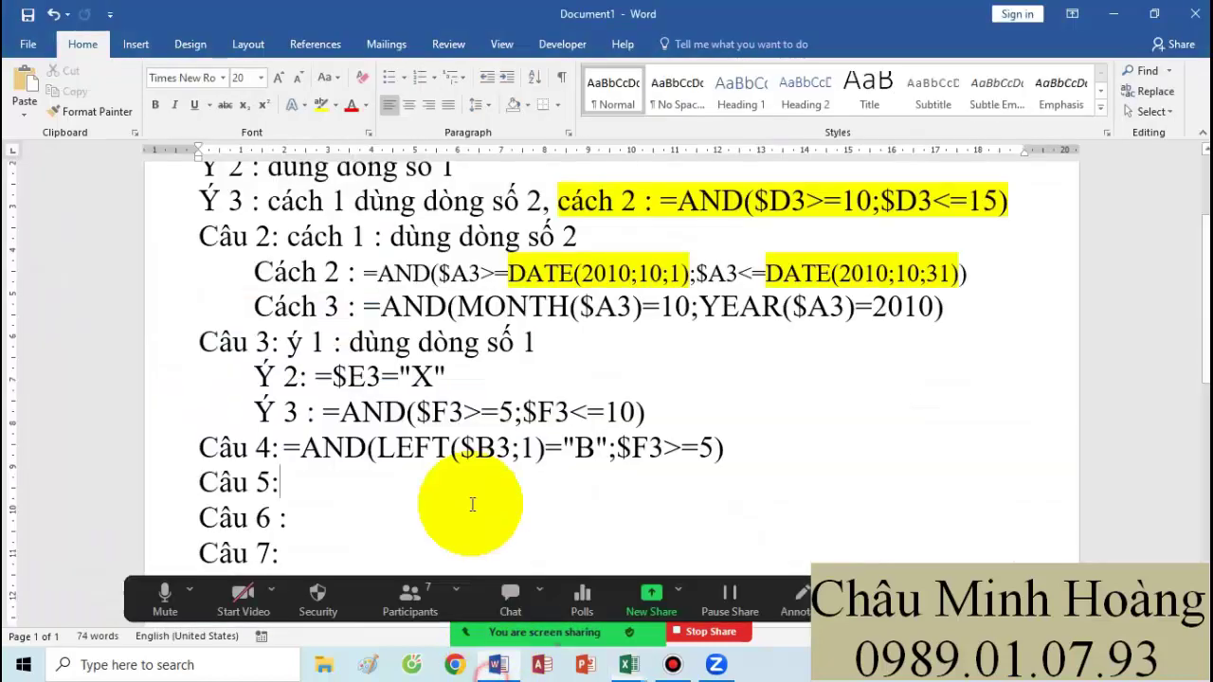
type("cac")
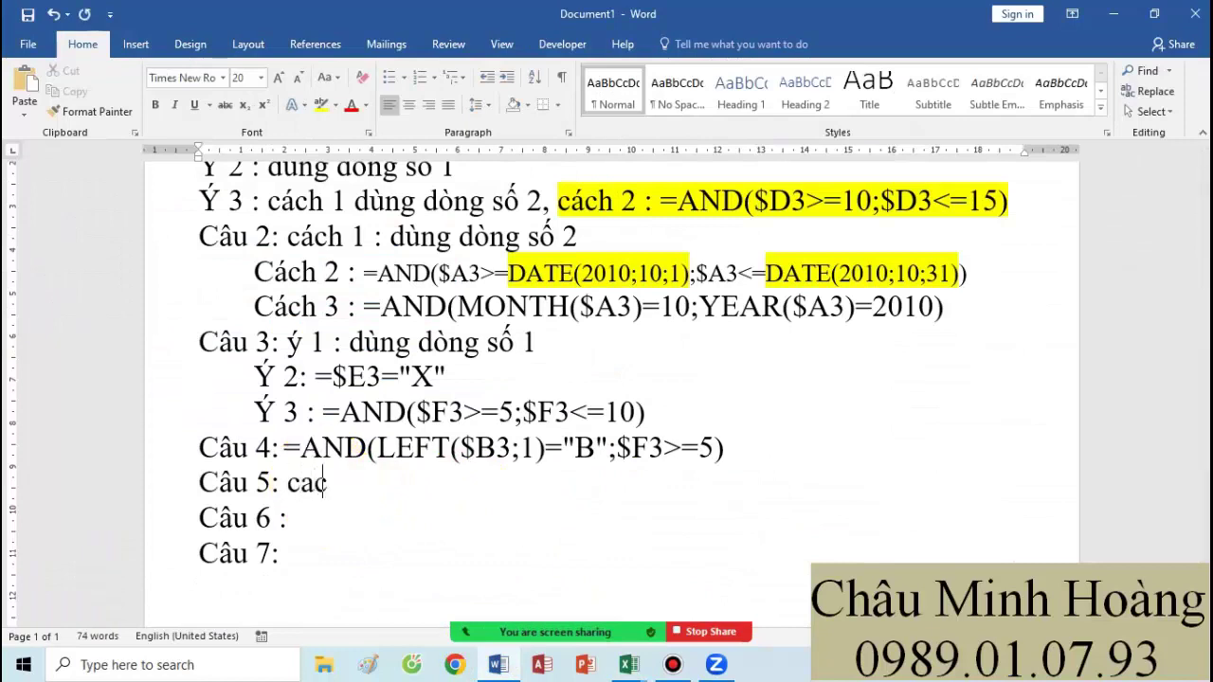
type("hs 1 :")
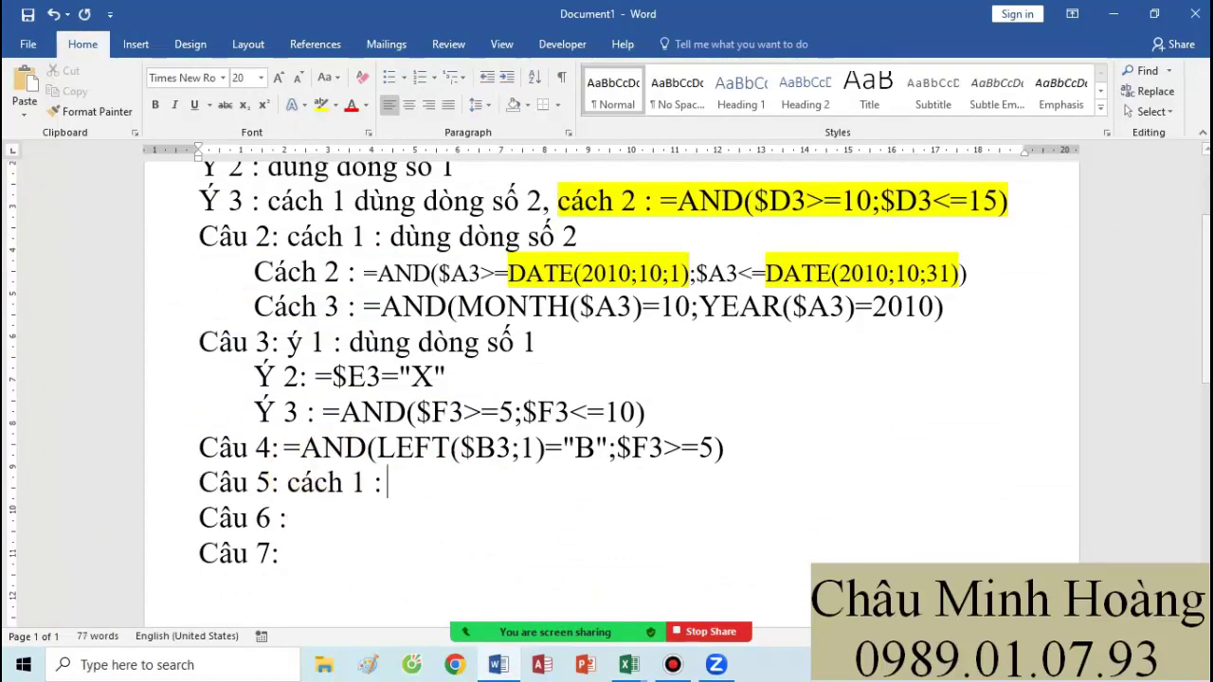
type(" dungf dongf s")
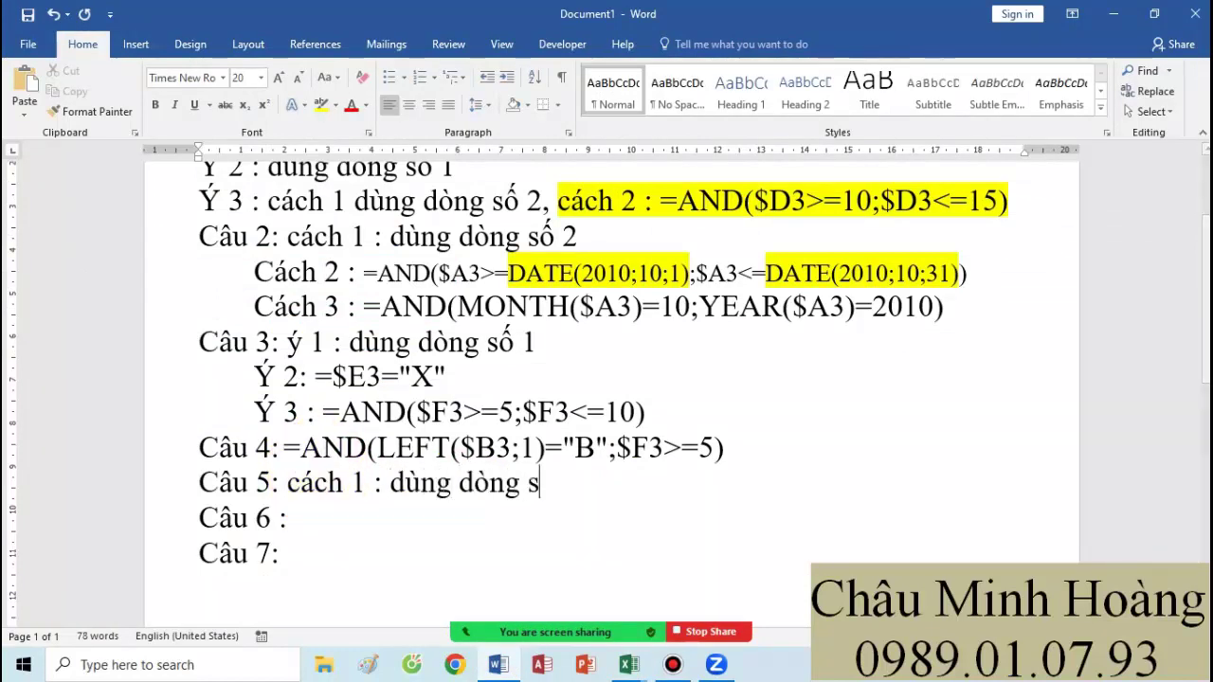
type("oos 2")
Step: Add a new line "Cách 2 :" below the Câu 5 line and indent it
key("Return")
type("ca")
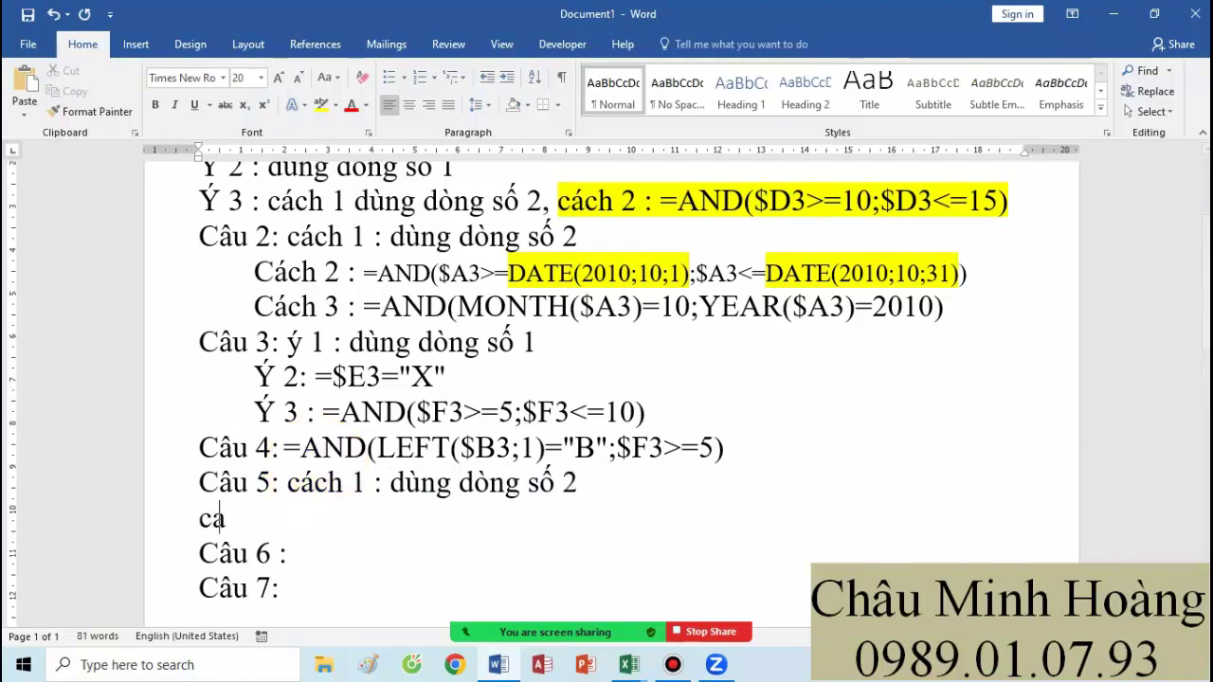
type("chs 2 :")
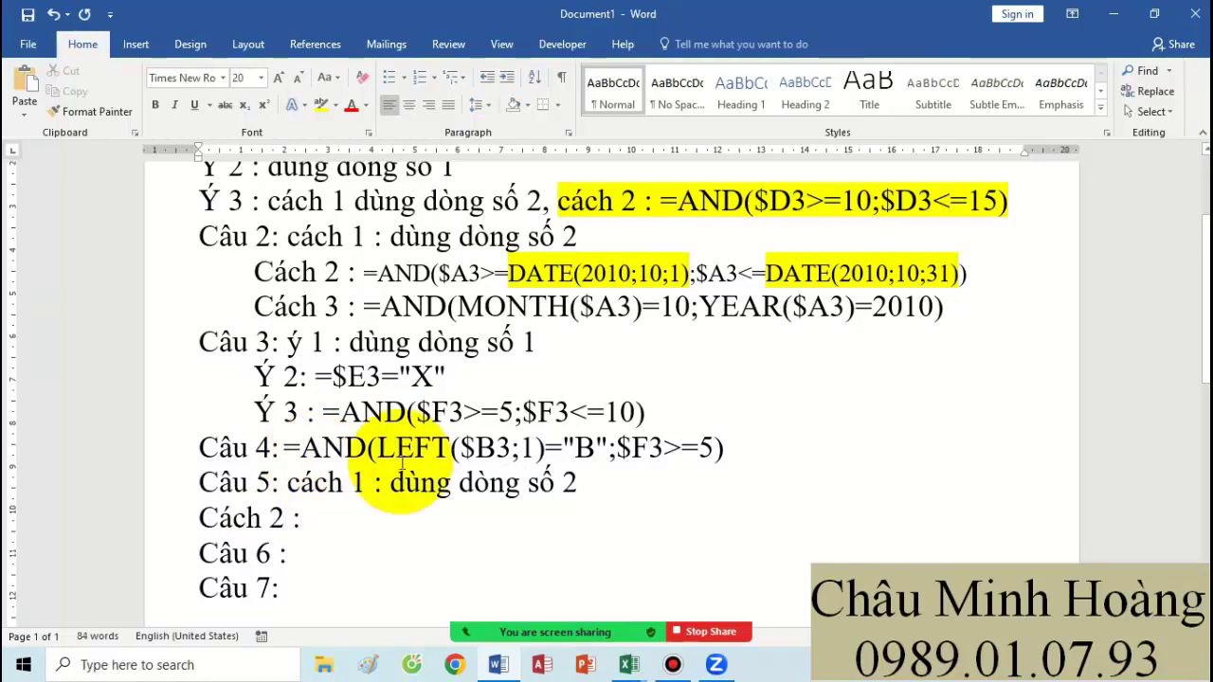
left_click(203, 517)
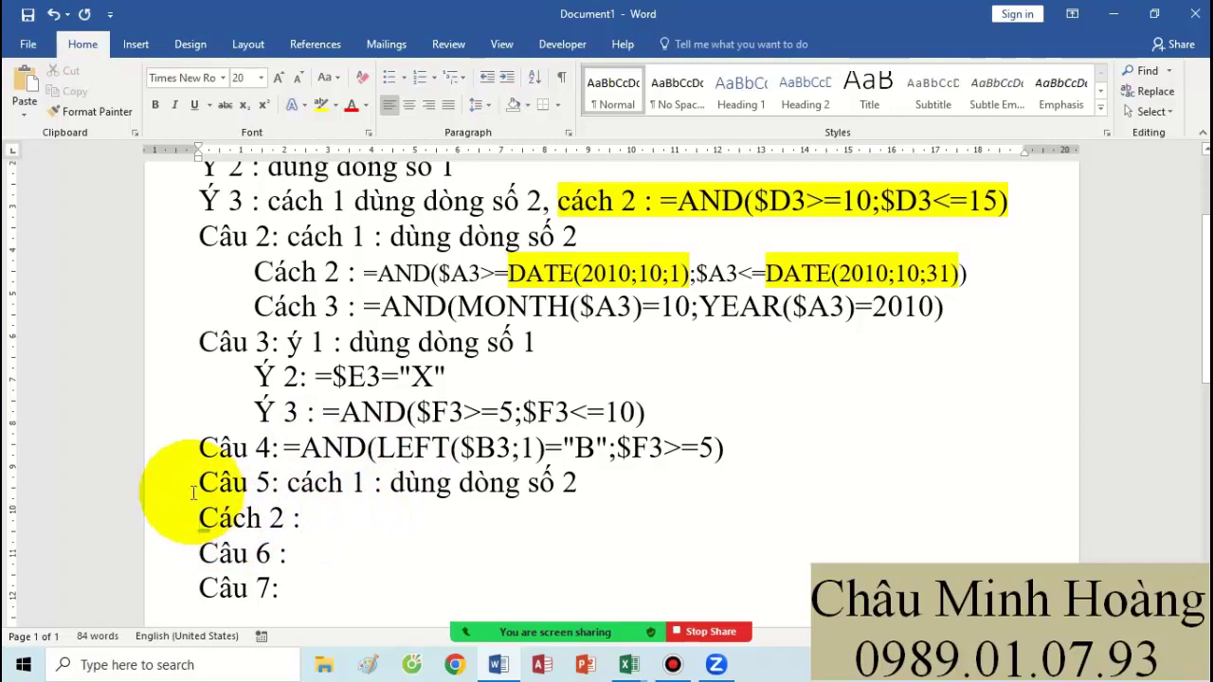
key("Tab")
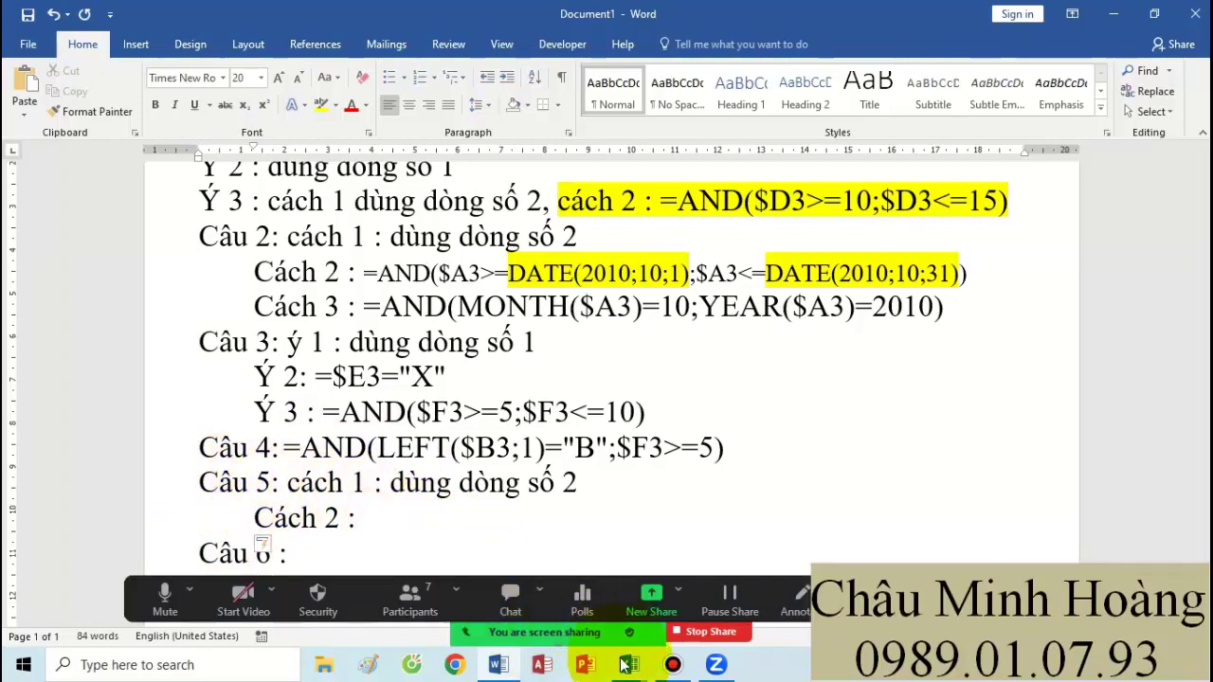
Step: Switch to Câu 5.xlsx in Excel, leave the existing rule unedited, and start a formula-based rule for A2:G11 with =A2=$J$2
mouse_move(625, 664)
left_click(474, 582)
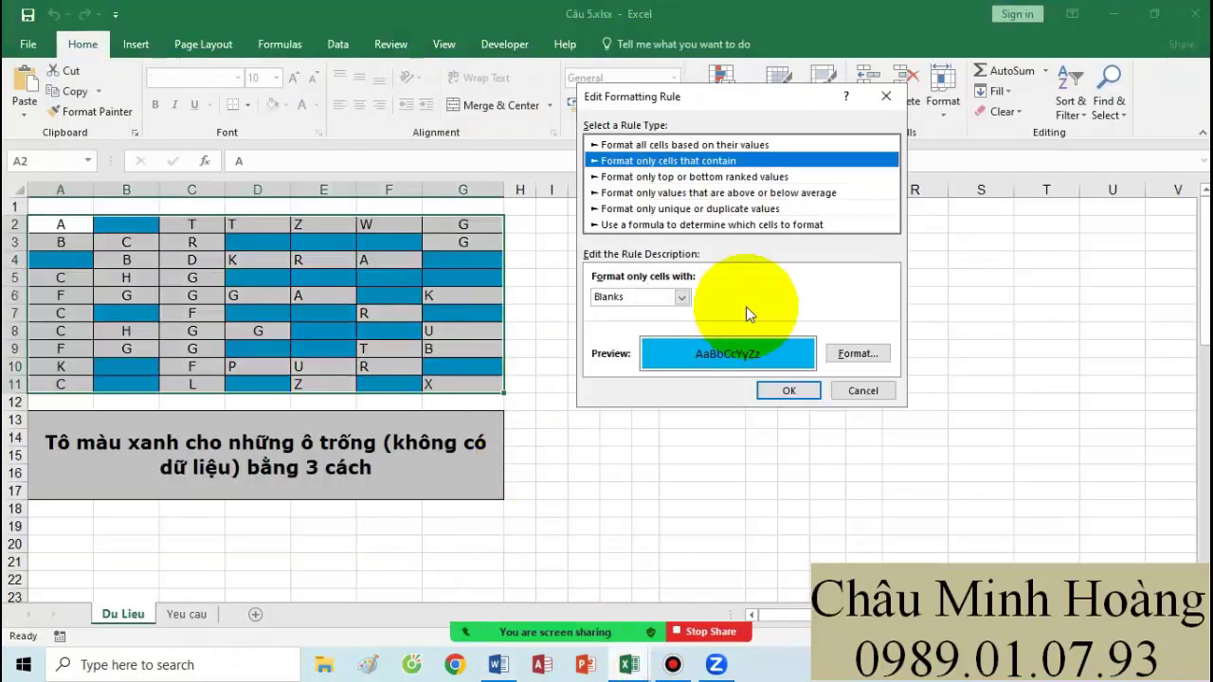
left_click(853, 390)
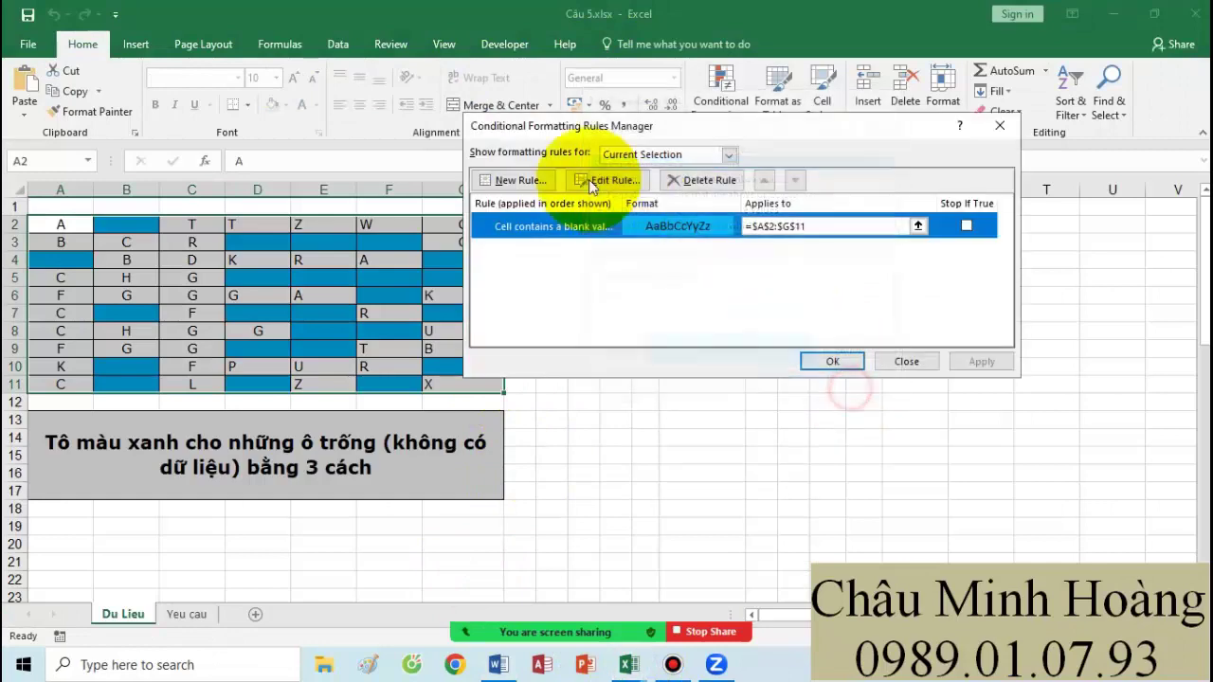
left_click(517, 179)
left_click(663, 205)
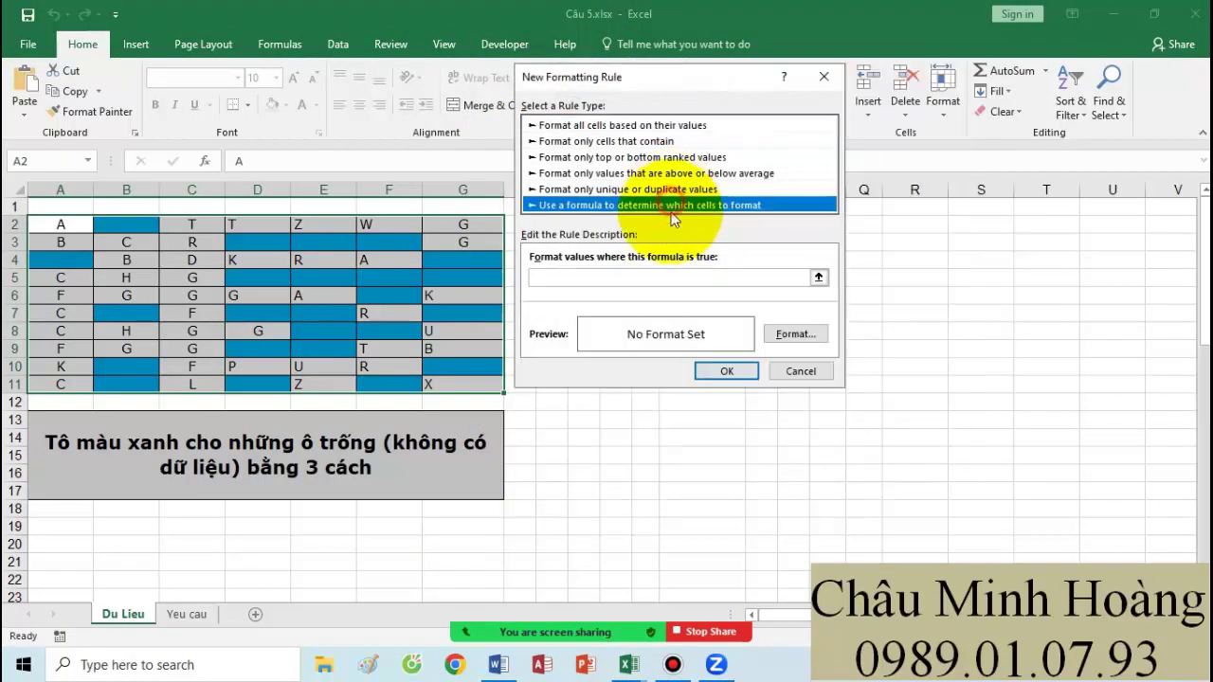
left_click(623, 278)
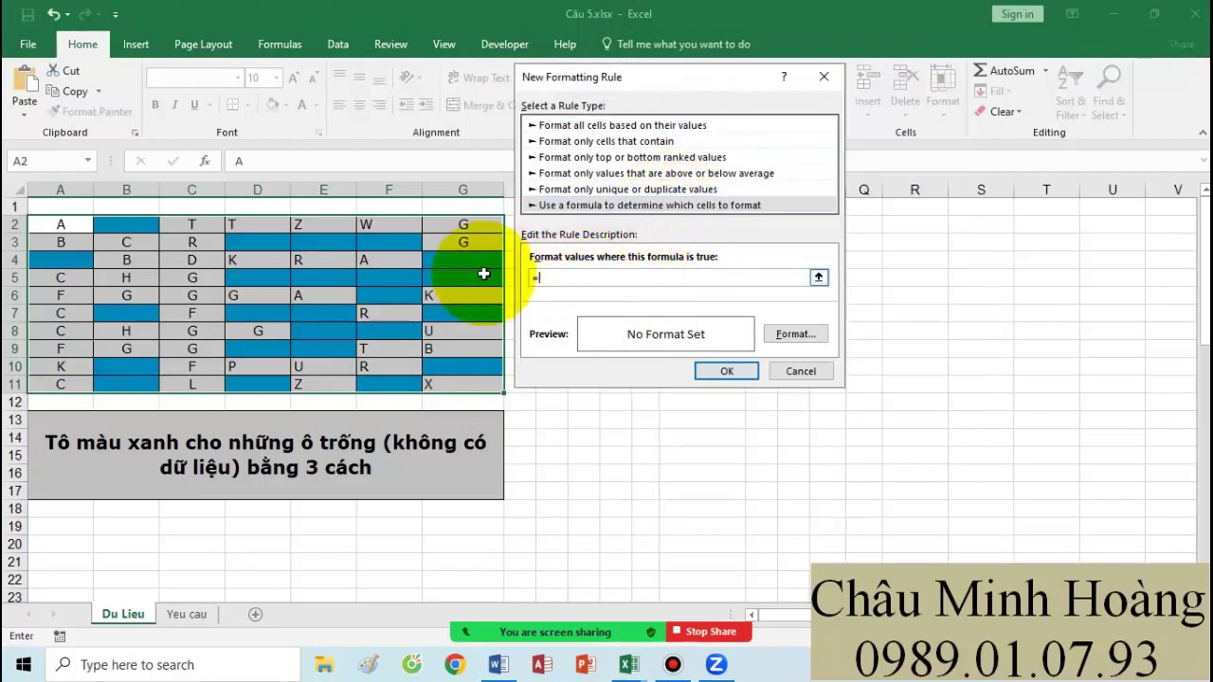
left_click_drag(614, 76, 787, 131)
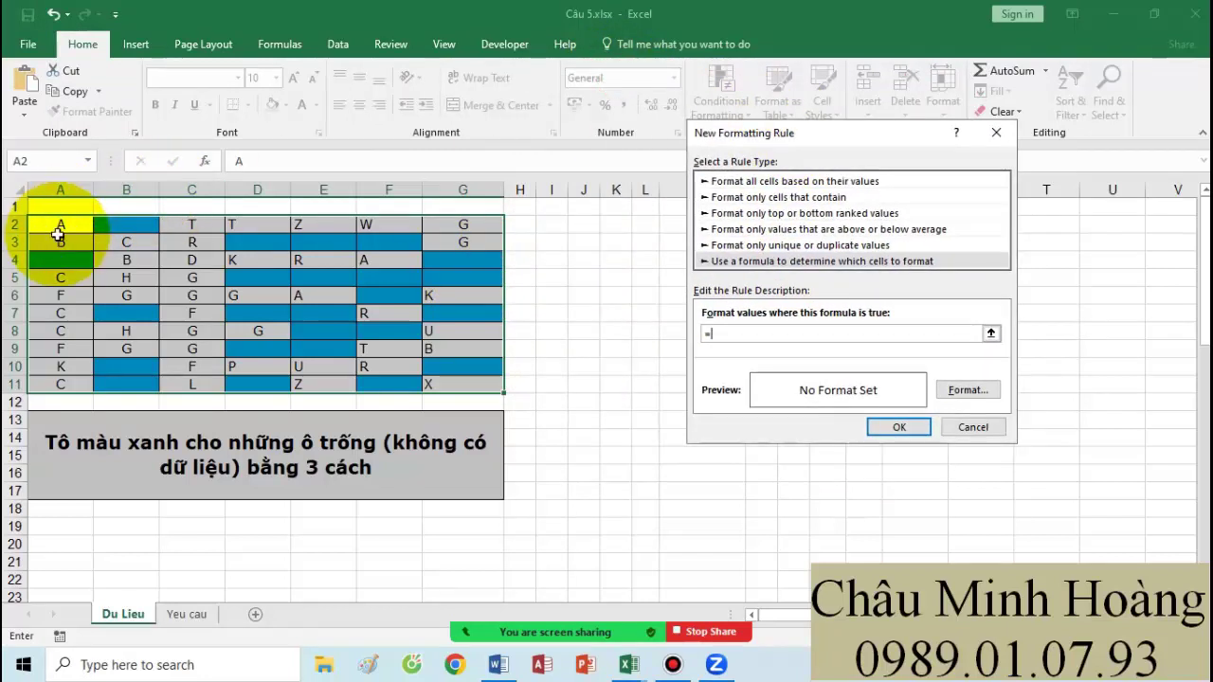
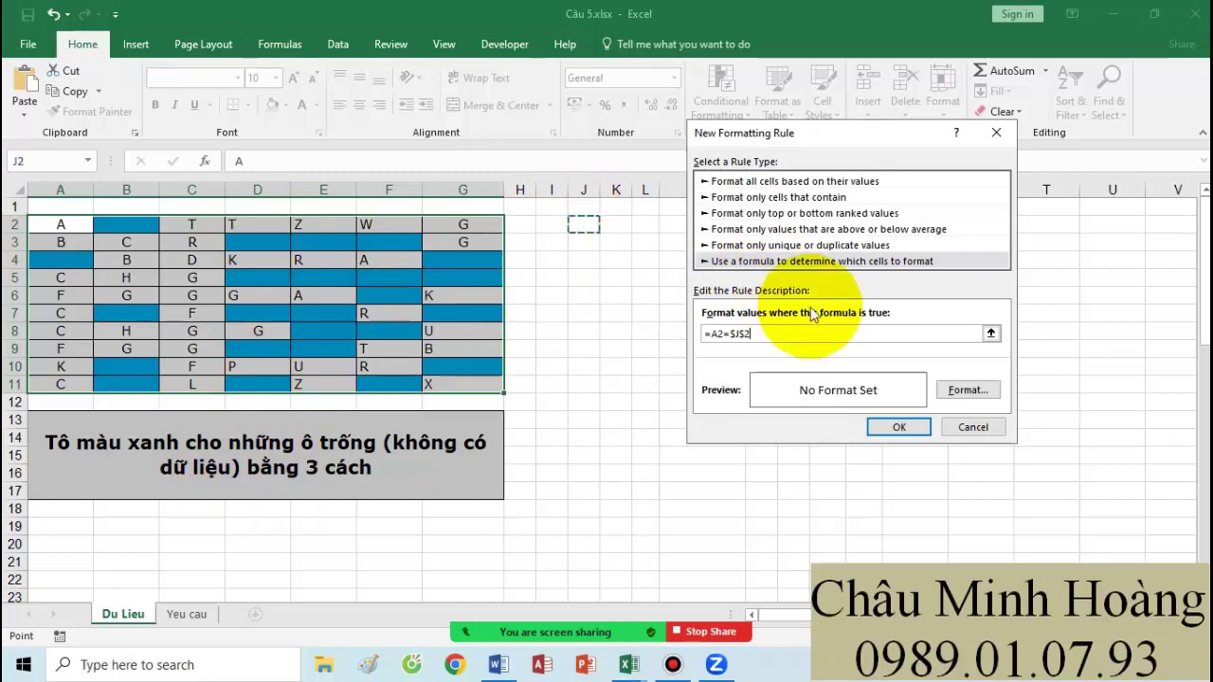
left_click(744, 331)
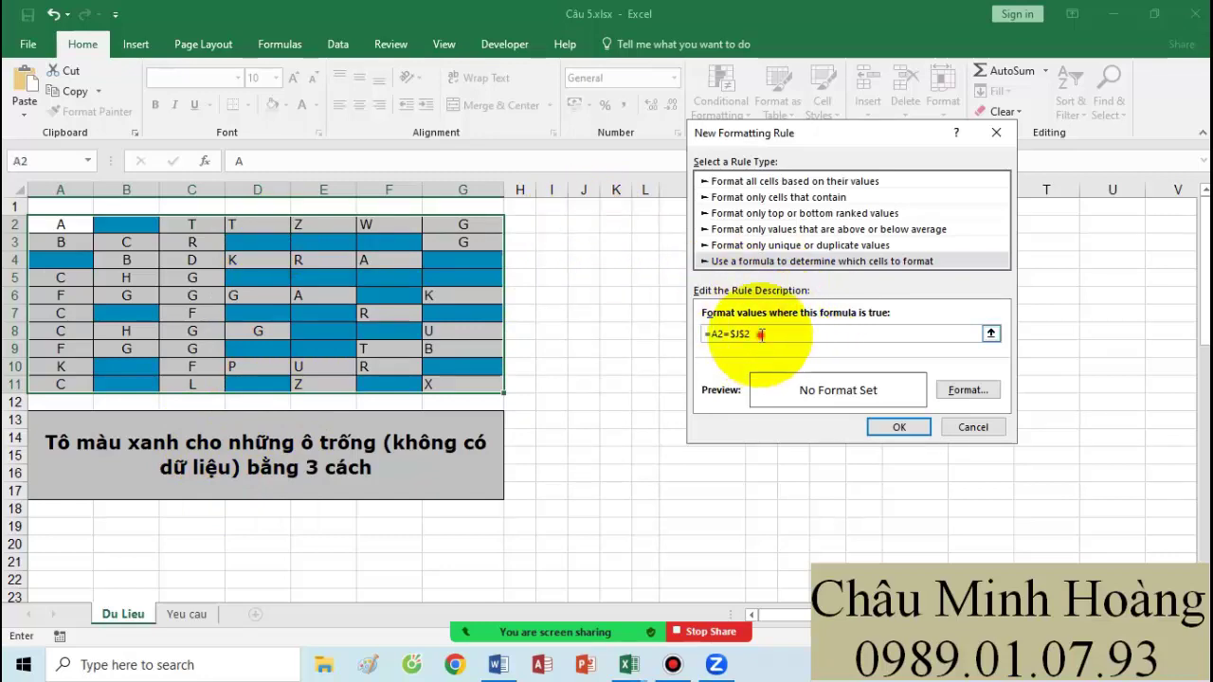
left_click_drag(758, 333, 657, 322)
Step: Give the =A2=$J$2 rule a yellow fill and apply it to A2:G11
left_click(996, 389)
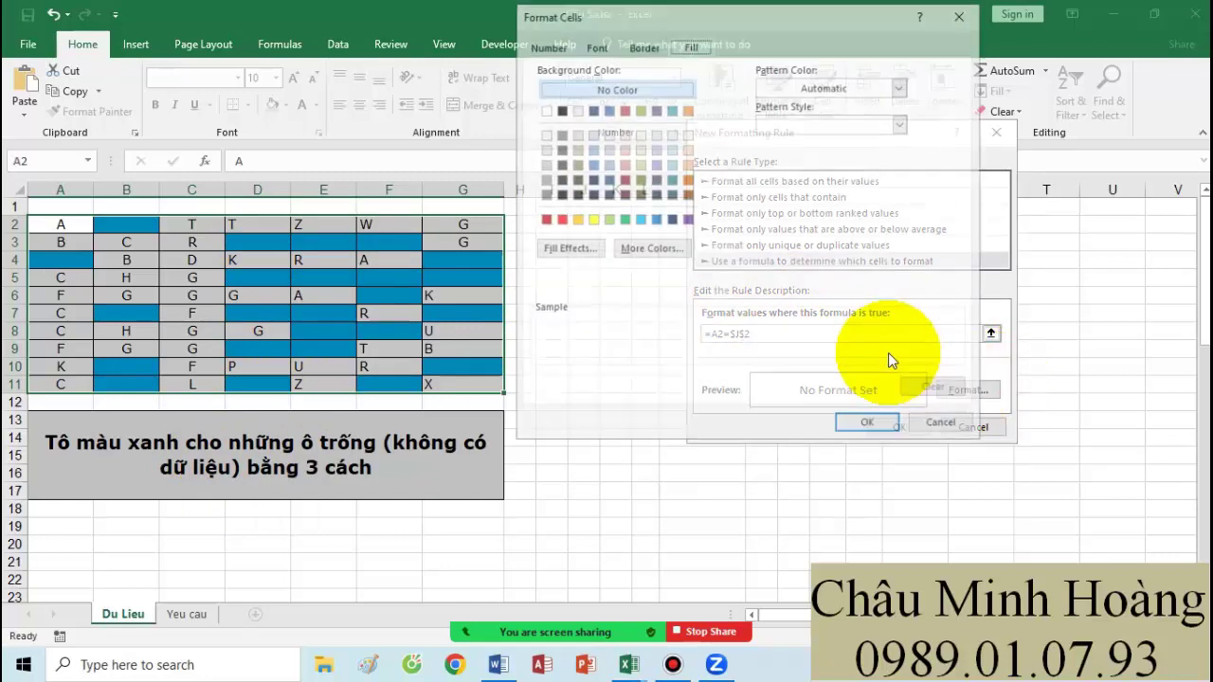
left_click(591, 219)
left_click(842, 439)
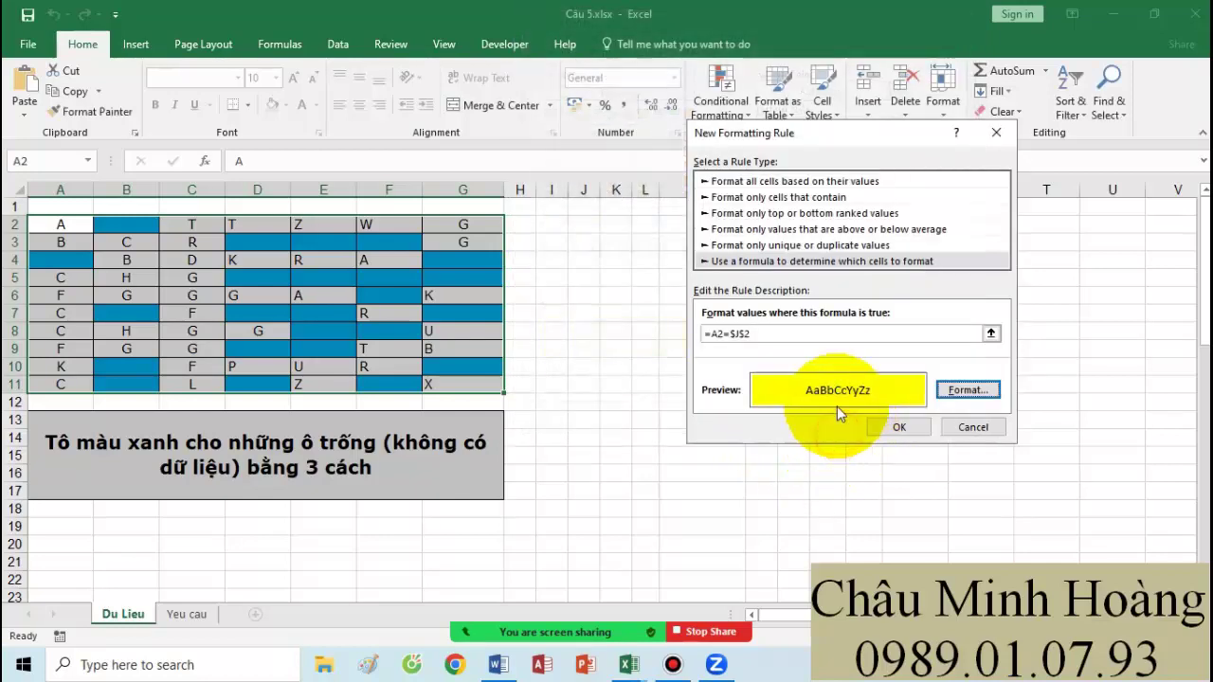
left_click(886, 428)
left_click(981, 359)
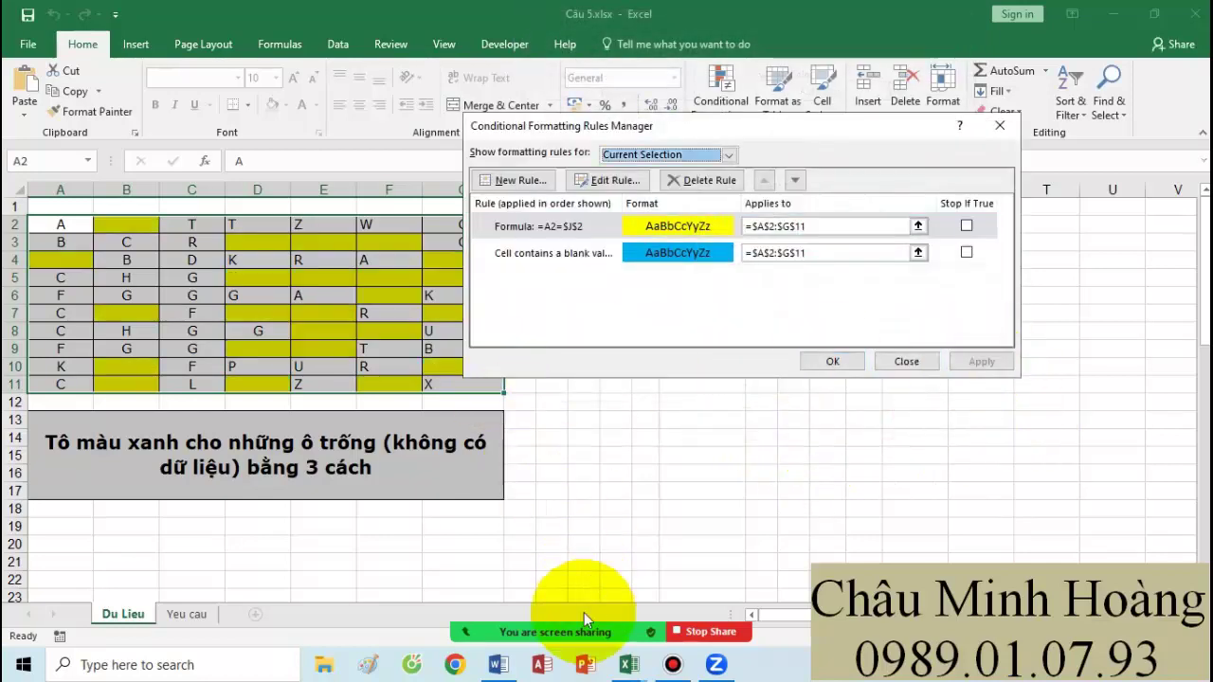
Step: In the Word document, record "=A2=$J$2 ( với J2 là một ô trống bất kì)" after "Cách 2 :" and add a "Cách 3 :" line below
left_click(497, 664)
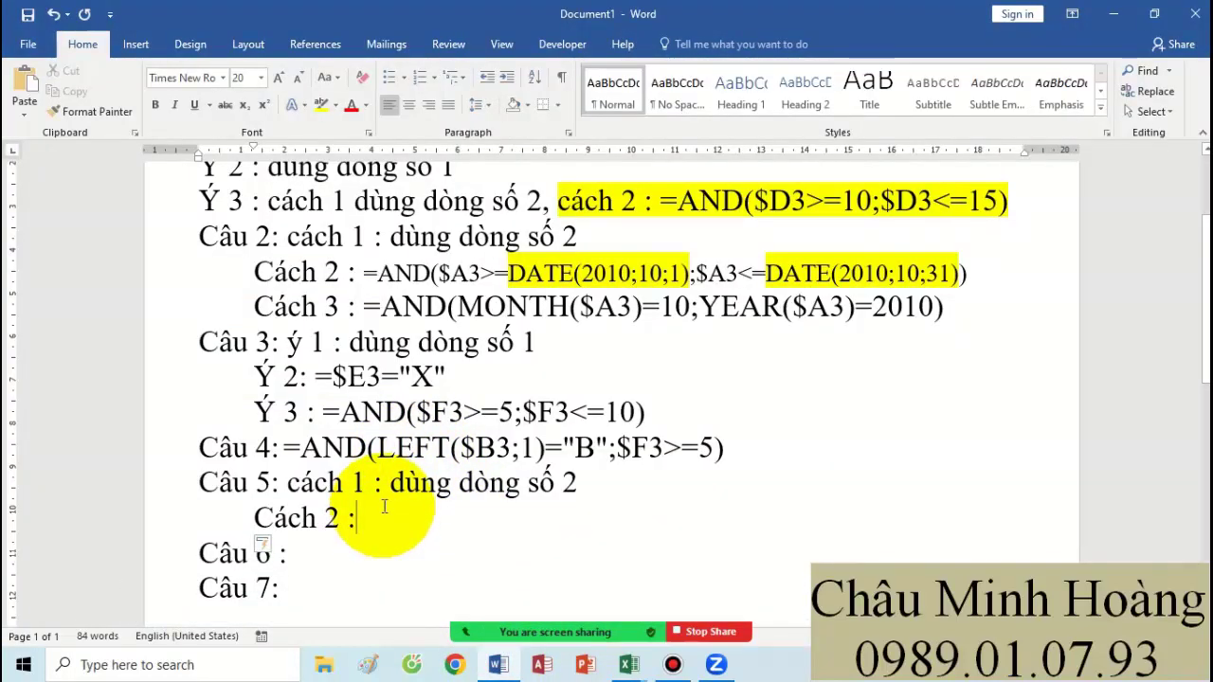
type("=A2=$J$2 (")
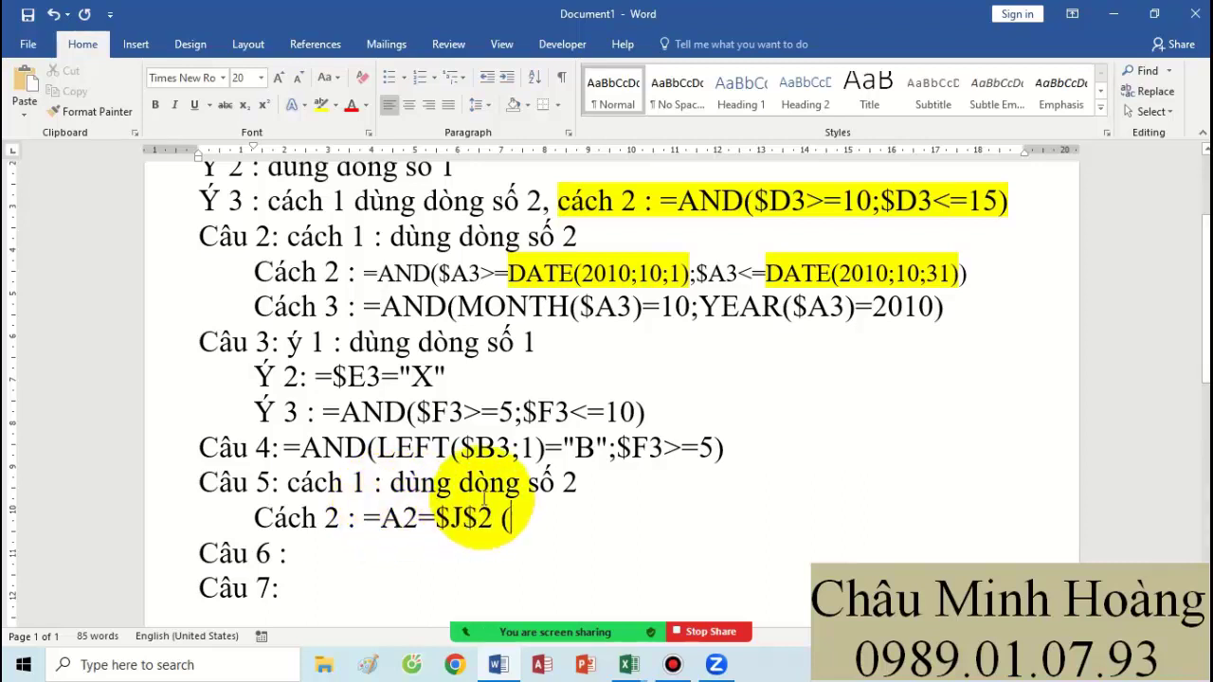
type(" voiws ")
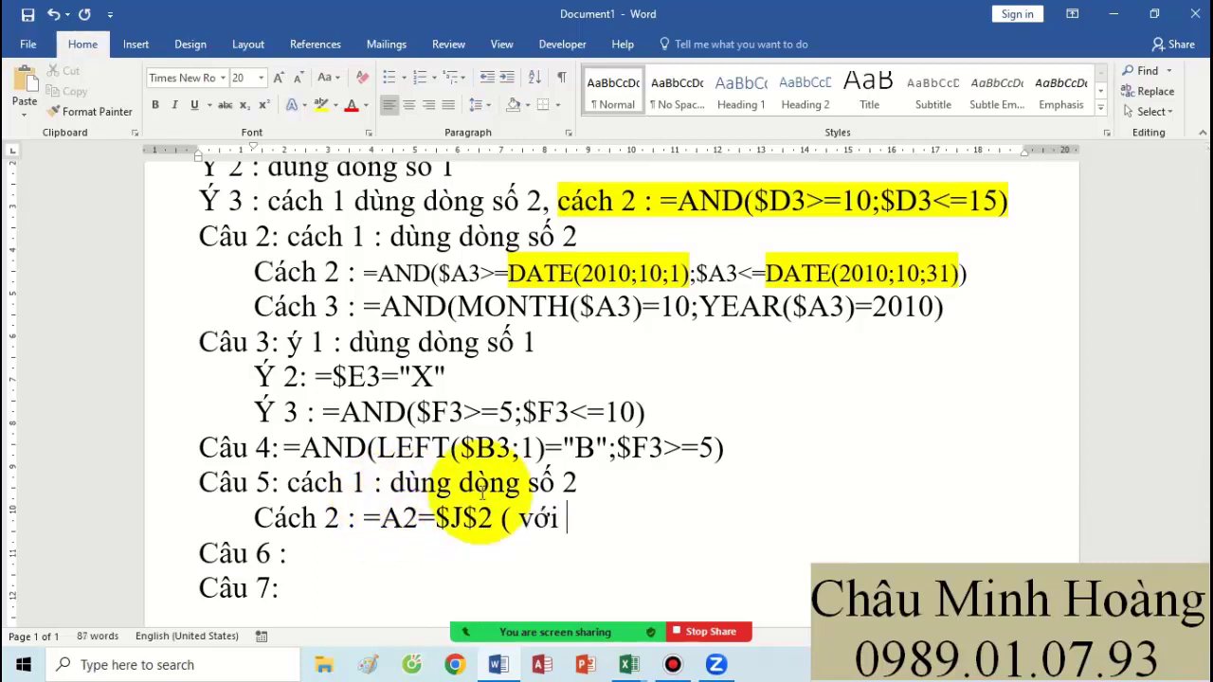
type("JS2 ")
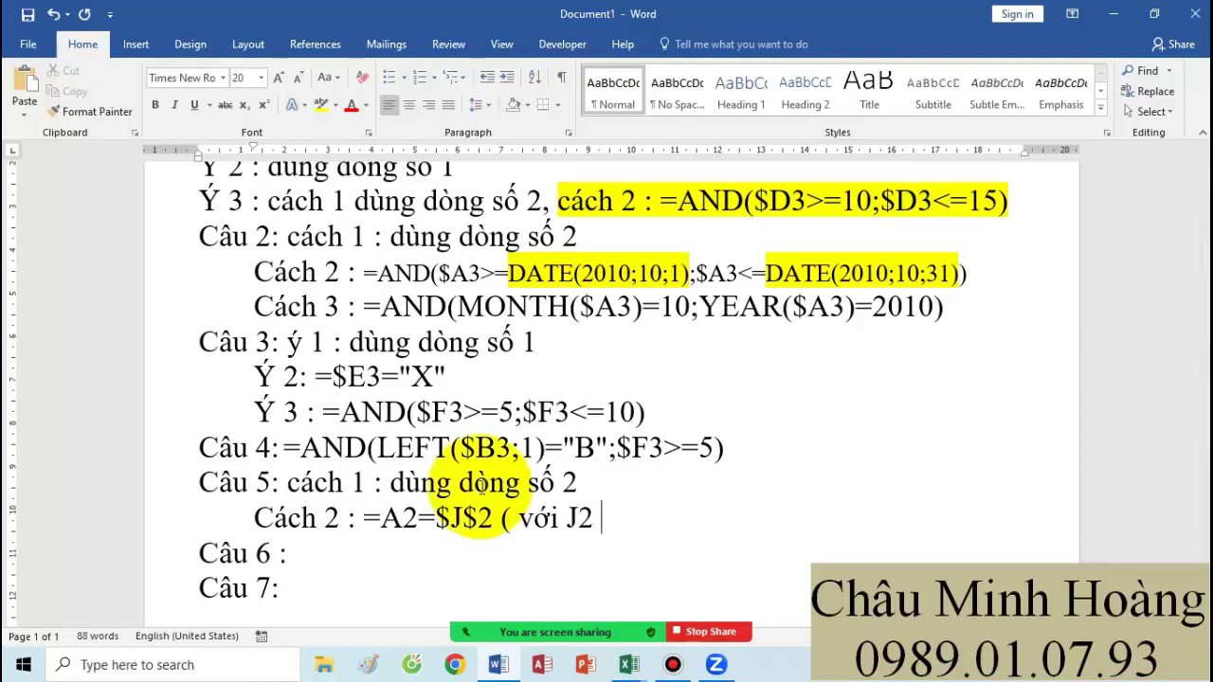
type("là m")
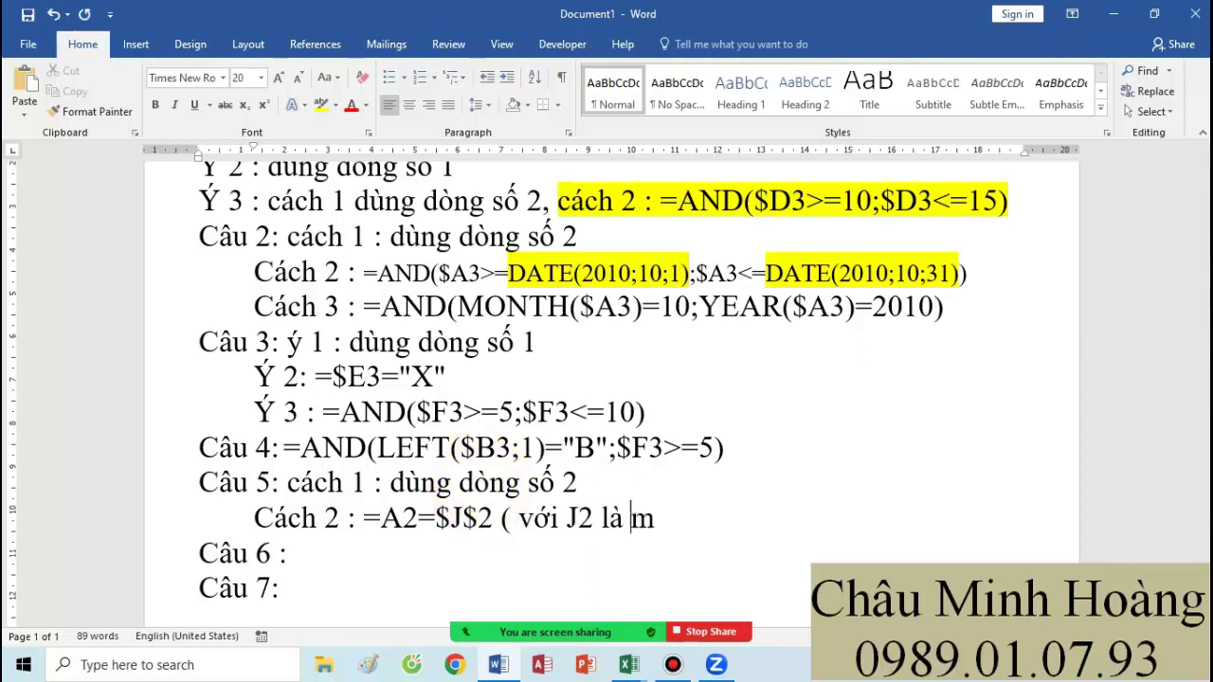
type("ột ổ trống bất ")
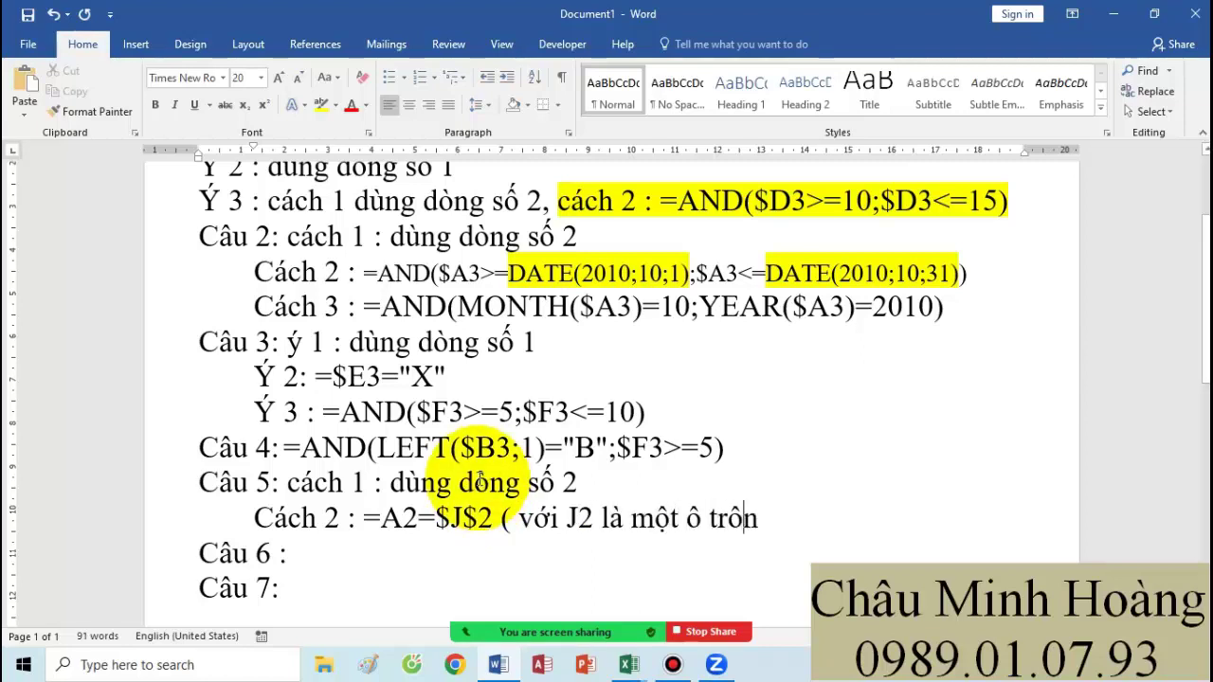
type("kì)")
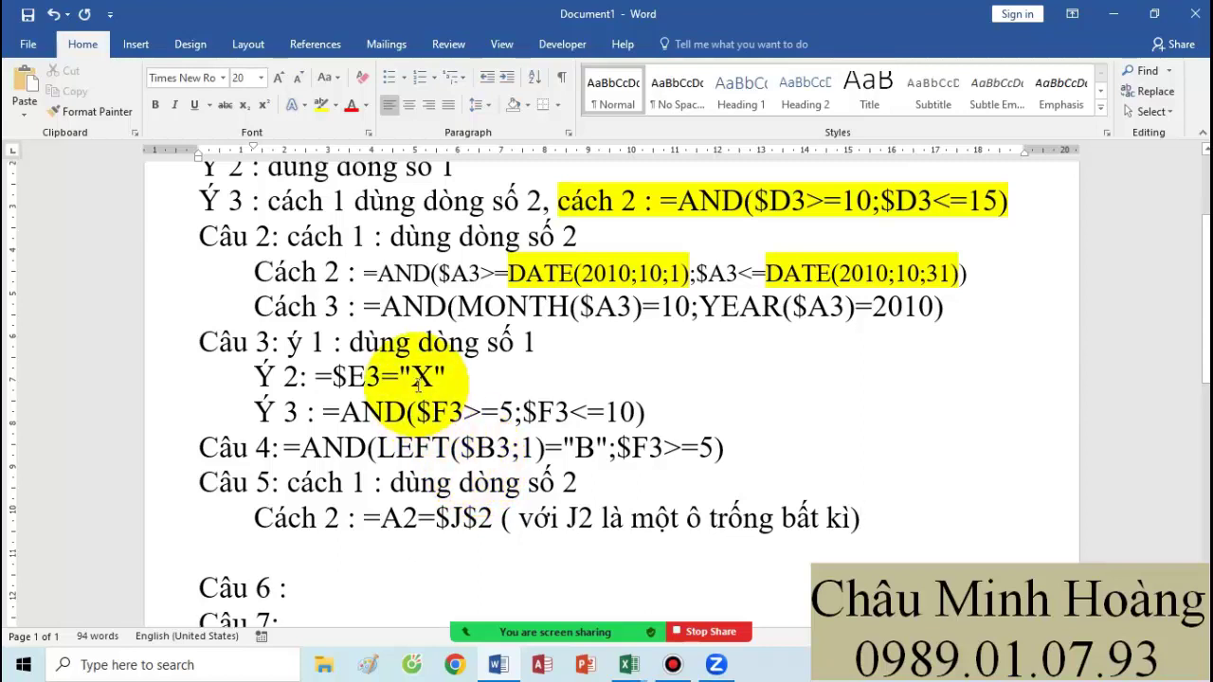
type("Cach 3 :")
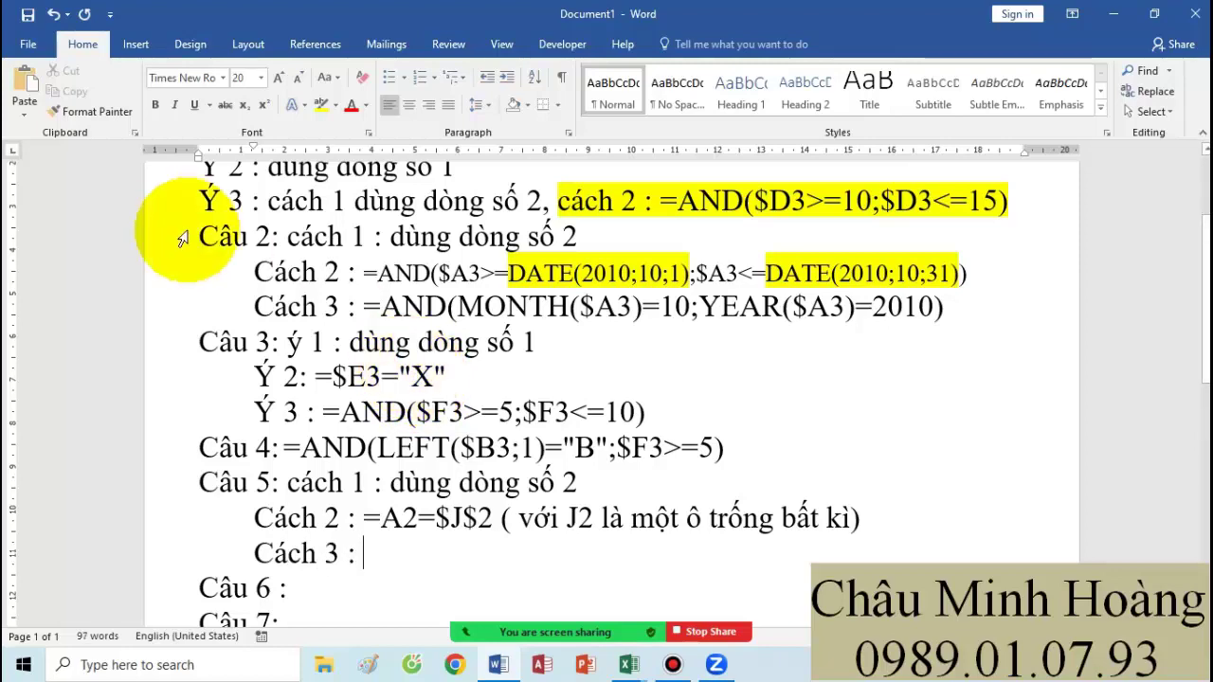
scroll(189, 228, "down", 3)
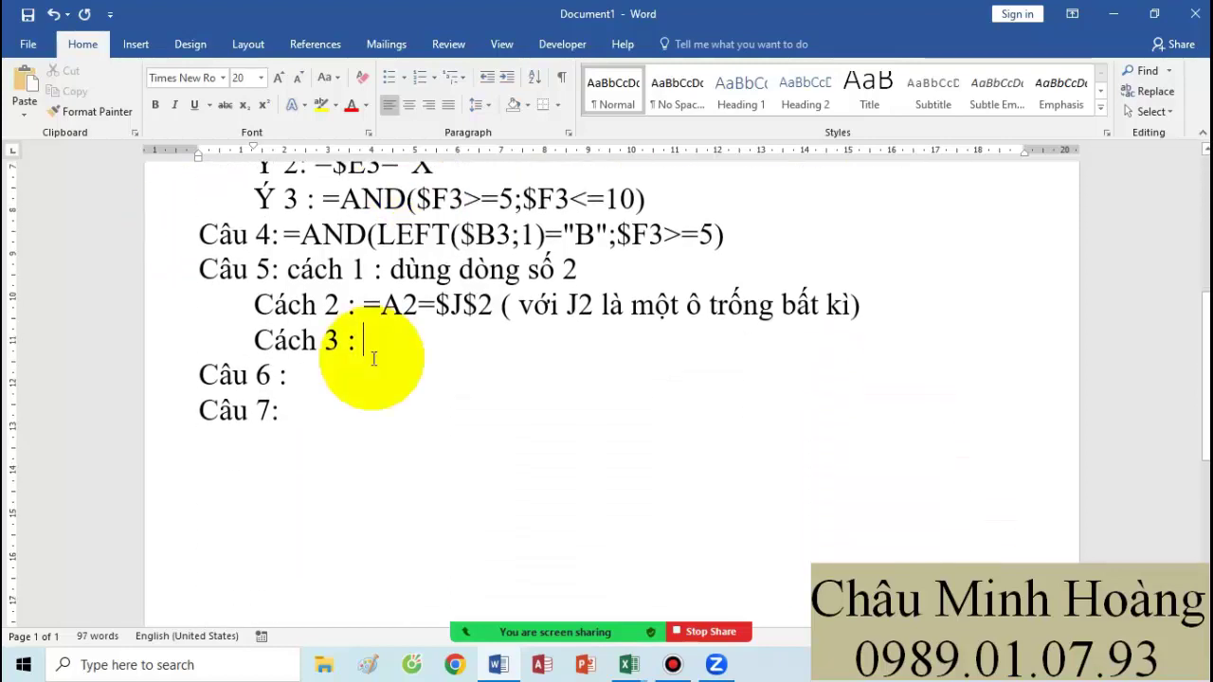
Step: Switch to Câu 5.xlsx in Excel and start another formula-based formatting rule for A2:G11 with =A2=""
mouse_move(630, 664)
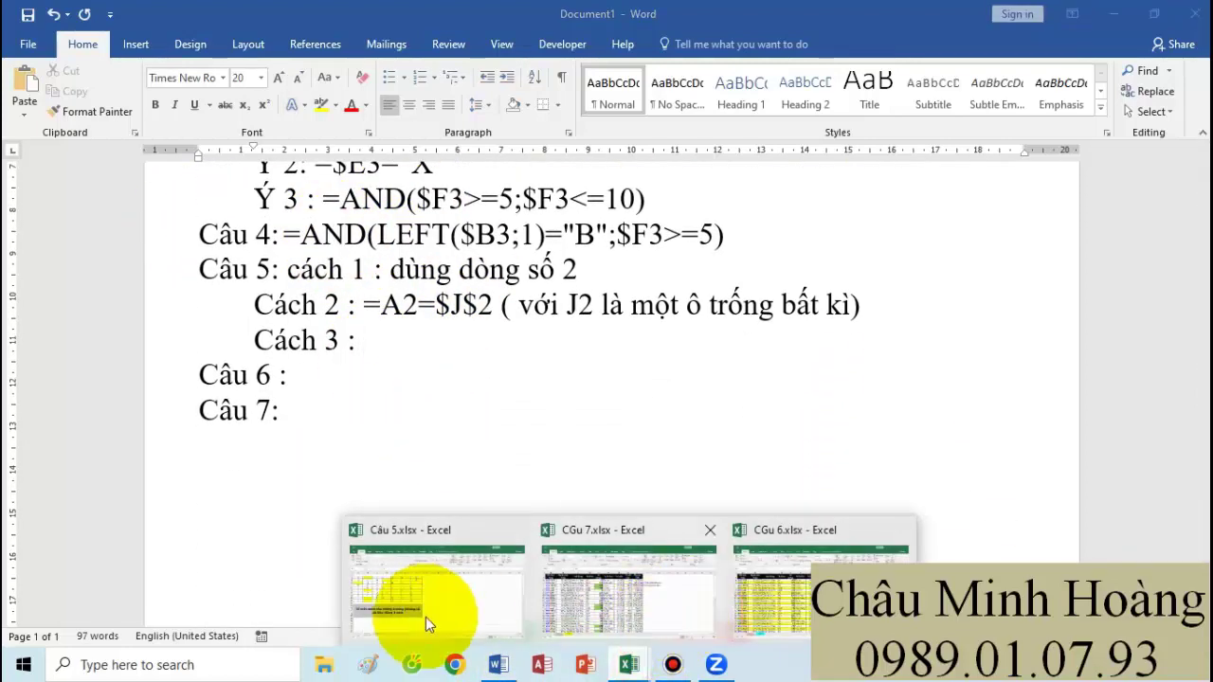
left_click(425, 617)
left_click(514, 180)
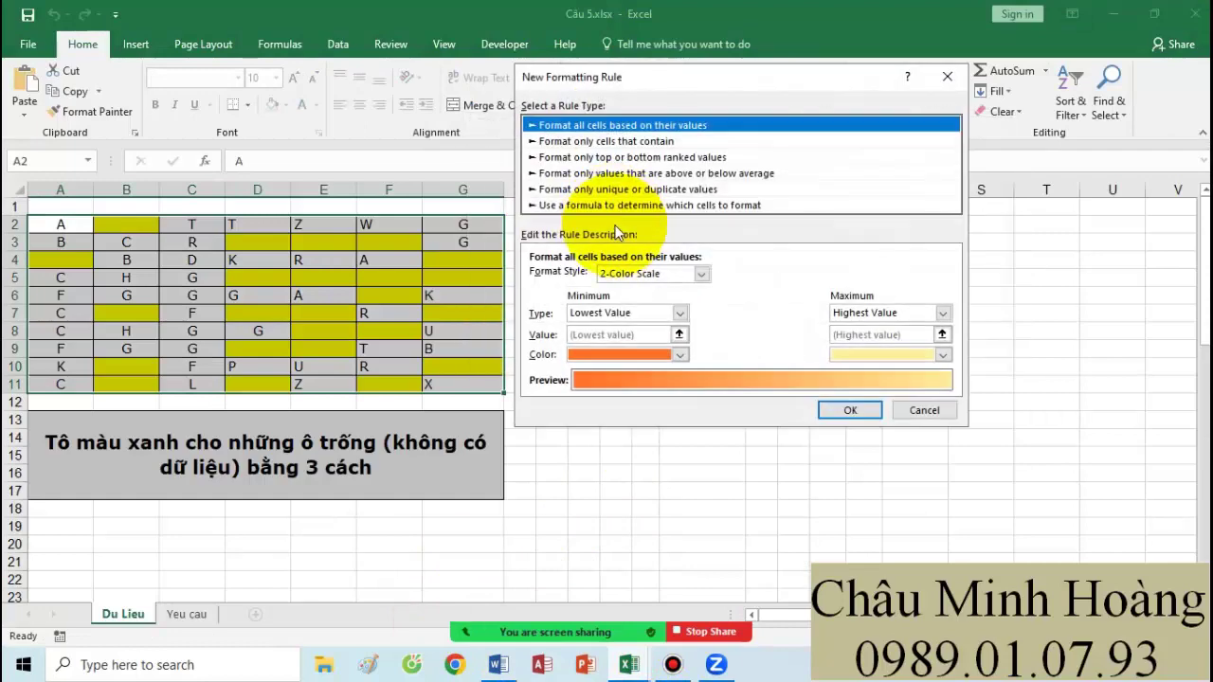
left_click(611, 204)
left_click(589, 273)
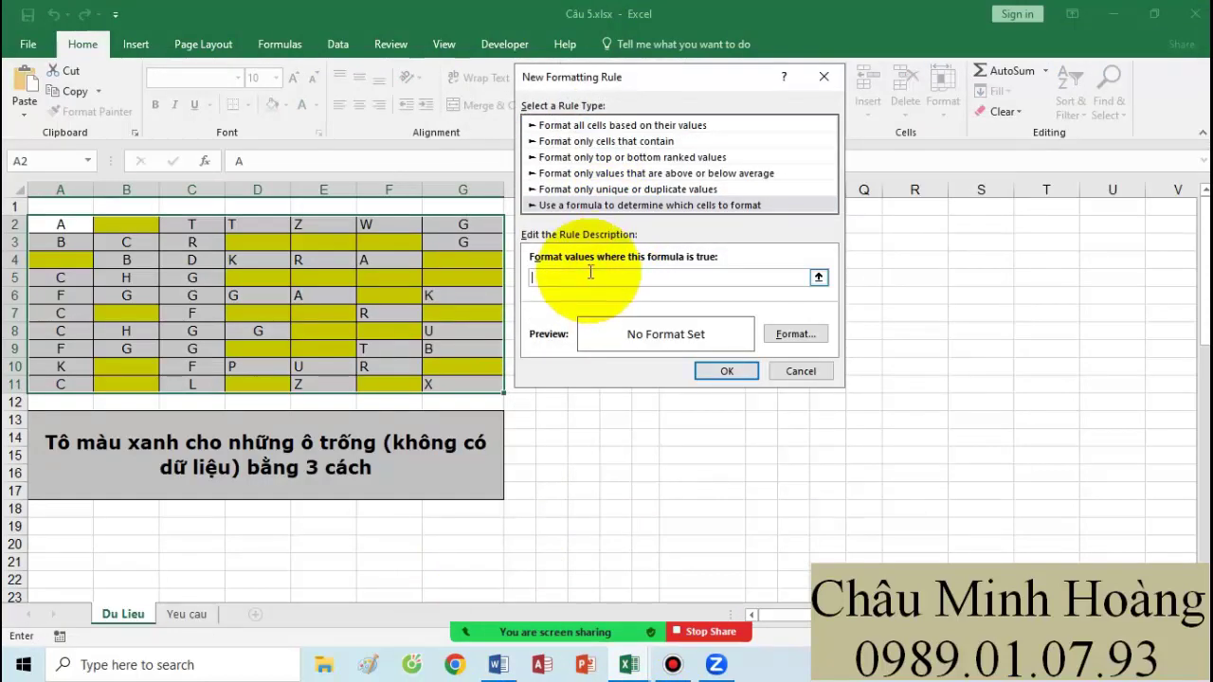
type("=A2")
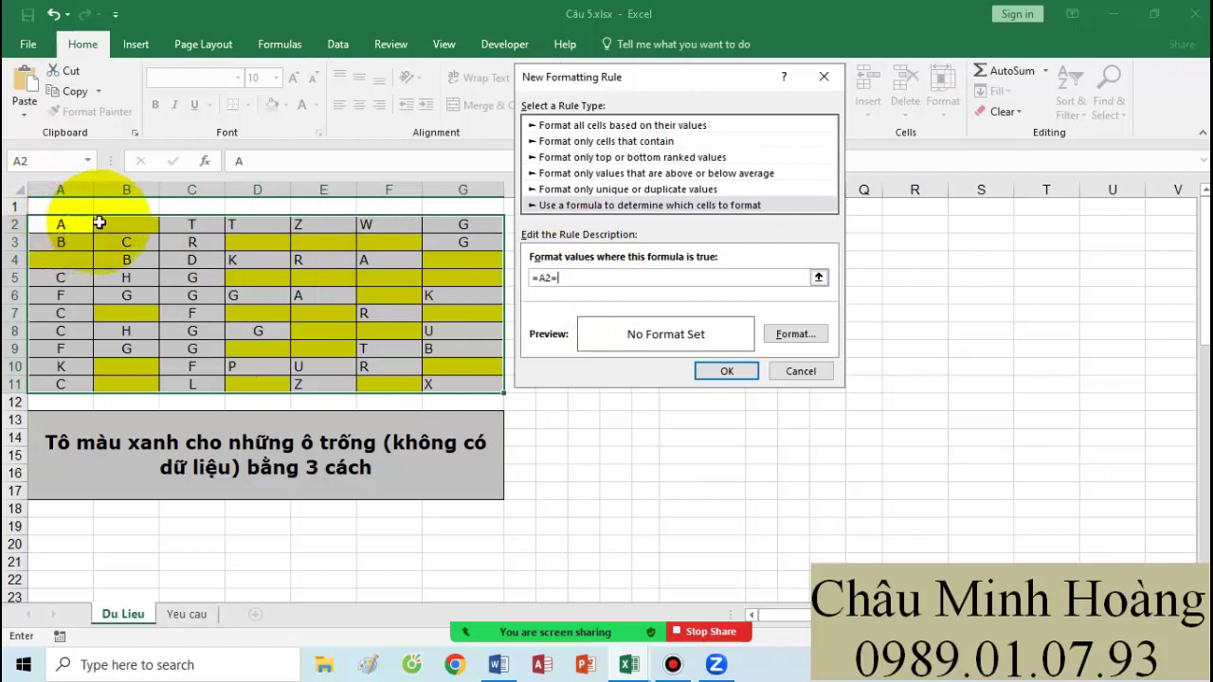
type("=\"\"")
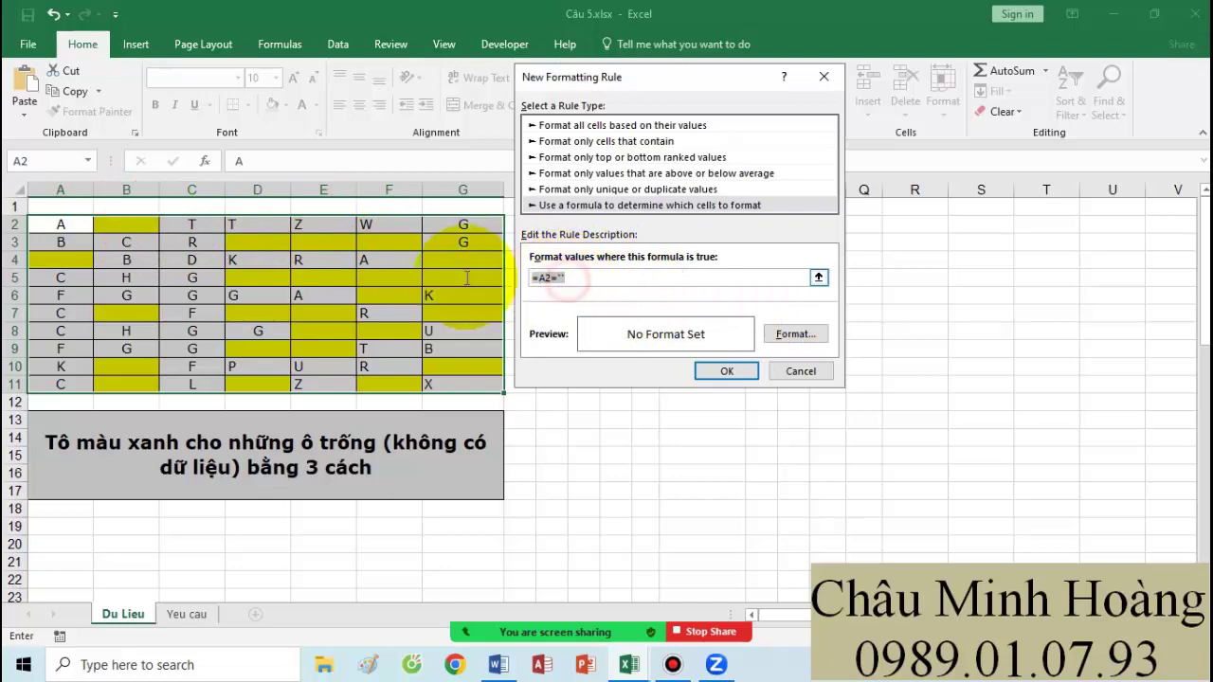
left_click_drag(557, 277, 532, 279)
Step: Give the =A2="" rule a green fill and apply it to A2:G11
left_click(792, 336)
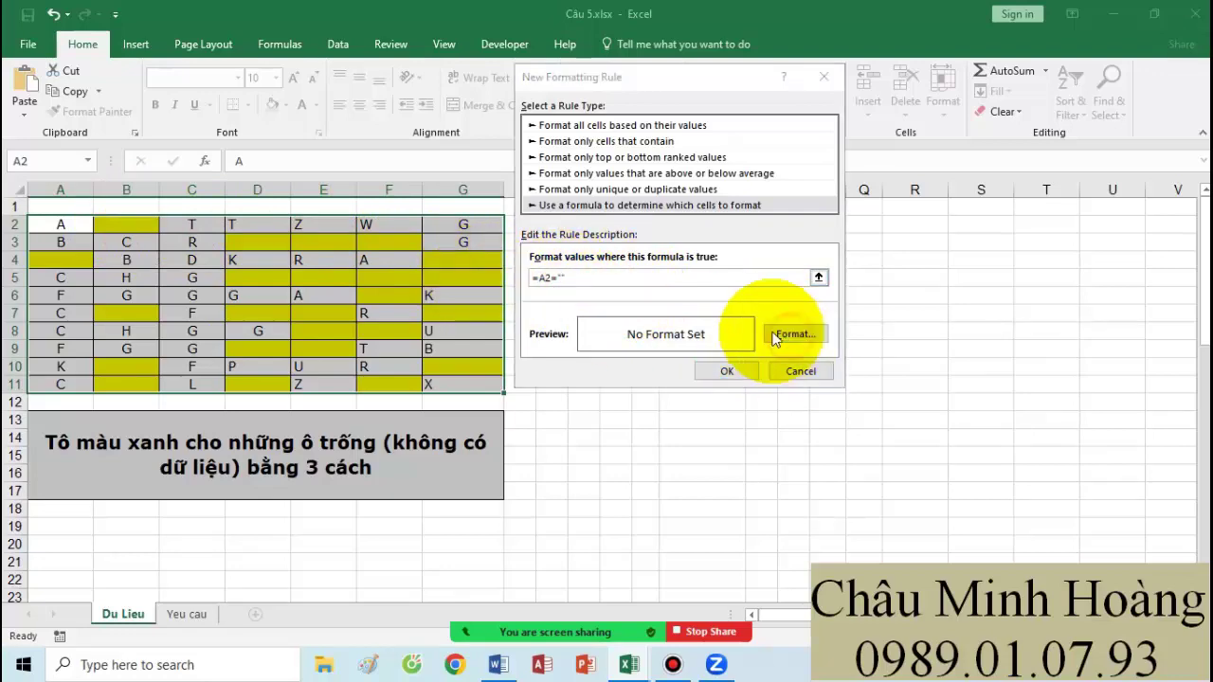
left_click(624, 219)
left_click(864, 424)
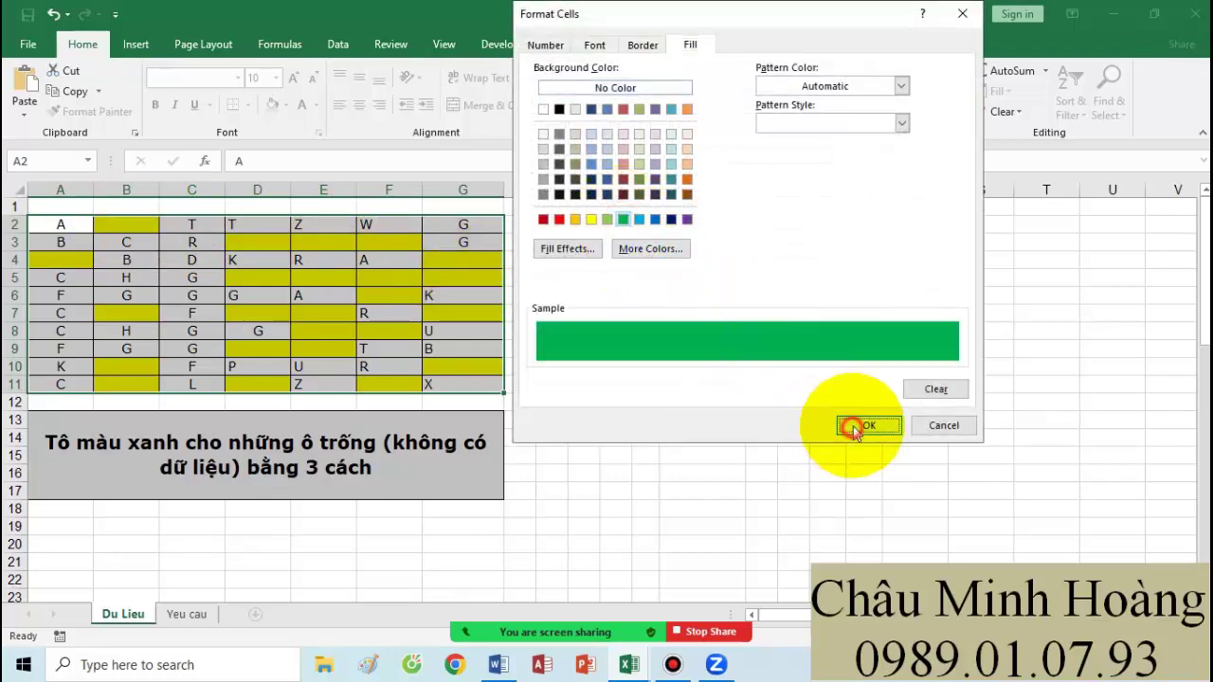
left_click(726, 369)
left_click(976, 365)
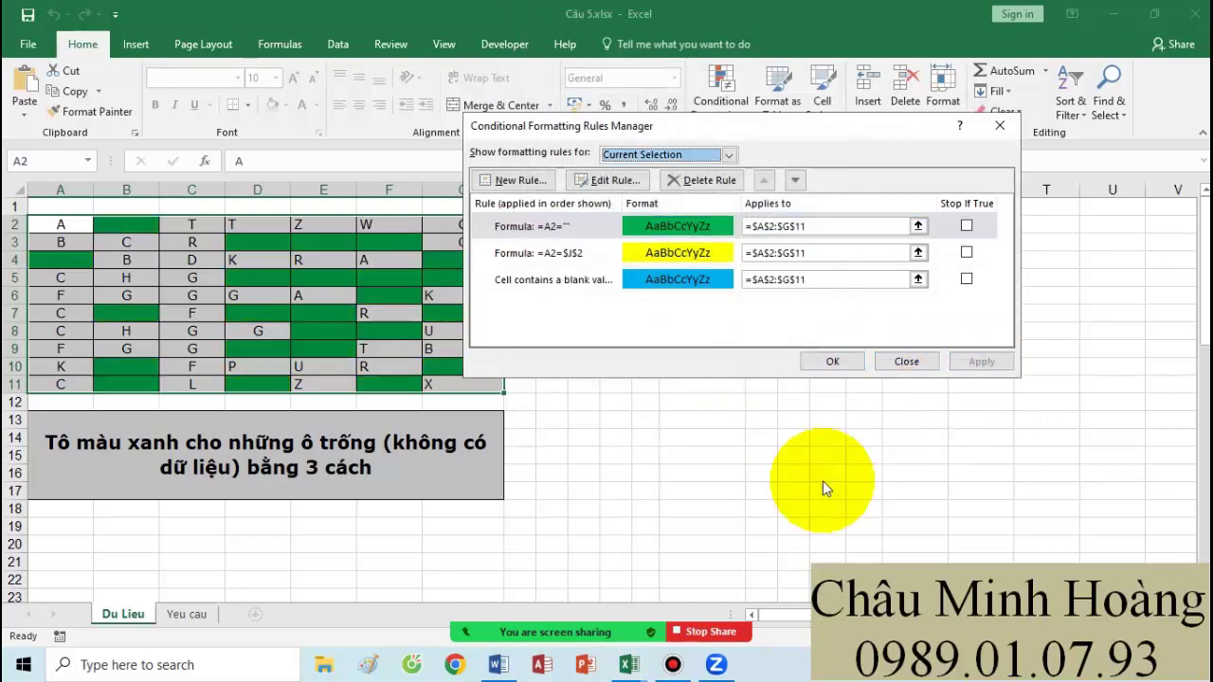
Step: In the Word document, record =A2="" after "Cách 3 :" and add a "Cách 4 :" line below it
left_click(498, 664)
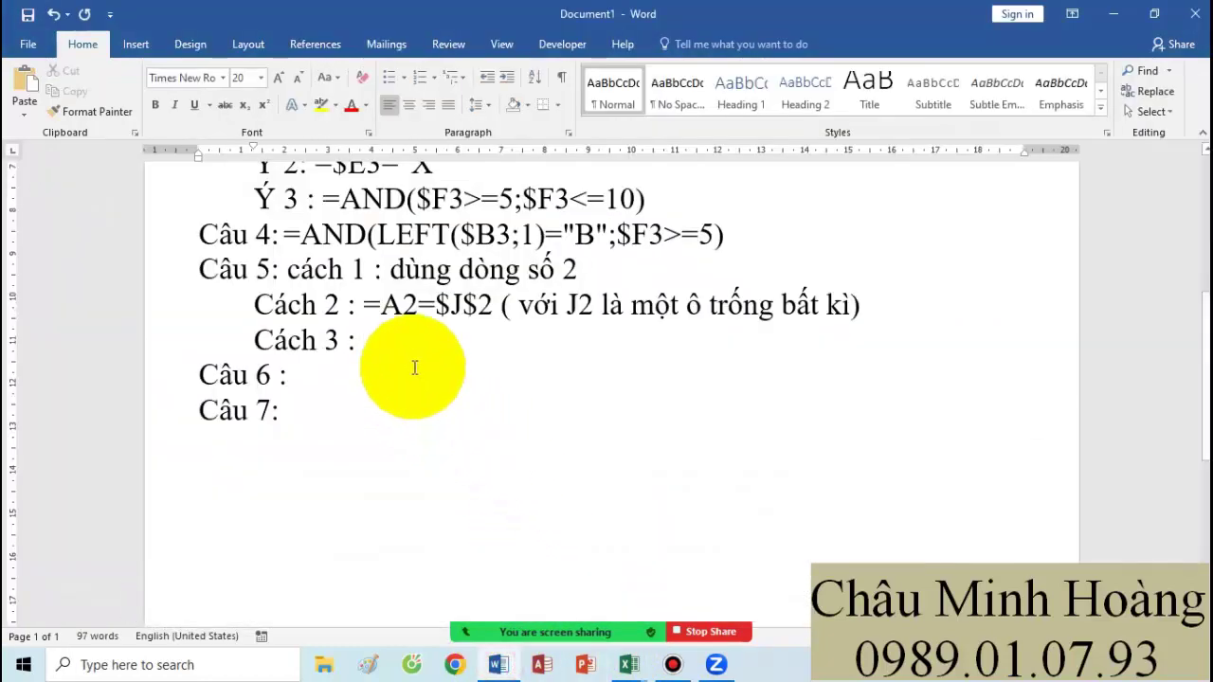
type("=A2=\"\"")
key("Return")
type("Các")
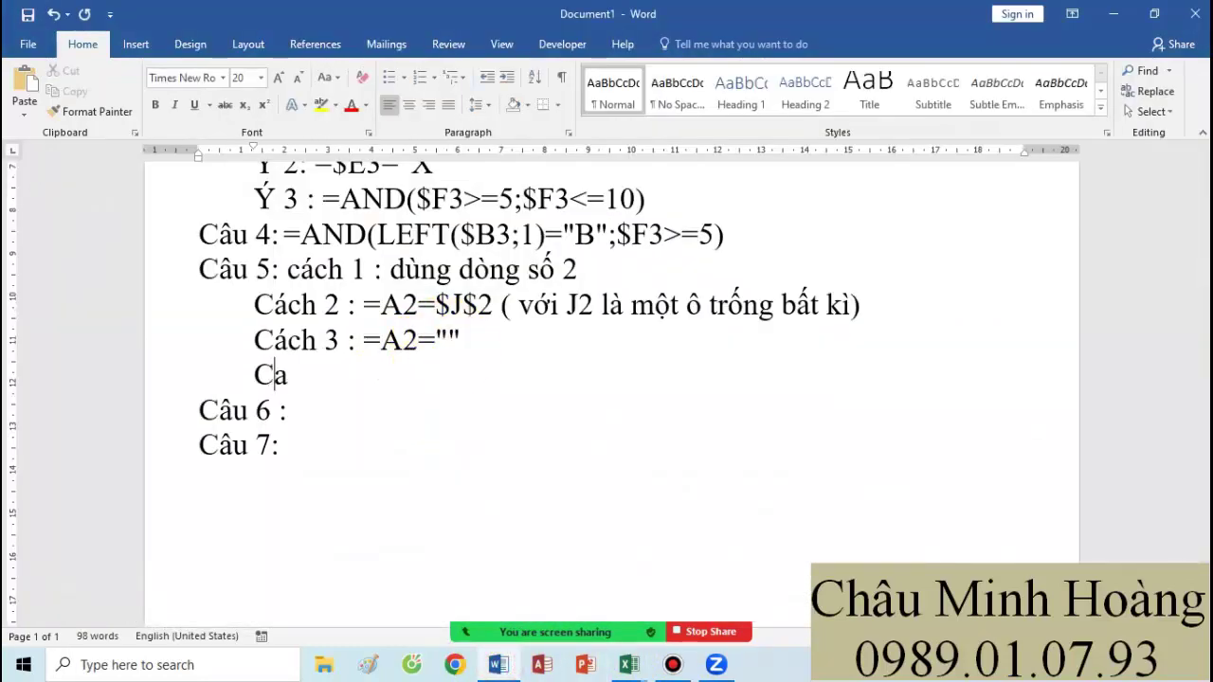
type("h 4 :")
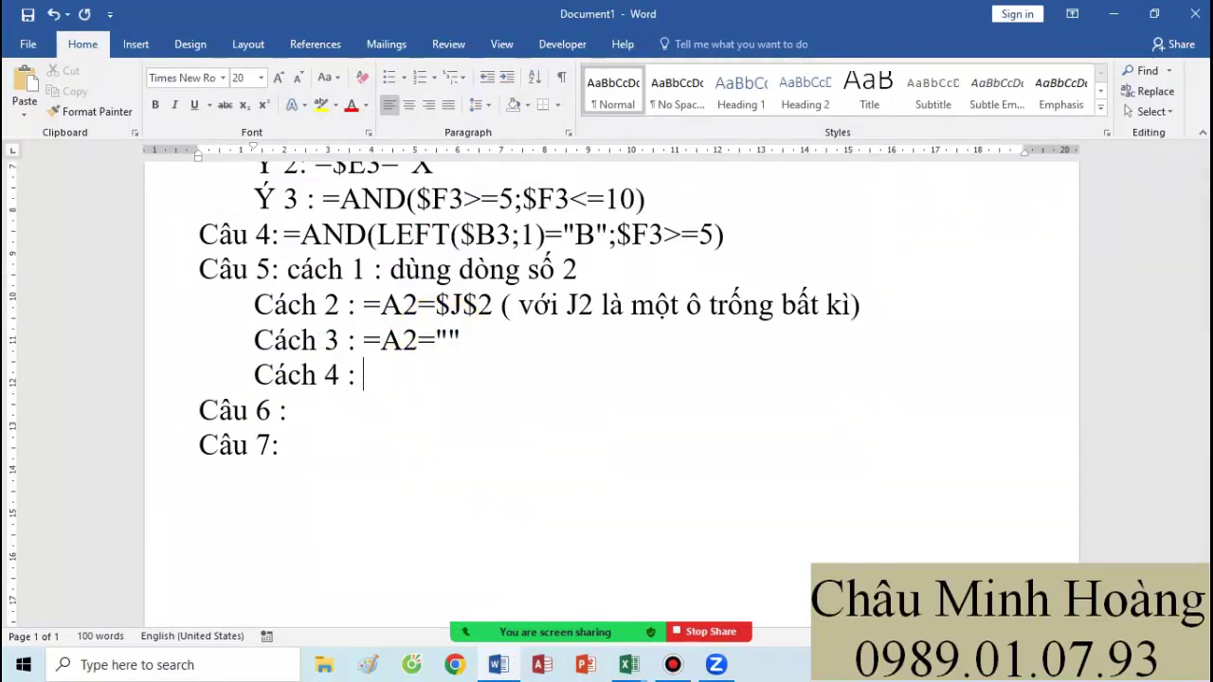
Step: Switch to Câu 5.xlsx in Excel and start another formula-based formatting rule for A2:G11 with =isblank(A2)
left_click(629, 665)
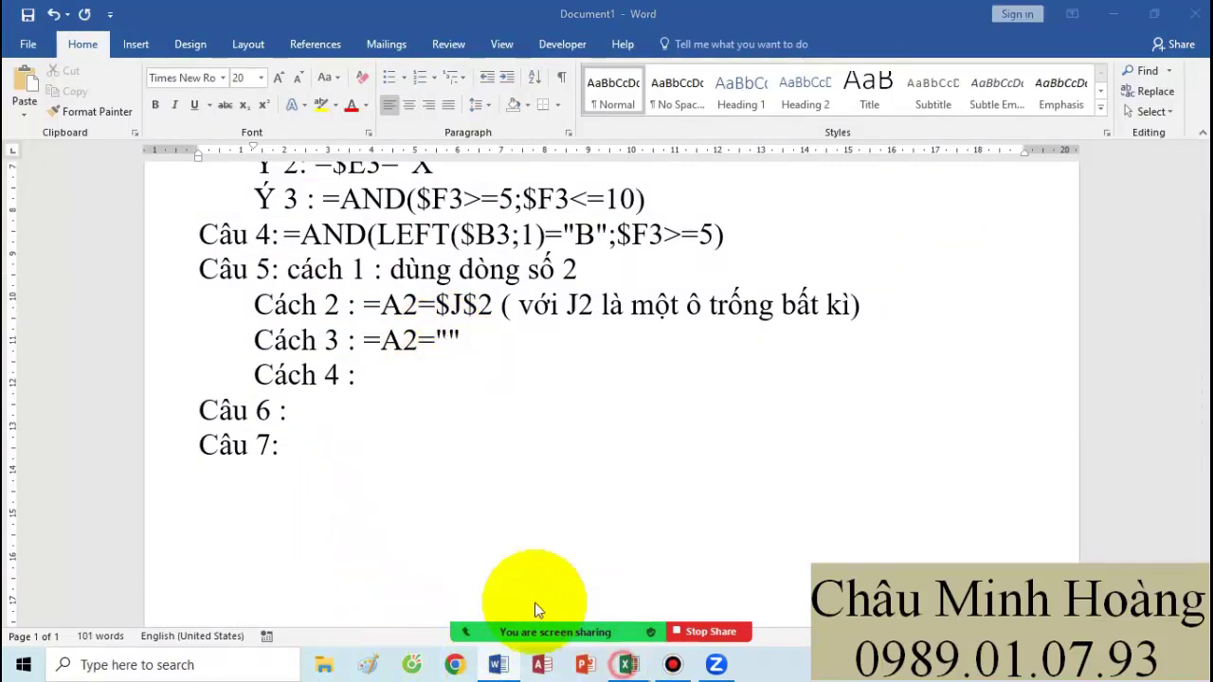
left_click(487, 596)
left_click(511, 180)
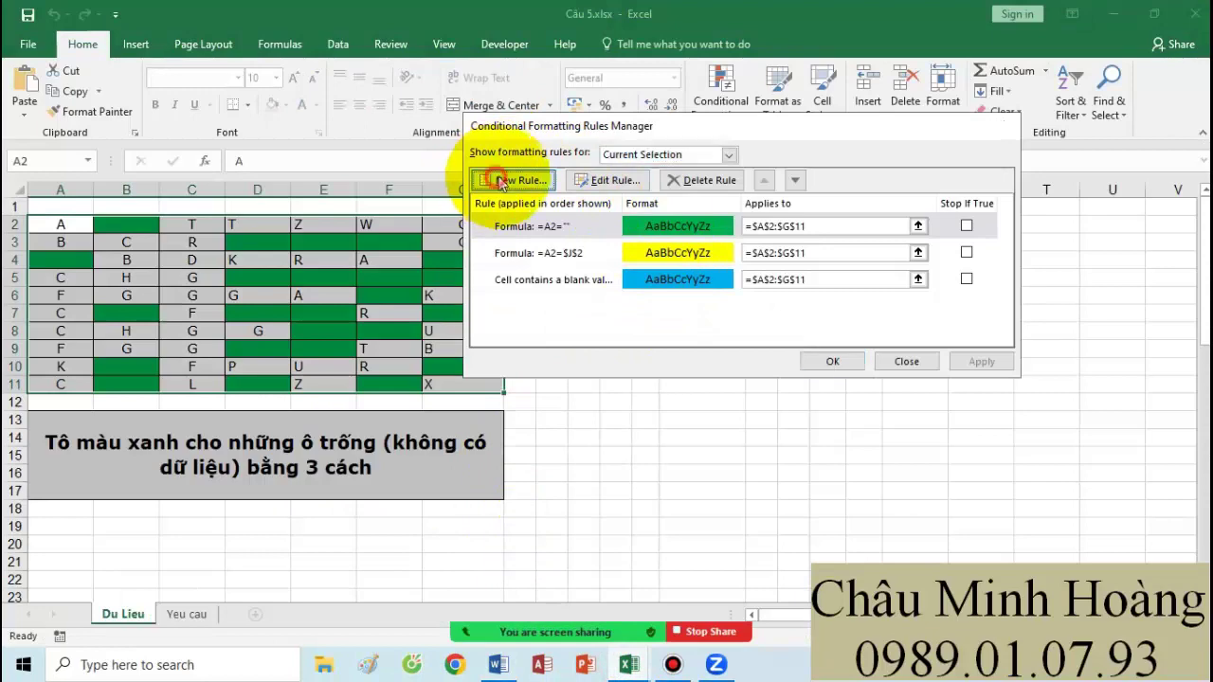
left_click(629, 205)
left_click(606, 277)
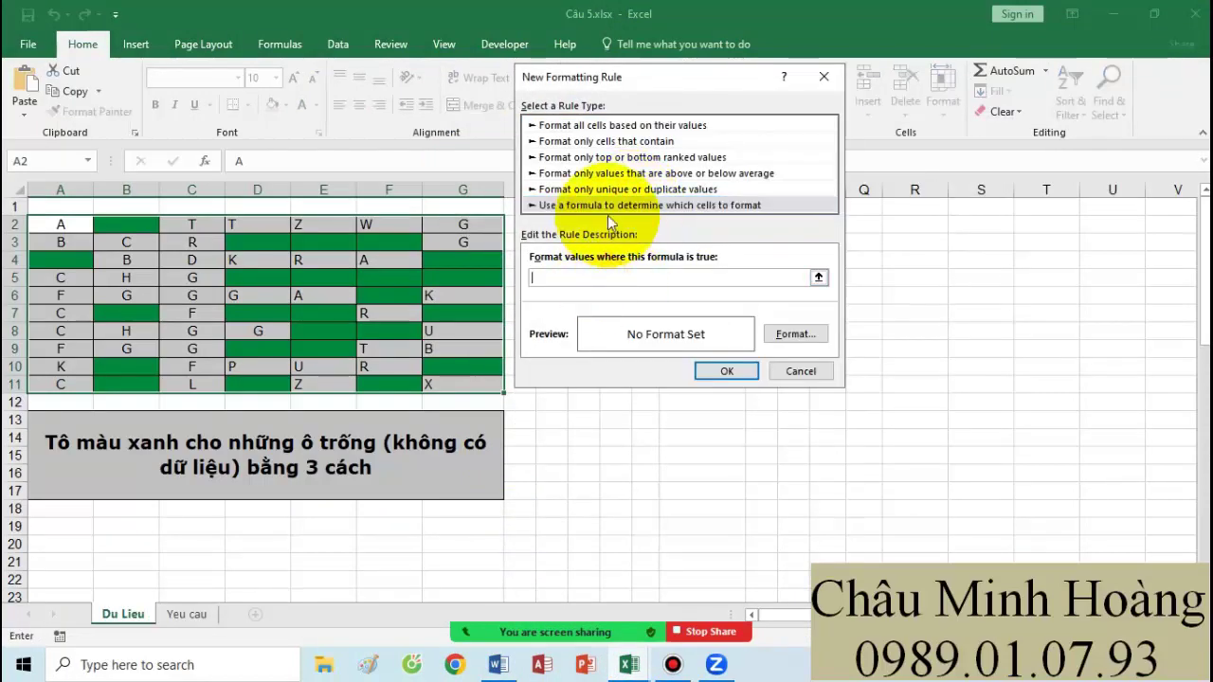
type("=isb")
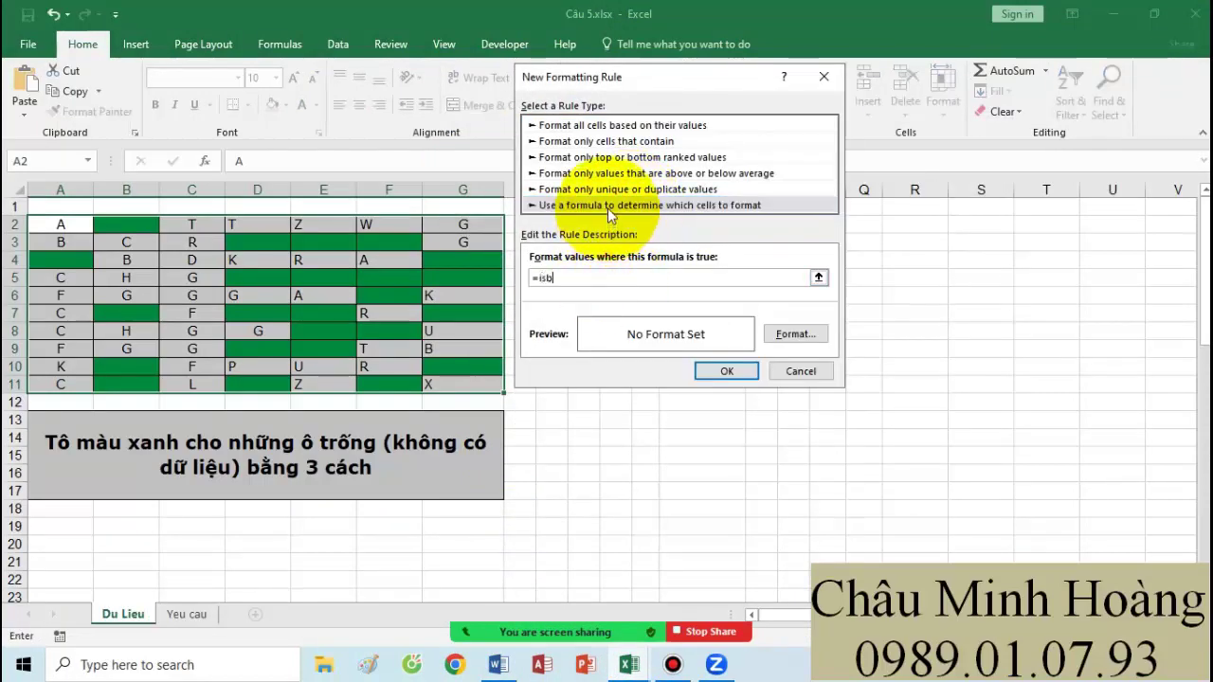
type("lank(")
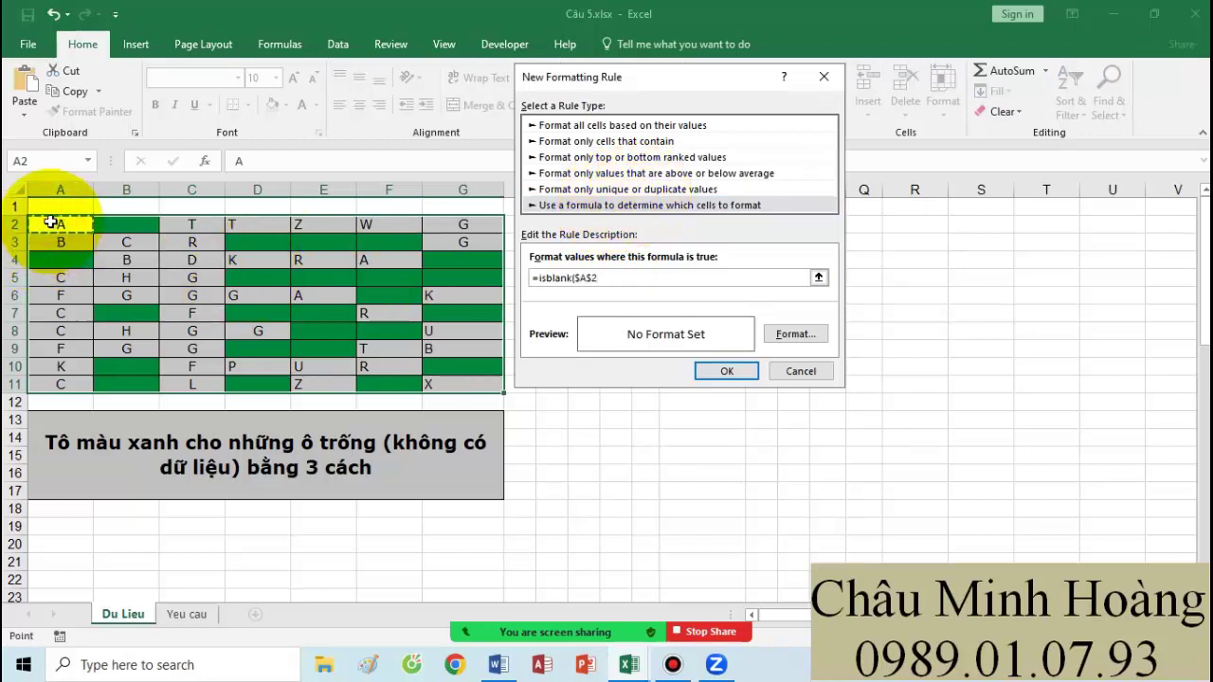
key("F4")
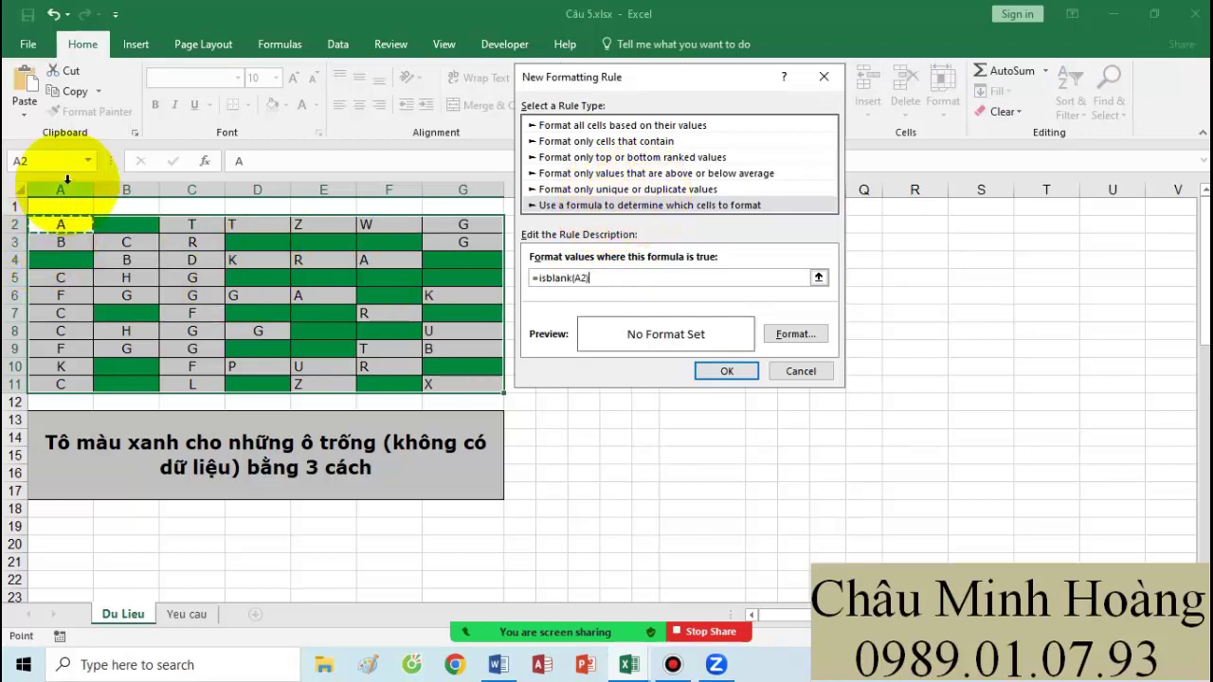
Step: Give the =isblank(A2) rule a yellow fill and apply it to A2:G11
left_click(795, 334)
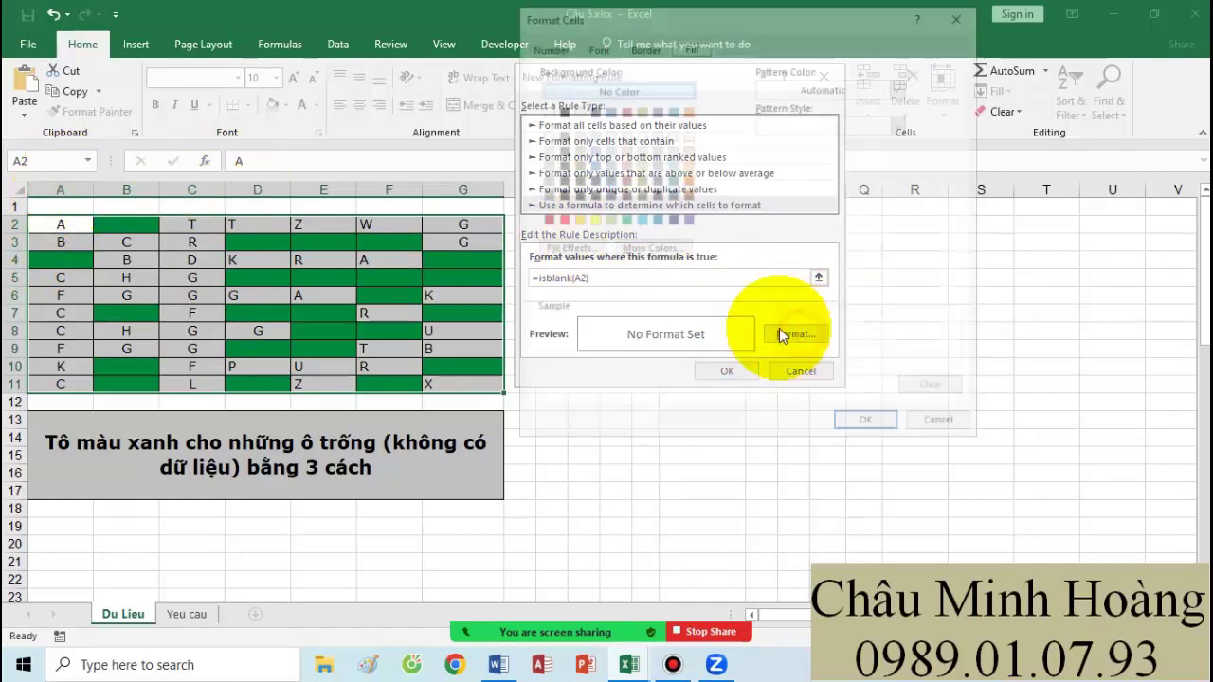
left_click(591, 219)
left_click(866, 421)
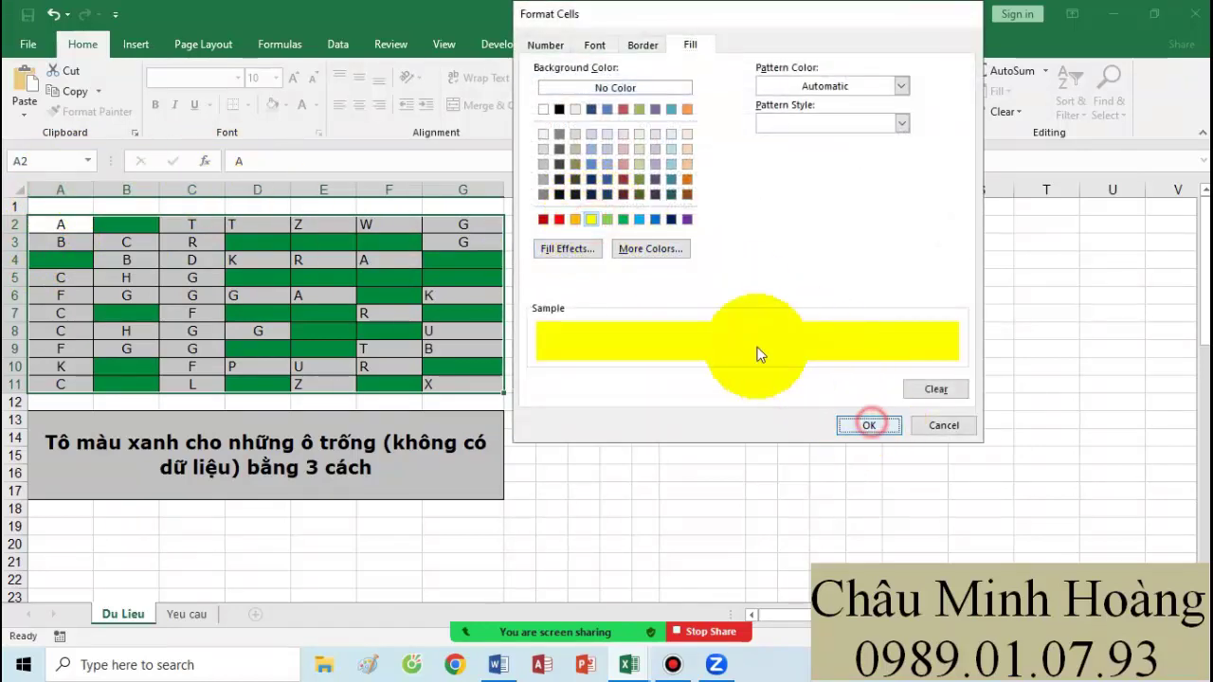
left_click(728, 372)
left_click(981, 361)
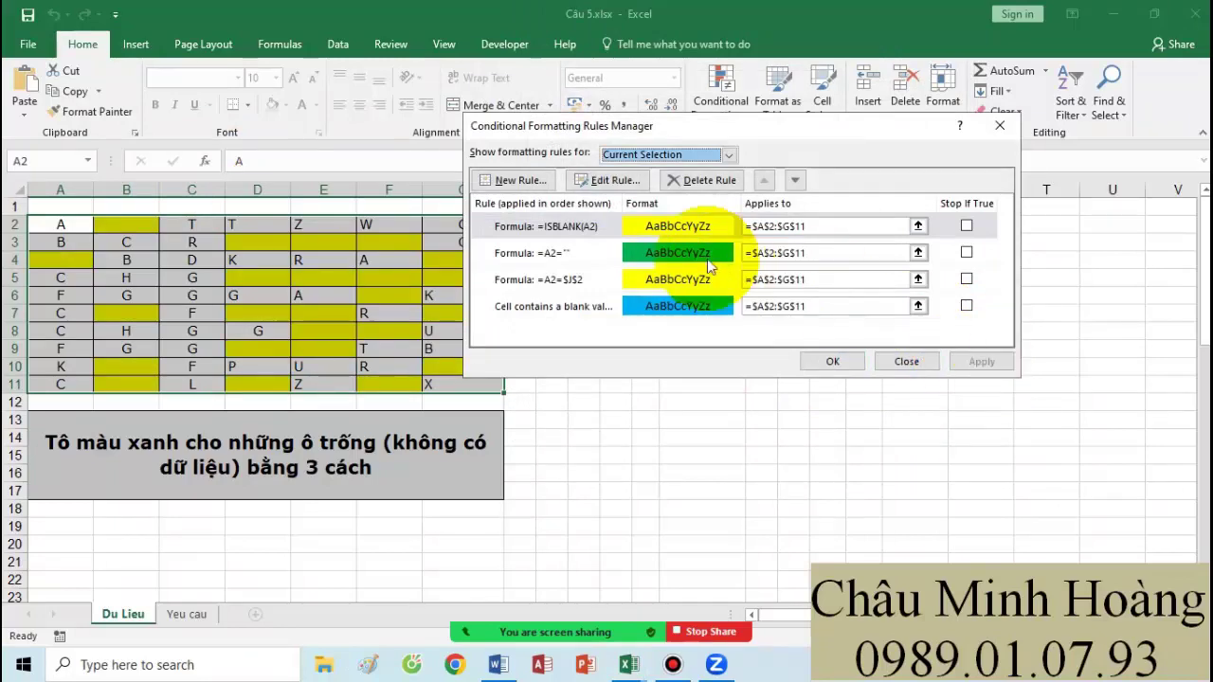
Step: Copy the ISBLANK rule's formula, record =ISBLANK(A2) after "Cách 4 :" in the Word document and add a "Cách 5 :" line below
left_click(625, 226)
double_click(625, 225)
left_click(712, 297)
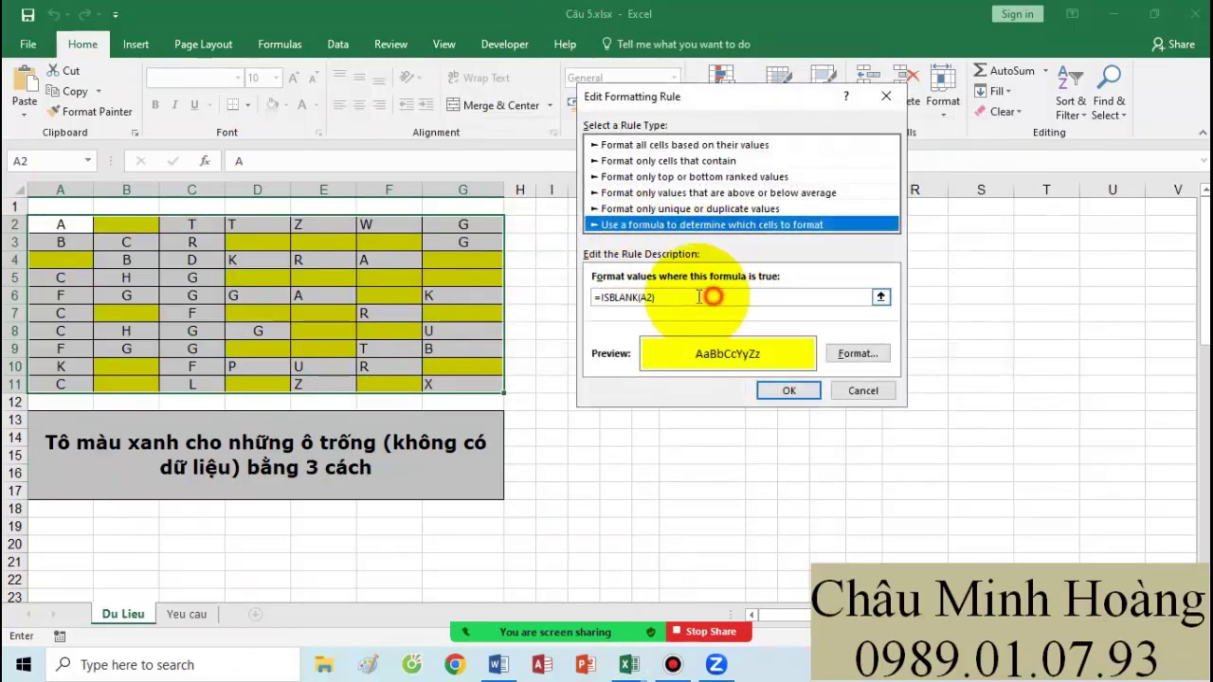
left_click(498, 664)
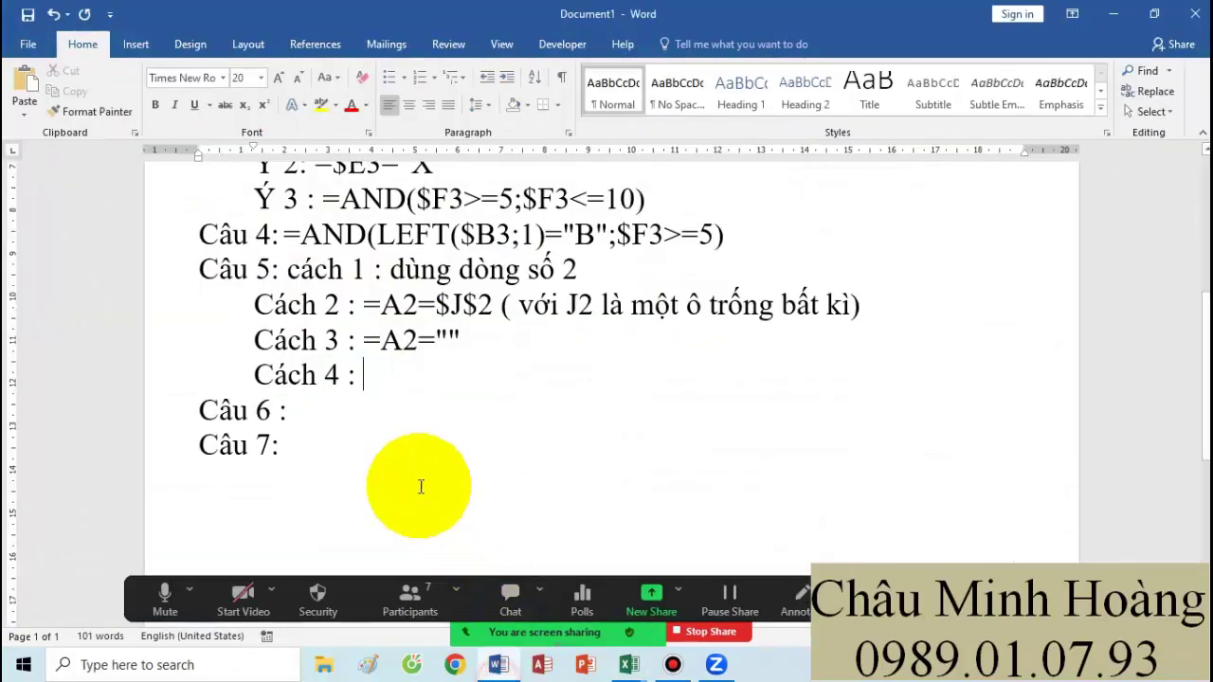
key("Return")
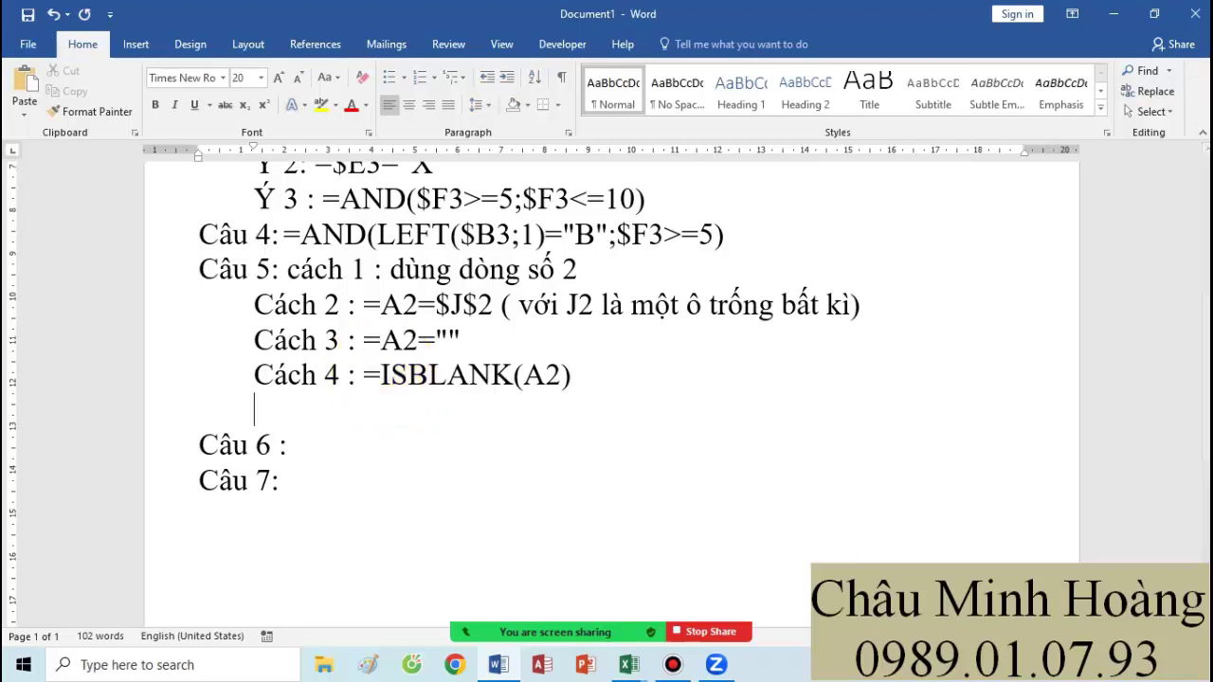
type("Cách 5 ")
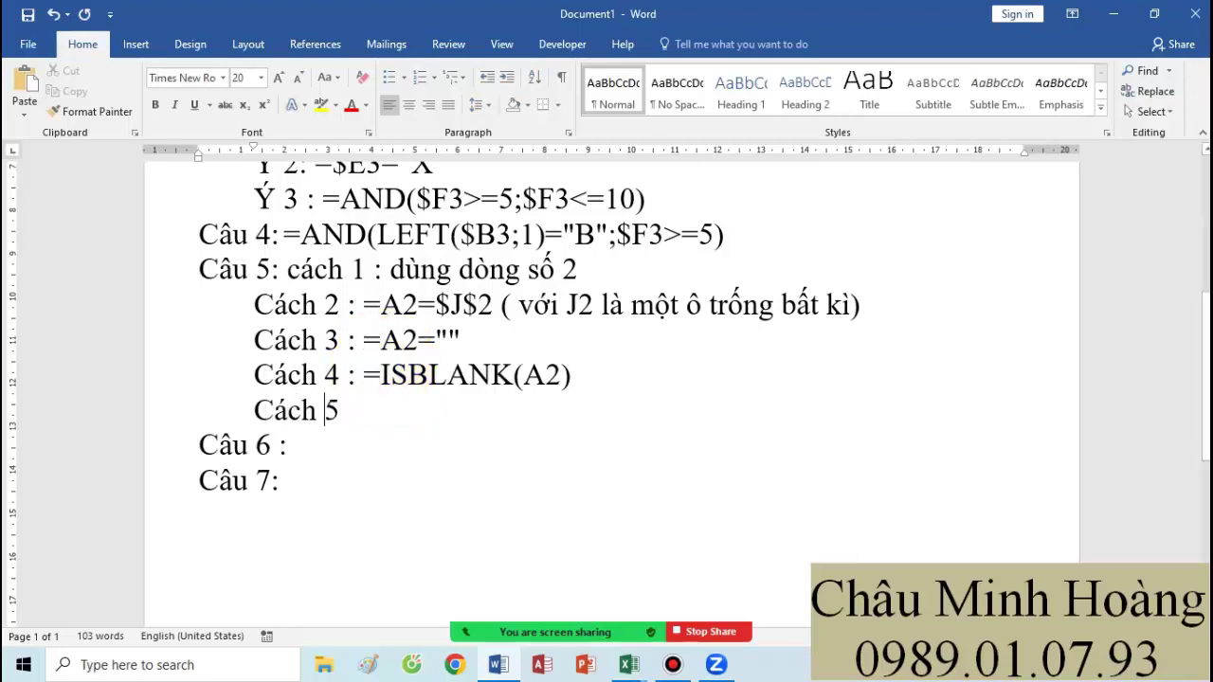
type(": ")
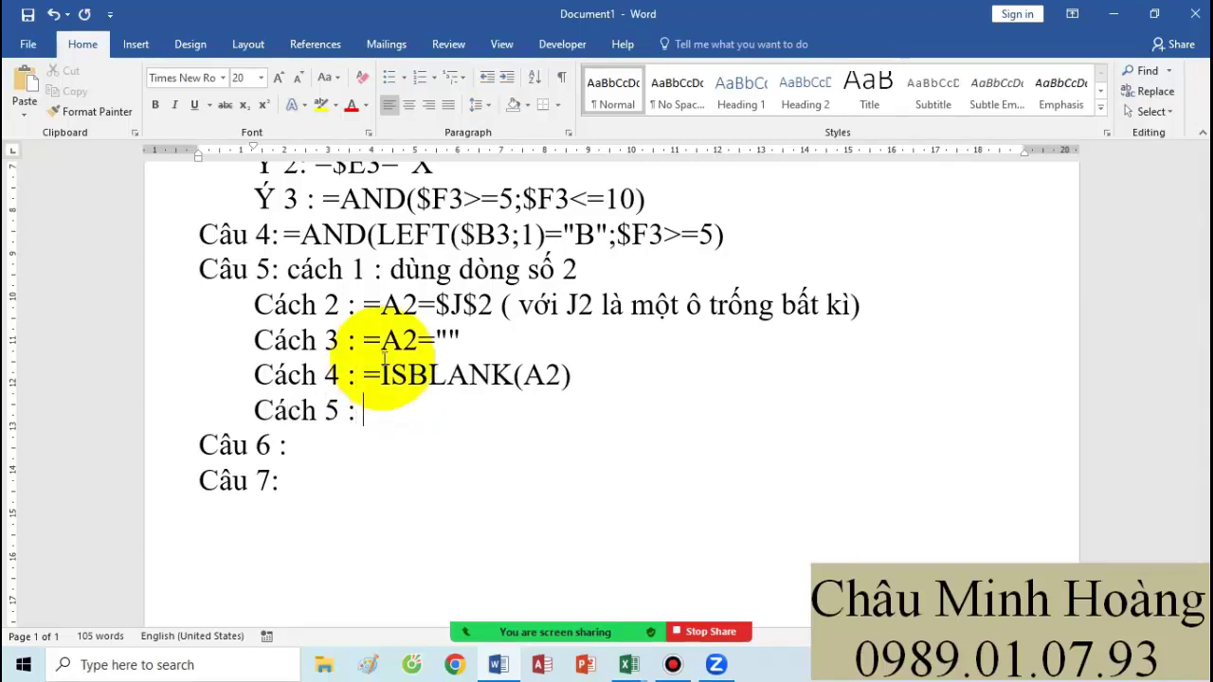
Step: Write =LEN(A2)=0 after "Cách 5 :" and copy that formula
type("+")
key("BackSpace")
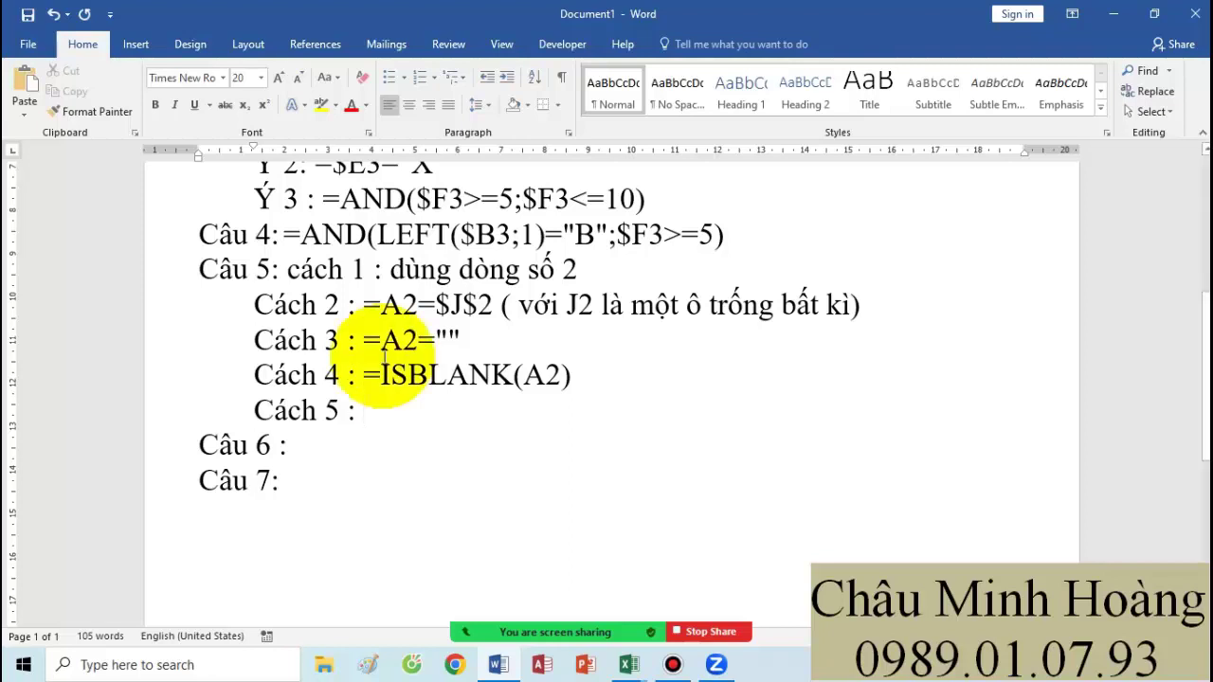
type("=LEN")
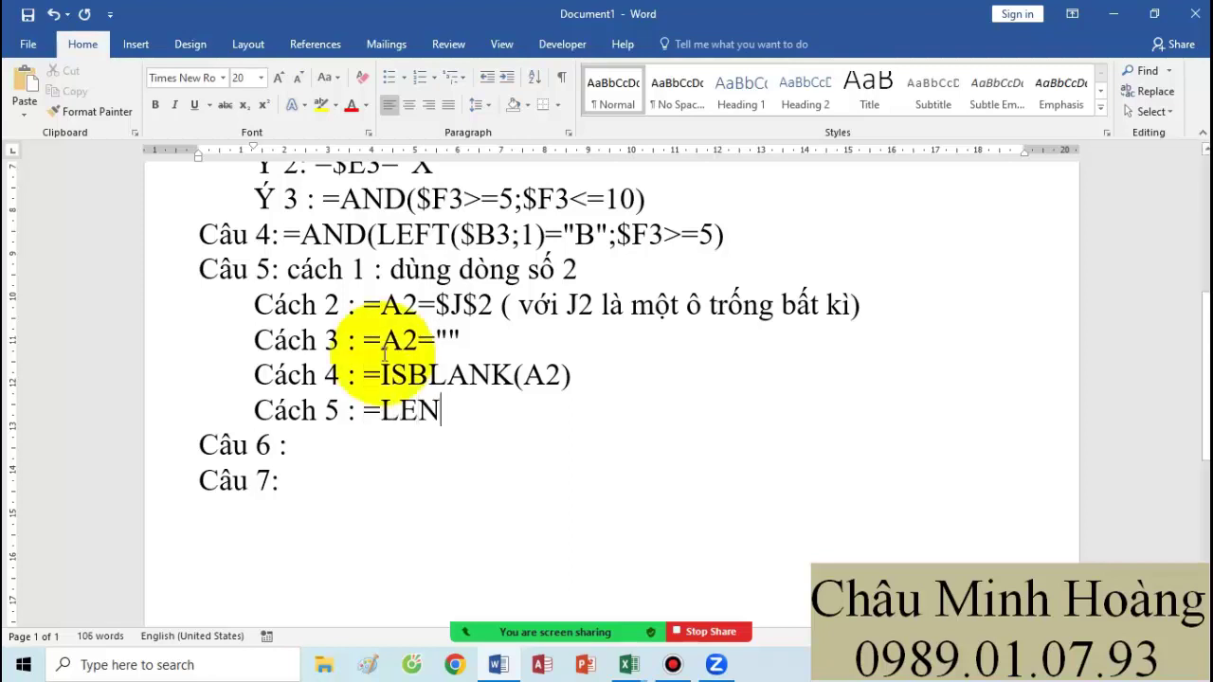
type("(A")
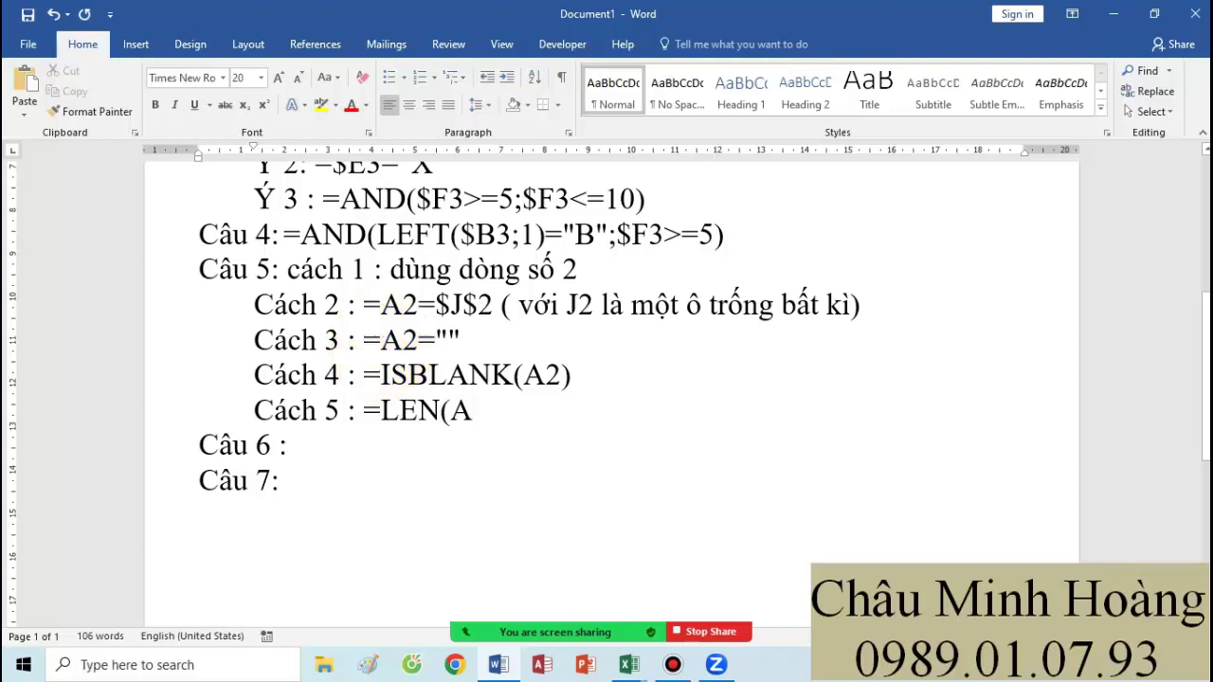
type("2)=0")
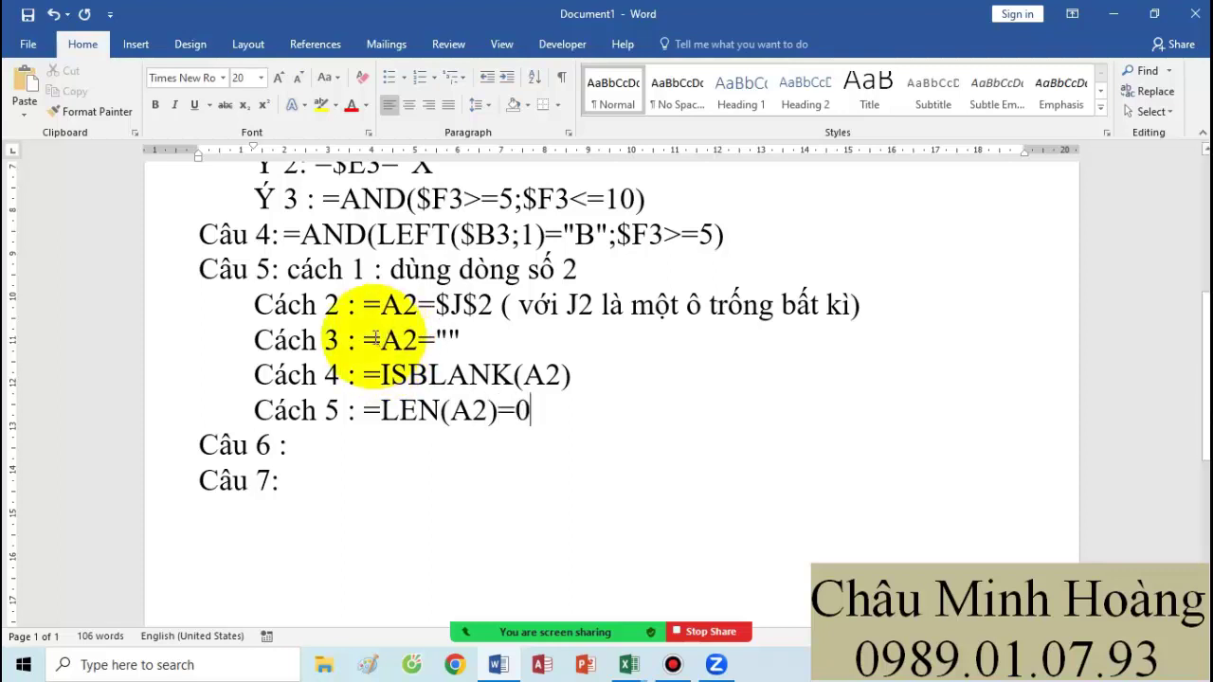
left_click_drag(564, 420, 367, 419)
key("ctrl+c")
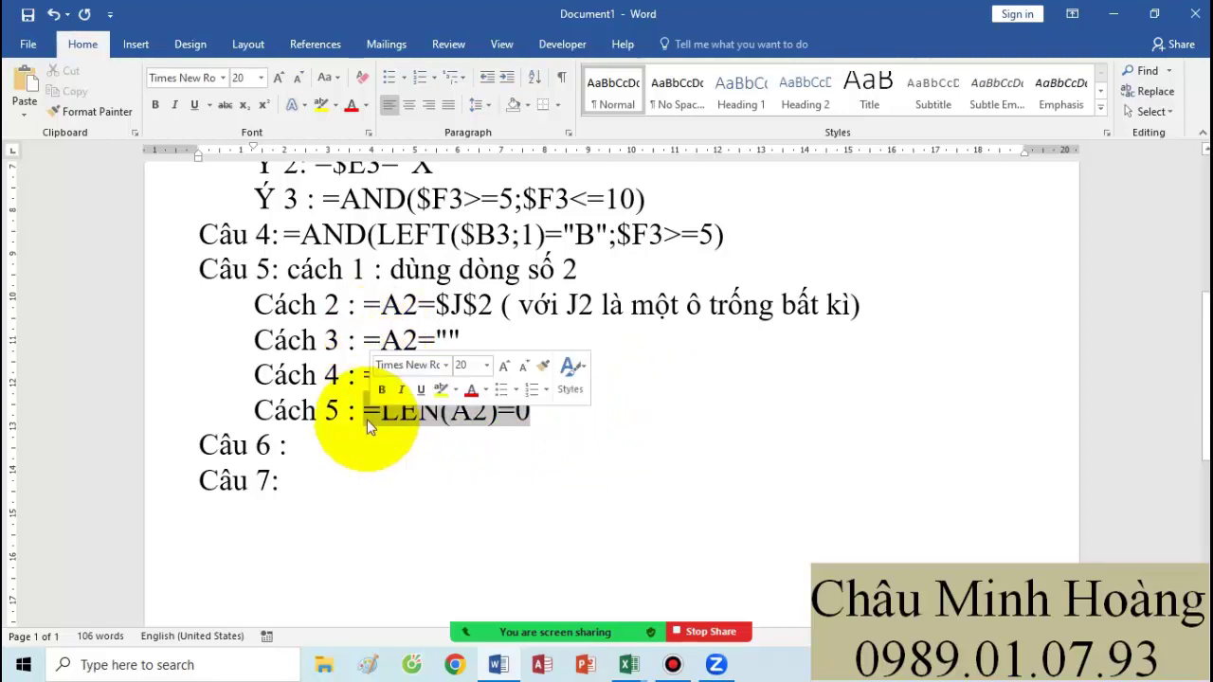
Step: Switch back to Câu 5.xlsx in Excel, close the ISBLANK rule and start a new formula-based rule with =LEN(A2)=0
mouse_move(643, 671)
left_click(405, 597)
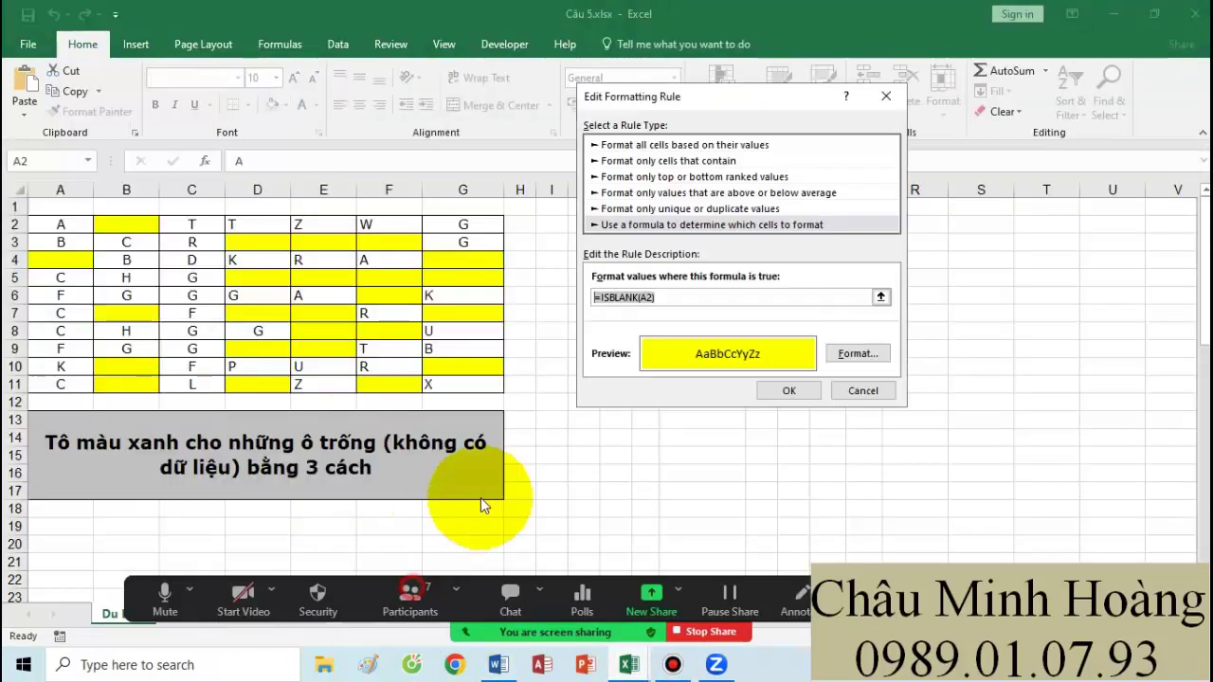
left_click(788, 391)
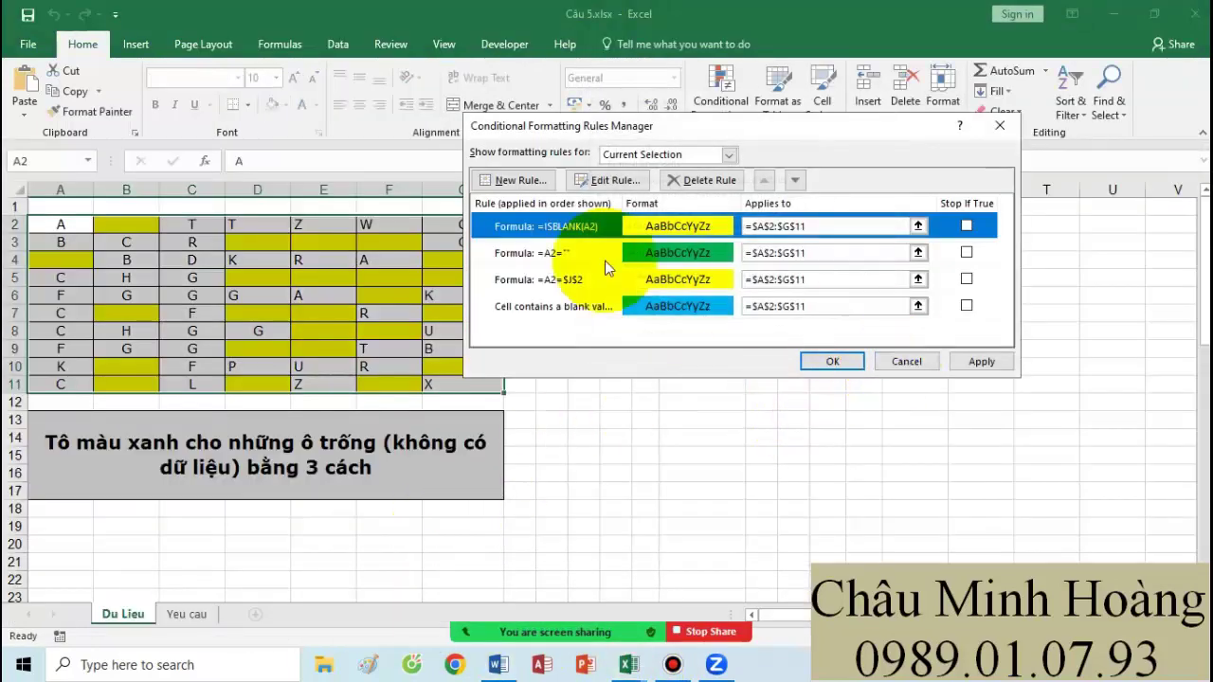
left_click(511, 180)
left_click(617, 206)
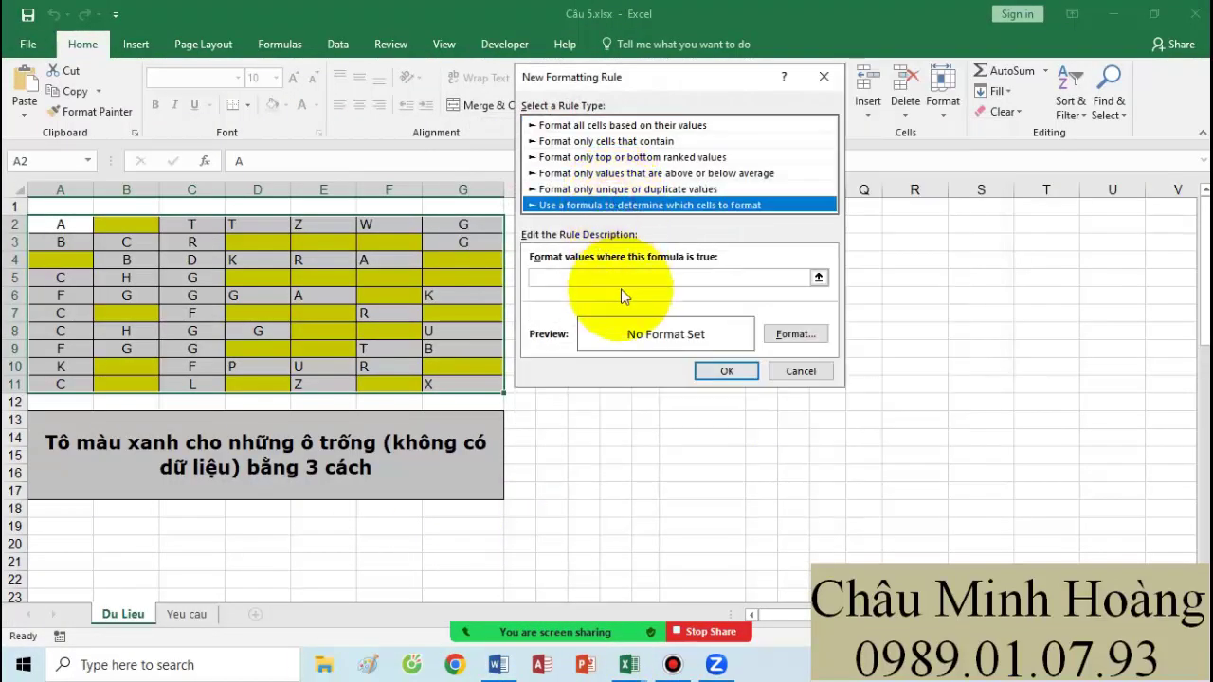
left_click(616, 284)
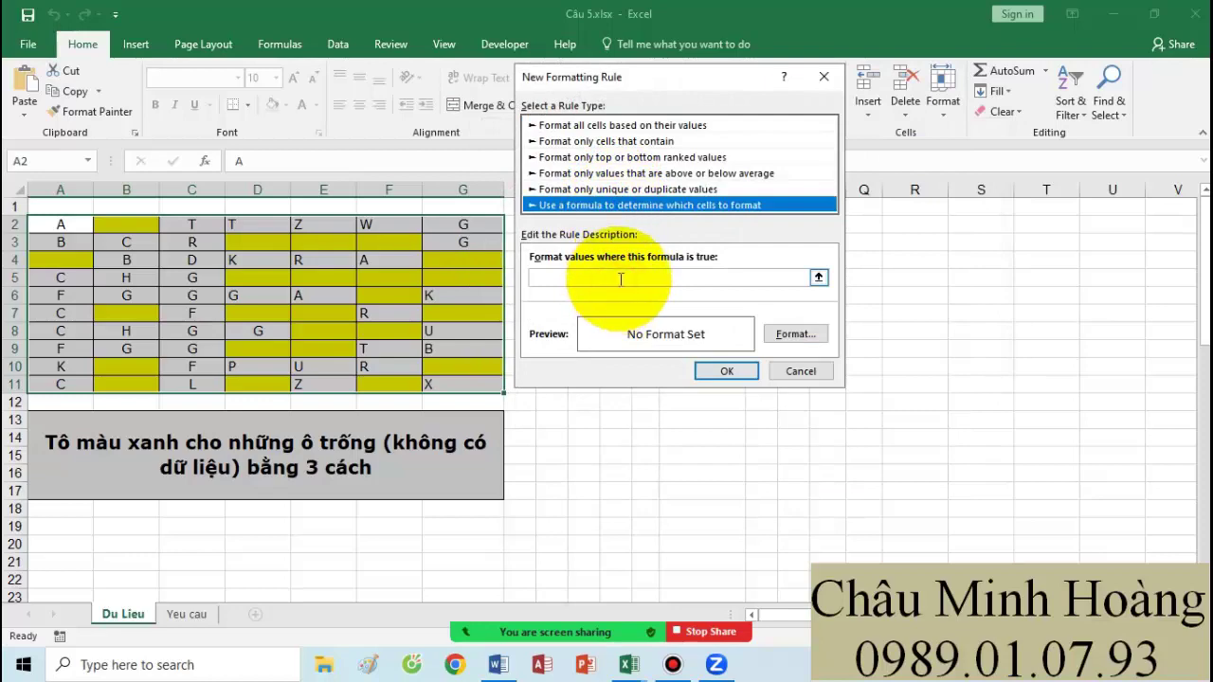
key("ctrl+v")
Step: Give the =LEN(A2)=0 rule a light green fill, apply it to A2:G11 and close the rules manager
left_click(786, 333)
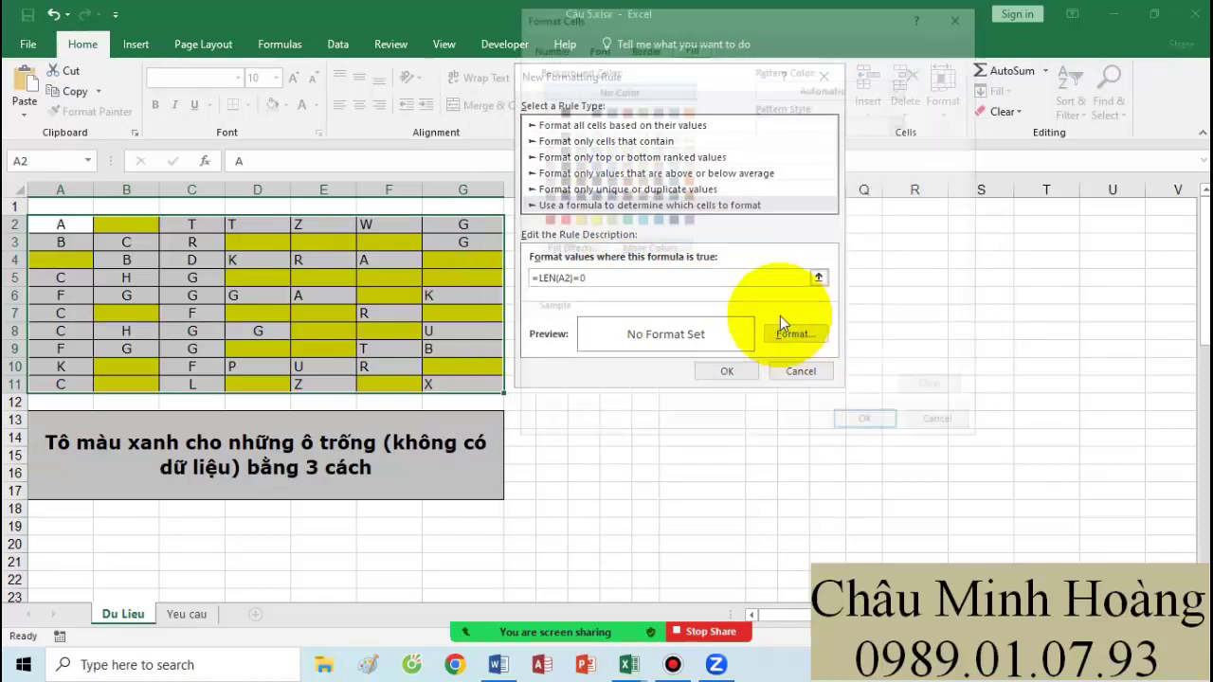
left_click(606, 220)
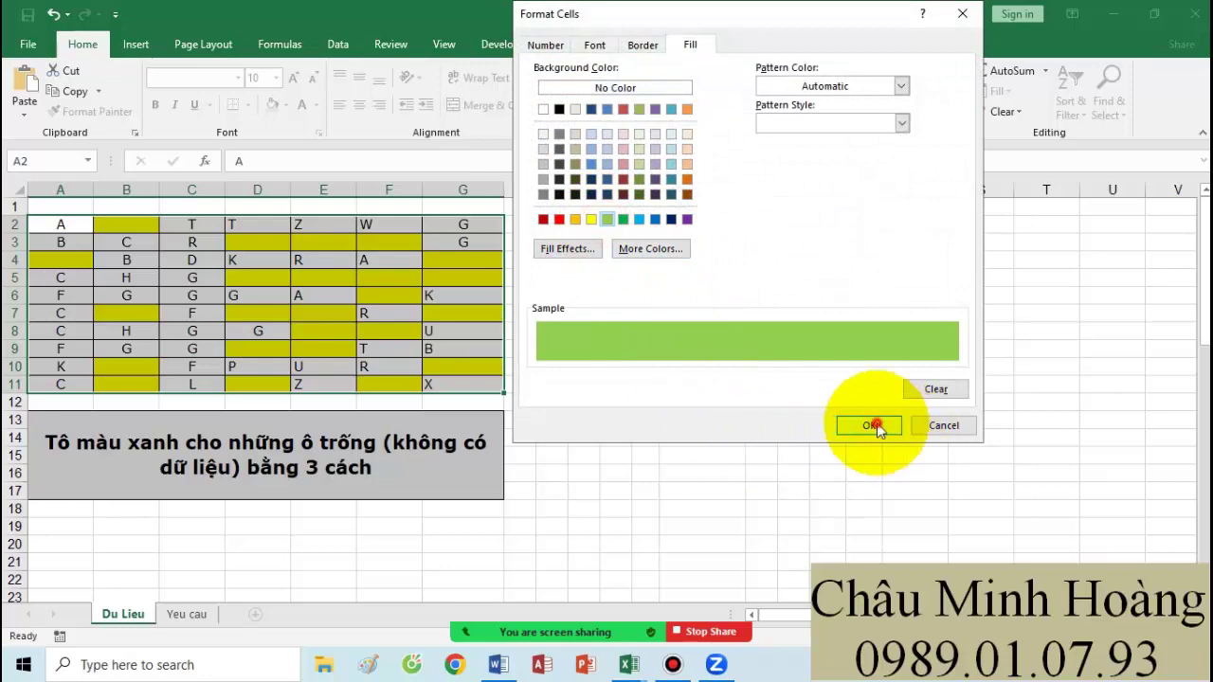
left_click(870, 426)
left_click(728, 370)
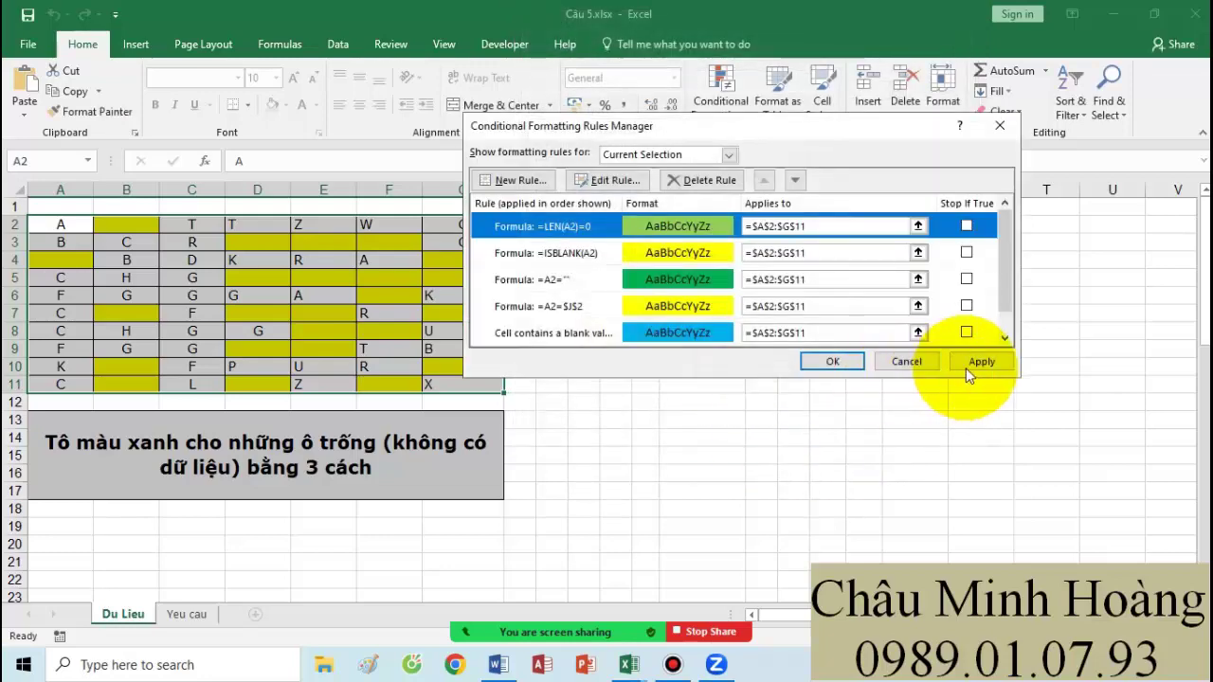
left_click(976, 364)
left_click(832, 361)
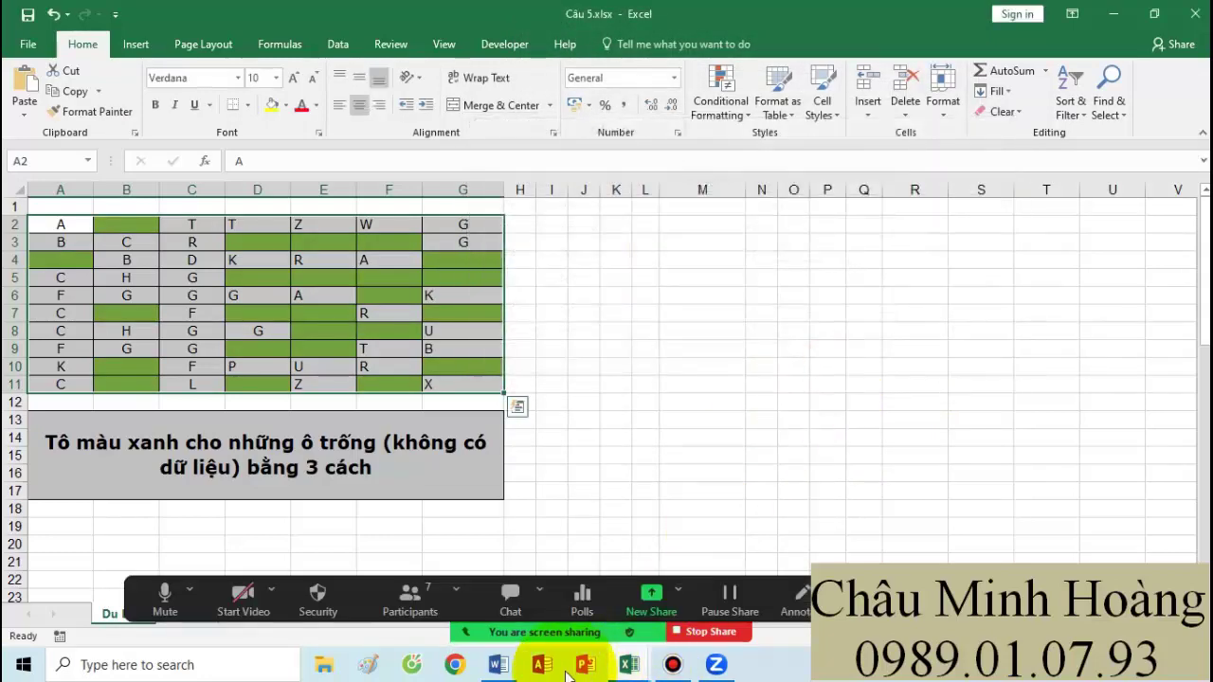
Step: Switch to the Word document and review the methods listed under Câu 5
left_click(499, 665)
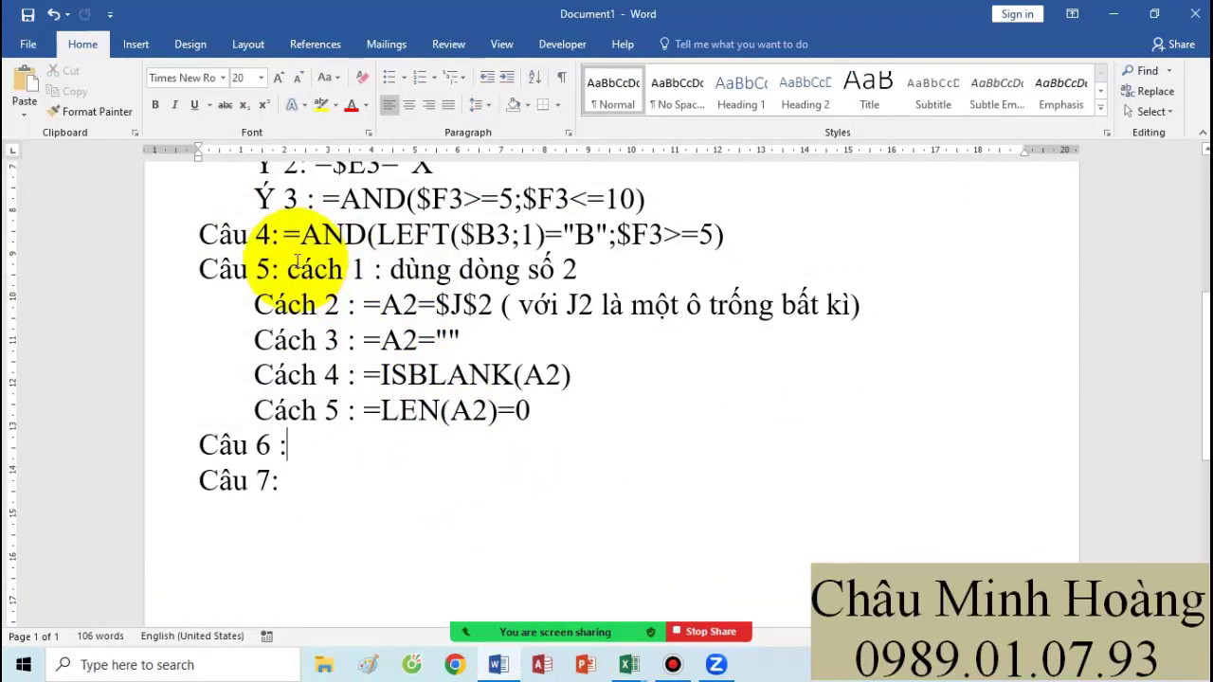
left_click_drag(286, 268, 617, 400)
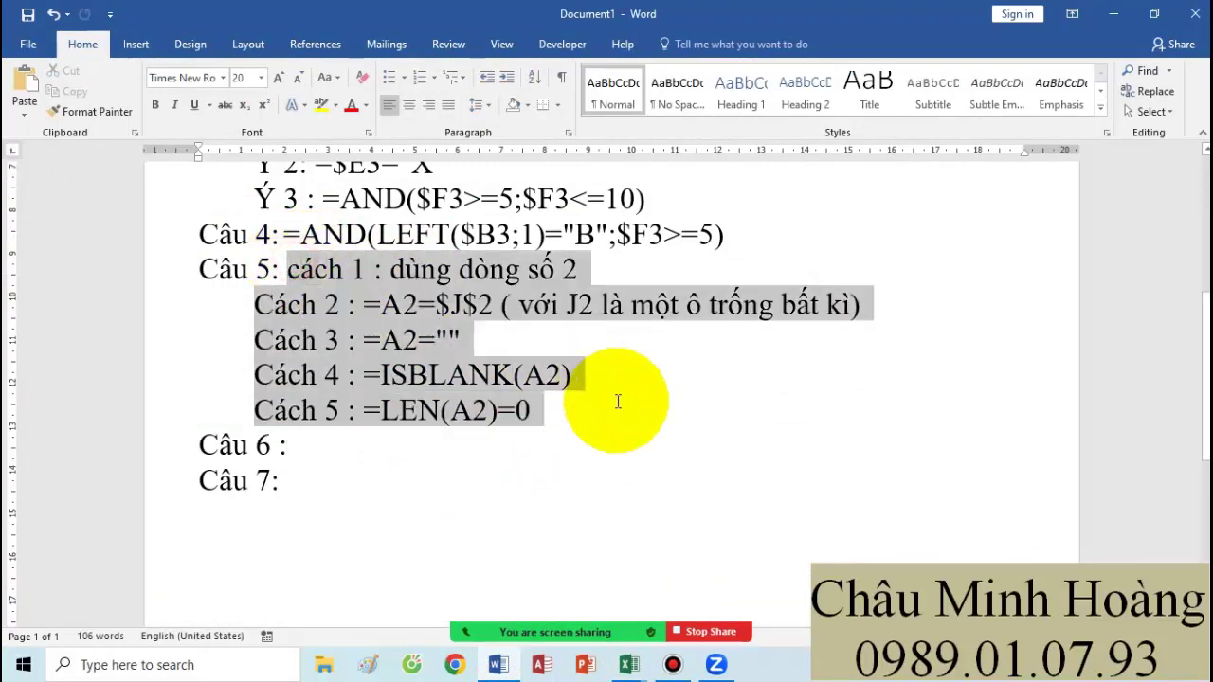
left_click(500, 410)
left_click_drag(531, 414, 289, 273)
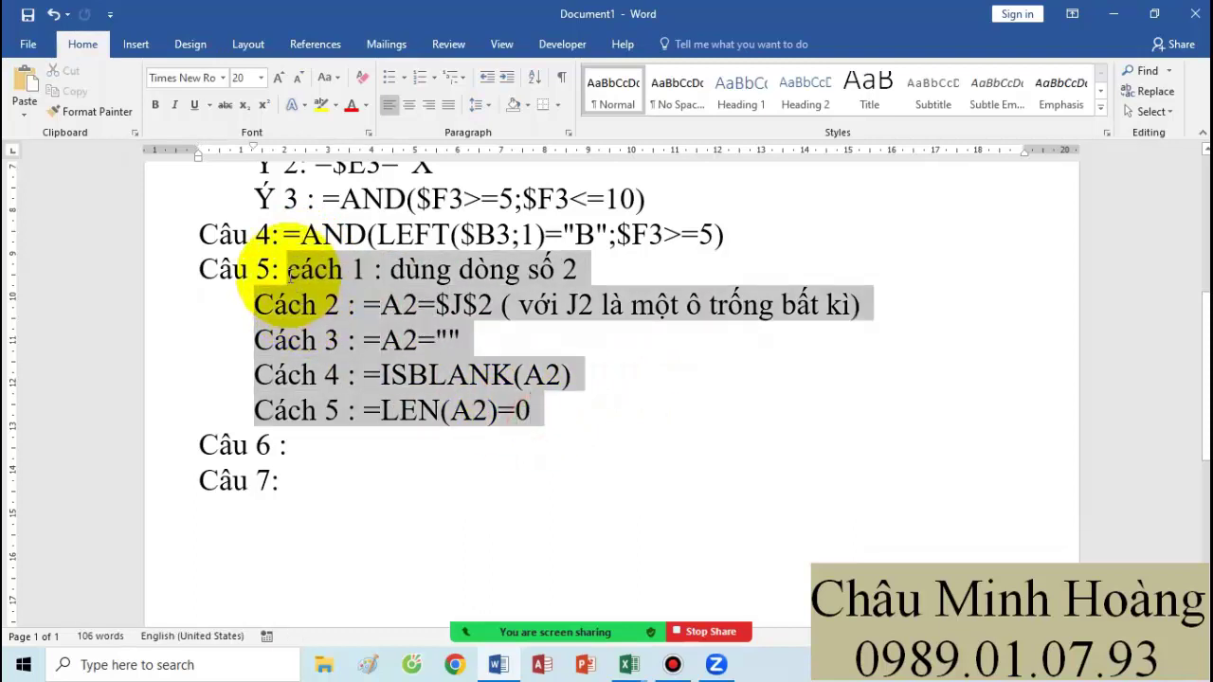
left_click(304, 431)
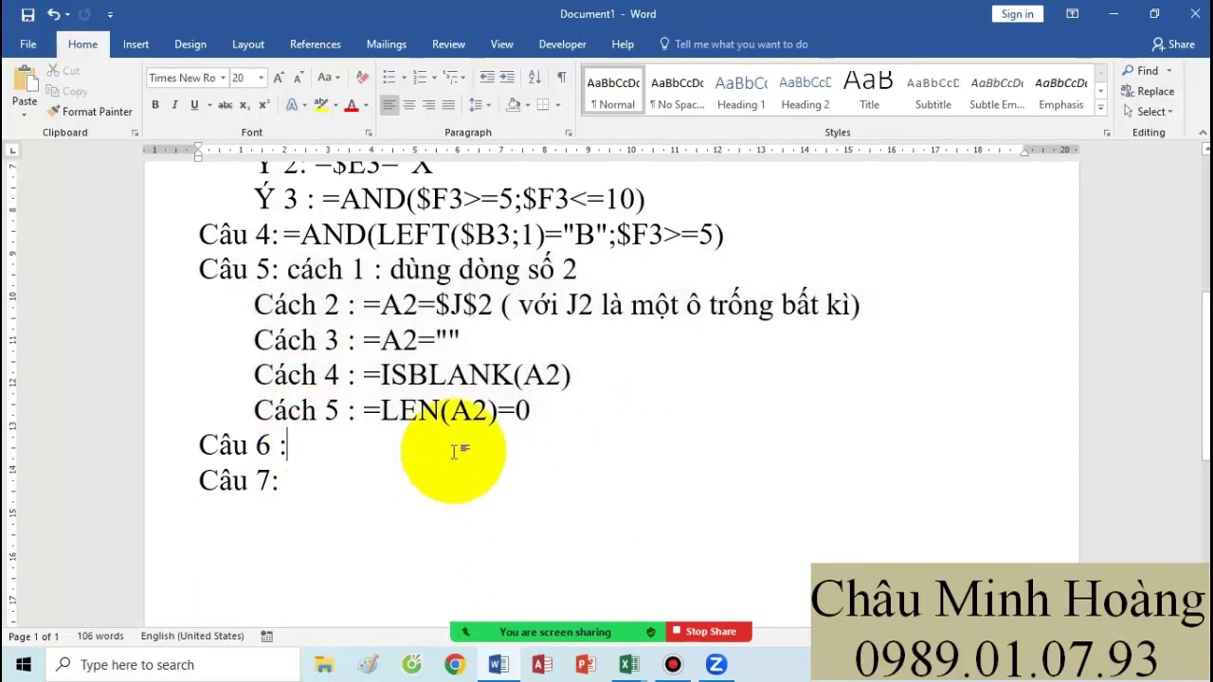
Step: Switch to CGu 6.xlsx in Excel and enter =MOD(ROW();2)>0 in cell N8
left_click(629, 664)
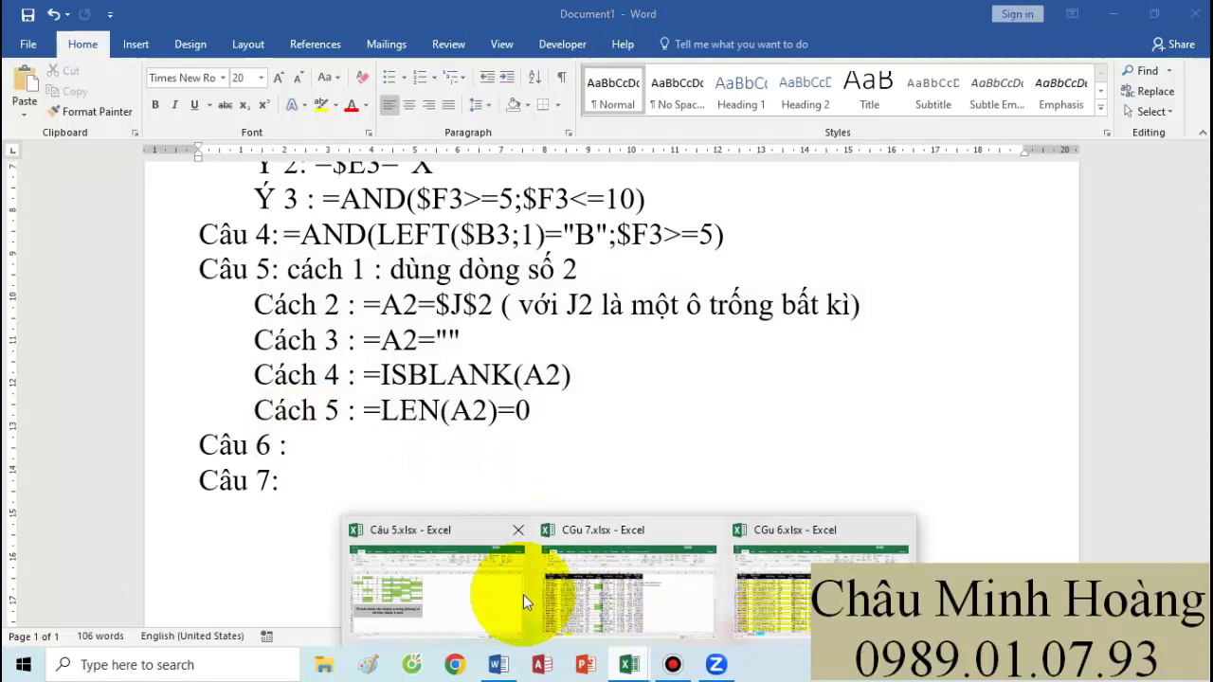
left_click(787, 579)
scroll(764, 460, "down", 6)
scroll(764, 461, "up", 7)
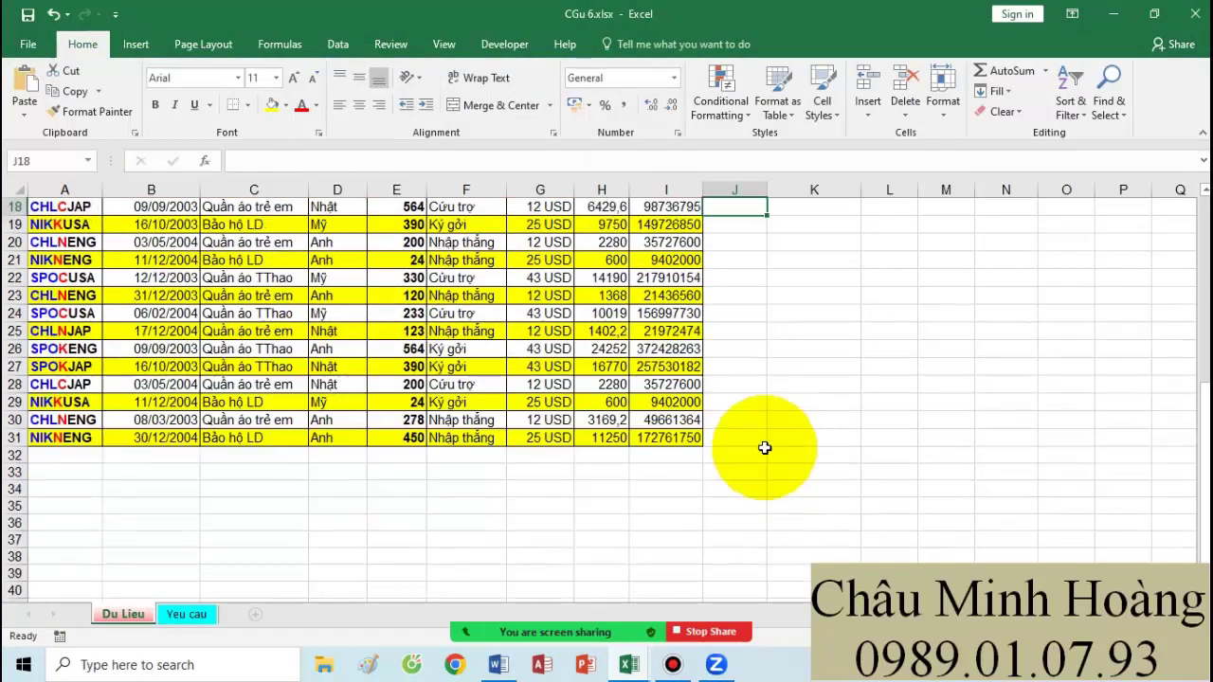
left_click(995, 357)
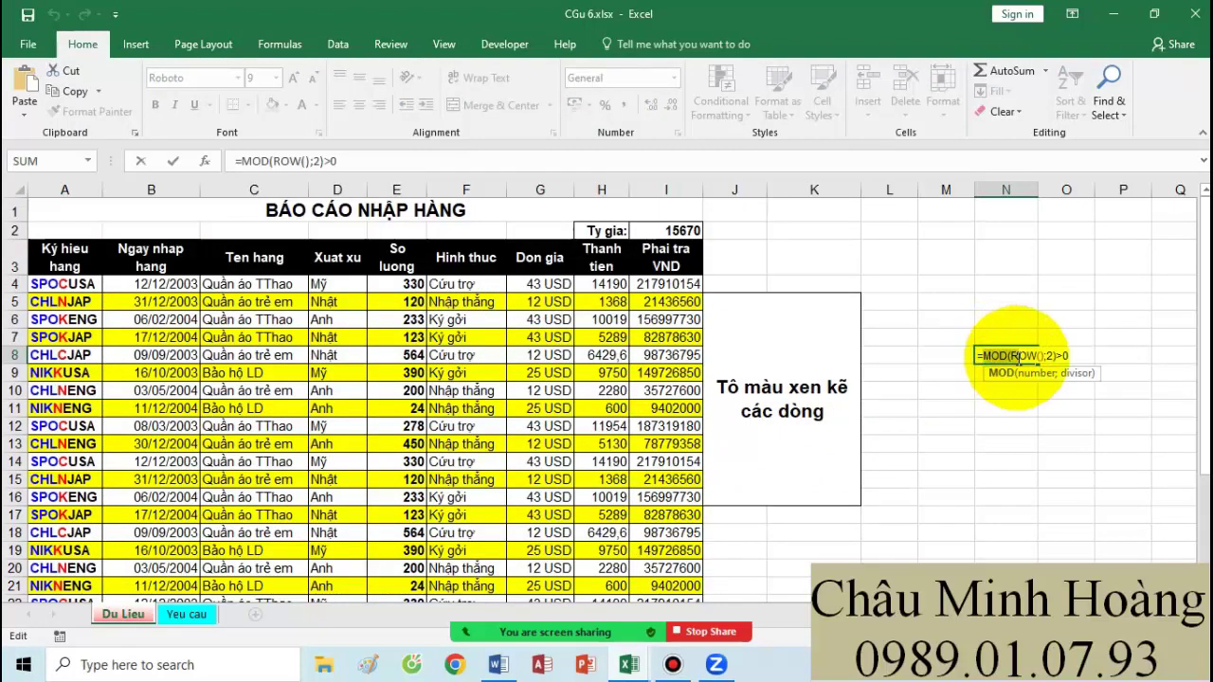
key("Return")
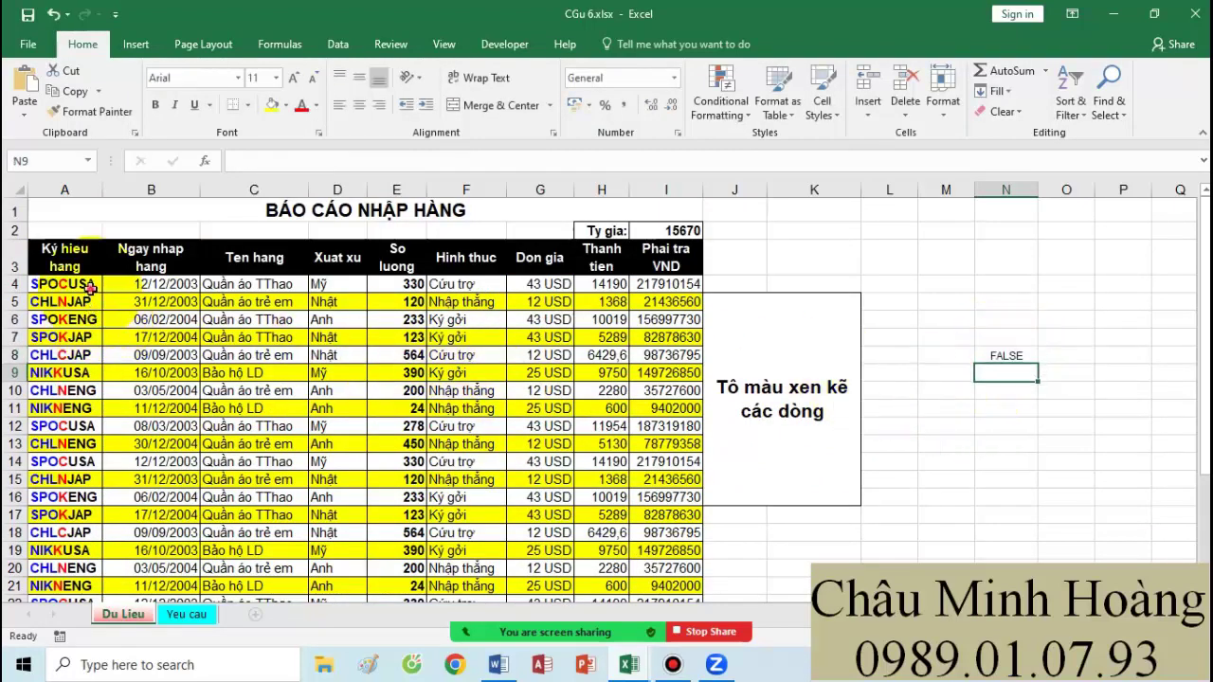
Step: Select A4:I31, open its existing conditional formatting rule for editing and copy the =MOD(ROW();2)>0 formula
left_click_drag(90, 289, 648, 563)
left_click(720, 95)
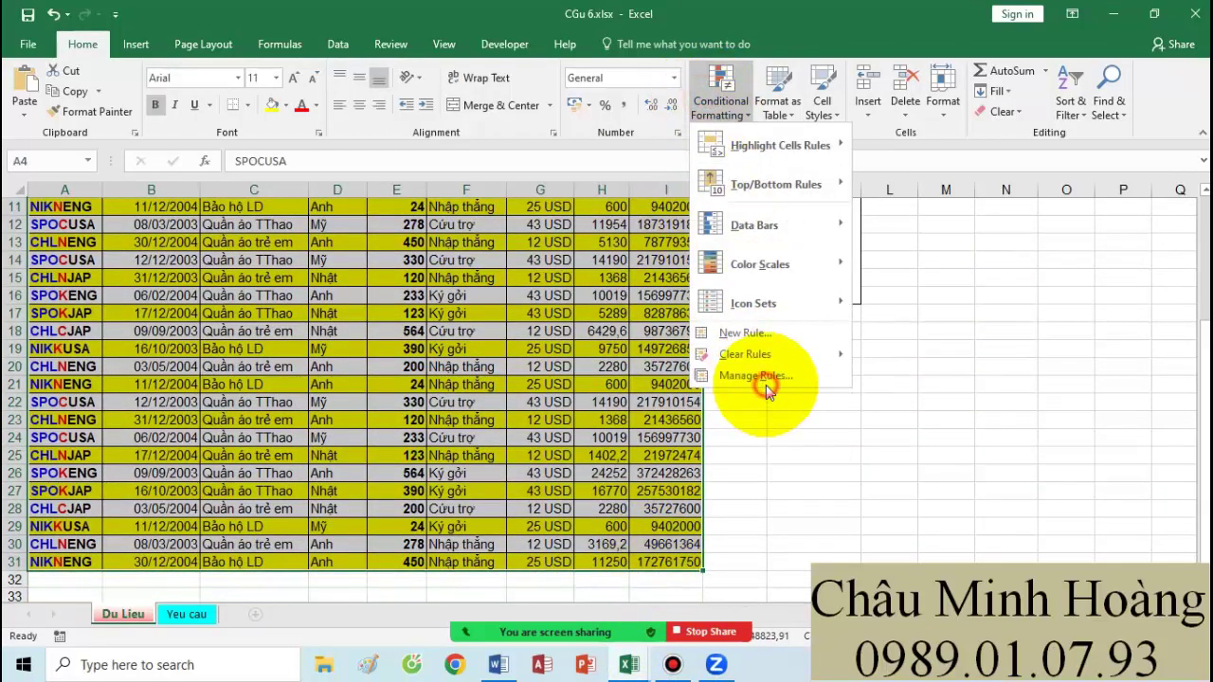
left_click(753, 377)
left_click(608, 235)
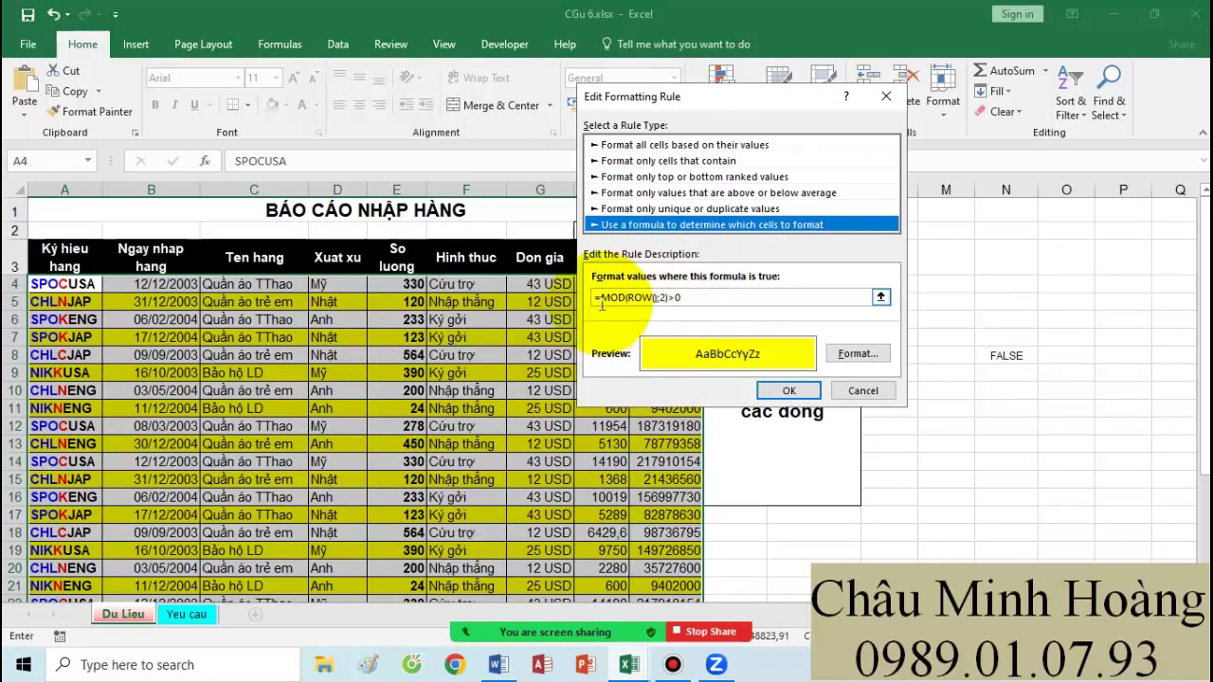
left_click(618, 298)
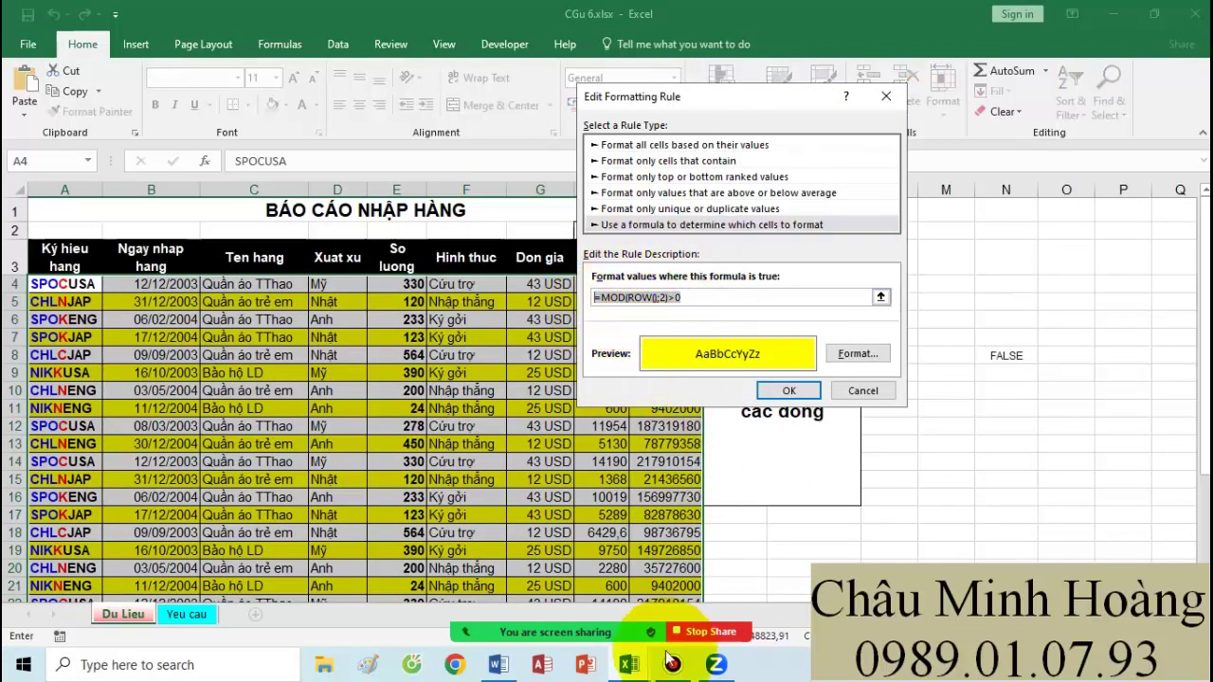
Step: Switch to the Word document, paste =MOD(ROW();2)>0 after "Câu 6 :" with a separating space, and add an empty line below
left_click(512, 666)
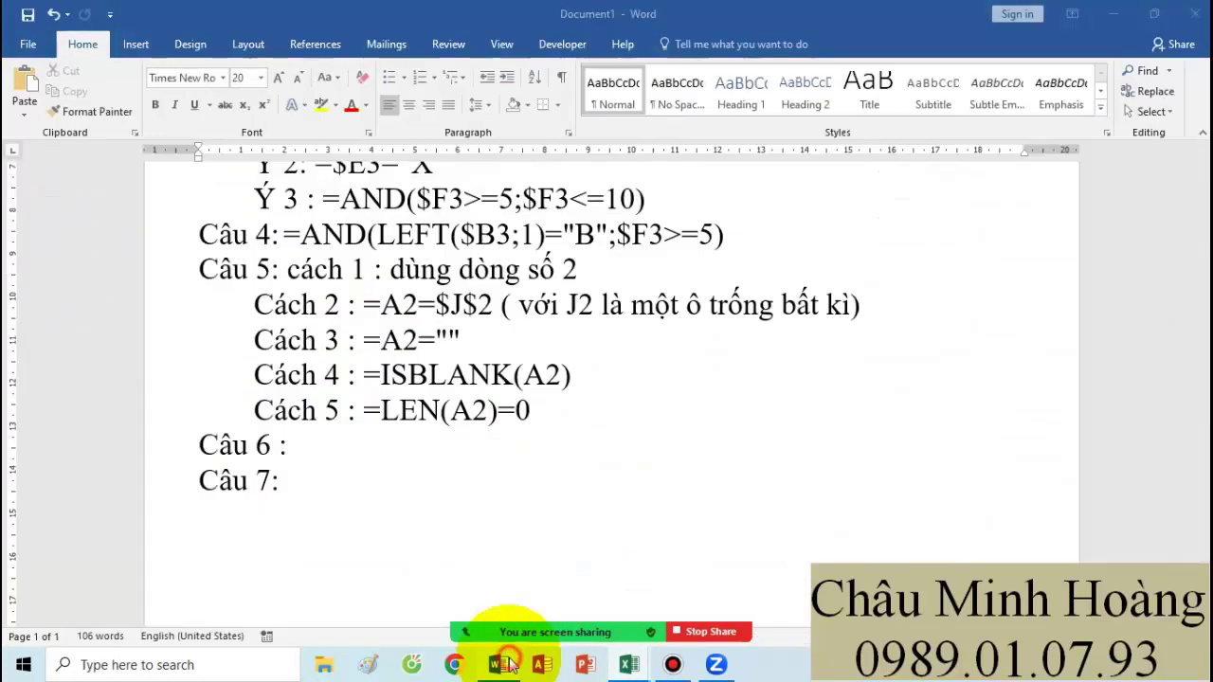
type("=MOD(ROW();2)>0")
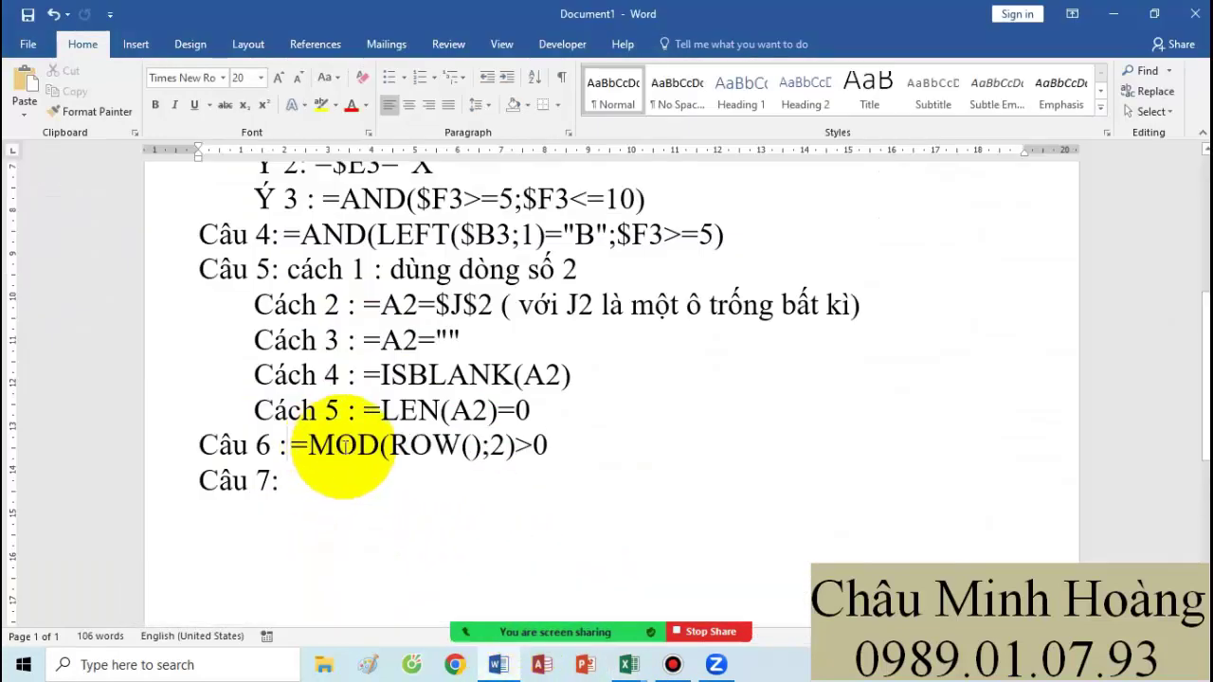
left_click(288, 436)
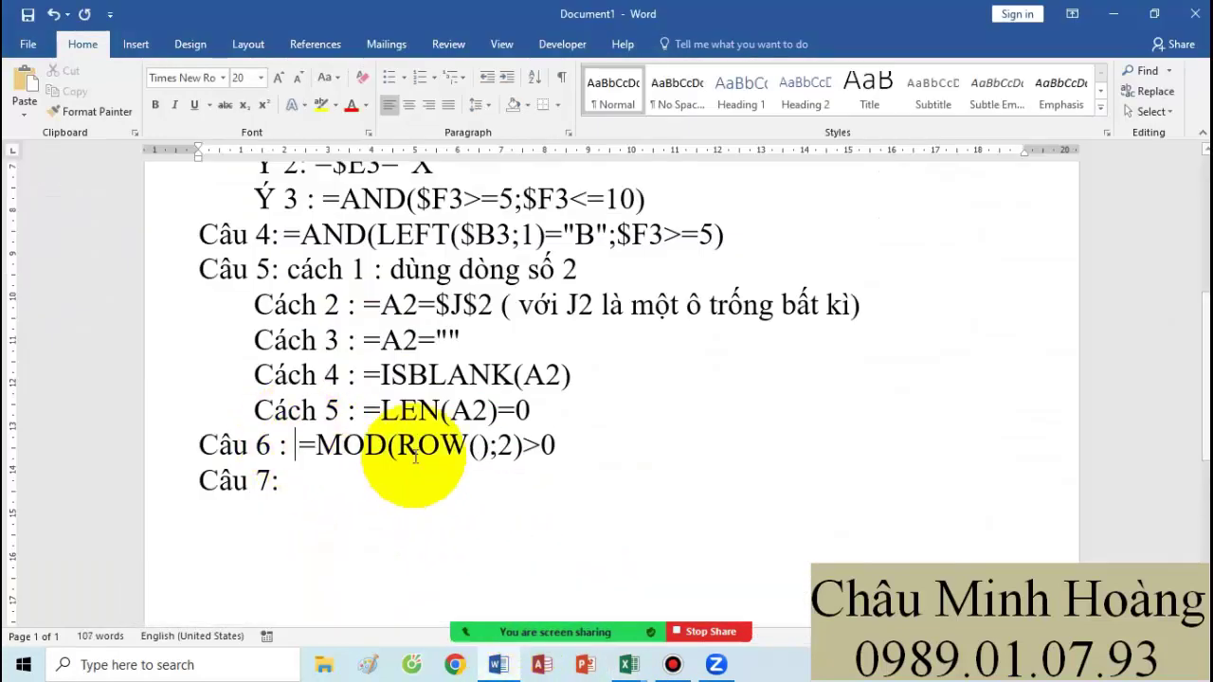
left_click(568, 447)
key("Return")
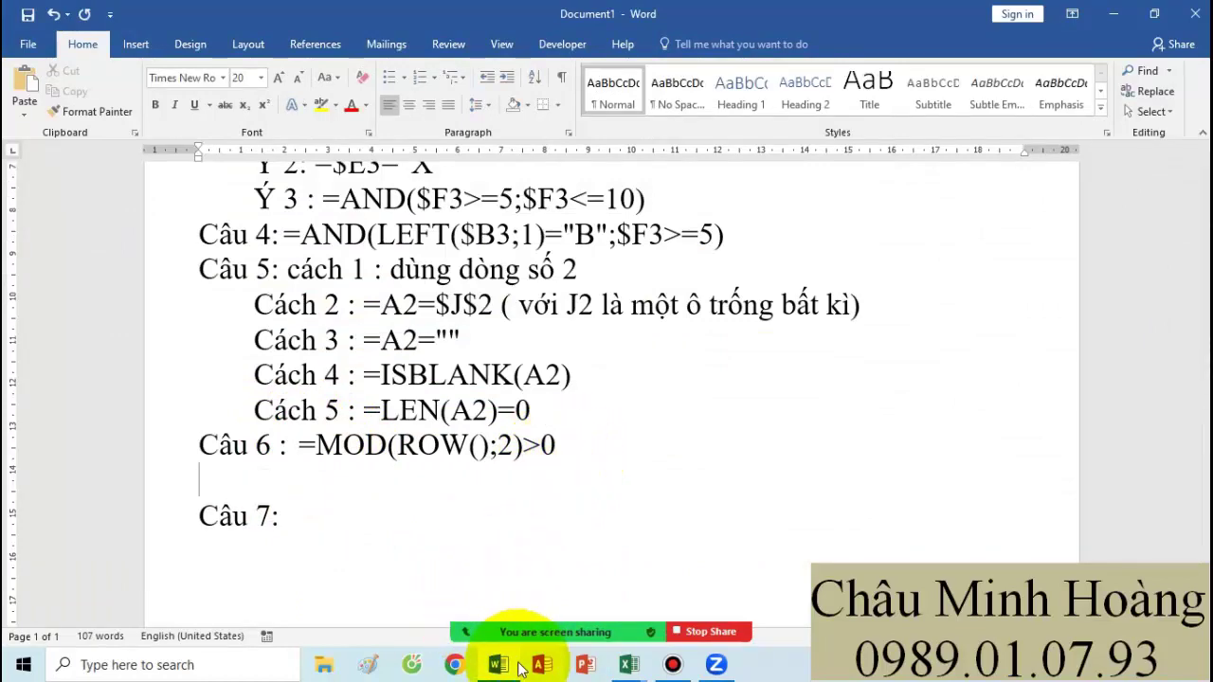
Step: Switch back to CGu 6.xlsx in Excel, close the edited rule and start a new formula-based rule with =MOD(ROW();2)
left_click(628, 664)
left_click(790, 606)
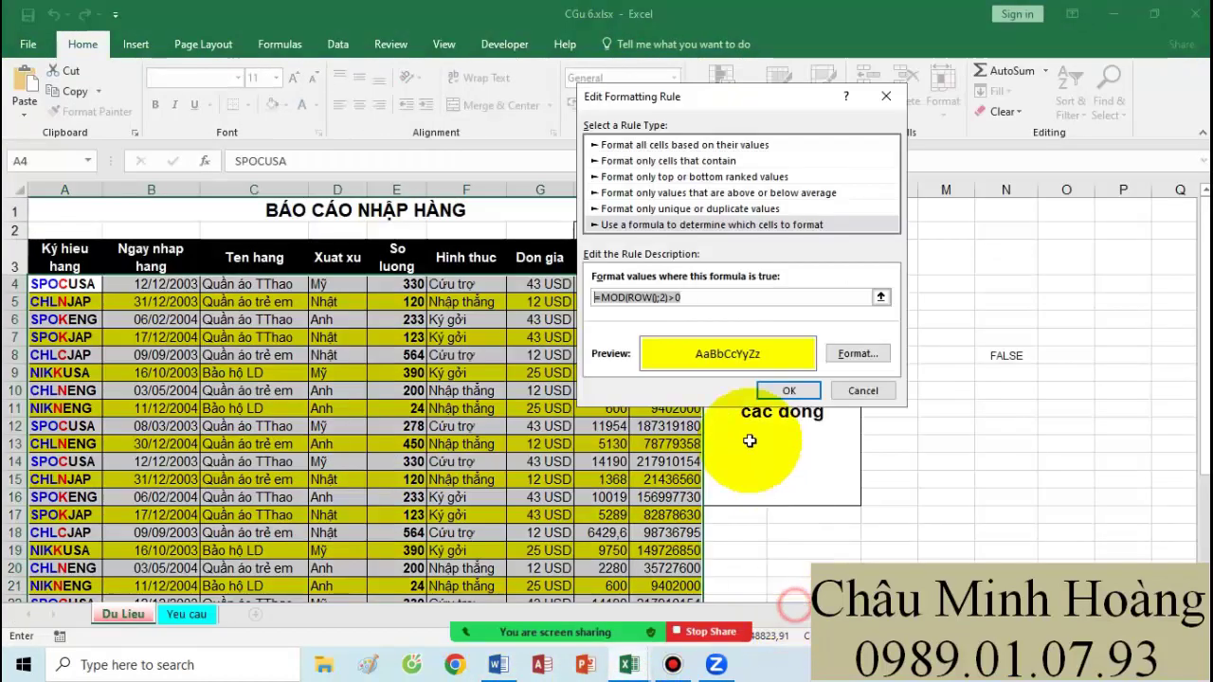
left_click(817, 387)
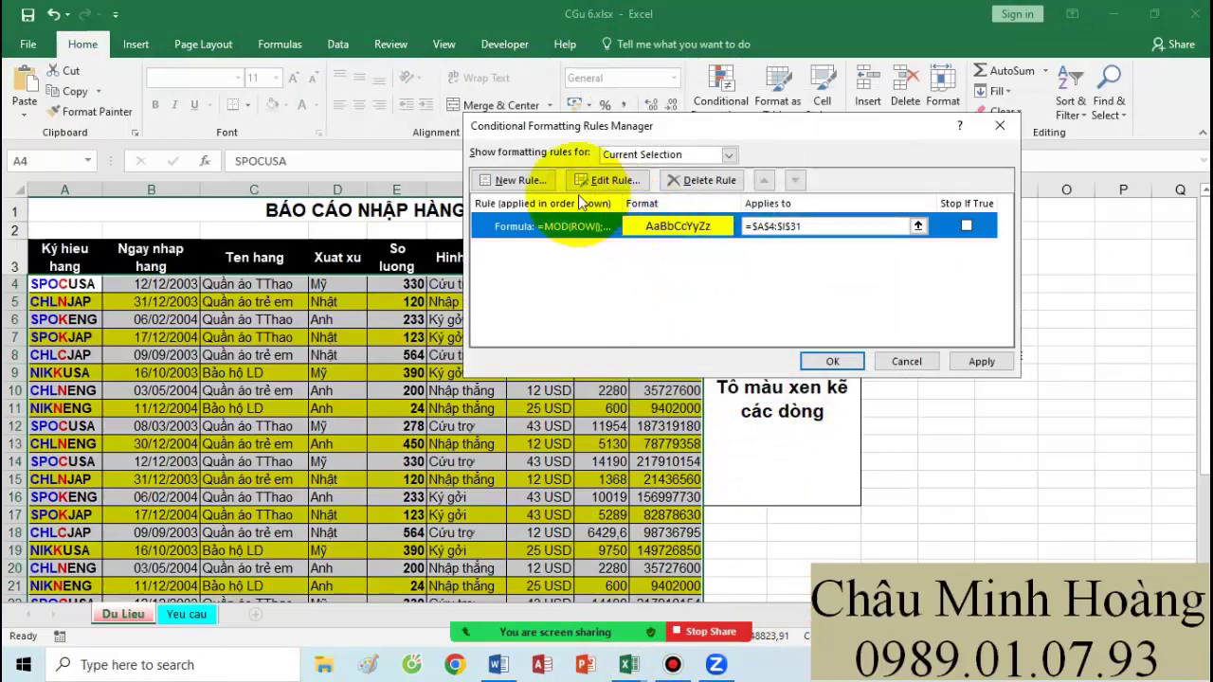
left_click(530, 182)
left_click(597, 204)
left_click(587, 284)
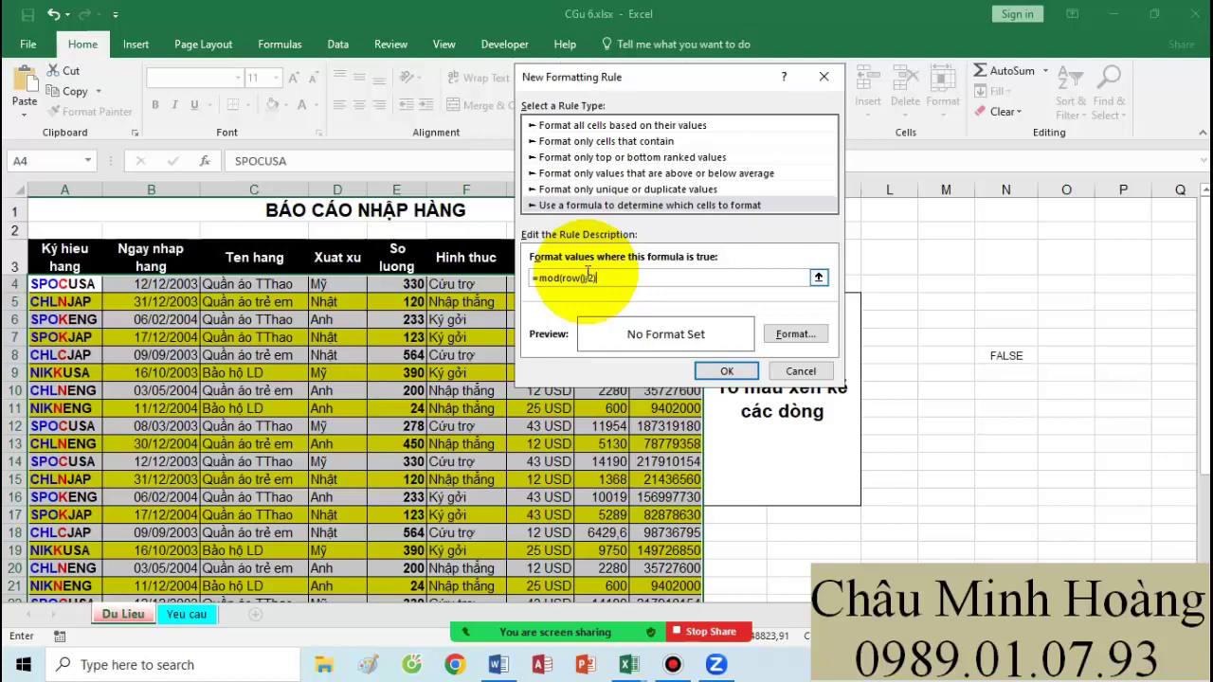
Step: Give the new =MOD(ROW();2) rule a yellow fill and add it to the rules list
left_click(795, 334)
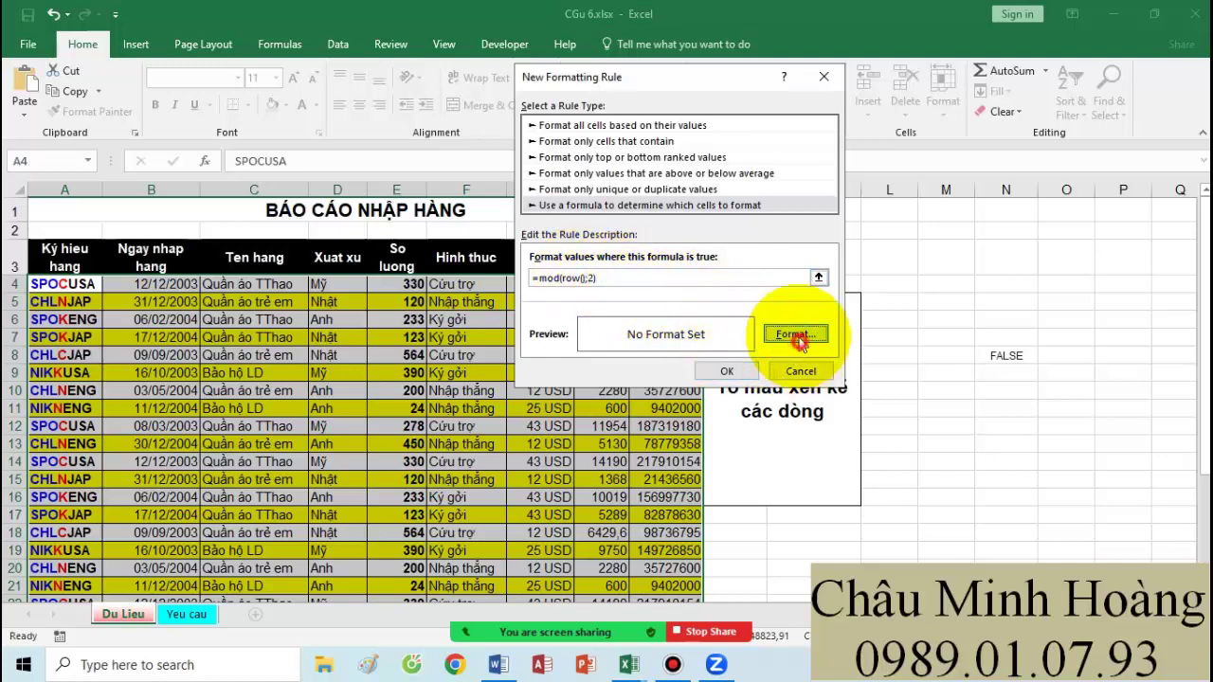
left_click(592, 219)
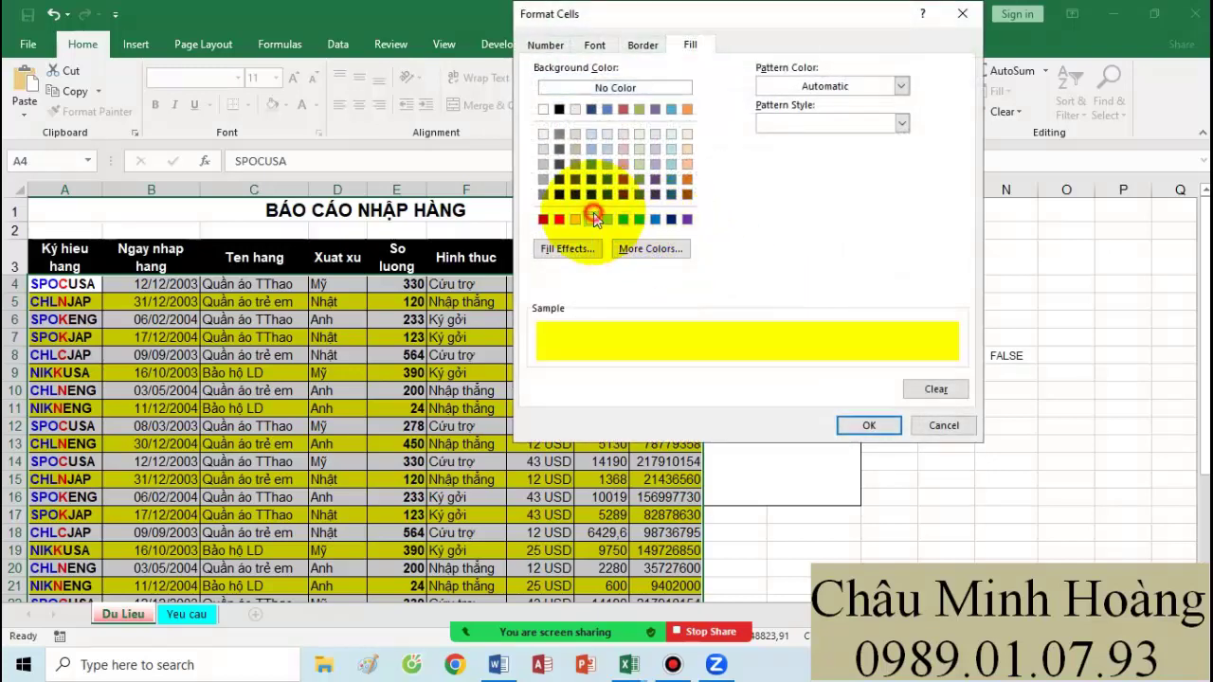
left_click(866, 424)
left_click(753, 370)
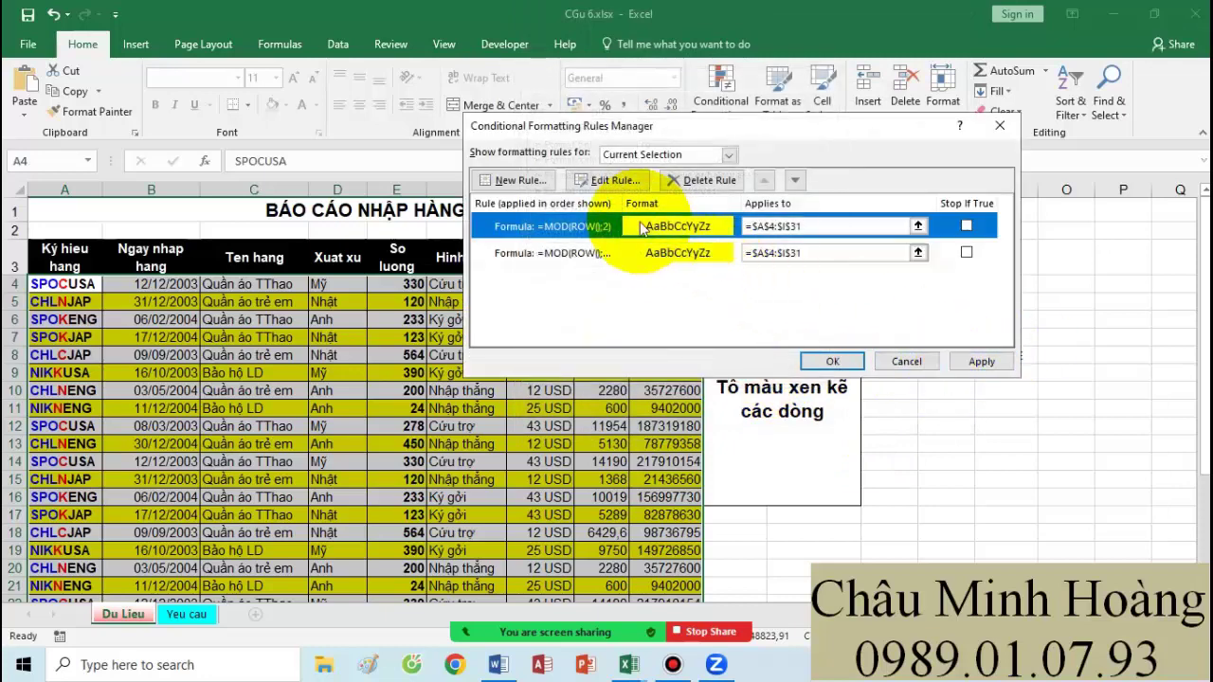
Step: Change the =MOD(ROW();2) rule's fill to red and apply it to A4:I31
left_click(608, 185)
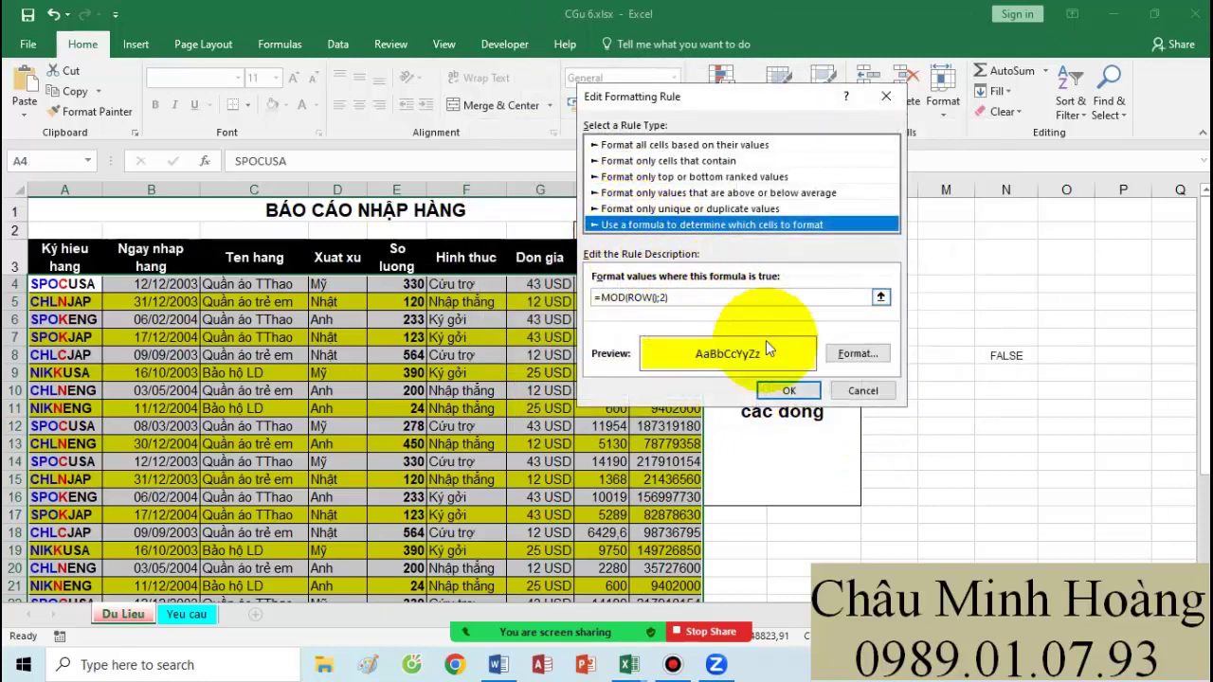
left_click(880, 356)
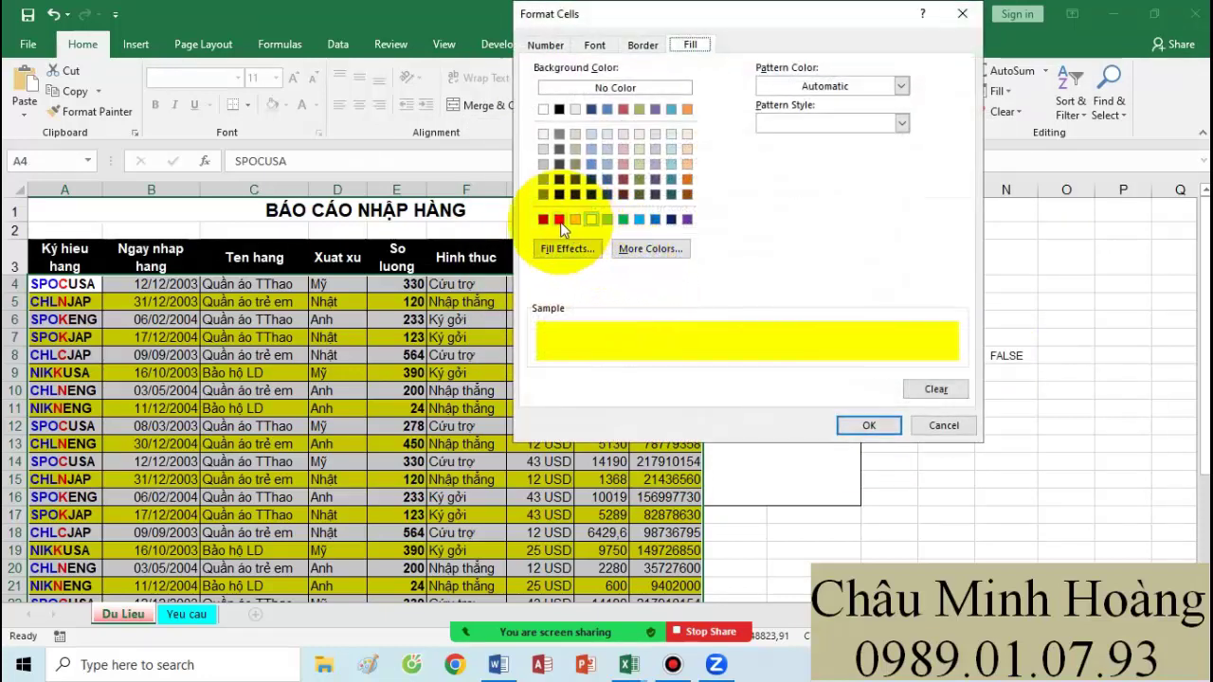
left_click(559, 219)
left_click(864, 426)
left_click(774, 388)
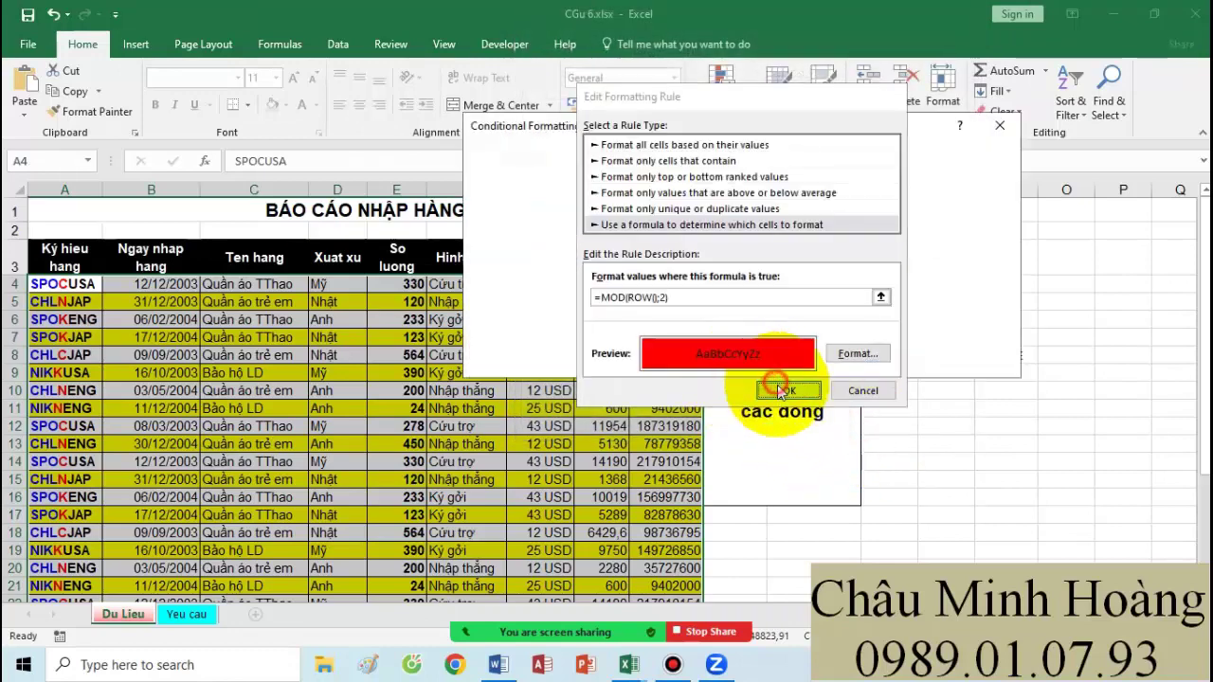
left_click(980, 361)
Step: Copy the =MOD(ROW();2) formula from its rule, paste it in the Word document on the line below Câu 6 and indent it
double_click(598, 230)
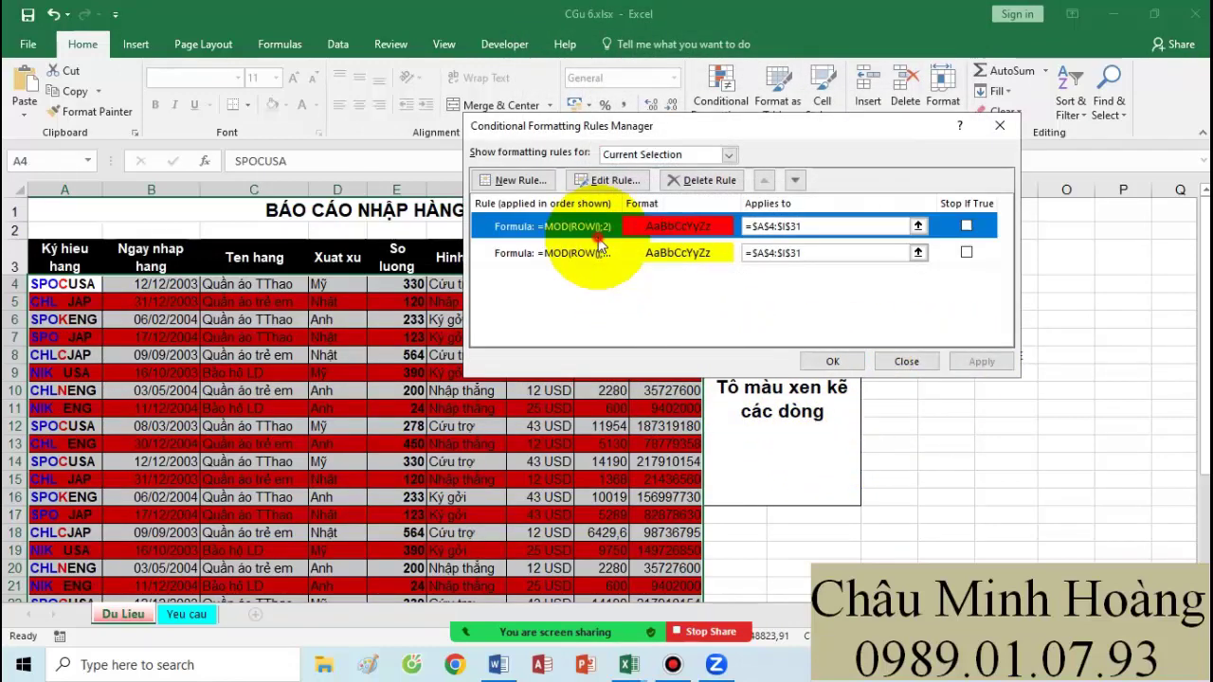
left_click(606, 296)
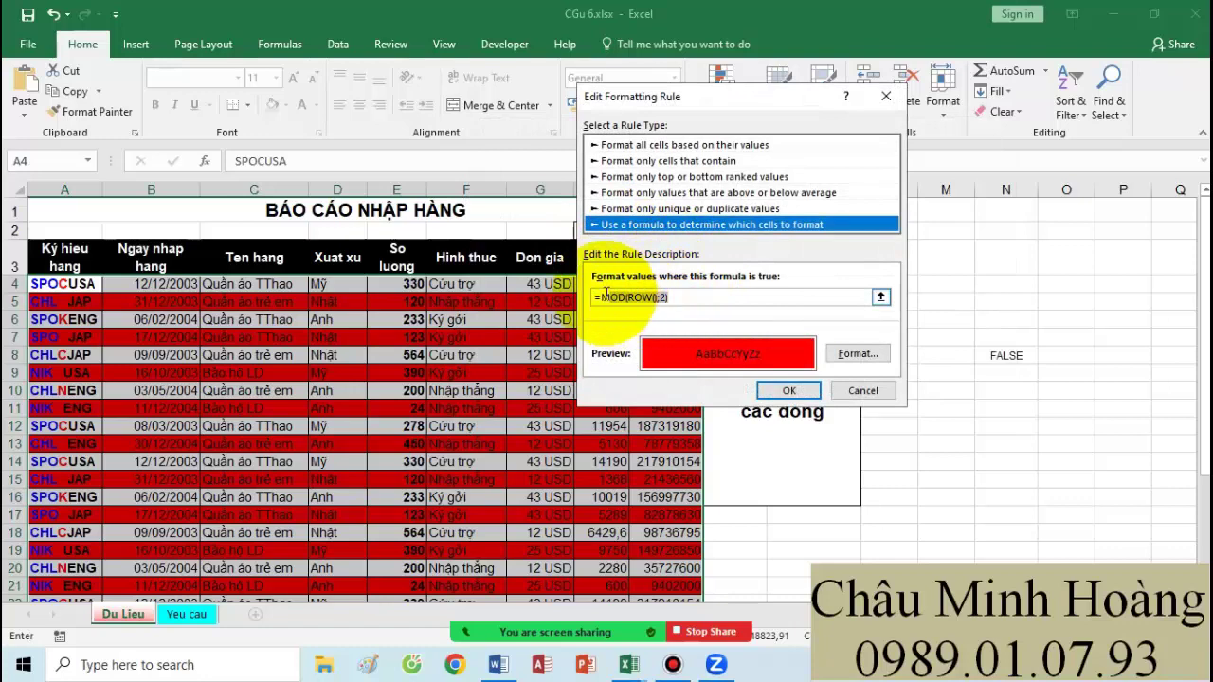
left_click(498, 664)
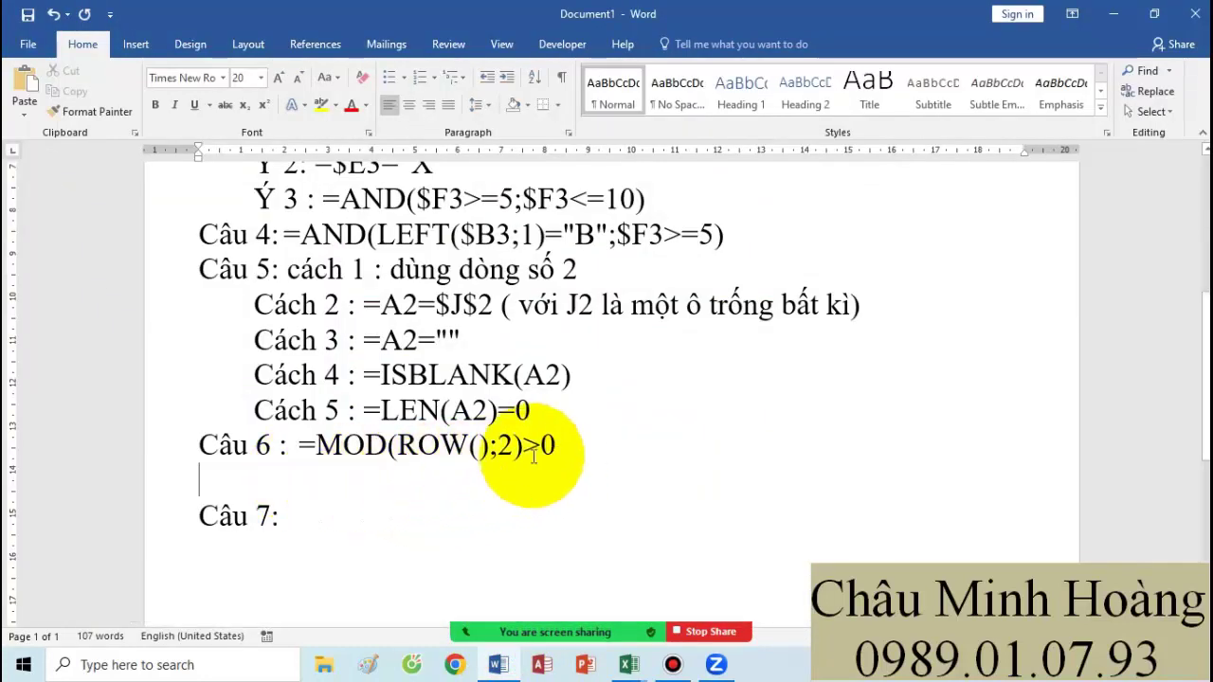
left_click(378, 464)
type("=MOD(ROW();2)")
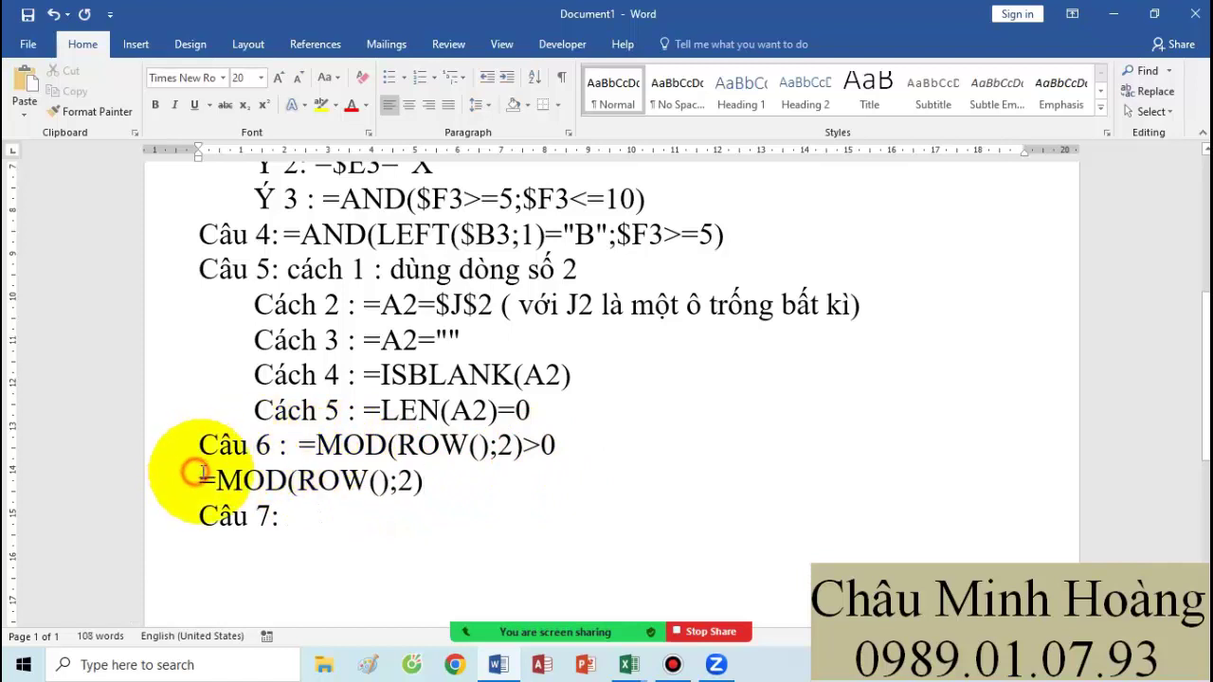
left_click(203, 481)
key("Tab")
key("Tab")
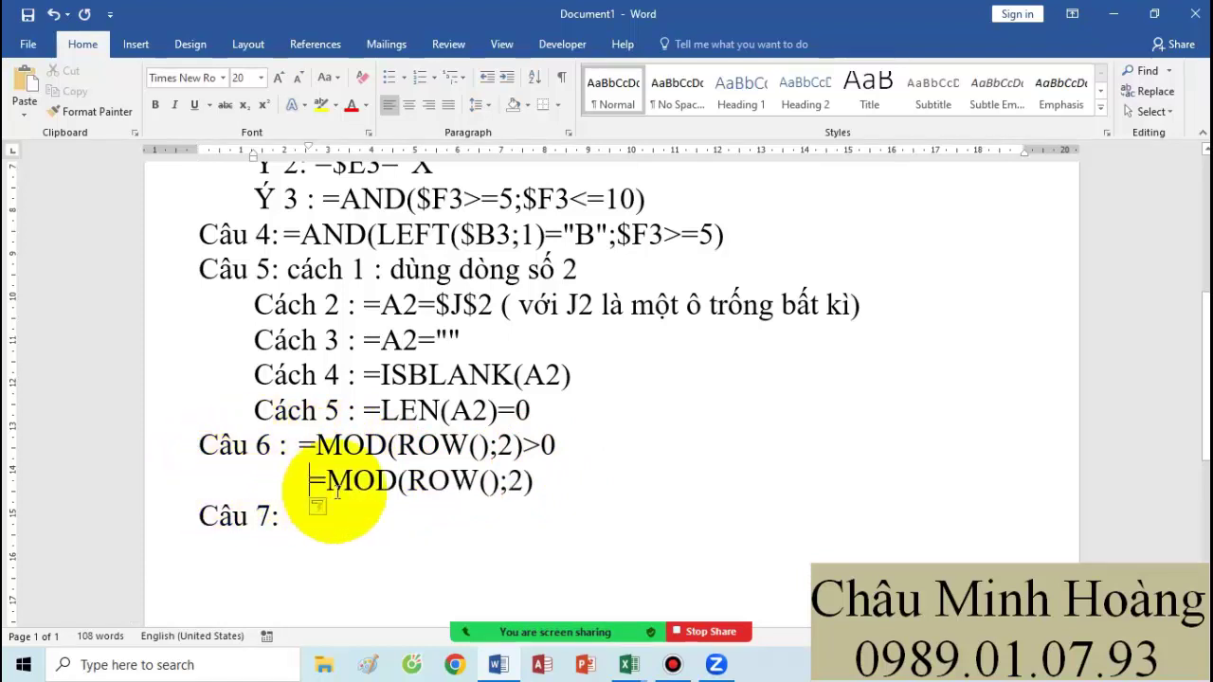
left_click_drag(409, 481, 503, 481)
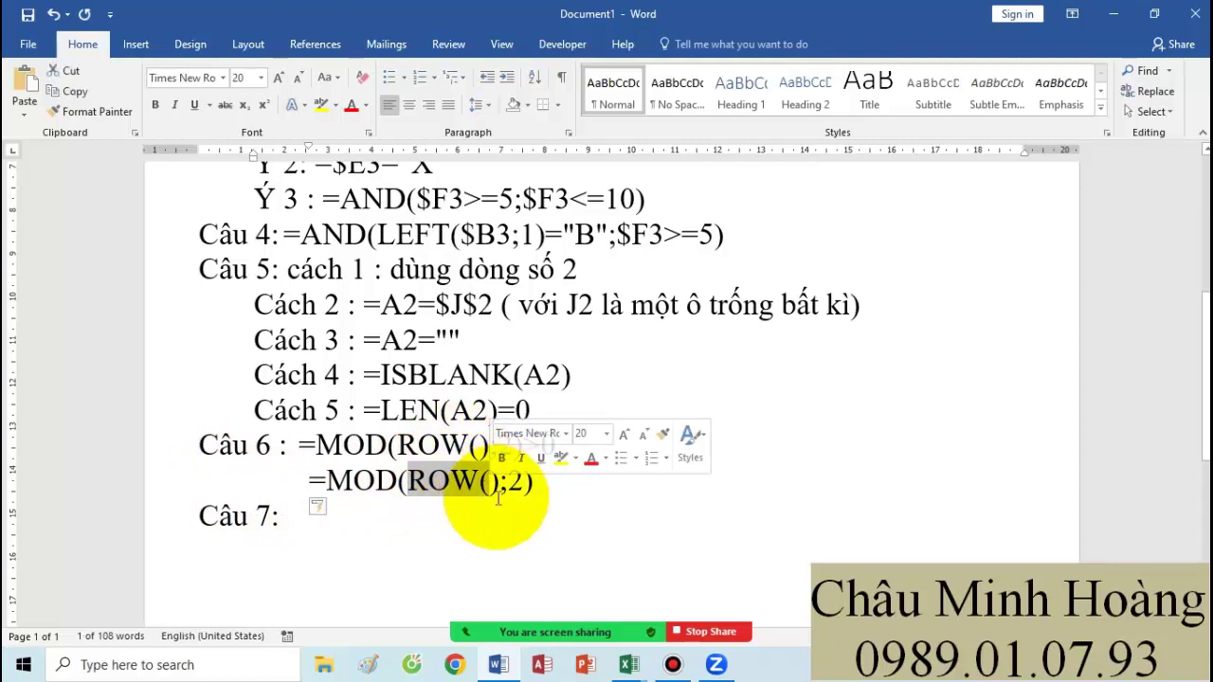
left_click(379, 485)
left_click(487, 485, "shift")
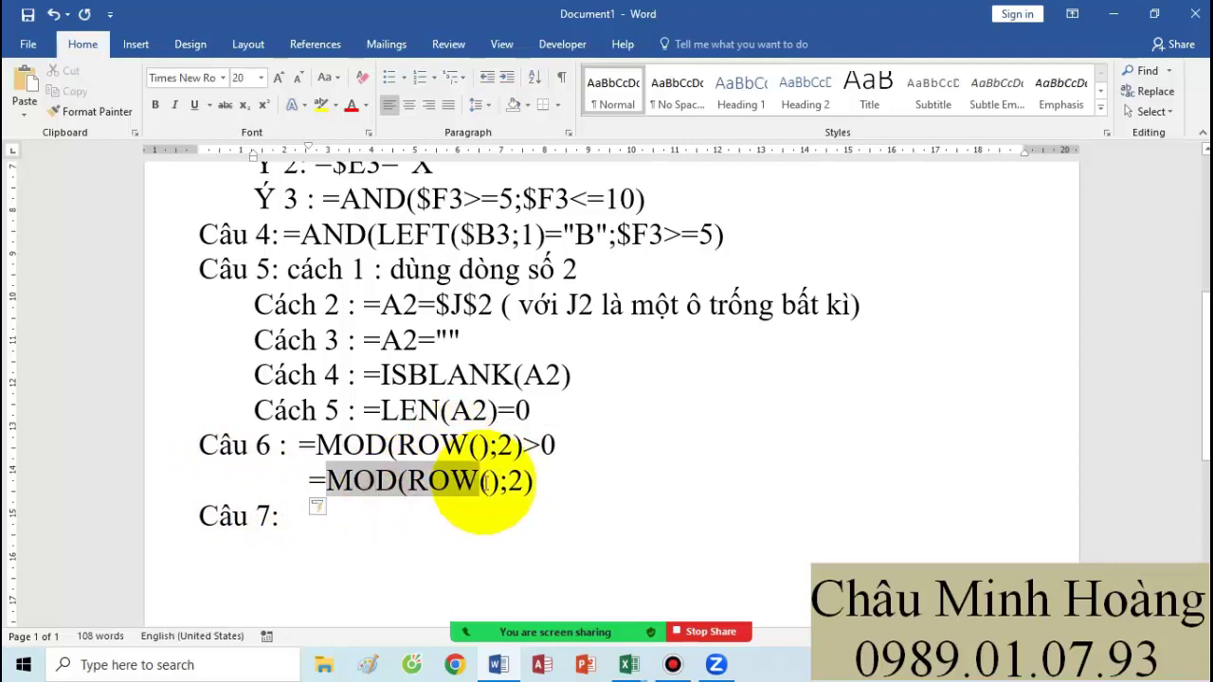
left_click(566, 487)
left_click(279, 519)
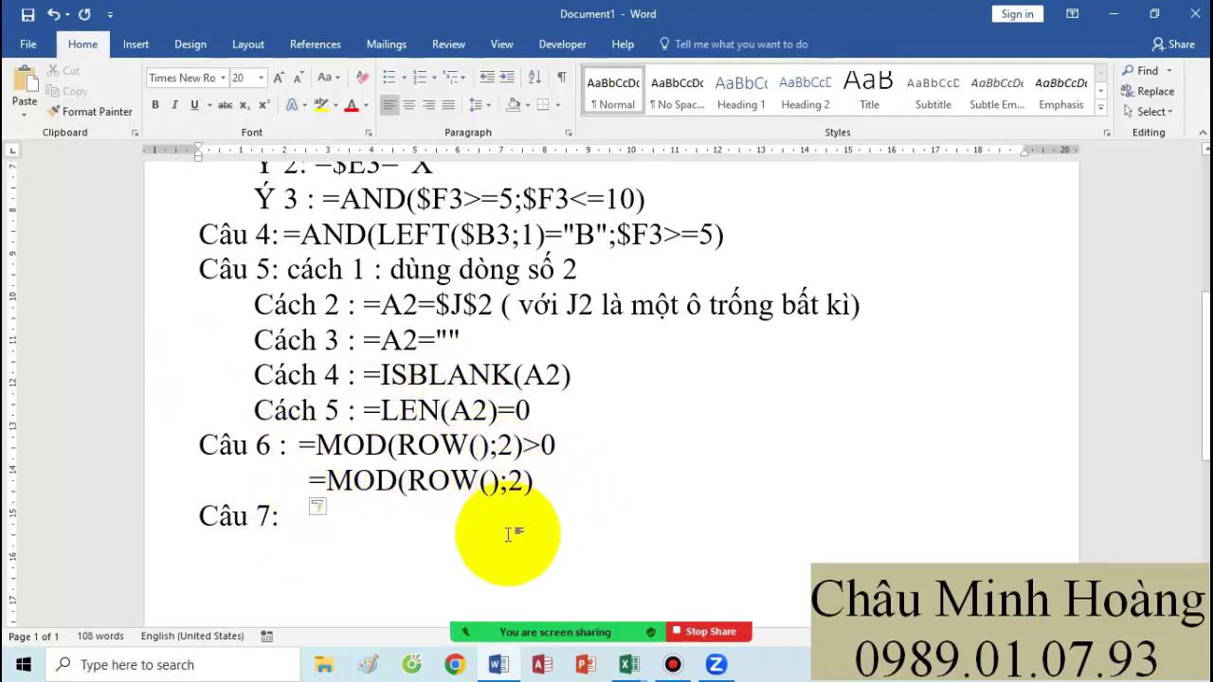
Step: Switch to CGu 6.xlsx in Excel, close the open rule and start a new formula-based rule with =mod(int((row()-1)/1;2)
left_click(628, 665)
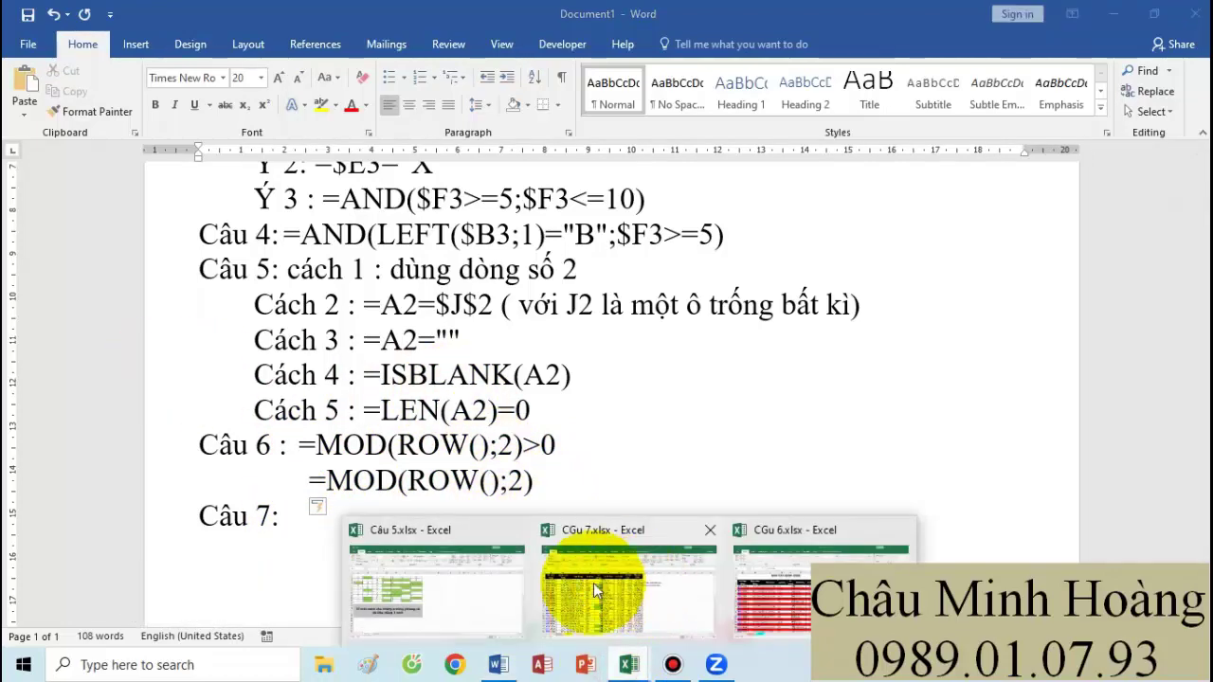
left_click(787, 577)
left_click(791, 388)
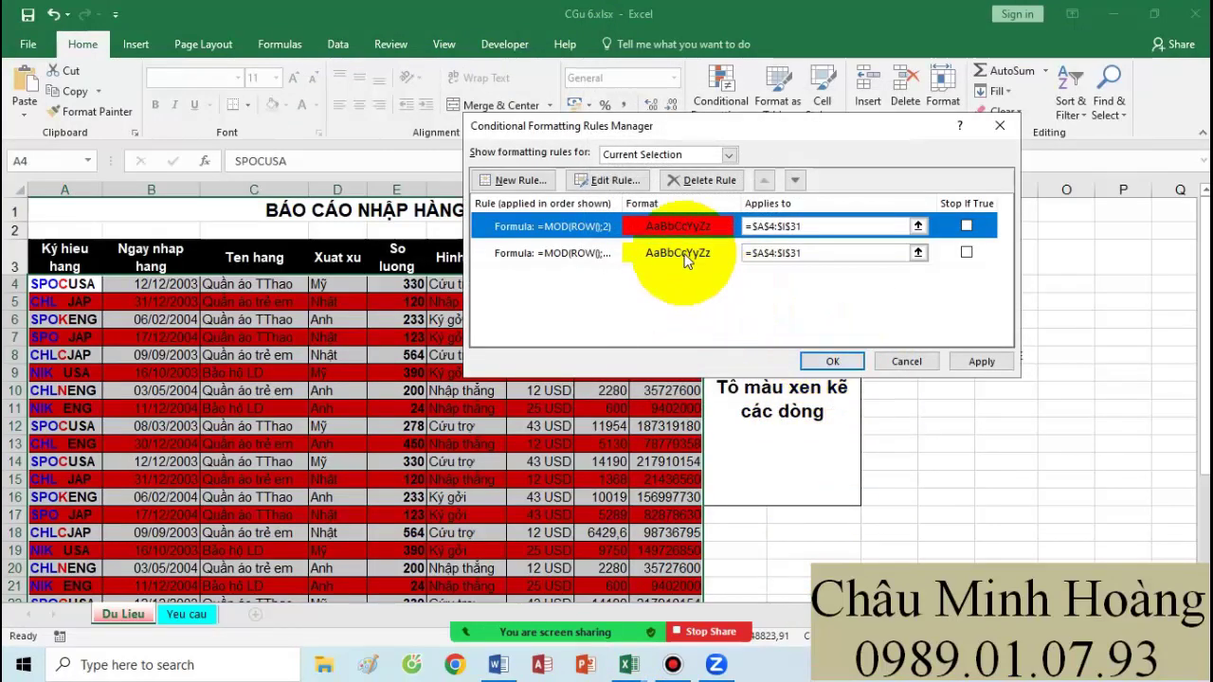
left_click(513, 180)
left_click(608, 205)
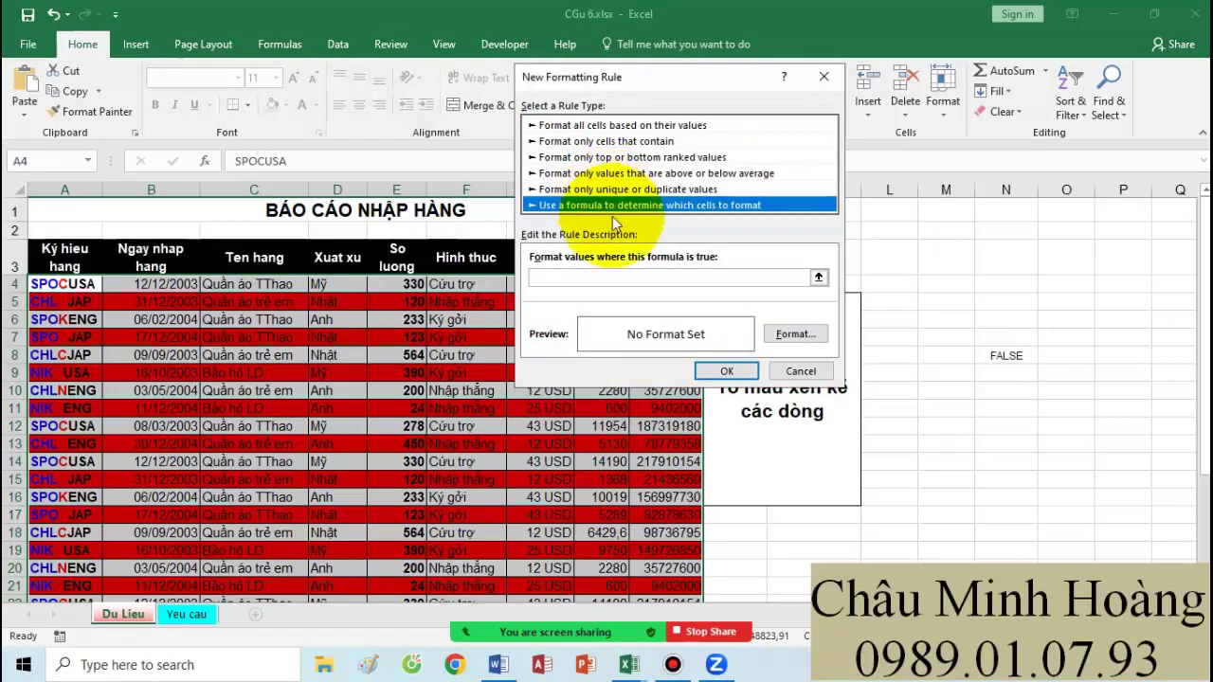
left_click(625, 277)
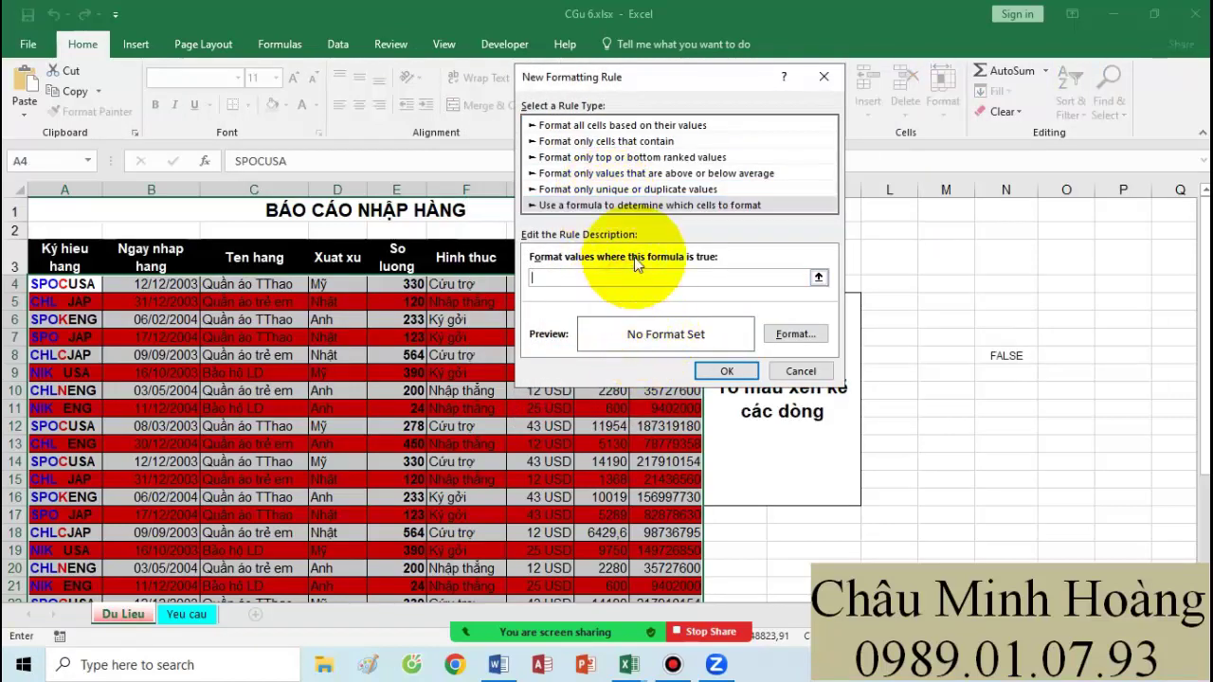
type("=")
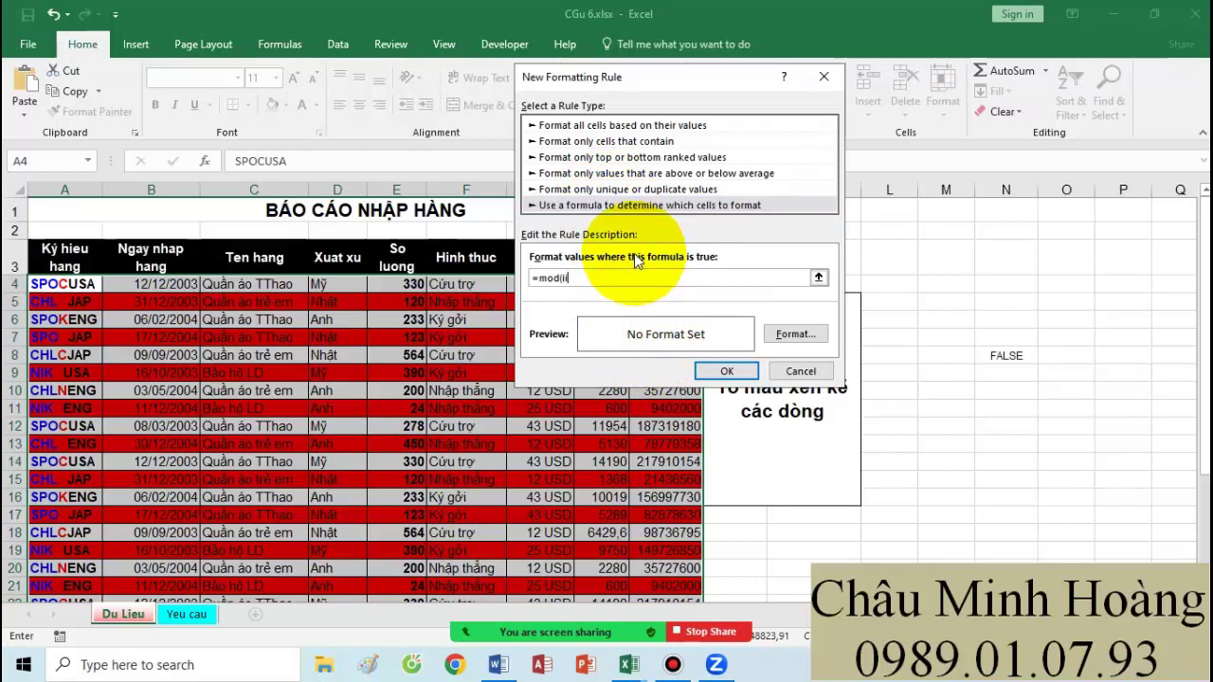
type("mod(int")
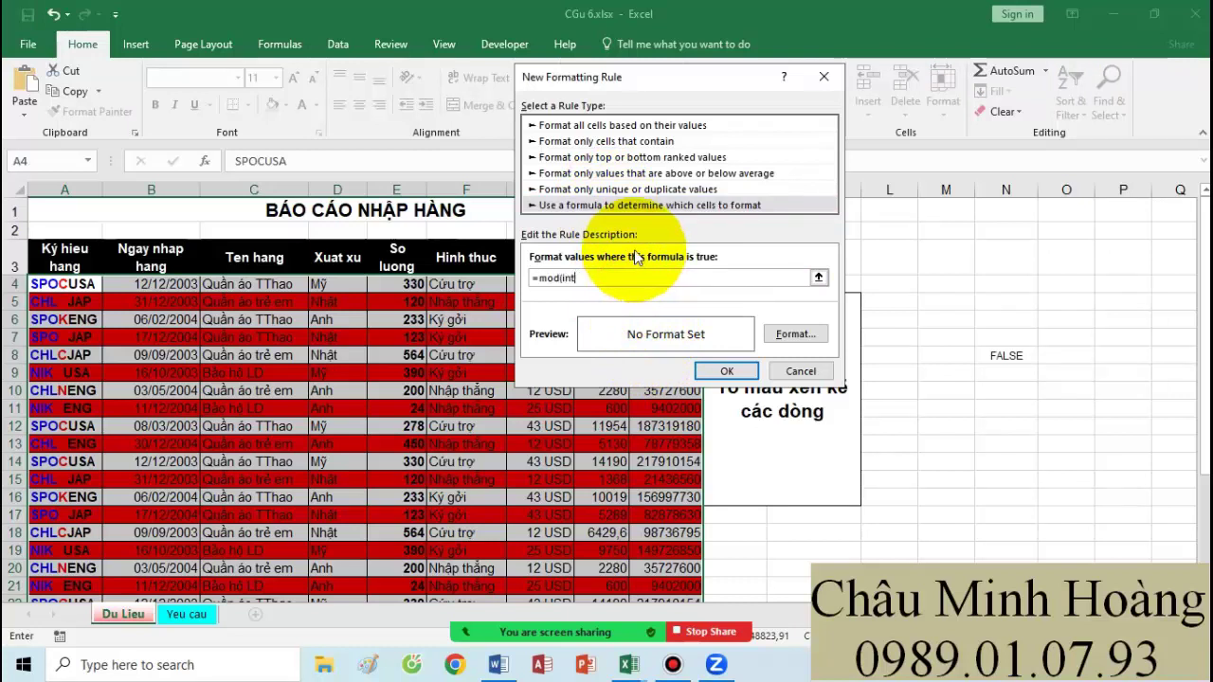
type("((row()-1)/1;2)-1)/1;2")
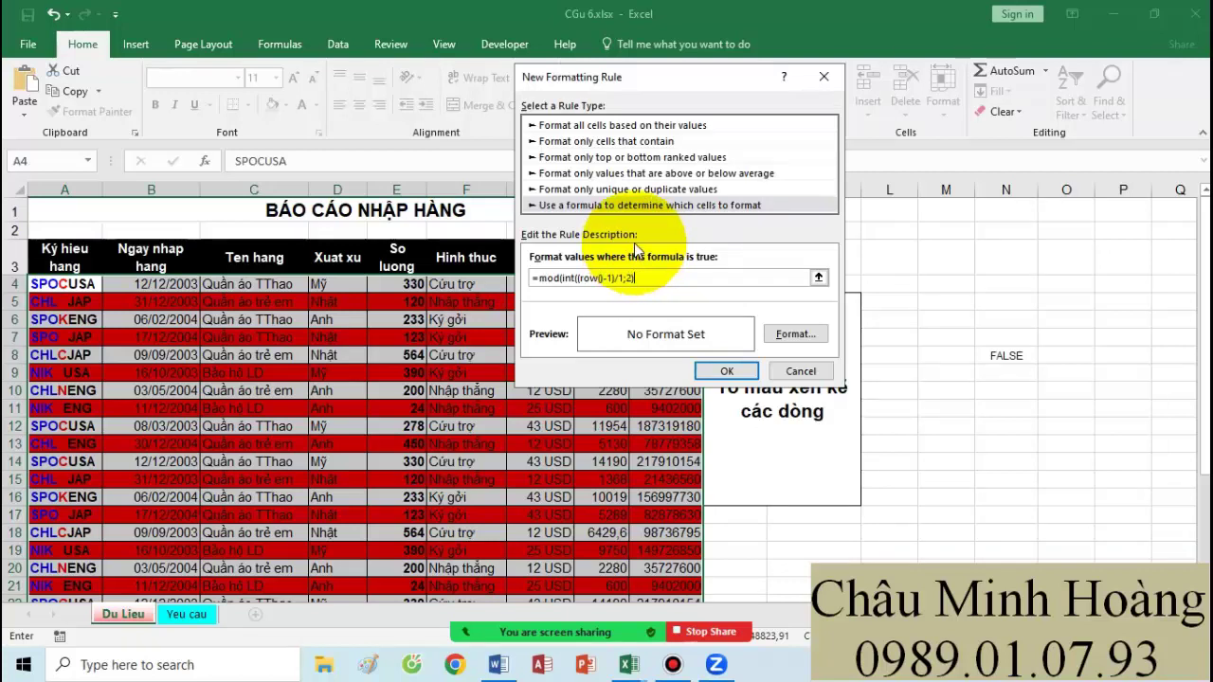
Step: Set a yellow fill for the new INT-based rule and try to confirm it
left_click(784, 335)
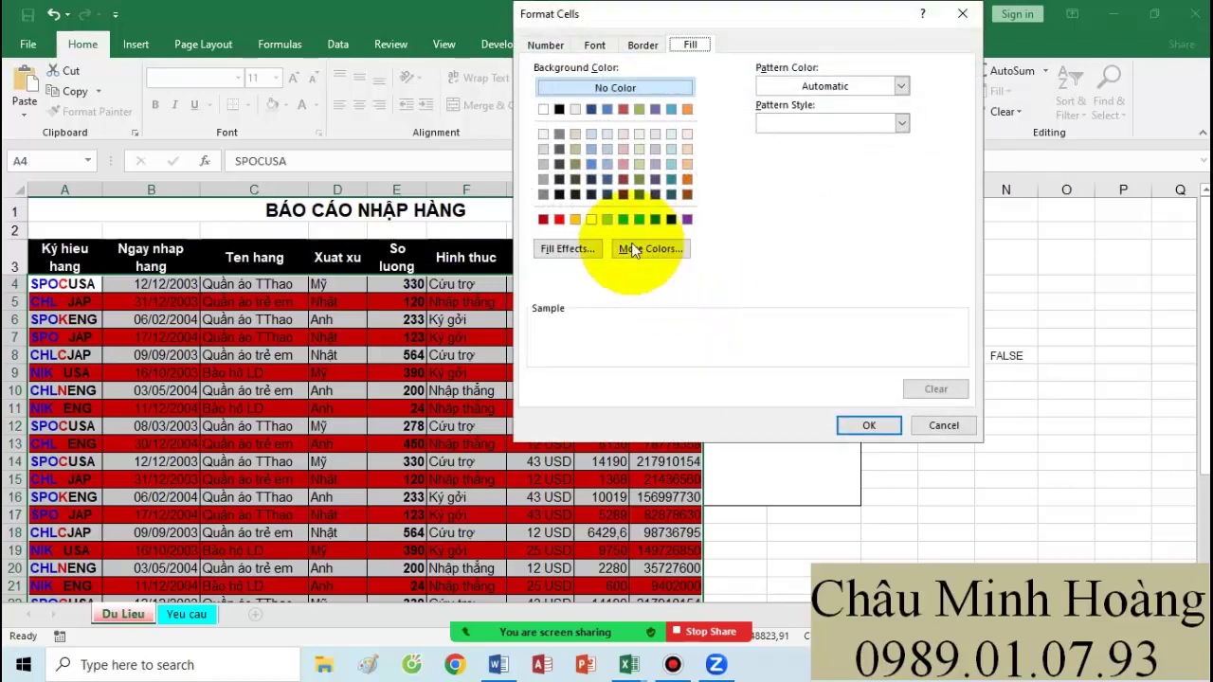
left_click(591, 219)
left_click(872, 424)
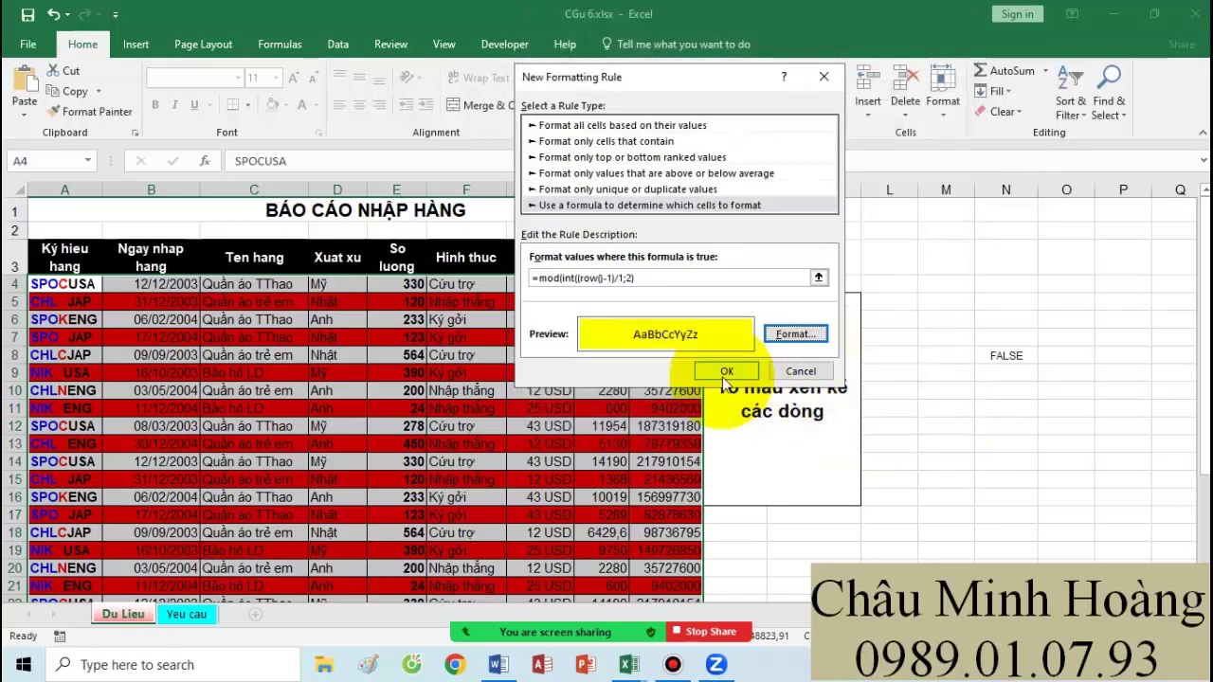
left_click(727, 371)
Step: Correct the new rule's formula to =mod(int((row()-1)/1)+1;2), confirm it with the yellow fill and apply it to A4:I31
left_click(633, 377)
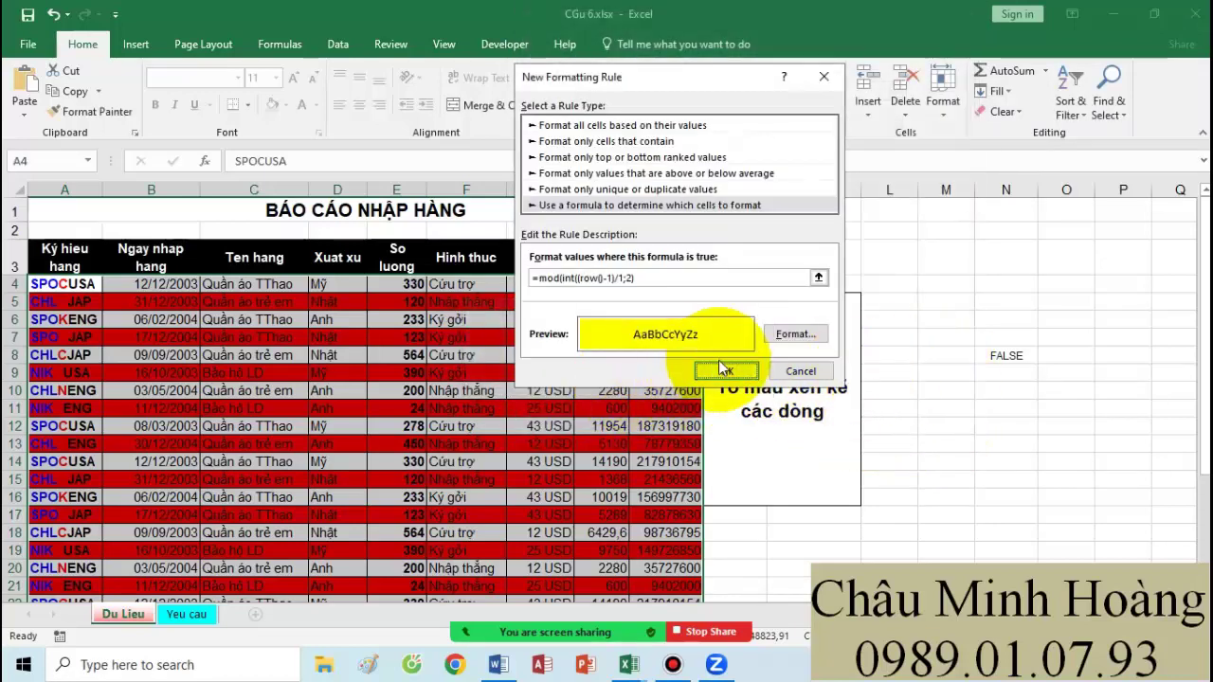
left_click(612, 277)
type(")")
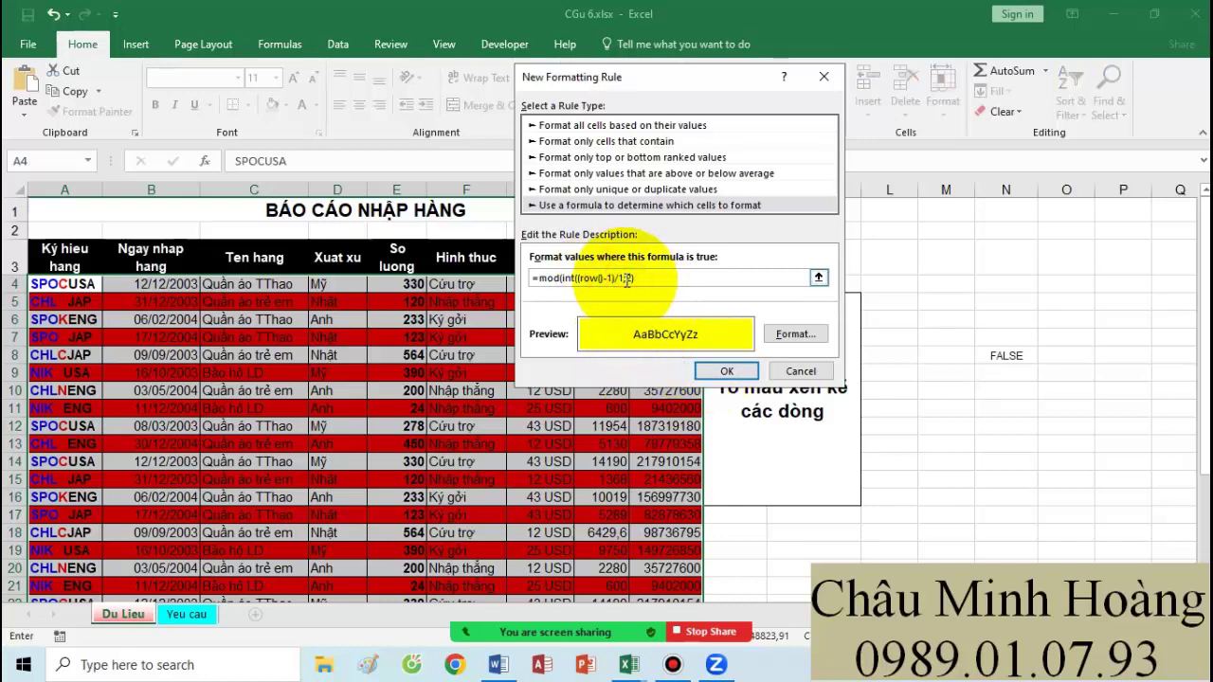
type(";")
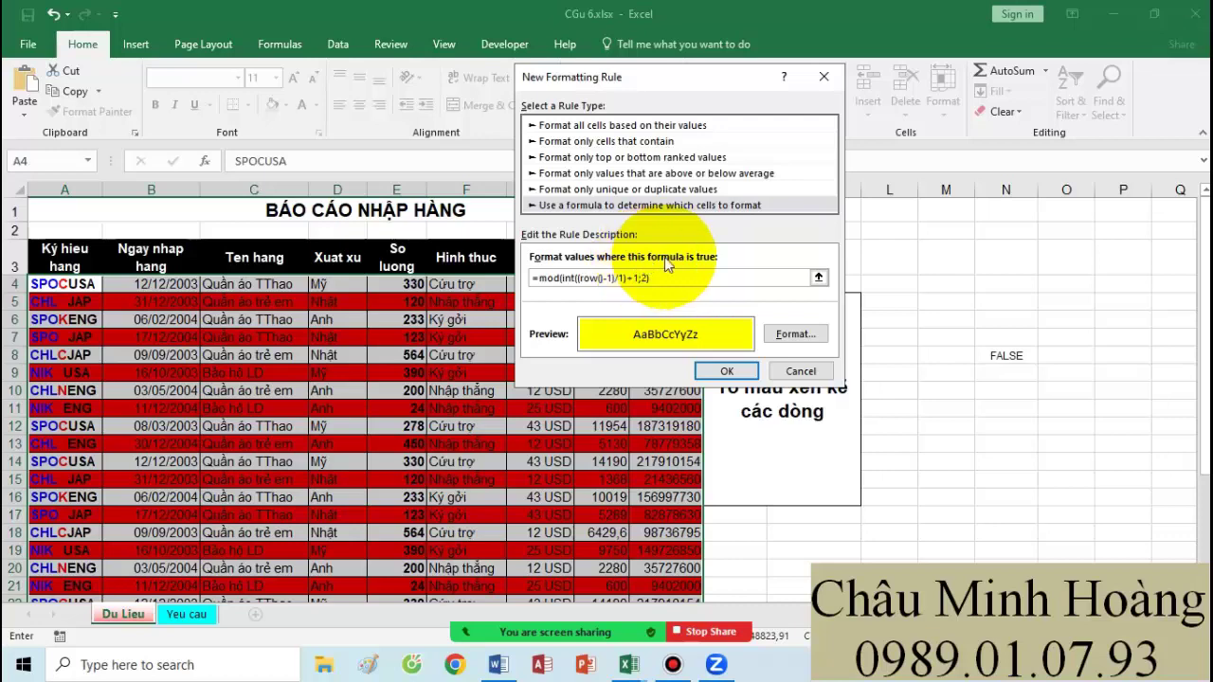
left_click(727, 370)
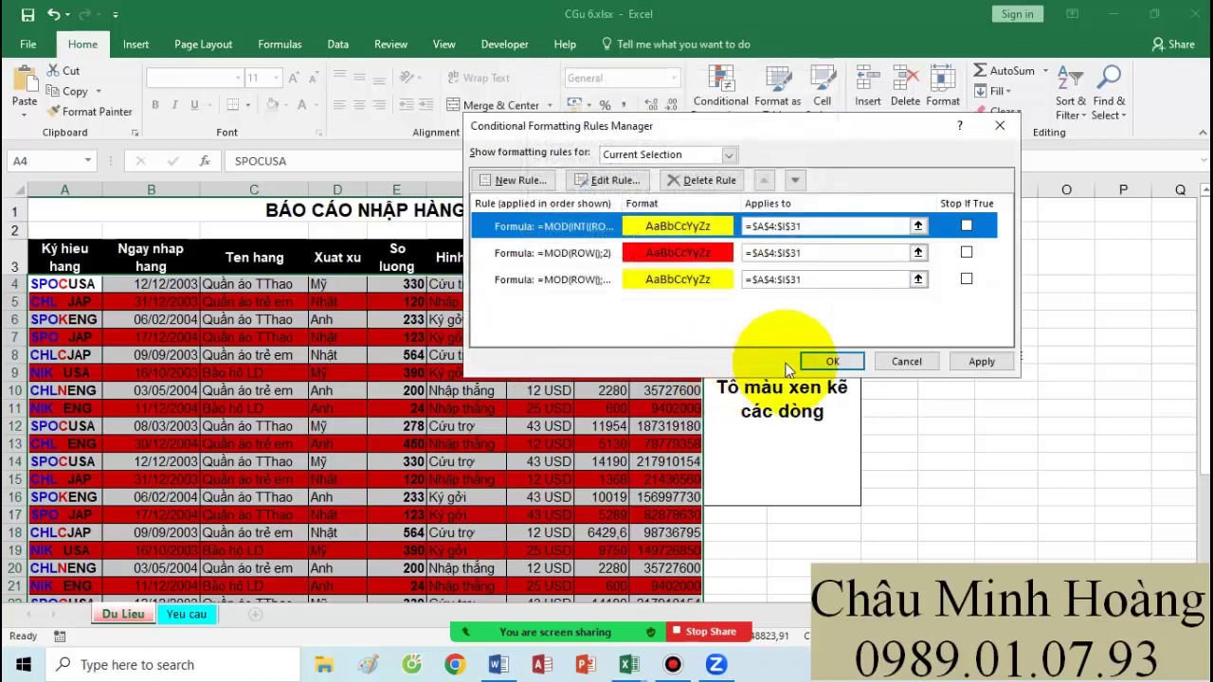
left_click(985, 359)
Step: Copy the INT-based formula from its rule and paste it in the Word document on a new line below =MOD(ROW();2)
double_click(640, 224)
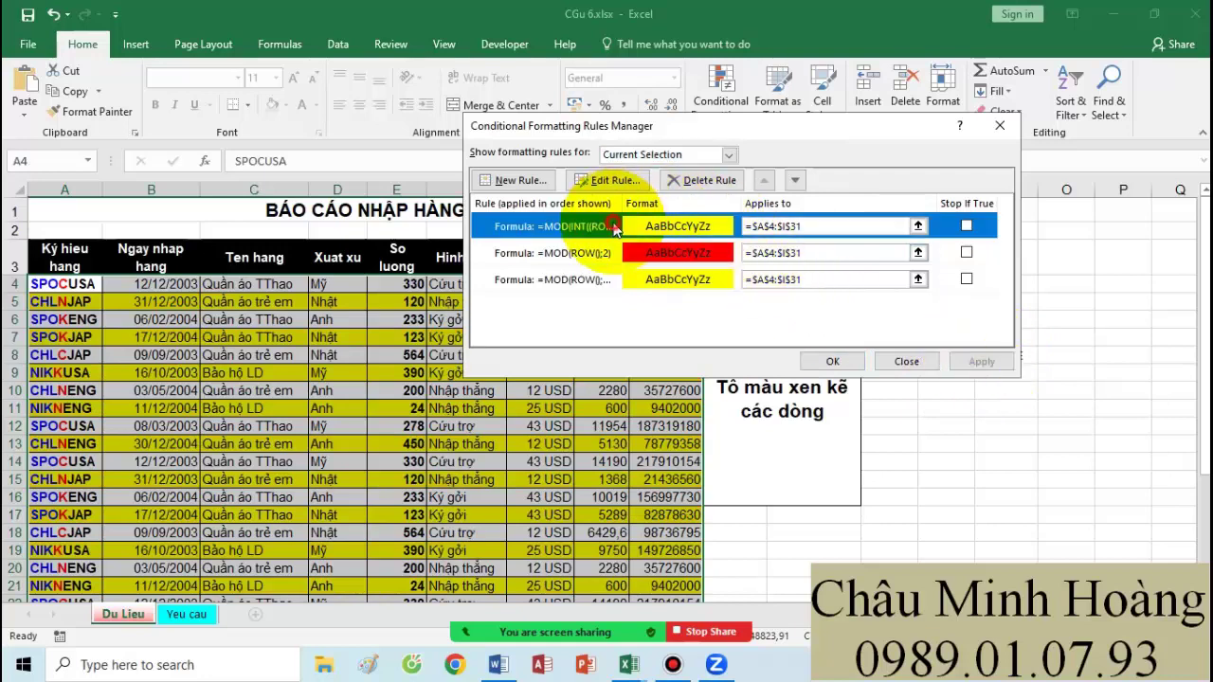
left_click(744, 296)
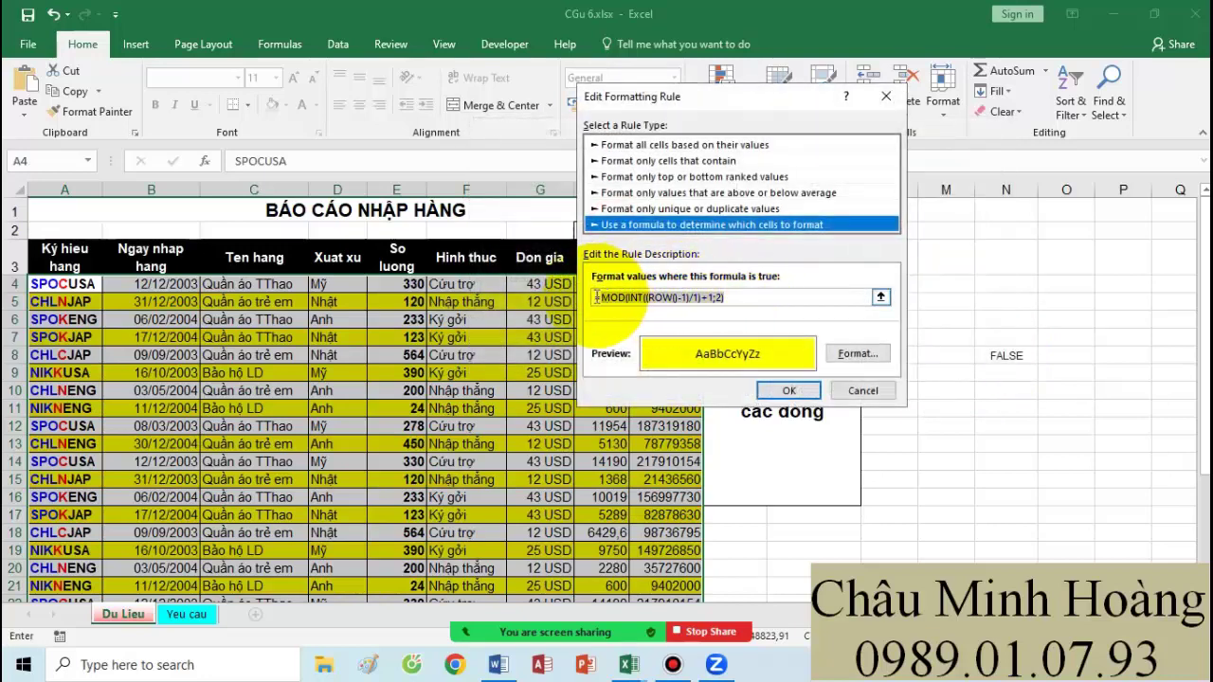
left_click(498, 664)
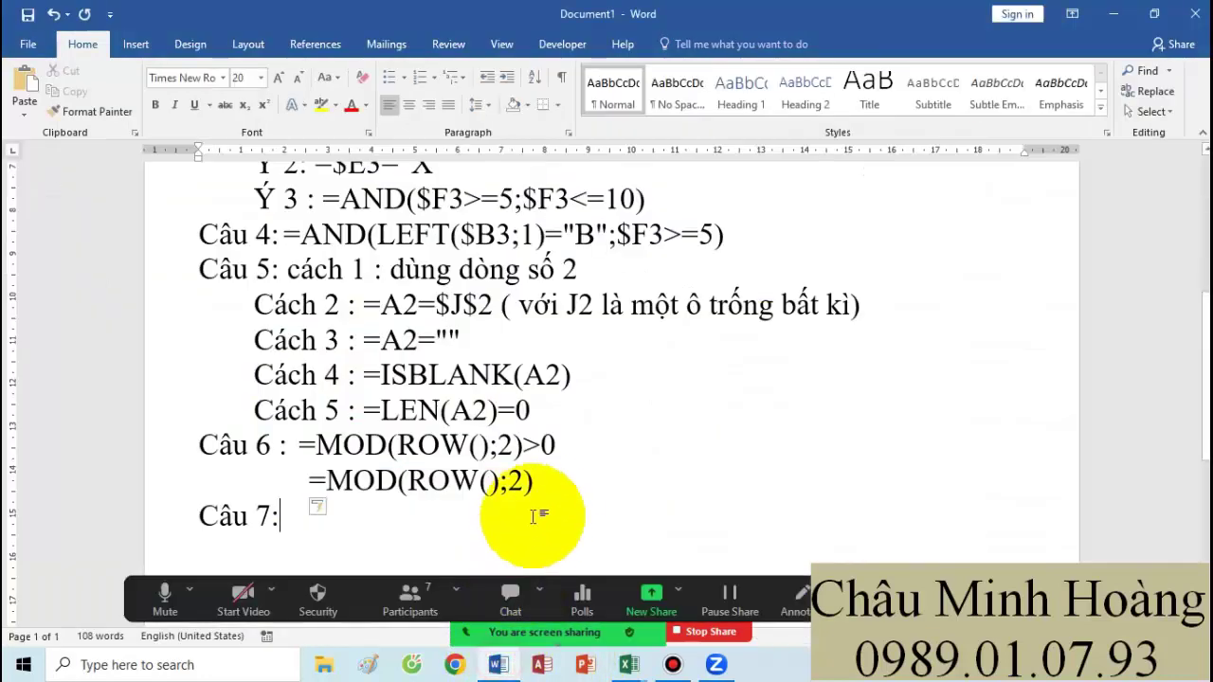
left_click(535, 484)
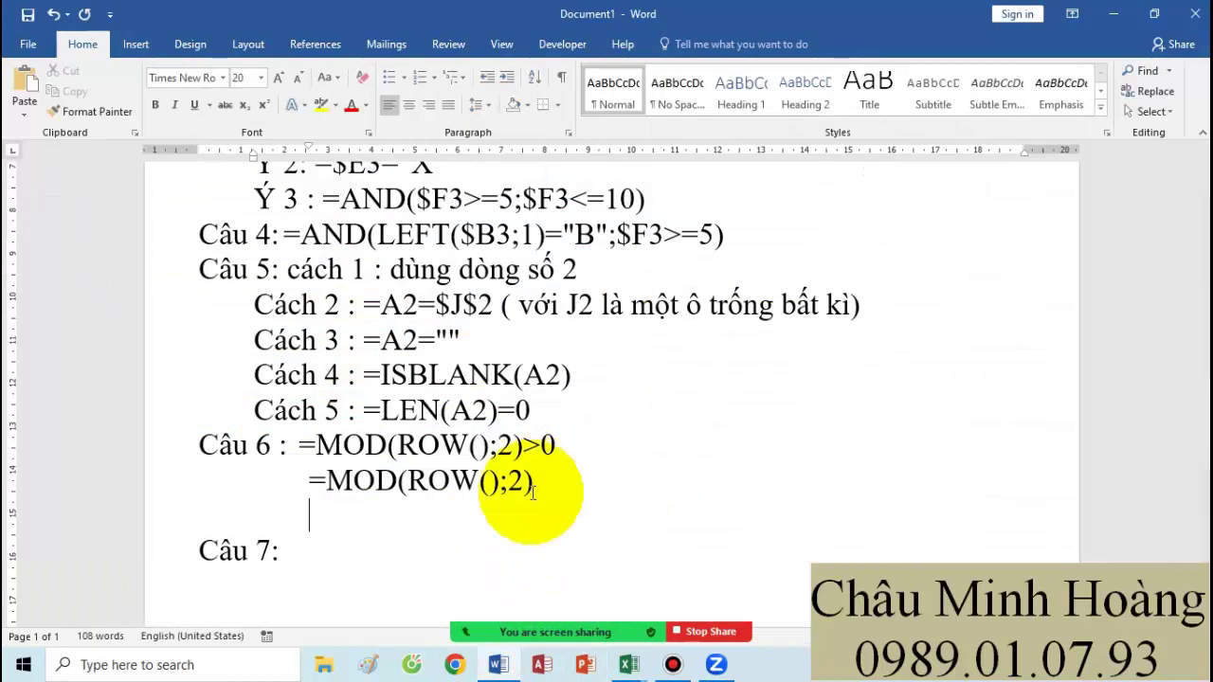
type("=MOD(INT((ROW()-1)/1)+1;2)")
Step: Begin a note "( với" after the pasted formula and replace the formula's divisor 1 with a yellow-highlighted N
type("(")
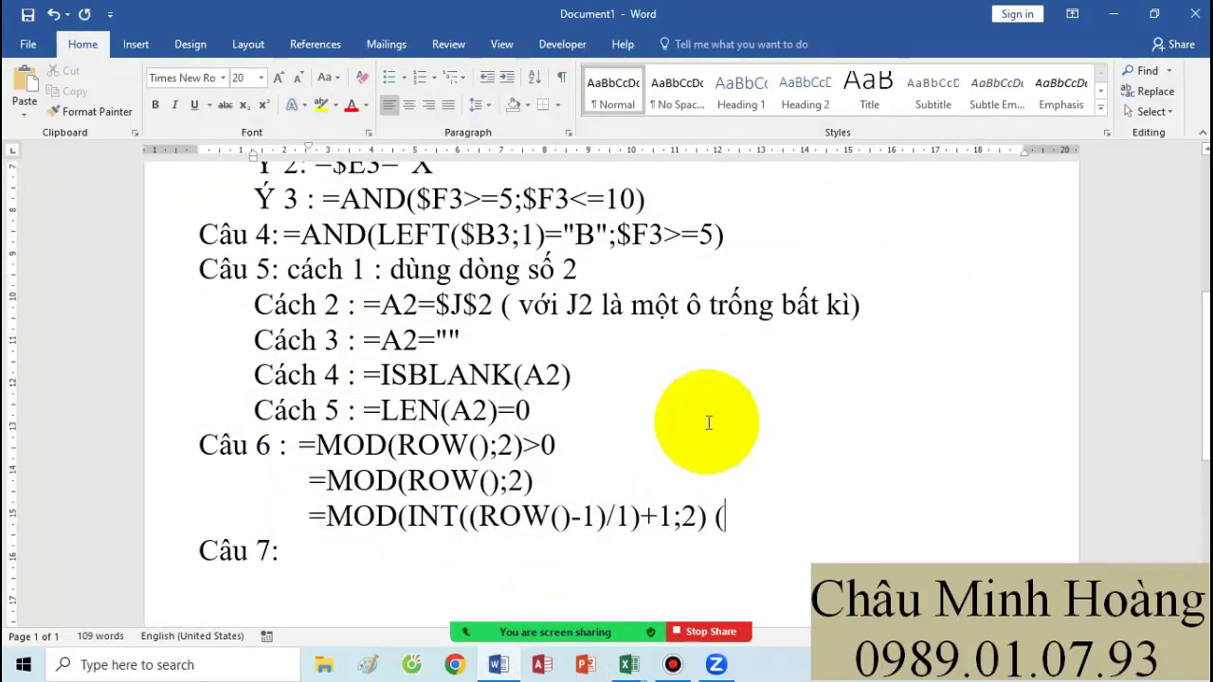
type(" vơif")
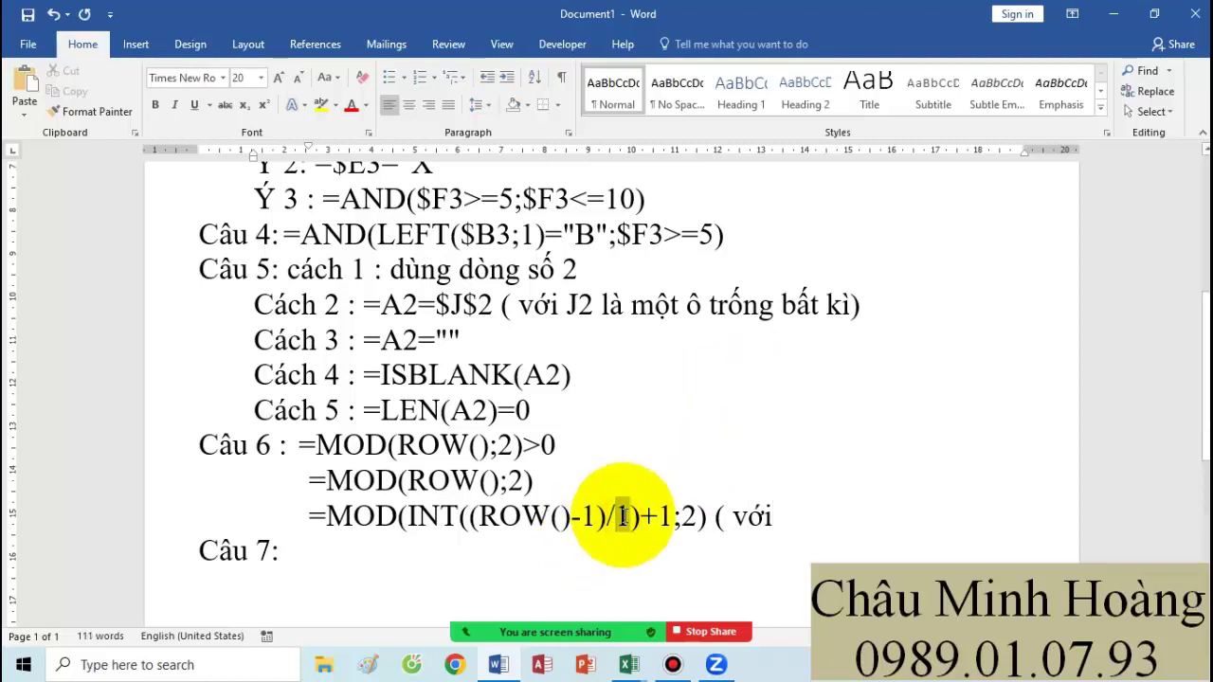
left_click(321, 104)
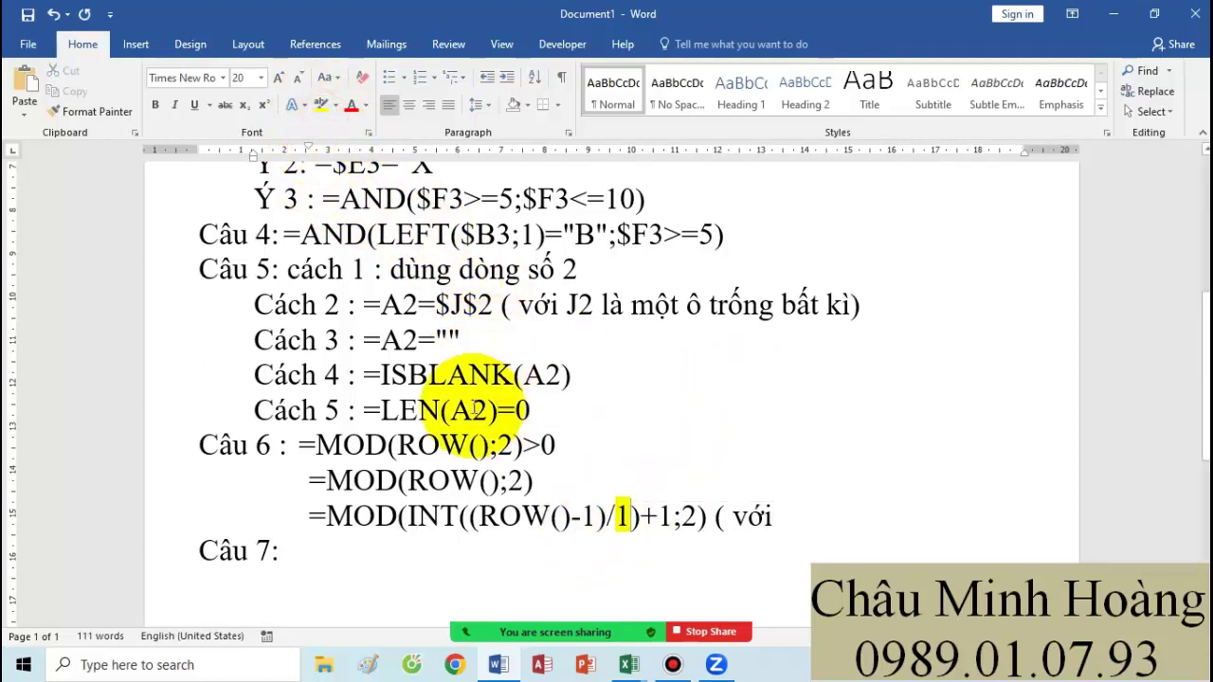
key("Delete")
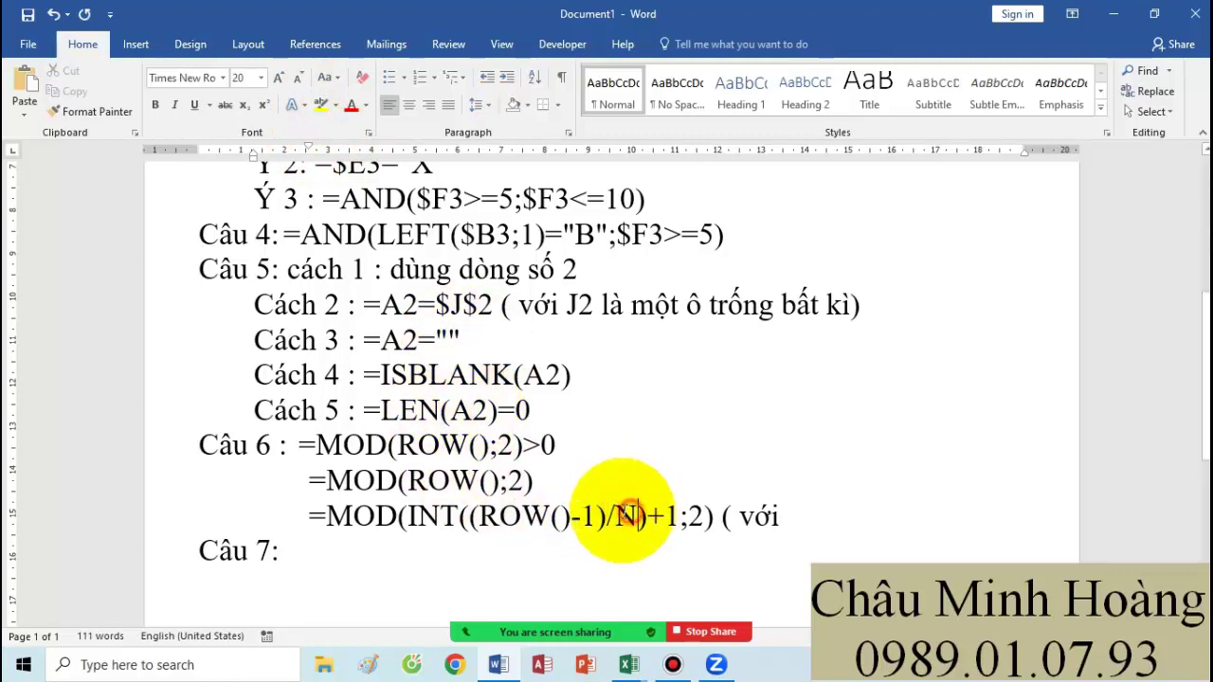
left_click(321, 104)
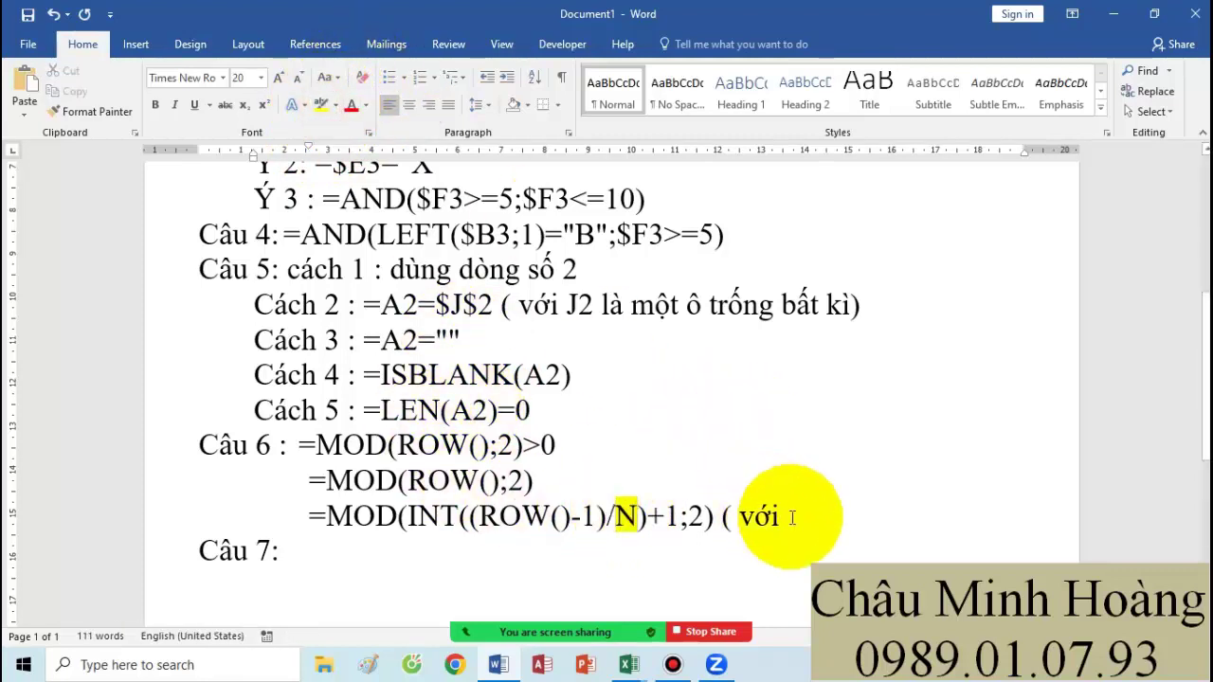
Step: Complete the note after the formula with "N là số dòng muốn cách ra)"
type("N là ô")
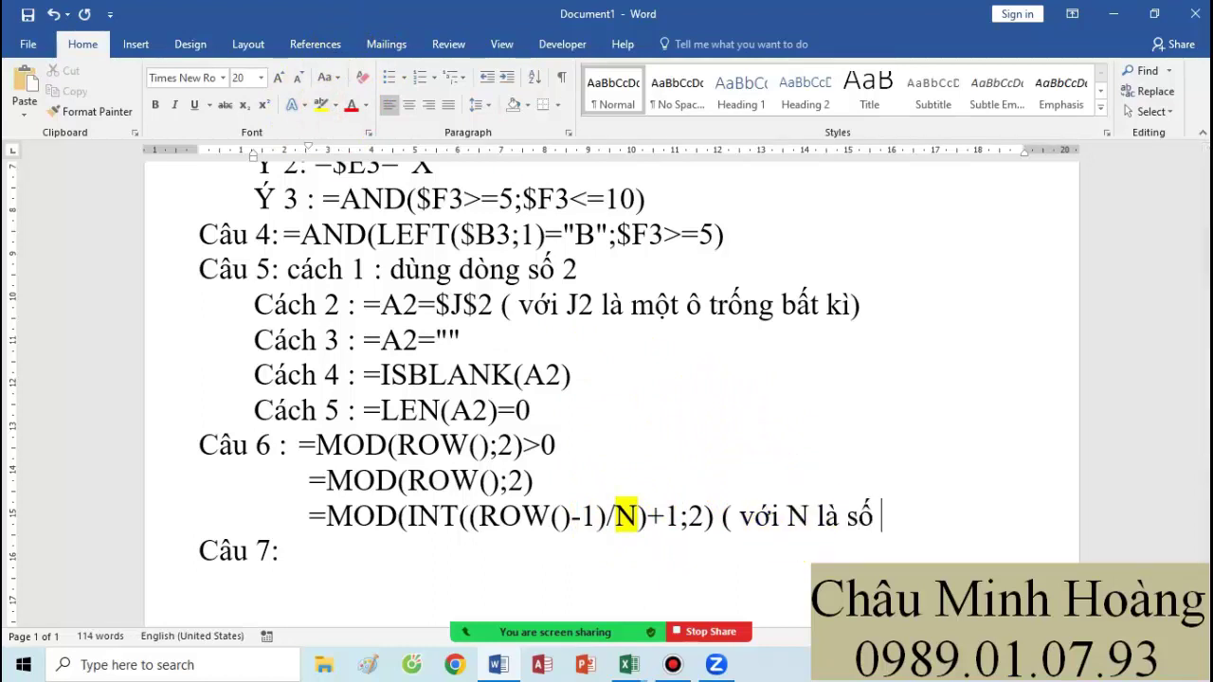
type(" dòng muon")
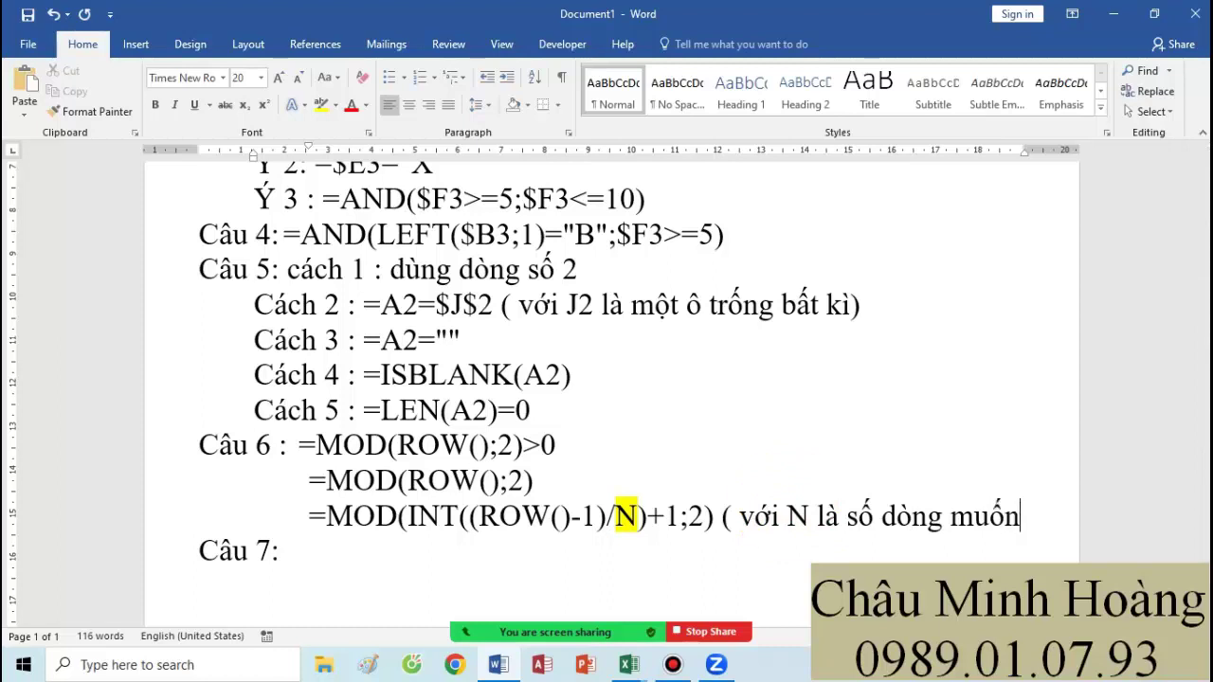
key("Return")
type("ca")
type("ch r")
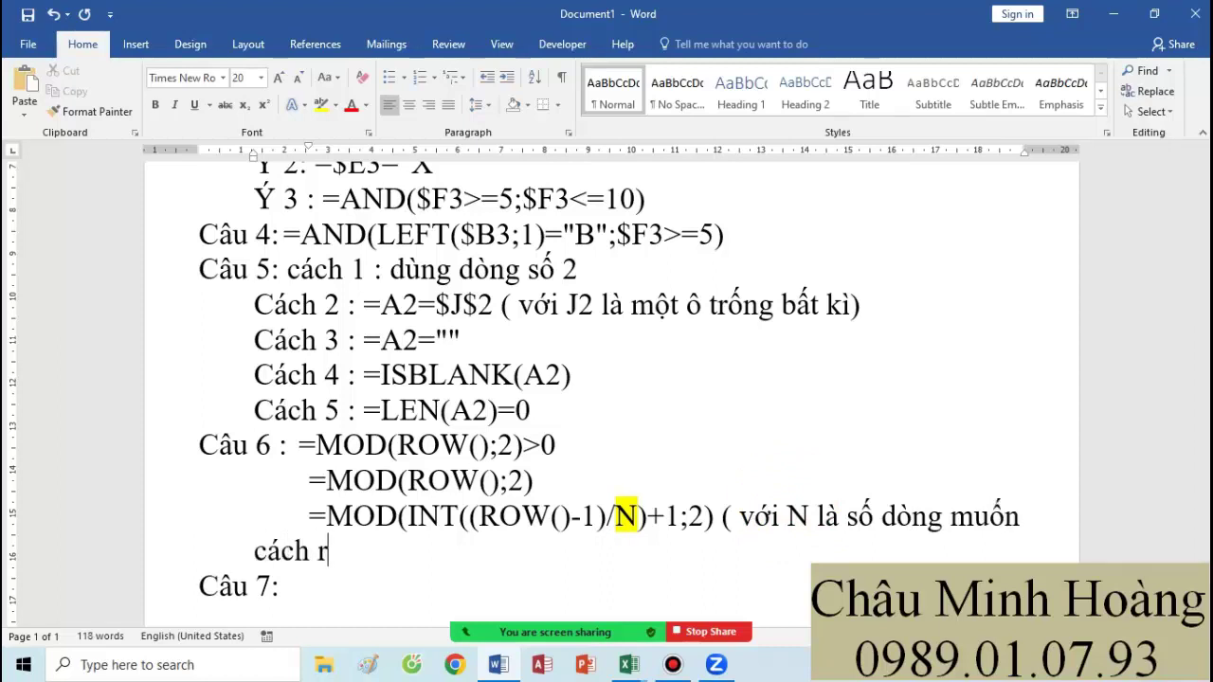
type("a)")
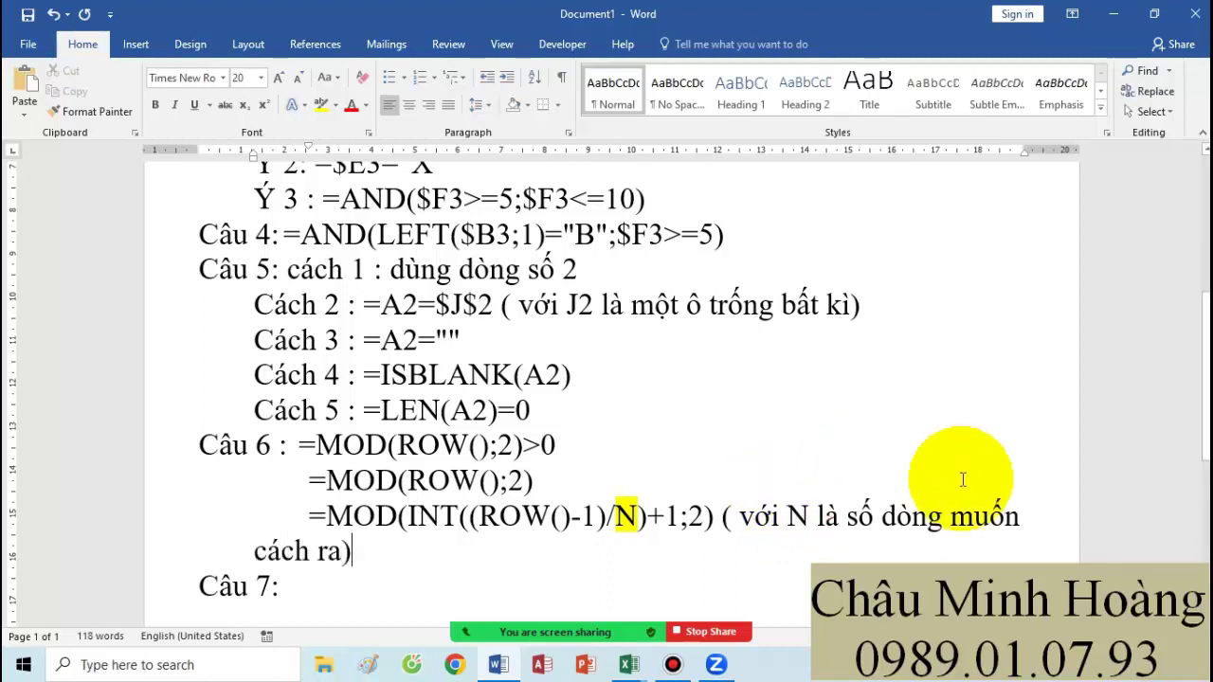
Step: Copy the N-divisor formula onto a new line above it and change the copy's divisor to 1
double_click(624, 519)
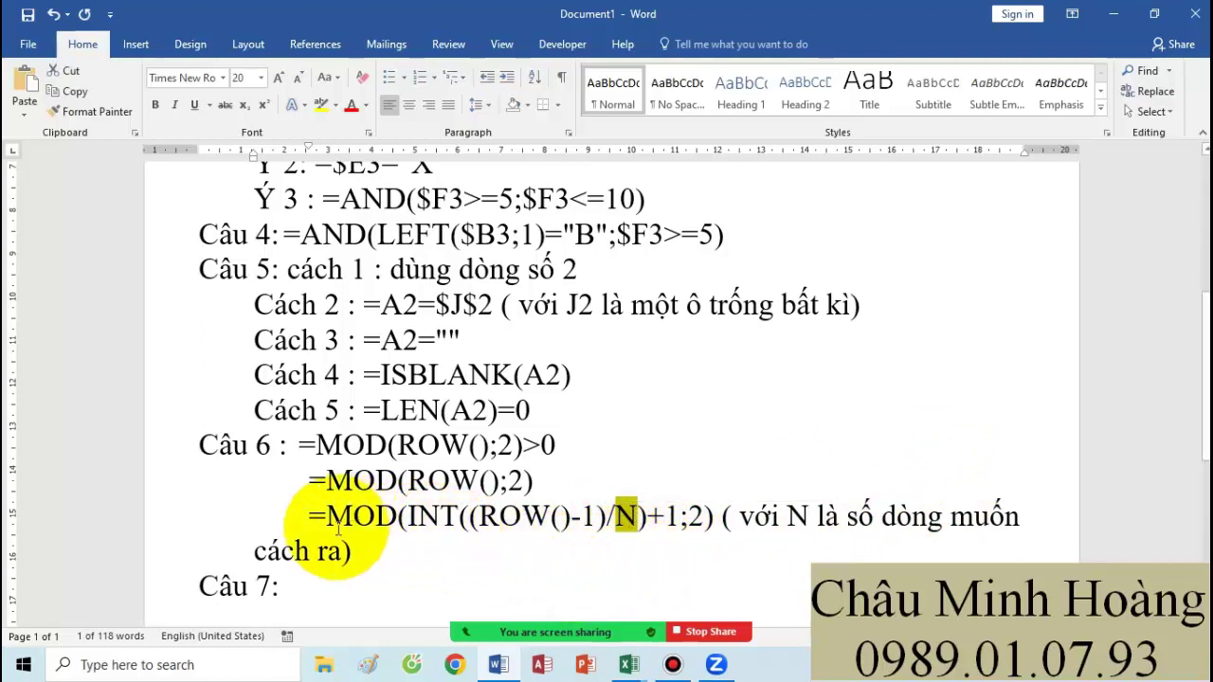
left_click_drag(310, 513, 706, 511)
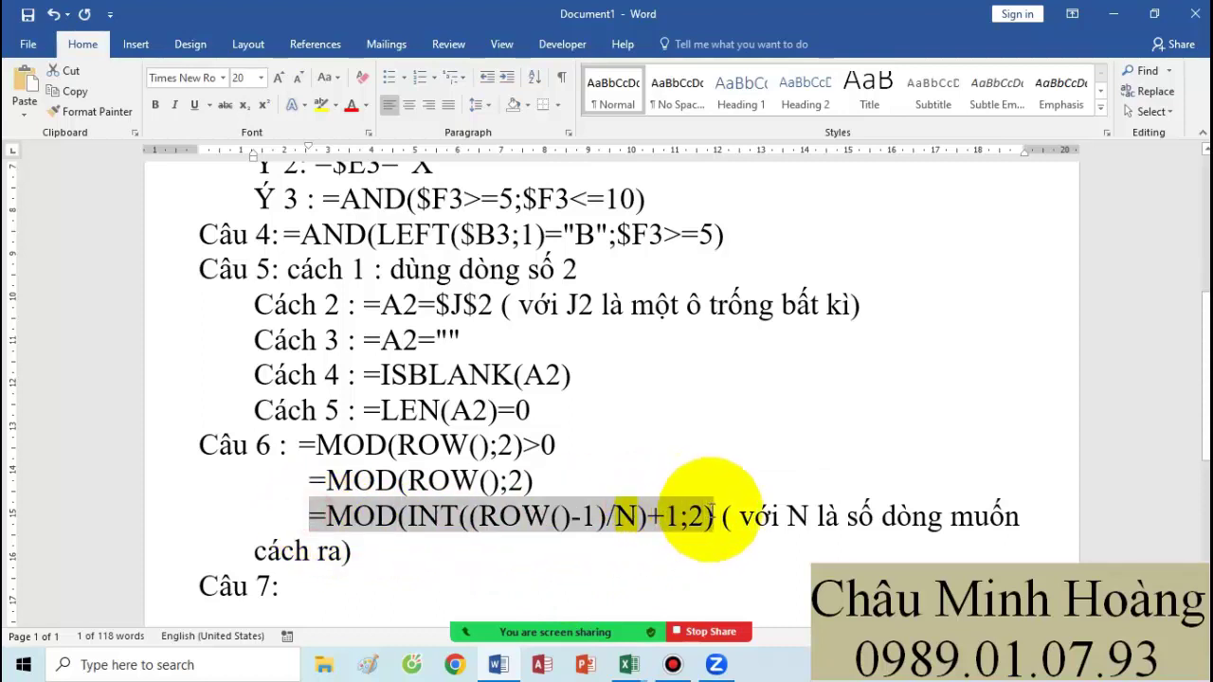
key("ctrl+c")
left_click(596, 463)
key("Return")
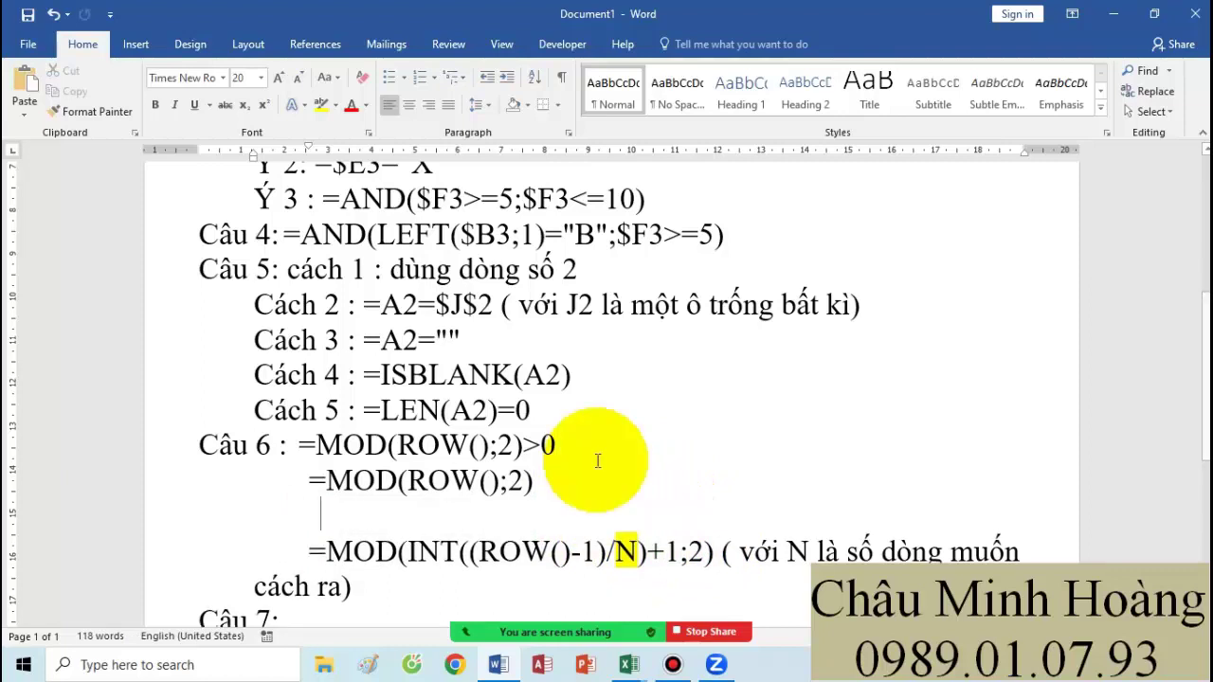
key("ctrl+v")
double_click(625, 515)
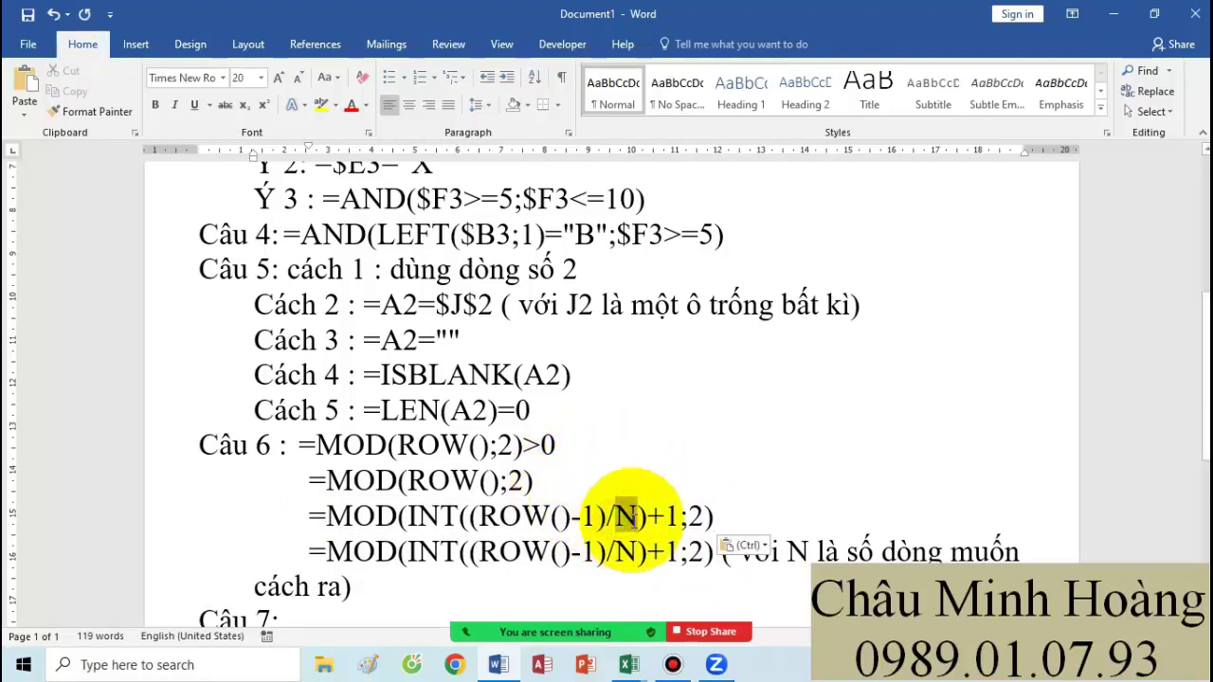
type("1")
Step: Colour the two INT-based formulas under Câu 6 red
left_click_drag(718, 517, 714, 554)
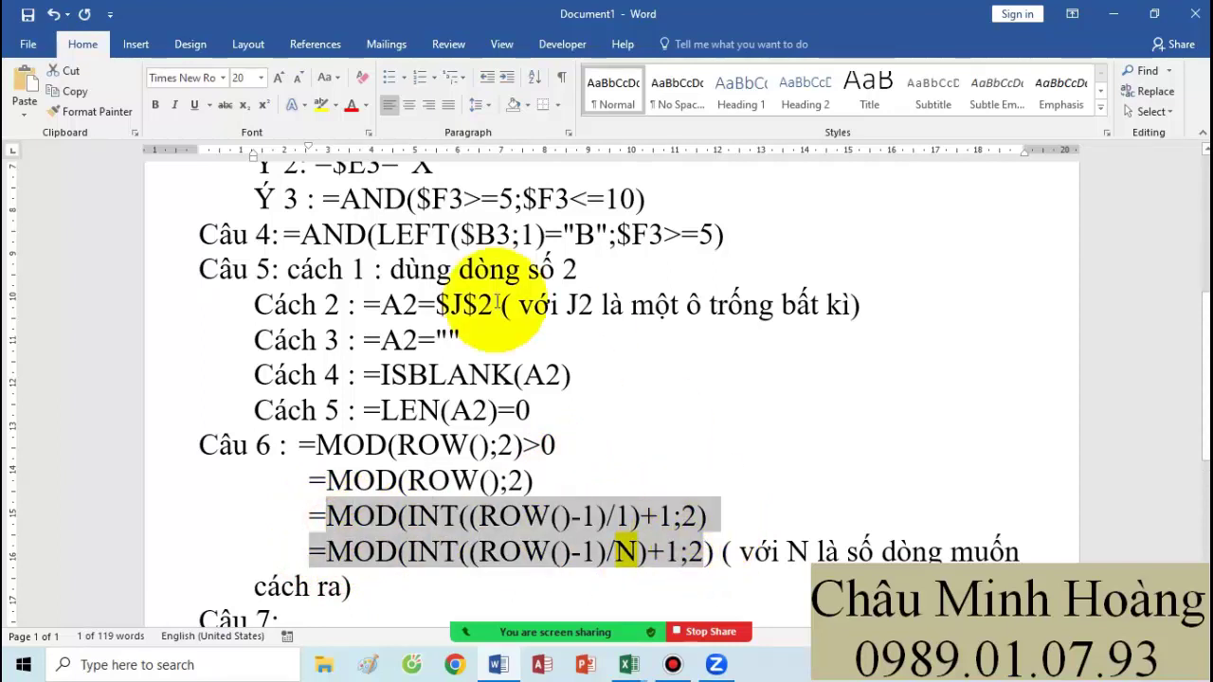
left_click(350, 104)
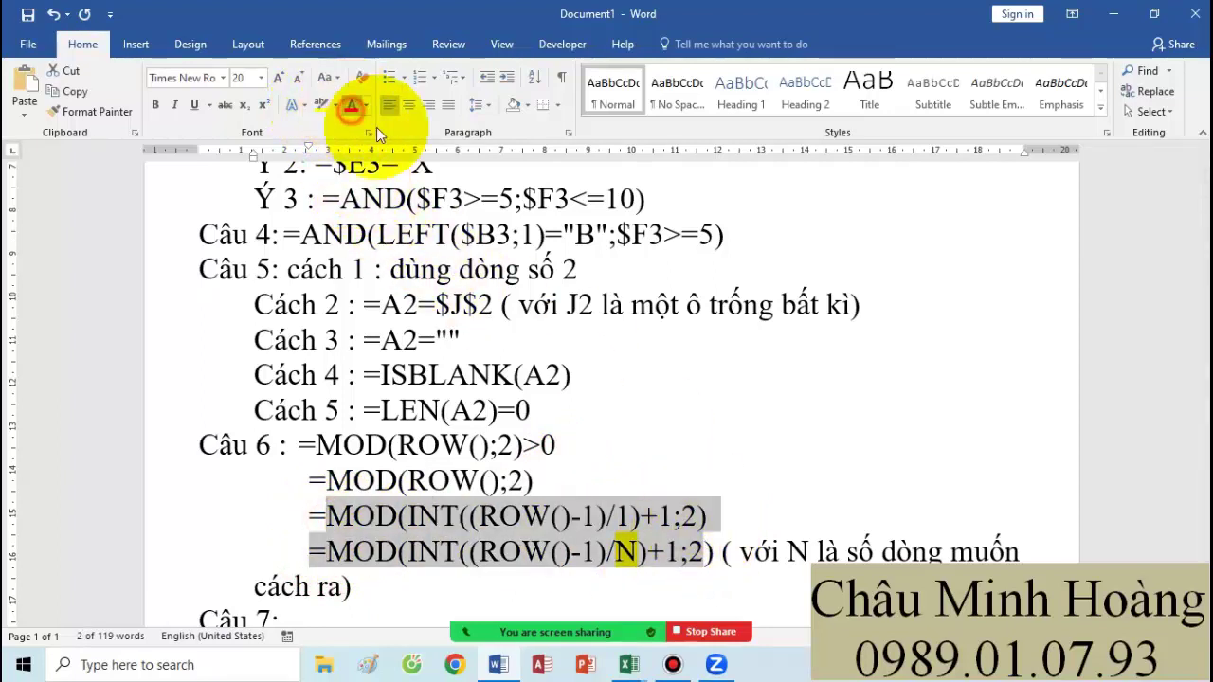
left_click(720, 522)
scroll(710, 517, "down", 1)
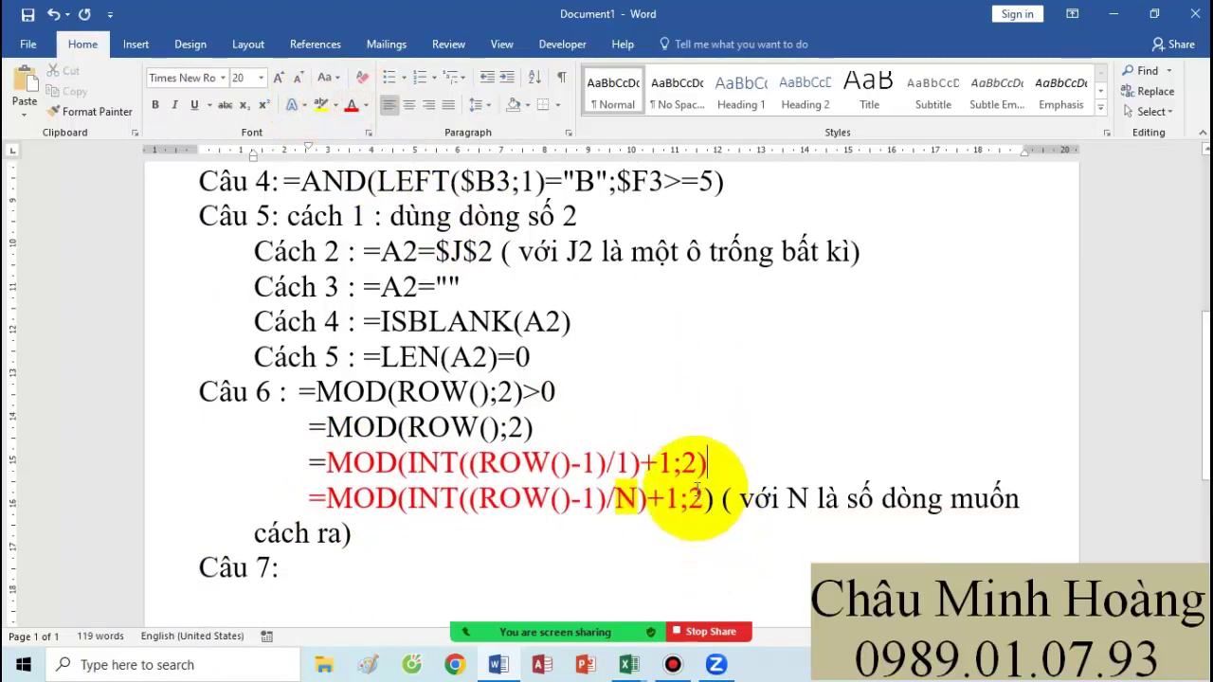
Step: Remove and restore the yellow highlight on the N divisor, and place the insertion point after Câu 7:
double_click(627, 503)
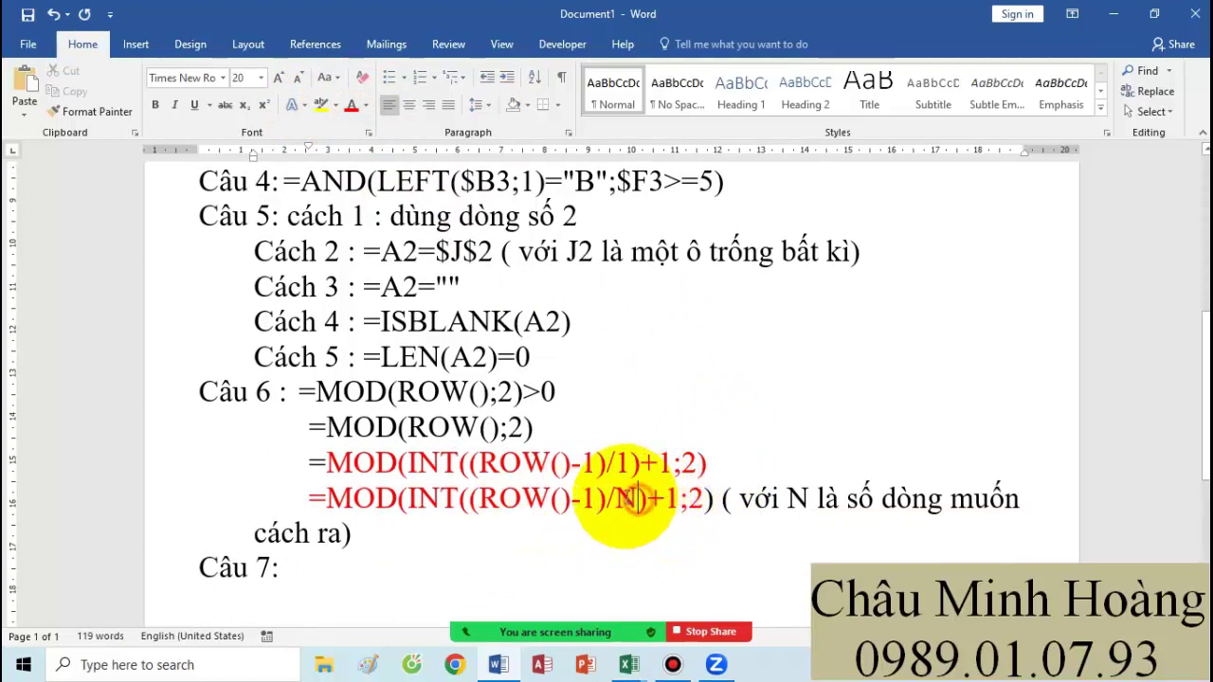
left_click(664, 527)
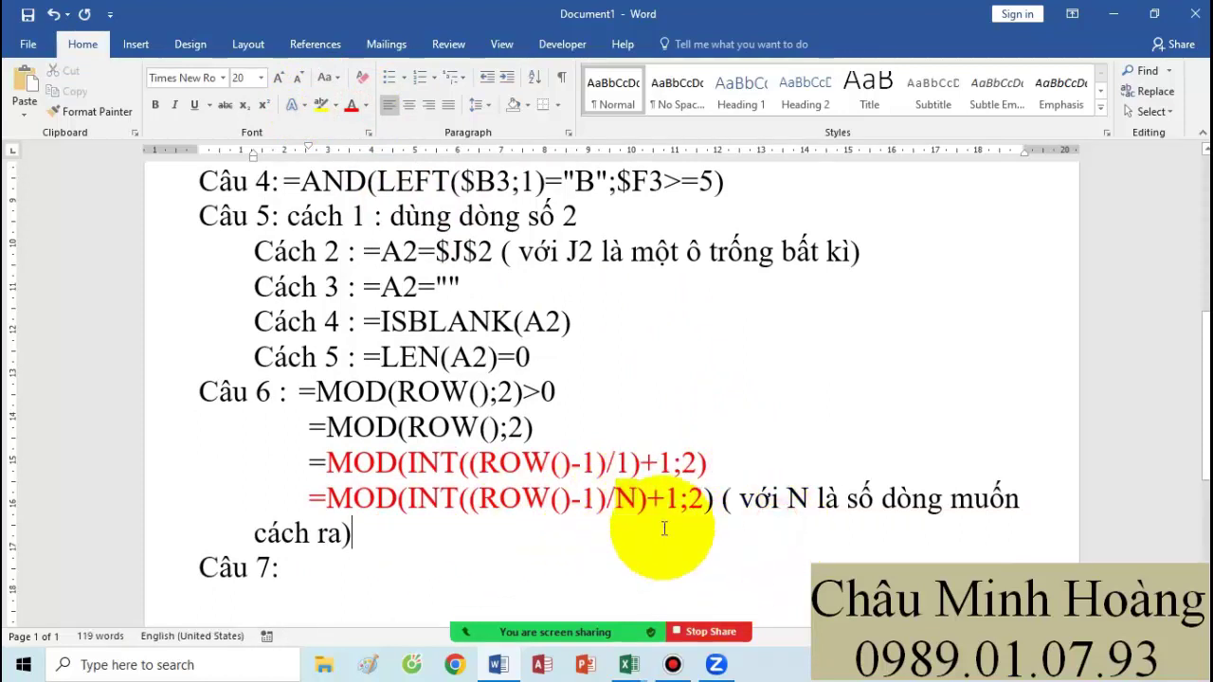
left_click(317, 567)
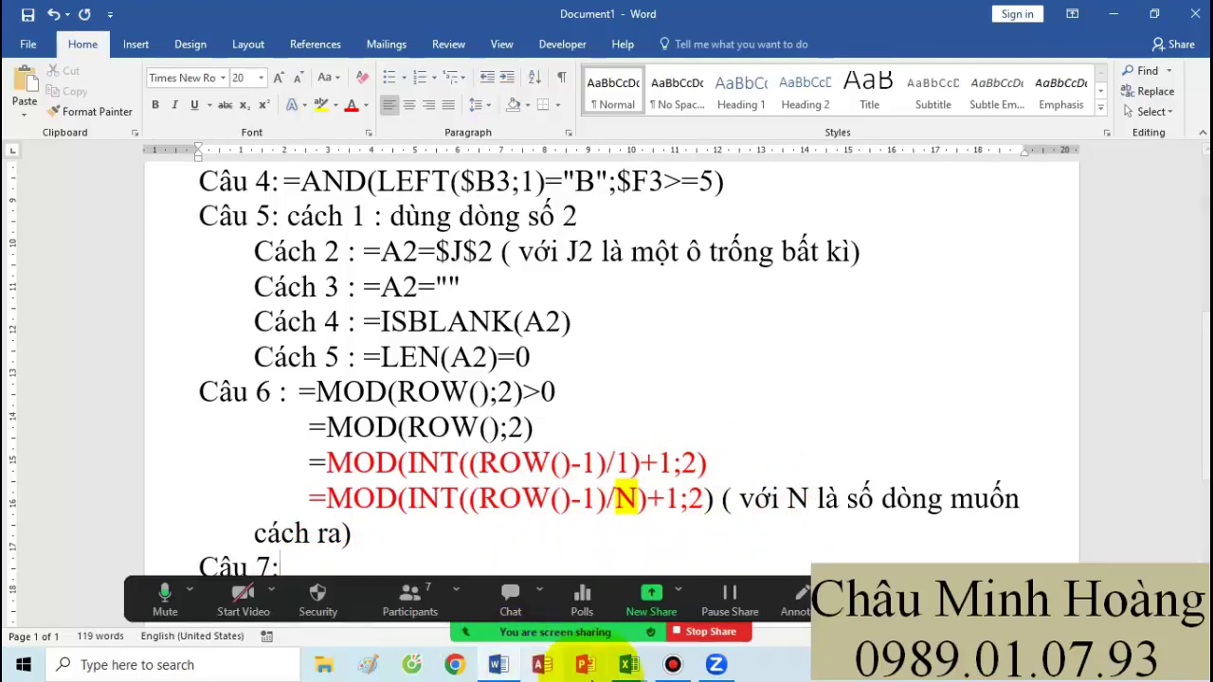
Step: Return to CGu 6.xlsx in Excel, close its conditional formatting rules and switch to the CGu 7.xlsx workbook
mouse_move(625, 666)
left_click(621, 582)
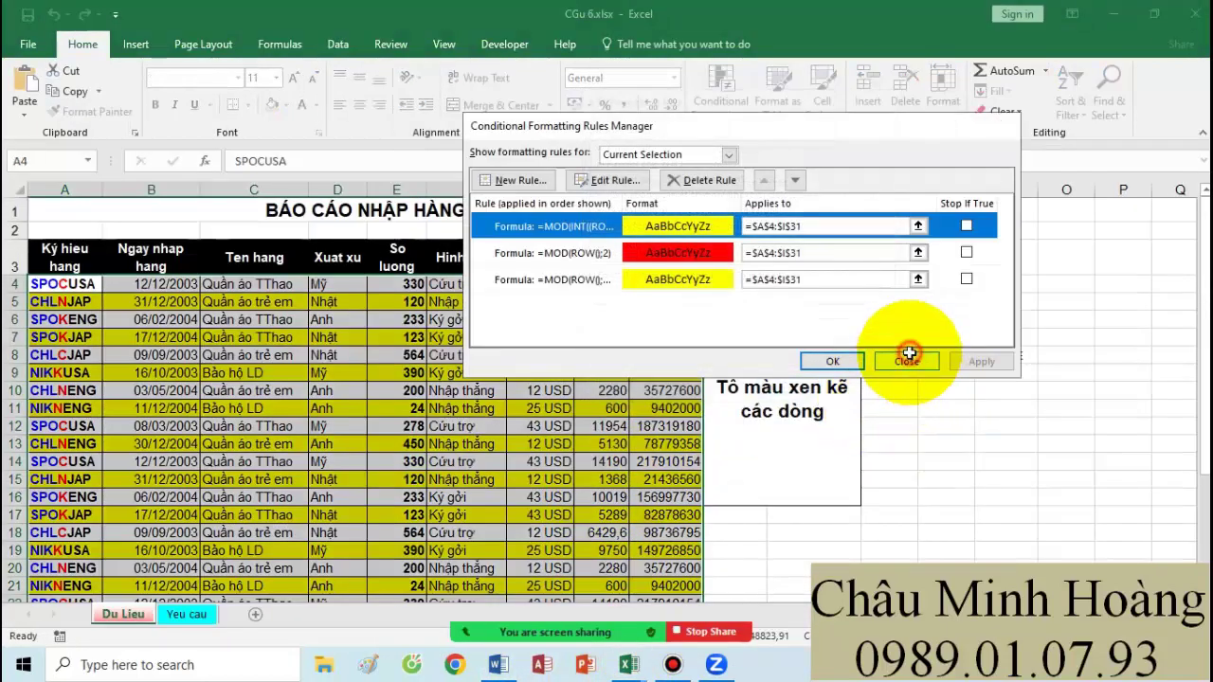
left_click(905, 357)
mouse_move(628, 664)
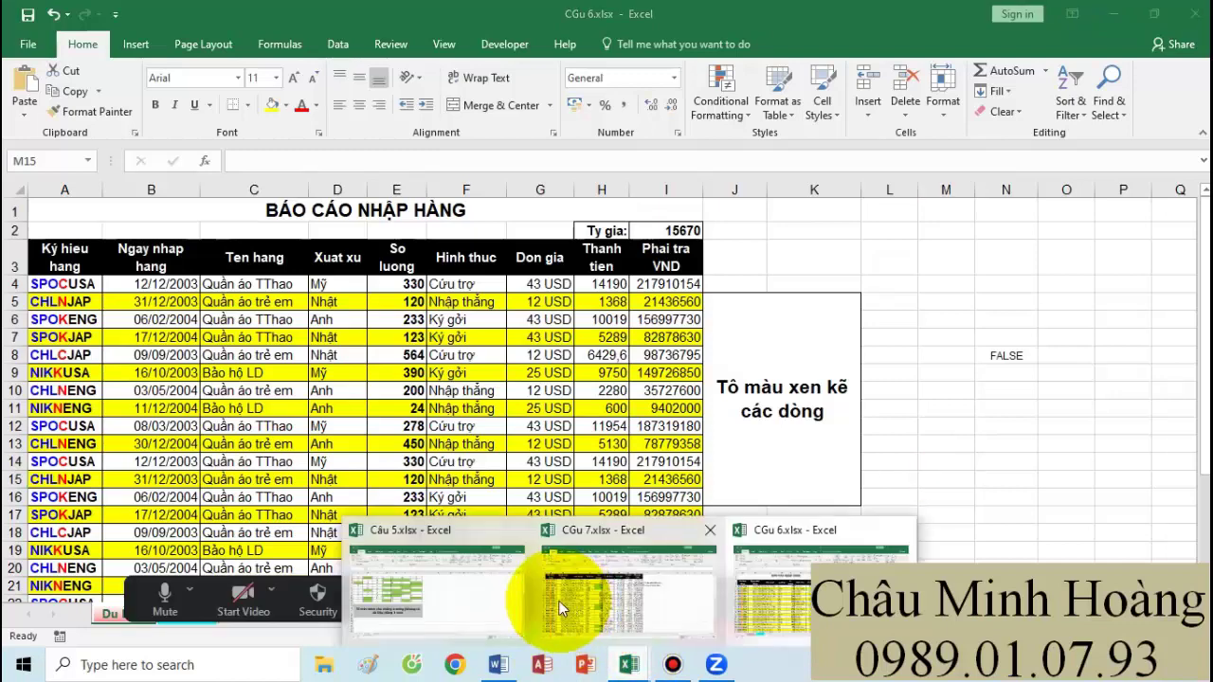
left_click(559, 615)
Step: Select the So luong values in E4:E24 and open their existing duplicate-values conditional formatting rule to examine it
scroll(753, 472, "down", 2)
left_click(769, 427)
scroll(744, 436, "up", 3)
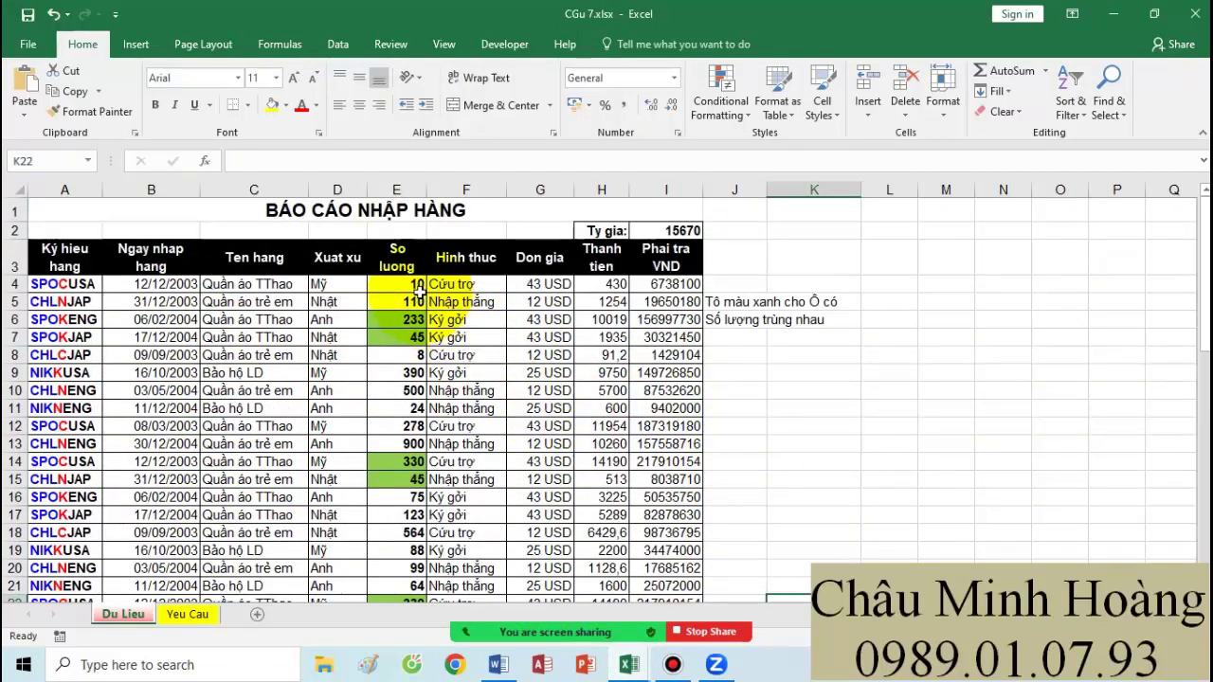
left_click_drag(417, 288, 392, 565)
left_click(720, 102)
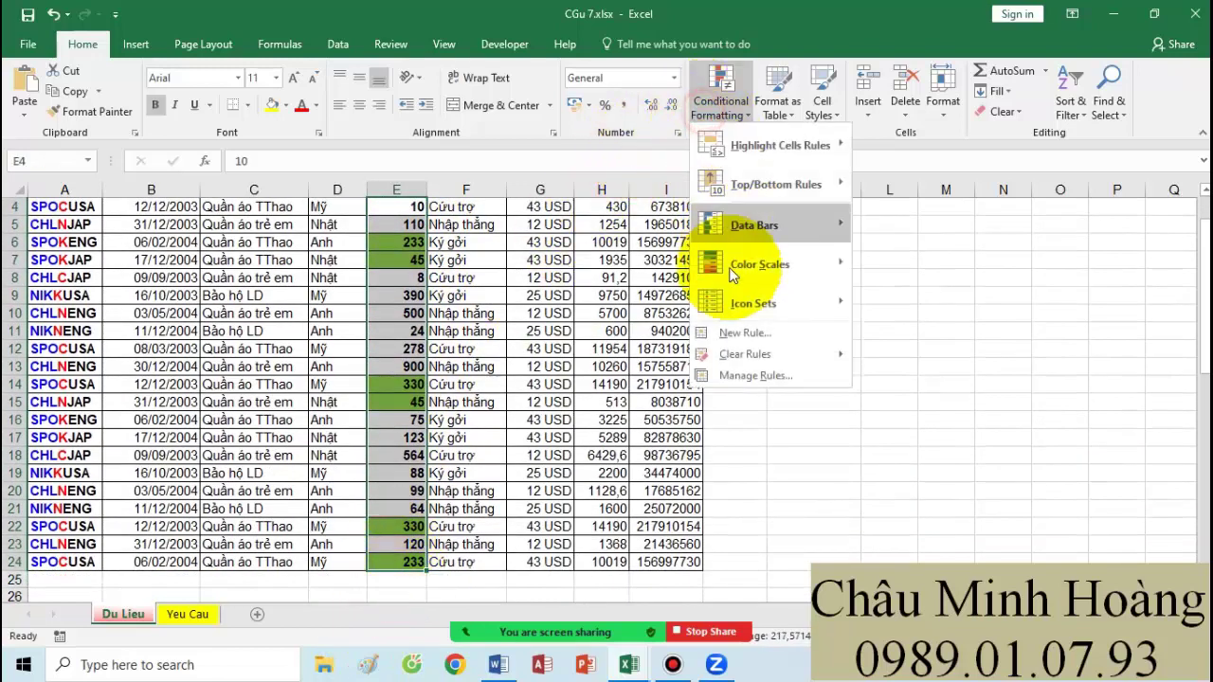
left_click(738, 366)
double_click(528, 225)
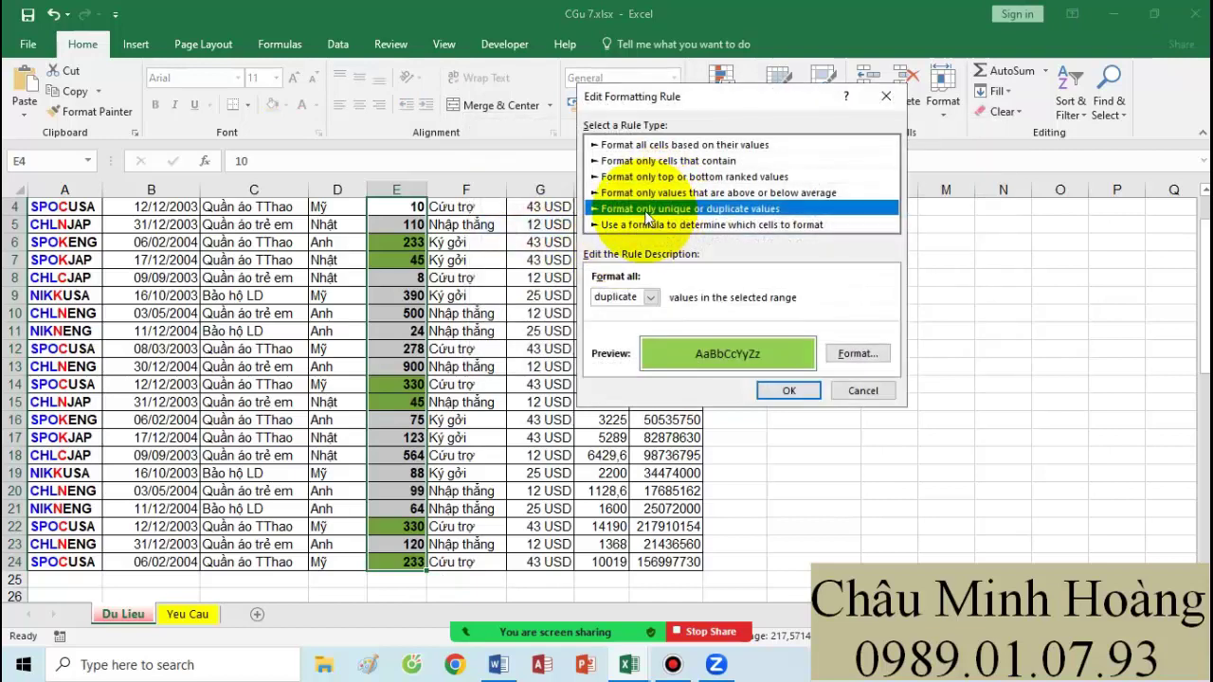
Step: Switch to Document1 in Word and write "ý 1 : cách 1 : dùng dòng số 5" after Câu 7:
left_click(498, 664)
scroll(393, 516, "down", 1)
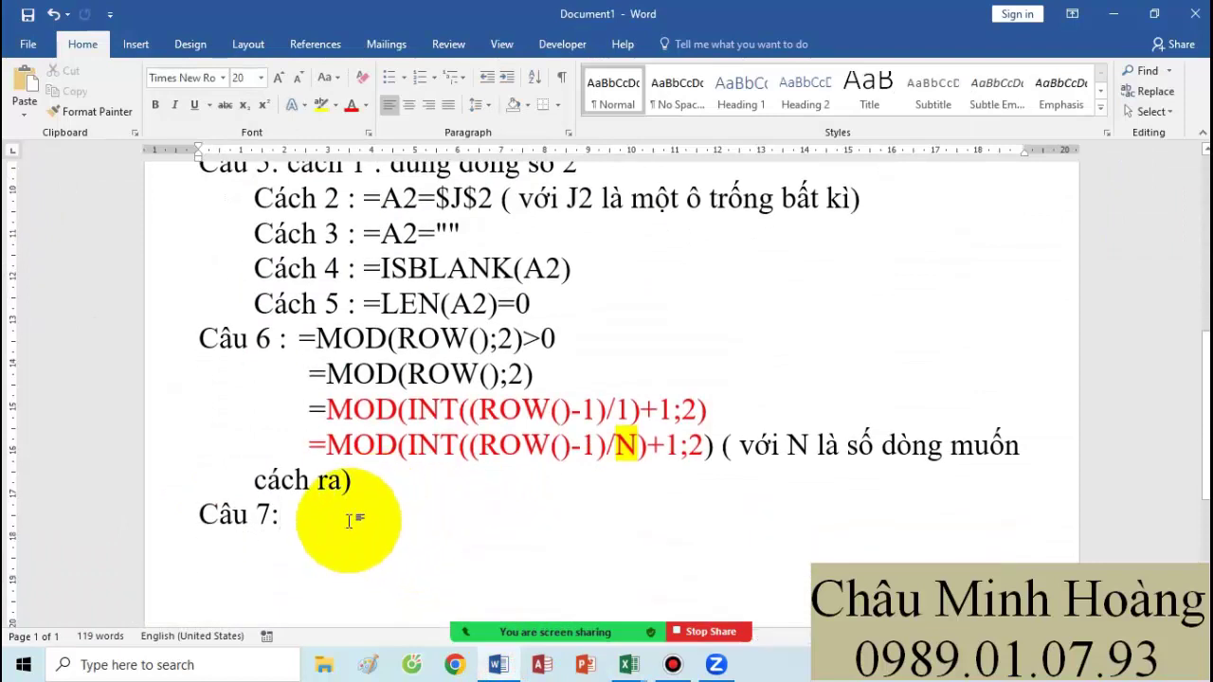
type("ý ")
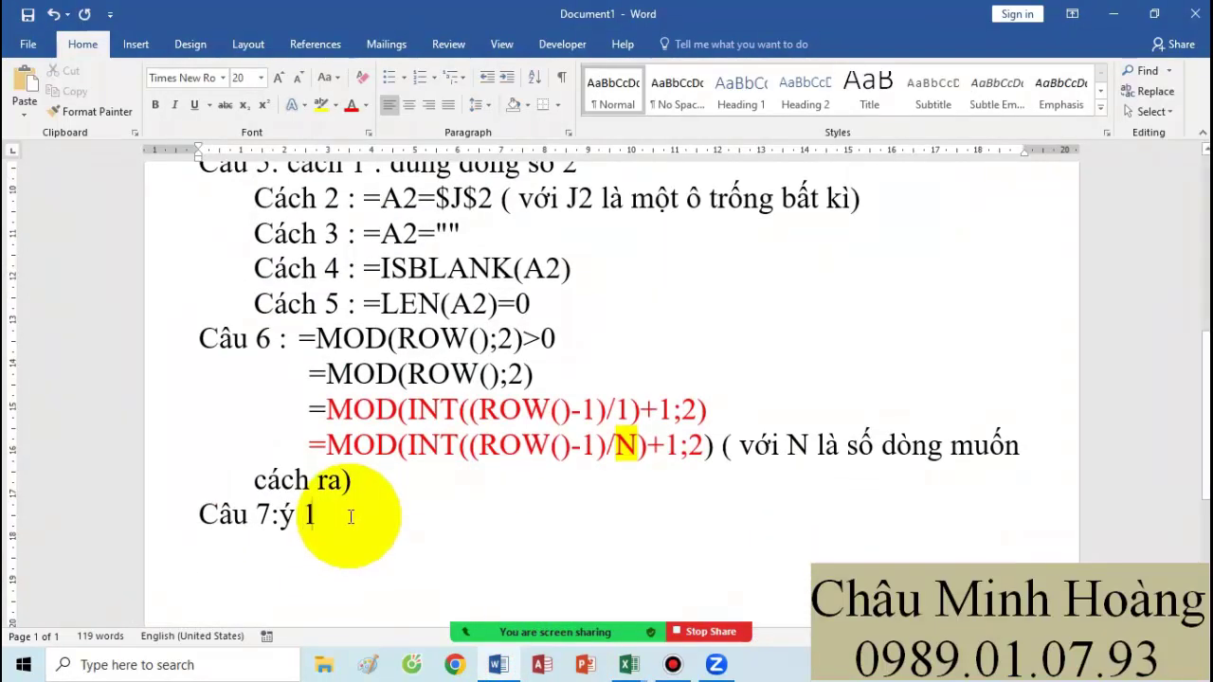
type("1 : cachs 1 : d")
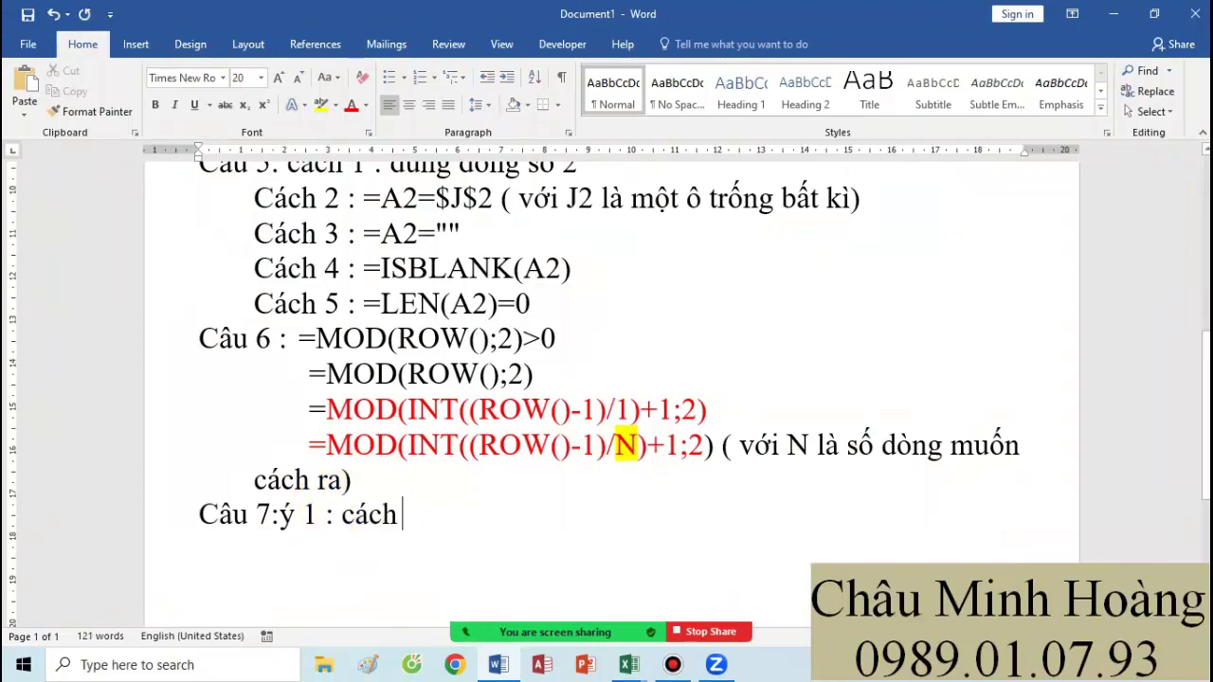
type("un")
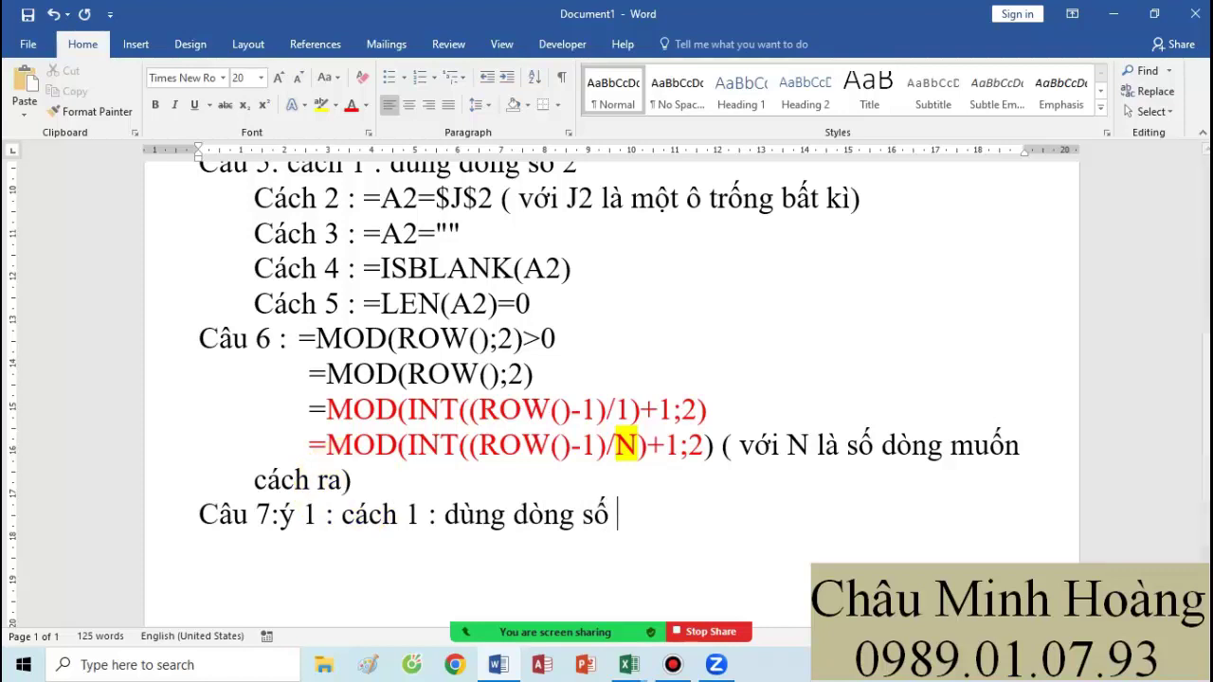
type("g dòng số 5 ;")
key("BackSpace")
Step: Add a "Cách 2" line below the first method of Câu 7 and indent it
key("Return")
type("ca")
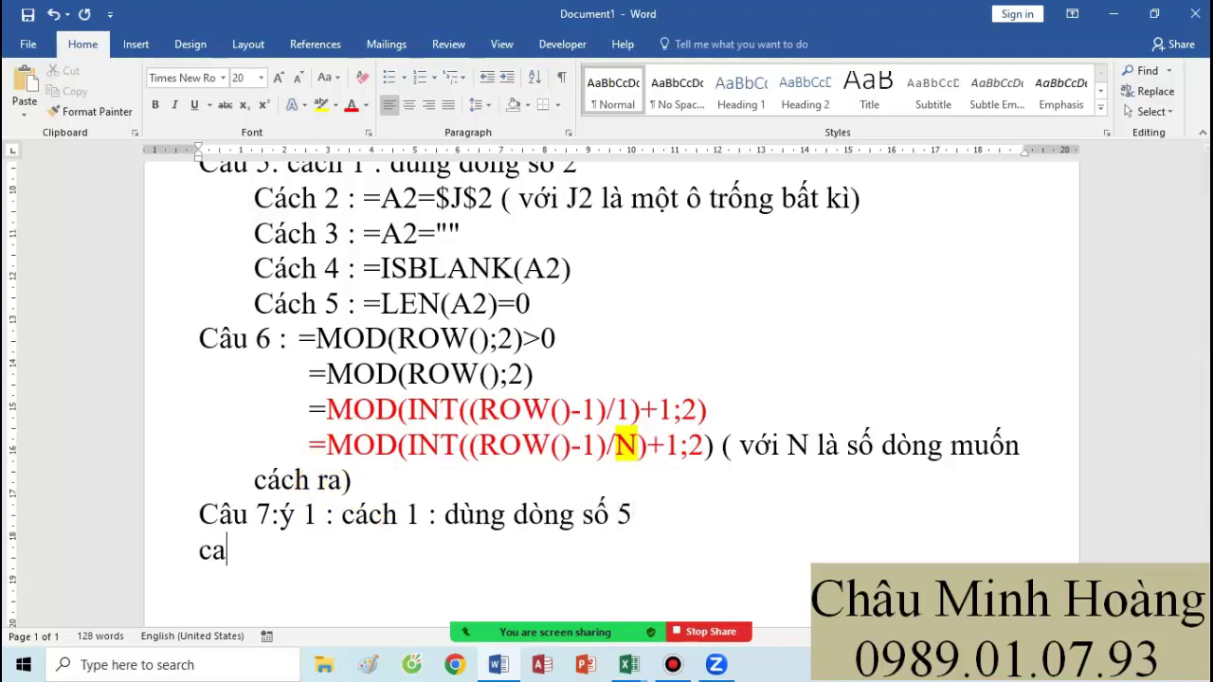
type("ch 2")
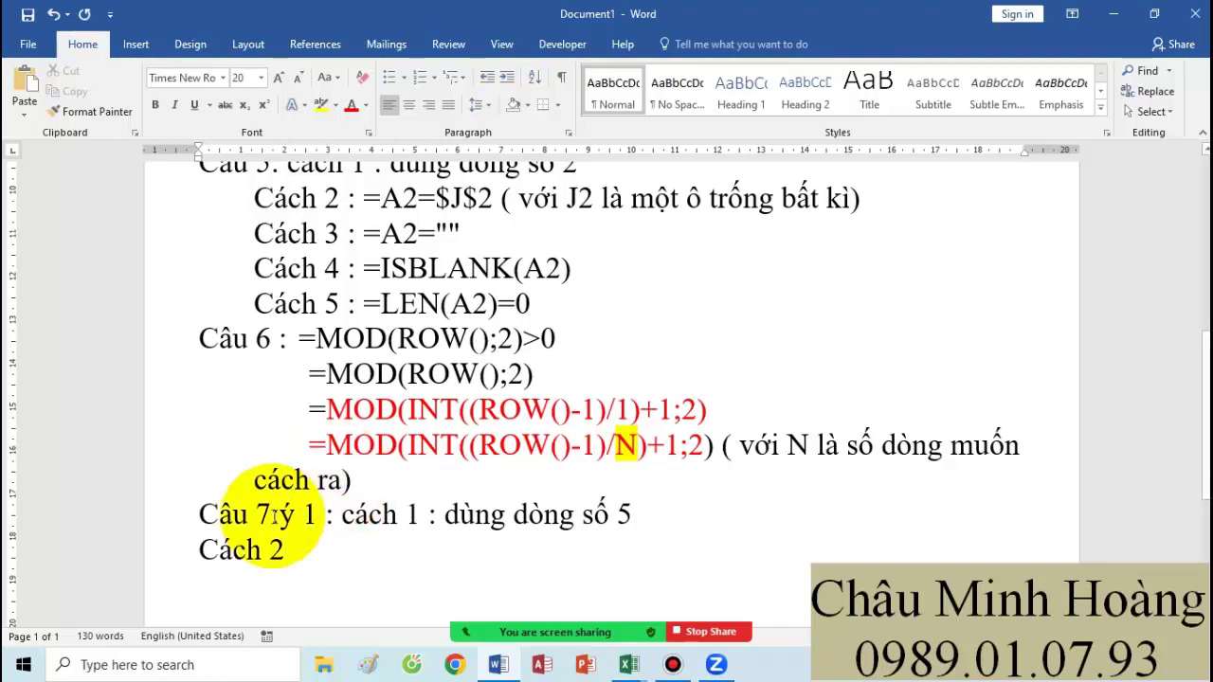
left_click(194, 552)
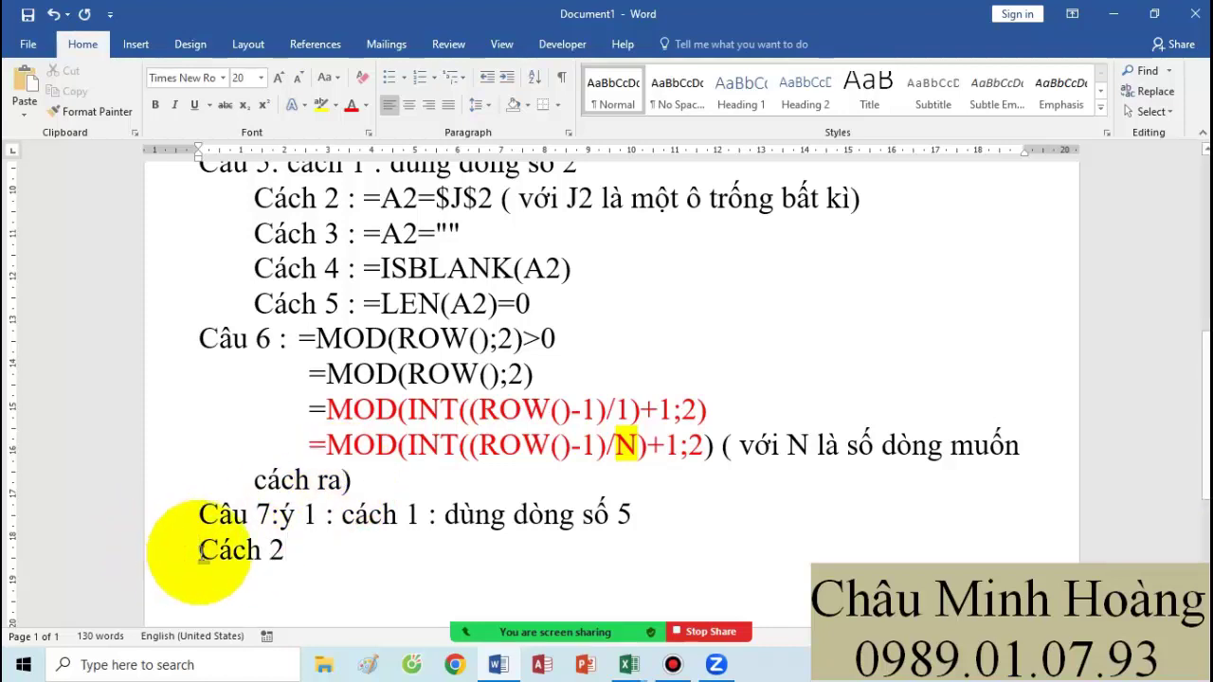
key("Tab")
left_click(356, 557)
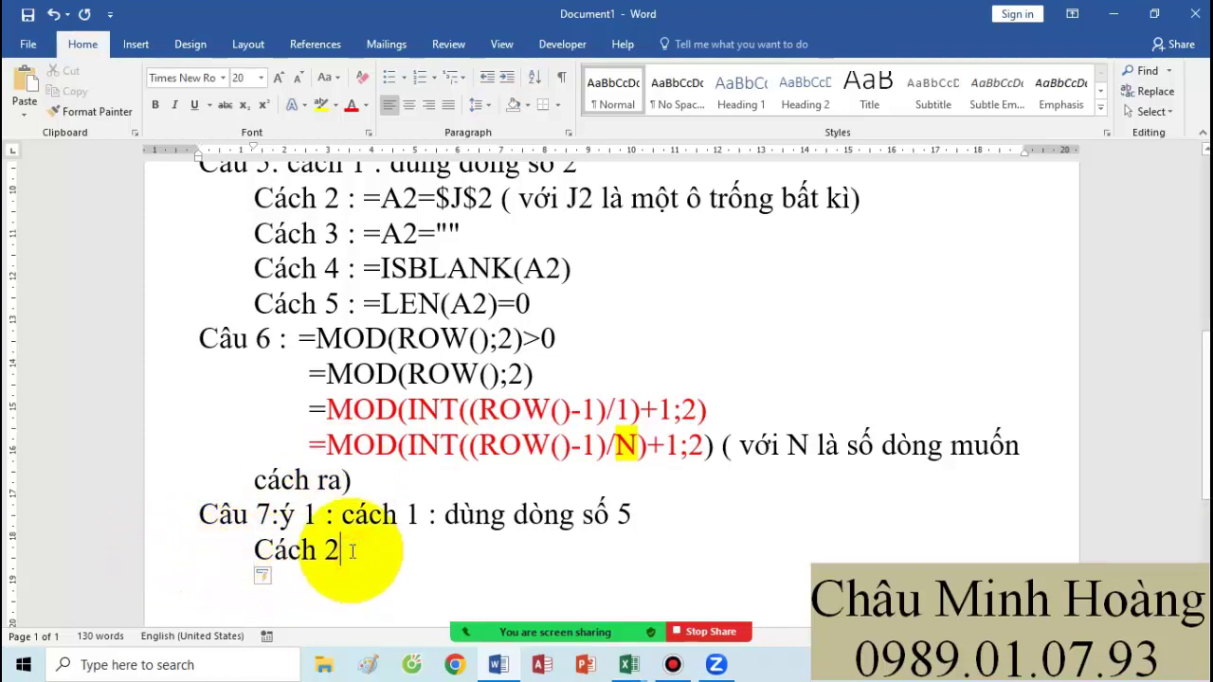
Step: Add an "Ý 2 :" line below Cách 2 and put a colon after Cách 2
key("Return")
type("Ý 2")
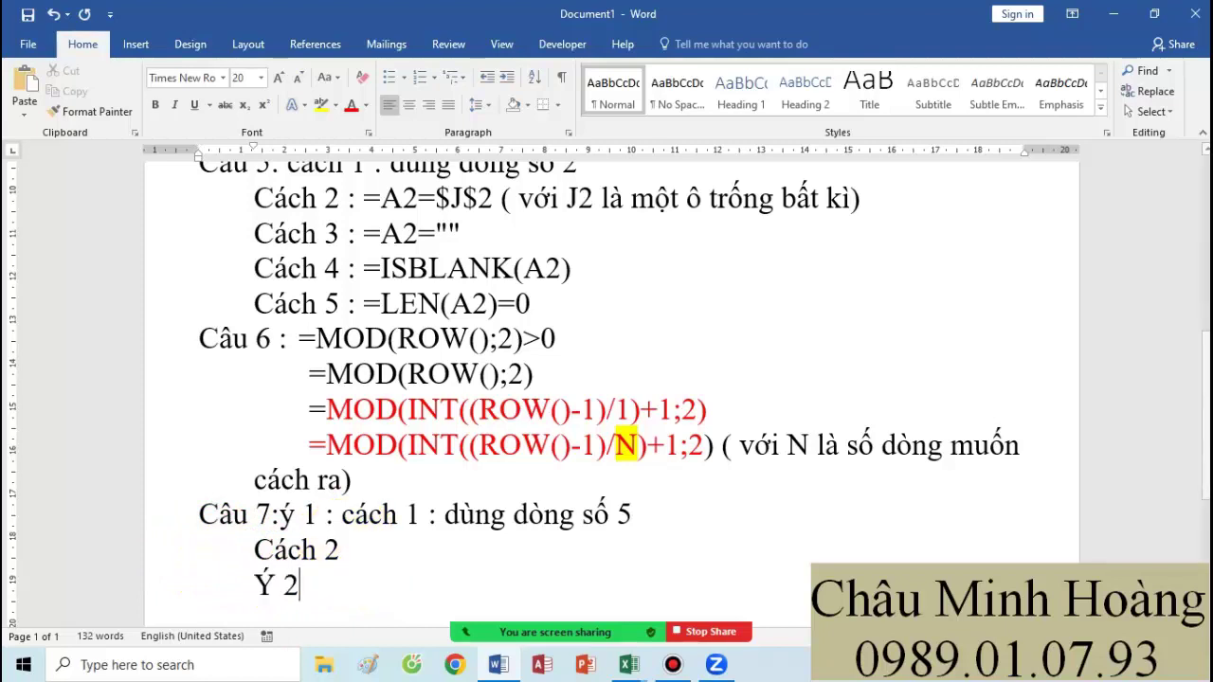
type(" :")
left_click(349, 549)
type(":")
Step: Return to CGu 7.xlsx in Excel, try the formula-based rule type, and cancel editing the duplicate-values rule
left_click(645, 656)
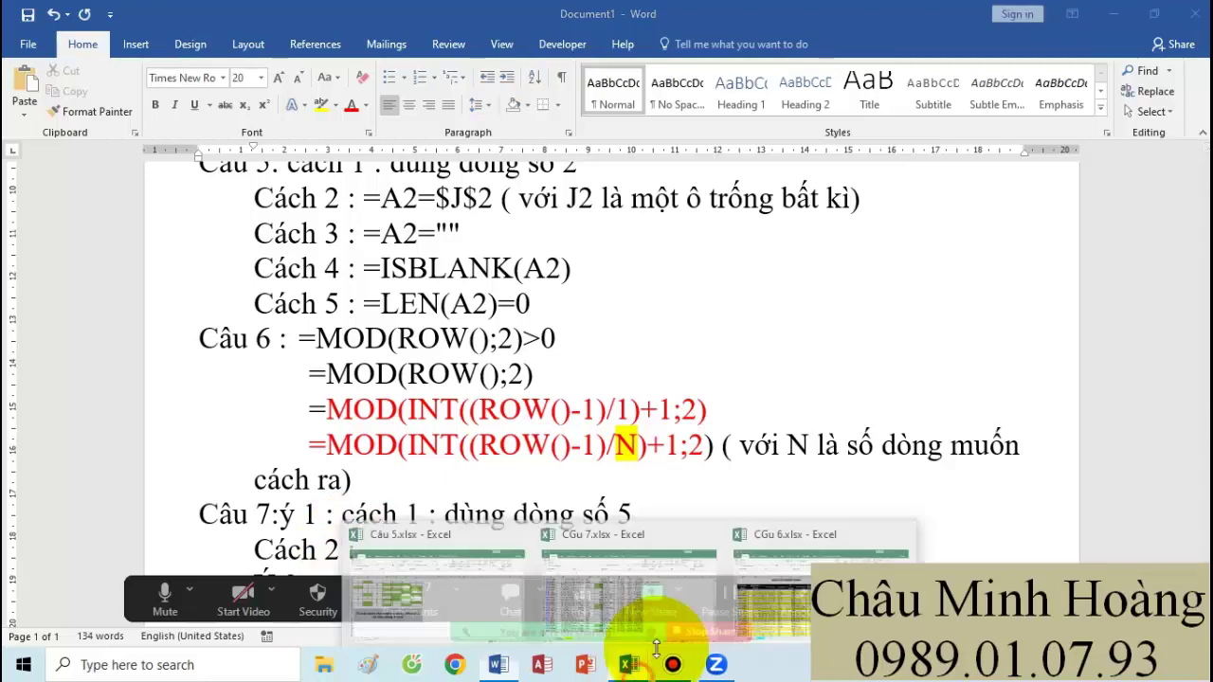
left_click(648, 587)
left_click(698, 226)
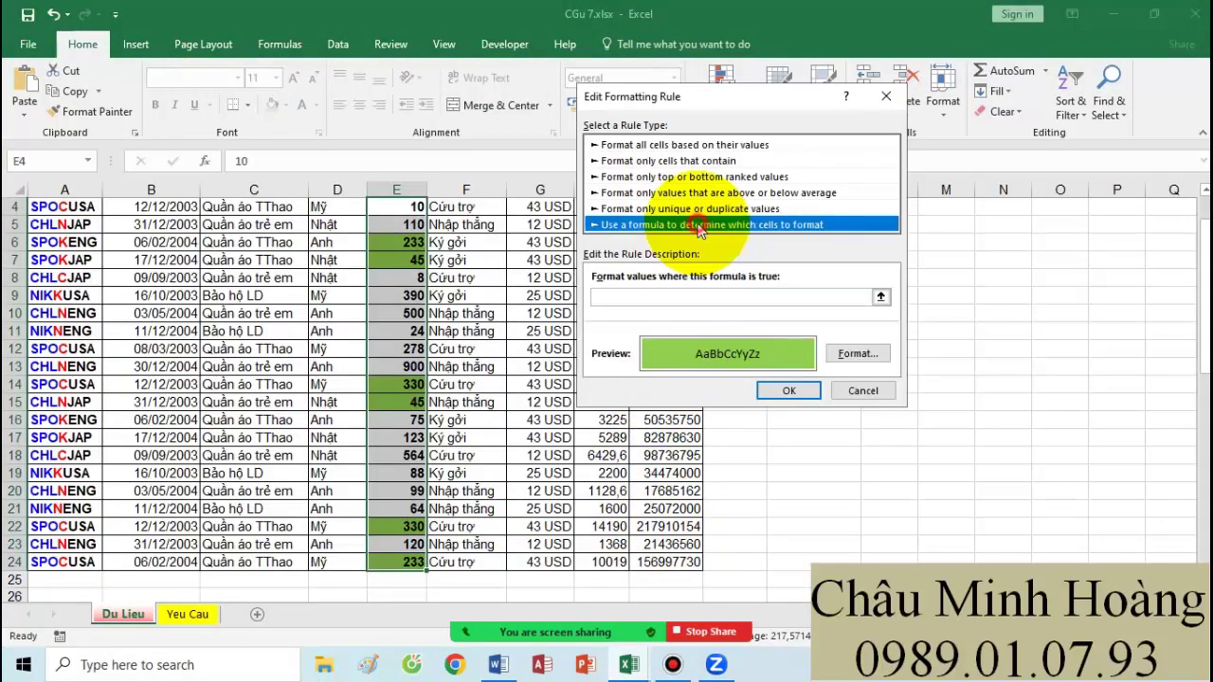
left_click(862, 390)
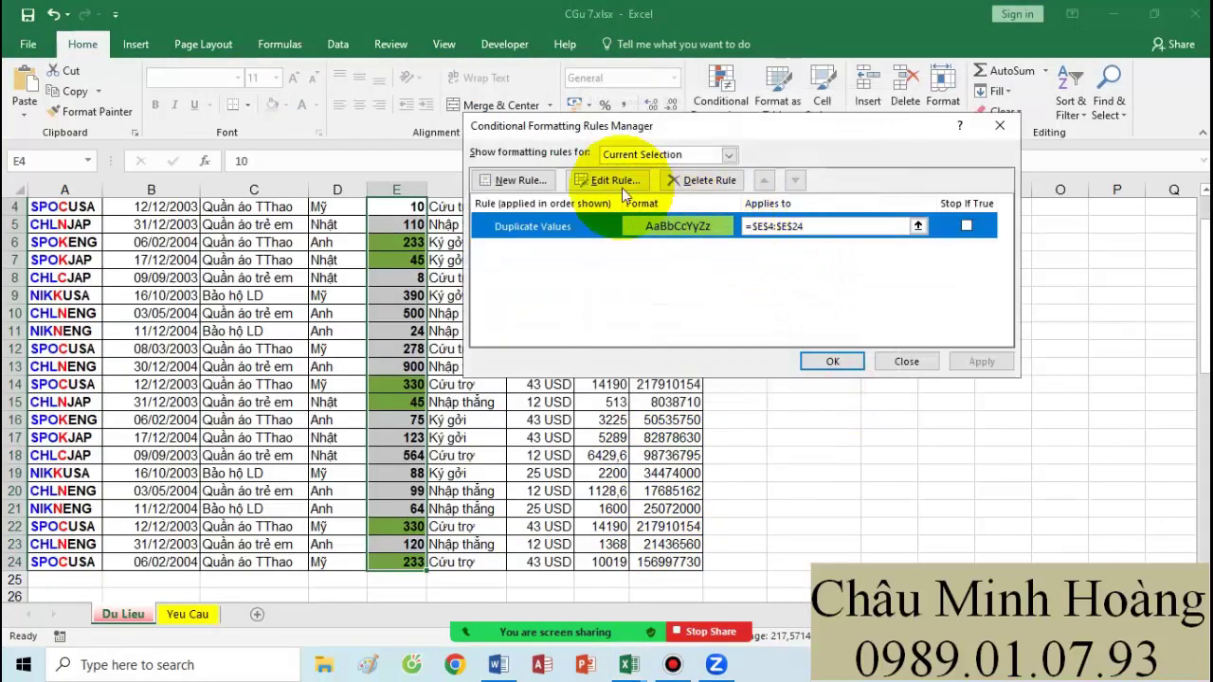
Step: Create a formula-based conditional formatting rule for E4:E24 using =COUNTIF($E$4:$E$24;$E4)>1
left_click(531, 180)
left_click(611, 204)
left_click(622, 278)
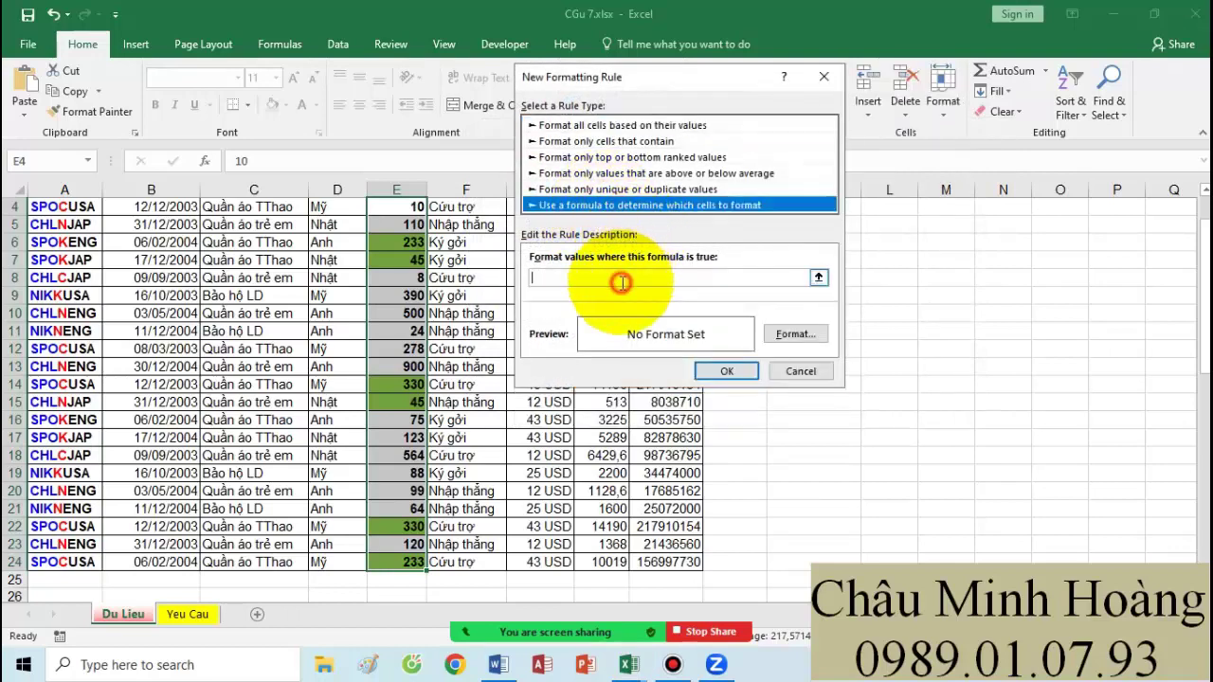
type("=")
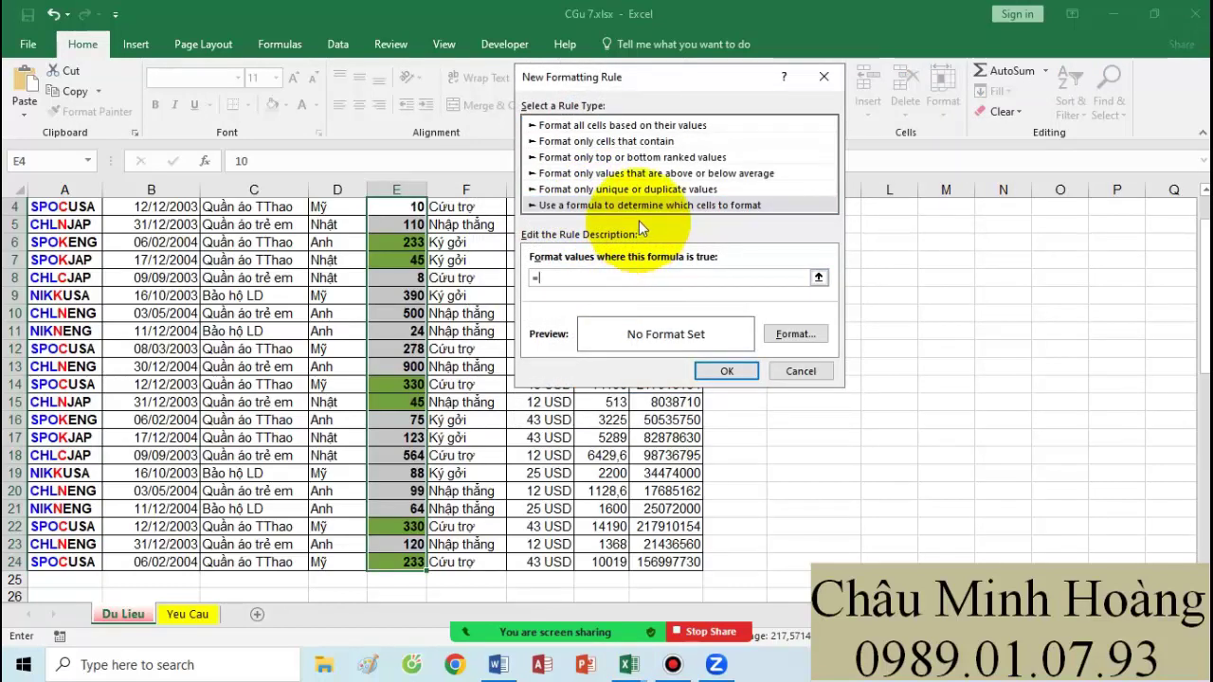
type("count")
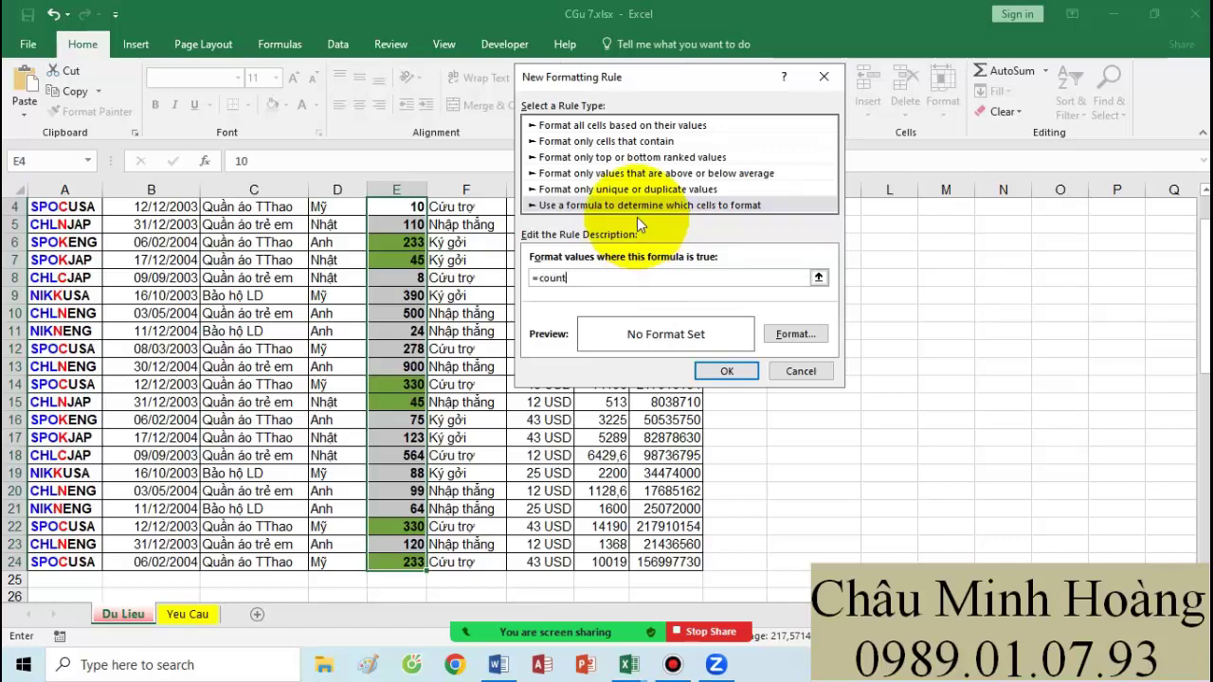
type("if(")
scroll(404, 282, "up", 1)
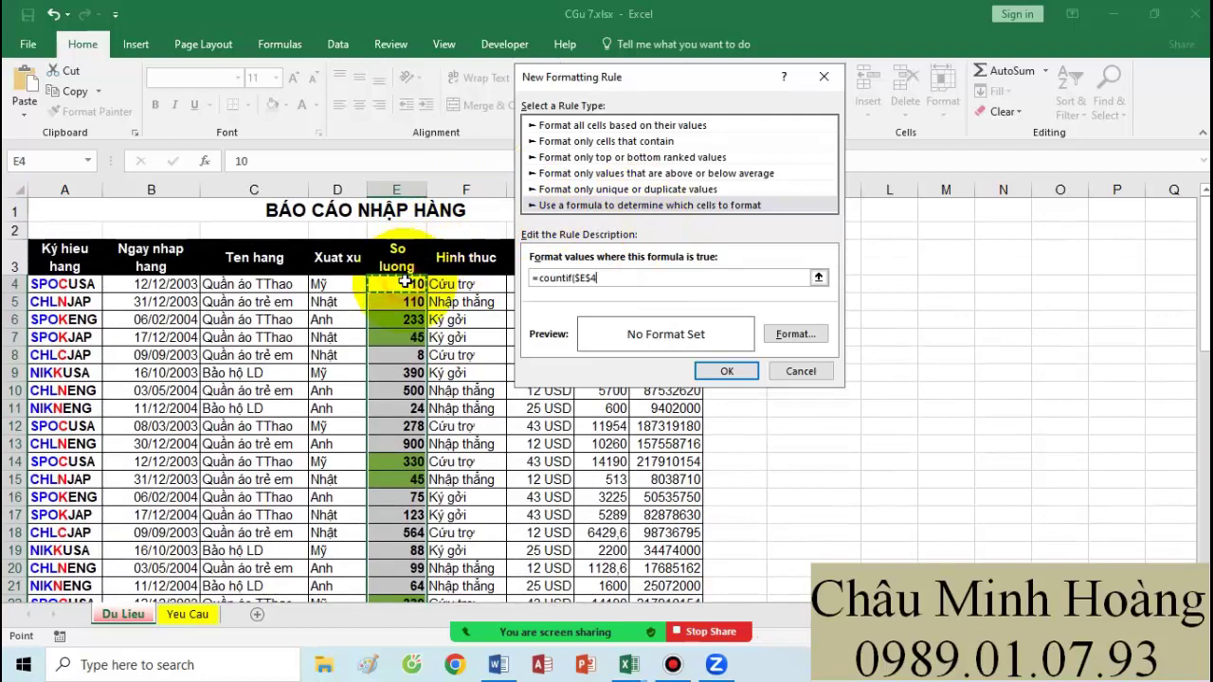
scroll(408, 341, "down", 4)
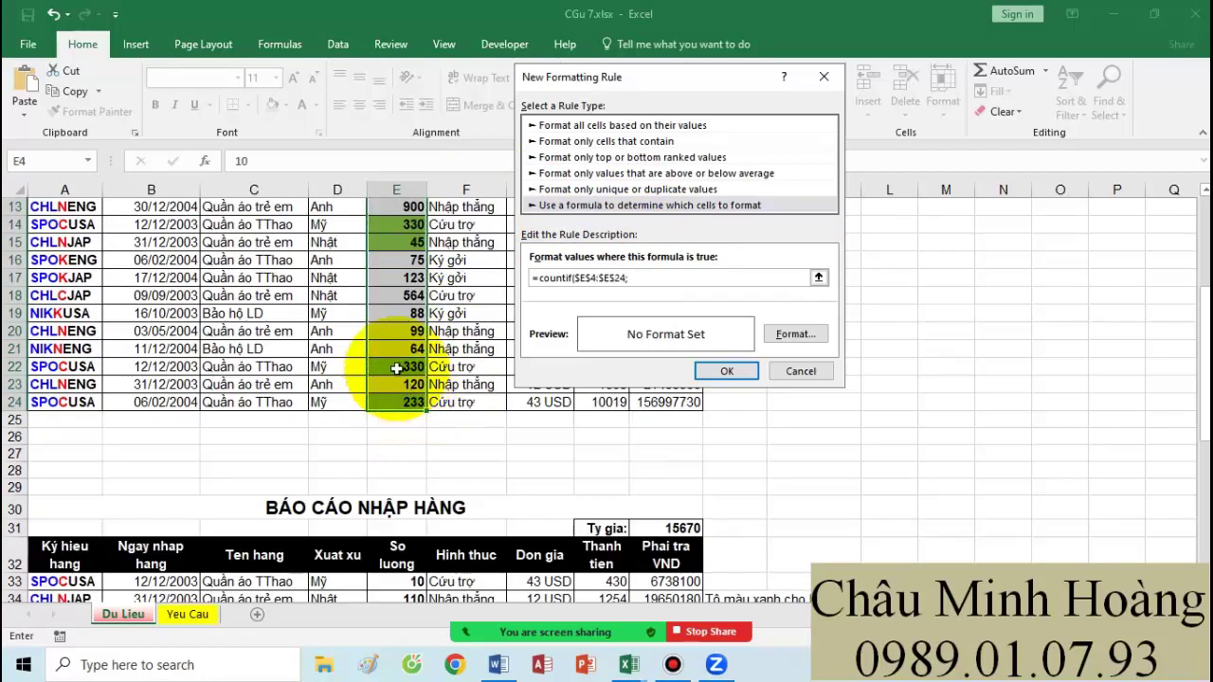
scroll(396, 341, "up", 4)
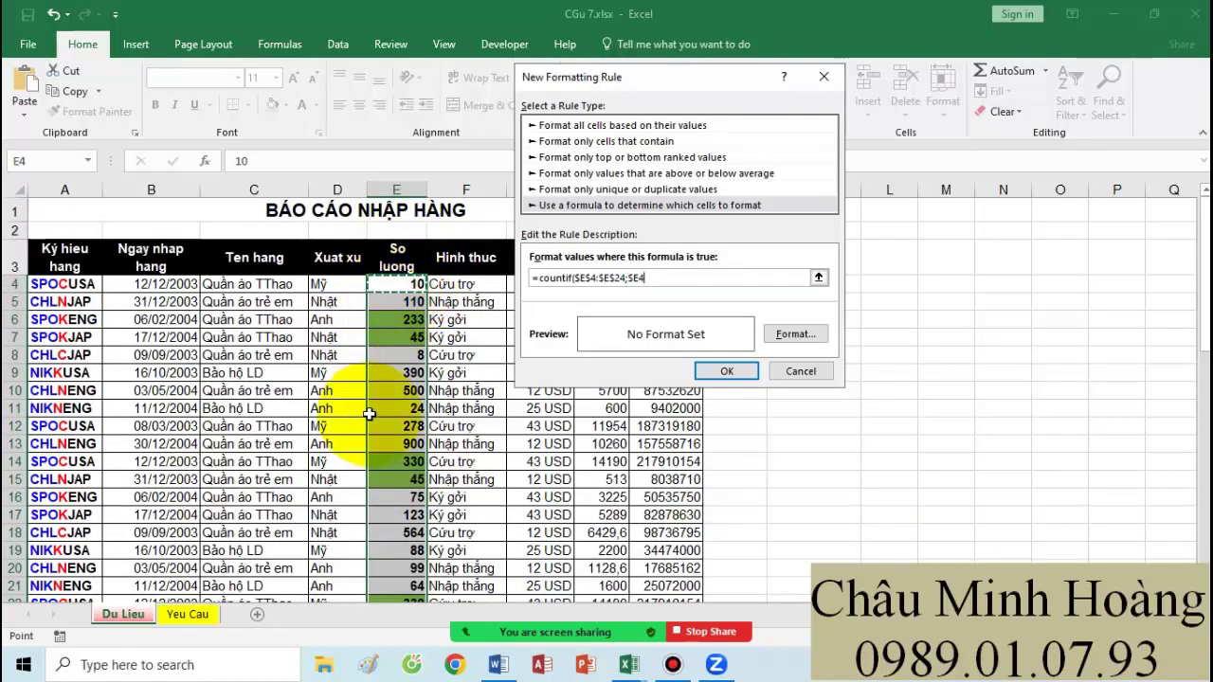
Step: Give the new duplicate-quantity rule a yellow fill and apply it to E4:E24
left_click(795, 334)
left_click(590, 218)
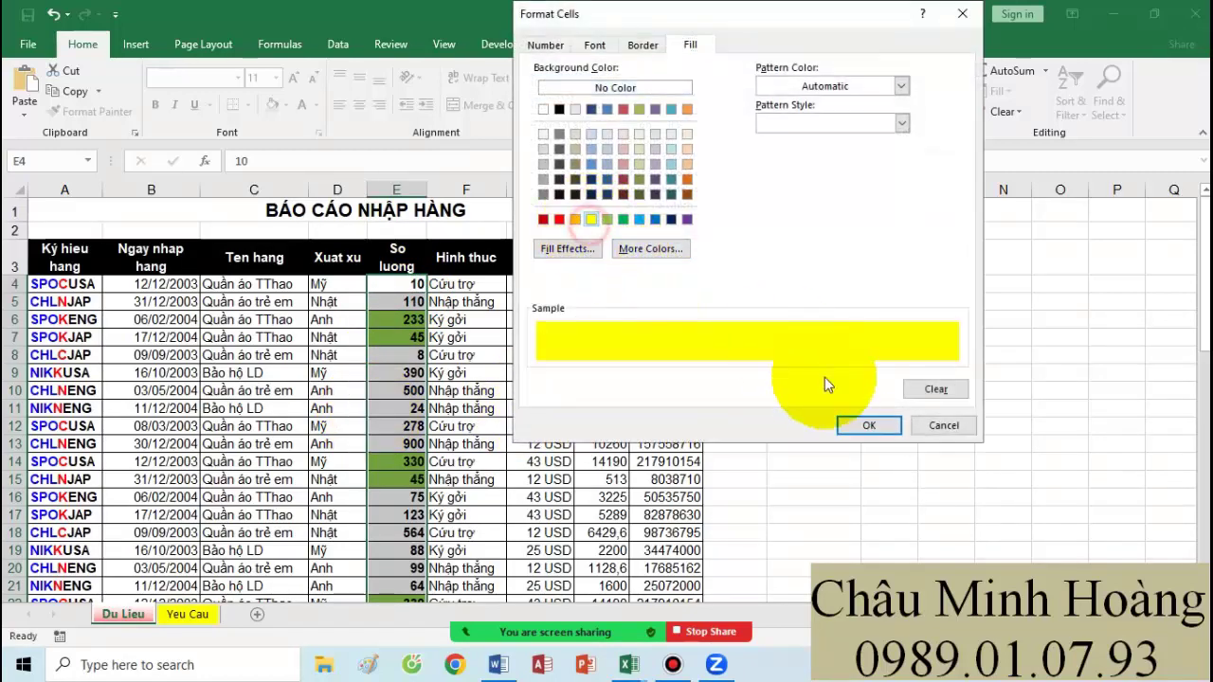
left_click(869, 424)
left_click(806, 372)
left_click(985, 361)
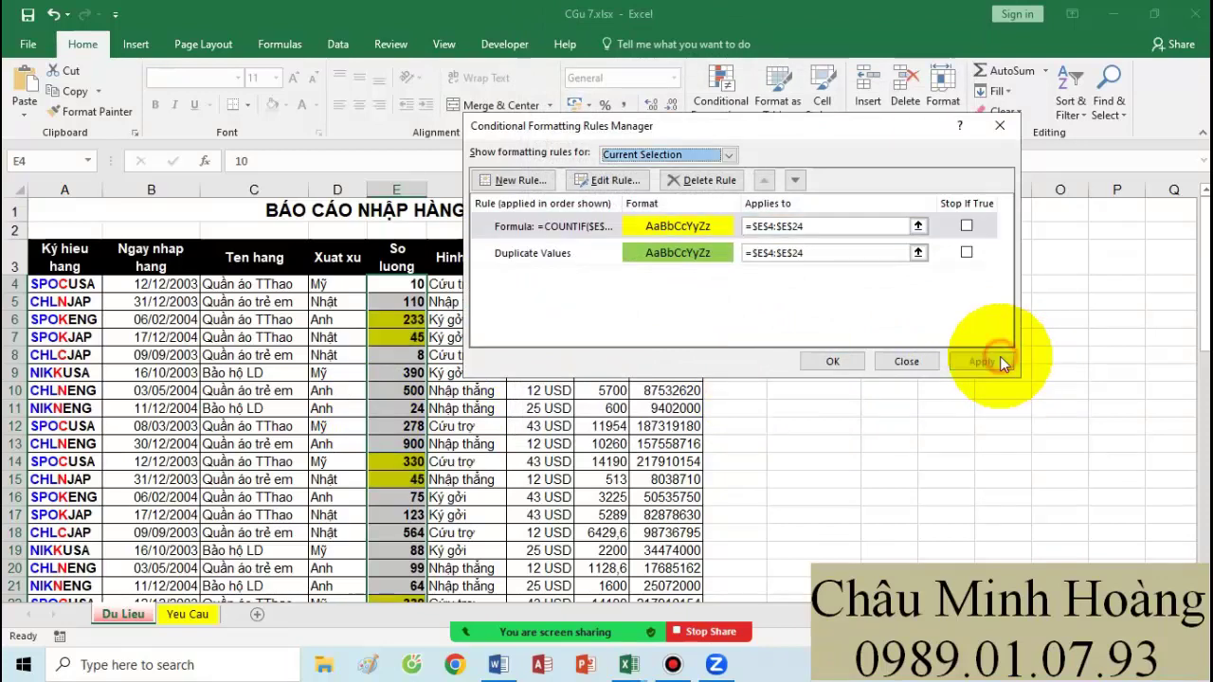
Step: Copy the rule's formula =COUNTIF($E$4:$E$24;$E4)>1 into the Word notes as "Cách 2" under "Câu 7"
left_click(506, 225)
double_click(587, 228)
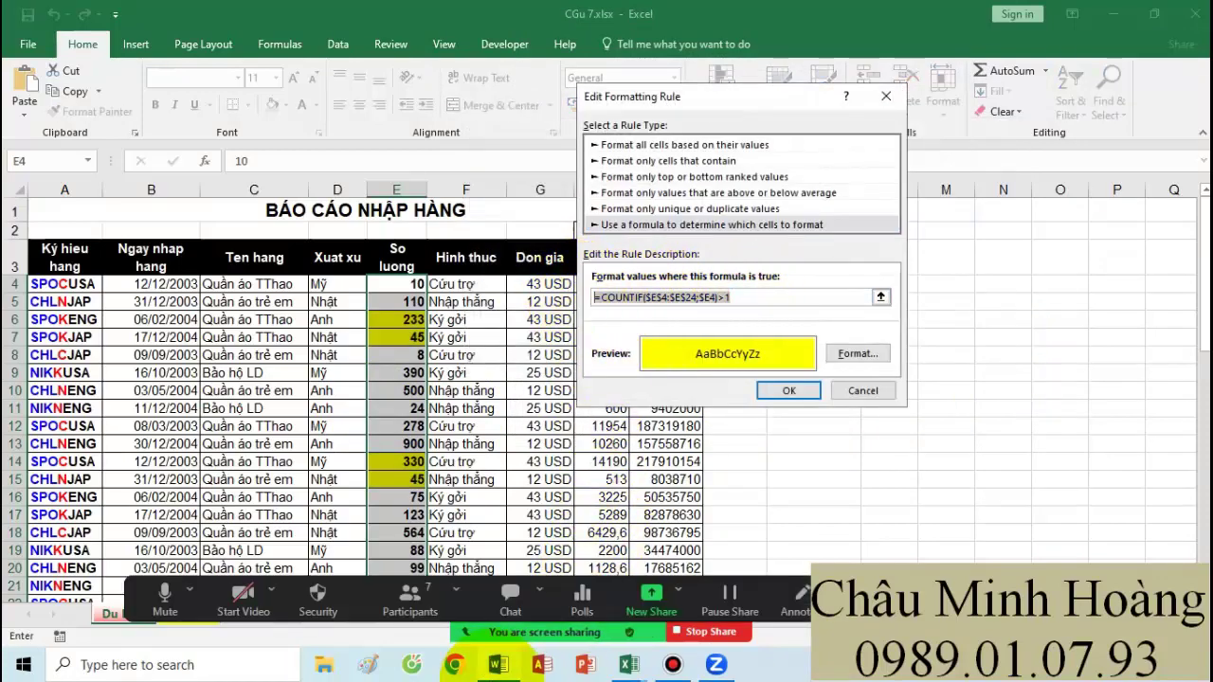
left_click(499, 664)
left_click(459, 551)
type("=COUNTIF($E$4:$E$24;$E4)>1")
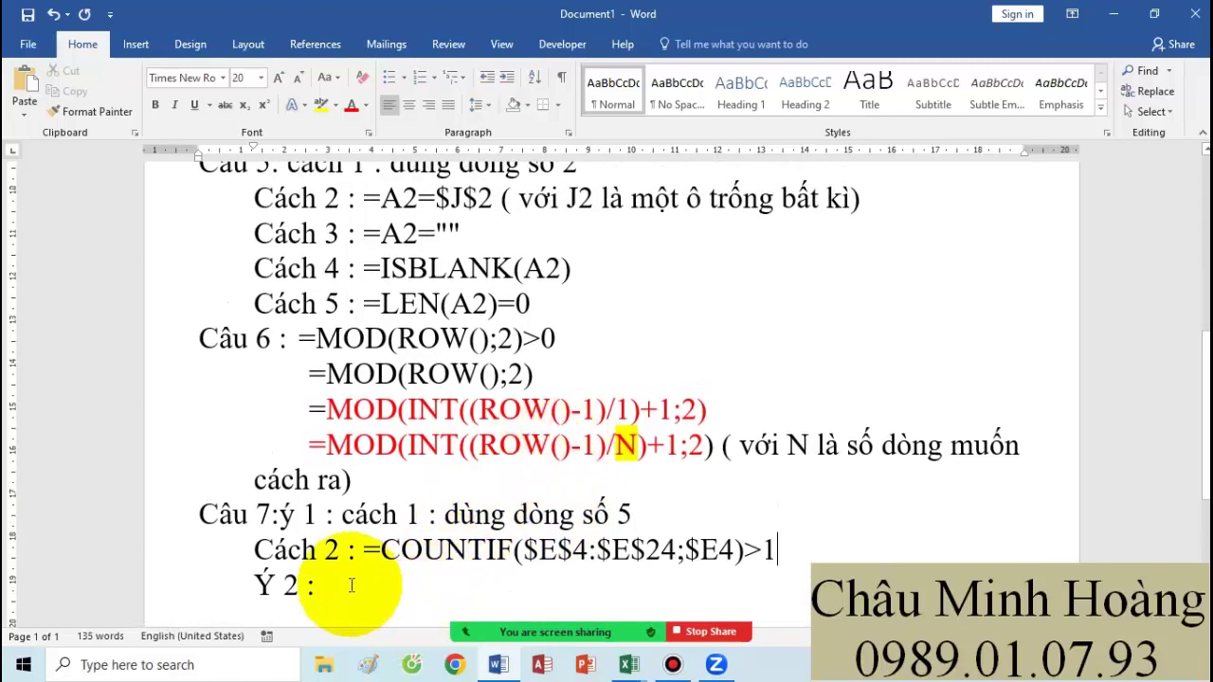
Step: Switch back to the CGu 7.xlsx workbook in Excel and close the rule editor and the rules manager
left_click(628, 664)
left_click(676, 593)
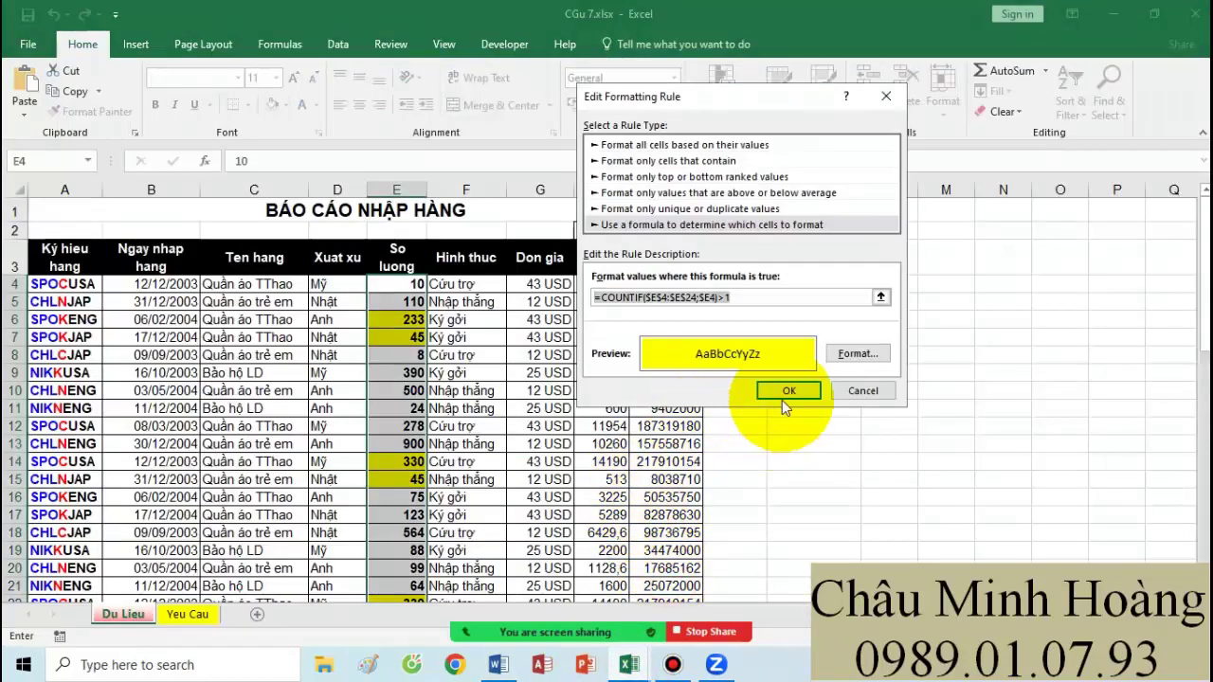
left_click(861, 314)
left_click(968, 363)
left_click(842, 364)
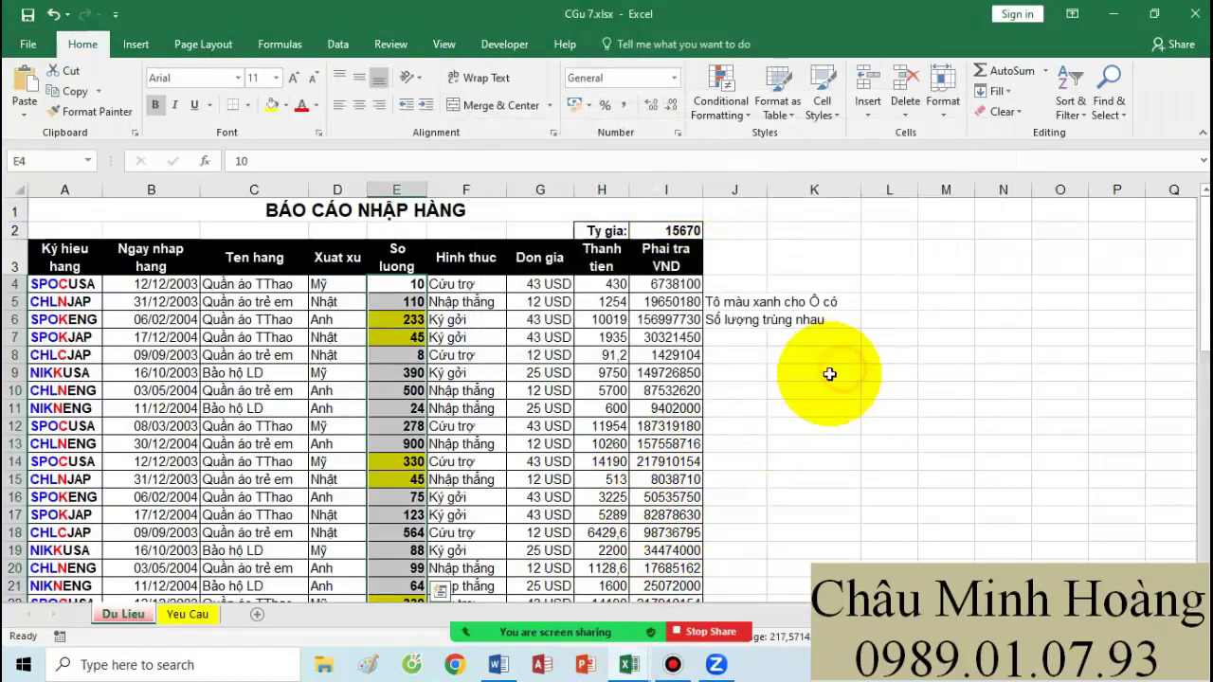
Step: Start a formula-based conditional formatting rule for A33:I53, the data rows of the second table
scroll(805, 398, "down", 10)
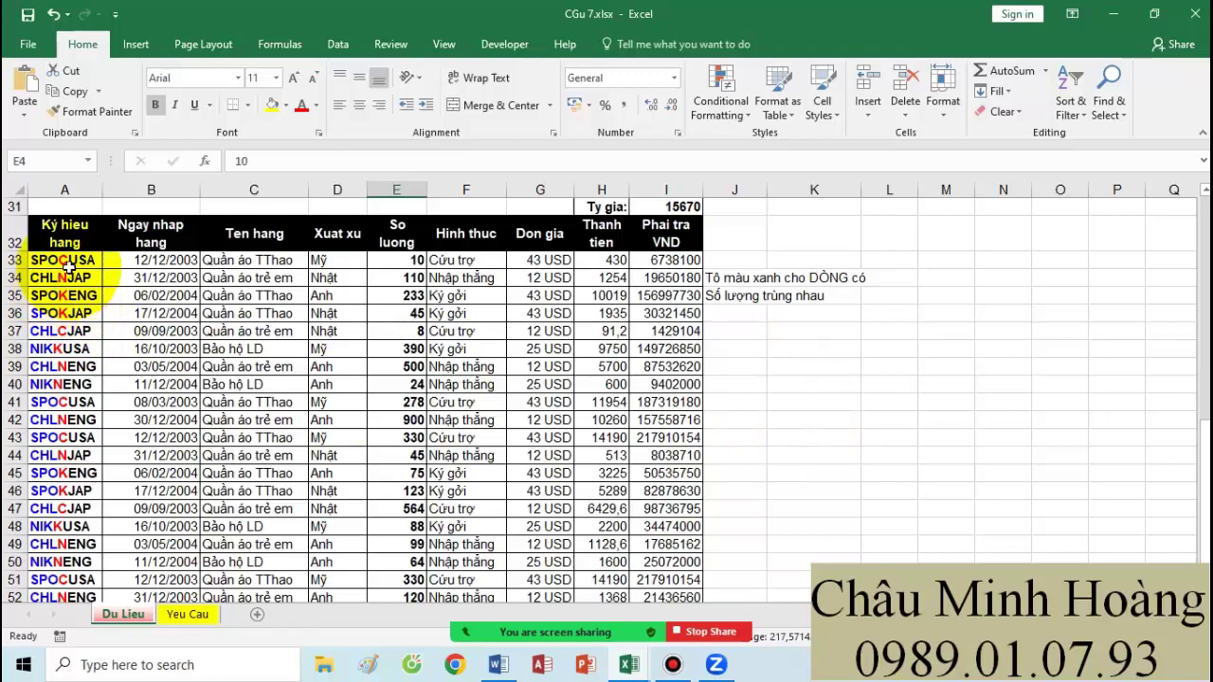
left_click_drag(69, 269, 647, 561)
scroll(470, 459, "up", 4)
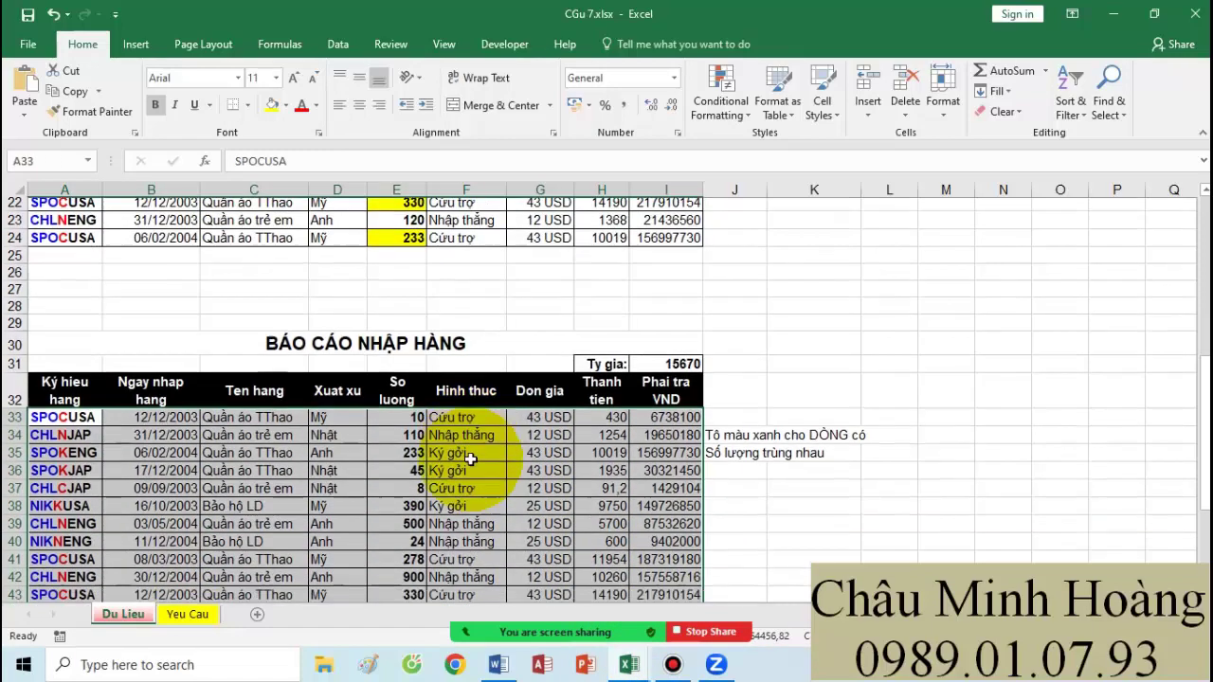
scroll(470, 458, "down", 3)
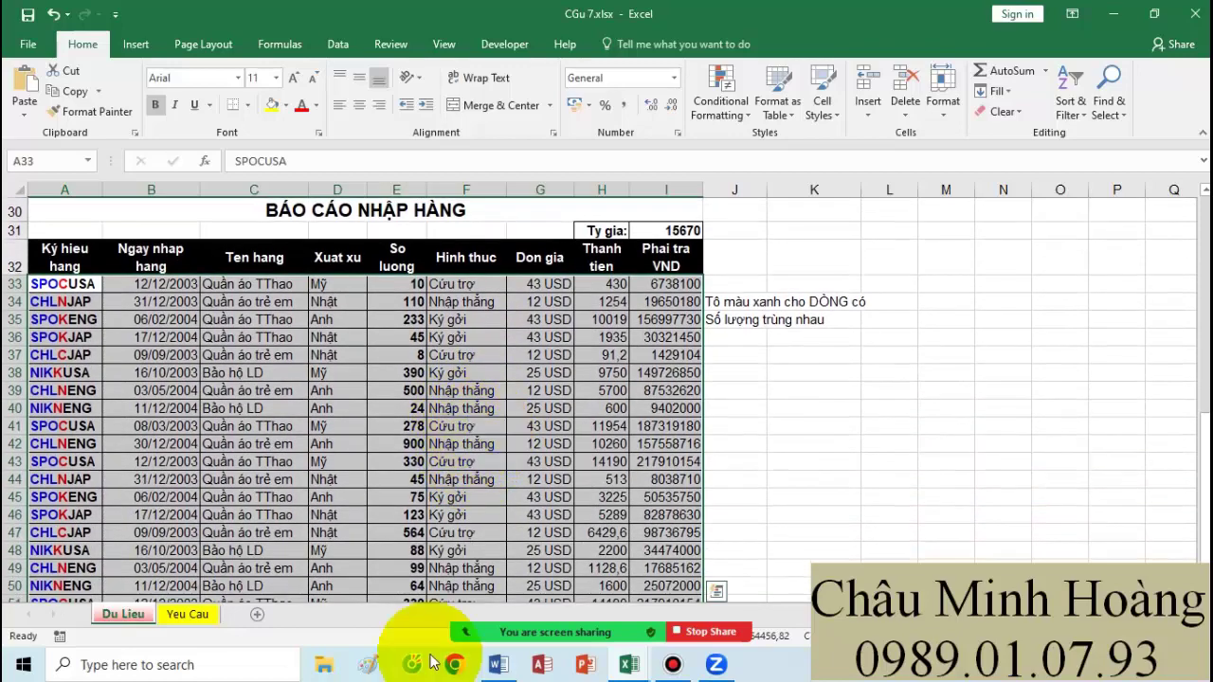
left_click(726, 87)
left_click(750, 376)
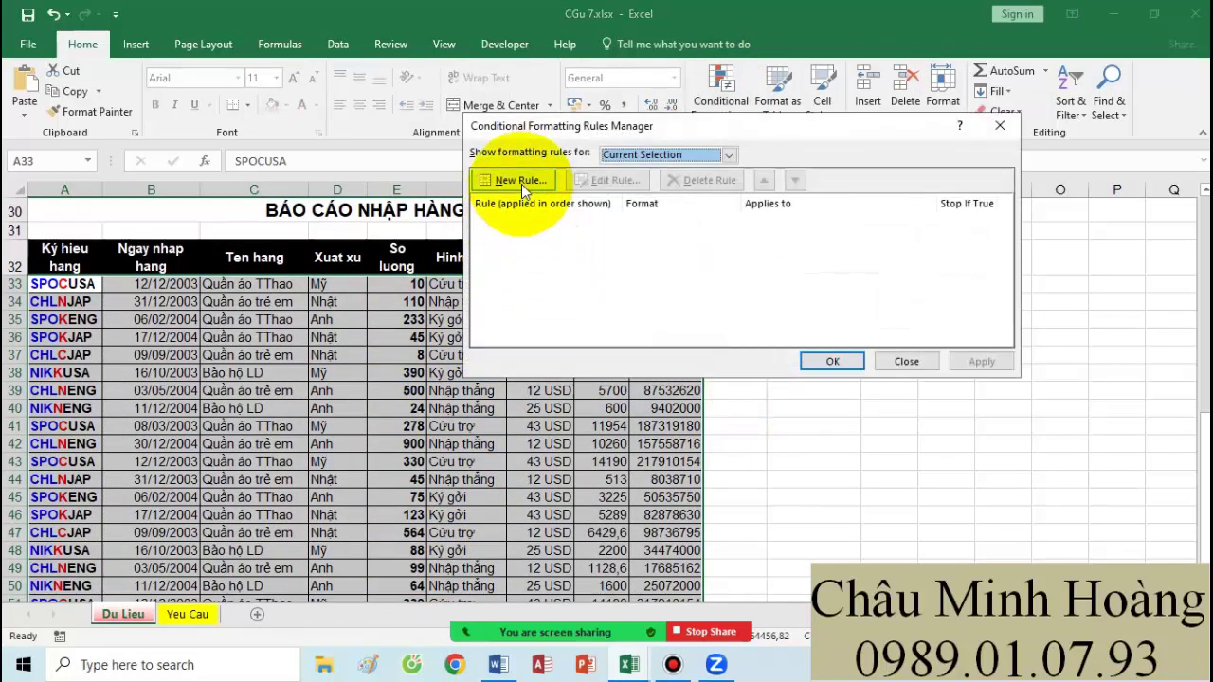
left_click(521, 181)
left_click(583, 204)
left_click(583, 276)
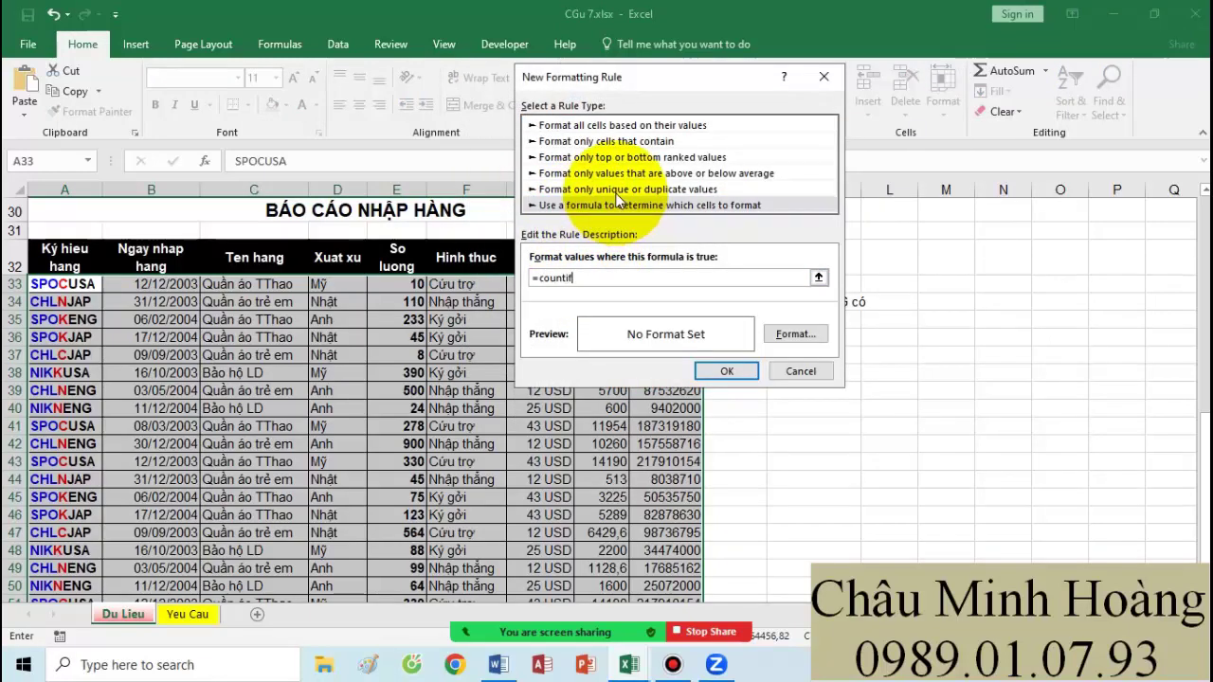
Step: Enter =COUNTIF($E$33:$E$53;$E33)>1 as the new rule's formula
type("=countif(")
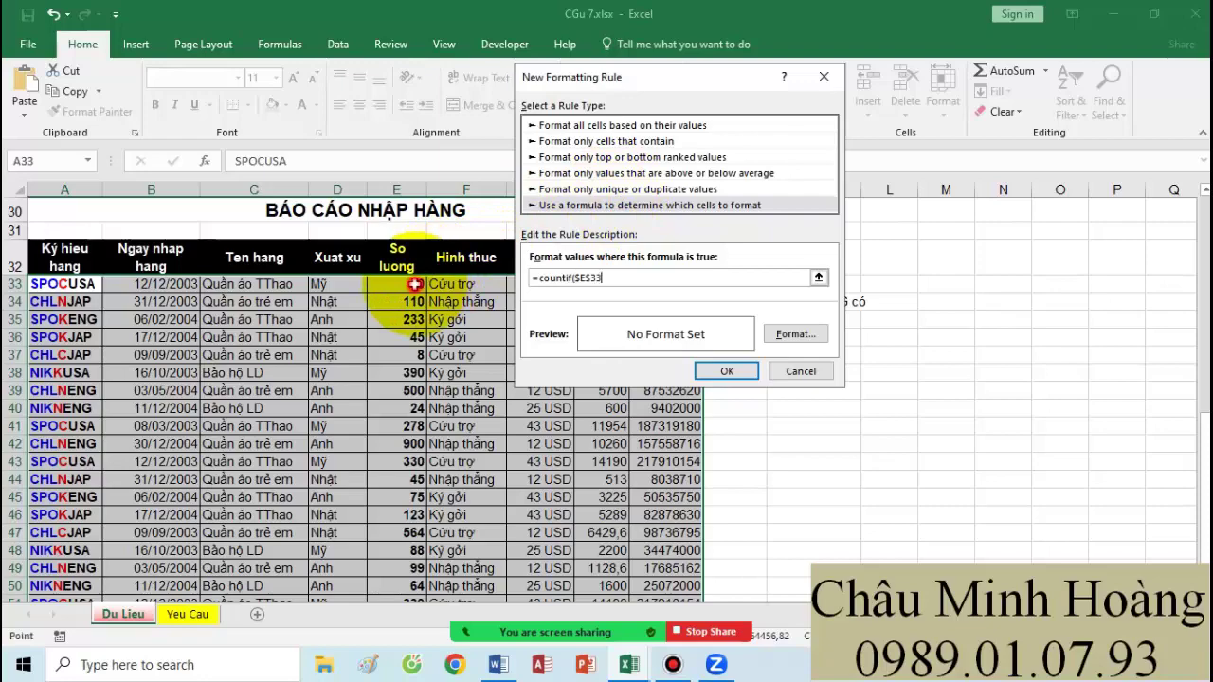
scroll(415, 284, "down", 5)
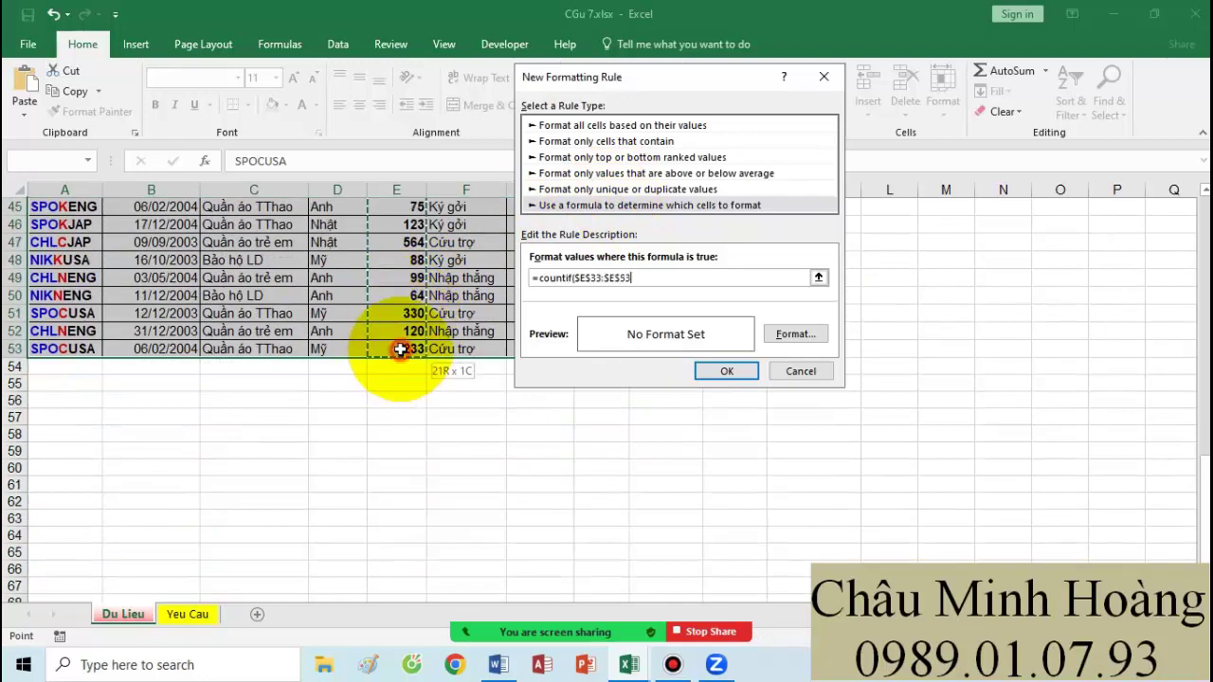
left_click_drag(400, 349, 401, 351)
scroll(413, 398, "up", 8)
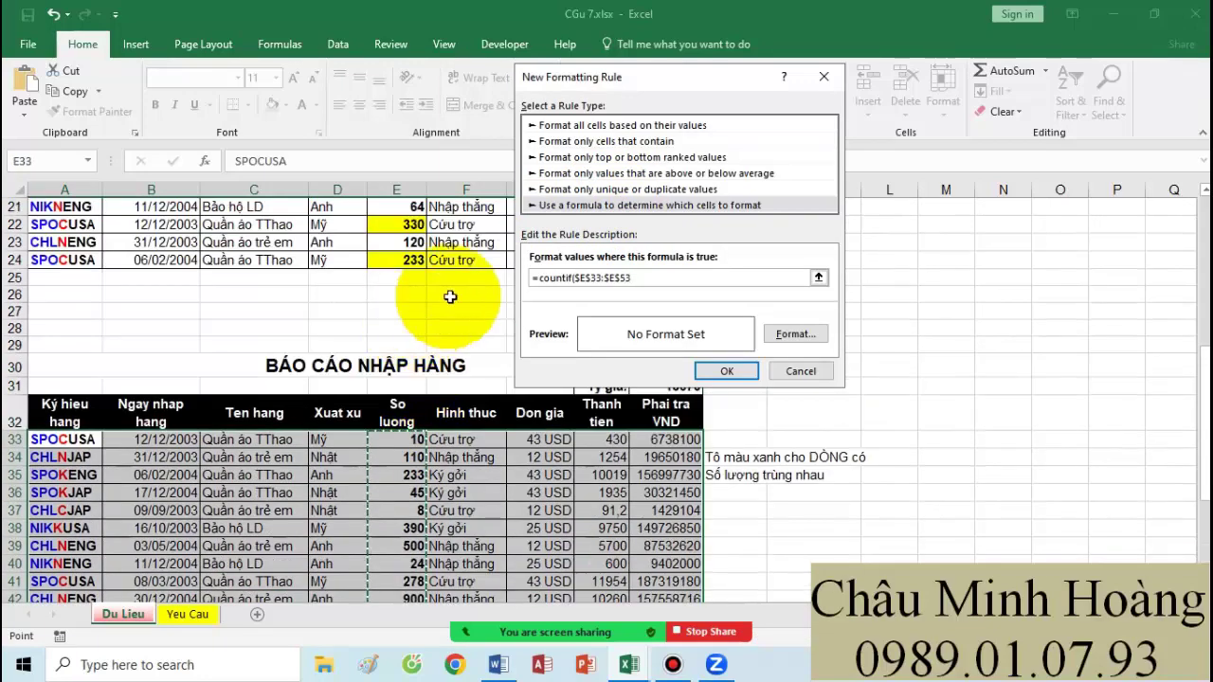
type(";")
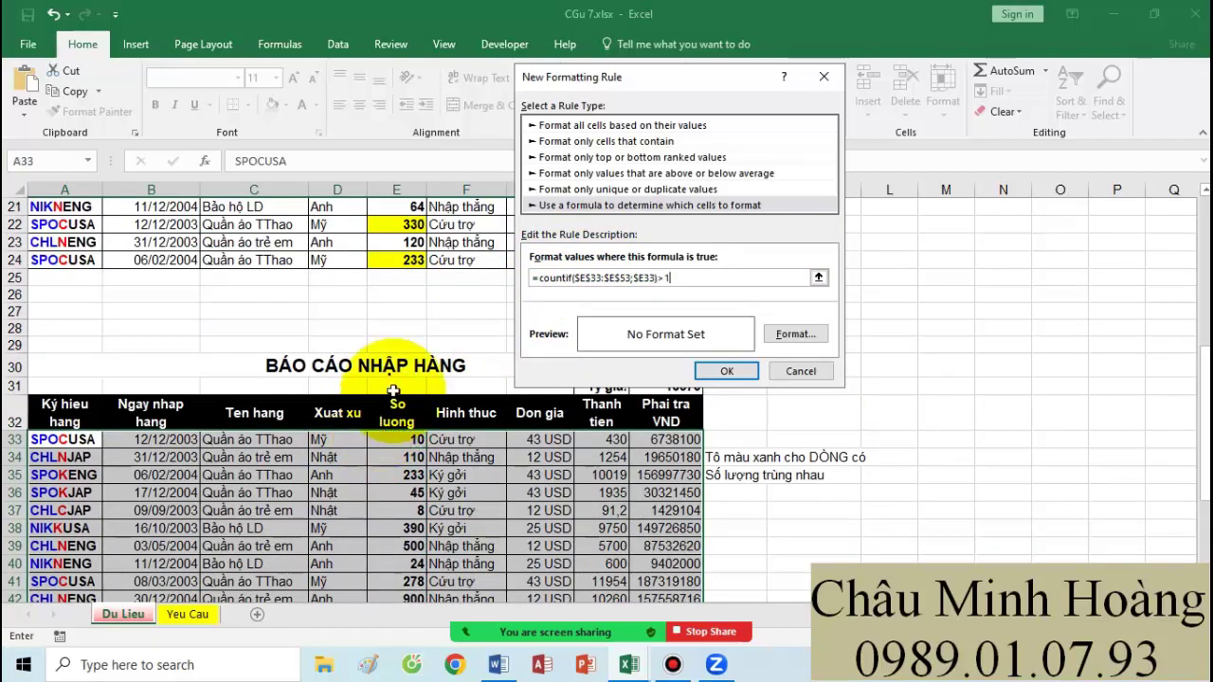
type(")>1")
Step: Set a yellow fill for the second table's rule and apply it to A33:I53
left_click(795, 333)
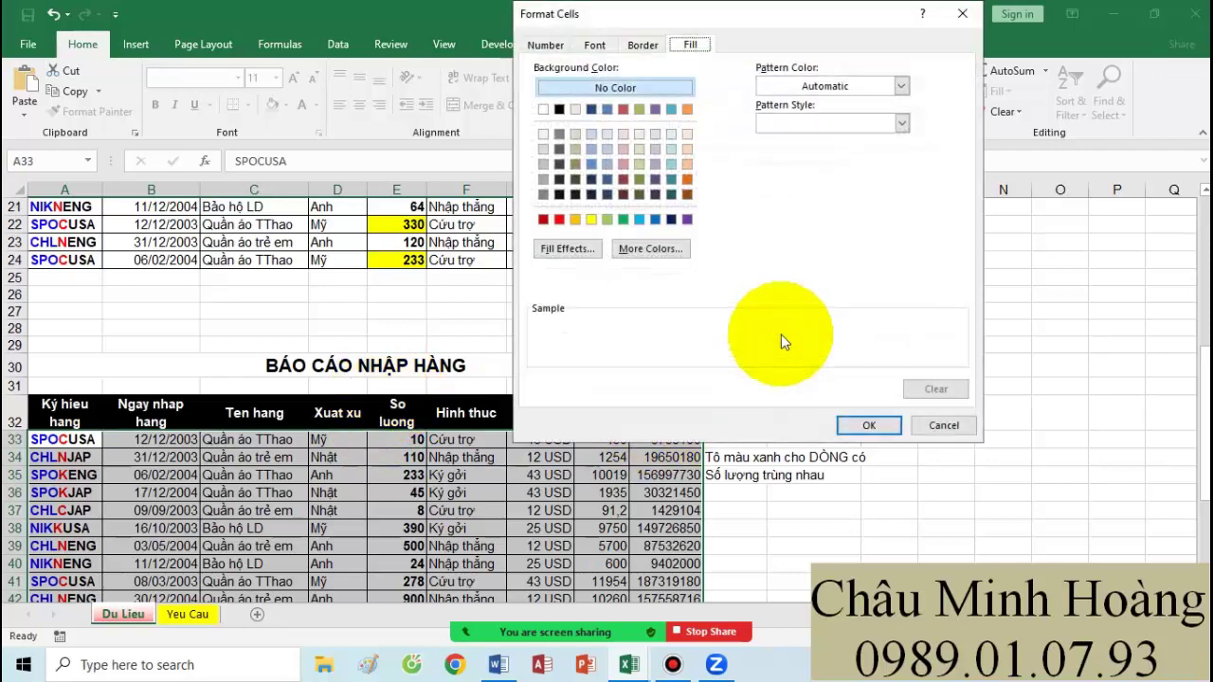
left_click(590, 220)
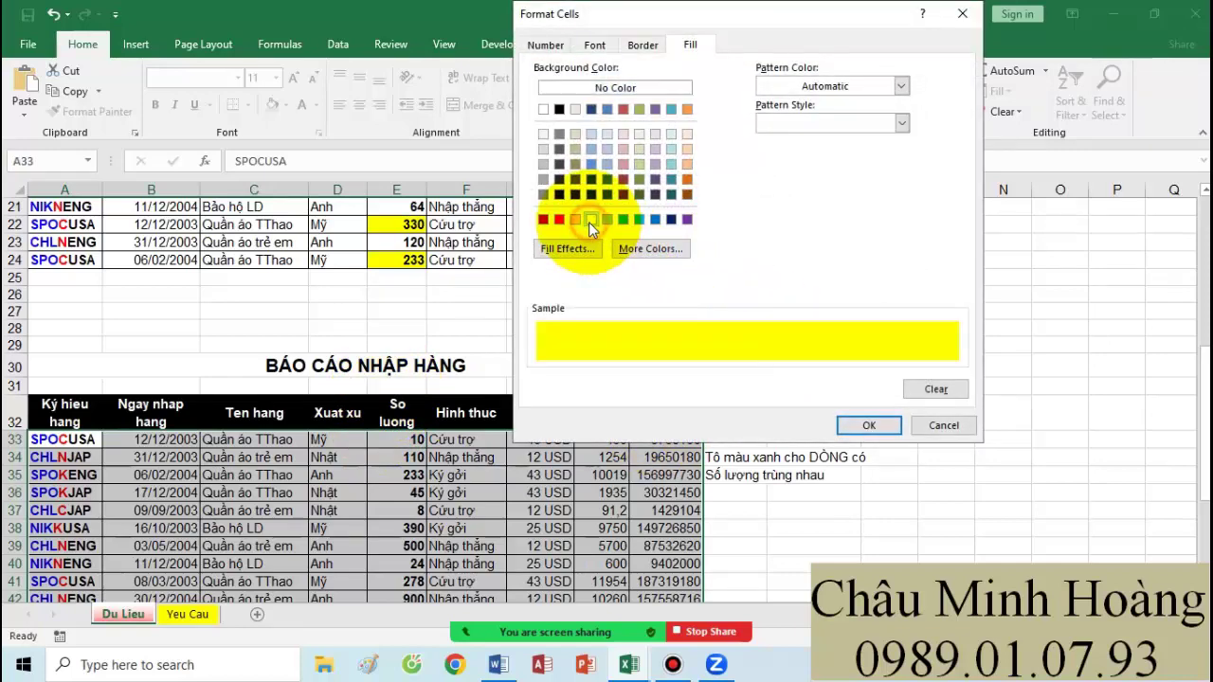
left_click(867, 424)
left_click(725, 373)
left_click(981, 361)
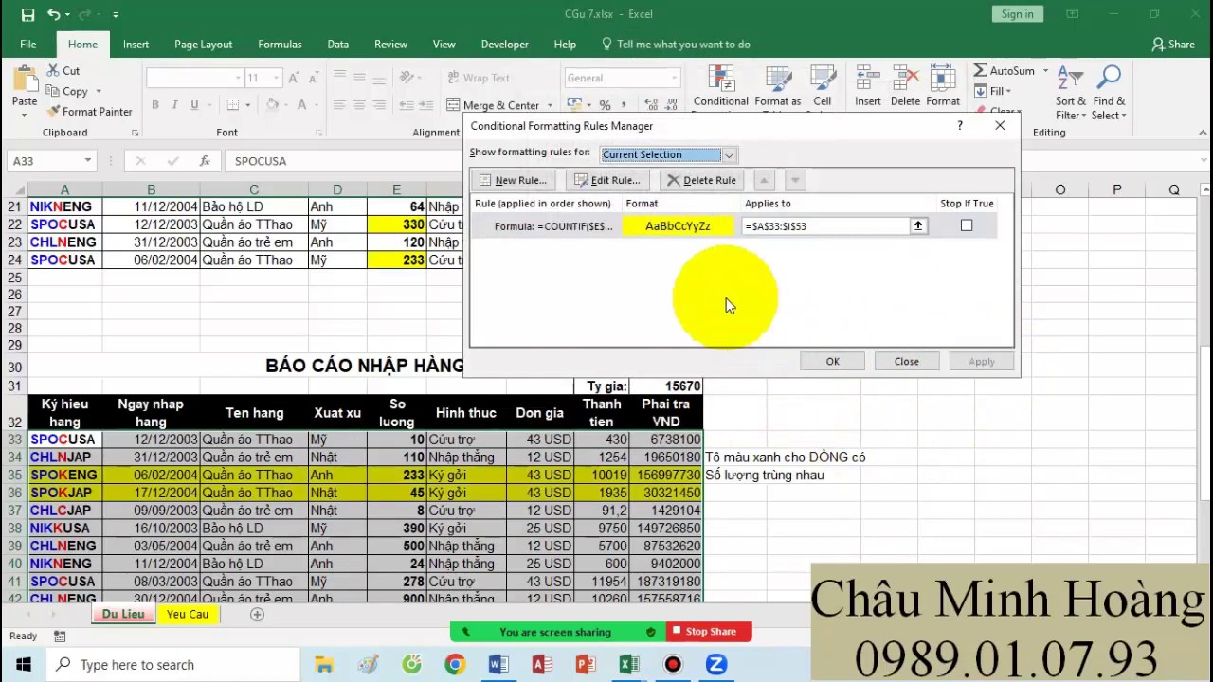
Step: Copy the rule's formula =COUNTIF($E$33:$E$53;$E33)>1 into the Word notes after "Ý 2 :"
double_click(624, 229)
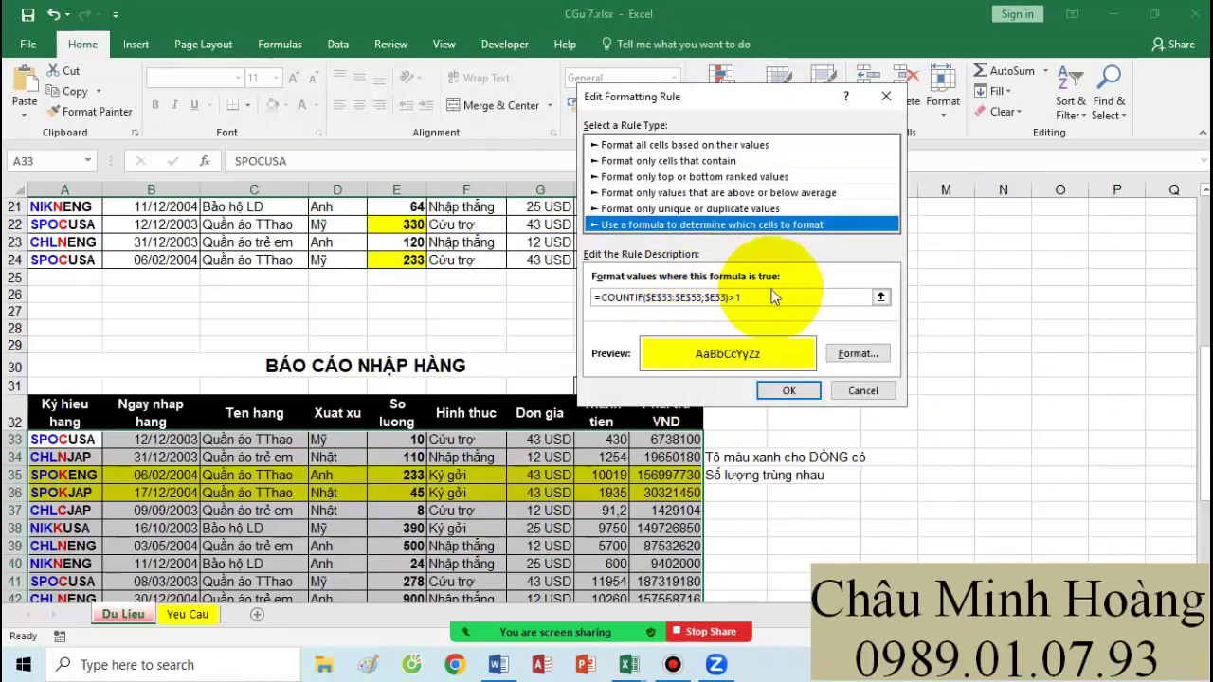
left_click_drag(774, 299, 595, 297)
key("ctrl+c")
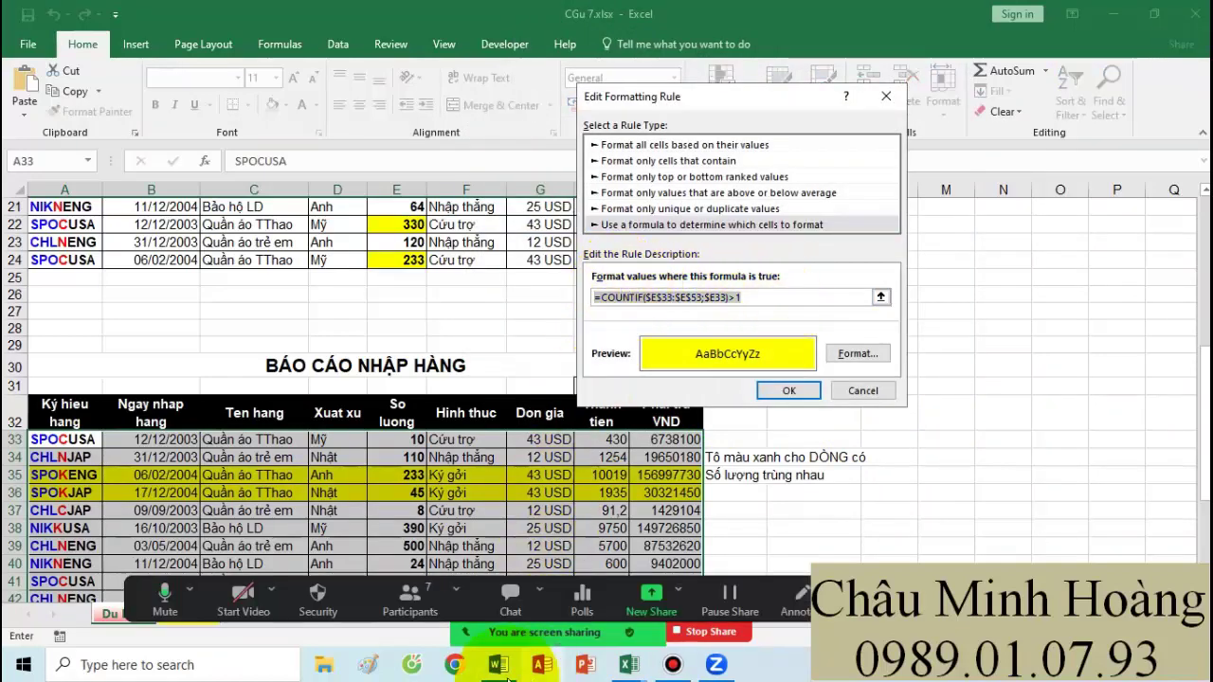
left_click(498, 664)
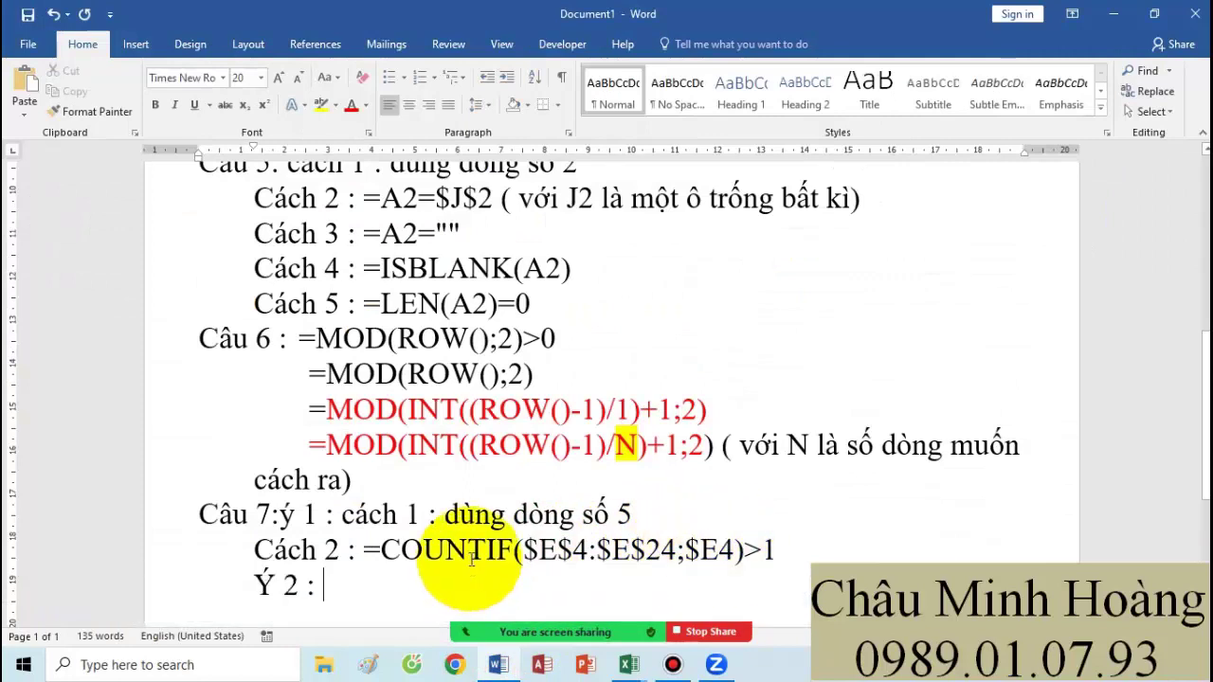
key("ctrl+v")
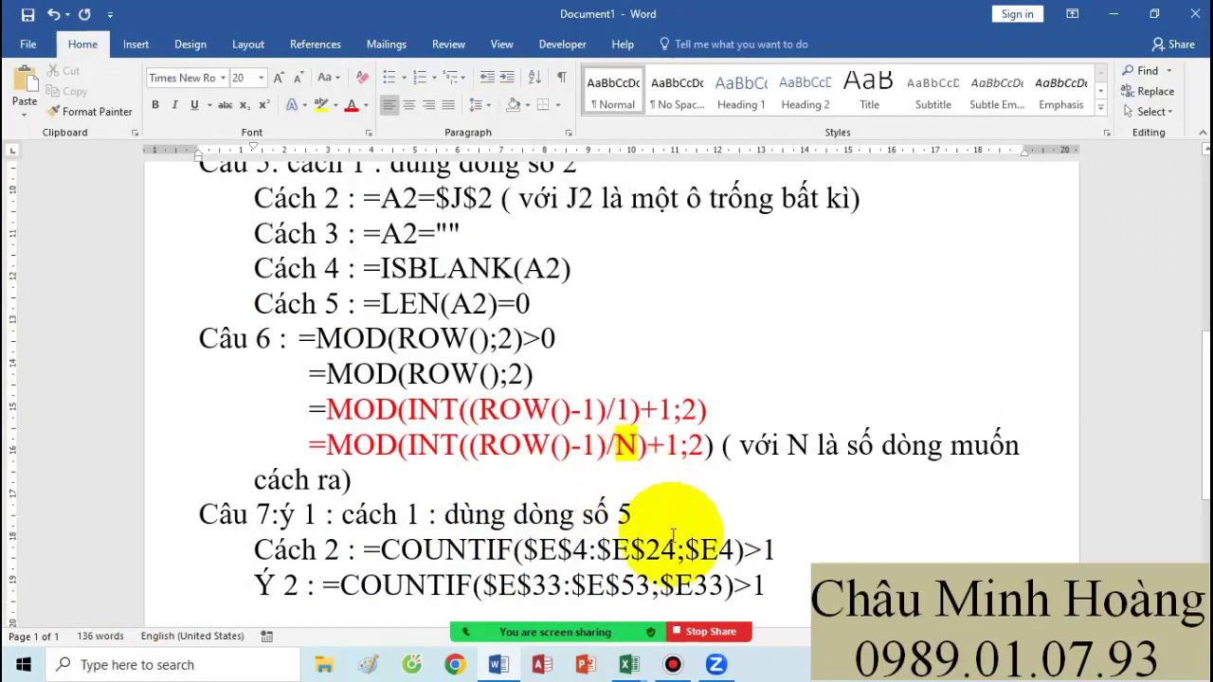
Step: Highlight the criteria references $E4 and $E33 in yellow in the two COUNTIF formulas under "Câu 7"
mouse_move(701, 555)
left_mouse_down()
mouse_move(728, 561)
mouse_move(663, 551)
mouse_move(685, 550)
left_mouse_up()
left_click(322, 104)
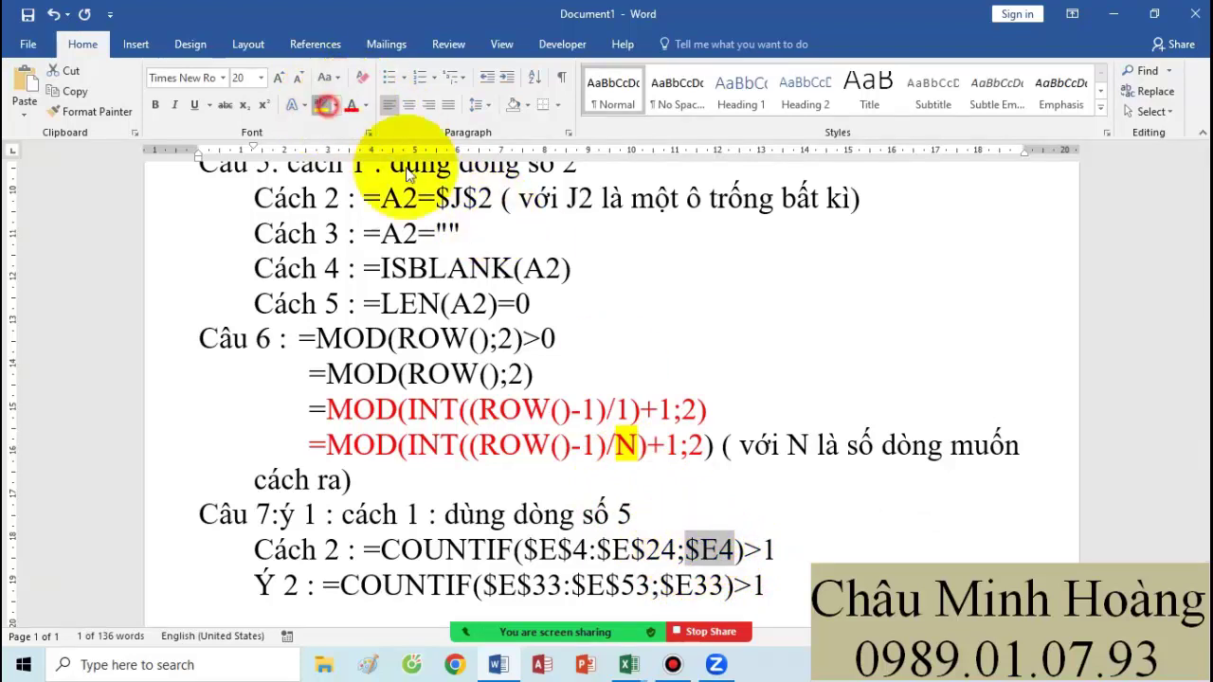
left_click(718, 584)
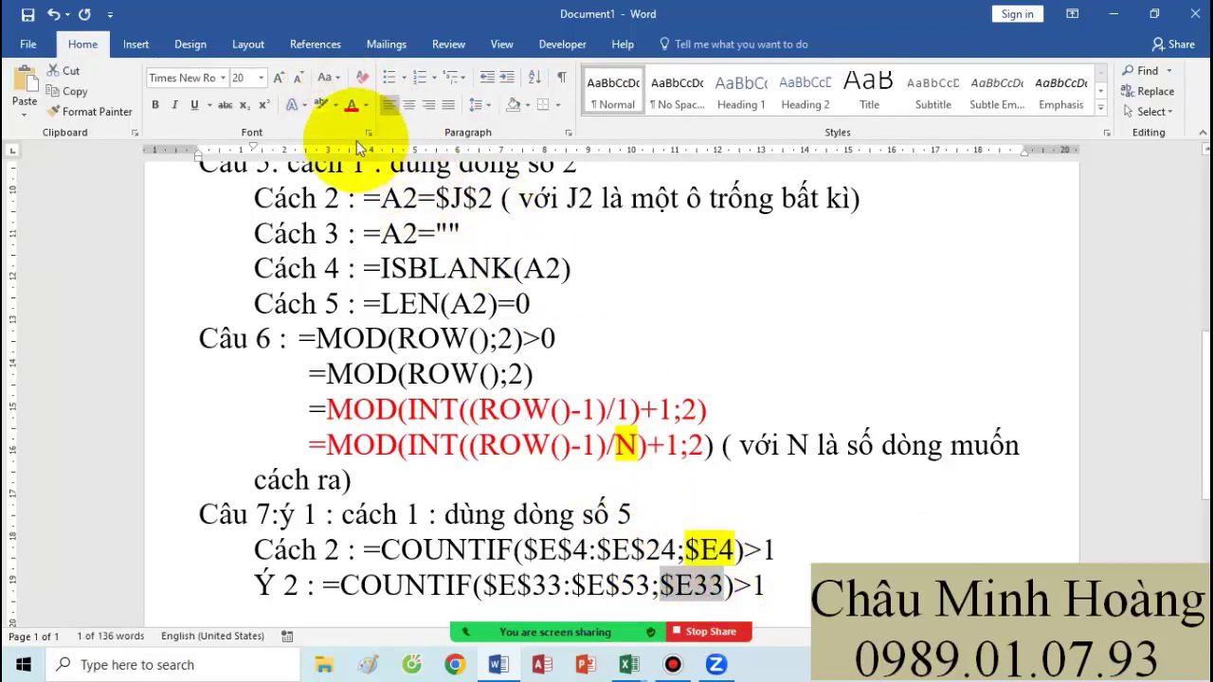
left_click(322, 104)
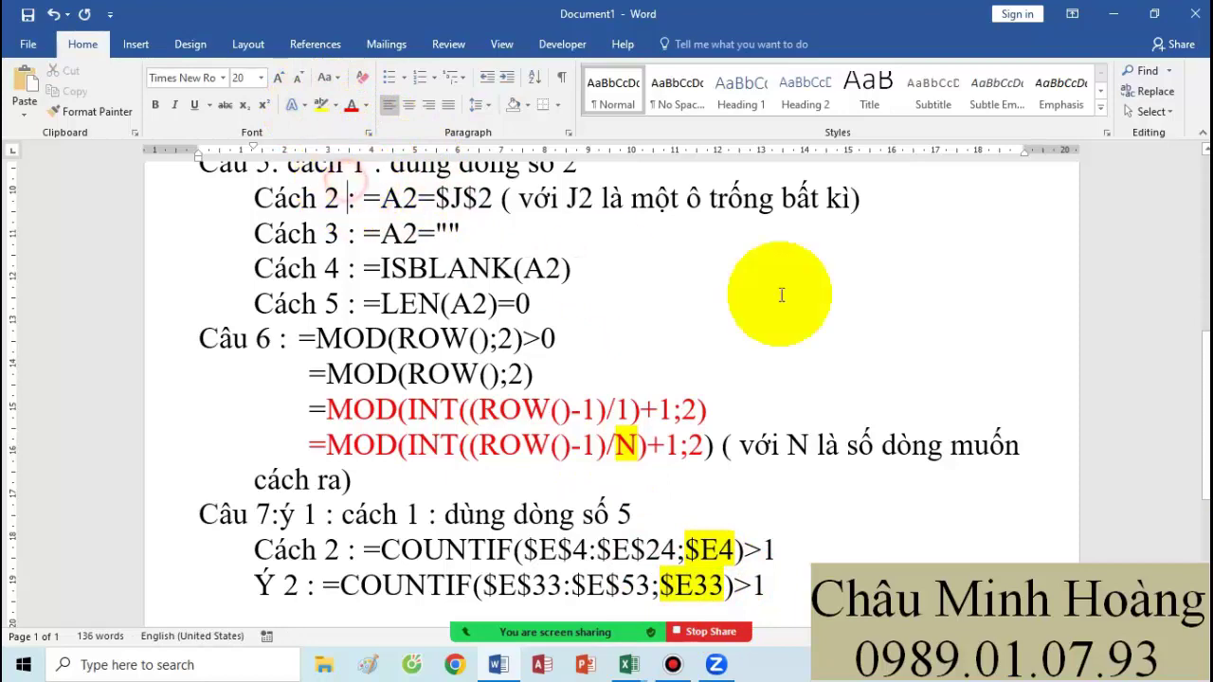
scroll(882, 360, "down", 1)
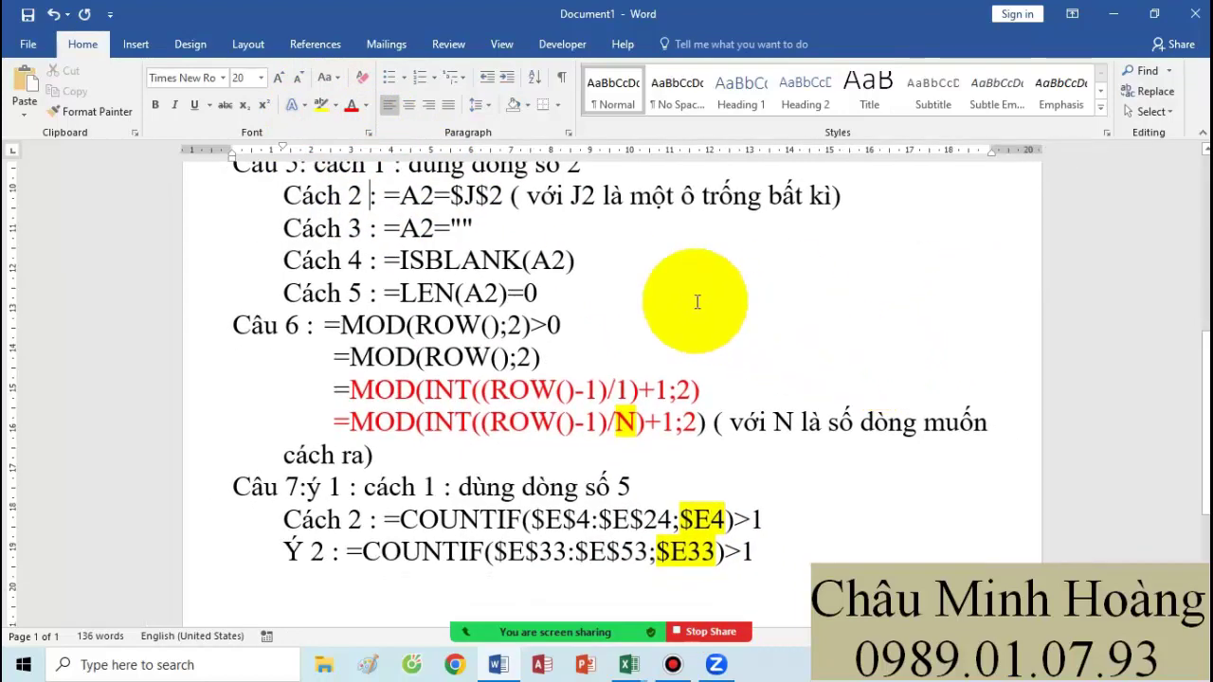
scroll(701, 301, "down", 1)
scroll(705, 301, "up", 1)
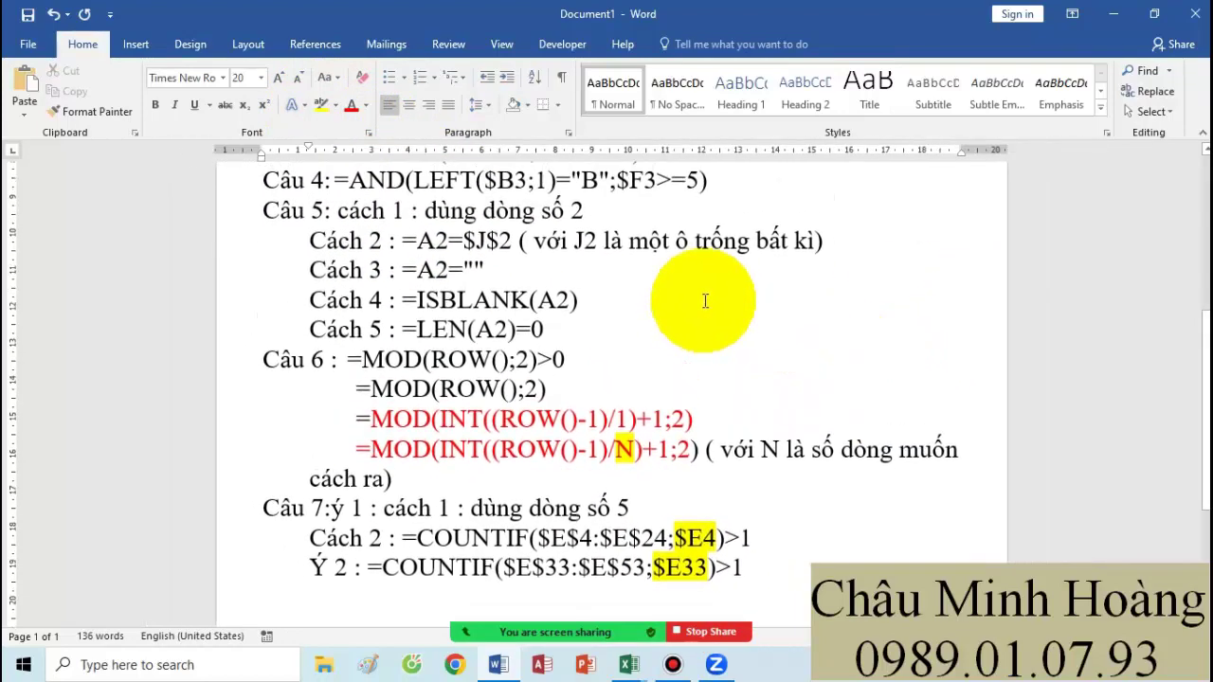
left_click(257, 207)
left_click_drag(292, 227, 749, 568)
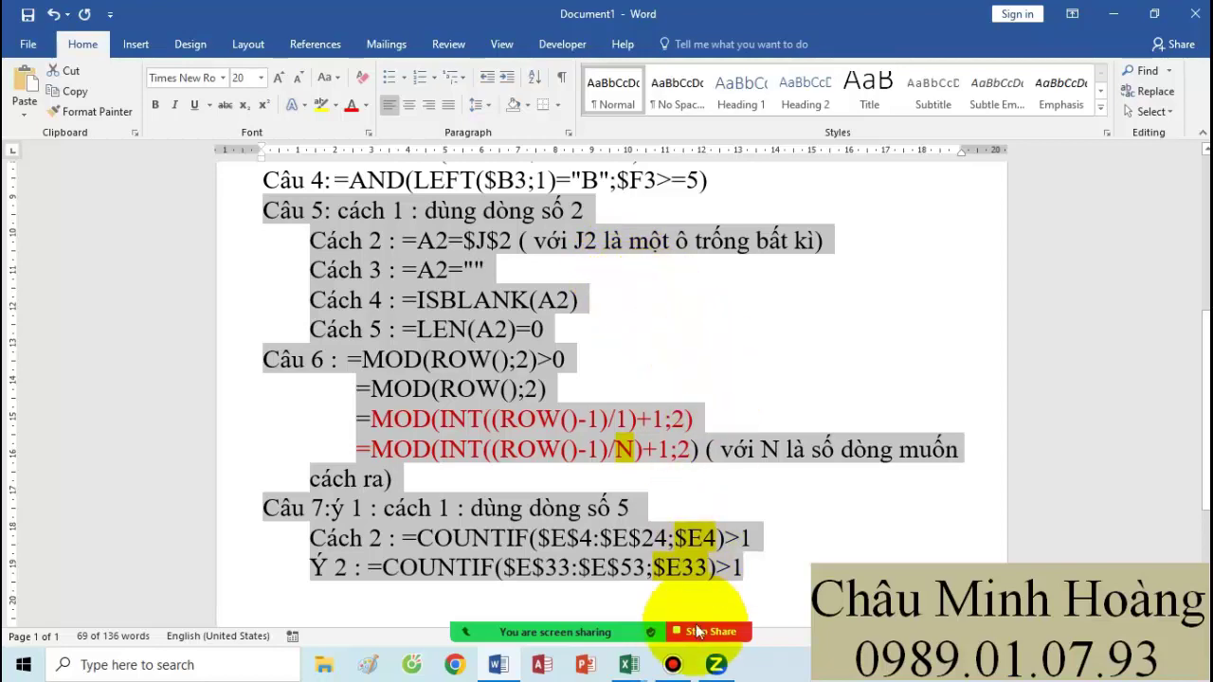
left_click(676, 667)
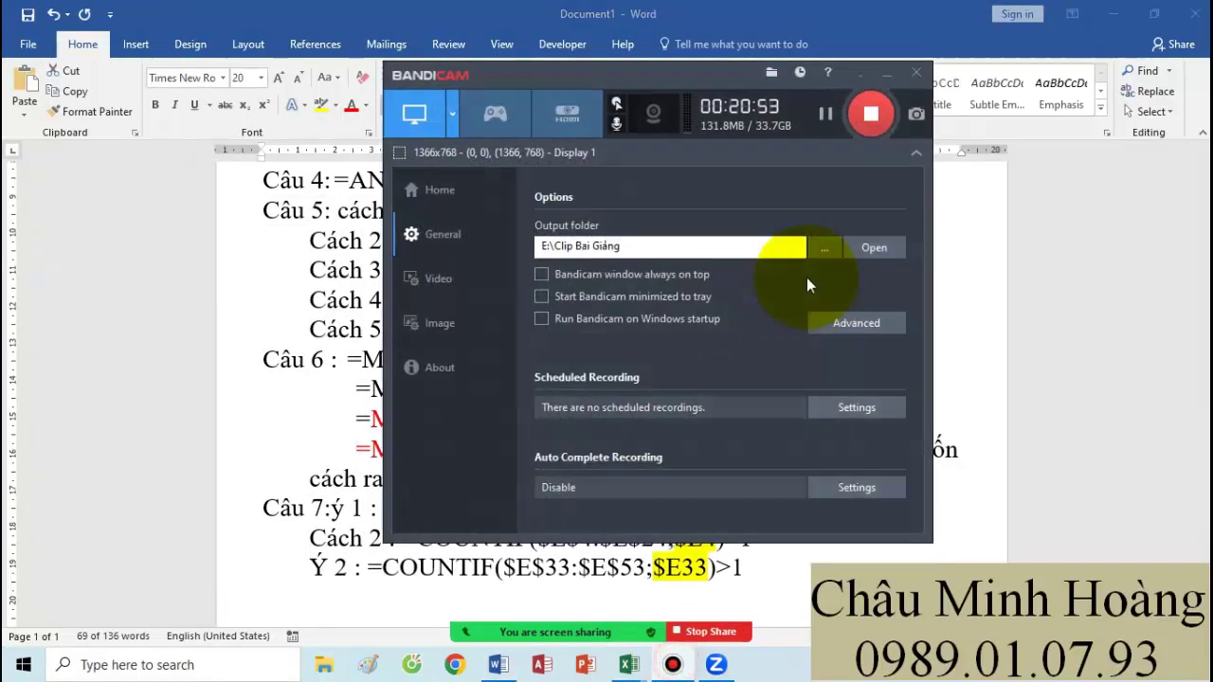
Step: Minimize the screen recorder window covering the Câu 1.xlsx workbook
left_click(842, 109)
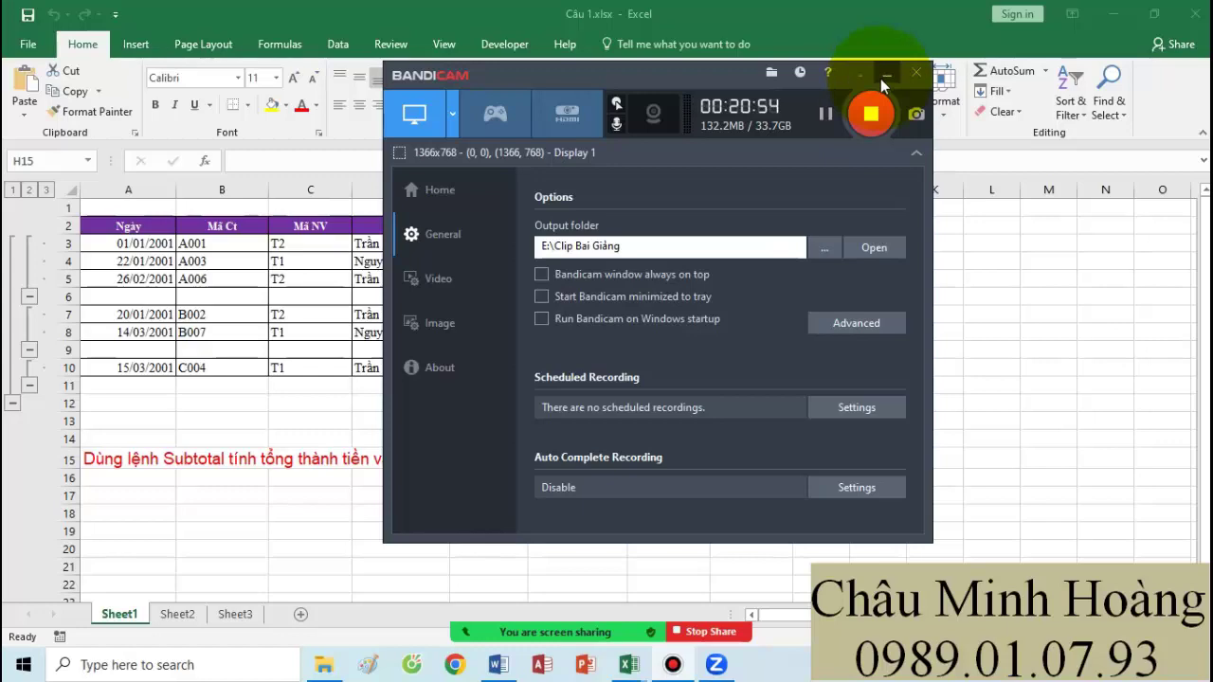
left_click(886, 74)
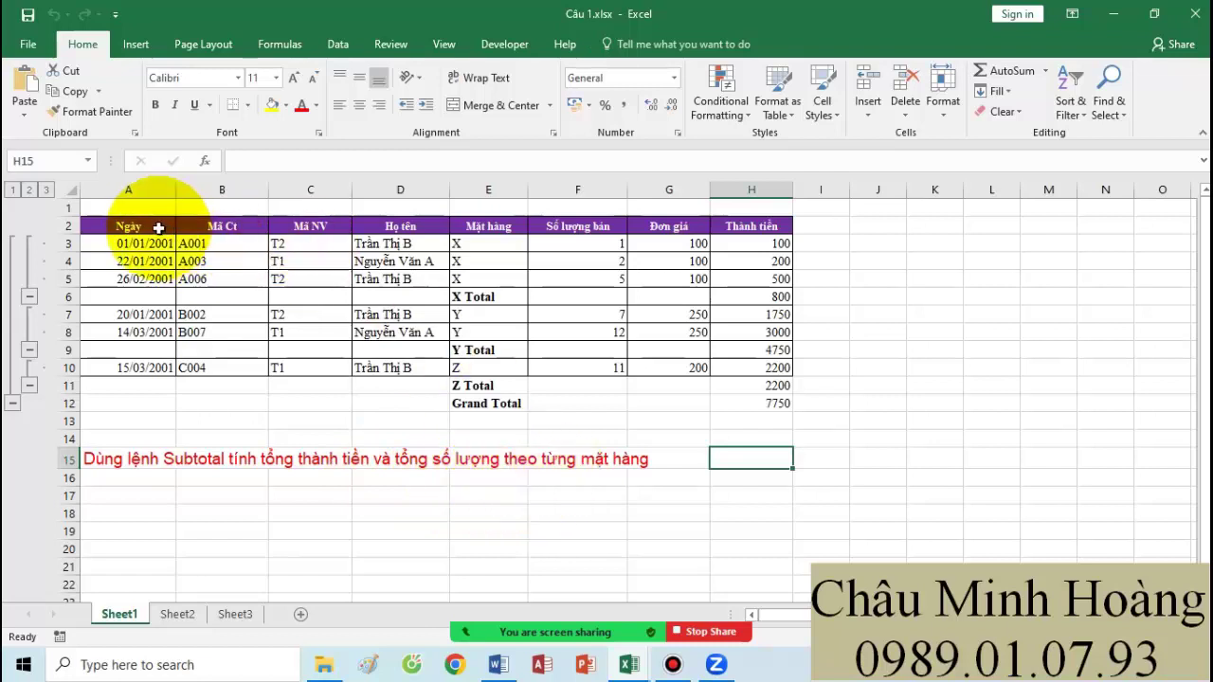
left_click_drag(157, 228, 773, 404)
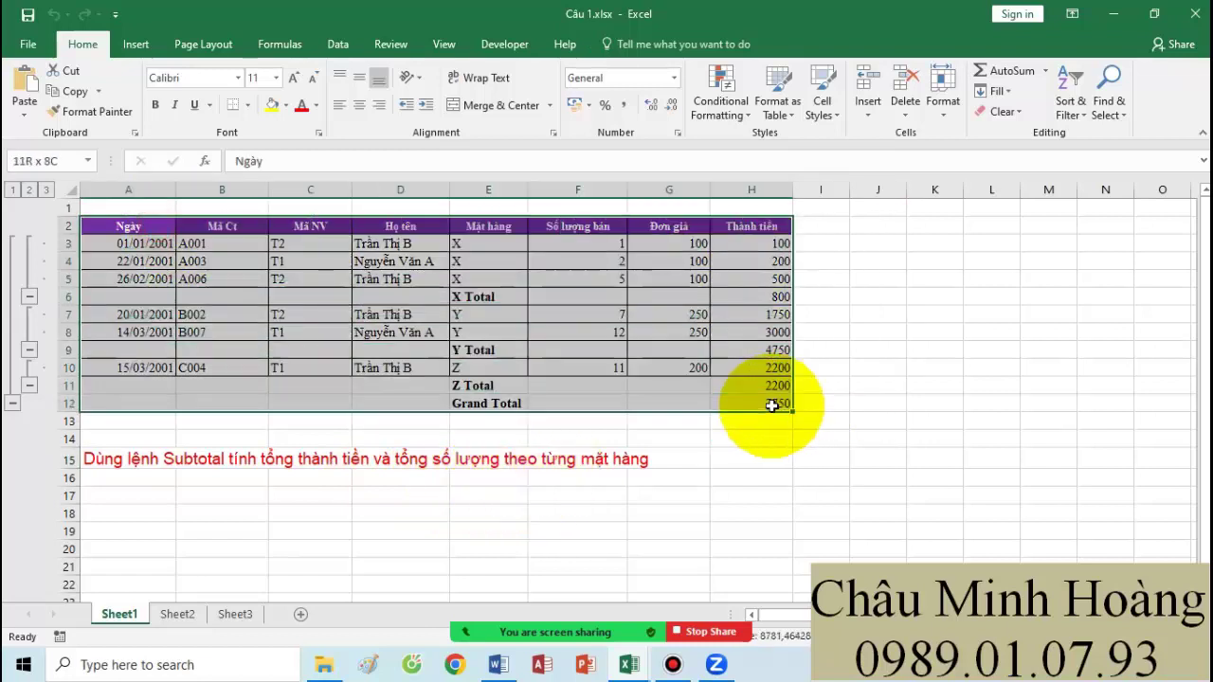
left_click(339, 44)
left_click(384, 102)
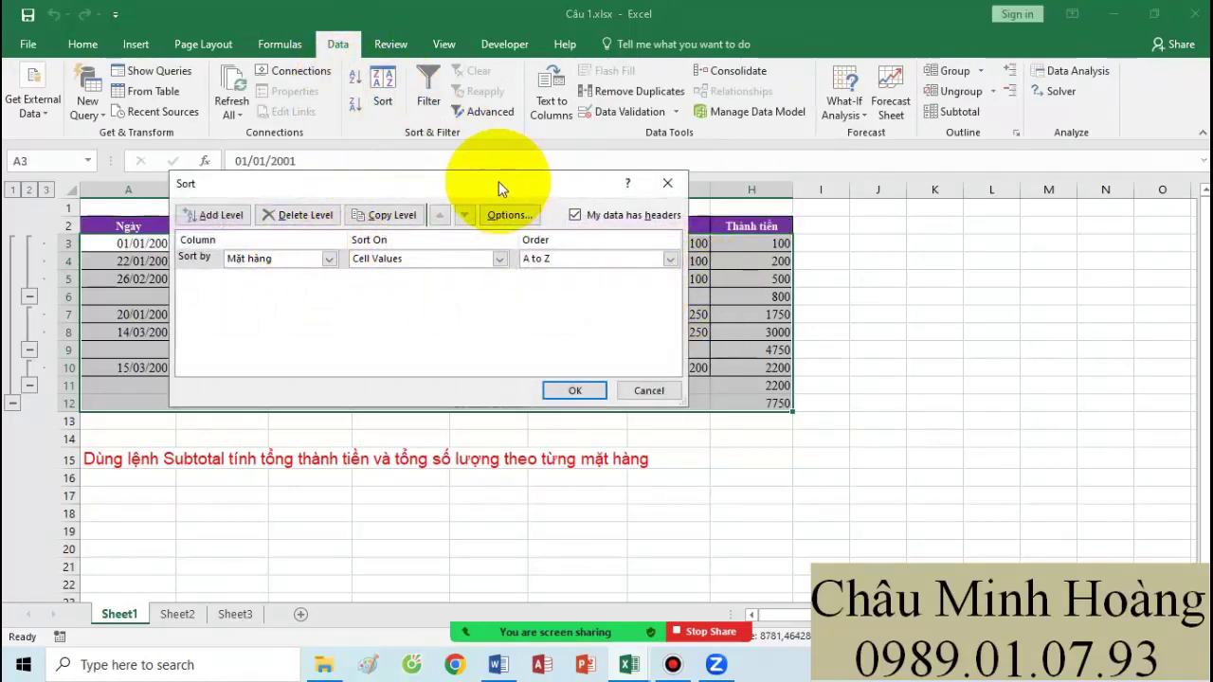
left_click(667, 183)
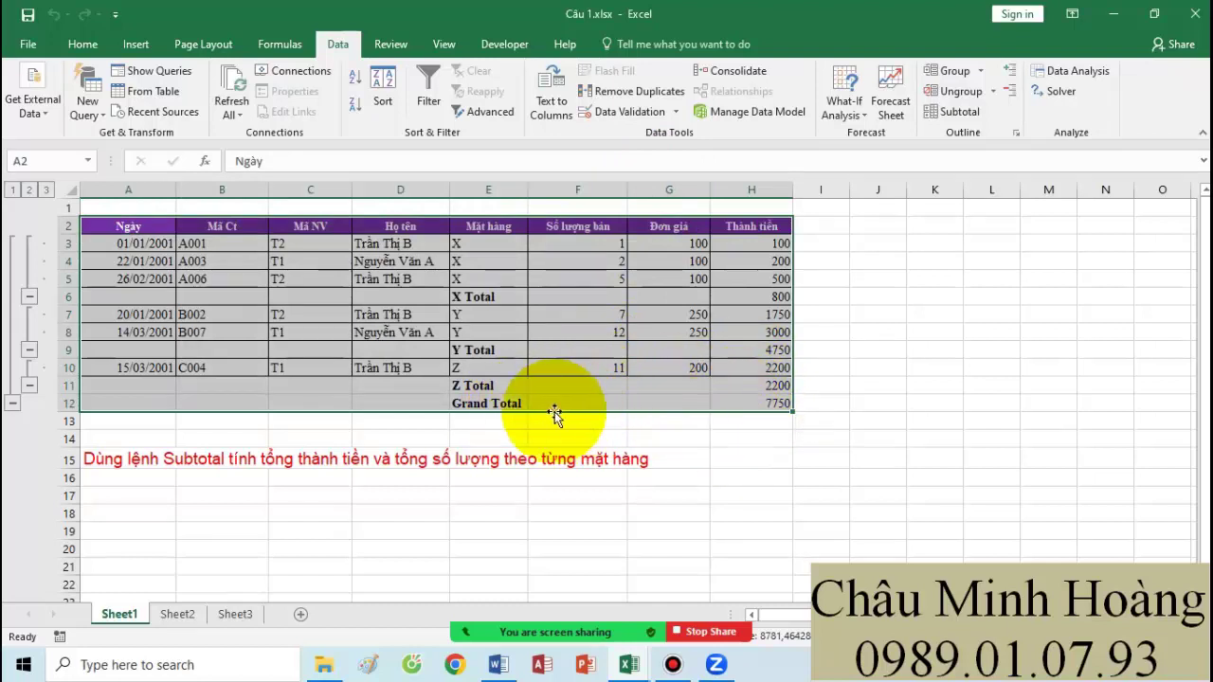
left_click_drag(519, 410, 749, 405)
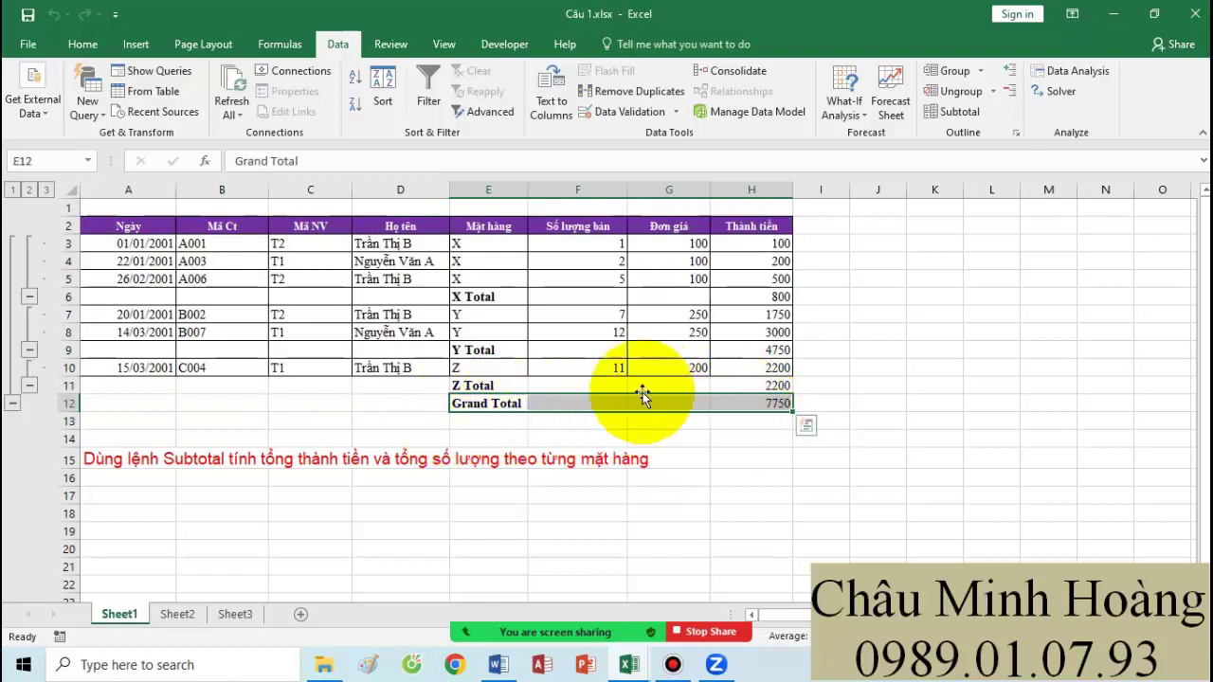
Step: Sort the table A2:H12 by Mặt hàng from A to Z, accepting the removal of its existing subtotals
left_click_drag(142, 225, 769, 402)
left_click(398, 98)
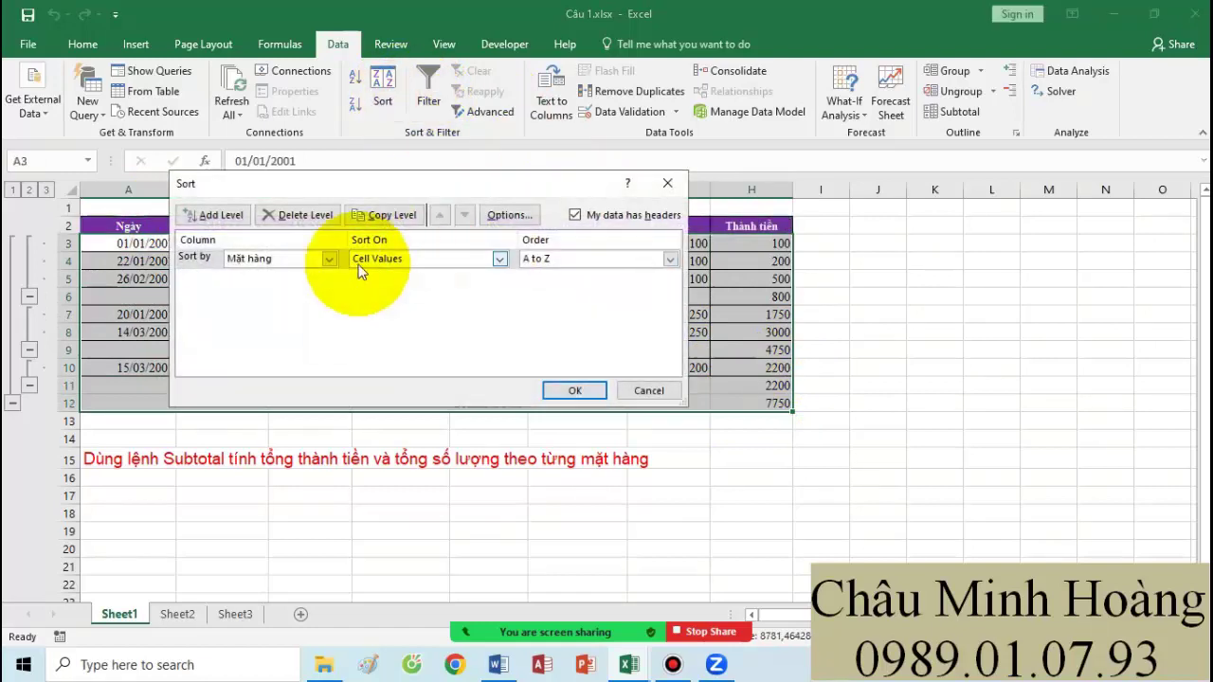
left_click(569, 391)
left_click(575, 382)
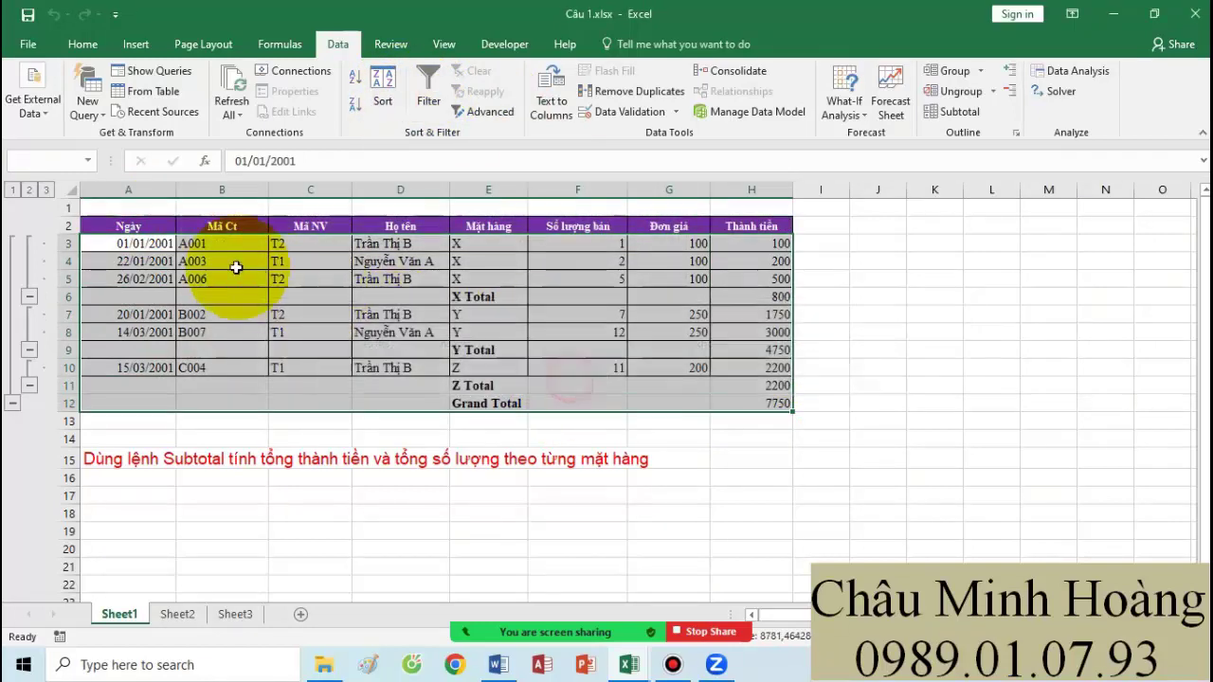
Step: Subtotal the table A2:H8 at each change in Mặt hàng, using Sum on Số lượng bán and Thành tiền
left_click_drag(122, 230, 718, 332)
left_click(944, 117)
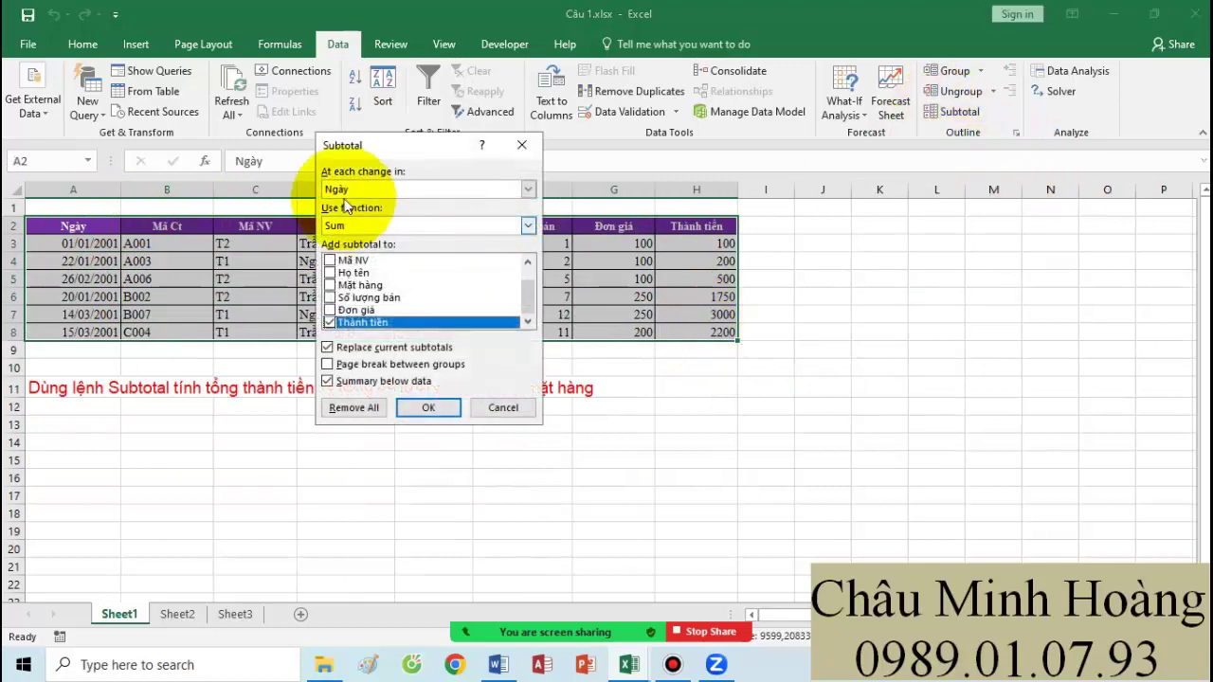
left_click_drag(370, 140, 830, 154)
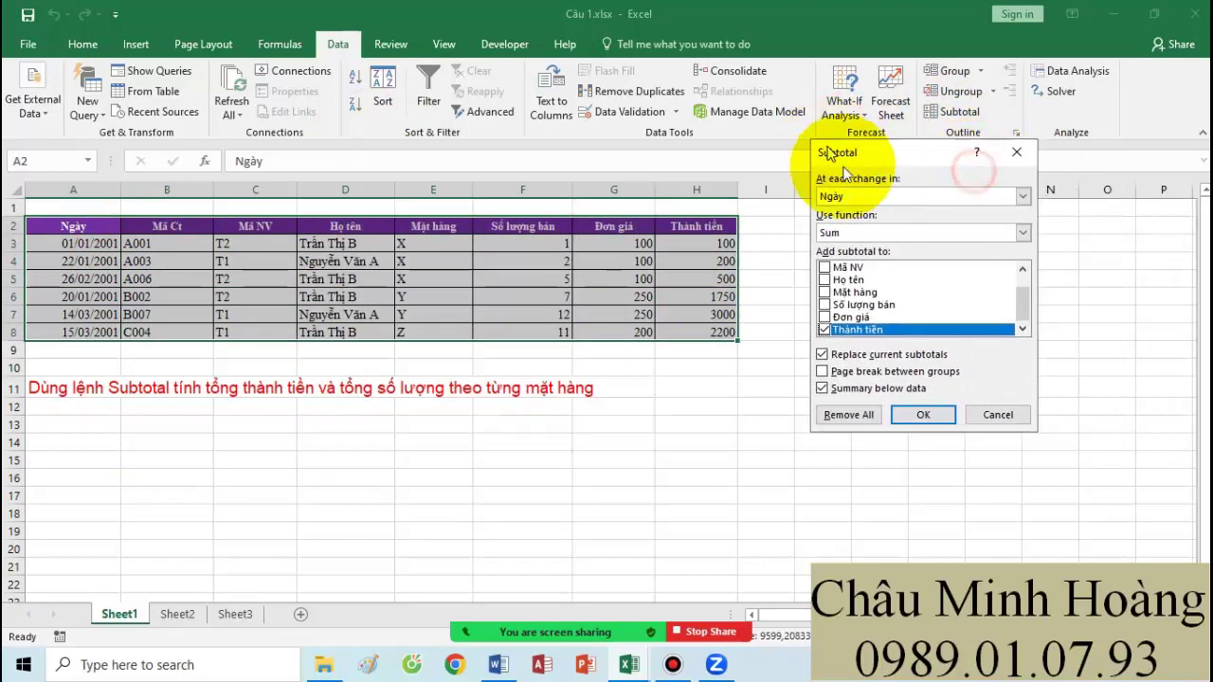
left_click(855, 195)
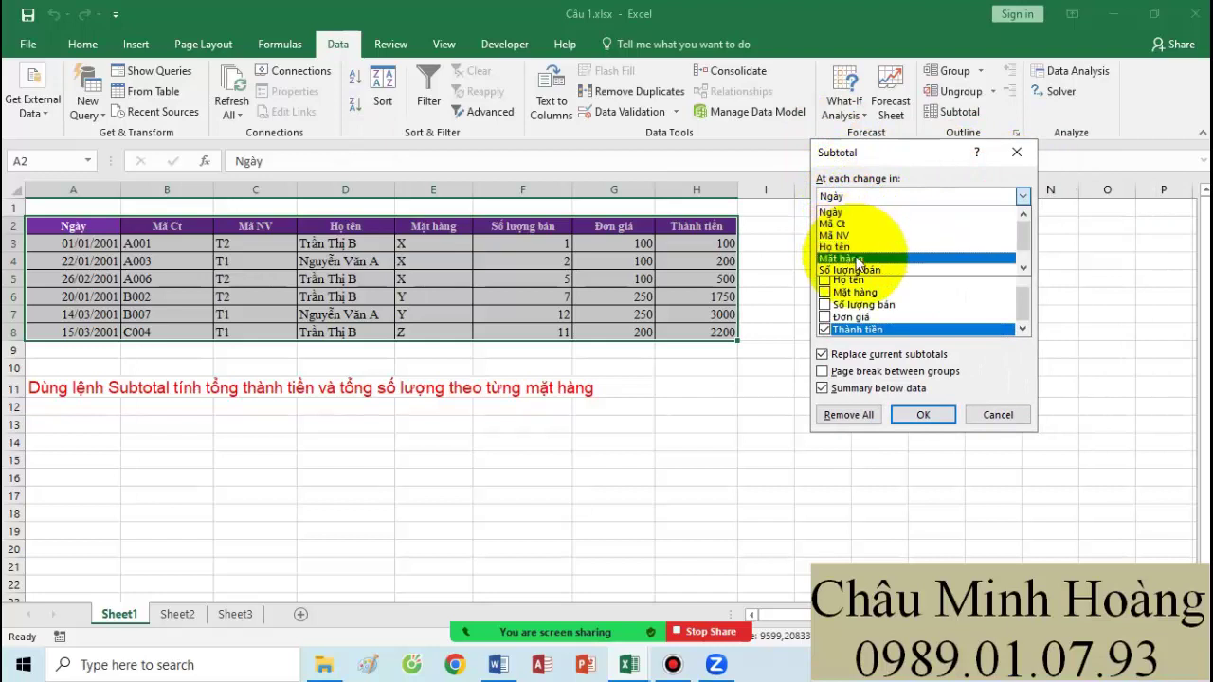
left_click(858, 266)
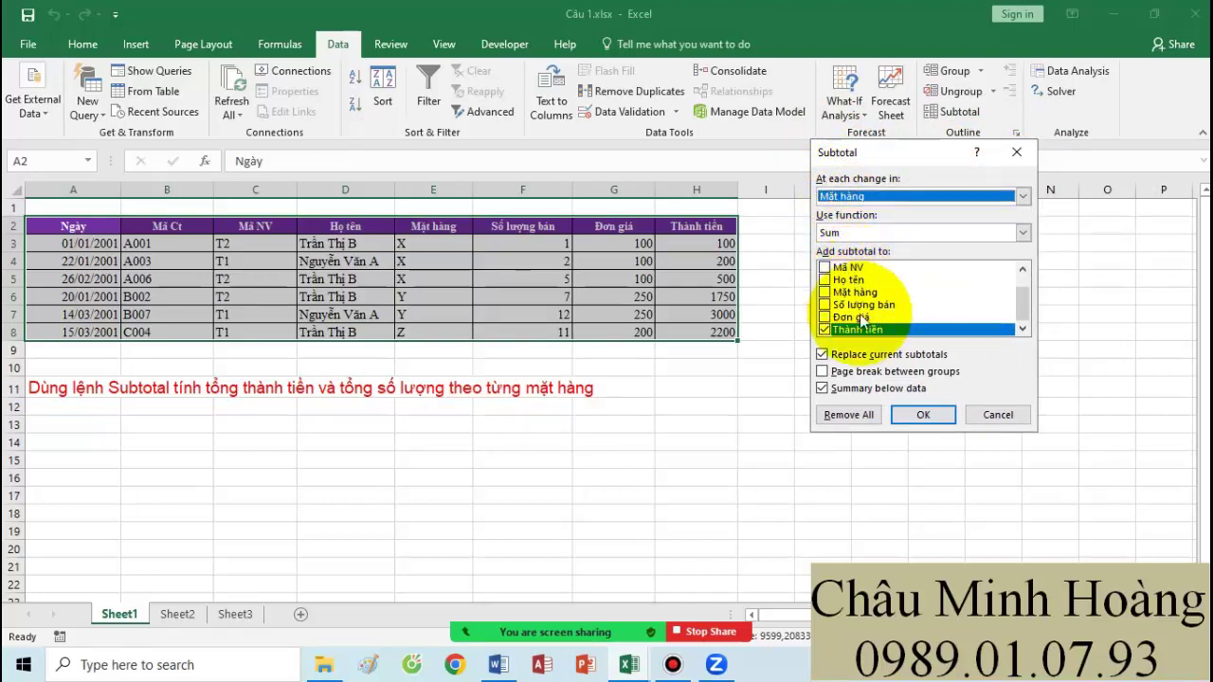
left_click(850, 304)
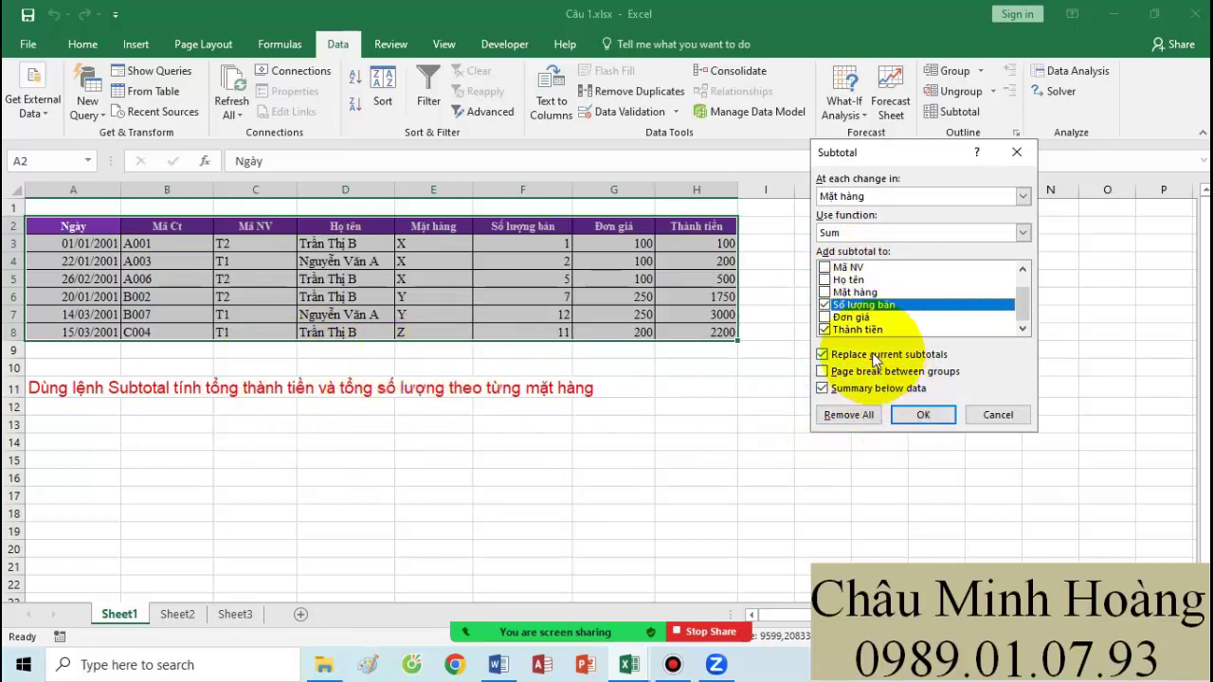
left_click(919, 414)
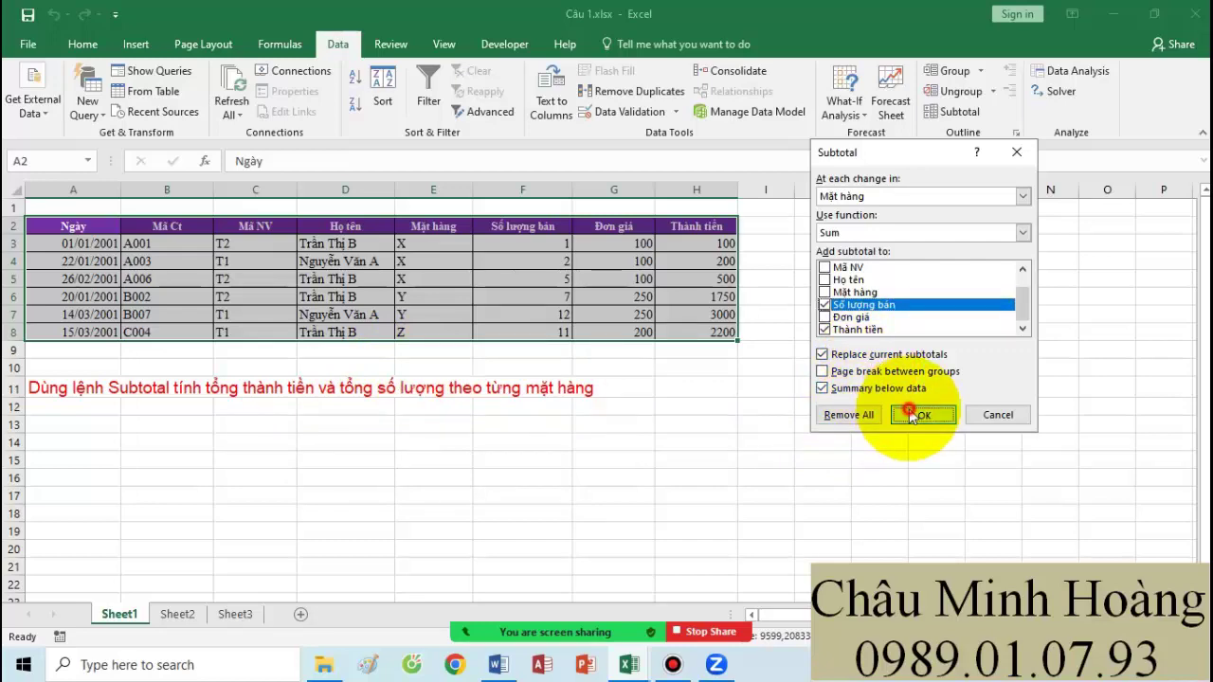
Step: Fill the Grand Total cells E12:H12 with yellow
left_click(487, 403)
left_click_drag(597, 393, 755, 402)
left_click(83, 44)
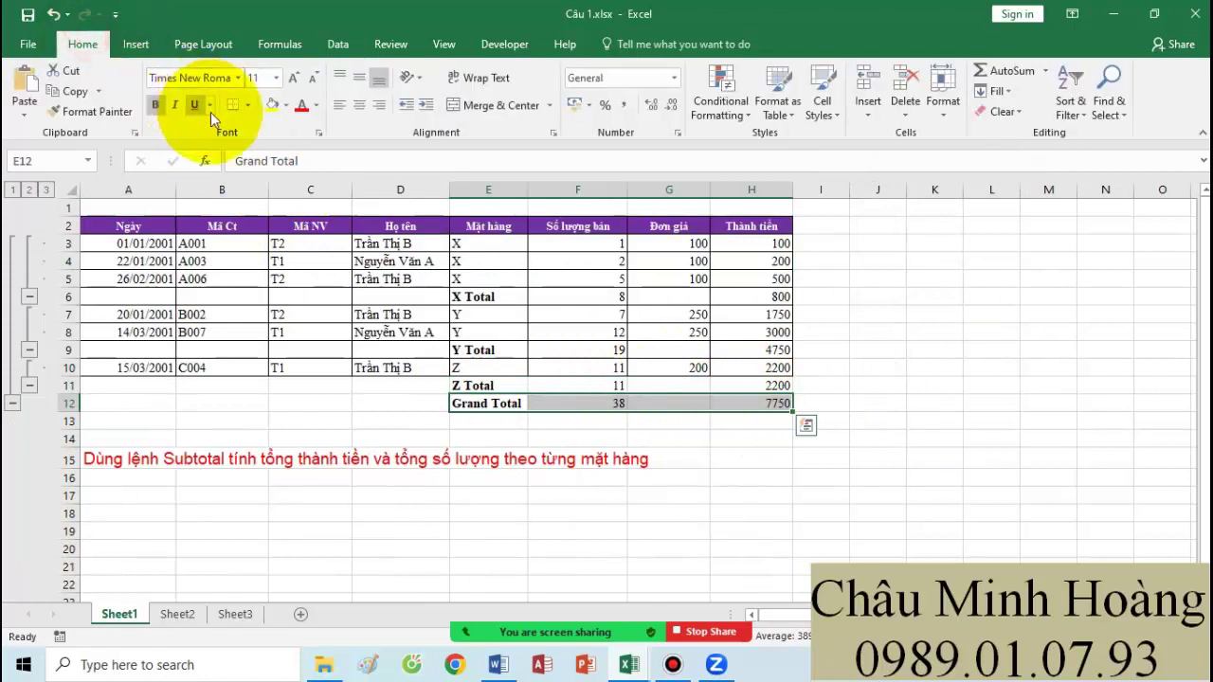
left_click(270, 109)
left_click(590, 403)
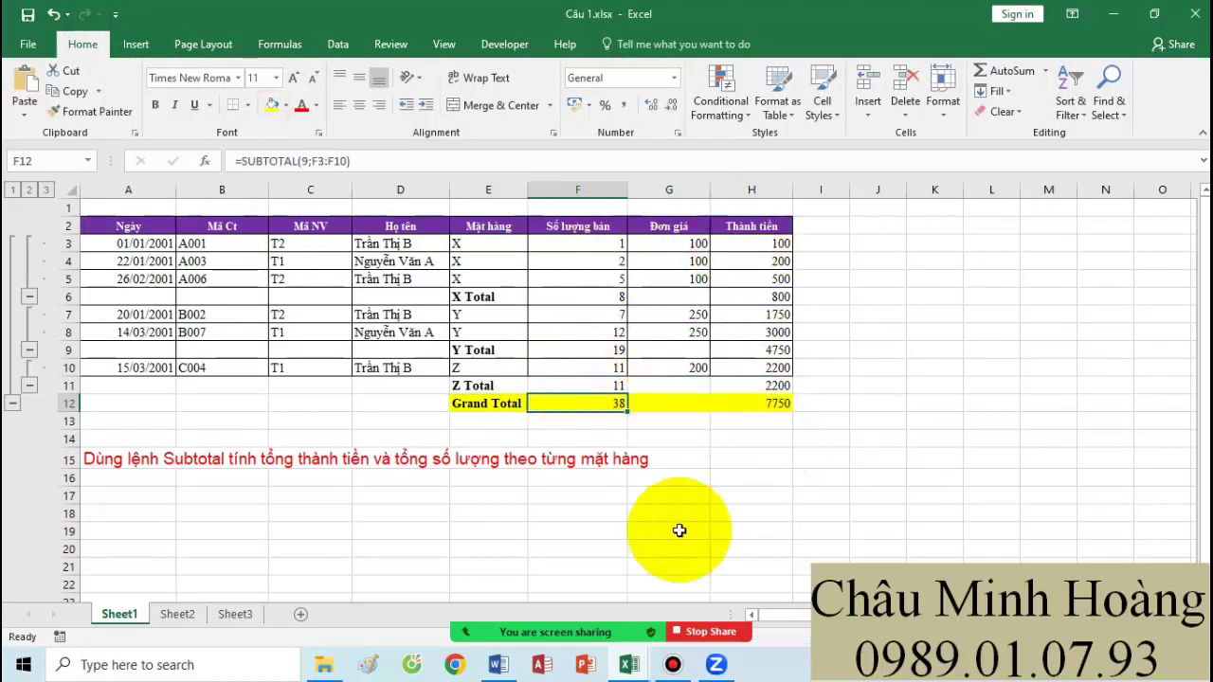
Step: Switch to the Câu 2.xlsx workbook and clear the table selection
left_click(629, 665)
left_click(379, 614)
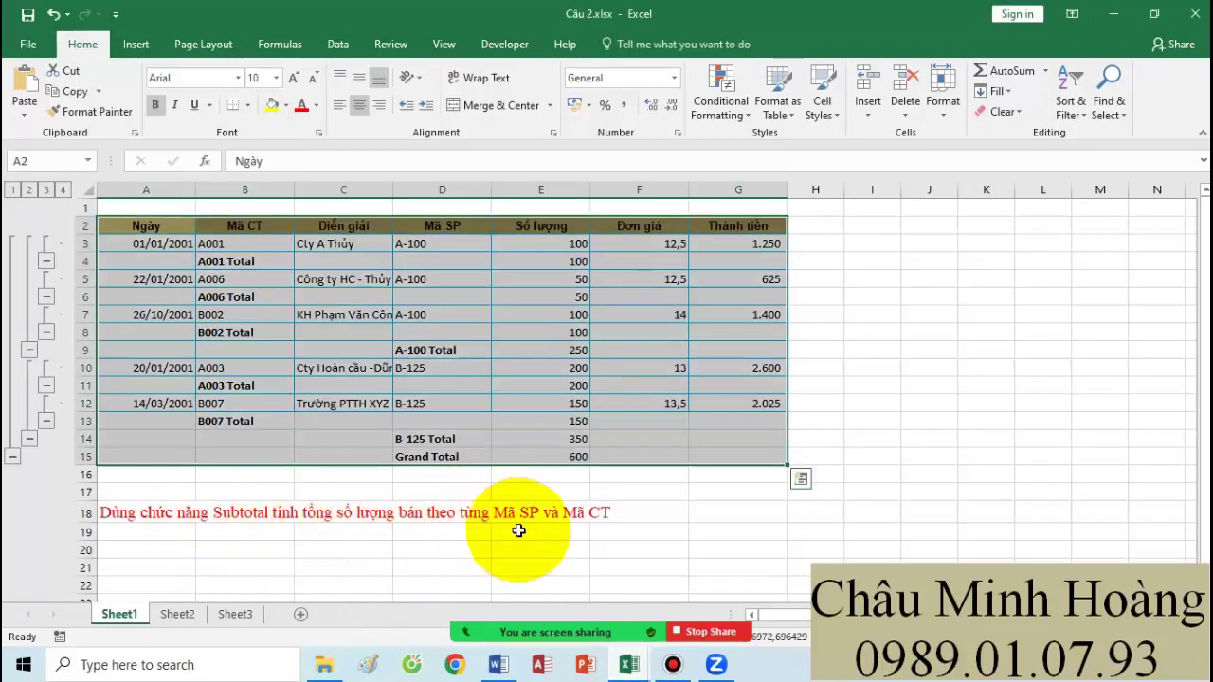
left_click(668, 532)
Step: Fill the Grand Total cells D15:E15 and the B007 Total cells B13:E13 with yellow
left_click_drag(457, 456, 559, 455)
left_click(272, 104)
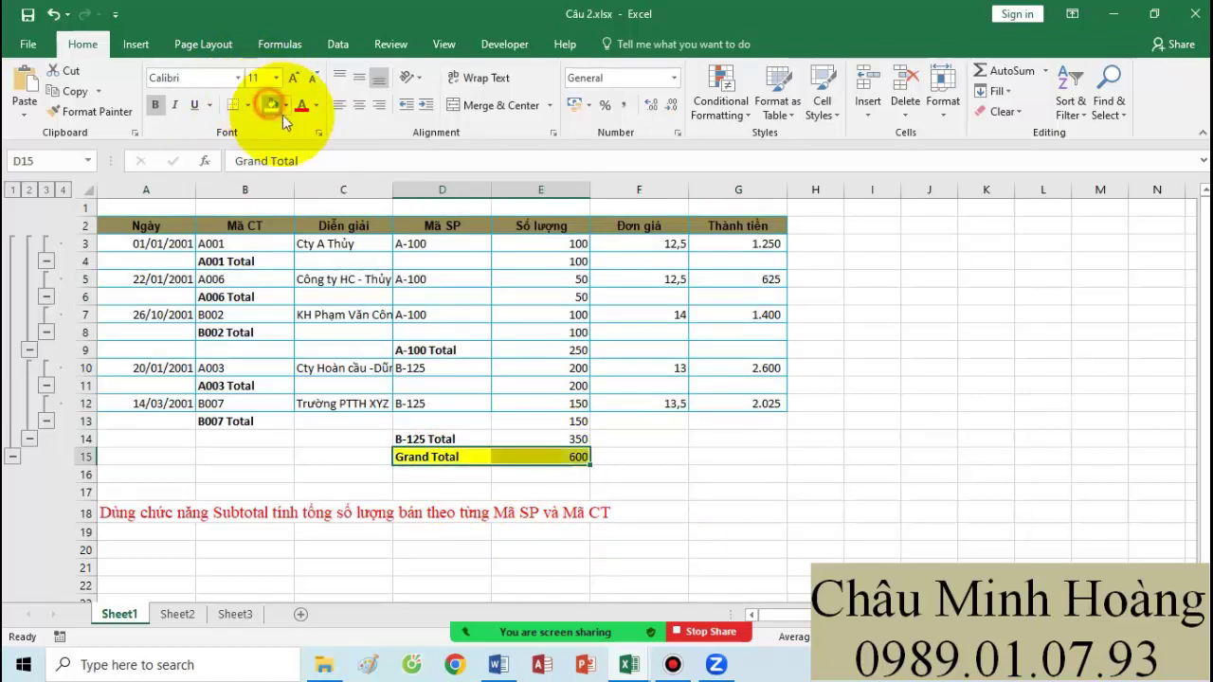
left_click_drag(232, 421, 550, 420)
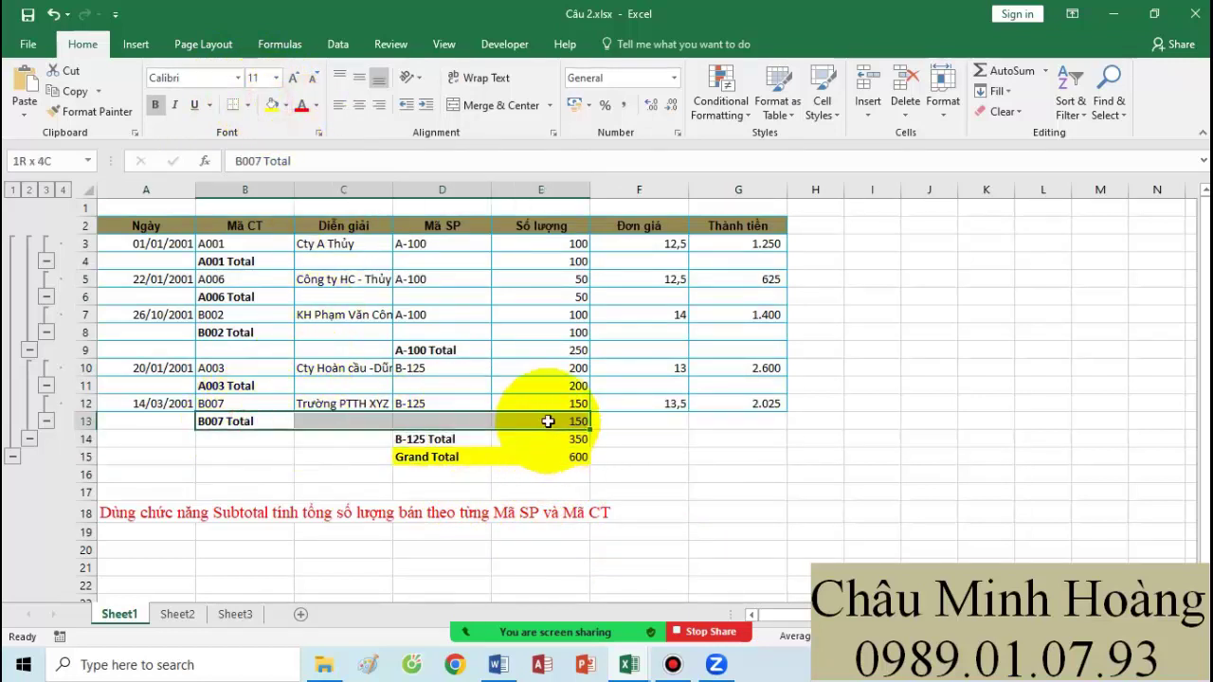
left_click(270, 105)
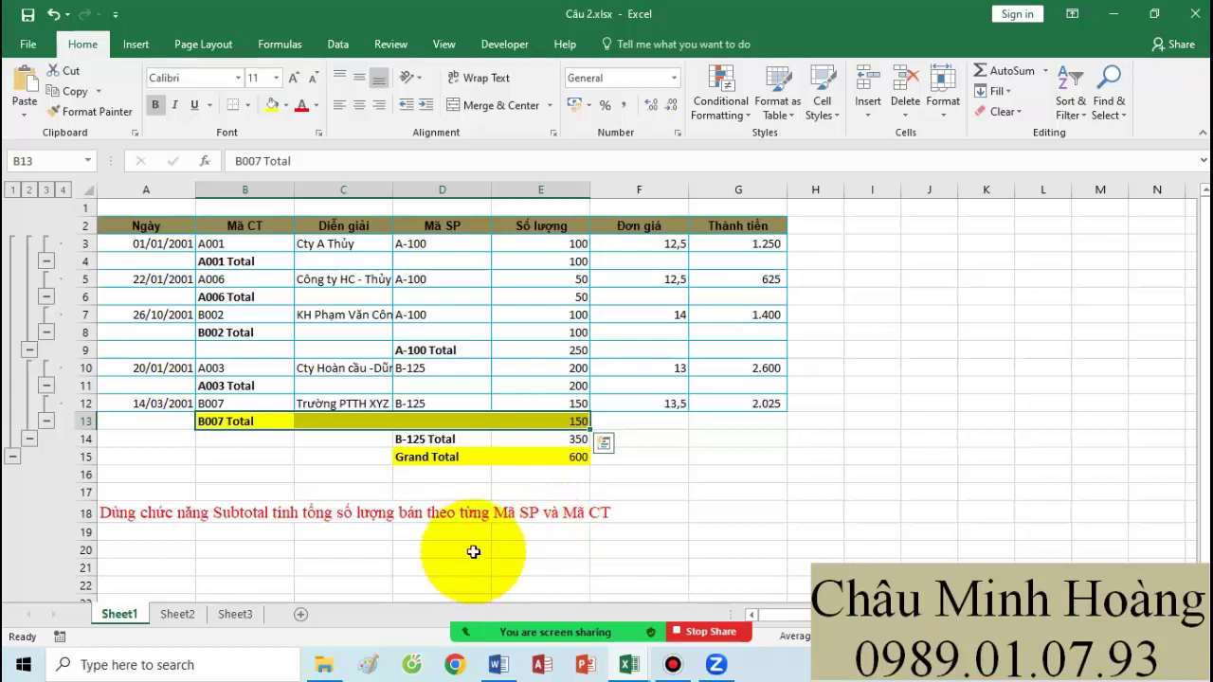
Step: Sort the table A2:G15 by Mã SP, then by Mã CT, both A to Z, accepting the removal of existing subtotals
left_click_drag(163, 231, 747, 456)
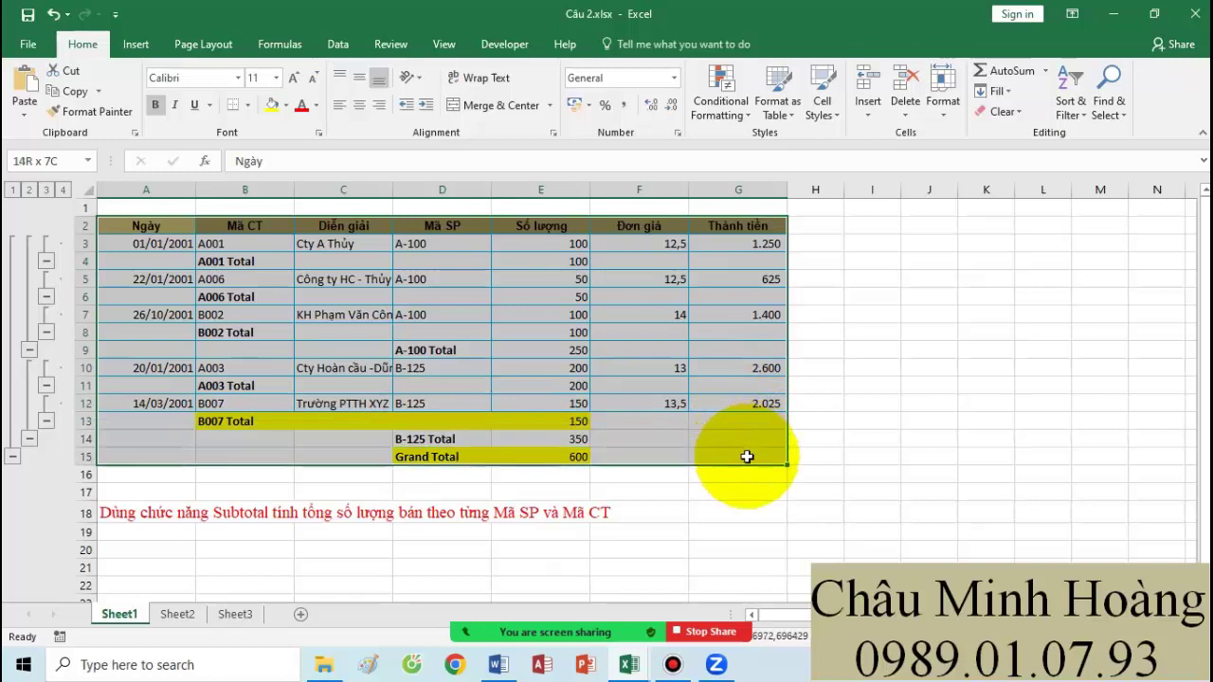
left_click(338, 45)
left_click(383, 87)
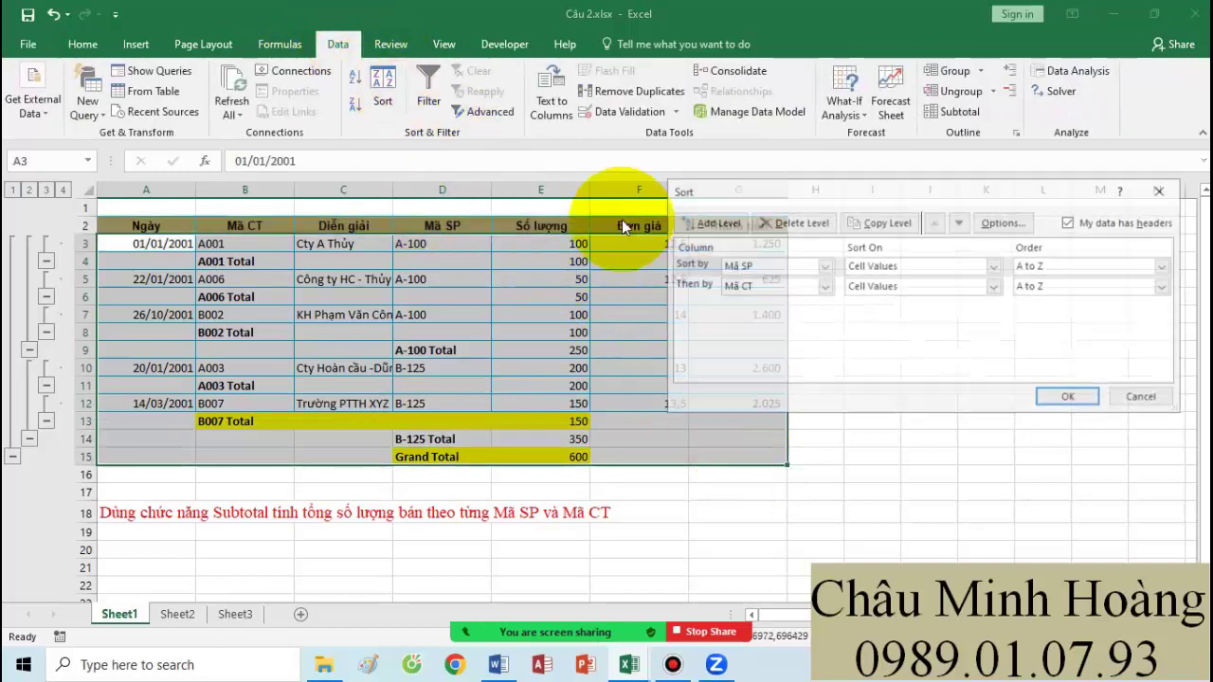
left_click(770, 287)
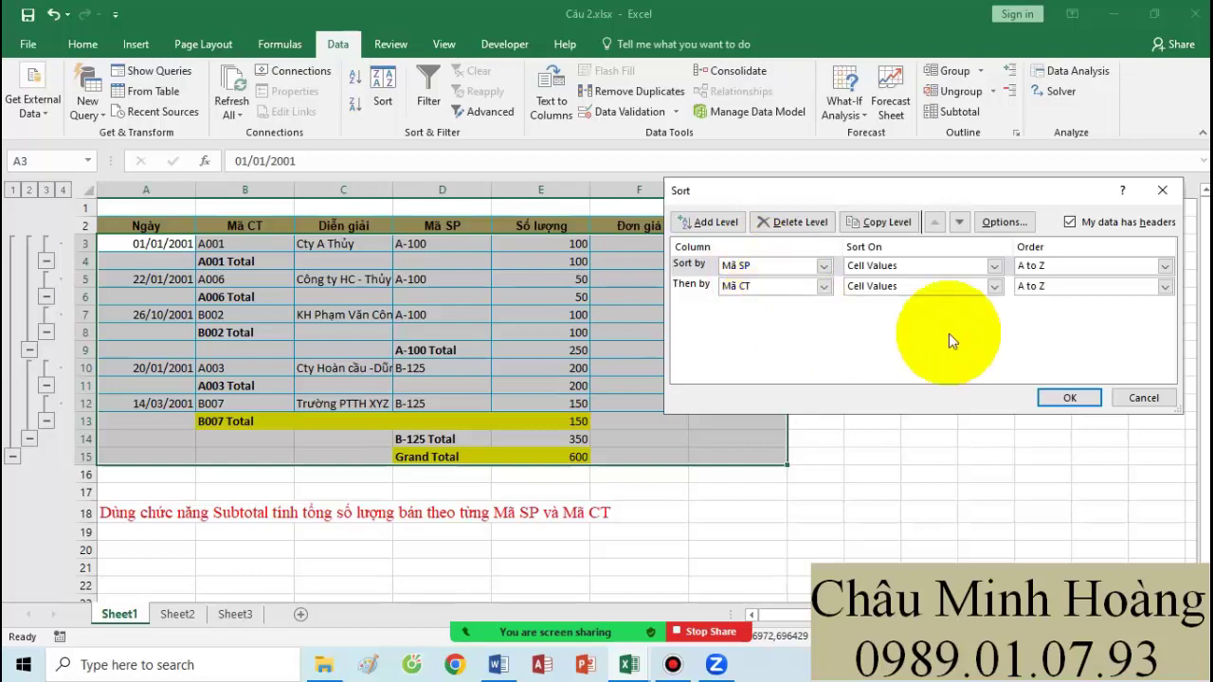
left_click(1070, 398)
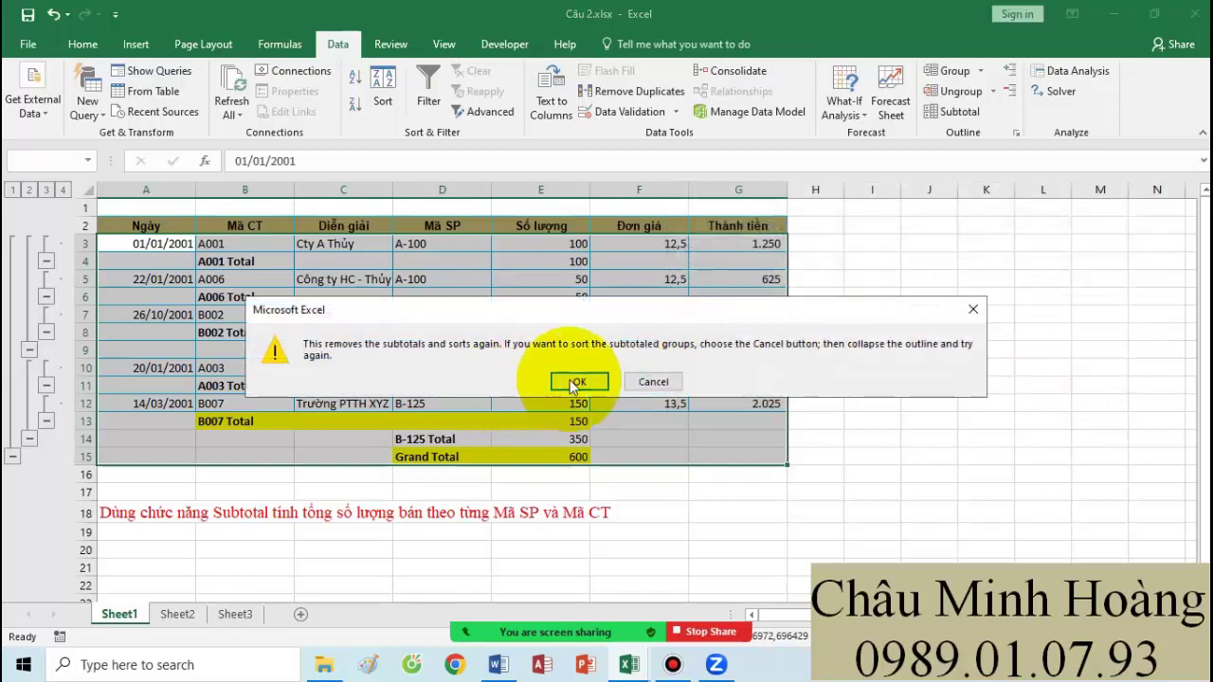
left_click(574, 379)
Step: Subtotal the table A2:G7 at each change in Mã SP, using Sum on Số lượng only
left_click_drag(76, 228, 763, 301)
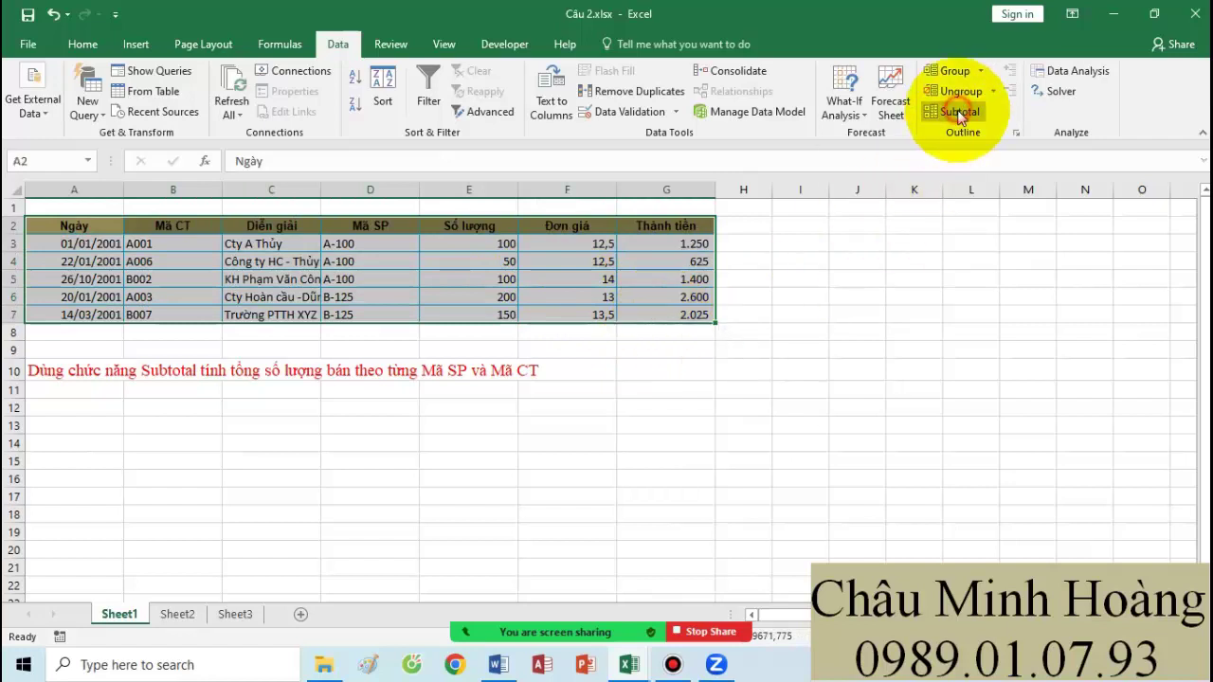
left_click(960, 114)
left_click(877, 196)
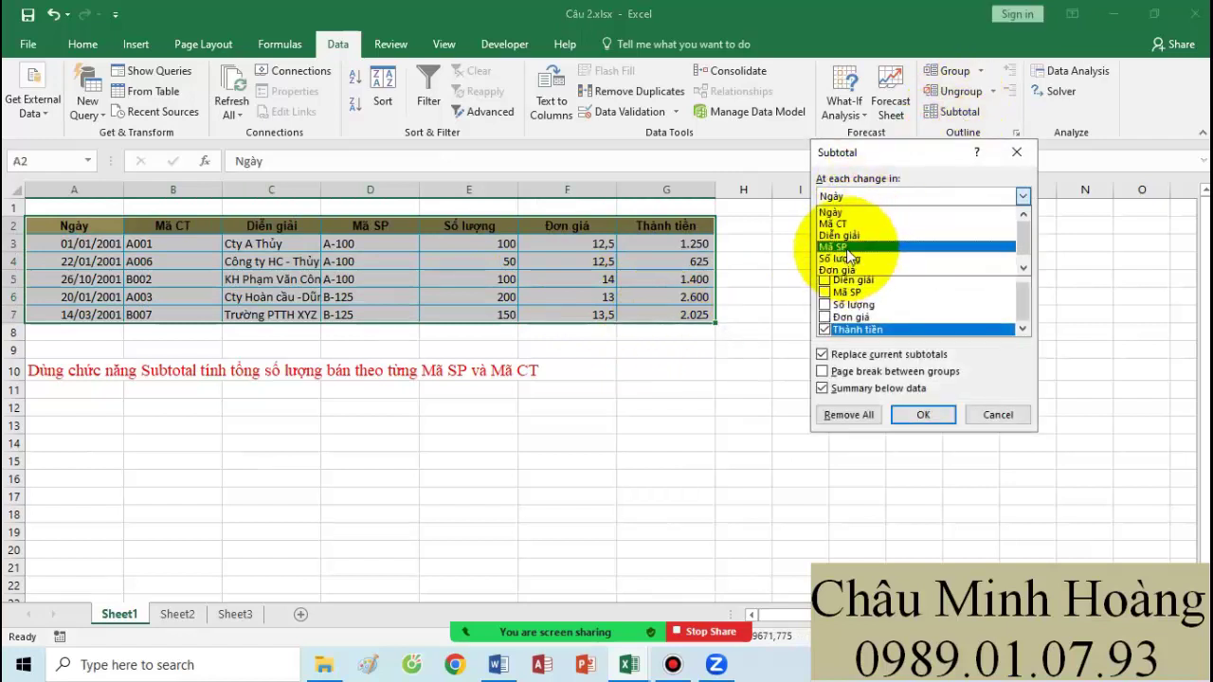
left_click(836, 248)
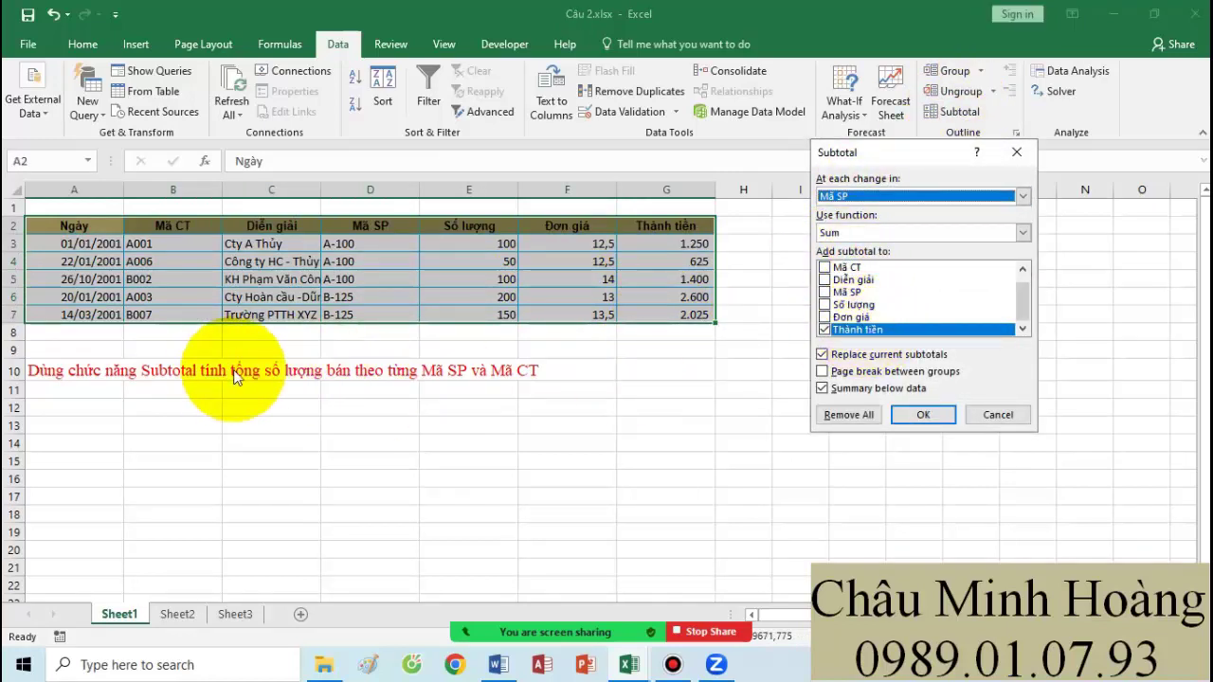
left_click(823, 329)
left_click(824, 304)
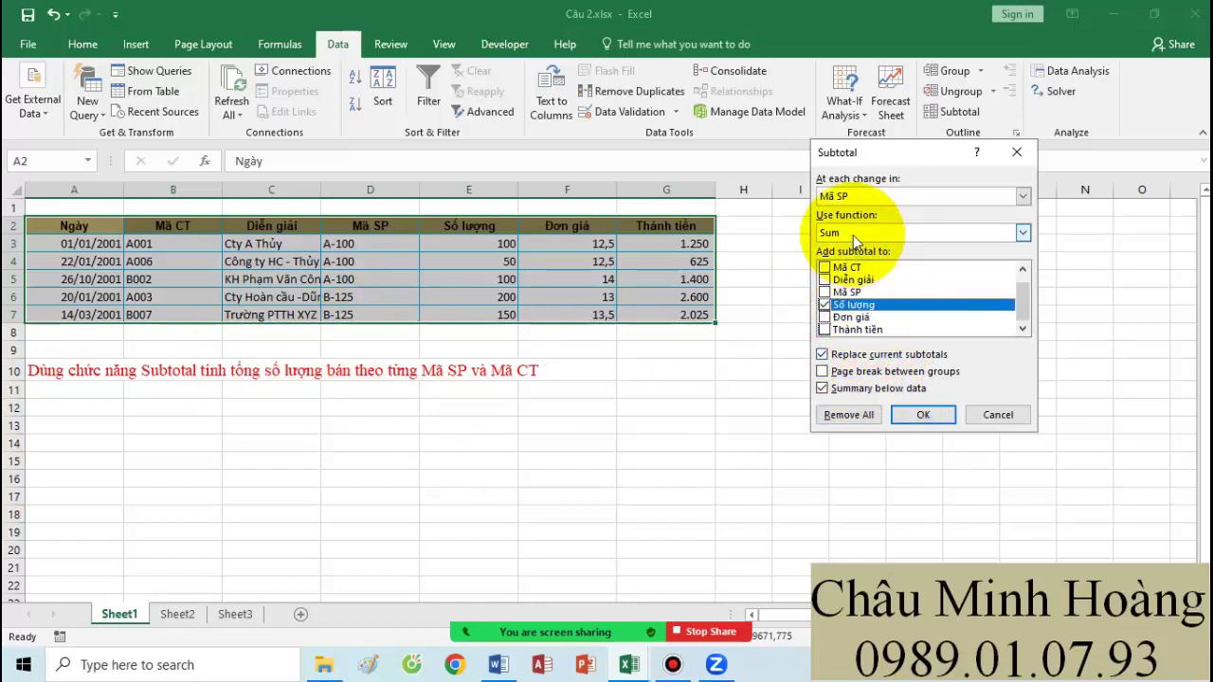
left_click(919, 419)
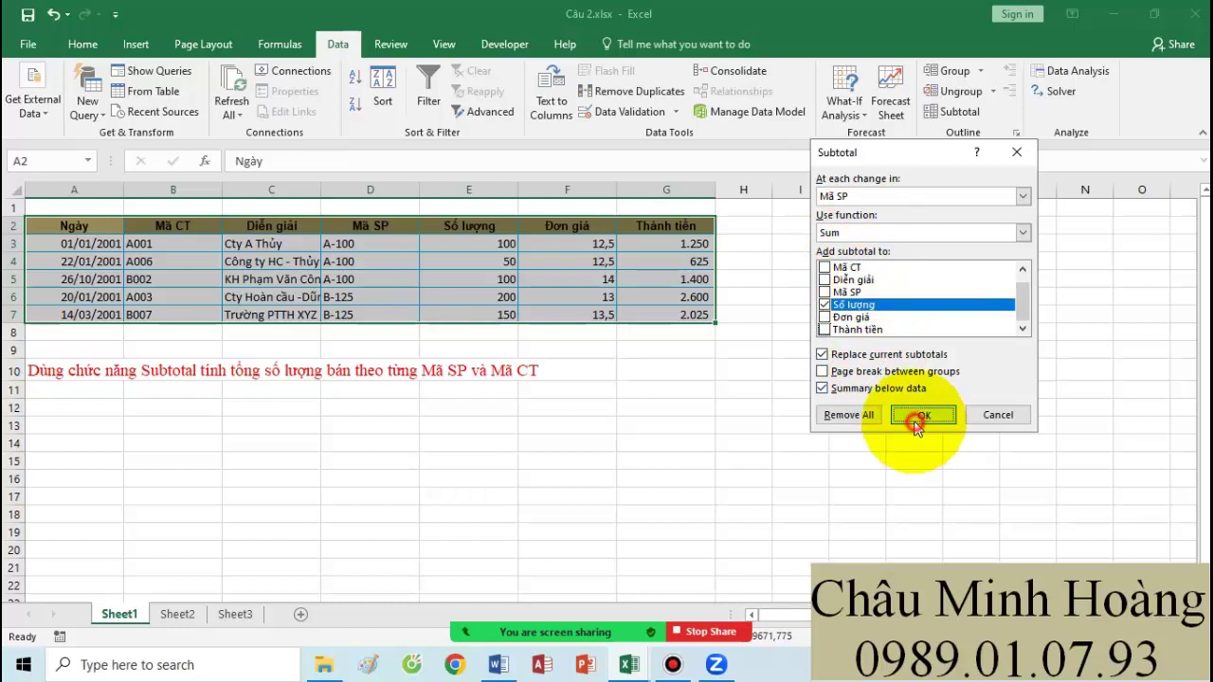
Step: Add a second Sum subtotal of Số lượng at each change in Mã CT, with Replace current subtotals turned off
left_click(957, 116)
left_click(860, 198)
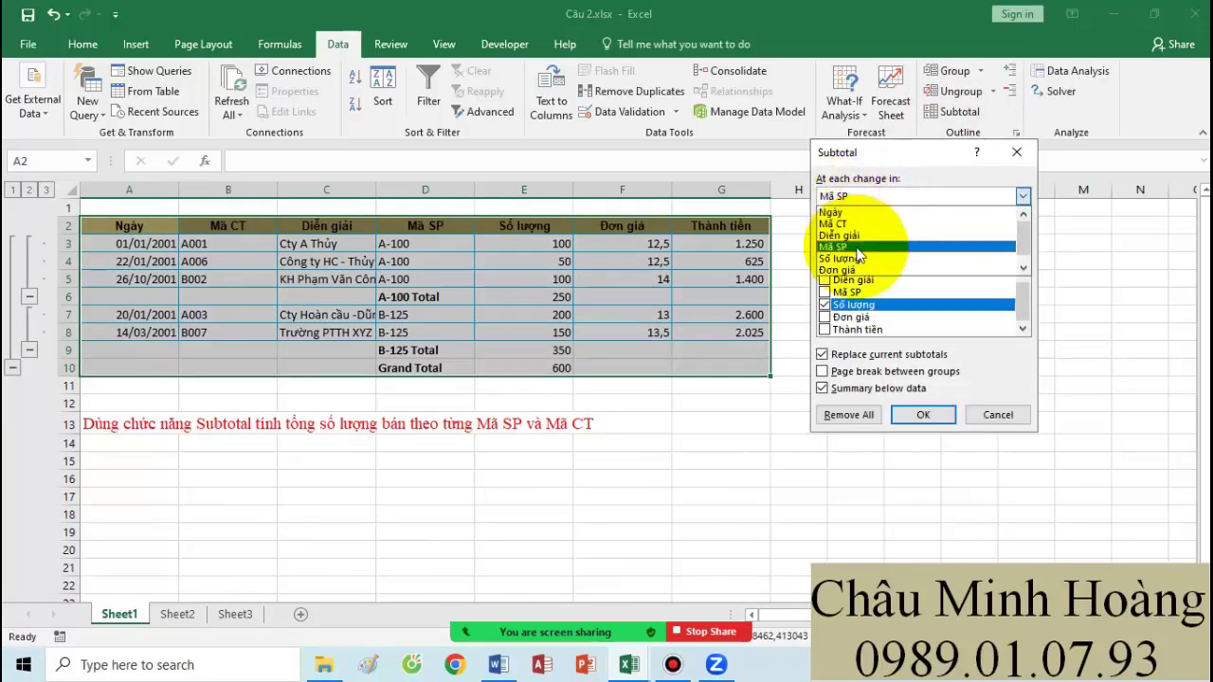
left_click(838, 226)
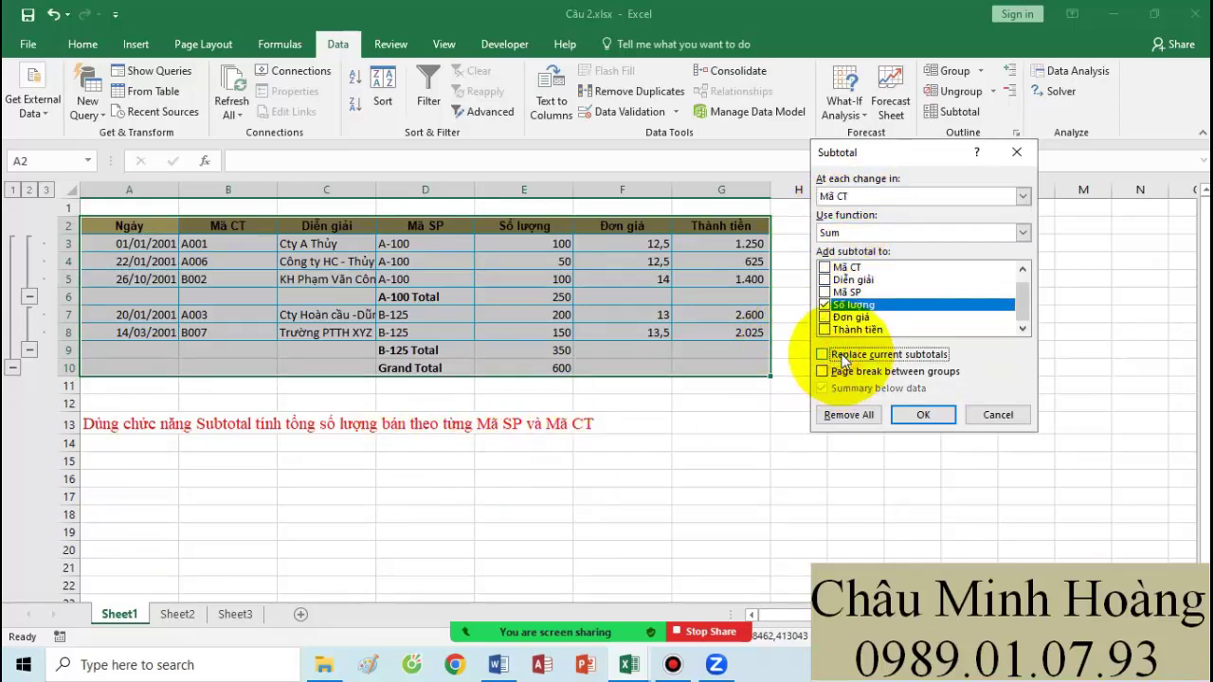
left_click(917, 414)
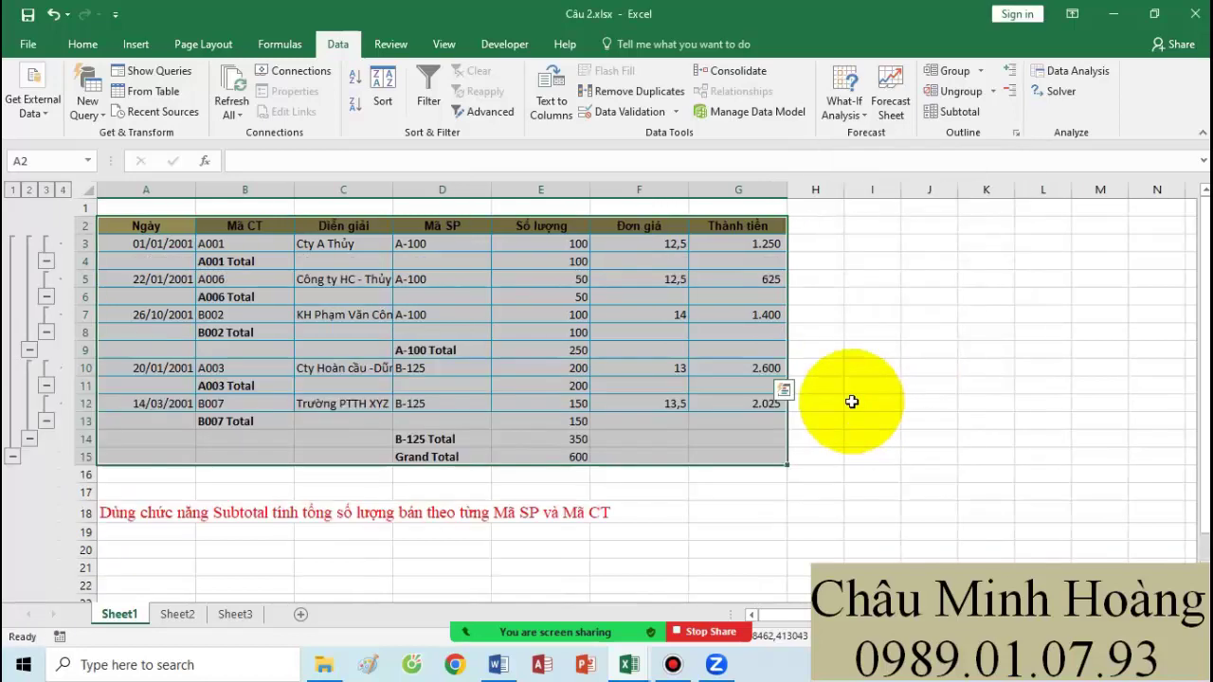
left_click_drag(445, 454, 574, 444)
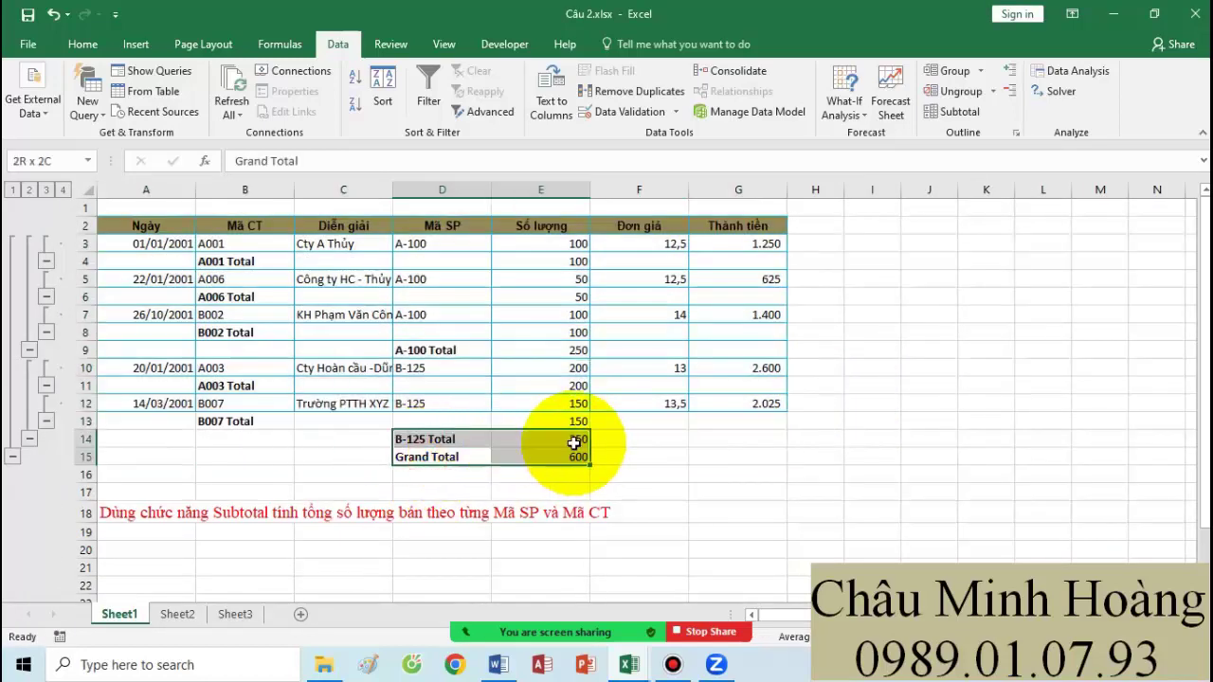
left_click_drag(224, 420, 574, 422)
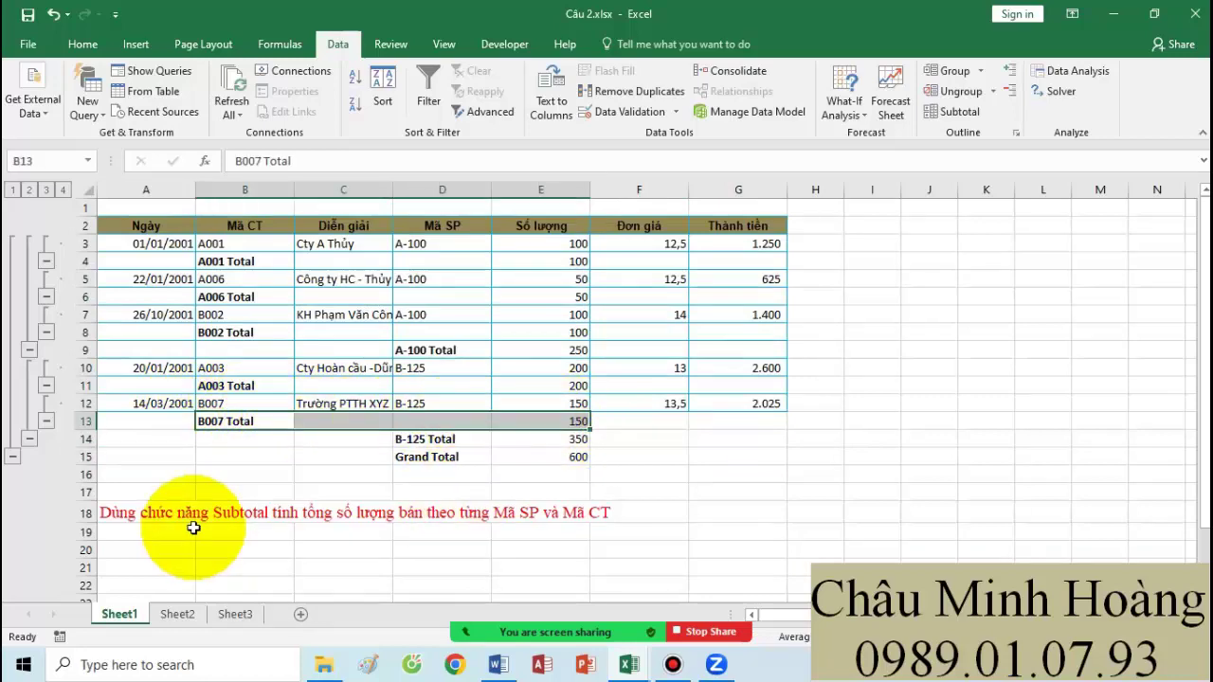
mouse_move(633, 671)
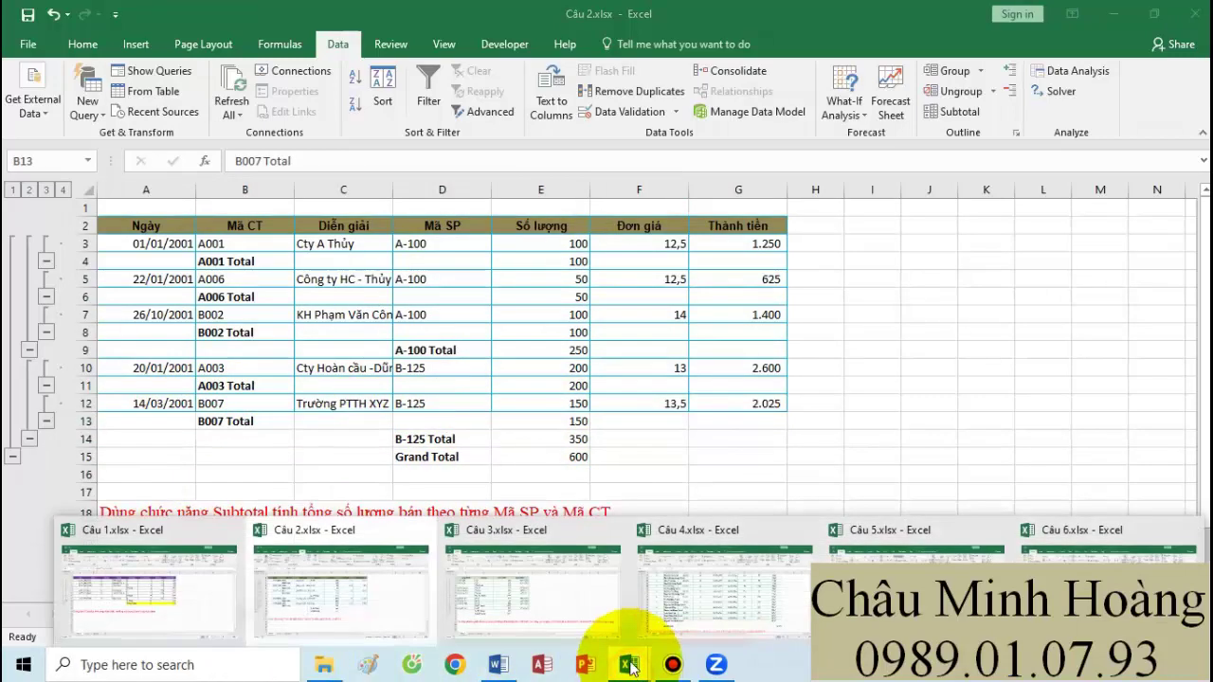
Step: Switch to the Câu 3.xlsx workbook and go over the formula =MID(A3;3;LEN(A3)-6) in the Mặt hàng cell B3
left_click(556, 593)
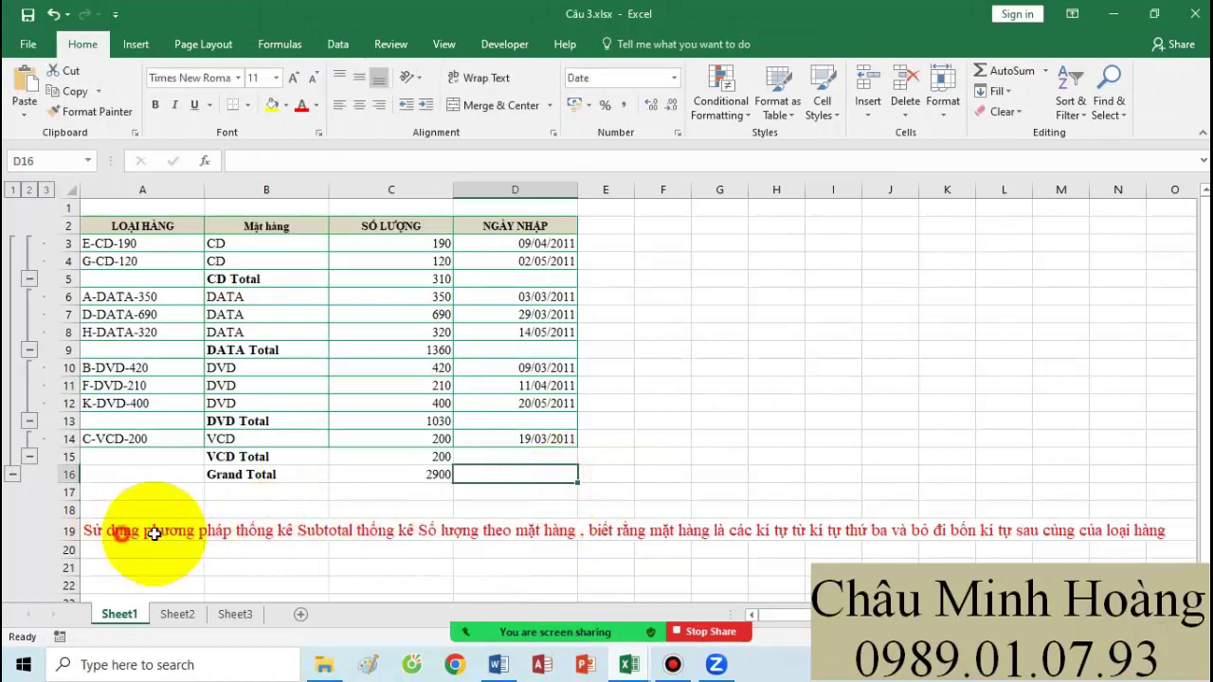
left_click_drag(152, 532, 872, 534)
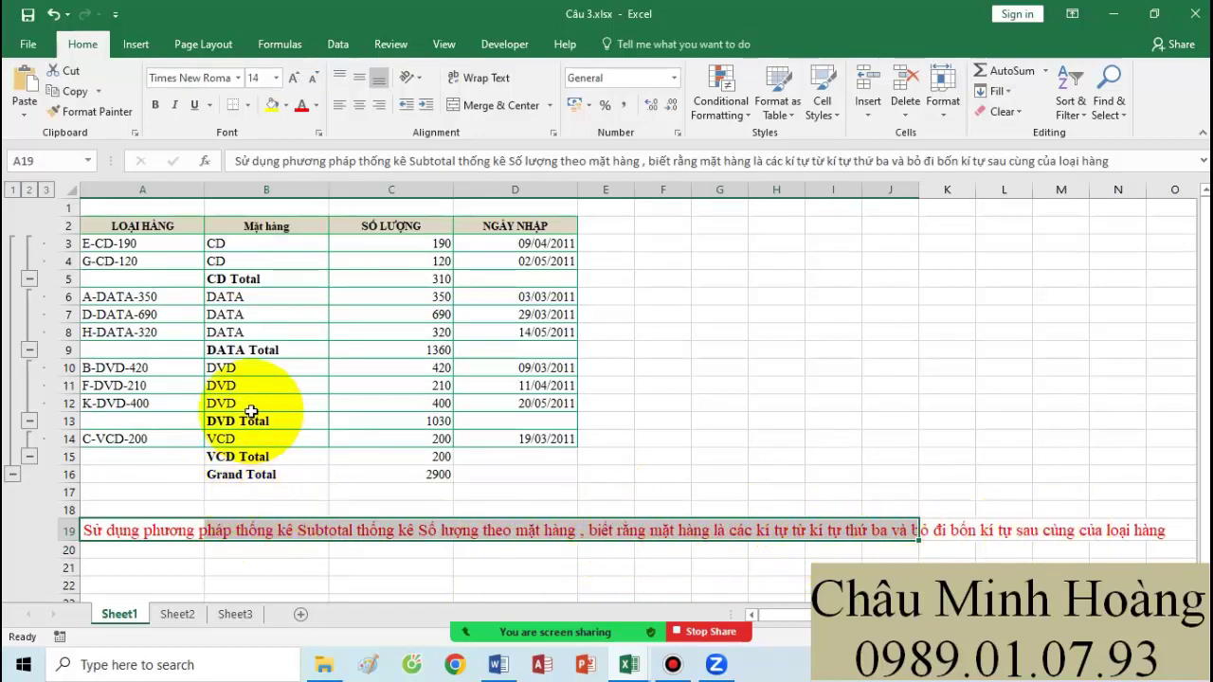
left_click_drag(271, 227, 273, 475)
left_click(260, 244)
type("=MID(A3;3;LEN(A3)-6)")
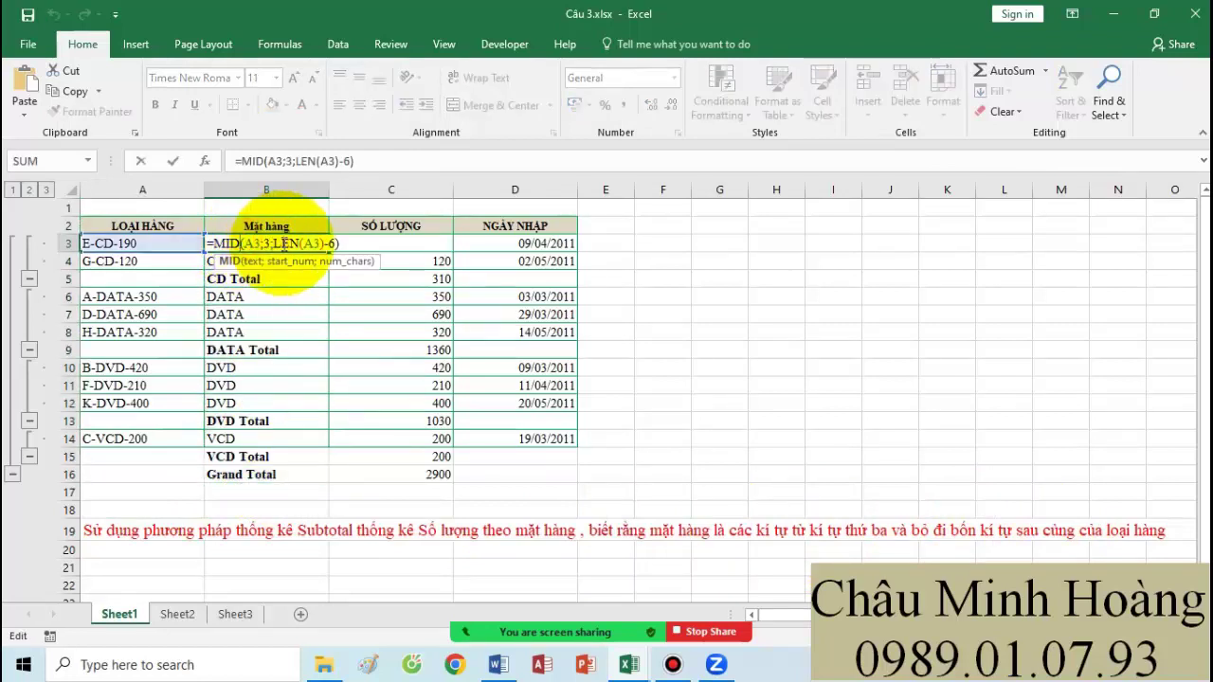
key("Return")
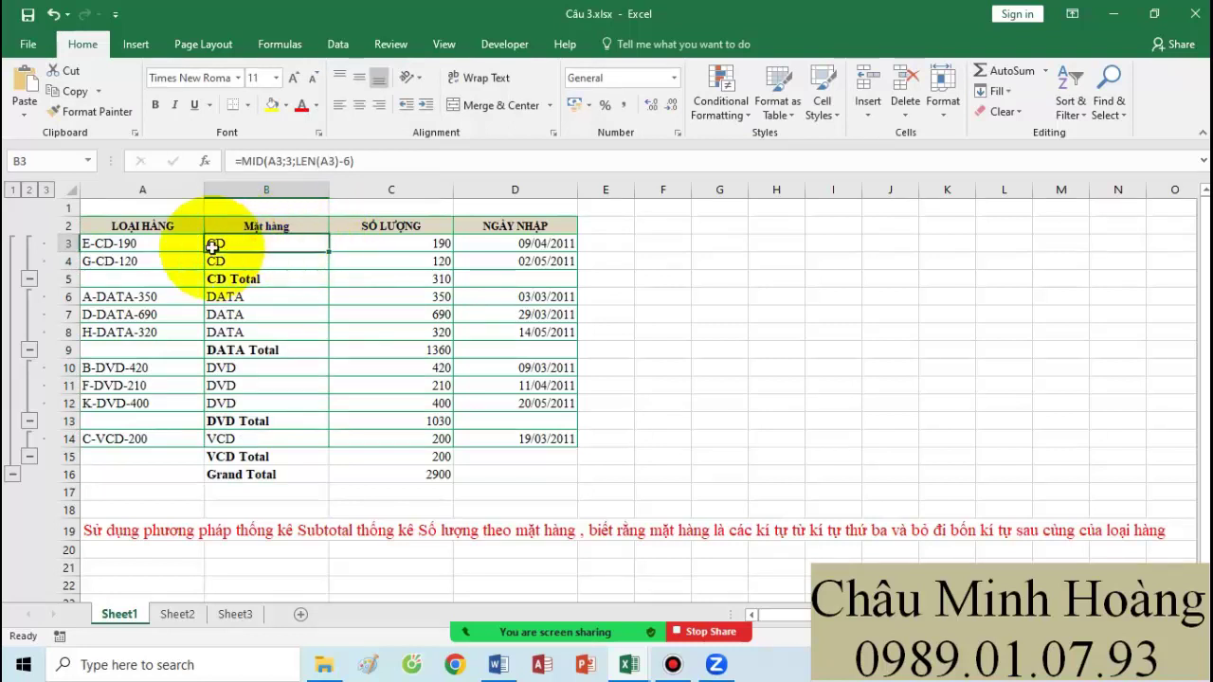
Step: Set the font size of cell B3 to 24 and open its formula to examine the A3 reference
left_click_drag(189, 226, 550, 469)
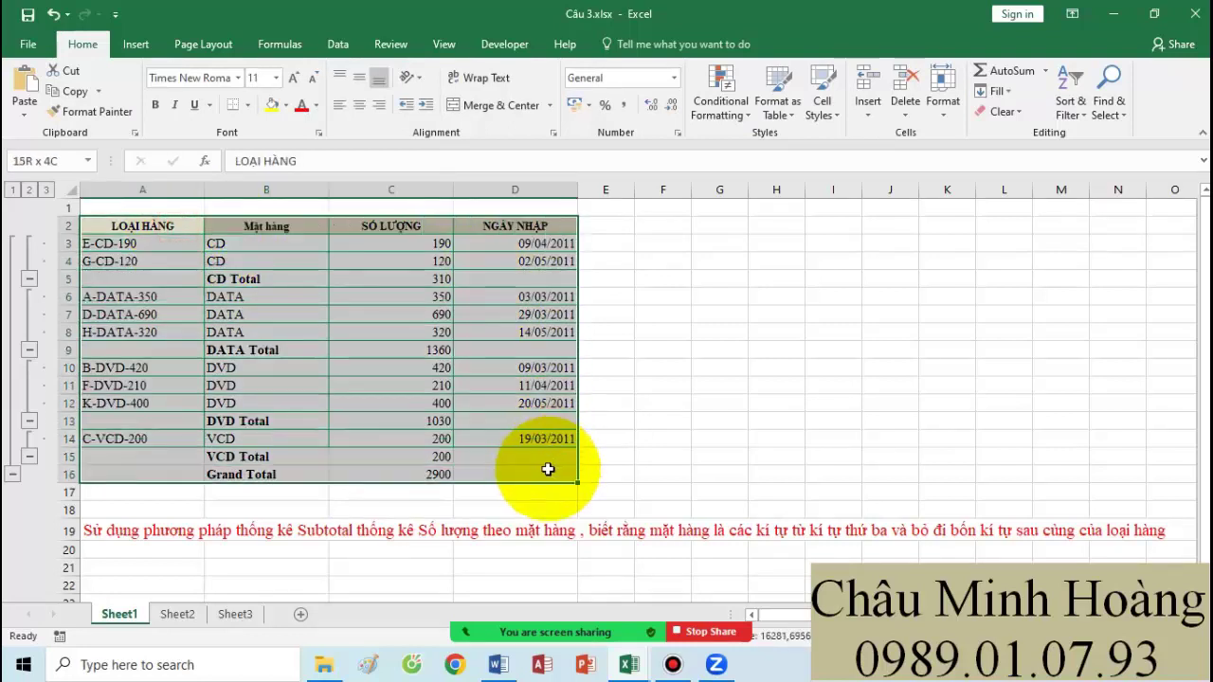
left_click(222, 244)
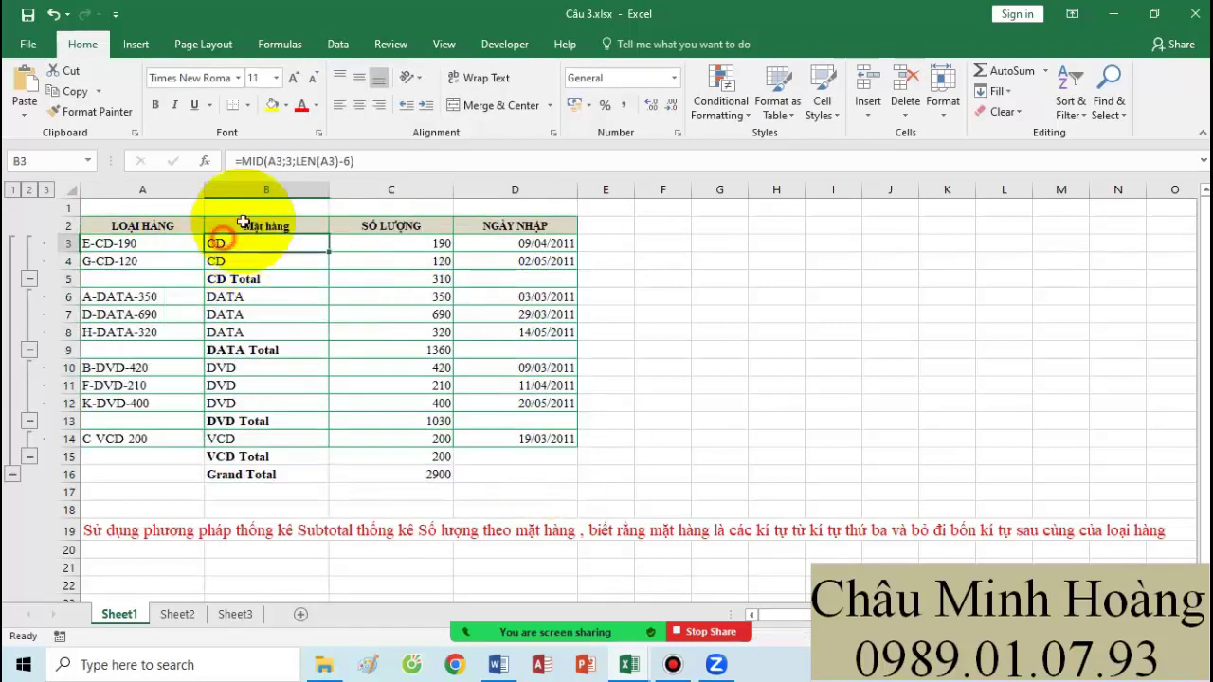
left_click(276, 77)
left_click(262, 253)
double_click(244, 258)
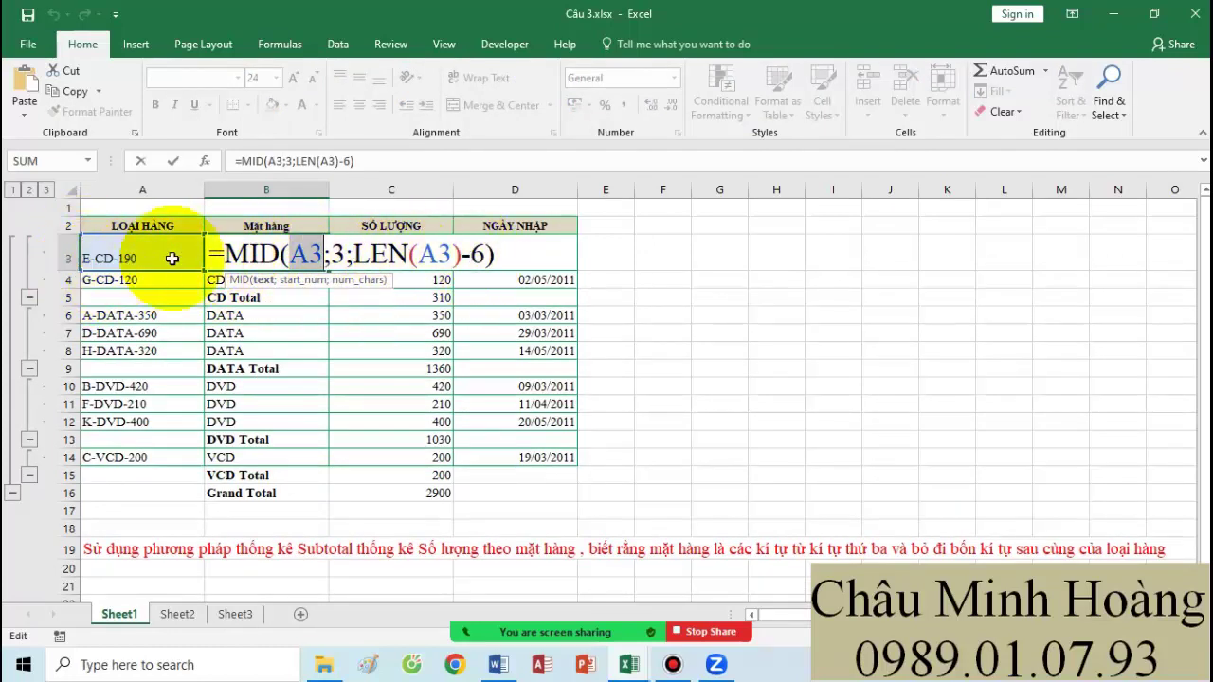
key("Return")
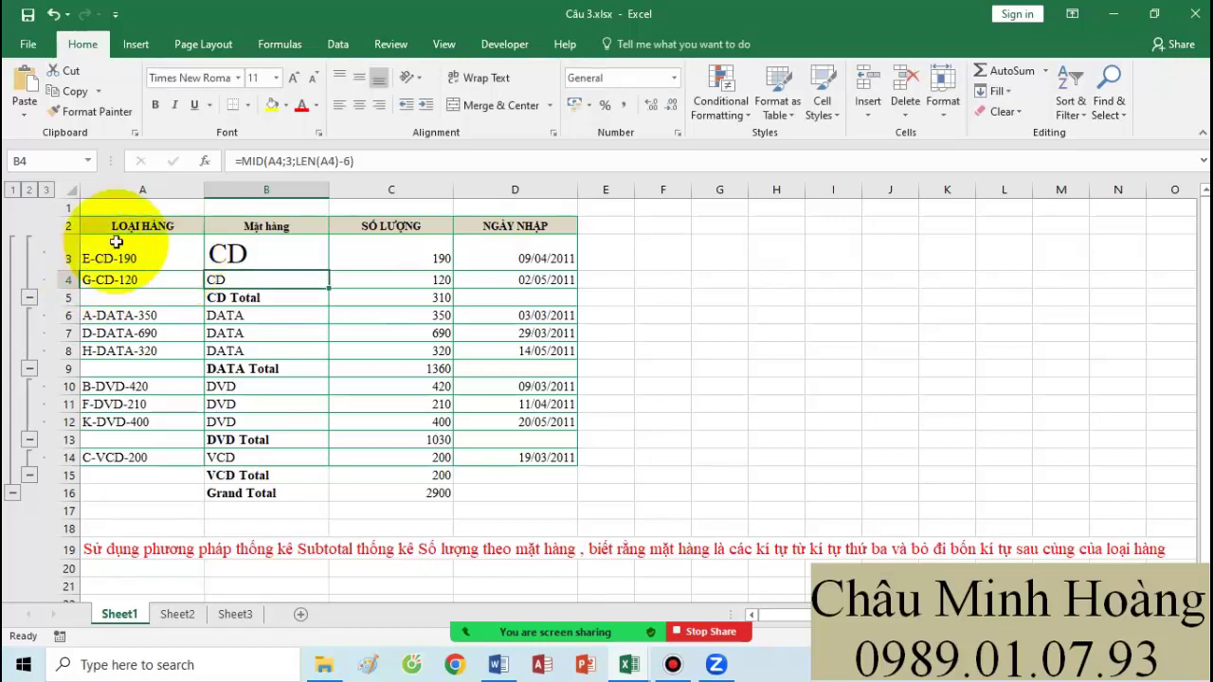
Step: Sort the table A2:D16 by Mặt hàng, A to Z, accepting the removal of existing subtotals
left_click_drag(149, 213, 354, 289)
left_click_drag(557, 495, 536, 496)
left_click(337, 45)
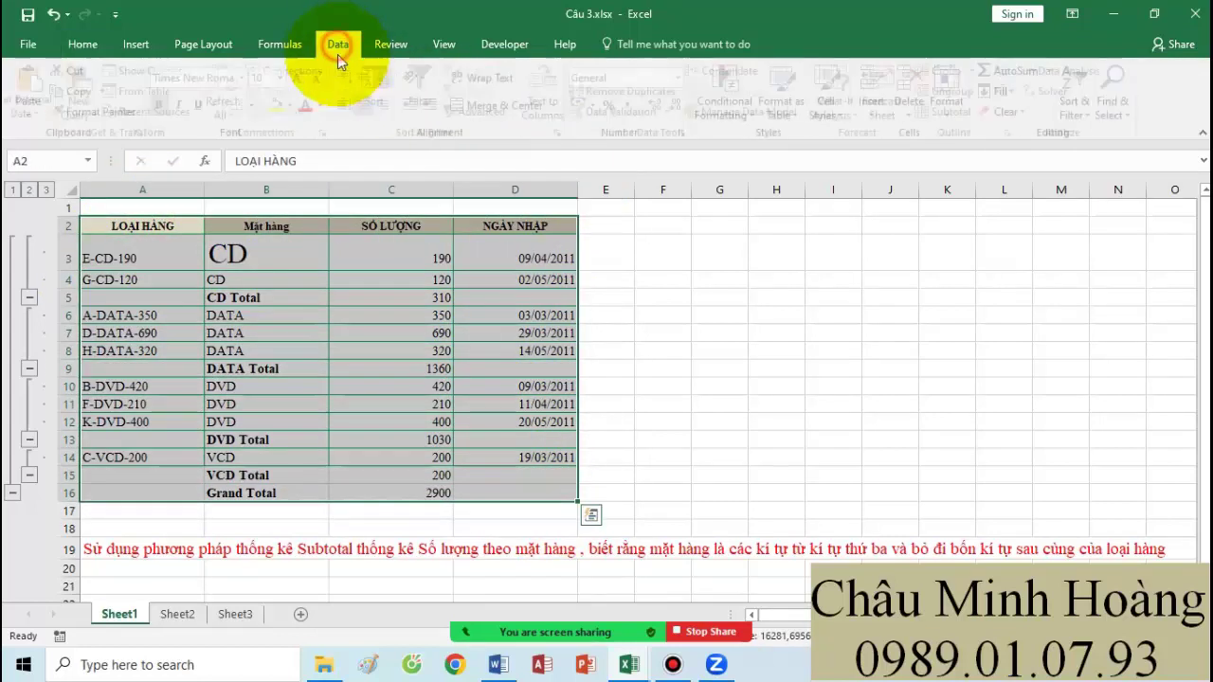
left_click(385, 91)
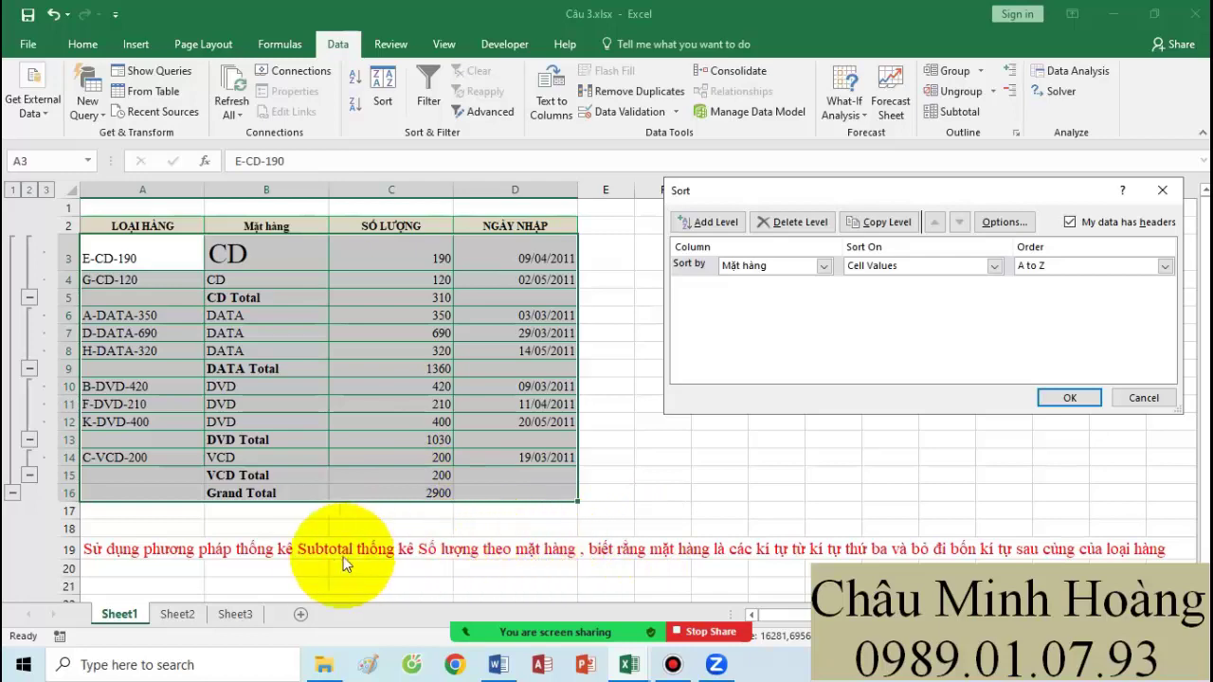
left_click(1067, 397)
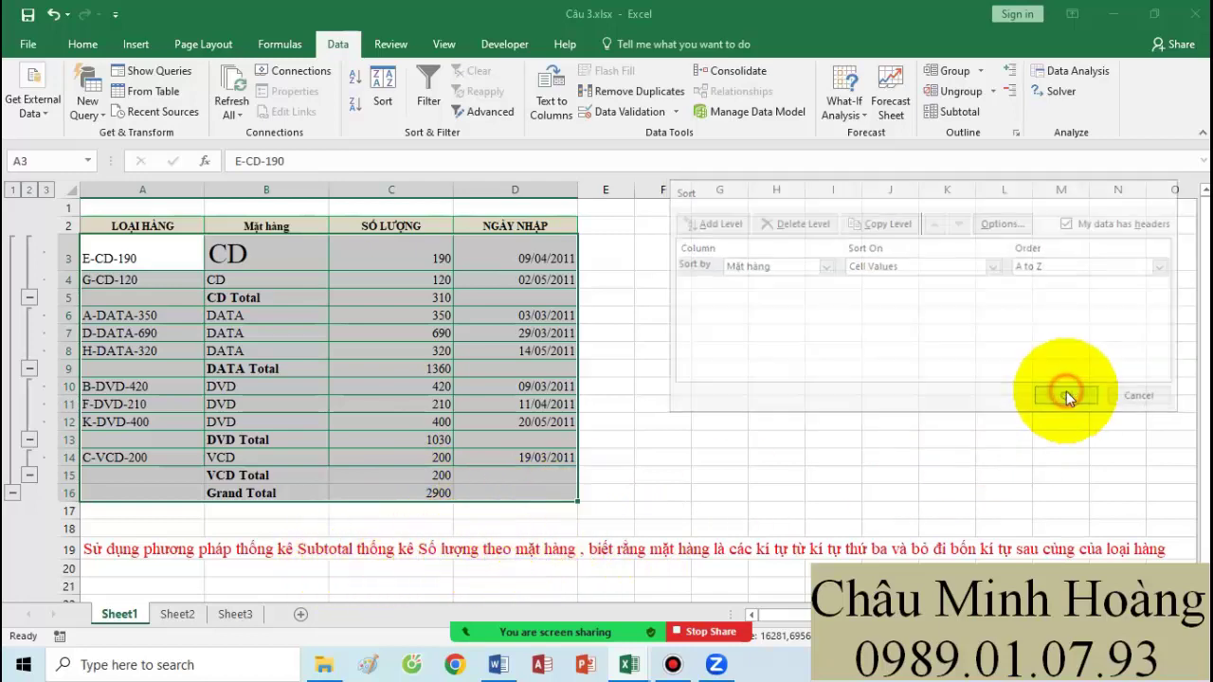
left_click(576, 379)
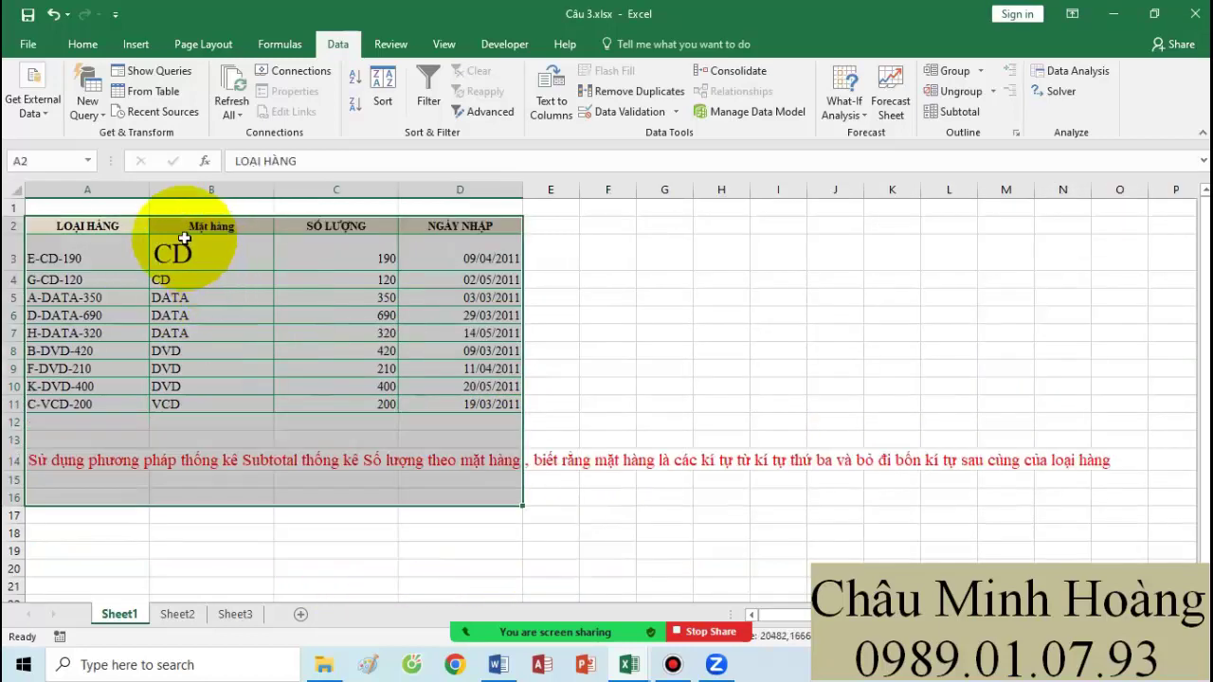
Step: Subtotal the table A2:D11 at each change in Mặt hàng, using Sum on SỐ LƯỢNG only
left_click_drag(103, 227, 474, 404)
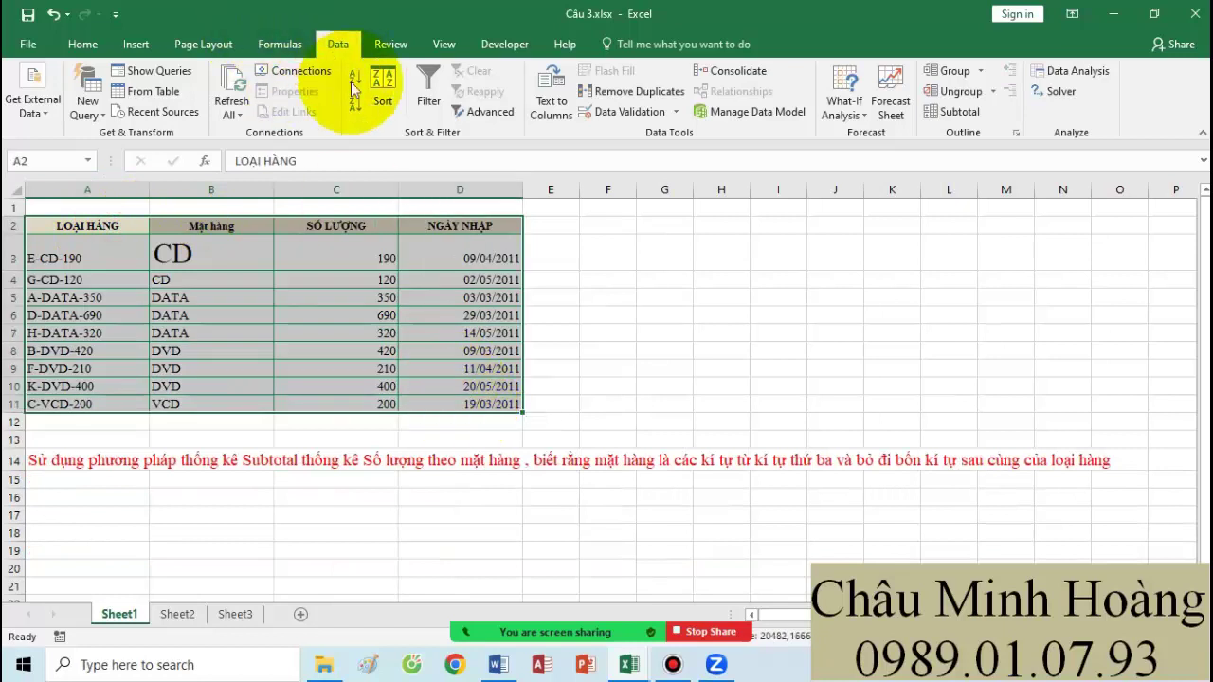
left_click(959, 111)
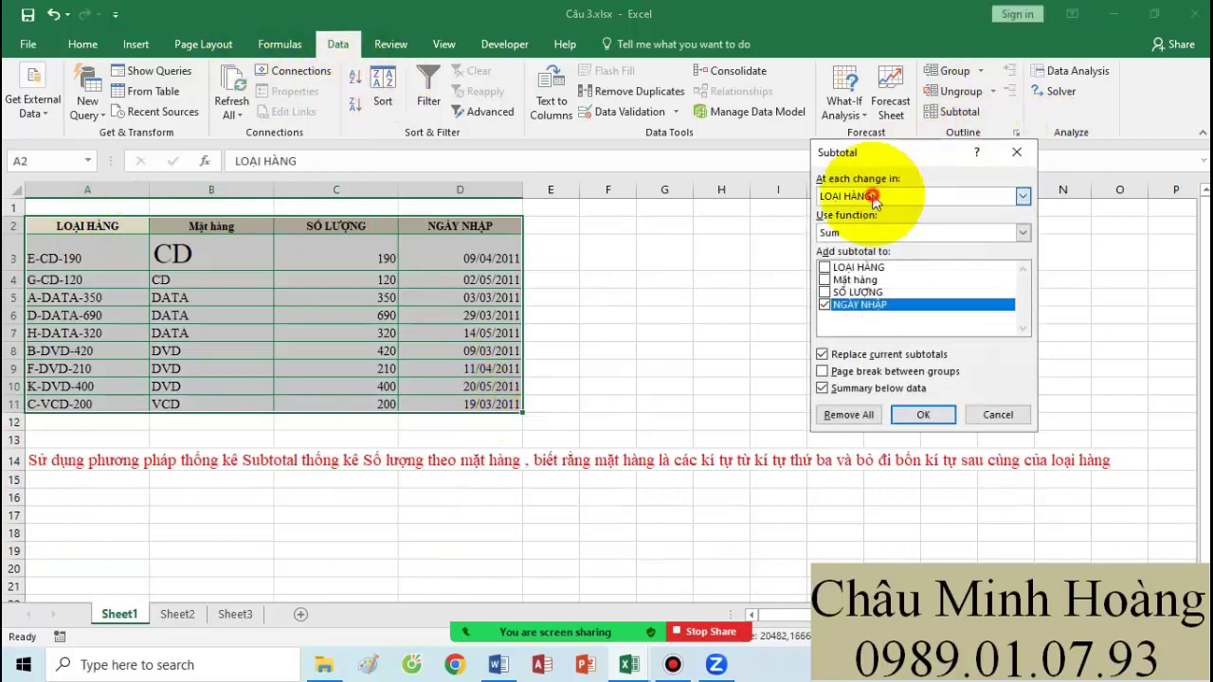
left_click(872, 197)
left_click(859, 224)
left_click(824, 304)
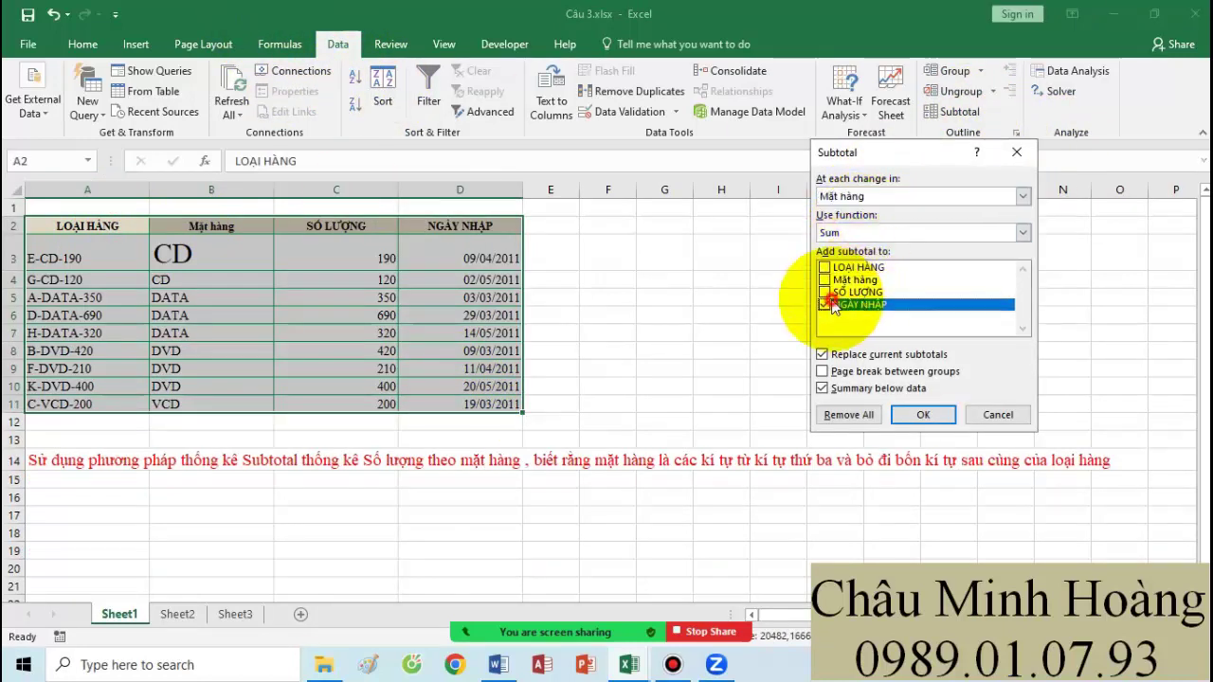
left_click(823, 304)
left_click(823, 292)
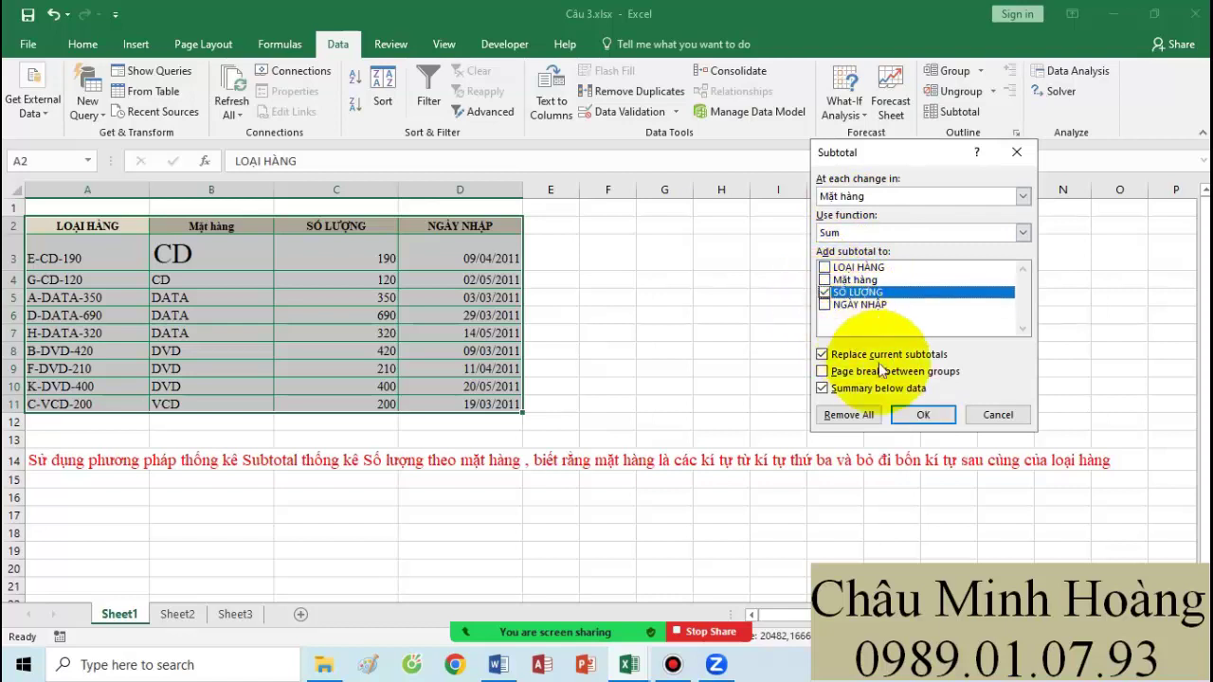
left_click(897, 420)
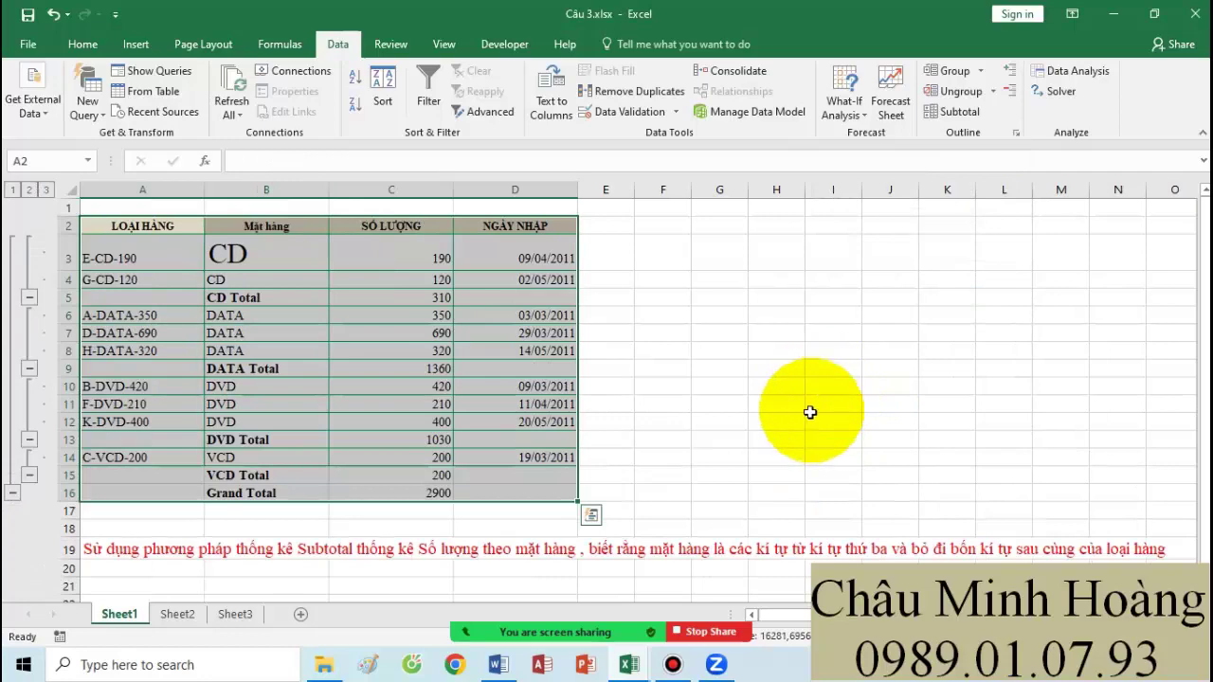
Step: Switch to the Câu 4.xlsx workbook and read the task instruction below the subtotalled room table
left_click(629, 664)
left_click(738, 638)
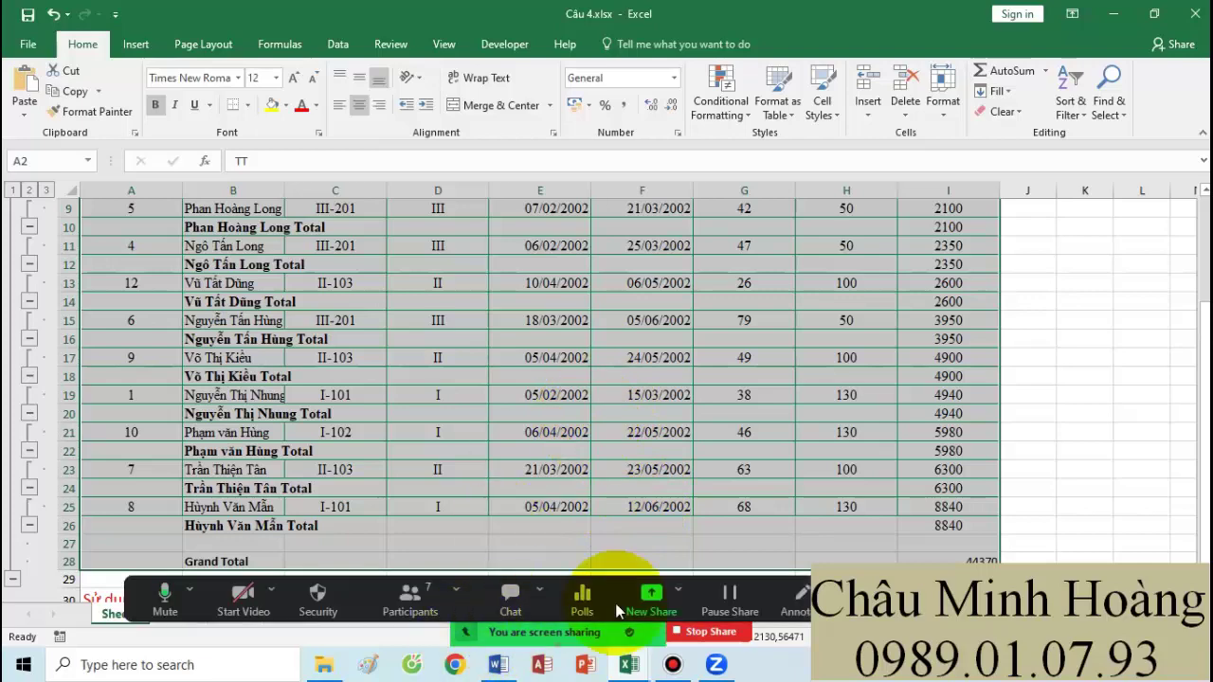
left_click(672, 665)
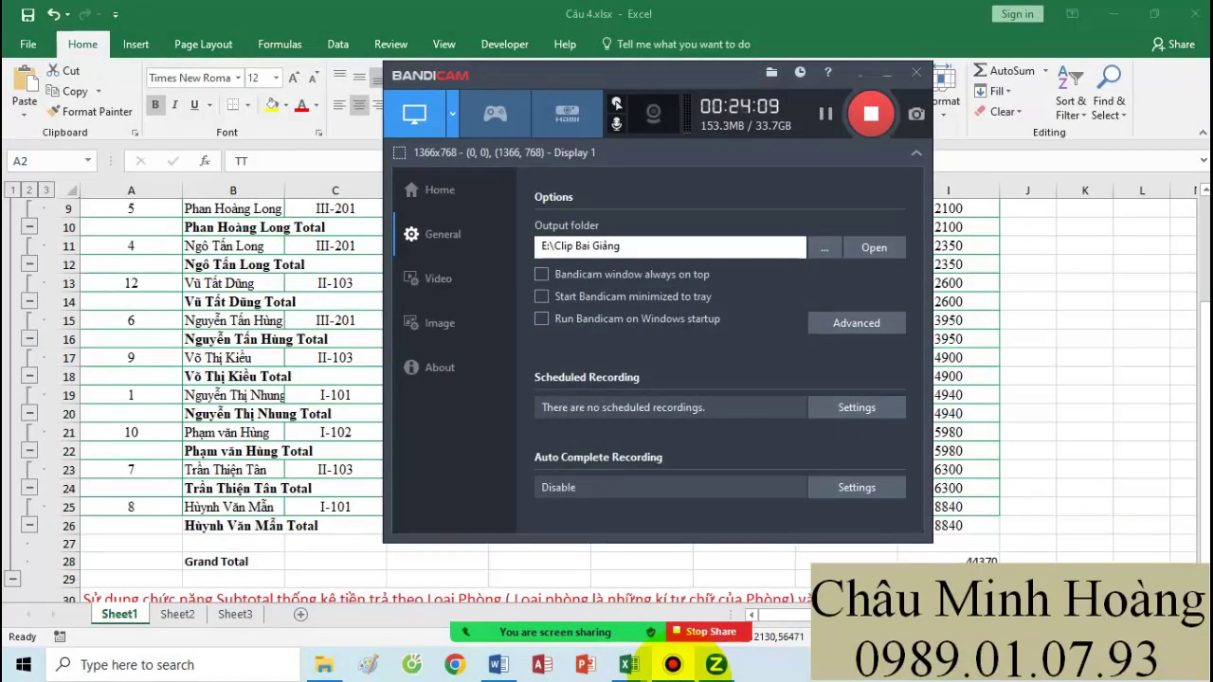
left_click(671, 665)
scroll(531, 477, "up", 3)
scroll(600, 406, "down", 5)
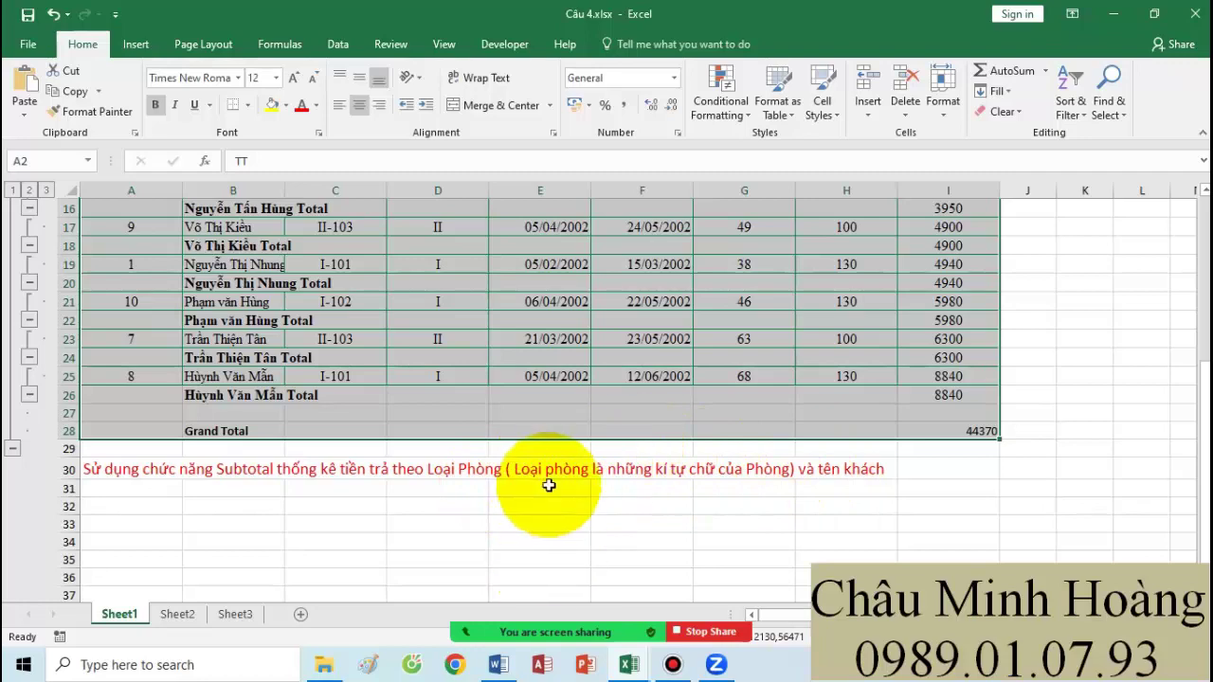
scroll(502, 497, "up", 1)
left_click_drag(229, 486, 968, 485)
scroll(227, 470, "up", 4)
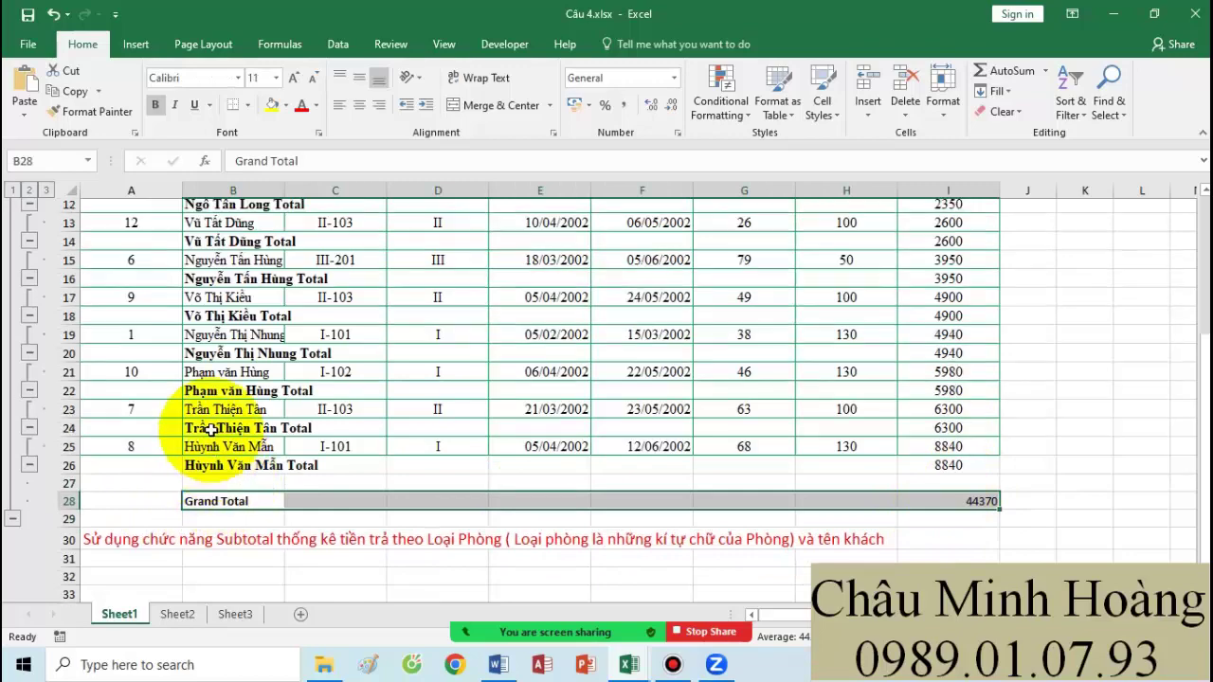
Step: Remove all existing subtotals from the table A2:I28
left_click_drag(136, 225, 980, 524)
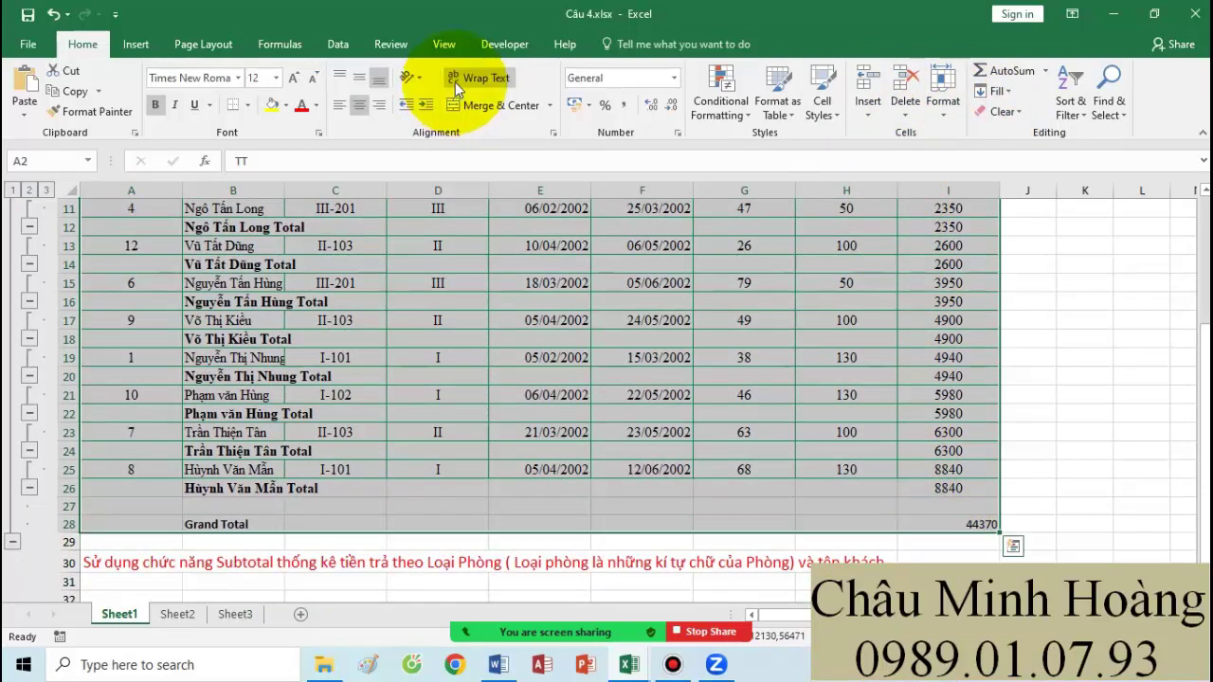
left_click(337, 44)
left_click(931, 111)
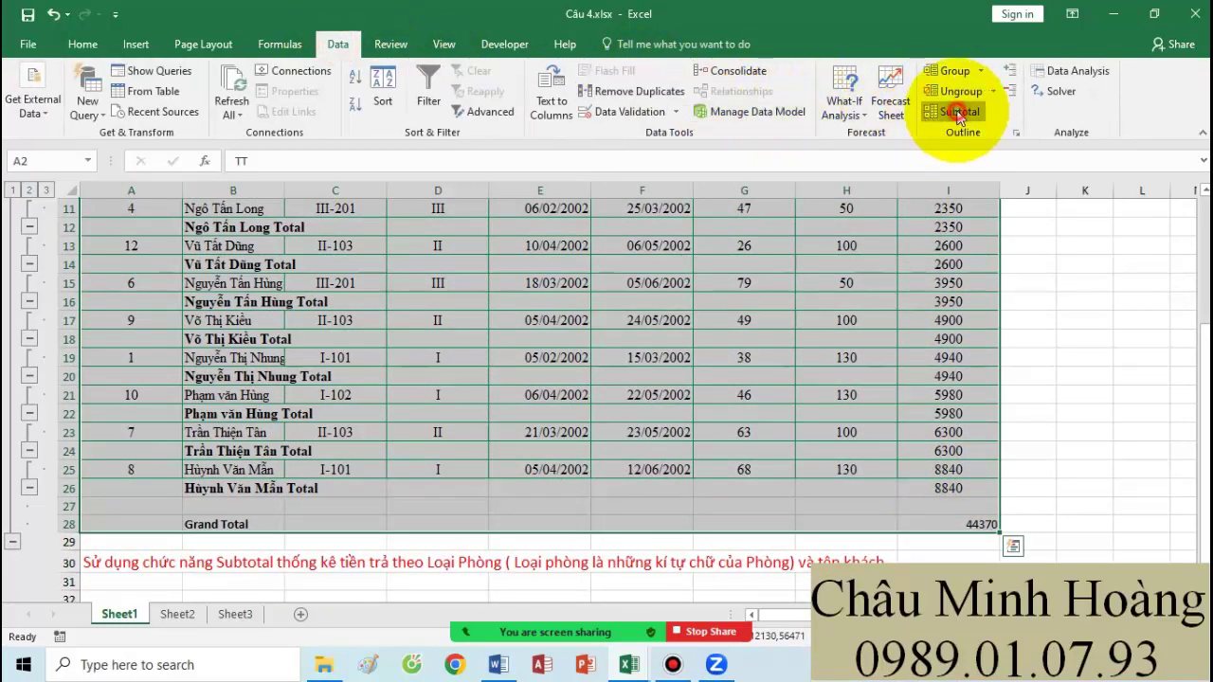
left_click(838, 414)
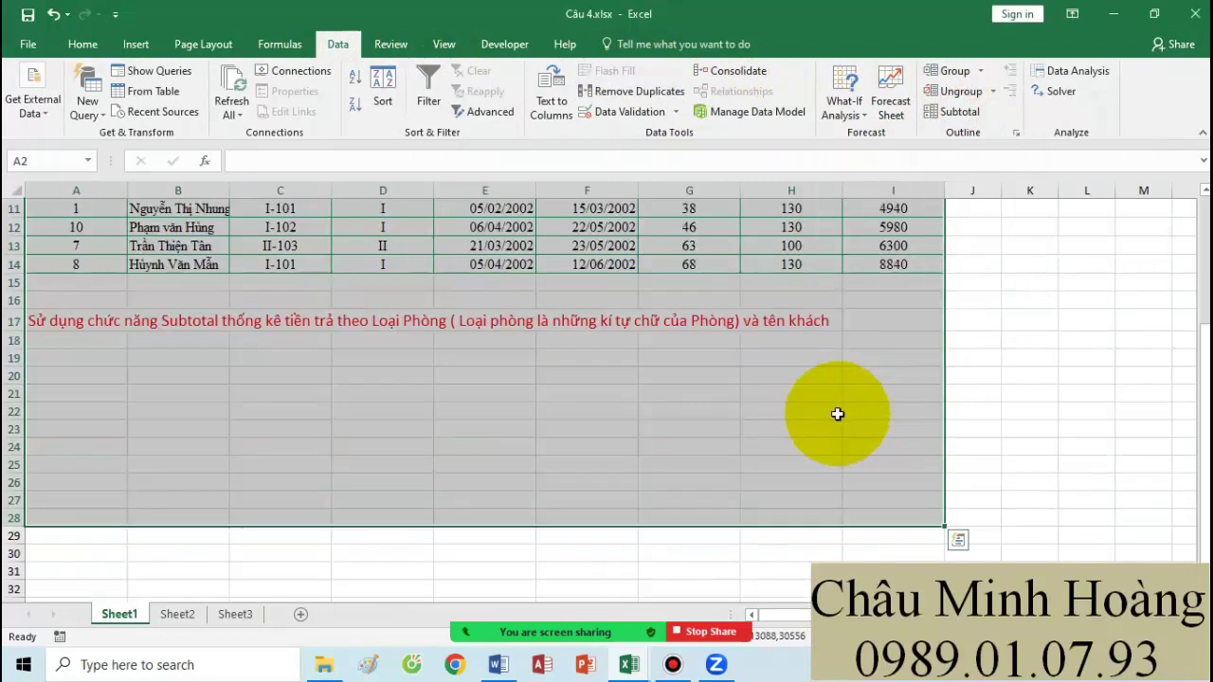
left_click(699, 414)
scroll(385, 411, "up", 4)
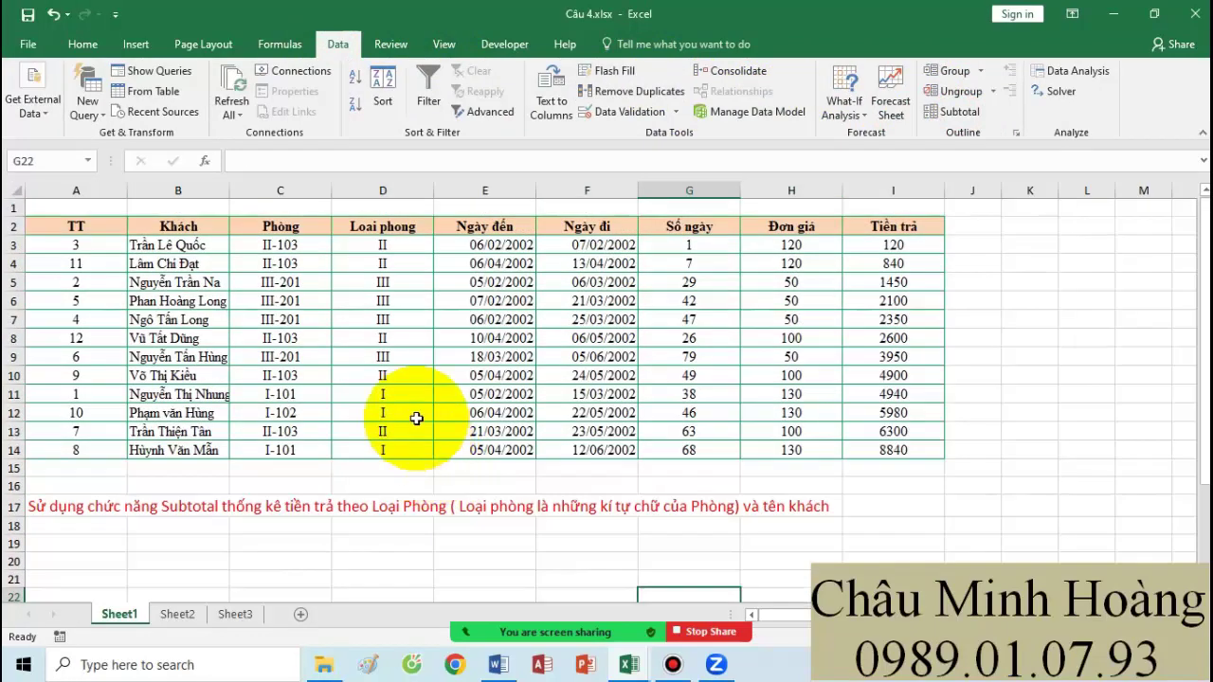
Step: Set the font size of the Loai phong cell D3 to 24 and open its LEFT formula to examine the LEN part
left_click(384, 247)
left_click(386, 229)
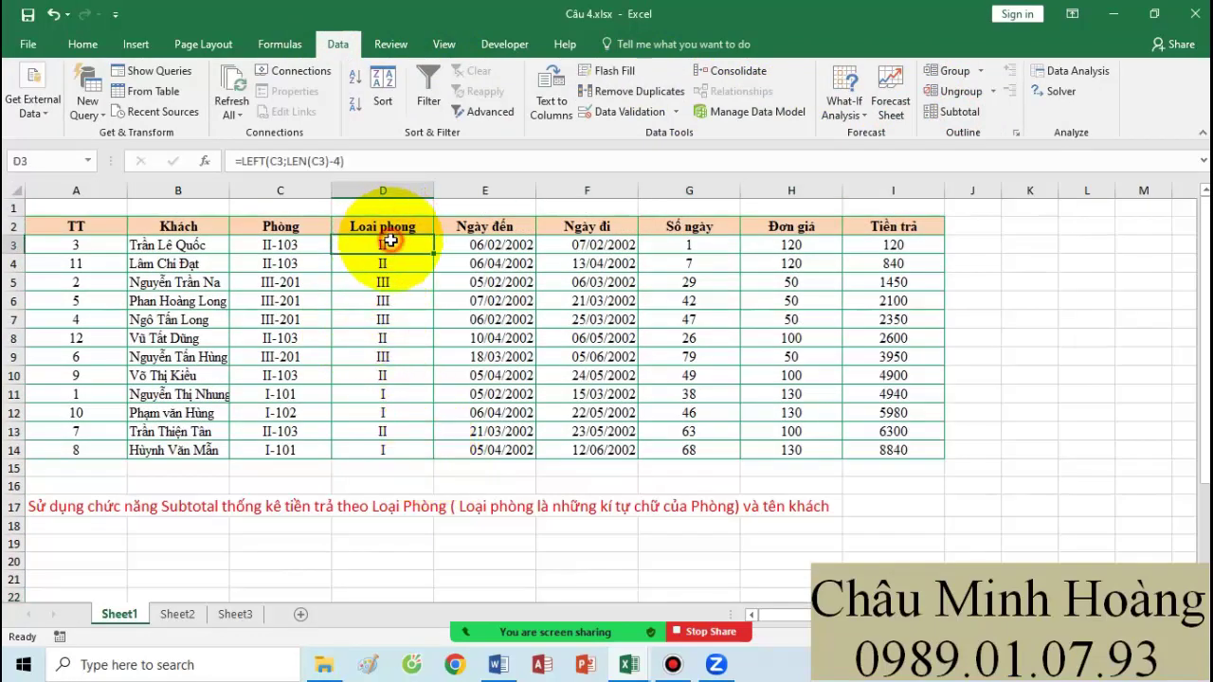
left_click(83, 44)
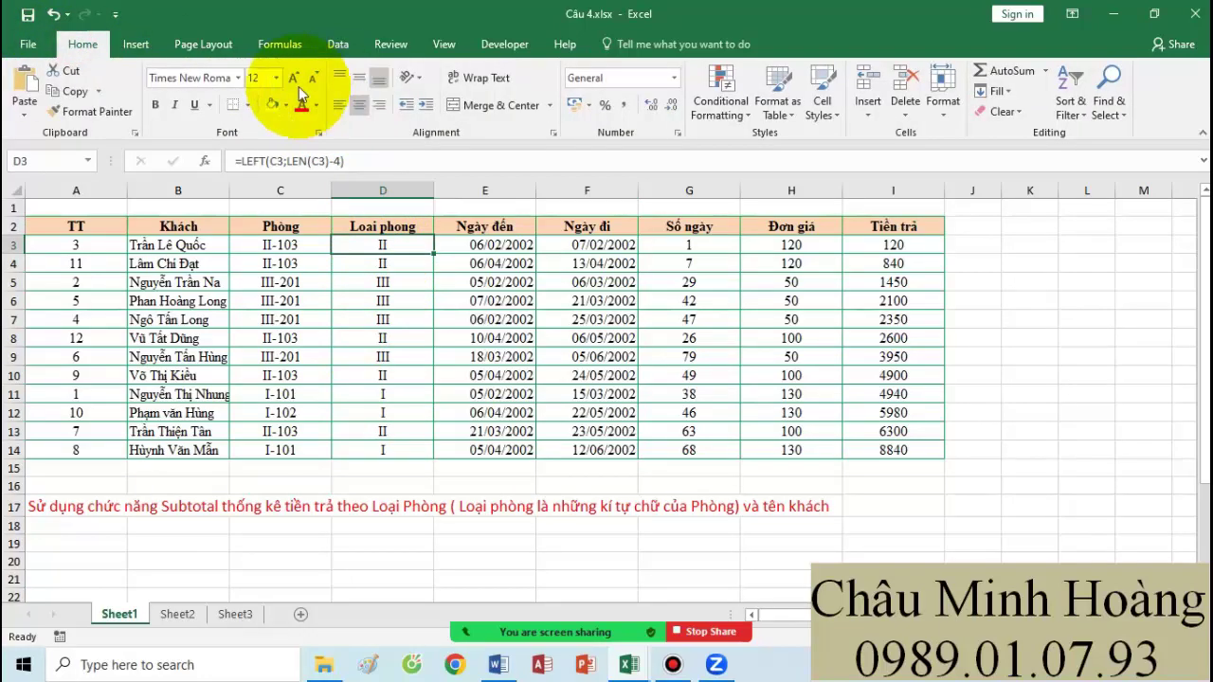
left_click(277, 79)
left_click(258, 271)
double_click(358, 253)
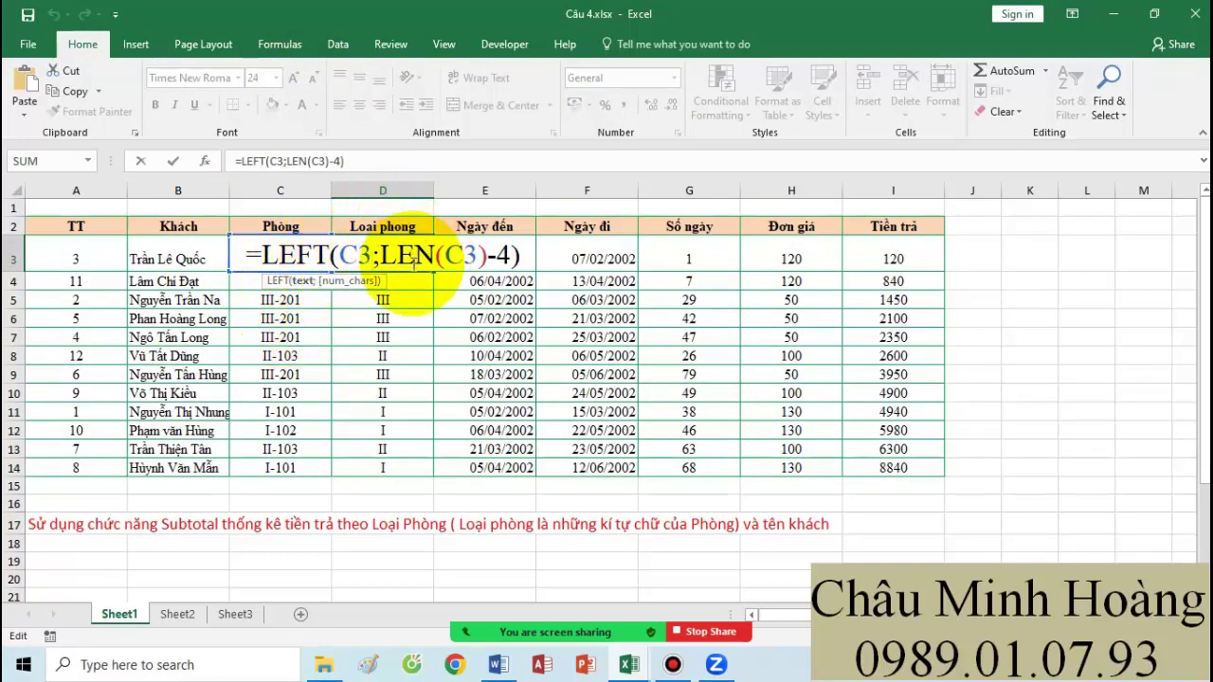
left_click_drag(380, 255, 533, 256)
key("Return")
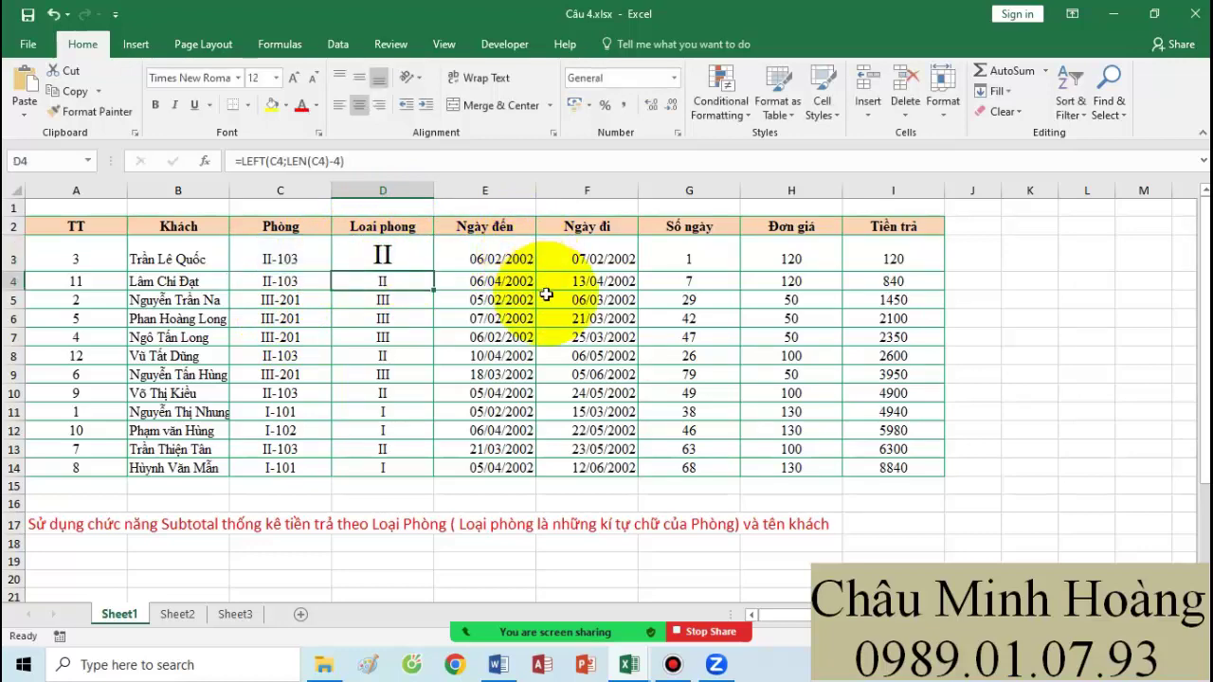
Step: Sort the room table A2:I14 by Loai phong and secondarily by Khách, both A to Z
left_click_drag(81, 227, 904, 471)
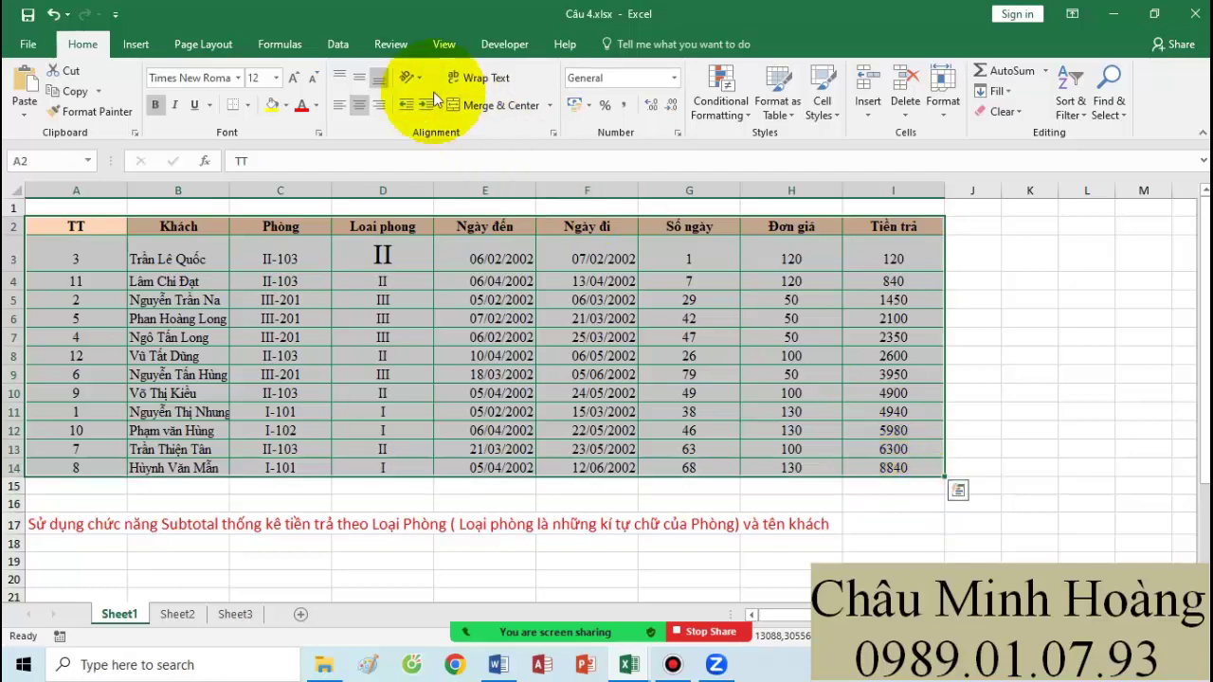
left_click(337, 44)
left_click(382, 87)
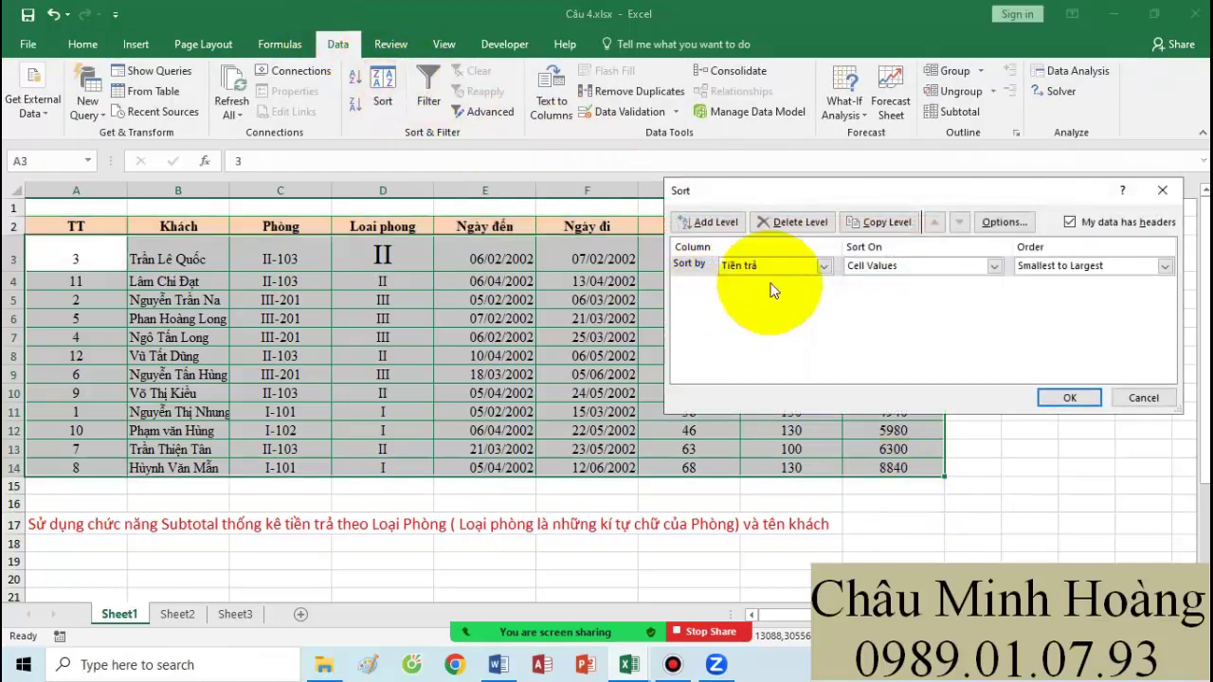
left_click(763, 267)
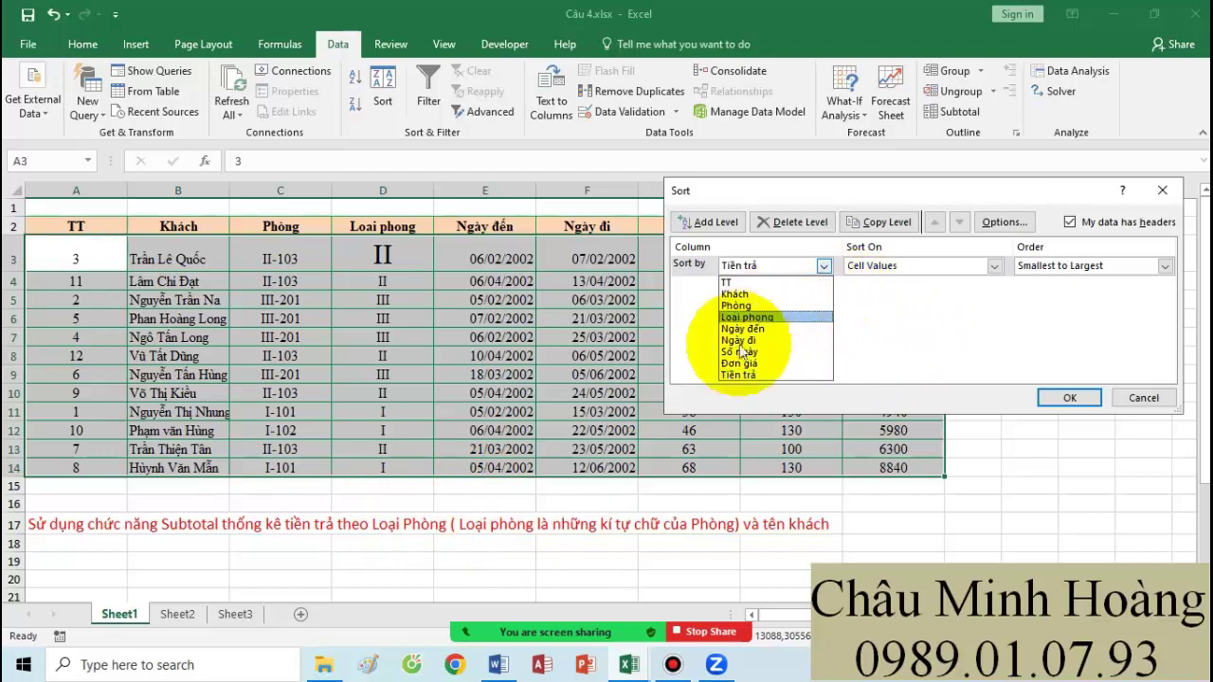
left_click(749, 317)
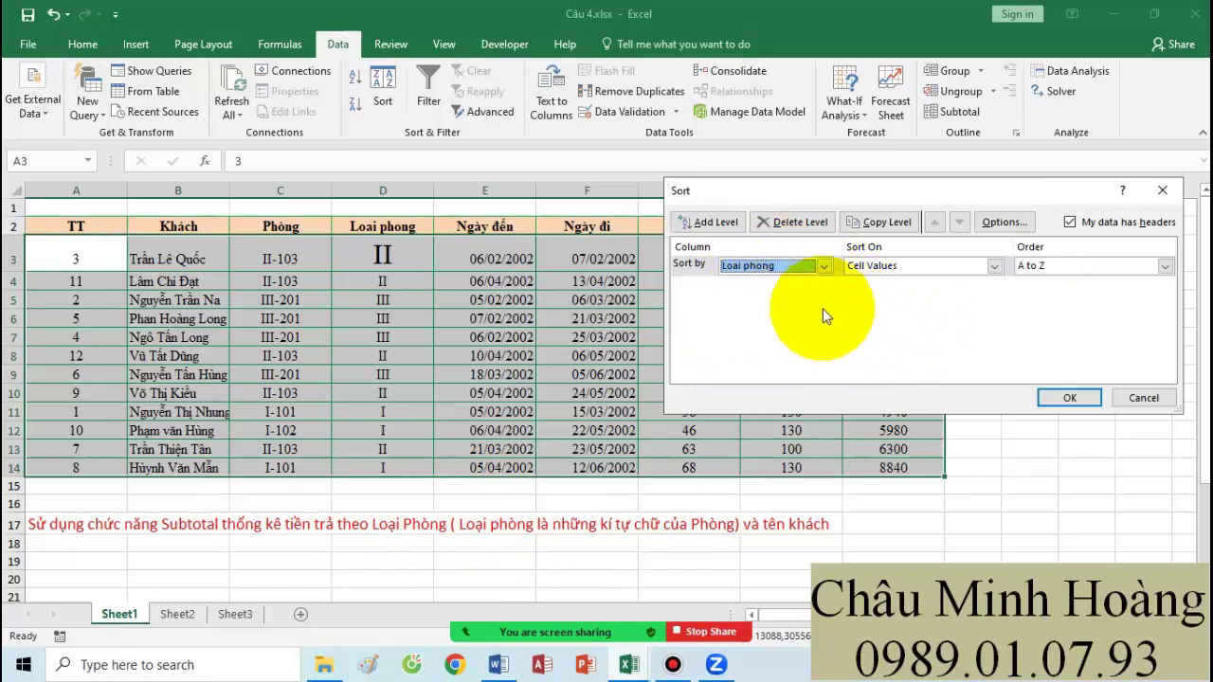
left_click(696, 222)
left_click(775, 288)
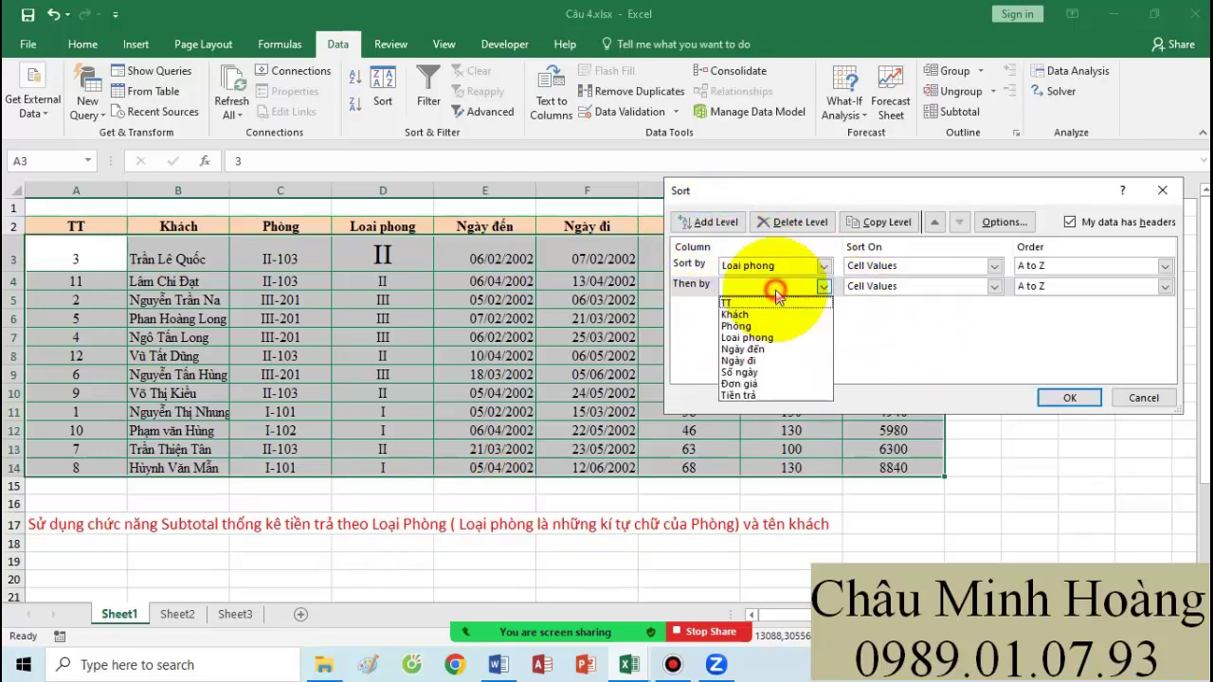
left_click(761, 315)
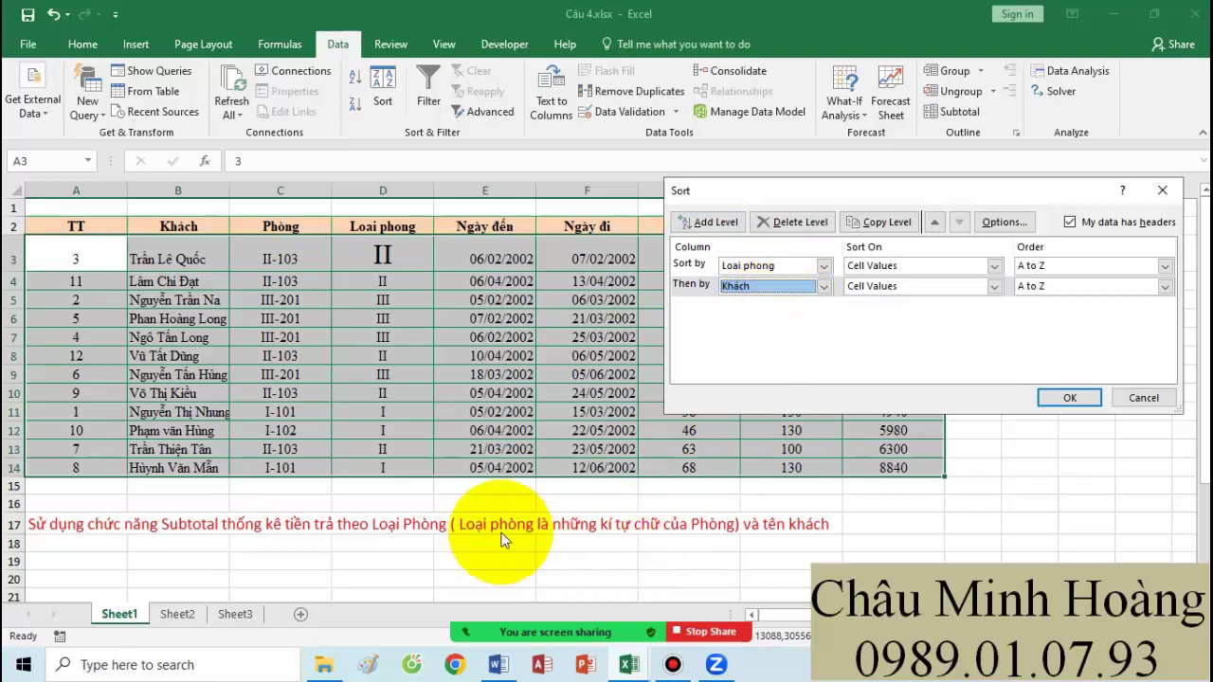
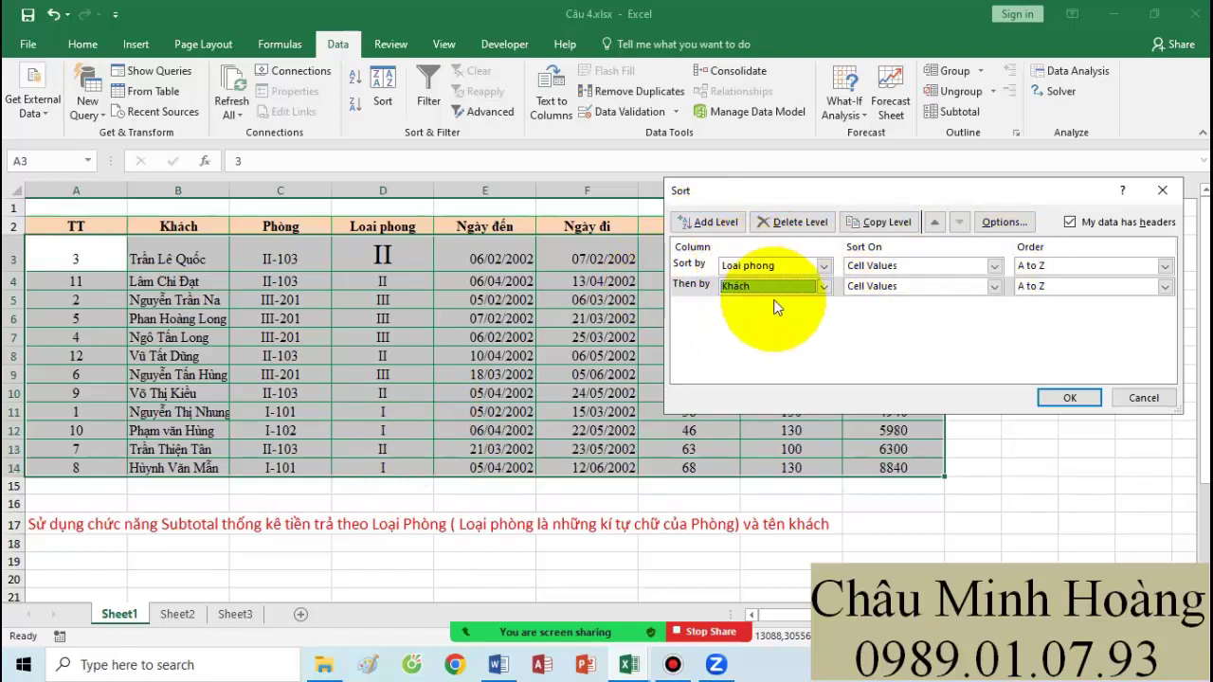
left_click(1069, 398)
Step: Subtotal the sorted table at each change in Loai phong, using Sum on Tiền trả
left_click(951, 114)
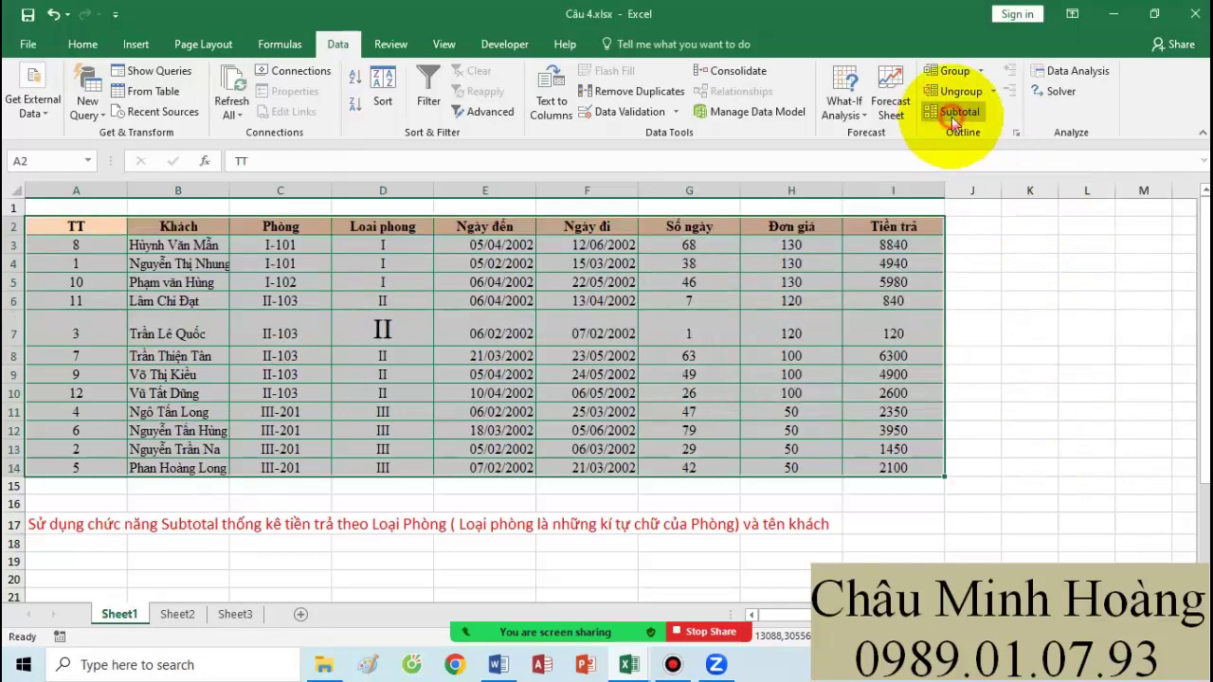
left_click(853, 196)
left_click(886, 240)
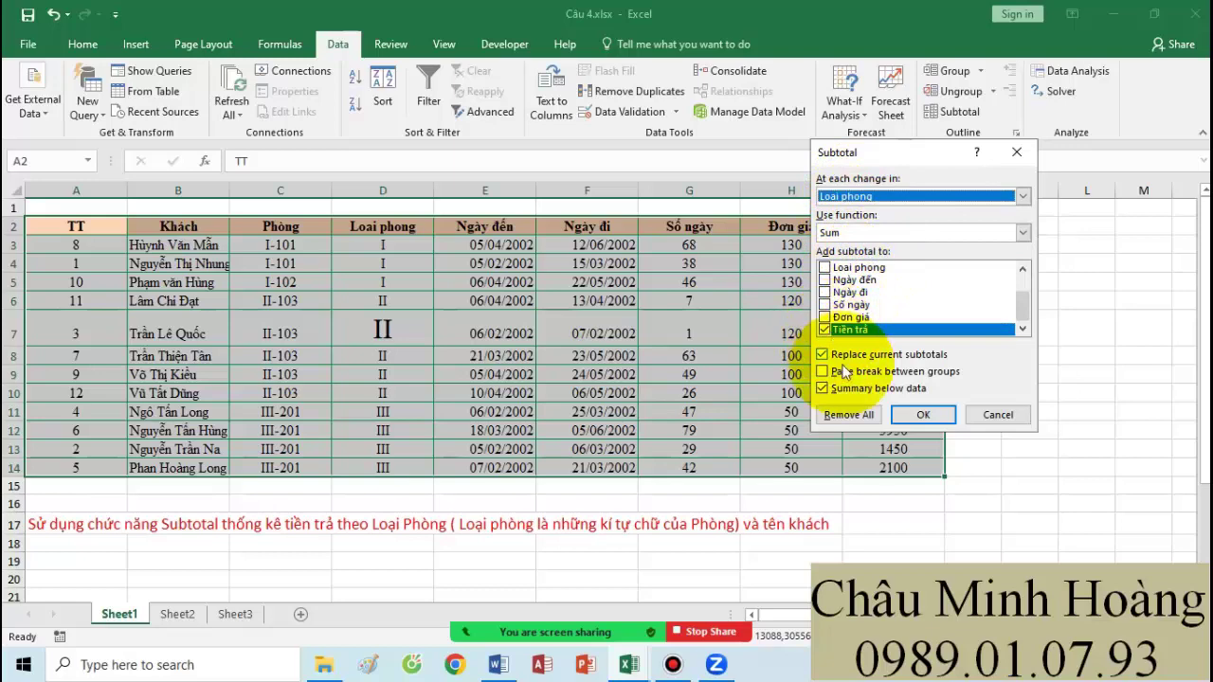
left_click(923, 414)
Step: Add nested Sum subtotals of Tiền trả at each change in Khách, keeping the current subtotals, and check the totals at the table's end
left_click(959, 111)
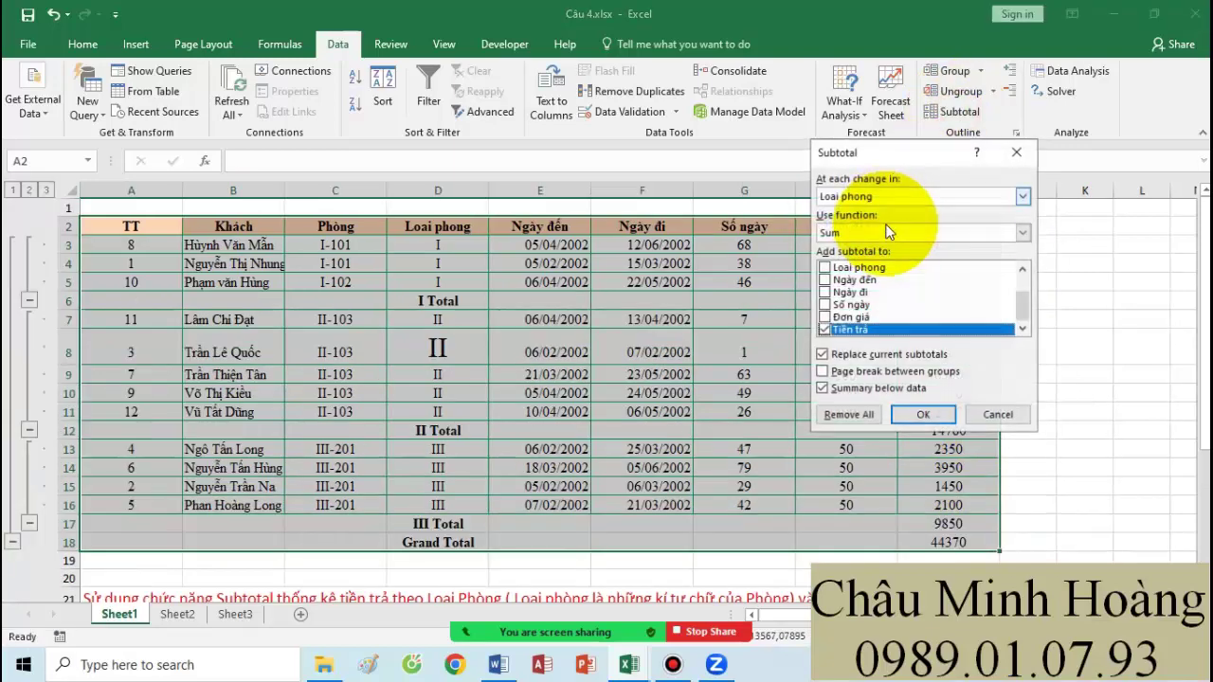
left_click(871, 196)
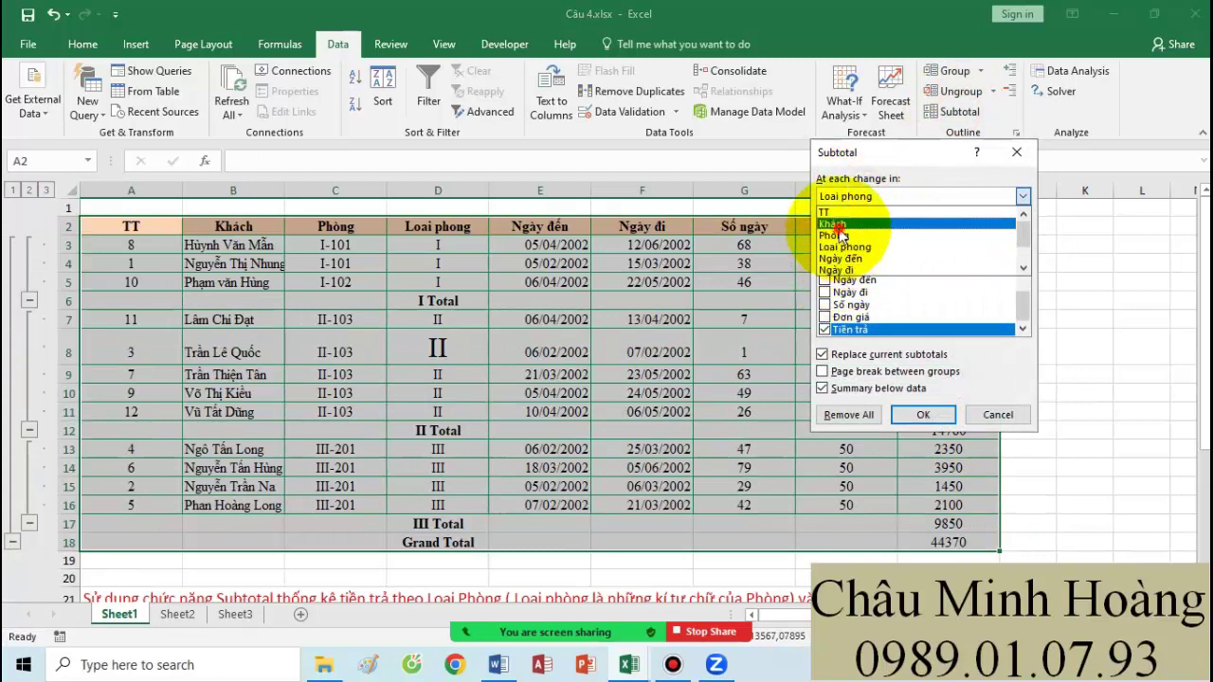
left_click(834, 224)
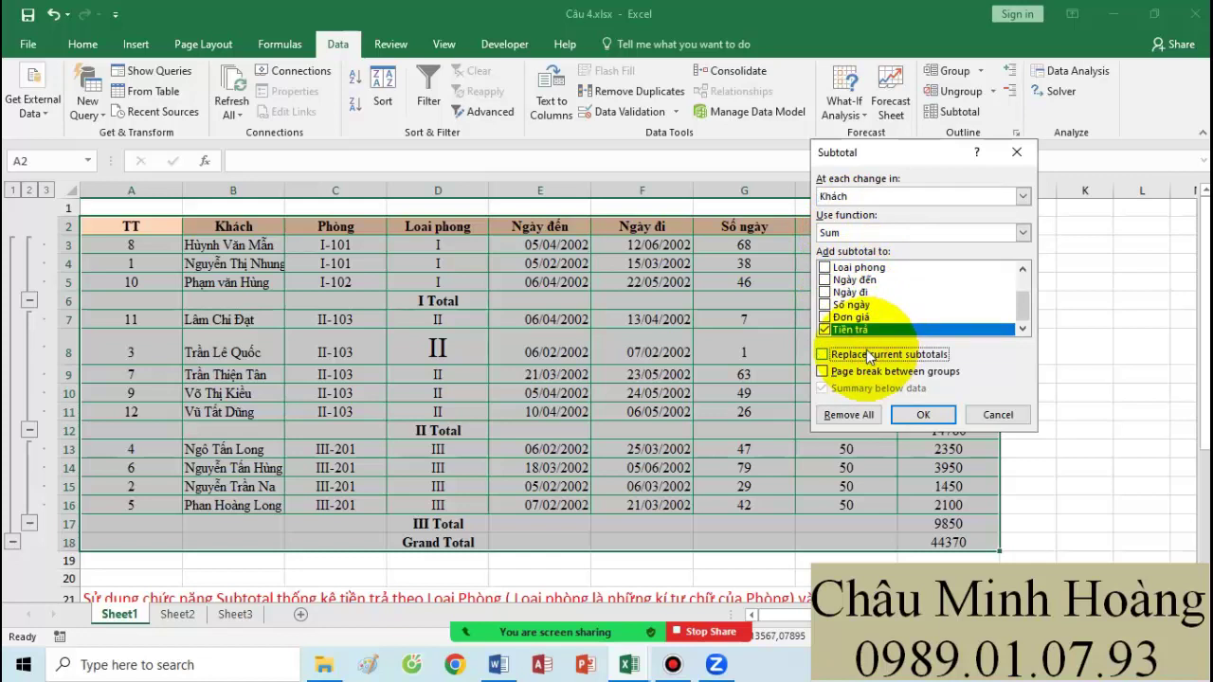
left_click(923, 415)
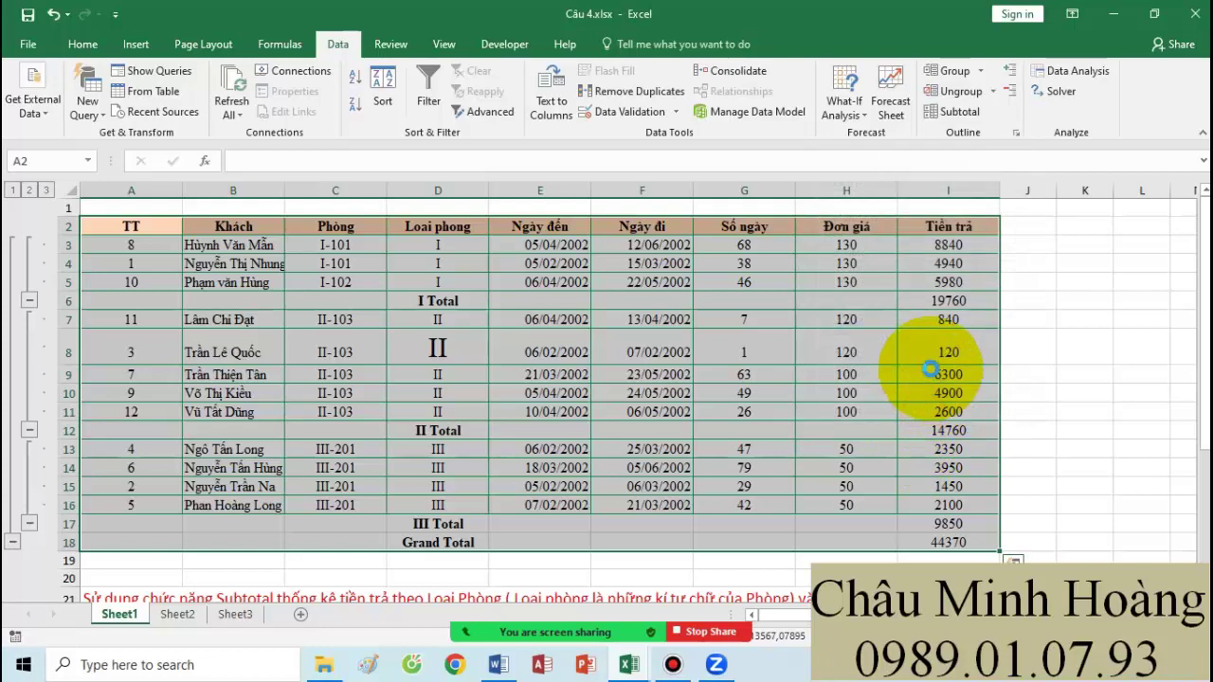
scroll(920, 351, "down", 6)
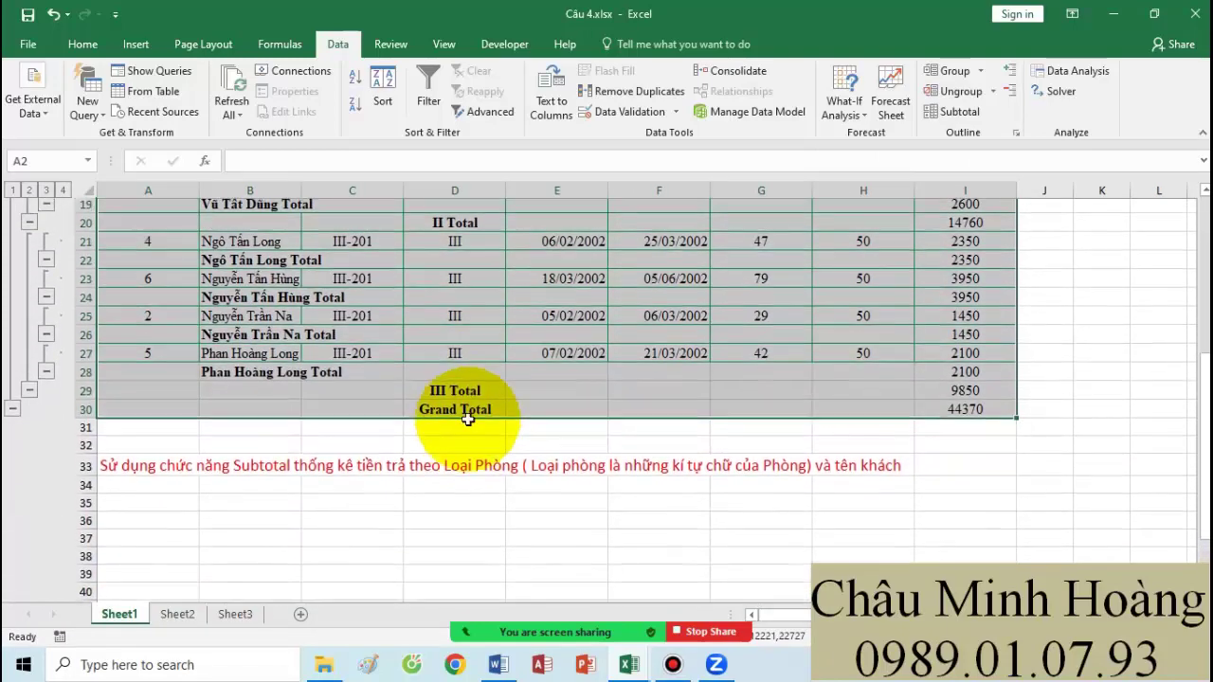
left_click_drag(464, 413, 953, 396)
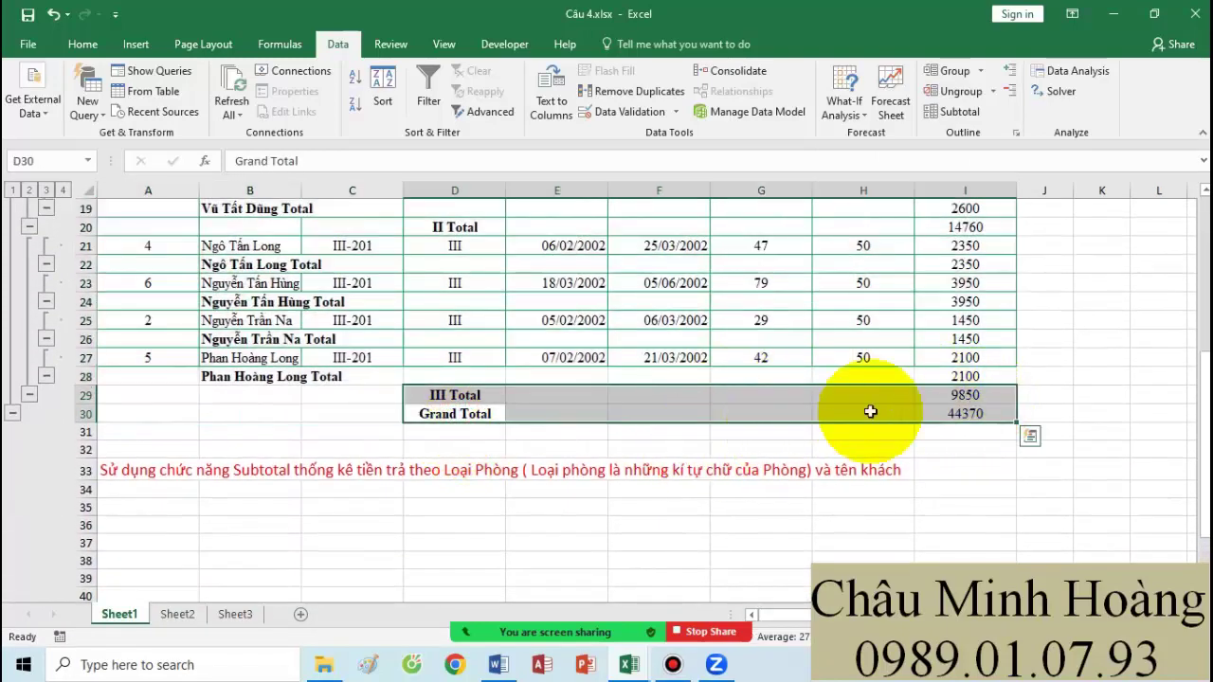
scroll(609, 425, "up", 2)
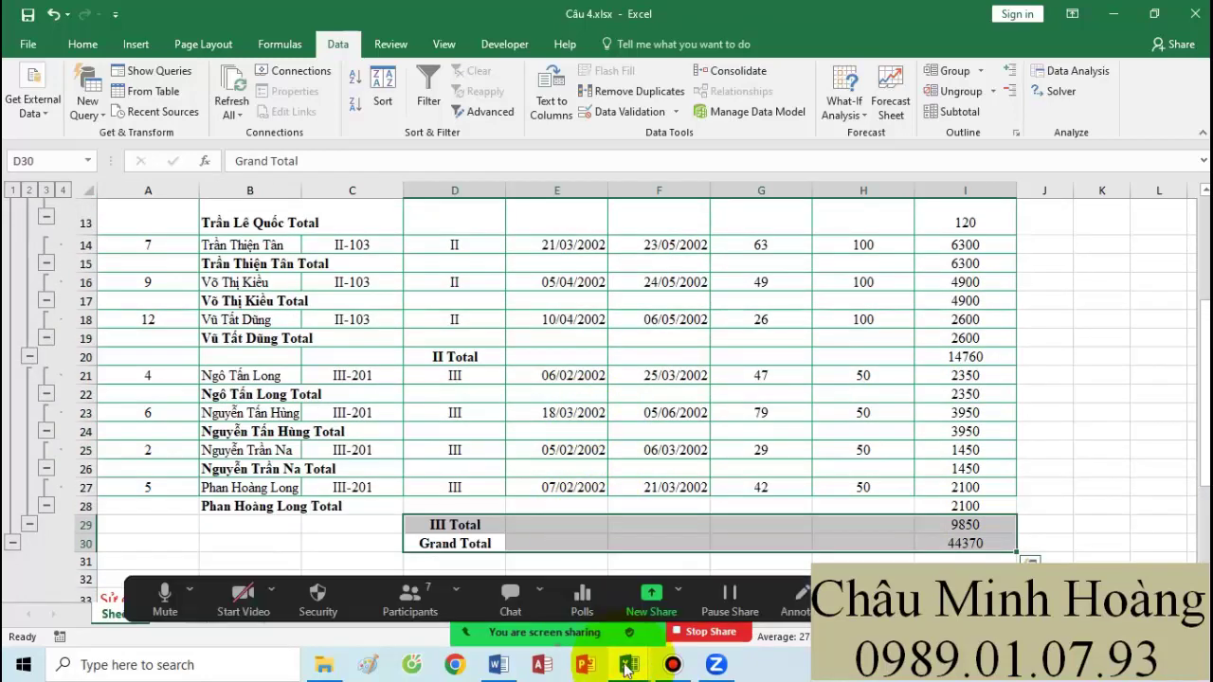
Step: Switch to the Câu 5.xlsx workbook and sort the table A2:D38 by Quận, A to Z, accepting removal of its existing subtotals
mouse_move(626, 666)
left_click(942, 616)
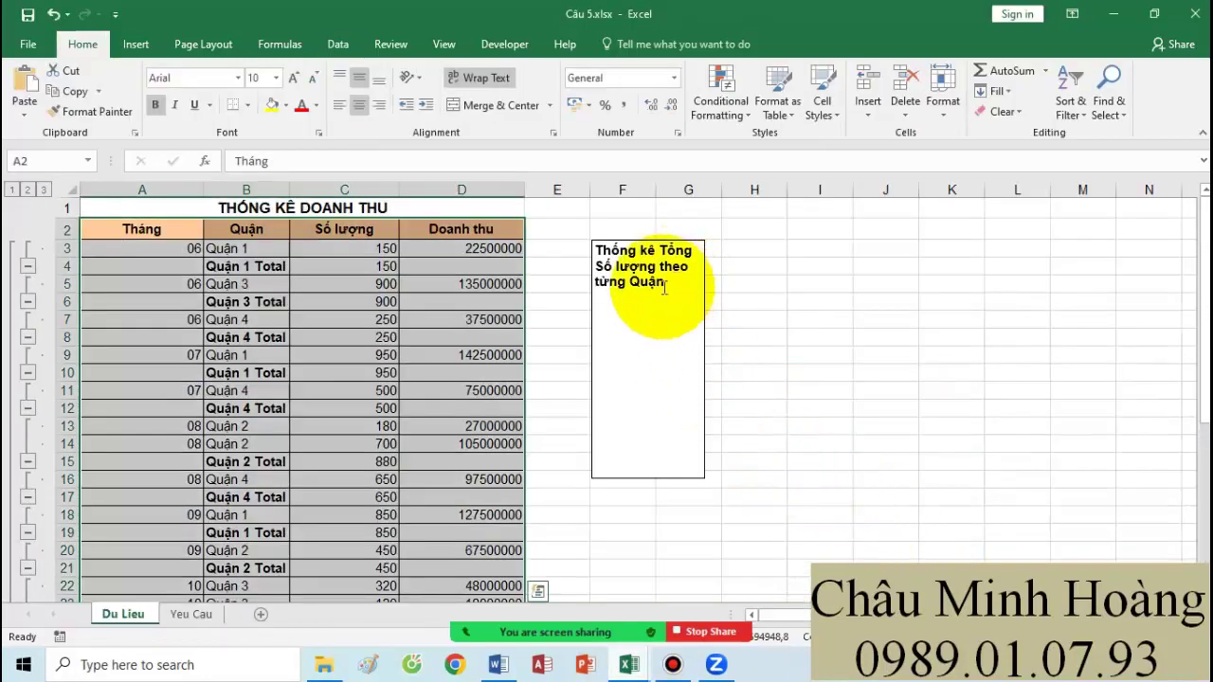
left_click_drag(165, 230, 431, 528)
left_click(337, 44)
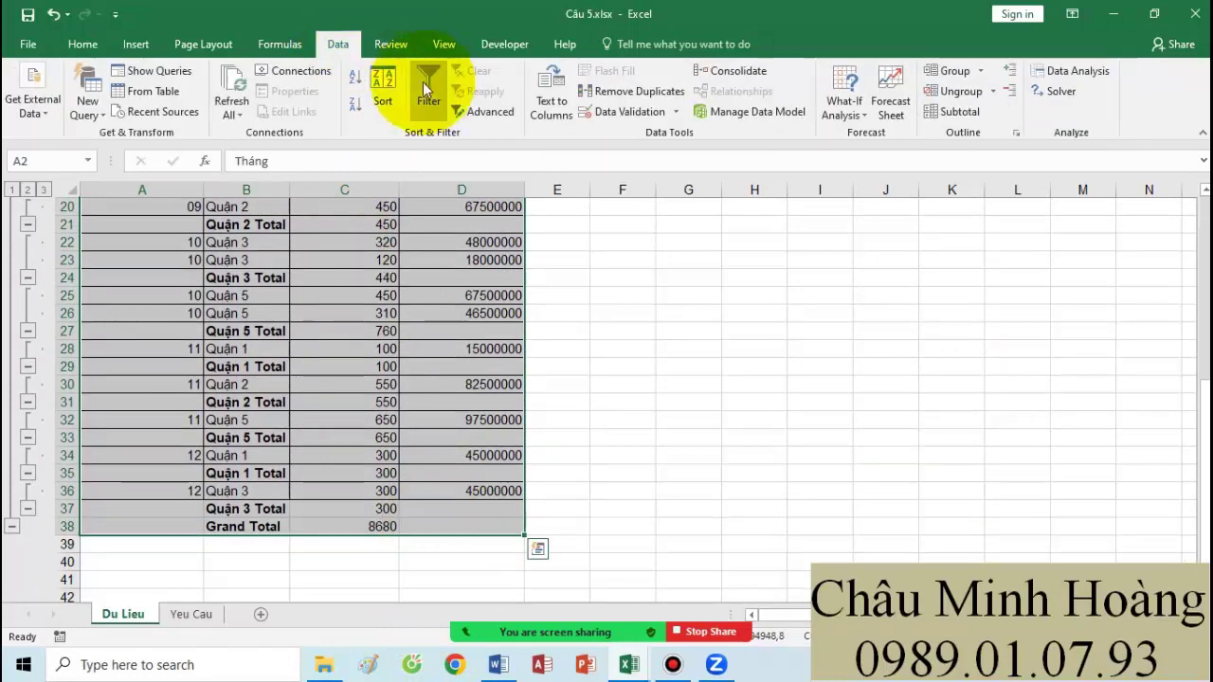
left_click(386, 85)
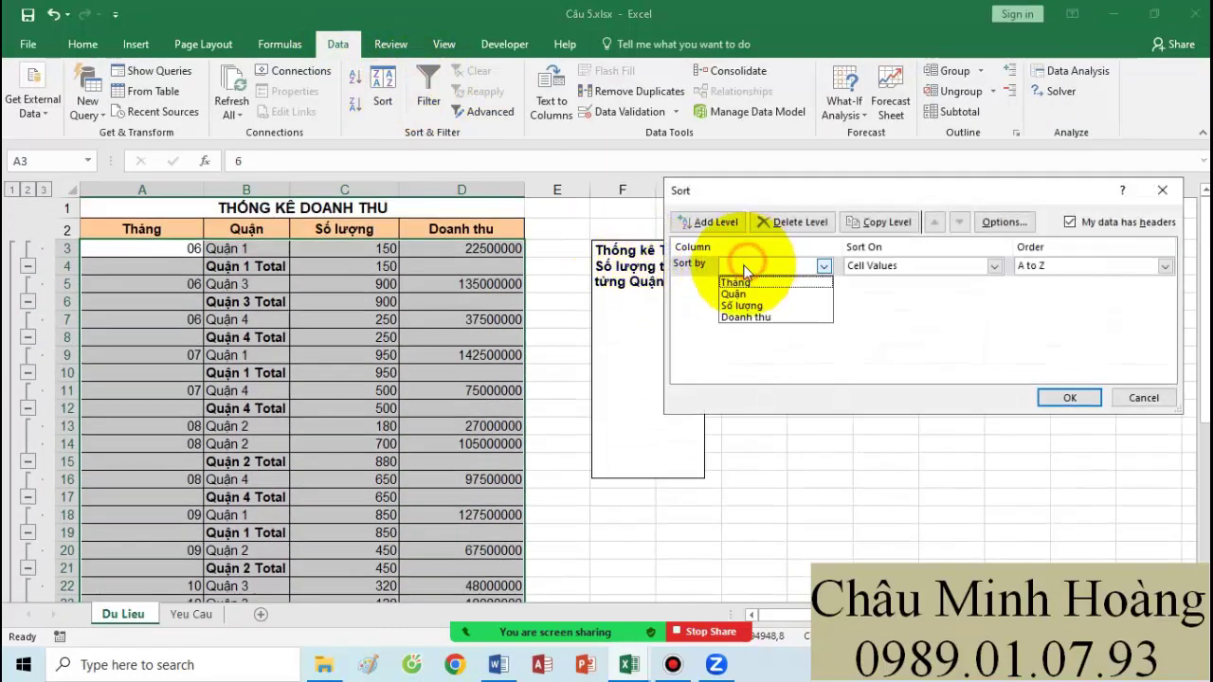
left_click(749, 298)
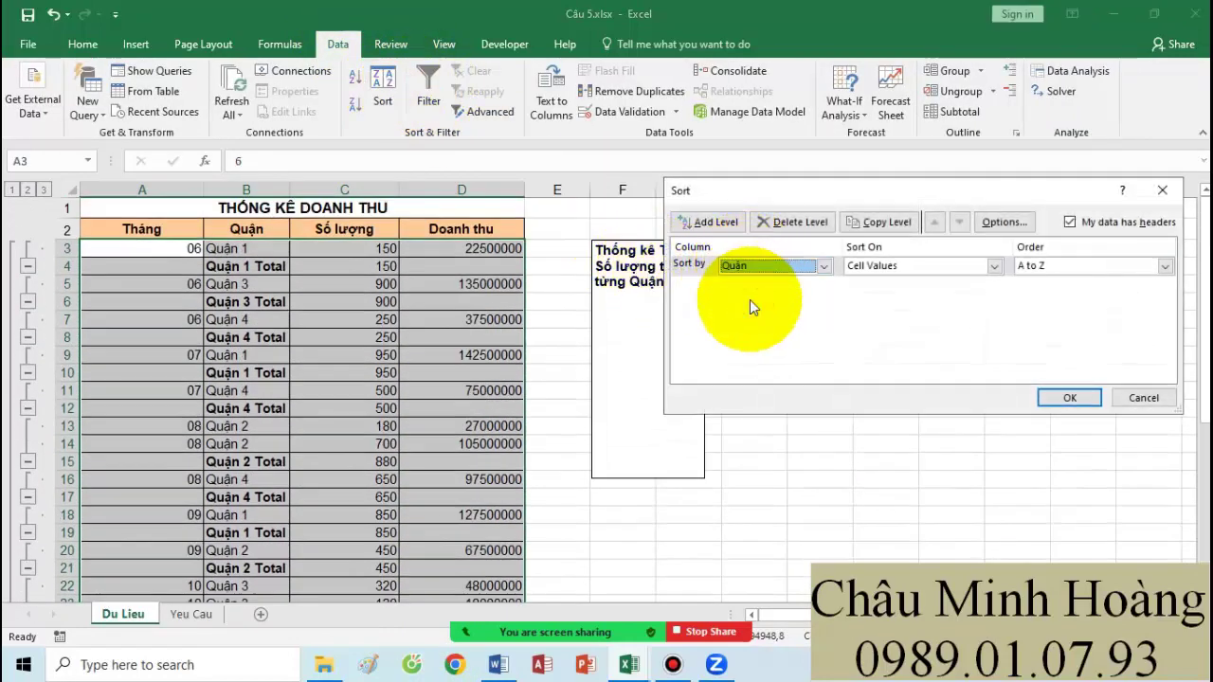
left_click(1069, 397)
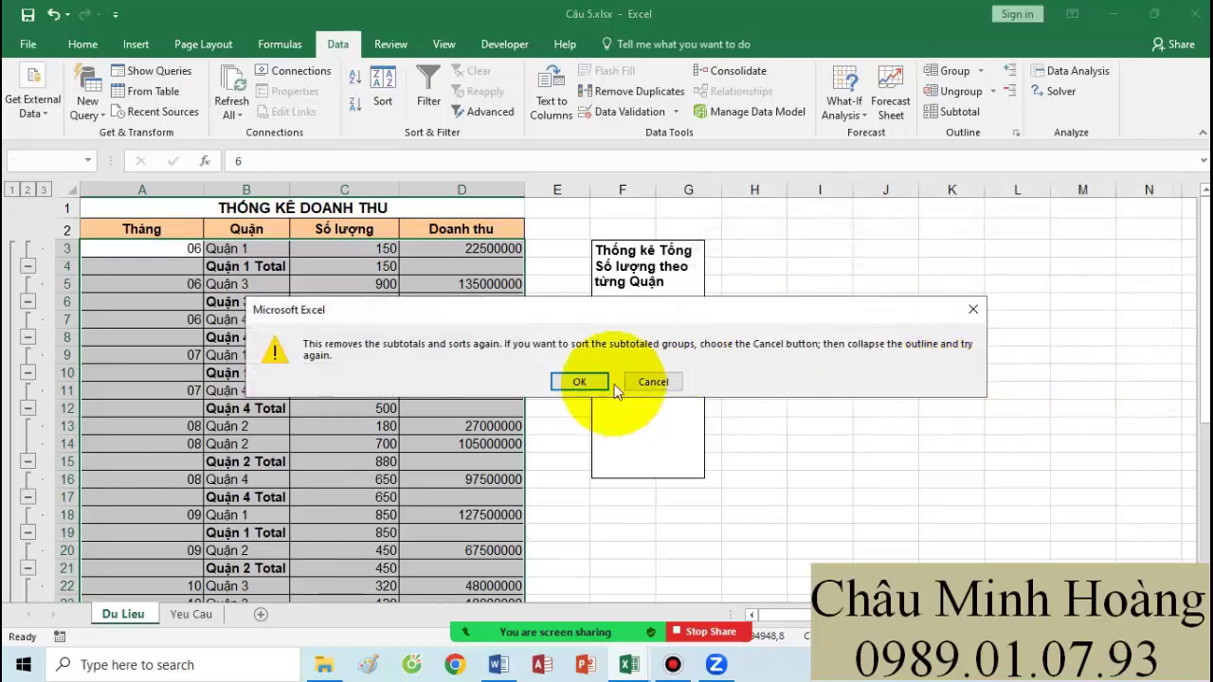
left_click(580, 382)
Step: Subtotal the table A2:D21 at each change in Quận, using Sum on Số lượng only, and compare it with the task text box
left_click(123, 229)
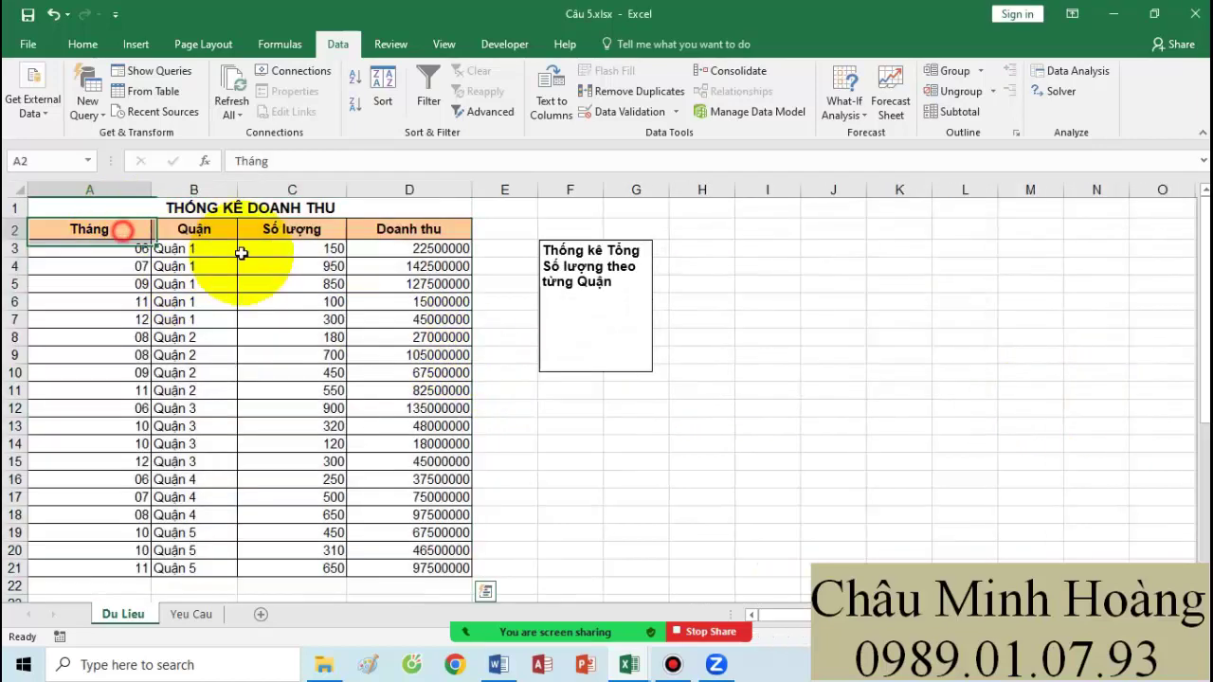
left_click_drag(242, 253, 453, 569)
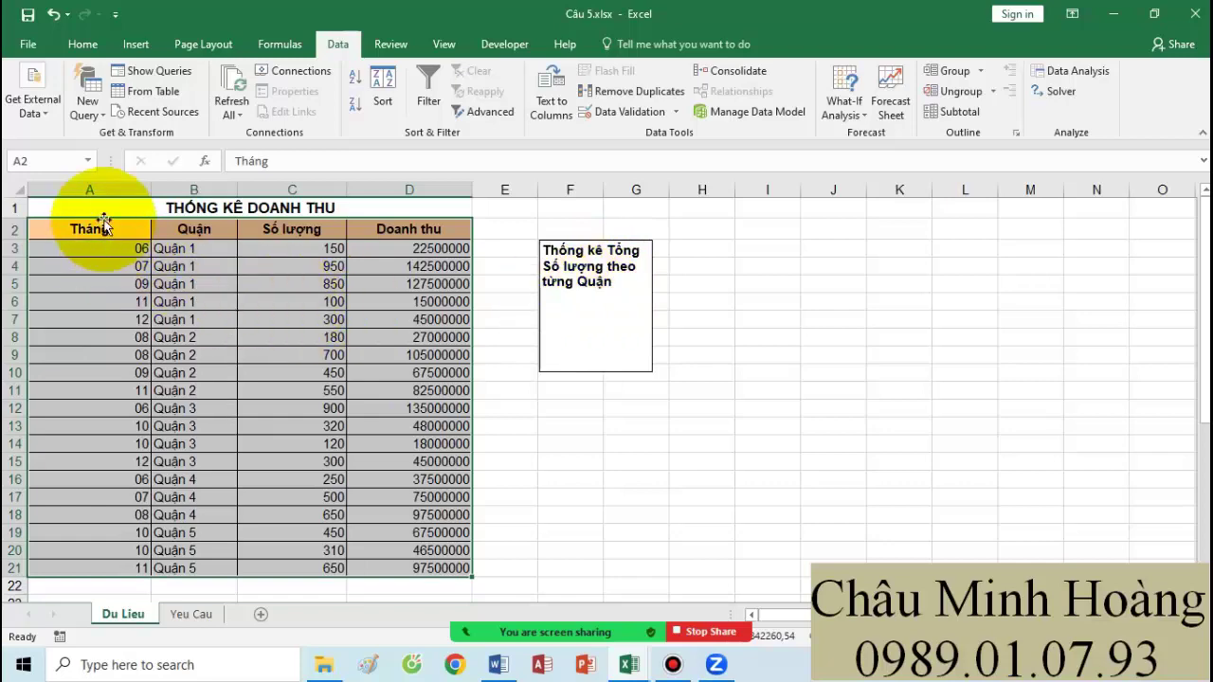
left_click_drag(94, 221, 420, 565)
key("ctrl+z")
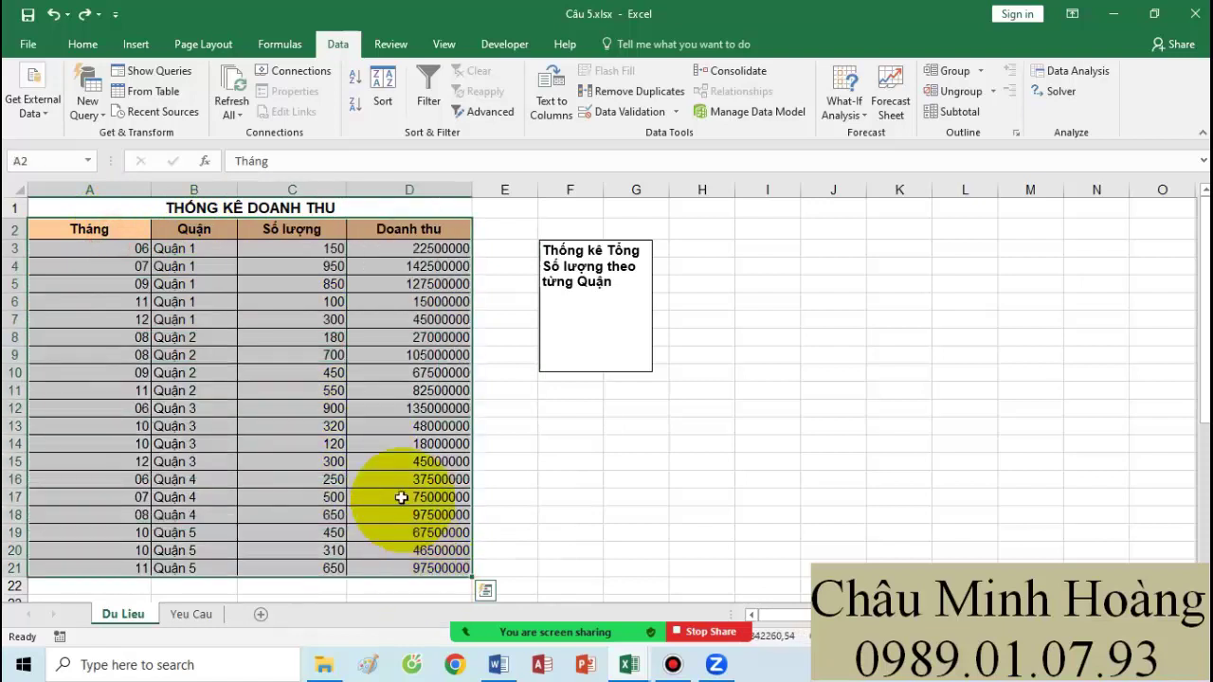
left_click(979, 111)
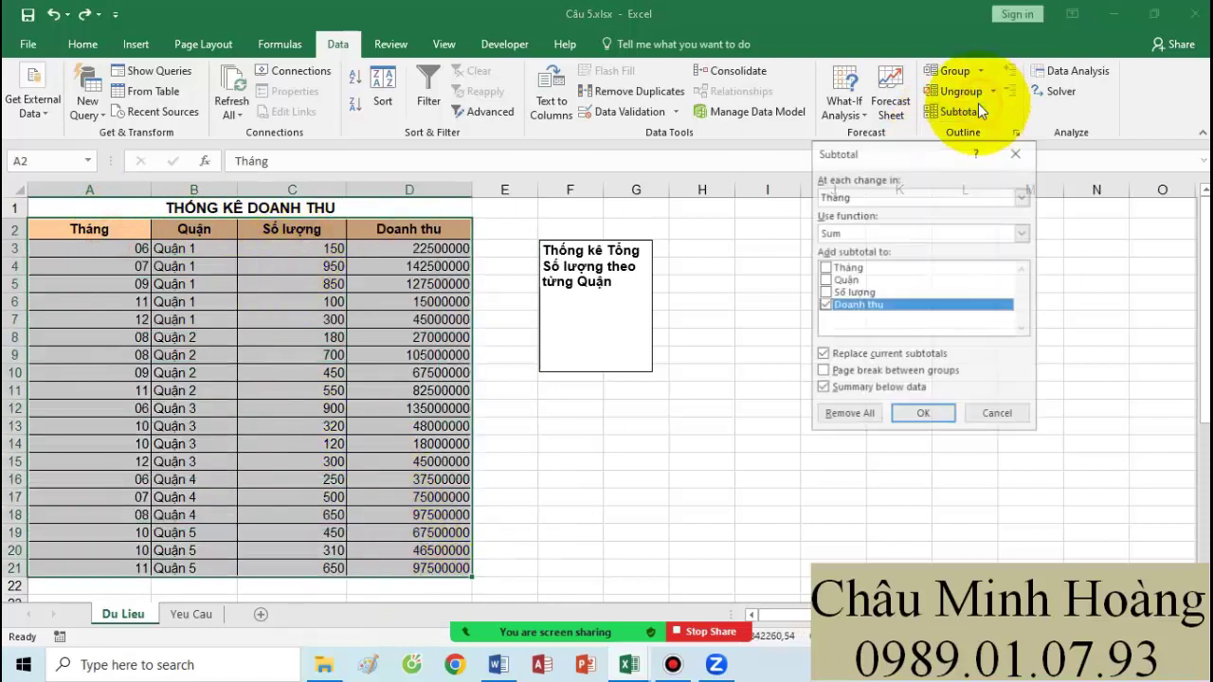
left_click(862, 197)
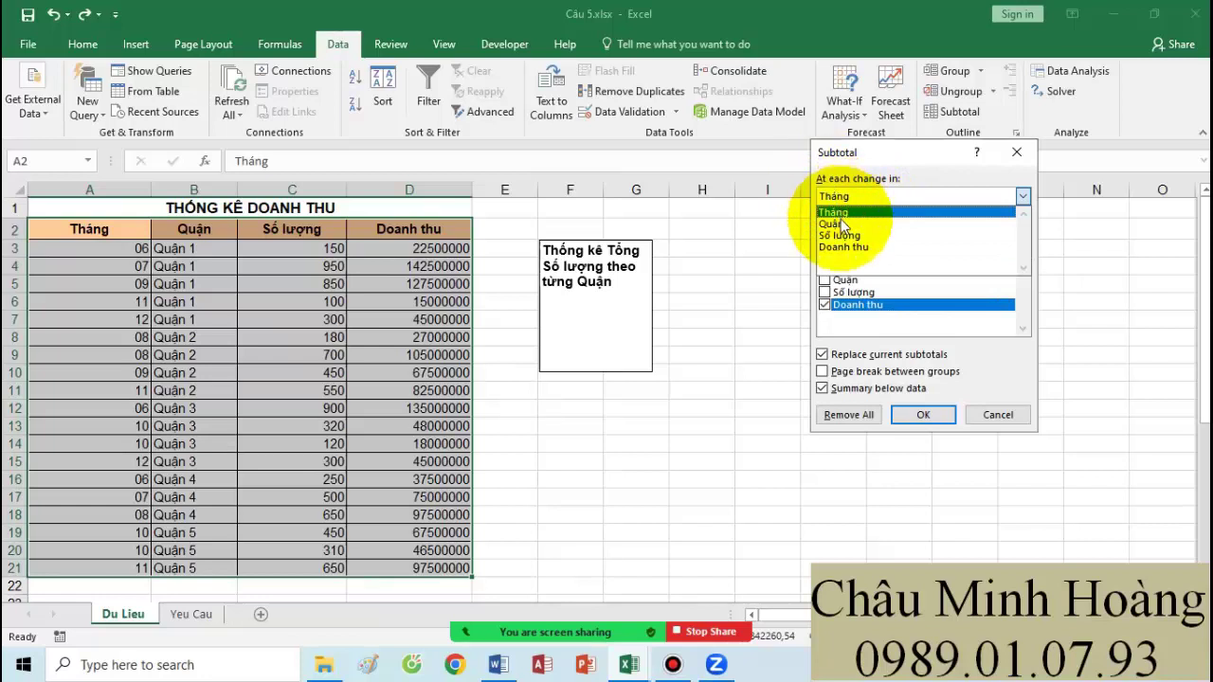
left_click(840, 223)
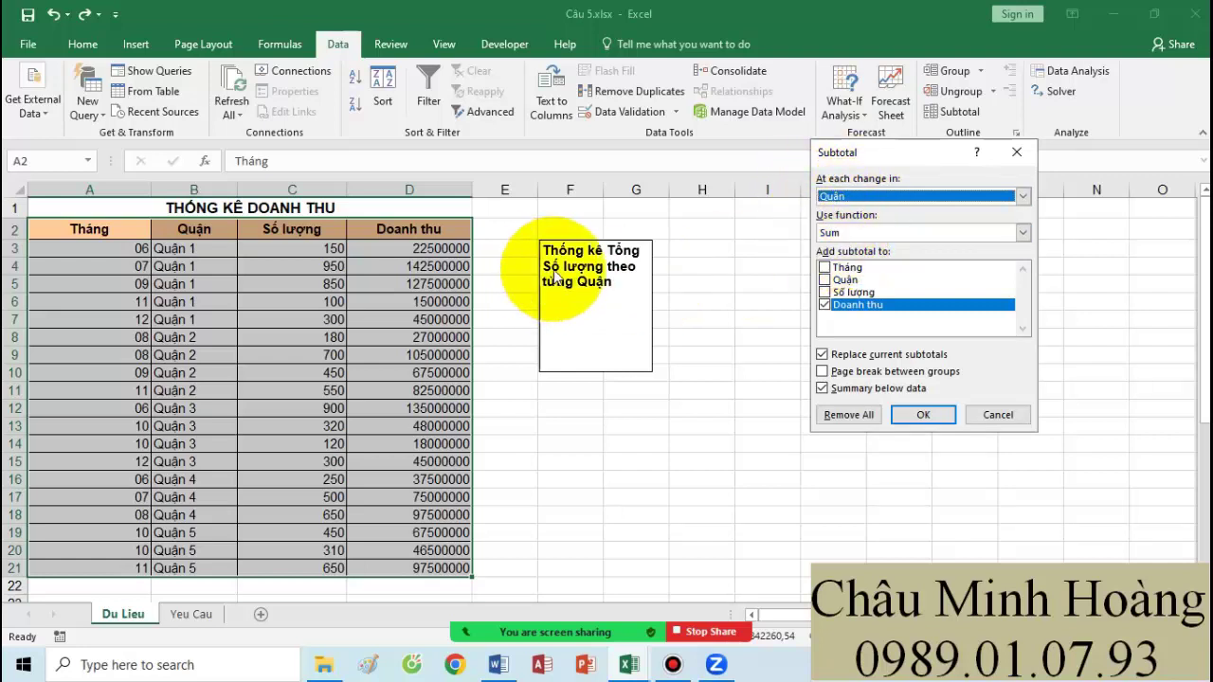
left_click(823, 305)
left_click(823, 292)
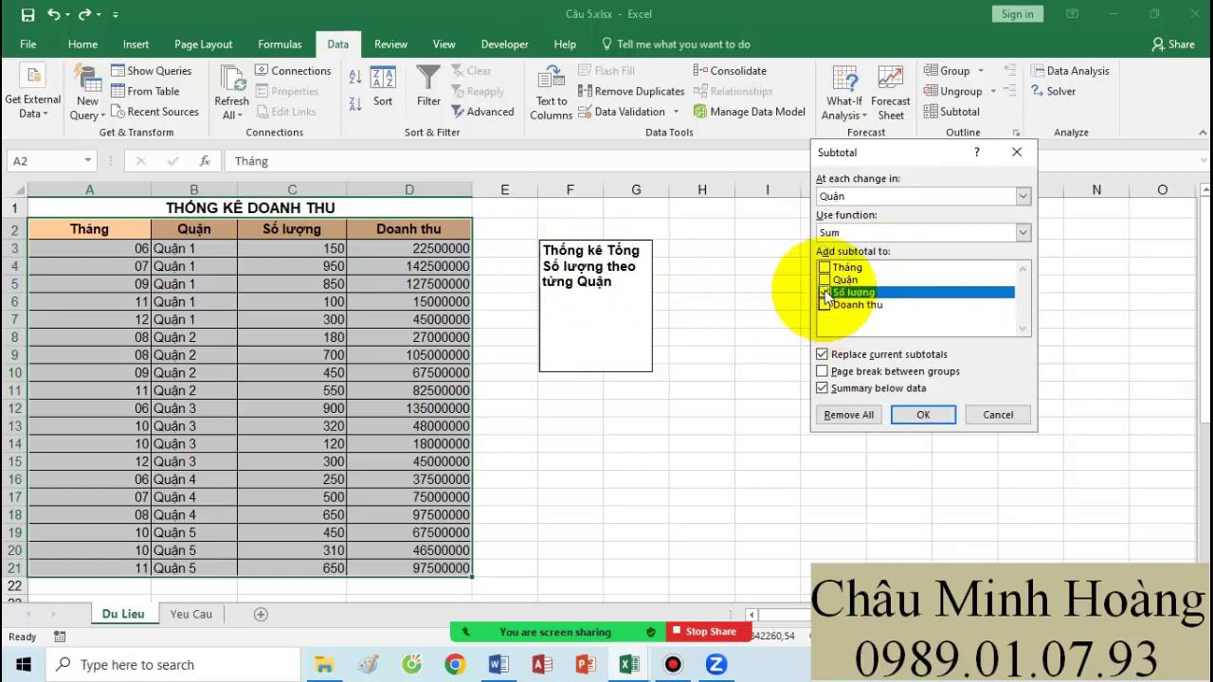
left_click(917, 415)
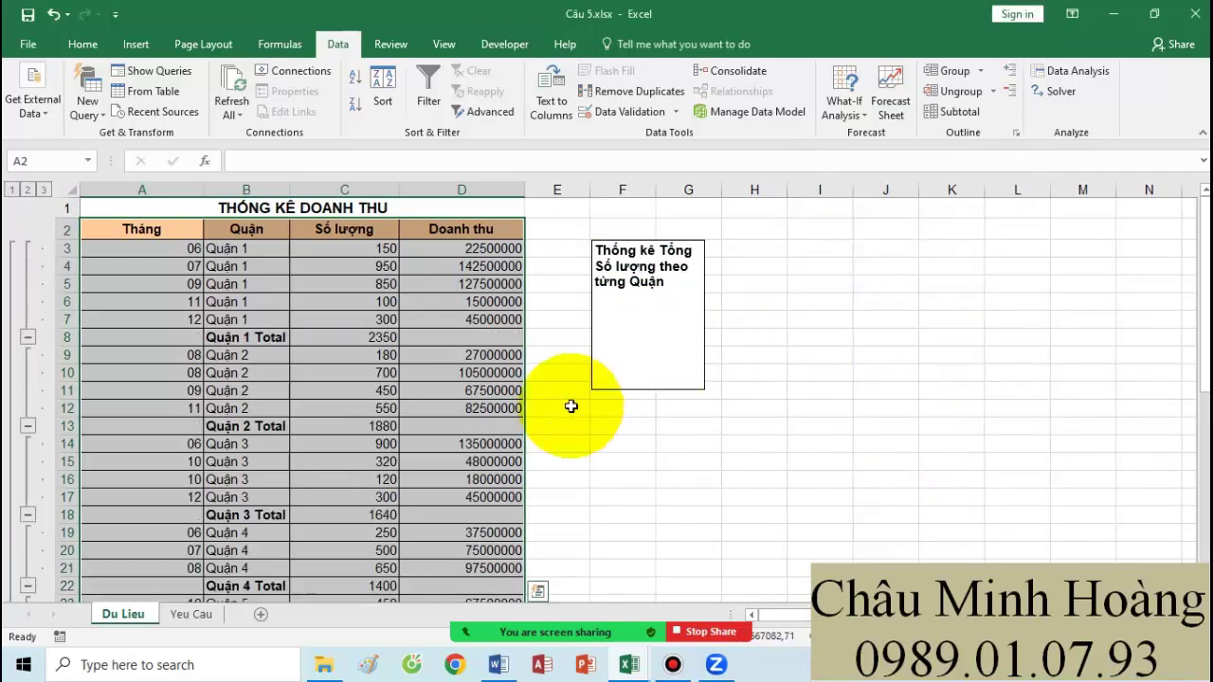
scroll(541, 378, "down", 4)
scroll(541, 379, "up", 4)
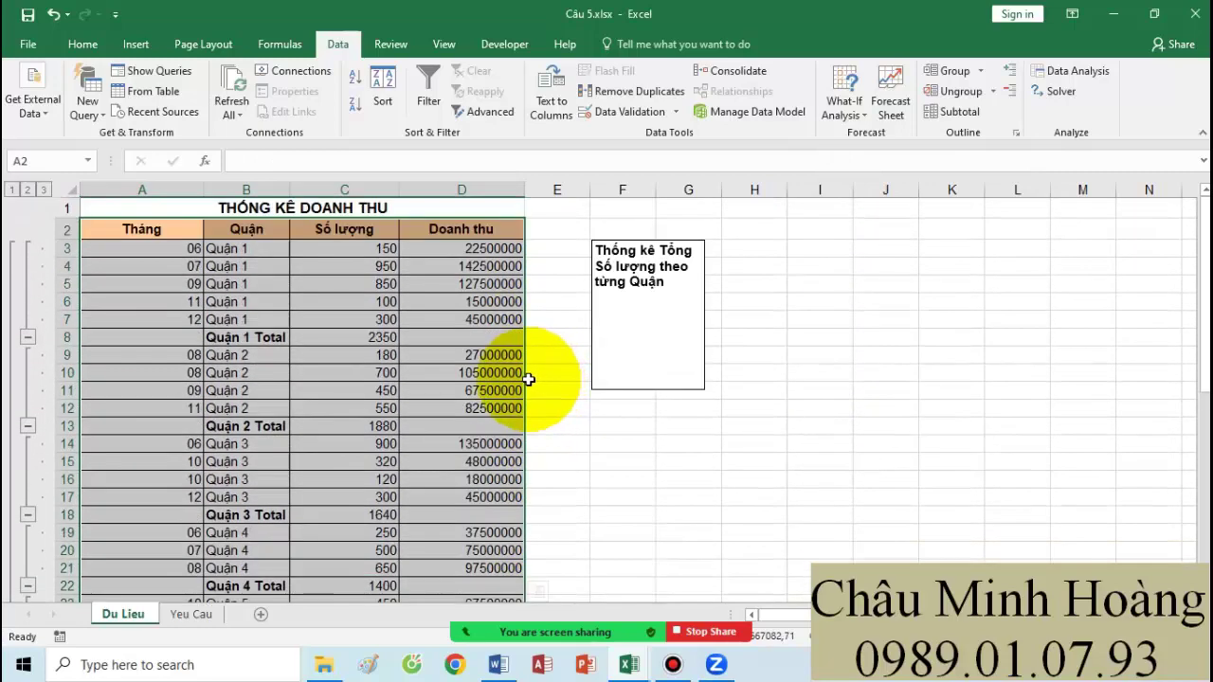
left_click_drag(660, 267, 670, 282)
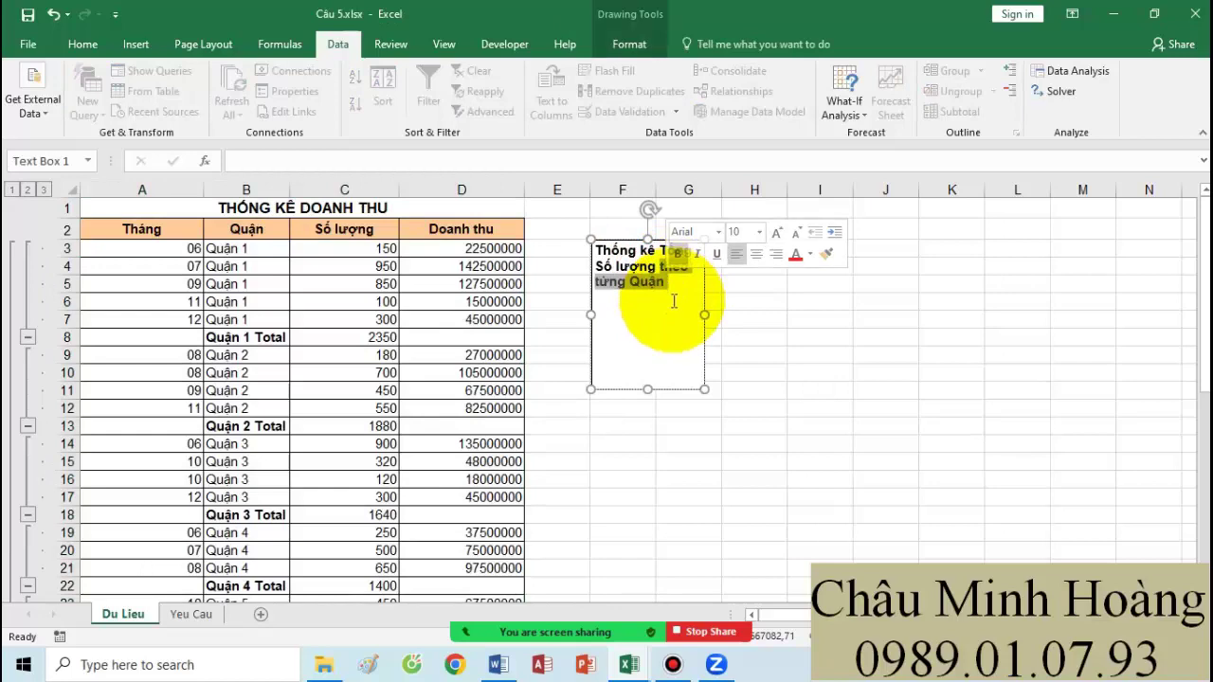
left_click(834, 388)
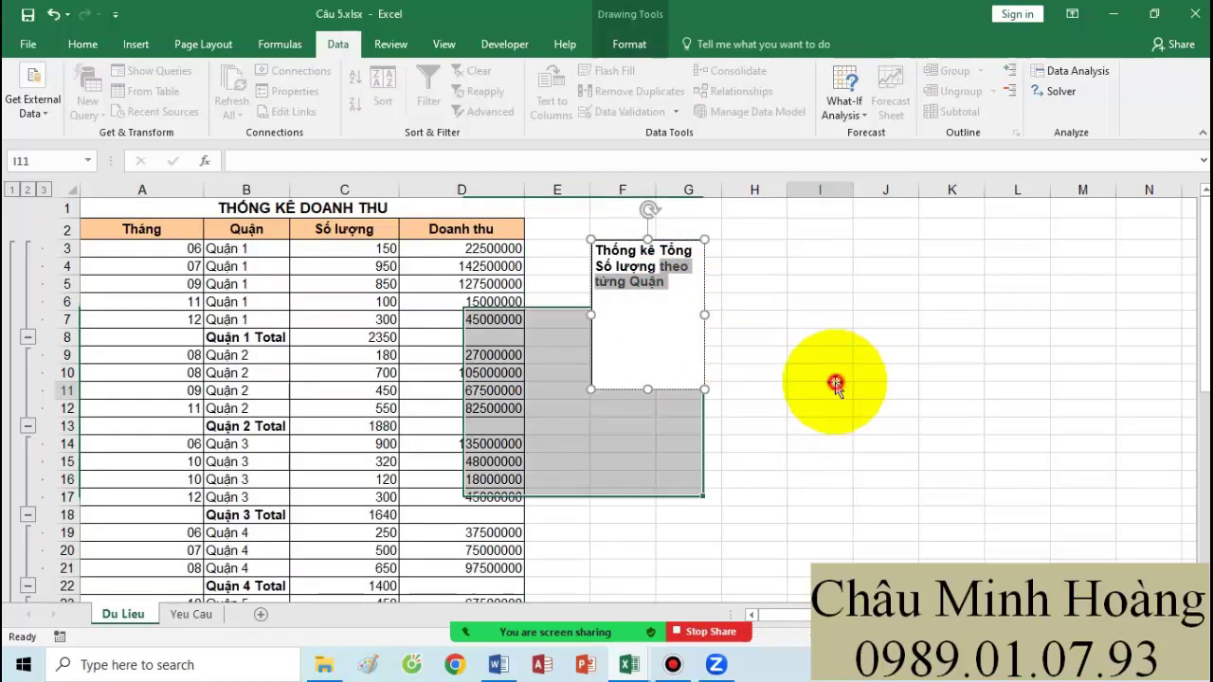
Step: Switch to the Câu 6.xlsx workbook and review its task text and the existing subtotals down to the Grand Total row
left_click(631, 667)
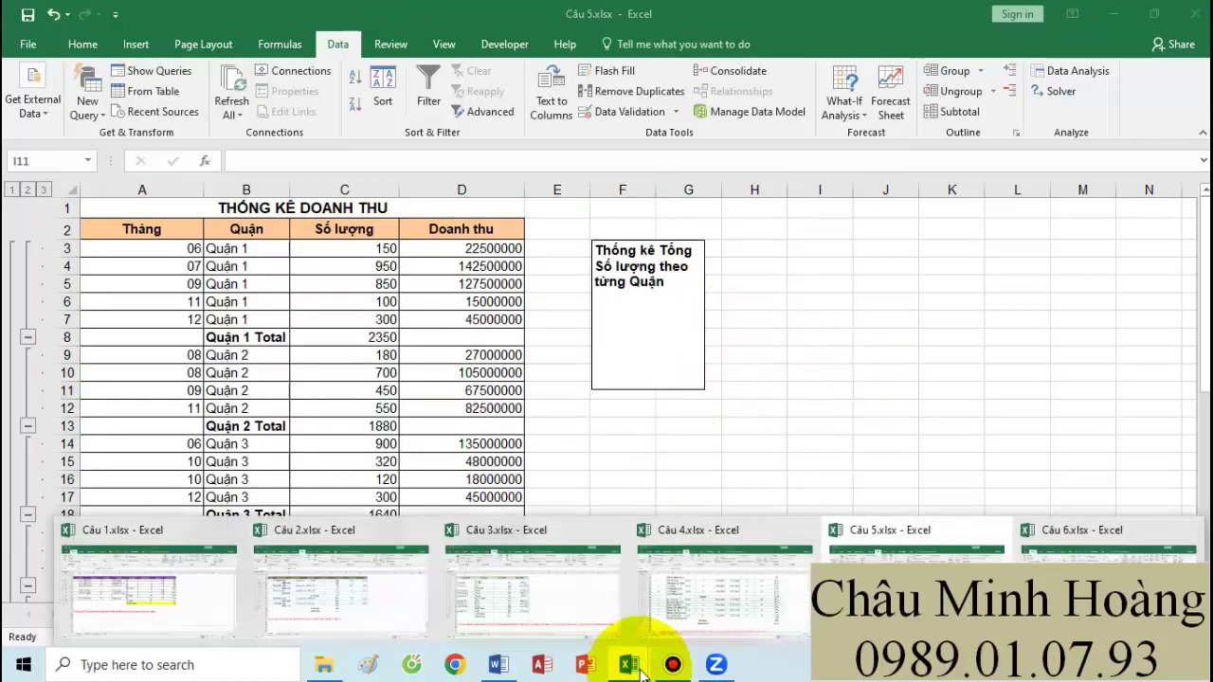
left_click(1104, 592)
left_click(810, 509)
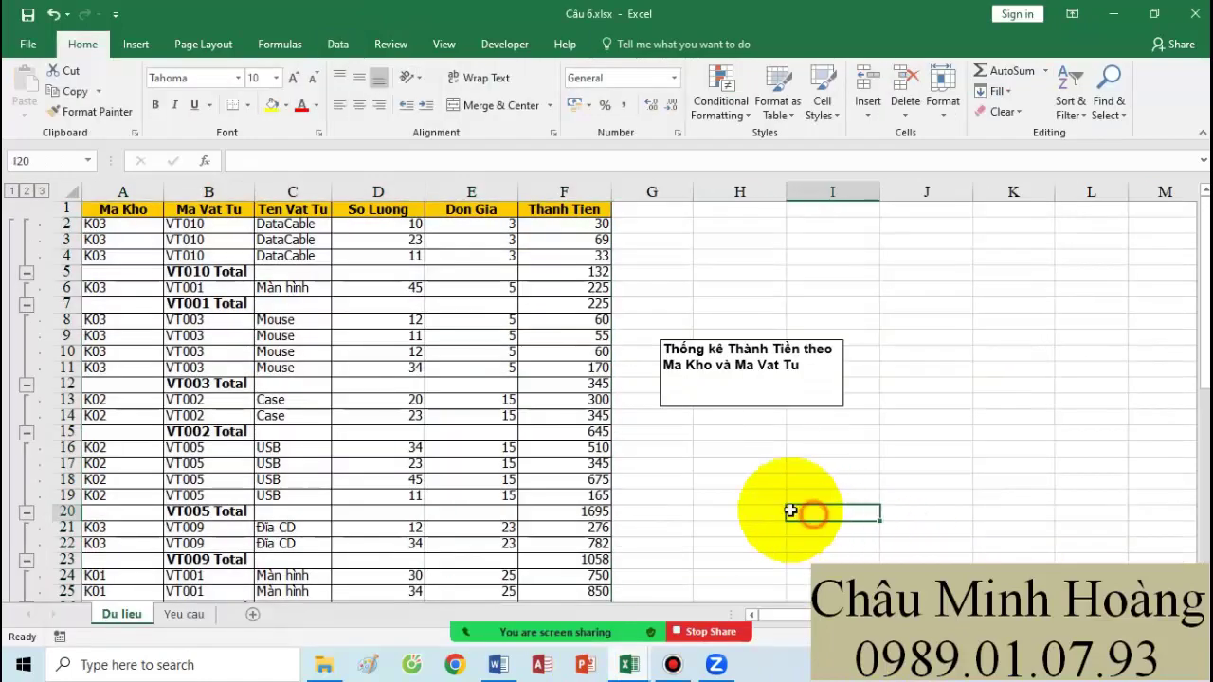
scroll(474, 428, "down", 7)
scroll(476, 428, "down", 6)
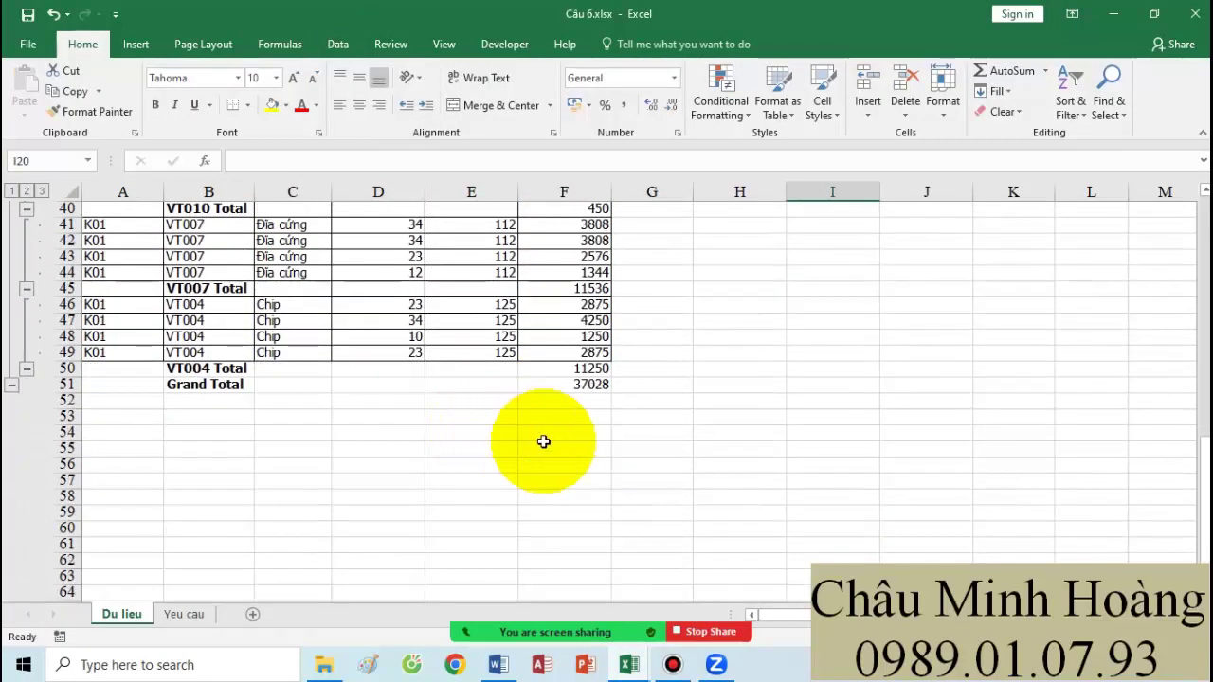
Step: Compare the task text about Thành Tiền by Ma Kho and Ma Vat Tu with the existing subtotals and the Grand Total row
scroll(545, 441, "up", 12)
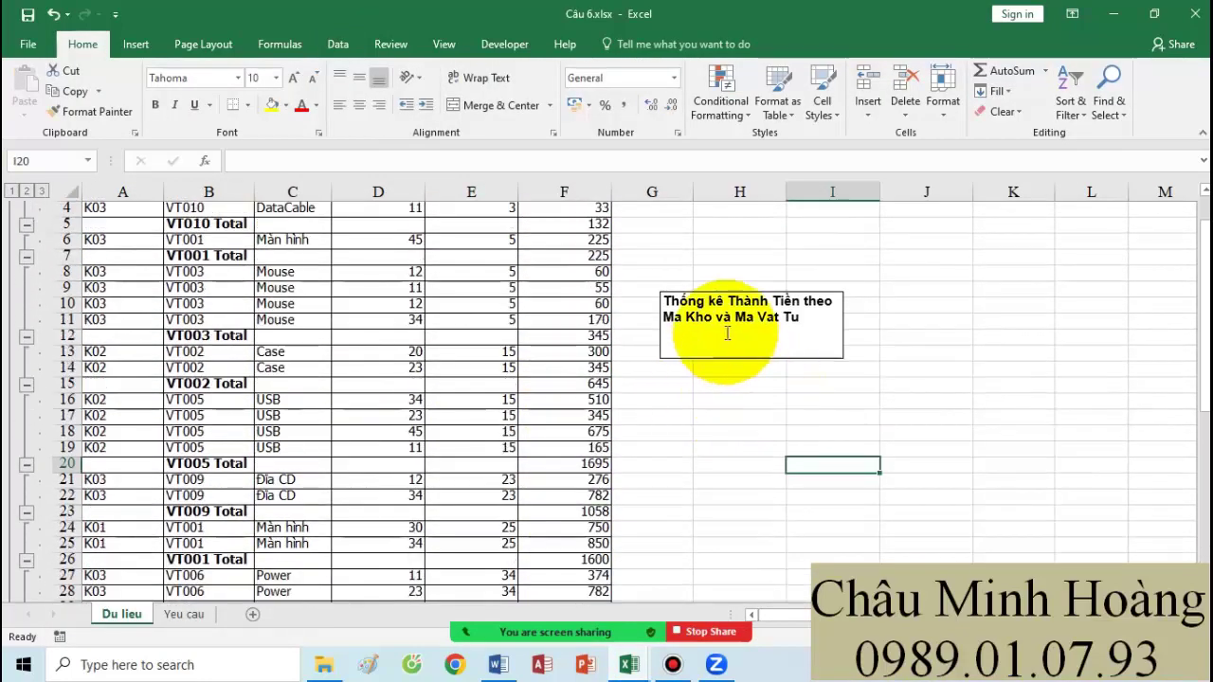
scroll(703, 341, "down", 9)
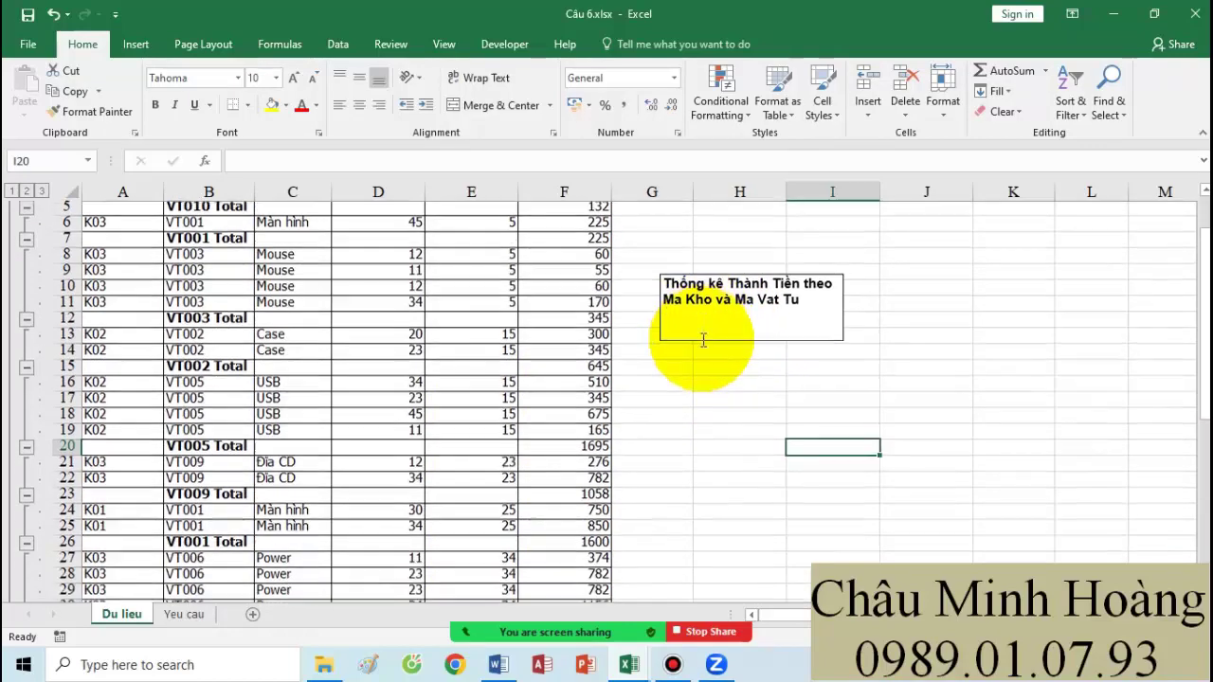
scroll(866, 370, "up", 10)
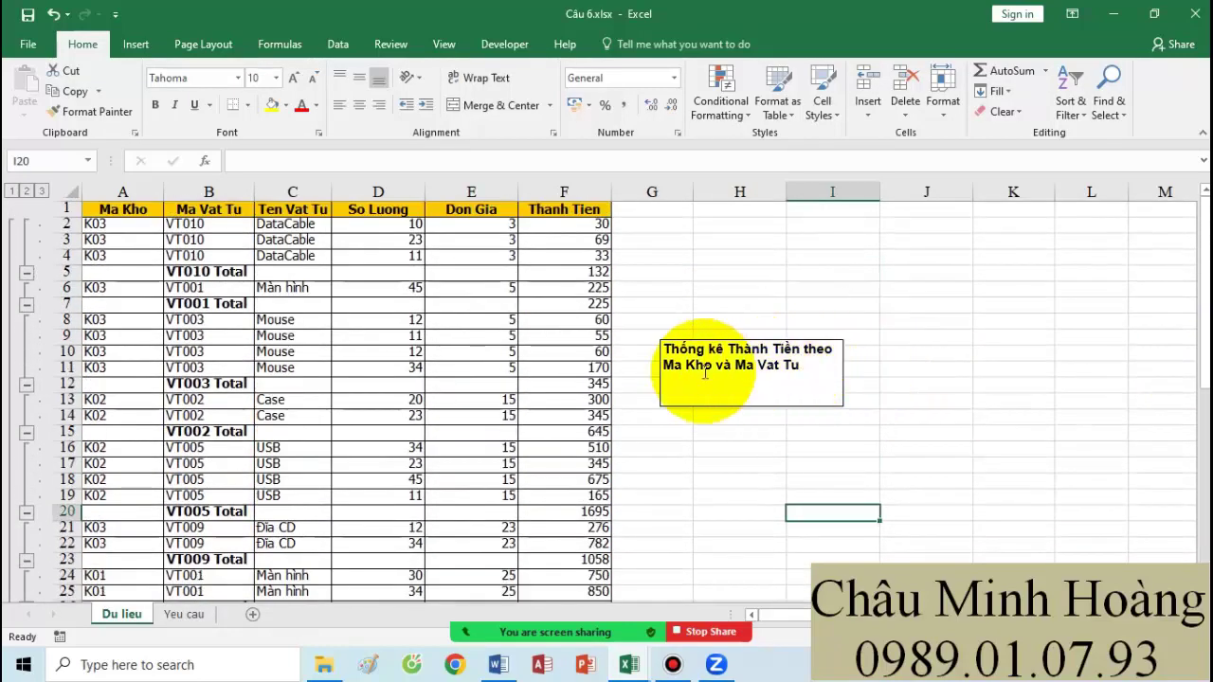
scroll(691, 379, "down", 12)
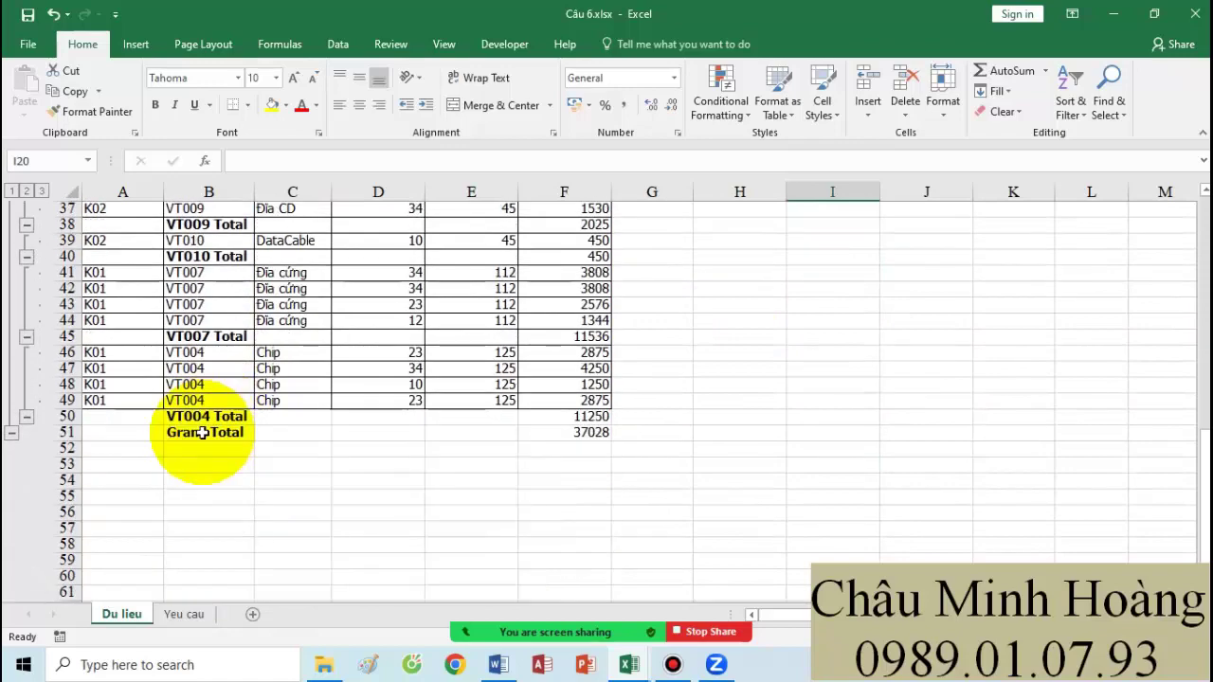
left_click_drag(203, 433, 562, 427)
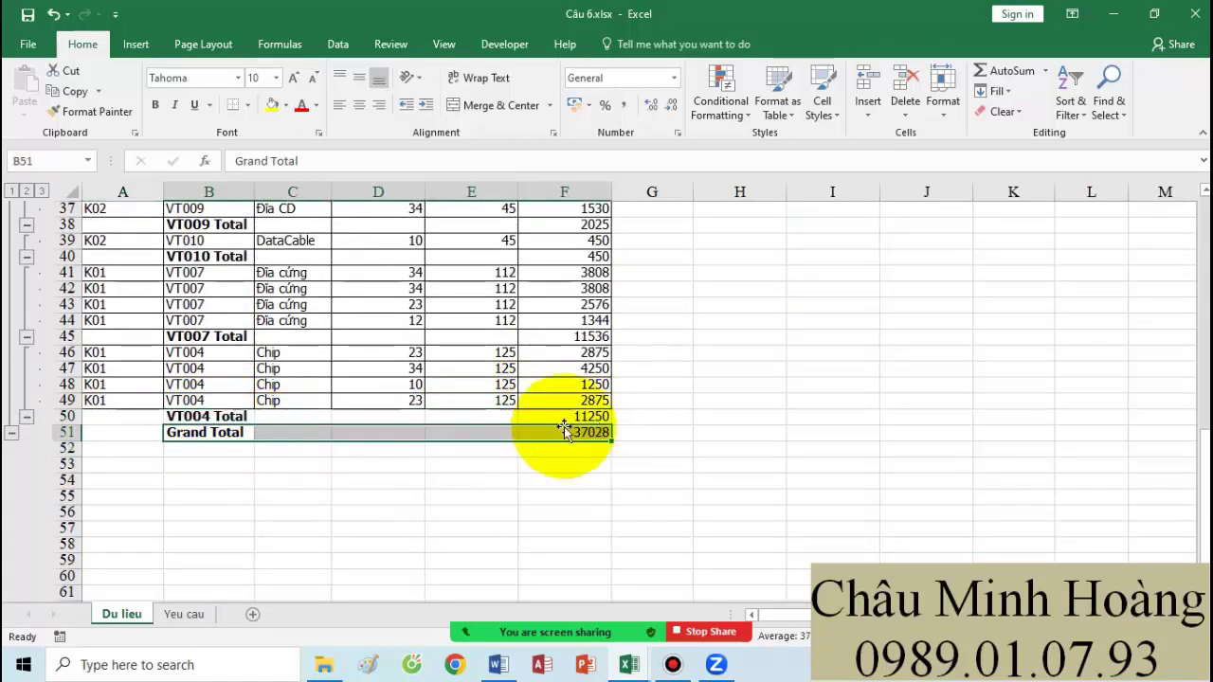
scroll(135, 414, "up", 10)
scroll(133, 284, "up", 2)
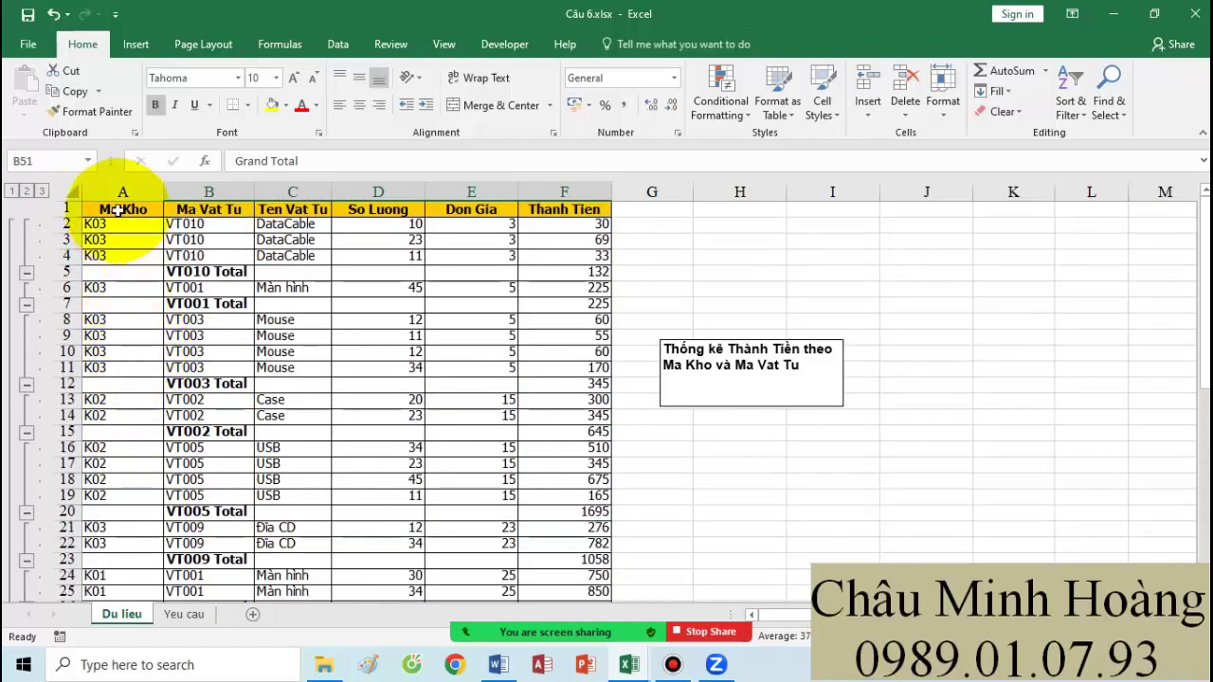
Step: Sort the table A1:F51 by Ma Kho and then by Ma Vat Tu, both A to Z, accepting removal of its existing subtotals
left_click_drag(114, 210, 563, 587)
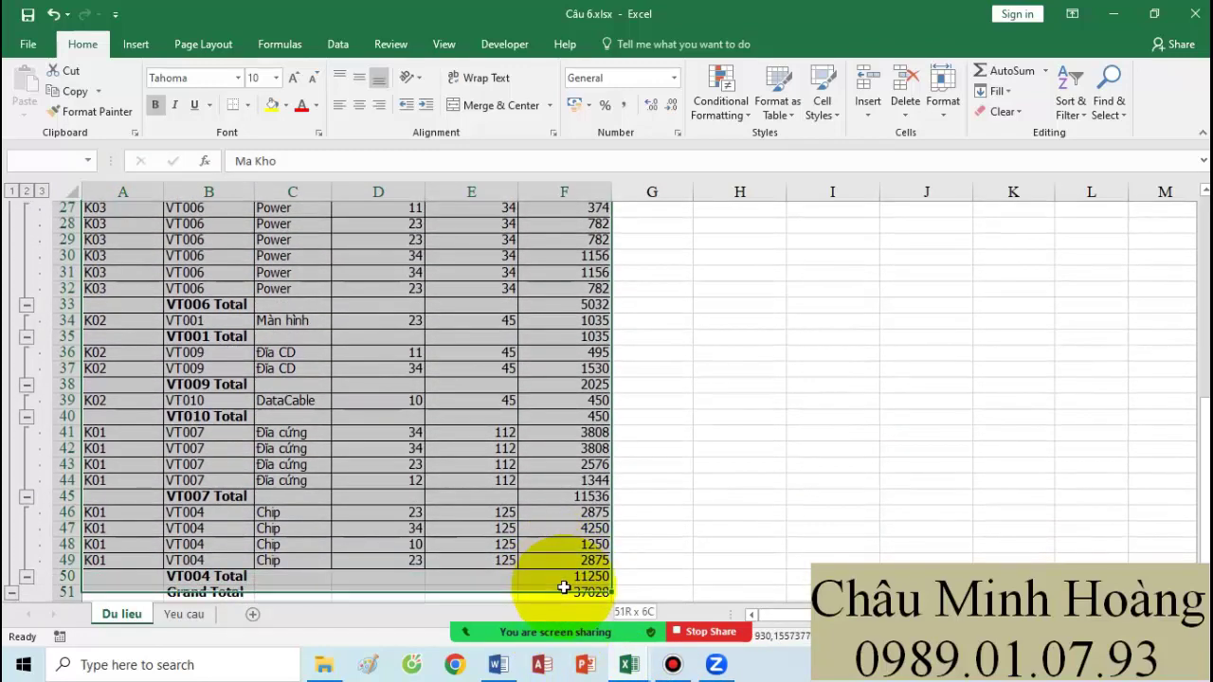
left_click(341, 48)
left_click(382, 90)
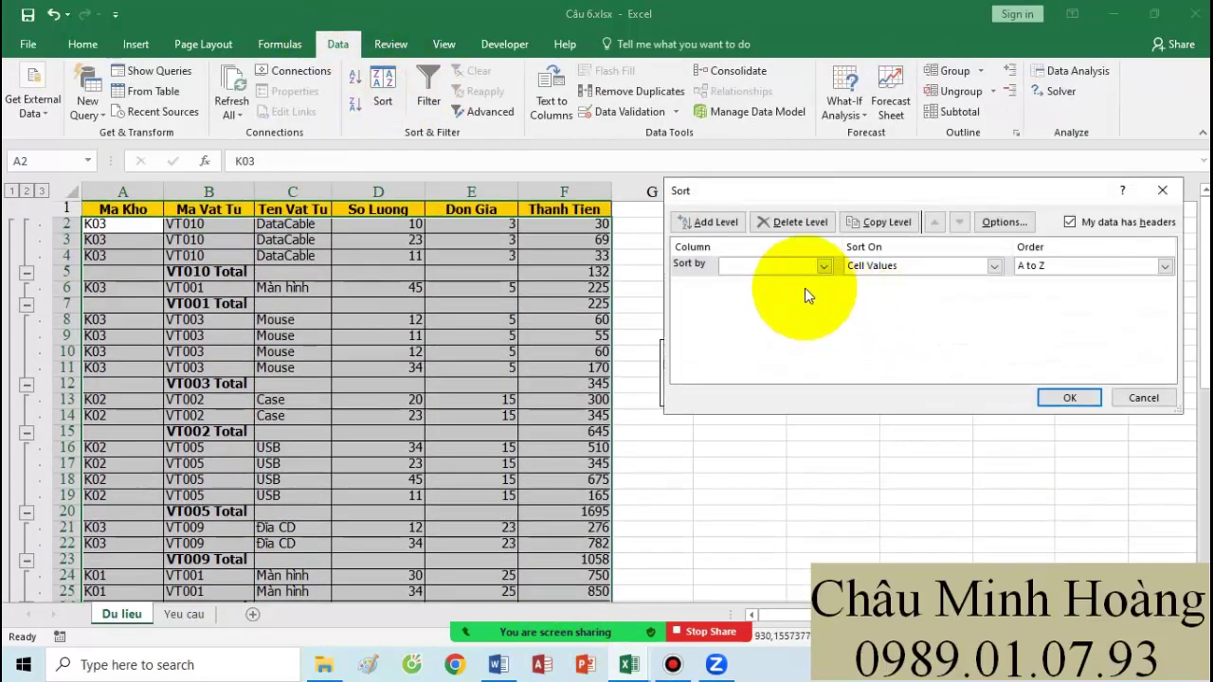
left_click(749, 283)
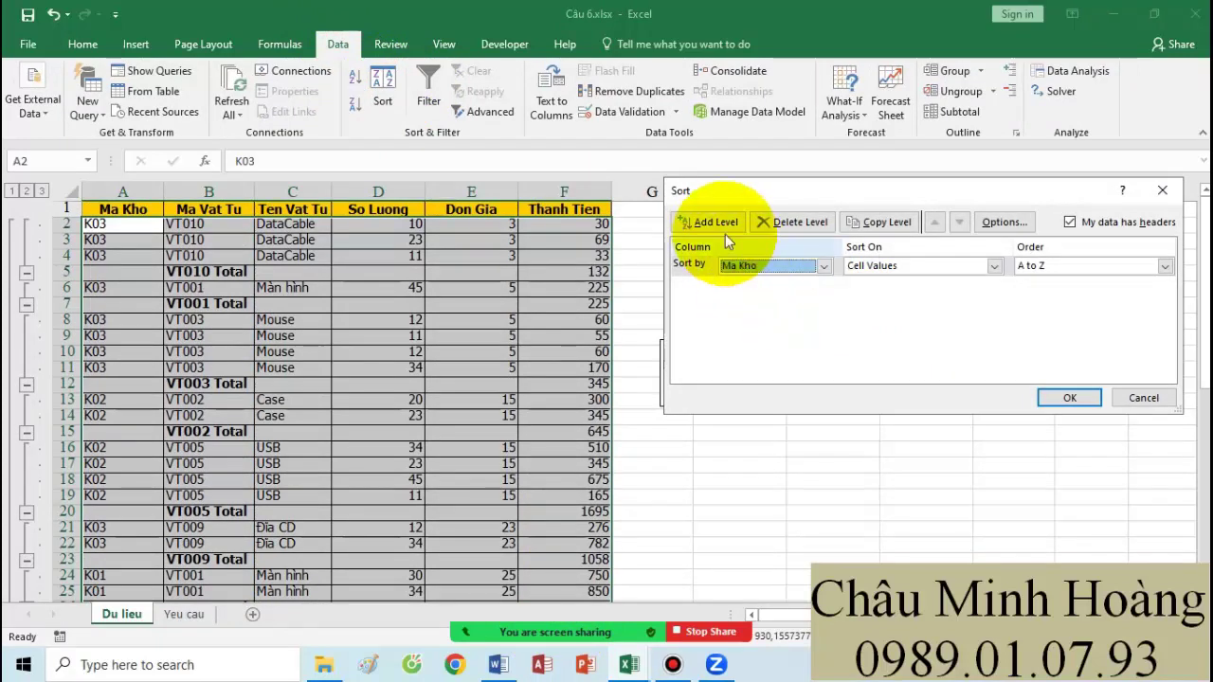
left_click(711, 221)
left_click(770, 285)
left_click(763, 314)
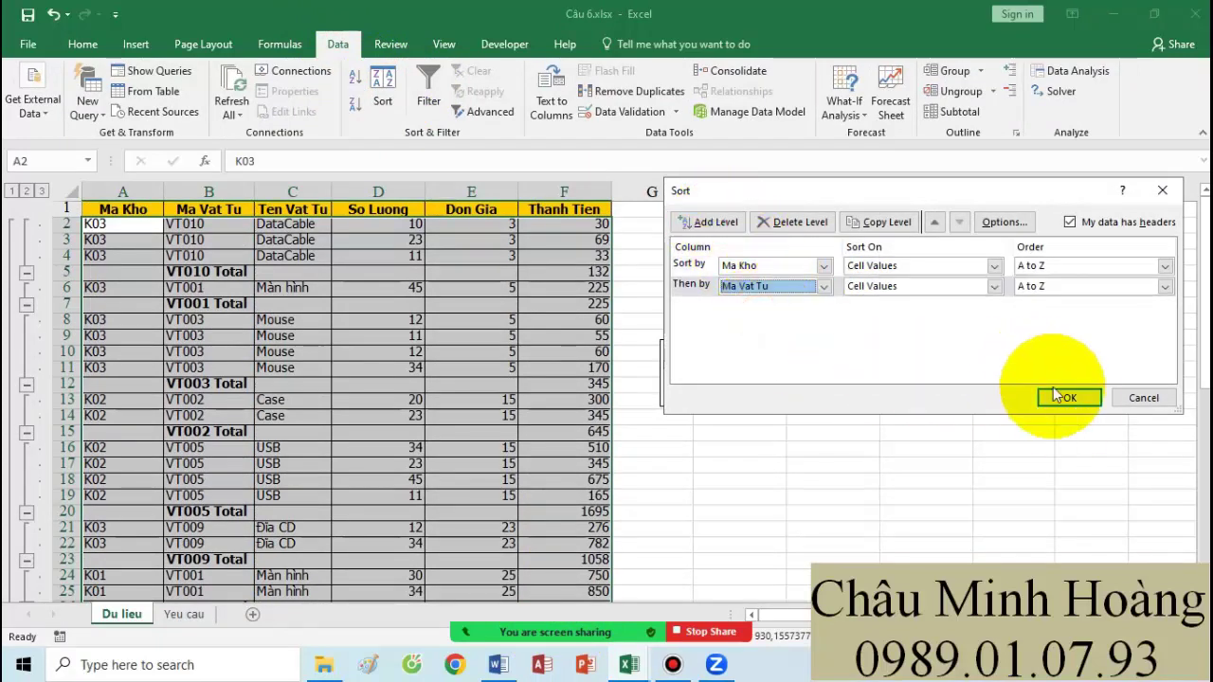
left_click(1062, 398)
left_click(588, 382)
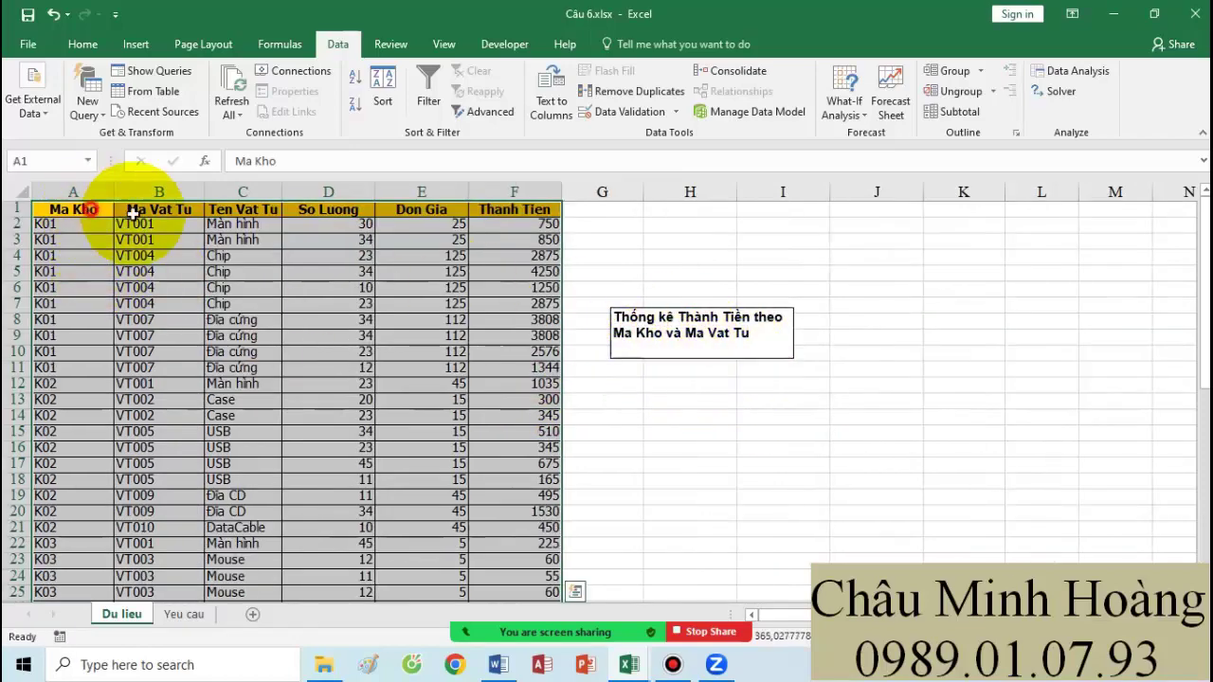
Step: Subtotal the whole sorted table at each change in Ma Kho, using Sum on Thanh Tien
left_click_drag(99, 209, 528, 579)
scroll(428, 326, "up", 5)
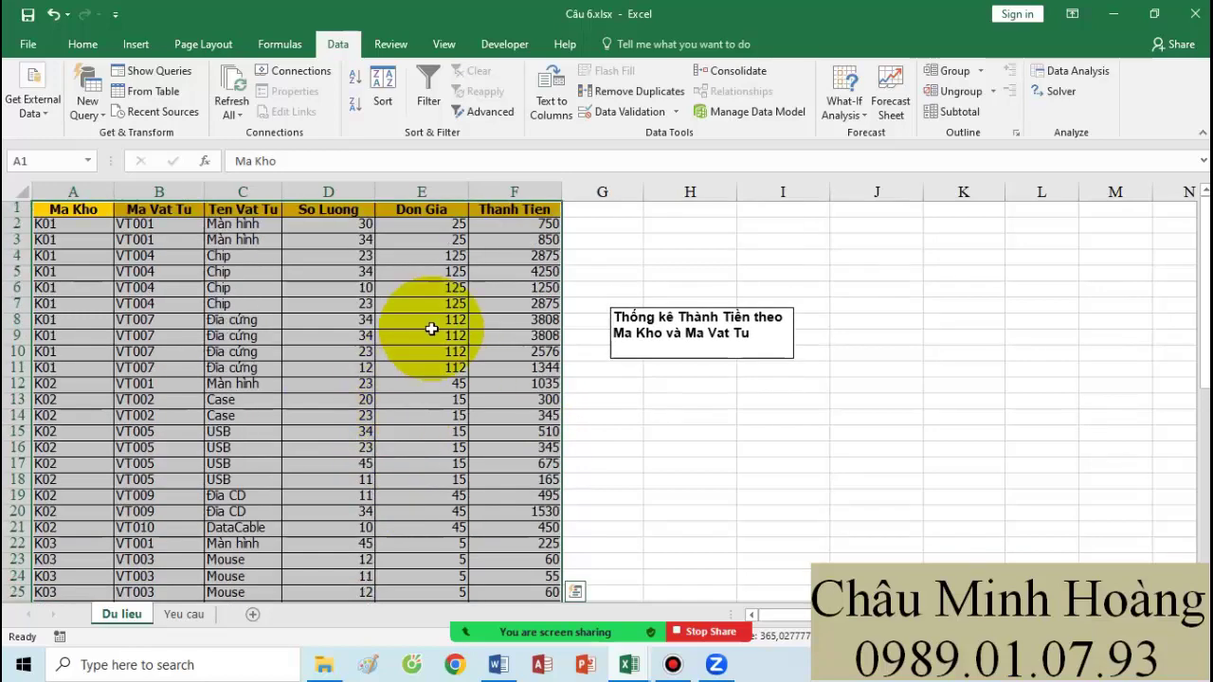
left_click(962, 115)
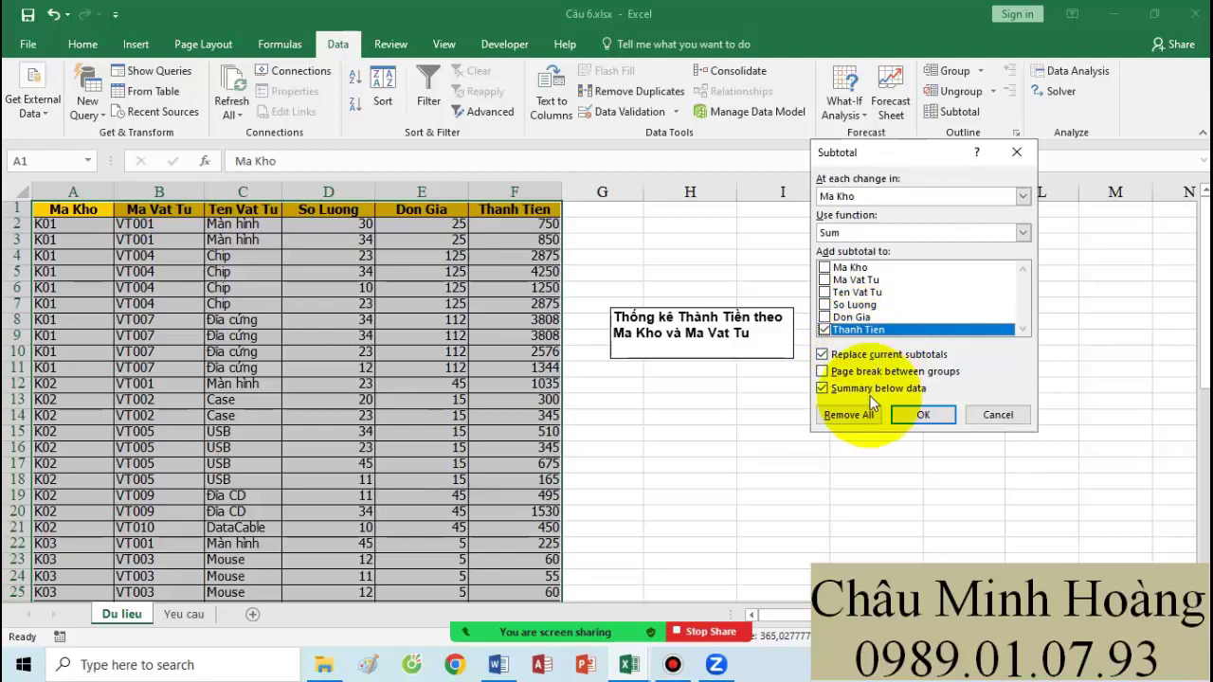
left_click(922, 415)
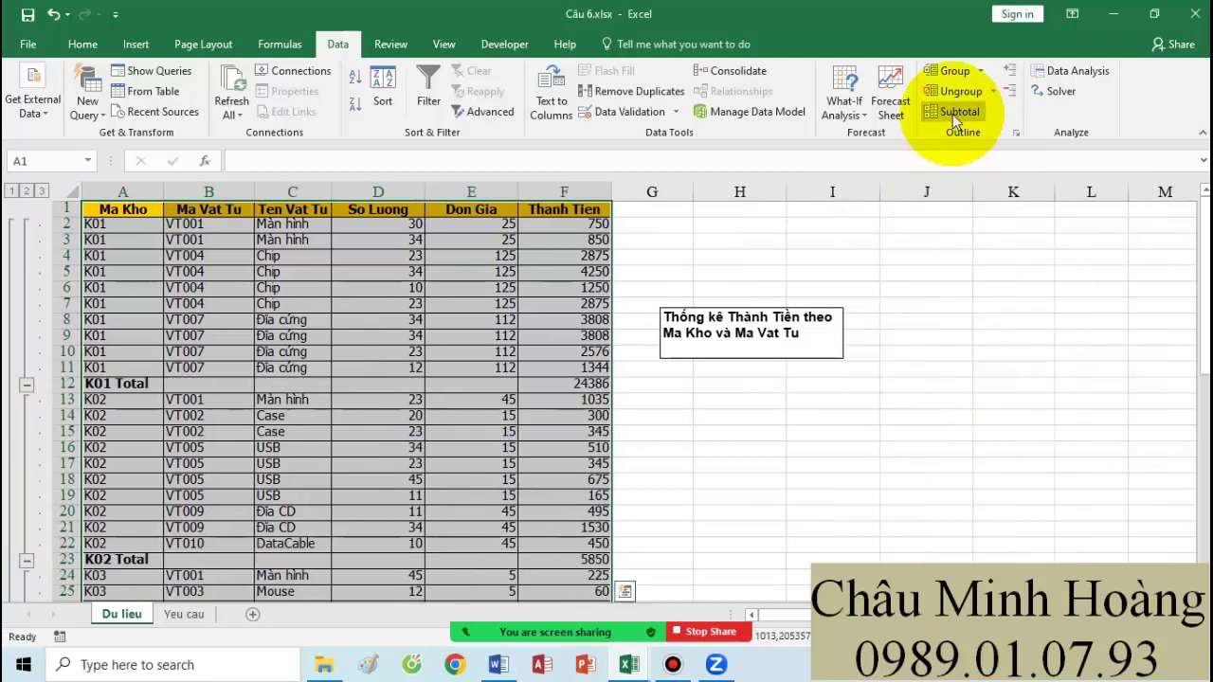
Step: Add nested Sum subtotals of Thanh Tien at each change in Ma Vat Tu, keeping the current subtotals, and check the totals at the table's end
left_click(955, 113)
left_click(866, 196)
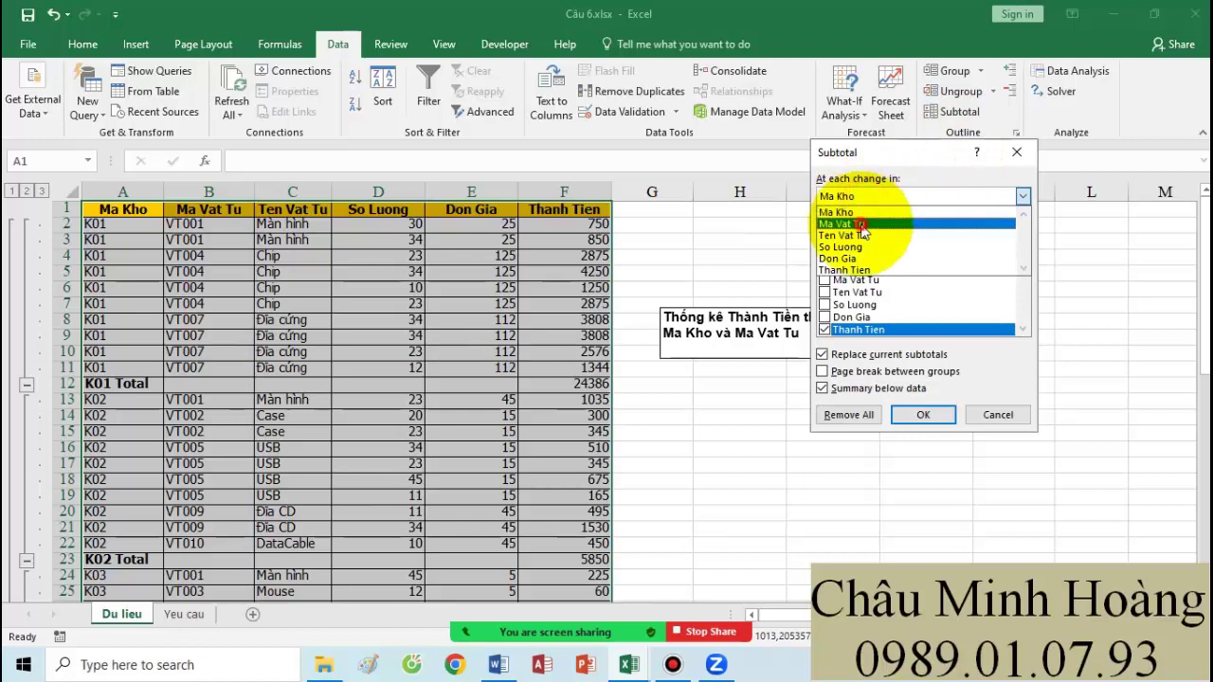
left_click(861, 227)
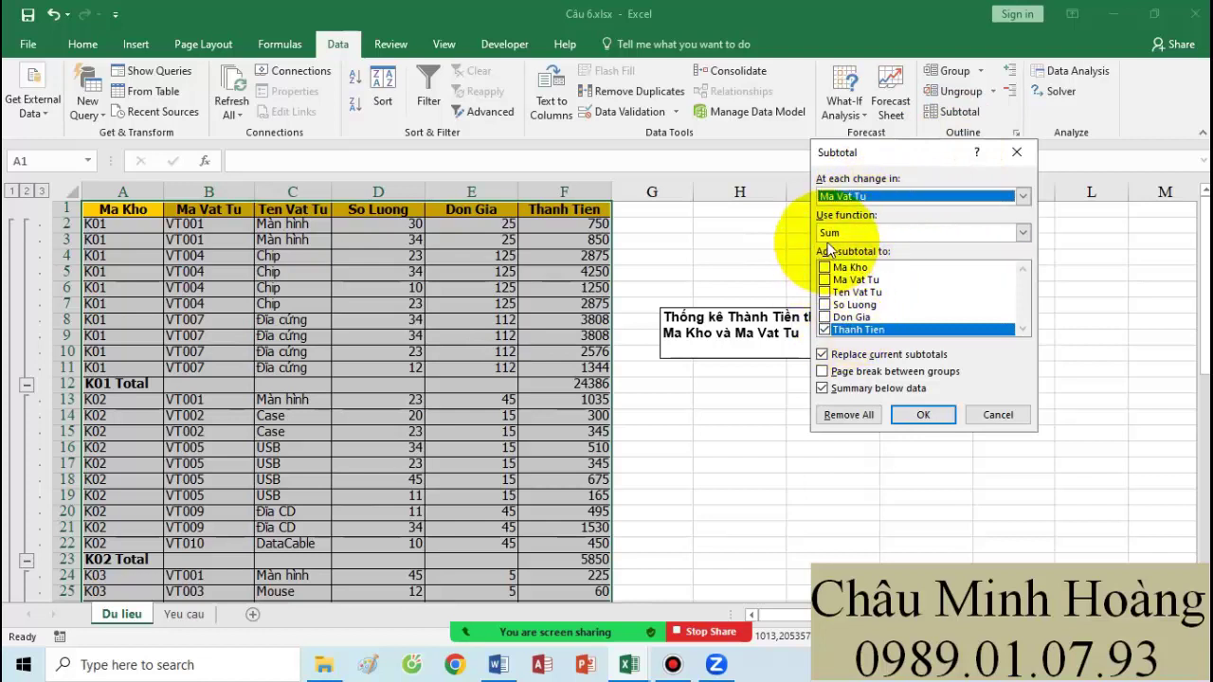
left_click(855, 354)
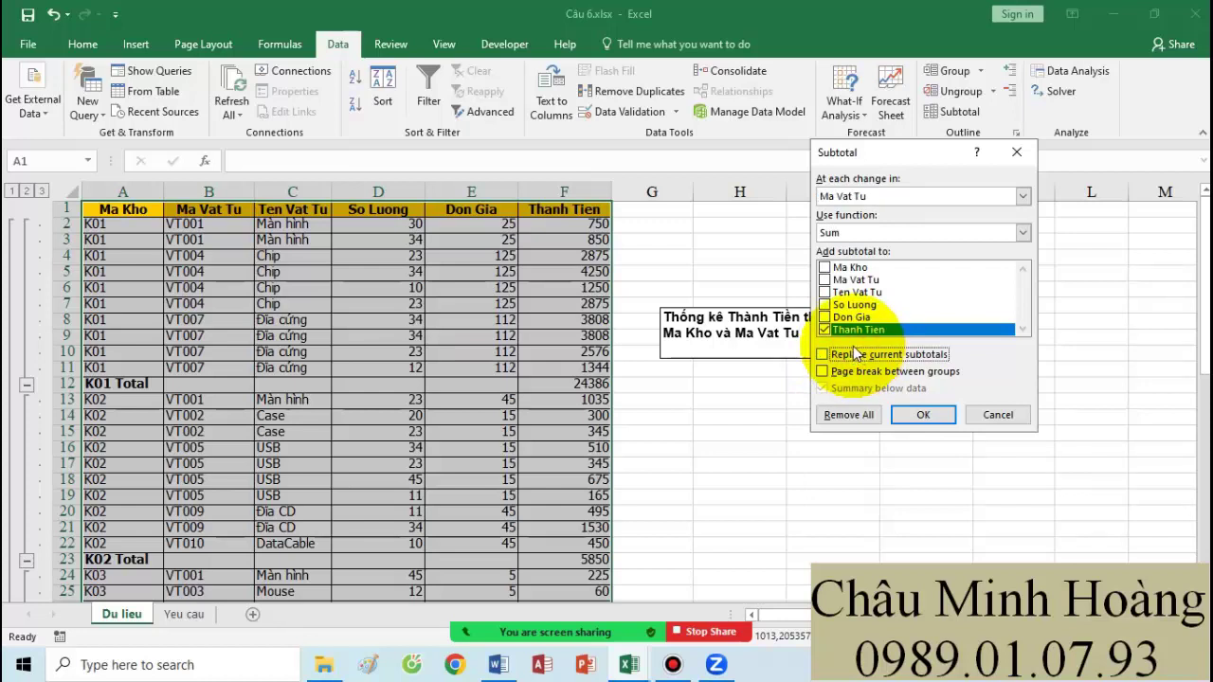
left_click(915, 411)
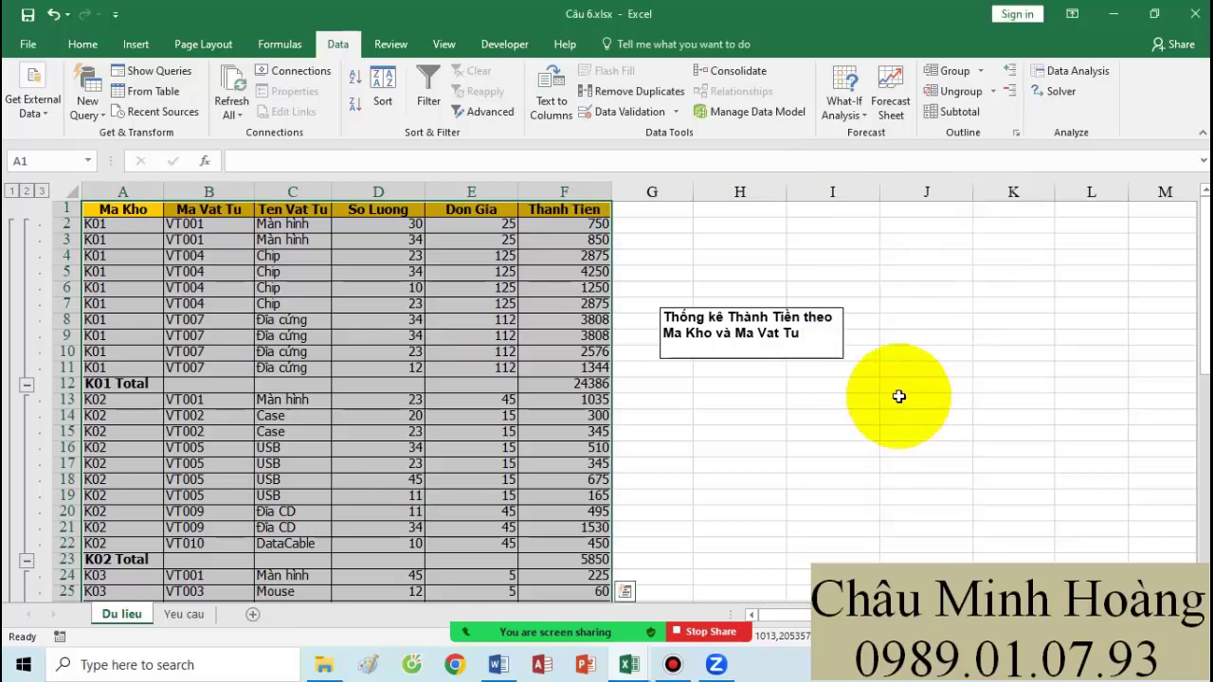
scroll(663, 426, "down", 13)
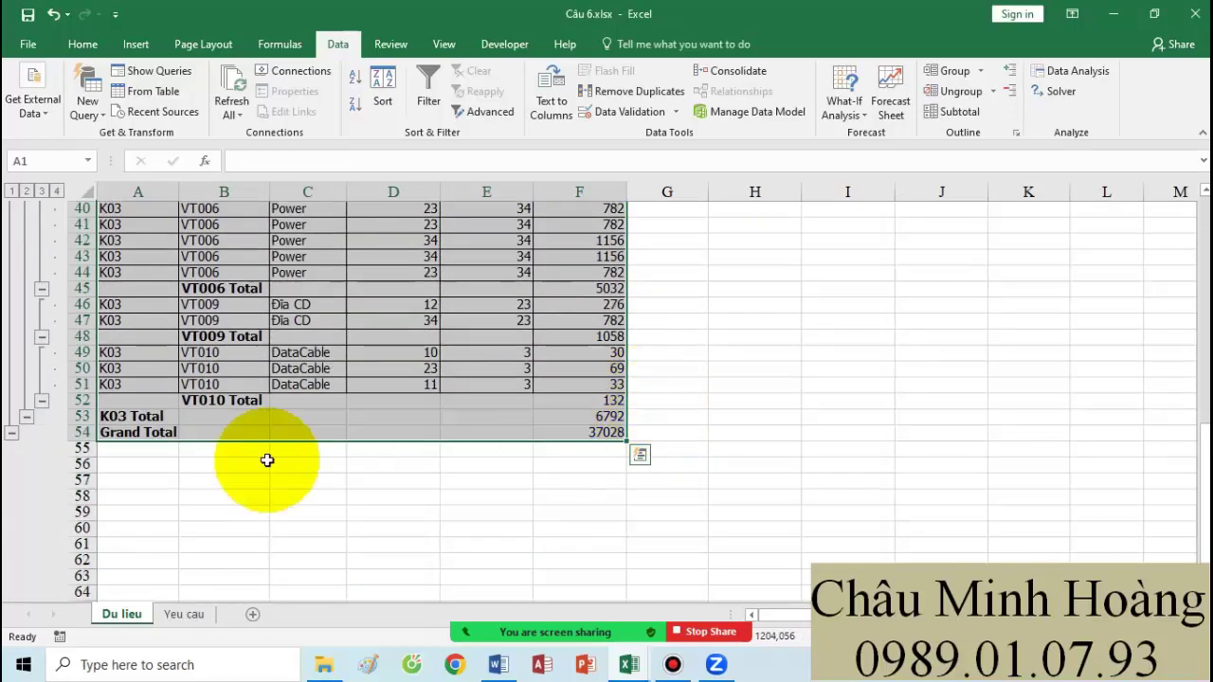
left_click_drag(132, 432, 564, 416)
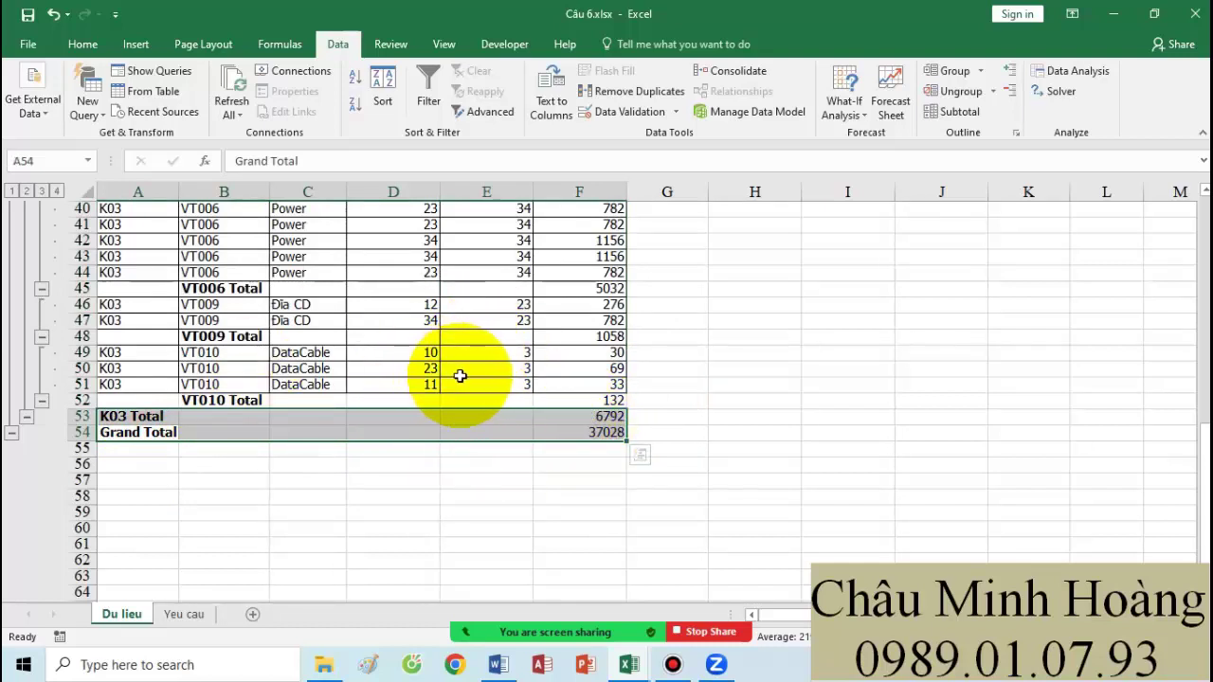
left_click(672, 664)
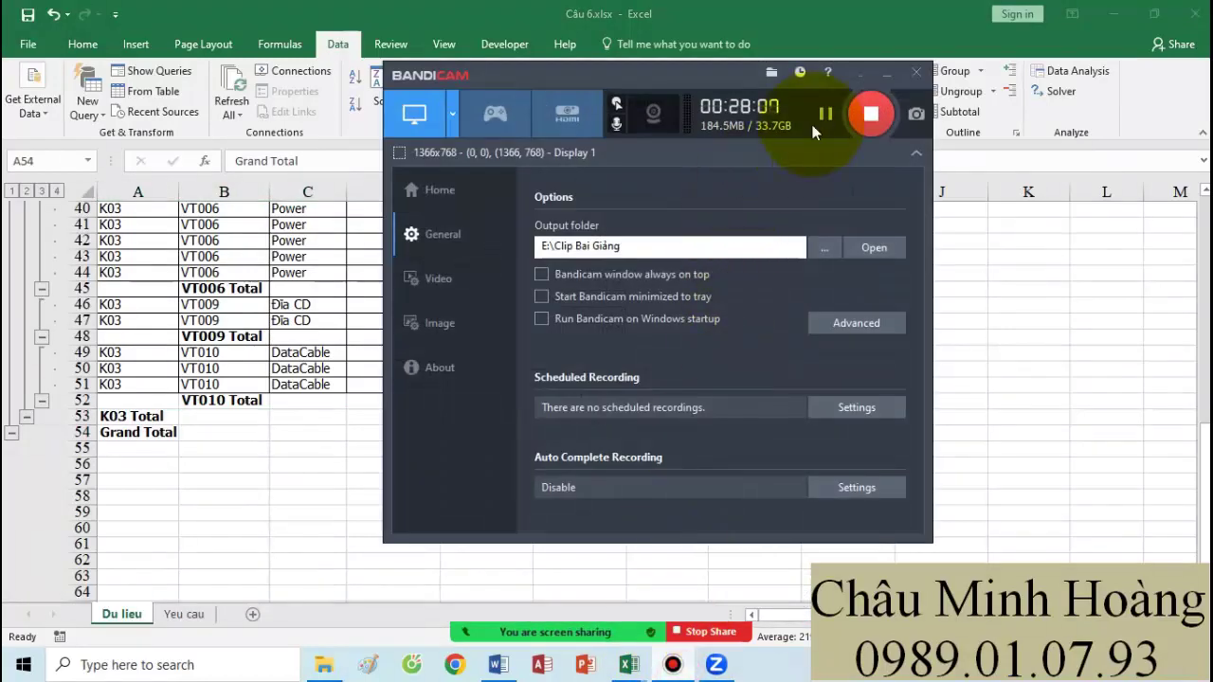
left_click(829, 114)
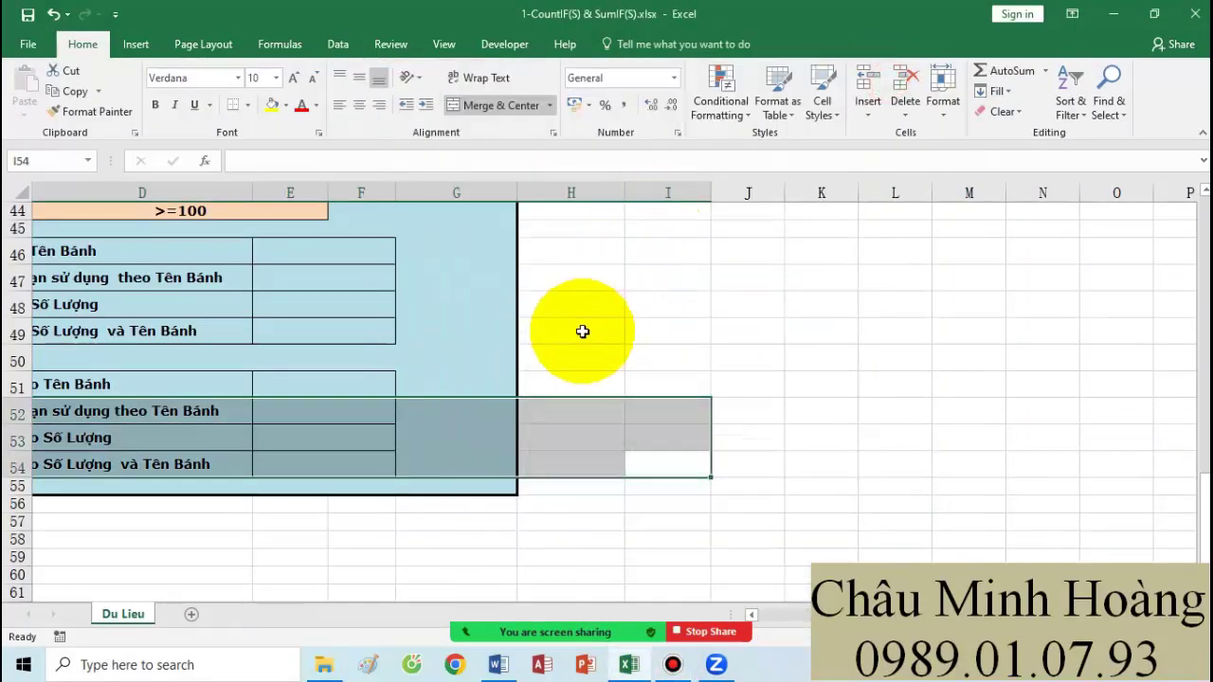
Step: Review the 1-CountIF(S) & SumIF(S).xlsx sheet: the Bảng Đơn Giá table, the Tên Bánh and Số Lượng selection cells, and the empty result cells
scroll(582, 341, "up", 3)
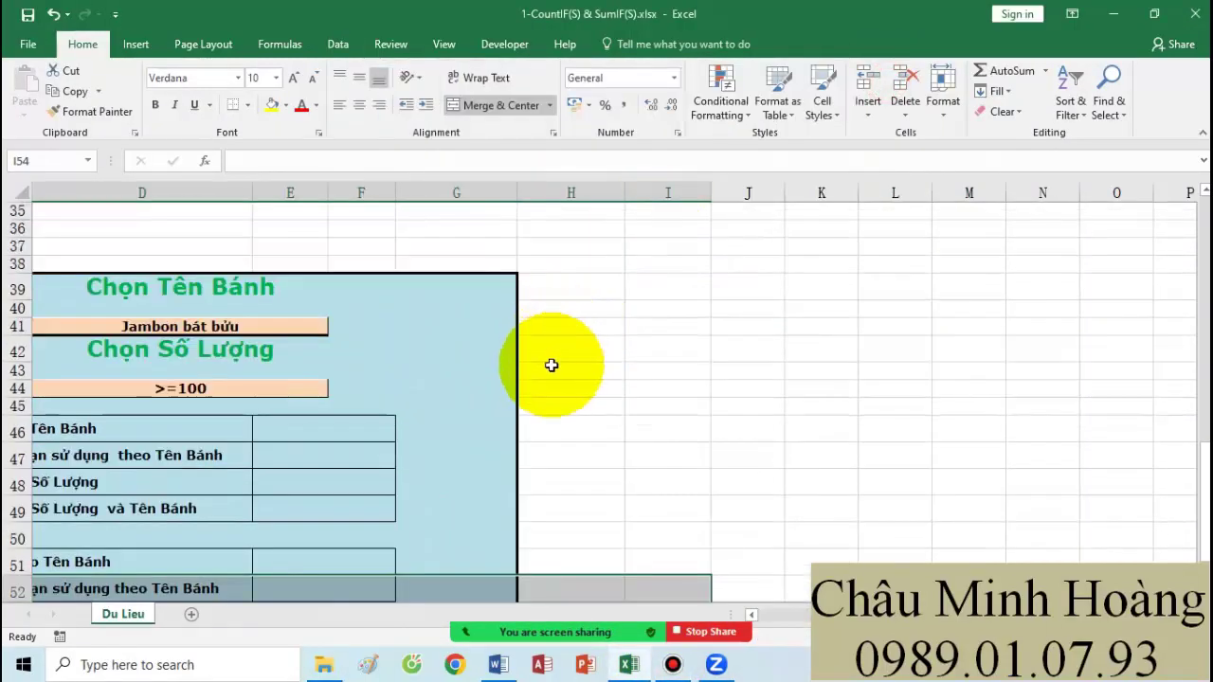
left_click_drag(5, 409, 901, 371)
scroll(736, 379, "up", 4)
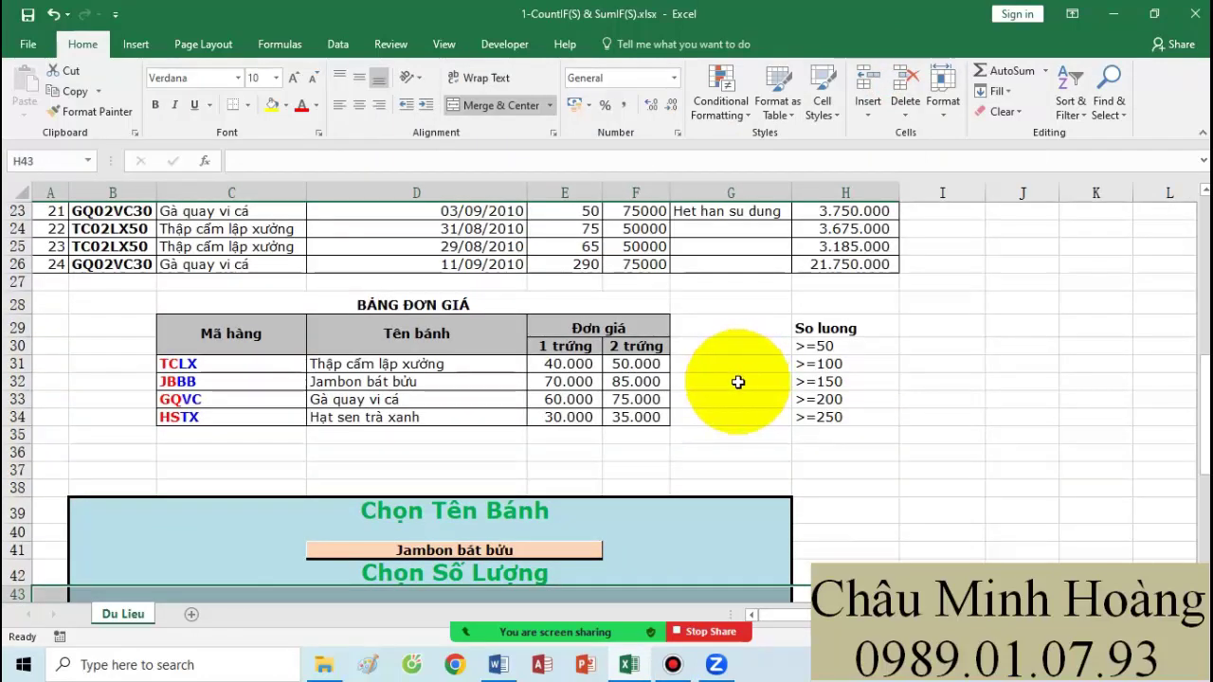
scroll(514, 493, "down", 2)
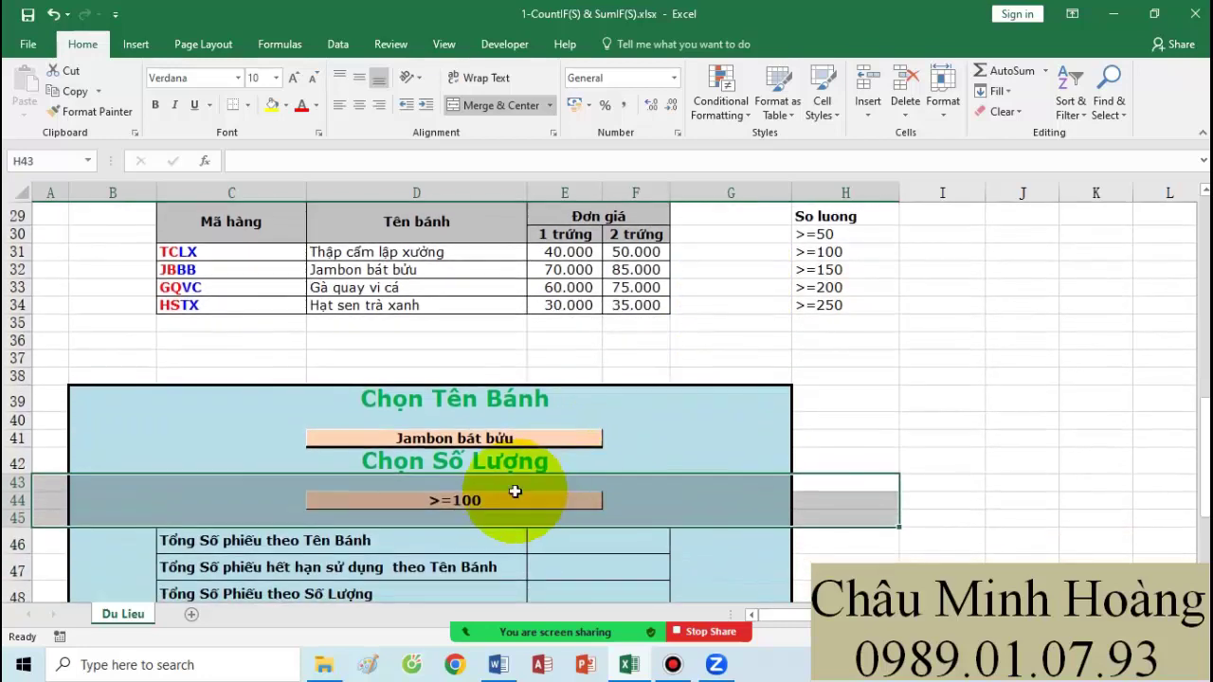
scroll(625, 438, "down", 2)
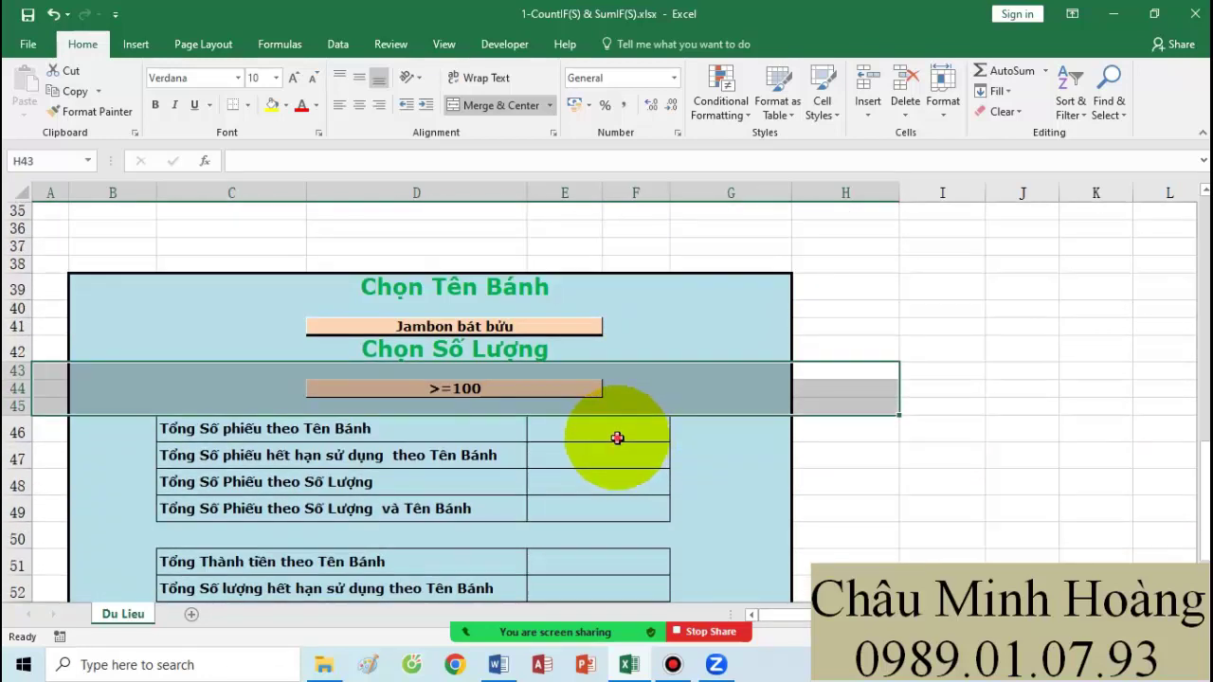
left_click_drag(617, 437, 596, 515)
left_click(454, 387)
left_click(483, 332)
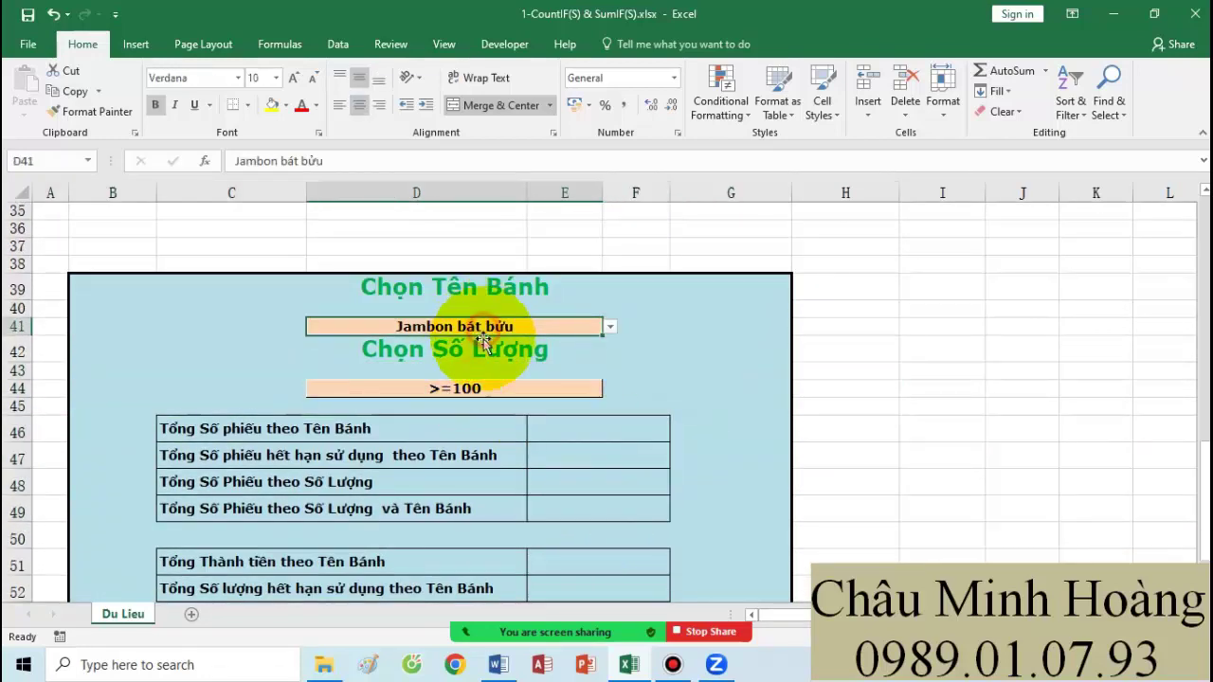
left_click(647, 405)
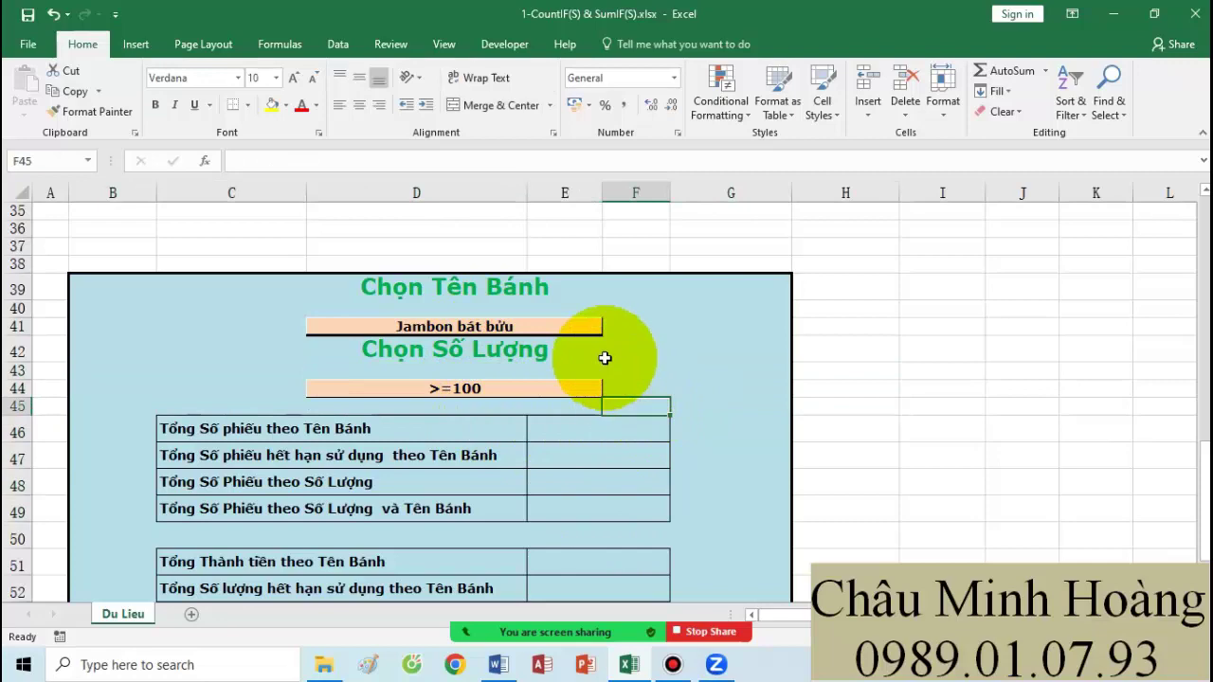
Step: Check the Data Validation list of the Chọn Tên Bánh cell D41 against its source range D31:D34 in the price table
left_click(533, 323)
scroll(532, 320, "up", 2)
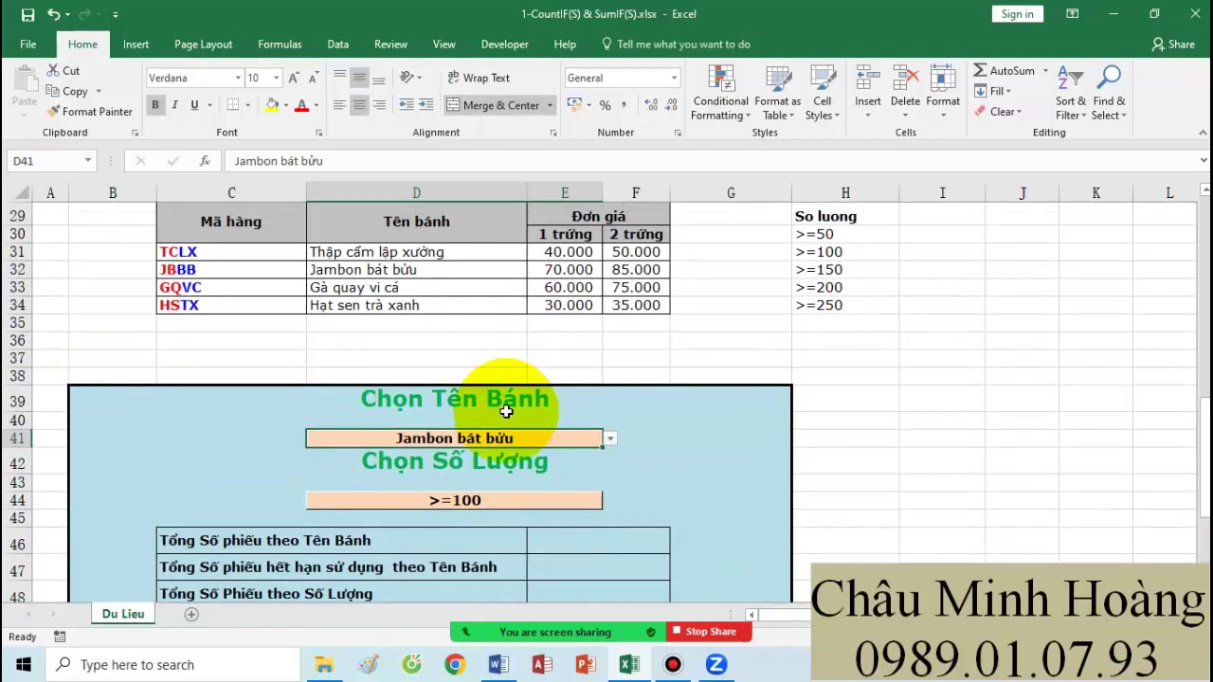
left_click(336, 45)
left_click(604, 117)
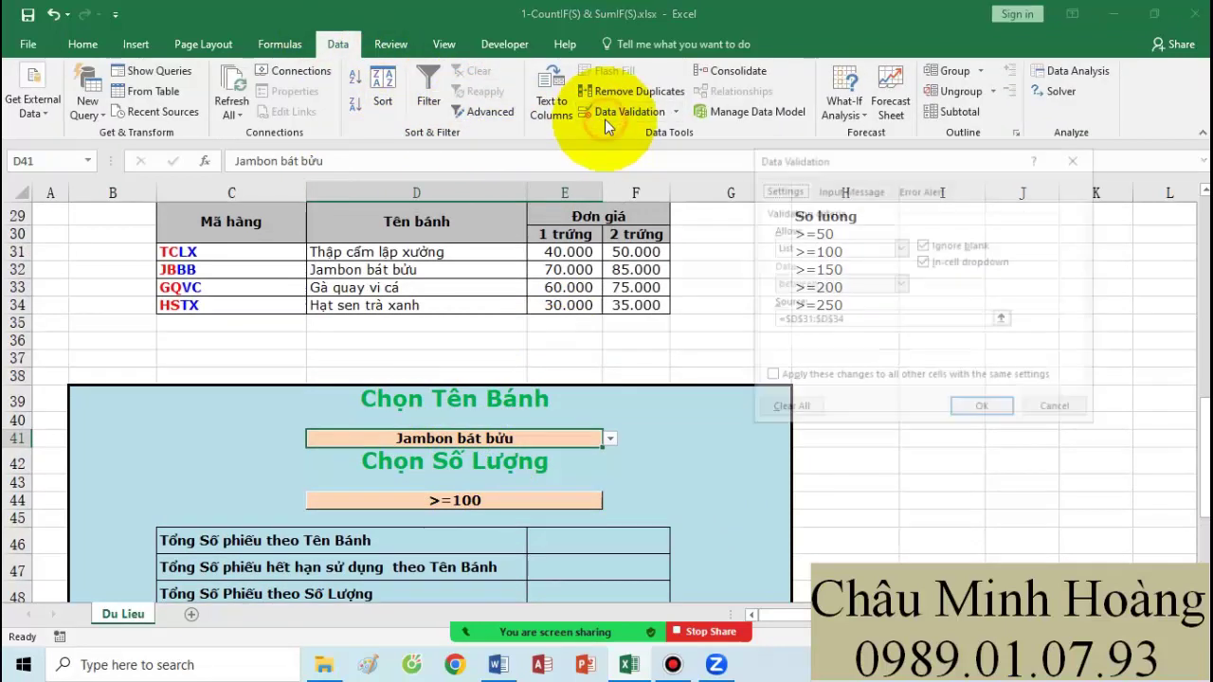
left_click(858, 319)
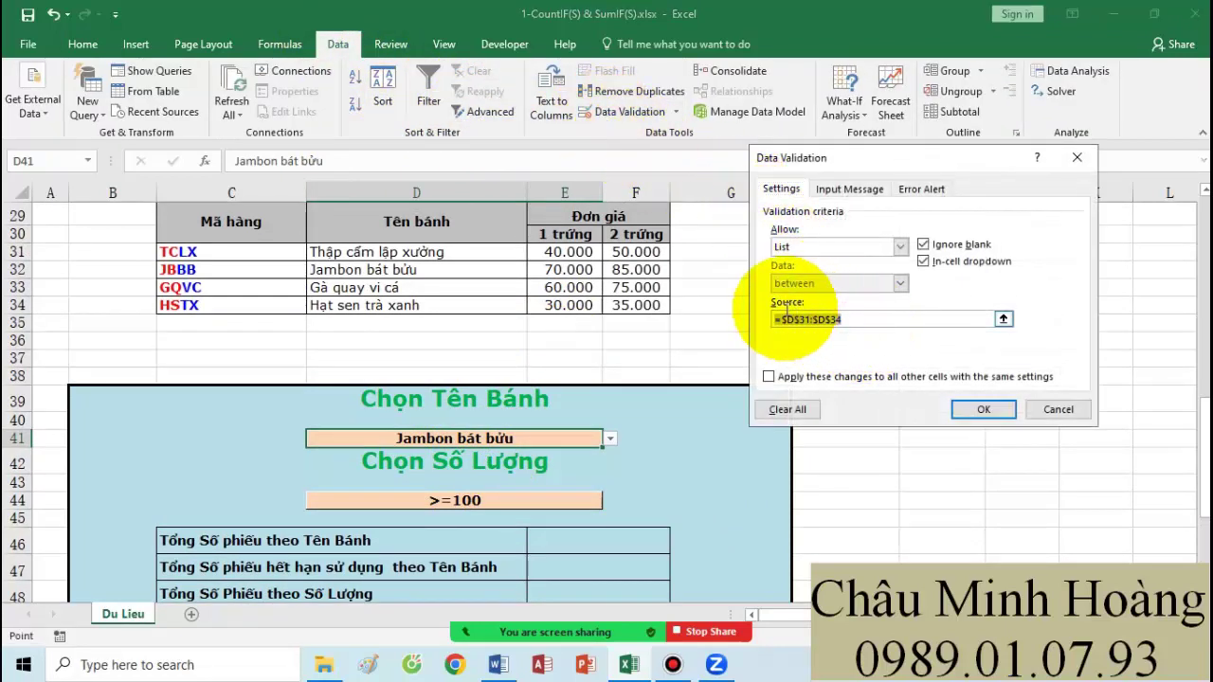
left_click_drag(416, 305, 370, 306)
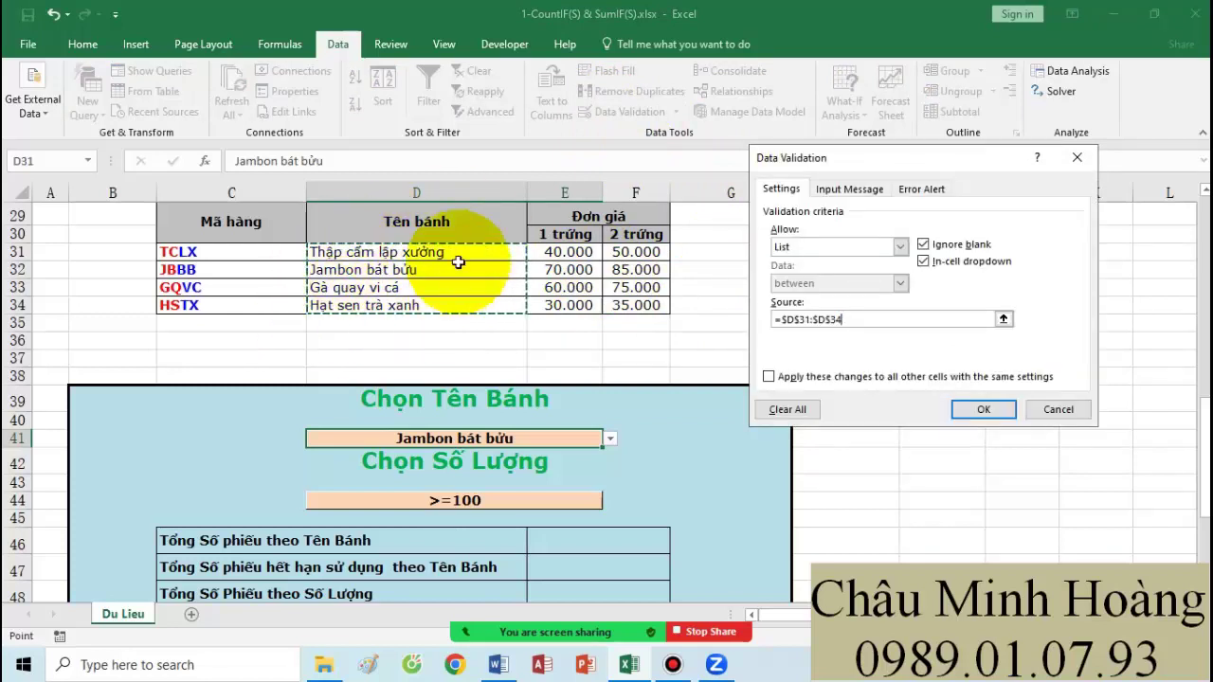
left_click(982, 410)
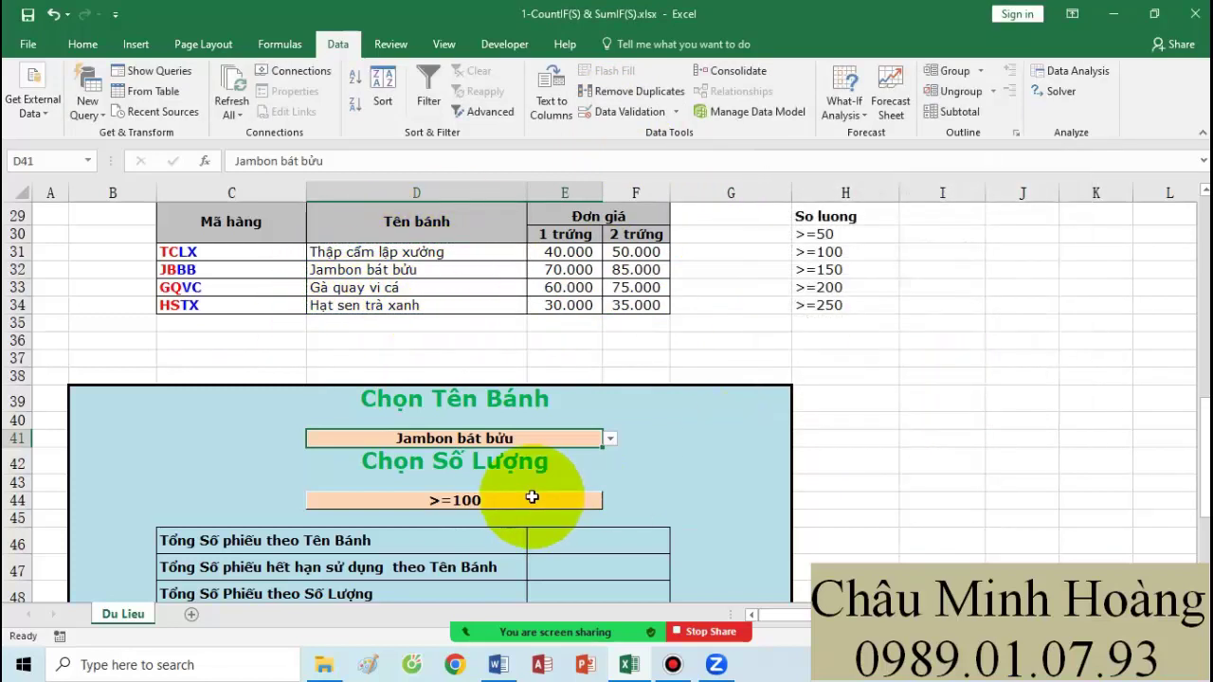
Step: Check the Data Validation list of the Chọn Số Lượng cell D44 against its source range H30:H34
left_click(534, 497)
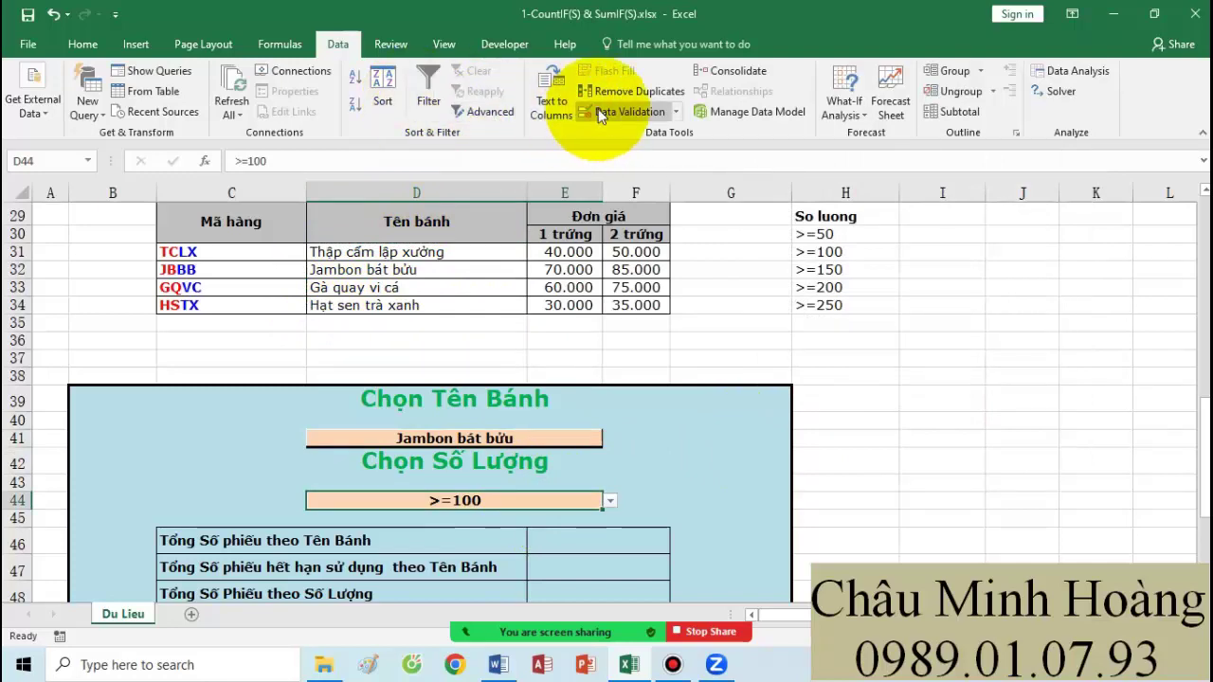
left_click(627, 111)
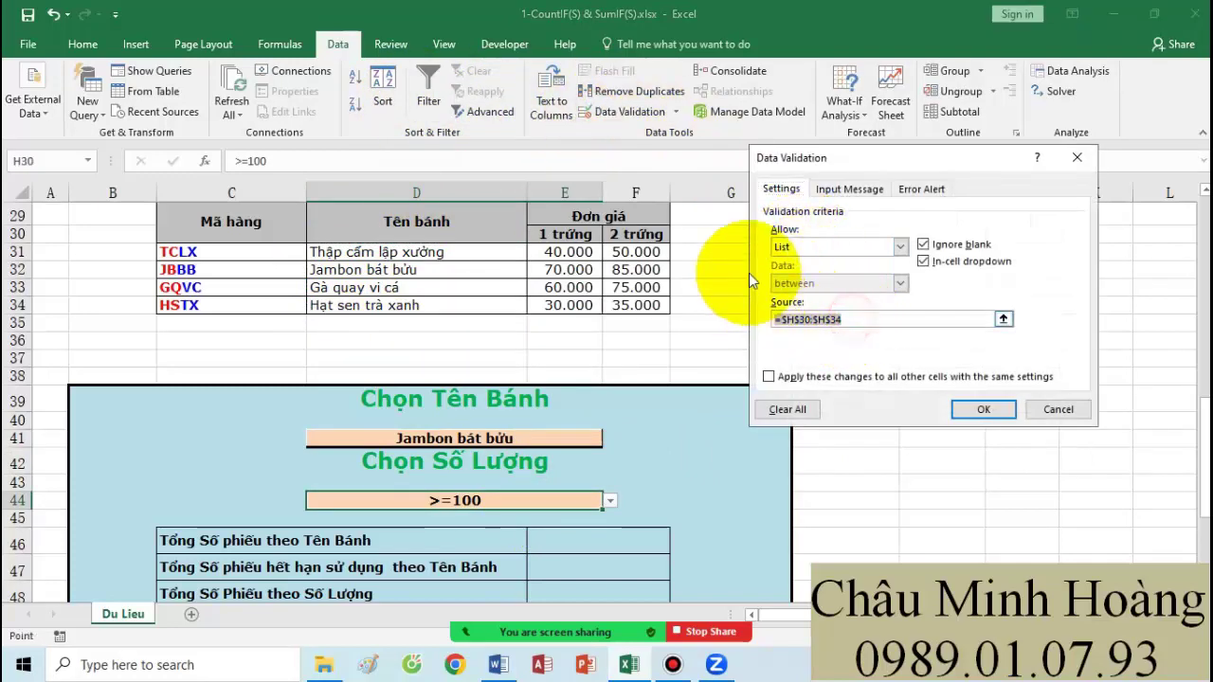
left_click_drag(865, 158, 1030, 153)
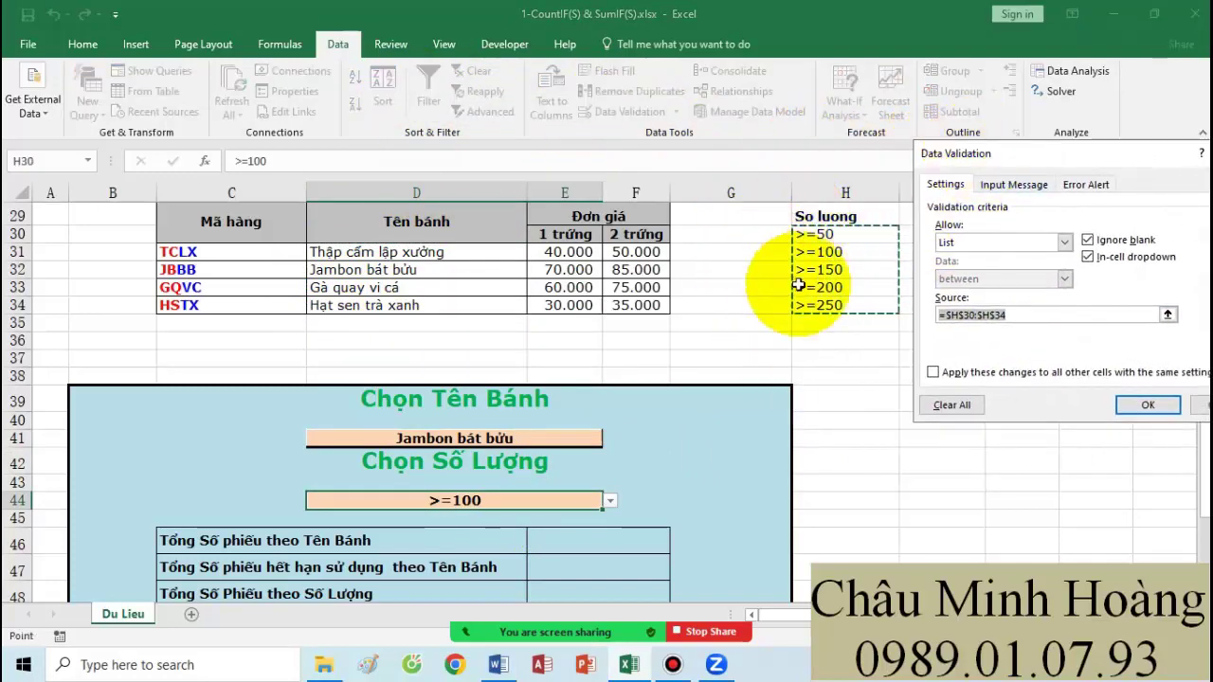
left_click(1148, 405)
Step: Choose Jambon bát bửu in the Chọn Tên Bánh list and >=200 in the Chọn Số Lượng list
left_click(596, 439)
left_click(611, 442)
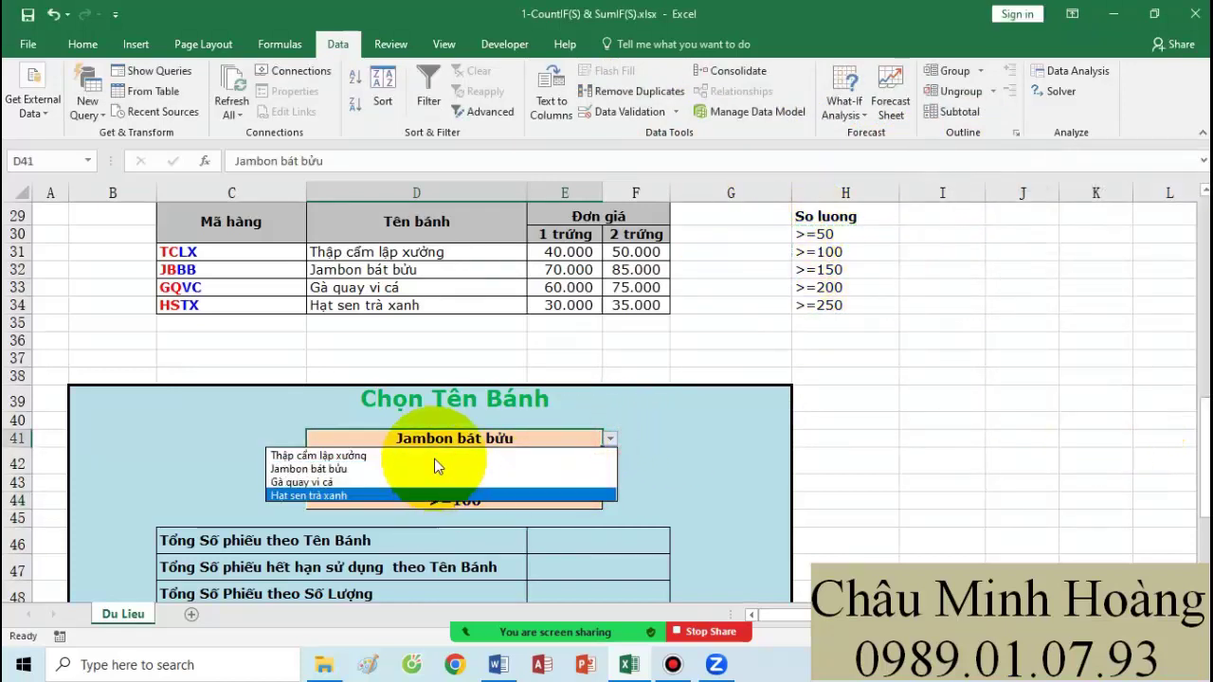
left_click(429, 468)
left_click(596, 494)
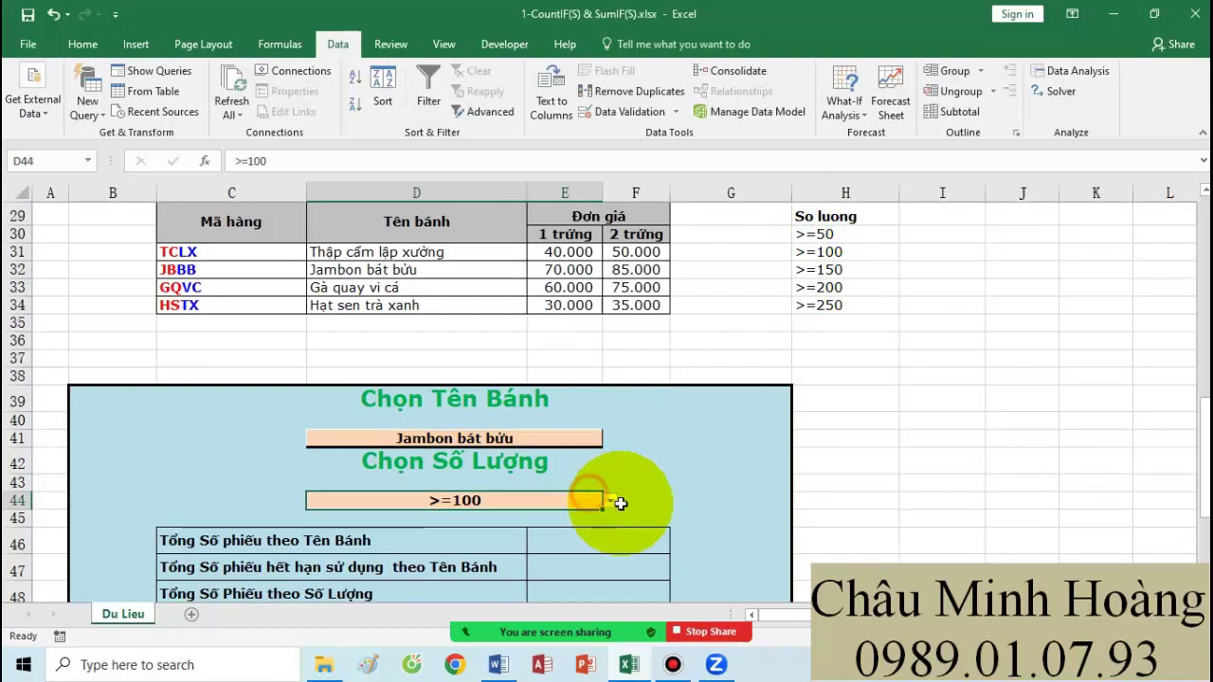
left_click(611, 500)
left_click(474, 556)
Step: Start a COUNTIF formula in E46 for Tổng Số phiếu theo Tên Bánh, using the absolute Tên bánh range $C$3:$C$26
scroll(617, 543, "down", 2)
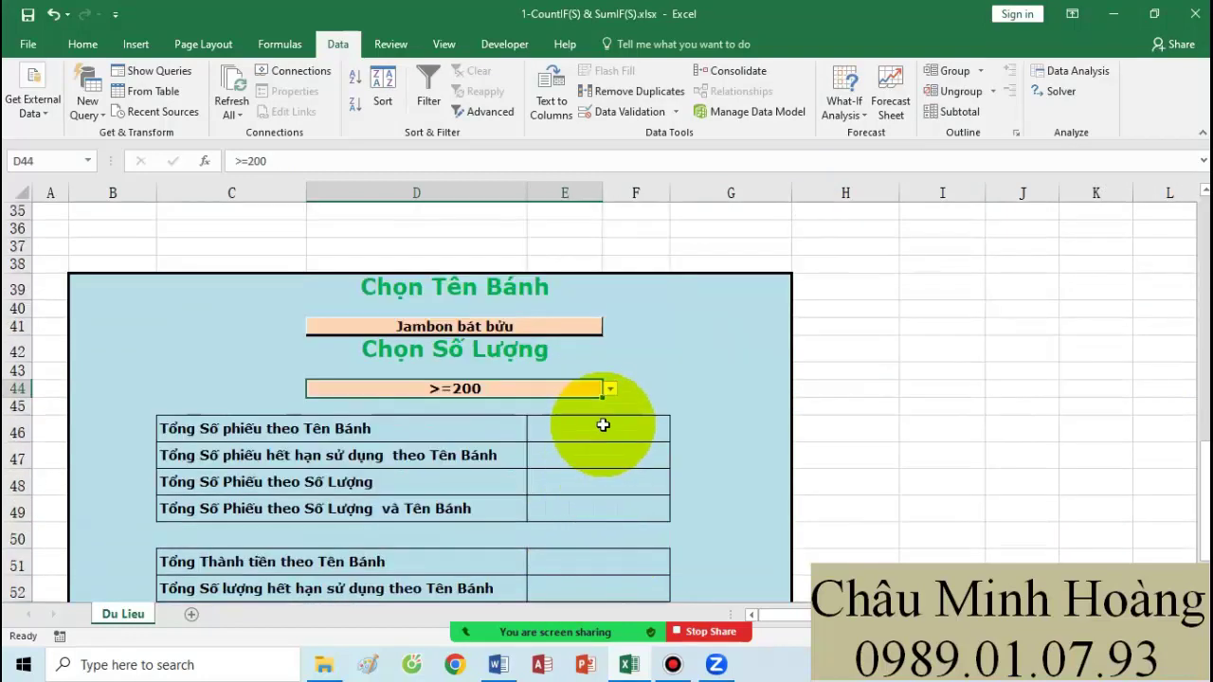
left_click_drag(600, 426, 601, 509)
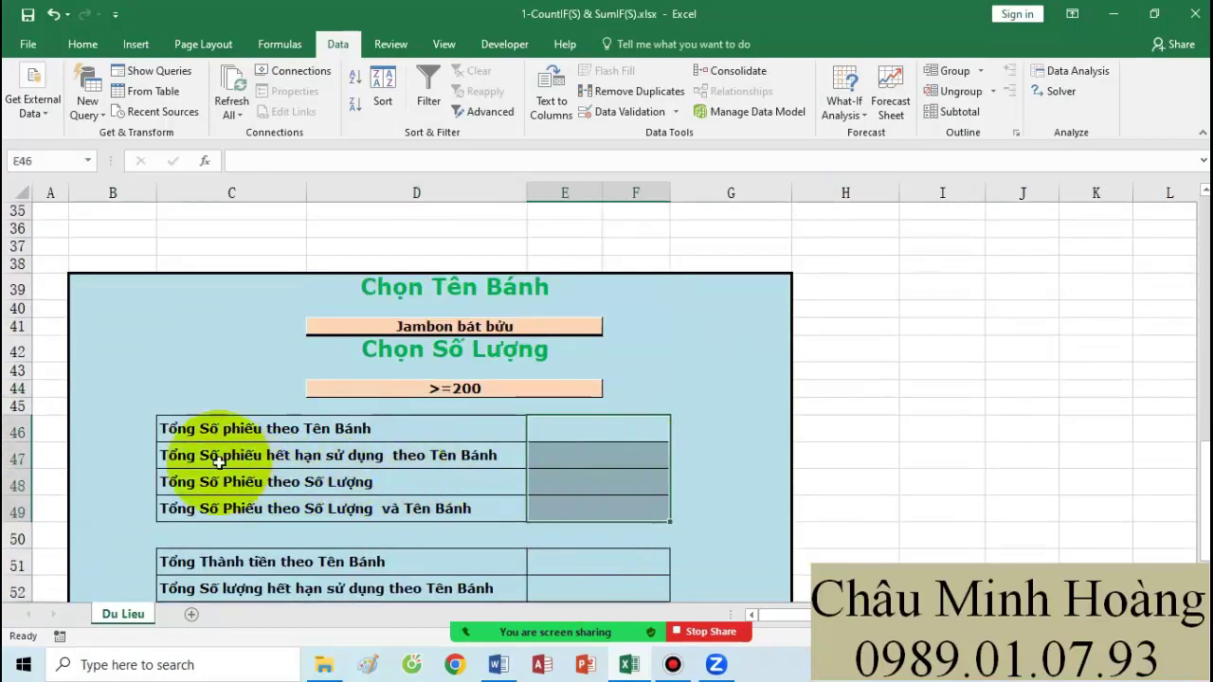
left_click(586, 433)
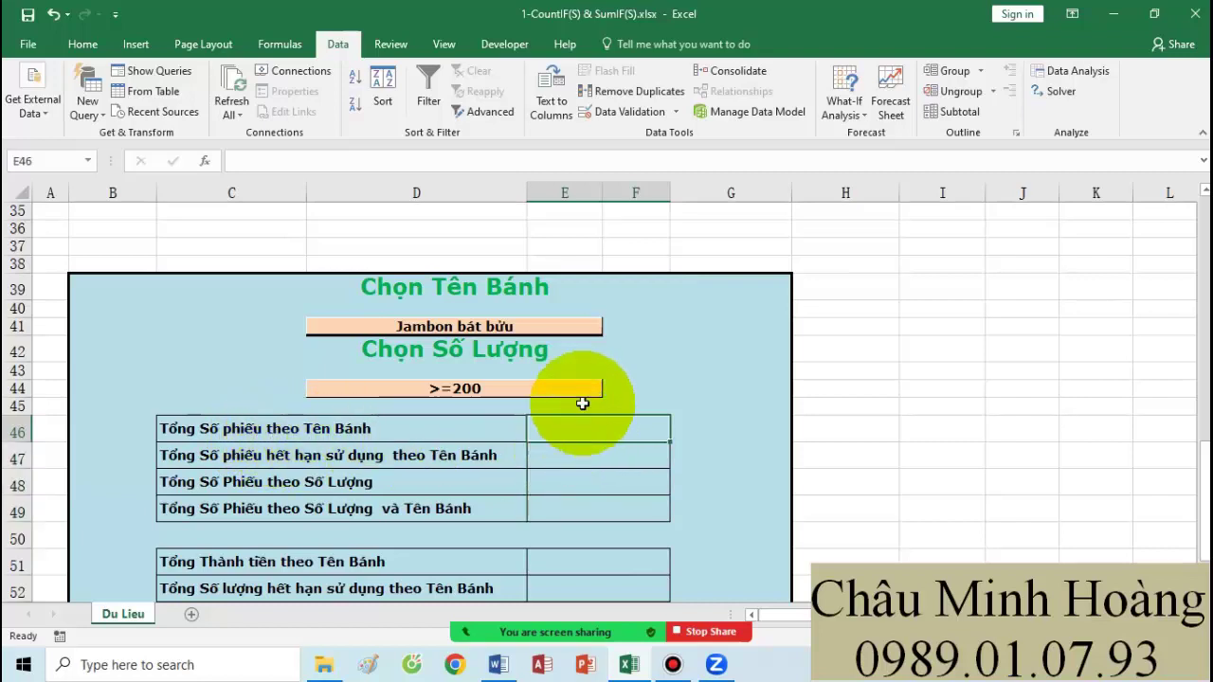
type("=count")
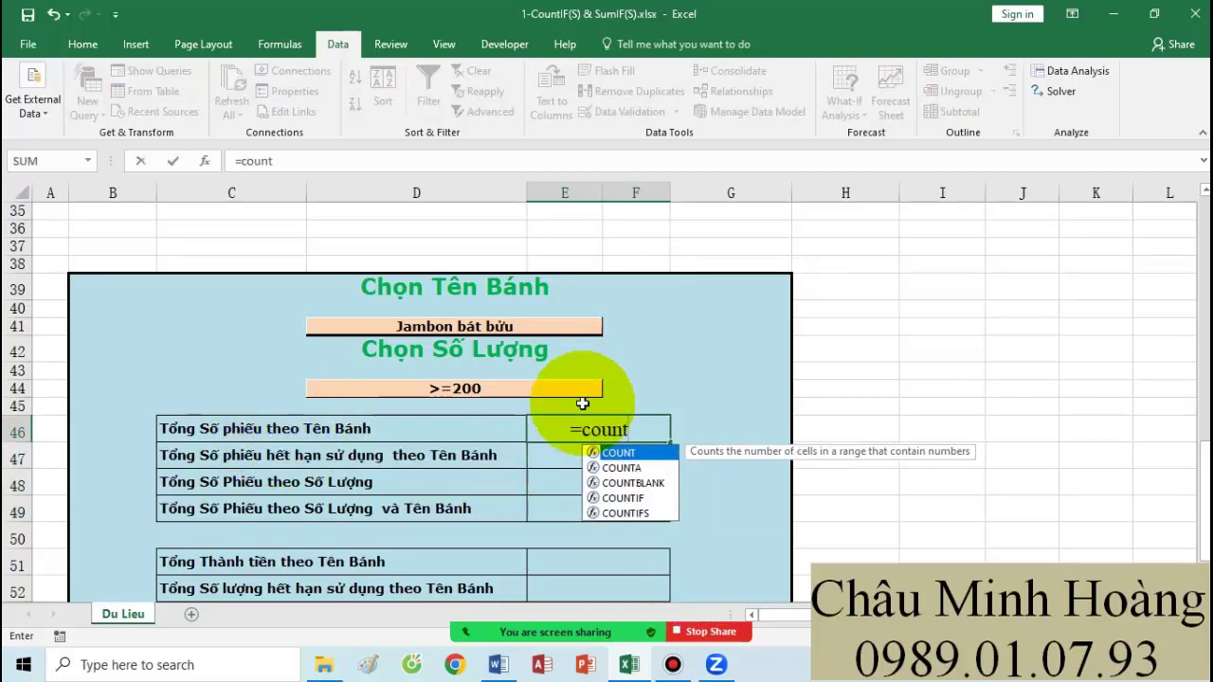
double_click(630, 498)
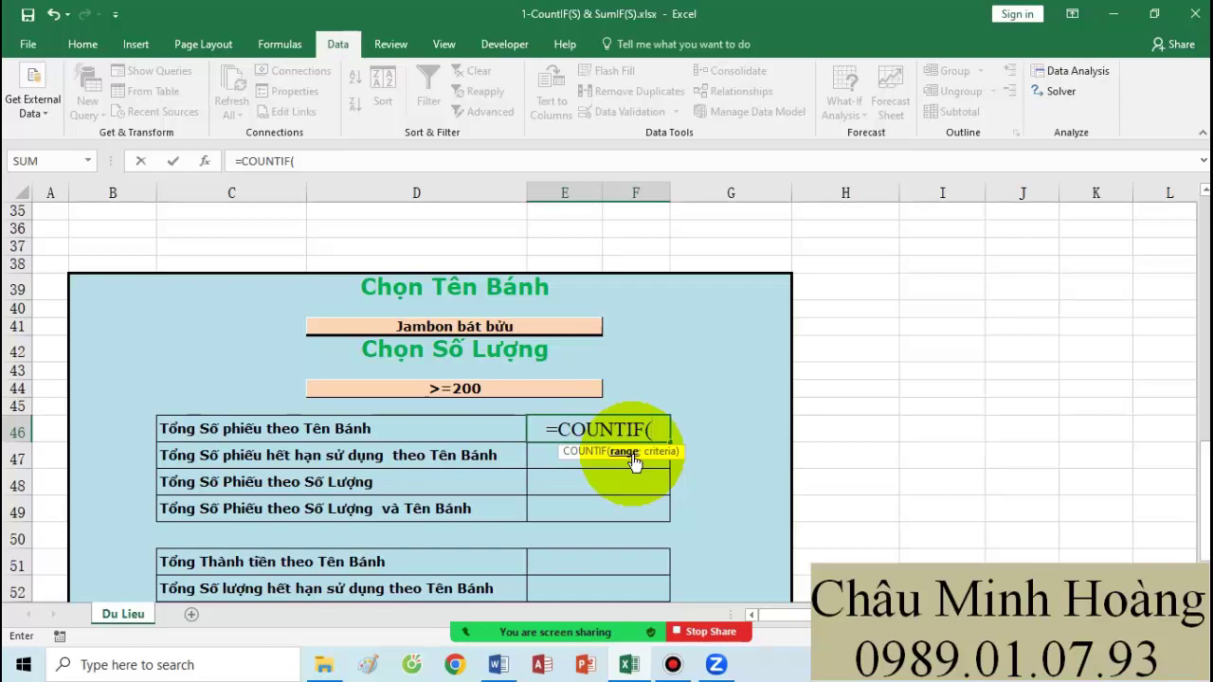
scroll(465, 455, "up", 8)
scroll(407, 445, "down", 2)
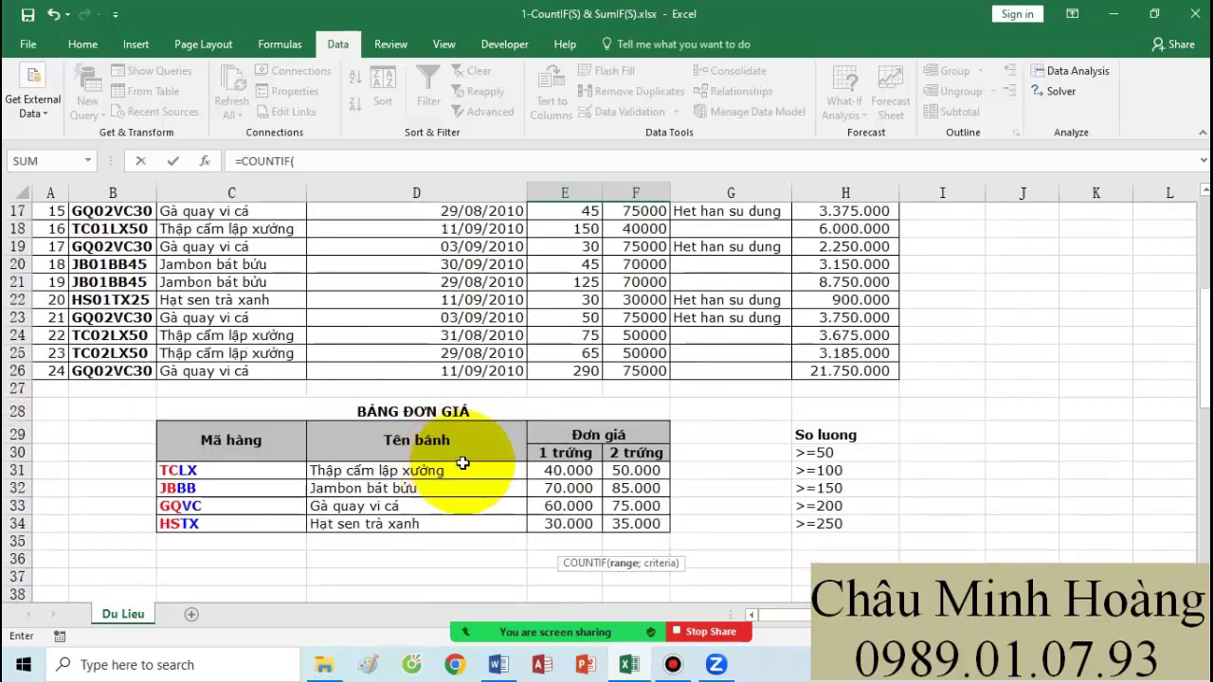
scroll(464, 464, "down", 6)
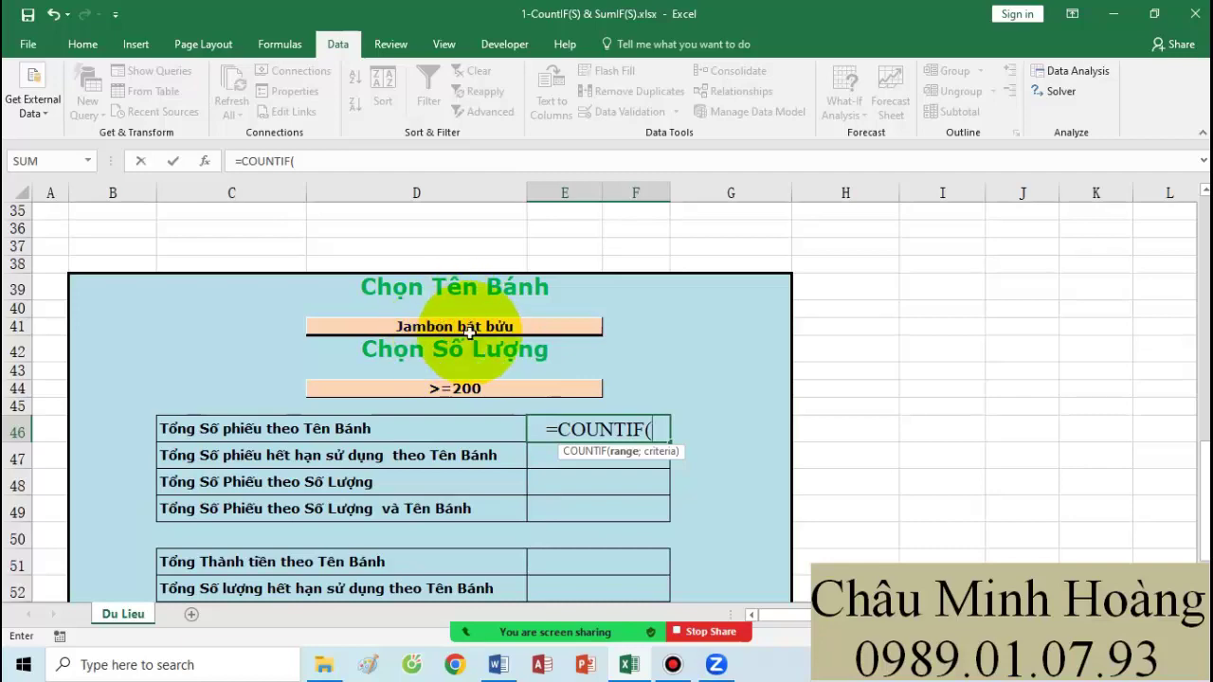
scroll(446, 417, "up", 11)
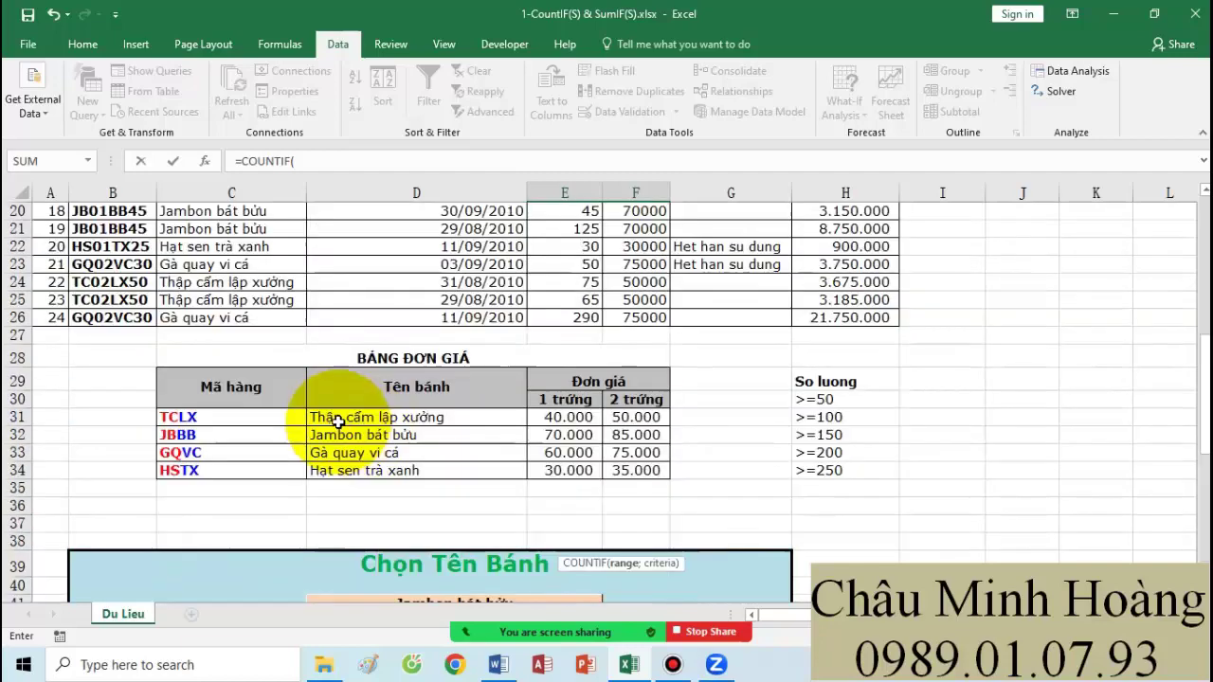
left_click_drag(232, 256, 224, 389)
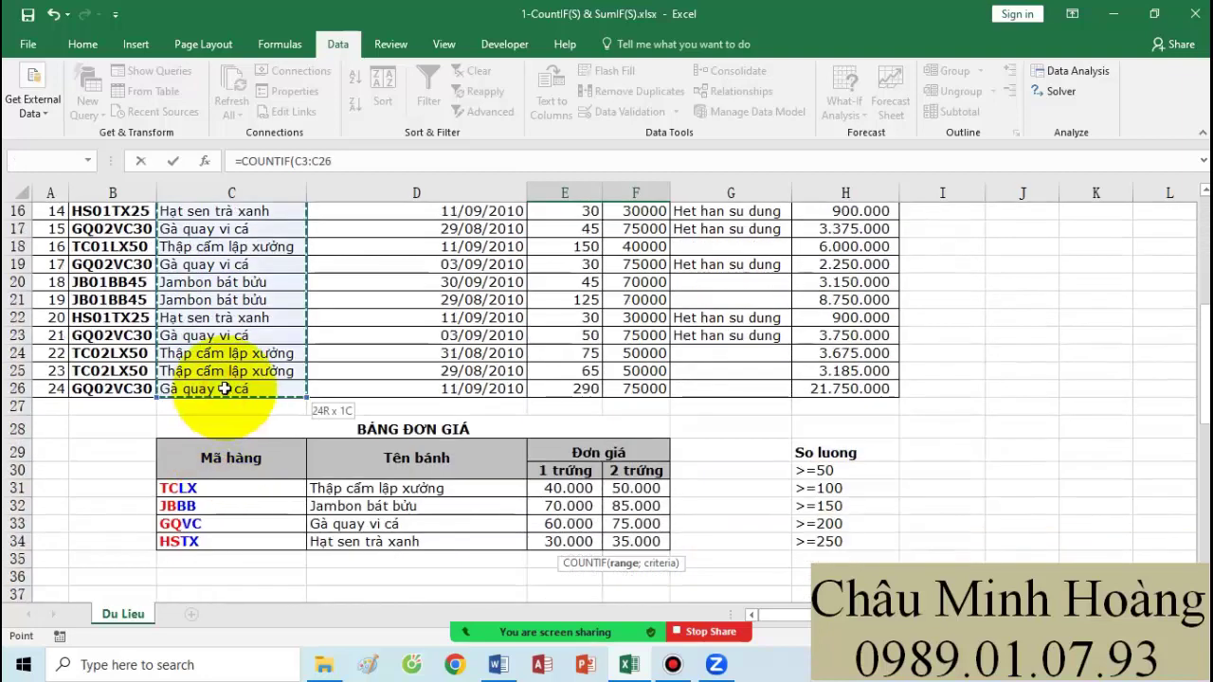
key("F4")
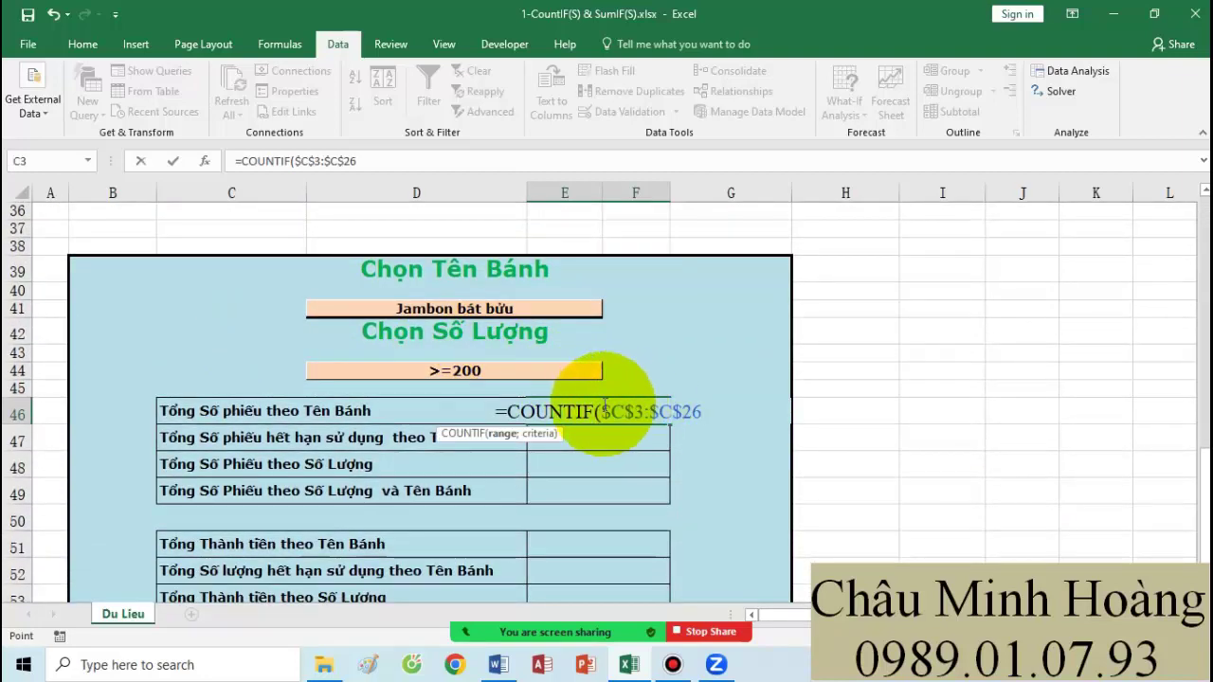
Step: Complete the COUNTIF formula in E46 with the absolute cake name cell $D$41 as the criterion
left_click_drag(597, 411, 706, 413)
type(";")
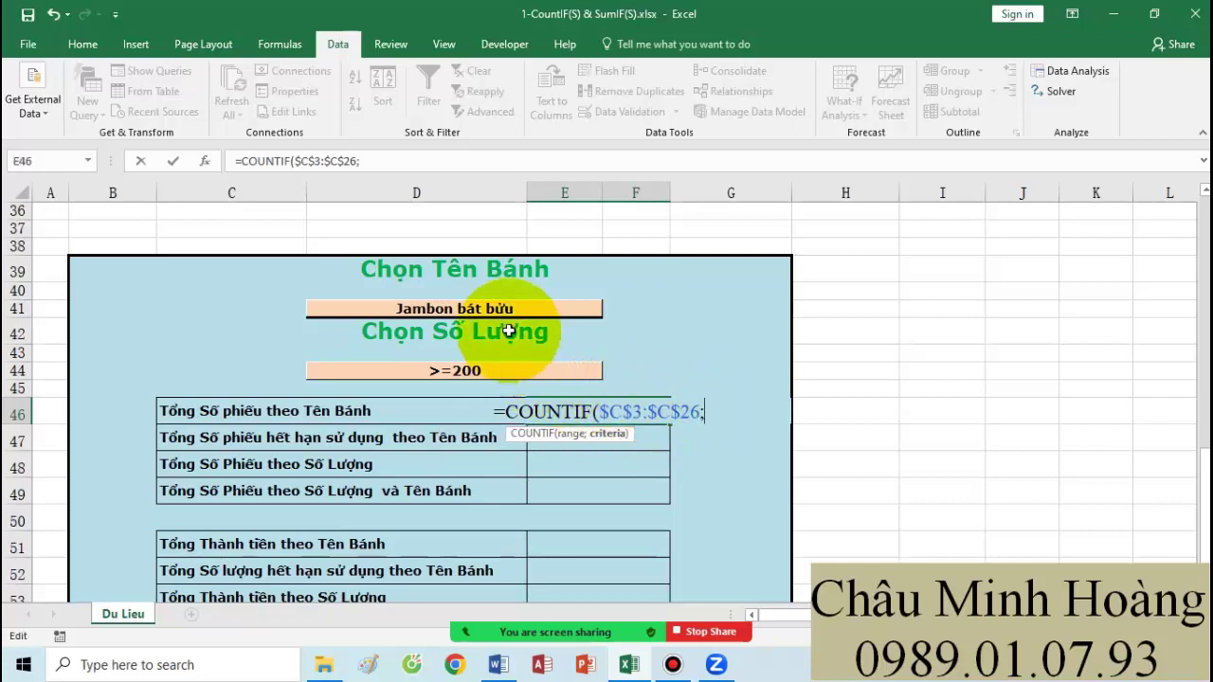
left_click(503, 319)
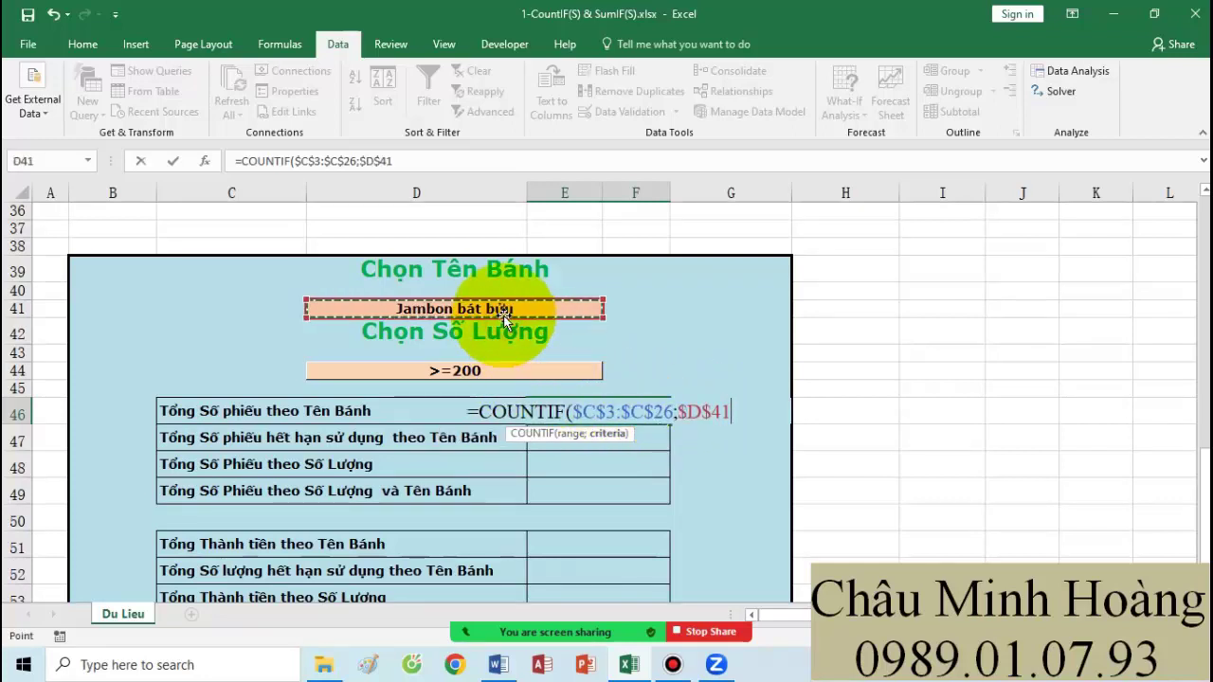
type(")")
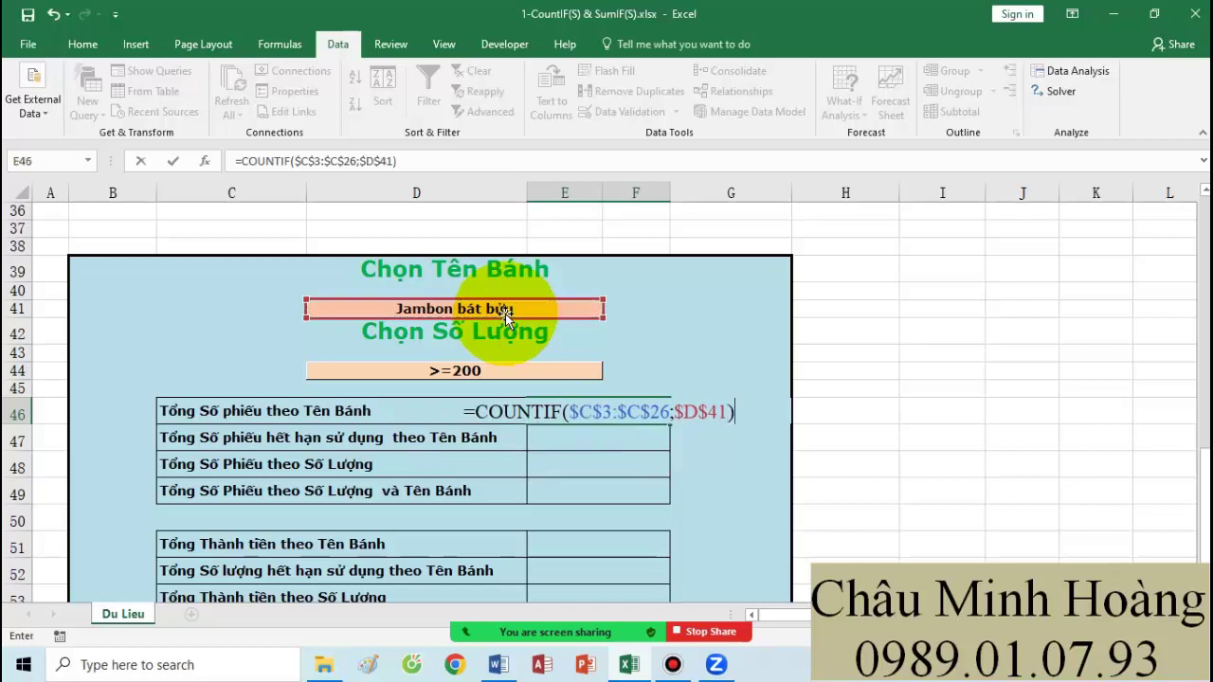
key("Return")
Step: Remove the equals sign from the E46 formula to show it as text, and widen column F to fit it
left_click(582, 414)
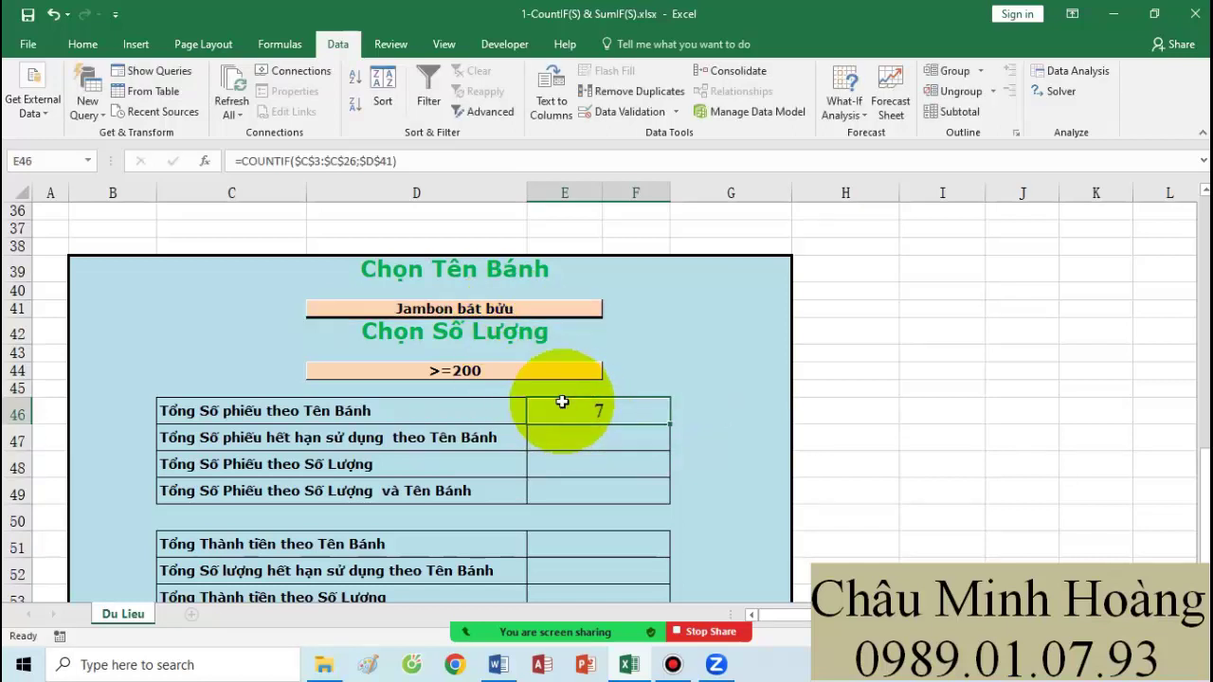
double_click(561, 402)
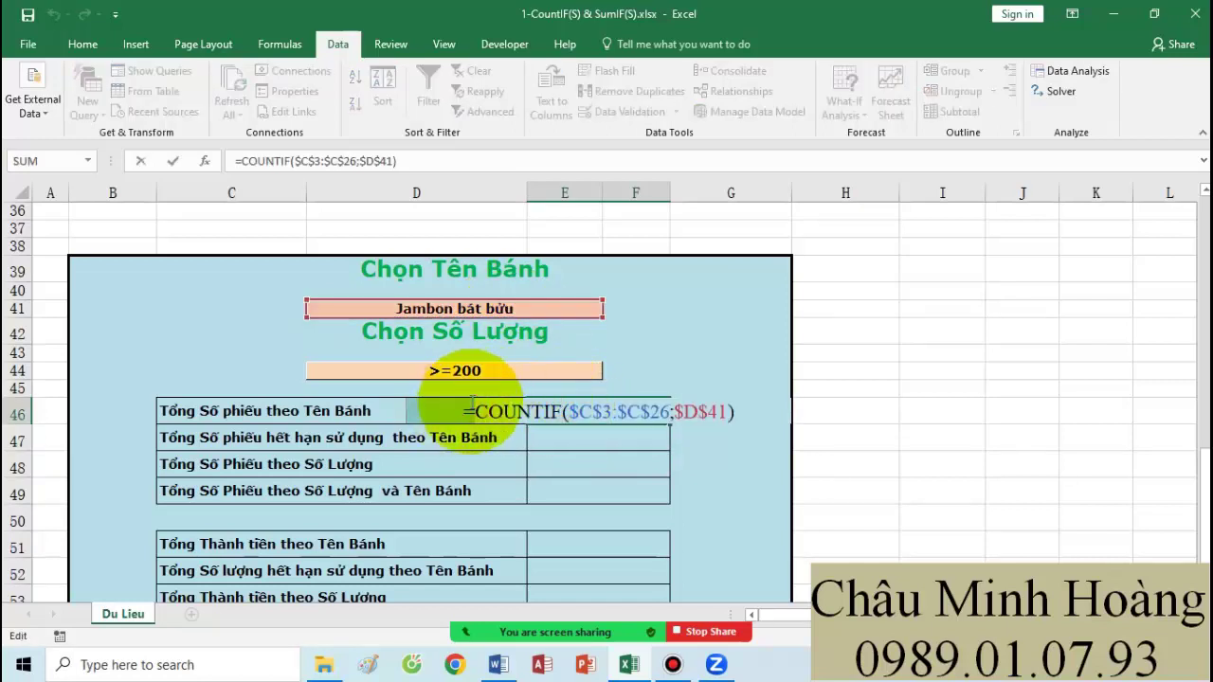
key("BackSpace")
key("Return")
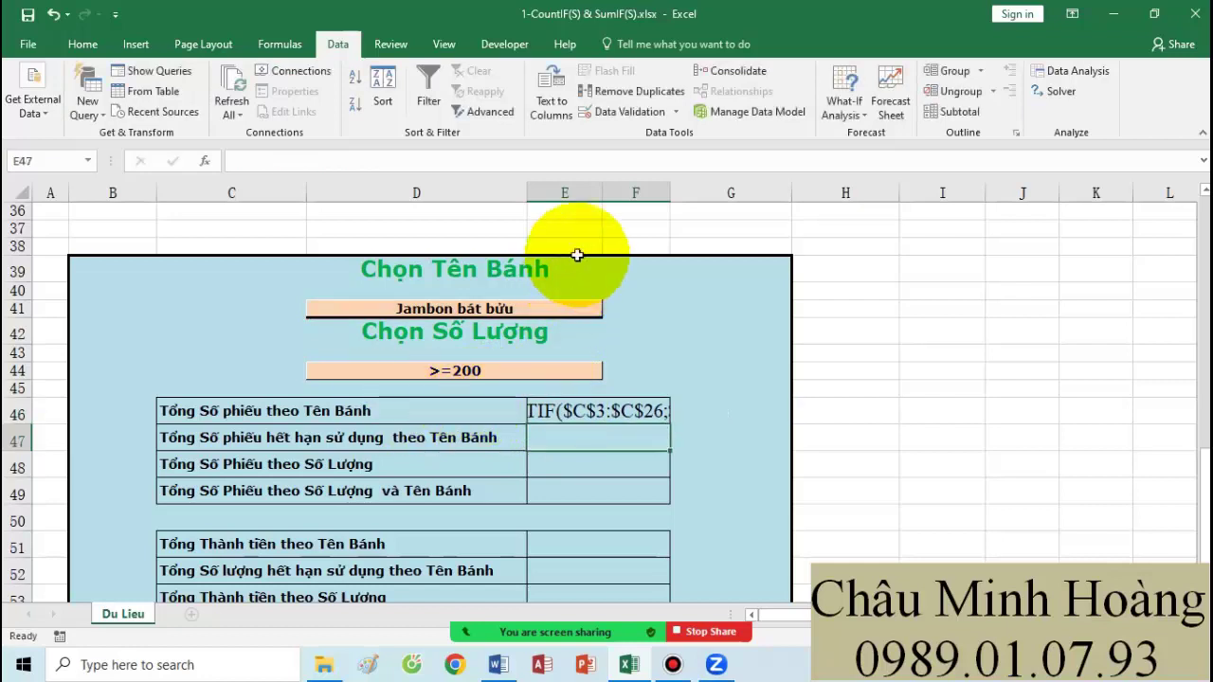
left_click_drag(666, 193, 1060, 236)
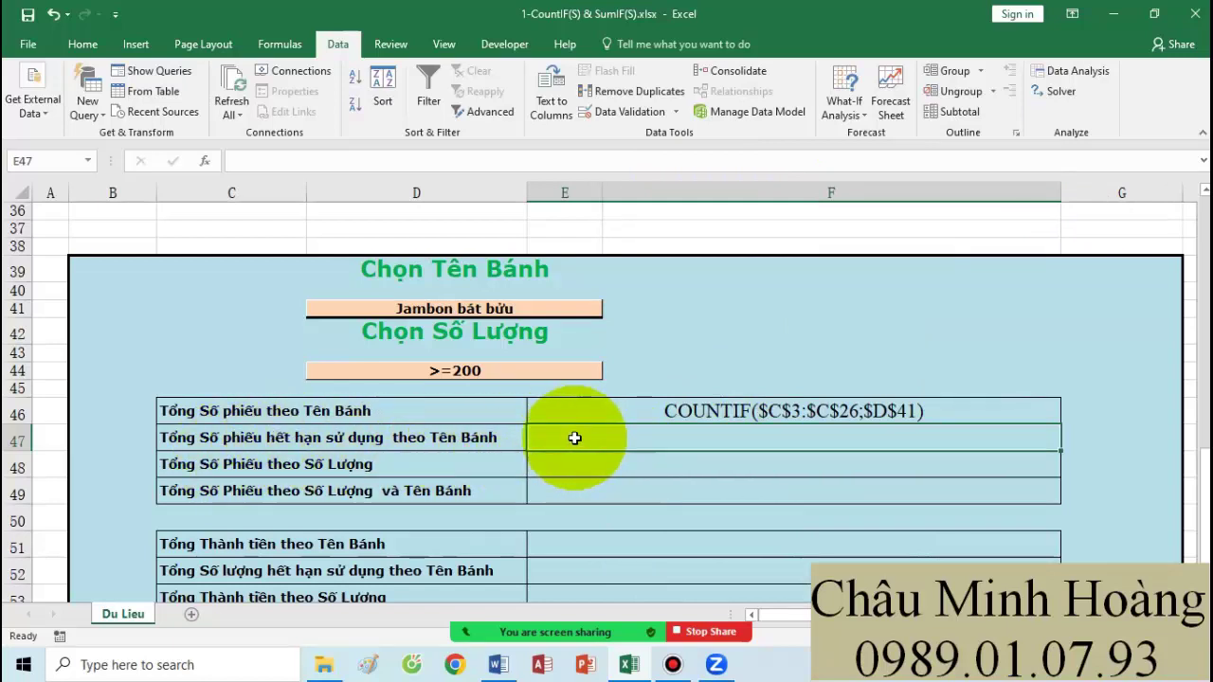
Step: Start a COUNTIFS formula in E47 with the absolute Ghi chú range $G$3:$G$26 and the criterion "Het han su dung"
type("=countifs")
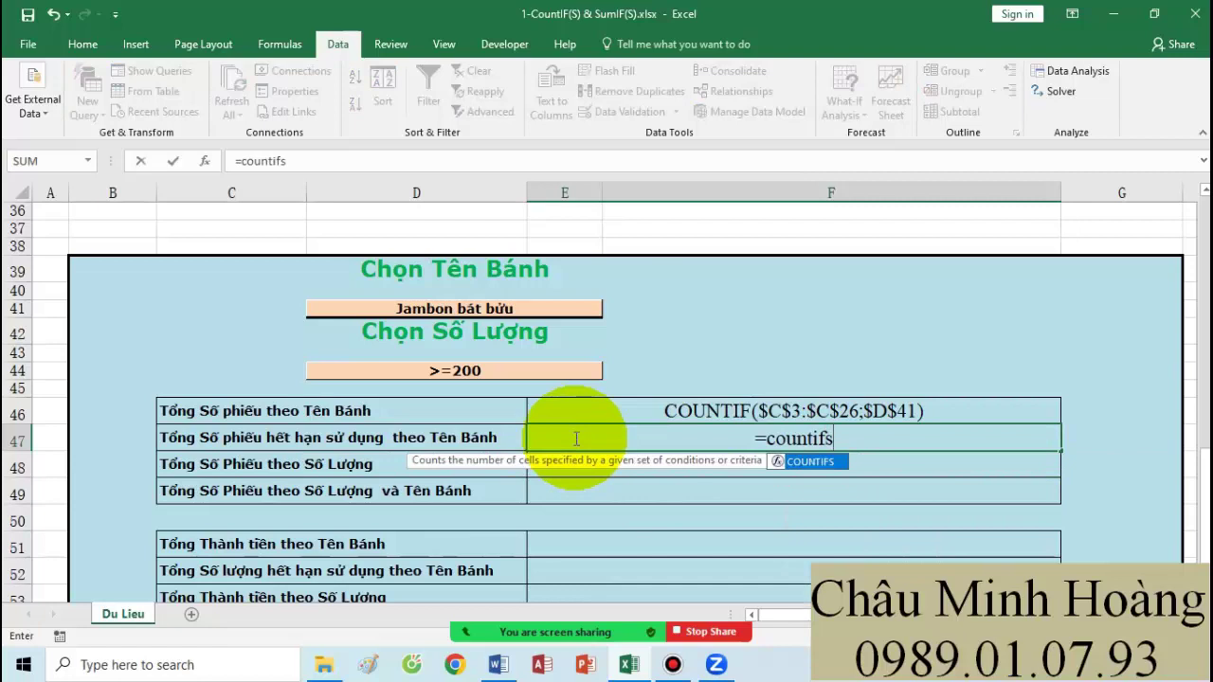
key("Tab")
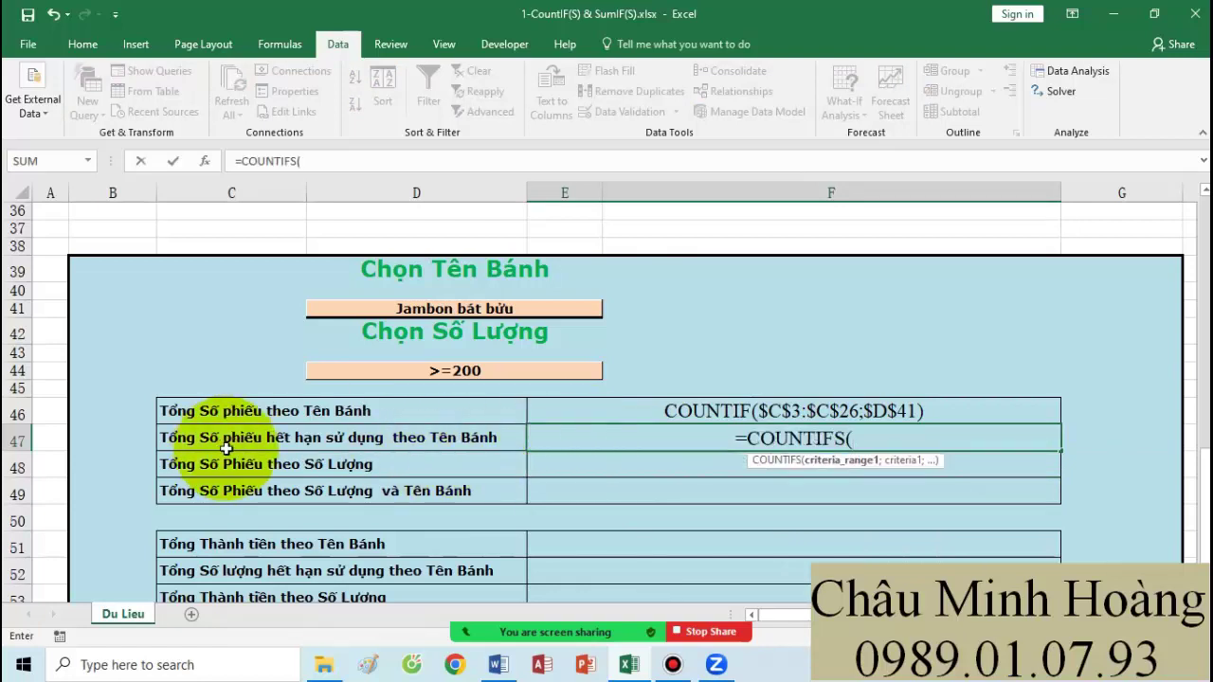
scroll(731, 420, "up", 12)
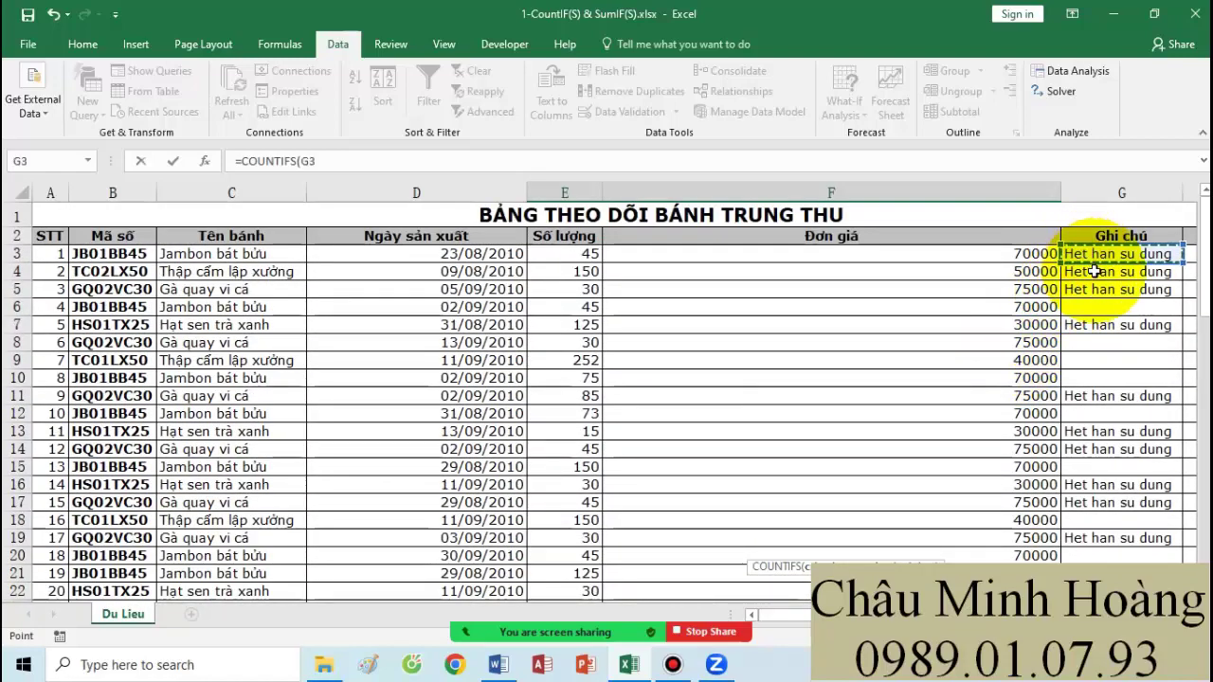
left_click_drag(1094, 270, 1100, 443)
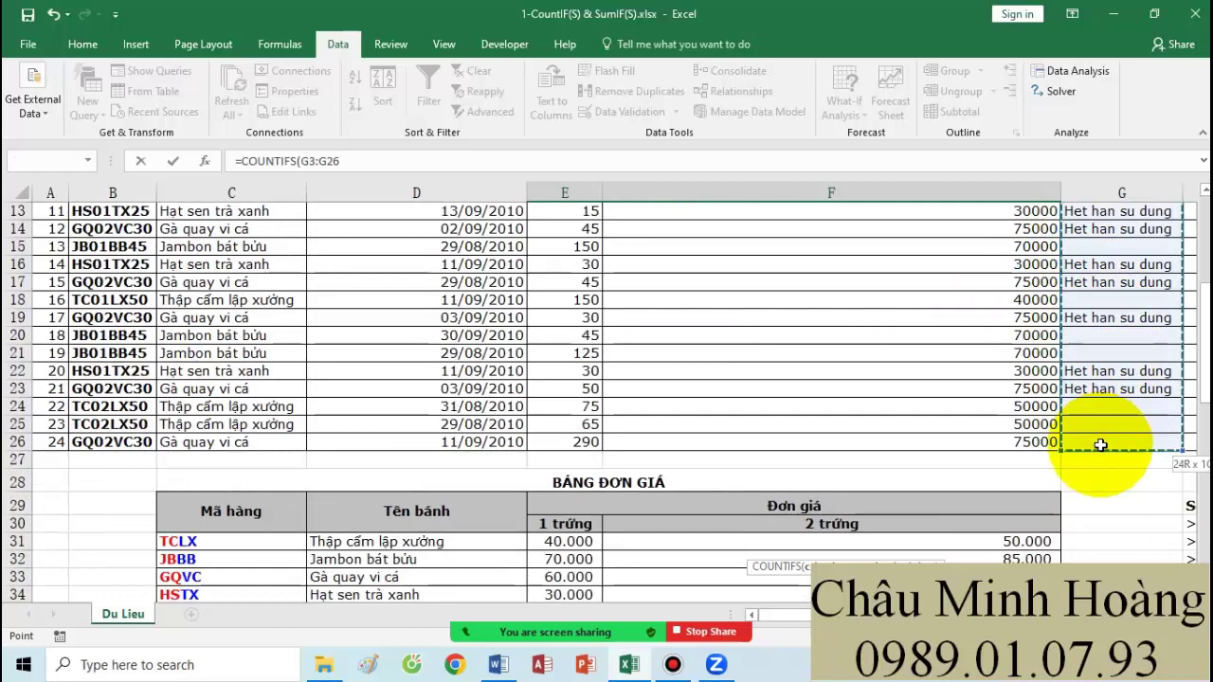
key("F4")
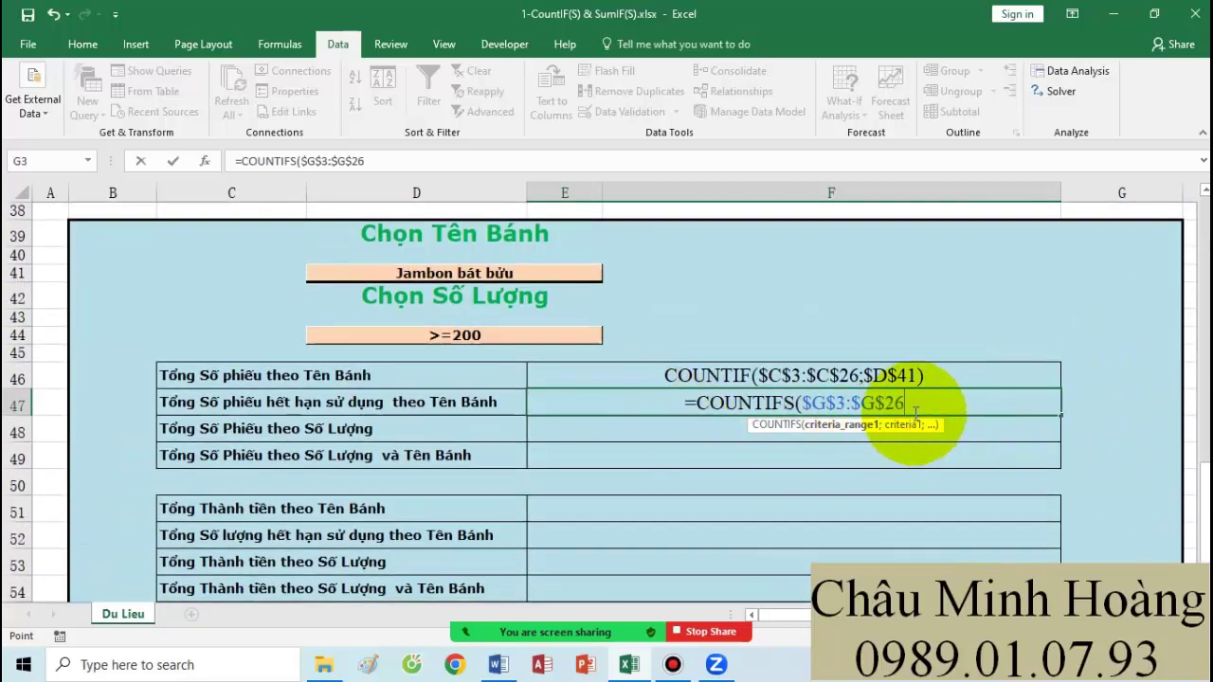
type(";\"H")
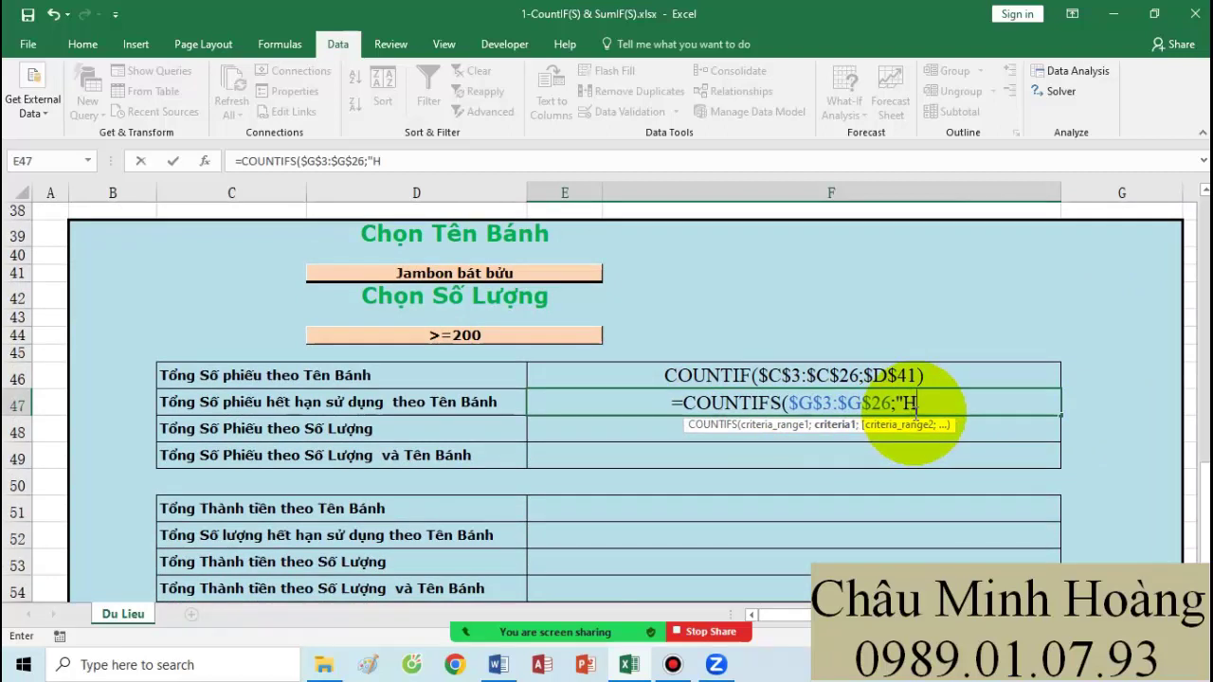
type("et han")
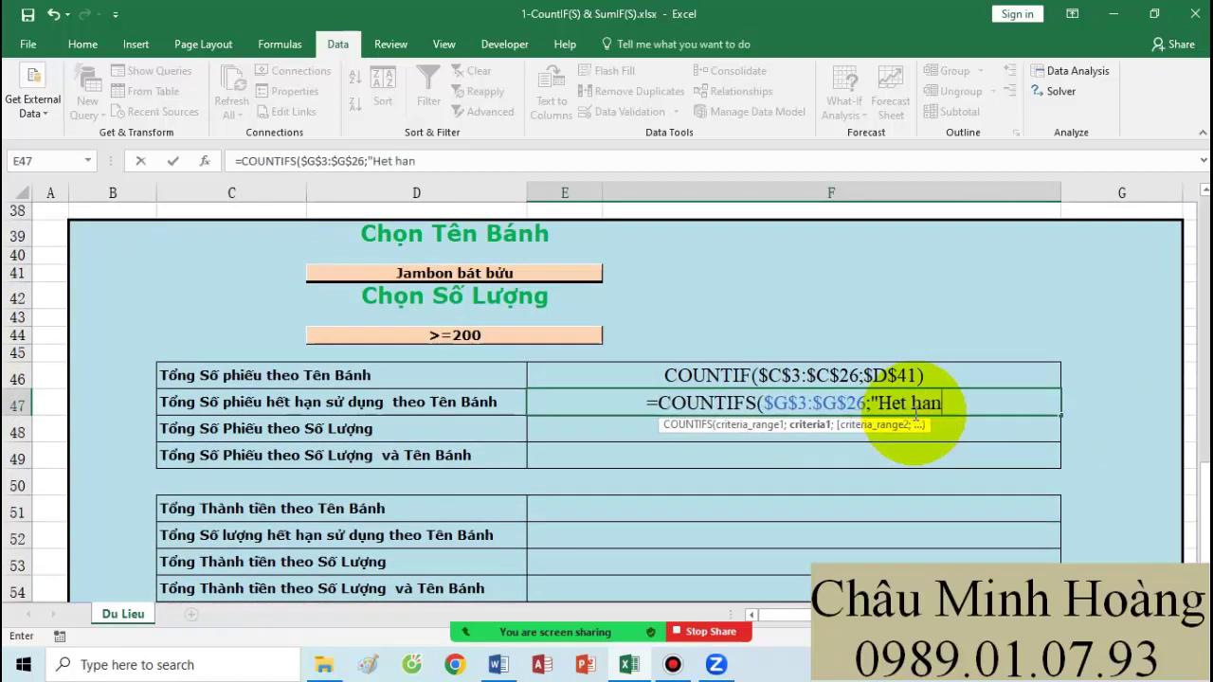
type(" su dung")
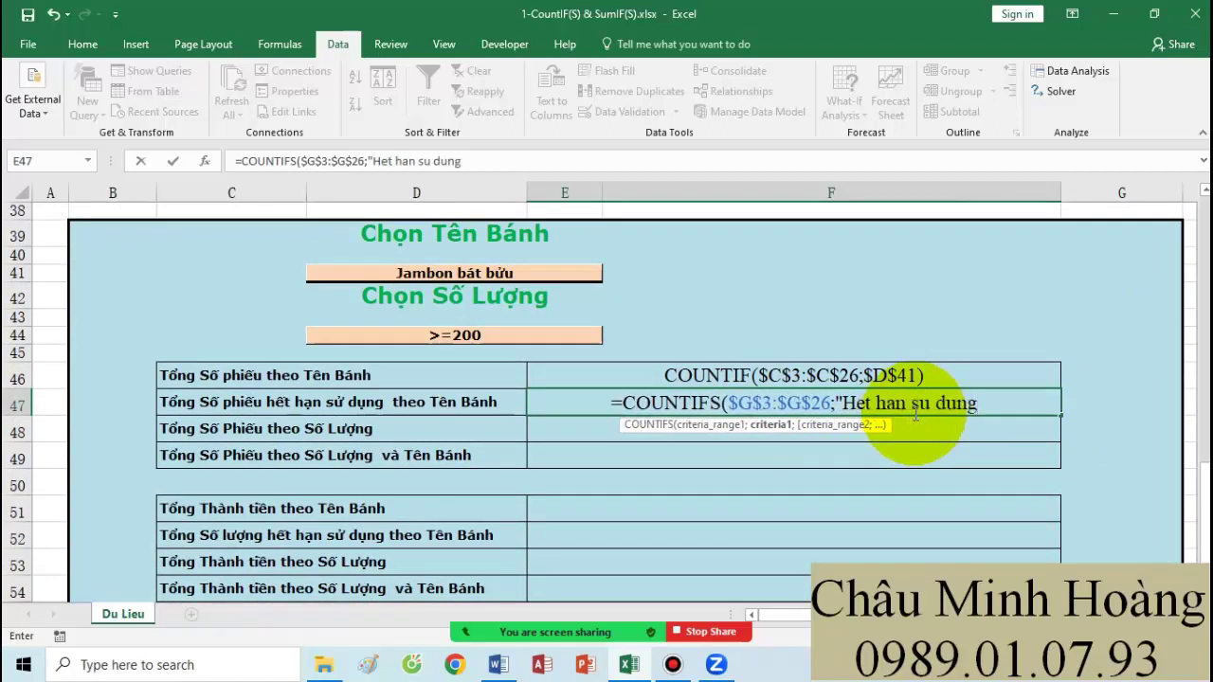
type("\";")
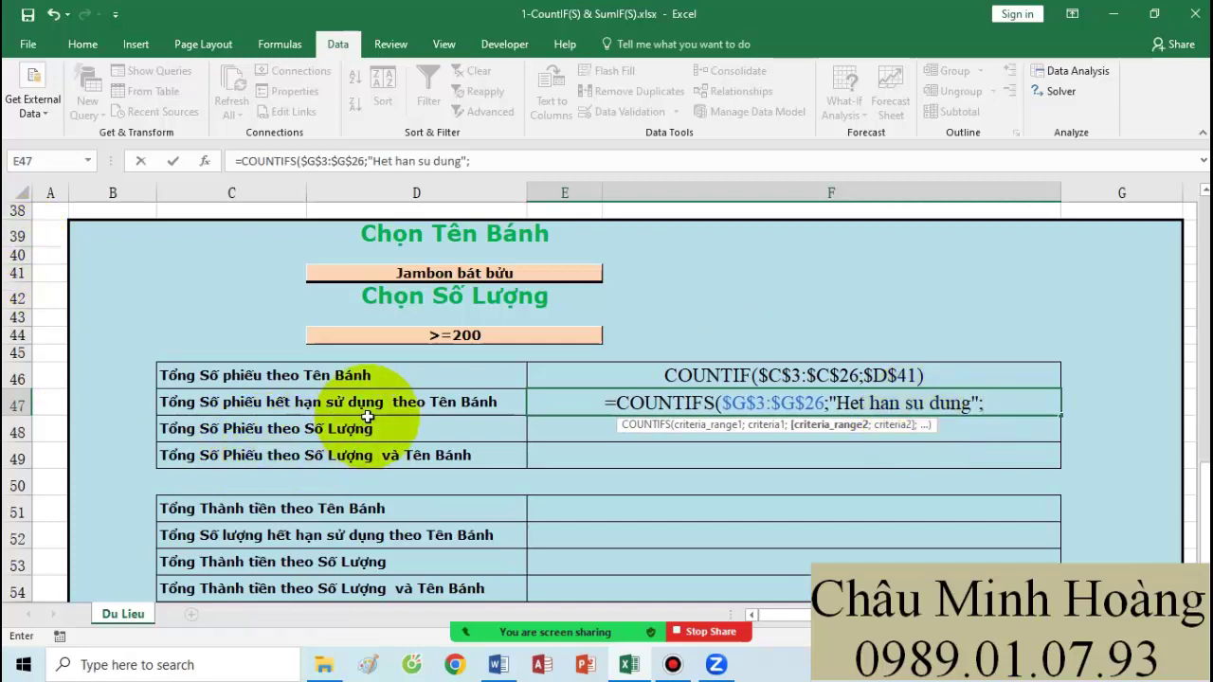
Step: Complete the E47 COUNTIFS formula with the second range $C$3:$C$26 and the absolute cake name cell $D$41 as its criterion
scroll(381, 414, "up", 12)
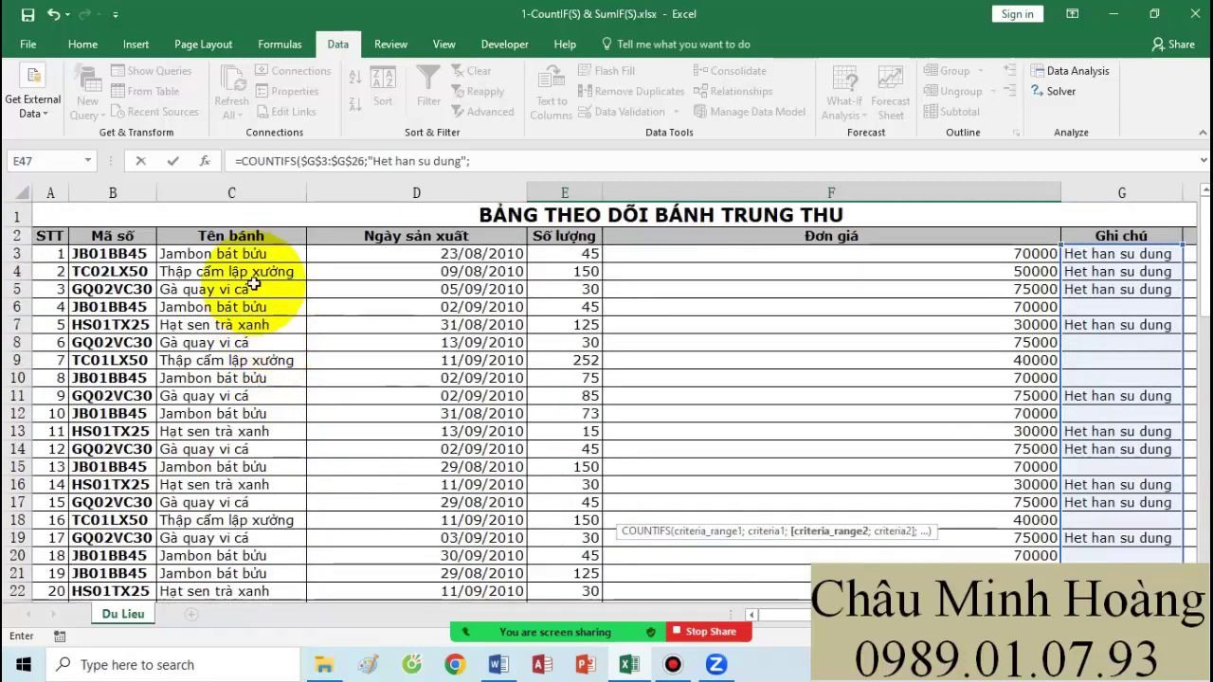
left_click_drag(239, 254, 229, 390)
key("F4")
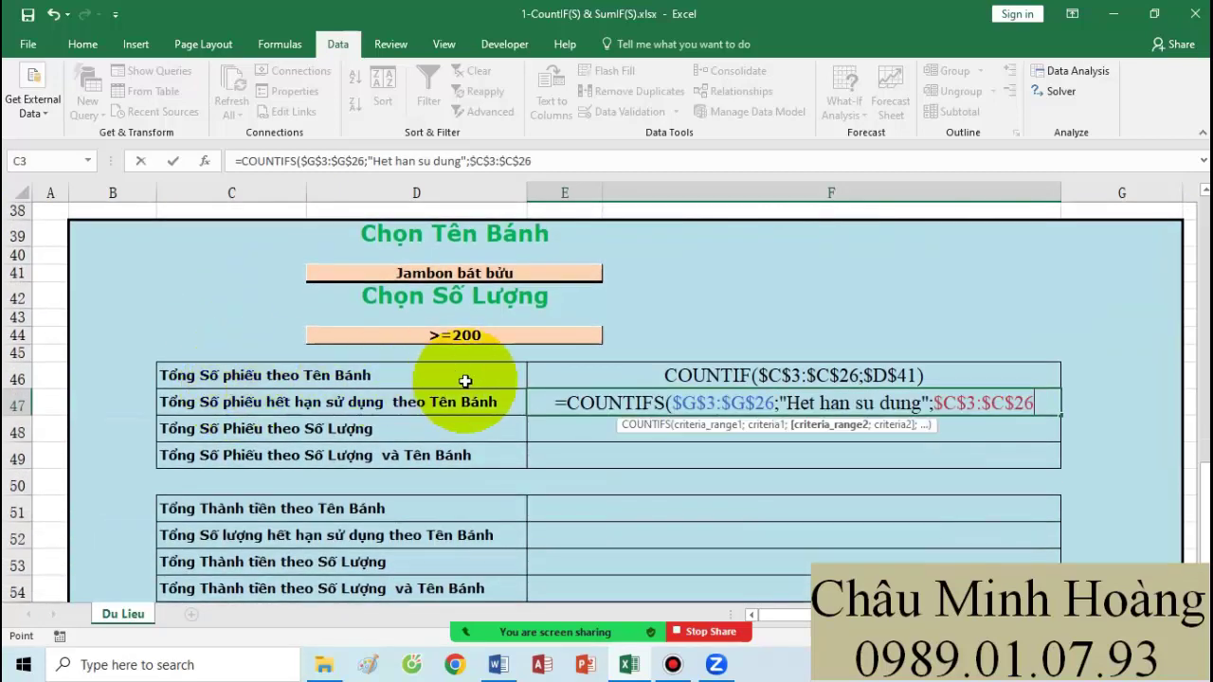
type(";")
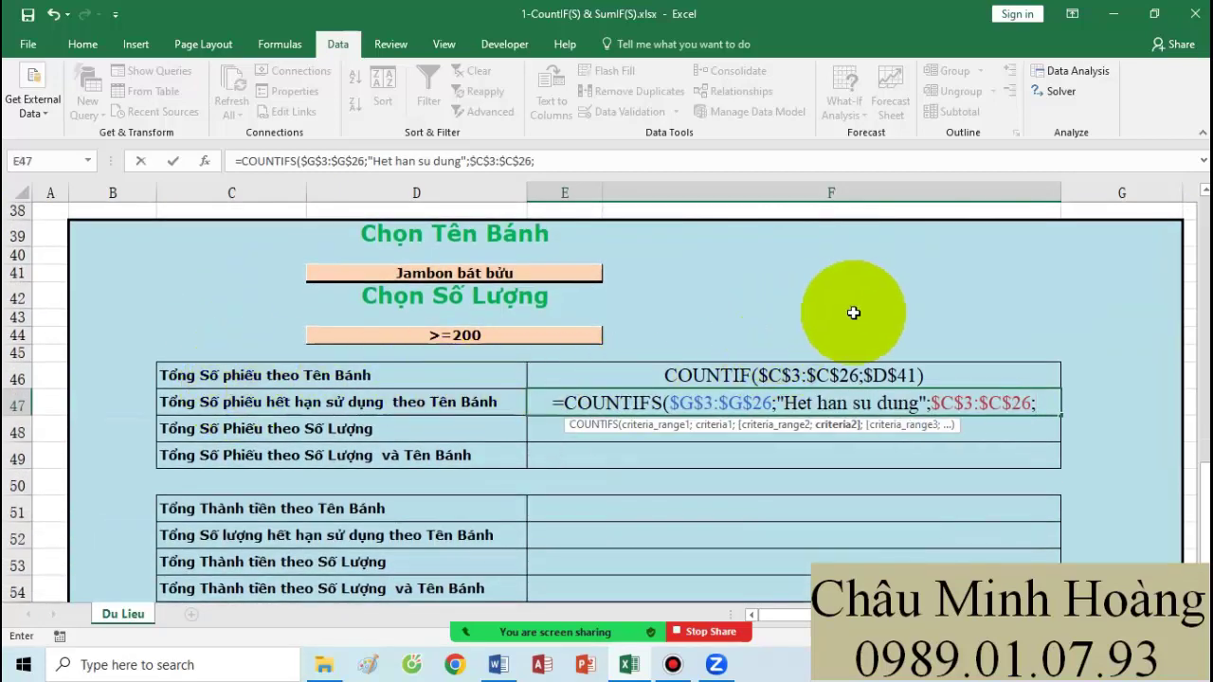
left_click(500, 272)
key("F4")
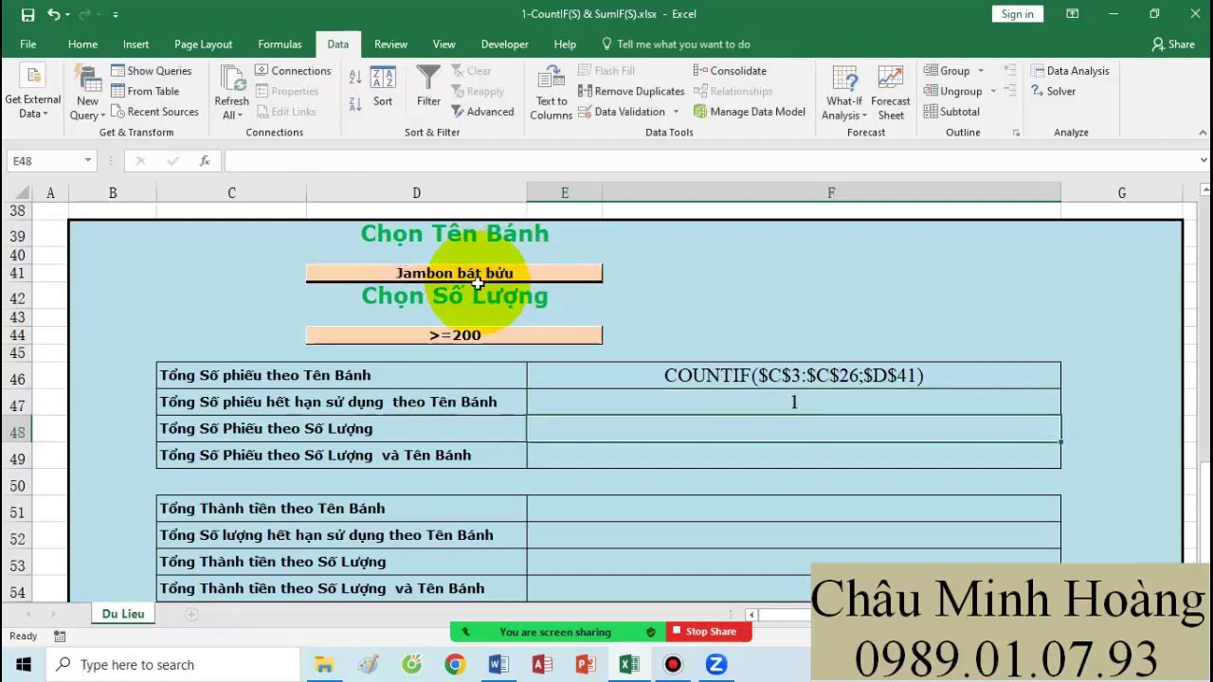
Step: Remove the equals sign from the E47 formula to show it as text, and widen column F to fit it
double_click(689, 410)
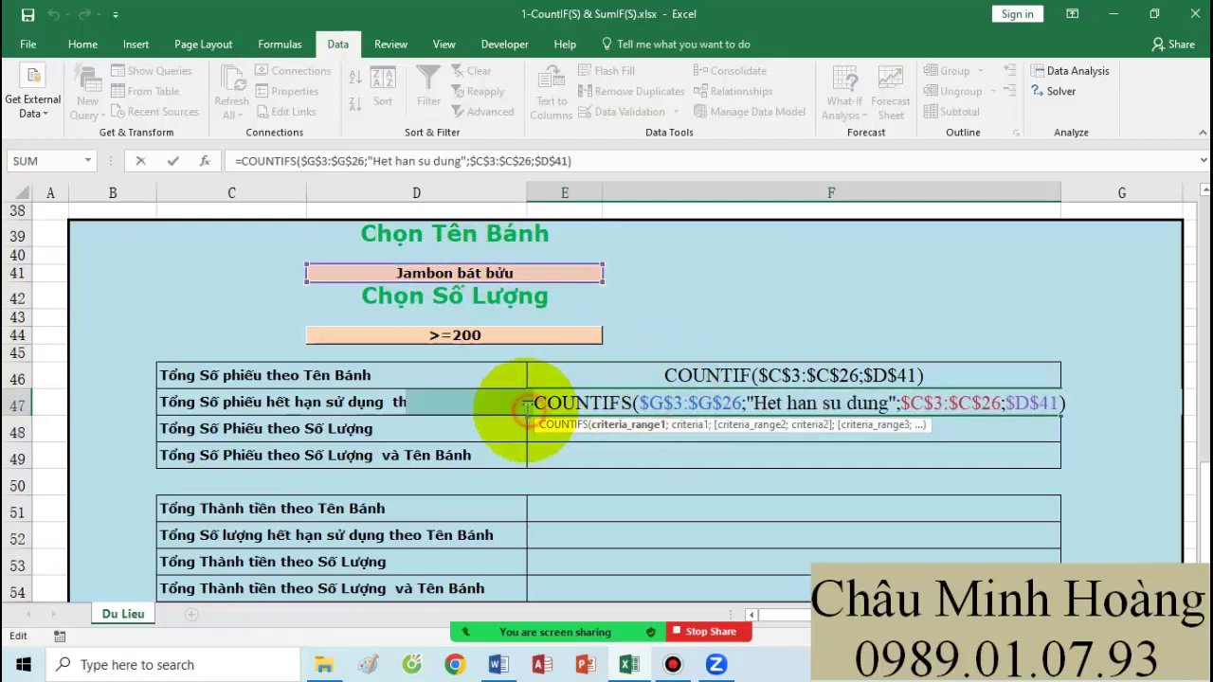
left_click(514, 401)
key("Delete")
key("Return")
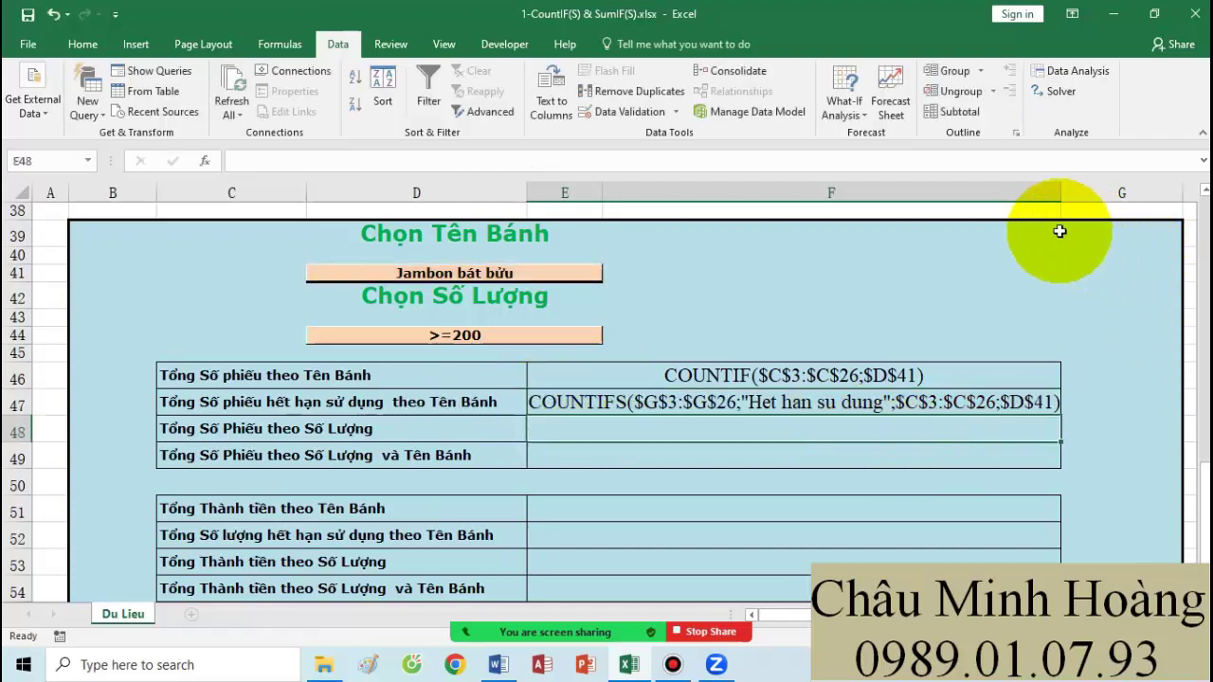
left_click_drag(1058, 192, 1120, 193)
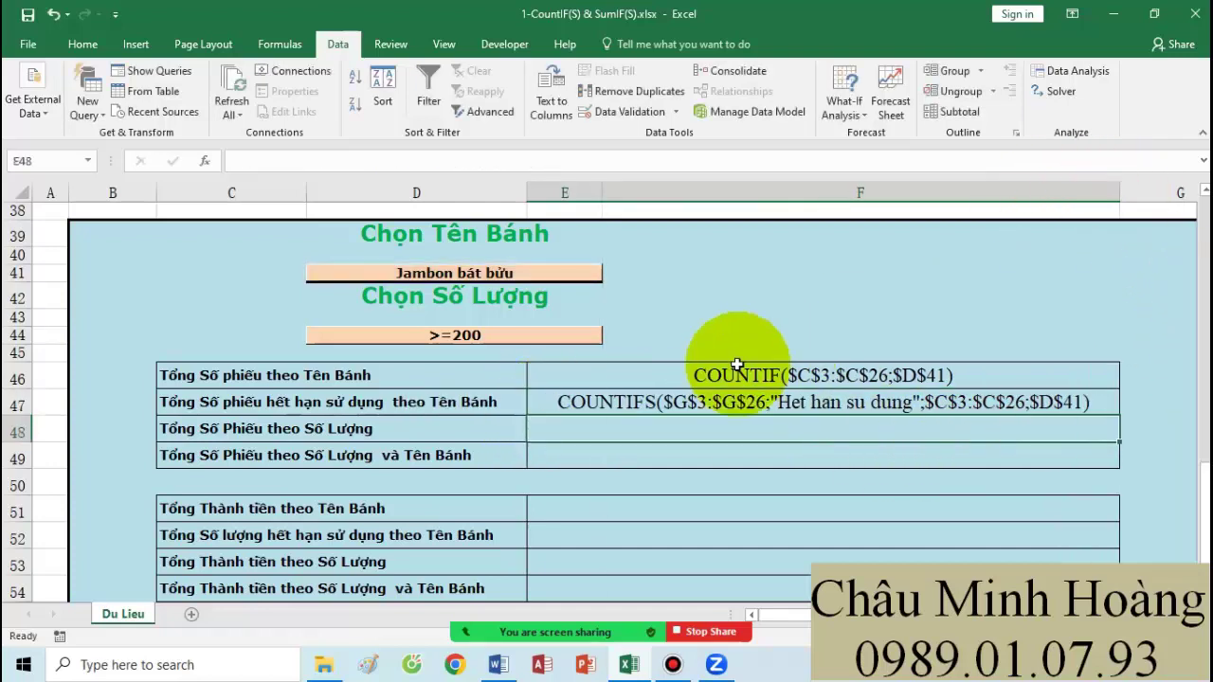
Step: Clear the background fill of the result area starting at E46 and extending to row 55
double_click(693, 402)
left_click_drag(663, 403, 784, 569)
left_click(83, 44)
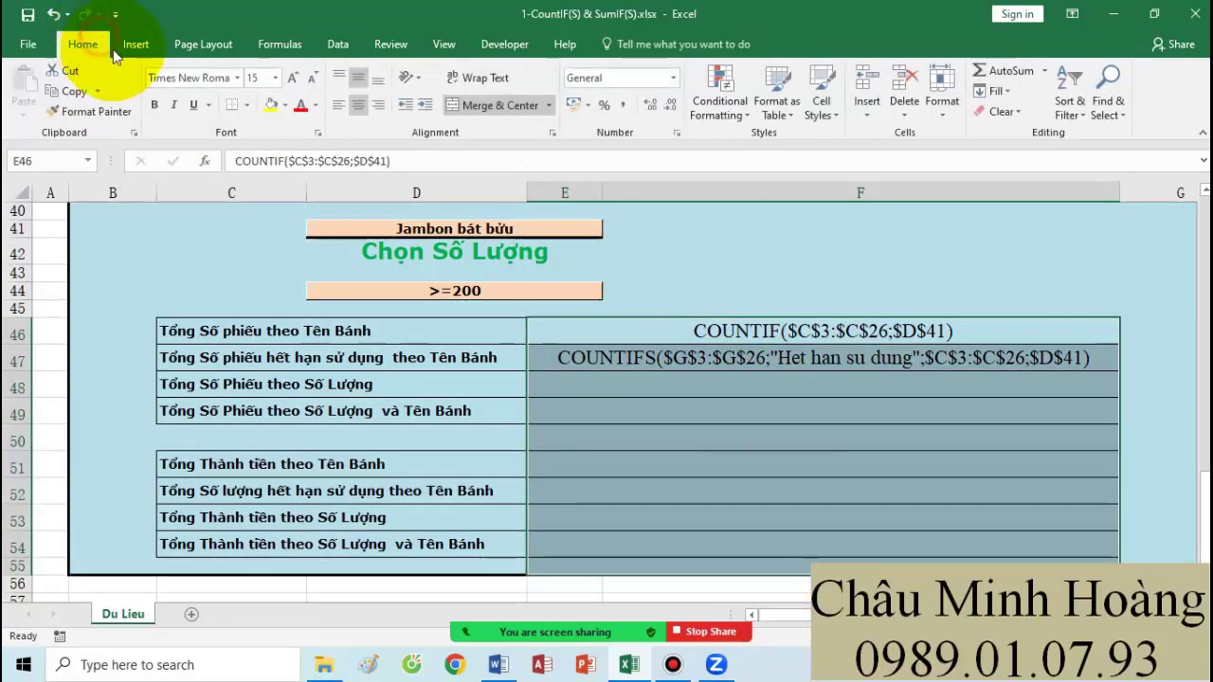
left_click(288, 106)
left_click(306, 286)
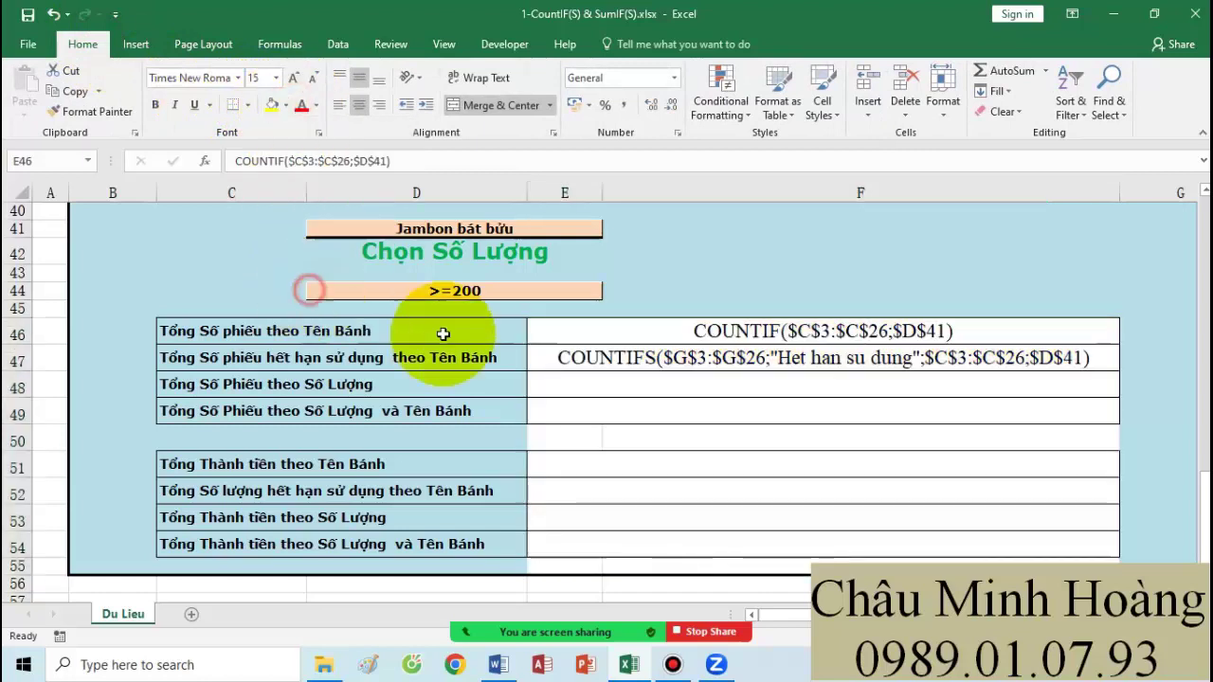
Step: Colour the range $C$3:$C$26 red within the COUNTIF text in E46
double_click(689, 359)
left_click(787, 331)
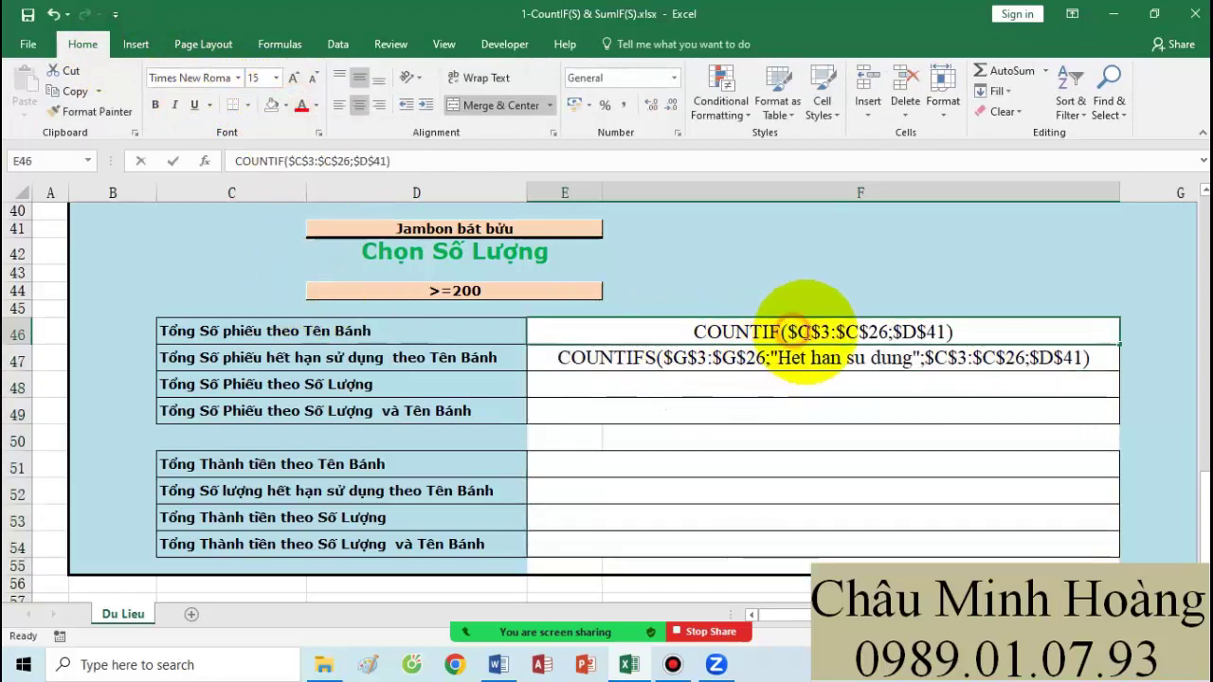
double_click(879, 331)
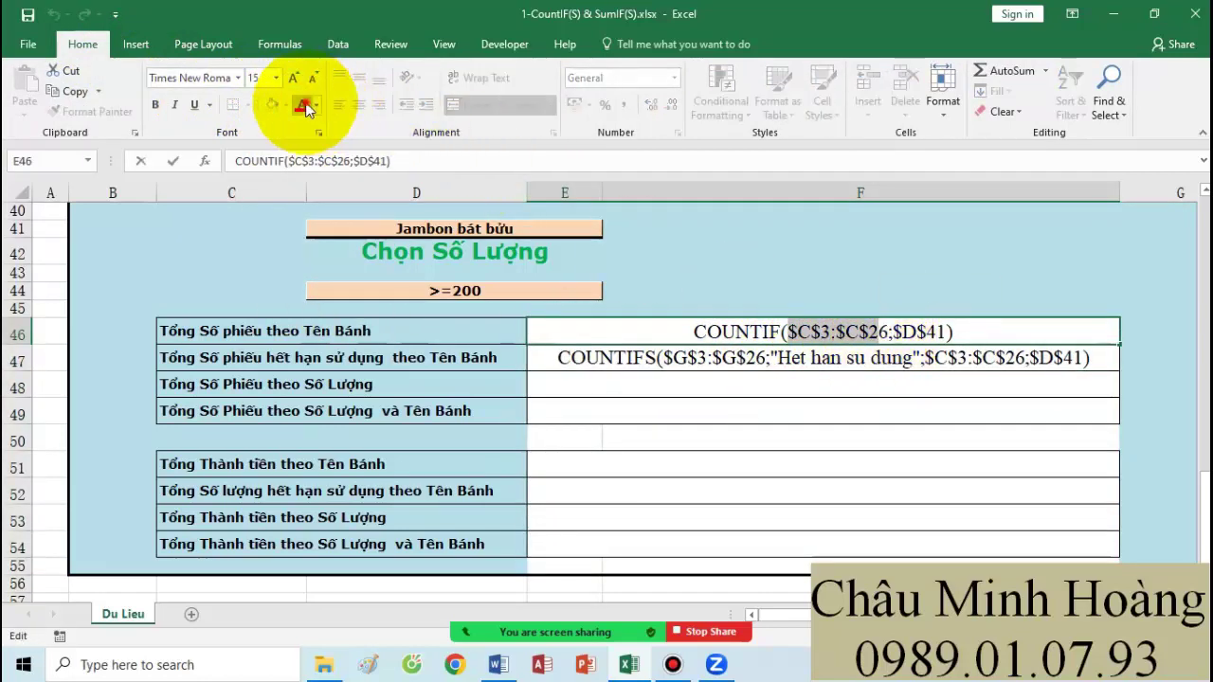
left_click(303, 105)
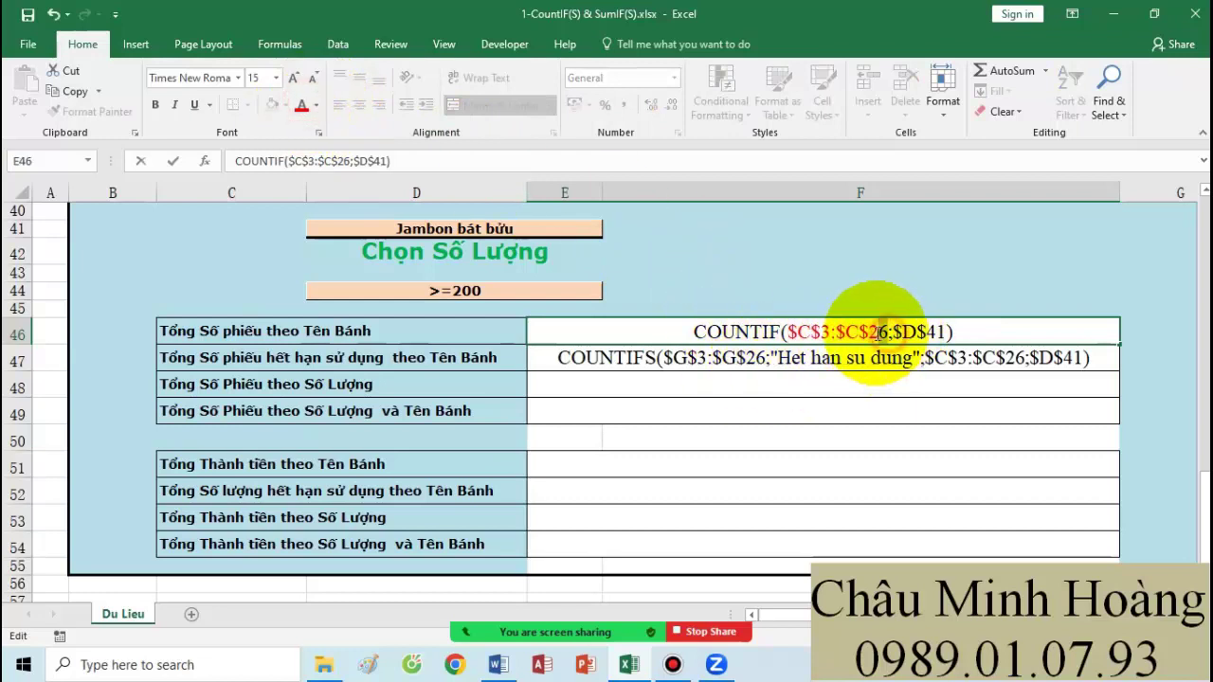
left_click(300, 106)
Step: Colour the ranges $G$3:$G$26 and $C$3:$C$26 red within the COUNTIFS text in E47
left_click(669, 357)
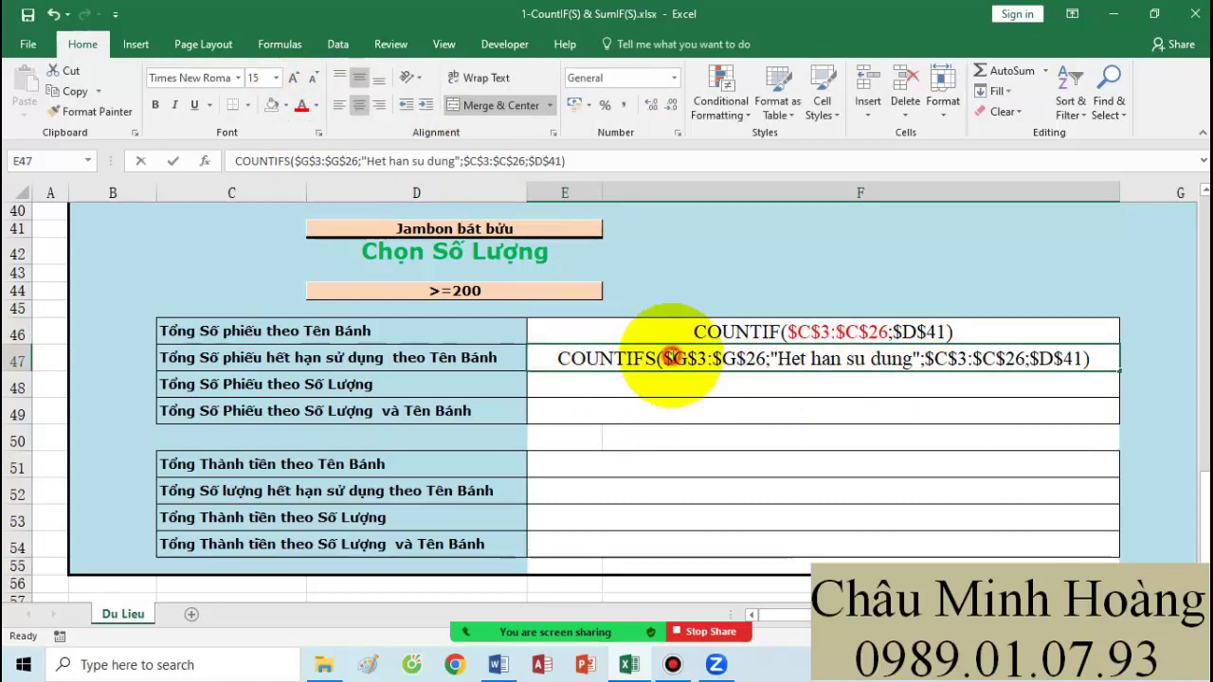
double_click(663, 358)
left_click_drag(663, 358, 765, 358)
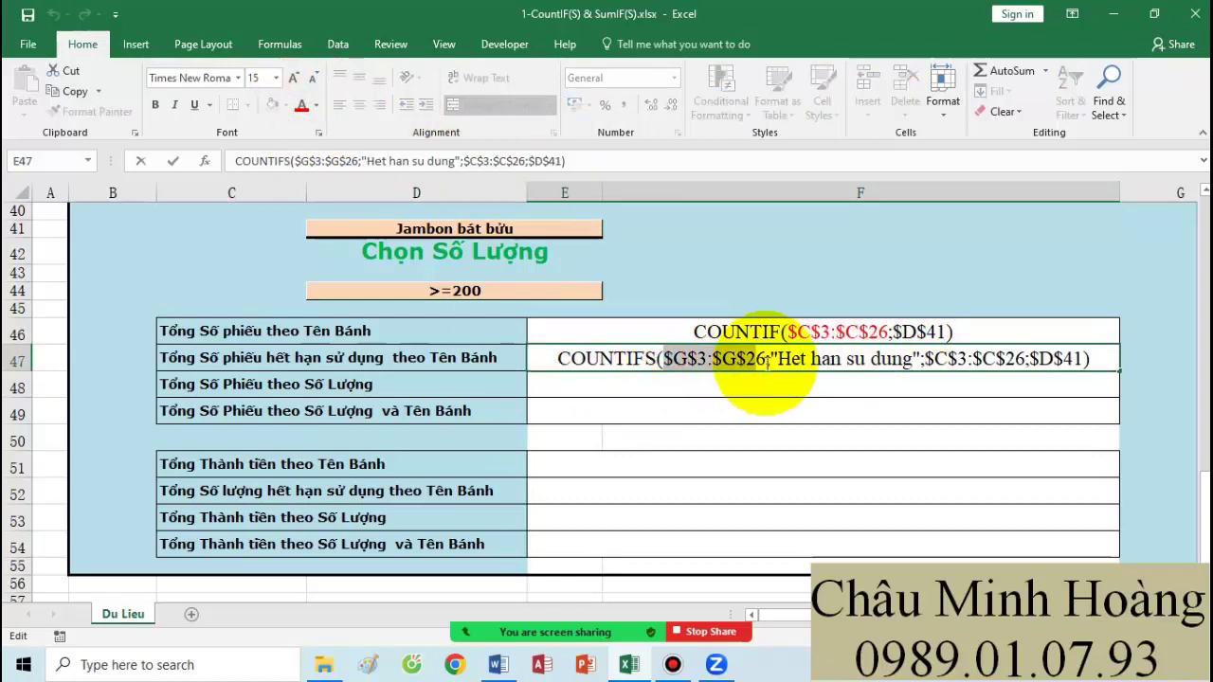
left_click(302, 105)
left_click_drag(926, 360, 1027, 360)
left_click(309, 107)
left_click(551, 436)
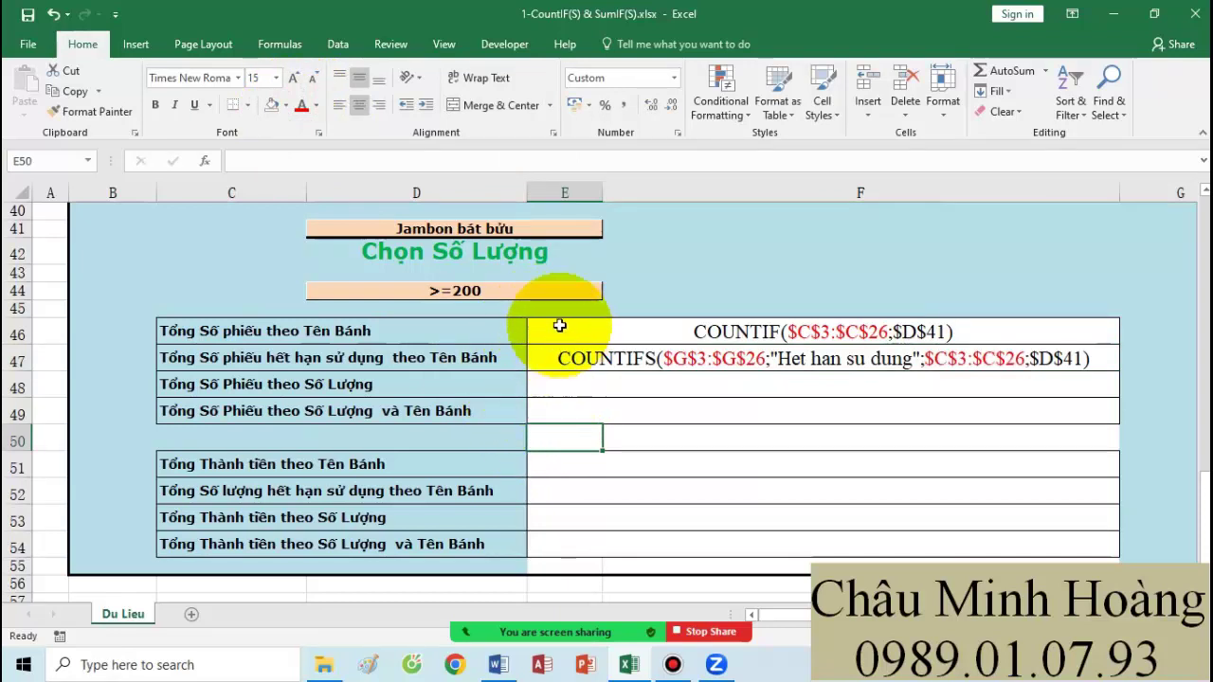
Step: Enter a COUNTIF formula in E48 with the absolute Số lượng range $E$3:$E$26 and the absolute quantity cell $D$44 as its criterion
left_click(641, 381)
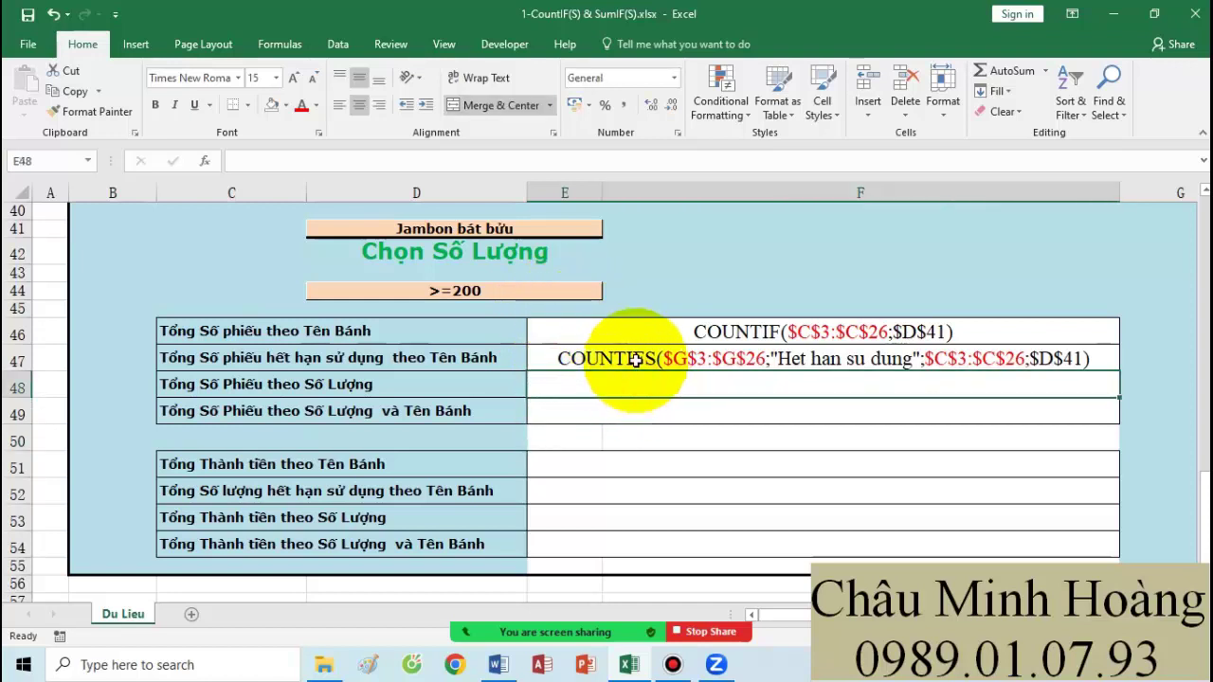
type("=countif")
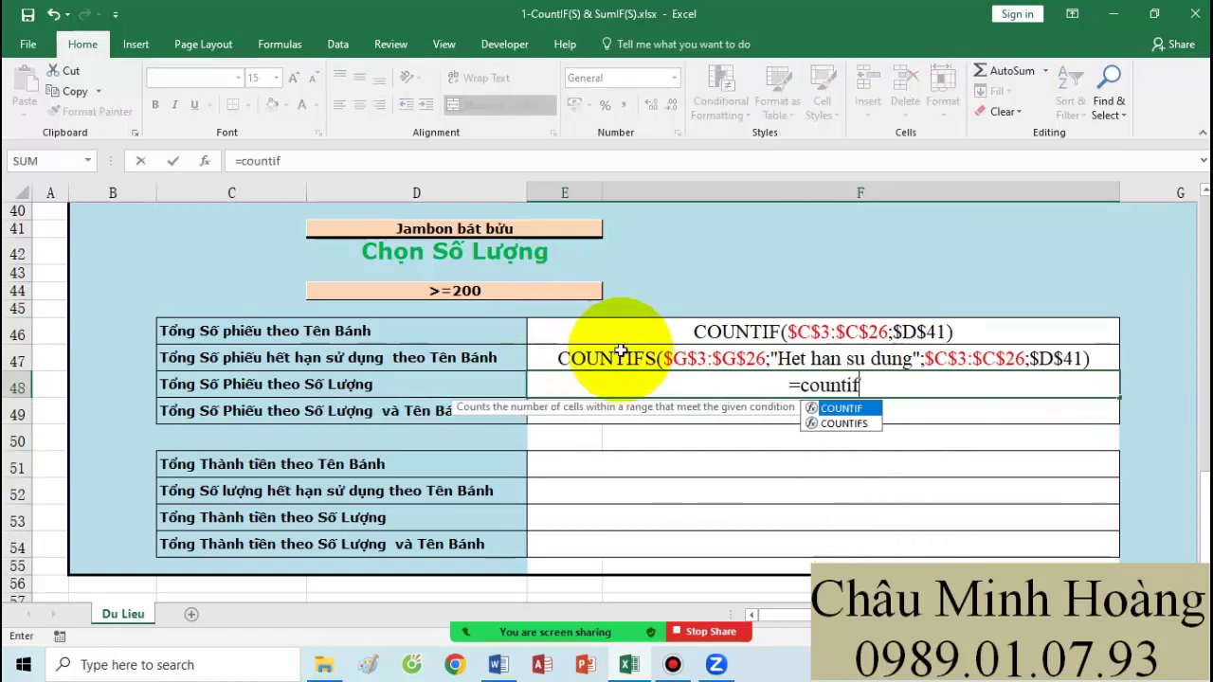
key("Tab")
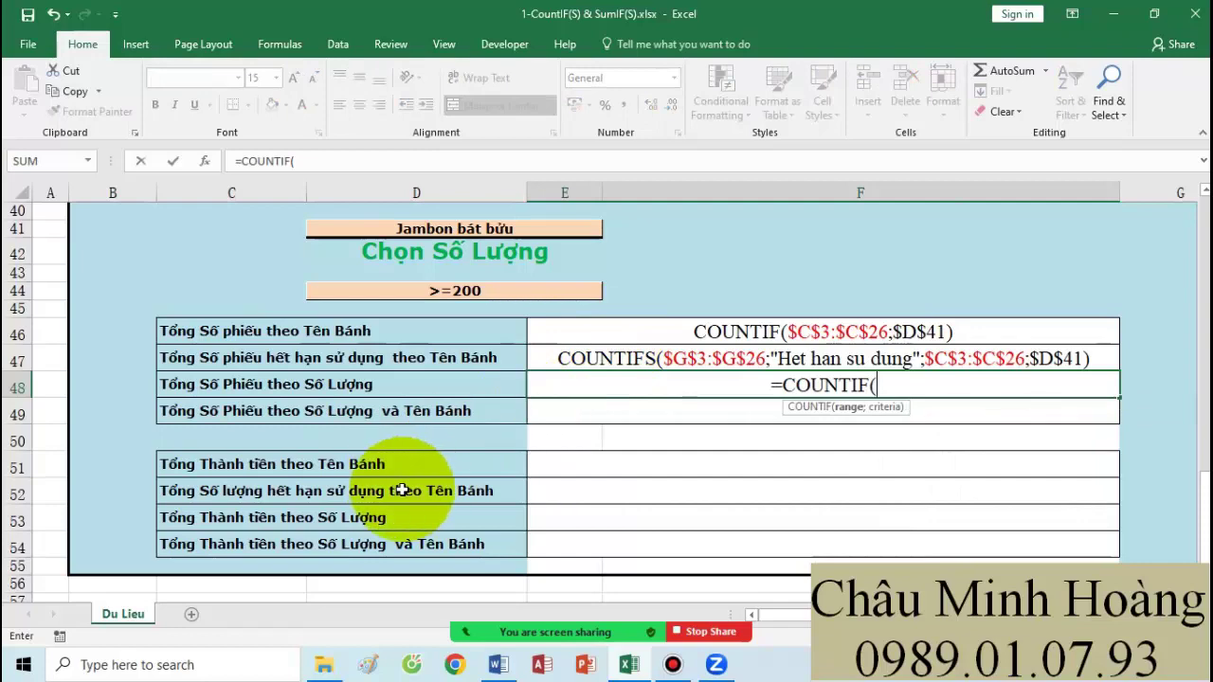
scroll(578, 436, "up", 13)
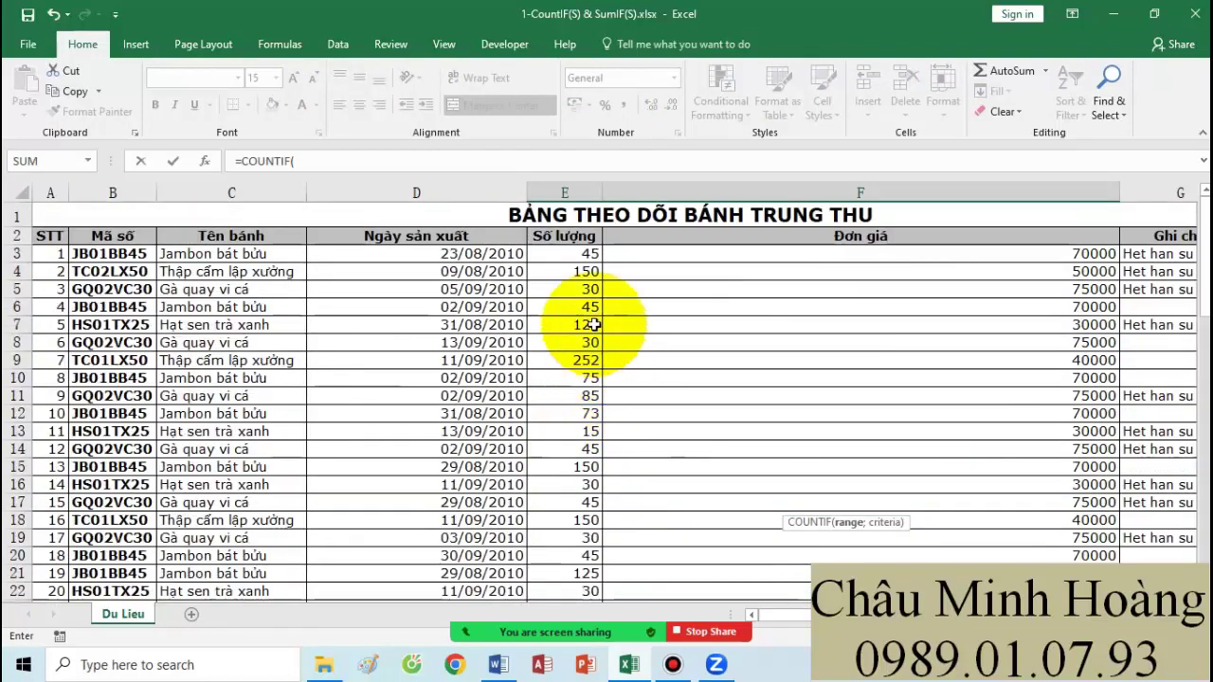
left_click(575, 254)
left_click_drag(575, 254, 570, 387)
key("F4")
type(";")
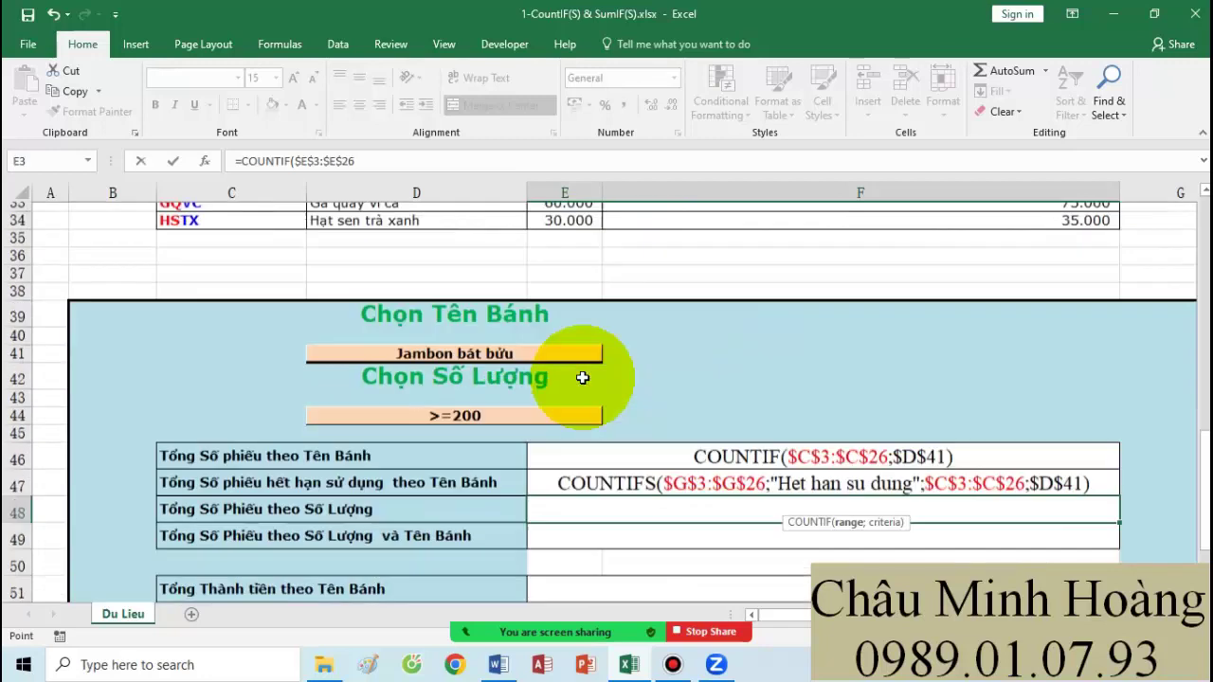
left_click(511, 318)
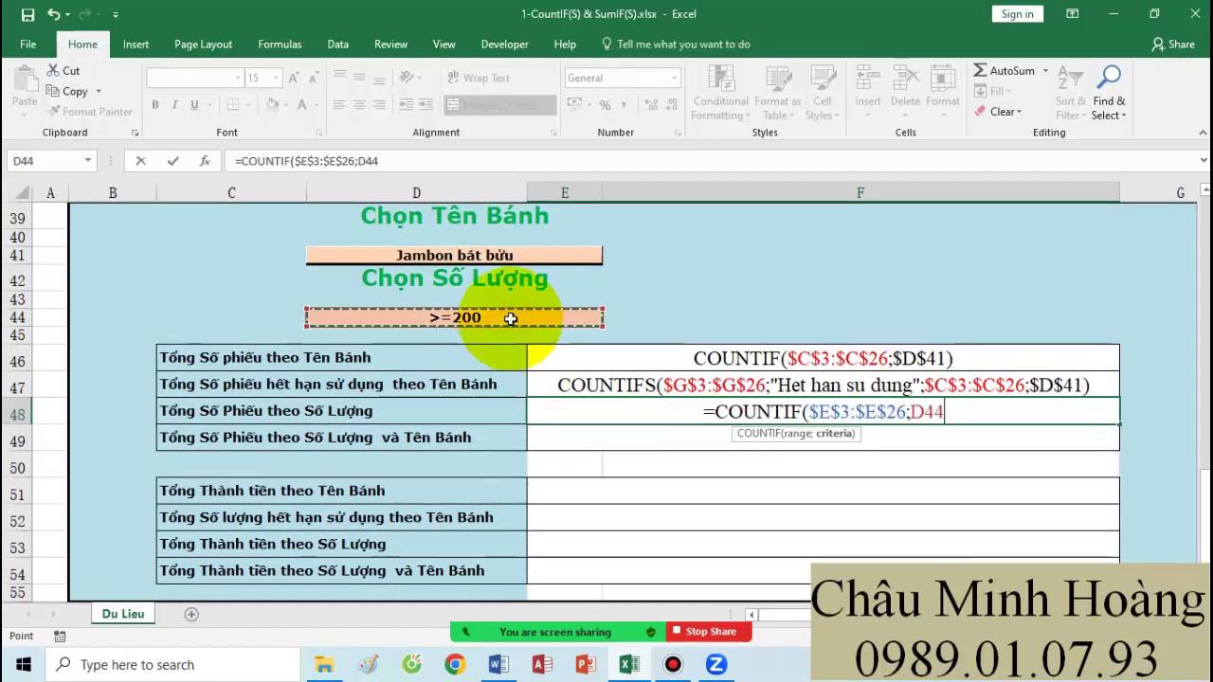
type("(")
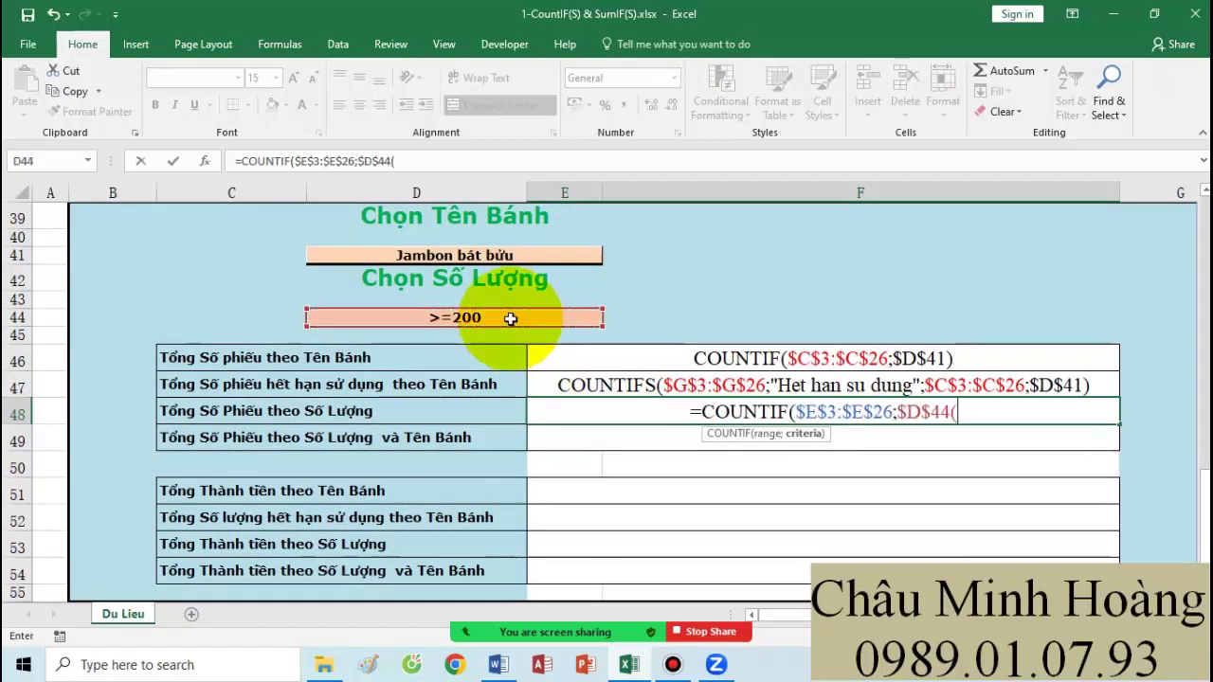
Step: Choose >=100 as the quantity criterion in D44
left_click(511, 318)
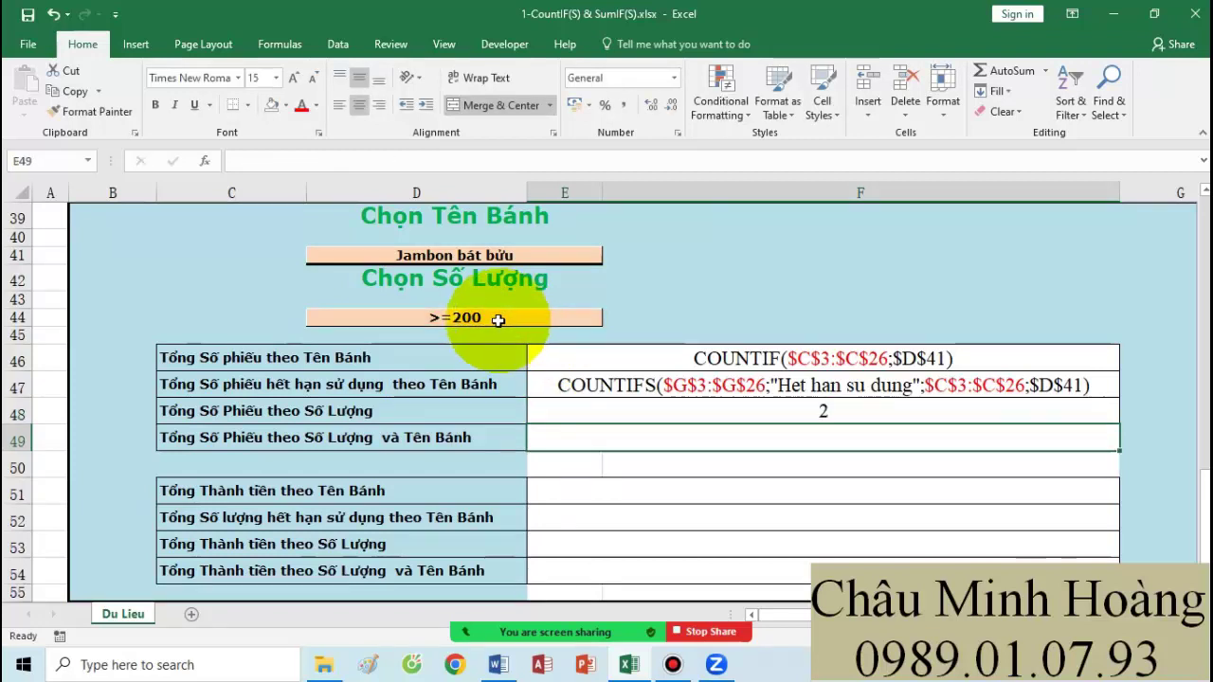
left_click(615, 318)
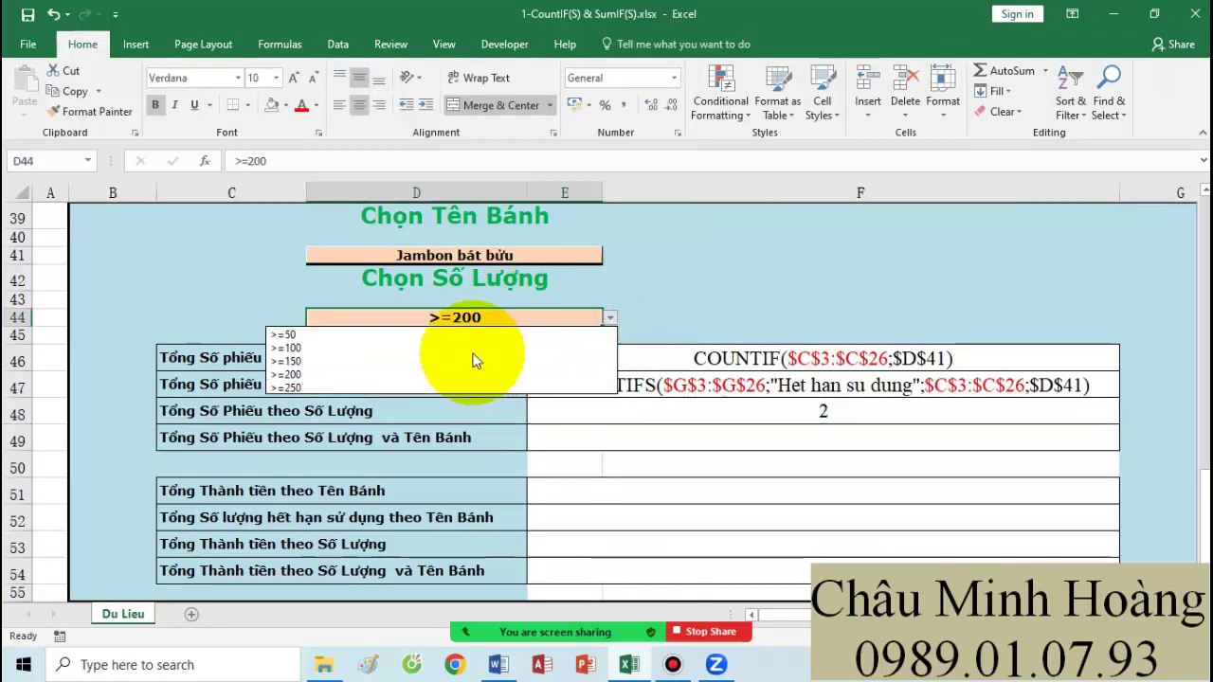
left_click(465, 347)
Step: Remove the equals sign from the E48 formula to show it as text
left_click(665, 414)
double_click(665, 413)
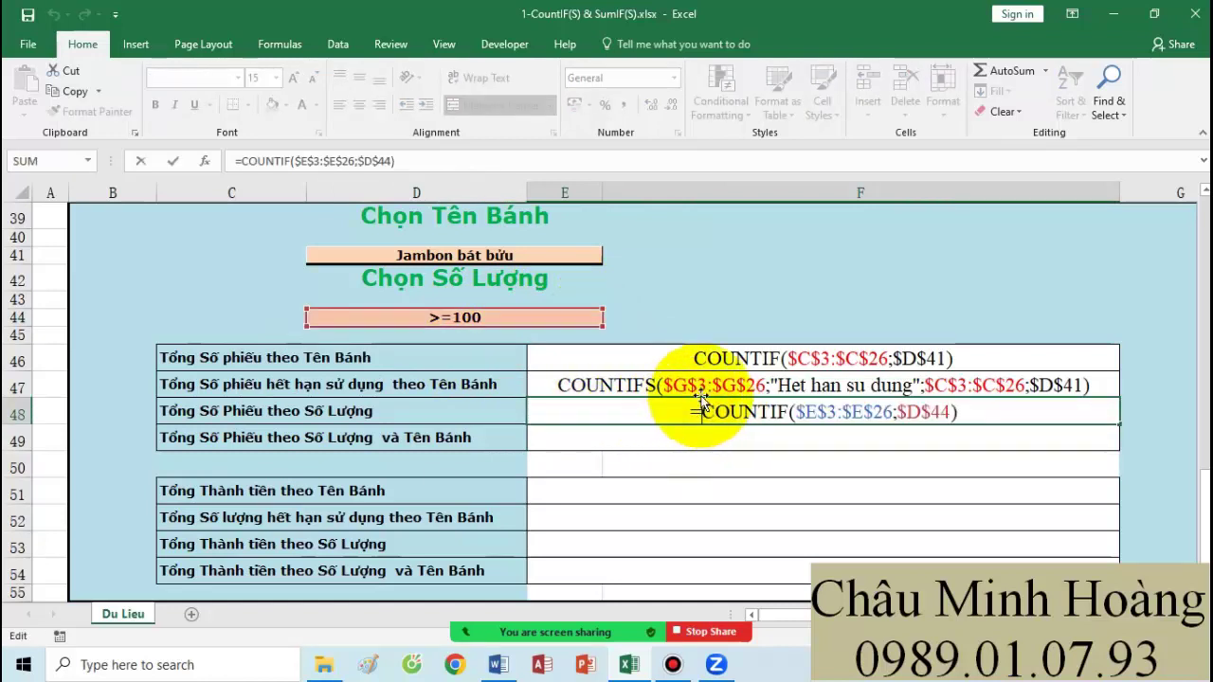
key("Return")
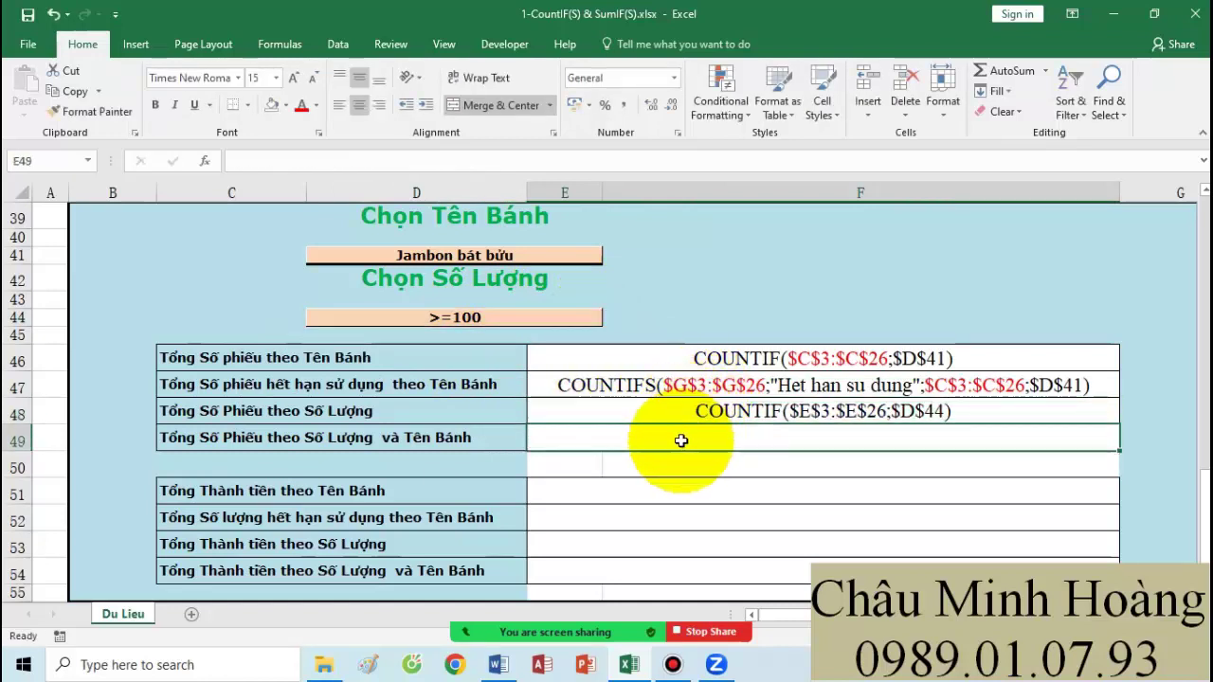
Step: Start a COUNTIFS formula in E49 with the absolute Số lượng range $E$3:$E$26 and the absolute quantity cell $D$44 as its first criterion
type("=countu")
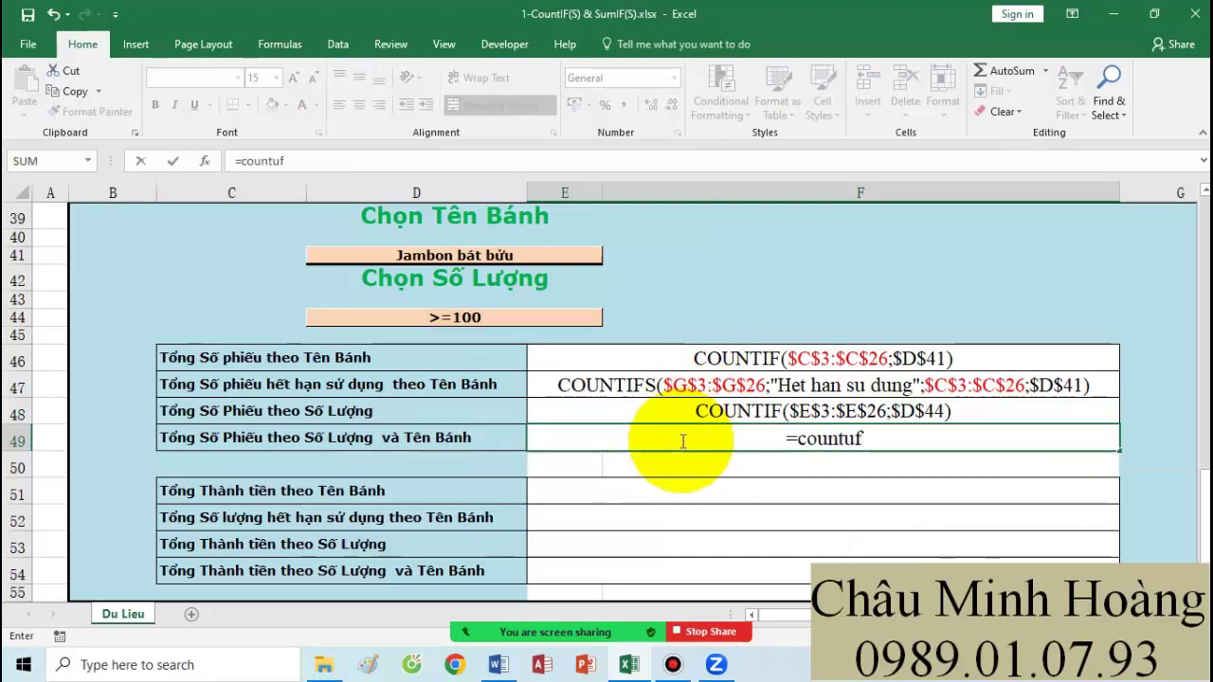
key("BackSpace")
type("if")
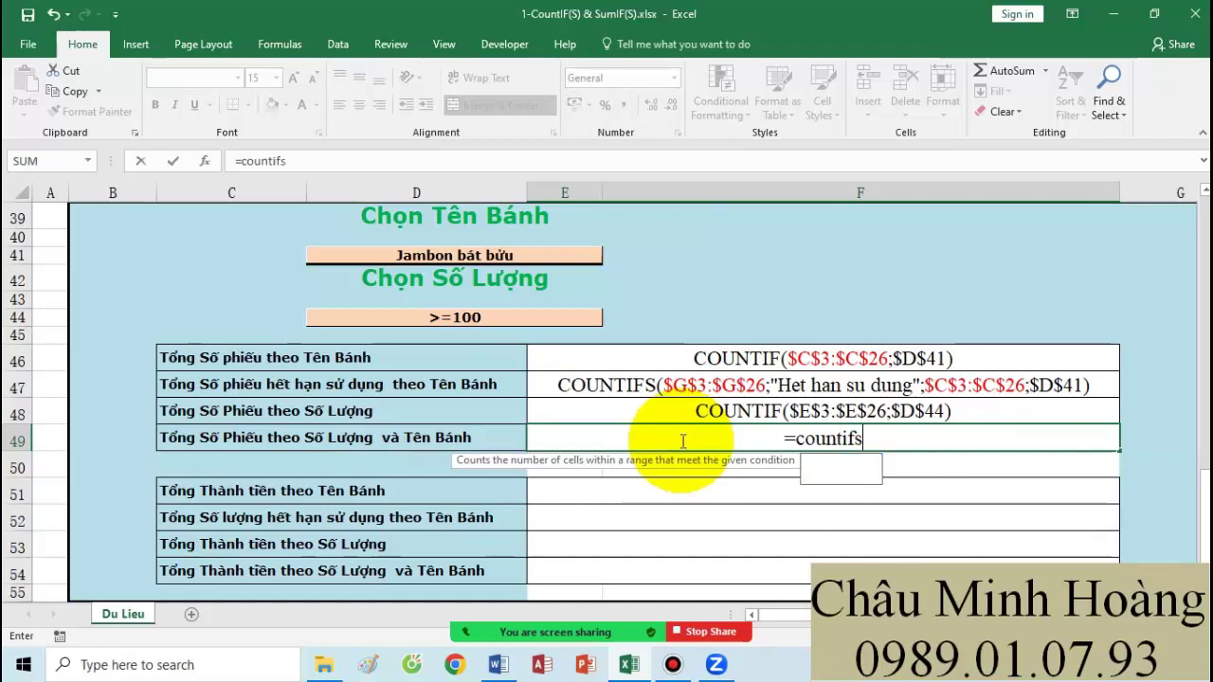
type("s")
key("Tab")
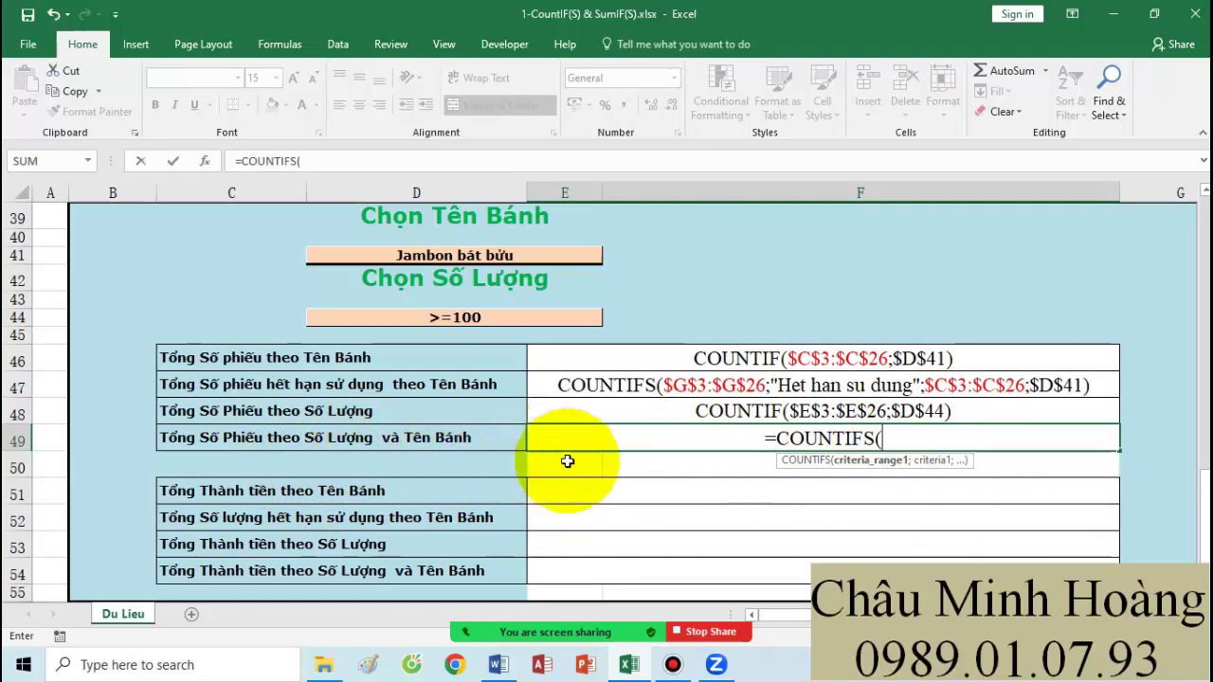
scroll(569, 460, "up", 11)
scroll(568, 379, "up", 2)
left_click(568, 262)
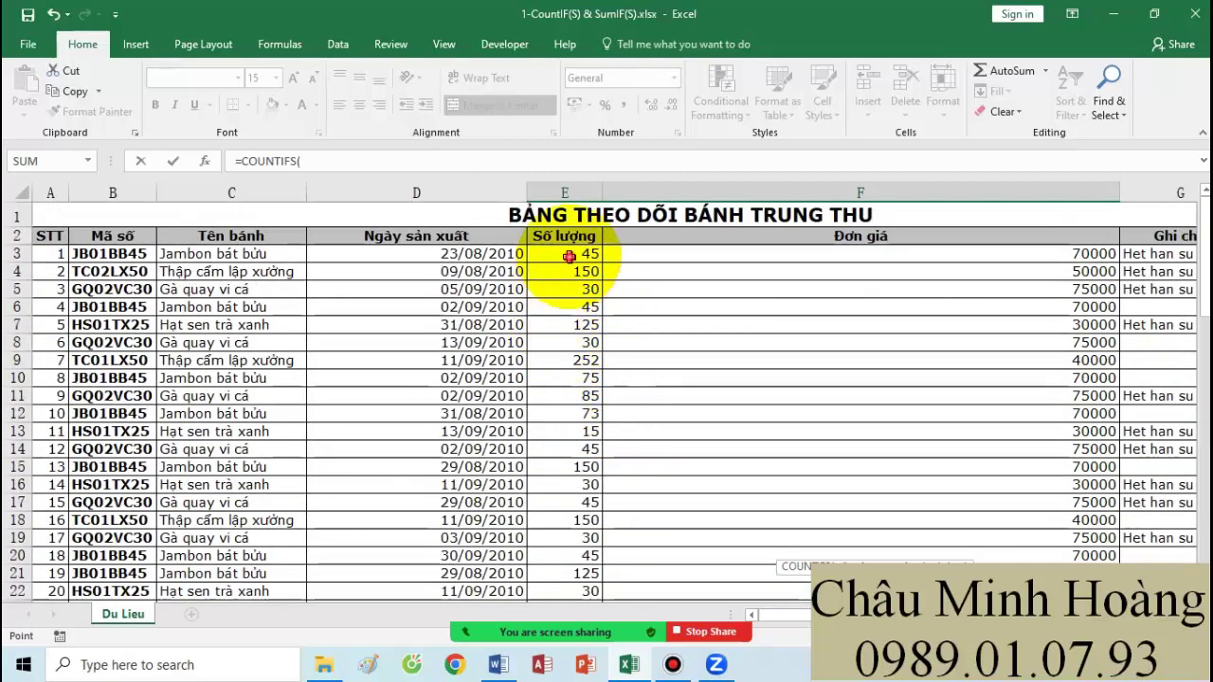
scroll(574, 352, "down", 5)
left_click(566, 387, "shift")
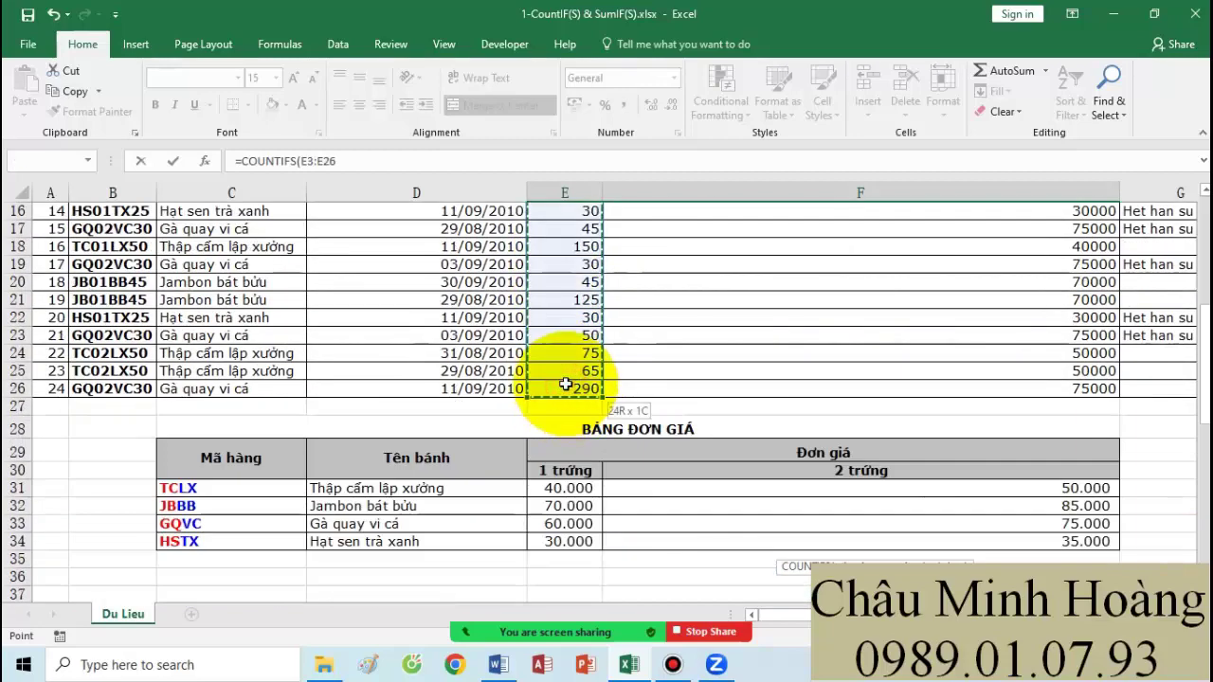
key("F4")
scroll(565, 386, "down", 8)
type(";")
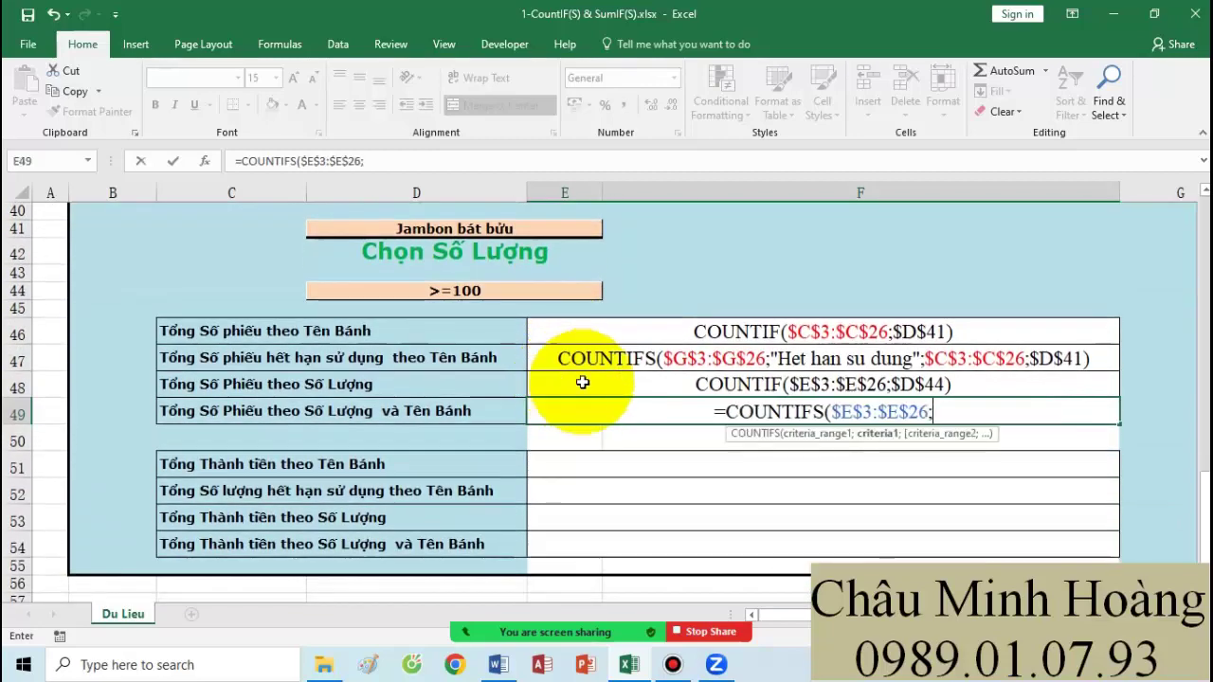
left_click(560, 291)
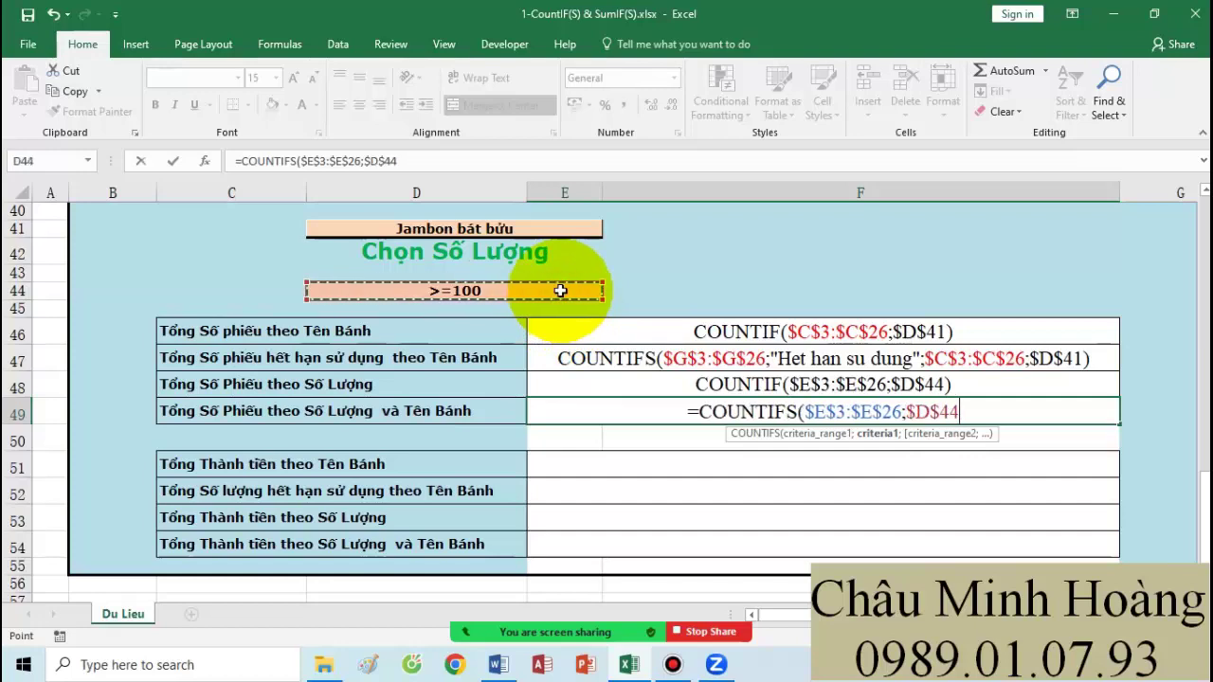
type(";")
Step: Complete the E49 COUNTIFS formula with the absolute Tên bánh range $C$3:$C$26 and the absolute cake name cell $D$41
scroll(407, 379, "up", 13)
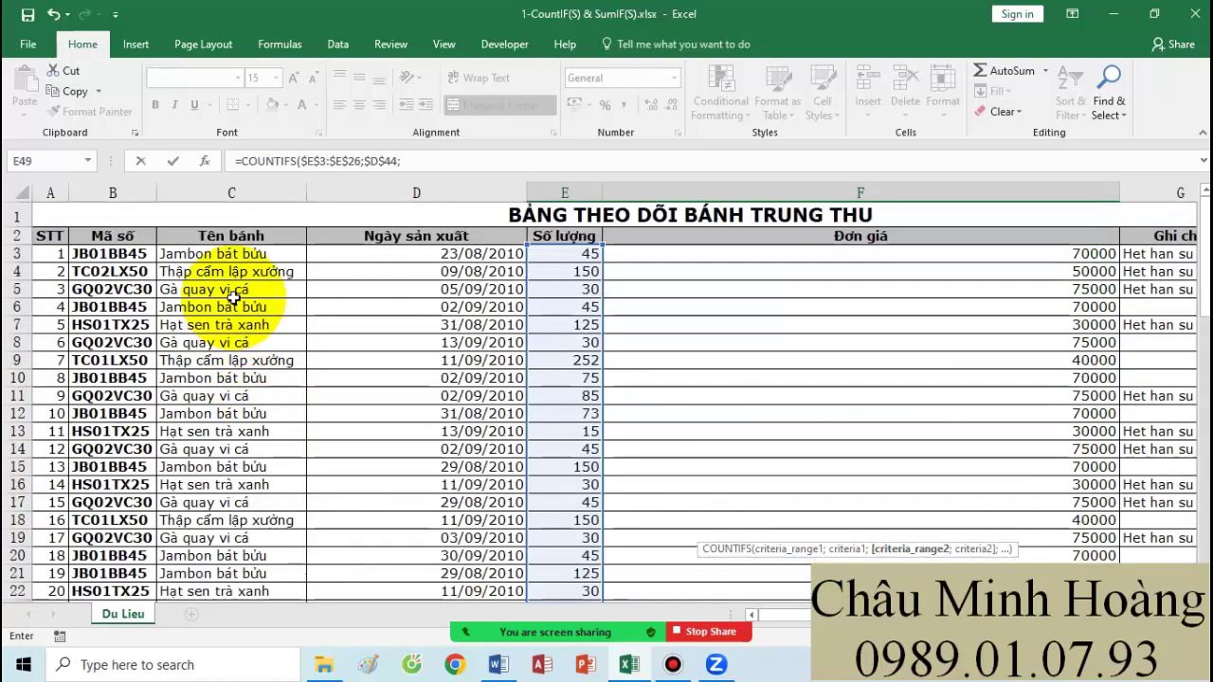
left_click_drag(211, 251, 198, 568)
key("F4")
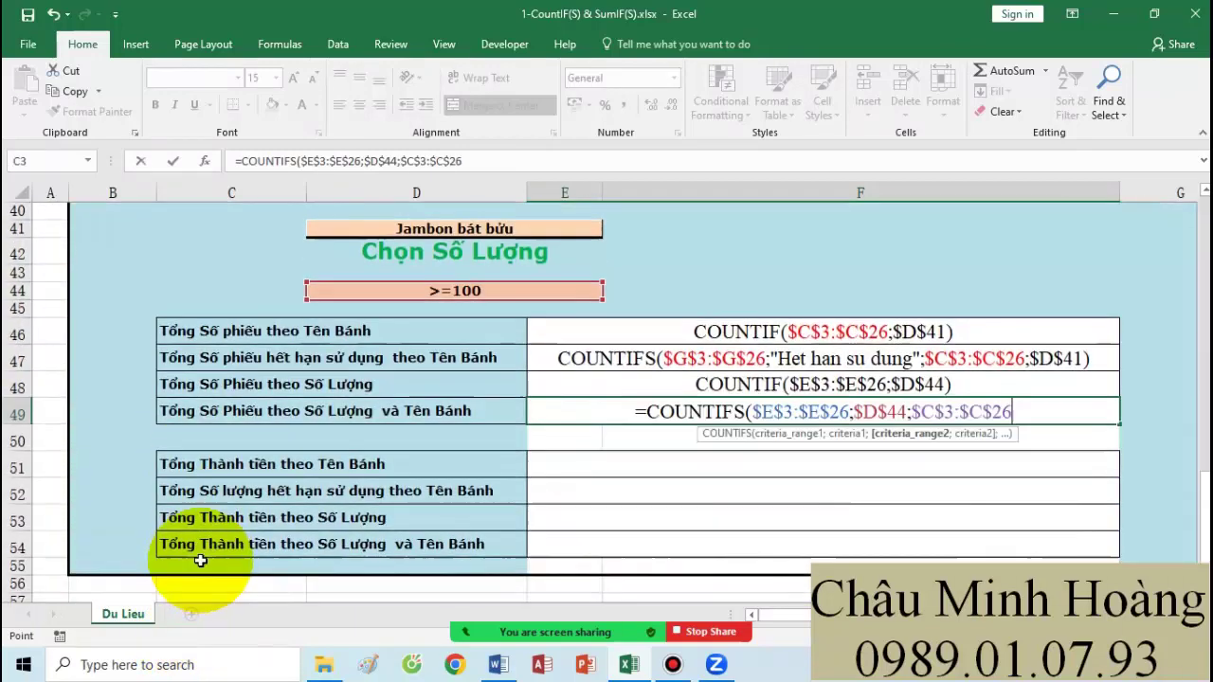
type(";")
left_click(481, 229)
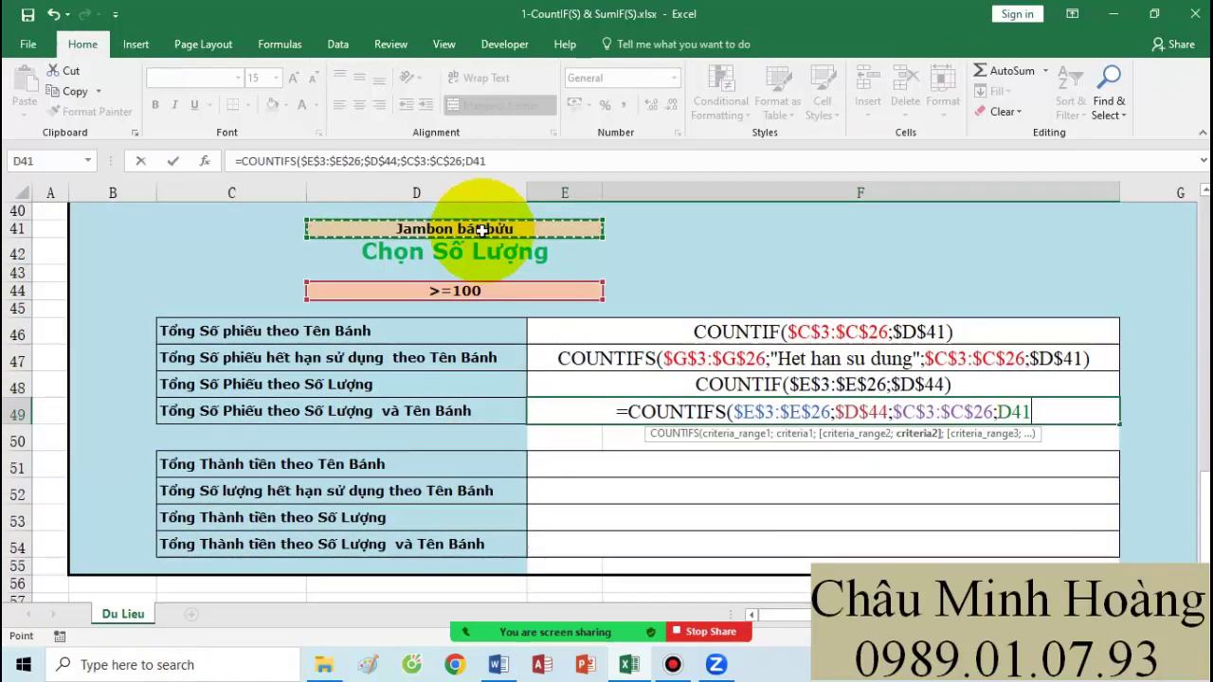
key("F4")
key("Return")
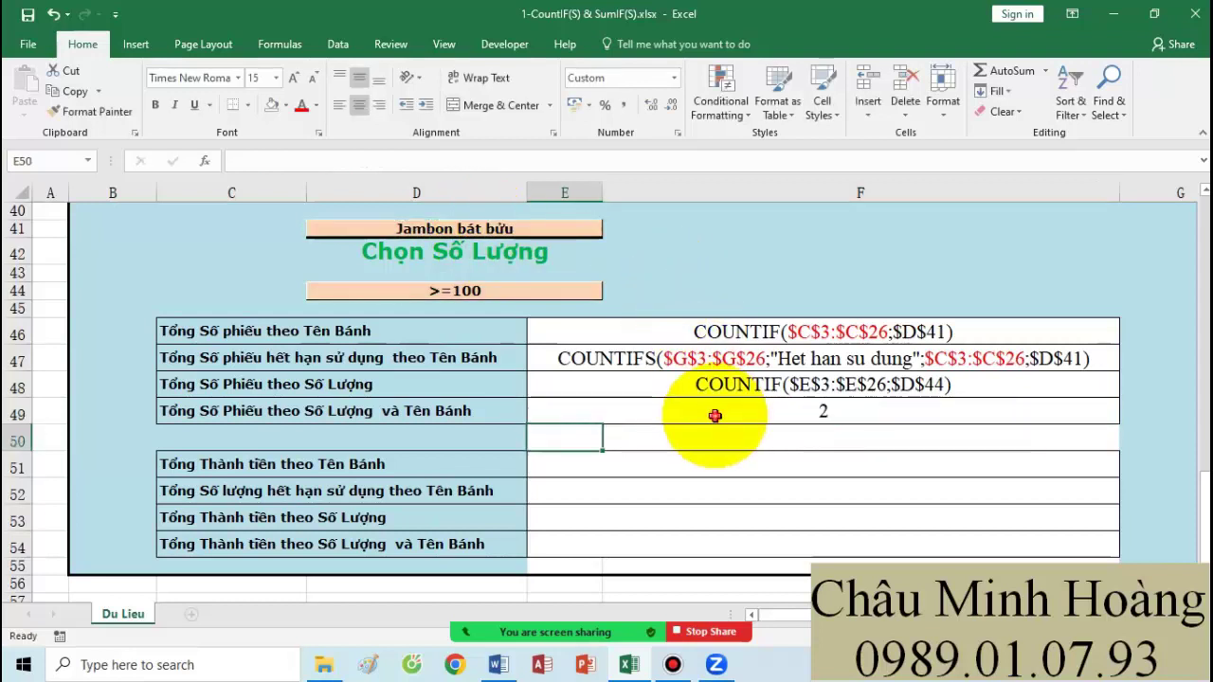
Step: Remove the equals sign from the E49 formula to show it as text
double_click(714, 411)
left_click_drag(607, 418, 614, 414)
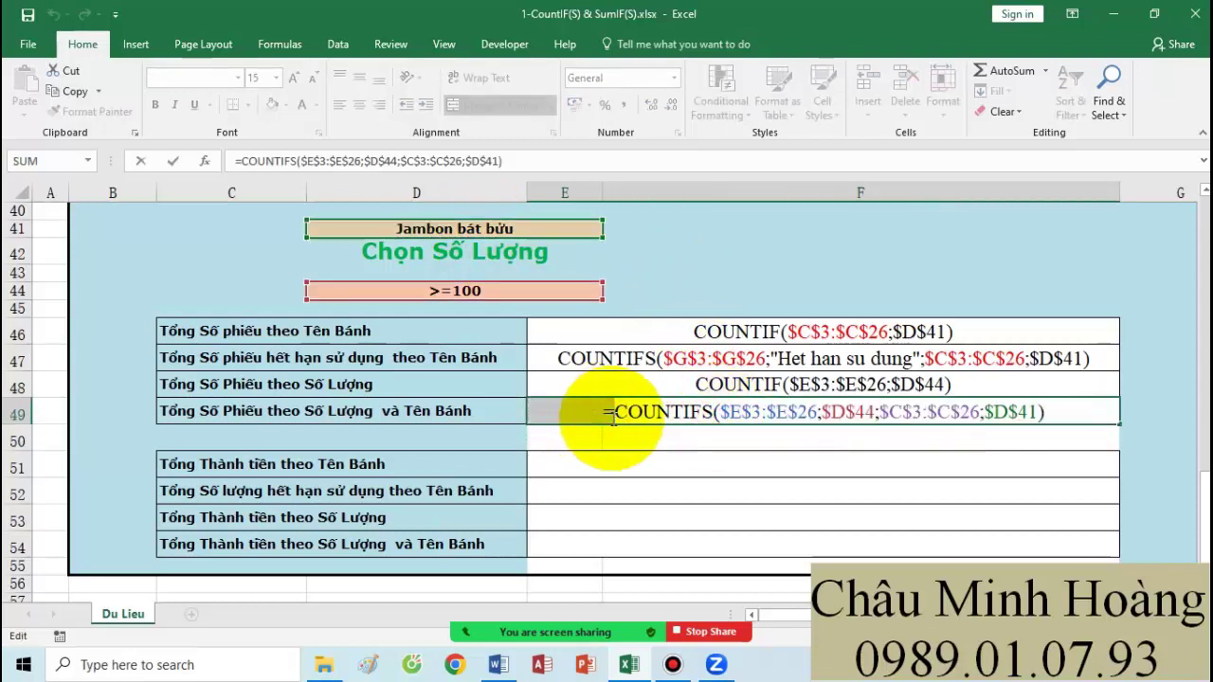
key("Delete")
left_click(658, 465)
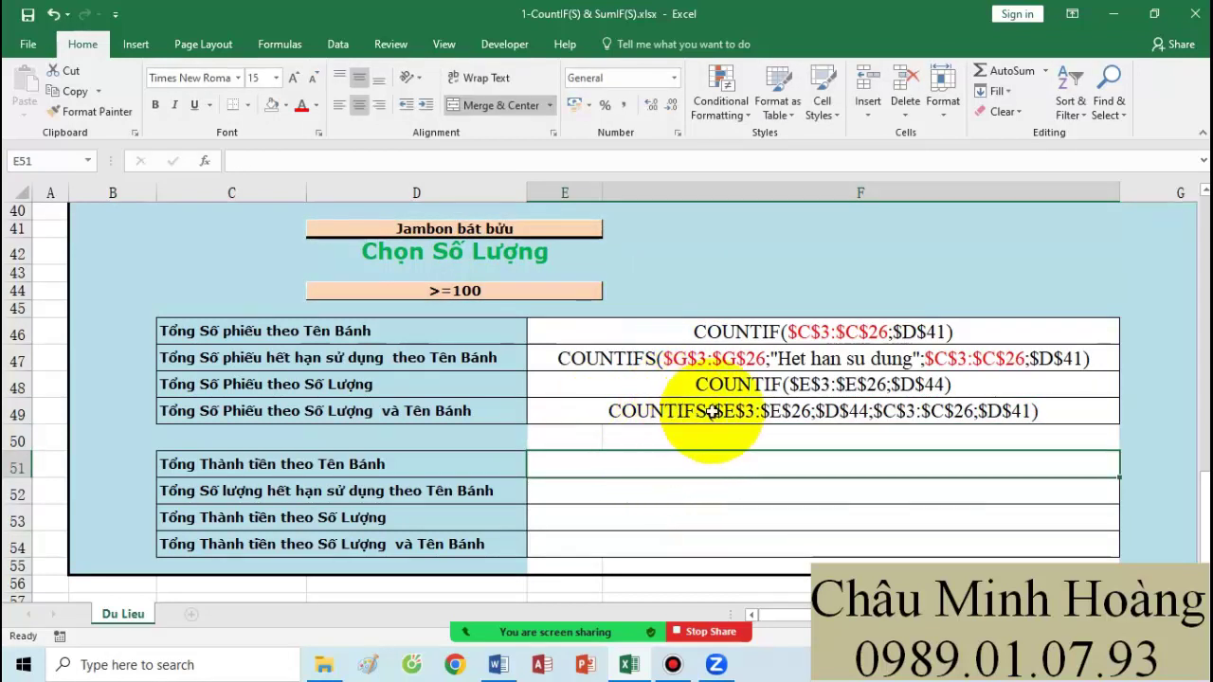
Step: Color the range $E$3:$E$26 in the E48 text and both ranges, $E$3:$E$26 and $C$3:$C$26, in the E49 text red
double_click(800, 388)
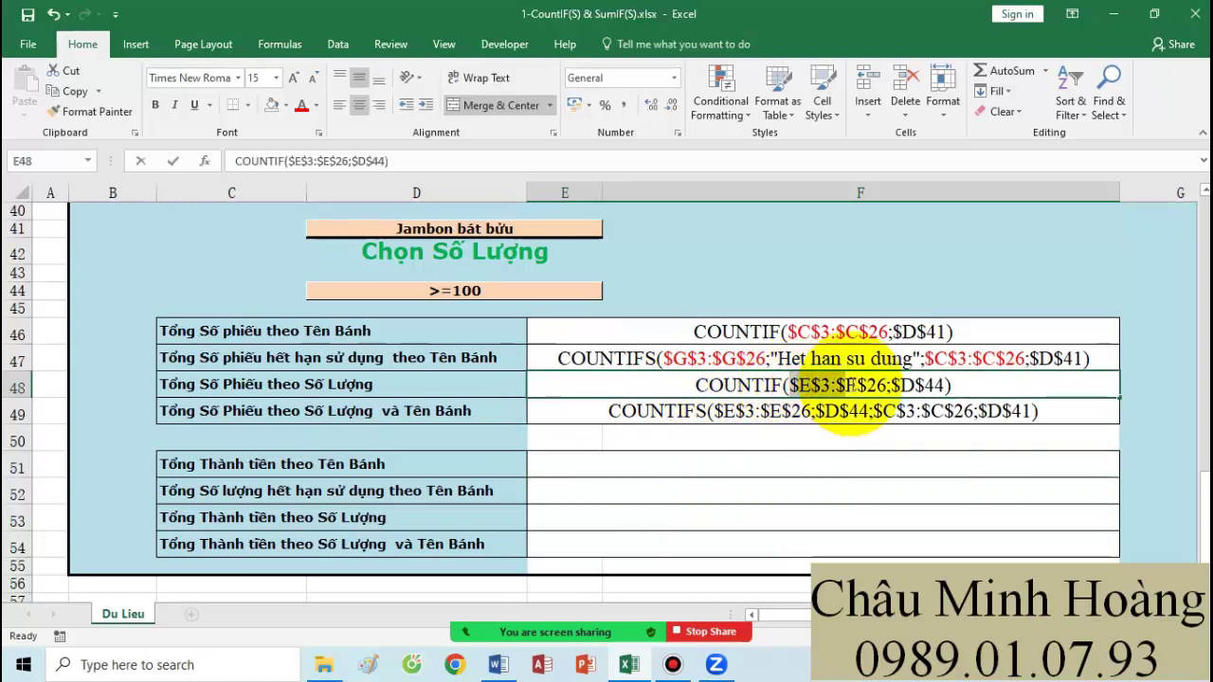
left_click(302, 106)
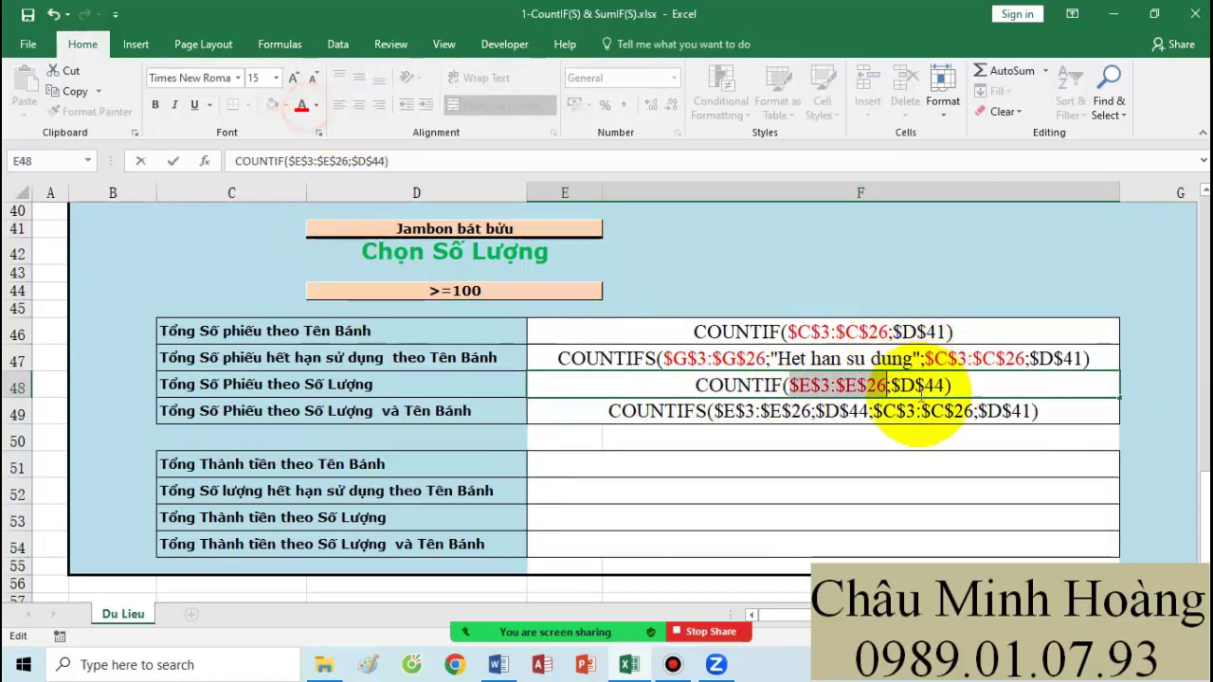
left_click(718, 410)
double_click(715, 417)
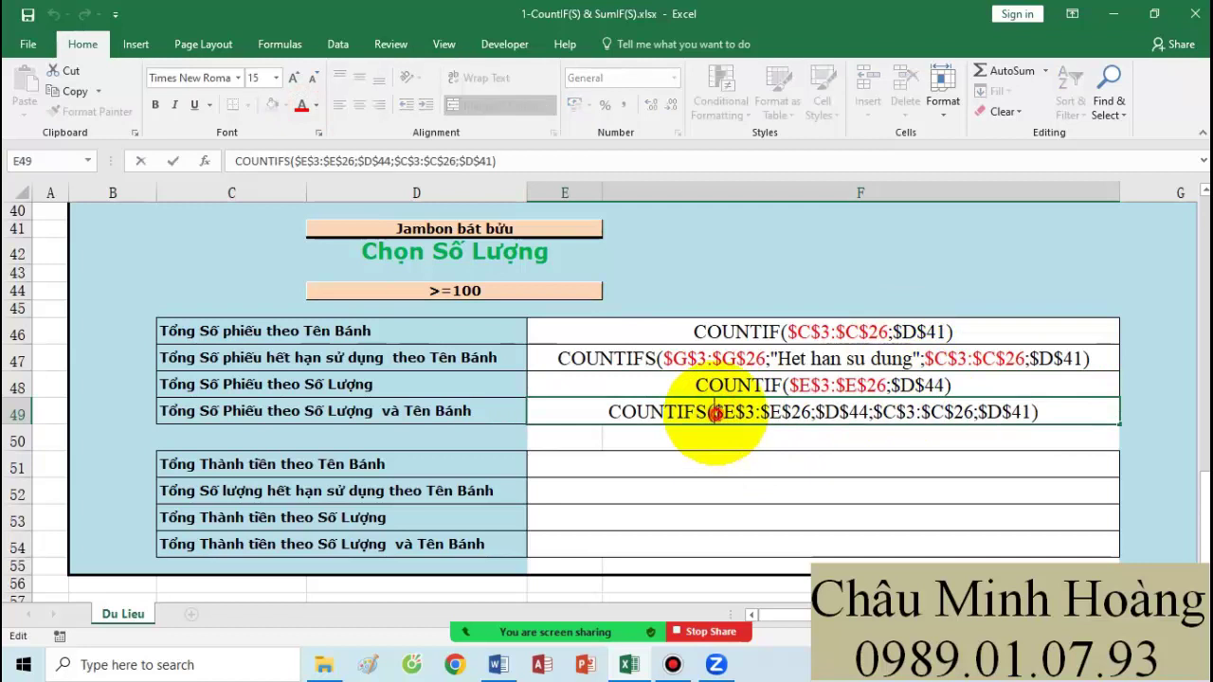
left_click_drag(713, 413, 815, 412)
left_click(303, 106)
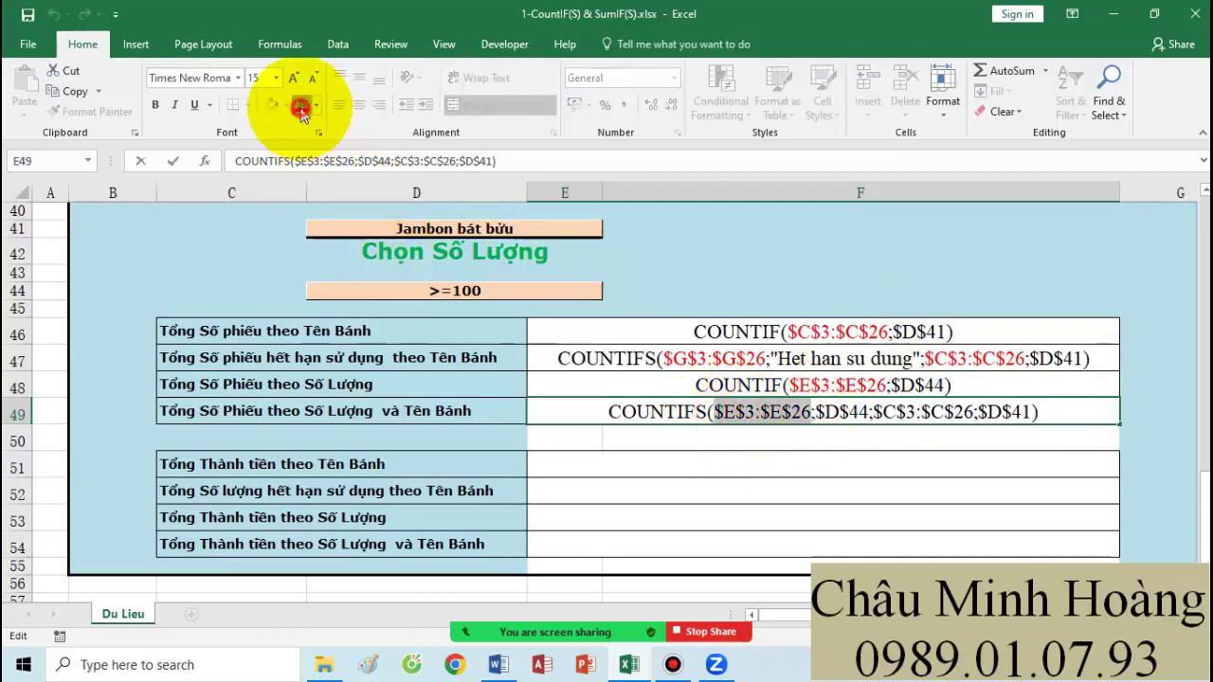
left_click_drag(873, 412, 973, 418)
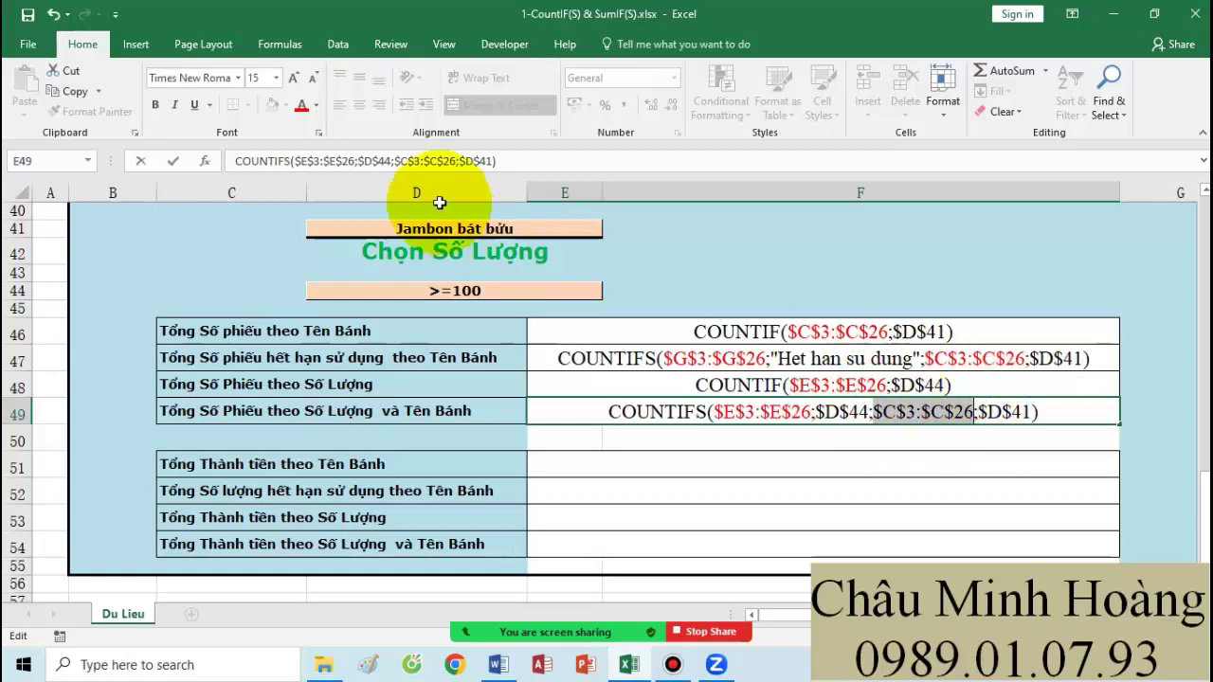
left_click(302, 106)
Step: Start a SUMIF formula in E51 with the absolute Tên bánh range $C$3:$C$26 as its criteria range
left_click(670, 466)
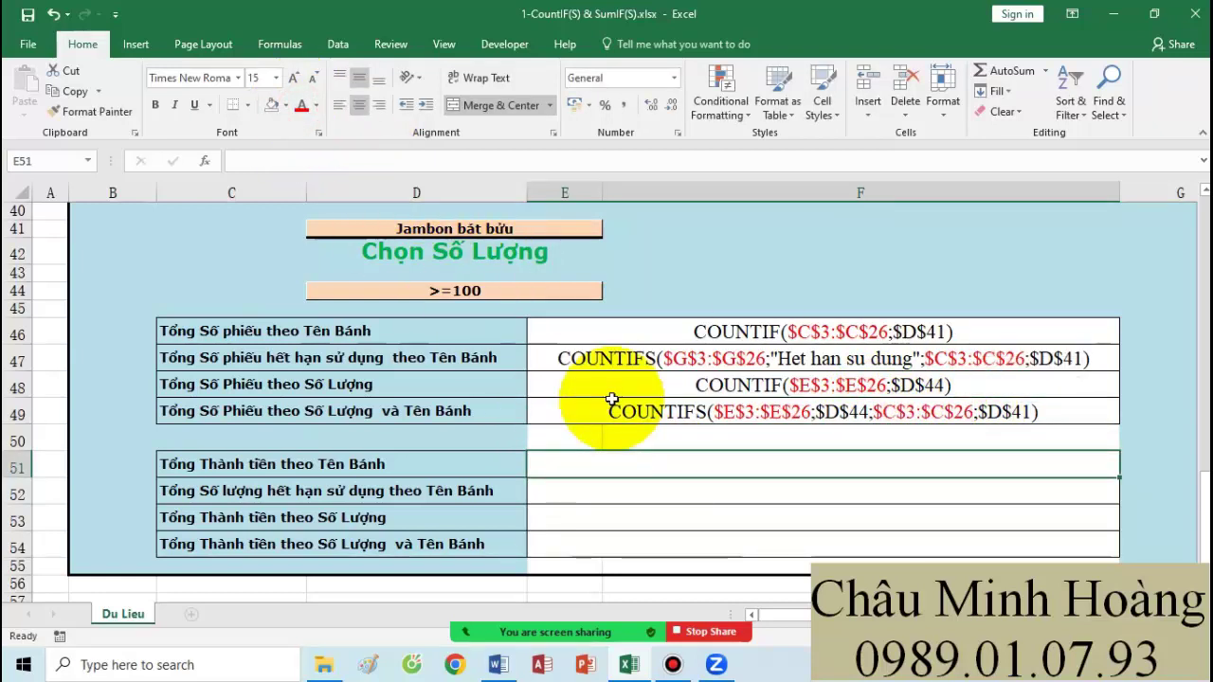
type("=sumi")
key("BackSpace")
key("BackSpace")
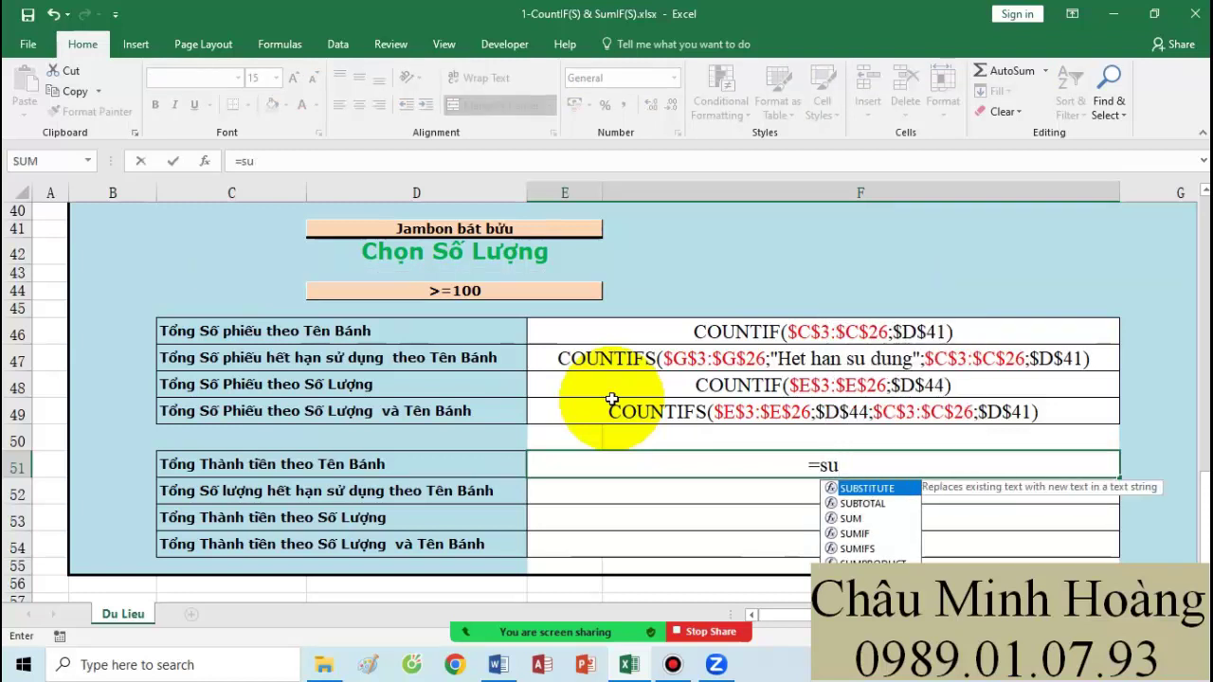
type("mif")
key("Tab")
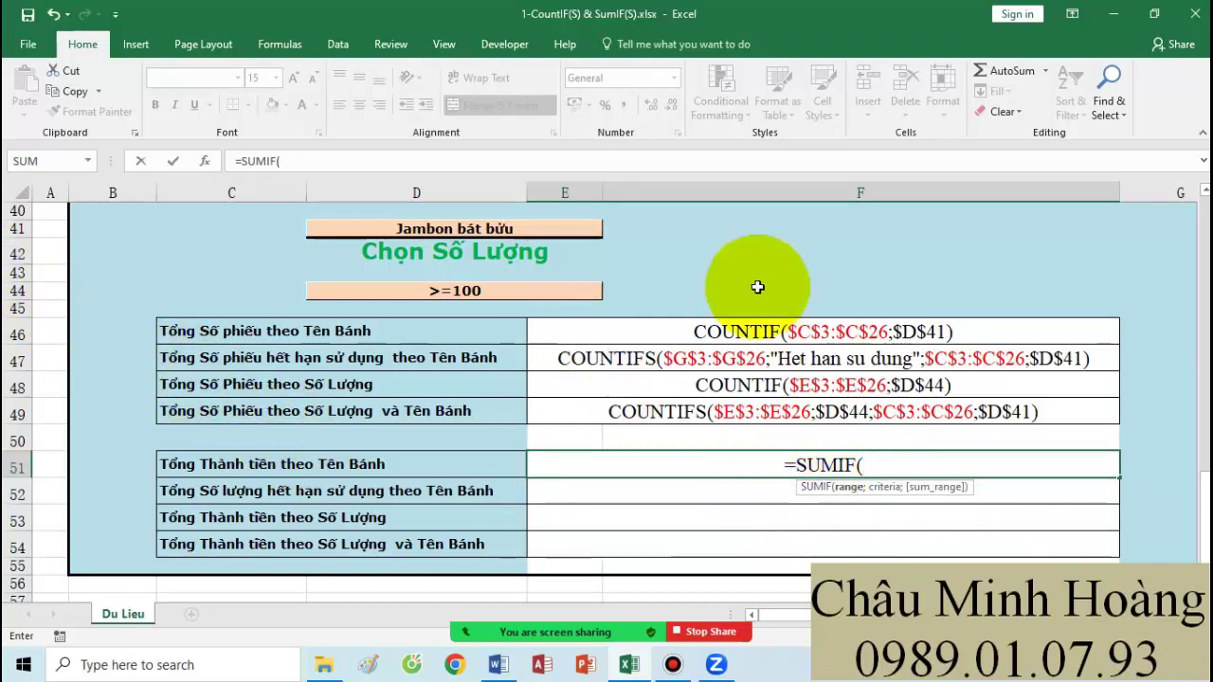
scroll(38, 322, "up", 13)
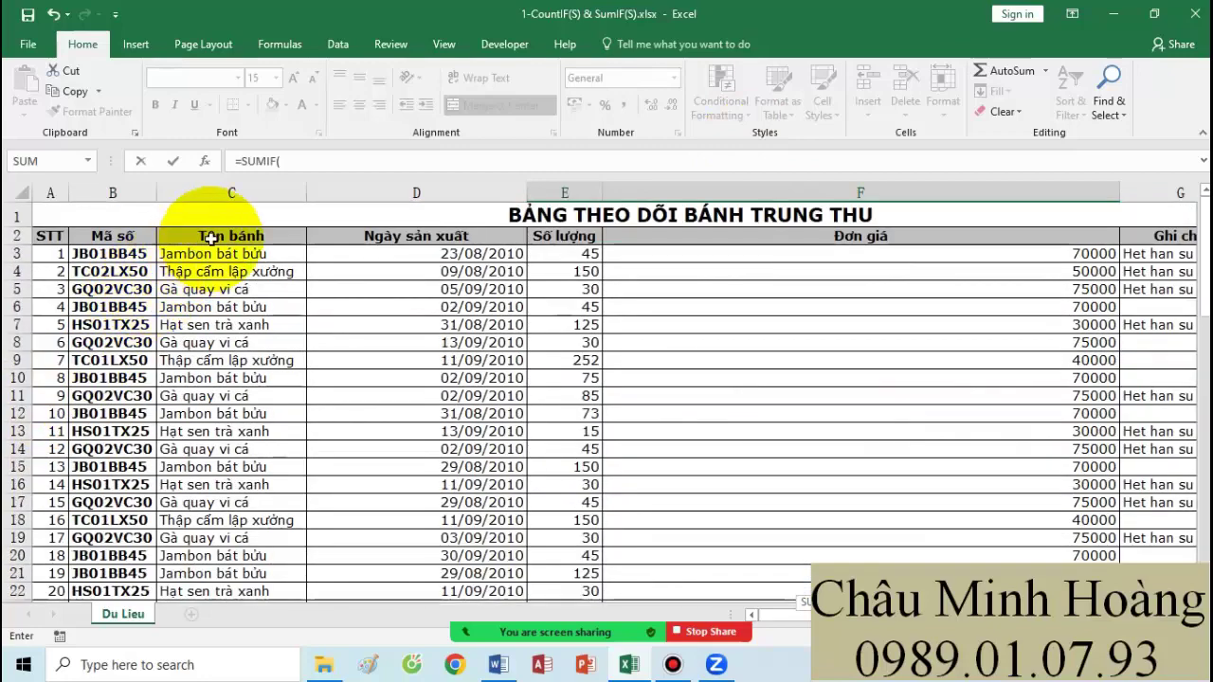
left_click_drag(209, 256, 257, 436)
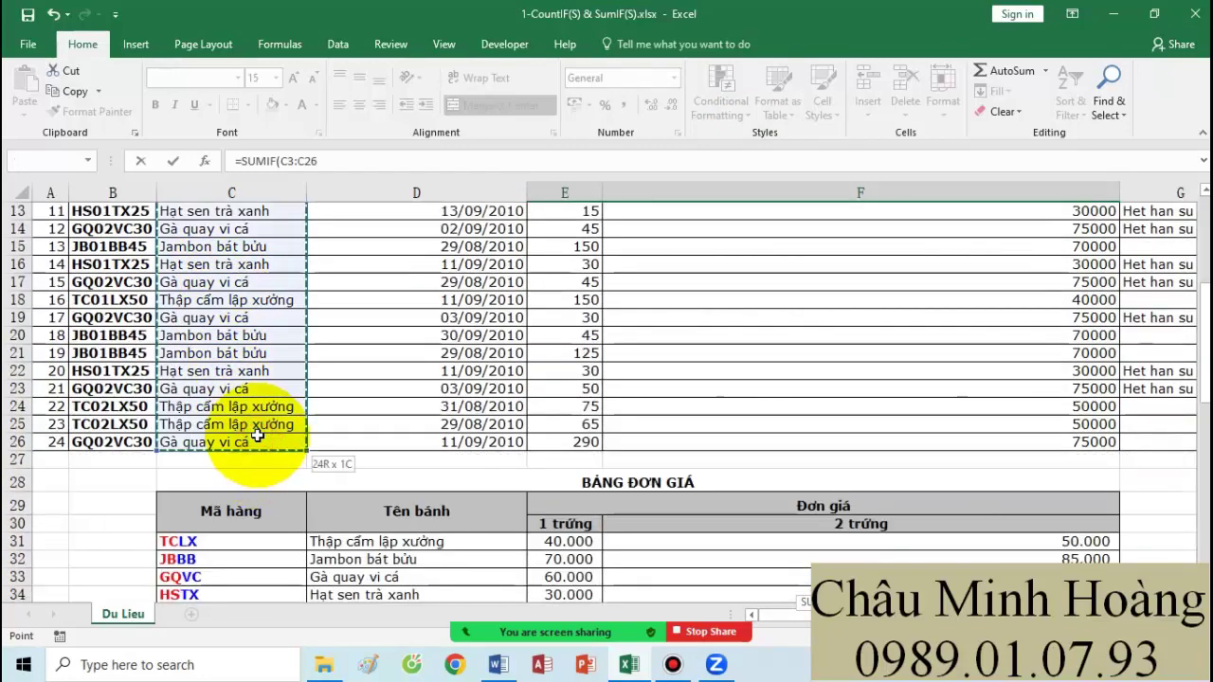
key("F4")
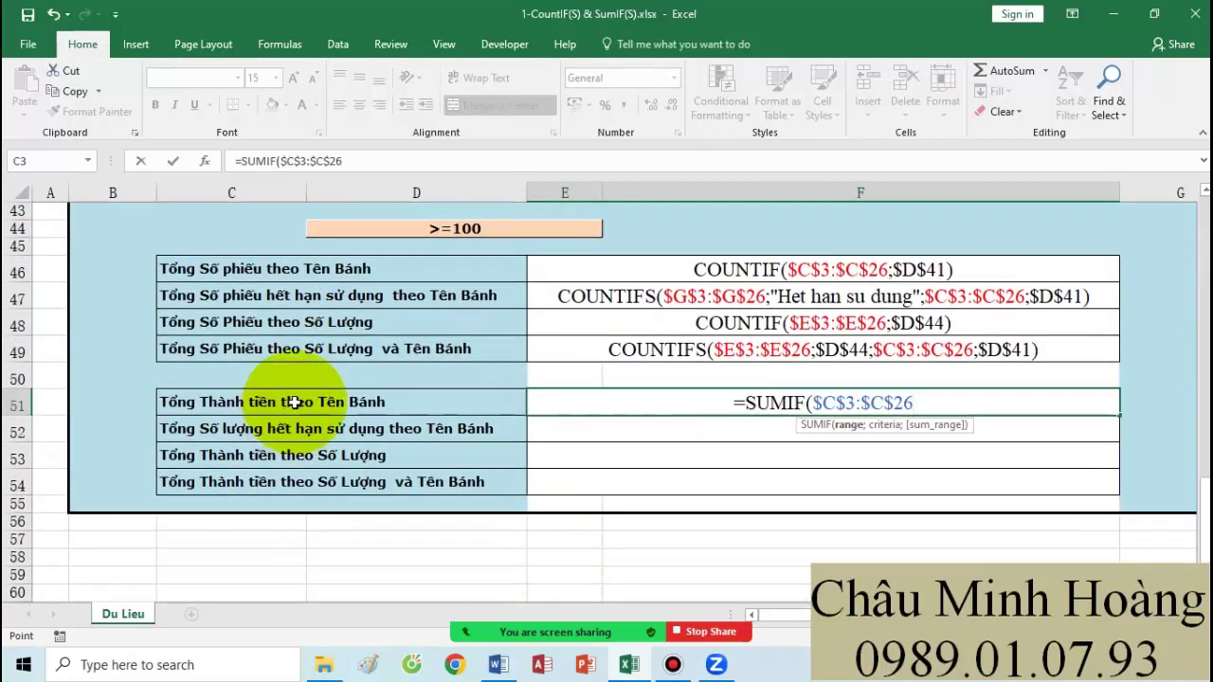
Step: Add the absolute cake name cell $D$41 as the criterion of the E51 SUMIF formula and continue to the sum range
type(";")
scroll(541, 313, "up", 3)
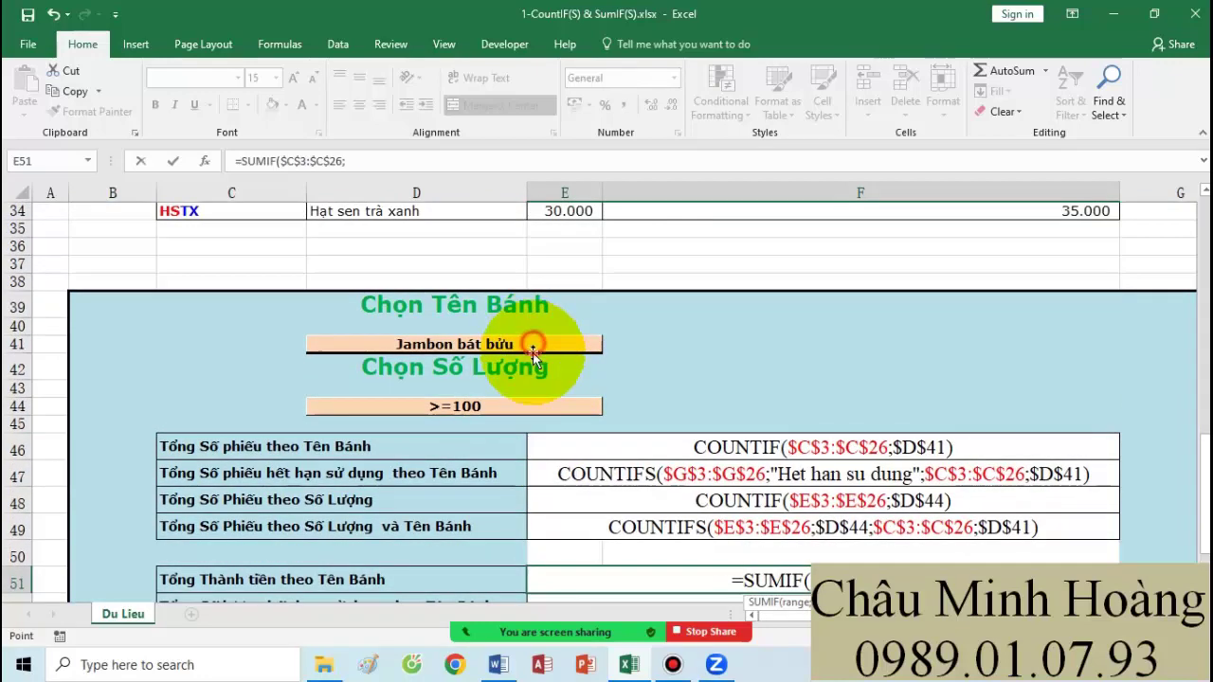
left_click(532, 345)
type(";")
scroll(691, 433, "down", 2)
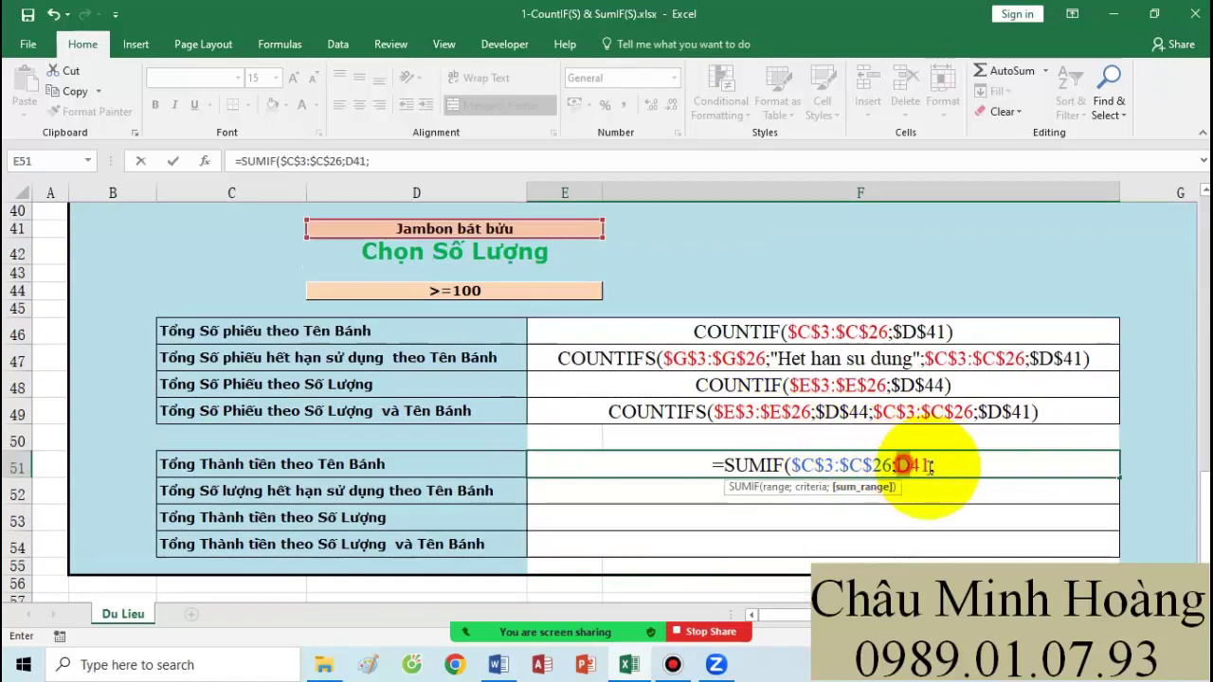
key("F4")
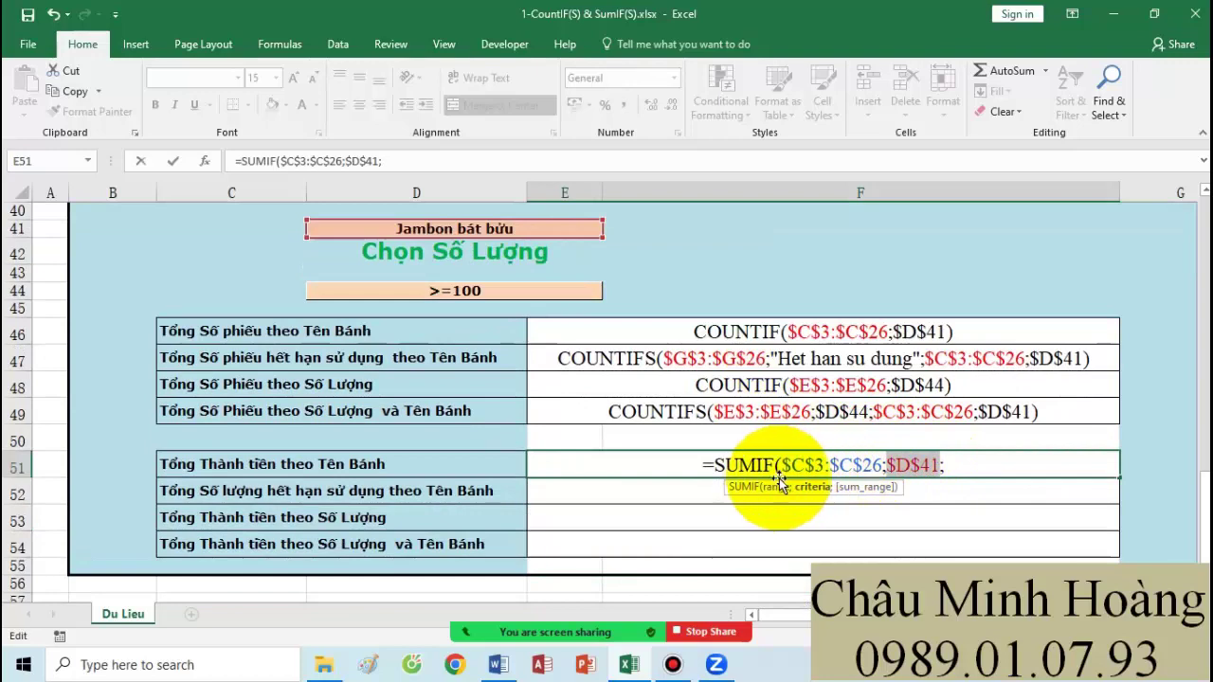
left_click(779, 488)
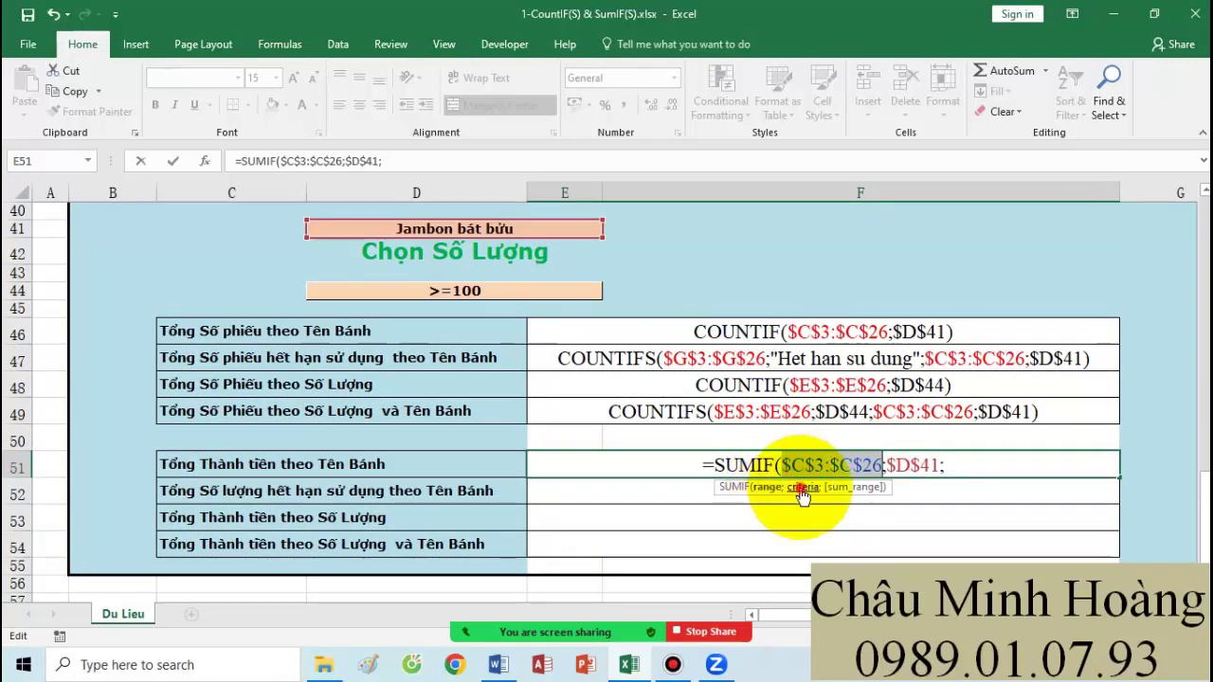
left_click(801, 487)
left_click(990, 464)
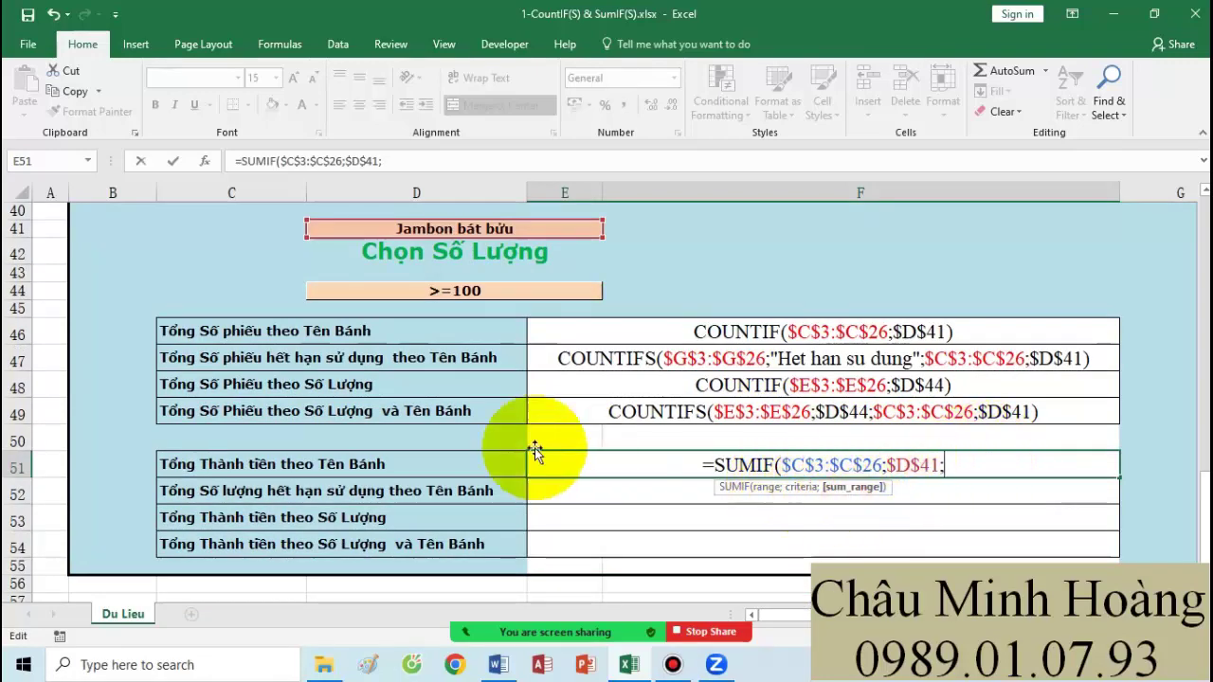
scroll(928, 400, "up", 13)
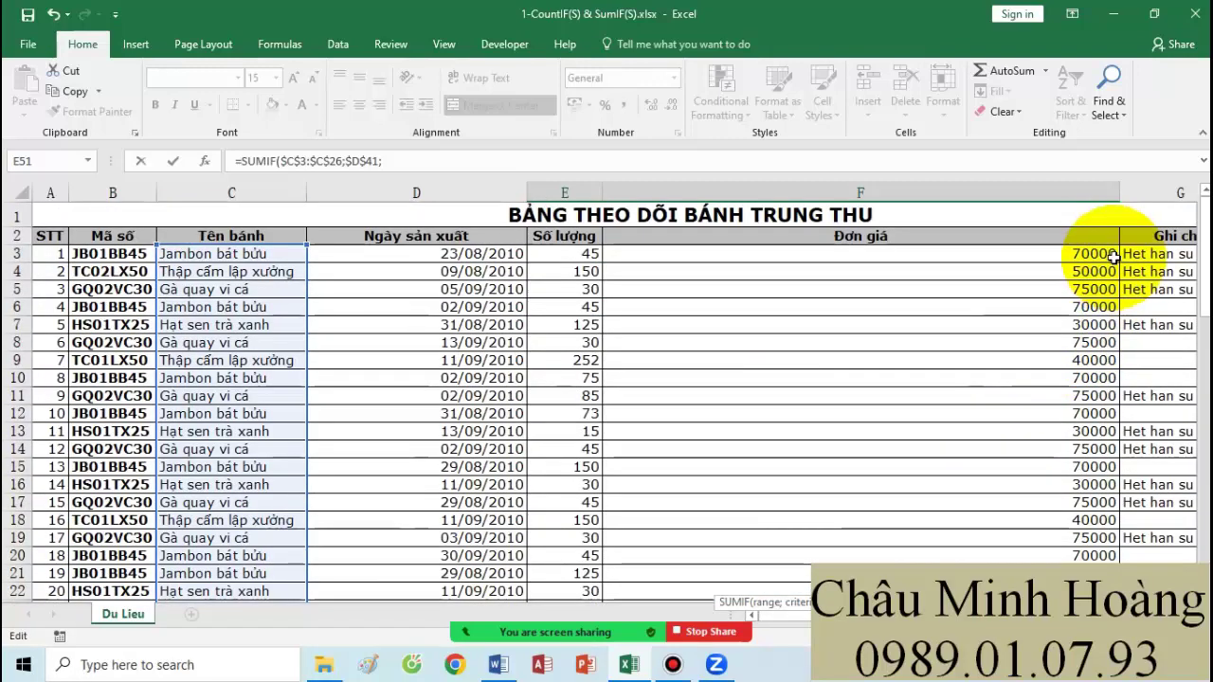
left_click_drag(1113, 256, 1007, 271)
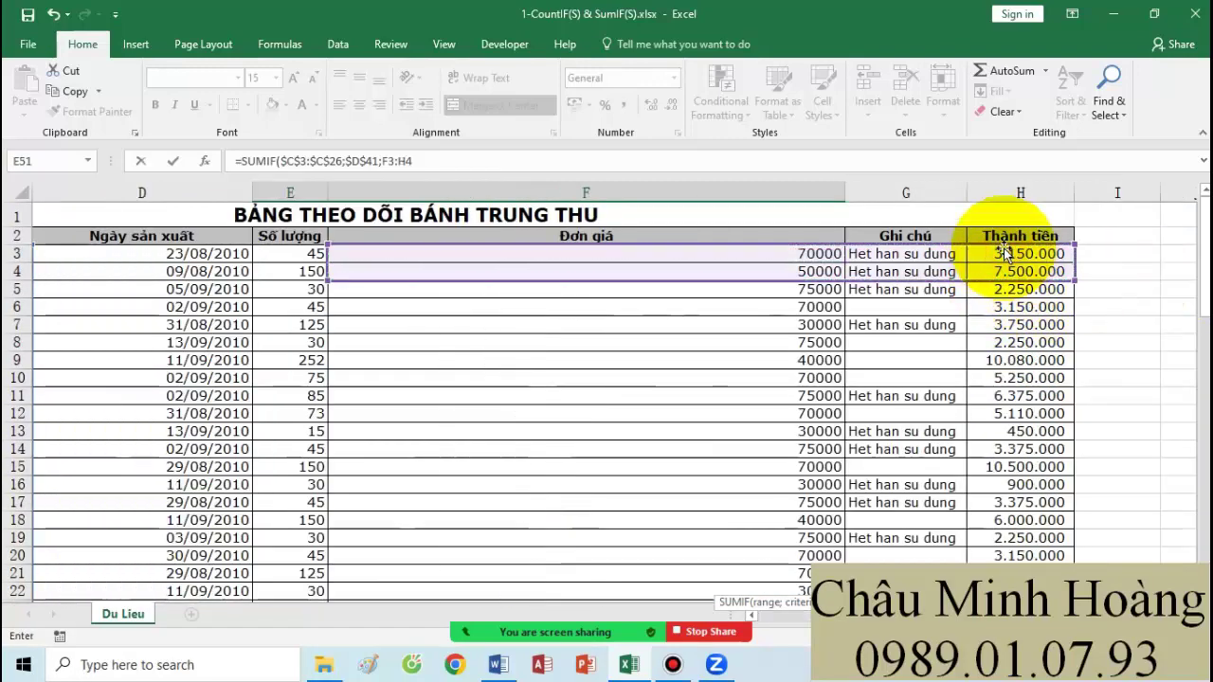
left_click_drag(457, 163, 398, 163)
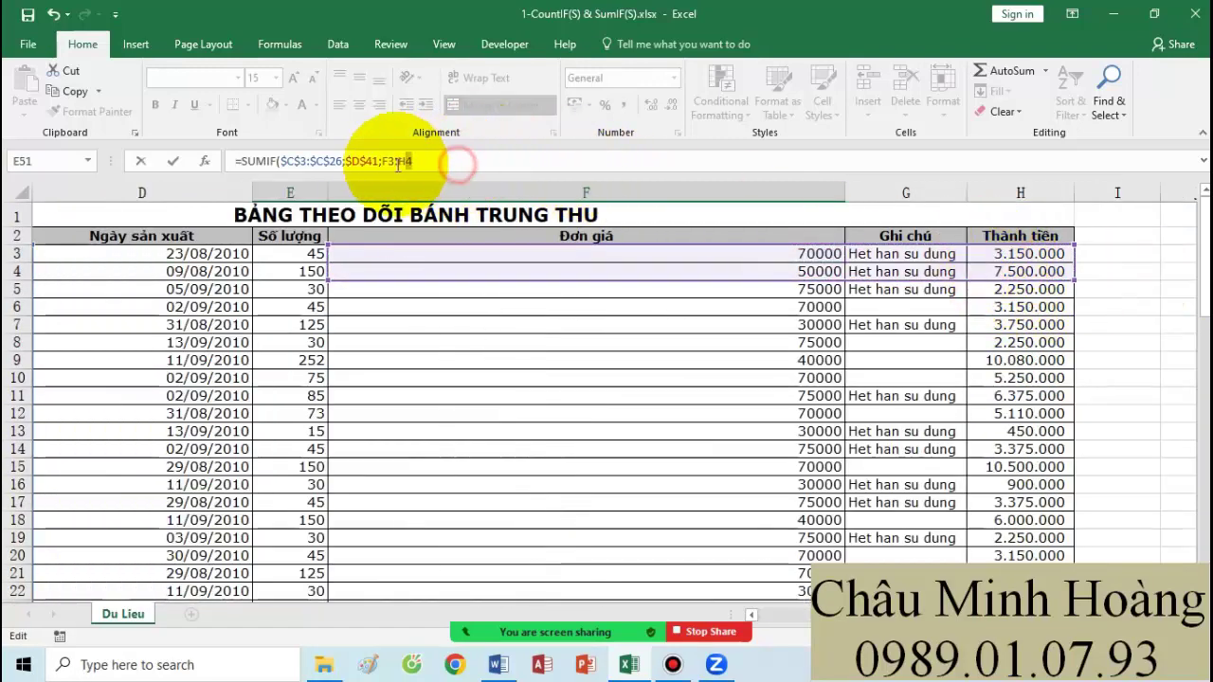
key("BackSpace")
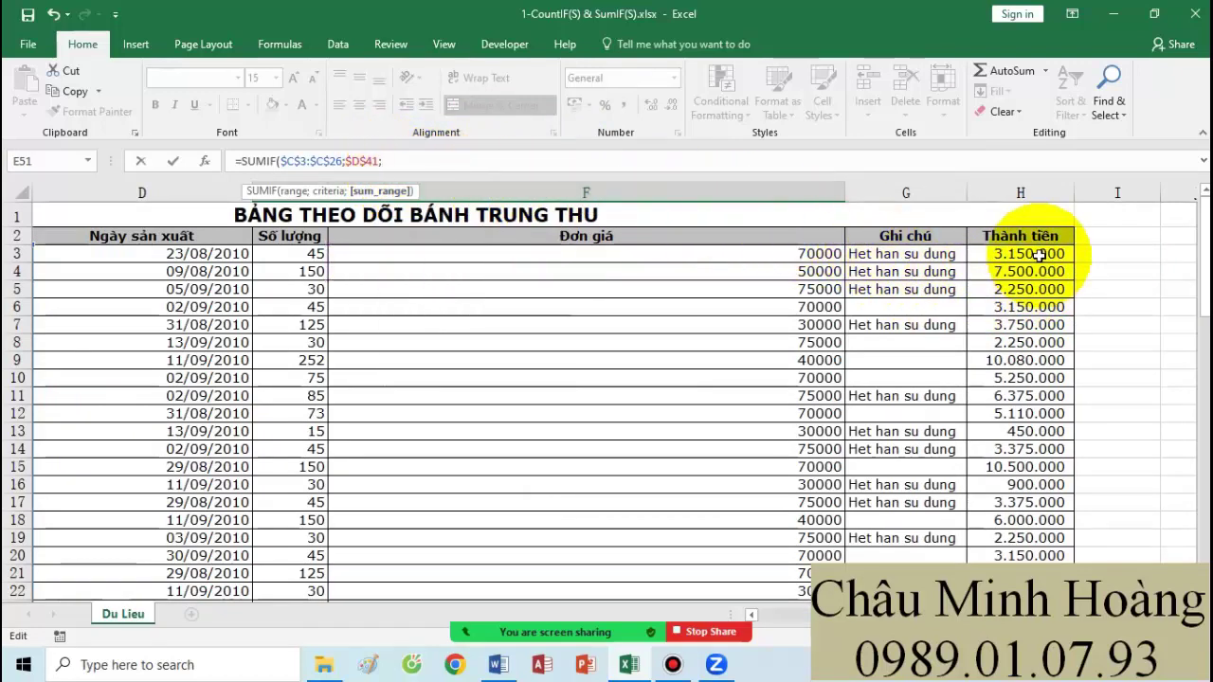
Step: Complete the E51 SUMIF formula with the absolute Thành tiền range $H$3:$H$26 as the sum range
left_click_drag(1039, 262, 1009, 400)
key("F4")
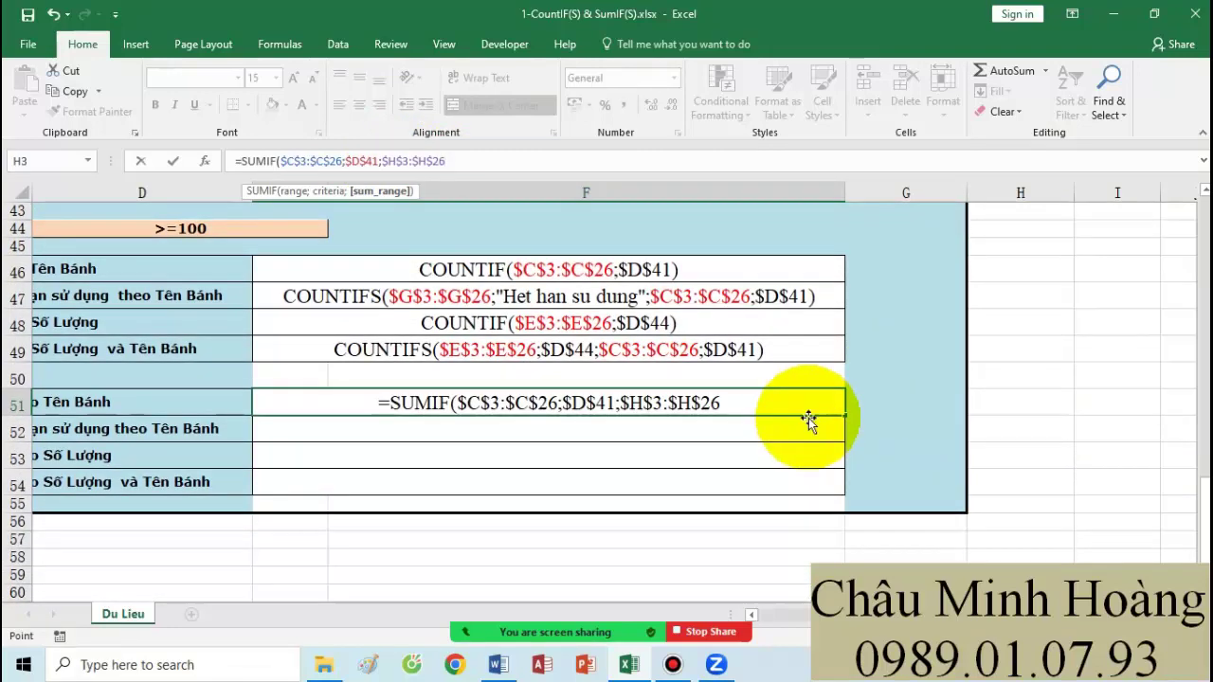
type(")")
key("Return")
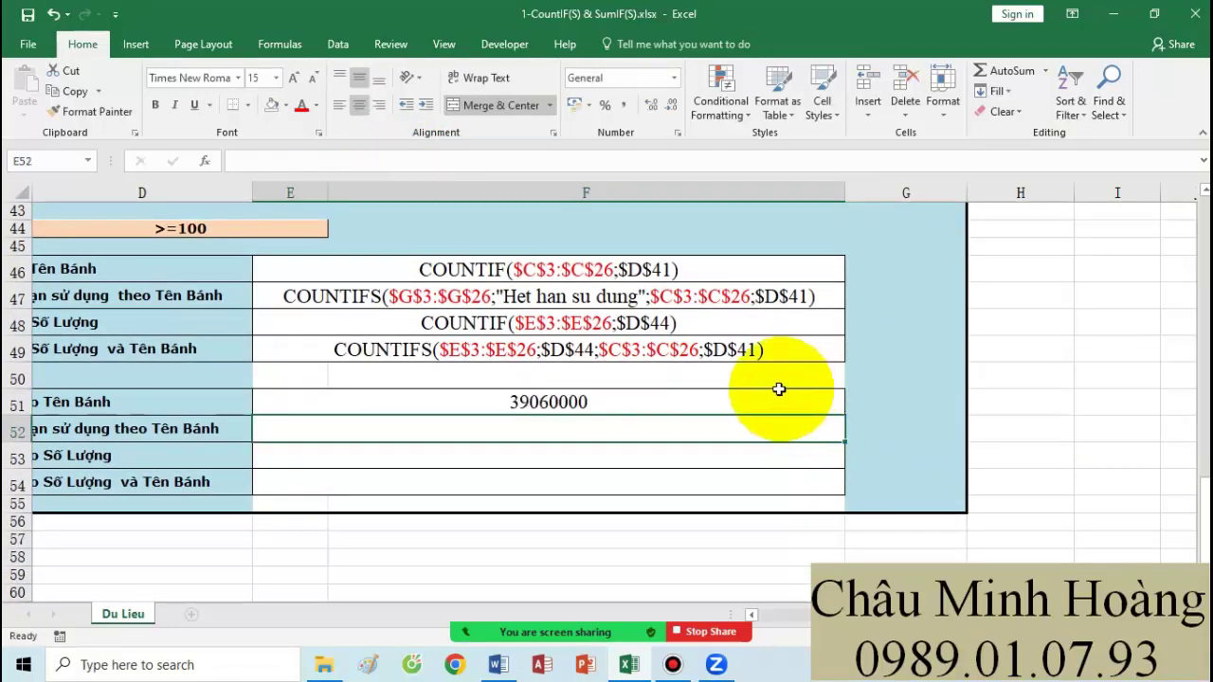
Step: Remove the equals sign from the E51 formula to show it as text
double_click(391, 403)
left_click_drag(385, 403, 456, 402)
key("Delete")
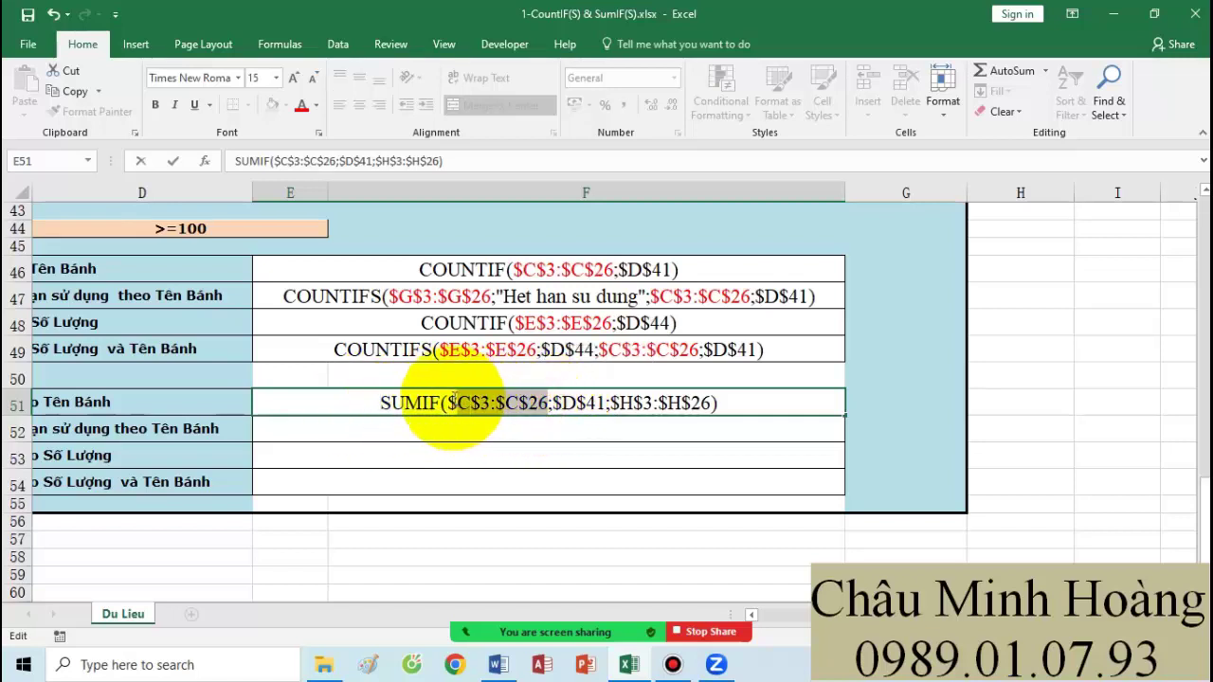
Step: Color the ranges $C$3:$C$26 and $H$3:$H$26 in the E51 formula text red
left_click(301, 104)
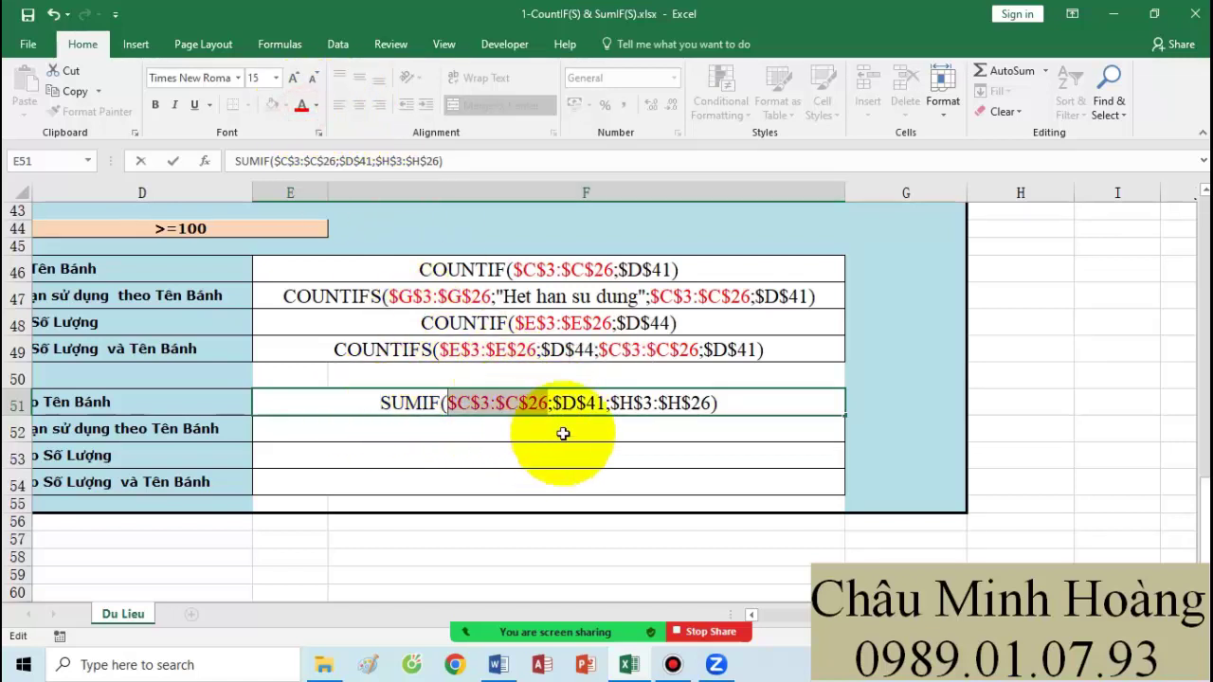
left_click_drag(609, 404, 709, 403)
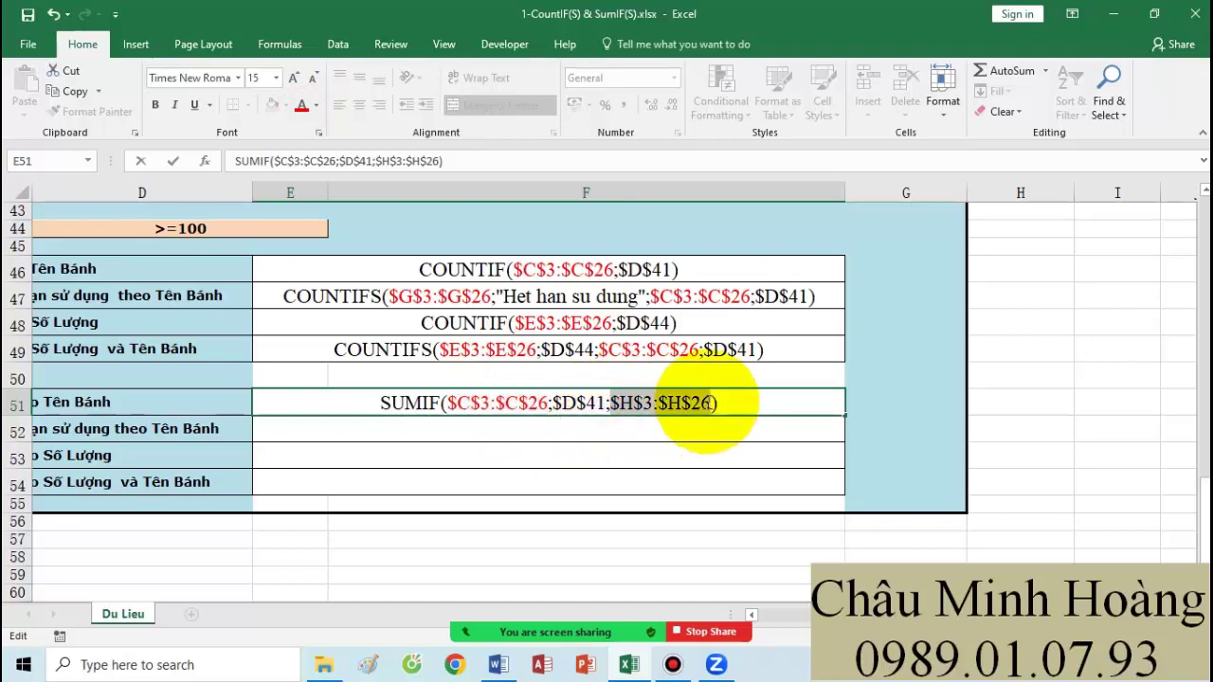
left_click(316, 106)
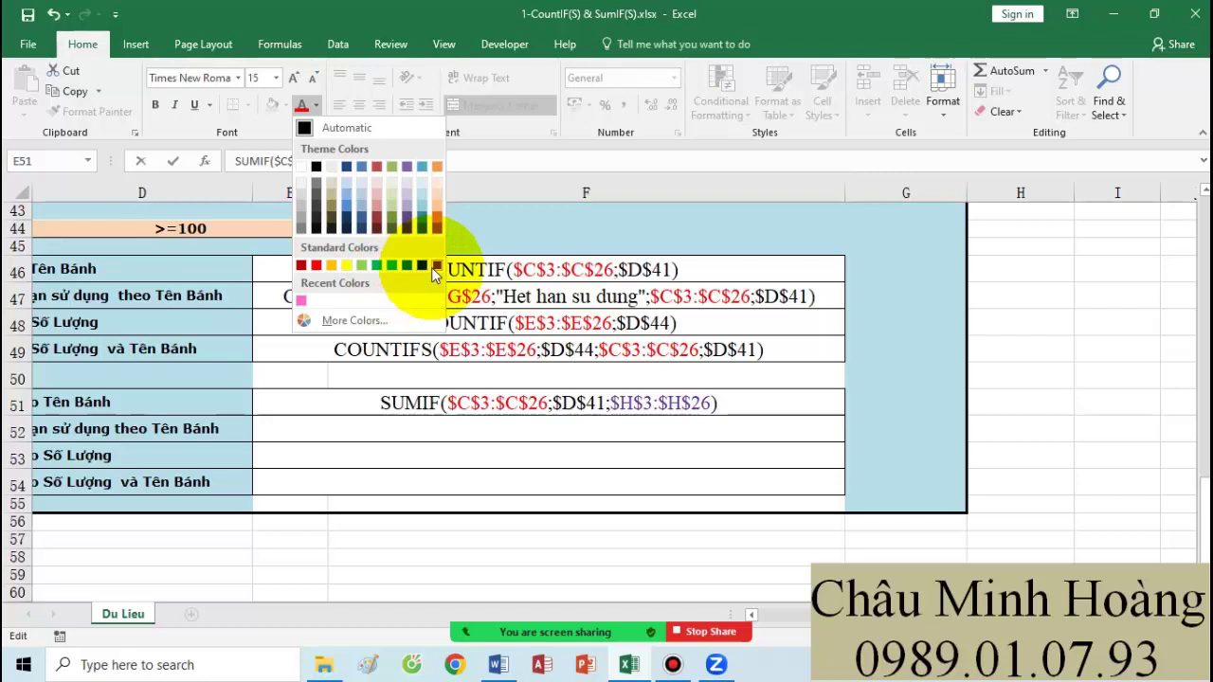
left_click(315, 266)
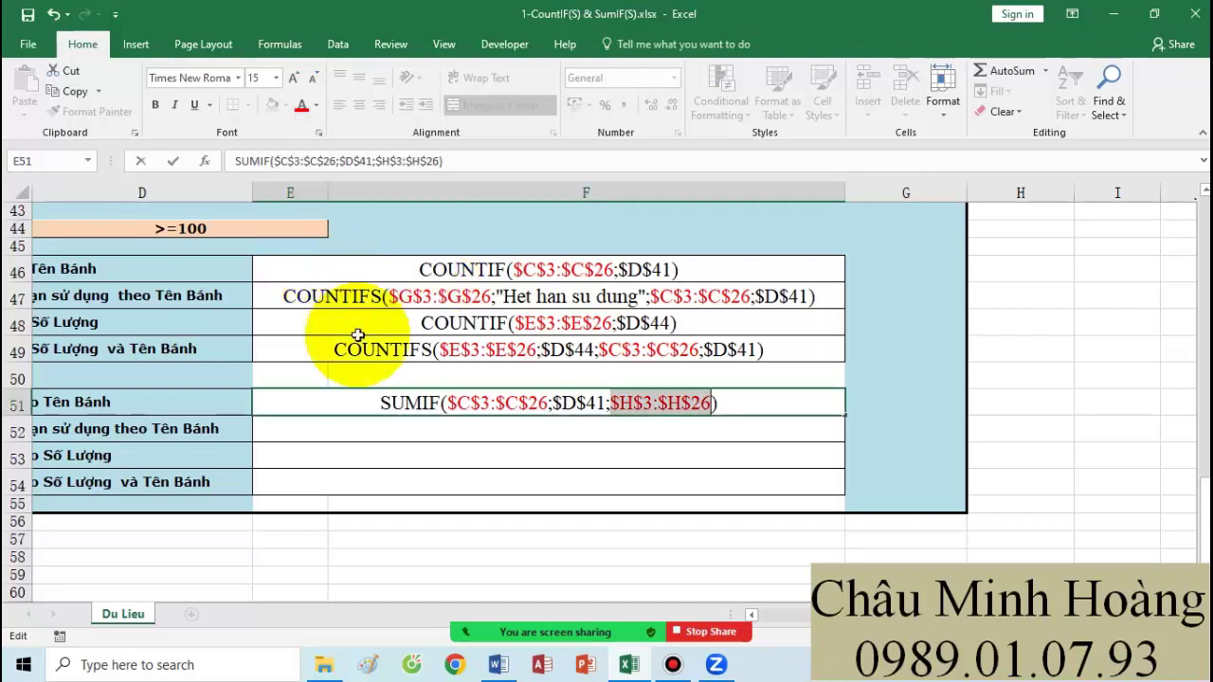
left_click(348, 428)
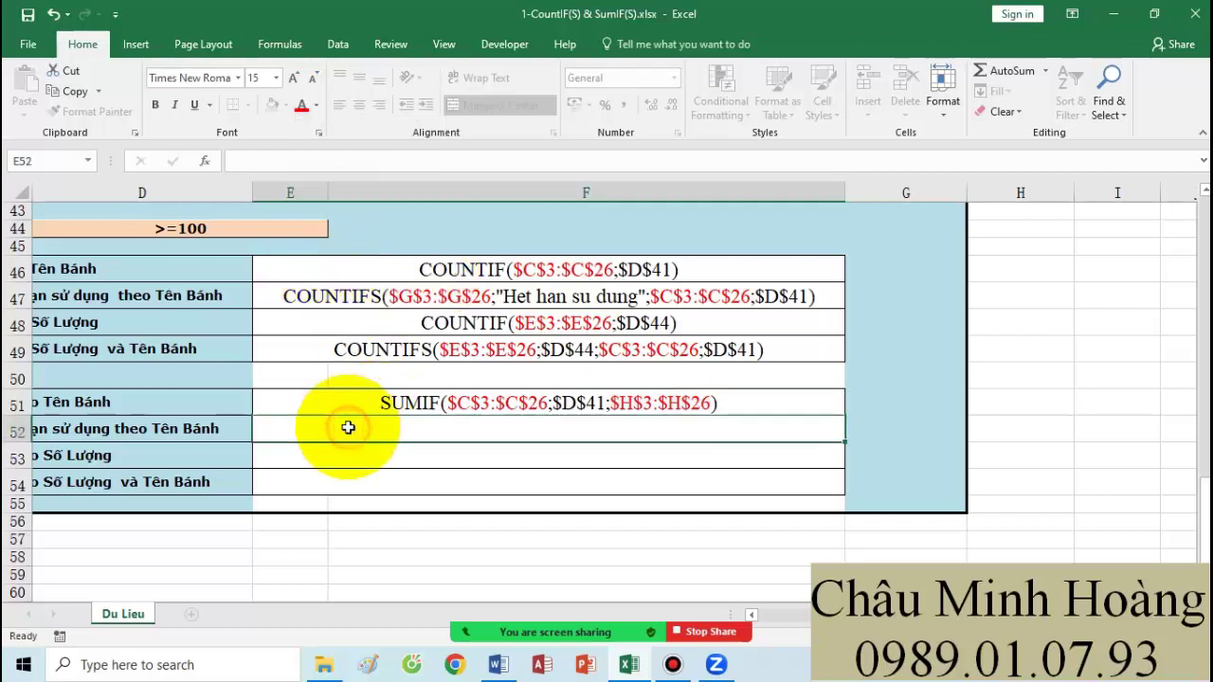
Step: Start a SUMIFS formula in E52 with the absolute Số lượng range $E$3:$E$26 as the sum range
left_click(77, 428)
left_click(616, 425)
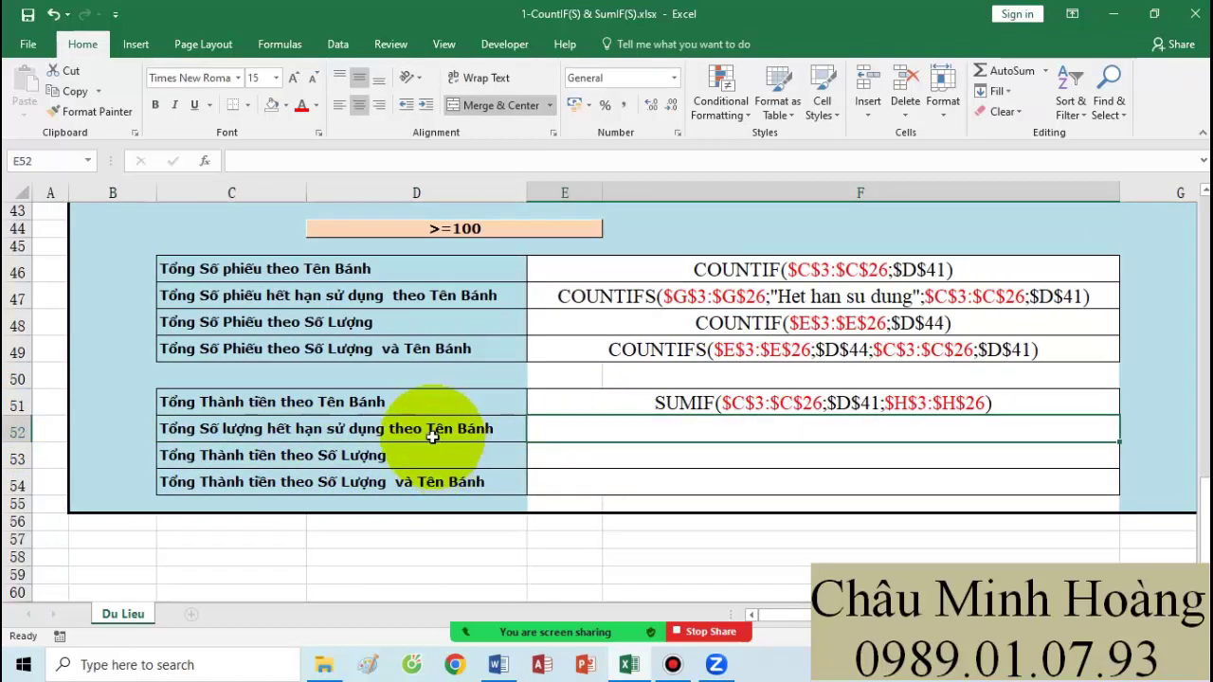
type("=sumifs")
key("Tab")
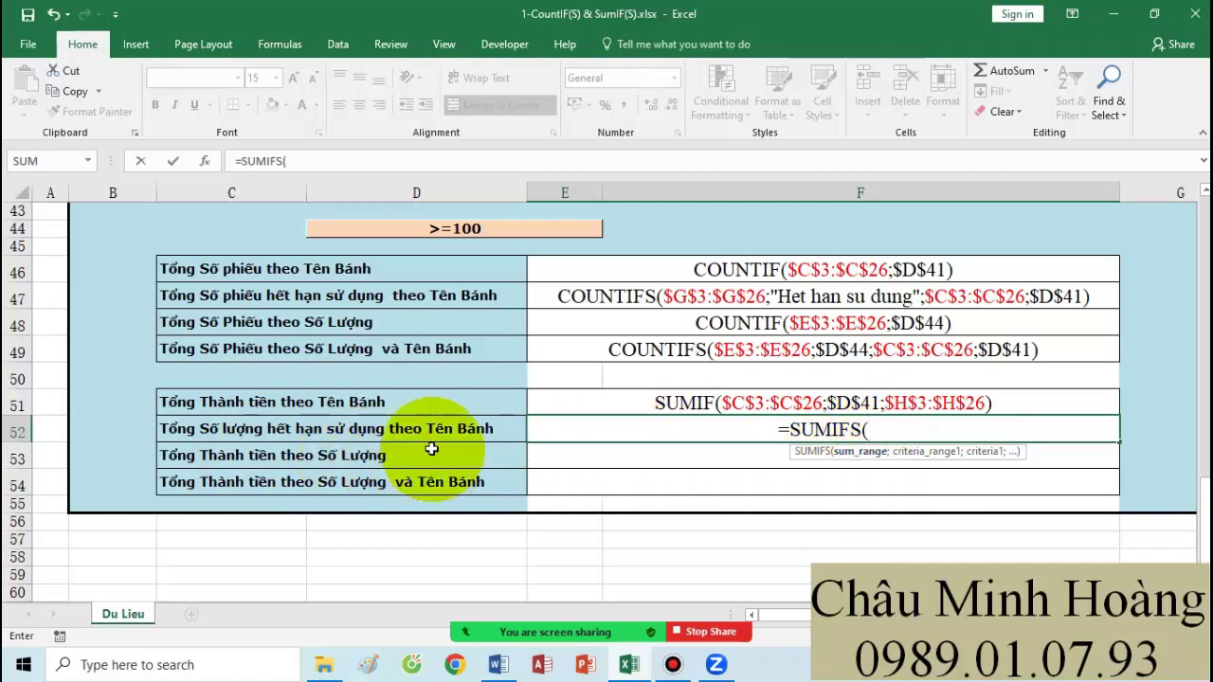
scroll(623, 400, "up", 14)
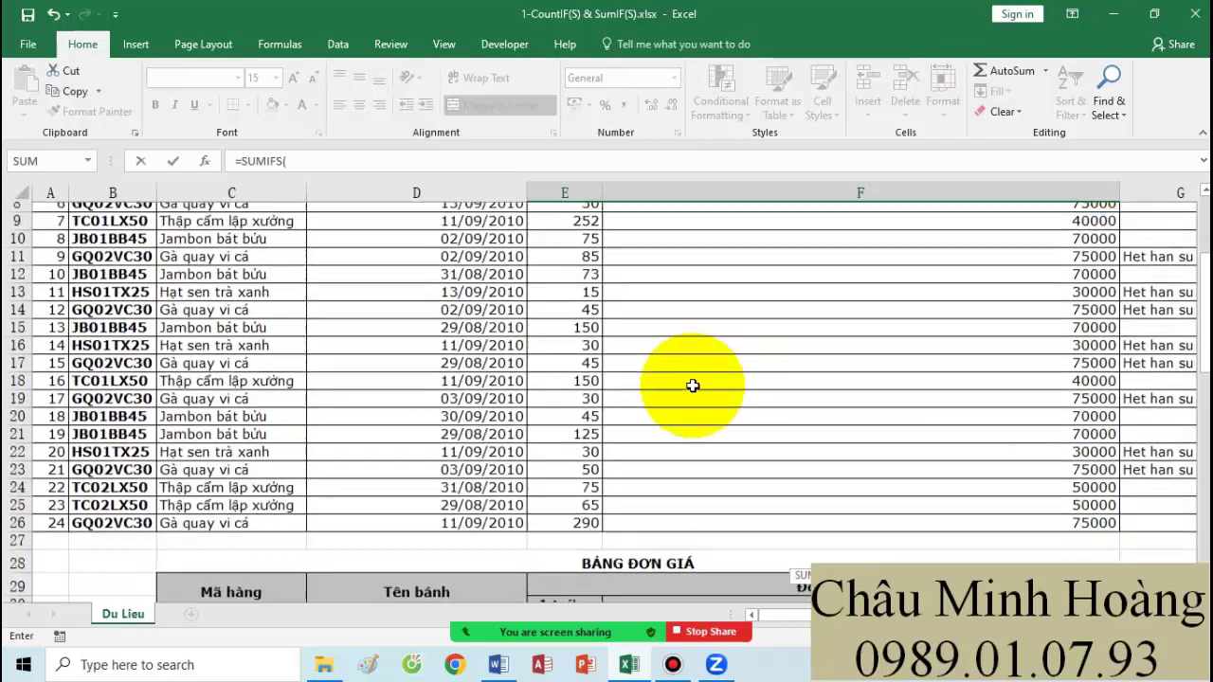
scroll(566, 424, "down", 4)
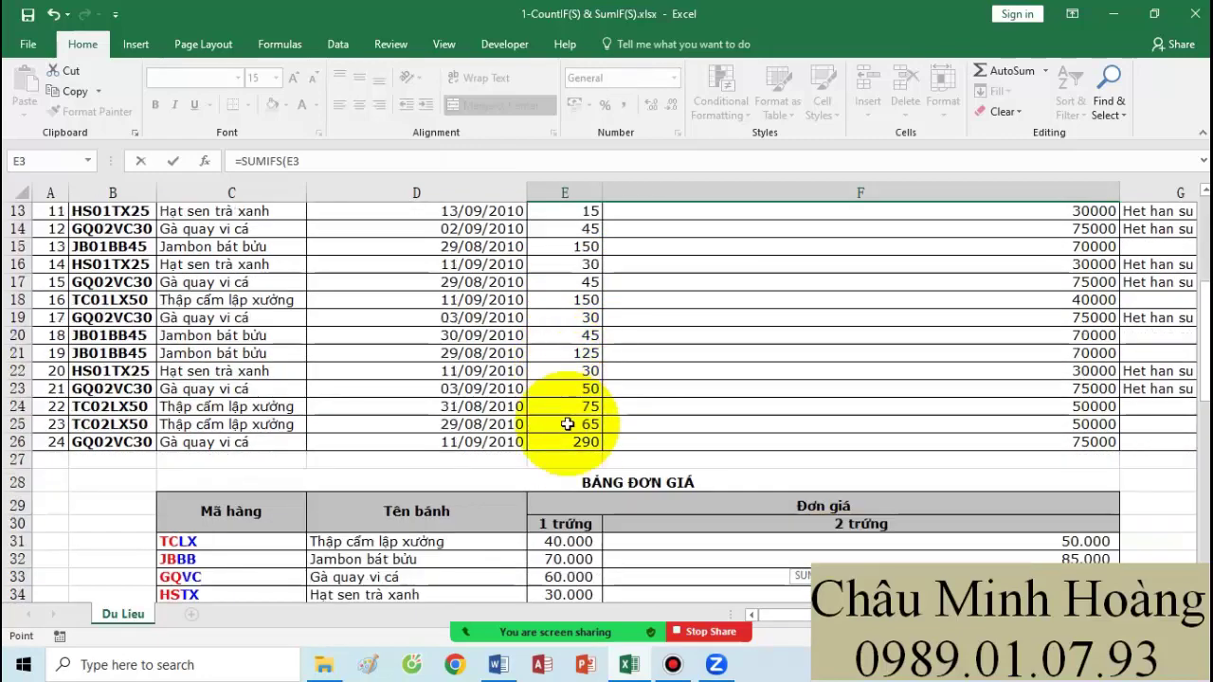
left_click(572, 441, "shift")
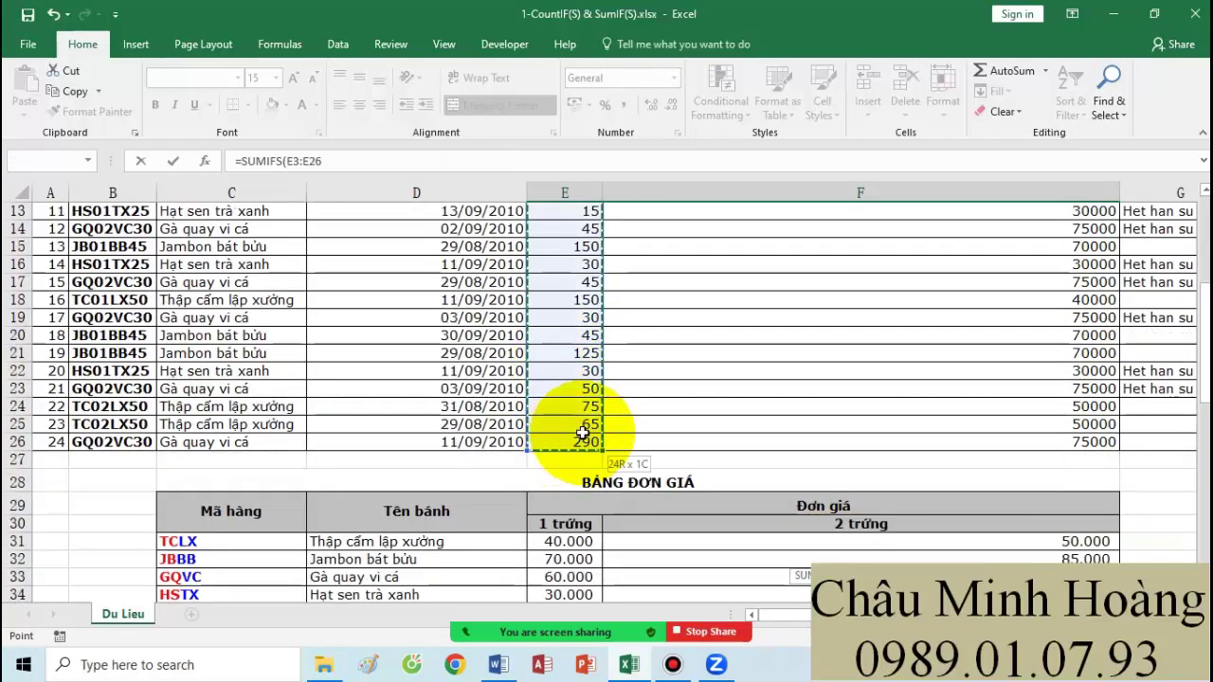
key("F4")
type(";")
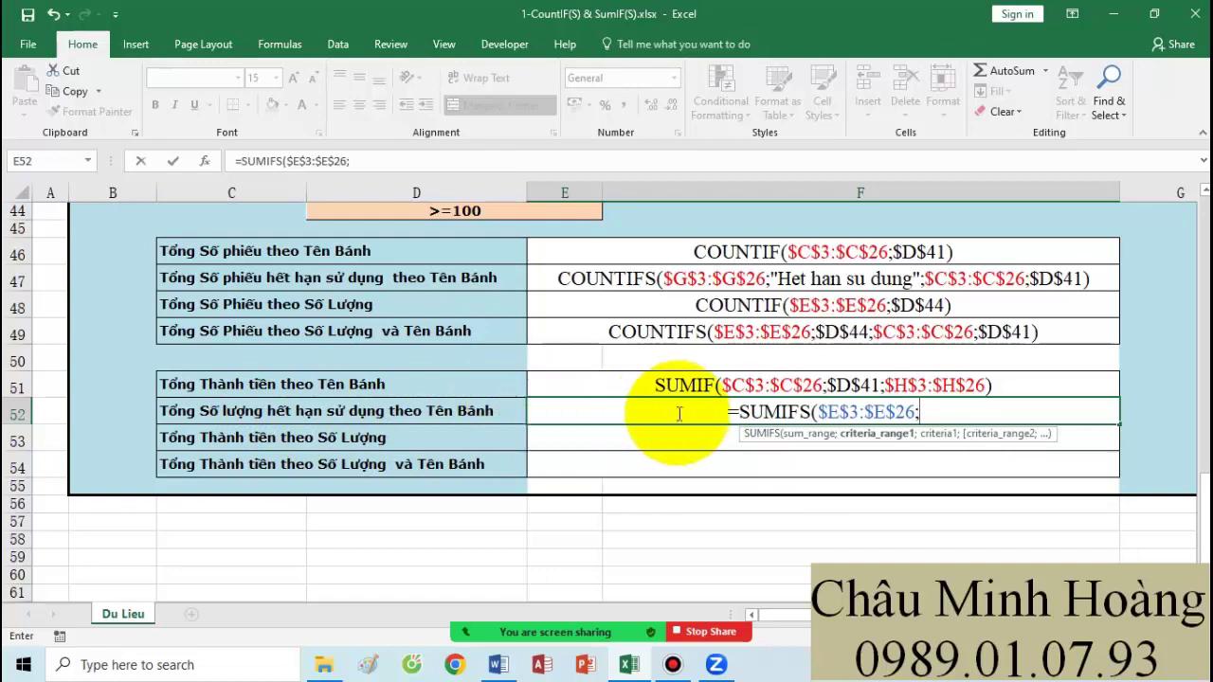
Step: Add the absolute Ghi chú range $G$3:$G$26 with the criterion "Het han su dung" to the E52 SUMIFS formula
scroll(664, 411, "up", 14)
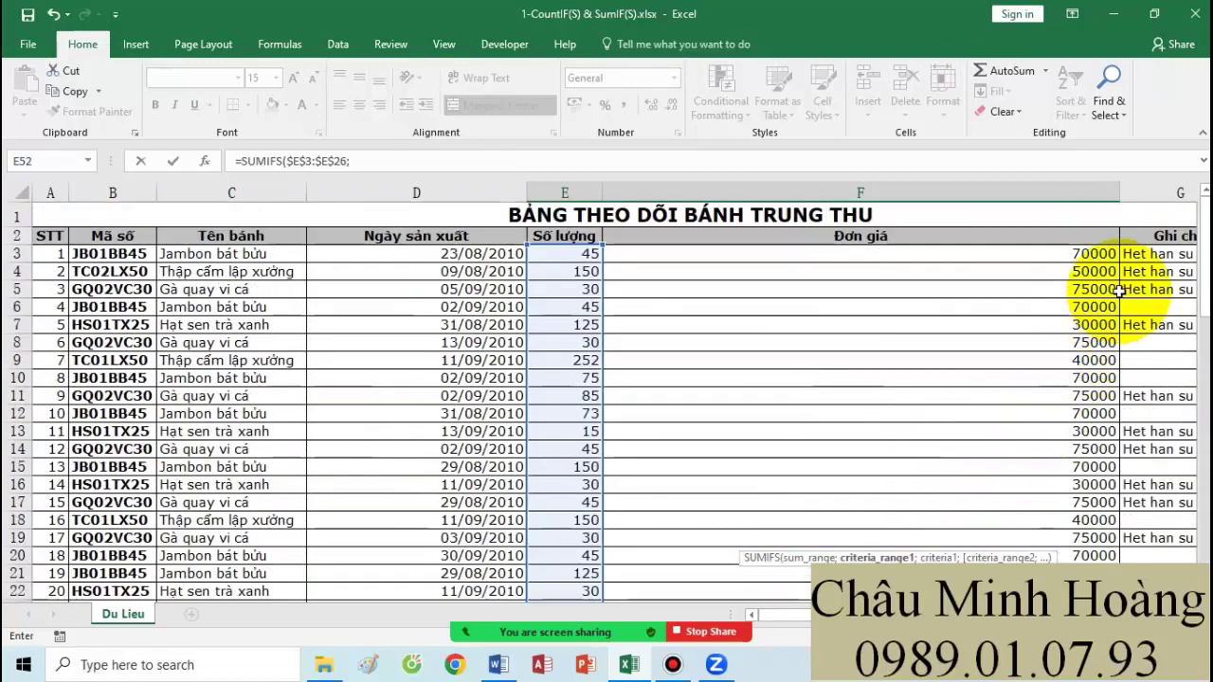
left_click(1158, 254)
scroll(1147, 370, "down", 5)
left_click_drag(1145, 389, 1144, 390)
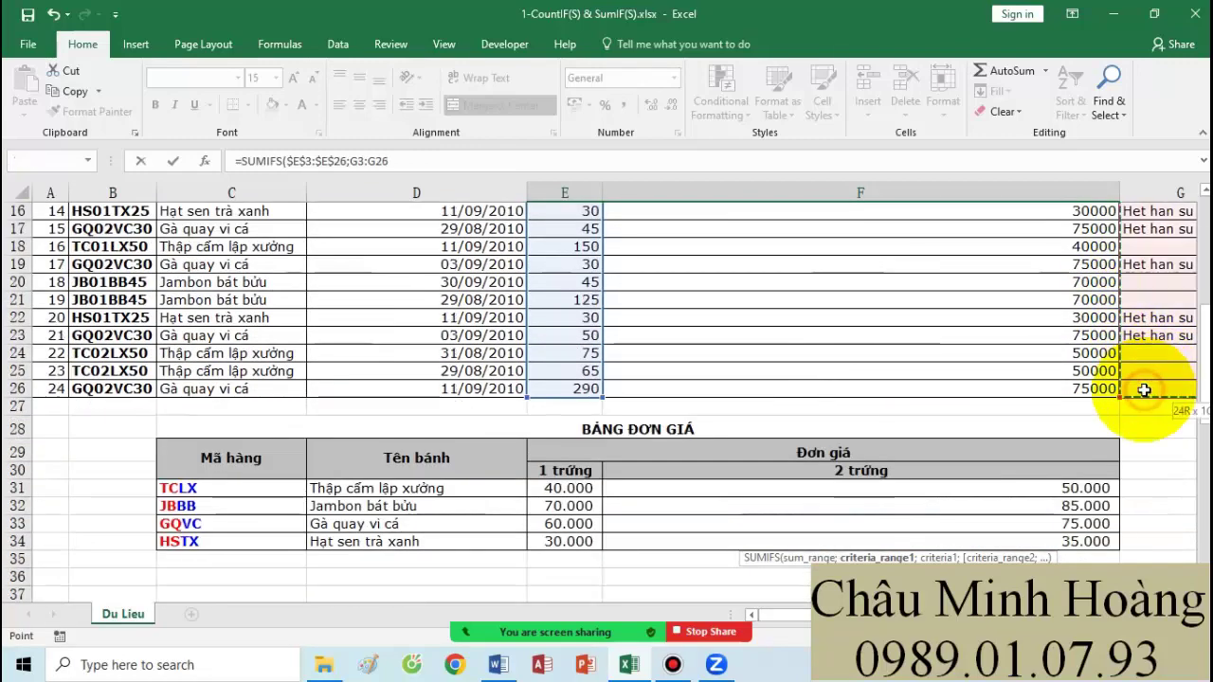
key("F4")
type(";")
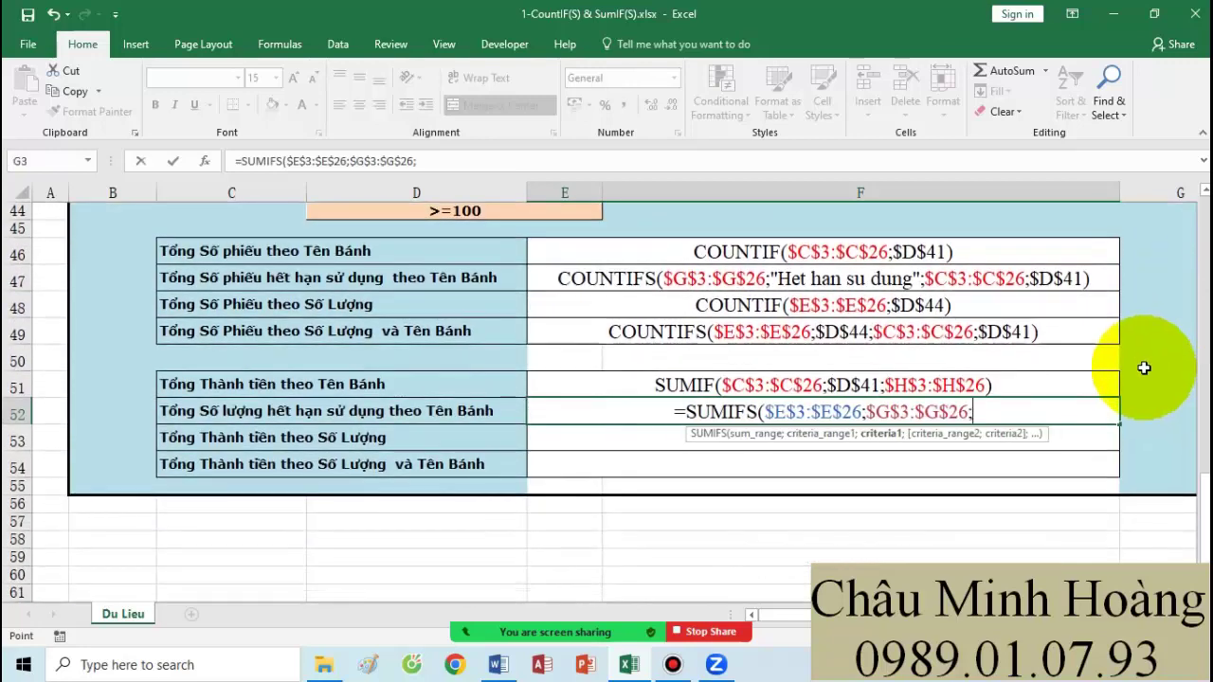
type("\"Het ")
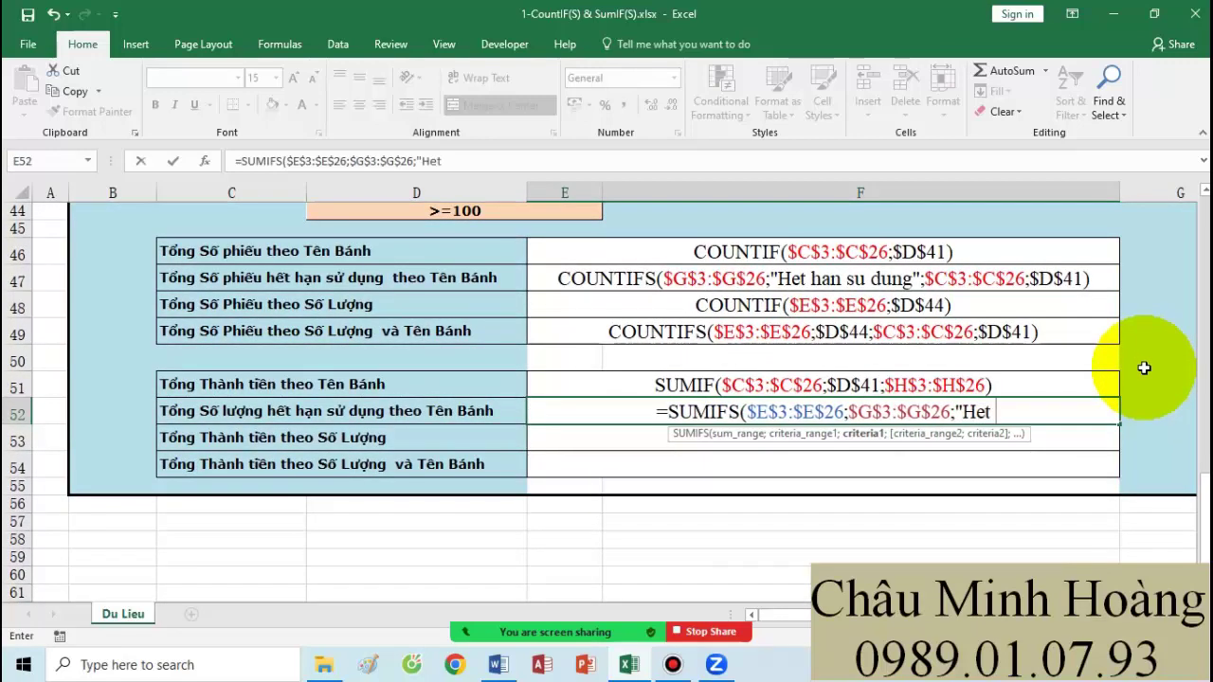
type("han")
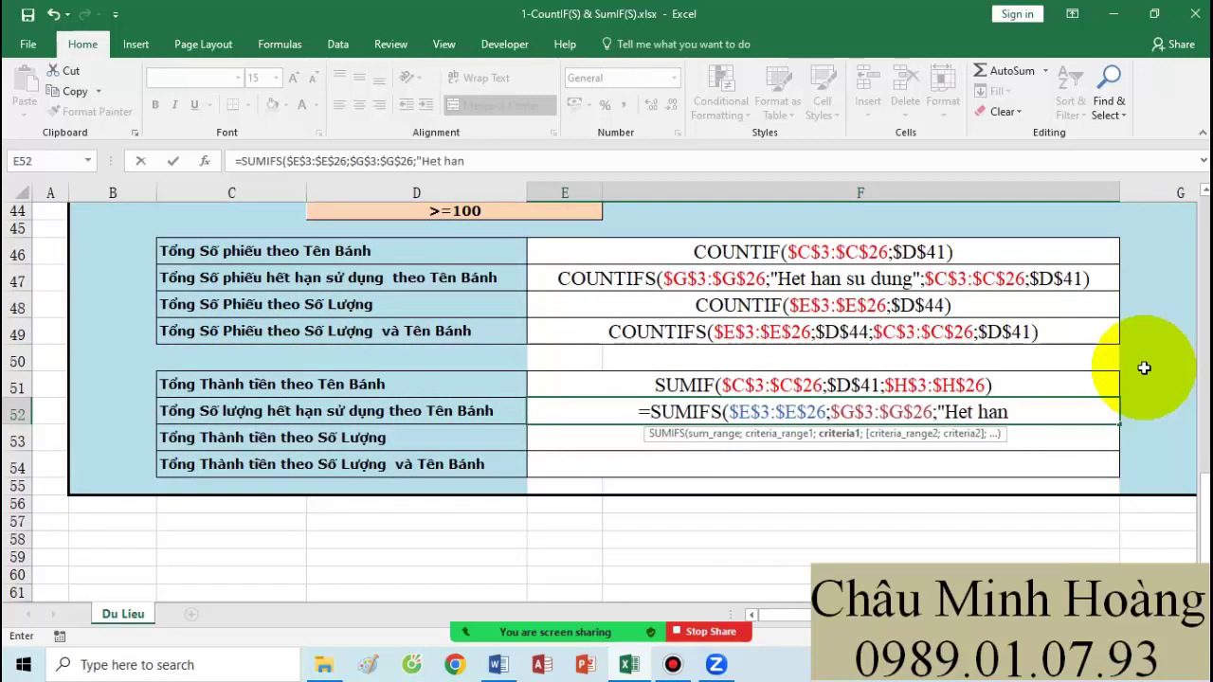
type(" su dung\";")
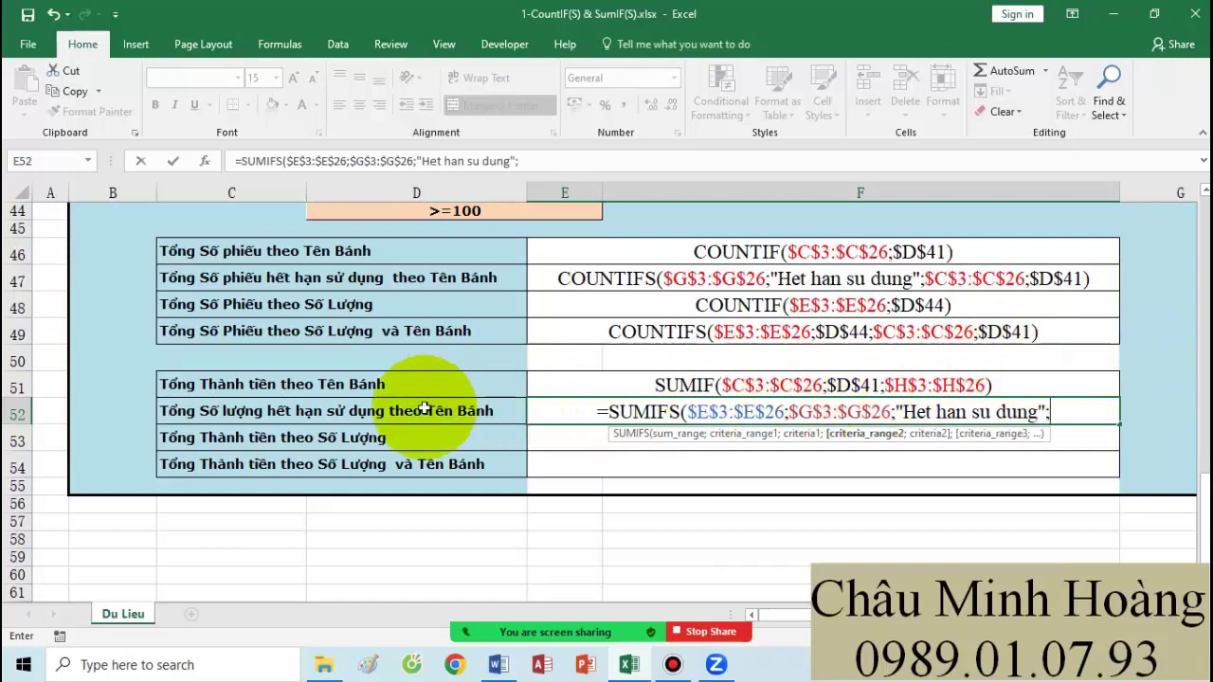
Step: Complete the E52 SUMIFS formula with the absolute Tên bánh range $C$3:$C$26 and the cake name cell $D$41 as its criterion
scroll(537, 420, "up", 14)
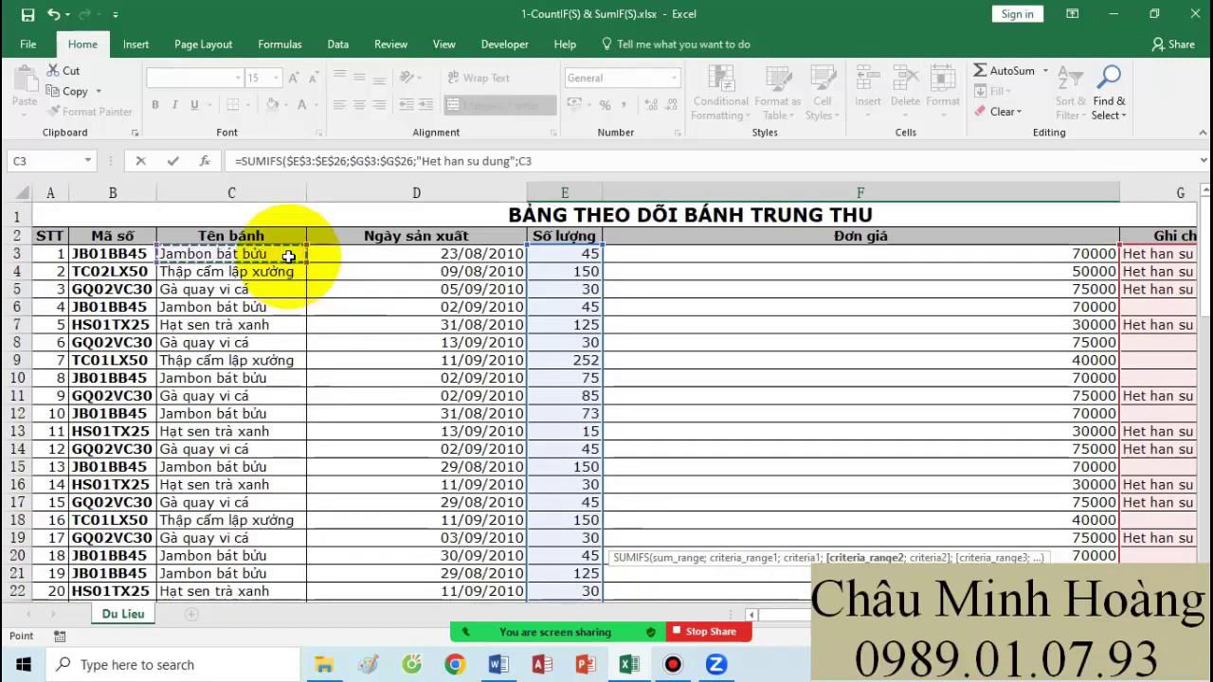
scroll(284, 312, "down", 6)
left_click_drag(288, 256, 283, 333)
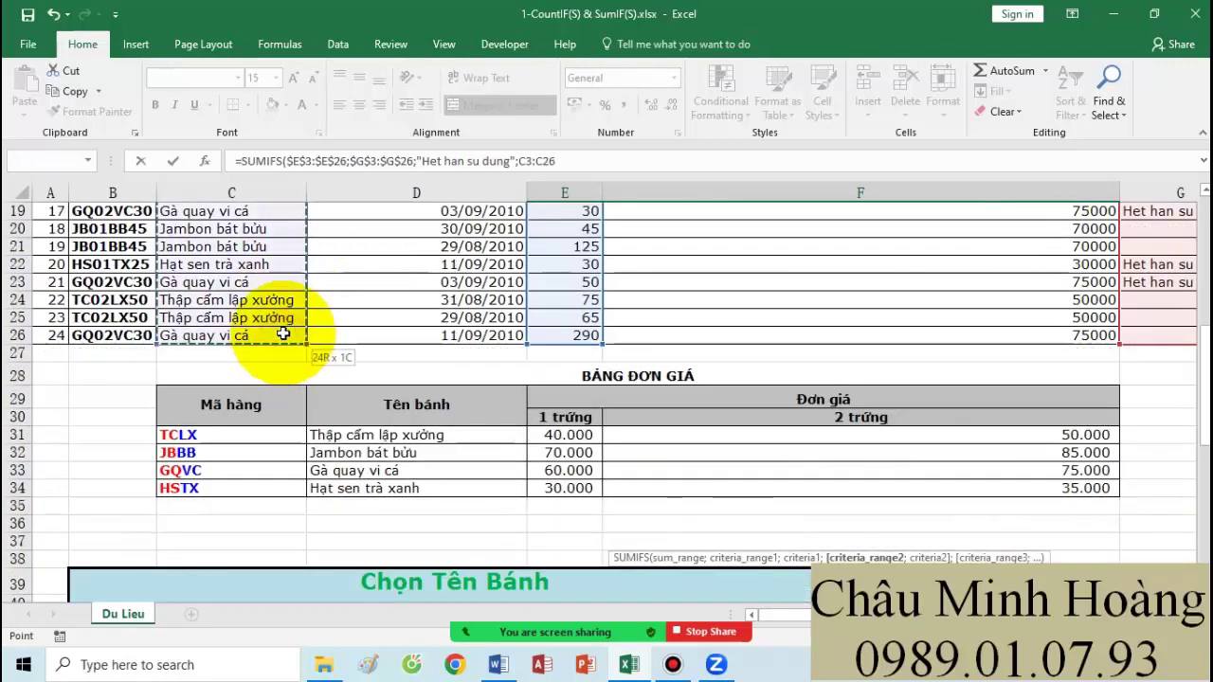
key("F4")
type(";")
scroll(344, 338, "down", 1)
scroll(536, 336, "up", 3)
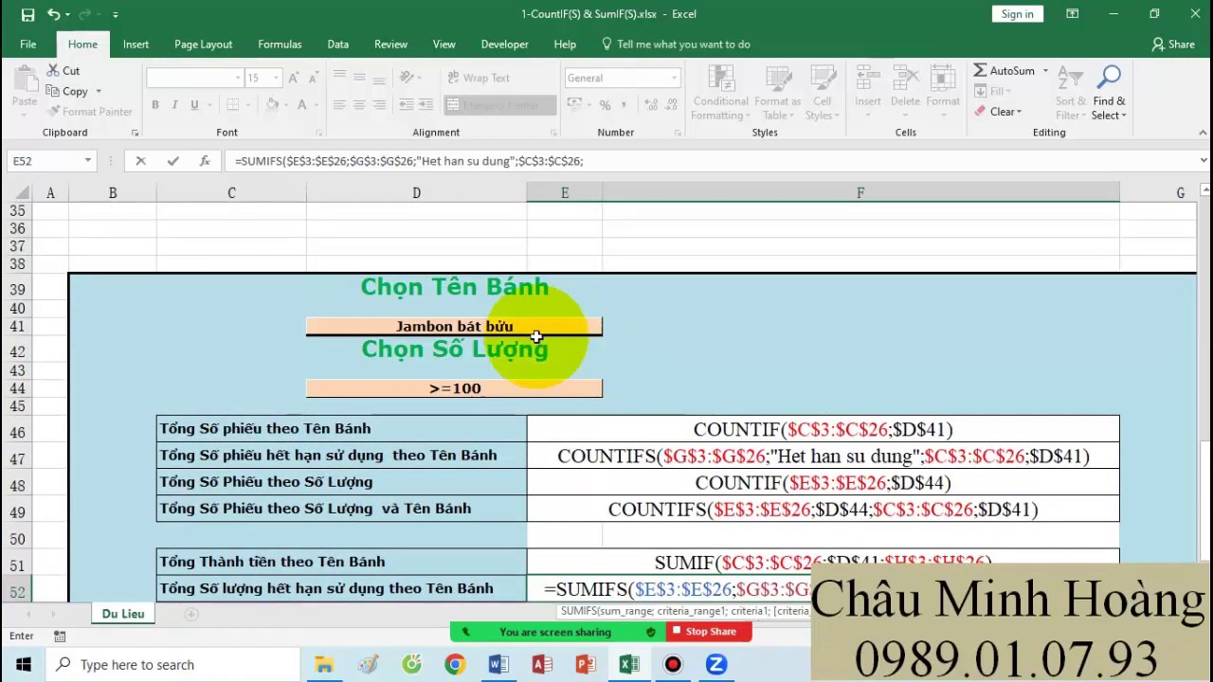
left_click(529, 332)
scroll(531, 335, "down", 2)
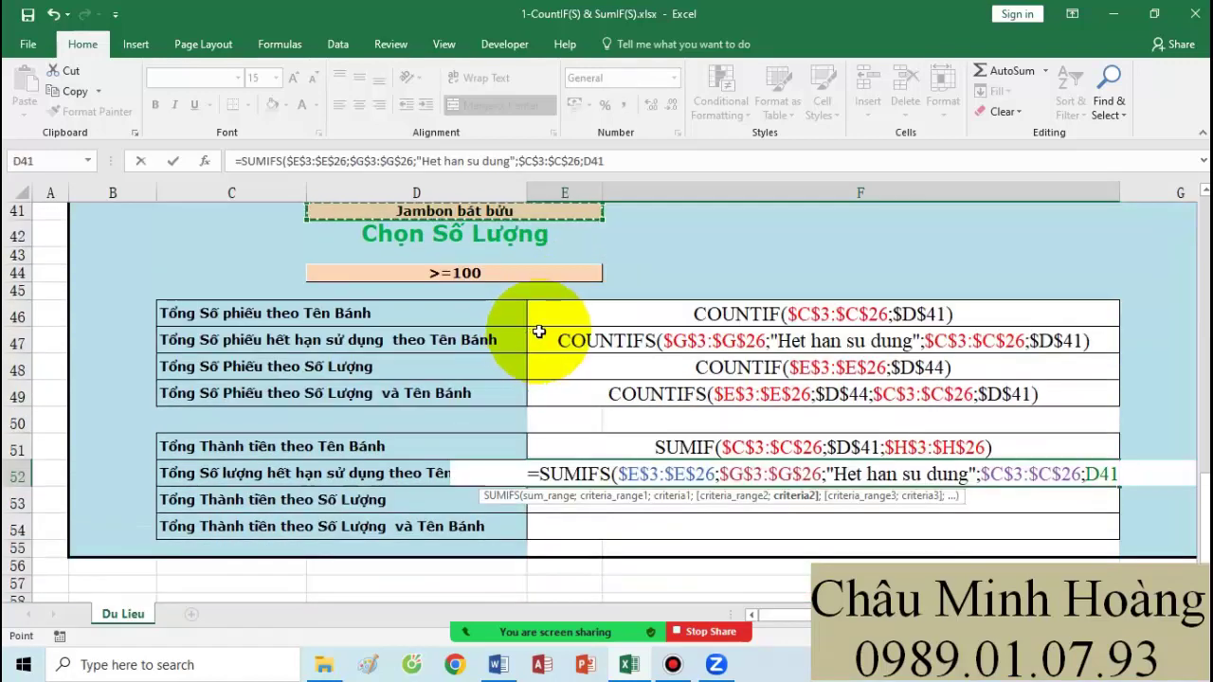
key("F4")
key("Return")
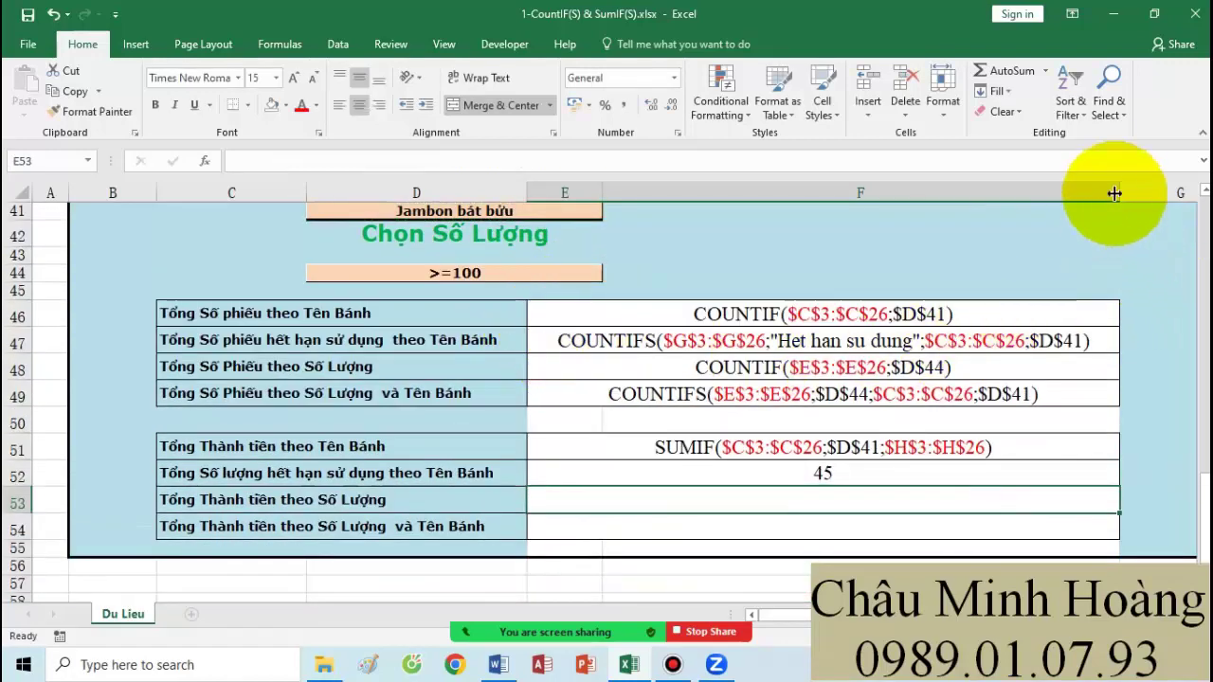
Step: Remove the equals sign from the E52 formula to show it as text
double_click(805, 469)
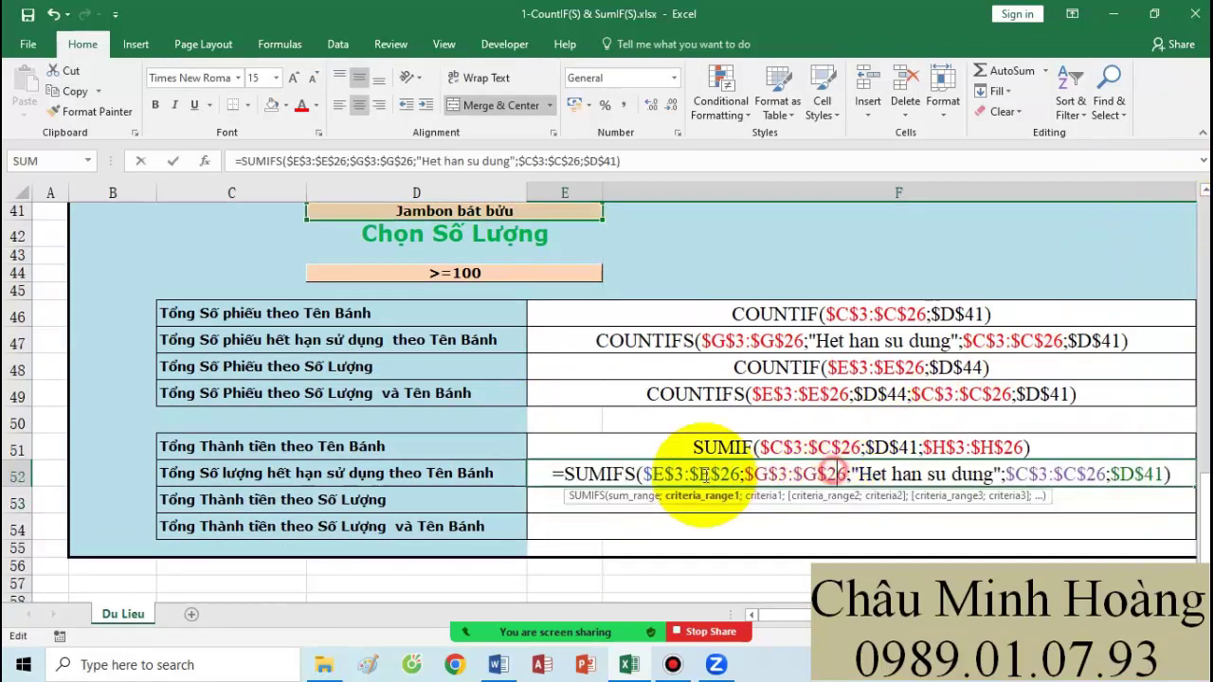
left_click(555, 474)
key("Delete")
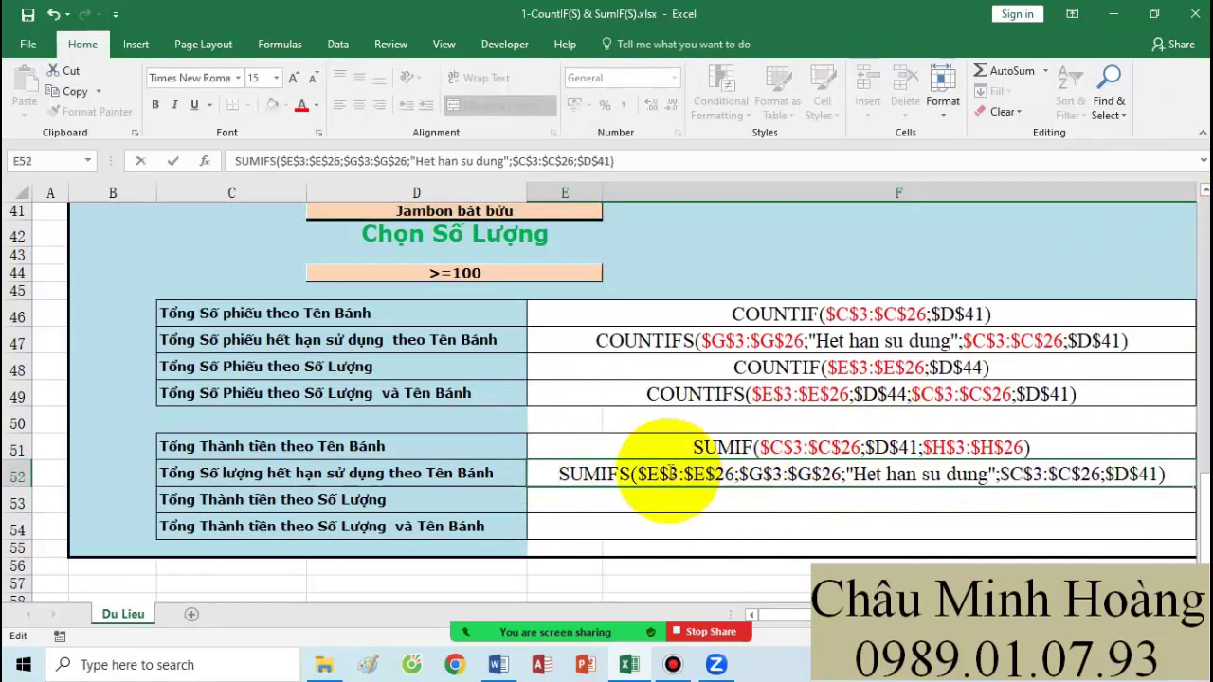
Step: Color the range $E$3:$E$26 red and the range $G$3:$G$26 blue in the E52 formula text
left_click_drag(640, 475, 718, 474)
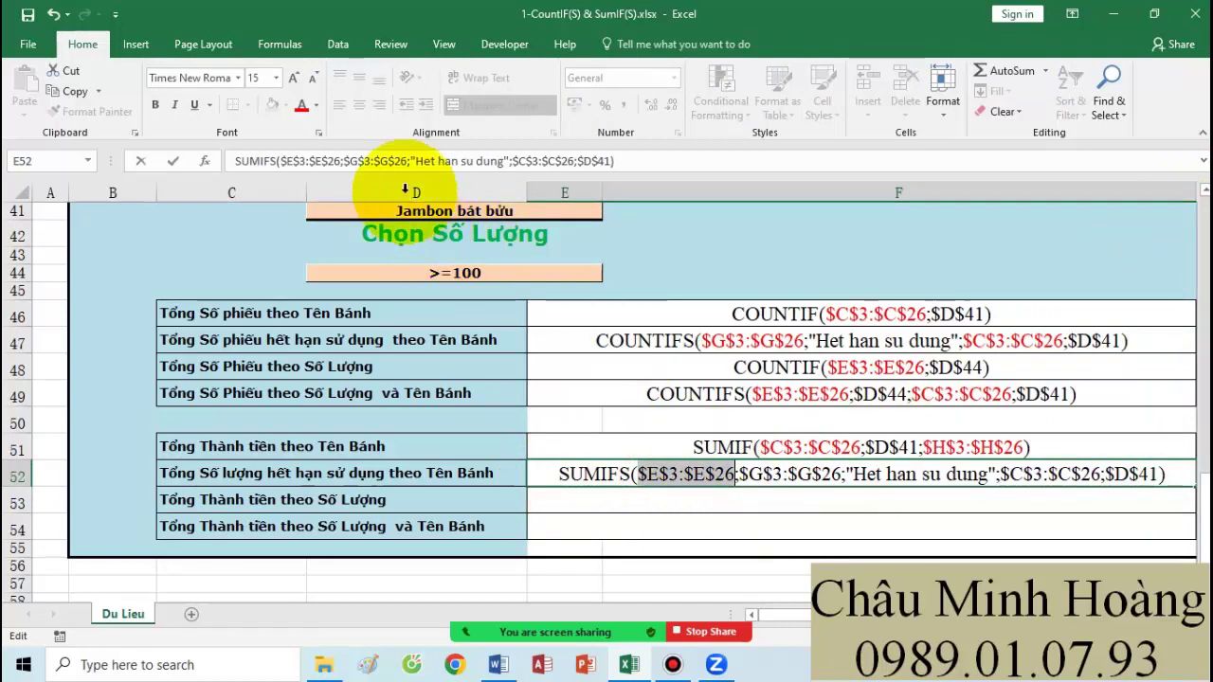
left_click(302, 106)
left_click_drag(738, 474, 842, 474)
left_click(319, 108)
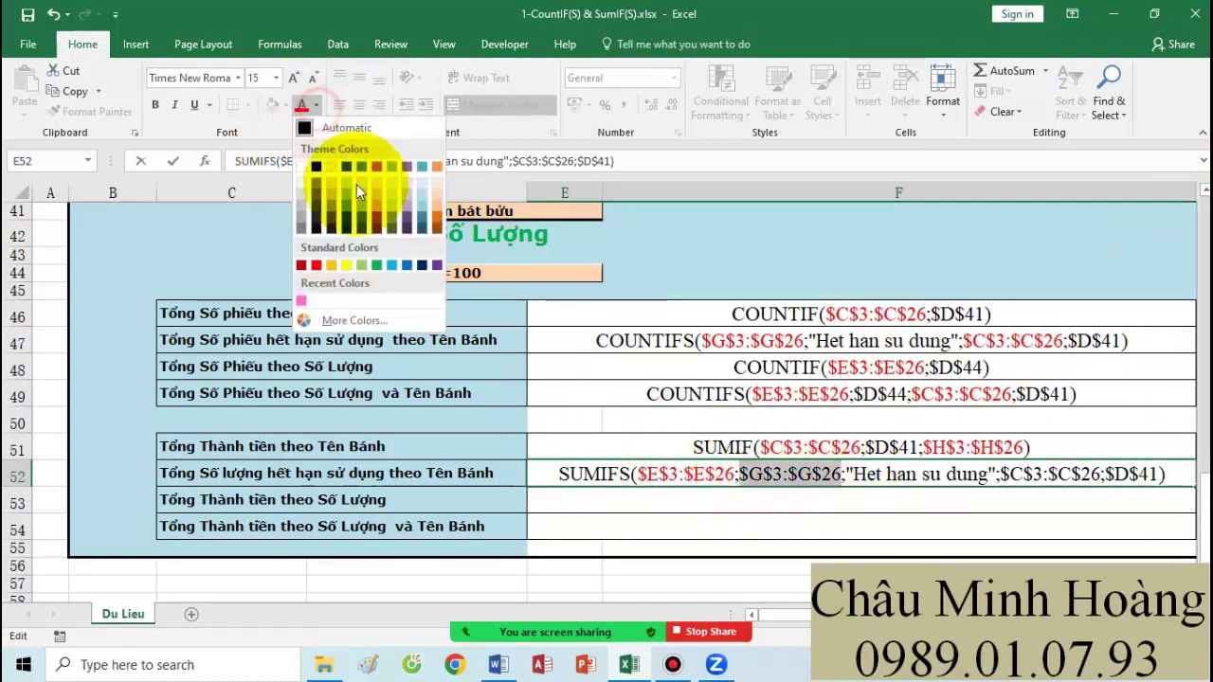
left_click(436, 215)
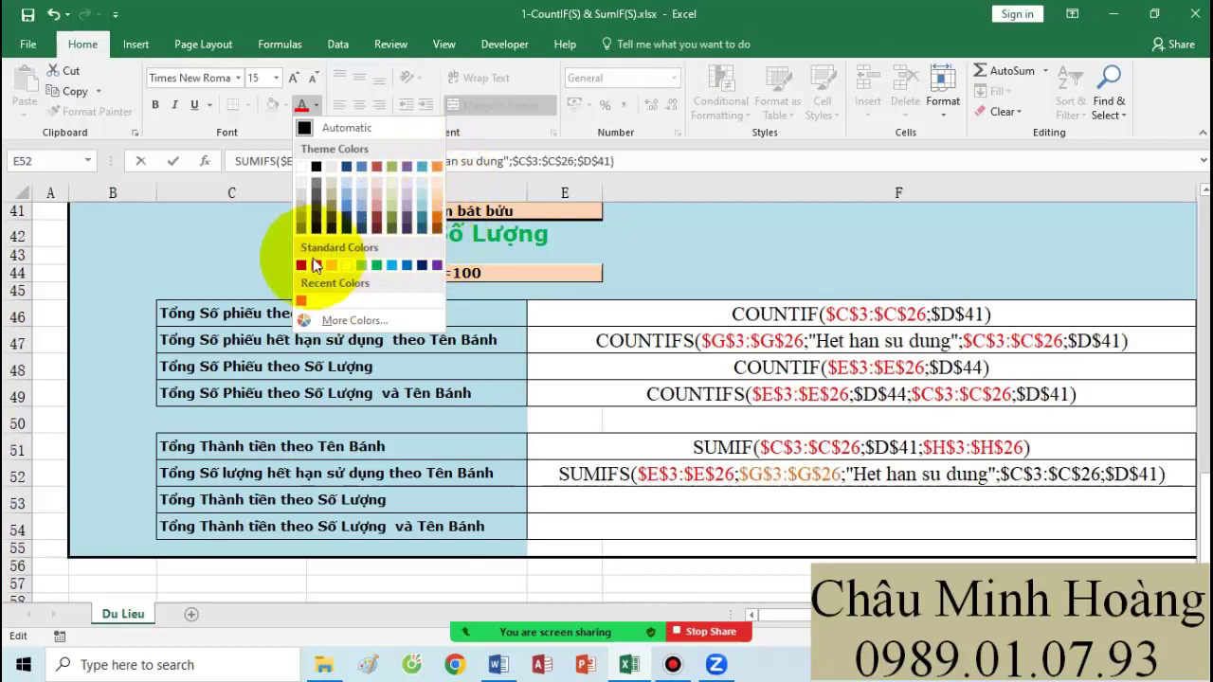
left_click(406, 264)
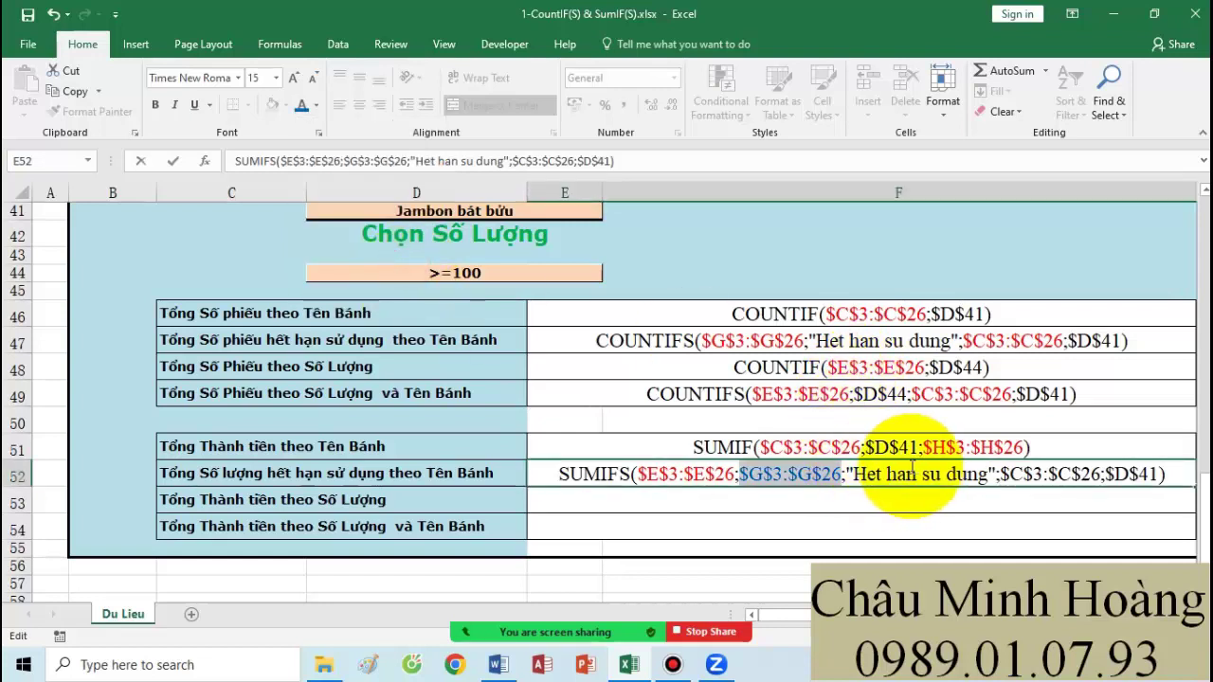
Step: Color the range $C$3:$C$26 in the E52 formula text blue and finish editing the cell
left_click(663, 473)
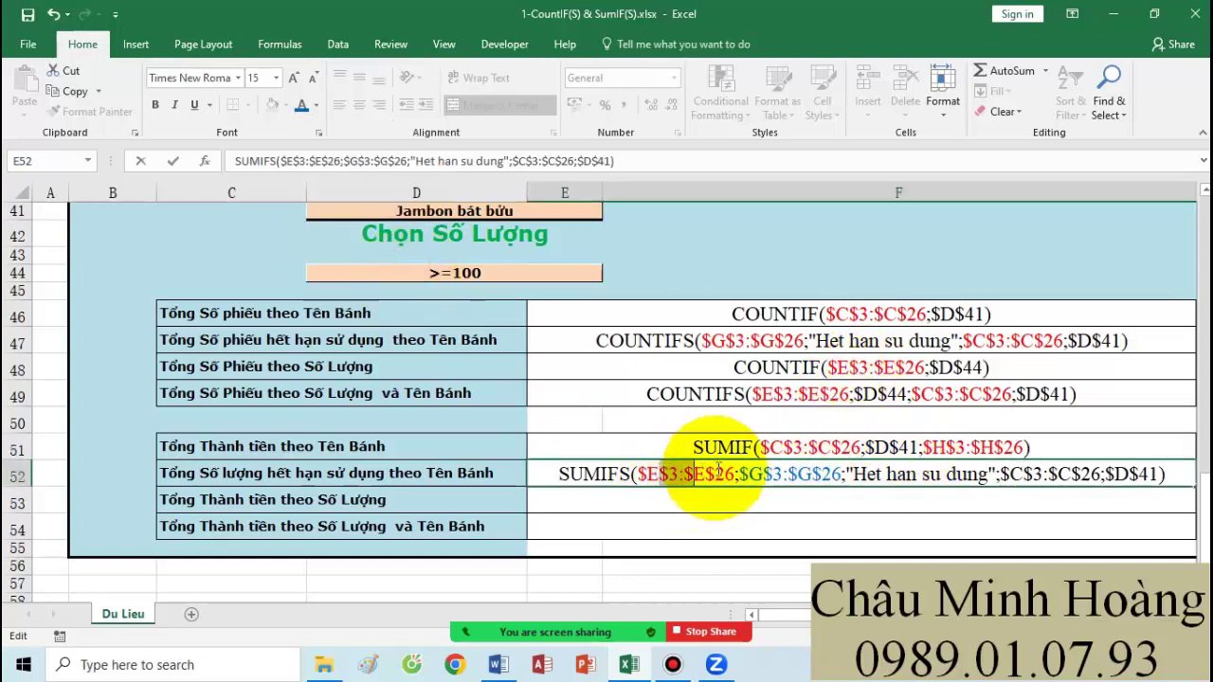
left_click_drag(739, 474, 841, 474)
left_click(886, 474)
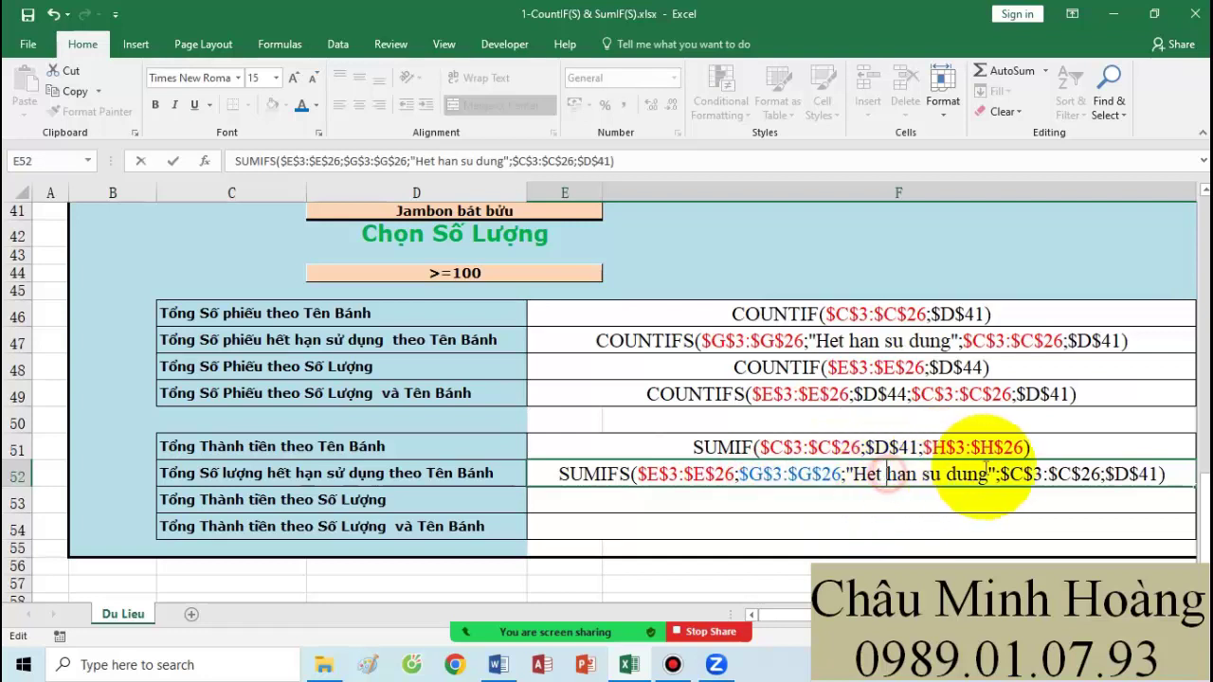
left_click_drag(1003, 472, 1076, 473)
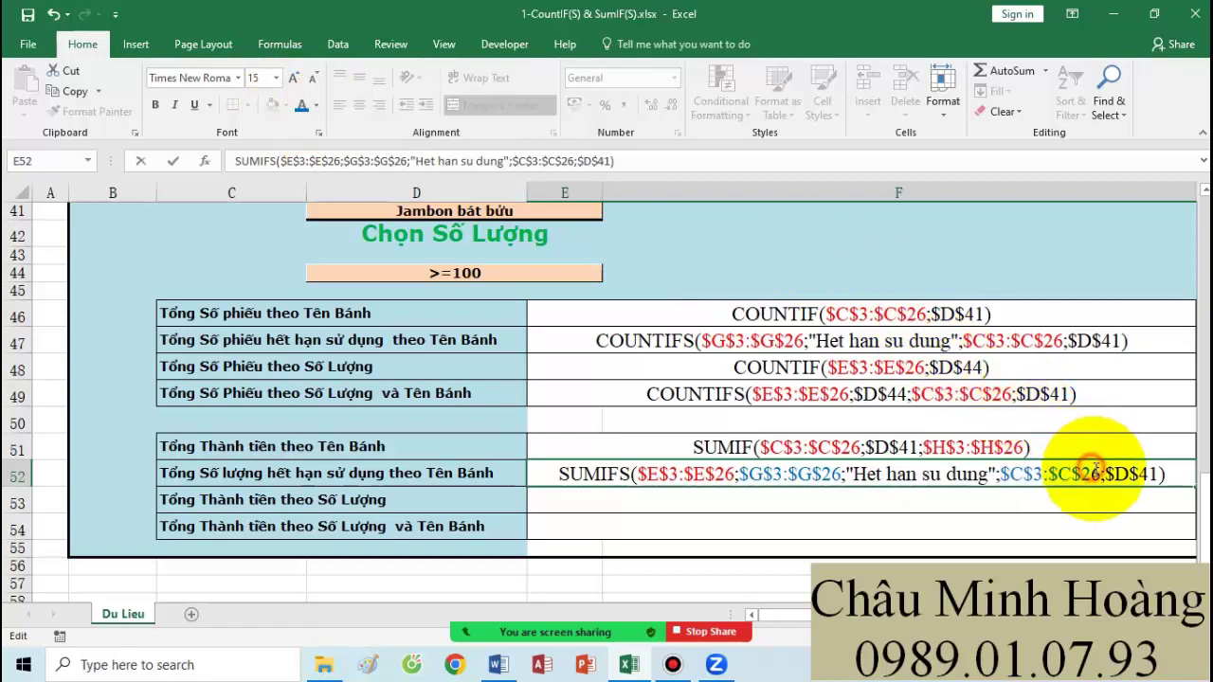
left_click(302, 106)
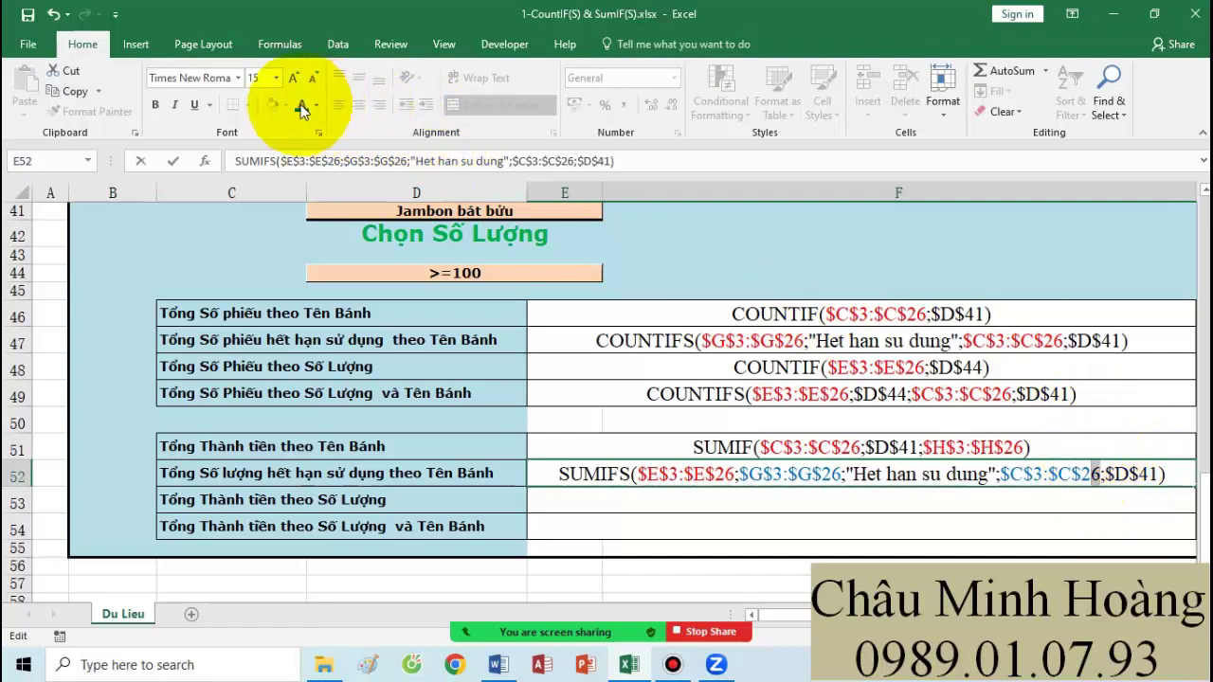
key("Return")
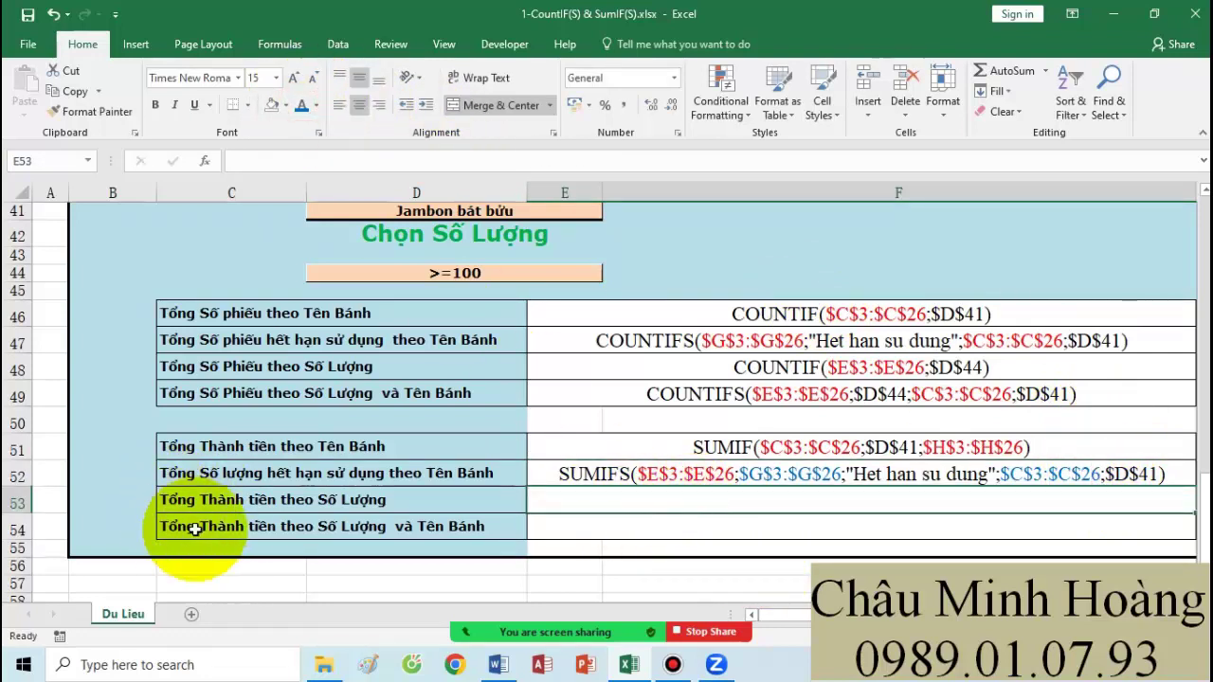
Step: Start a SUMIF formula in E53 with the absolute Số lượng range $E$3:$E$26 as the criteria range
type("=sumif(")
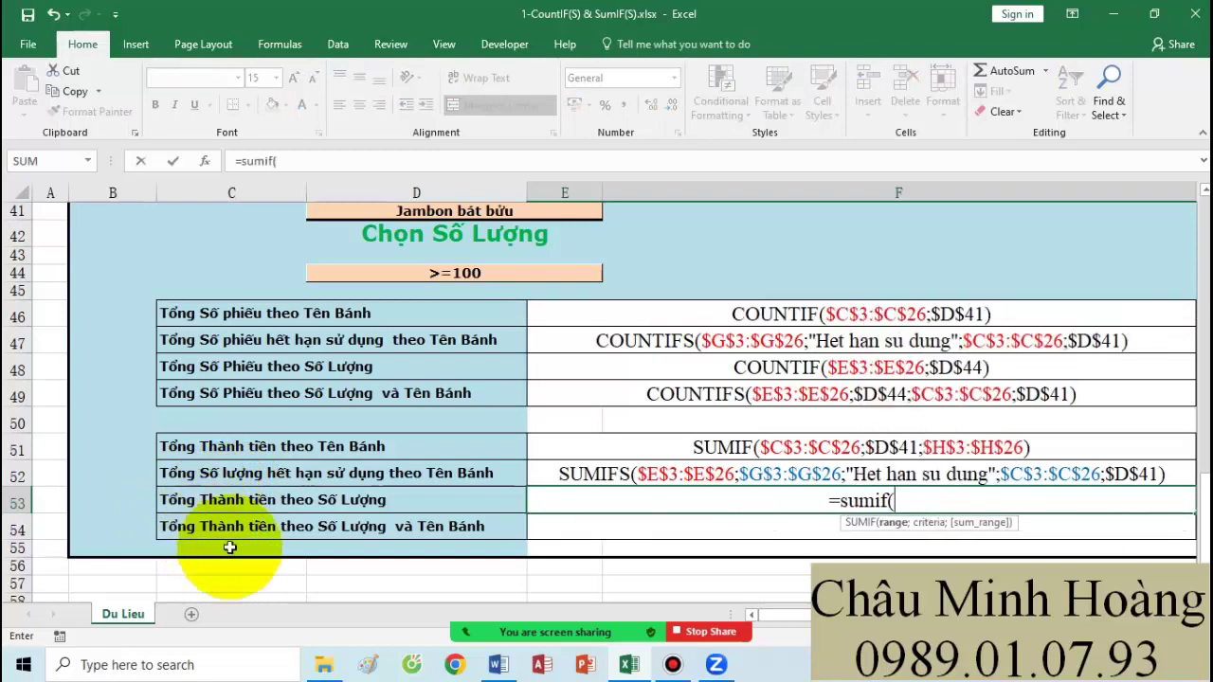
scroll(493, 466, "up", 1)
scroll(493, 466, "up", 13)
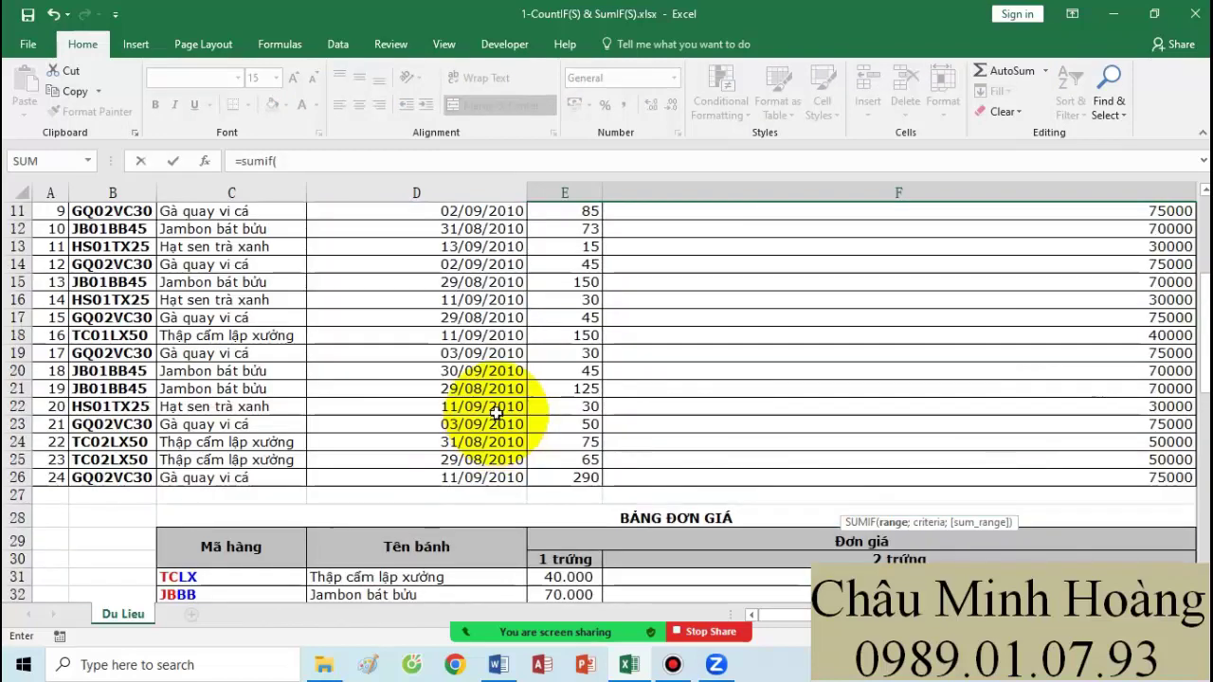
left_click_drag(562, 257, 571, 439)
key("F4")
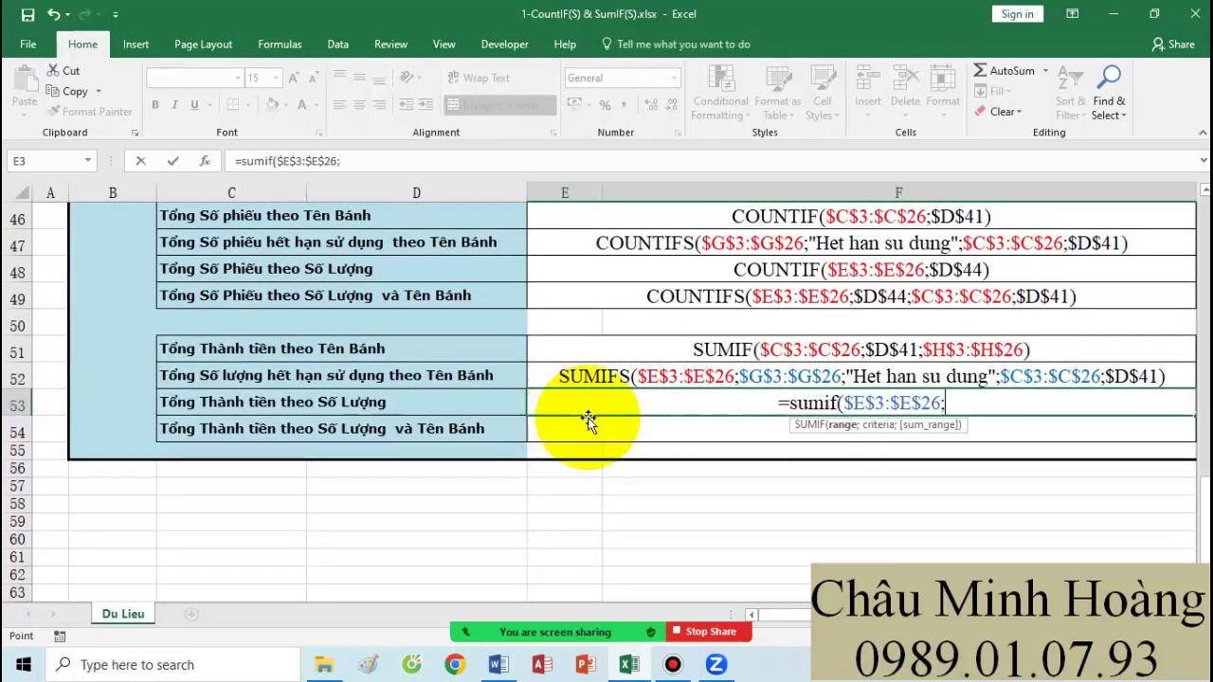
type(";")
Step: Add the selected quantity cell $D$44 as the absolute criterion in the E53 SUMIF formula
scroll(531, 427, "up", 5)
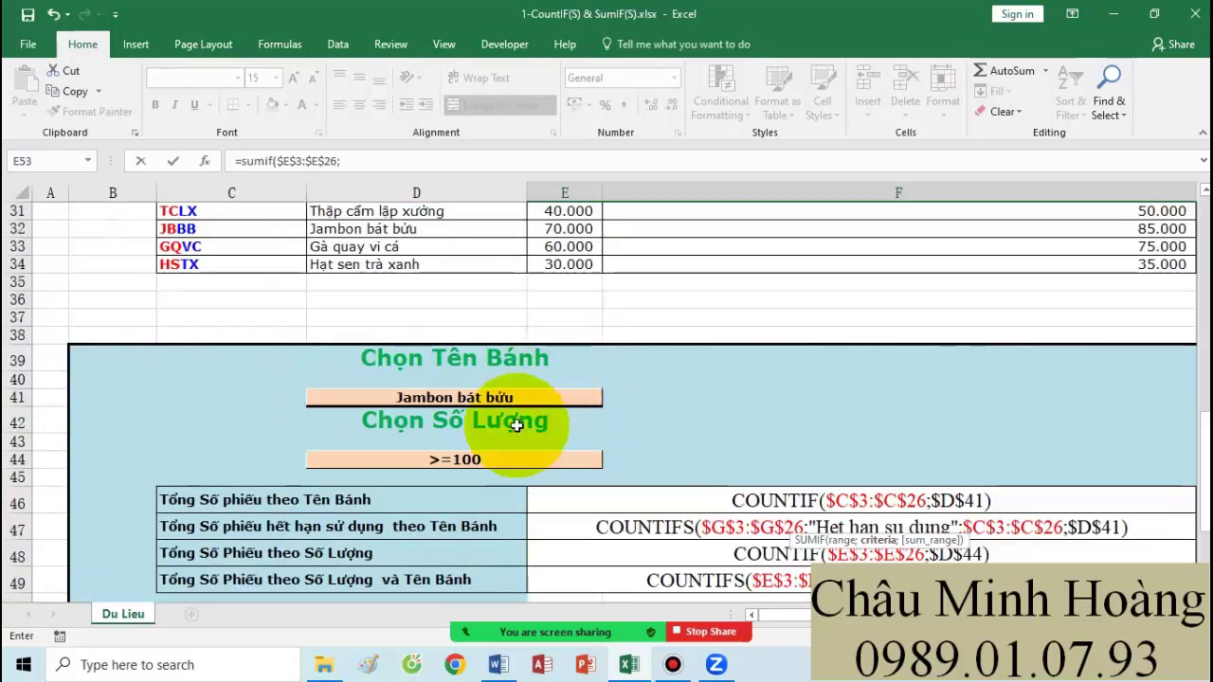
left_click(501, 455)
scroll(810, 471, "down", 2)
scroll(810, 471, "down", 3)
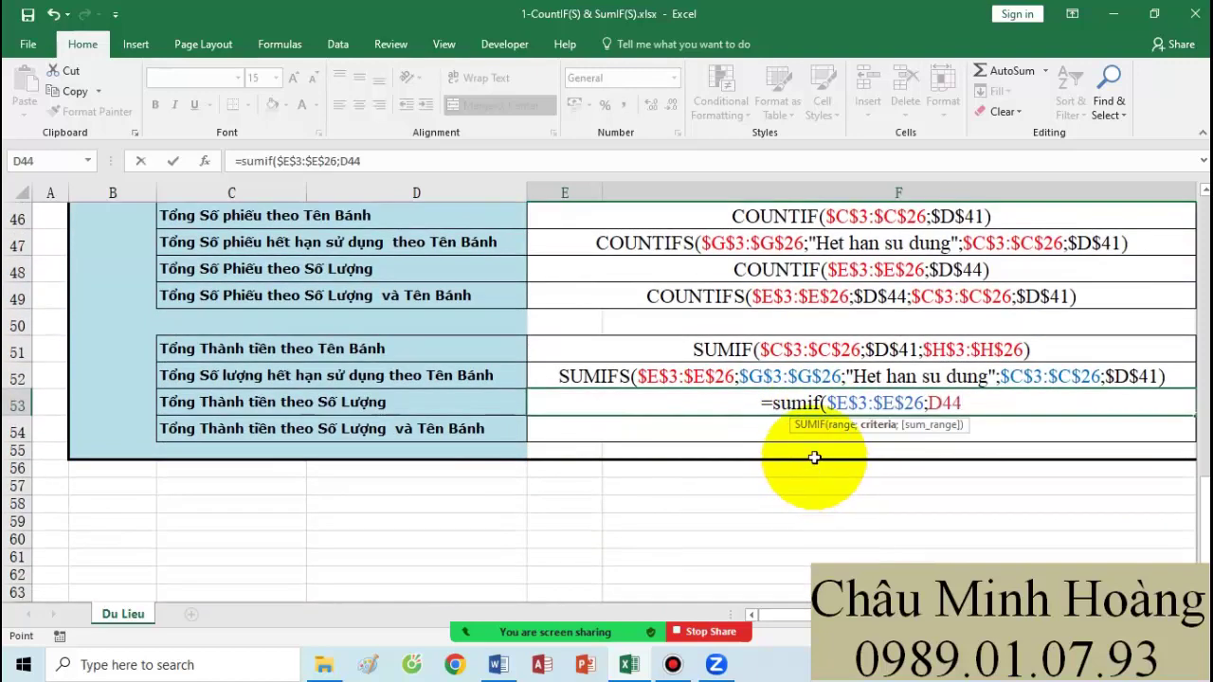
type(";")
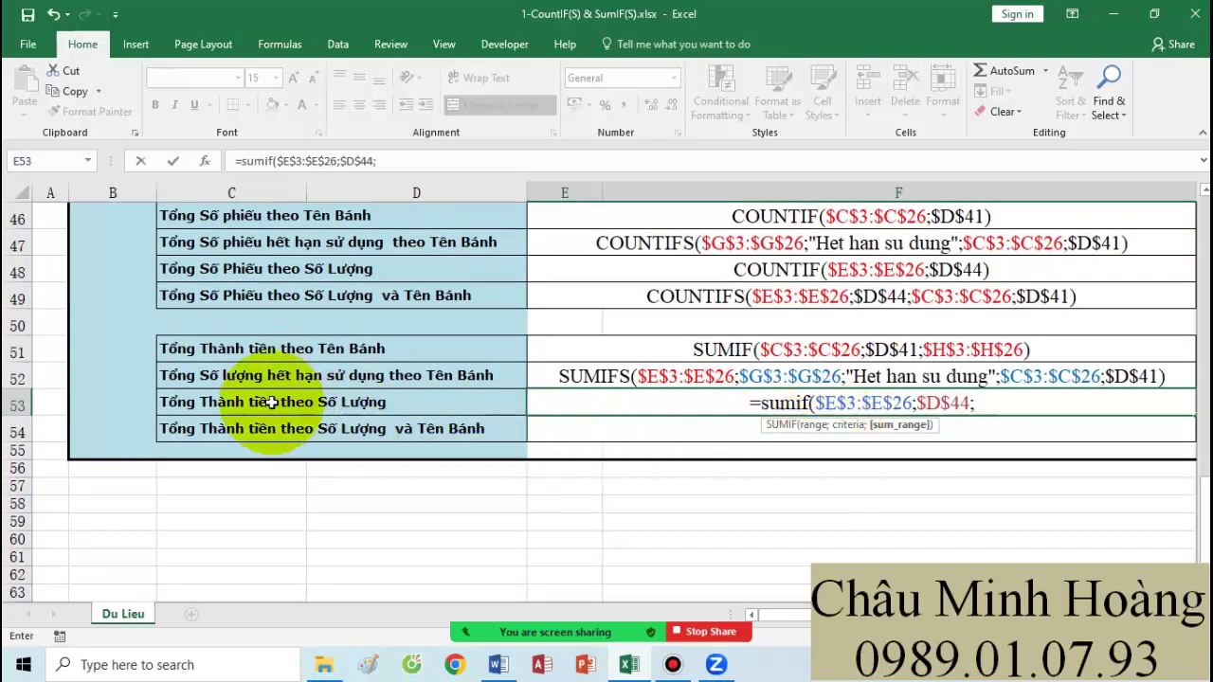
Step: Add the absolute Thành tiền range $H$3:$H$26 as the sum range in E53 and enter the formula
scroll(960, 328, "up", 4)
scroll(961, 329, "up", 10)
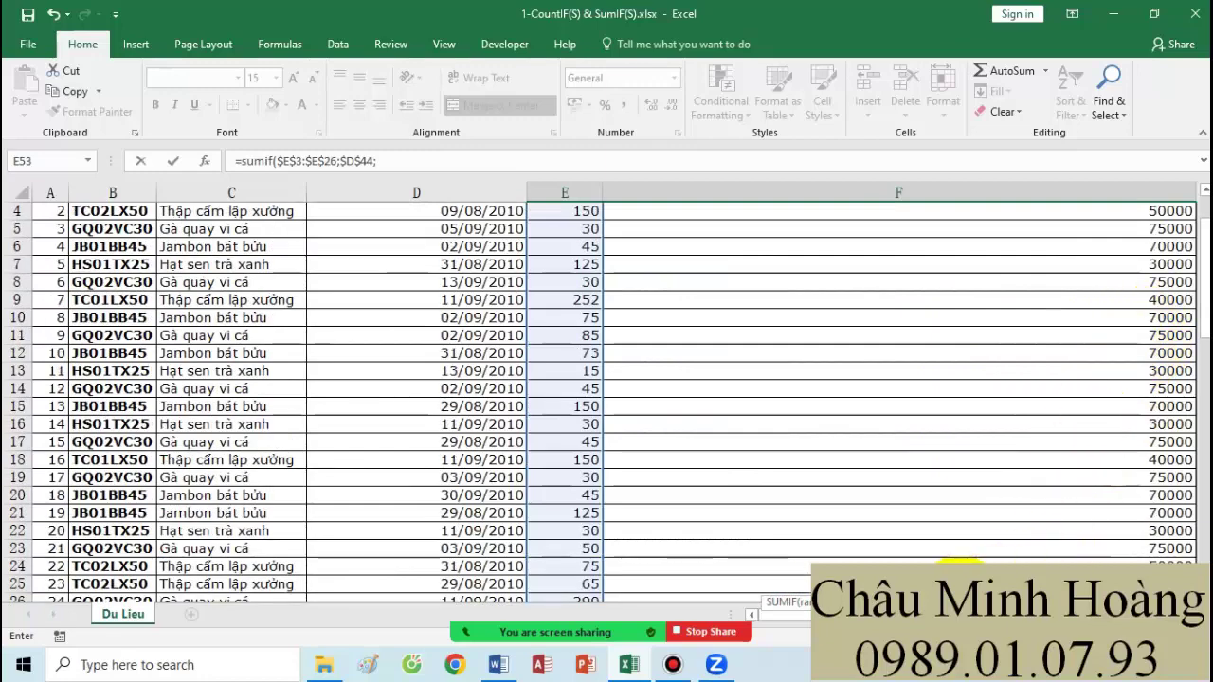
scroll(972, 372, "right", 3)
scroll(972, 371, "up", 1)
left_click(1073, 269)
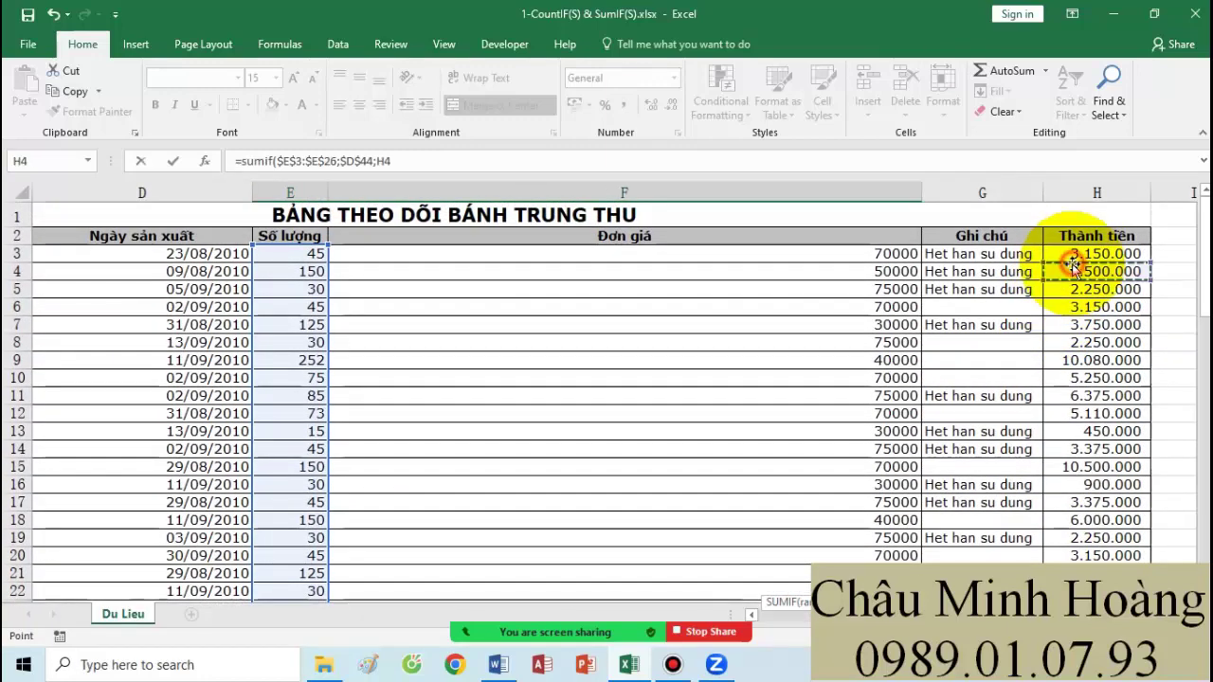
scroll(1073, 254, "down", 6)
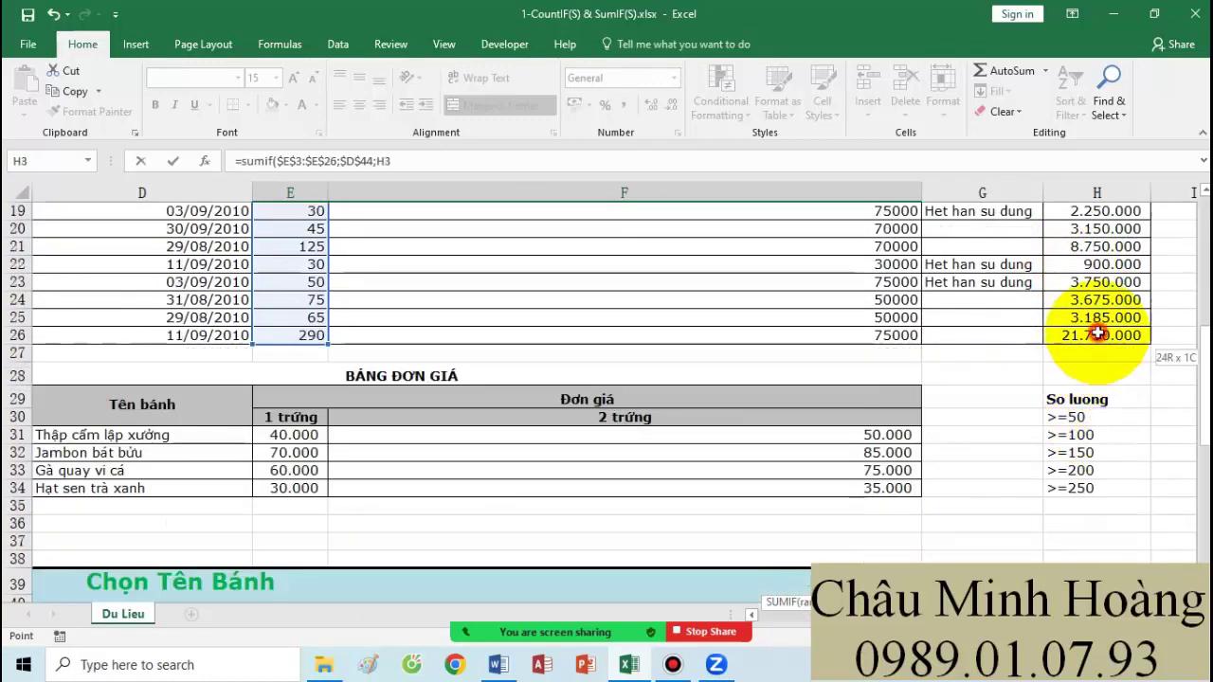
left_click_drag(1097, 333, 1100, 329)
scroll(1042, 327, "down", 9)
key("F4")
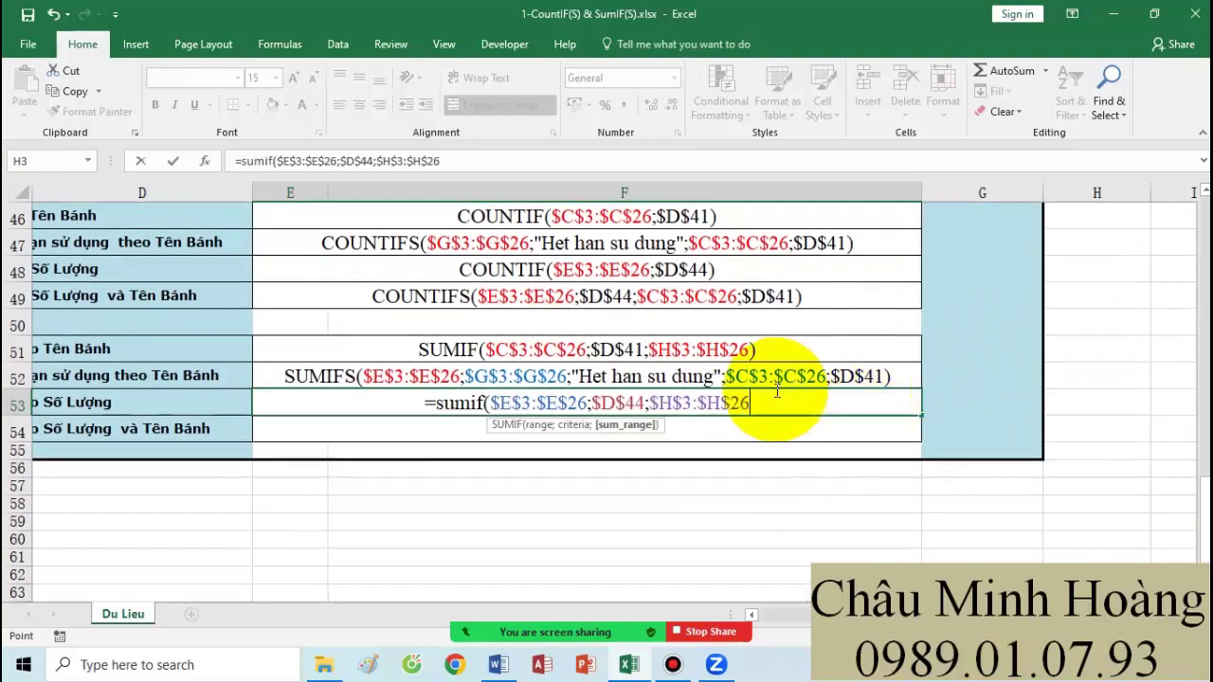
key("ctrl+Return")
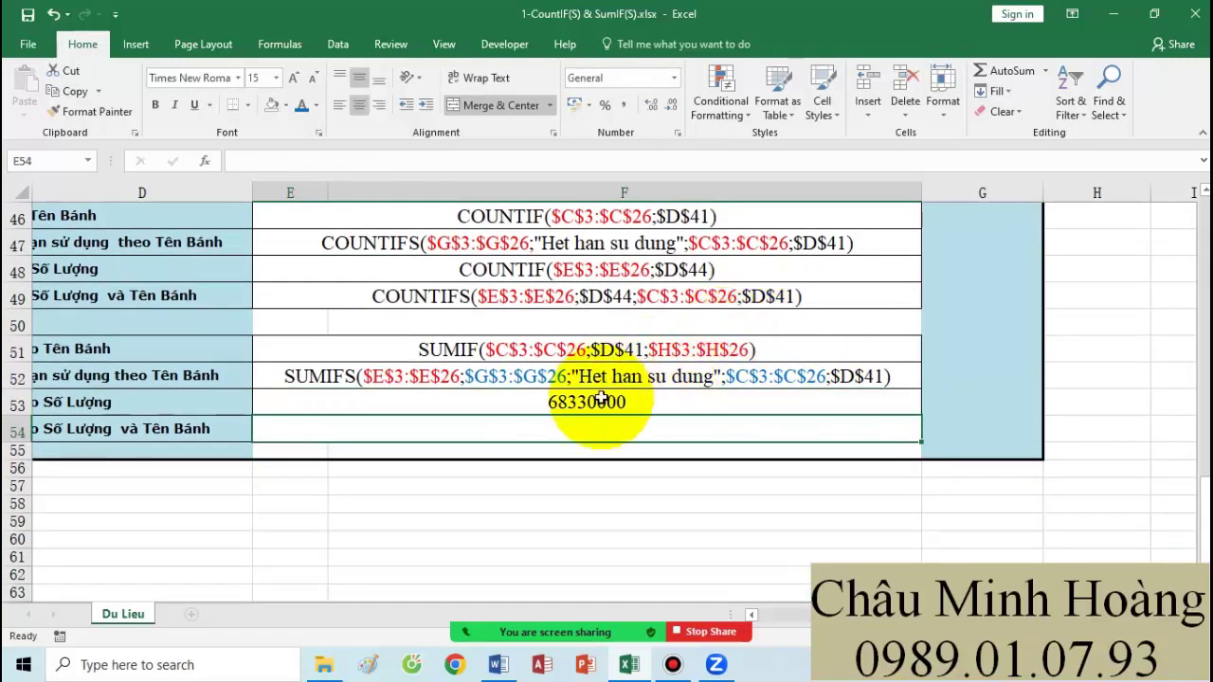
Step: Remove the equals sign from the E53 formula to show it as text
double_click(581, 406)
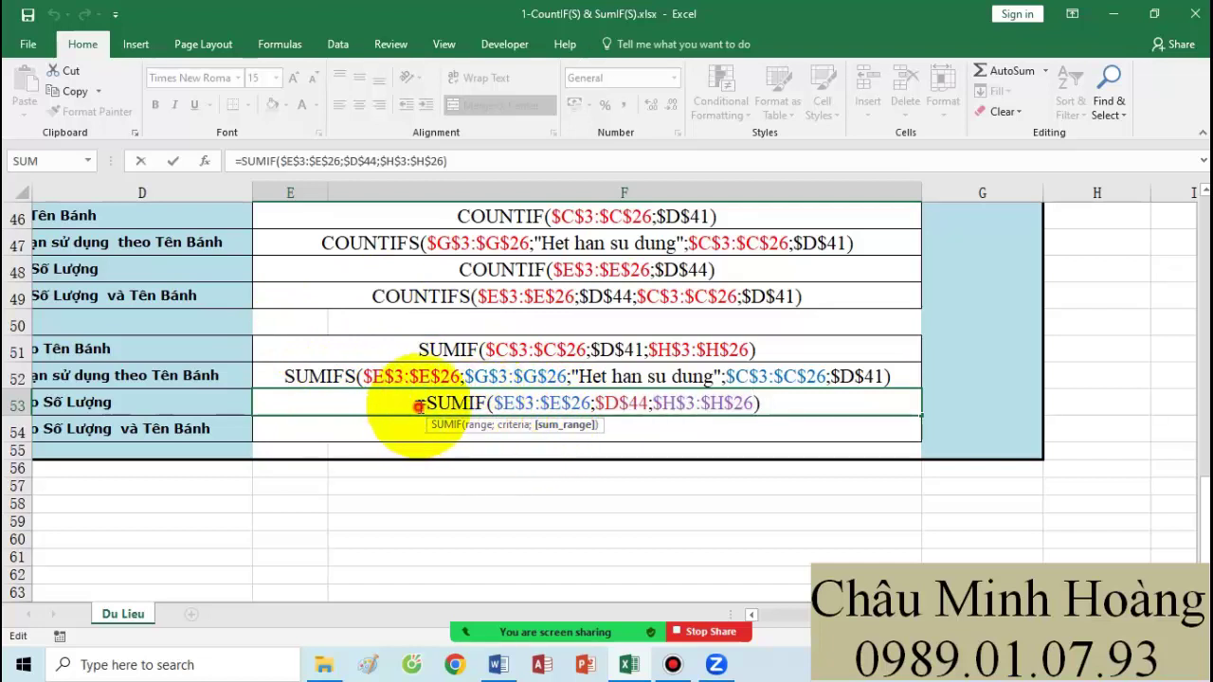
left_click_drag(415, 405, 569, 404)
key("BackSpace")
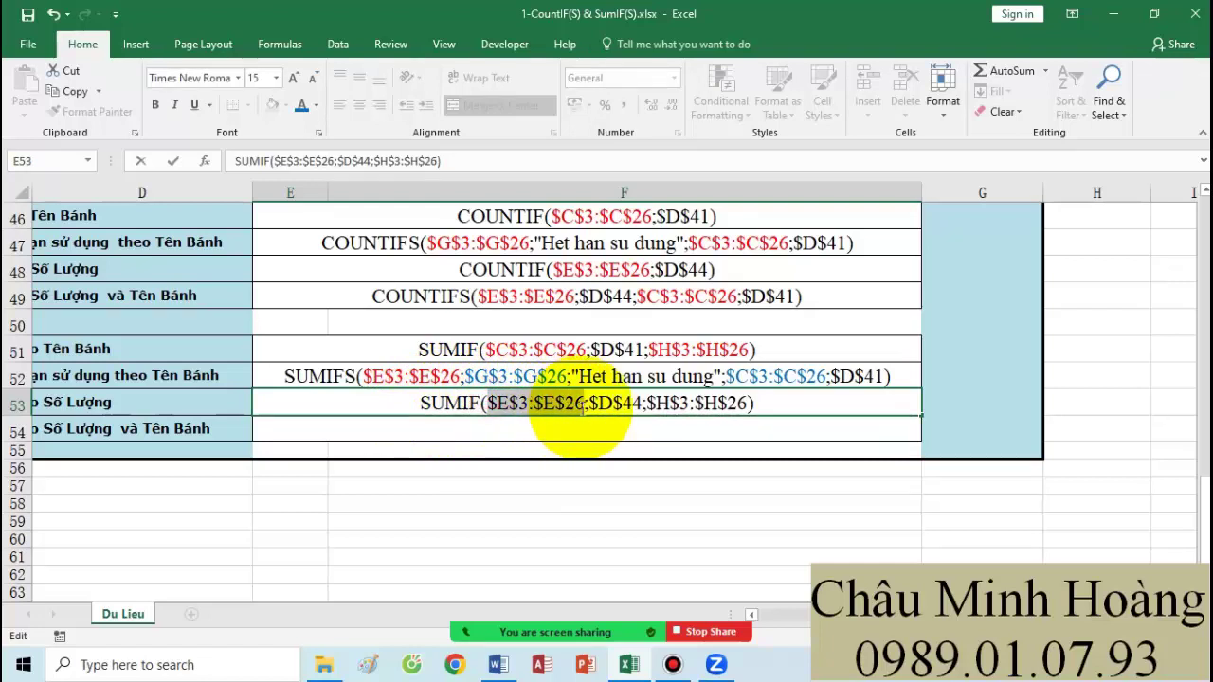
Step: Color $E$3:$E$26 blue and $H$3:$H$26 red in the E53 formula text and finish editing the cell
left_click(303, 111)
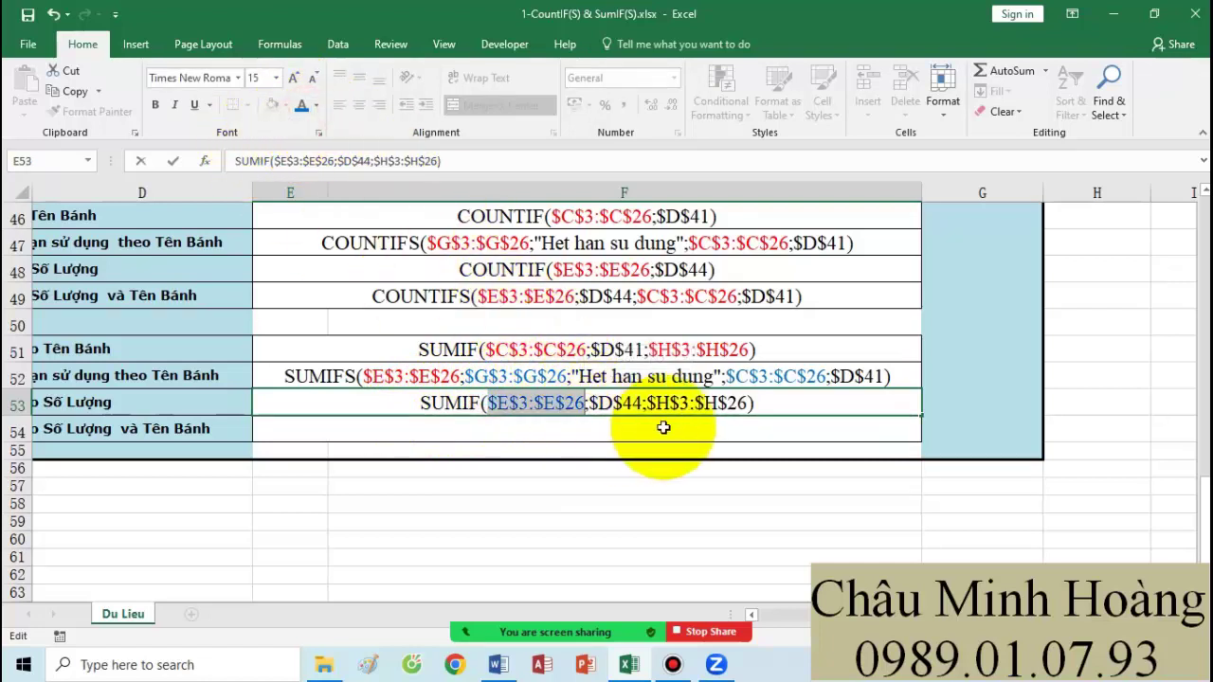
left_click_drag(647, 404, 748, 404)
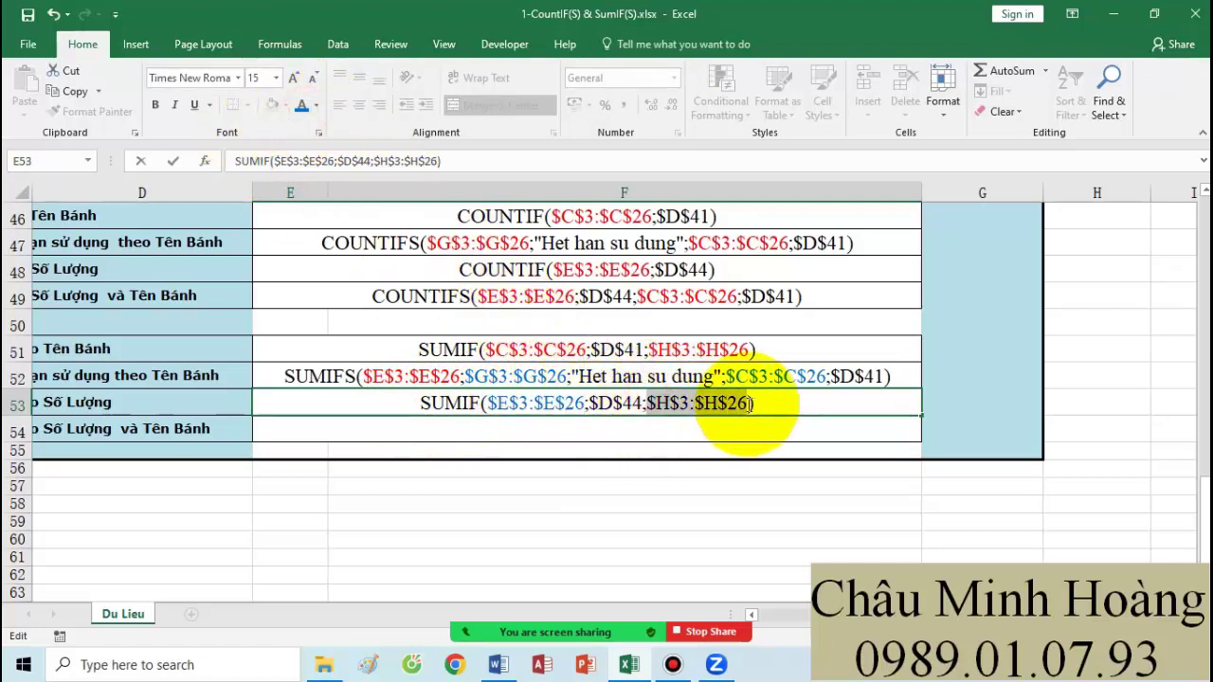
left_click(315, 105)
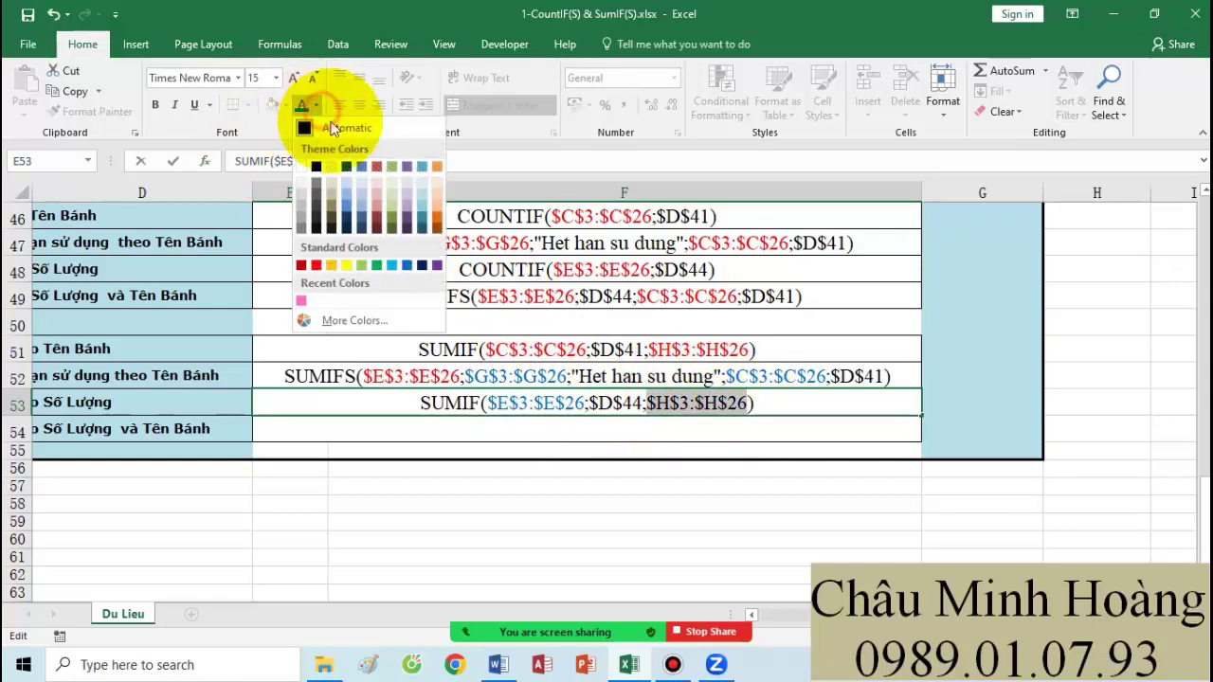
left_click(321, 266)
left_click_drag(380, 423, 335, 449)
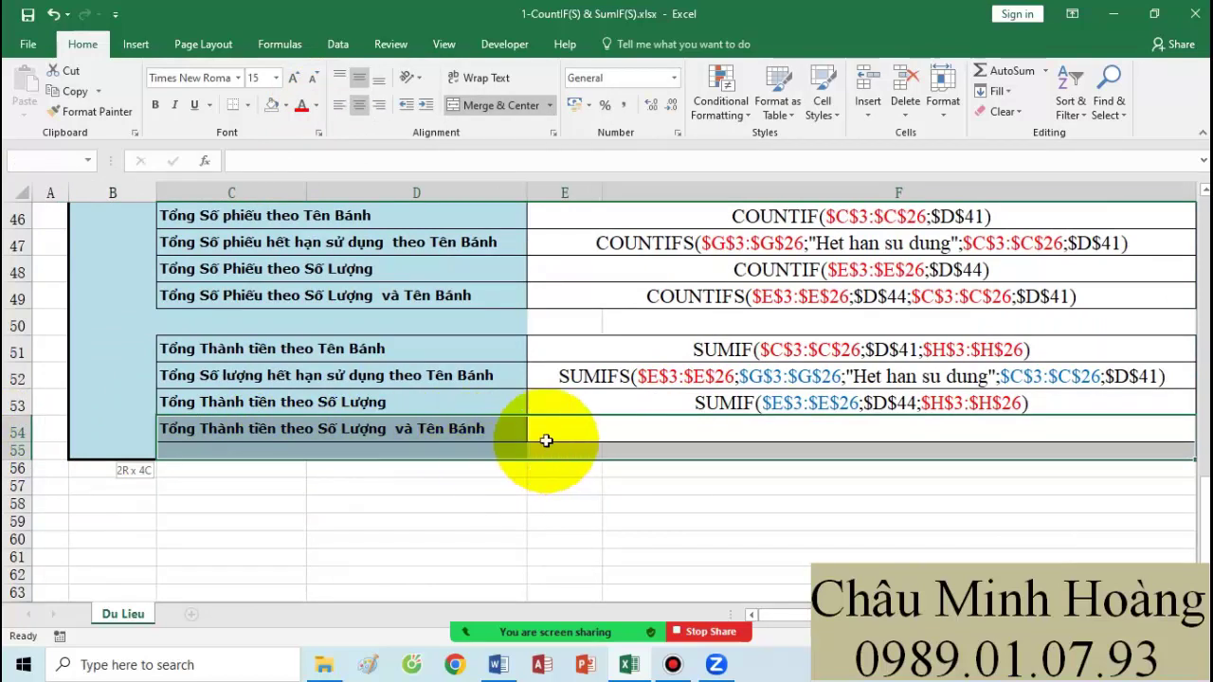
Step: Start a SUMIFS formula in E54 with the absolute Thành tiền range $H$3:$H$26 as the sum range
left_click(581, 438)
type("=sumifs(")
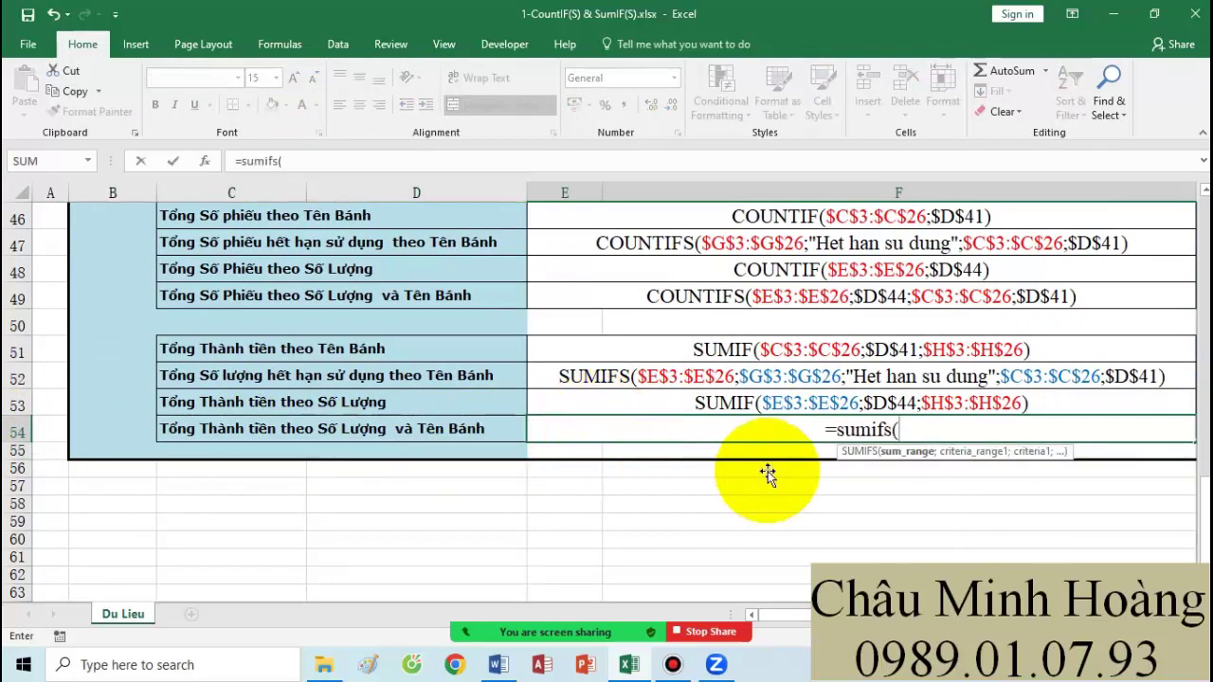
scroll(771, 477, "up", 10)
left_click_drag(1009, 474, 1001, 415)
scroll(920, 379, "up", 5)
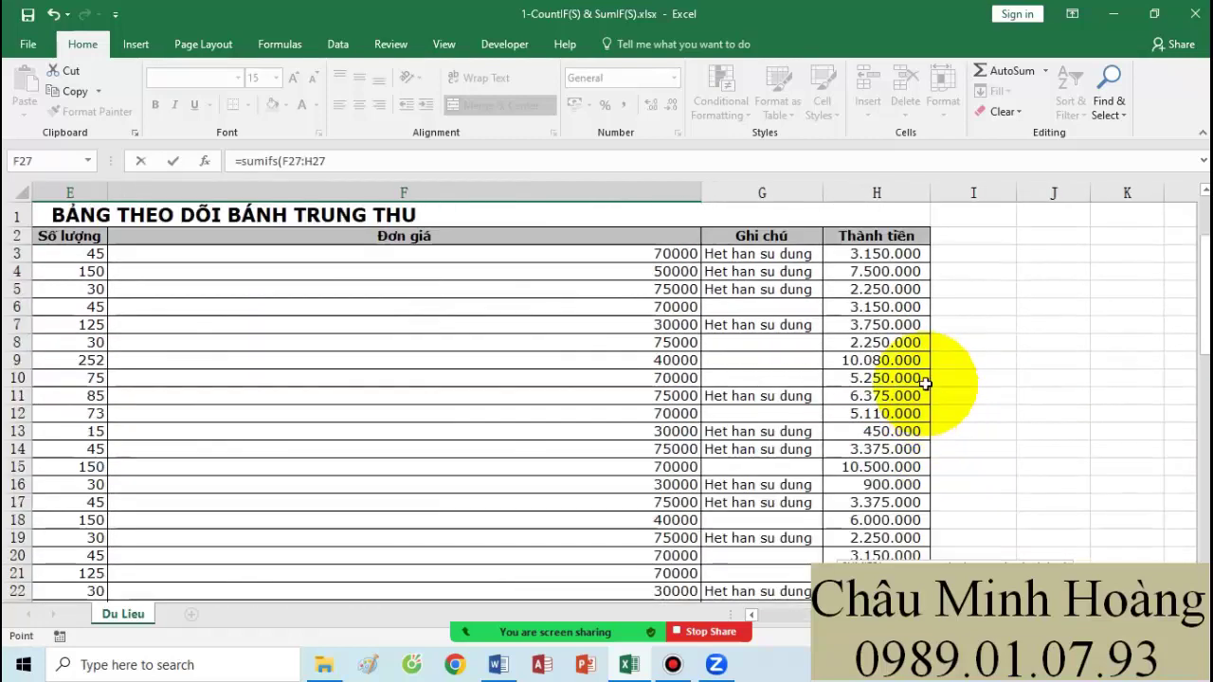
left_click(893, 249)
scroll(890, 417, "down", 4)
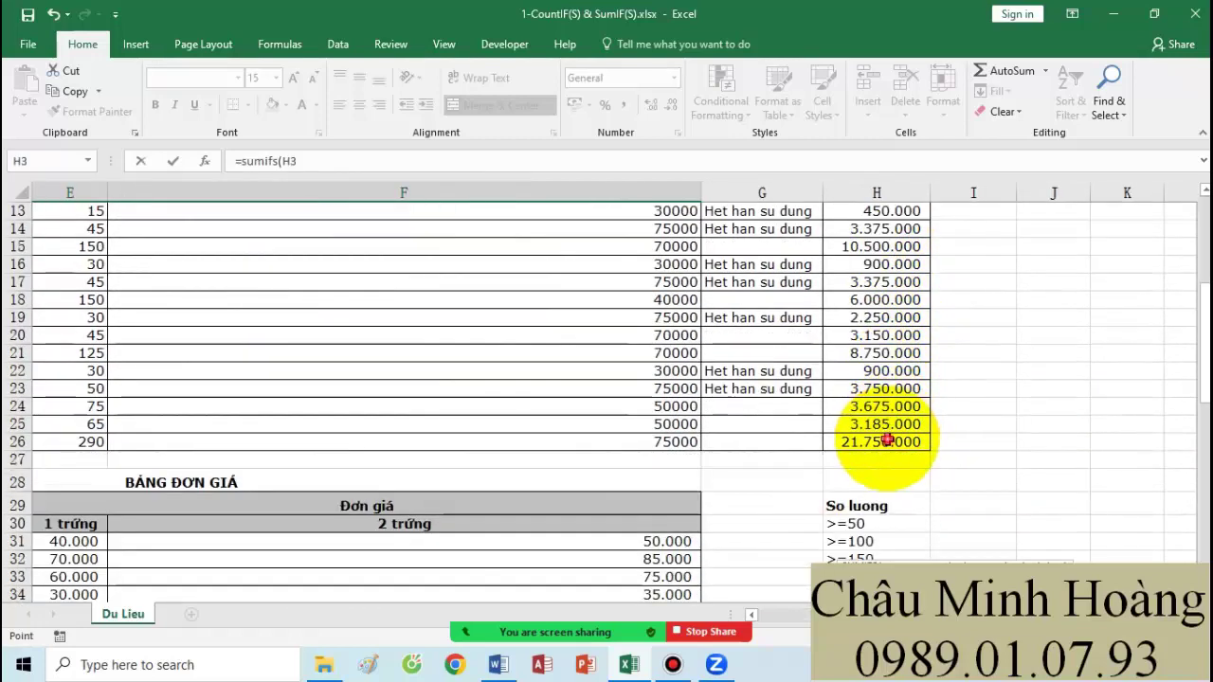
left_click(886, 439, "shift")
key("F4")
type(";")
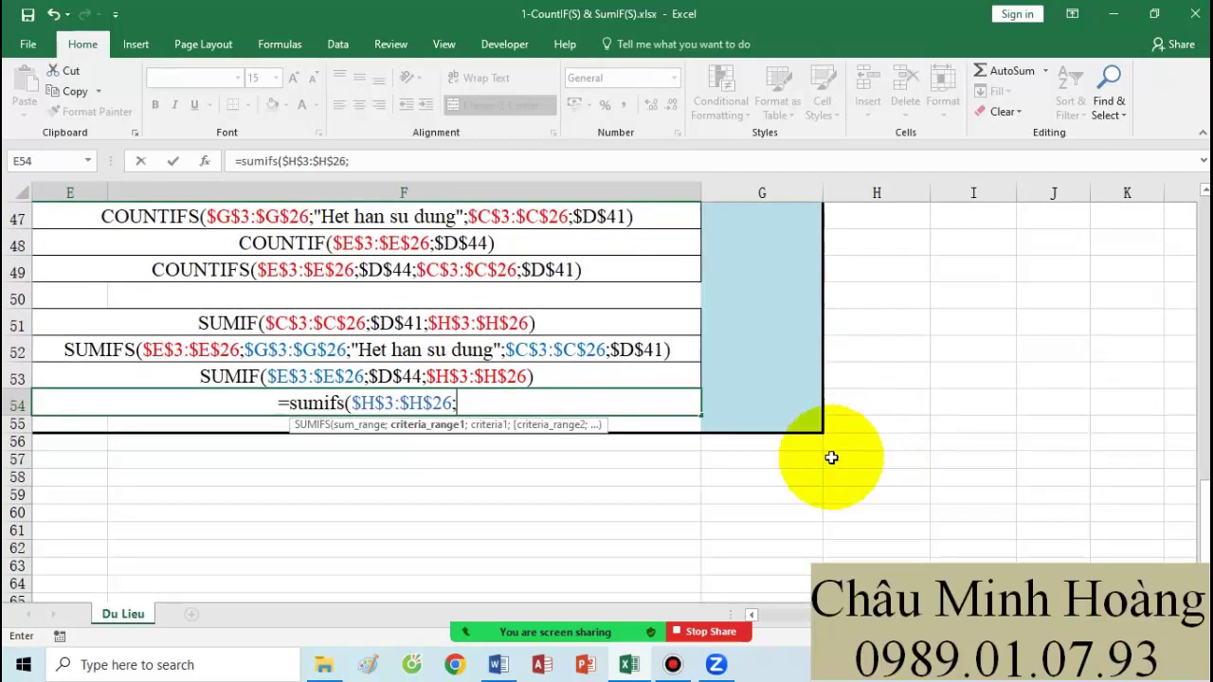
Step: Add the absolute Số lượng range $E$3:$E$26 as the first criteria range in the E54 formula
scroll(799, 483, "left", 3)
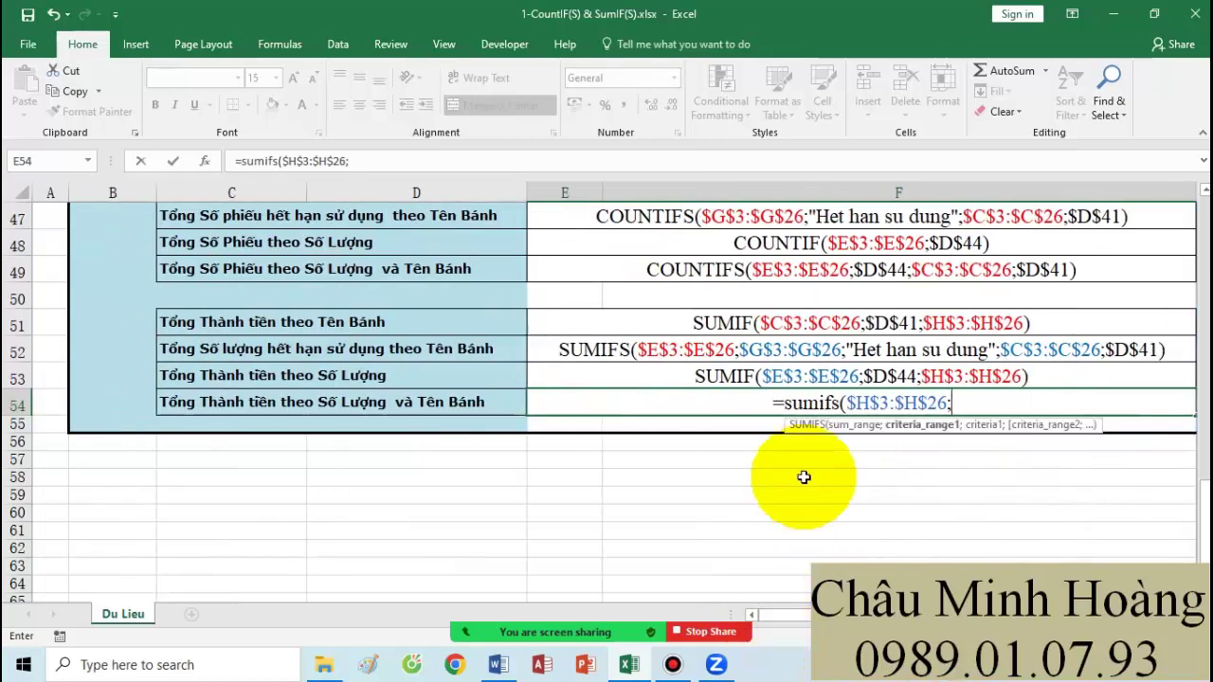
scroll(771, 446, "up", 15)
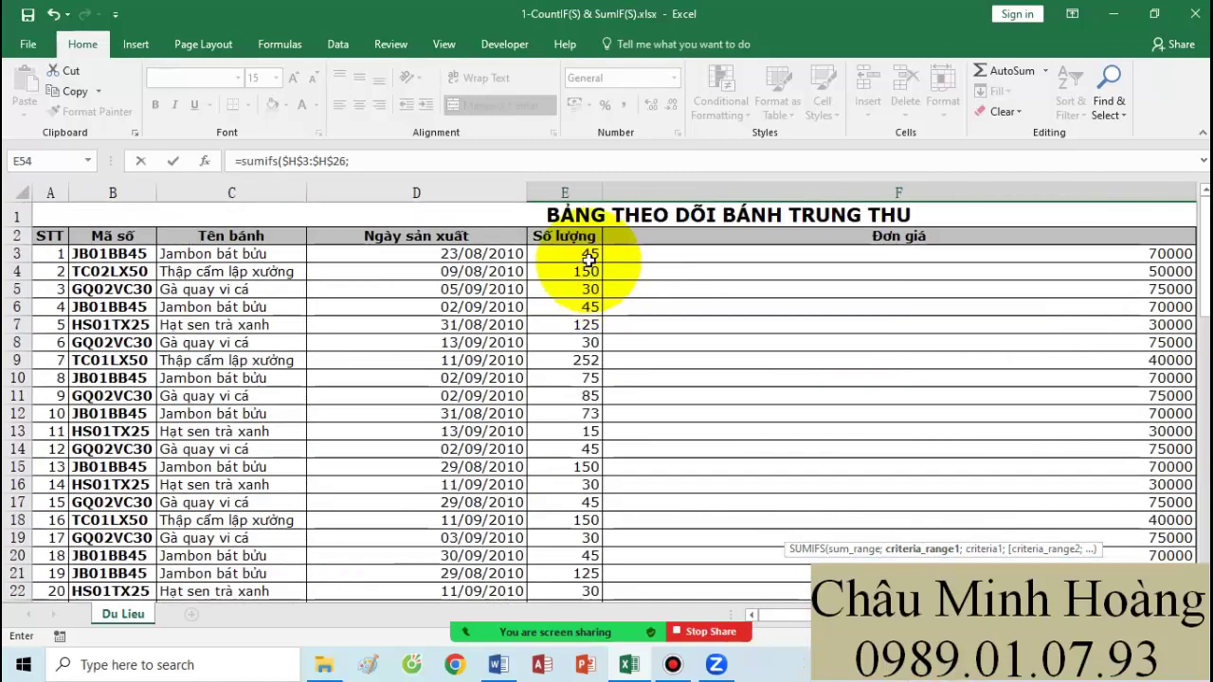
left_click(587, 258)
scroll(566, 469, "down", 4)
left_click(569, 443, "shift")
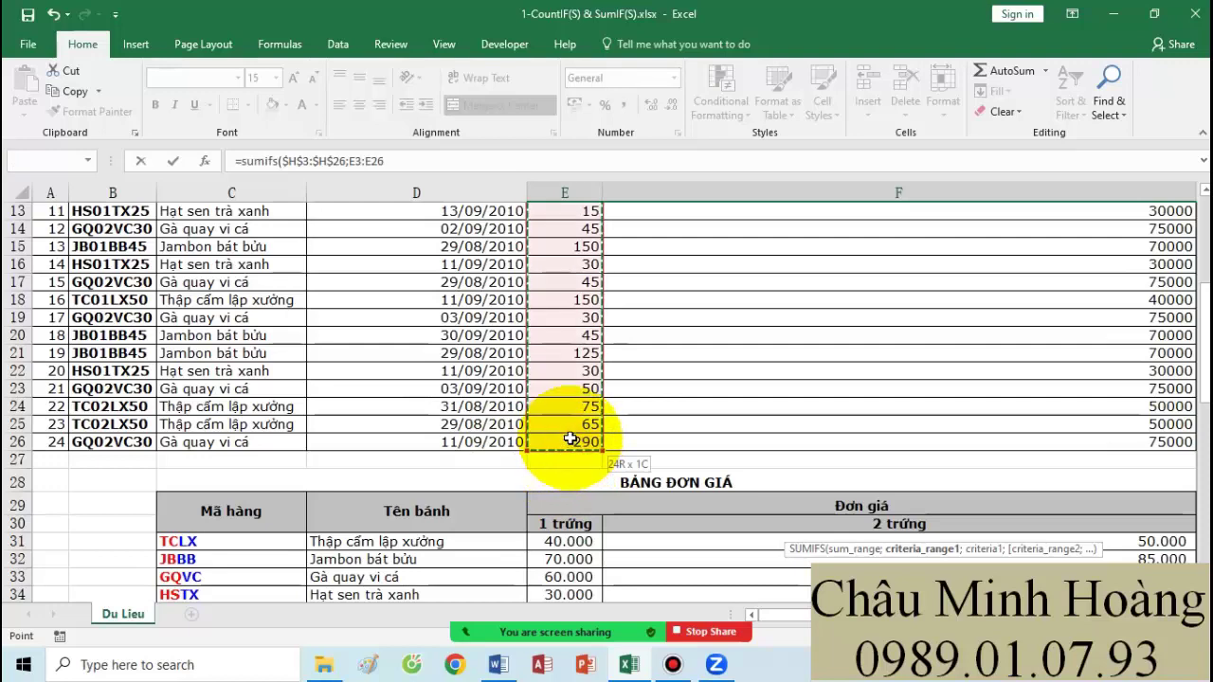
key("F4")
type(";")
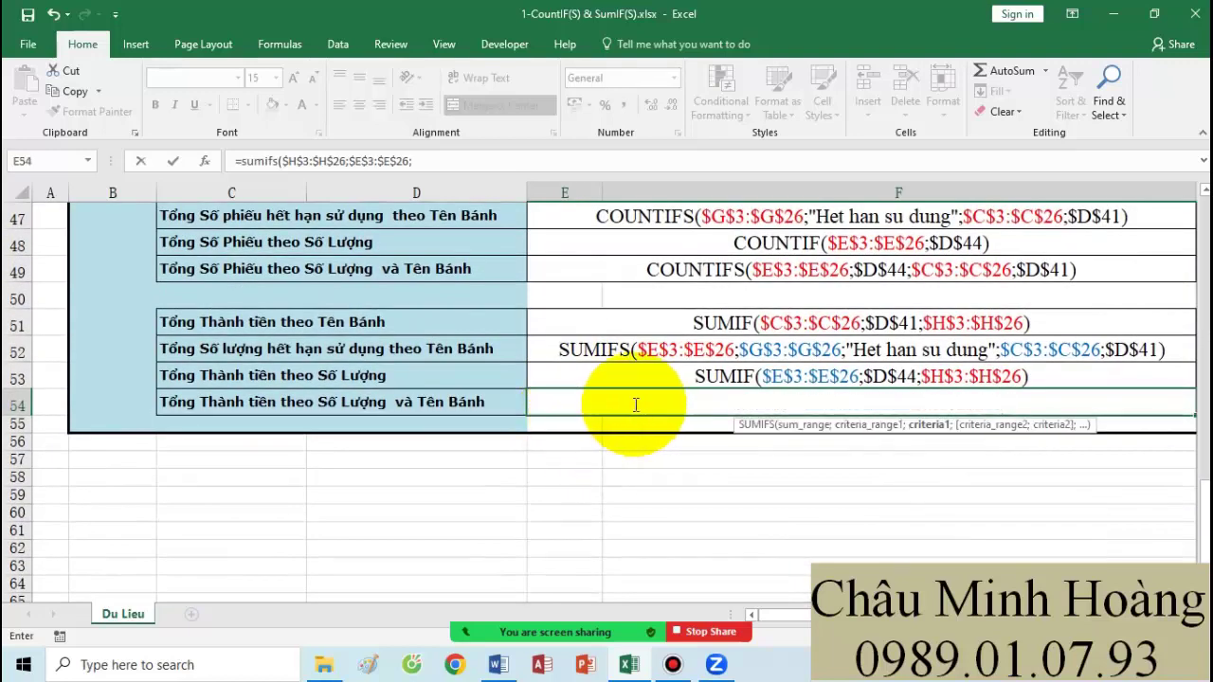
Step: Add the selected quantity cell $D$44 as the first absolute criterion in the E54 formula
scroll(577, 370, "up", 4)
left_click(558, 387)
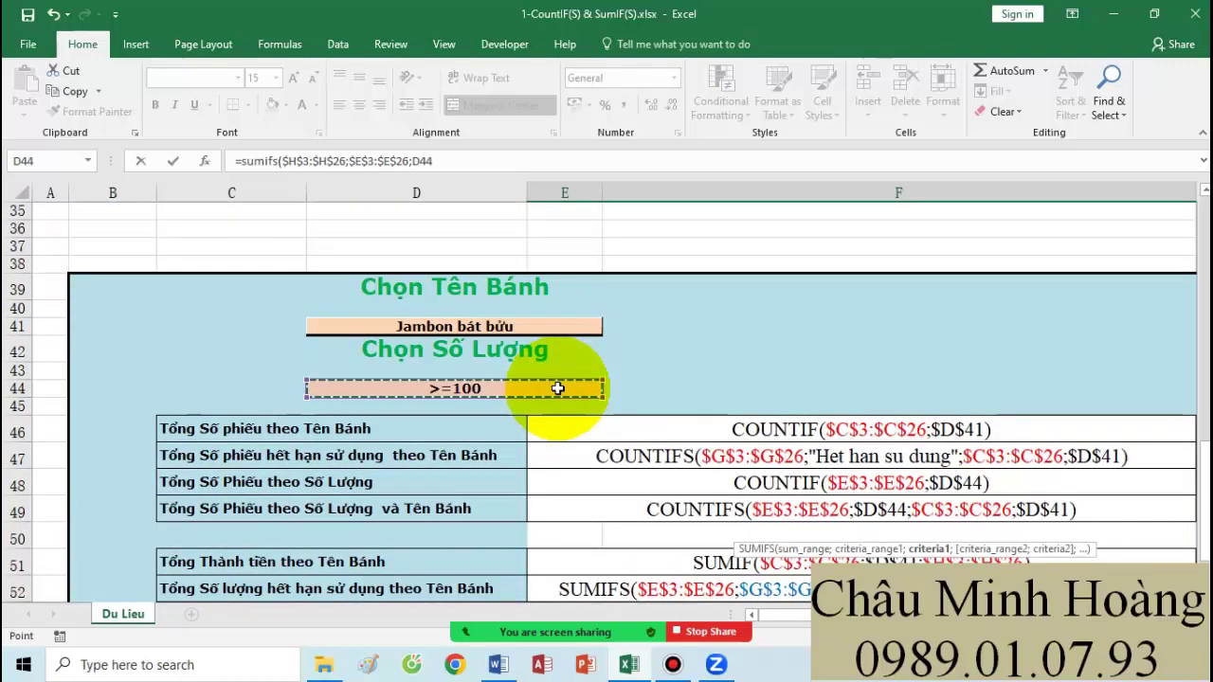
key("F4")
type(";")
Step: Add the absolute Tên bánh range $C$3:$C$26 as the second criteria range in the E54 formula
scroll(474, 454, "up", 10)
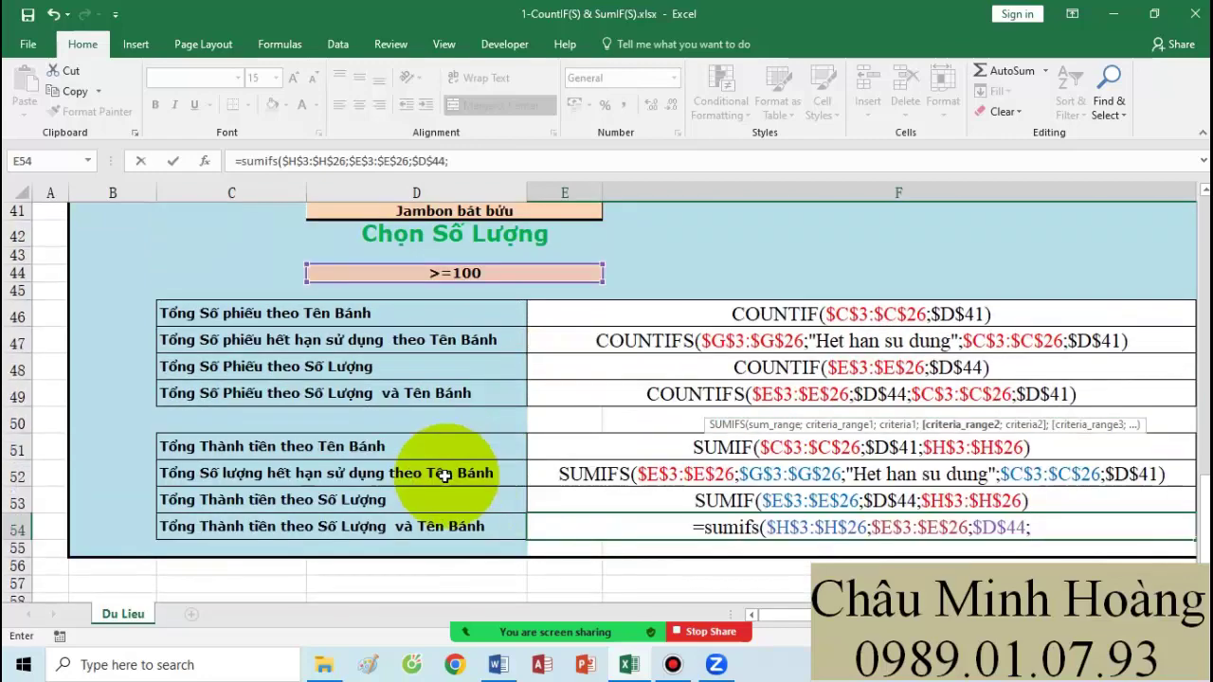
scroll(314, 410, "up", 5)
left_click(248, 254)
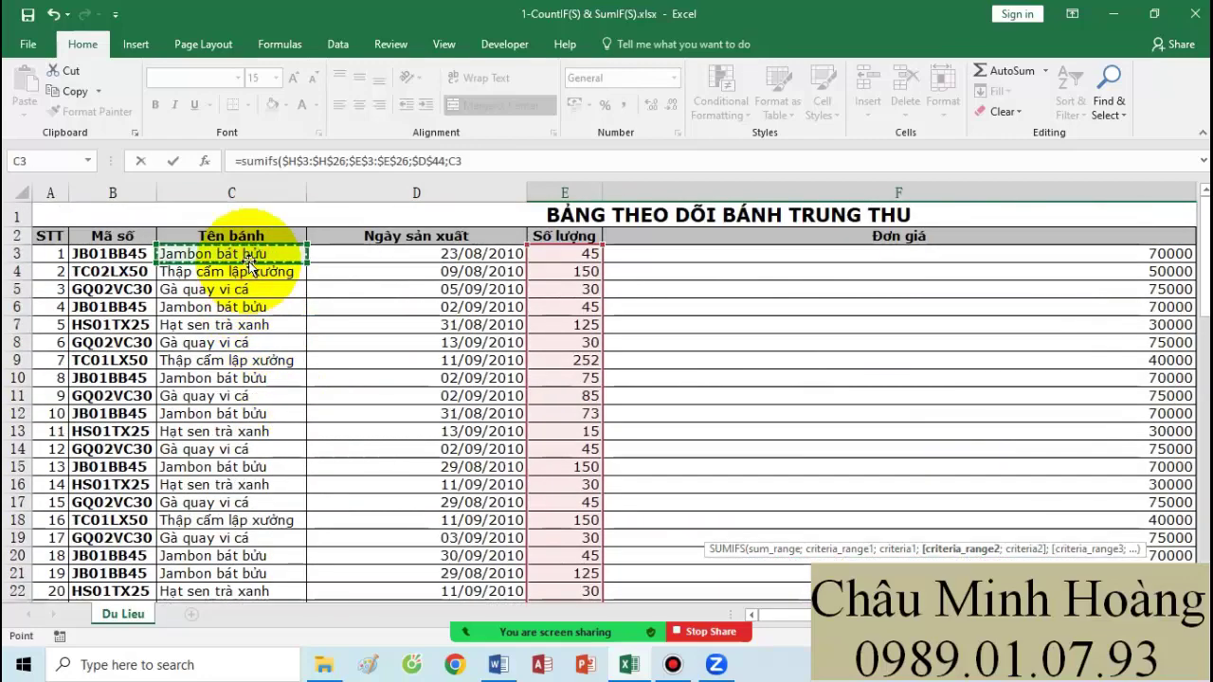
scroll(249, 284, "down", 4)
mouse_move(227, 446)
left_mouse_down()
mouse_move(241, 455)
mouse_move(234, 446)
left_mouse_up()
key("F4")
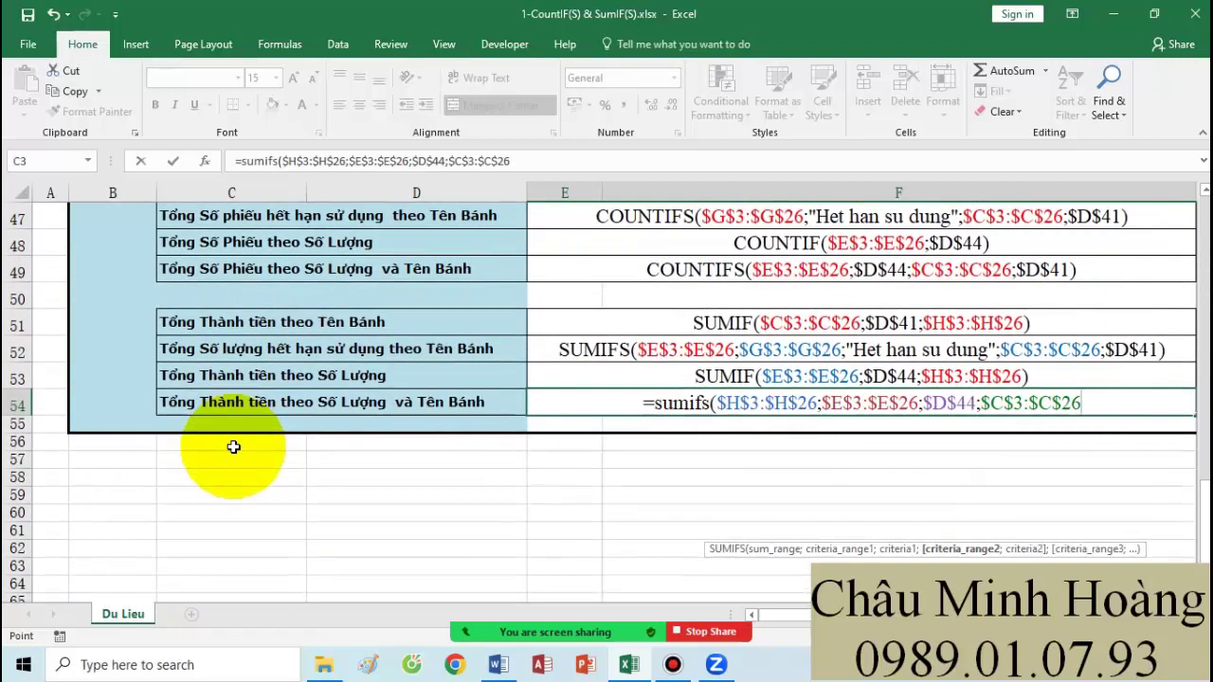
type(";")
Step: Add the selected cake name cell $D$41 as the second absolute criterion in E54 and enter the formula
scroll(511, 445, "up", 4)
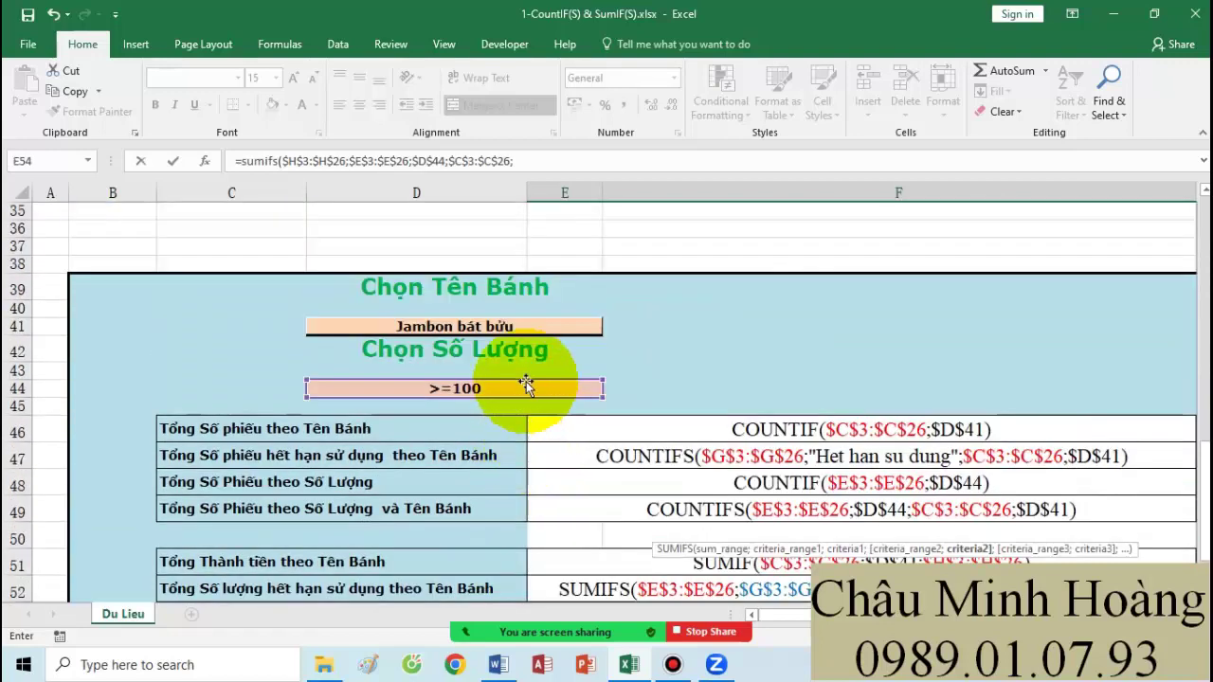
left_click(514, 325)
key("F4")
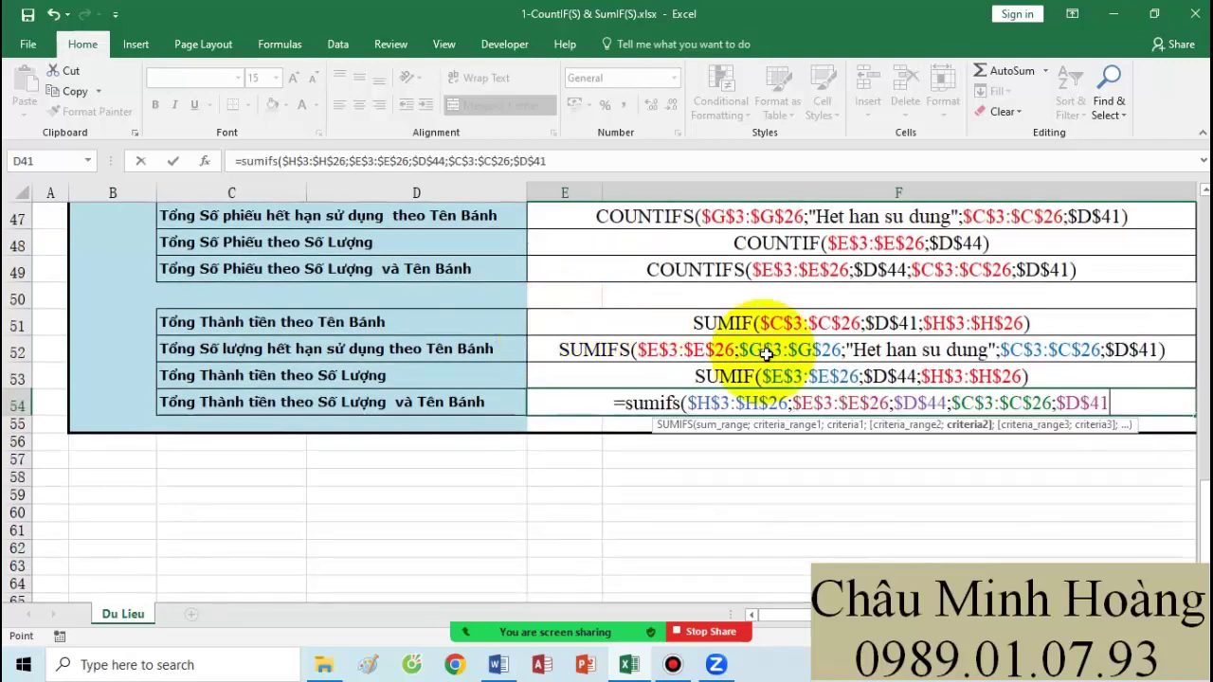
key("Return")
Step: Remove the equals sign from the E54 formula to show it as text and finish editing the cell
double_click(773, 404)
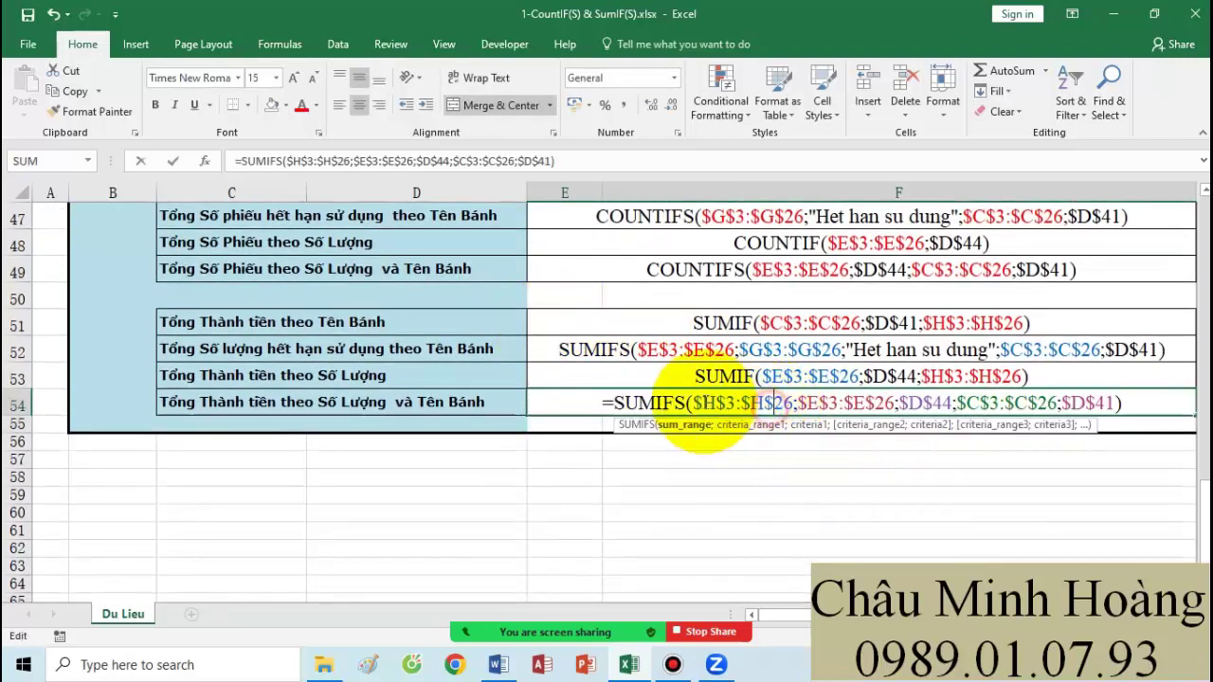
left_click(613, 403)
key("BackSpace")
left_click_drag(698, 454, 1118, 549)
scroll(786, 527, "right", 1)
scroll(515, 556, "left", 2)
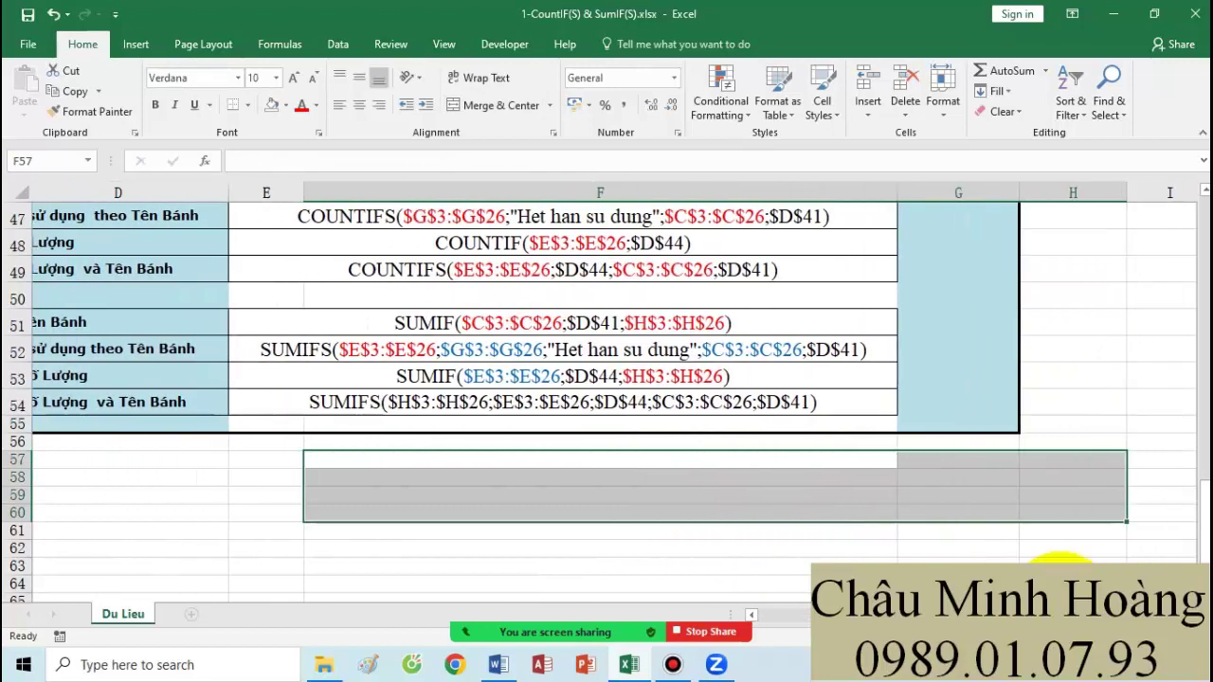
Step: Color the range $H$3:$H$26 red and the range $E$3:$E$26 blue in the E54 formula text
scroll(515, 557, "up", 2)
double_click(412, 526)
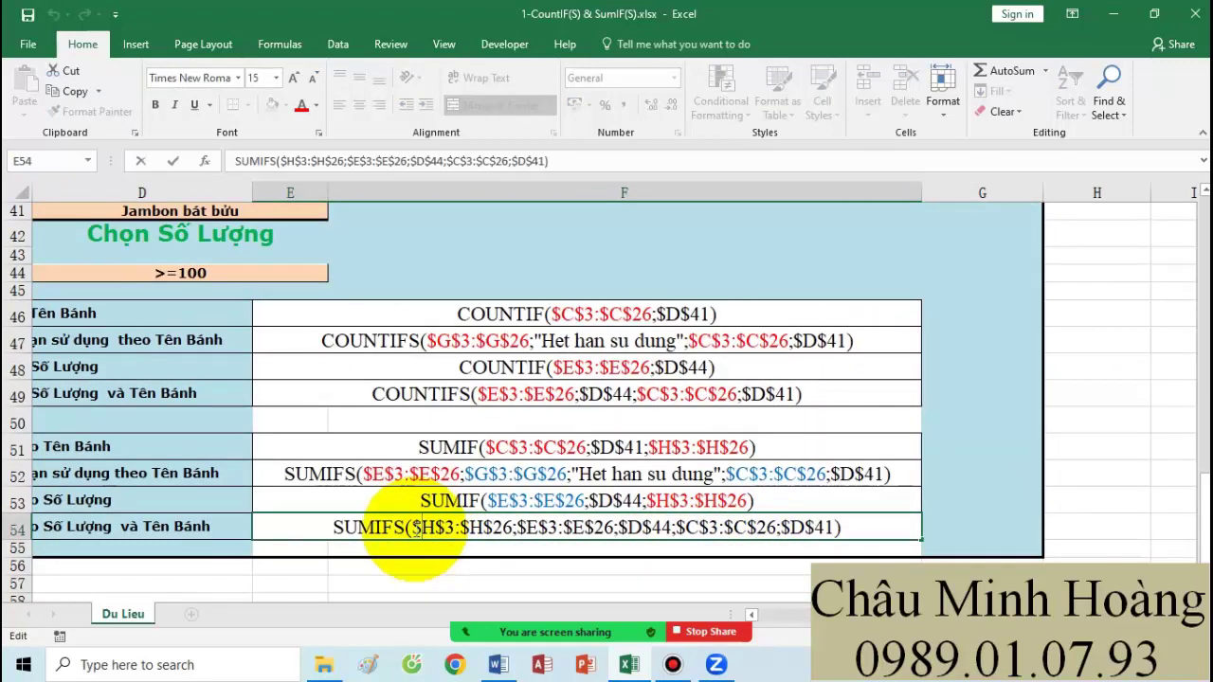
left_click(301, 105)
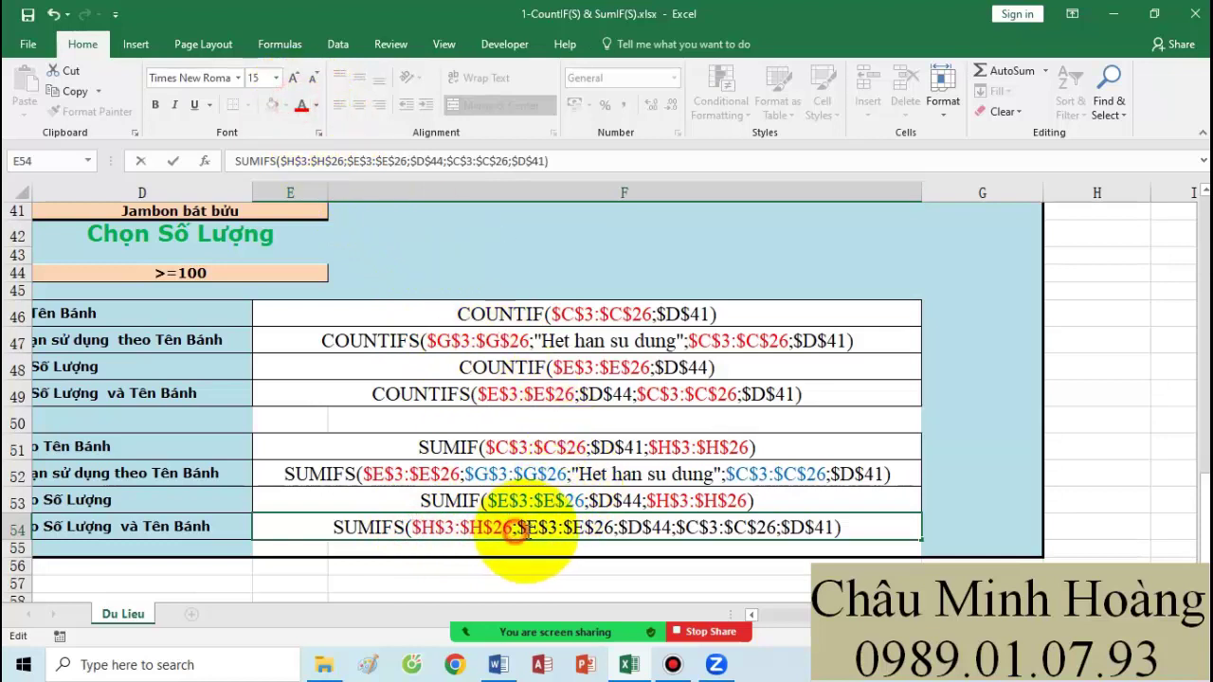
left_click_drag(516, 531, 622, 534)
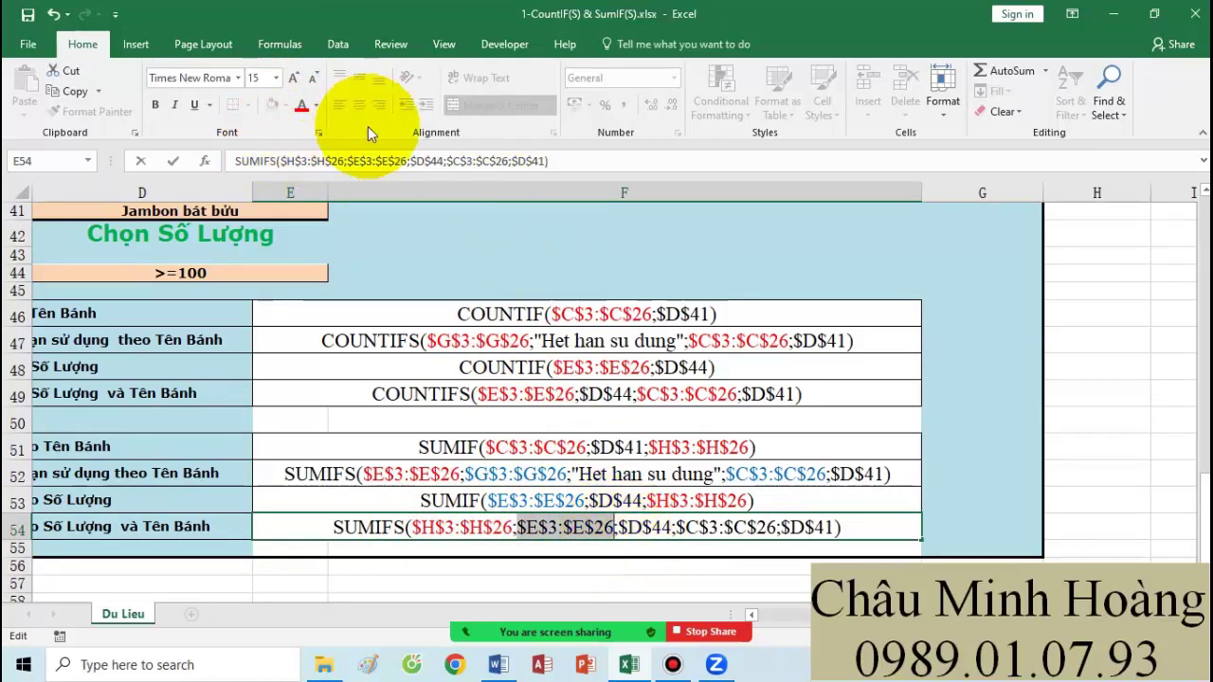
left_click(316, 106)
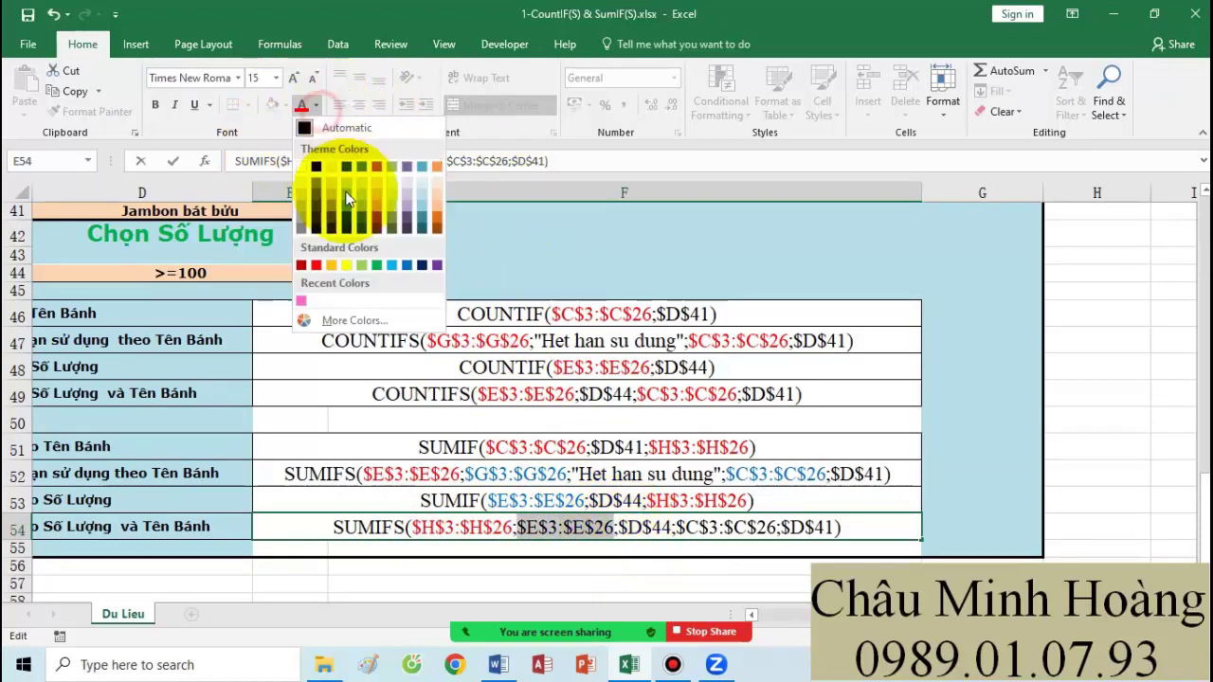
left_click(390, 265)
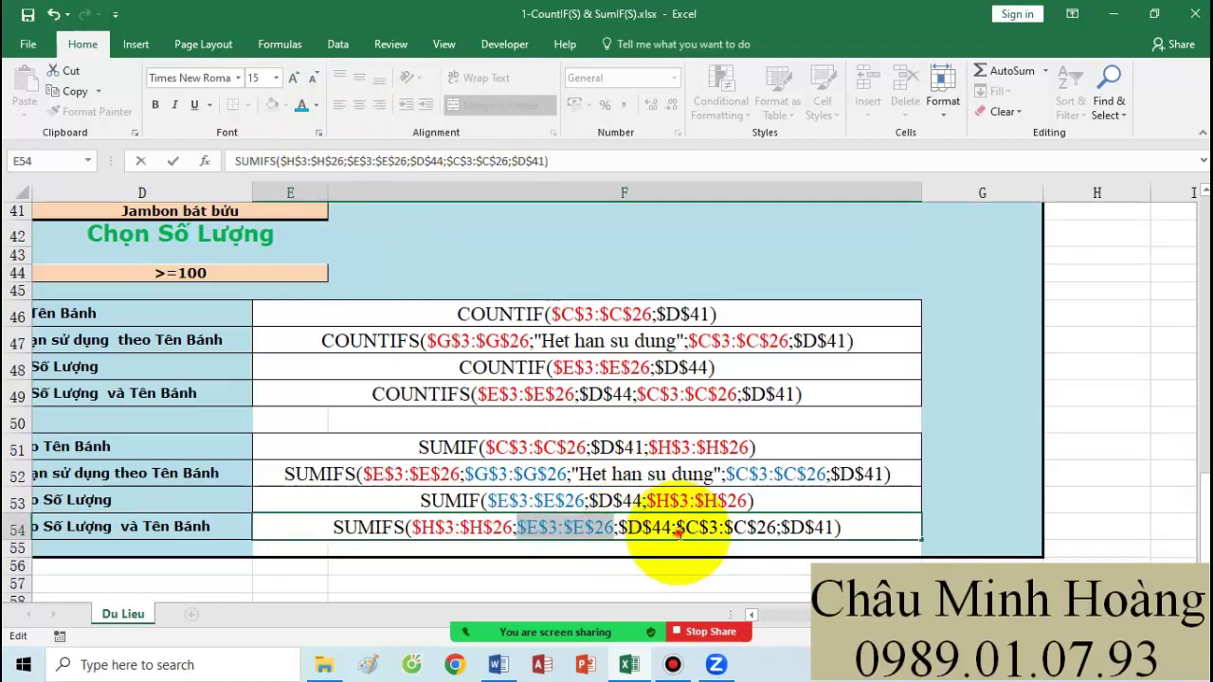
Step: Color the range $C$3:$C$26 light blue in the E54 formula text and finish editing the cell
left_click_drag(677, 533, 777, 533)
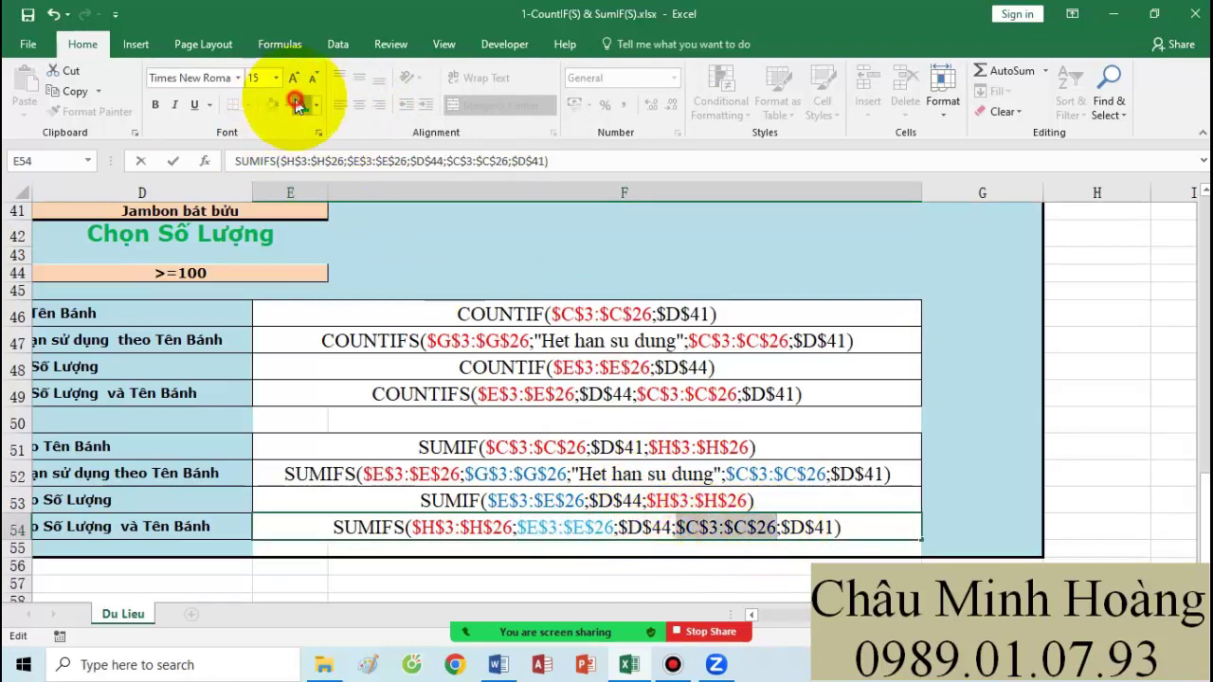
left_click(988, 473)
Step: Review the colored COUNTIF, COUNTIFS, SUMIF and SUMIFS formula texts in rows 46 to 54 against their row labels
scroll(989, 476, "up", 2)
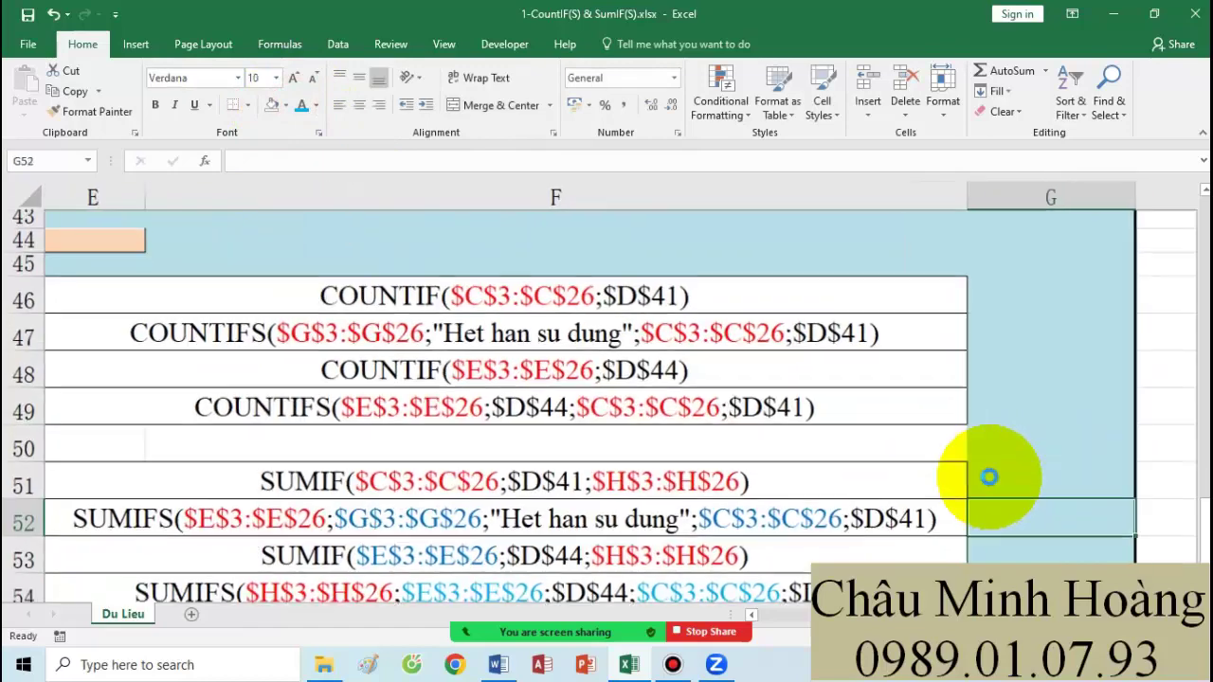
scroll(988, 477, "up", 1)
scroll(994, 560, "down", 1)
scroll(966, 567, "up", 1)
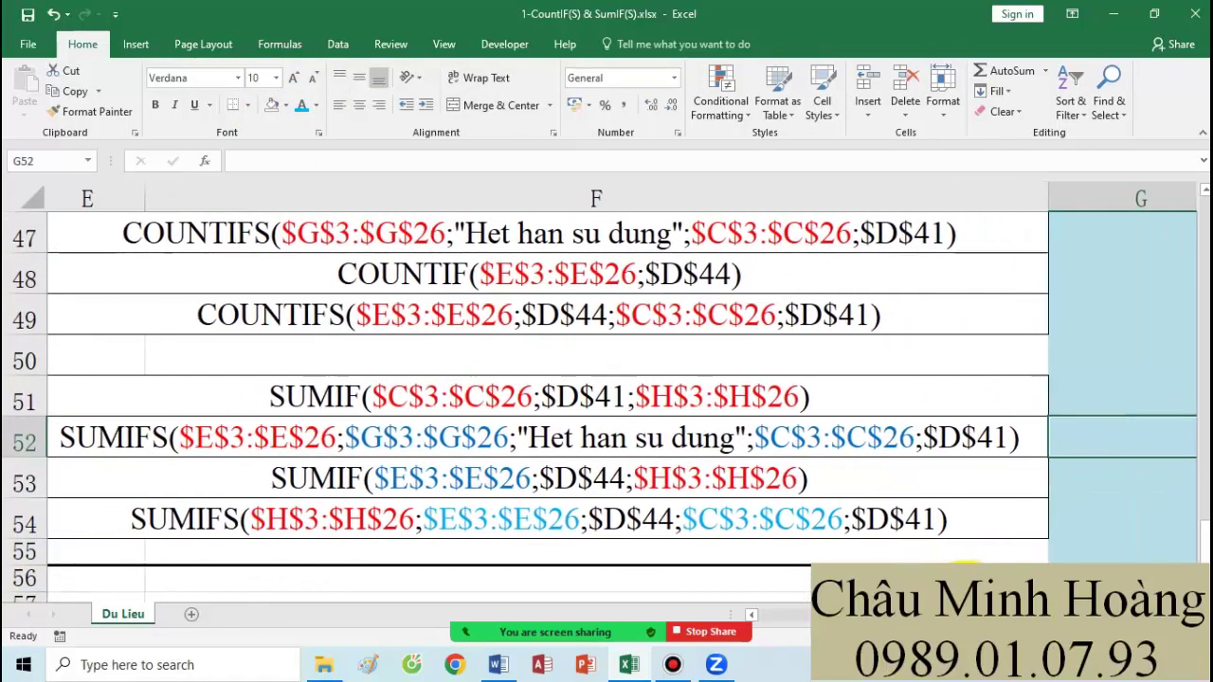
scroll(957, 502, "down", 3)
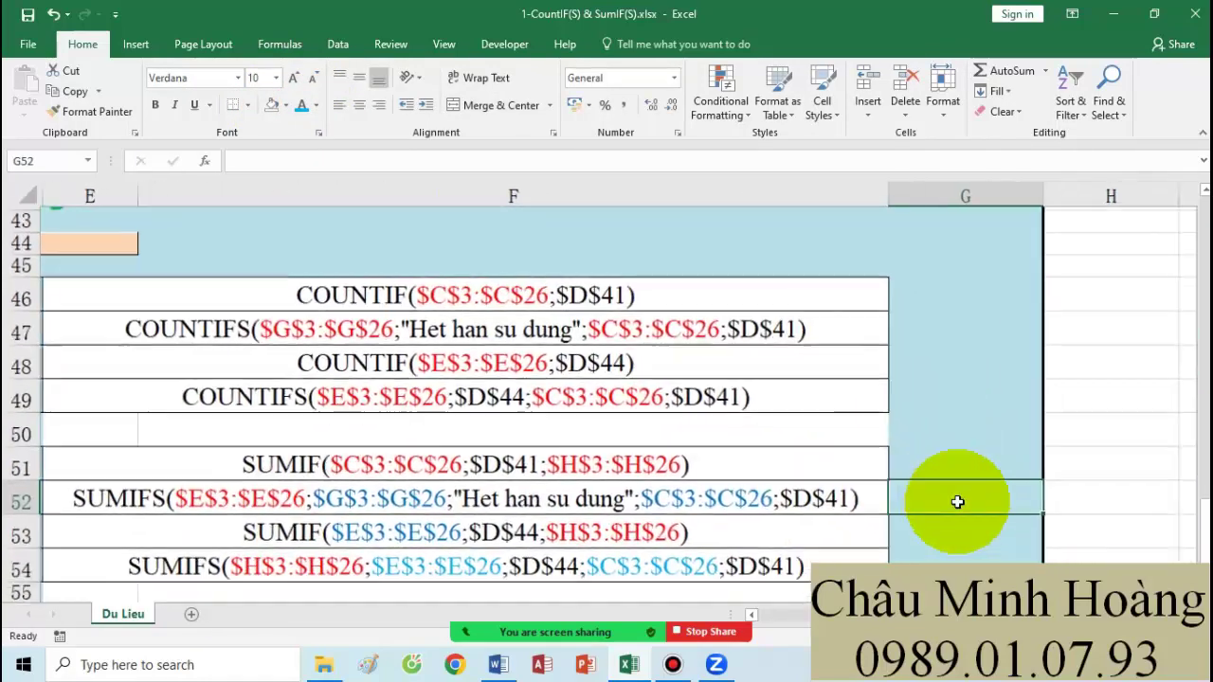
scroll(957, 502, "down", 1)
scroll(952, 516, "down", 2)
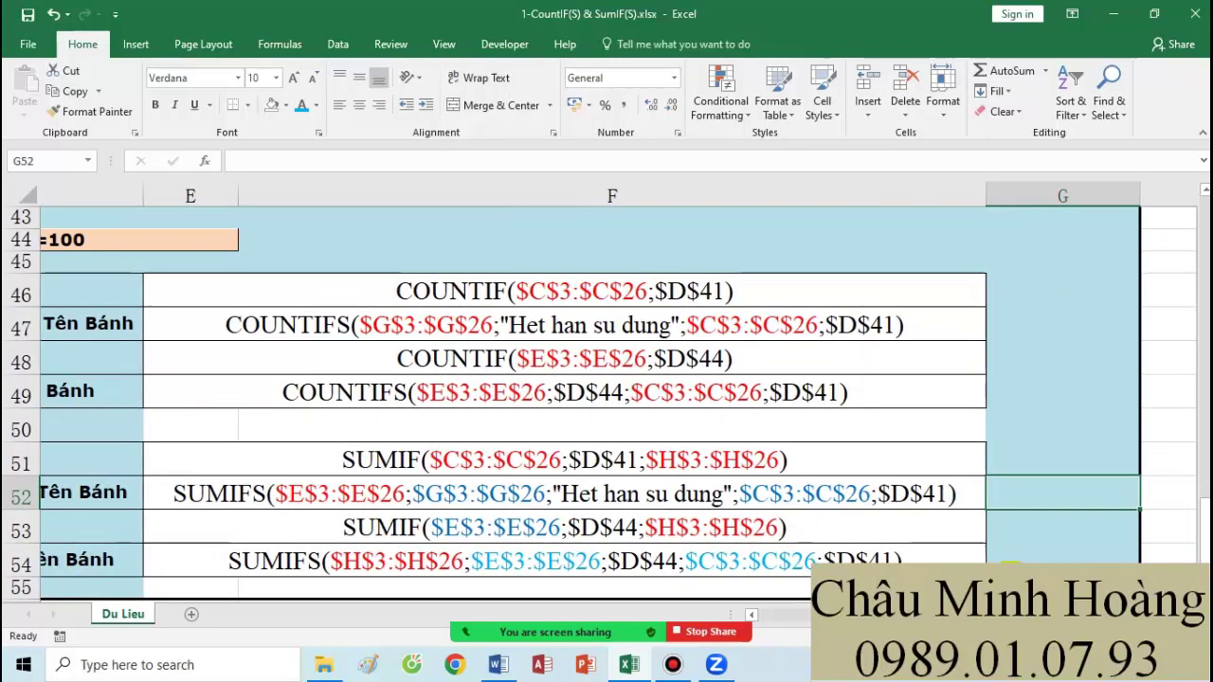
scroll(954, 523, "up", 1)
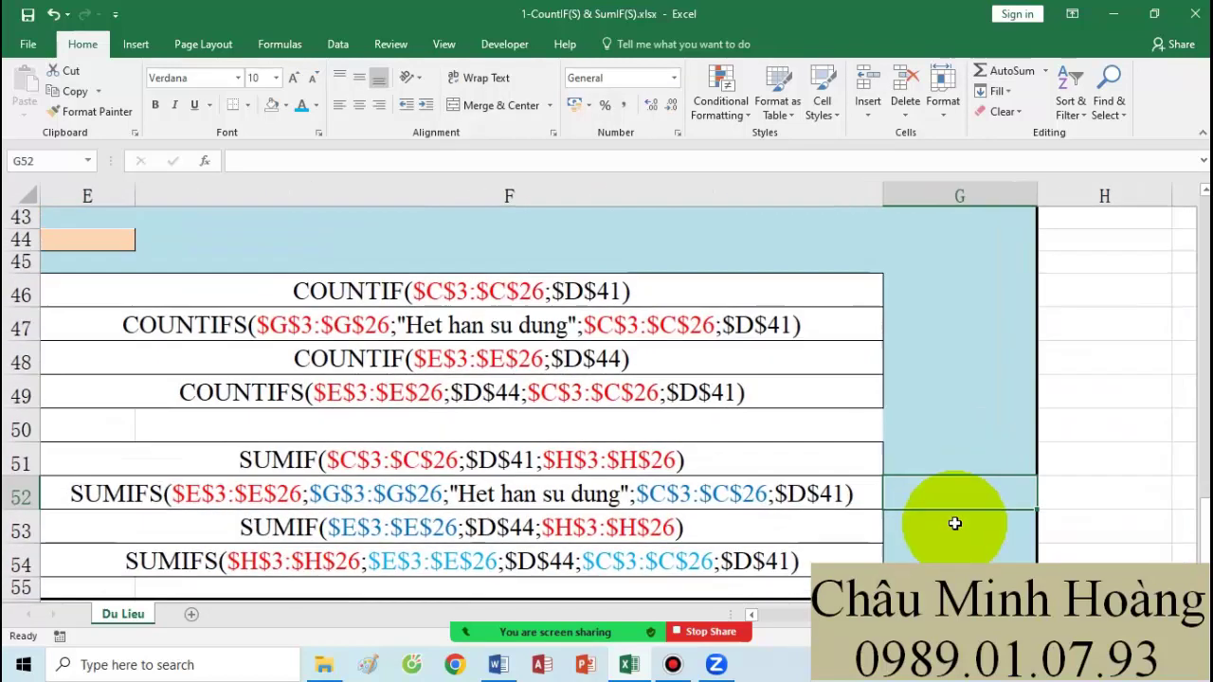
scroll(944, 553, "left", 2)
scroll(945, 553, "down", 1)
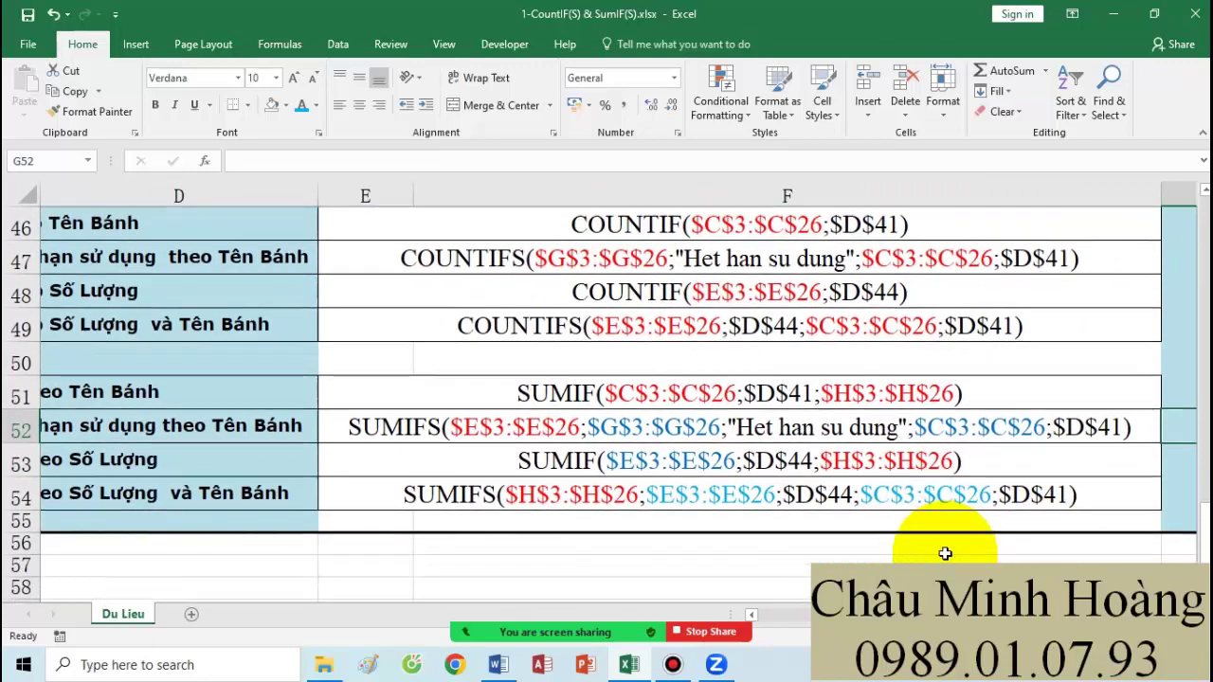
scroll(946, 551, "up", 1)
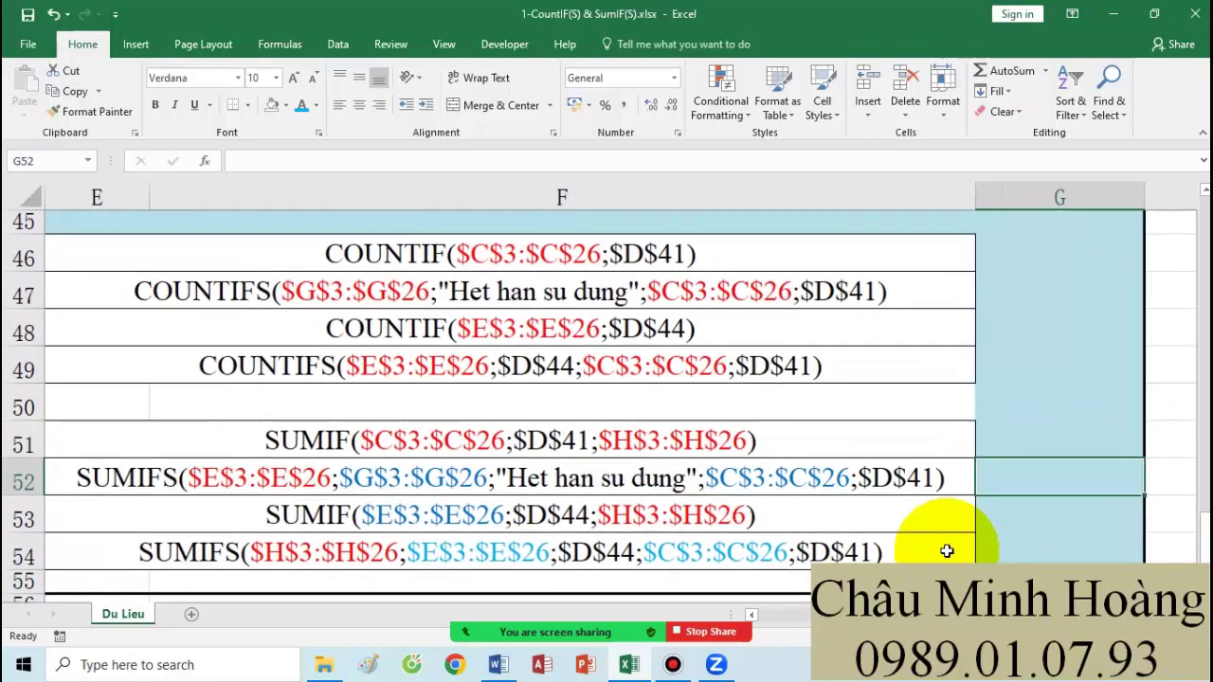
scroll(985, 560, "left", 2)
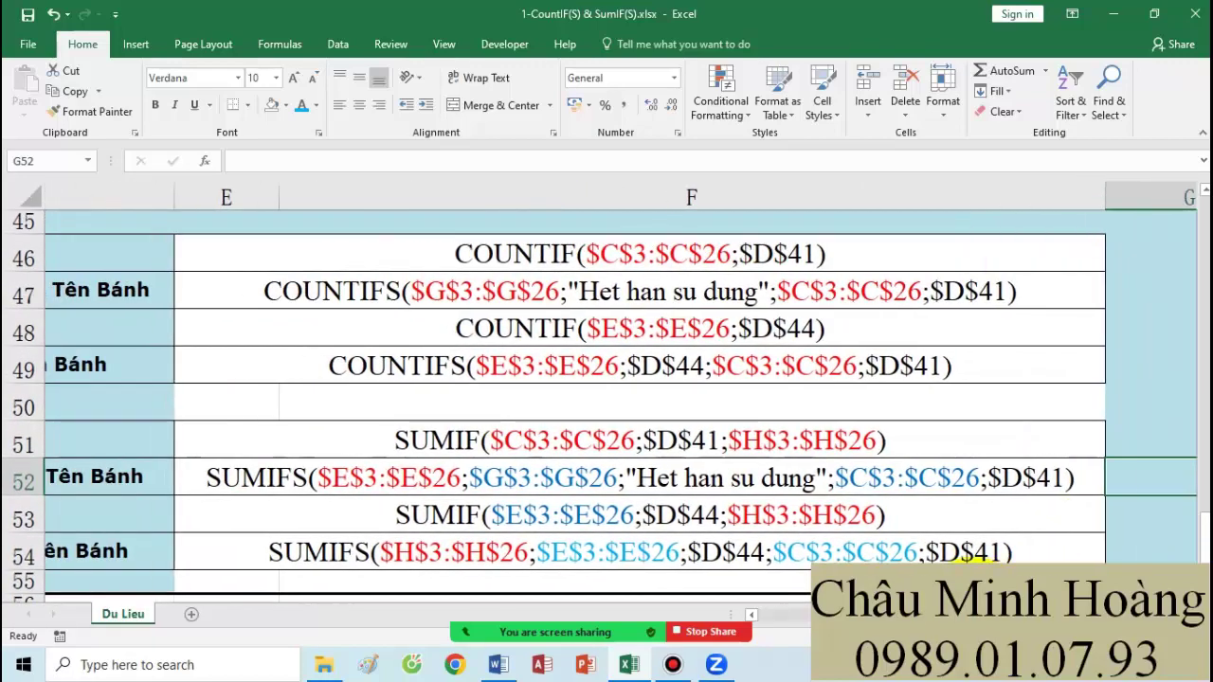
scroll(971, 557, "right", 2)
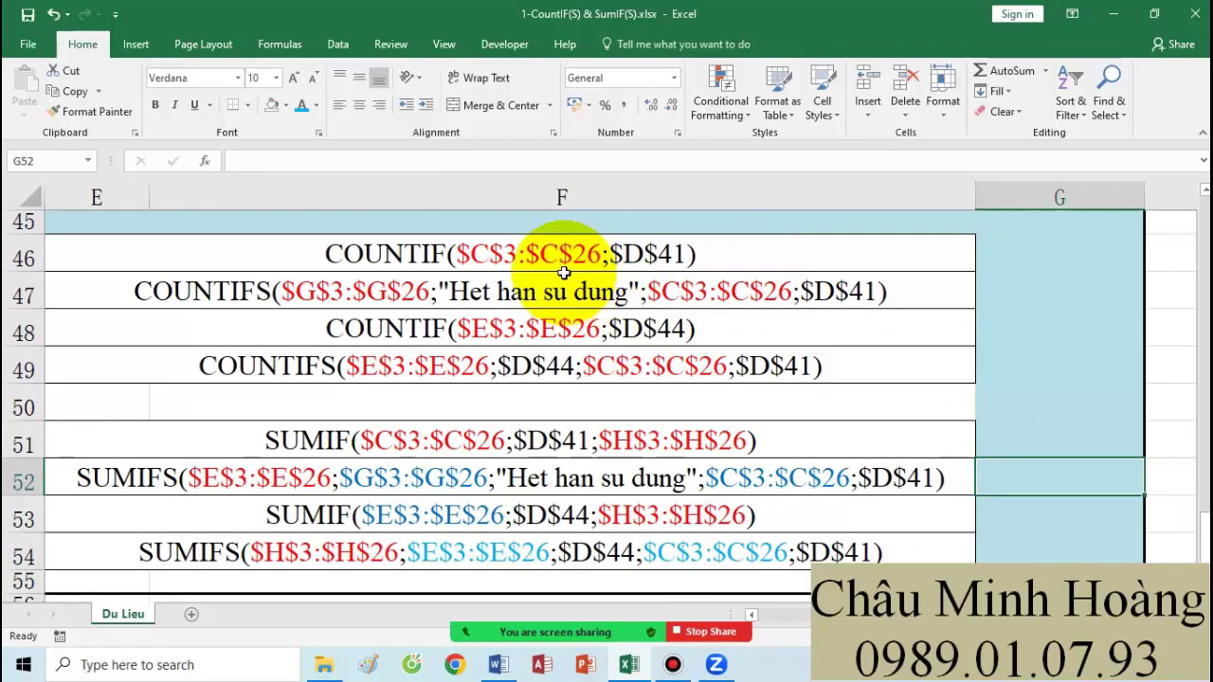
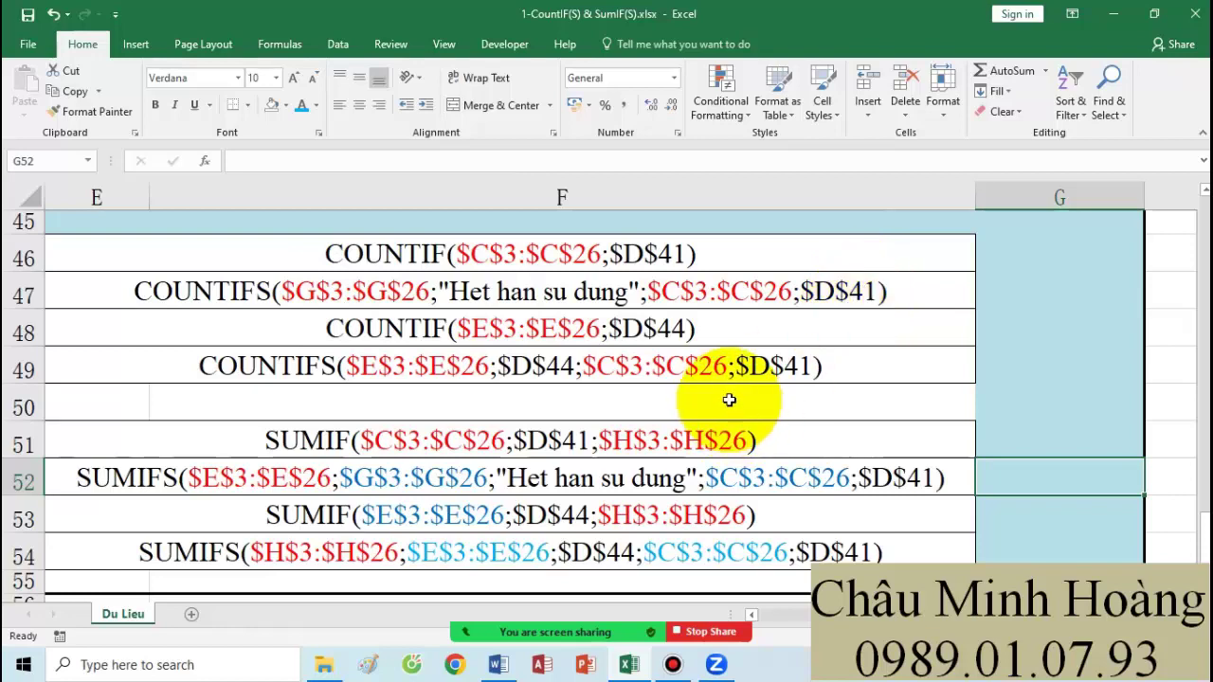
left_click(672, 662)
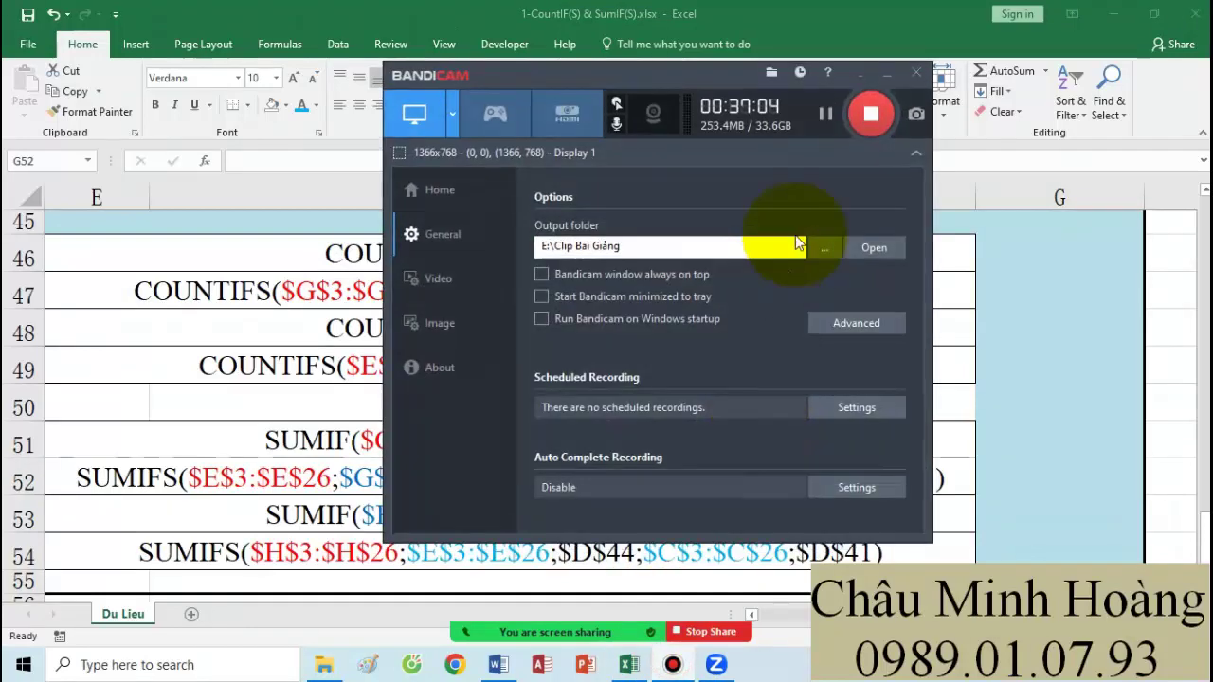
left_click(827, 116)
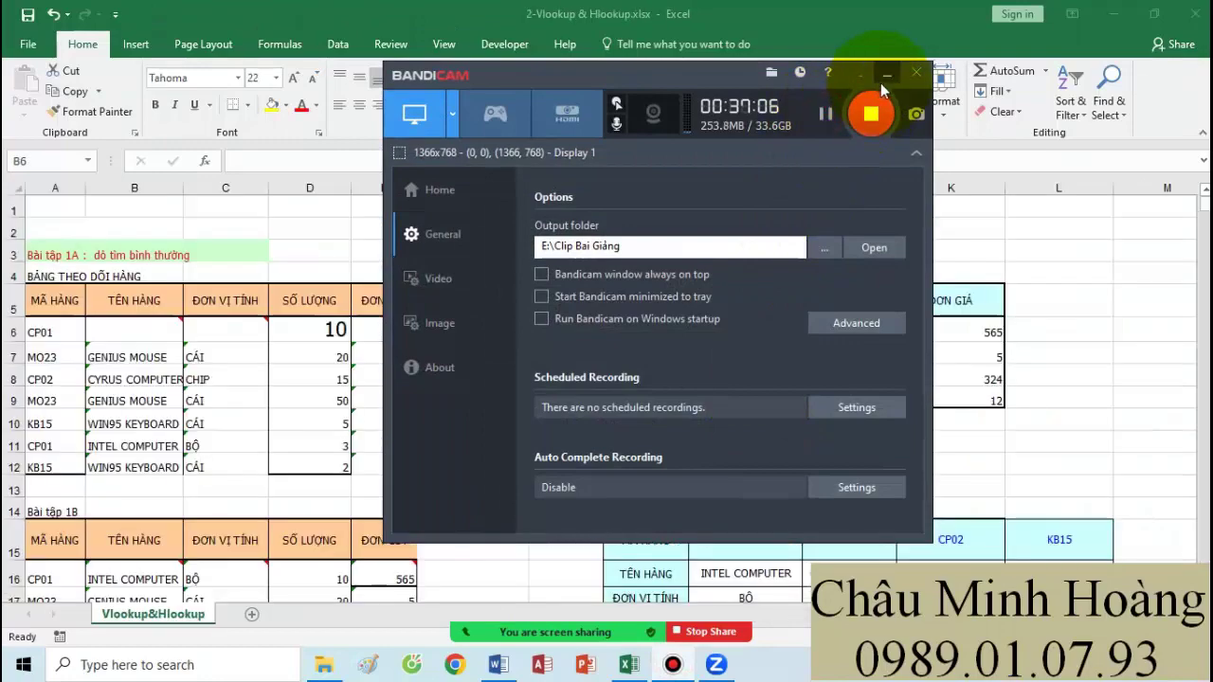
left_click(886, 73)
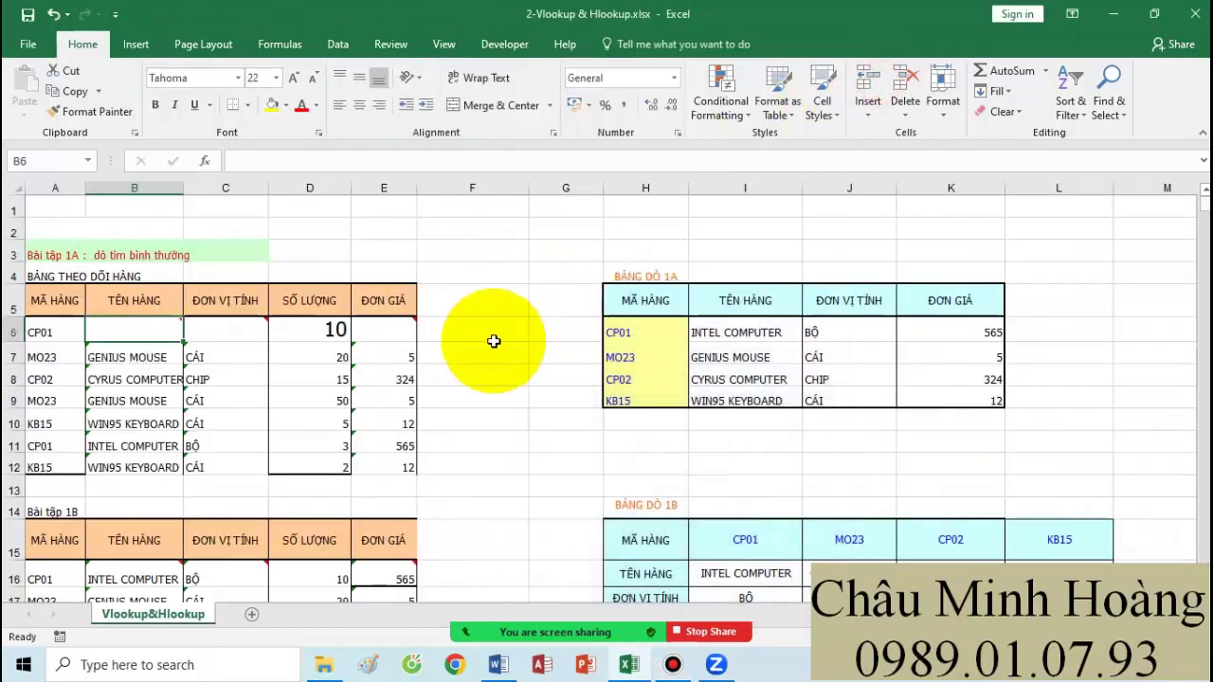
Step: Format the empty range A42:L62 below the Vlookup&Hlookup exercise tables in Times New Roman, size 20
scroll(570, 357, "down", 5)
scroll(570, 357, "down", 6)
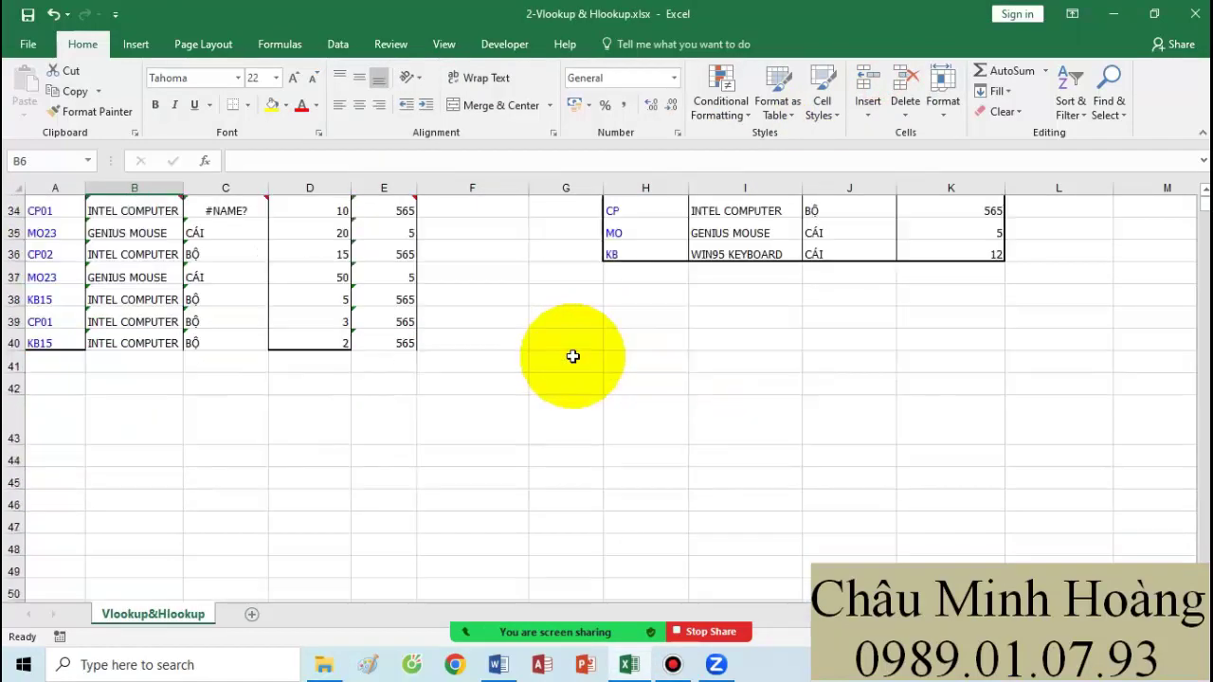
left_click_drag(73, 382, 1058, 578)
scroll(501, 316, "down", 5)
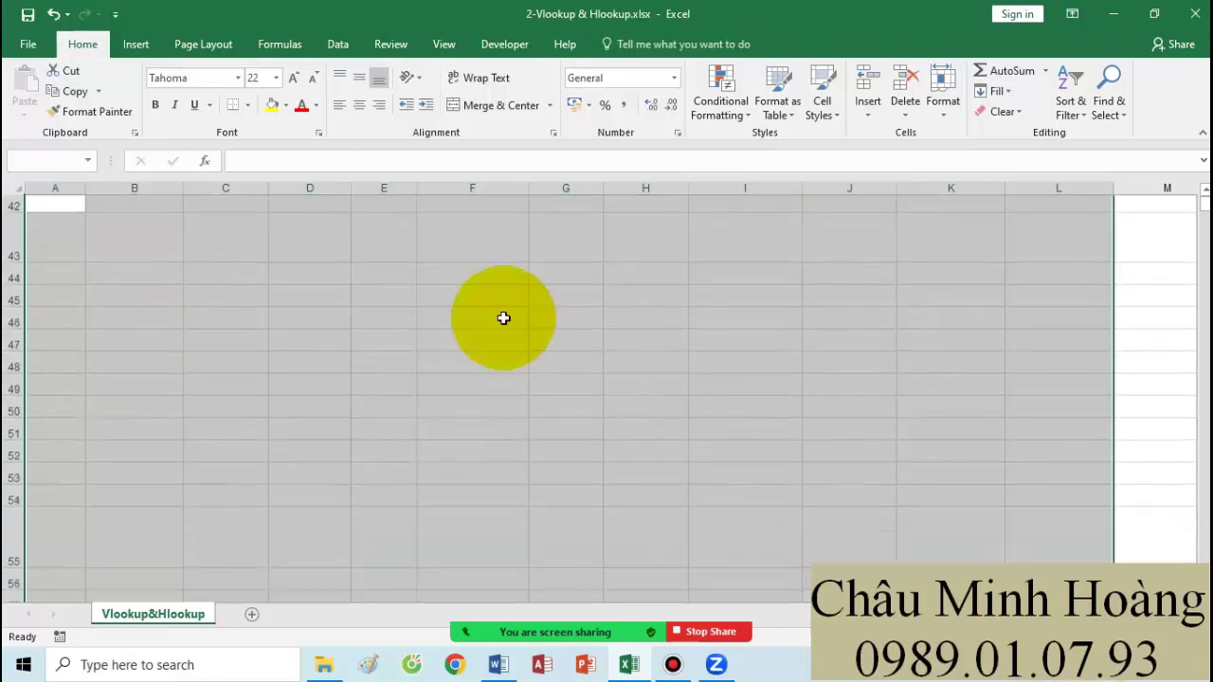
left_click(219, 76)
type("Times New Roman")
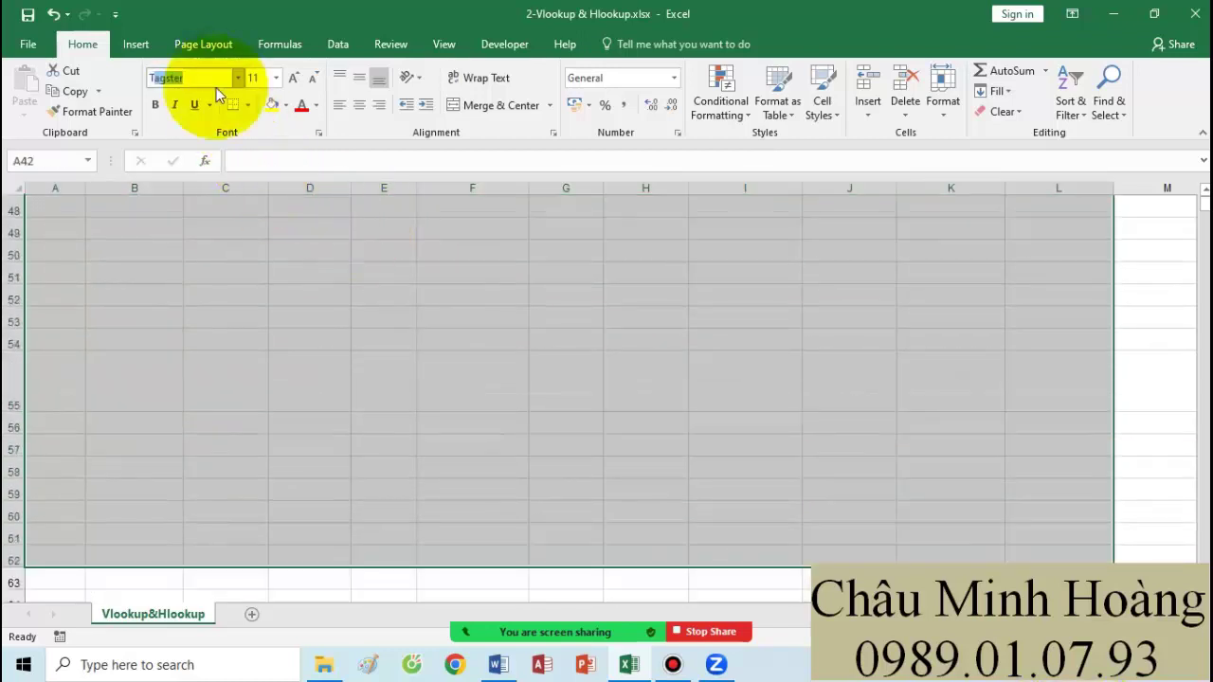
key("Return")
left_click(254, 78)
type("20")
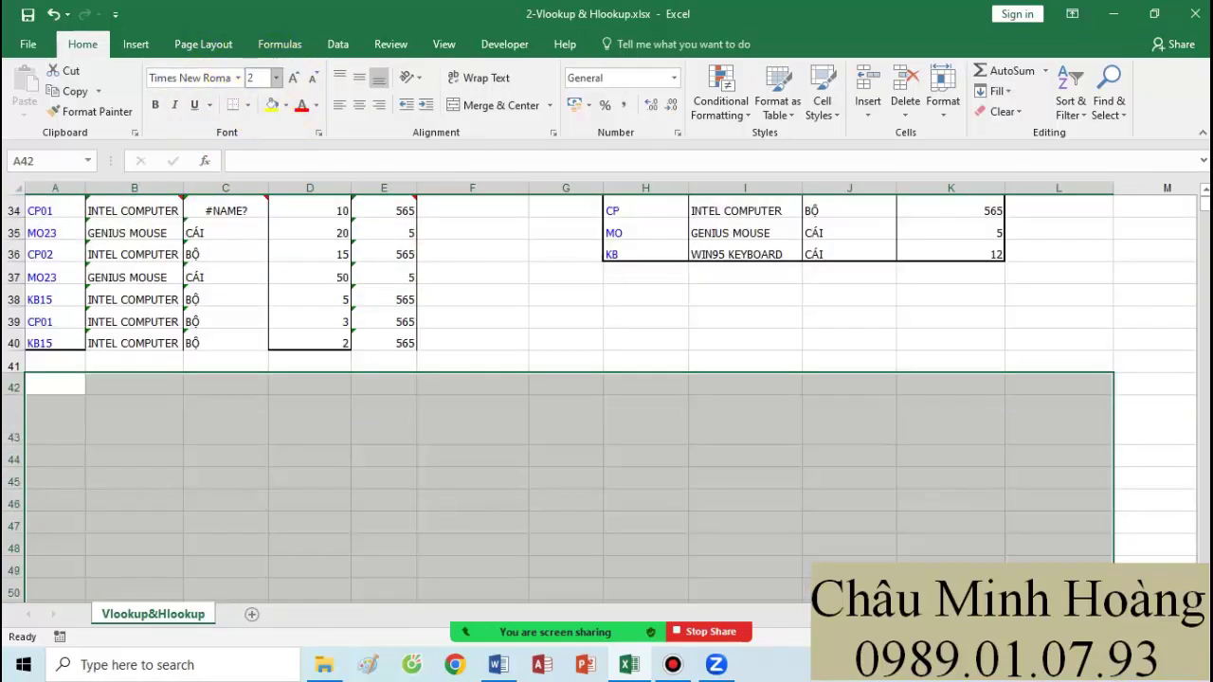
key("Return")
Step: Enter the note "vlookup dò theo cột, hlookup dò theo hàng" in cell A43
left_click(104, 417)
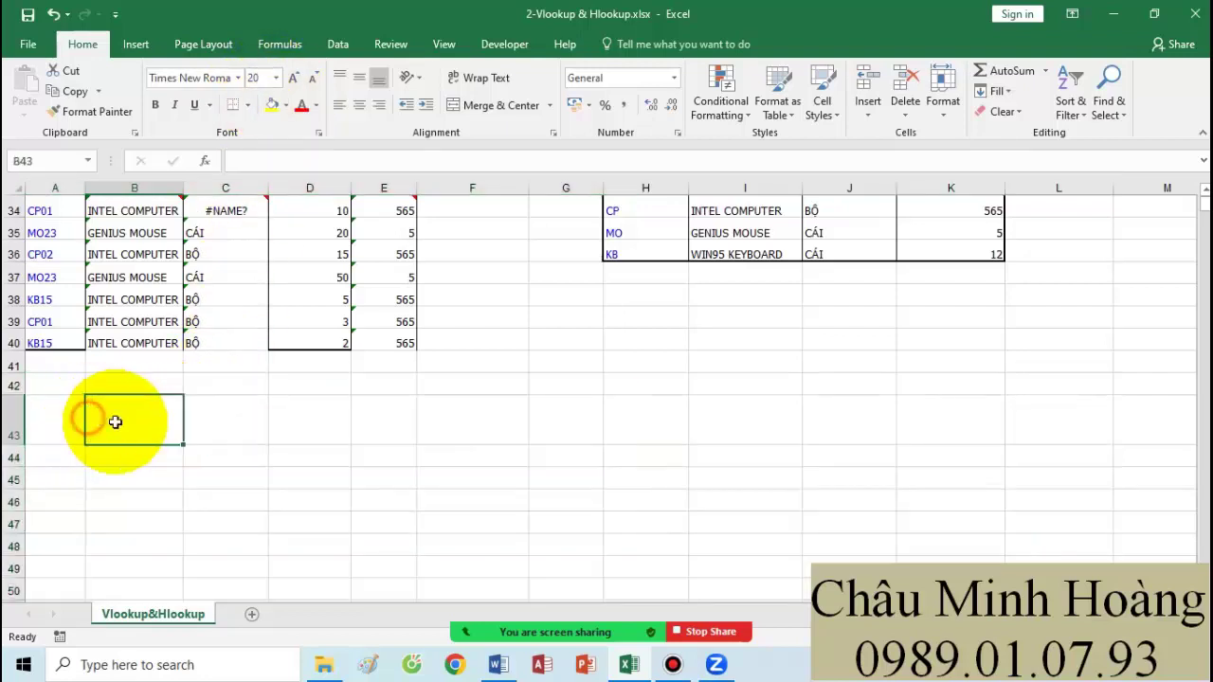
left_click(73, 403)
type("vlo")
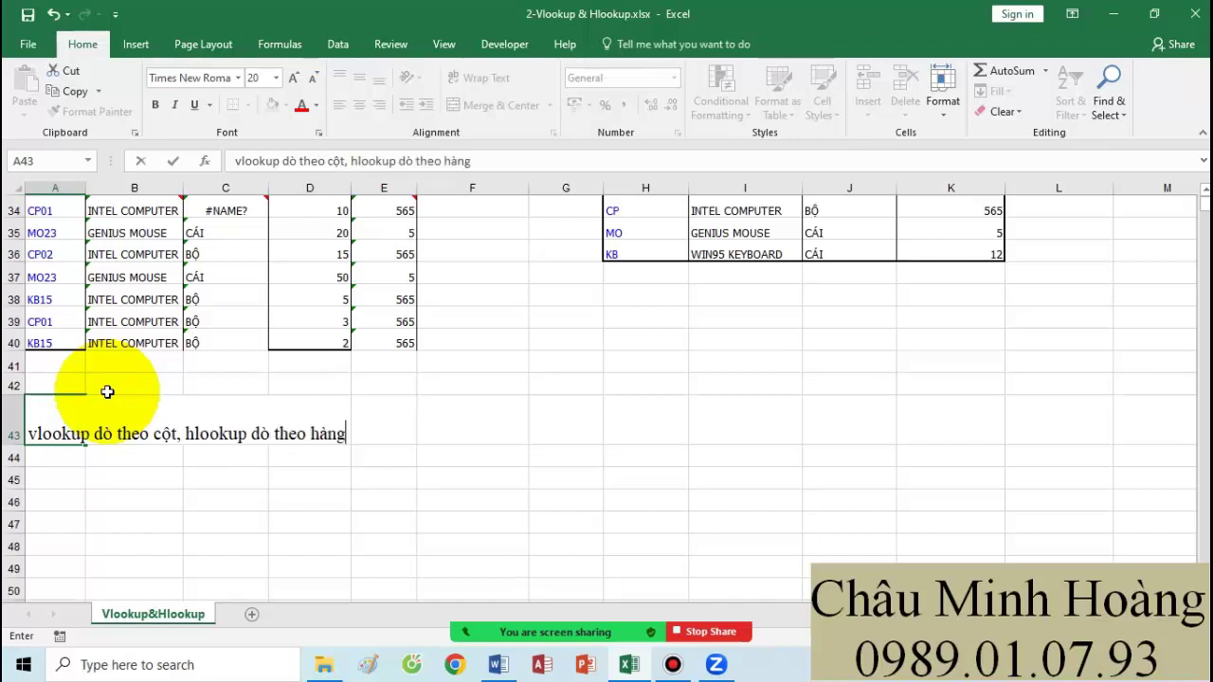
key("Return")
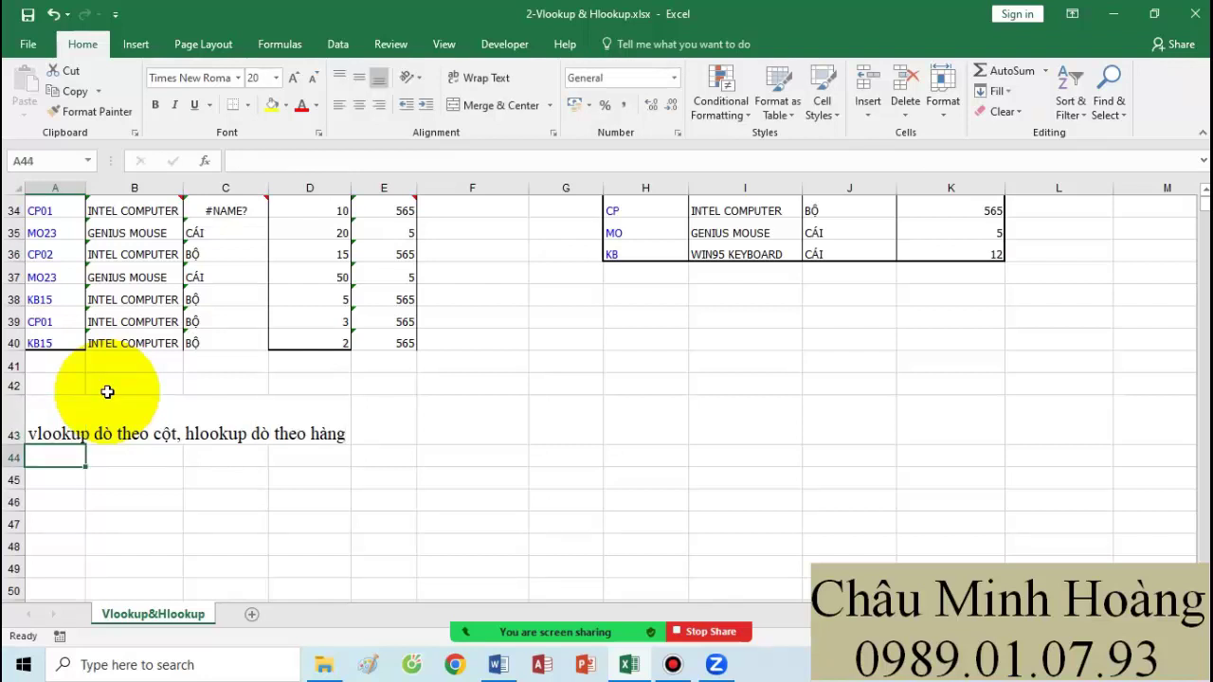
Step: Format the range F41:K45 in Times New Roman, size 20
left_click(438, 419)
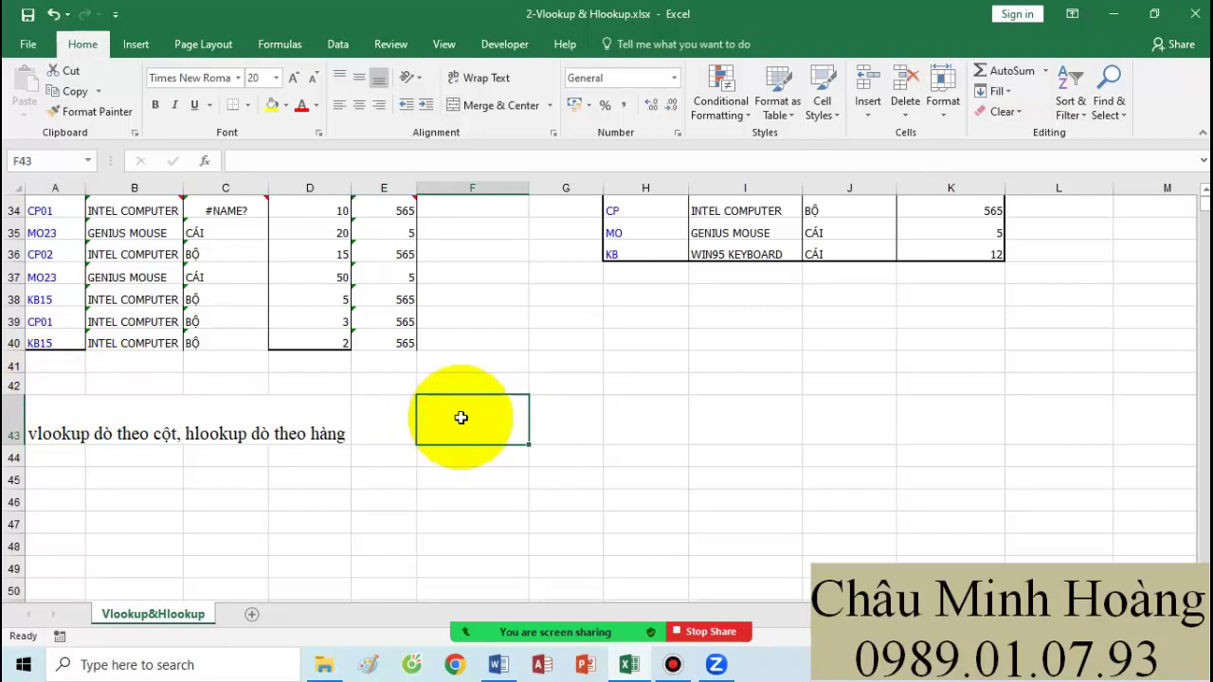
left_click_drag(474, 360, 979, 474)
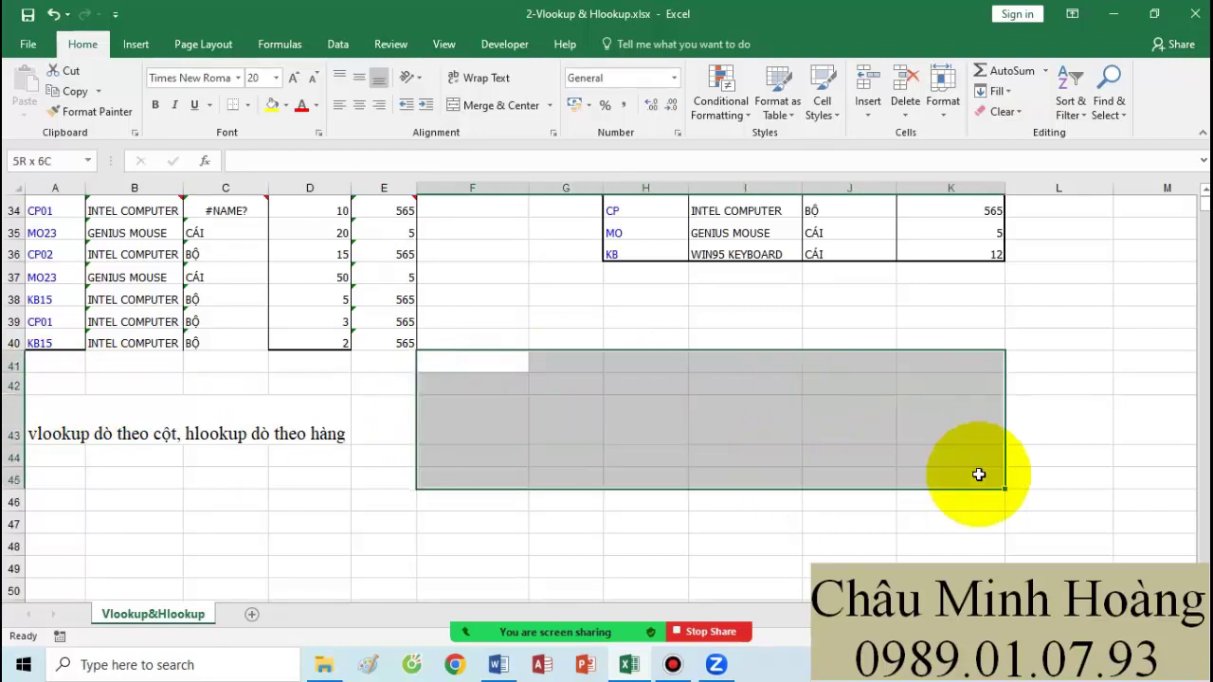
left_click(218, 76)
type("Times New Roman")
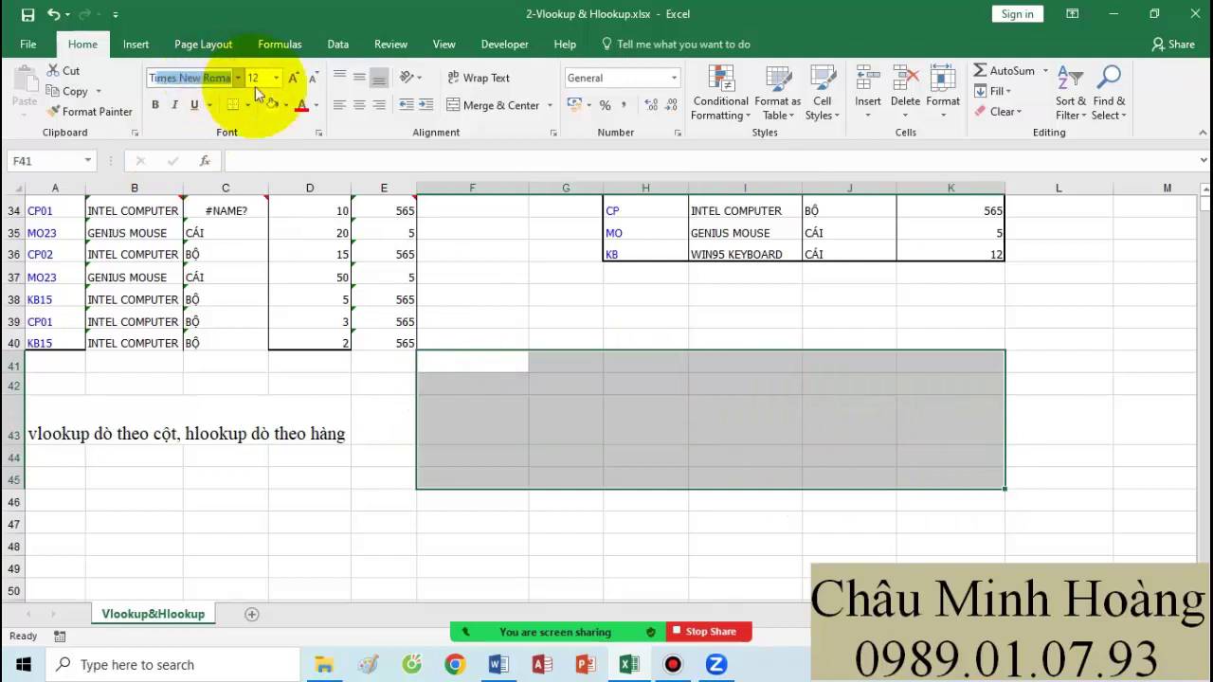
key("Return")
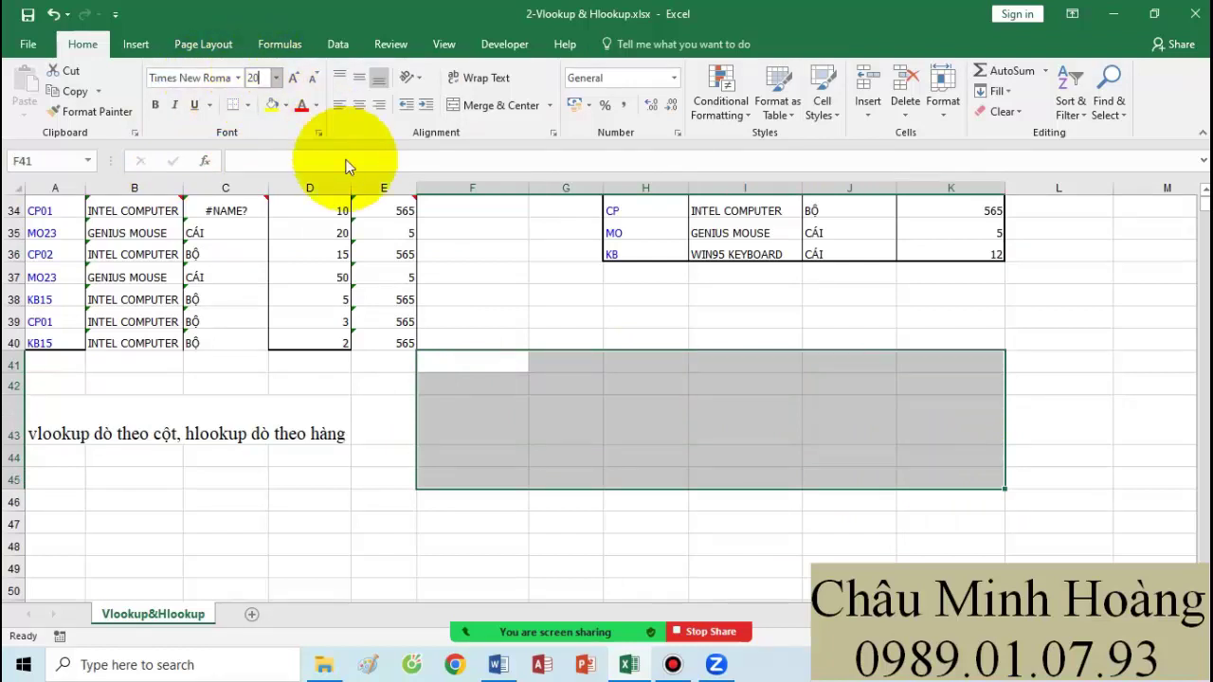
Step: Enter the argument headings "trị dò" in F42 and "bảng dò" in G42
left_click(476, 383)
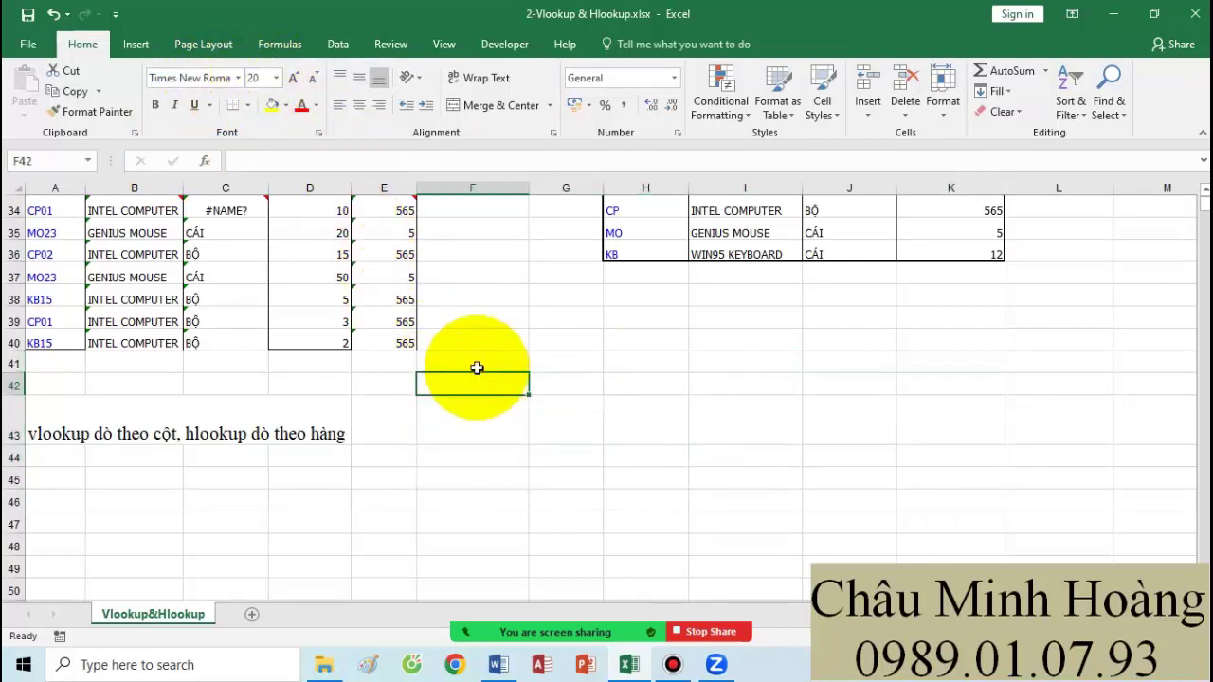
type("trị dò")
left_click(477, 367)
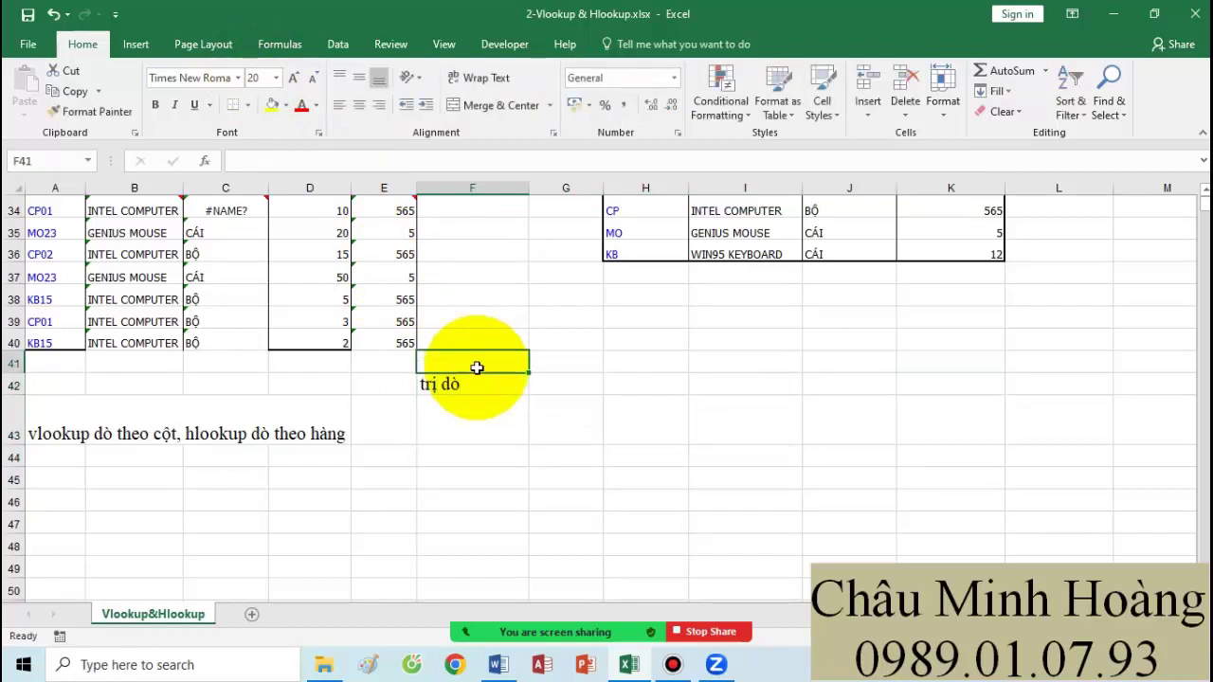
key("Down")
key("Right")
type("ban")
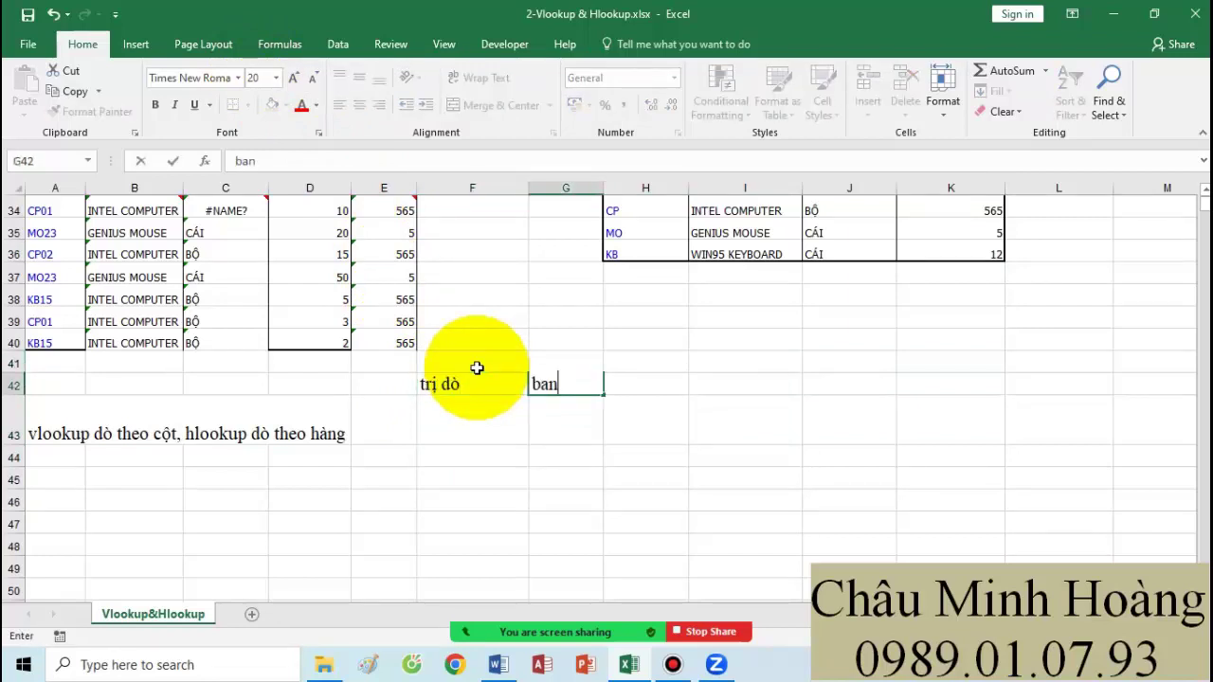
key("Tab")
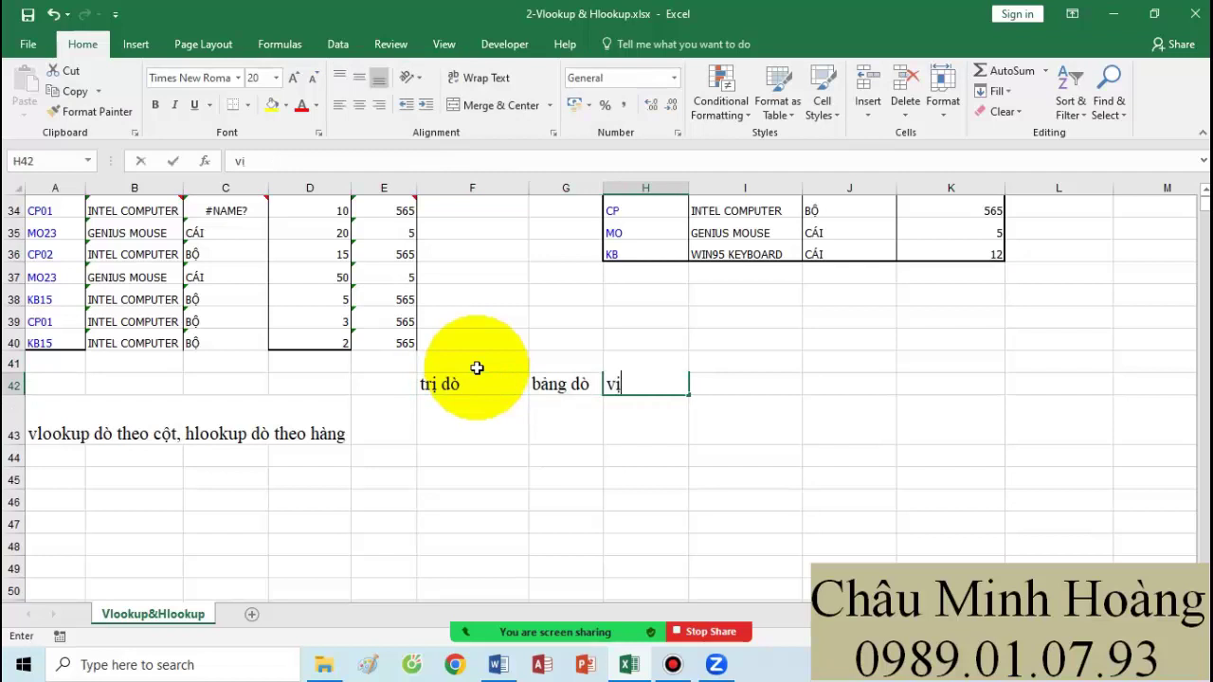
Step: Enter the headings "vị trí hàng/cột trả về" in H42 and "cách dò" in I42, widening column H to fit its text
type("vị trí hàng")
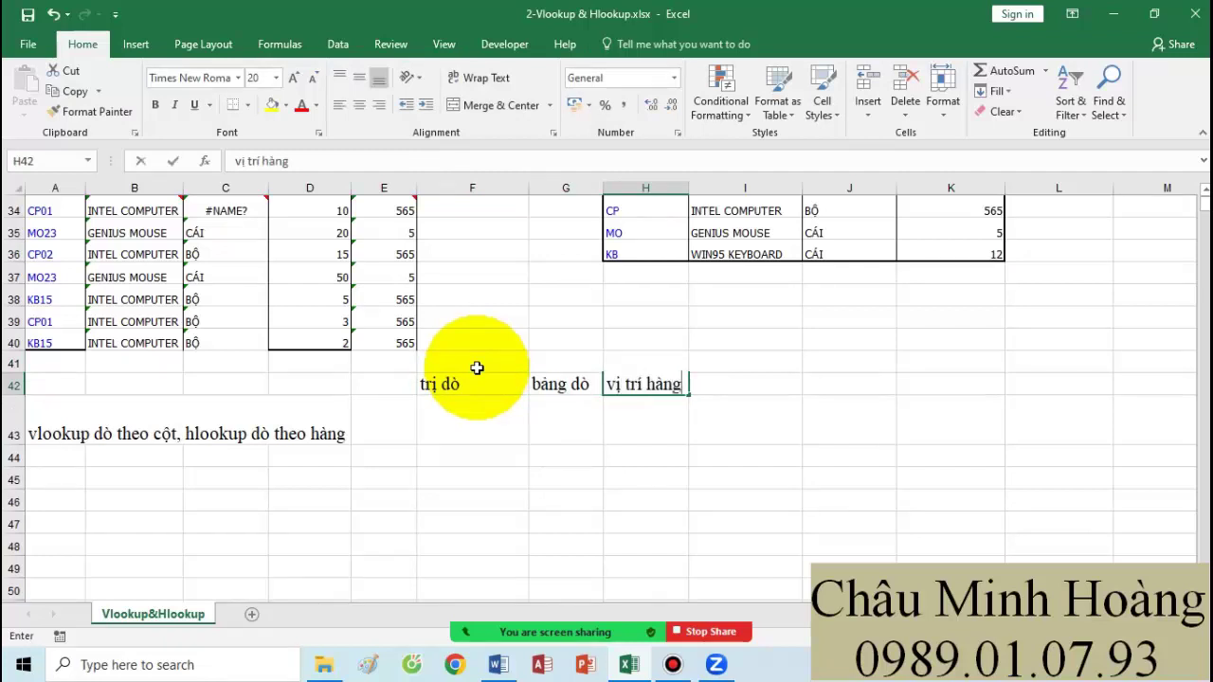
type("/cột trả")
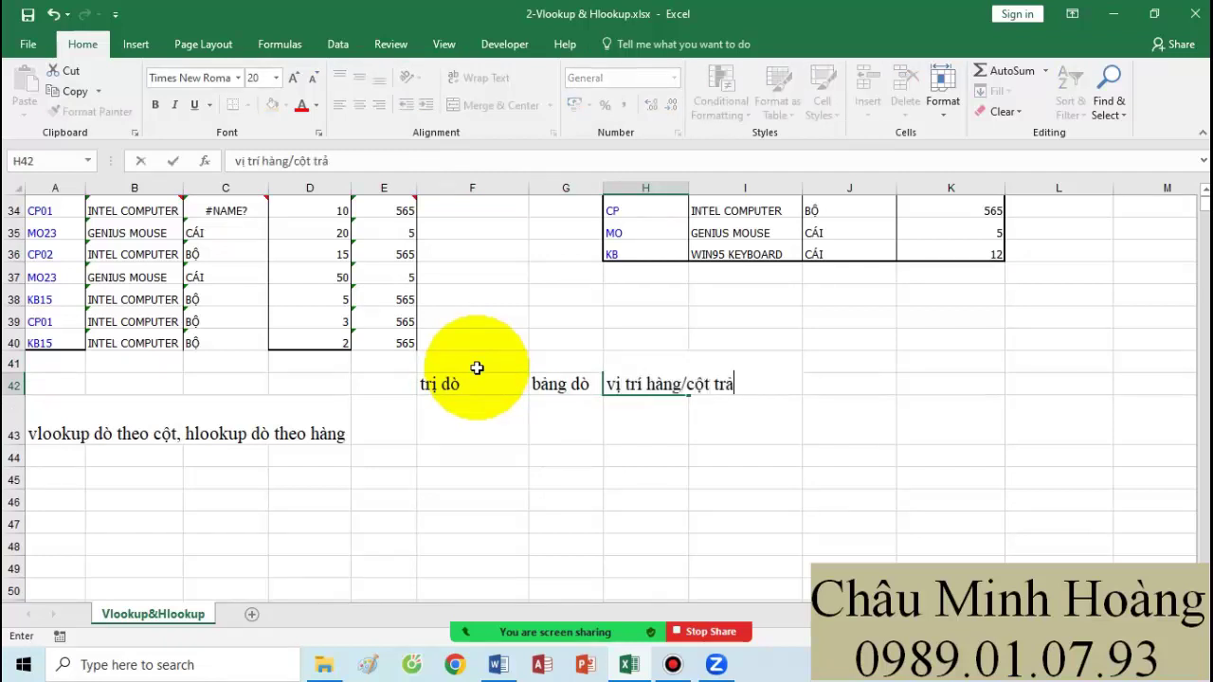
type(" về")
key("Tab")
type("cac")
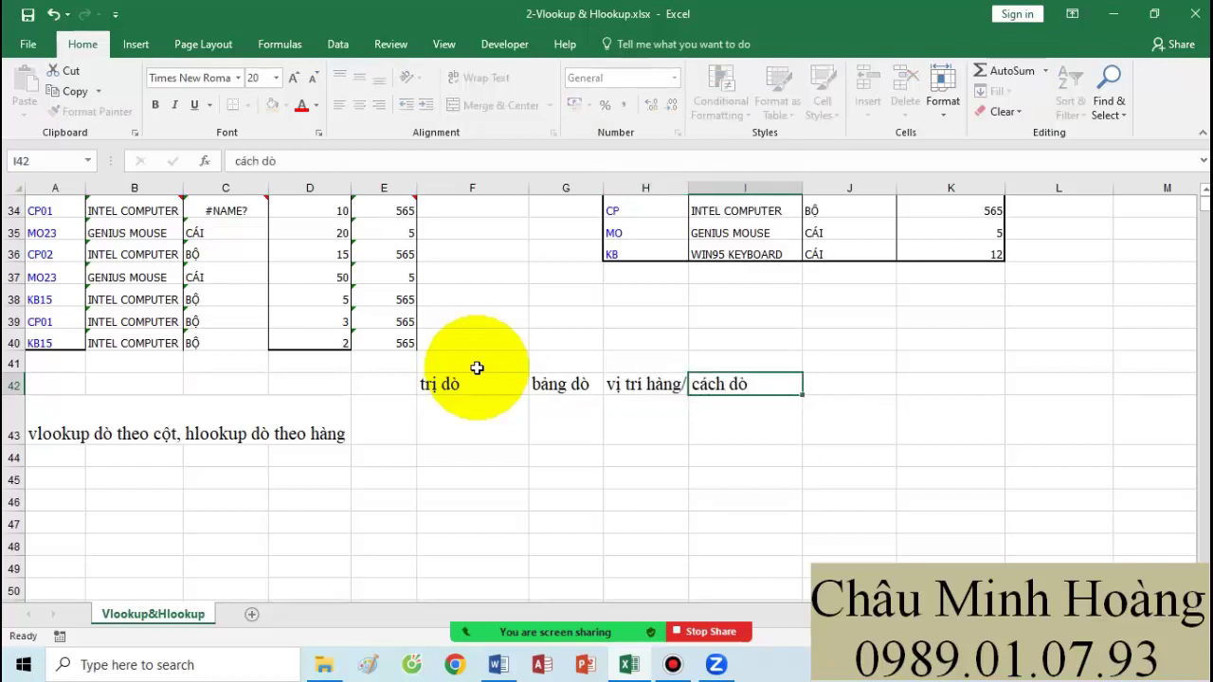
type("h dò")
key("Return")
left_click_drag(687, 186, 779, 199)
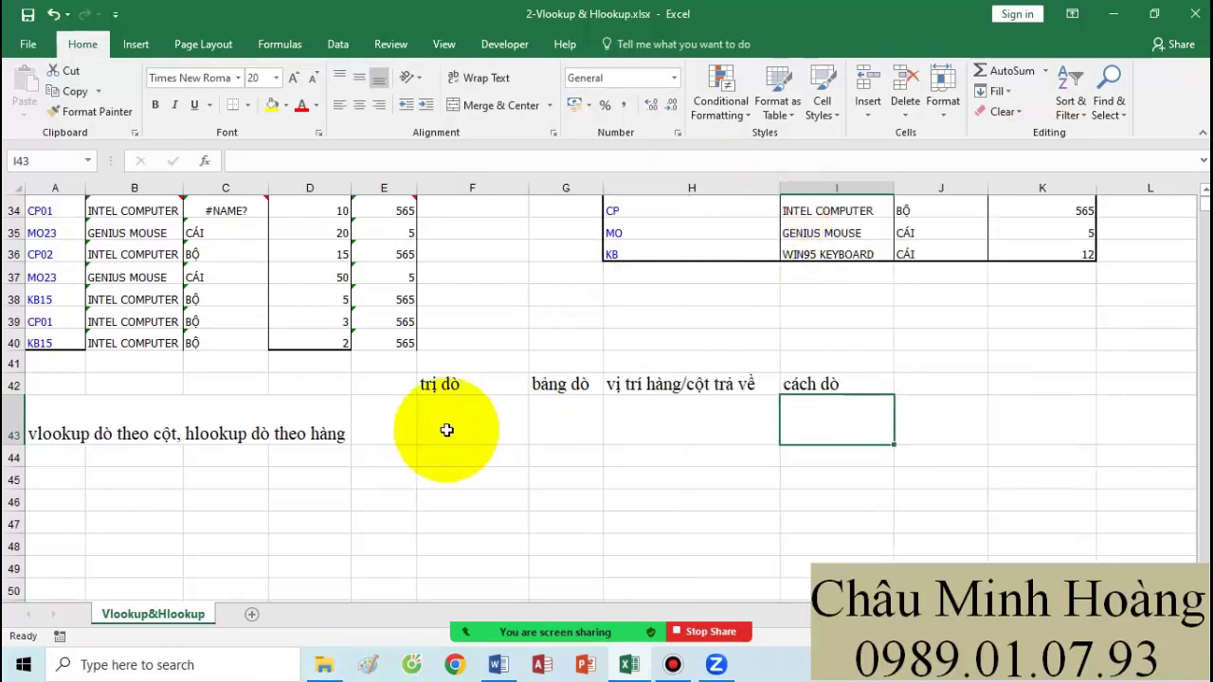
Step: Describe the arguments below their headings with "bảng chính" in F43, "bảng phụ" in G43 and "int >1" in H43
left_click(477, 413)
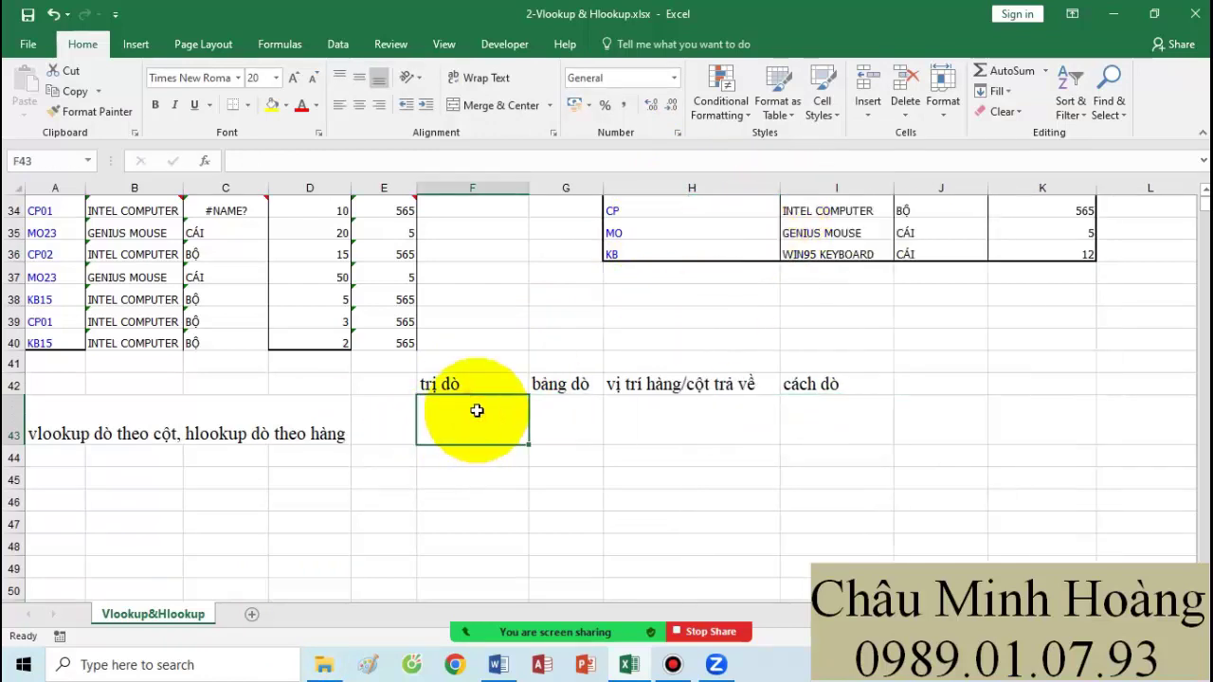
type("ban")
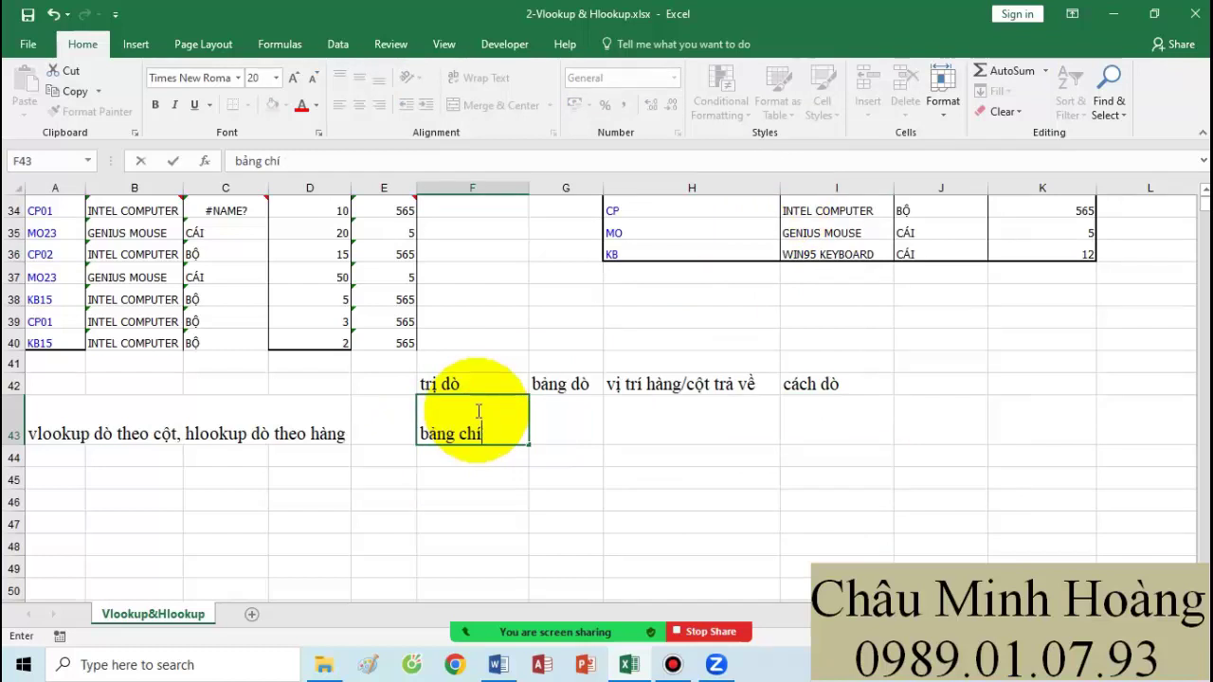
type("g chính")
key("Tab")
type("bảng ")
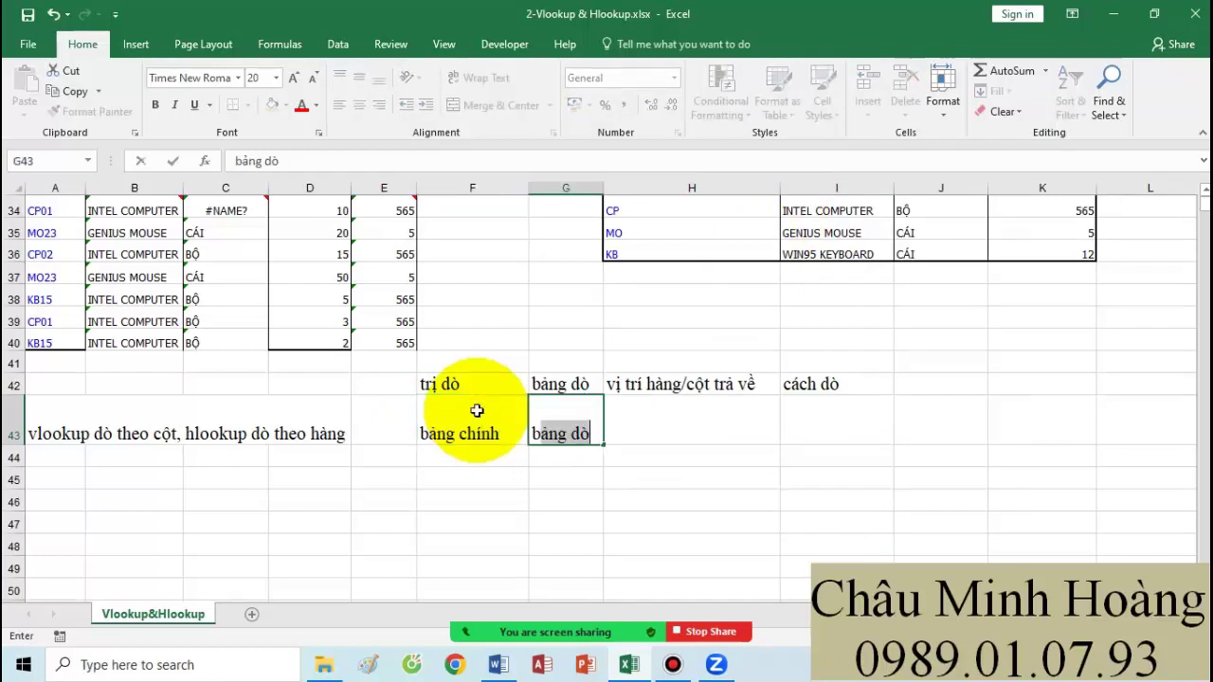
type("phụ")
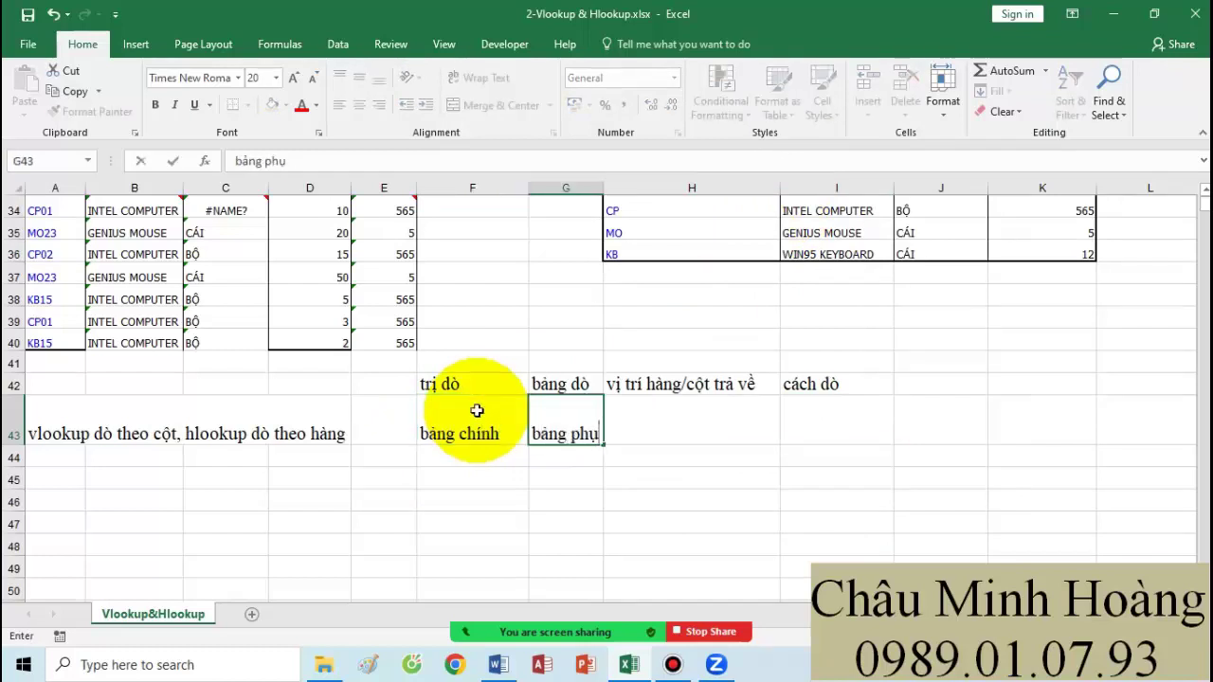
key("Tab")
type("i")
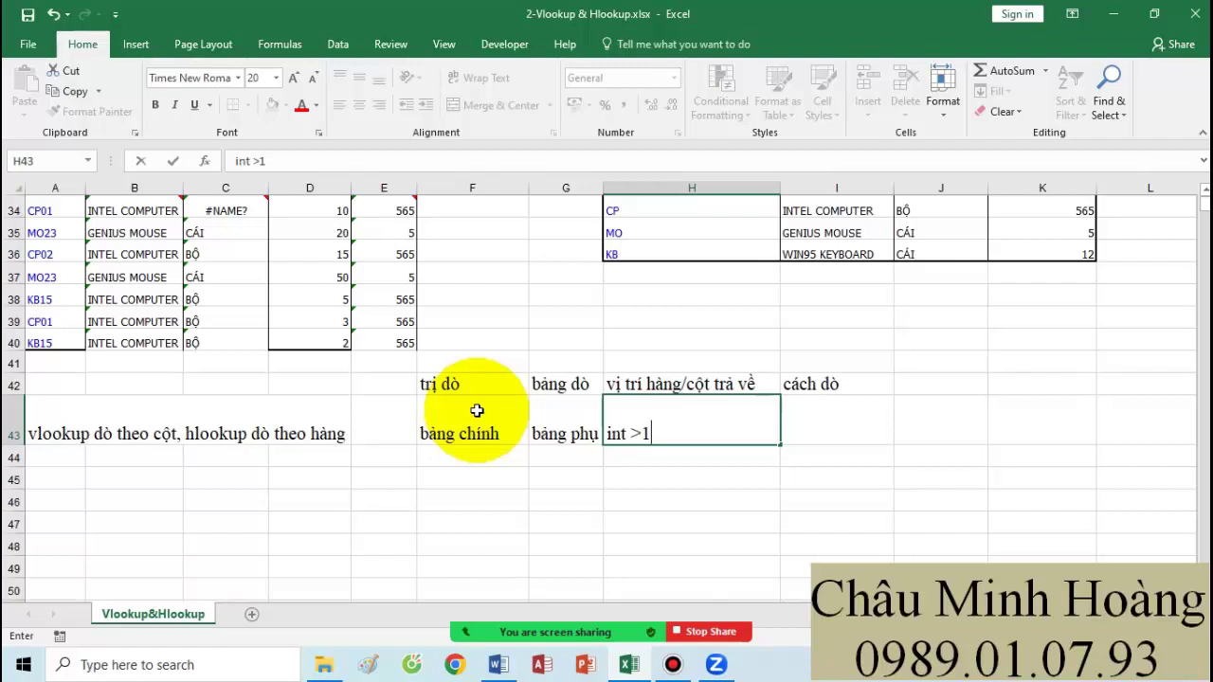
Step: Enter the lookup-mode notes under cách dò: "0: dò chính xác" in I43 and "1 : dò gần đúng ( tương đối)" in I44
key("Tab")
type("0")
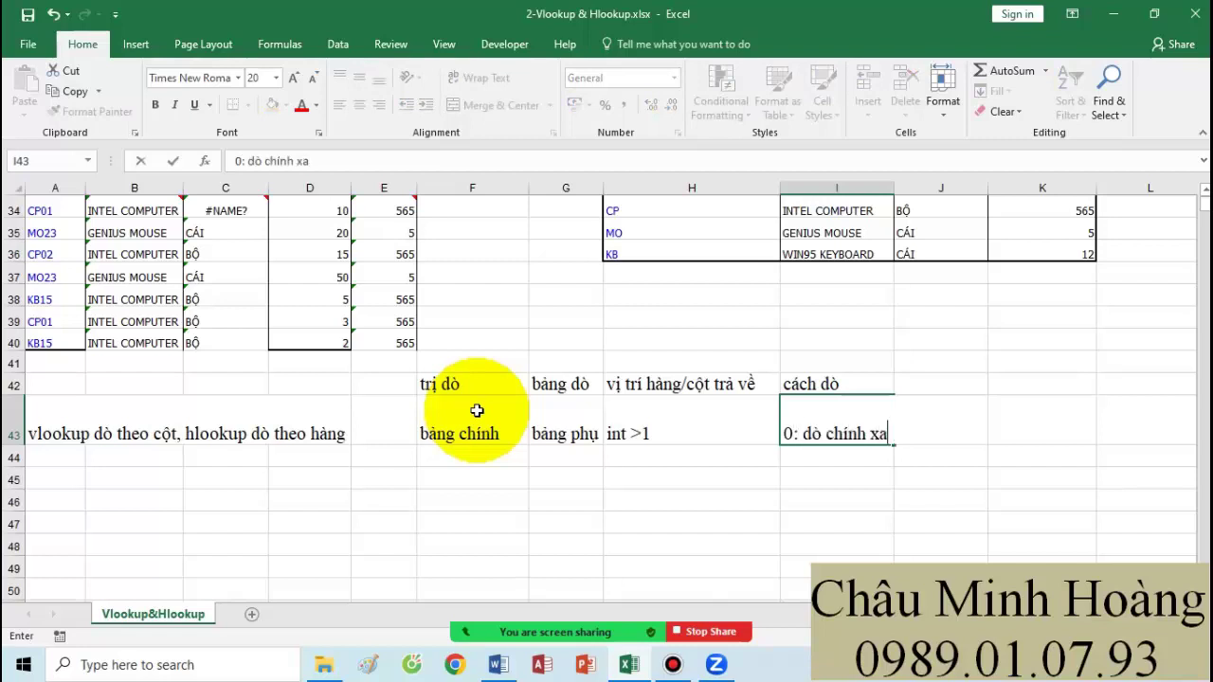
key("Return")
type("1 : dò gần đúng ( tương đối")
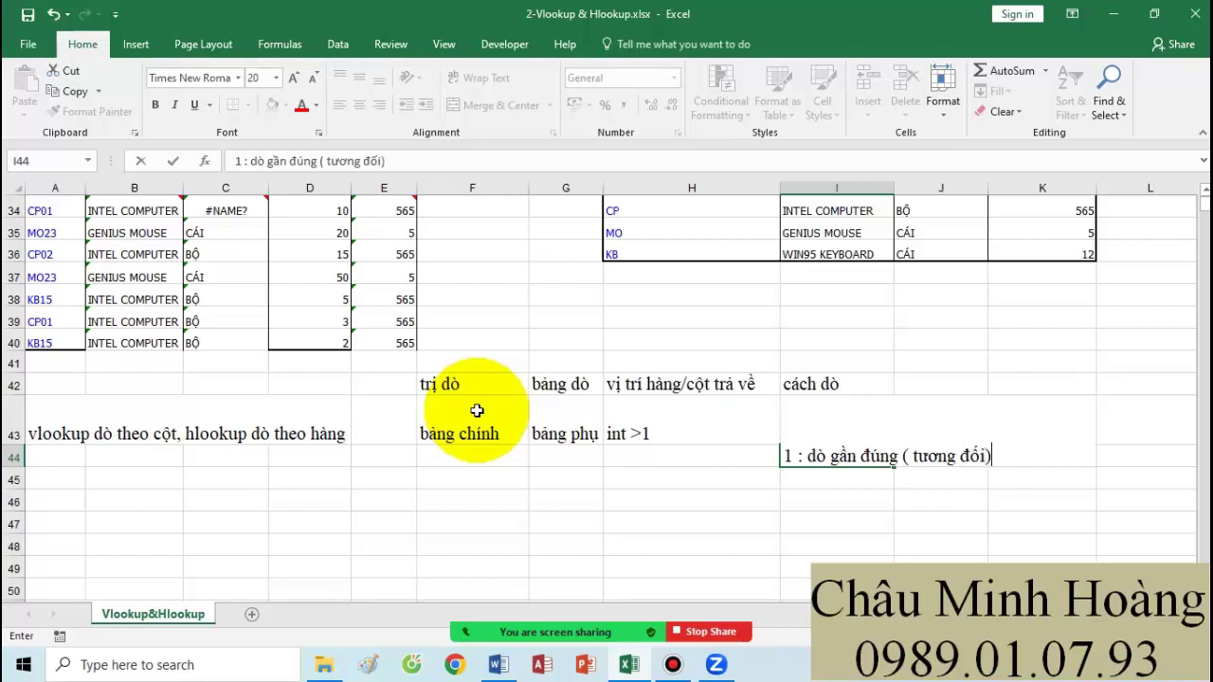
key("Return")
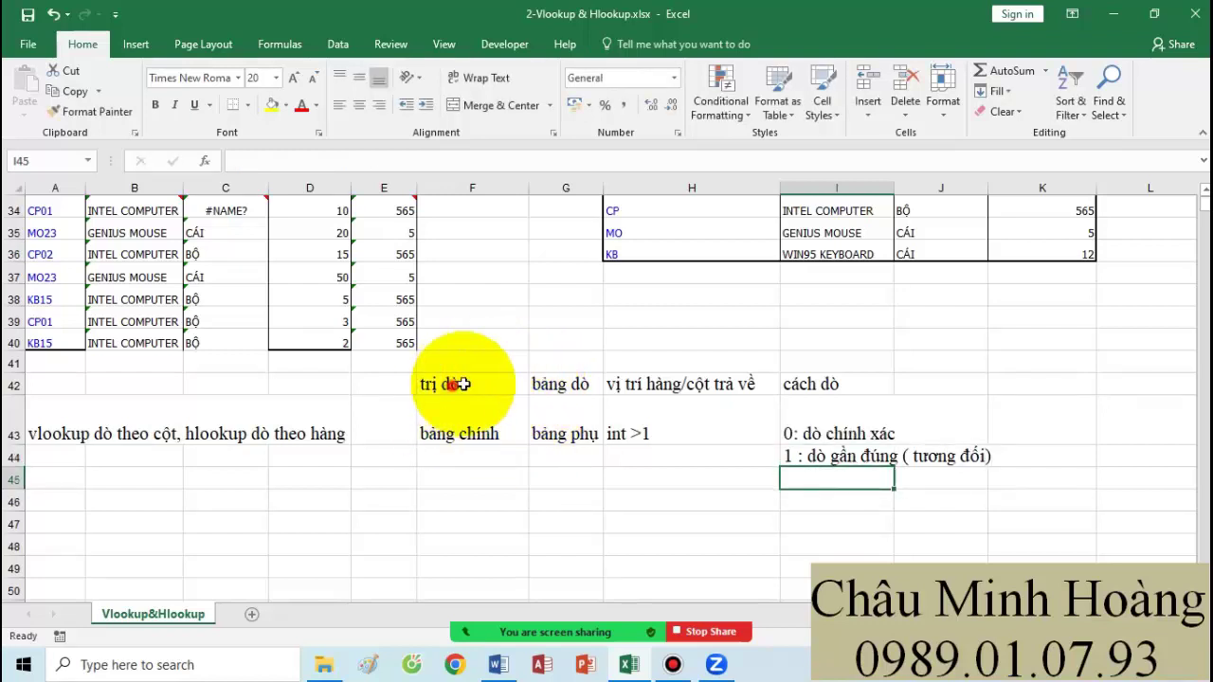
Step: Fill the lookup argument notes in F42:J44 with yellow
left_click_drag(465, 382, 976, 460)
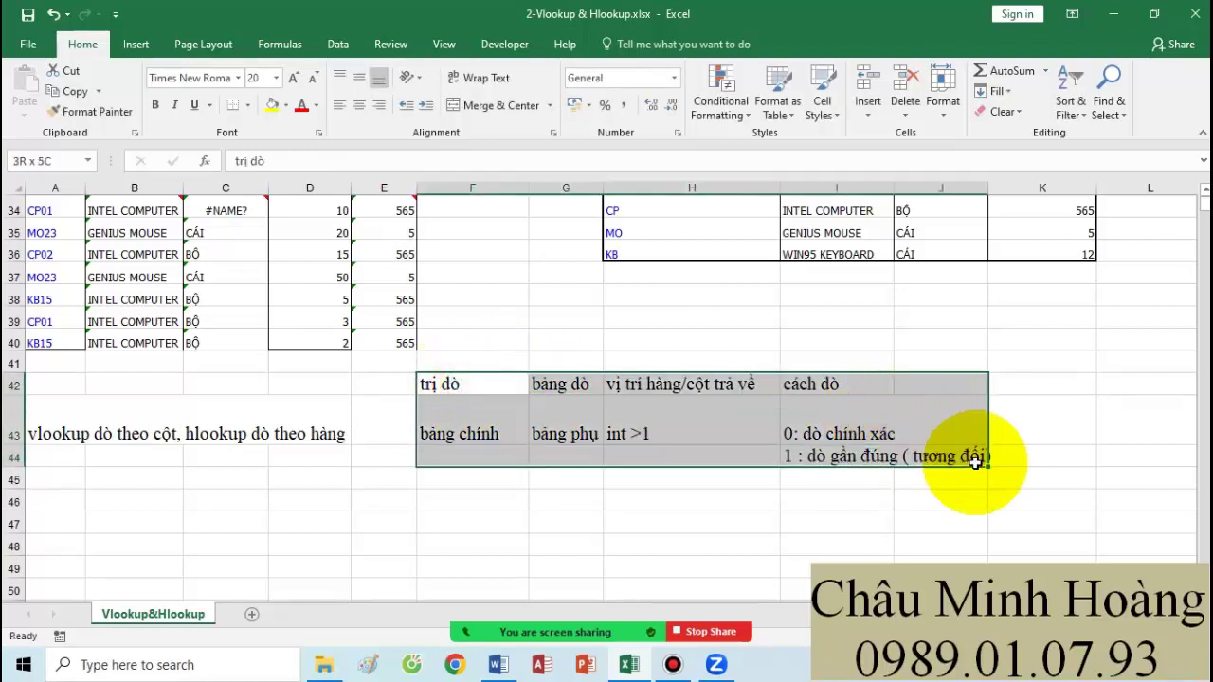
left_click(272, 104)
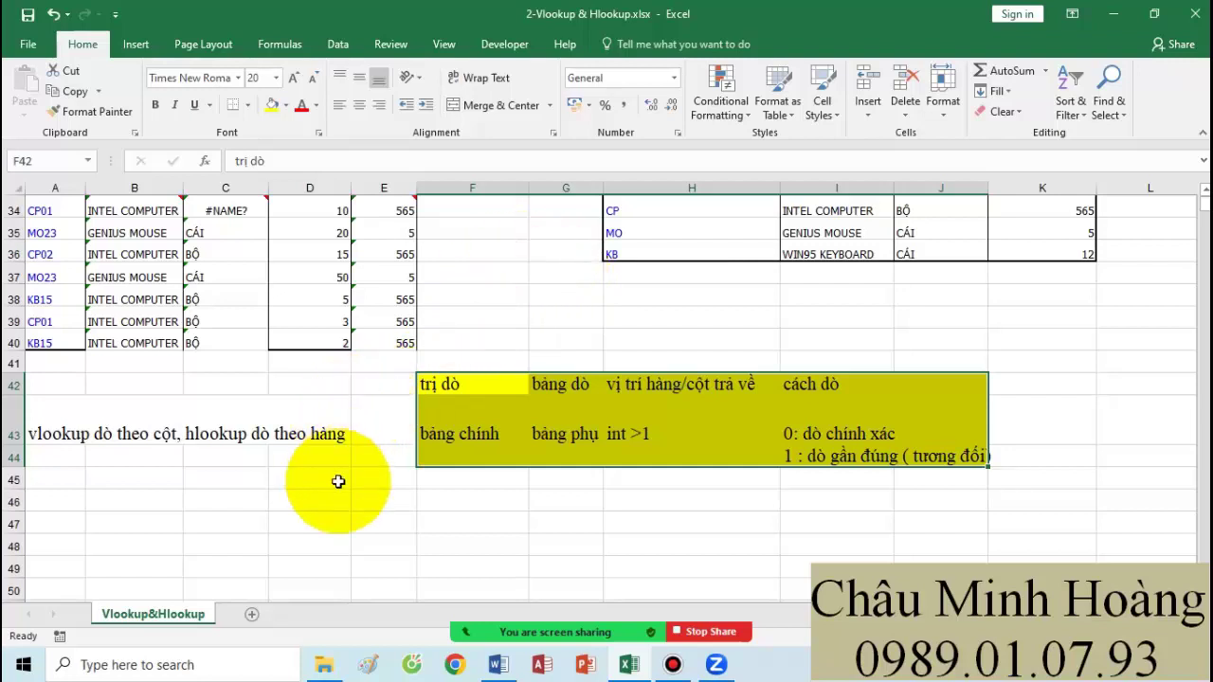
left_click(340, 481)
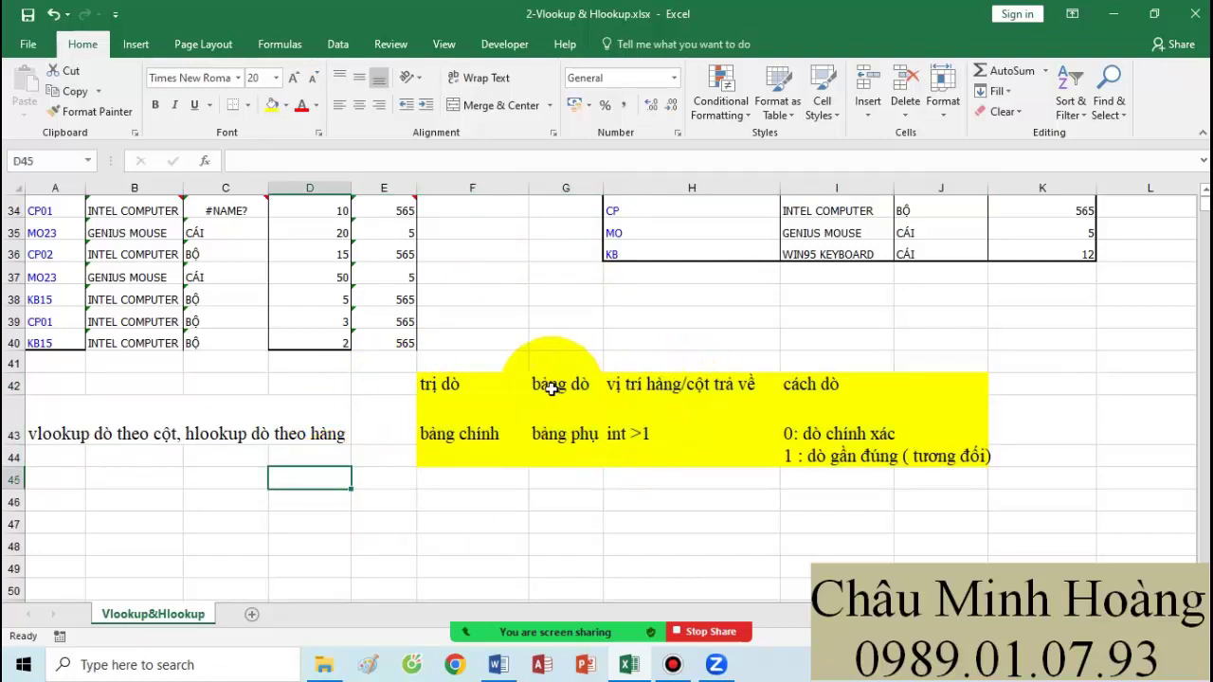
Step: Apply all borders to the lookup argument notes in F42:I44
left_click_drag(502, 385, 881, 453)
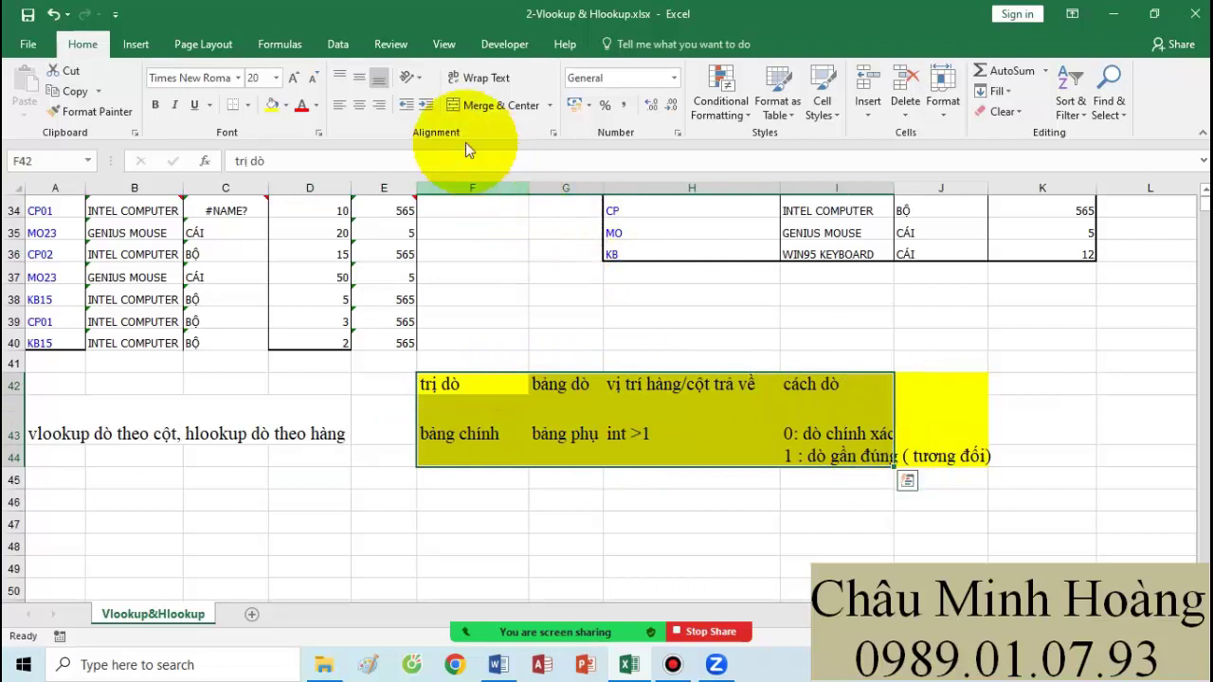
left_click(247, 105)
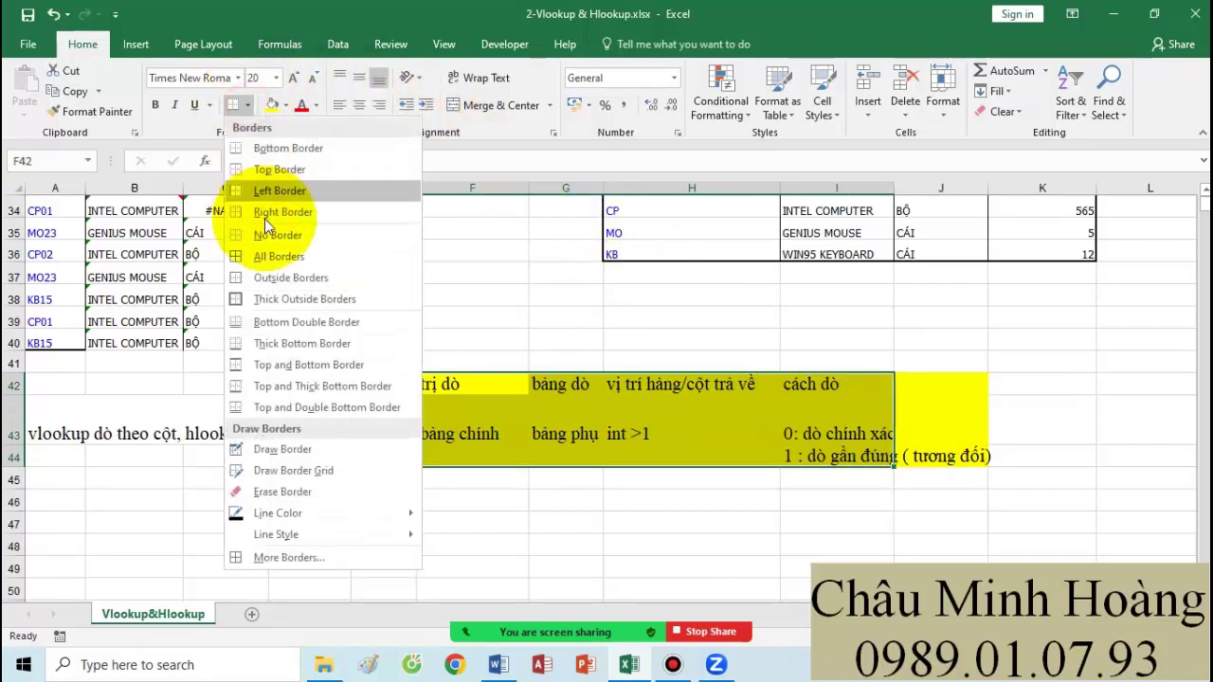
left_click(294, 257)
left_click(559, 473)
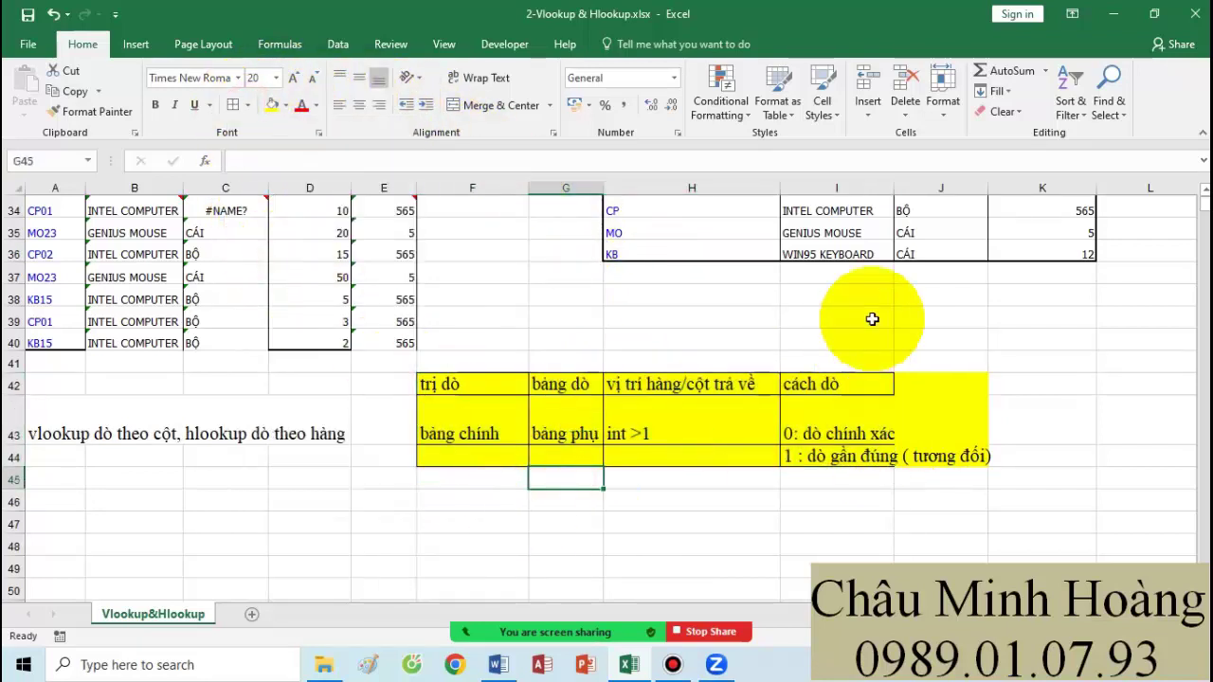
Step: Widen column I to make room for the notes under cách dò
left_click_drag(895, 187, 985, 204)
left_click(857, 422)
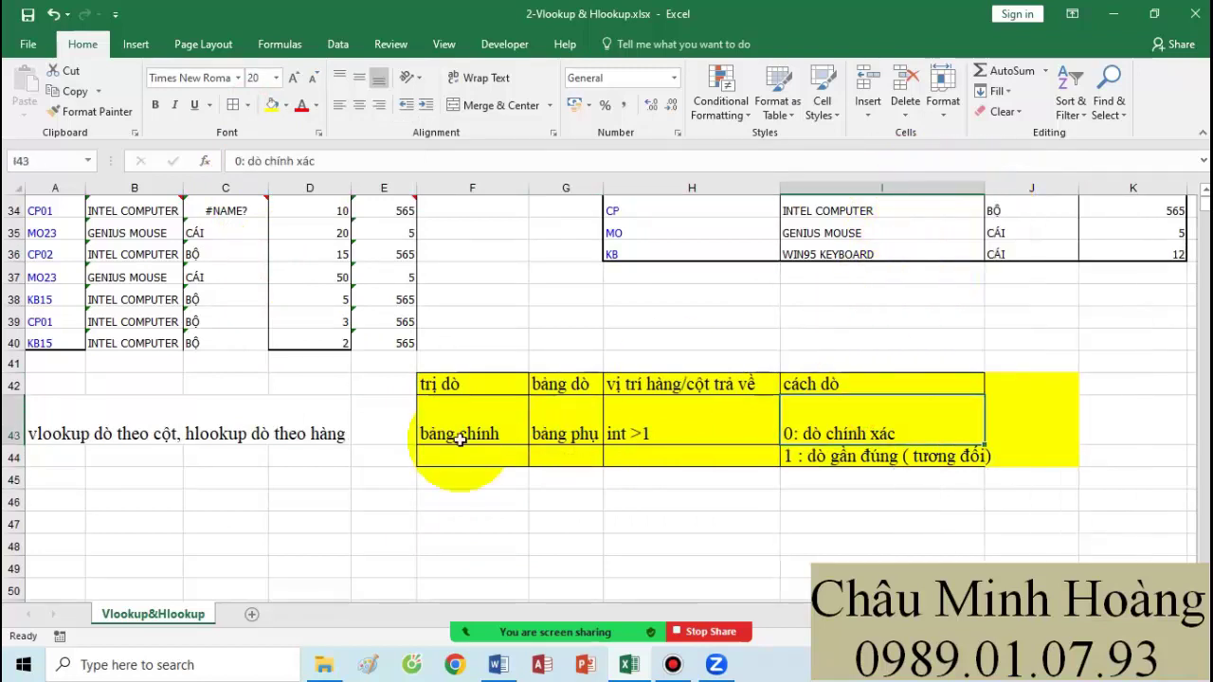
left_click(55, 488)
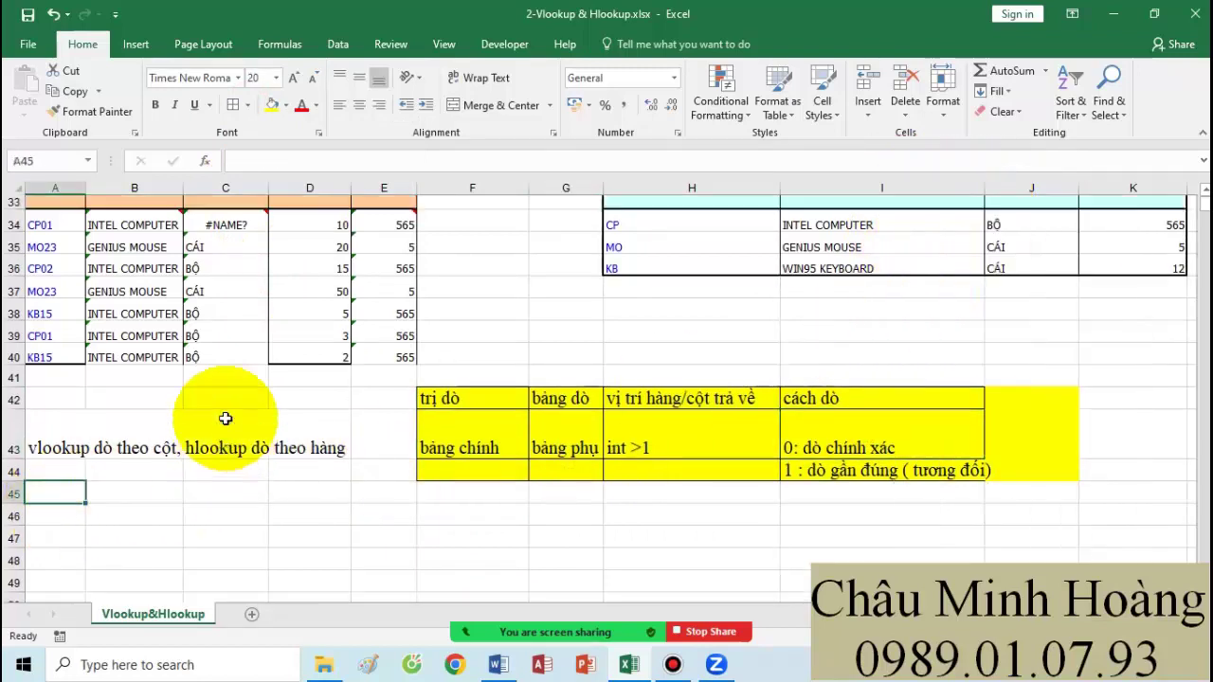
Step: Start a VLOOKUP formula in B6, the empty TÊN HÀNG cell of the Bài tập 1A table
scroll(141, 332, "up", 11)
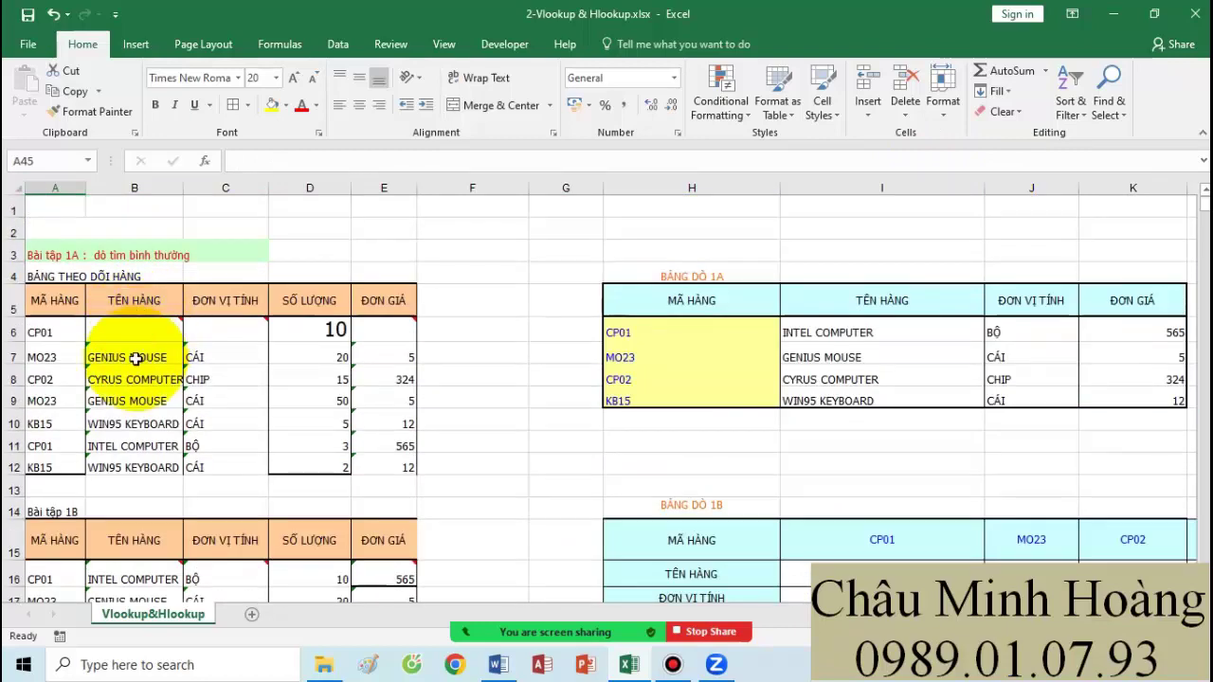
left_click(136, 330)
left_click_drag(720, 333, 806, 358)
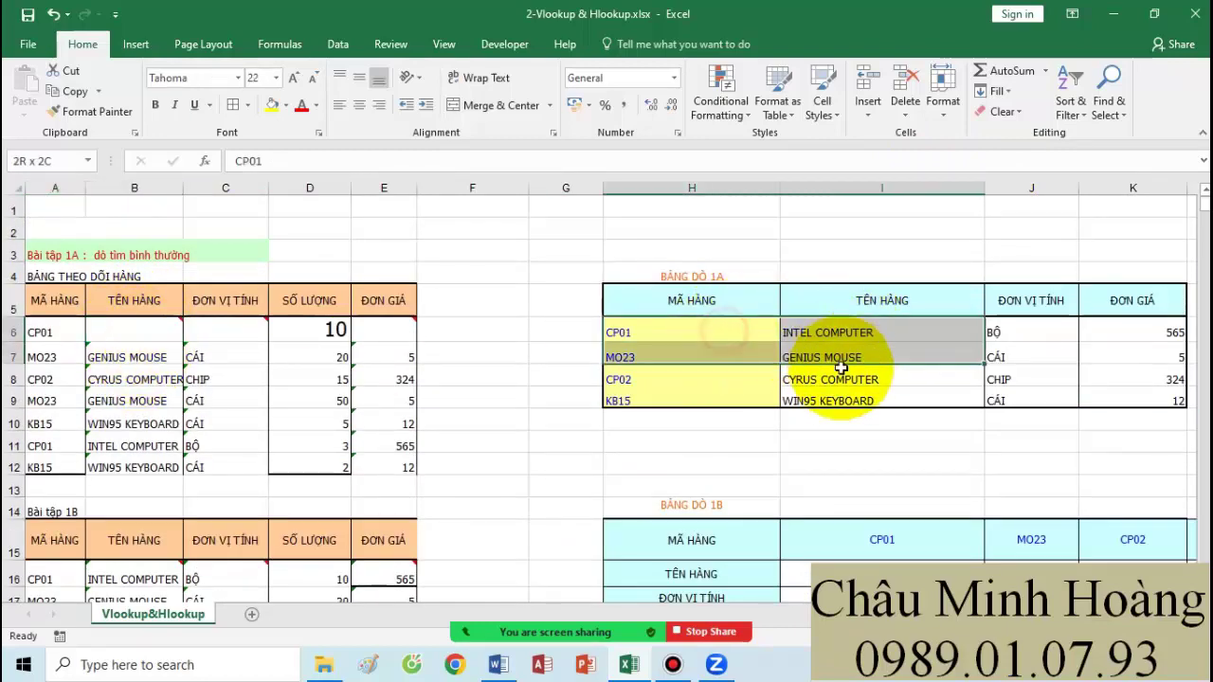
left_click_drag(862, 332, 853, 387)
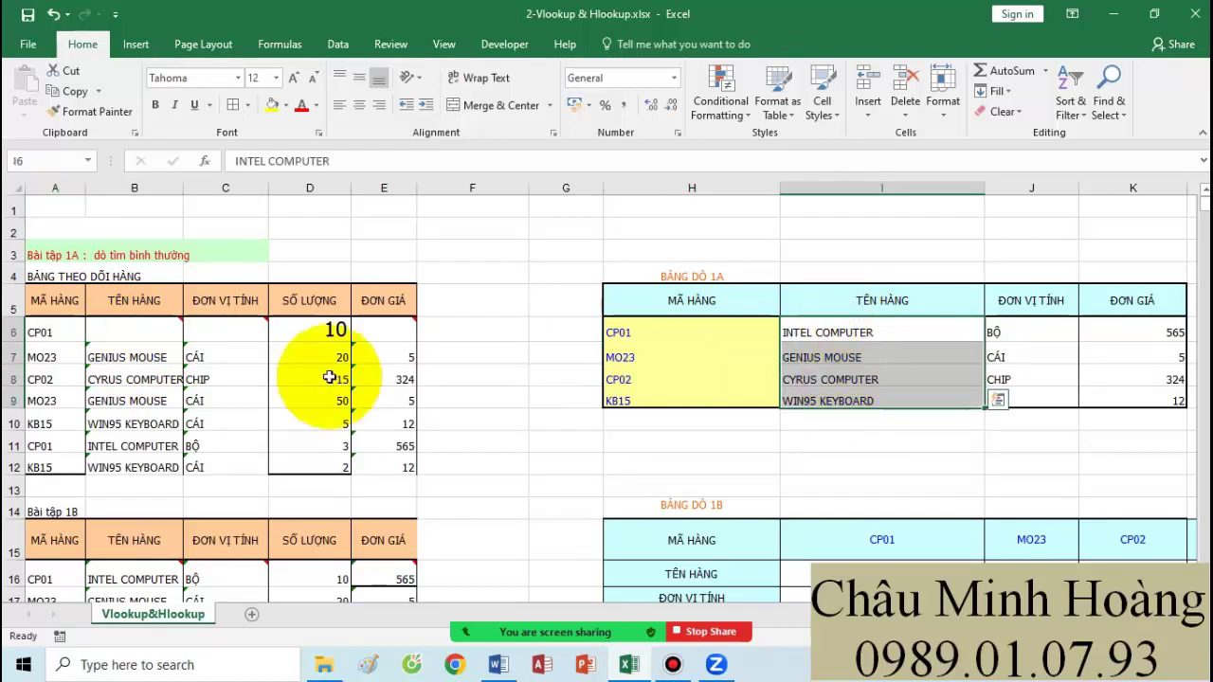
left_click(132, 332)
type("=vl")
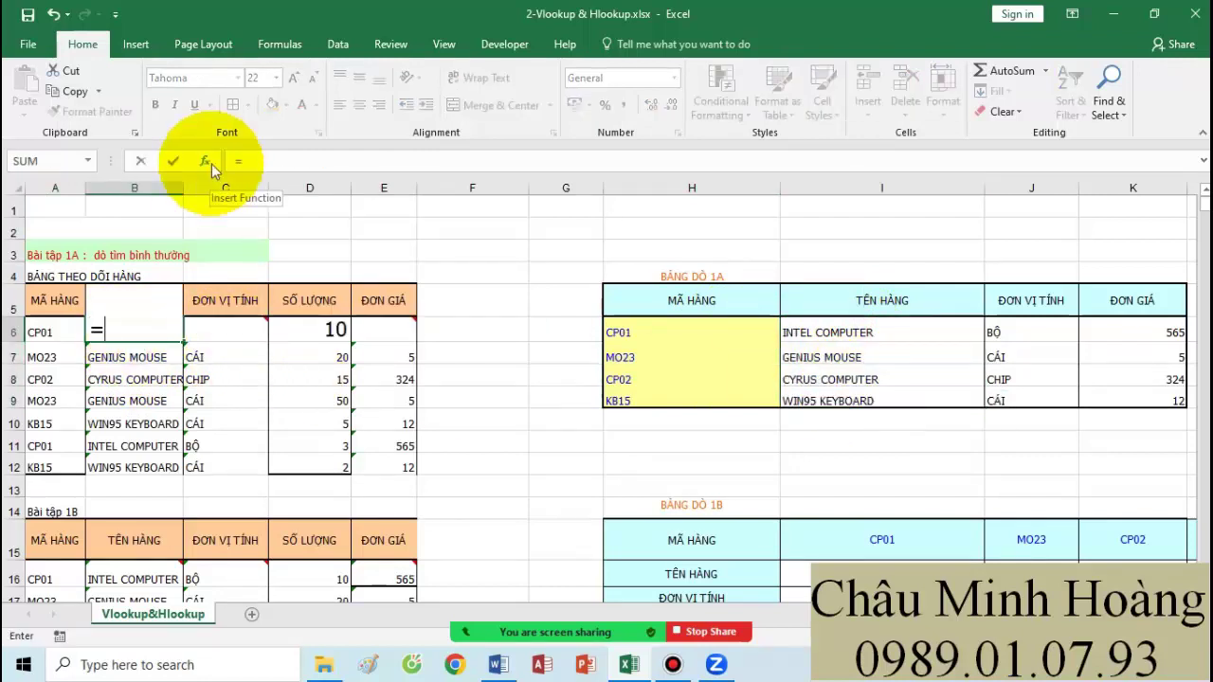
key("Tab")
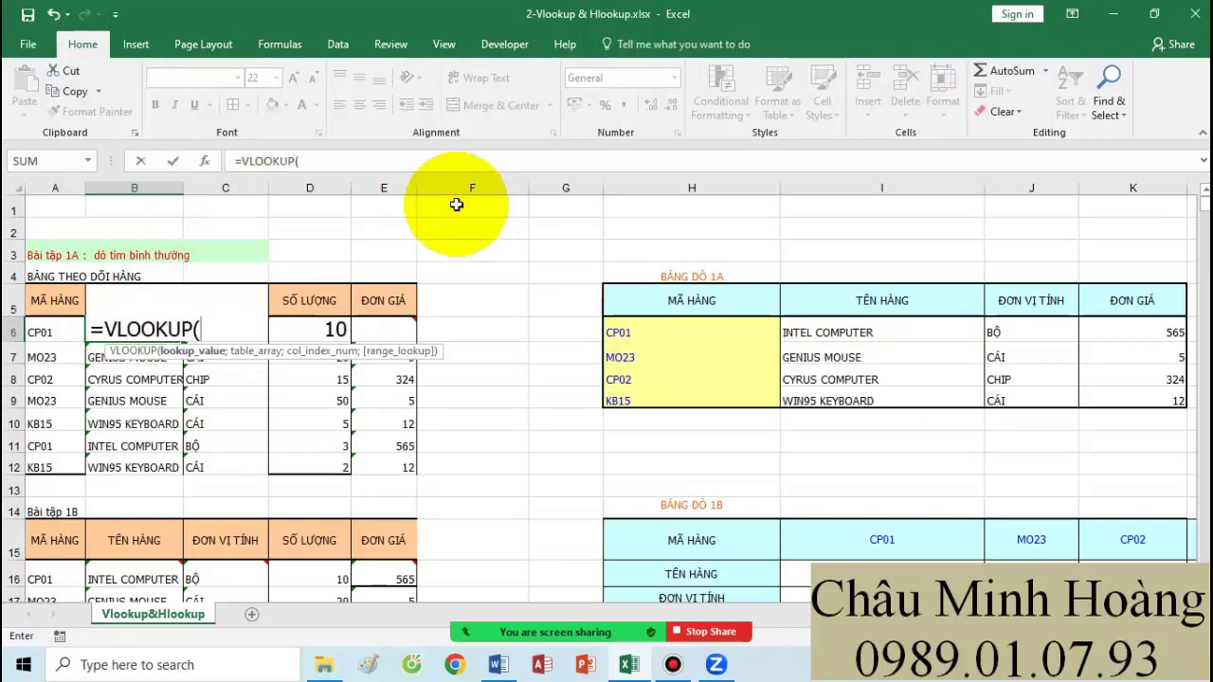
left_click(824, 332)
left_click_drag(821, 367, 820, 392)
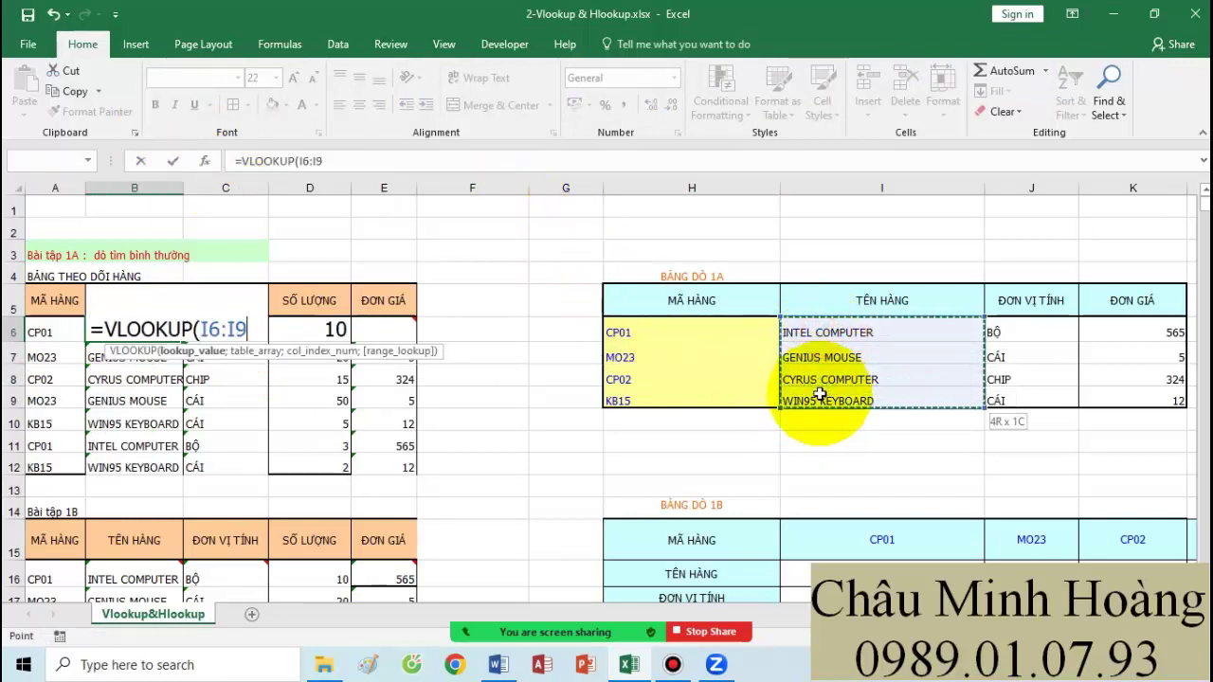
left_click_drag(714, 324, 711, 408)
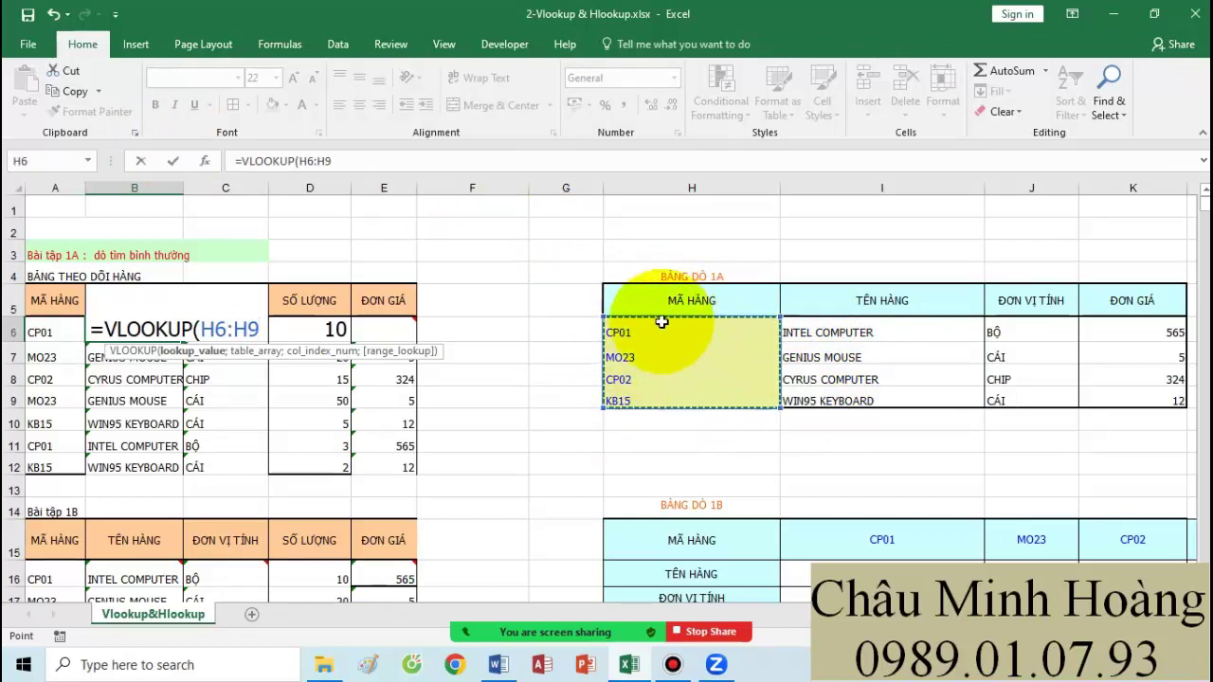
Step: Use the product code in A6 as the VLOOKUP formula's lookup value and go on to the table argument
left_click(54, 331)
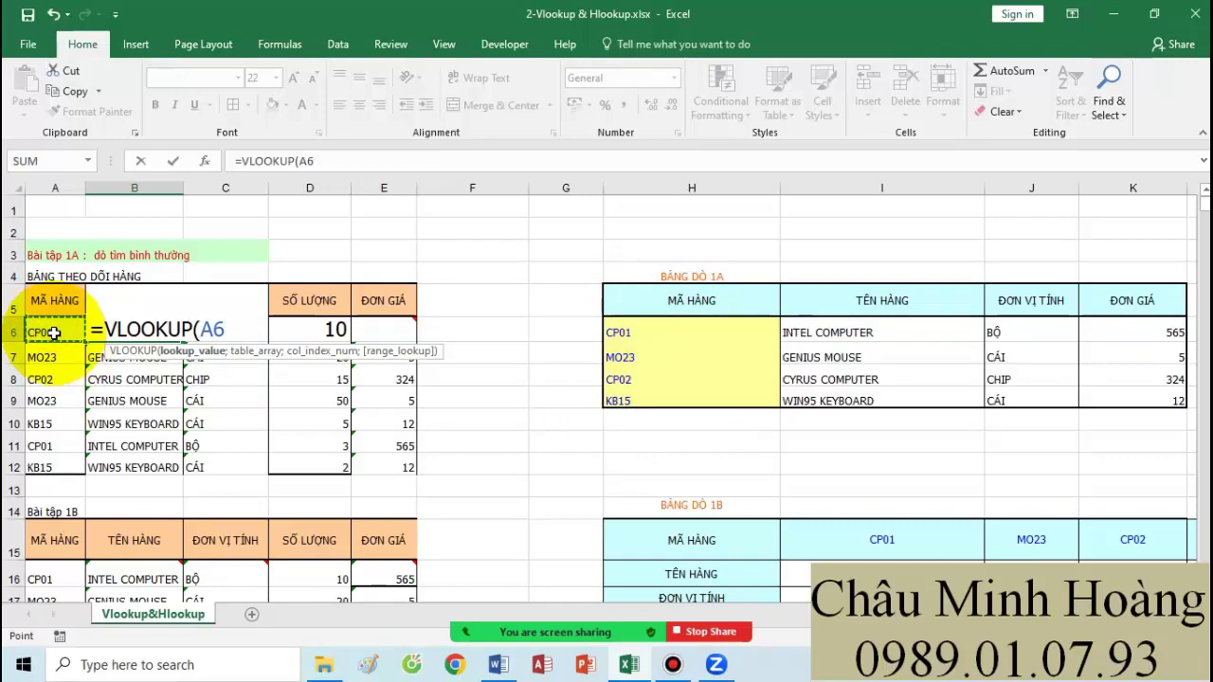
scroll(656, 512, "down", 2)
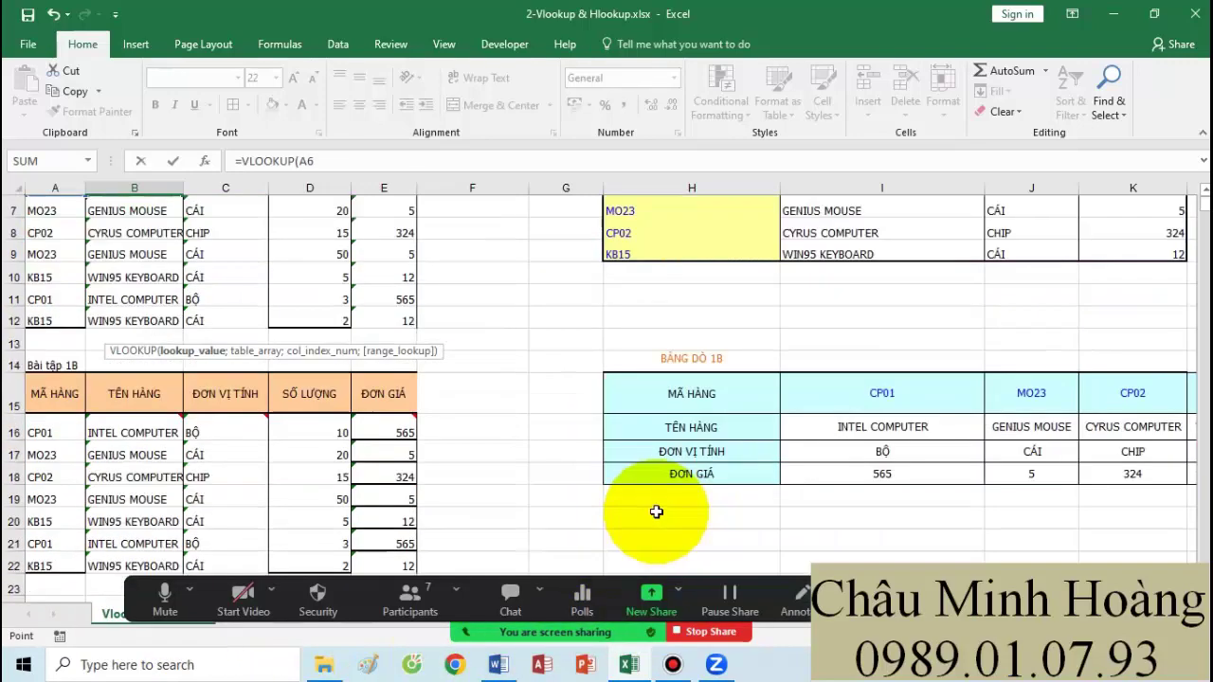
scroll(655, 512, "down", 9)
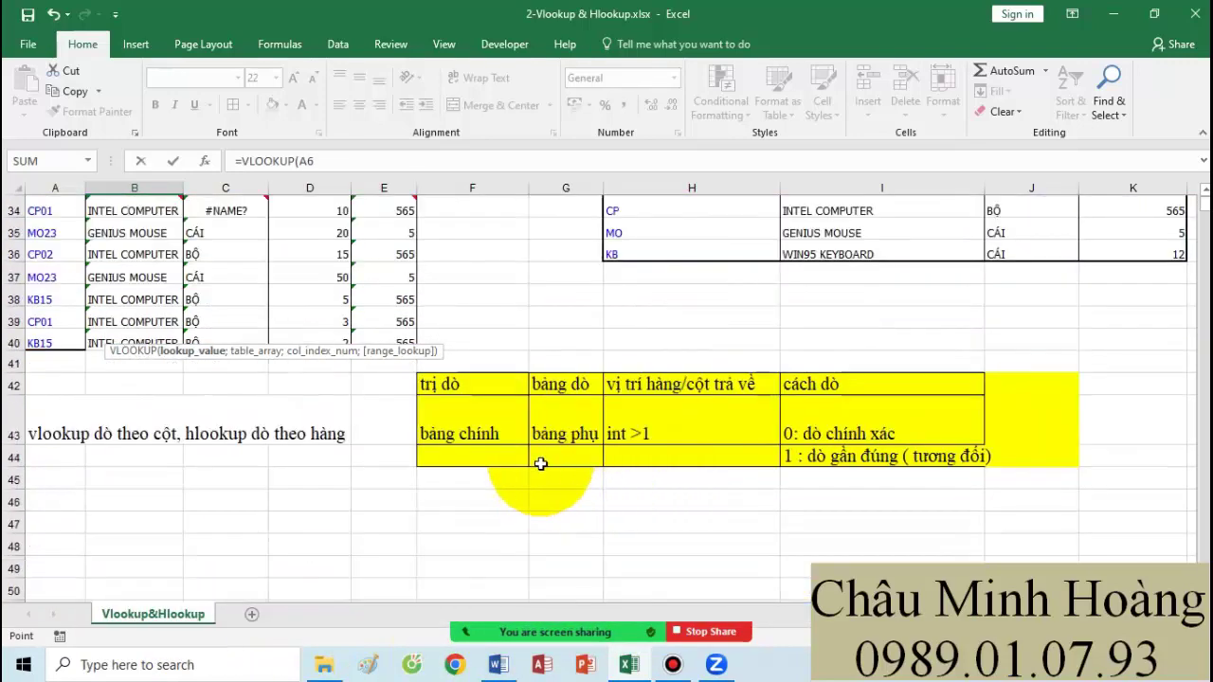
scroll(290, 388, "up", 11)
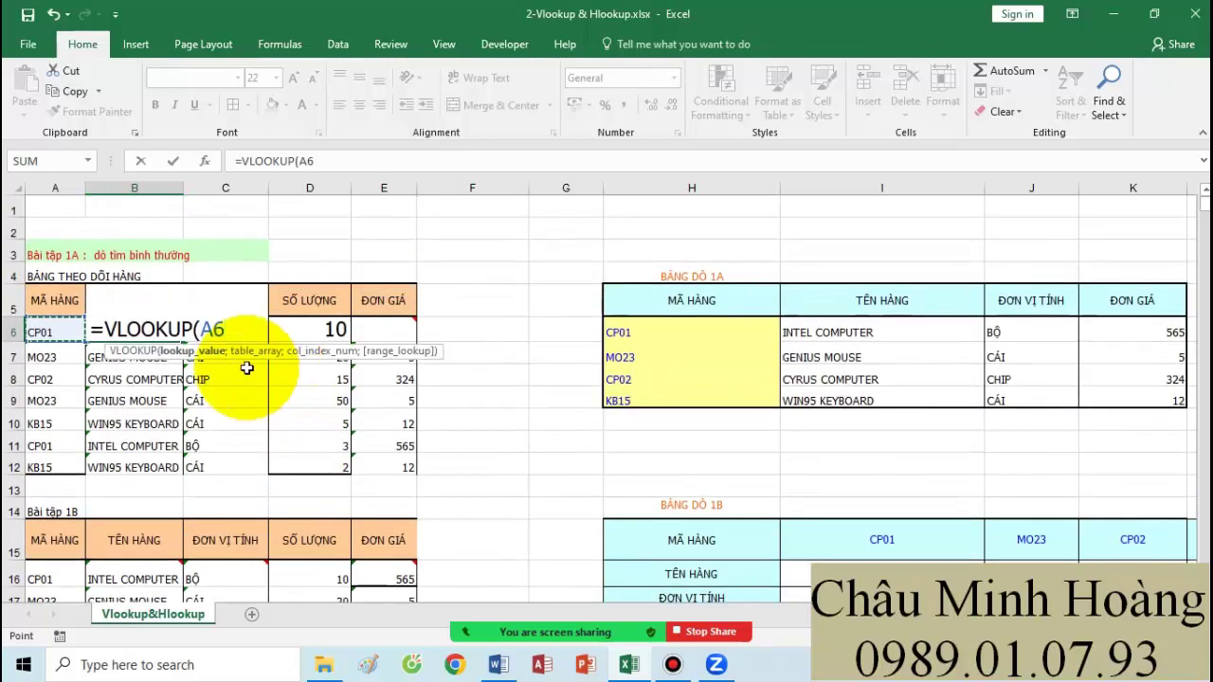
type(";")
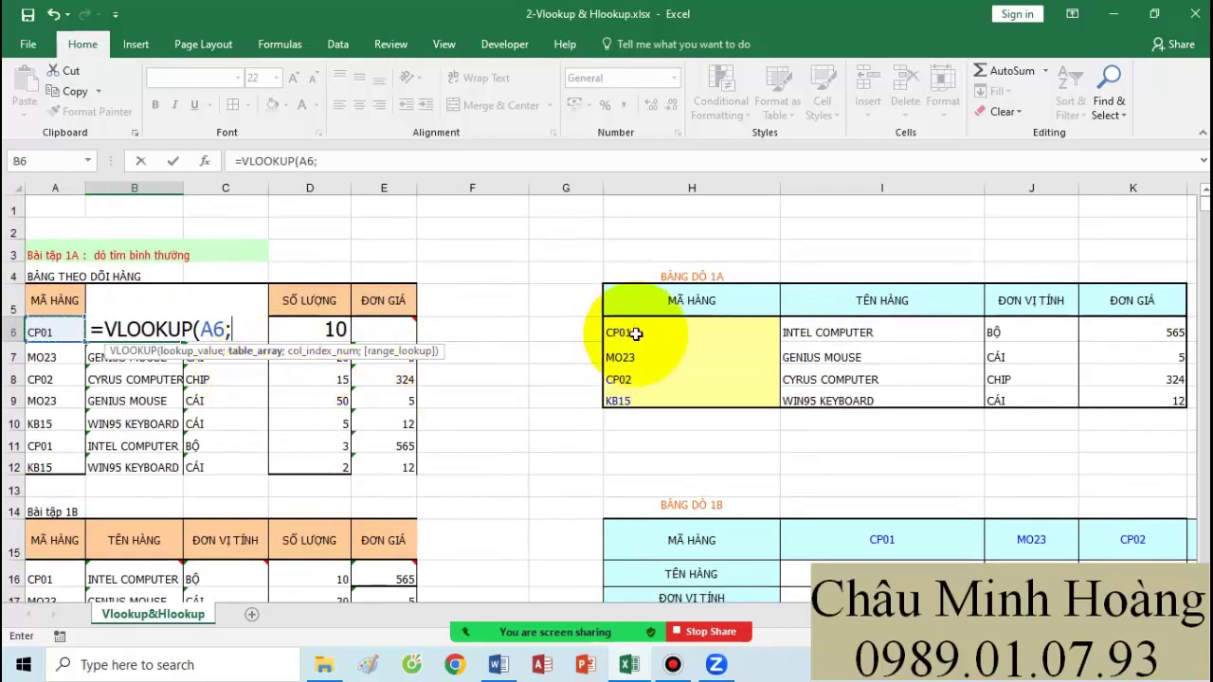
Step: Complete the B6 formula with the absolute table range $H$6:$I$9, column index 2 and exact match 0
left_click_drag(674, 330, 884, 392)
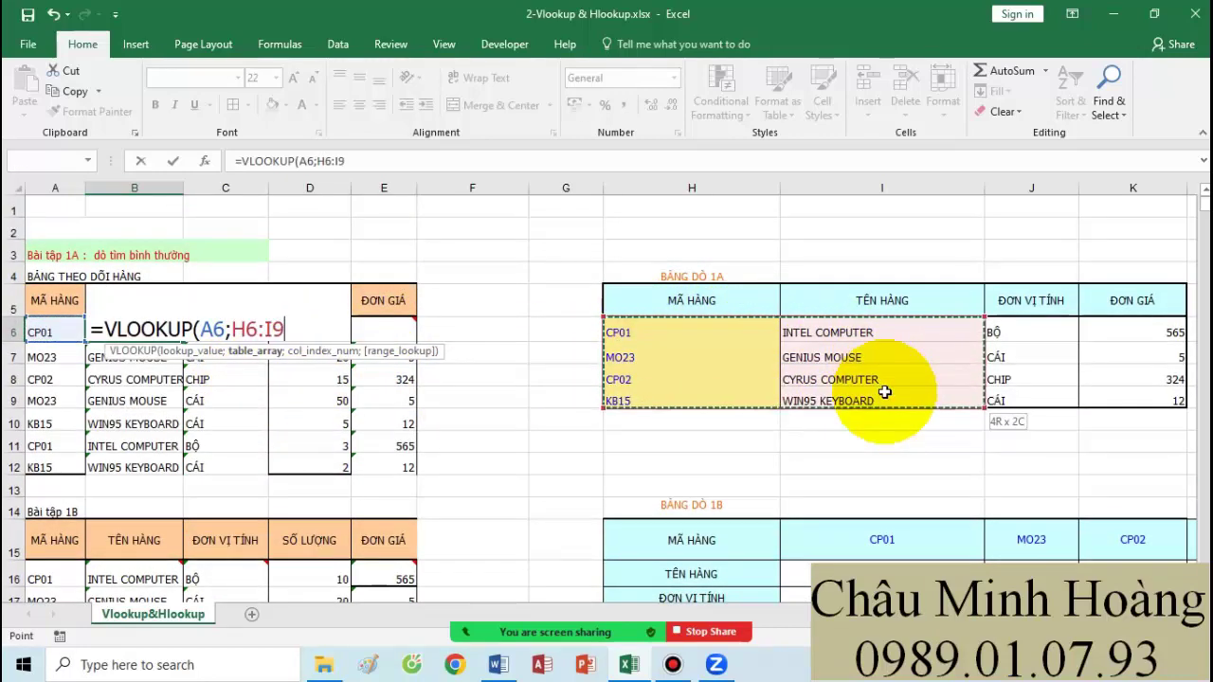
left_click_drag(679, 333, 889, 389)
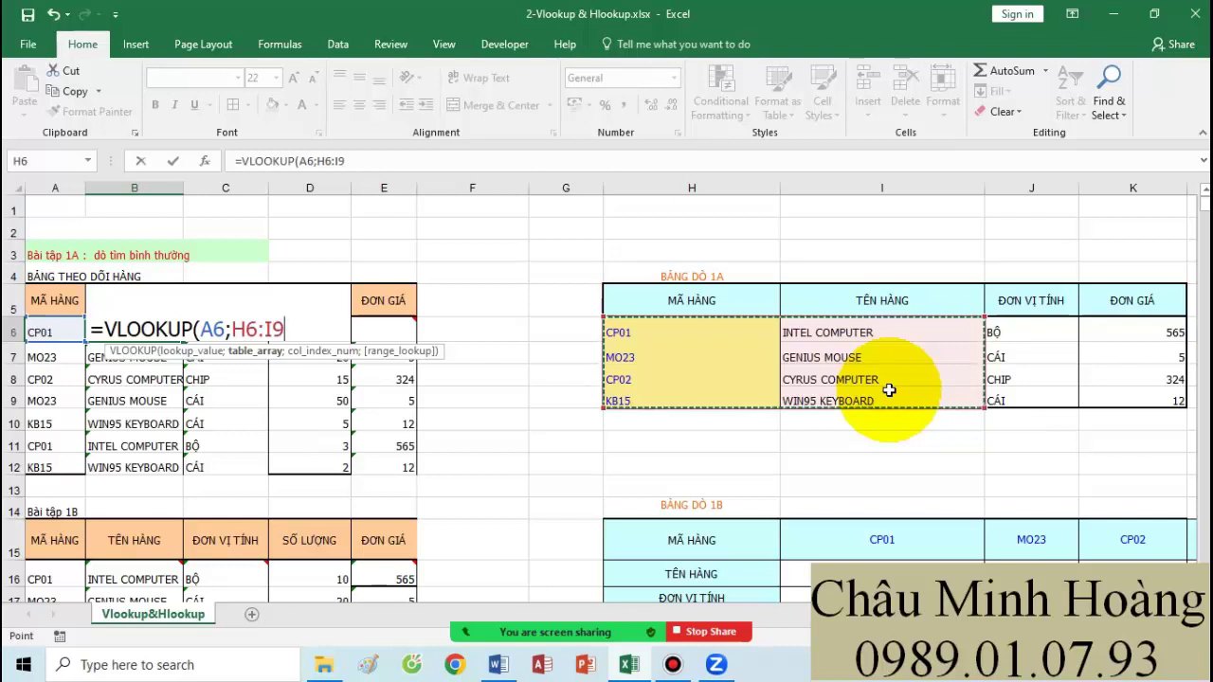
key("F4")
type(";")
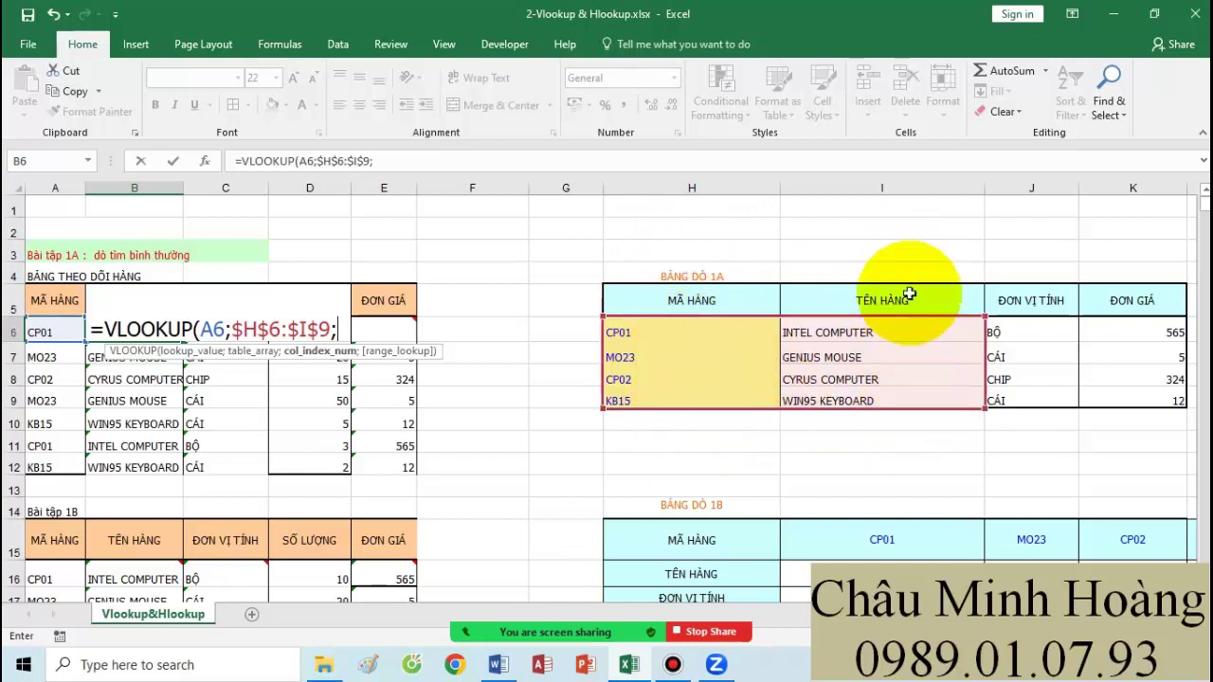
type("2;")
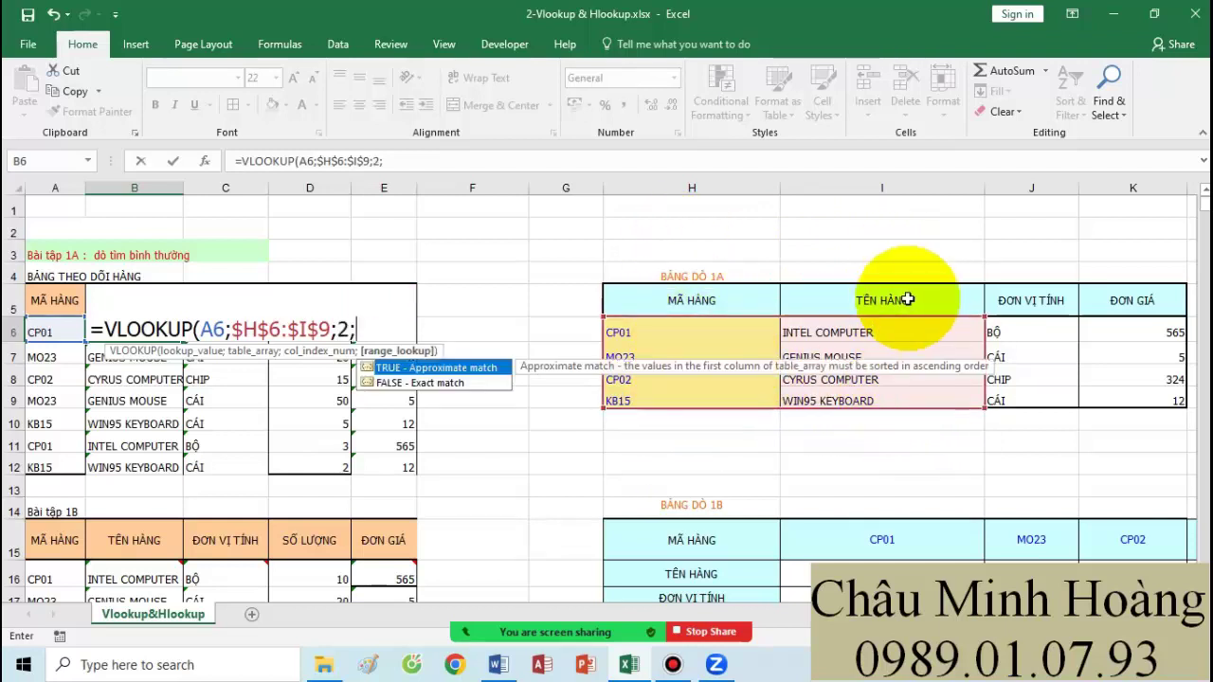
type("0)")
key("Return")
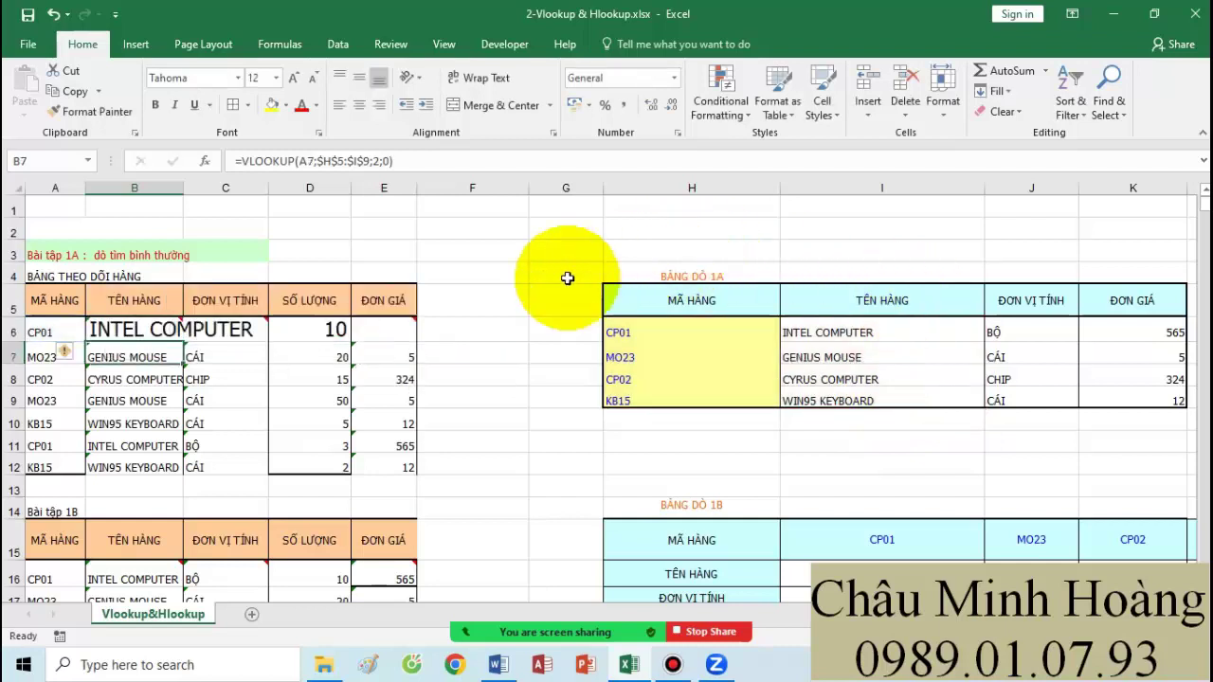
Step: Copy the B6 formula without its equals sign into A45 as the text "VLOOKUP(A6;$H$6:$I$9;2;0)"
double_click(105, 329)
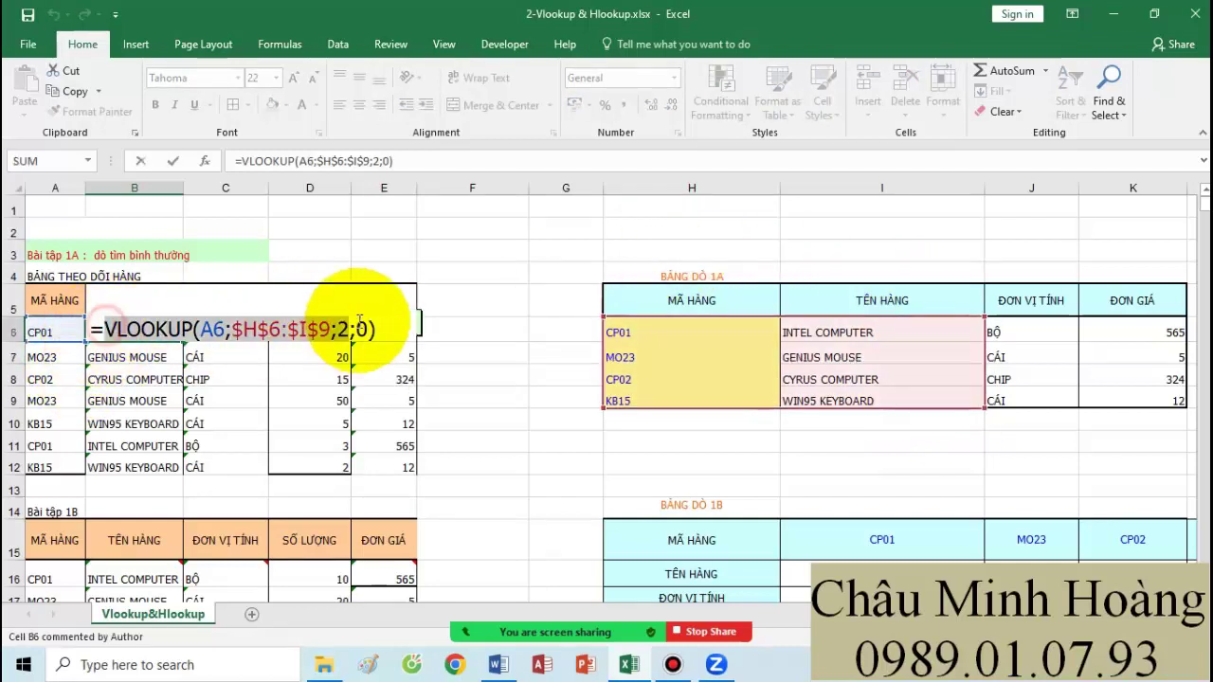
key("Escape")
key("Return")
scroll(284, 427, "down", 11)
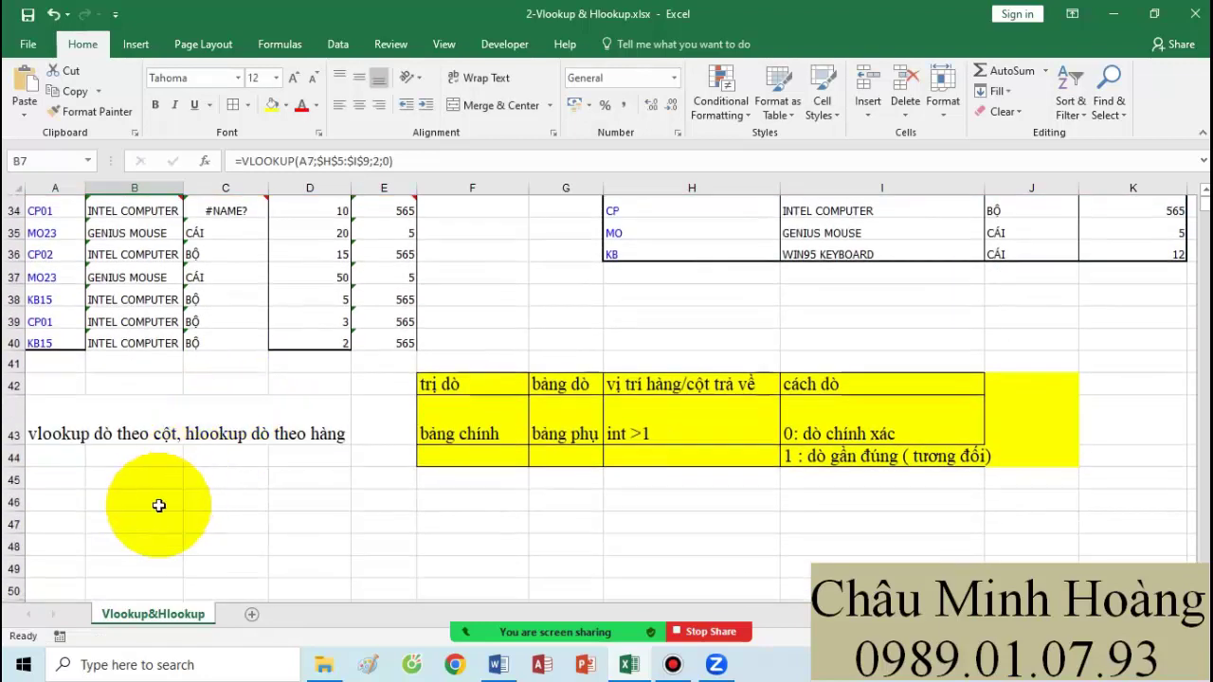
left_click(59, 478)
type("VLOOKUP(A6;$H$6:$I$9;2;0)")
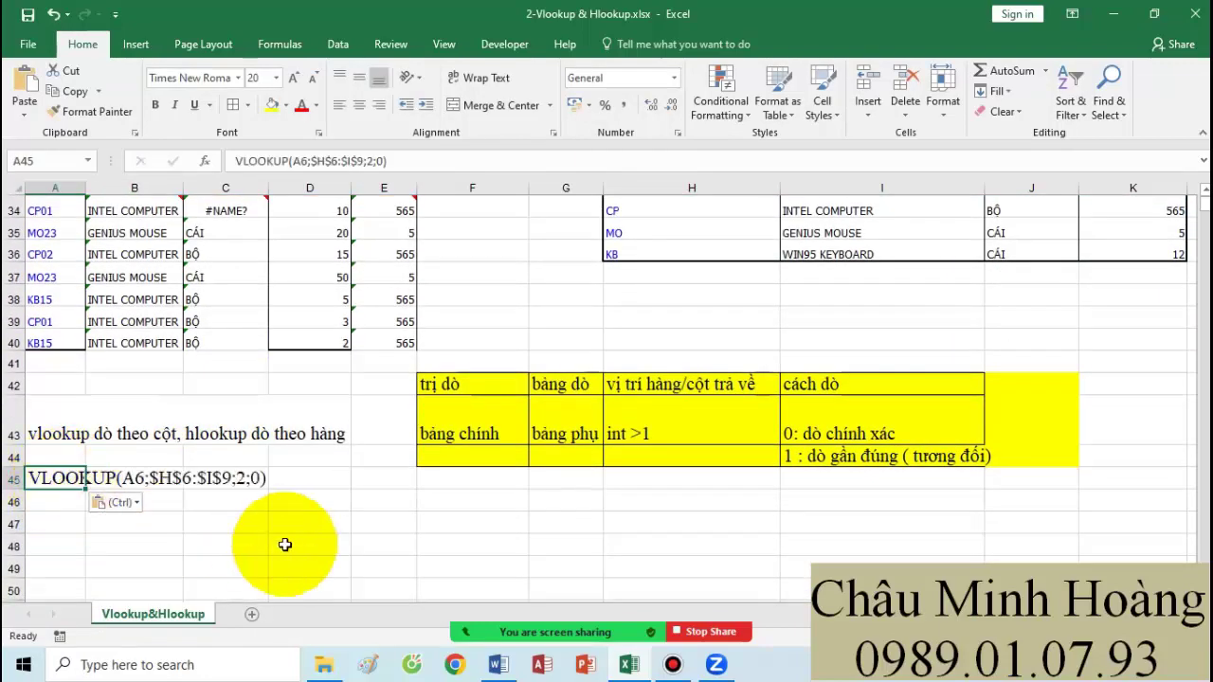
left_click(323, 523)
Step: Start a VLOOKUP formula in C6, the empty ĐƠN VỊ TÍNH cell of Bài tập 1A, with A6 as the lookup value
scroll(390, 396, "up", 11)
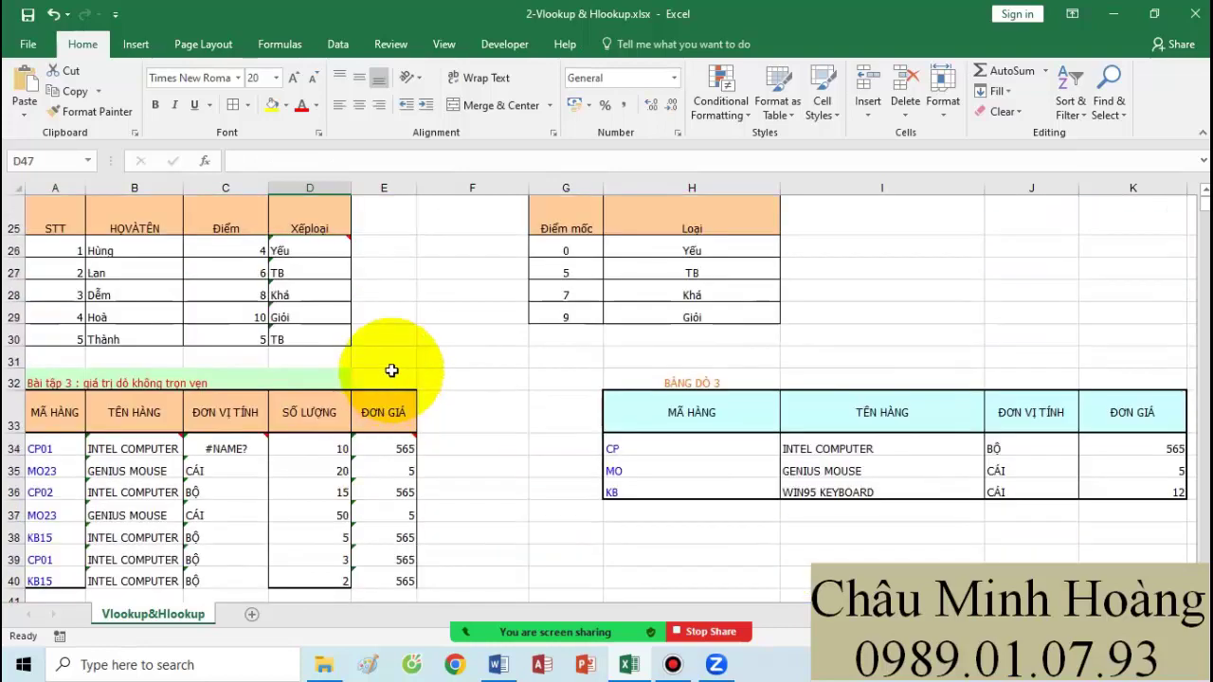
left_click(225, 332)
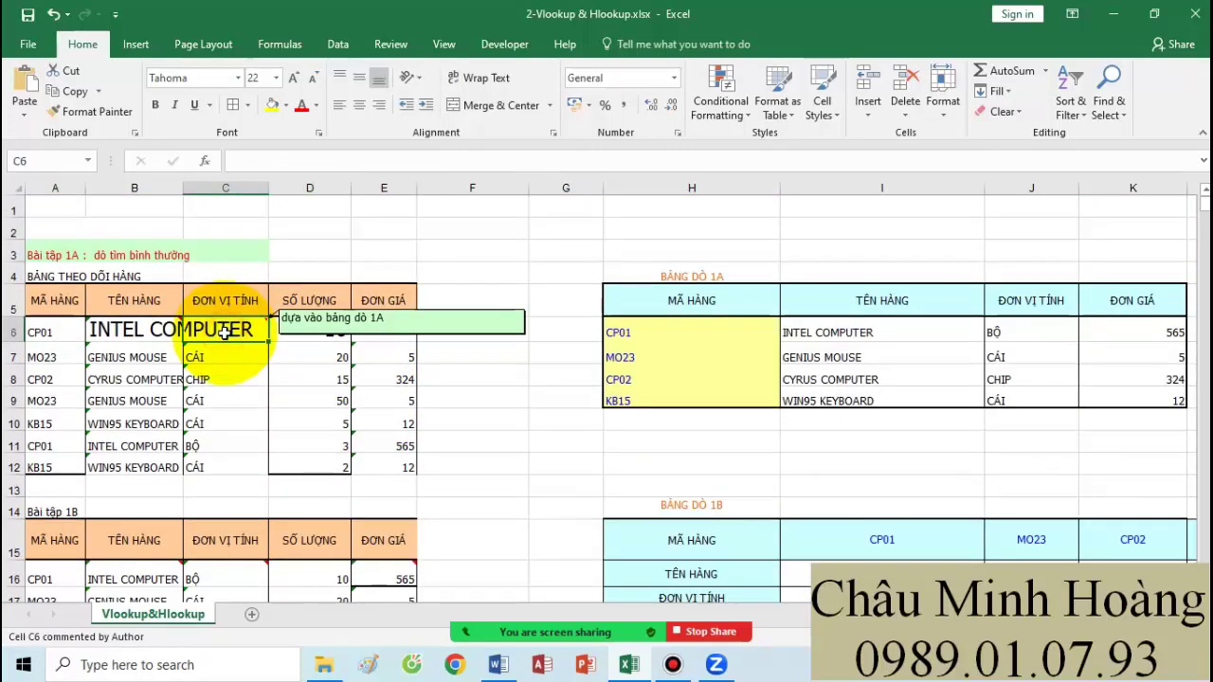
type("=vl")
key("Tab")
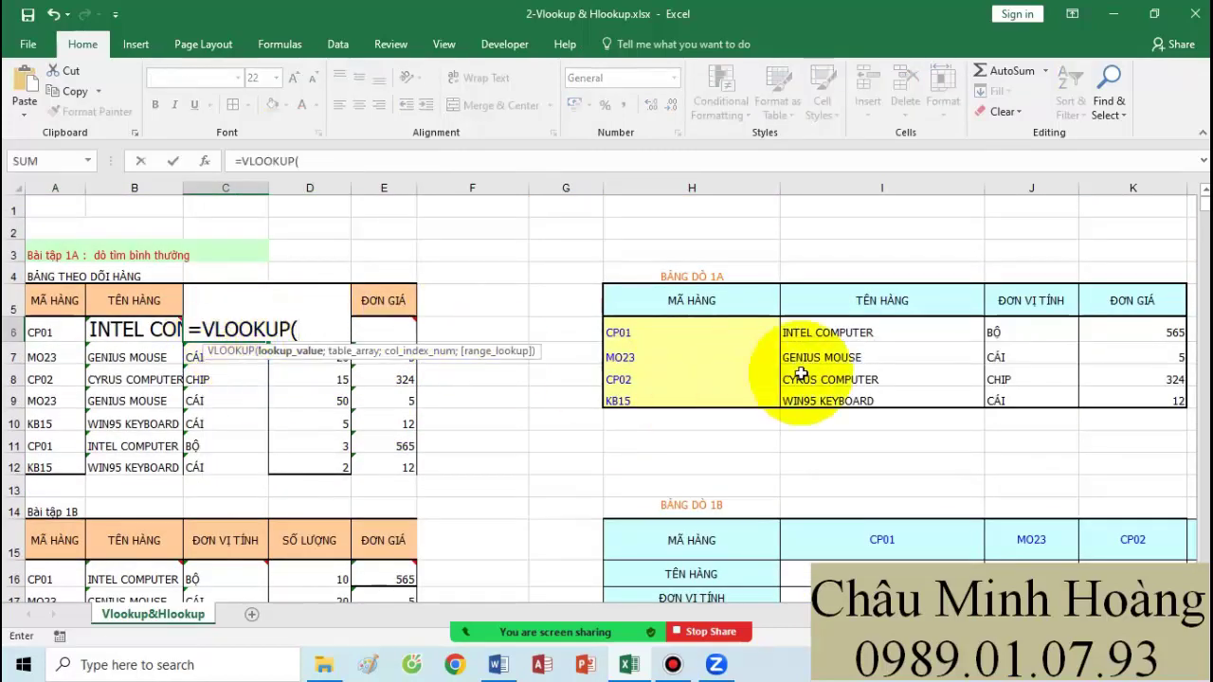
left_click_drag(992, 336, 1000, 399)
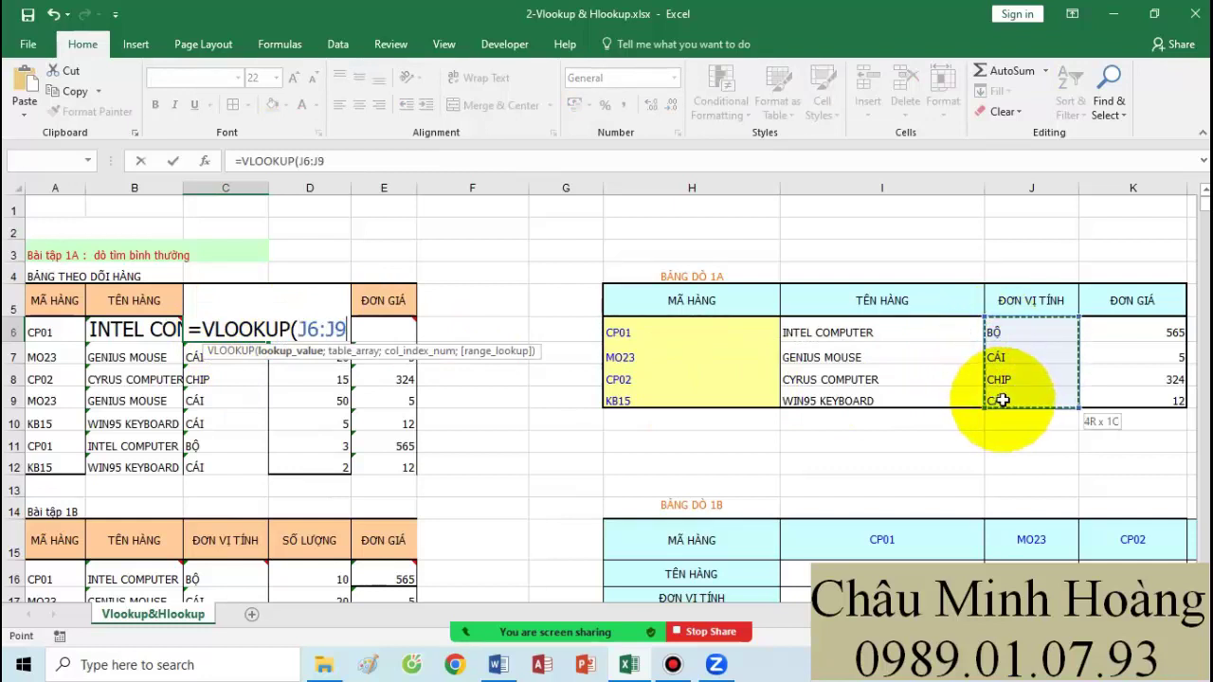
left_click_drag(827, 322, 729, 399)
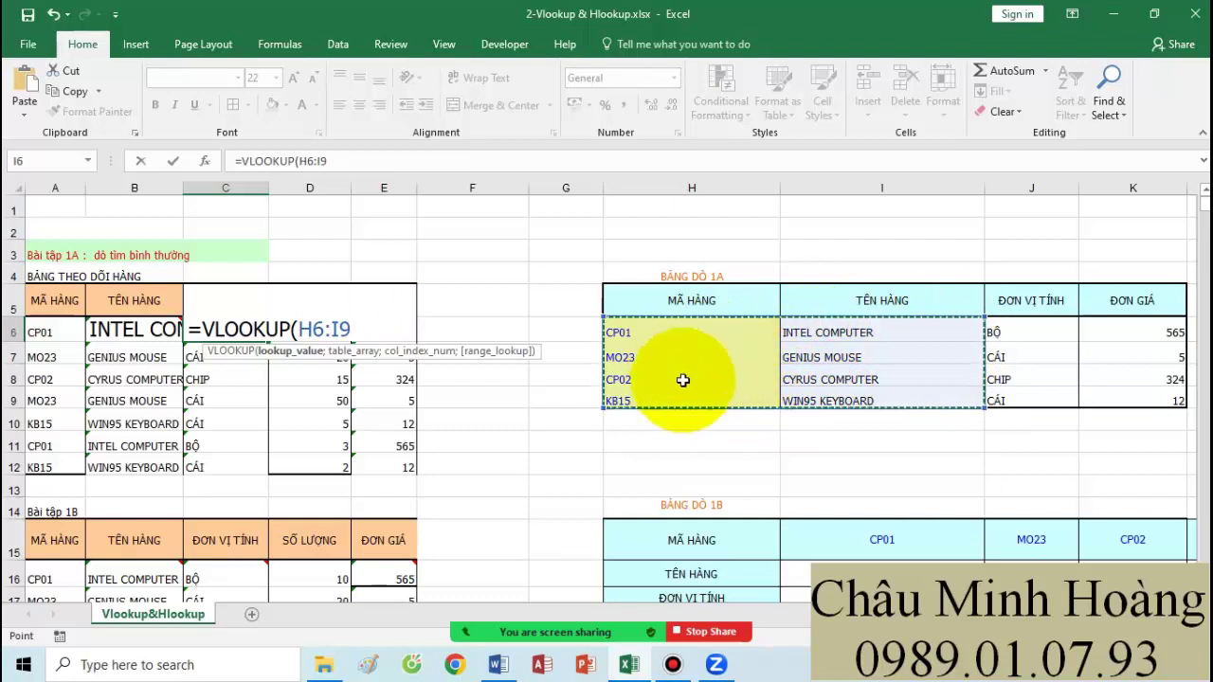
left_click(19, 329)
left_click(38, 331)
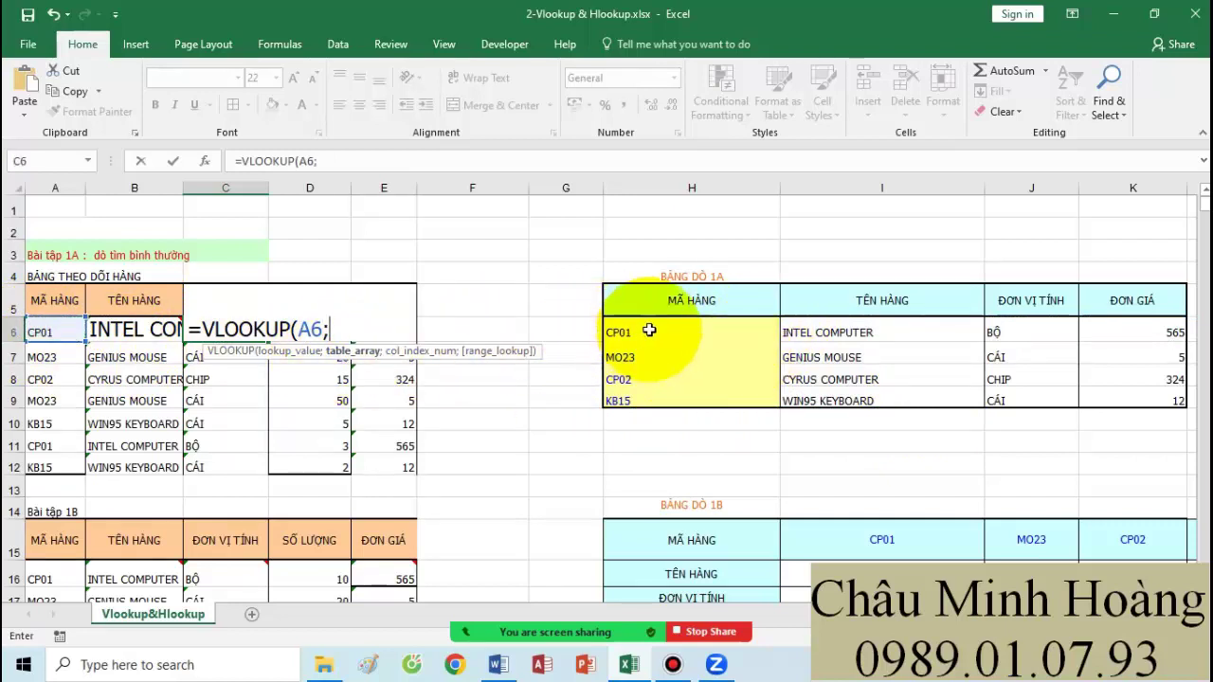
Step: Complete the C6 formula with the absolute table range $H$6:$J$9, column index 3 and exact match 0
left_click_drag(672, 330, 1014, 393)
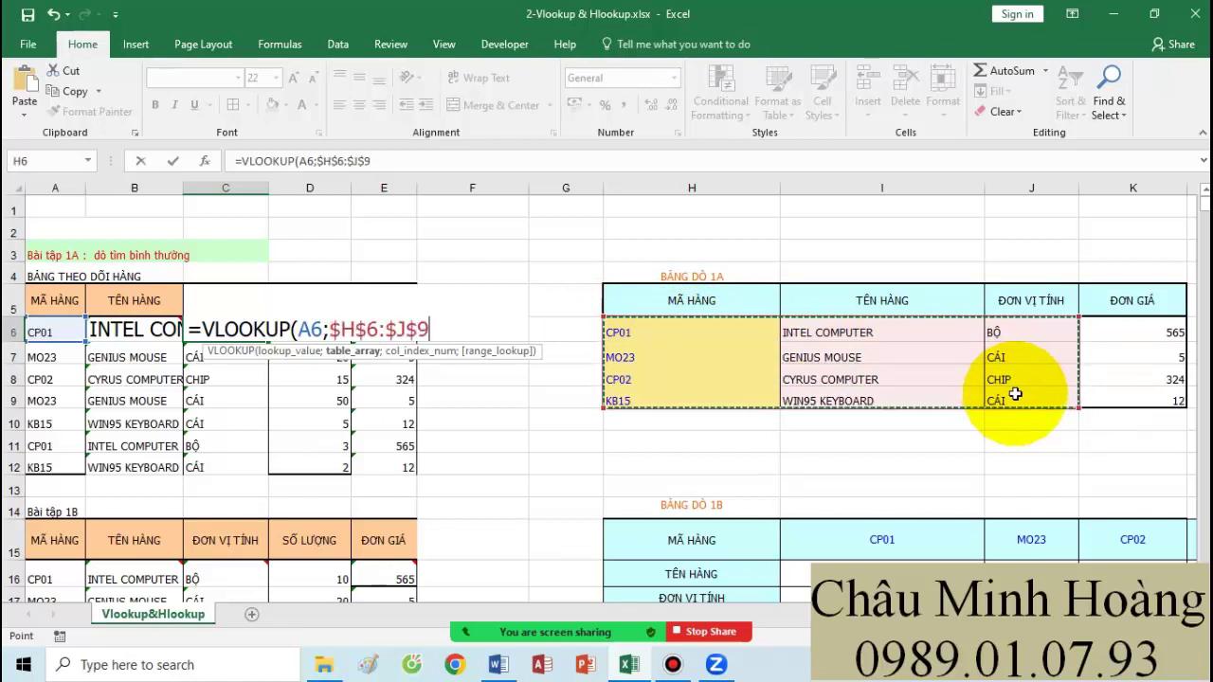
type(";3")
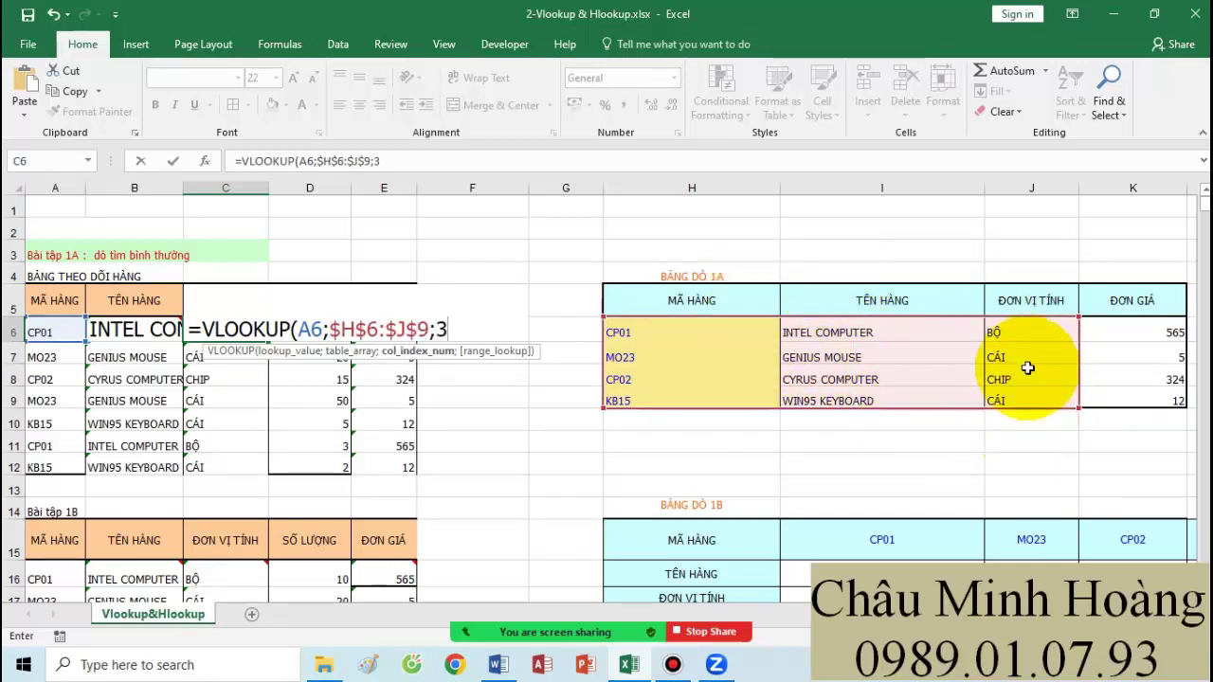
type(";0)")
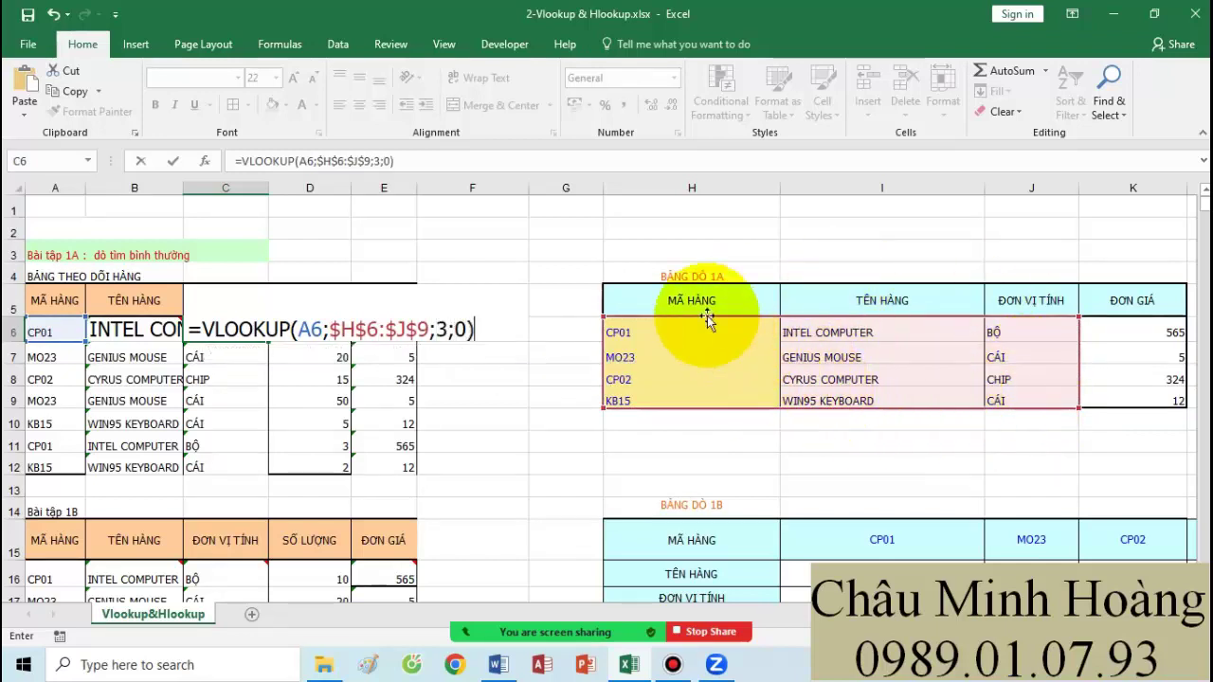
key("Return")
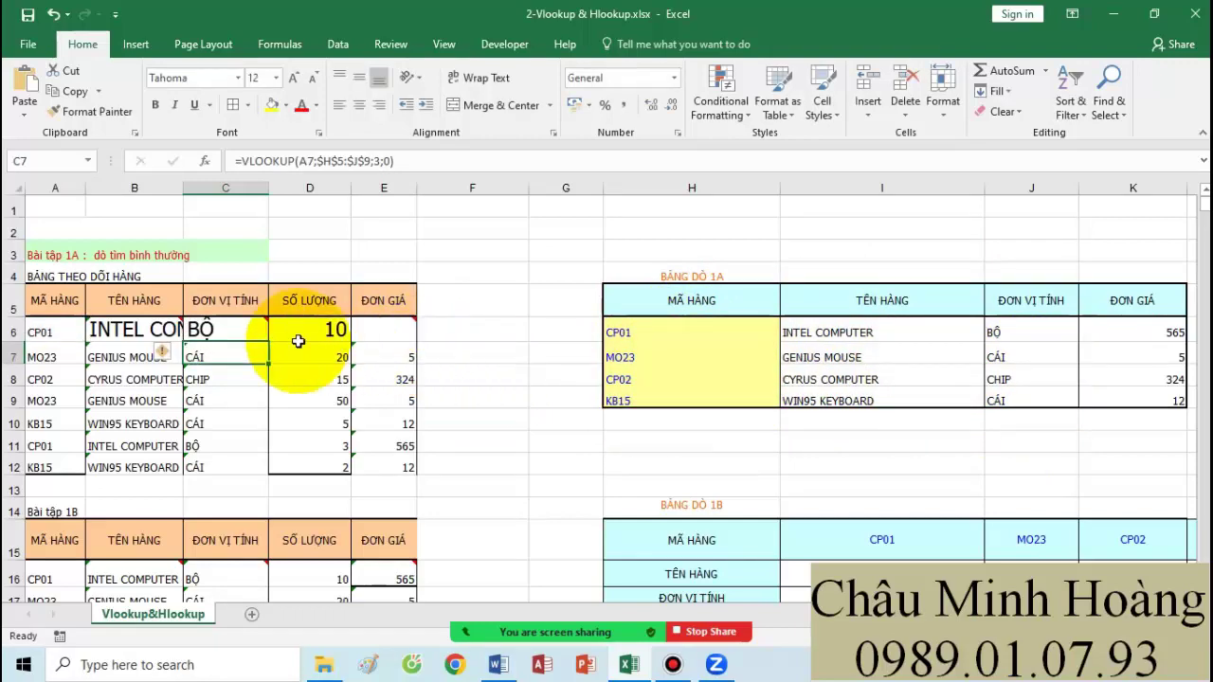
Step: Copy the C6 formula without its equals sign into A46 as the text "VLOOKUP(A6;$H$6:$J$9;3;0)"
double_click(243, 325)
left_click_drag(483, 337, 540, 345)
key("ctrl+c")
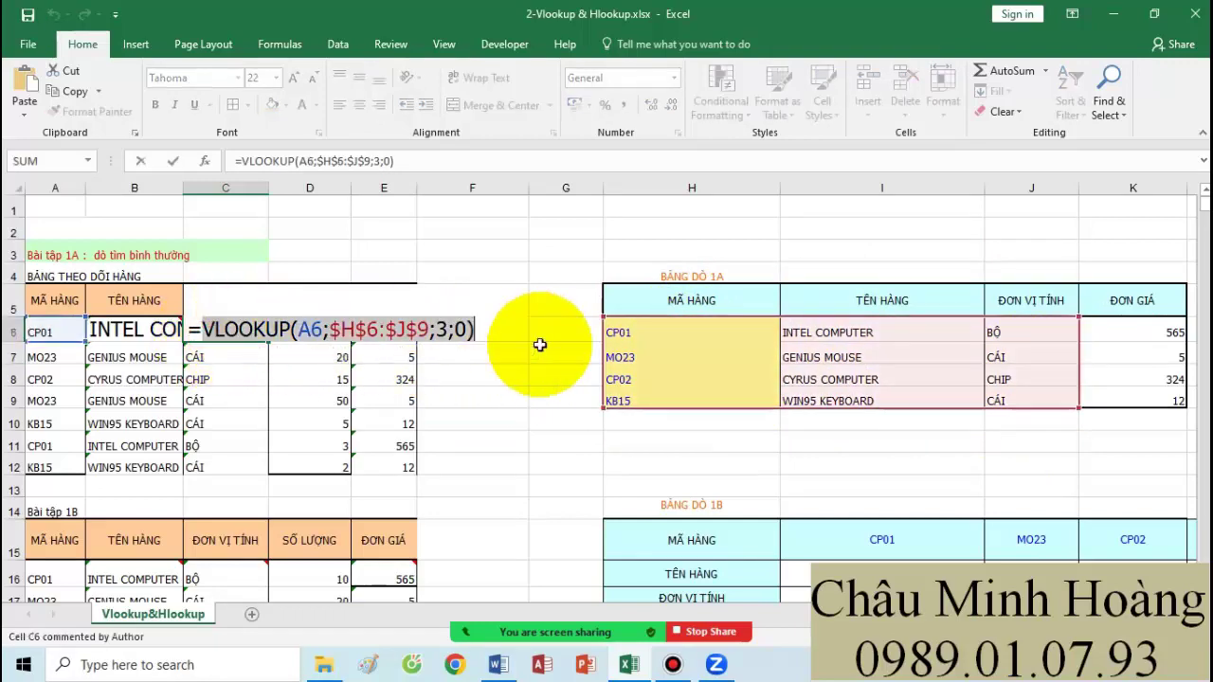
key("Return")
scroll(347, 433, "down", 12)
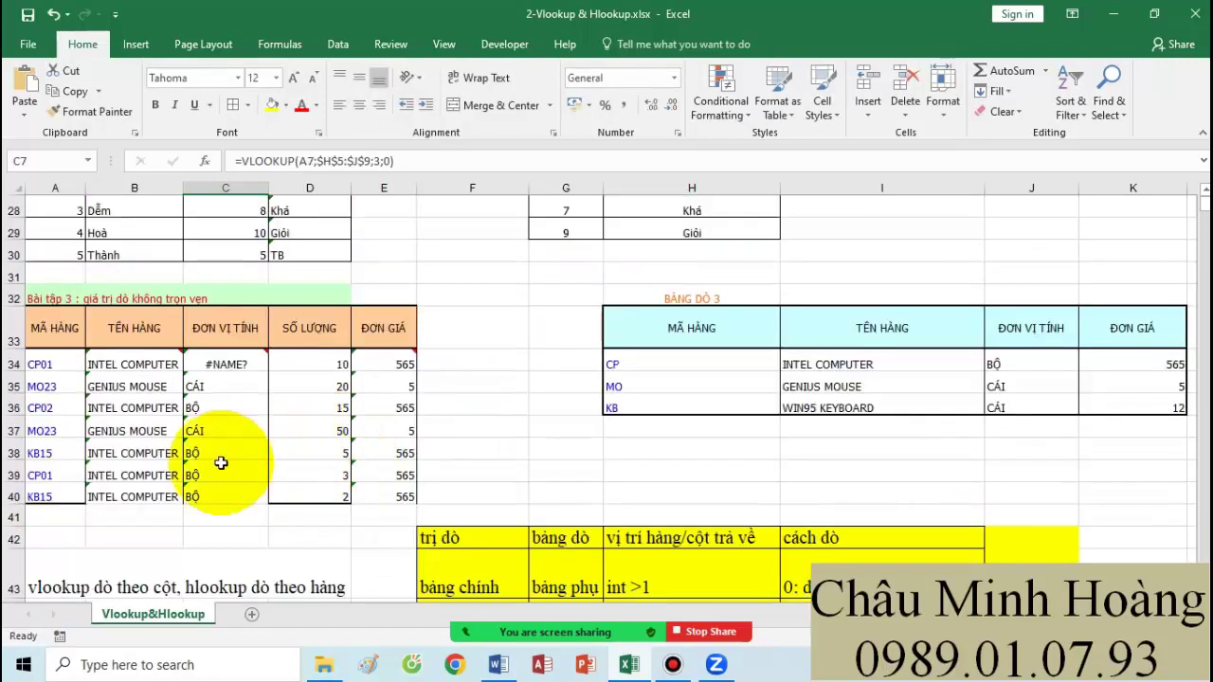
key("ctrl+v")
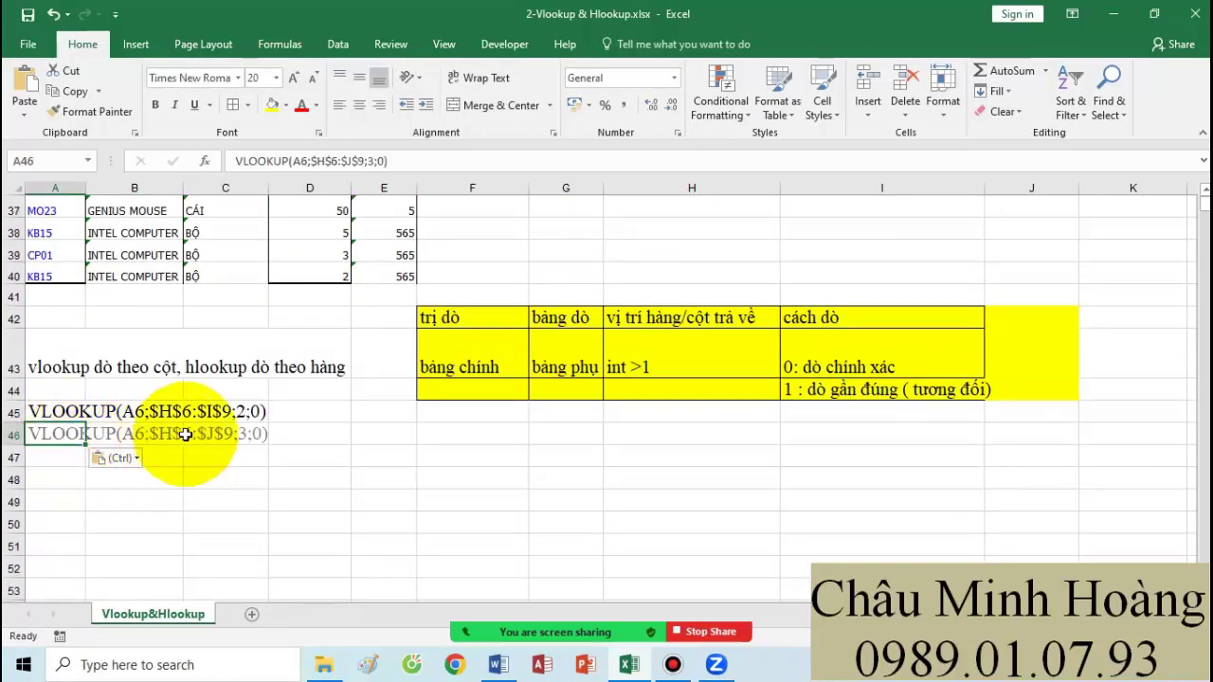
Step: Start a VLOOKUP formula in E6, the empty ĐƠN GIÁ cell of Bài tập 1A, with A6 as the lookup value
scroll(537, 453, "up", 1)
scroll(537, 453, "up", 12)
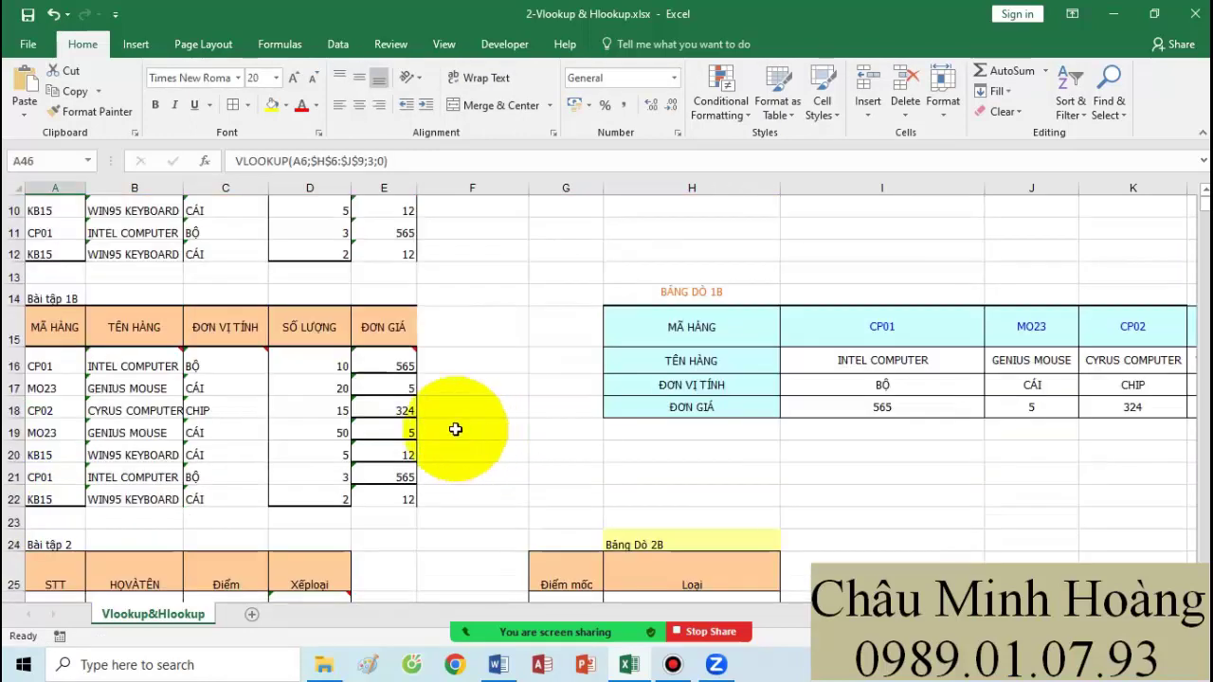
left_click(387, 334)
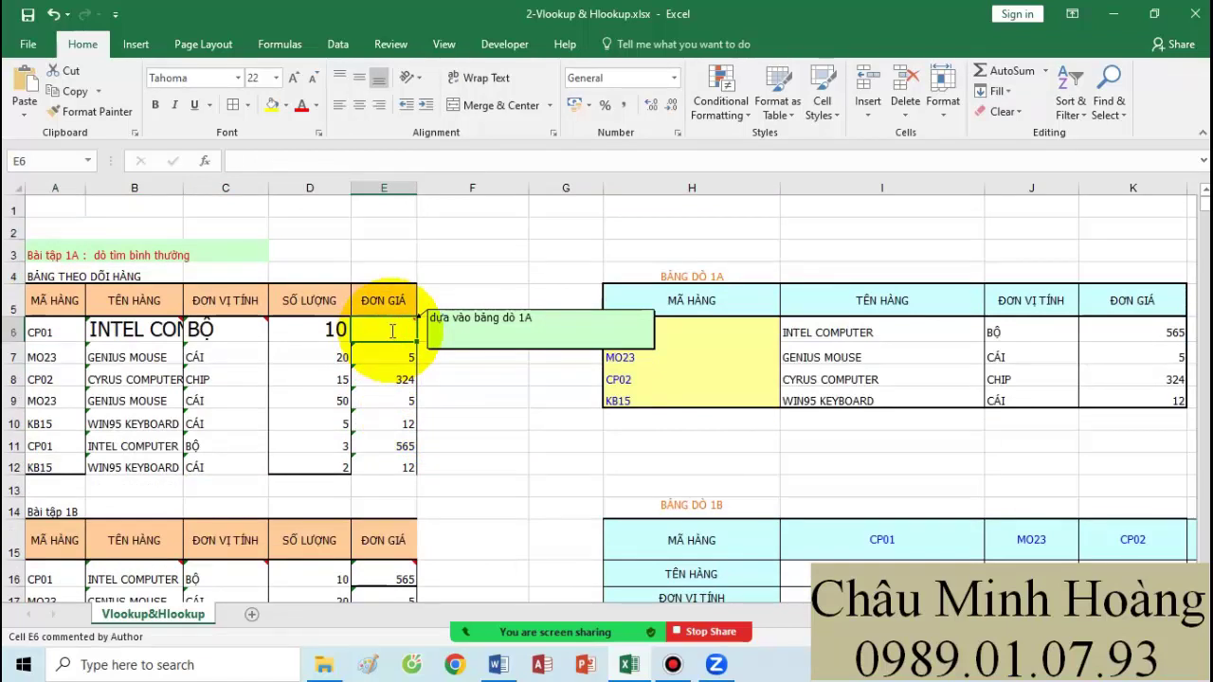
type("=vl")
key("Tab")
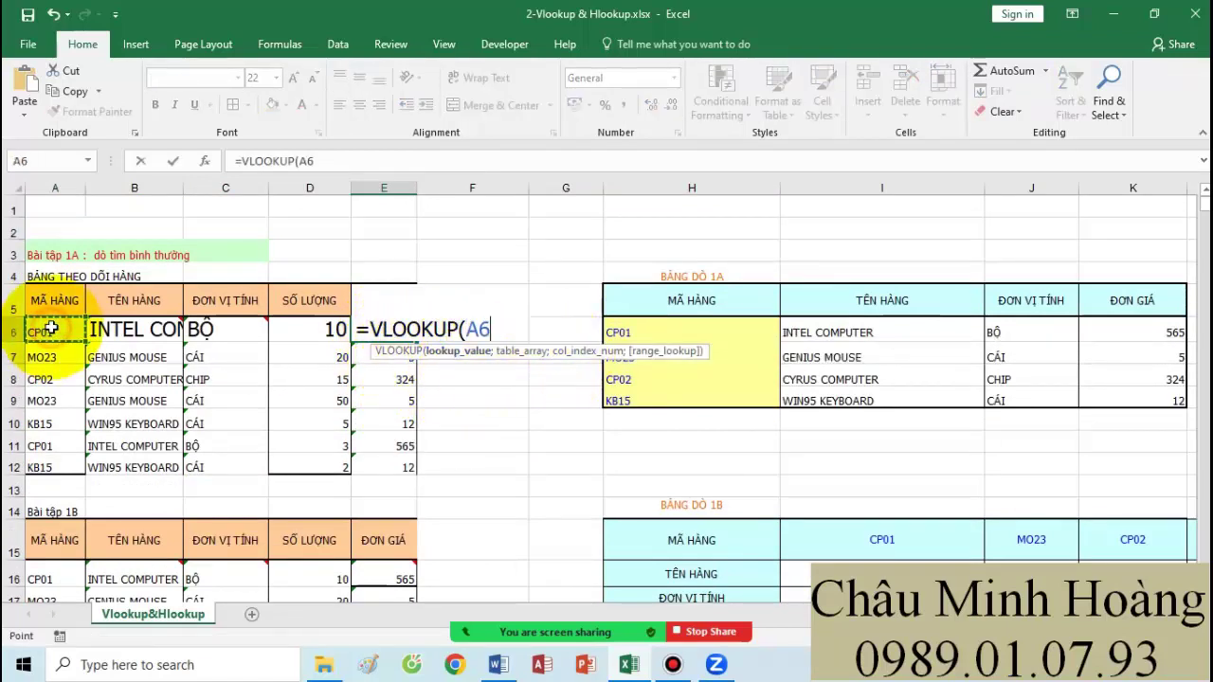
type(";")
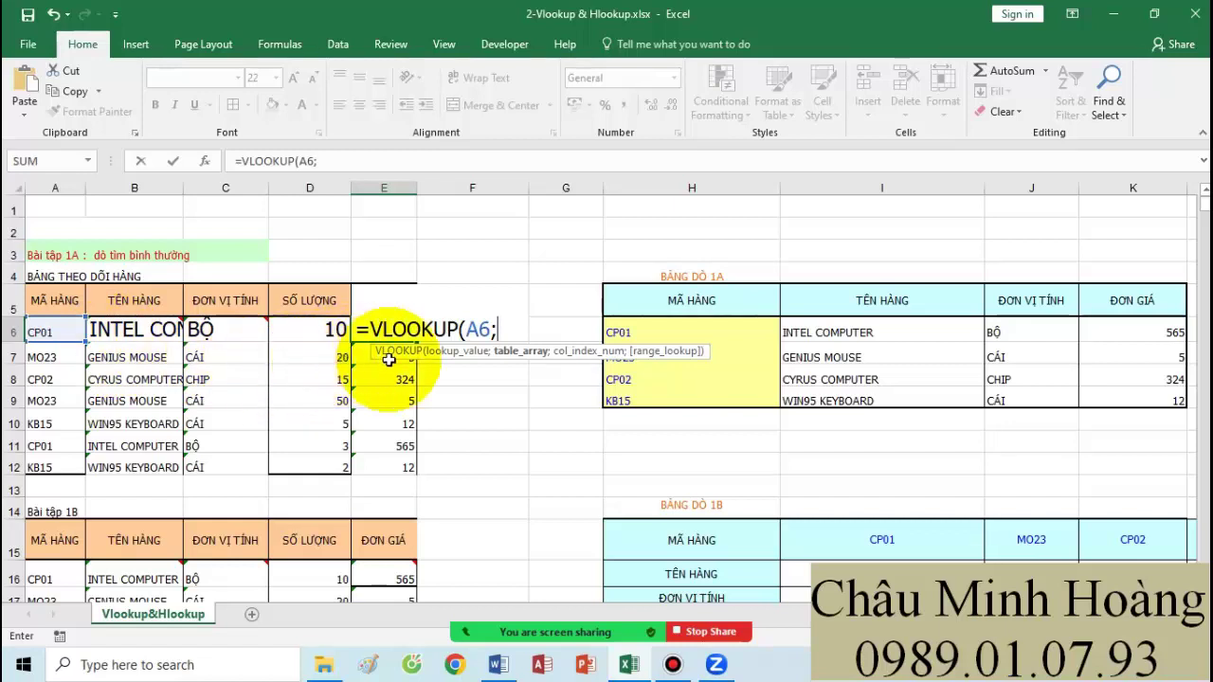
Step: Complete the E6 formula with the absolute table range $H$6:$K$9, column index 4 and exact match 0
left_click_drag(630, 334, 1127, 400)
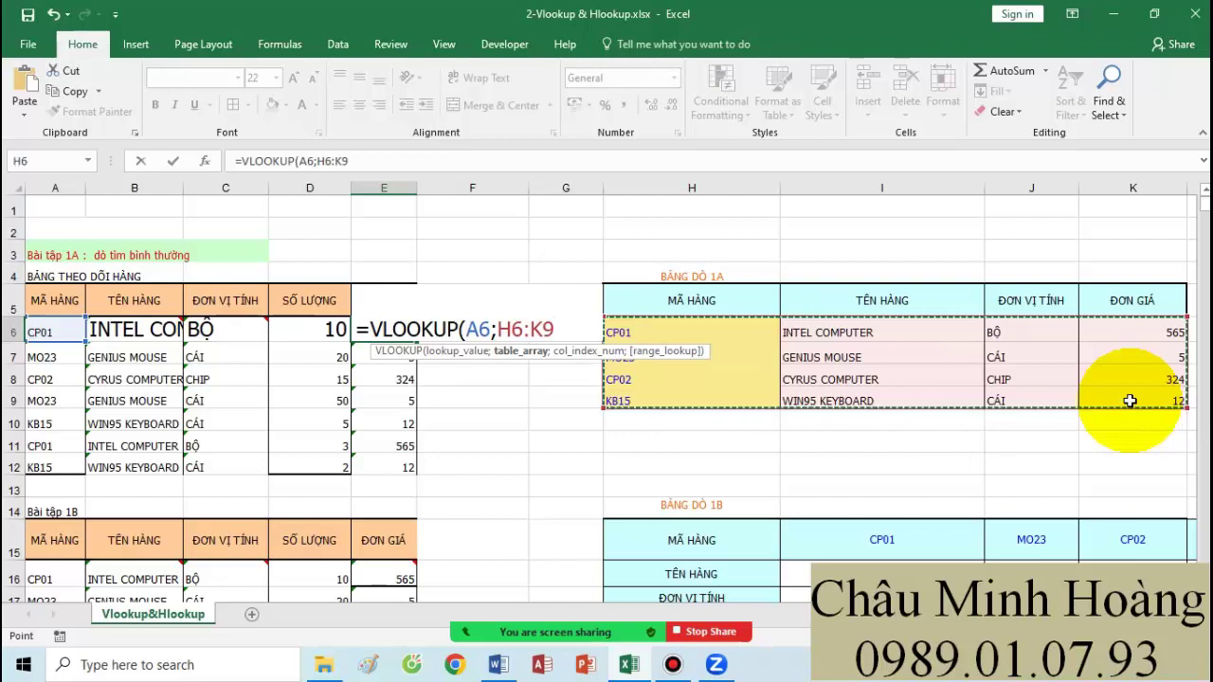
type(";")
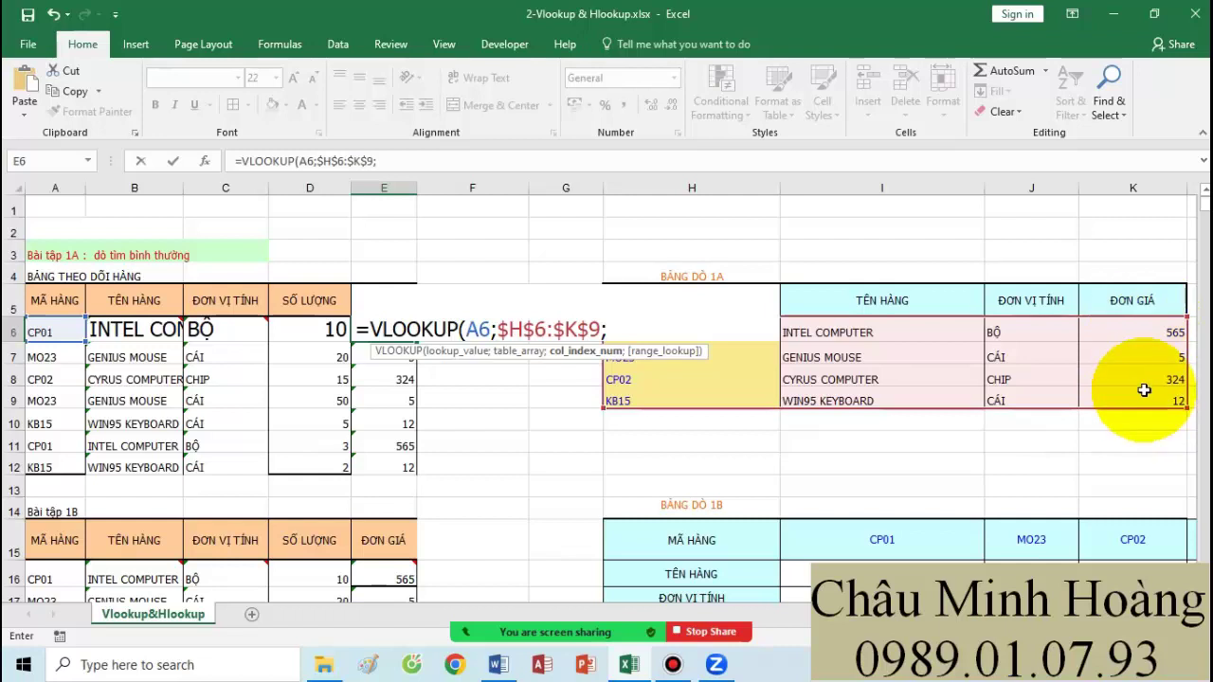
type("4;0)")
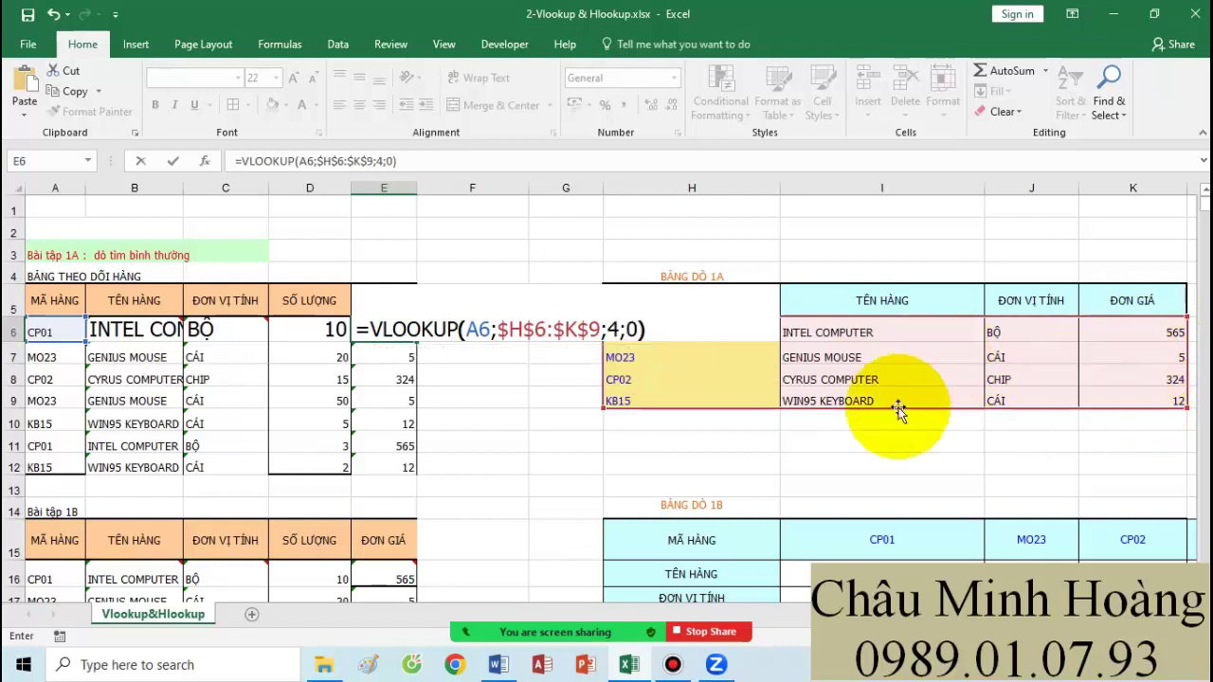
key("Return")
Step: Copy the E6 formula without its equals sign into A47 as the text "VLOOKUP(A6;$H$6:$K$9;4;0)"
left_click(398, 330)
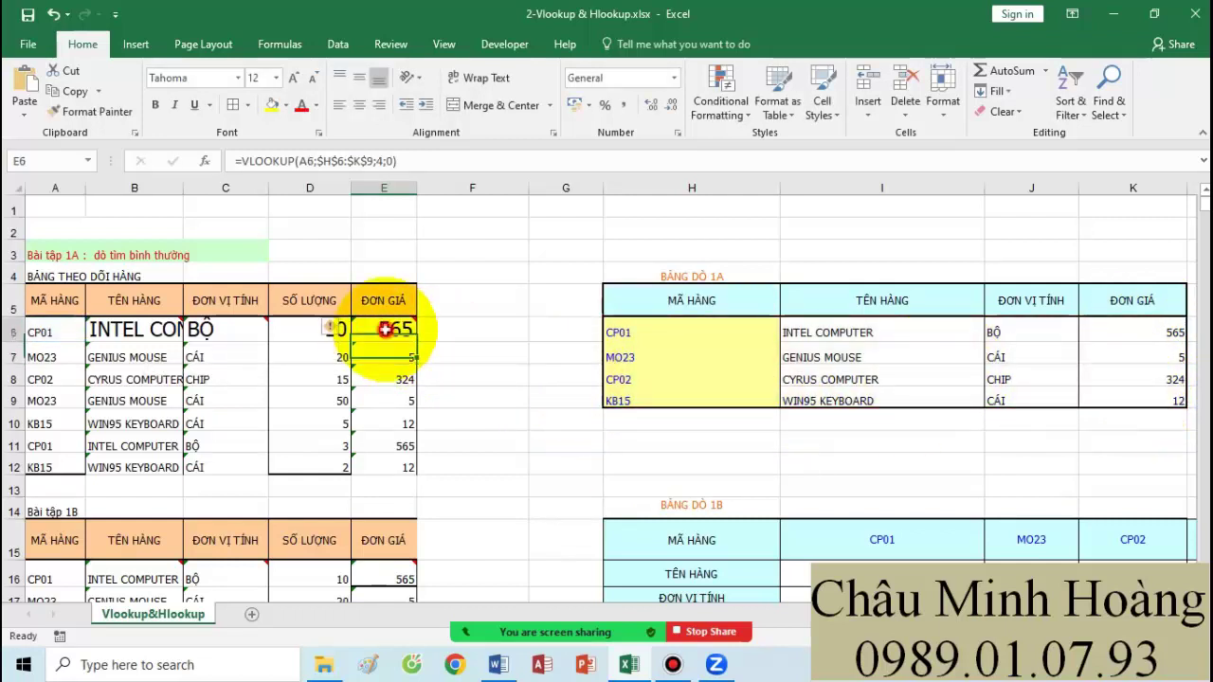
double_click(398, 330)
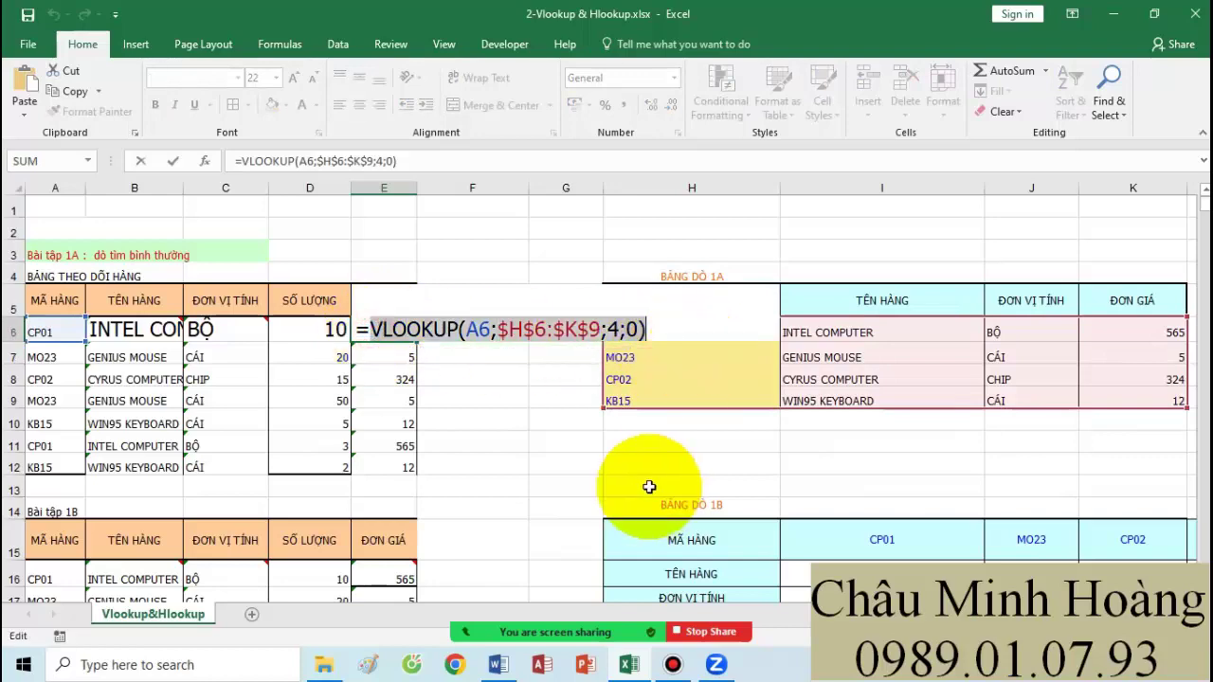
key("Return")
scroll(168, 507, "down", 5)
scroll(168, 507, "down", 8)
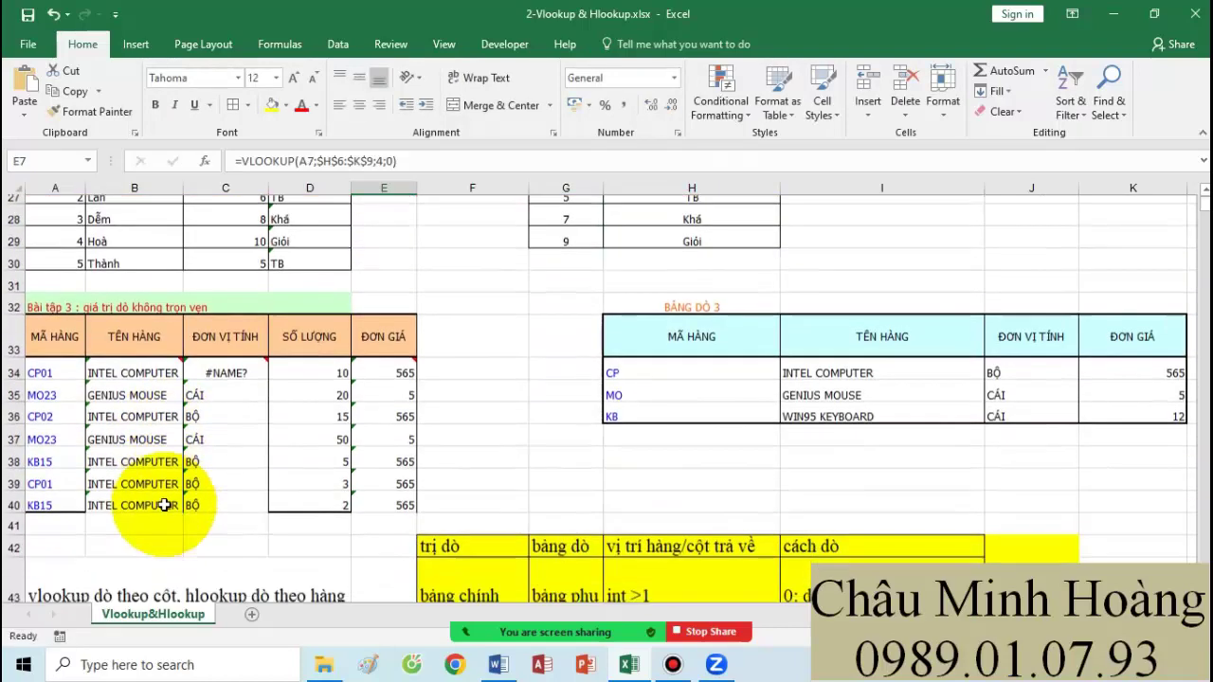
type("VLOOKUP(A6;$H$6:$K$9;4;0)")
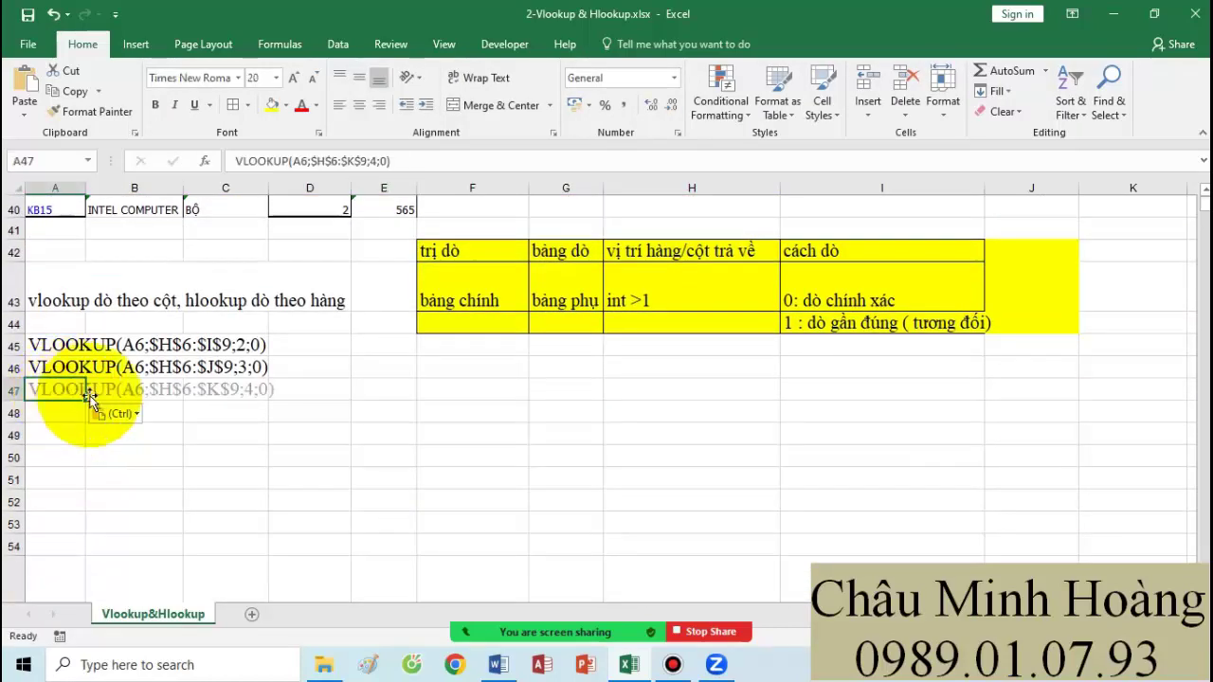
left_click(523, 479)
Step: Clear the TÊN HÀNG, ĐƠN VỊ TÍNH and ĐƠN GIÁ cells in row 16, the first data row of Bài tập 1B
scroll(525, 474, "up", 4)
scroll(512, 464, "up", 8)
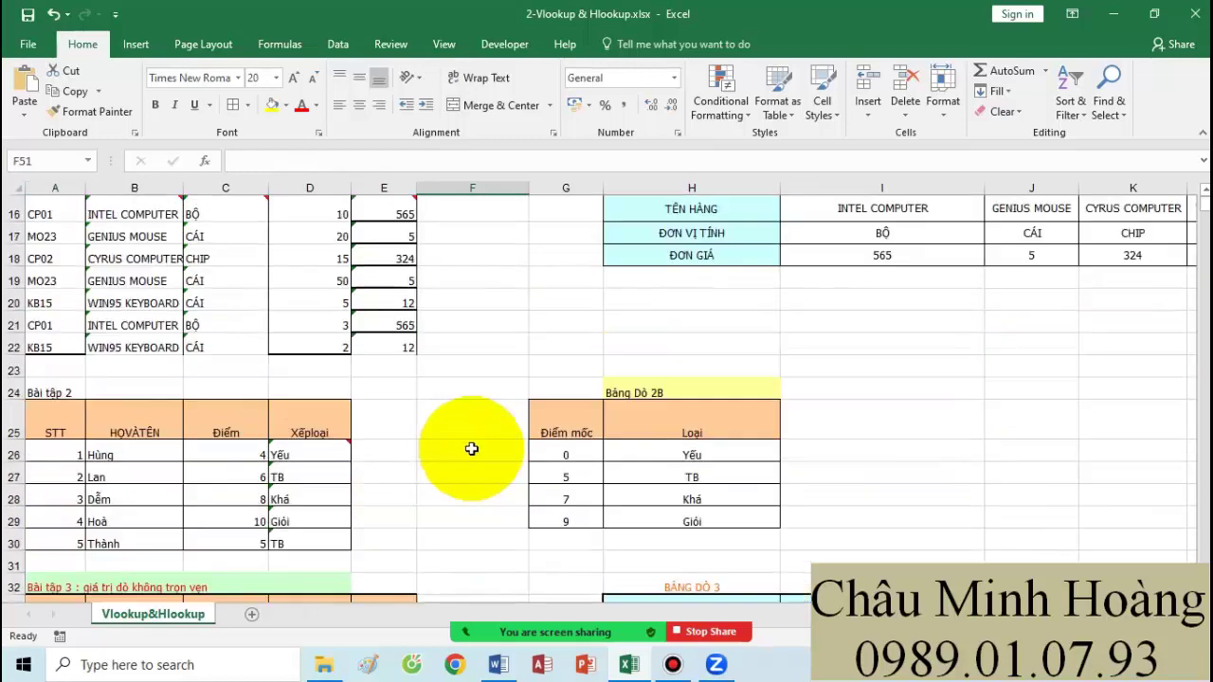
scroll(266, 436, "down", 2)
scroll(257, 436, "down", 1)
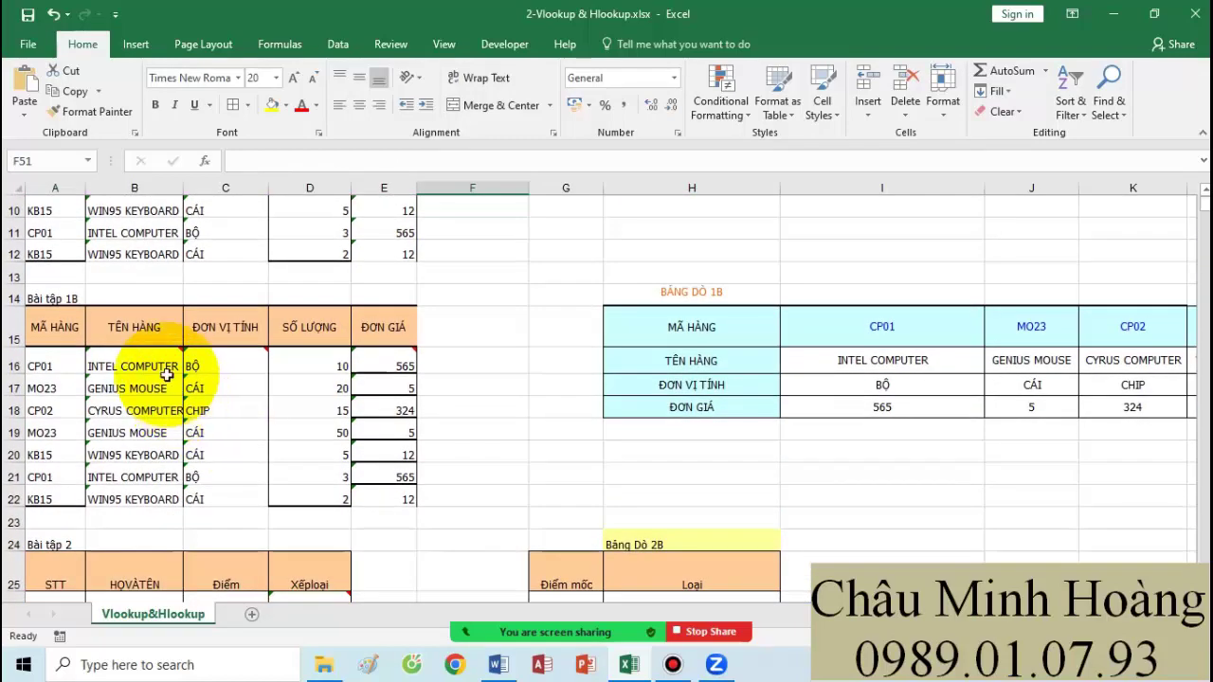
left_click(171, 366)
left_click_drag(180, 362, 384, 365)
key("Delete")
left_click(388, 365)
key("Delete")
Step: Enlarge the font of cells B16:E16 in Bài tập 1B to size 16
left_click(295, 79)
left_click(296, 80)
left_click(296, 80)
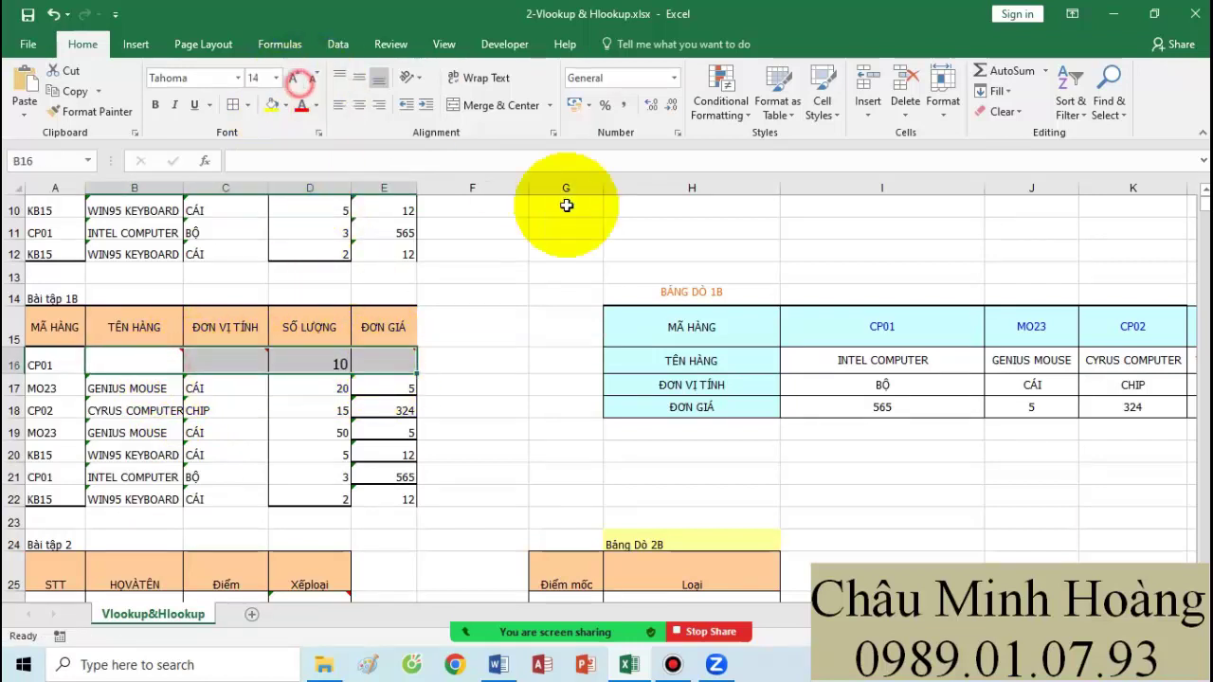
Step: Start an HLOOKUP formula in B16, the empty TÊN HÀNG cell of Bài tập 1B, with A16 as the lookup value
left_click_drag(844, 317, 1113, 322)
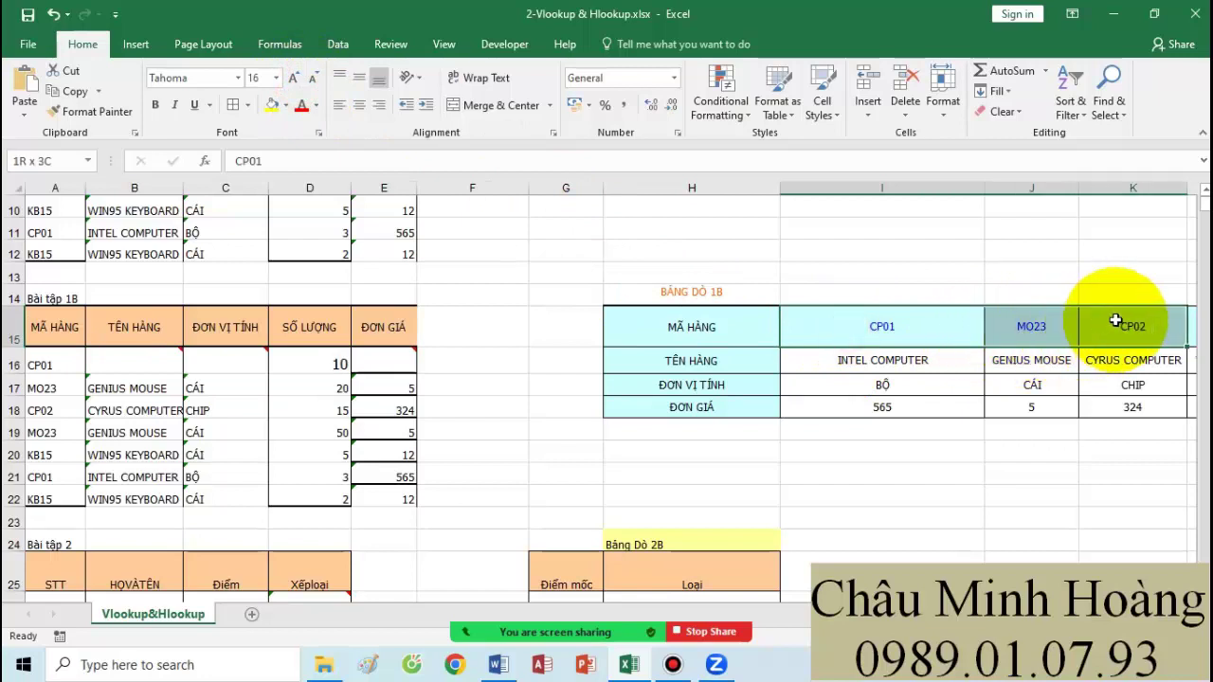
left_click(160, 364)
type("=hl")
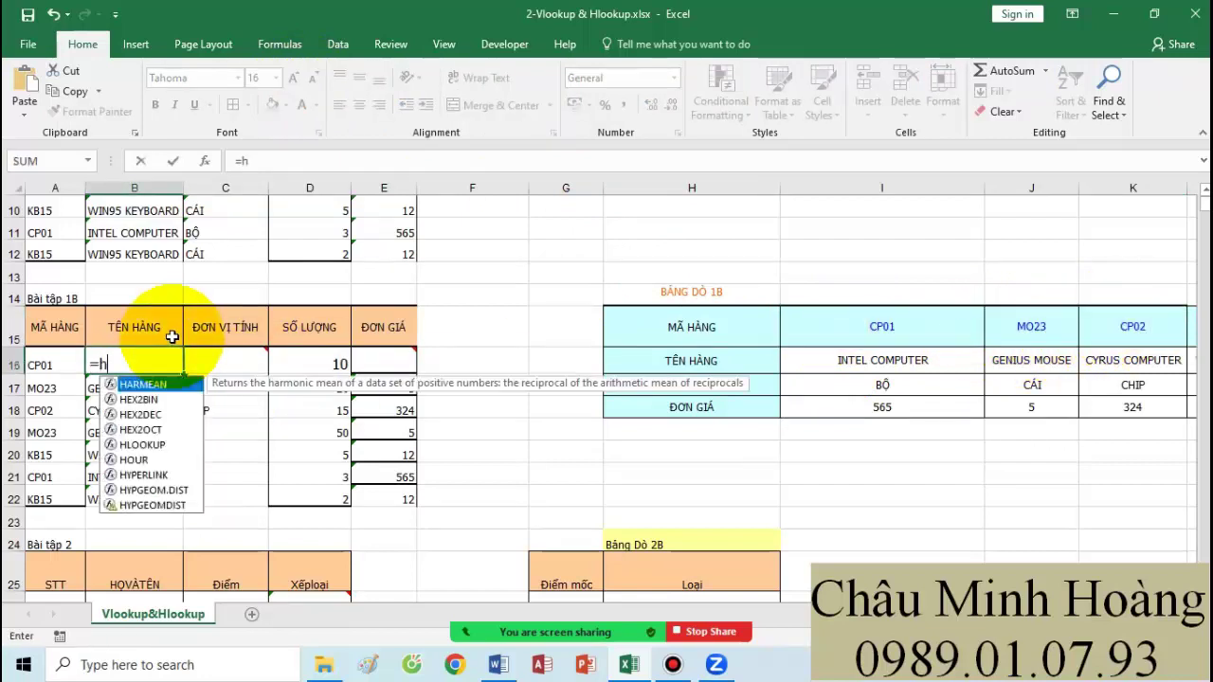
key("Tab")
left_click_drag(822, 359, 1109, 352)
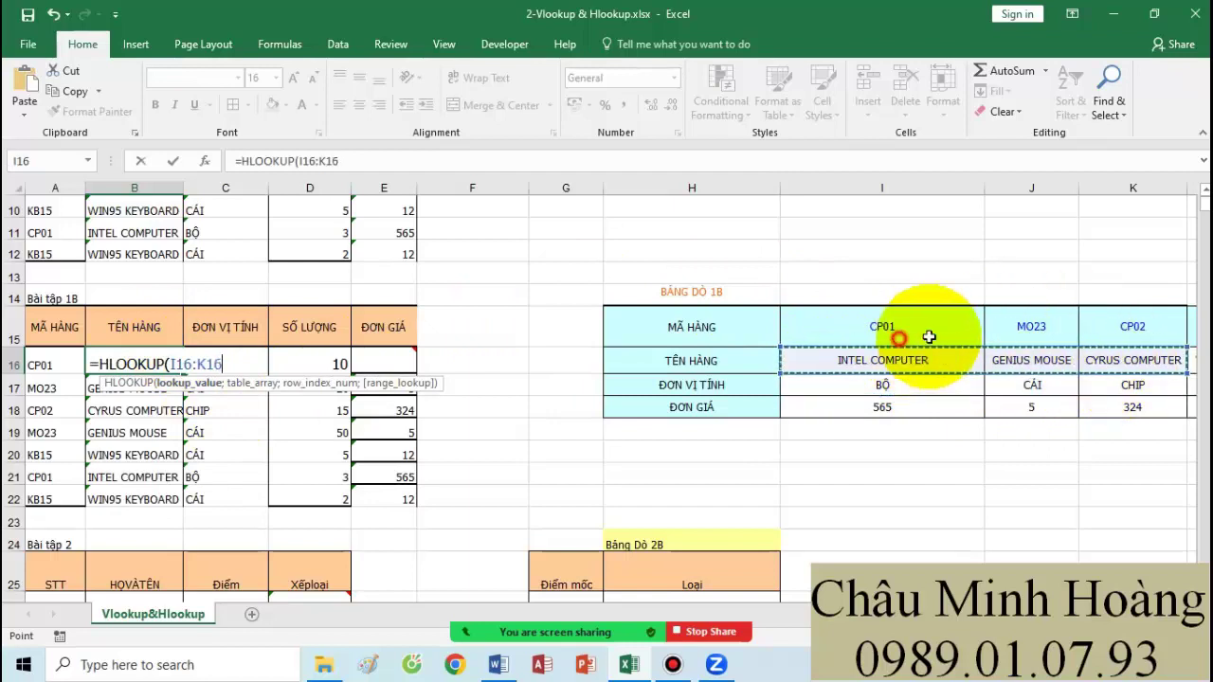
left_click_drag(920, 316, 1082, 325)
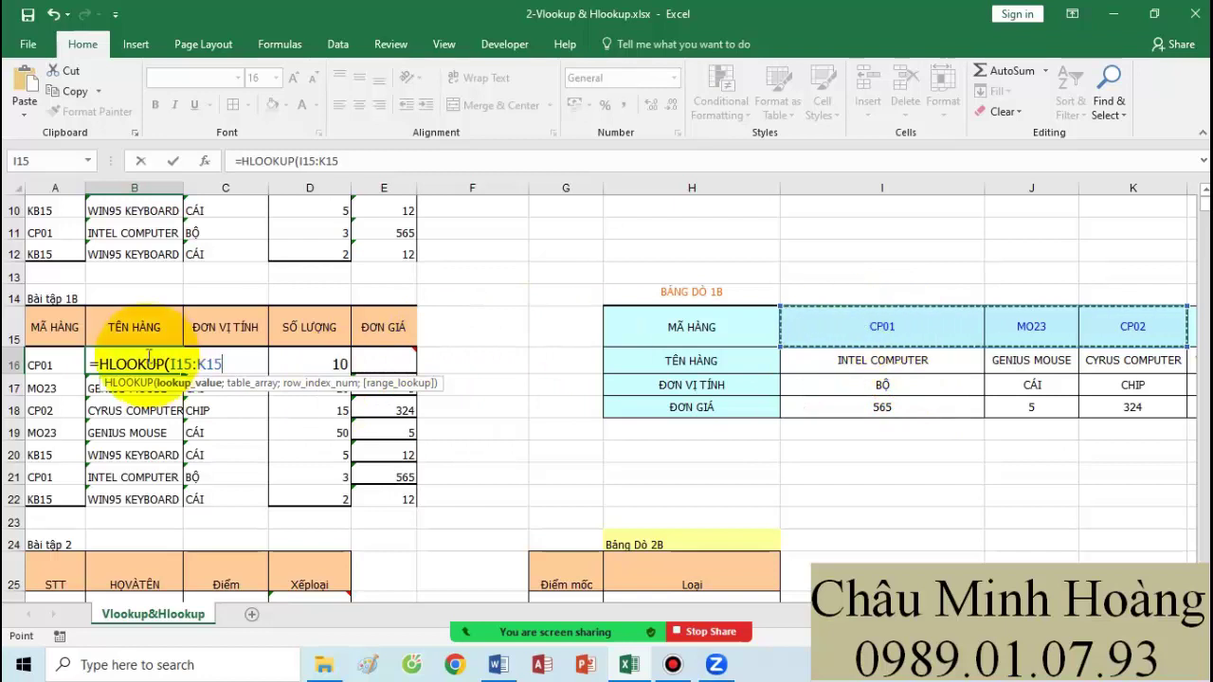
left_click(52, 373)
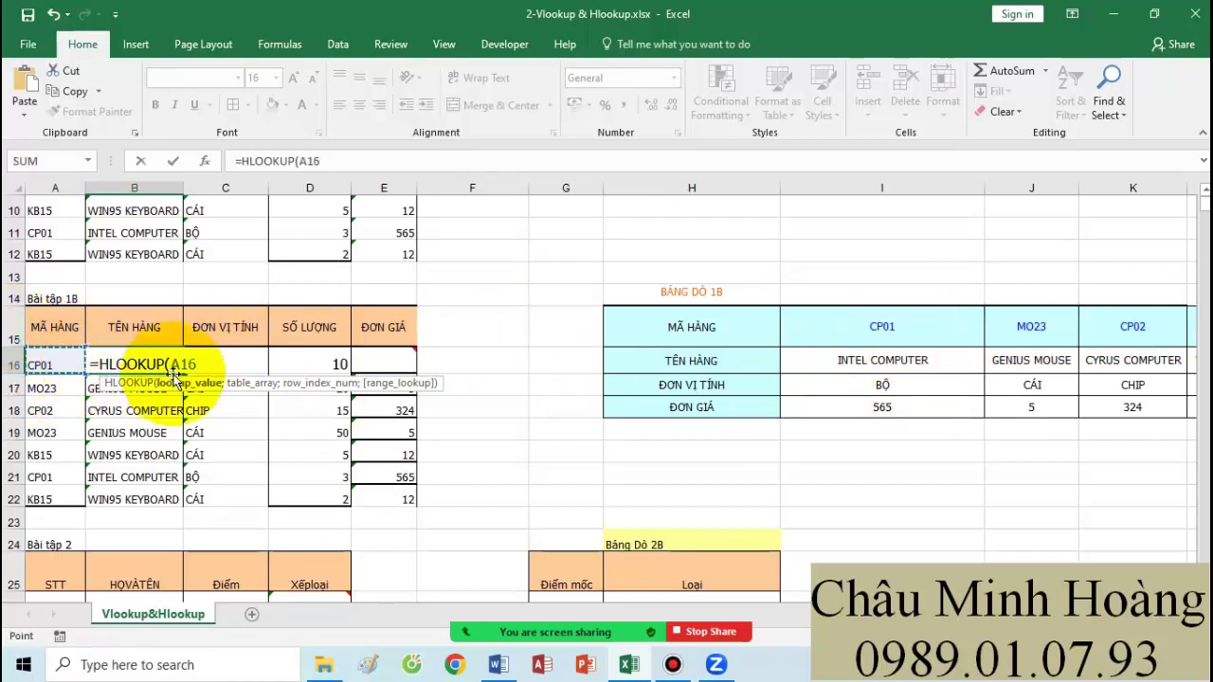
Step: Complete the B16 HLOOKUP formula with the absolute table range $I$15:$L$16, row index 2 and exact match 0
type(";")
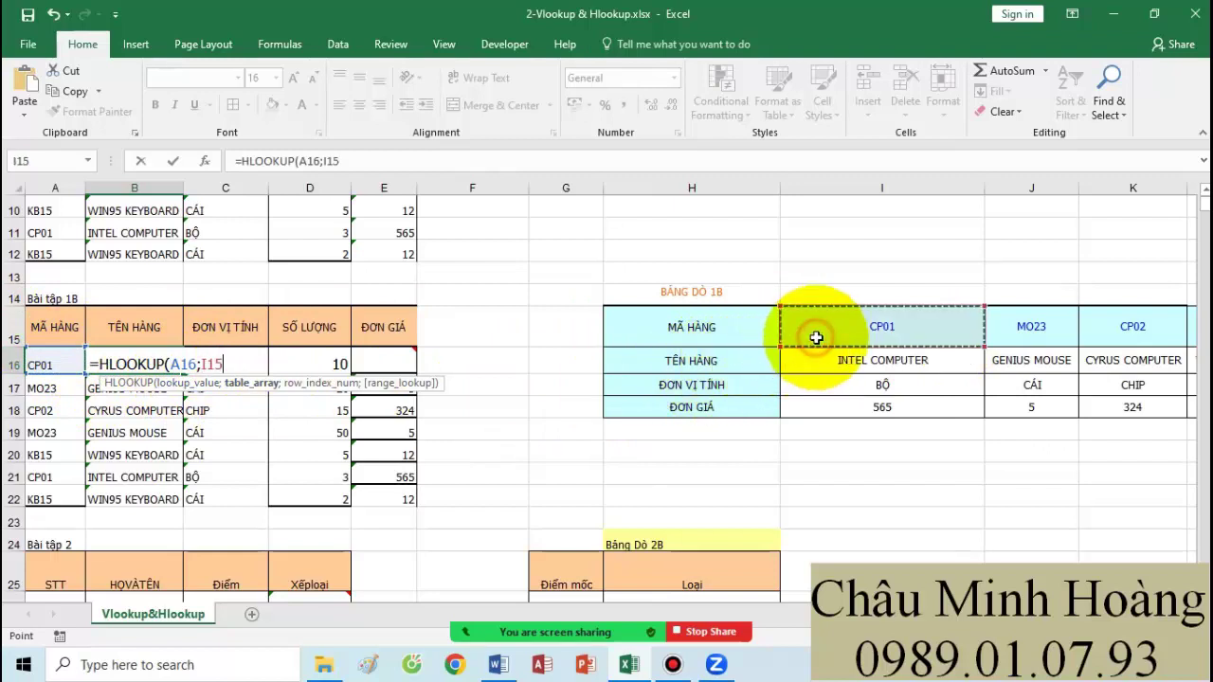
mouse_move(881, 370)
left_mouse_down()
mouse_move(1007, 370)
mouse_move(888, 360)
left_mouse_up()
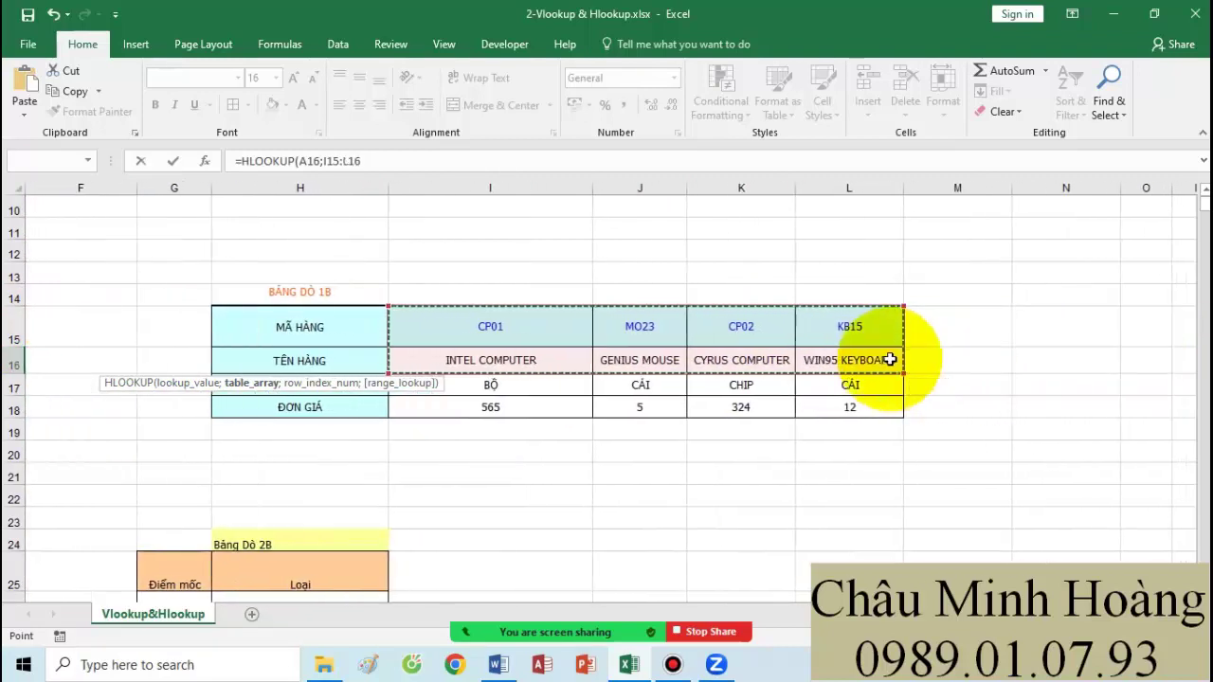
key("F4")
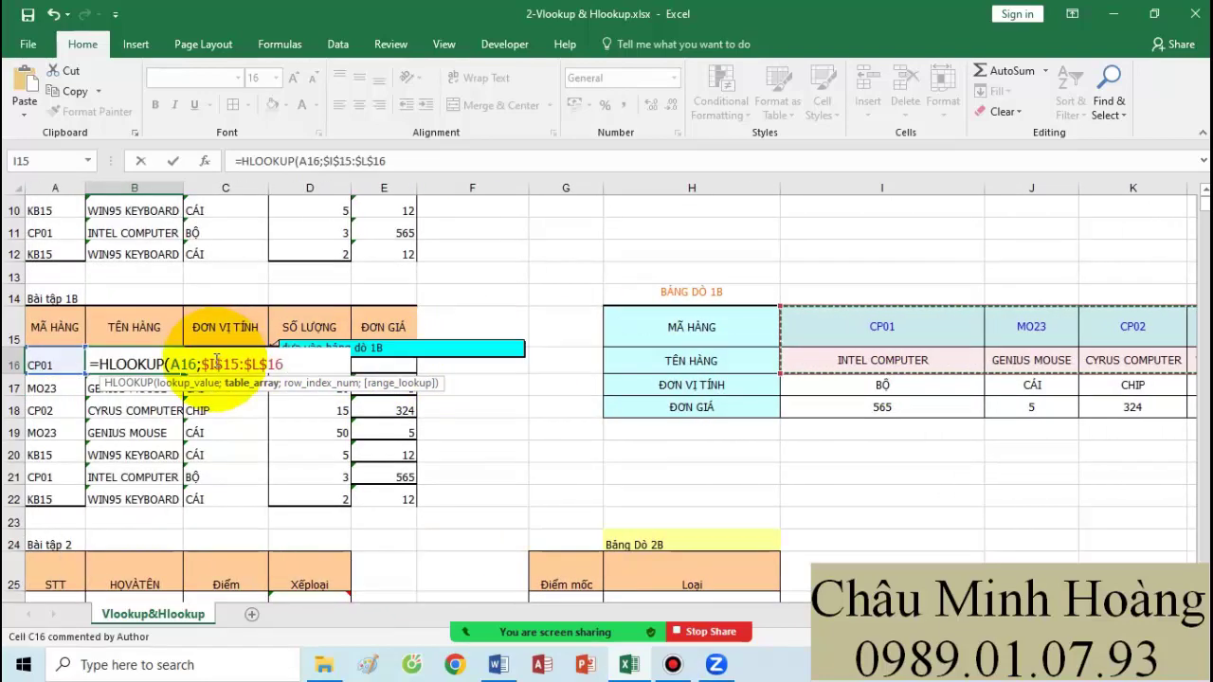
type(";2")
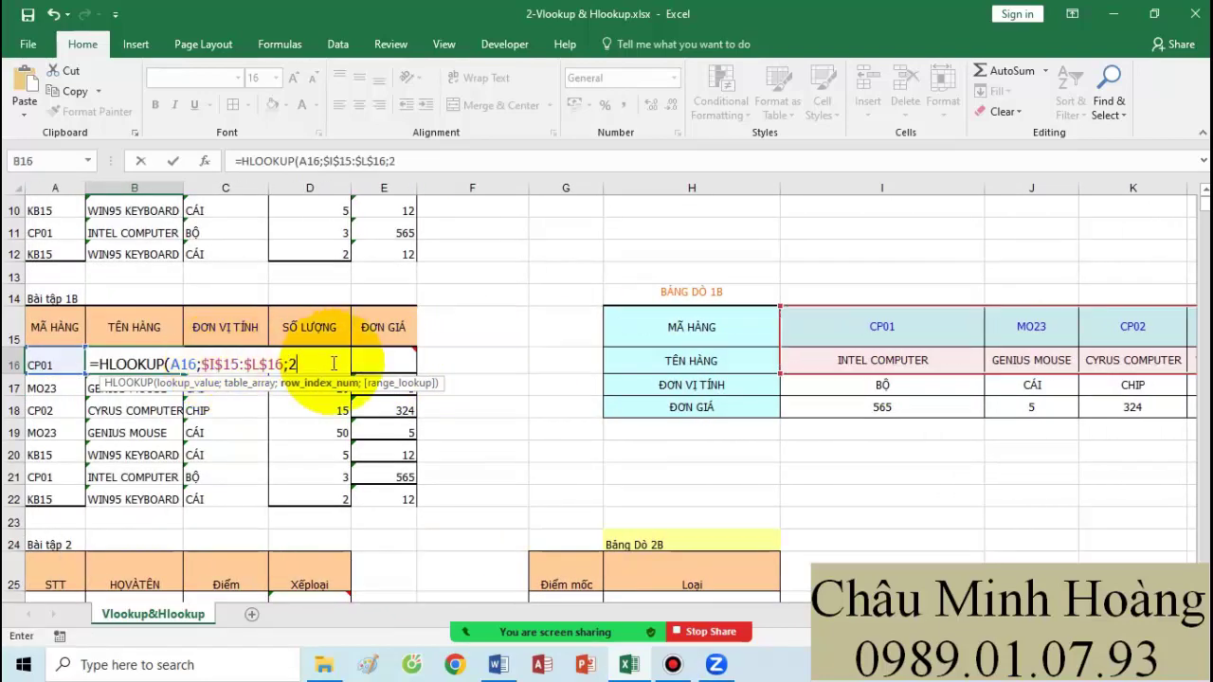
type(";0")
key("Return")
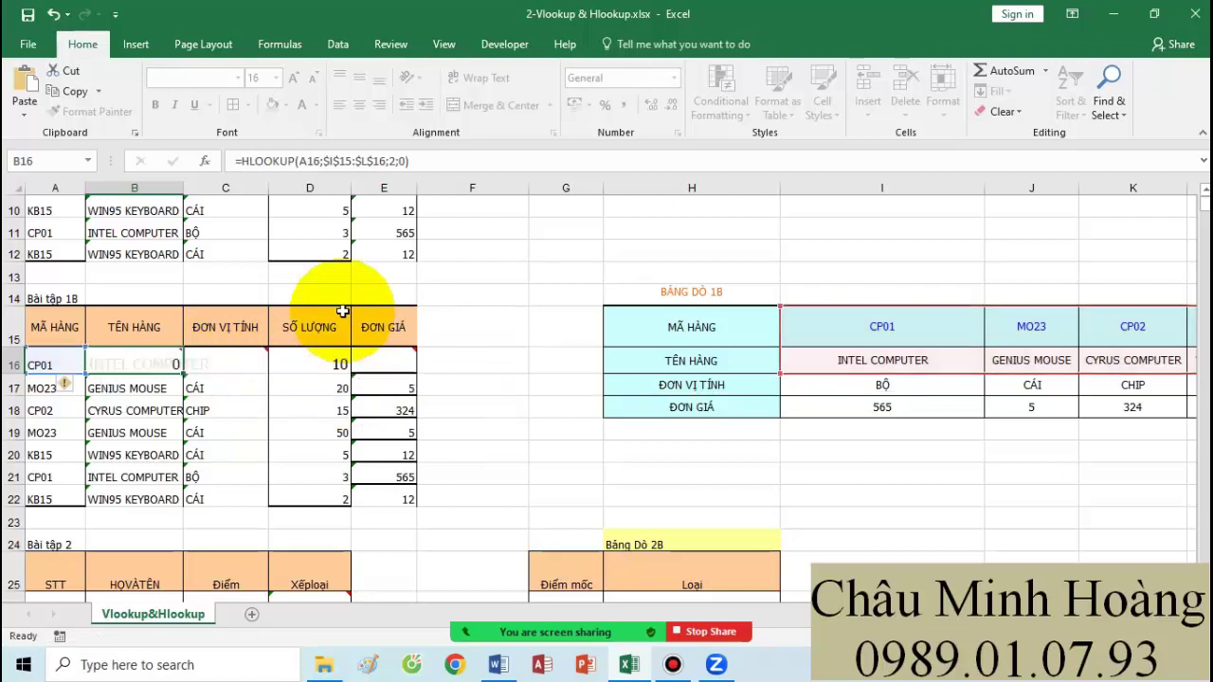
left_click(860, 327)
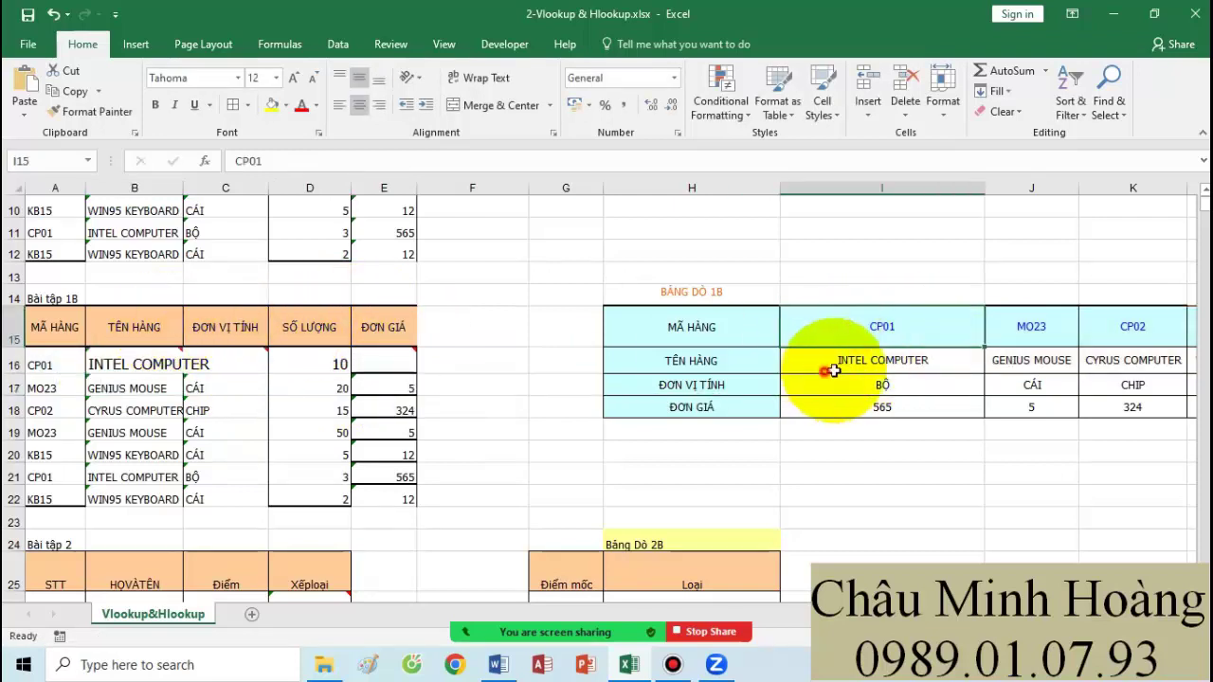
left_click(812, 361)
Step: Copy the B16 formula without its equals sign into B48 as the text "HLOOKUP(A16;$I$15:$L$16;2;0)"
double_click(148, 360)
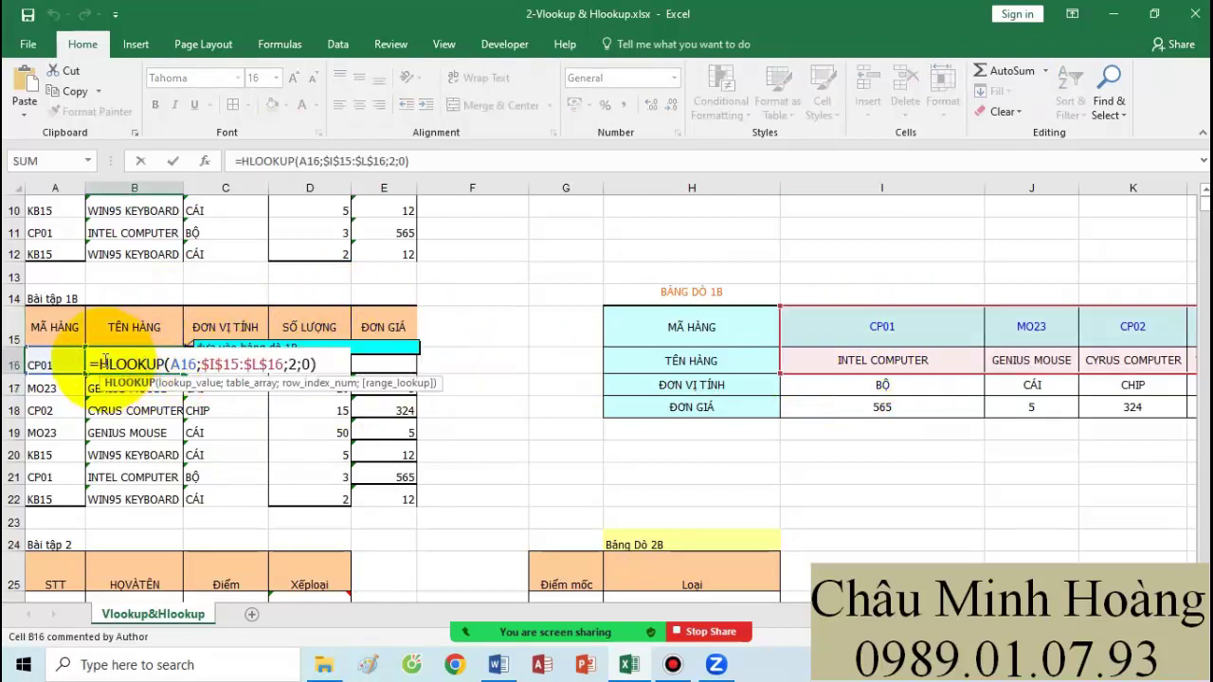
left_click_drag(98, 364, 324, 365)
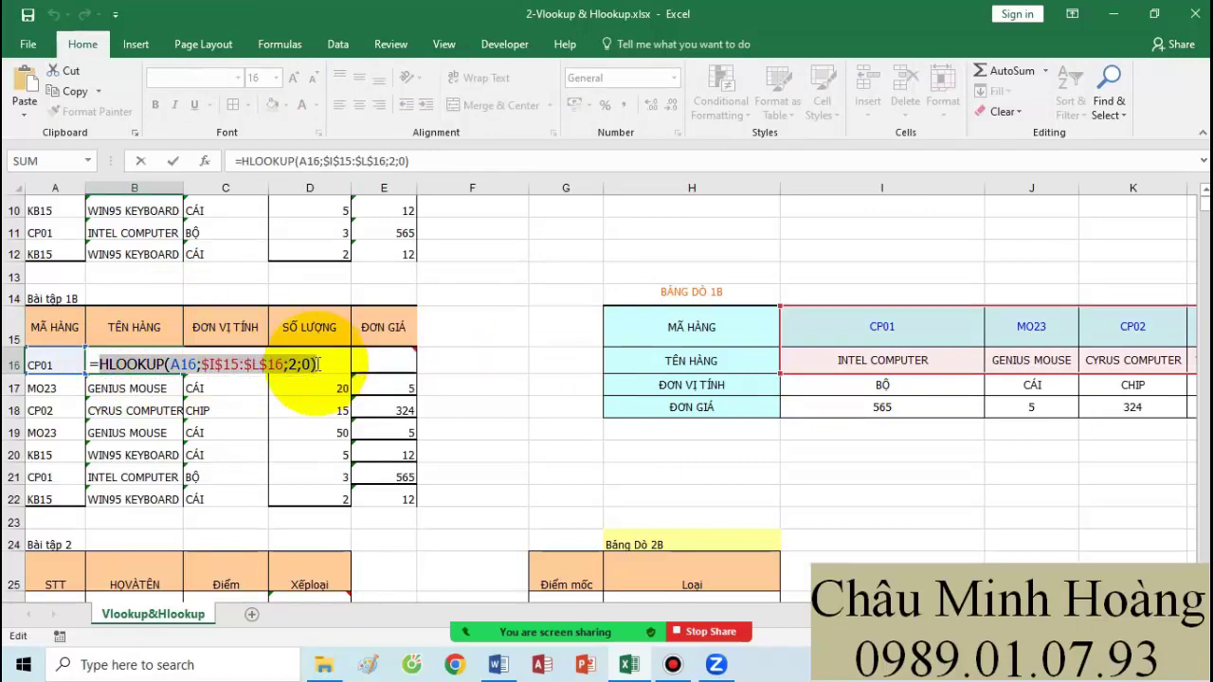
key("Return")
scroll(284, 398, "down", 10)
left_click(103, 418)
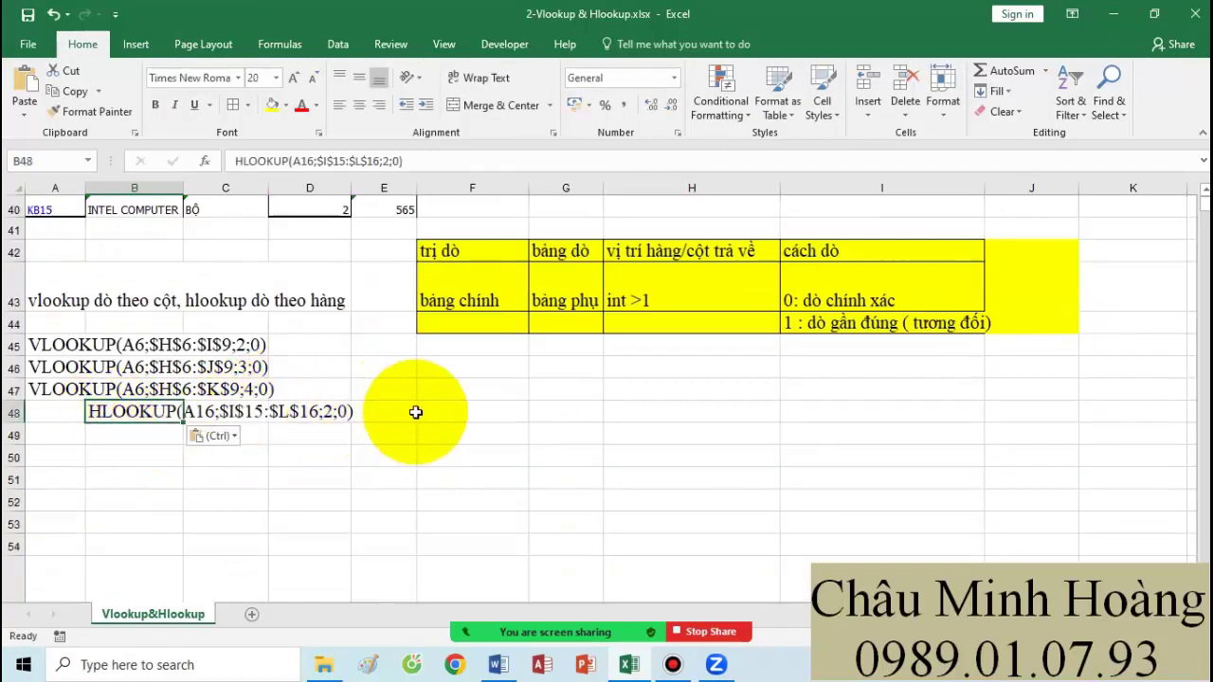
Step: Enter =HLOOKUP(A16;$I$15:$L$17;3;0) in C16, the ĐƠN VỊ TÍNH cell of the first Bài tập 1B row
scroll(416, 398, "up", 8)
scroll(284, 348, "up", 3)
left_click(224, 431)
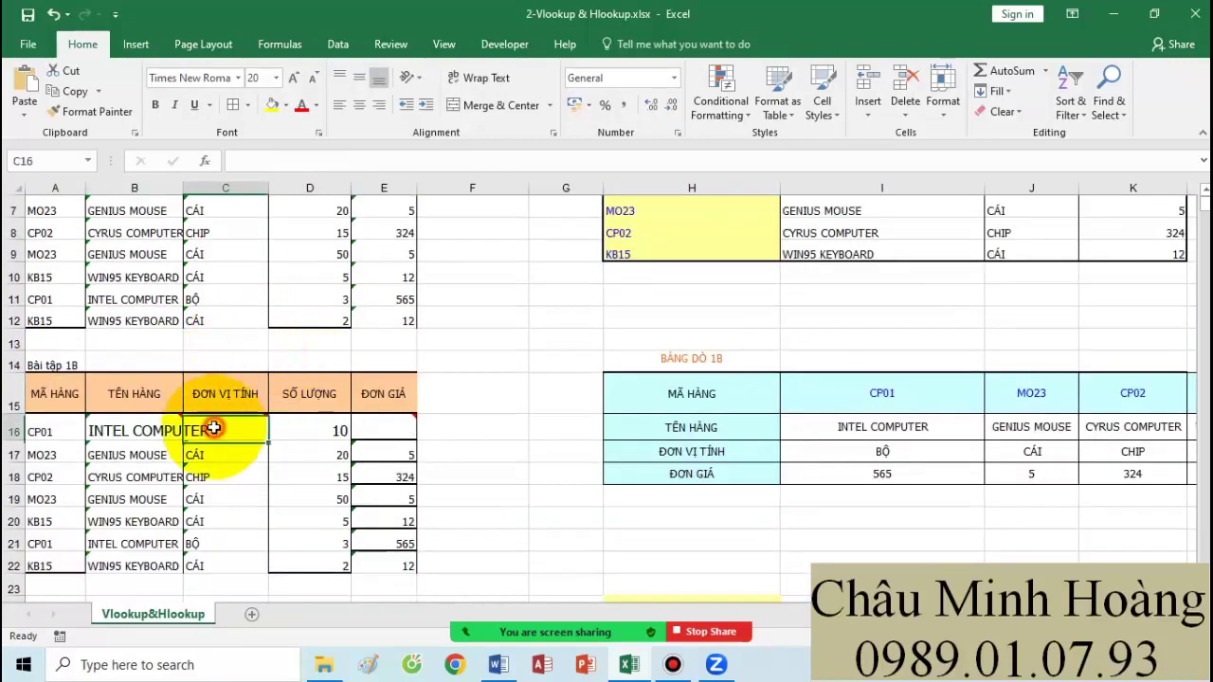
type("=hl")
key("Tab")
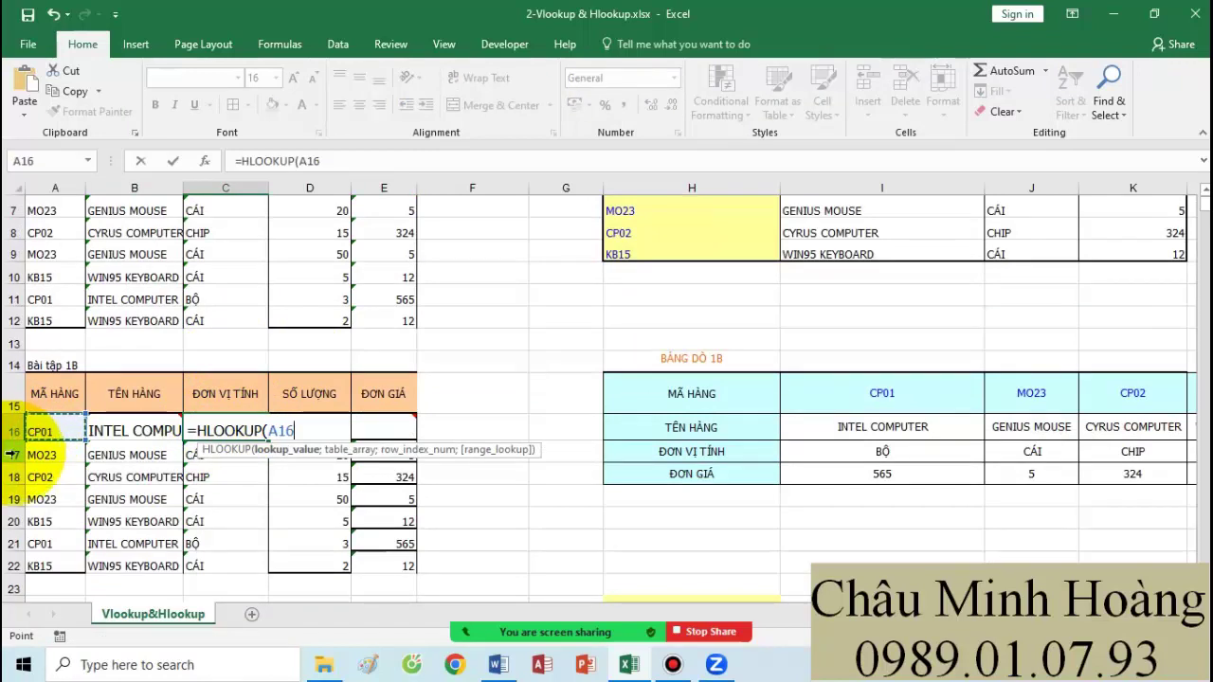
type(";")
left_click_drag(864, 400, 1023, 445)
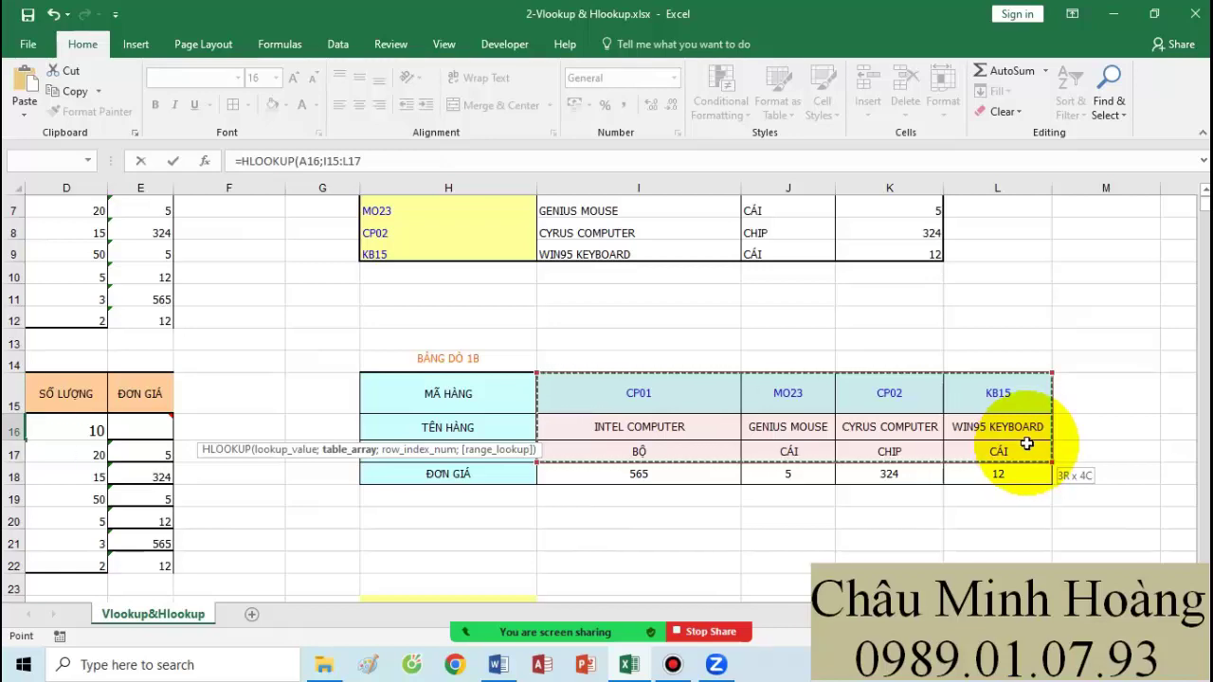
left_click_drag(1026, 443, 1026, 443)
key("F4")
type(";")
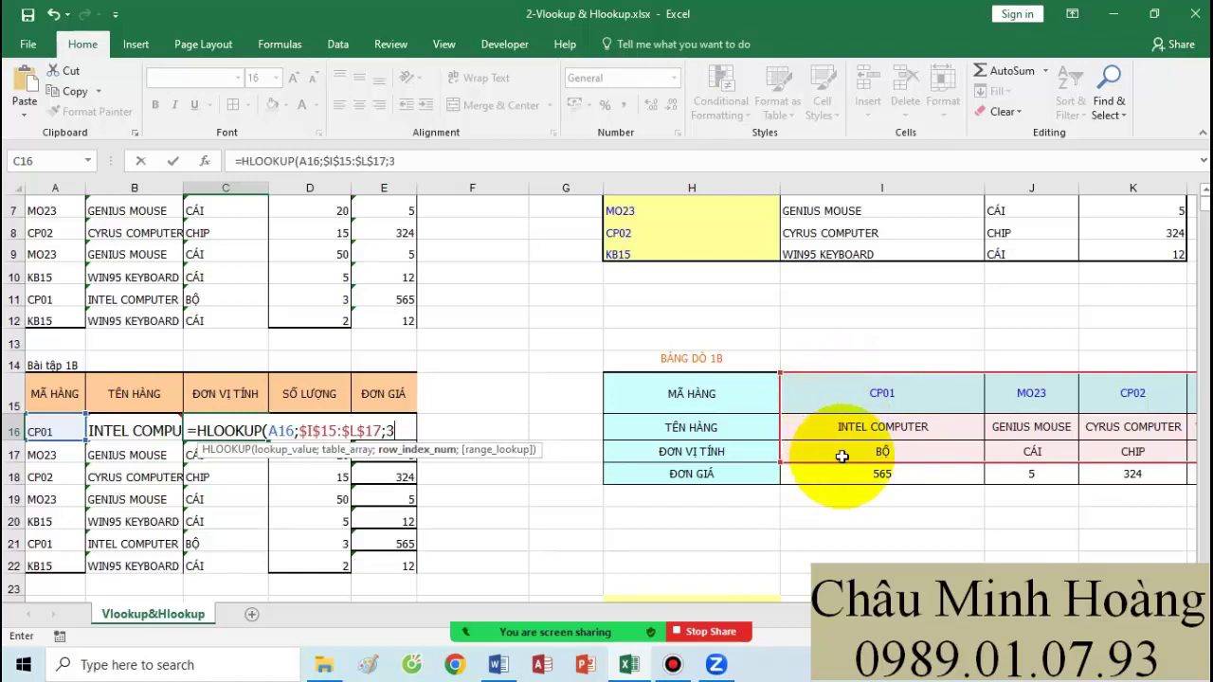
type("3;0)")
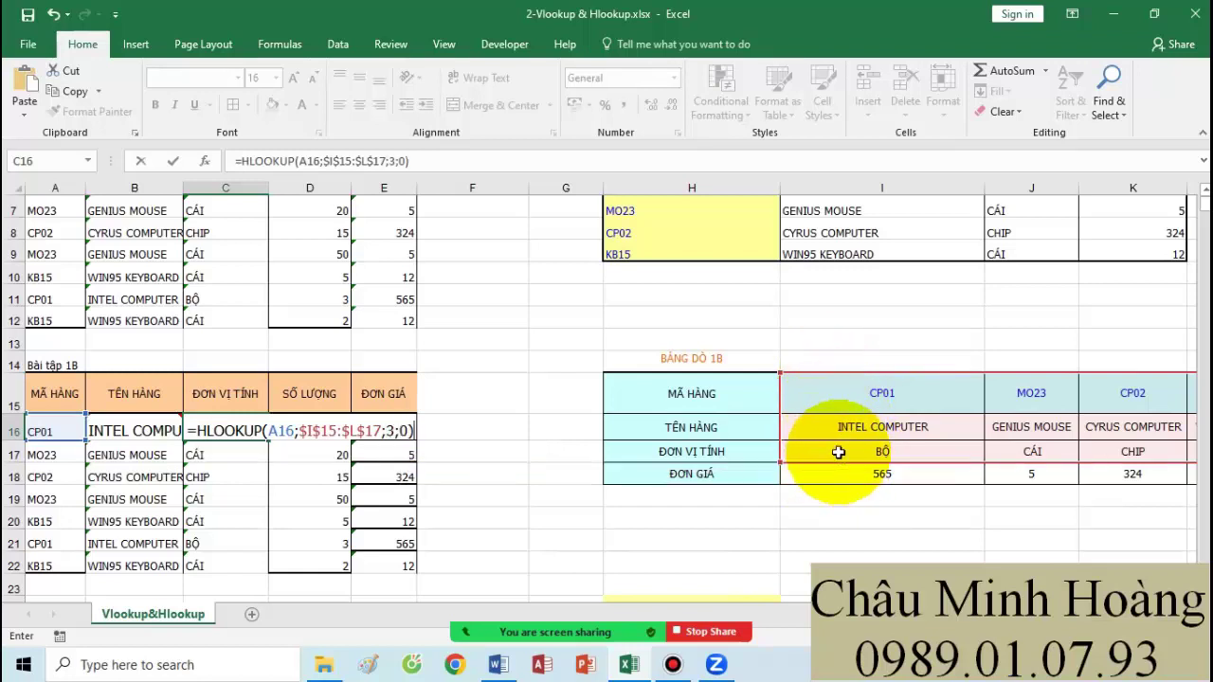
Step: Copy the C16 formula without its equals sign into B49 as the text "HLOOKUP(A16;$I$15:$L$17;3;0)"
left_click(194, 429)
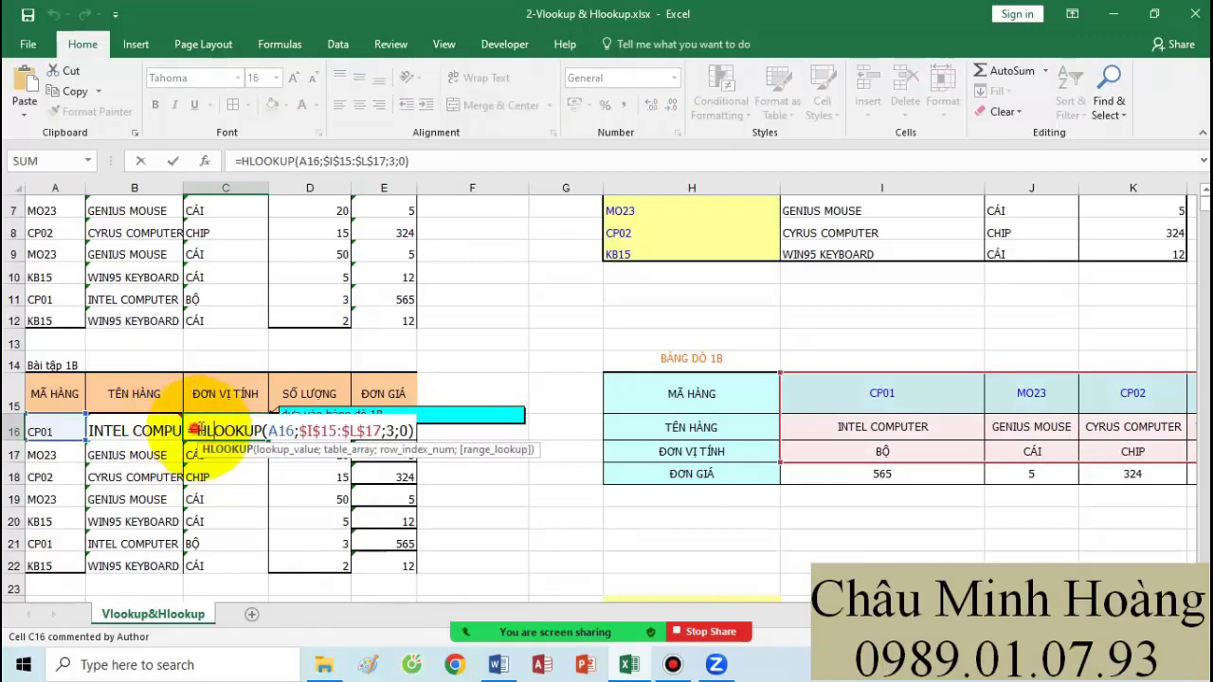
left_click_drag(194, 429, 418, 431)
key("ctrl+c")
key("Return")
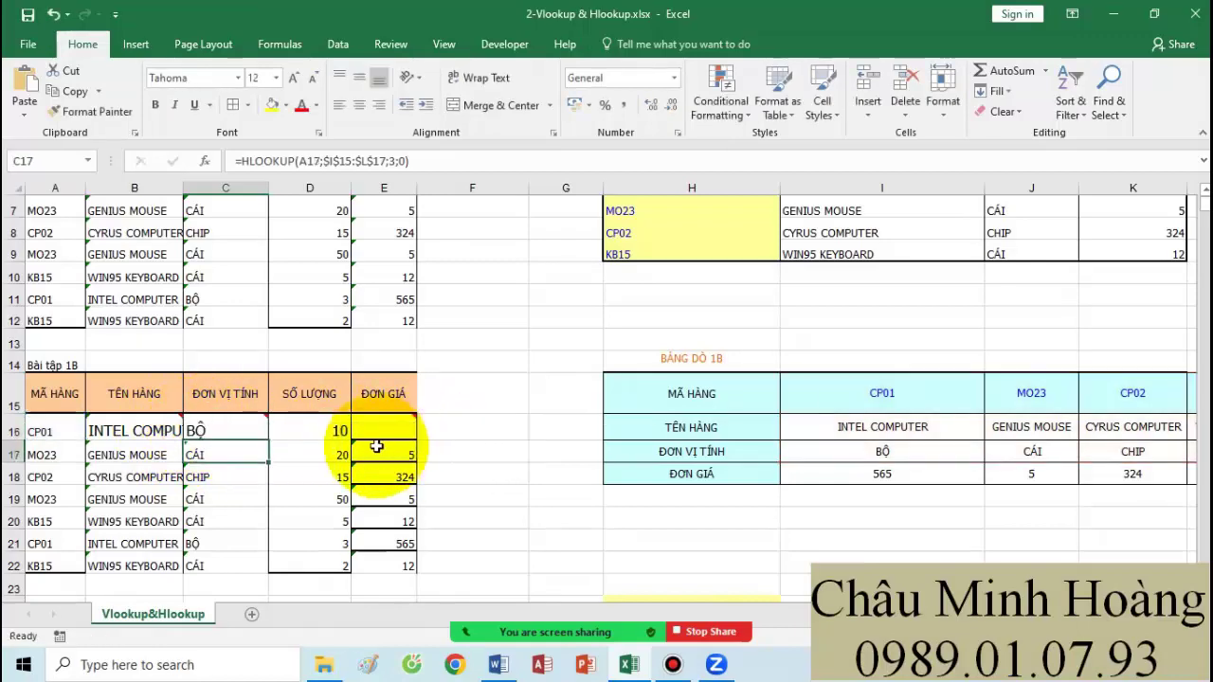
scroll(257, 433, "down", 10)
left_click(145, 494)
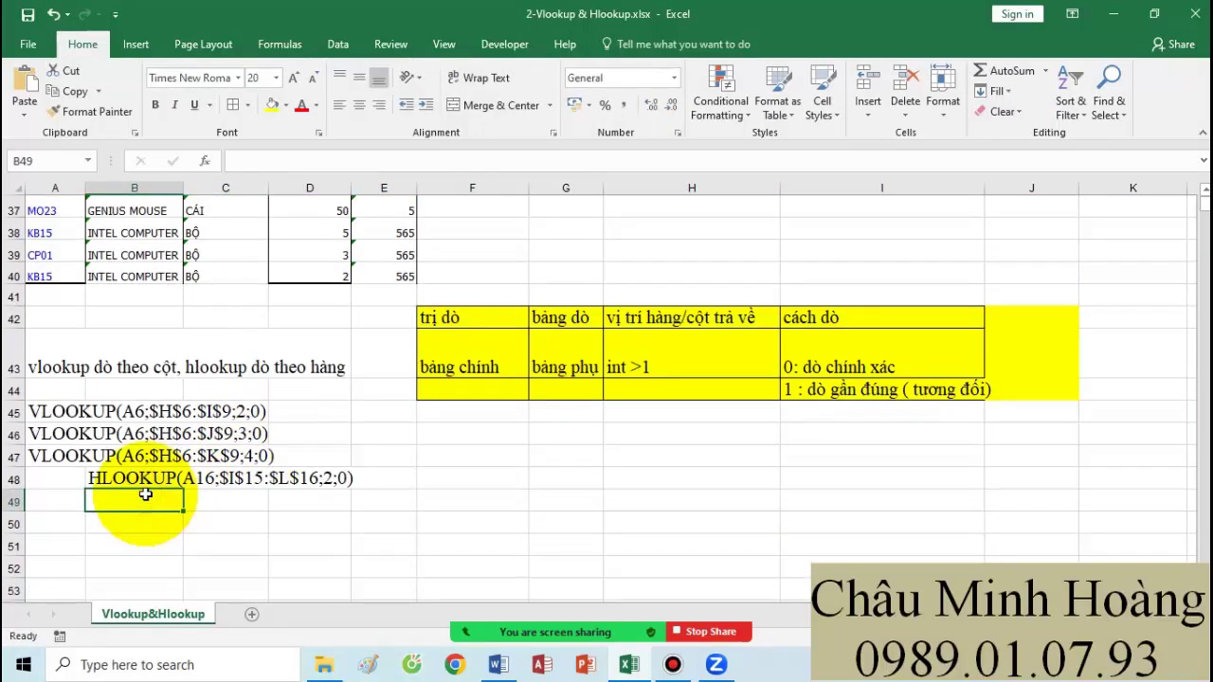
key("ctrl+v")
Step: Enter =HLOOKUP(A16;$I$15:$L$18;4;0) in E16, the ĐƠN GIÁ cell of the first Bài tập 1B row
scroll(392, 465, "up", 7)
scroll(378, 447, "up", 2)
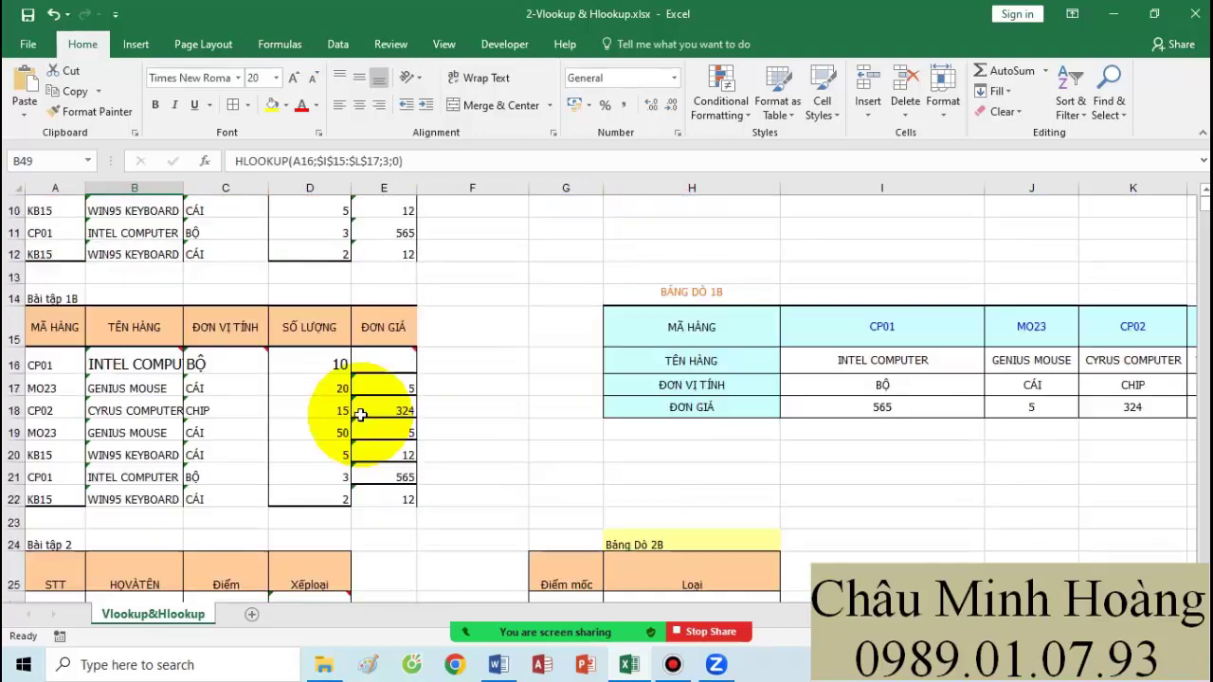
left_click(378, 357)
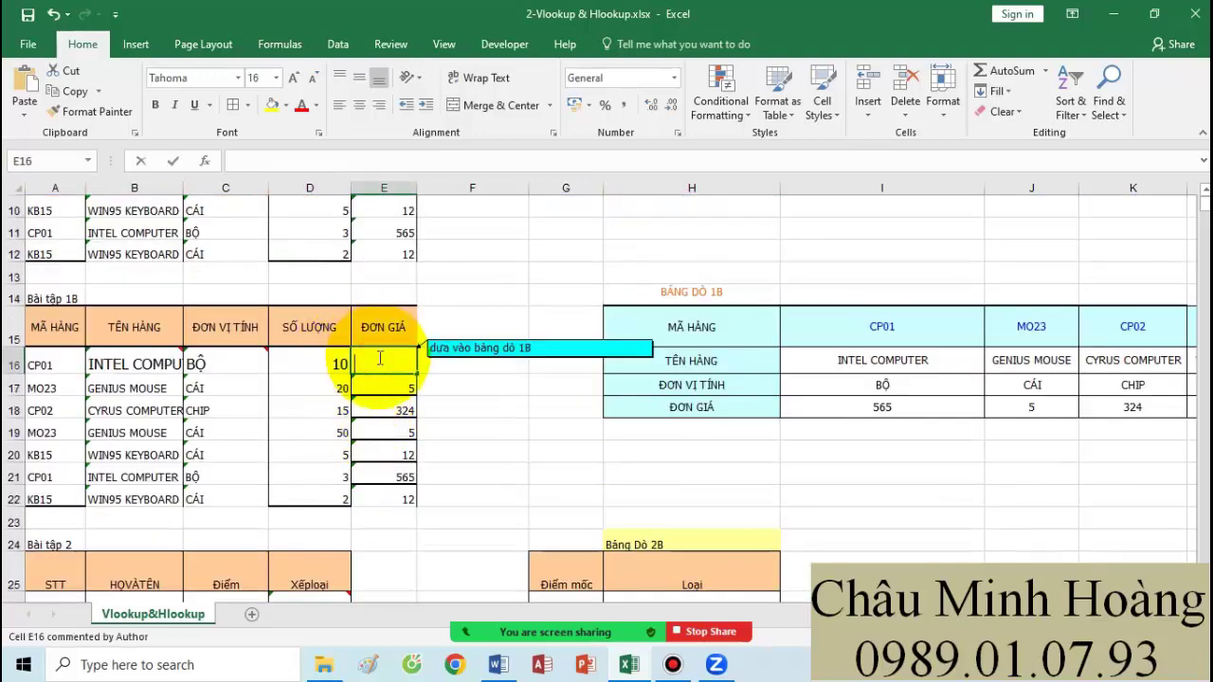
type("=HLOOKUP(")
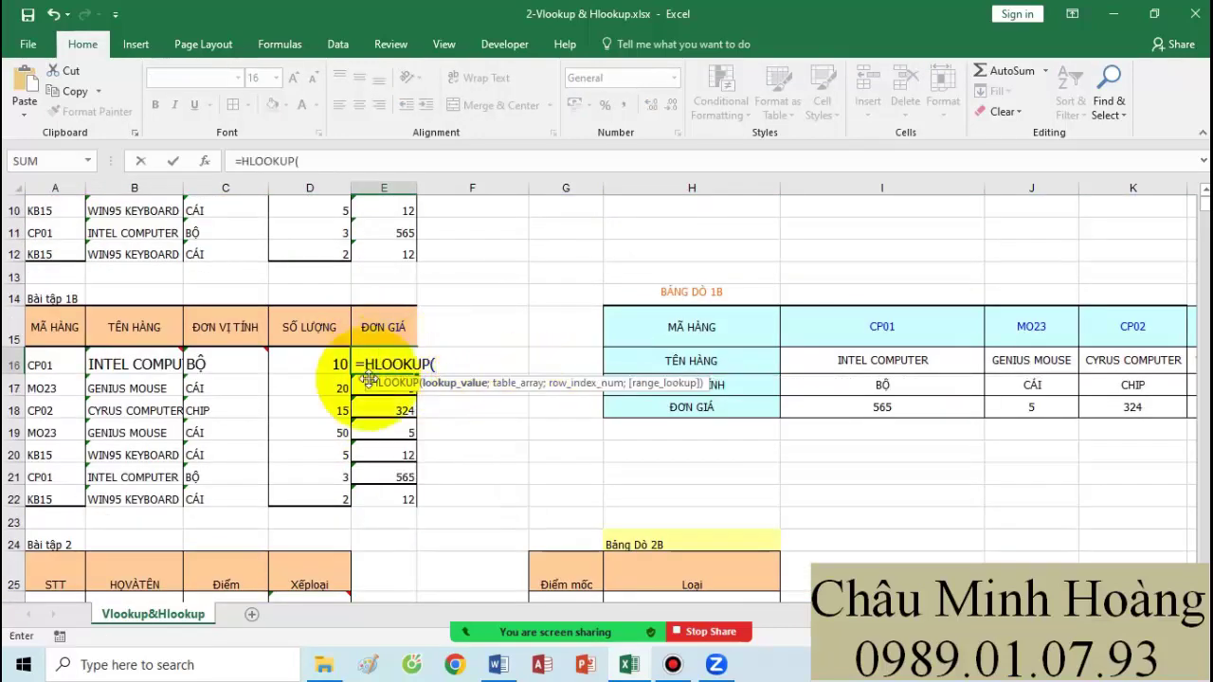
type("A16;")
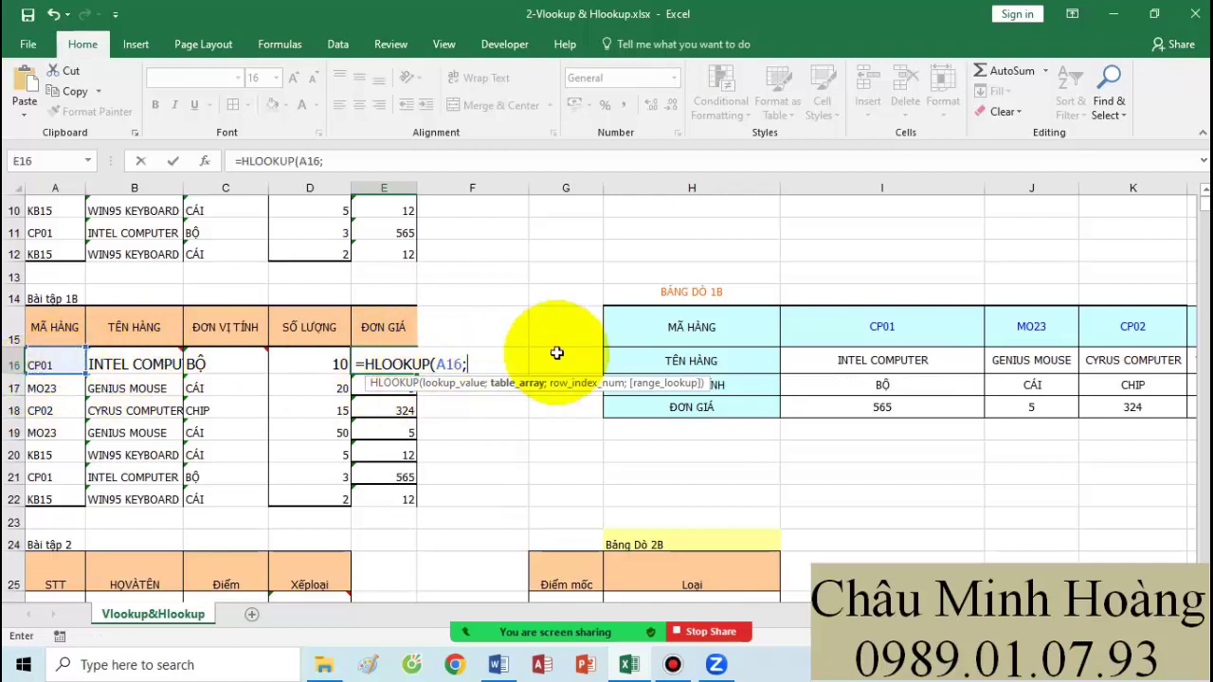
left_click_drag(830, 327, 1043, 405)
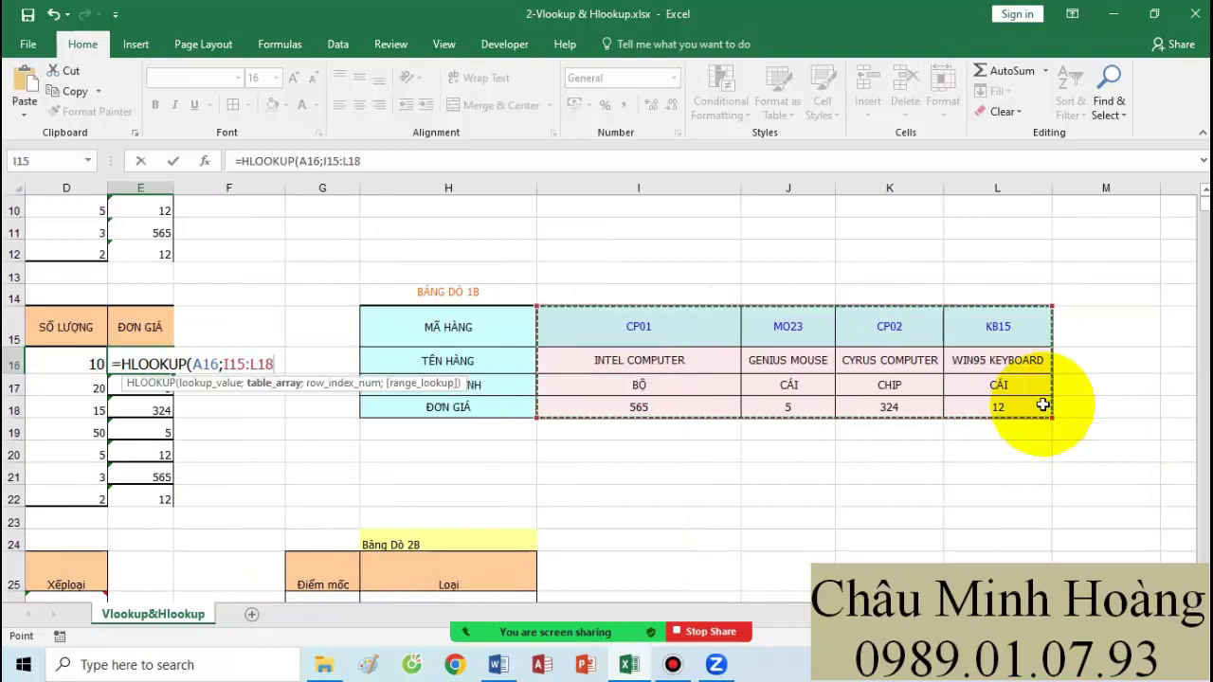
type(";")
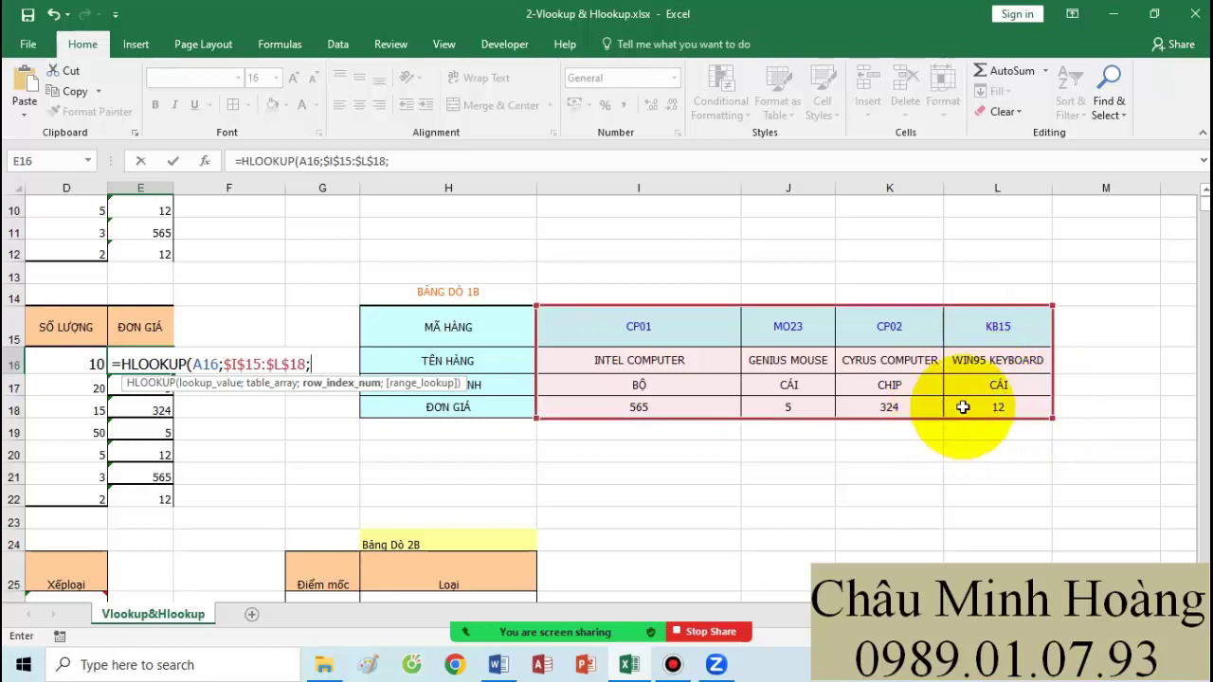
type("4;0)")
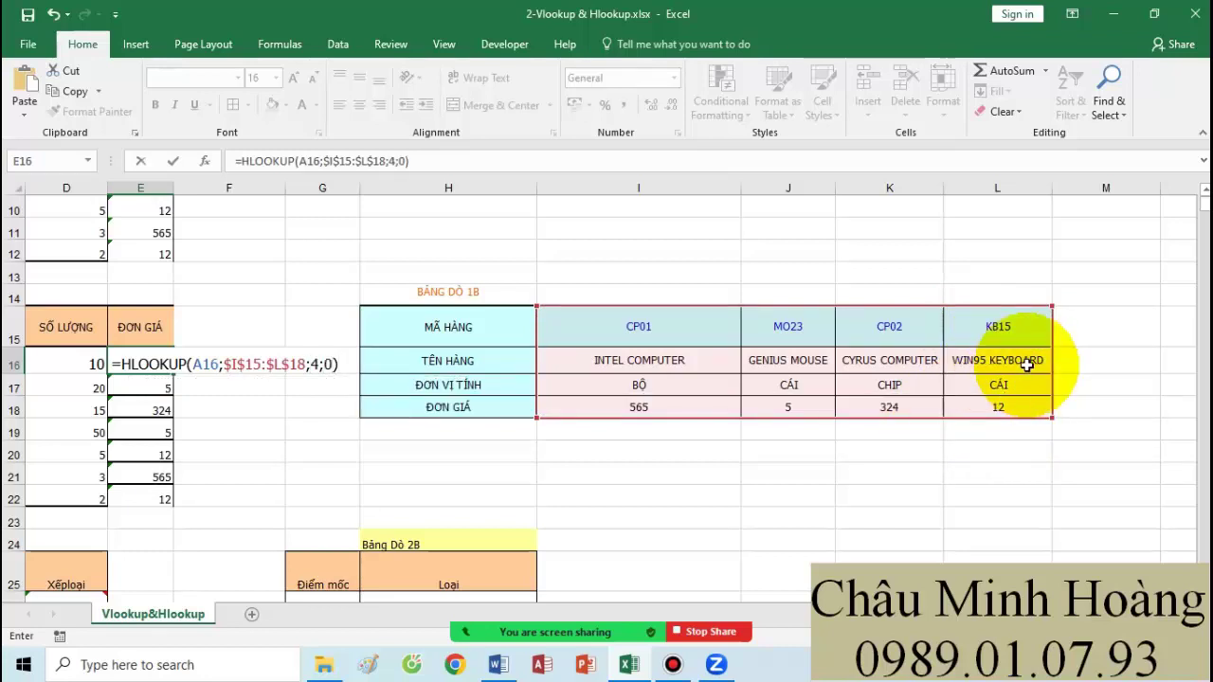
key("Return")
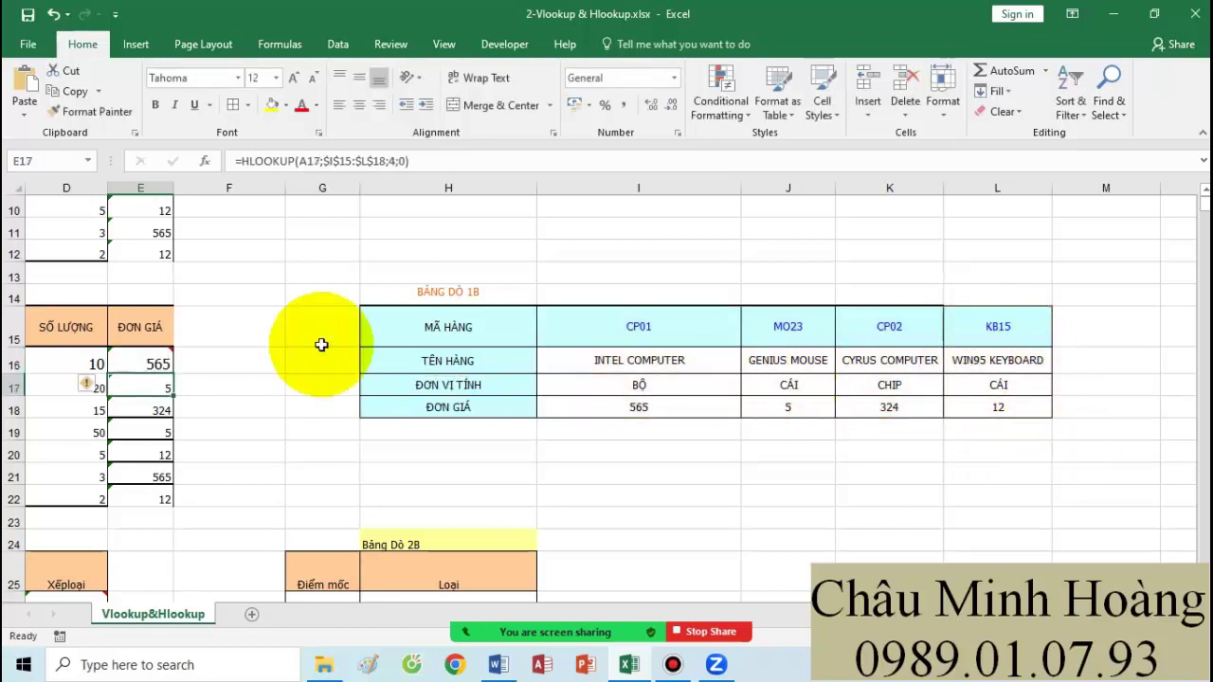
Step: Copy the E16 formula without its equals sign into B50 as the text "HLOOKUP(A16;$I$15:$L$18;4;0)"
double_click(157, 367)
left_click_drag(120, 365, 350, 364)
key("ctrl+c")
left_click(327, 431)
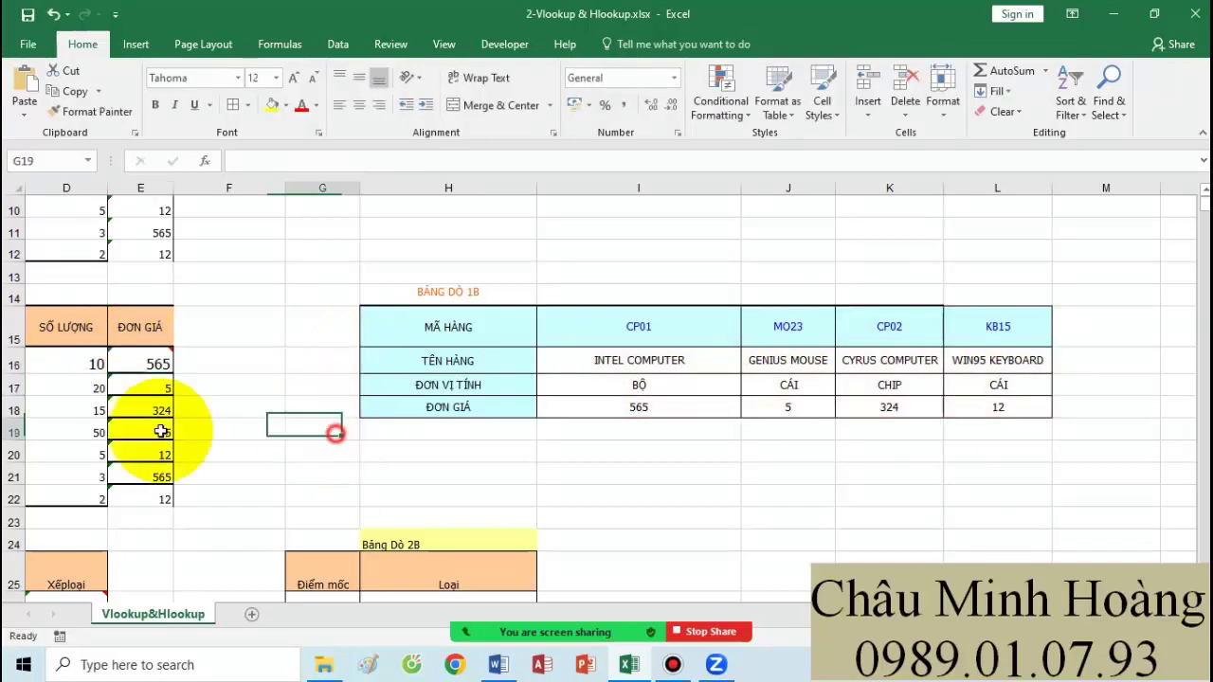
scroll(162, 428, "left", 2)
scroll(162, 428, "down", 8)
scroll(251, 433, "down", 2)
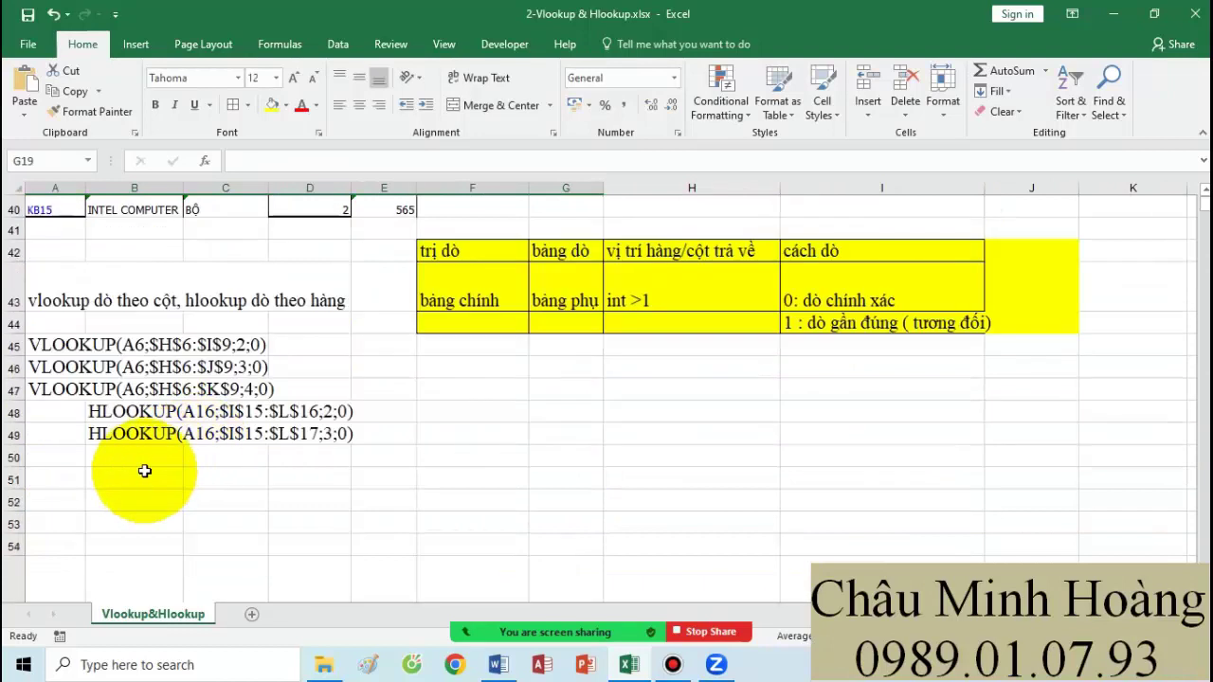
left_click(142, 461)
key("ctrl+v")
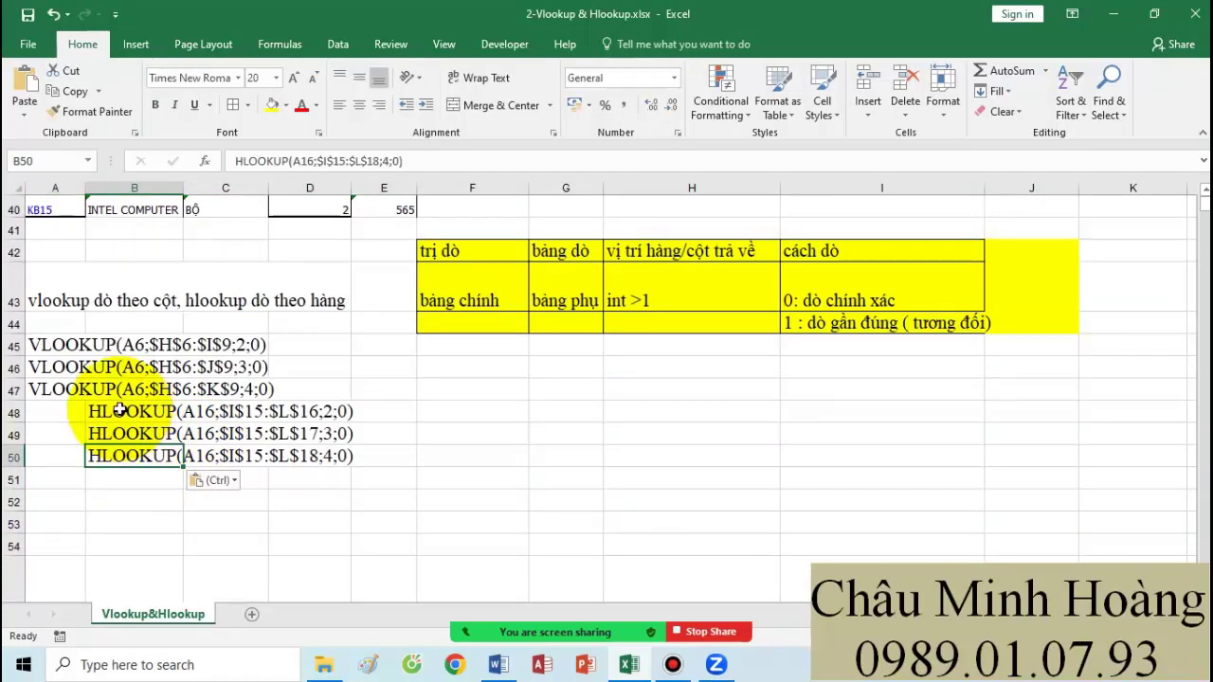
Step: Highlight the three HLOOKUP text notes in B48:E50 with a yellow fill
left_click_drag(120, 410, 360, 457)
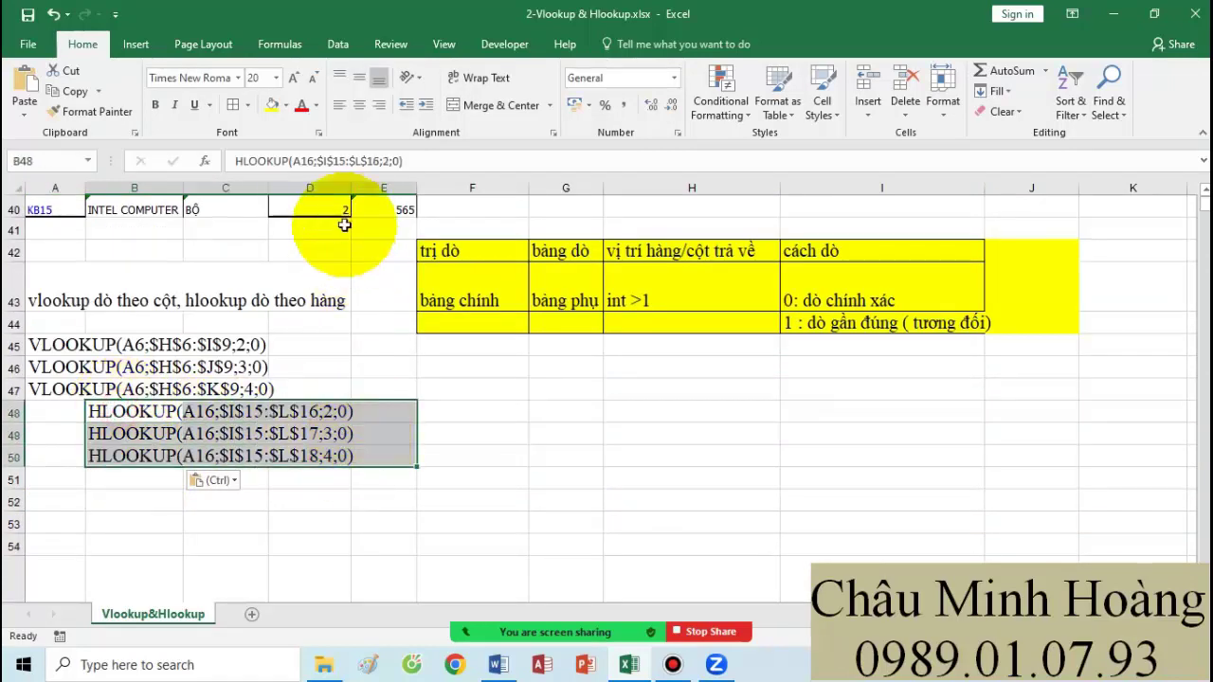
left_click(273, 104)
left_click(440, 370)
Step: Enlarge the font of D26, the first Xếp loại cell in Bài tập 2, to size 26
scroll(455, 374, "up", 7)
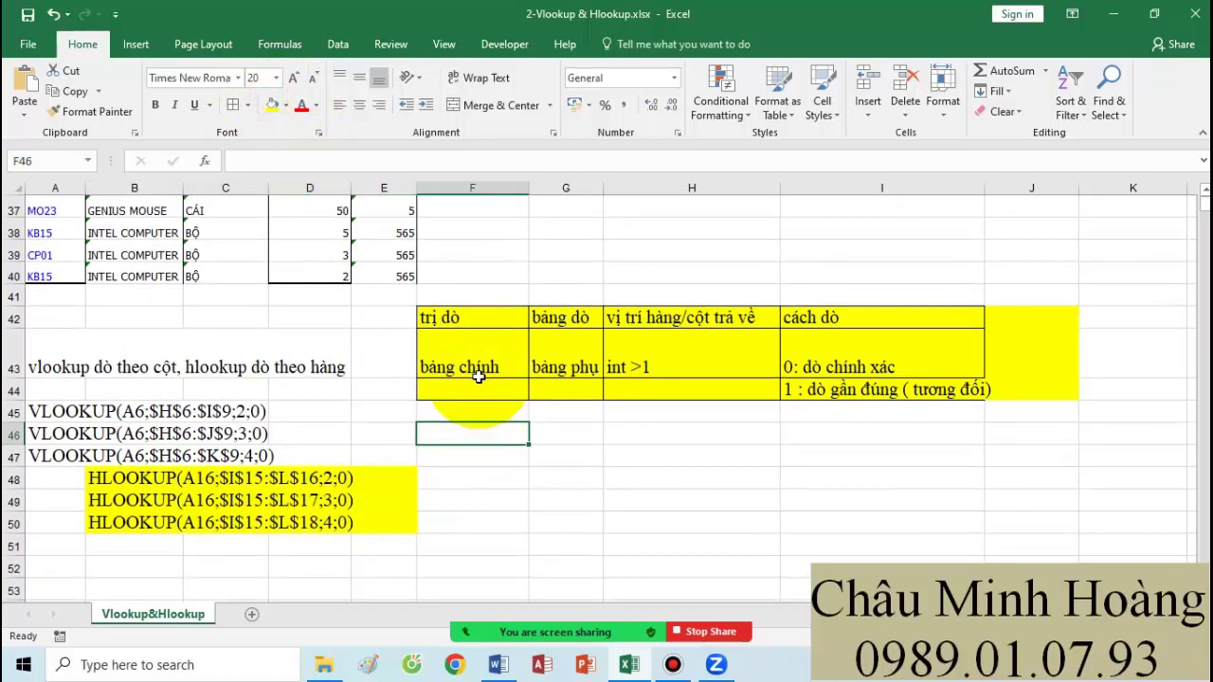
left_click(325, 388)
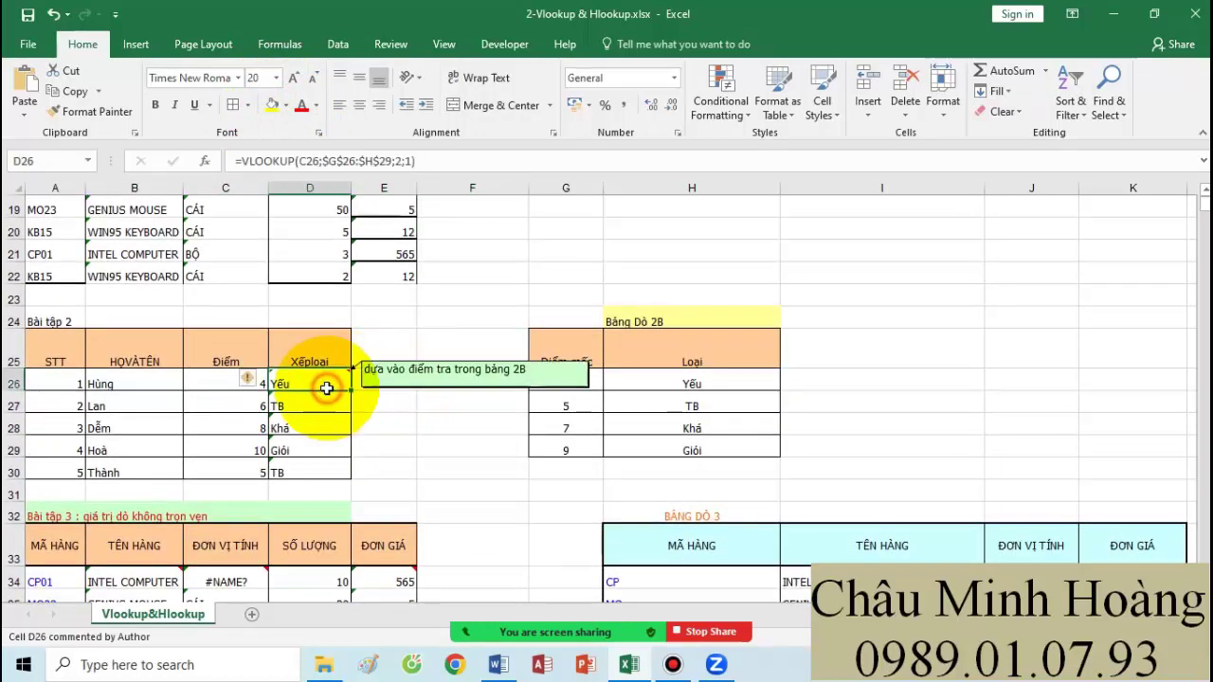
left_click(715, 404)
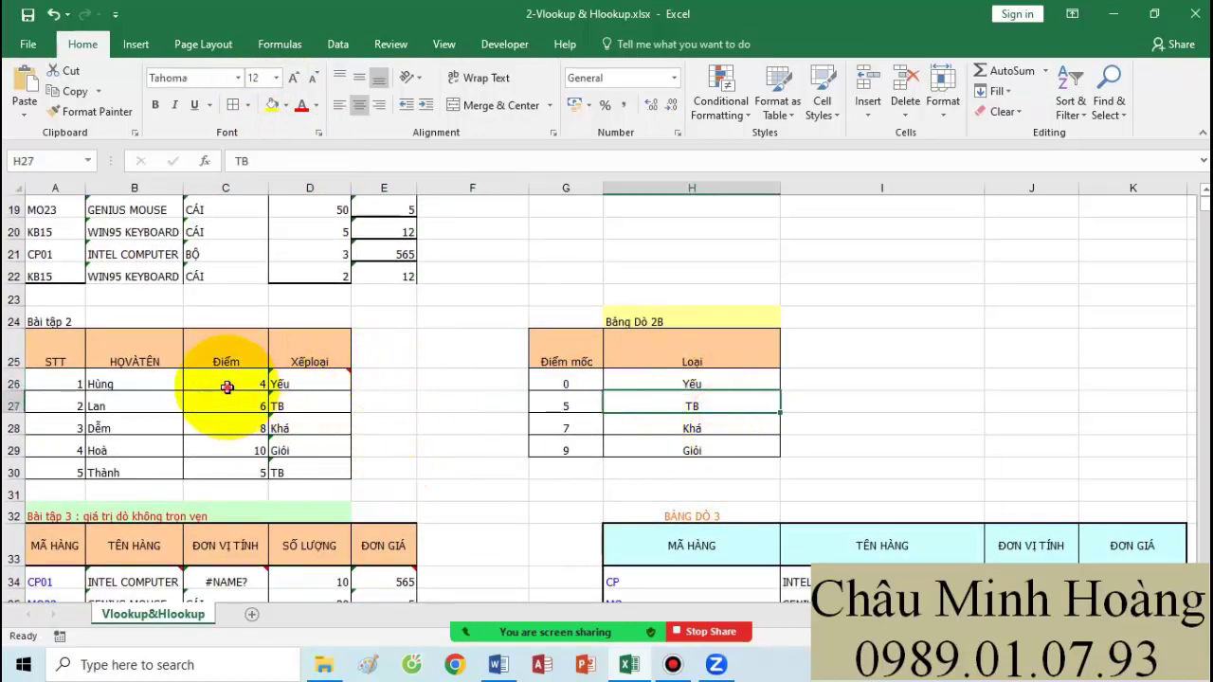
left_click(294, 379)
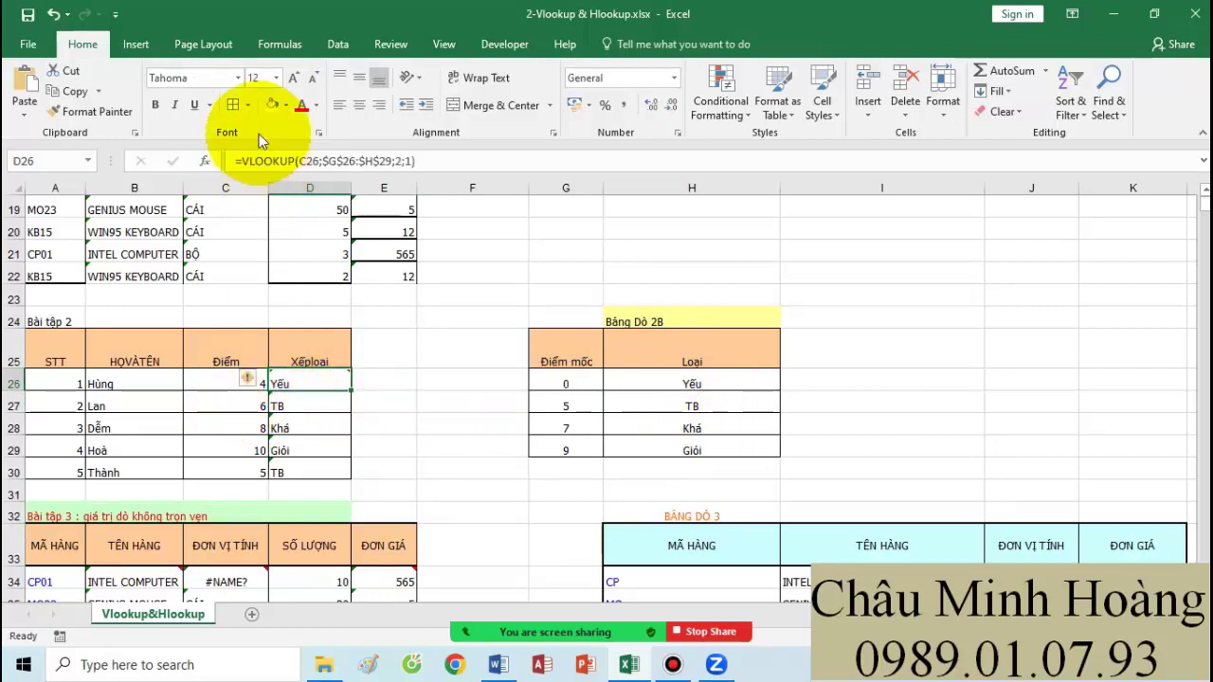
left_click(274, 80)
left_click(261, 271)
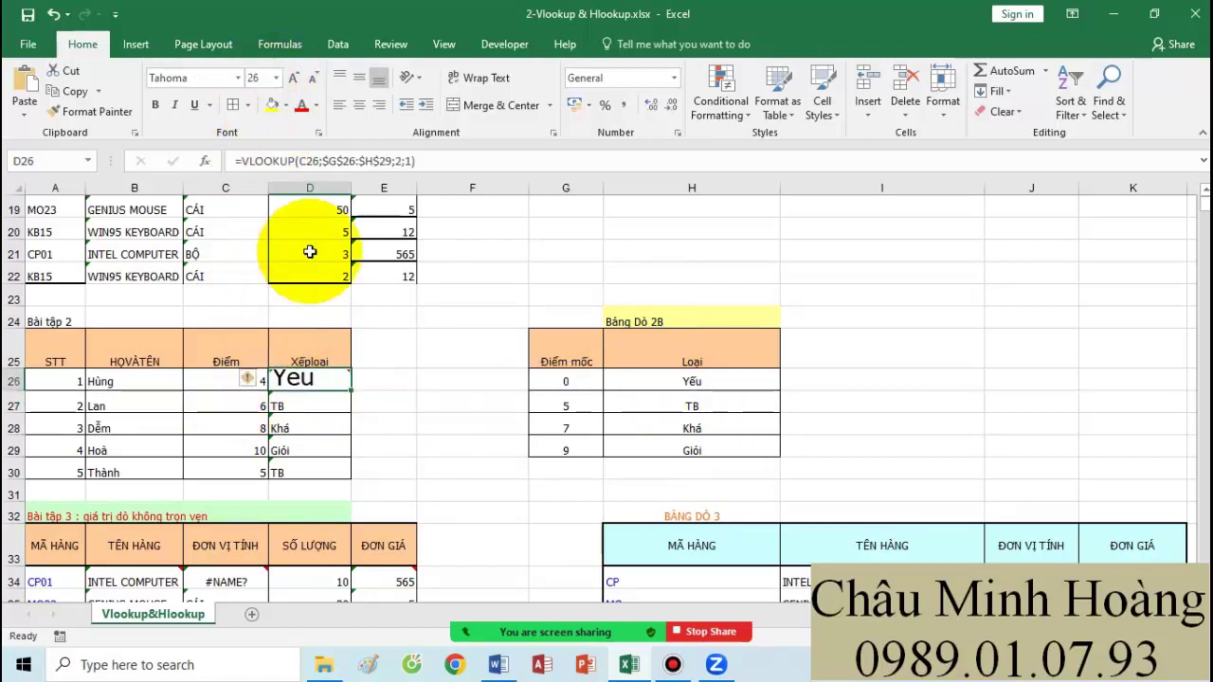
Step: Enter =VLOOKUP(C26;$G$25:$H$29;2;1) in D26, the first Xếp loại cell of Bài tập 2
type("=vl")
key("Tab")
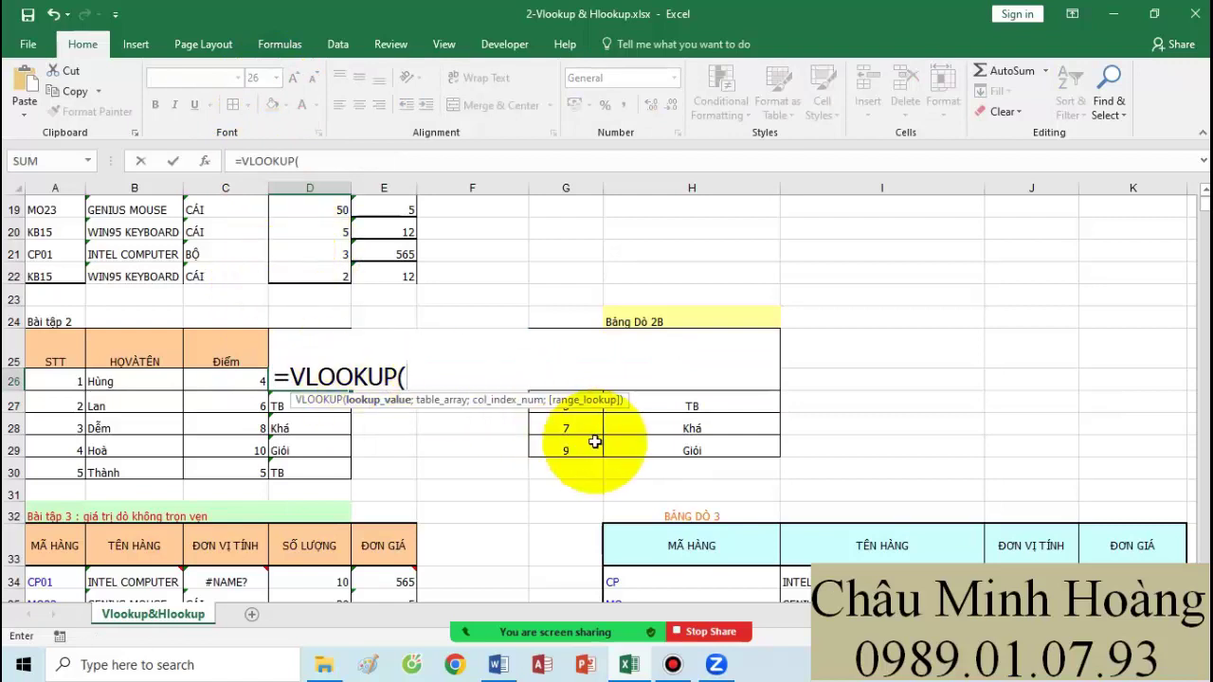
left_click_drag(586, 443, 691, 376)
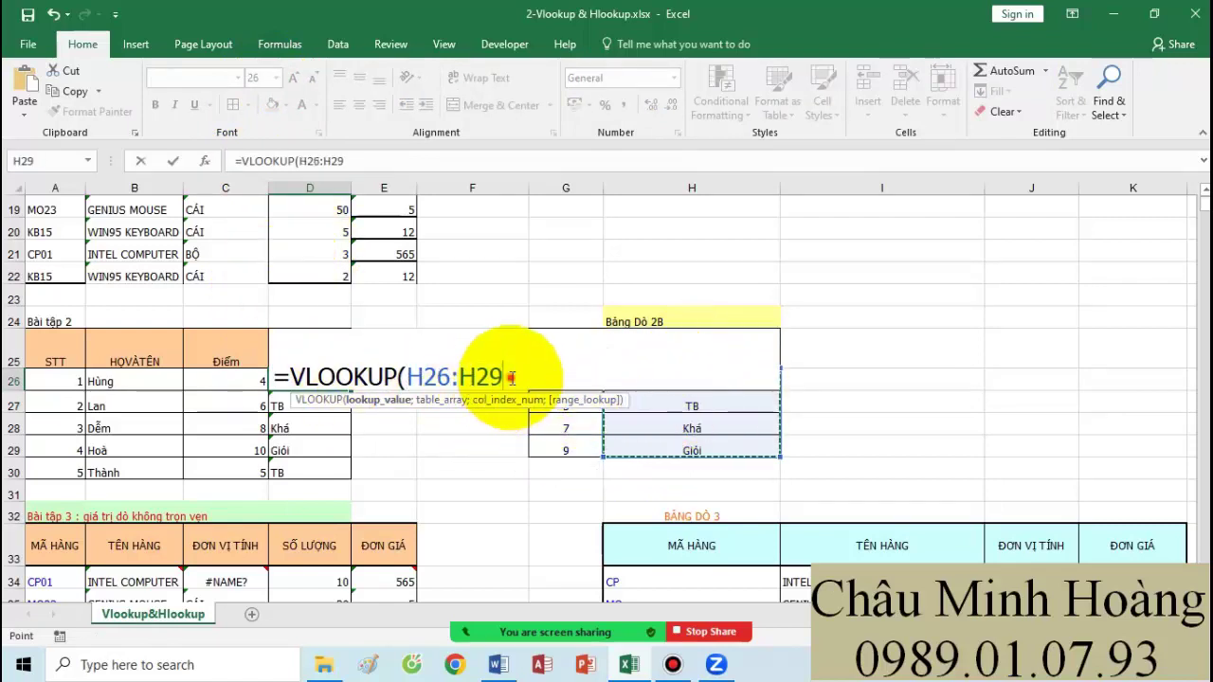
left_click_drag(503, 377, 428, 375)
left_click(244, 402)
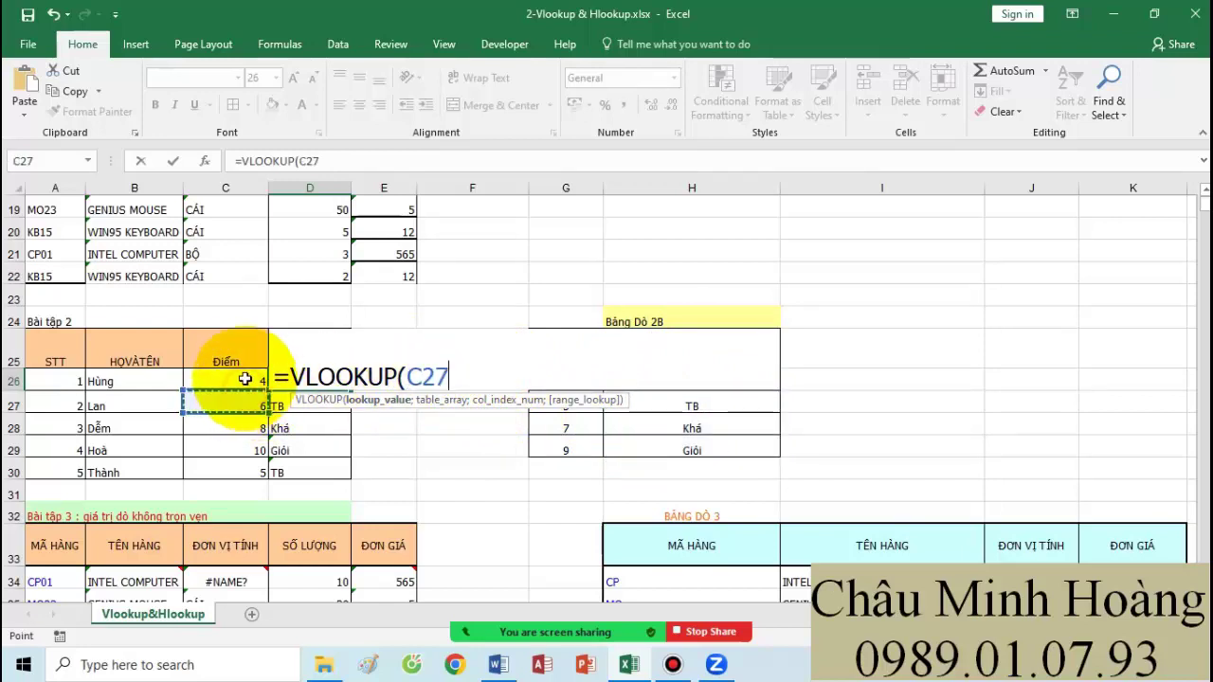
type(";")
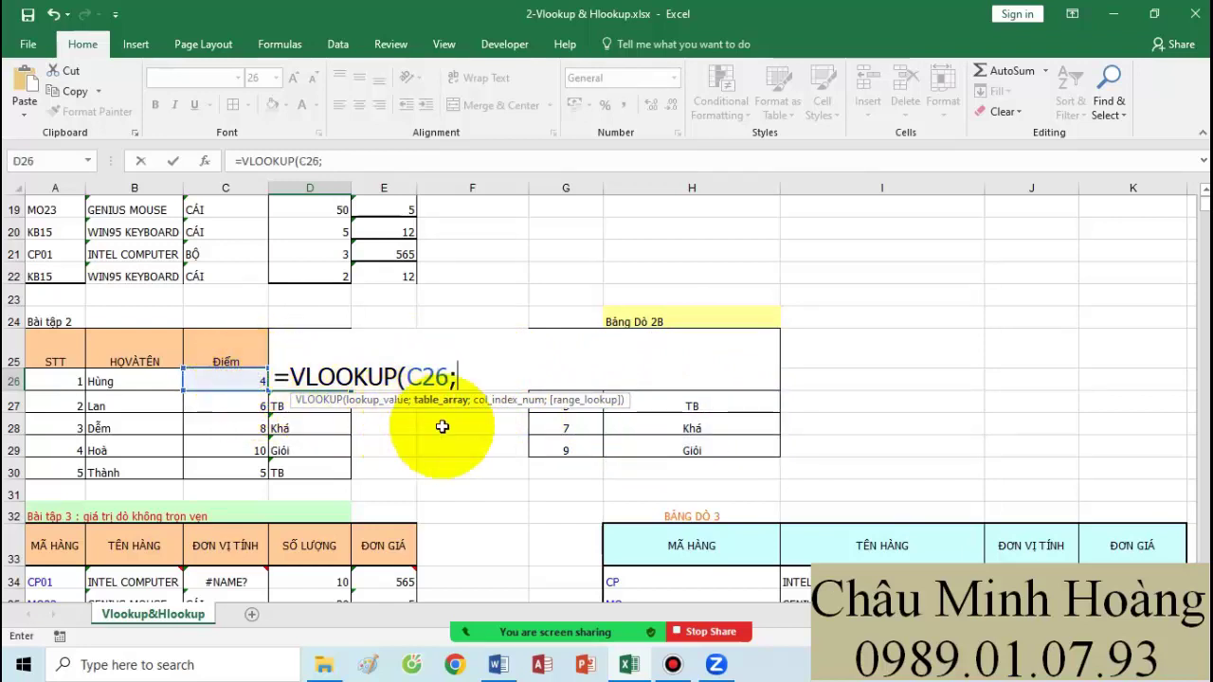
left_click_drag(600, 438, 737, 348)
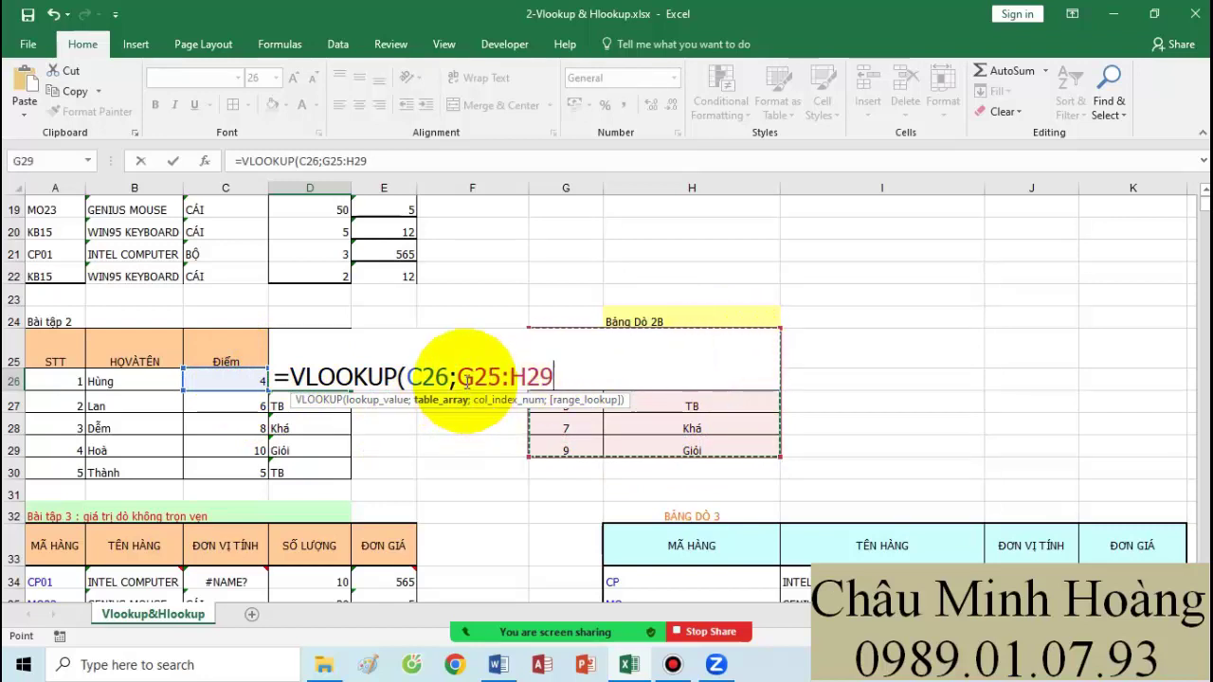
left_click_drag(467, 381, 540, 377)
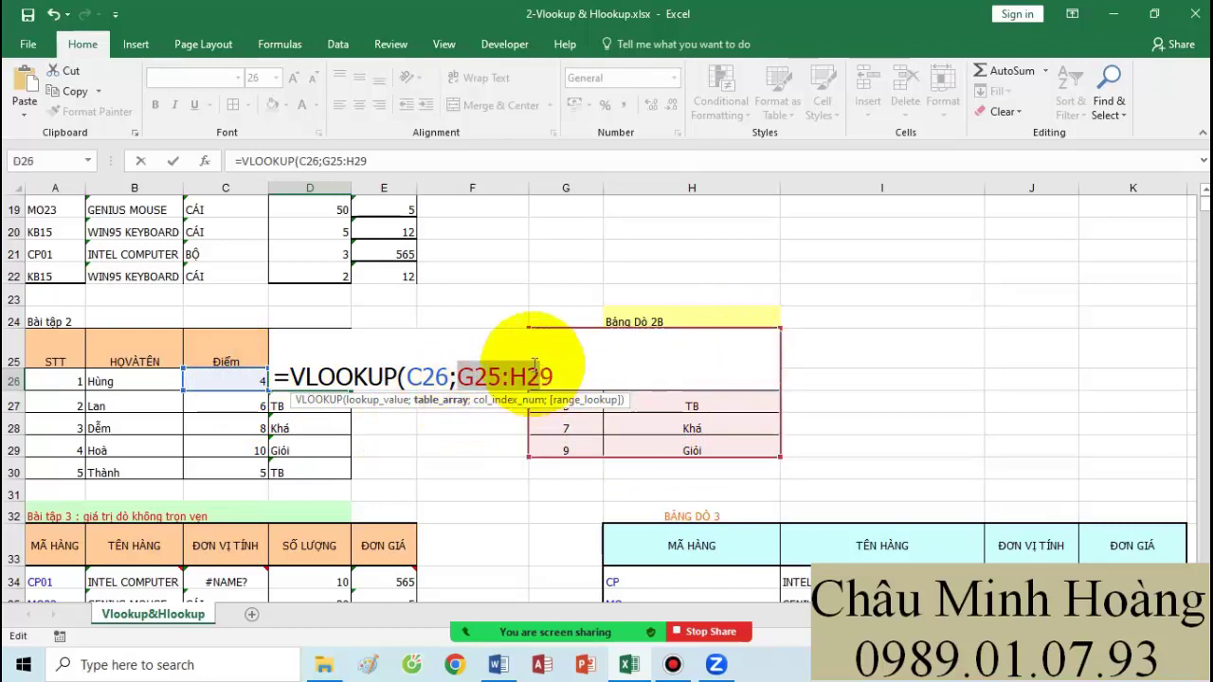
left_click(614, 379)
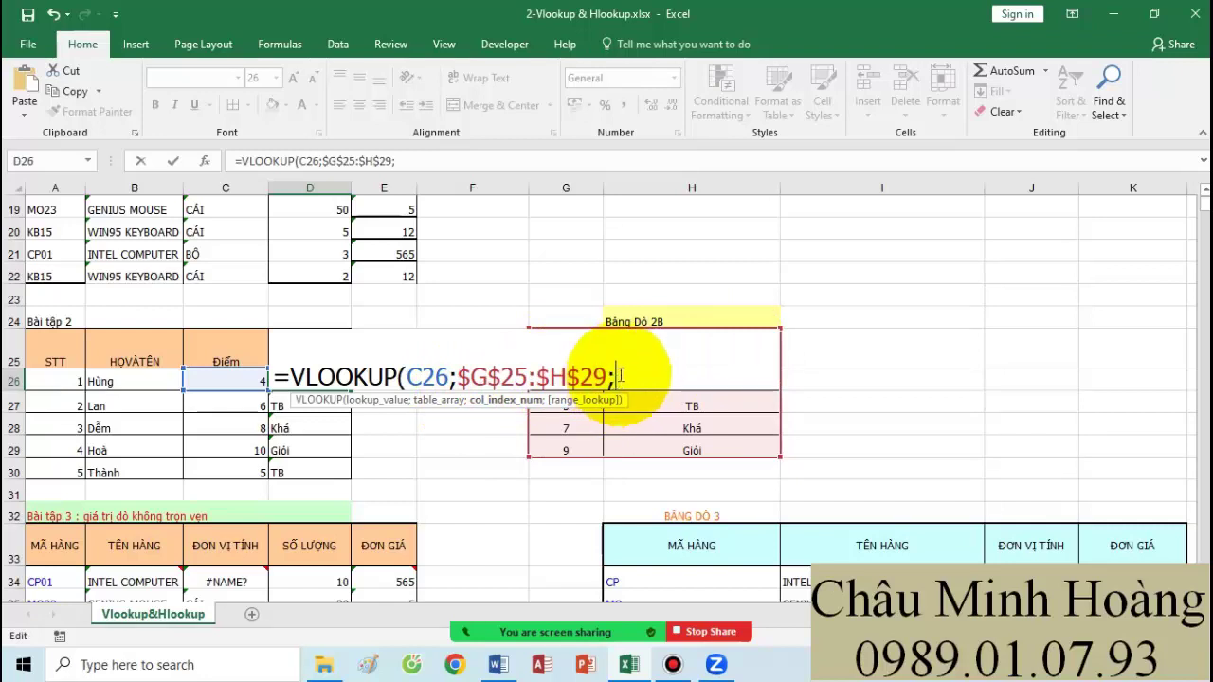
type(";2;1")
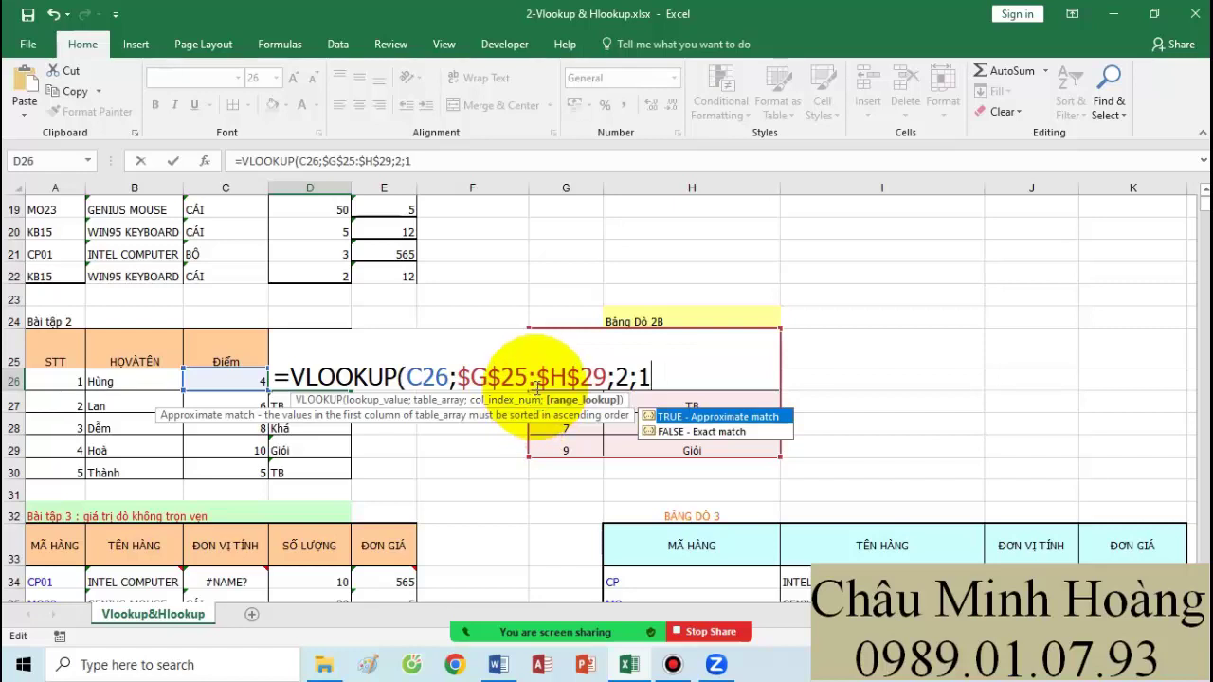
key("Return")
key("Return")
Step: Correct the lookup range in the D26 formula to $G$26:$H$29 so it excludes the header row of Bảng Dò 2B
left_click_drag(577, 391, 663, 447)
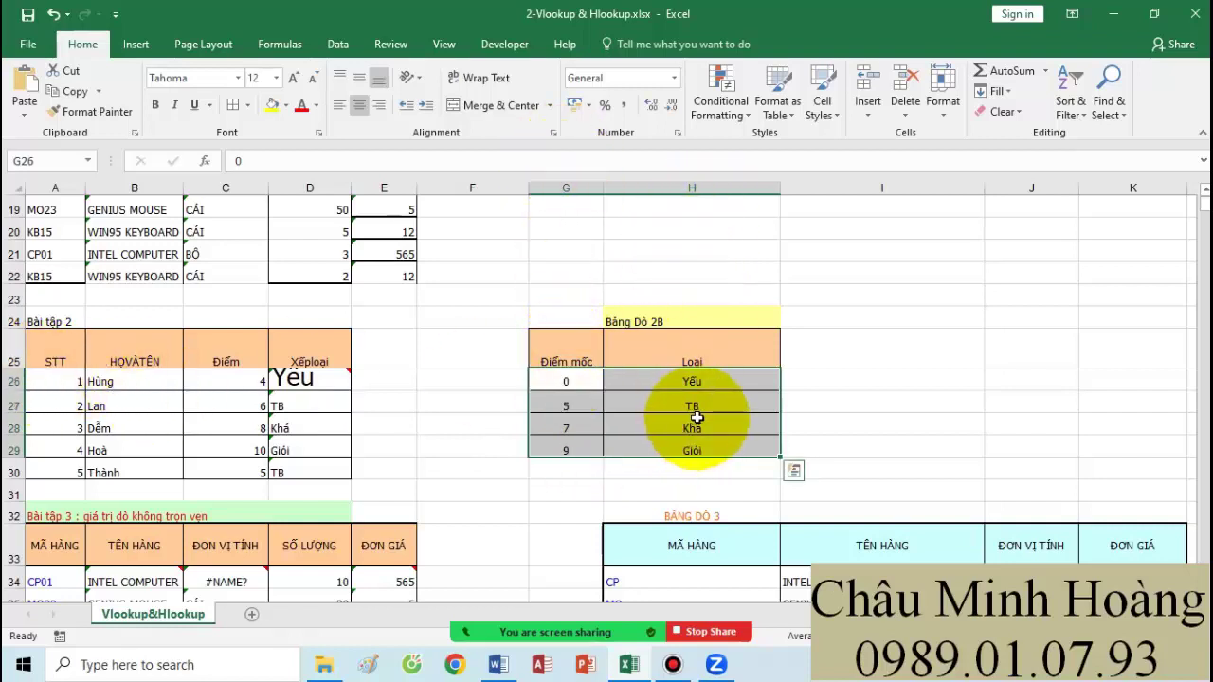
double_click(319, 379)
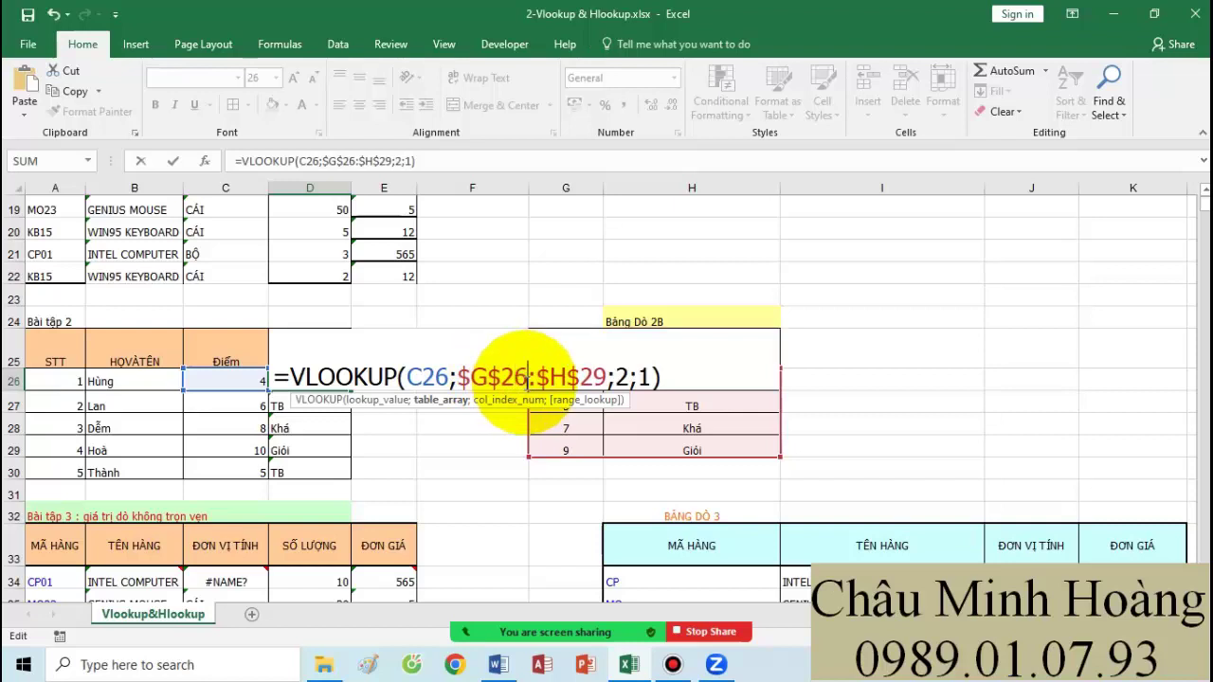
left_click_drag(469, 373, 684, 449)
key("Return")
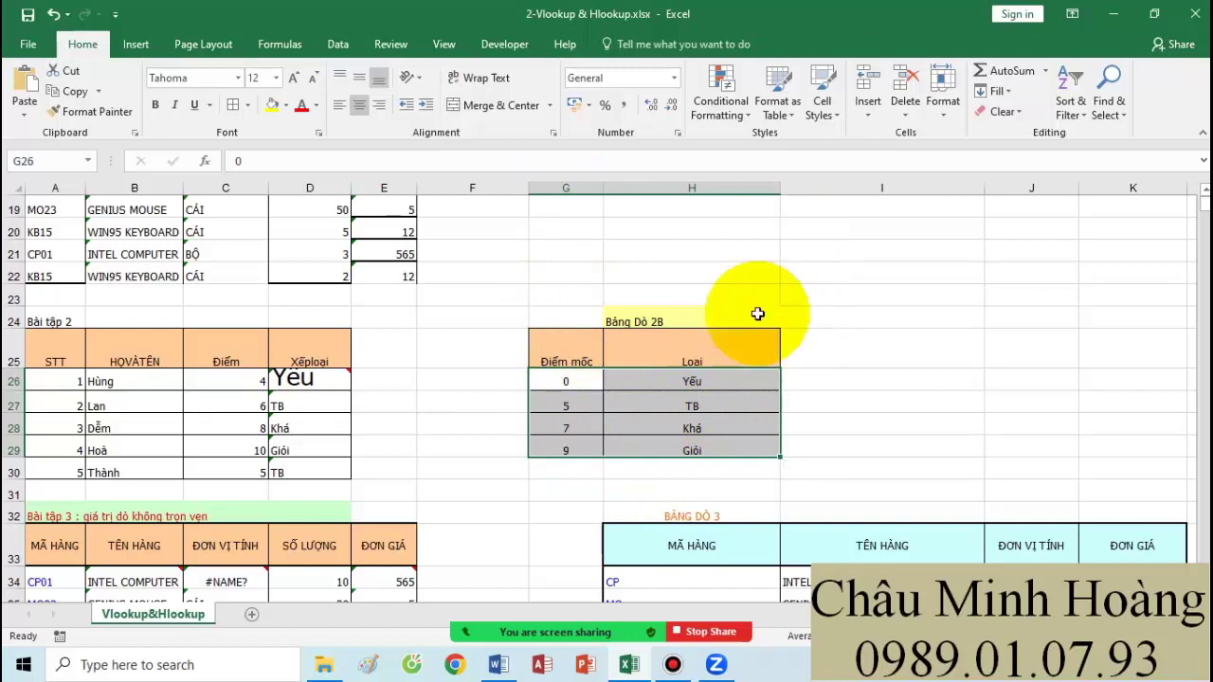
double_click(330, 386)
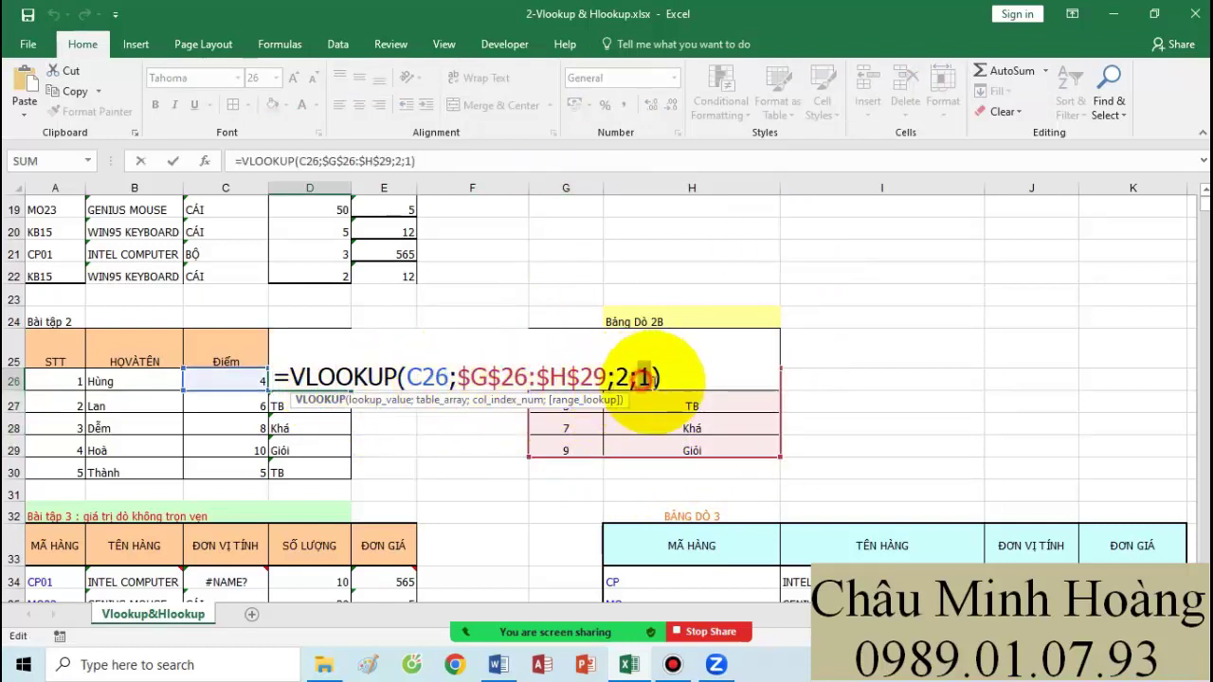
left_click_drag(447, 377, 422, 377)
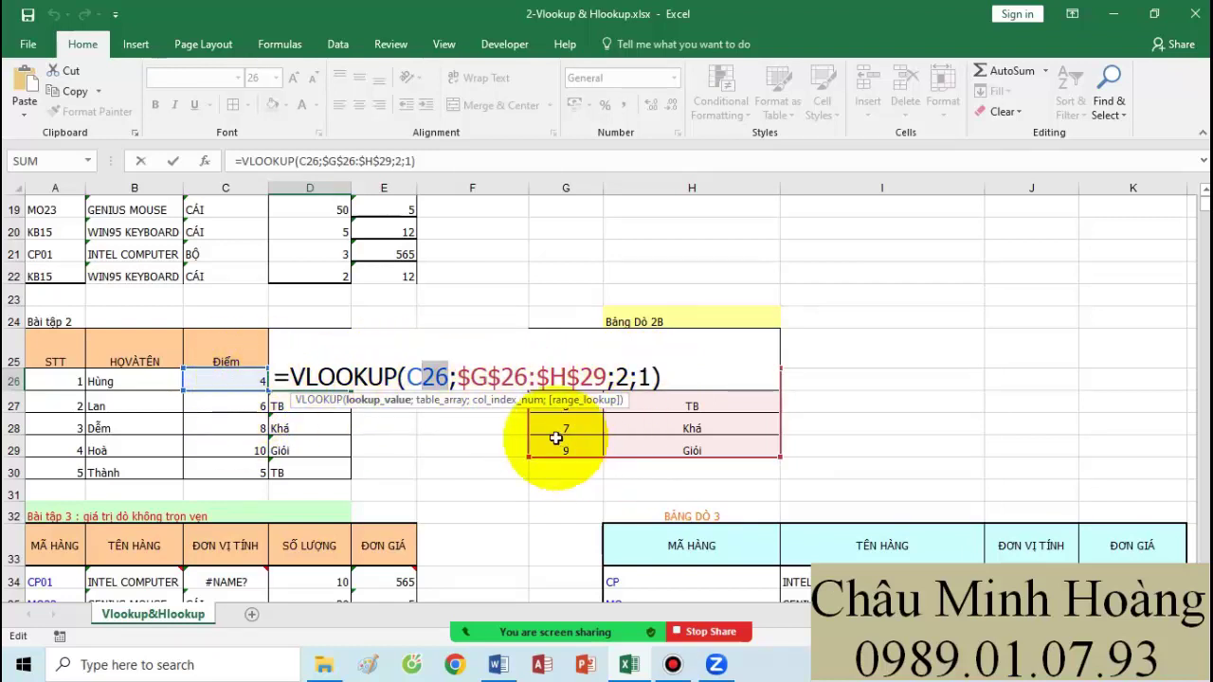
left_click_drag(566, 382, 575, 450)
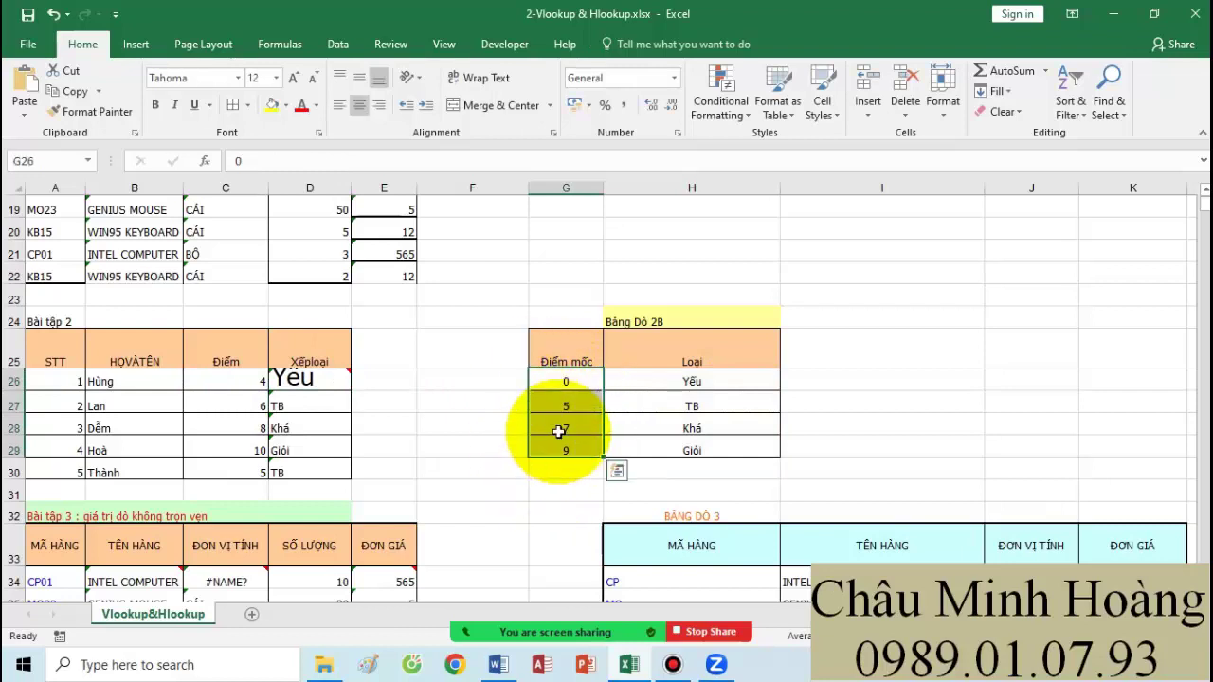
Step: Copy the D26 formula without its equals sign into A51 as the text "VLOOKUP(C26;$G$26:$H$29;2;1)"
double_click(327, 380)
left_click_drag(289, 378, 669, 404)
key("ctrl+c")
key("Return")
scroll(400, 574, "down", 10)
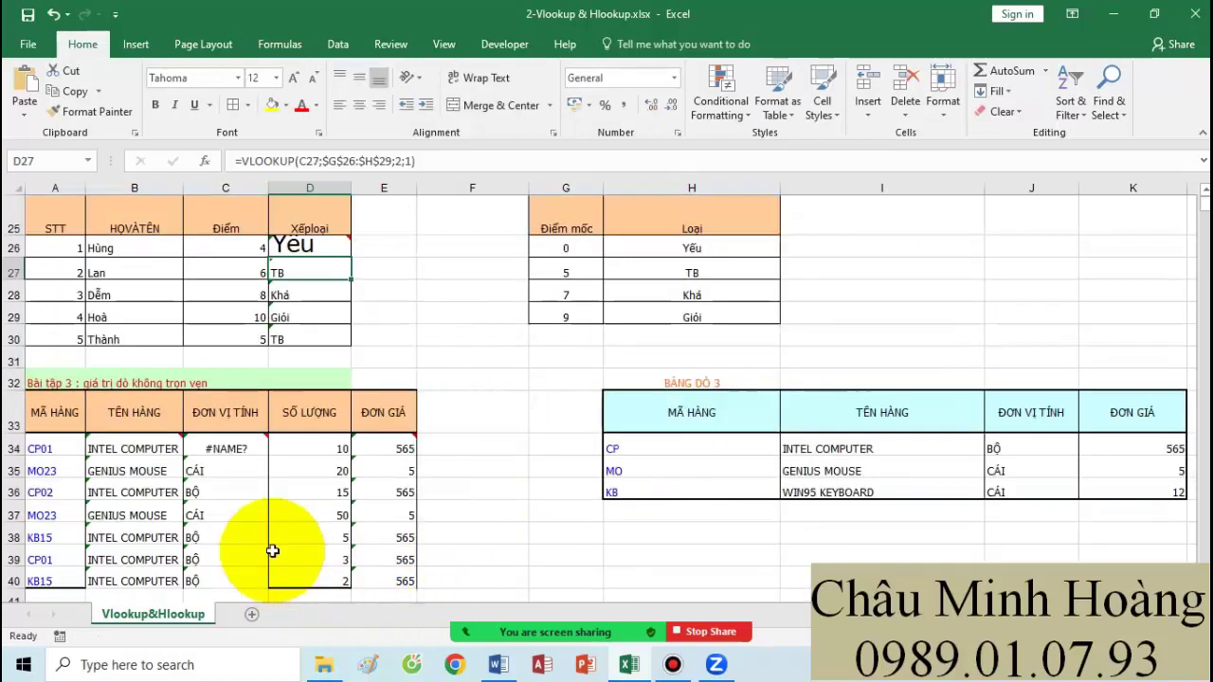
left_click(73, 254)
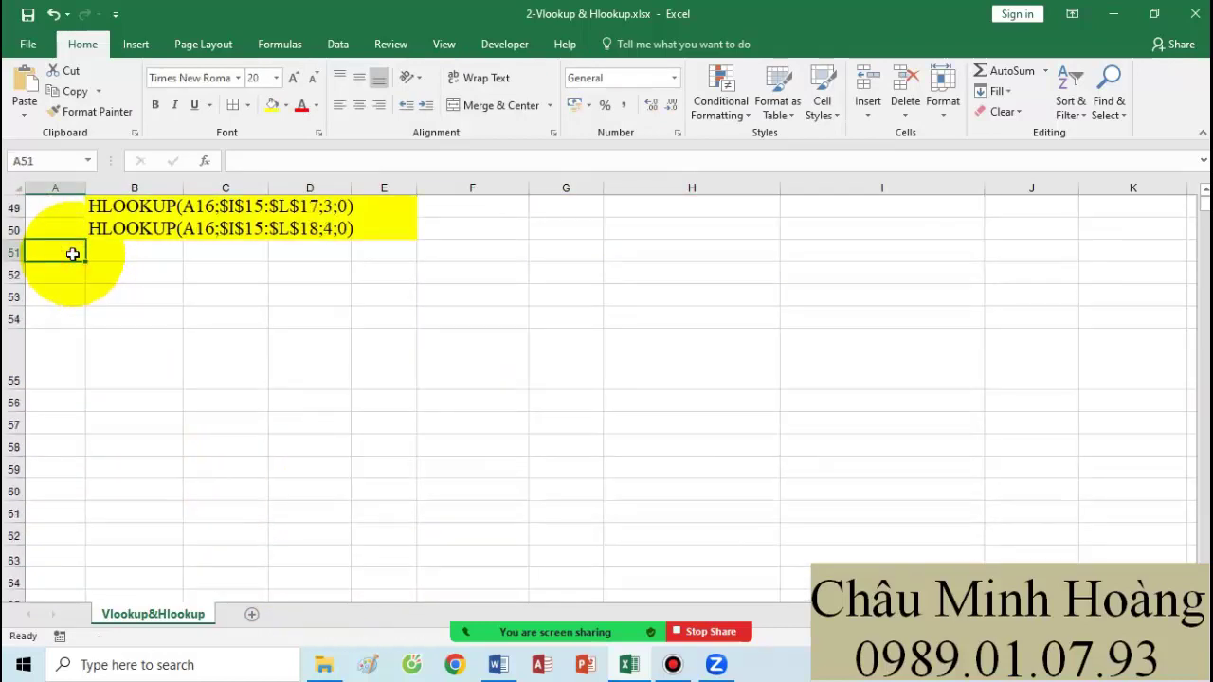
key("ctrl+v")
Step: Enlarge the font of B34, the first TÊN HÀNG cell in Bài tập 3, to size 26
scroll(339, 450, "up", 6)
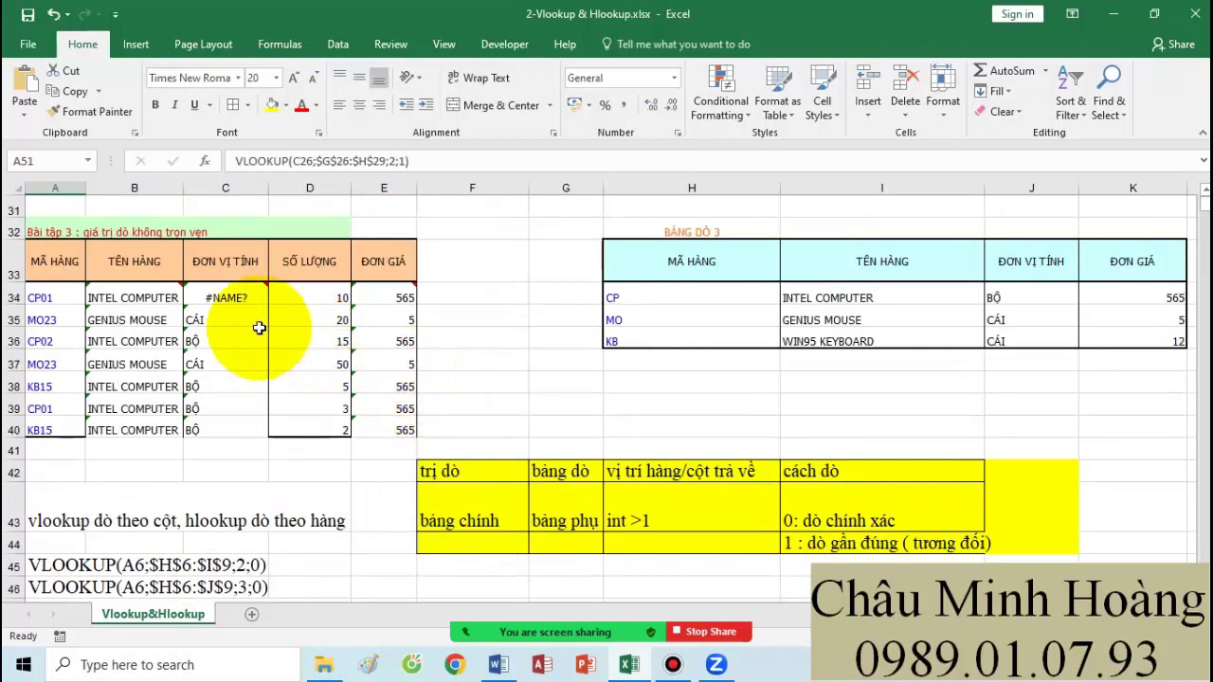
left_click_drag(133, 297, 379, 297)
left_click(163, 300)
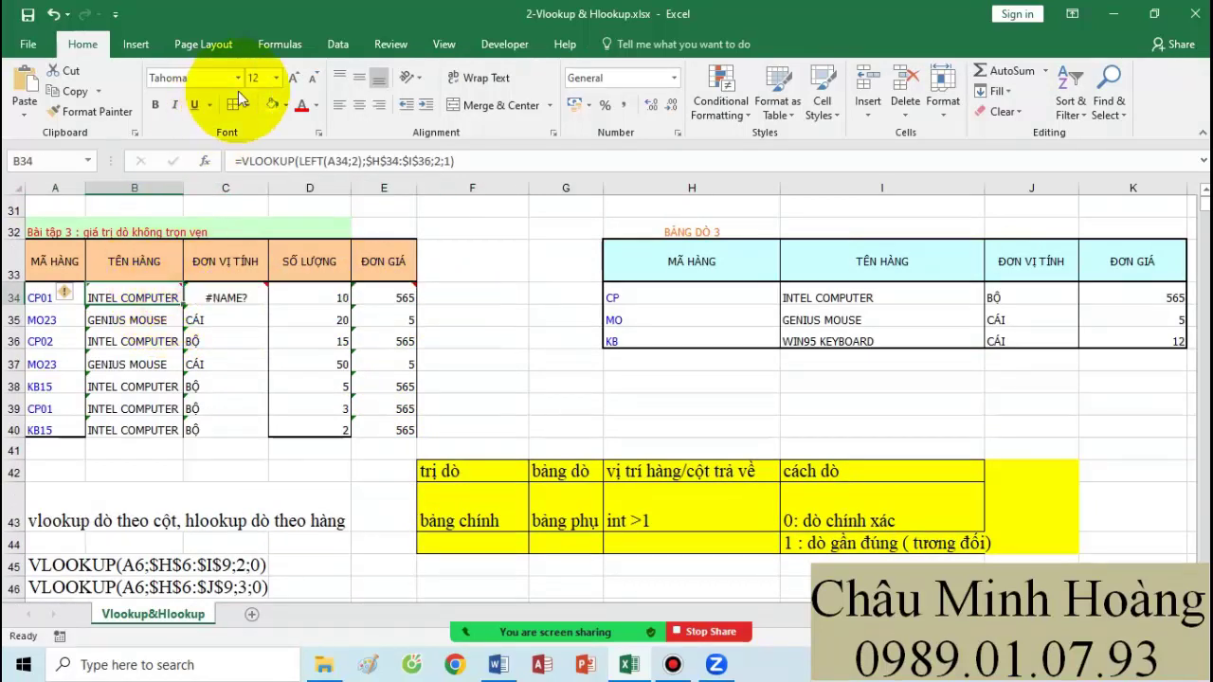
left_click(275, 78)
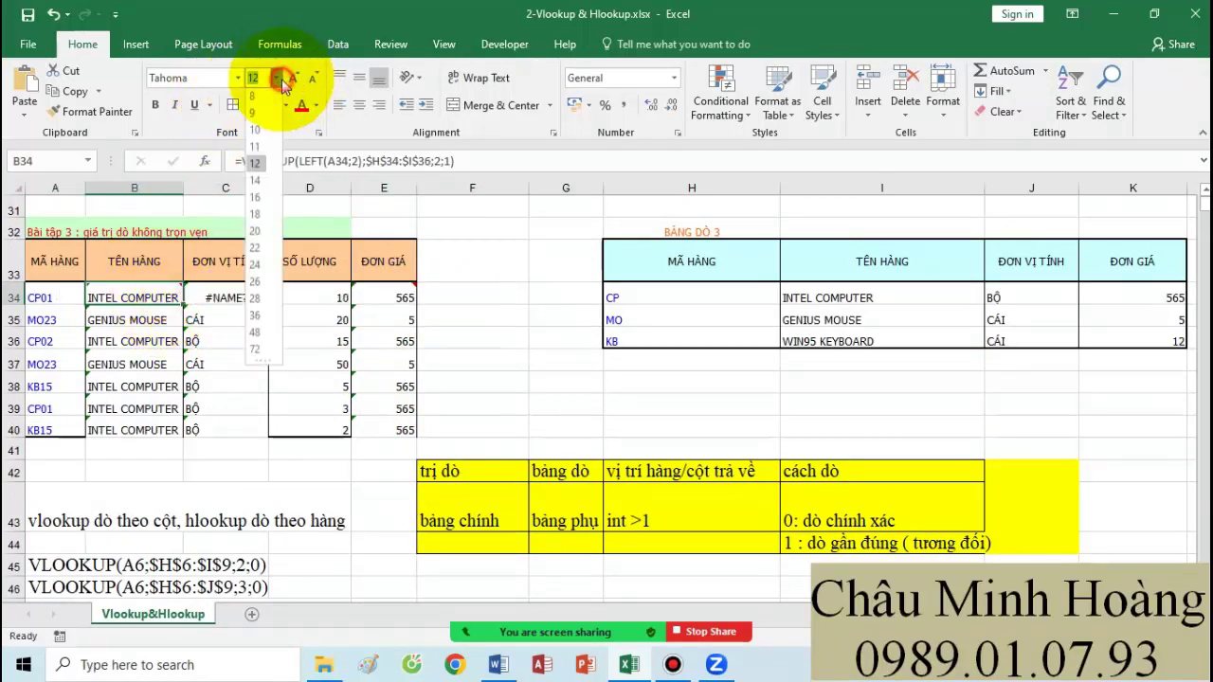
left_click(251, 271)
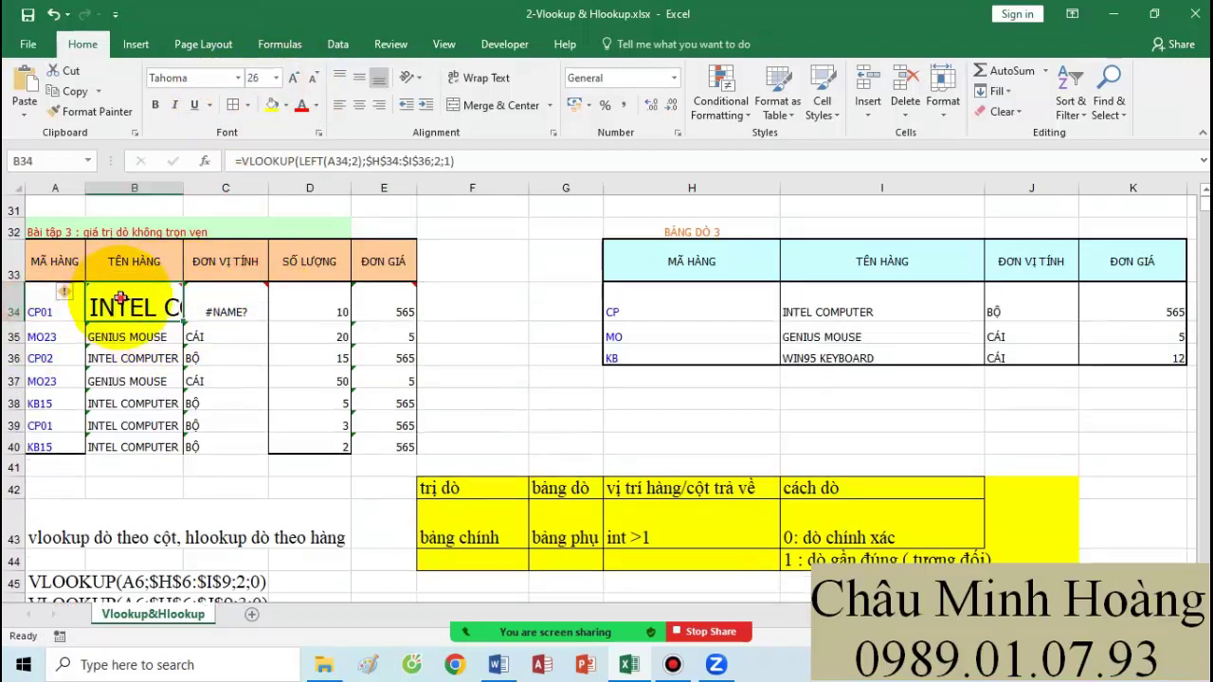
Step: Write the formula =VLOOKUP(LEFT(A34;2);$H$34:$I$36;2;0) in B34, the first TÊN HÀNG cell of Bài tập 3
type("=vl")
key("Tab")
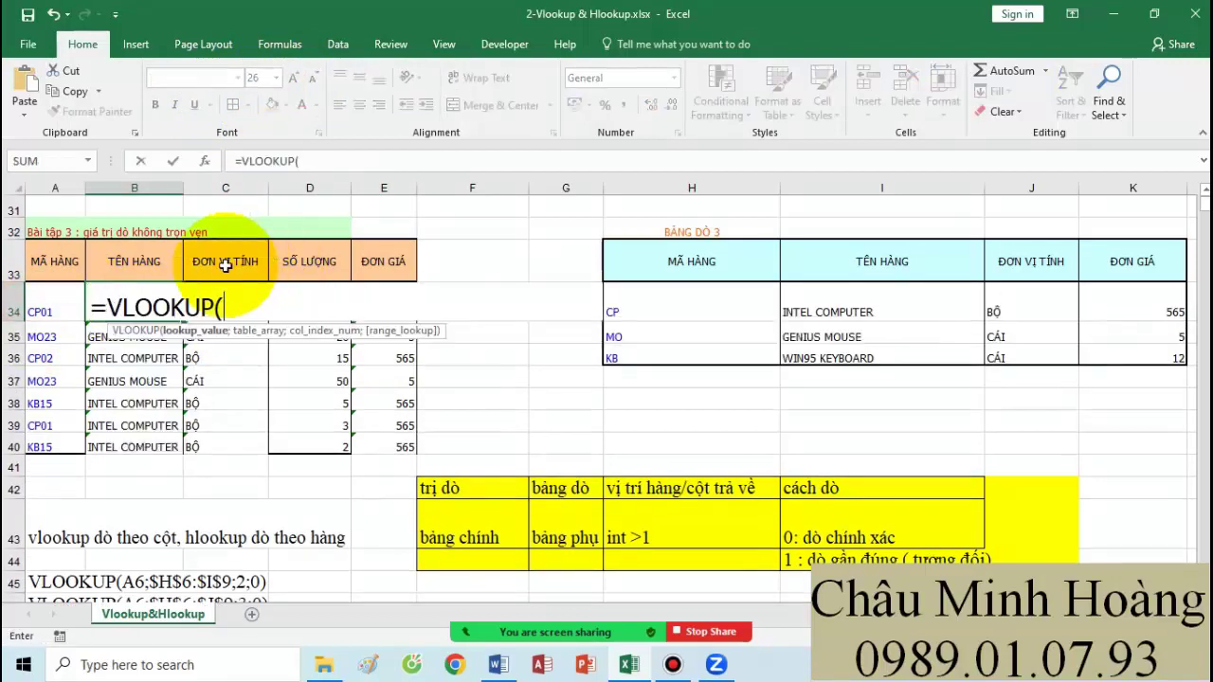
left_click_drag(724, 315, 725, 358)
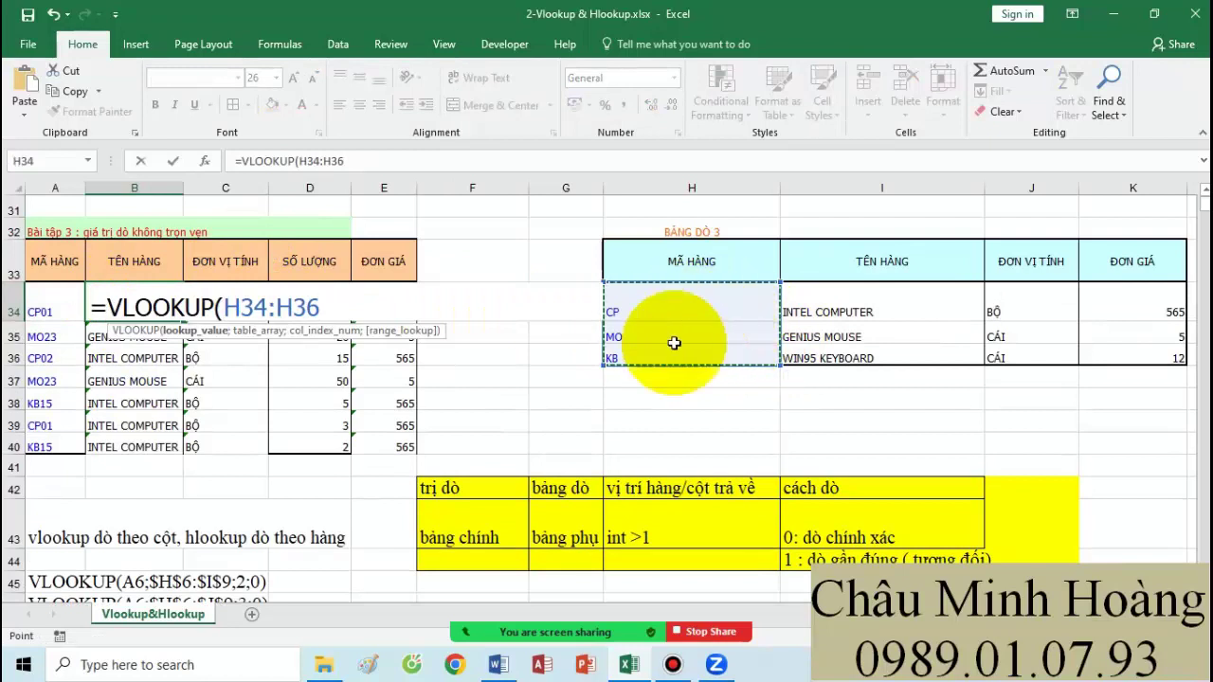
left_click(43, 307)
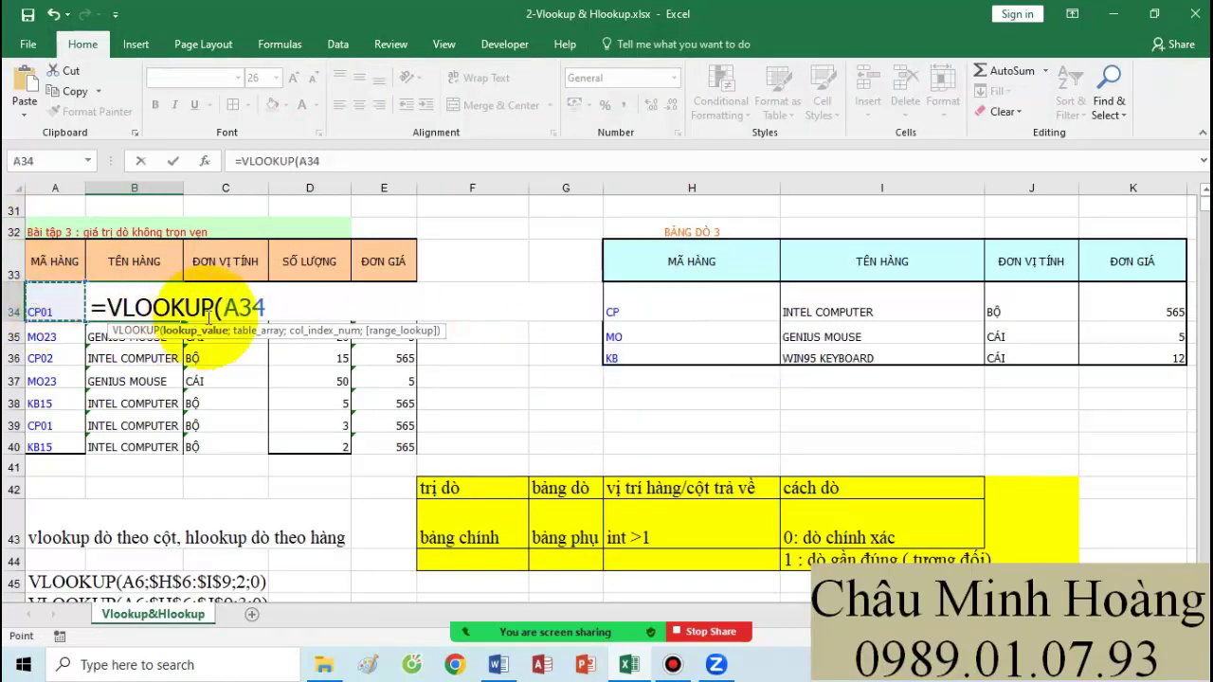
double_click(244, 307)
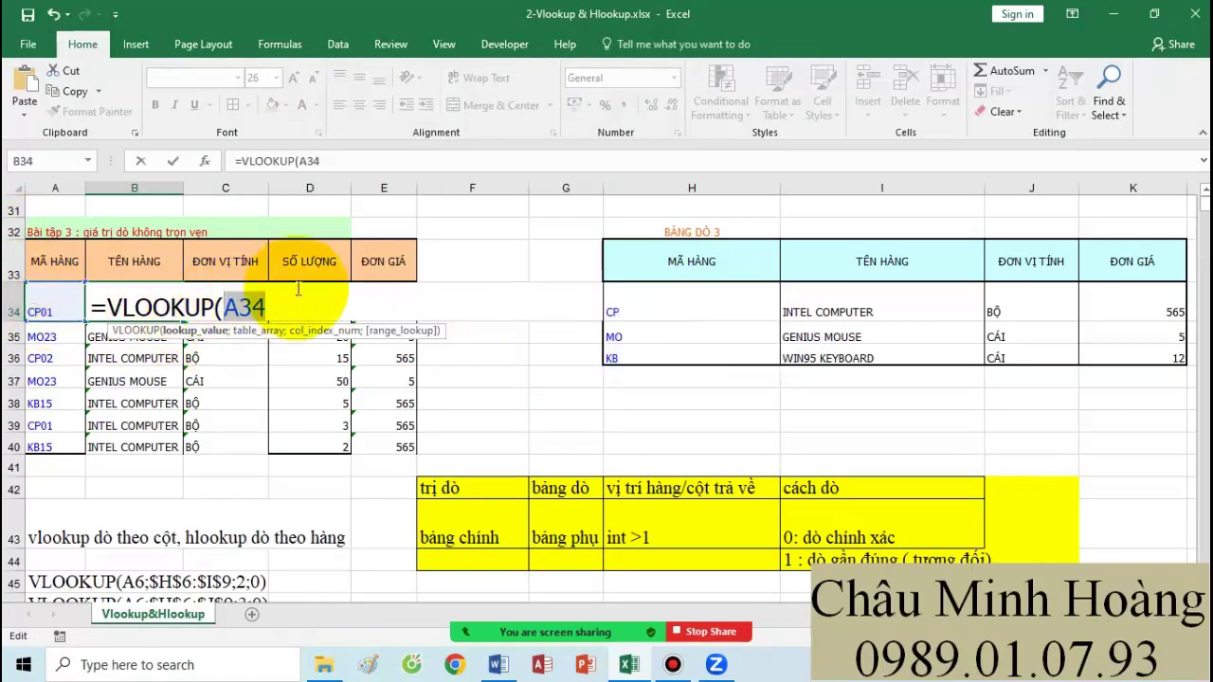
type("lef")
key("Tab")
left_click(52, 303)
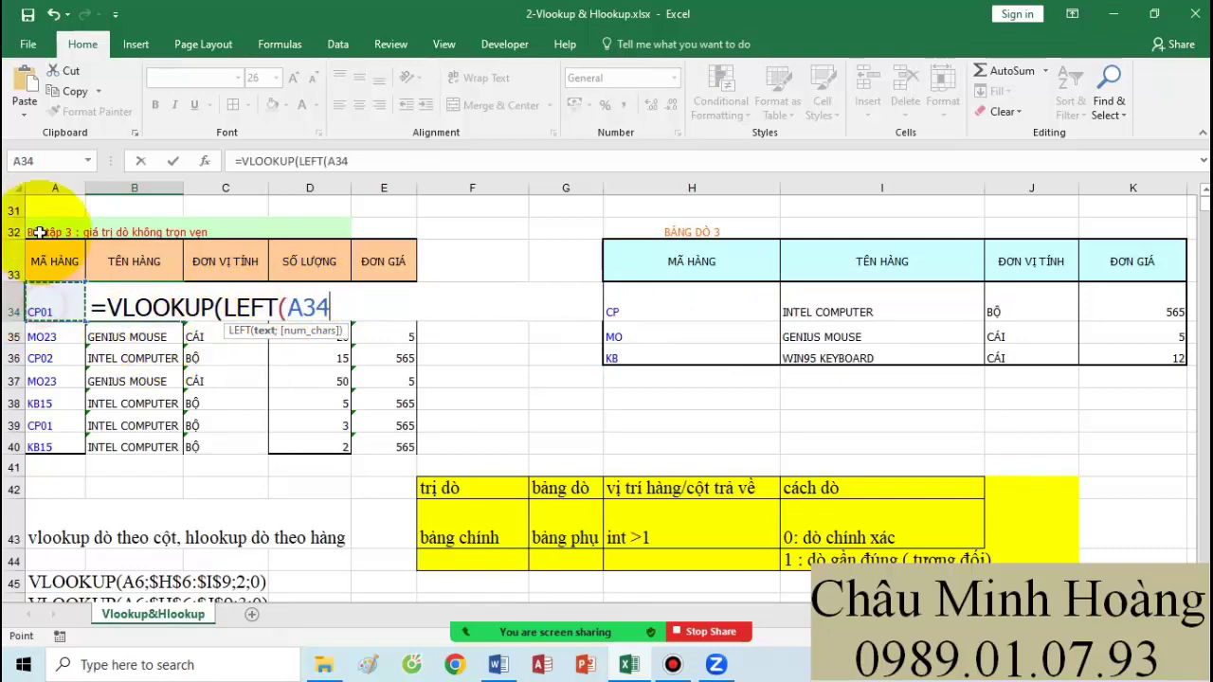
type(";2);")
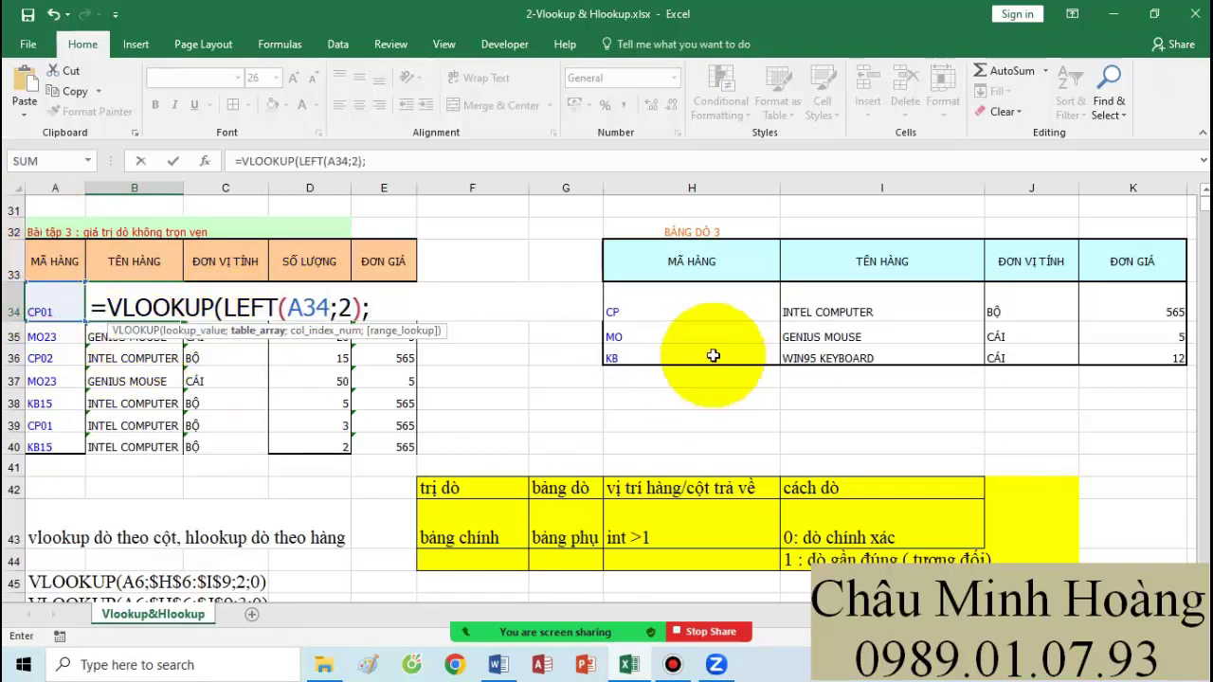
left_click_drag(692, 311, 857, 353)
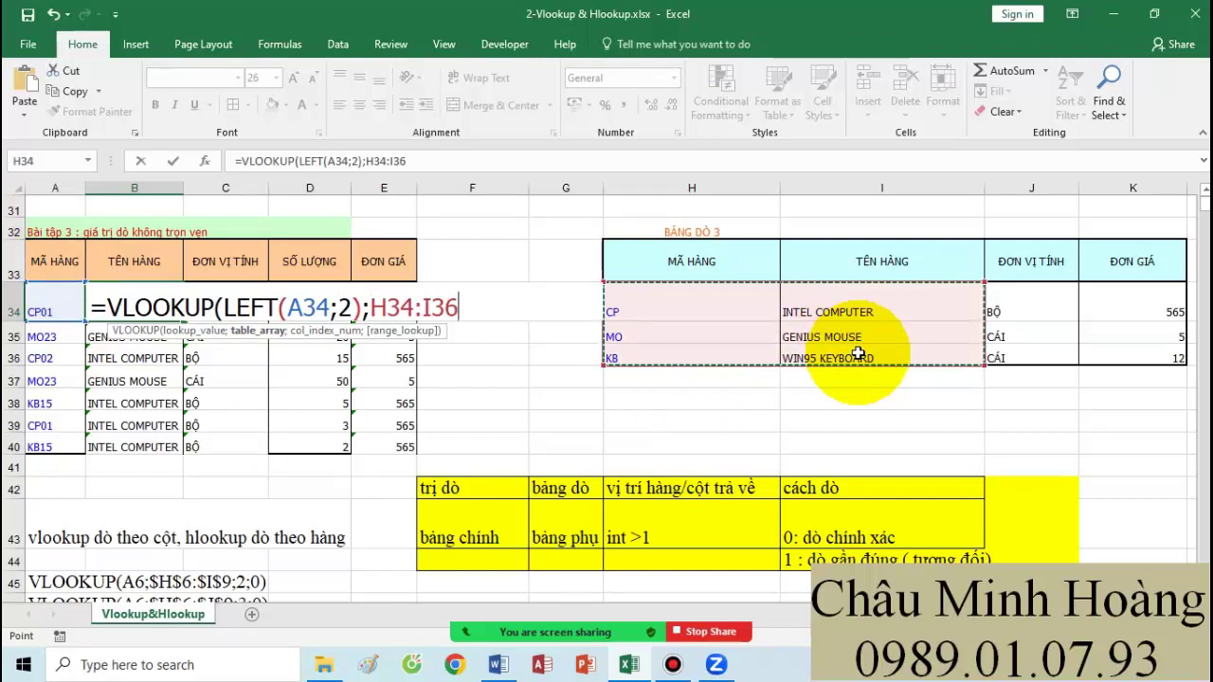
type(";2;")
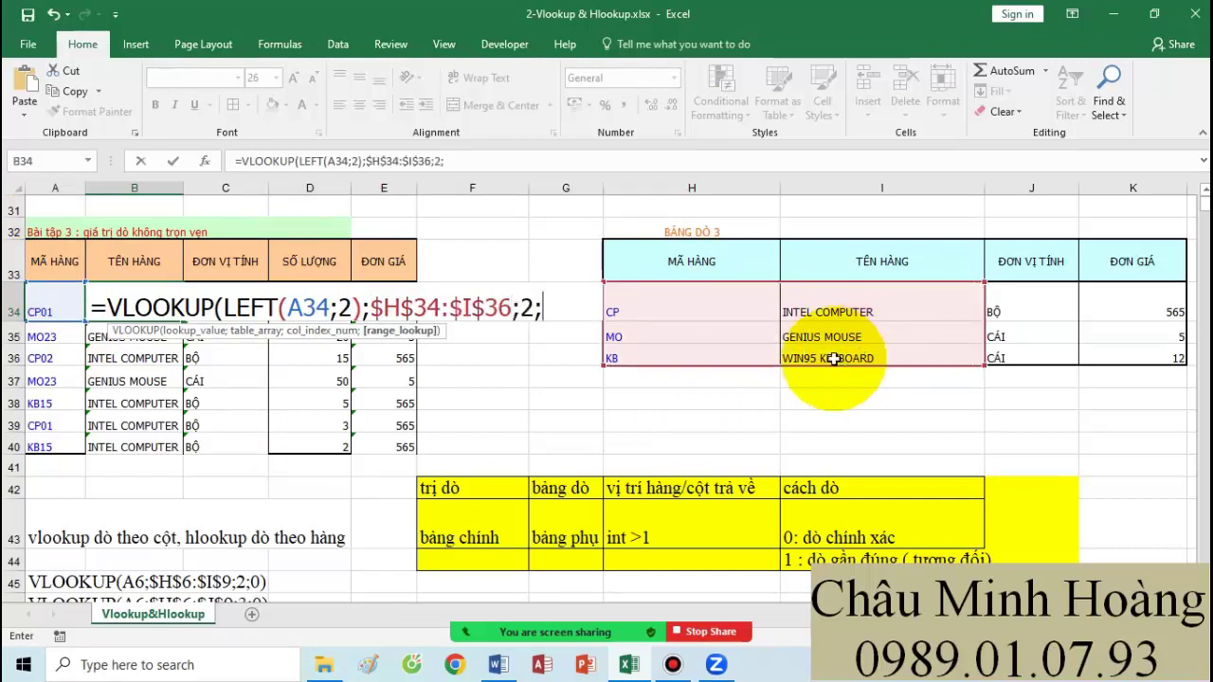
type("0)")
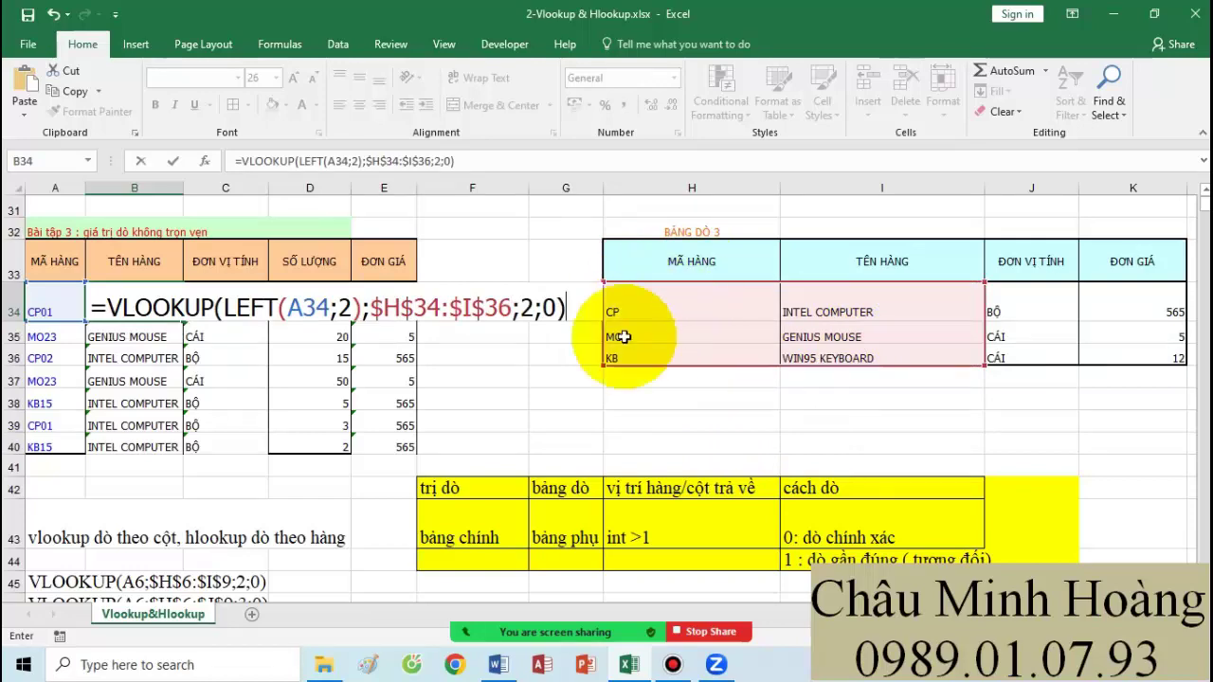
Step: Copy the B34 formula without its equals sign into B52 as the text "VLOOKUP(LEFT(A34;2);$H$34:$I$36;2;0)"
left_click_drag(577, 308, 106, 307)
key("ctrl+c")
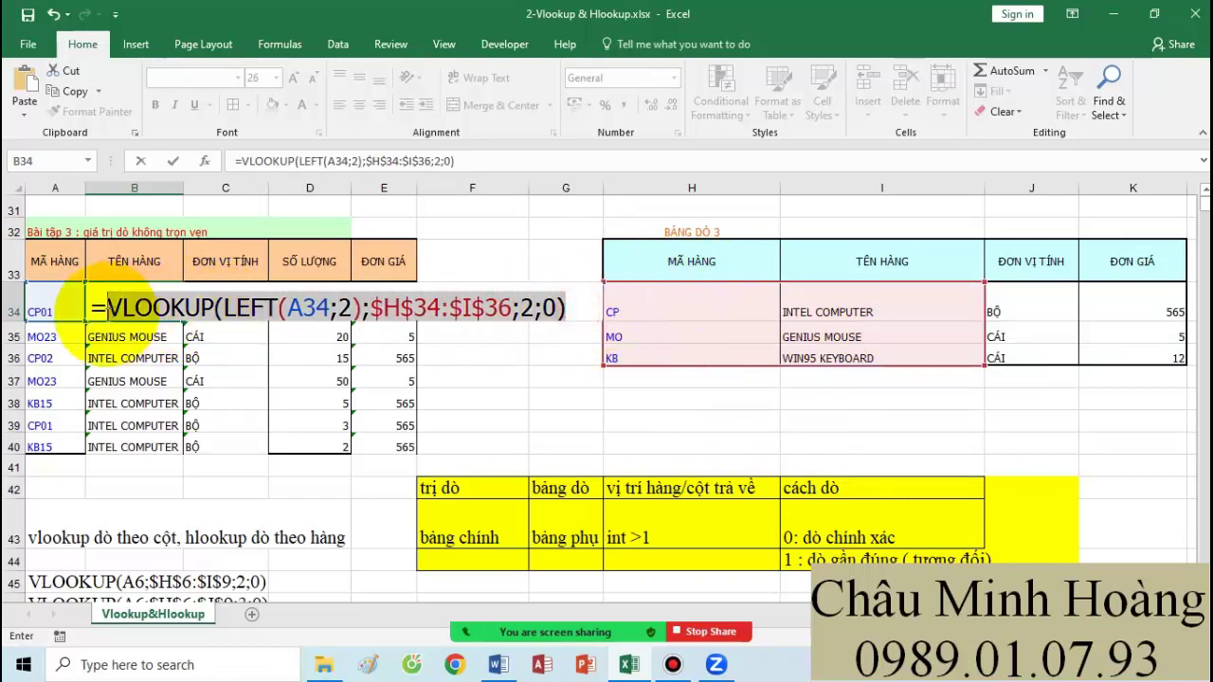
key("Return")
scroll(373, 414, "down", 5)
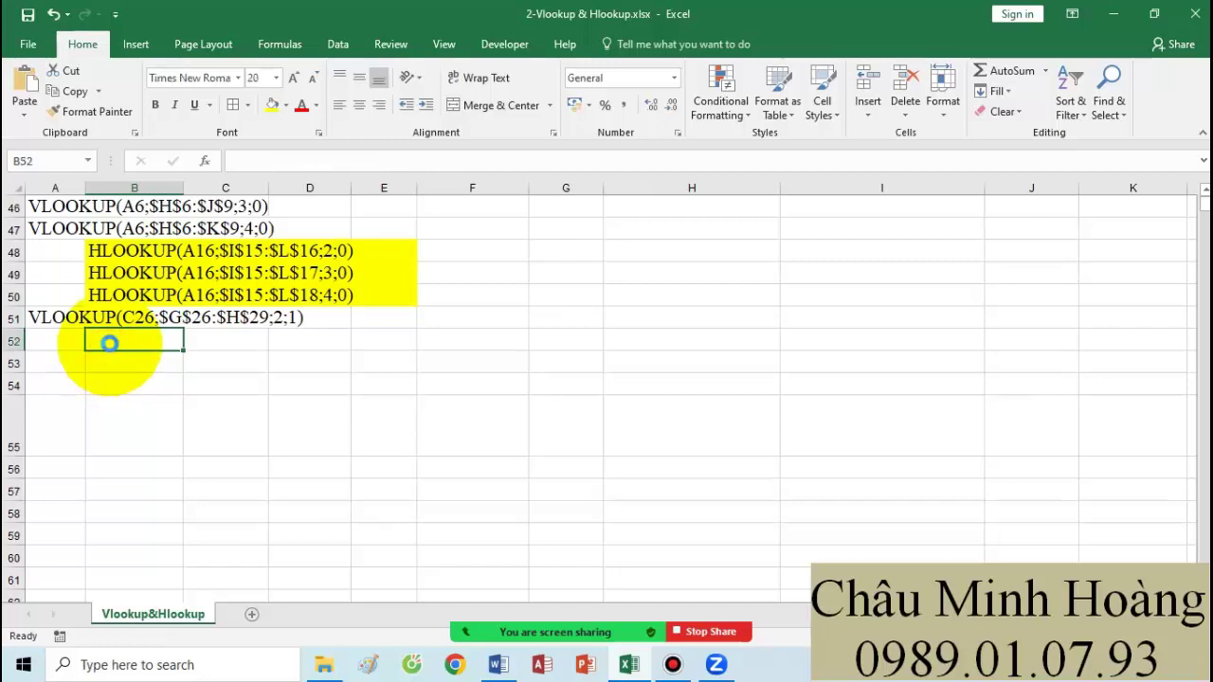
key("ctrl+v")
Step: Remove the stray F32 reference from the VLOOKUP formula in C34, the first ĐƠN VỊ TÍNH cell of Bài tập 3
scroll(219, 355, "up", 5)
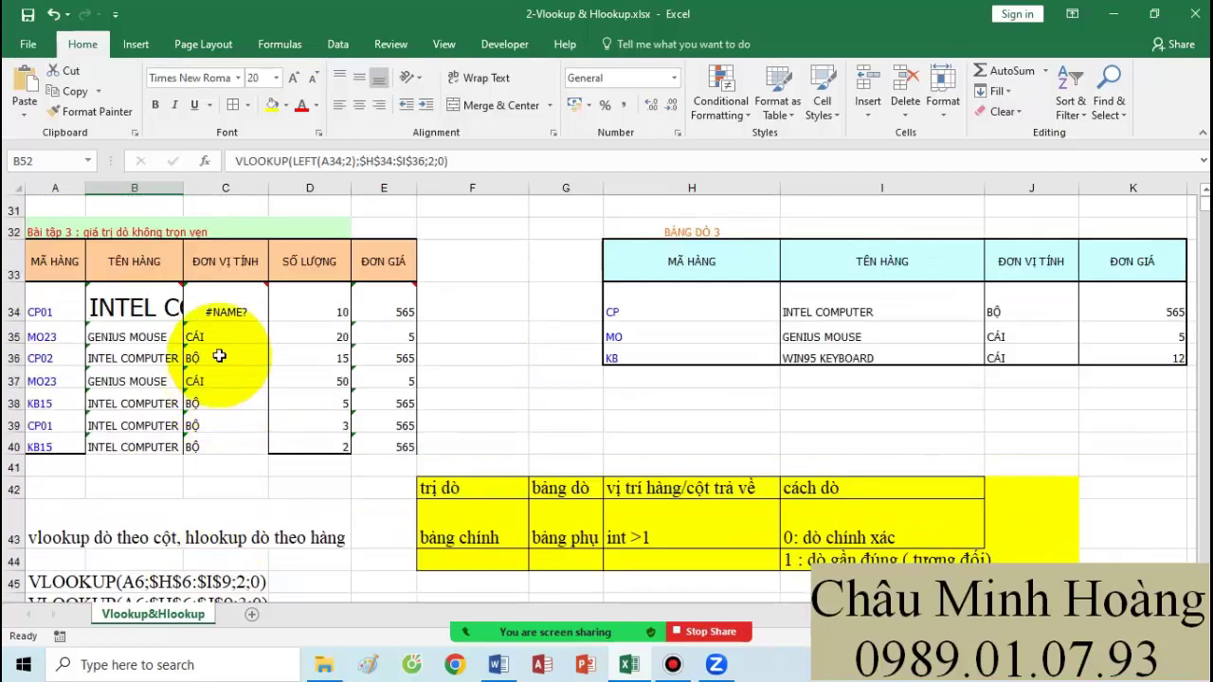
left_click(225, 311)
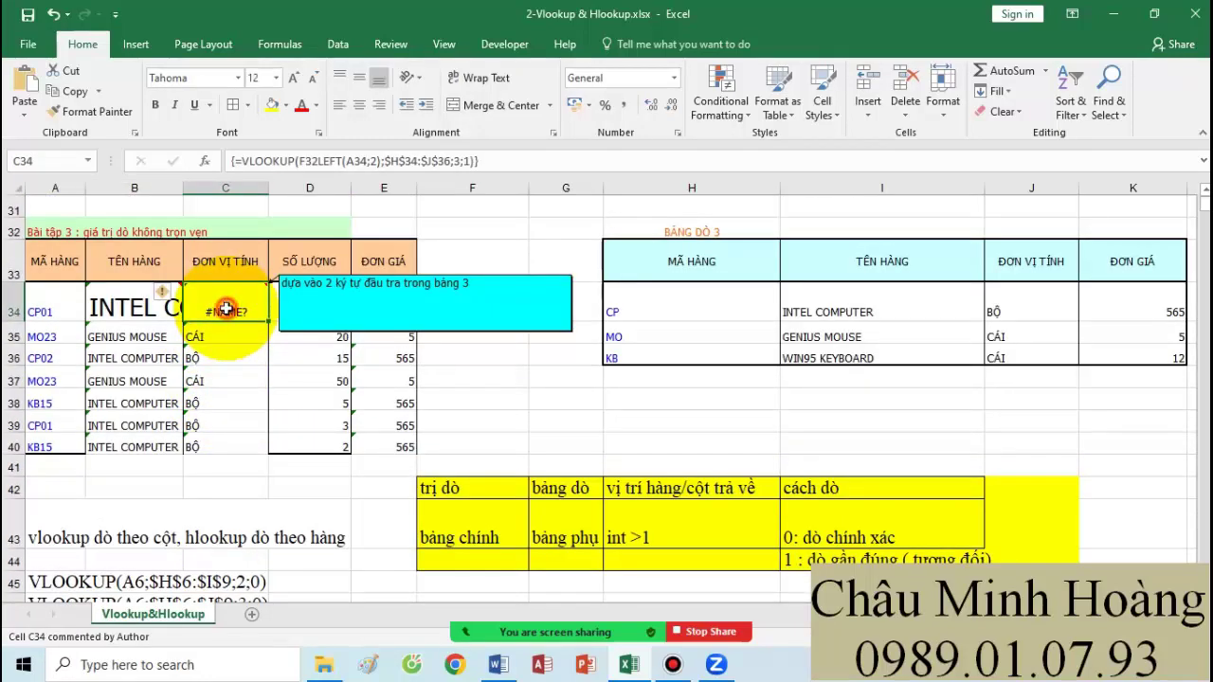
double_click(225, 311)
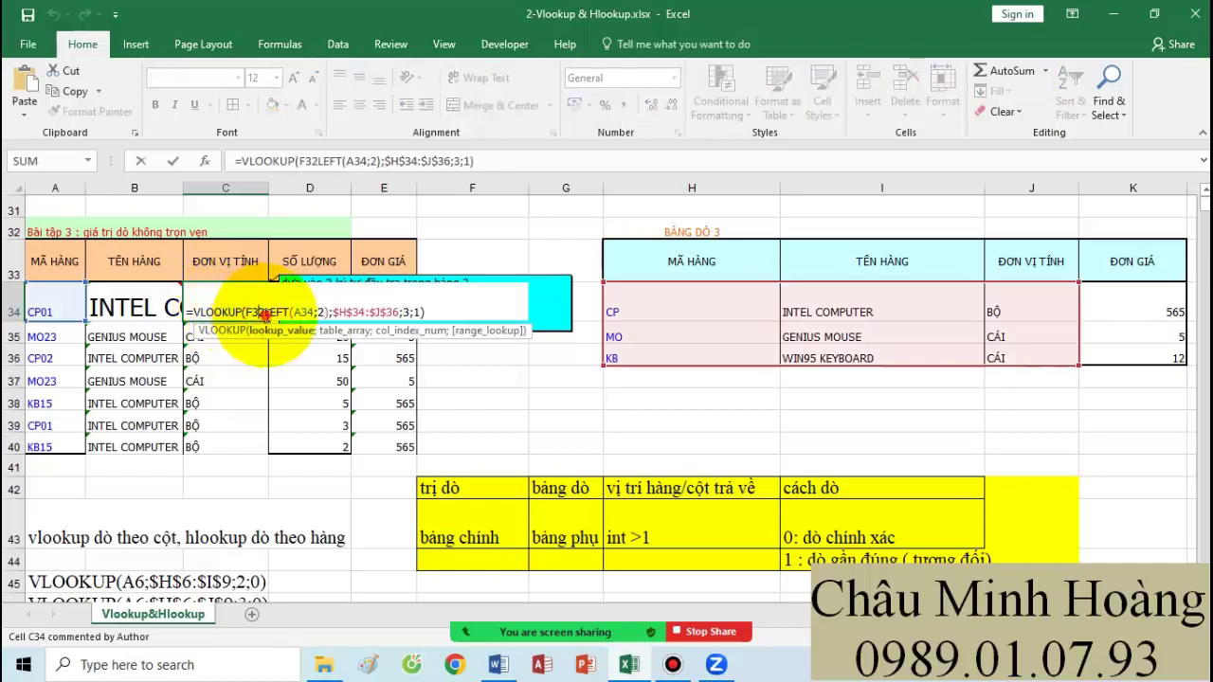
key("BackSpace")
key("BackSpace")
key("BackSpace")
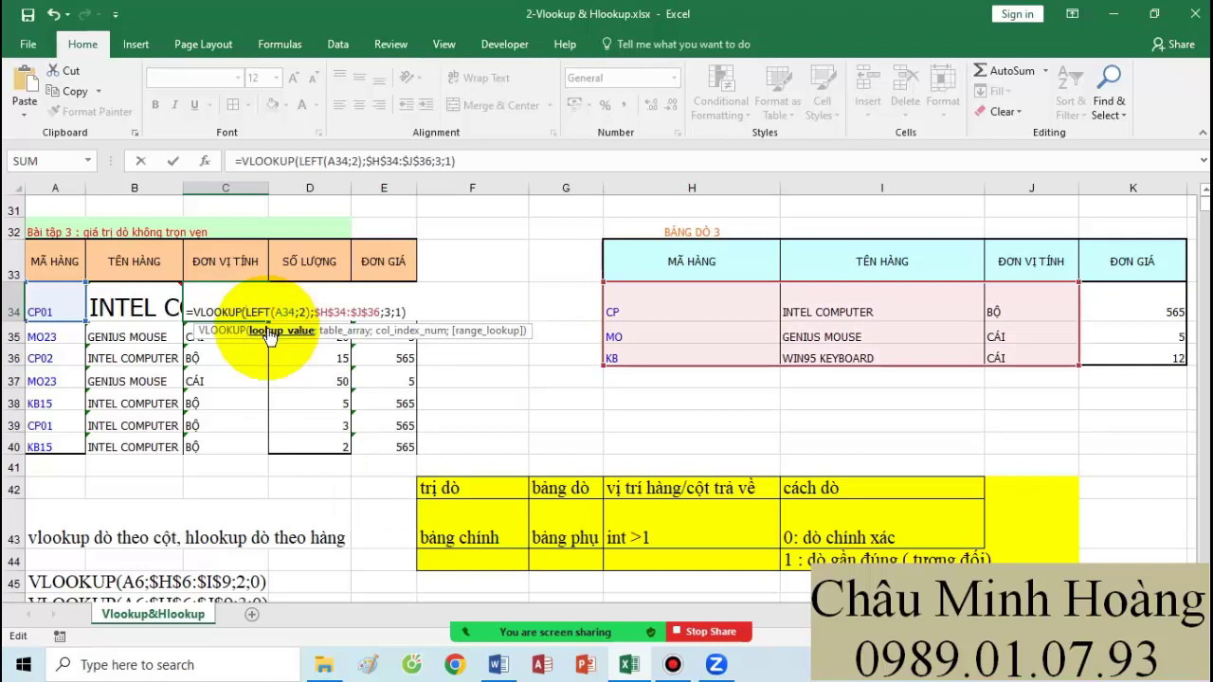
left_click(192, 318)
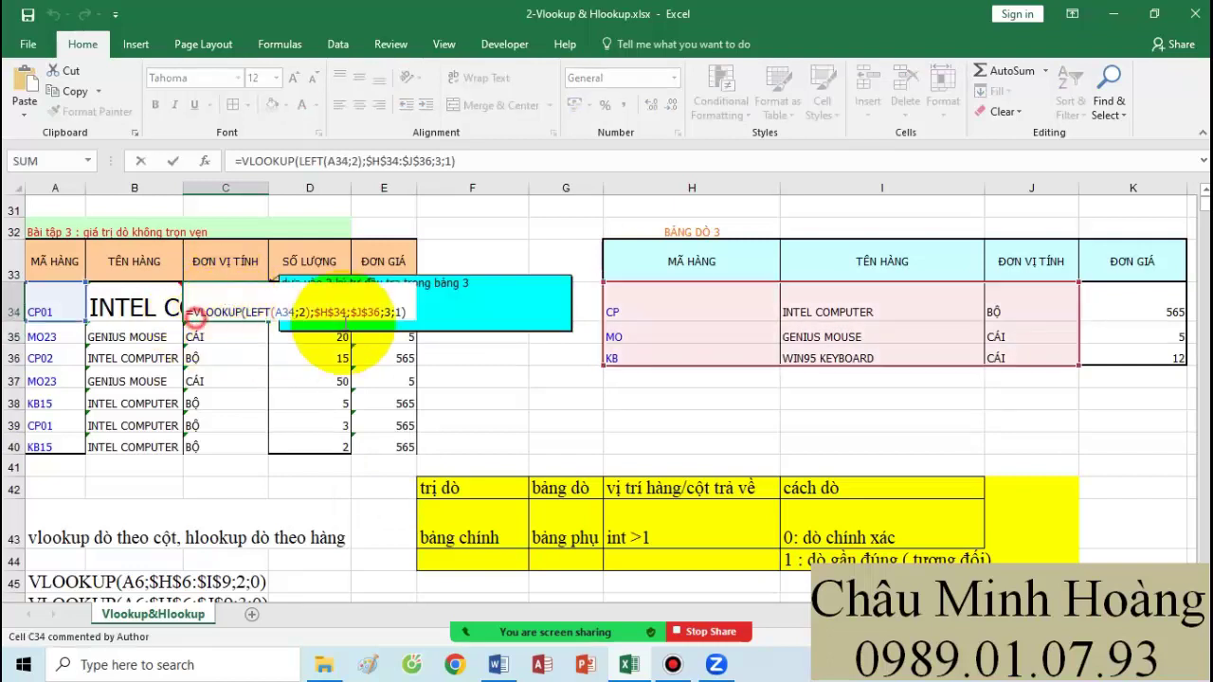
key("Return")
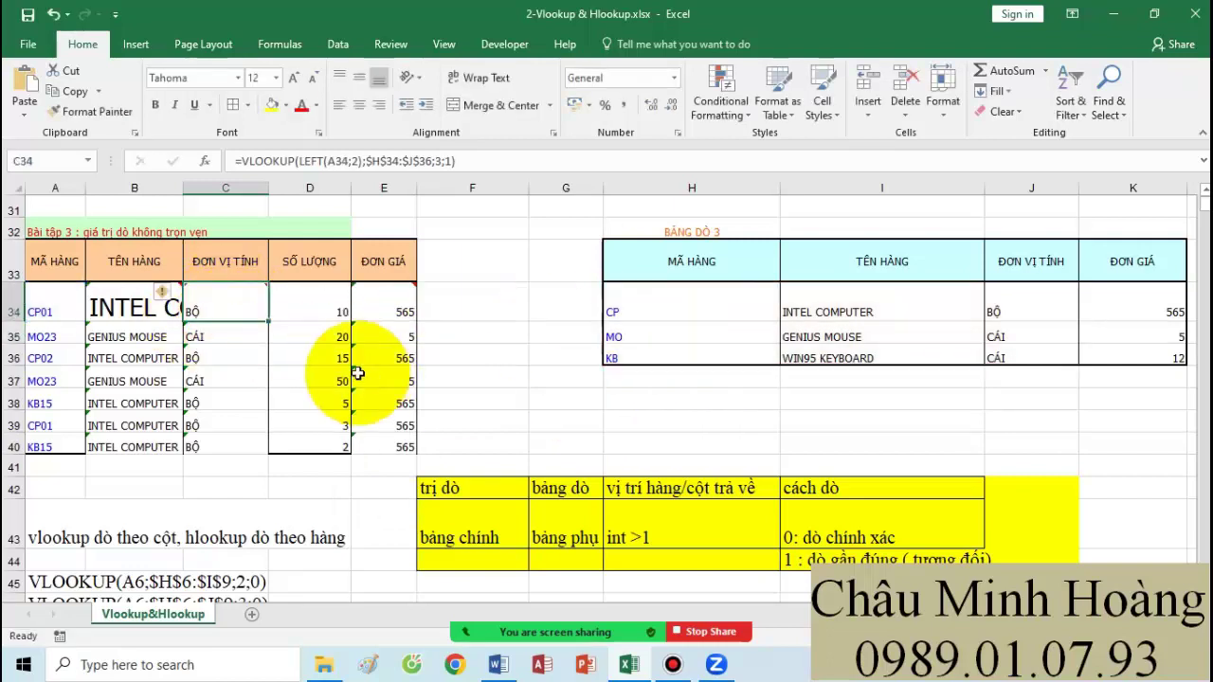
Step: Fill B34 across to C34 and replace the copied formula in C34 with =VLOOKUP(LEFT(A34;2);$H$34:$J$36;3;0)
left_click(156, 313)
left_click(254, 305)
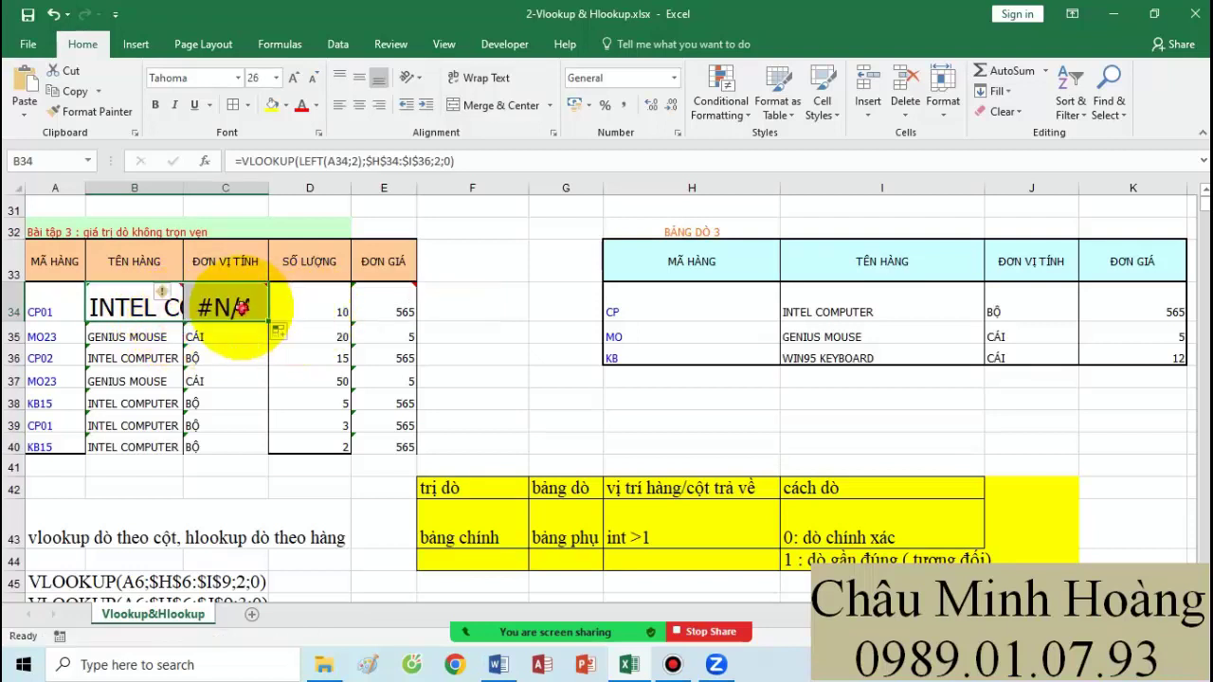
type("=vl")
key("Tab")
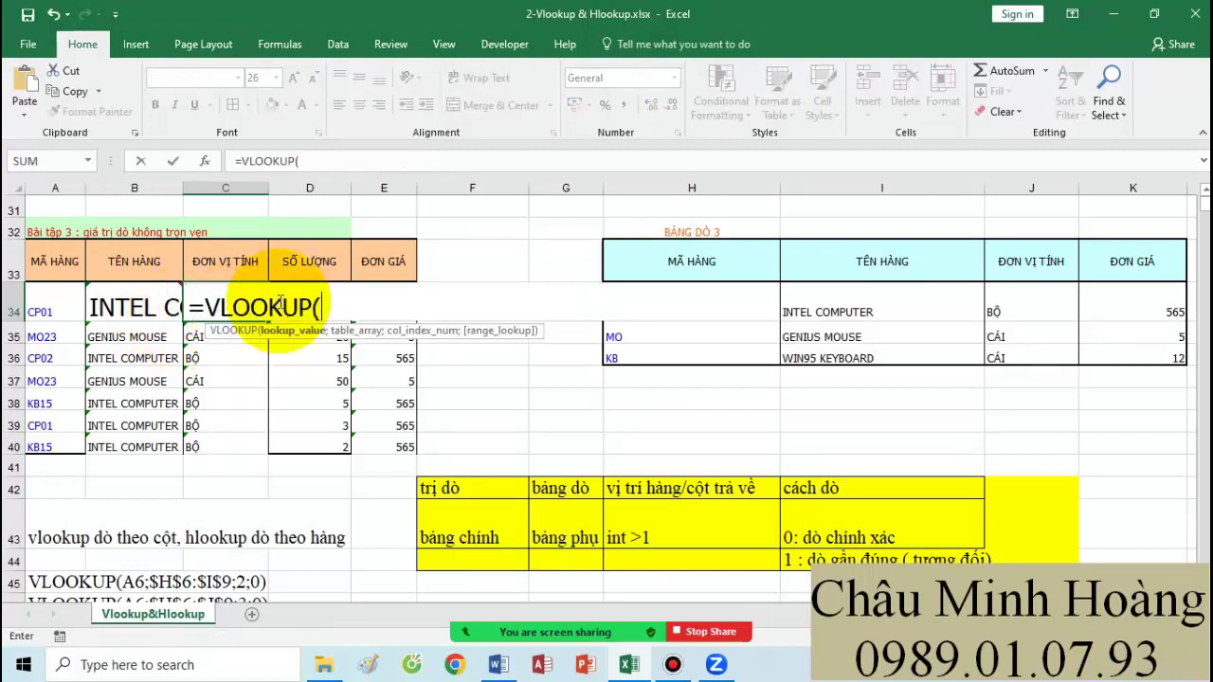
type("lef")
key("Tab")
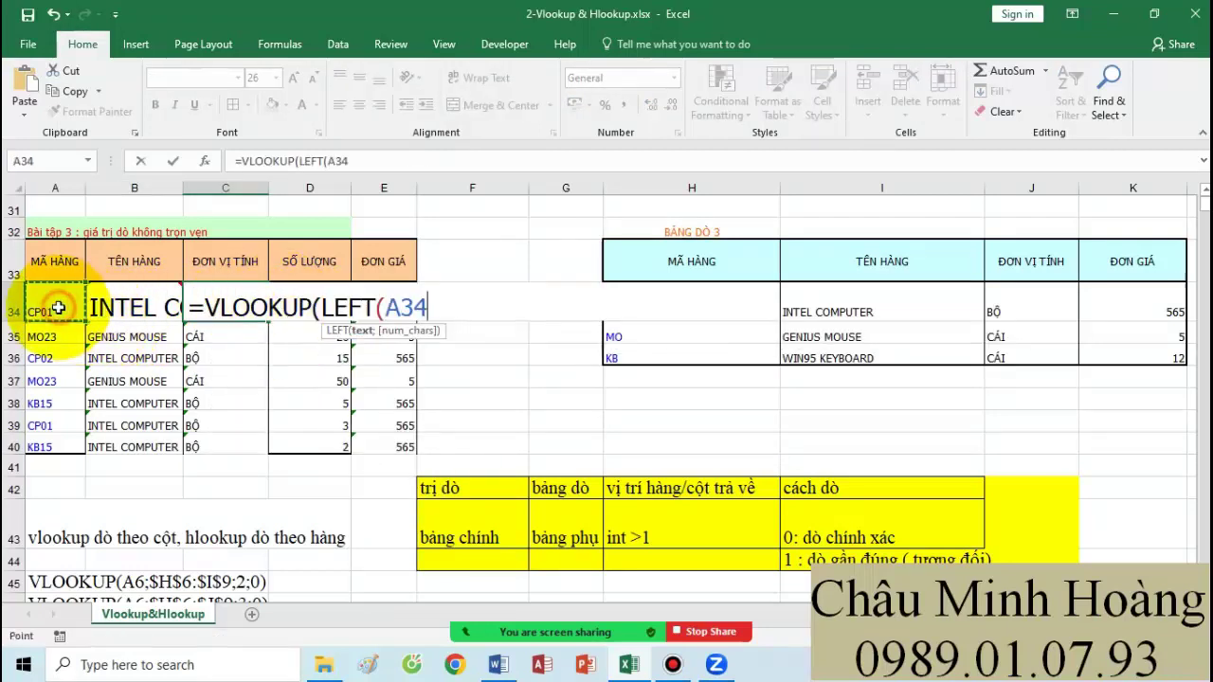
type("p")
key("BackSpace")
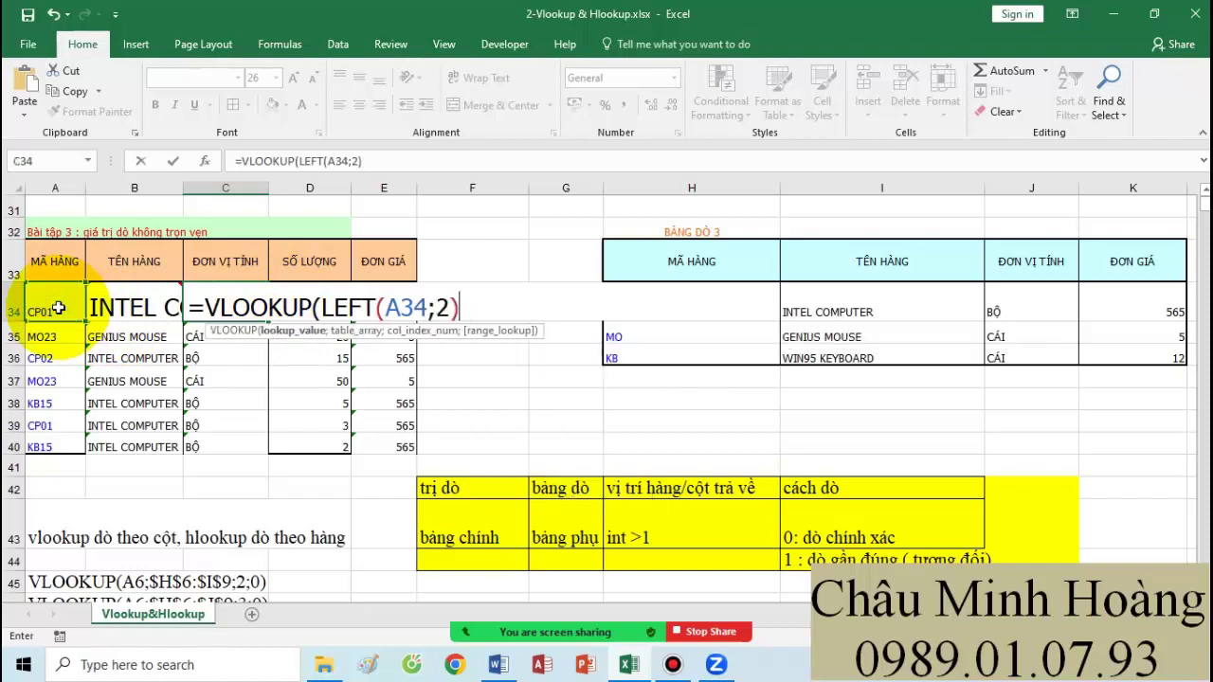
type(";")
left_click_drag(709, 353, 1014, 313)
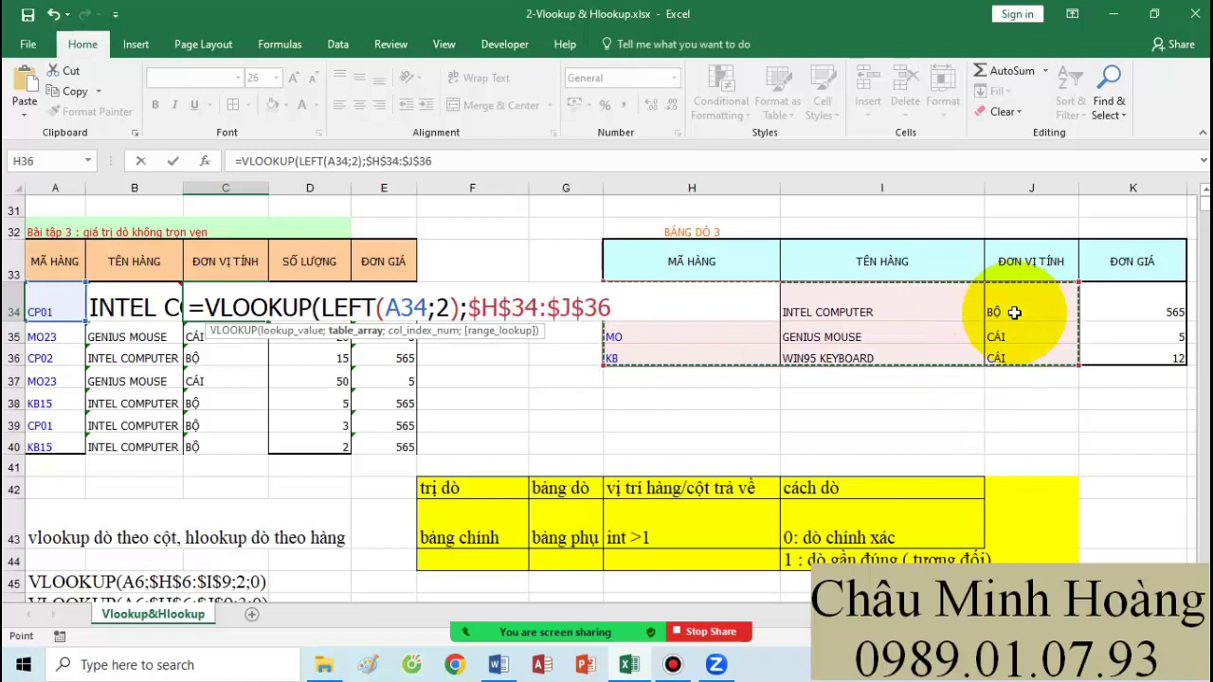
type(";3;")
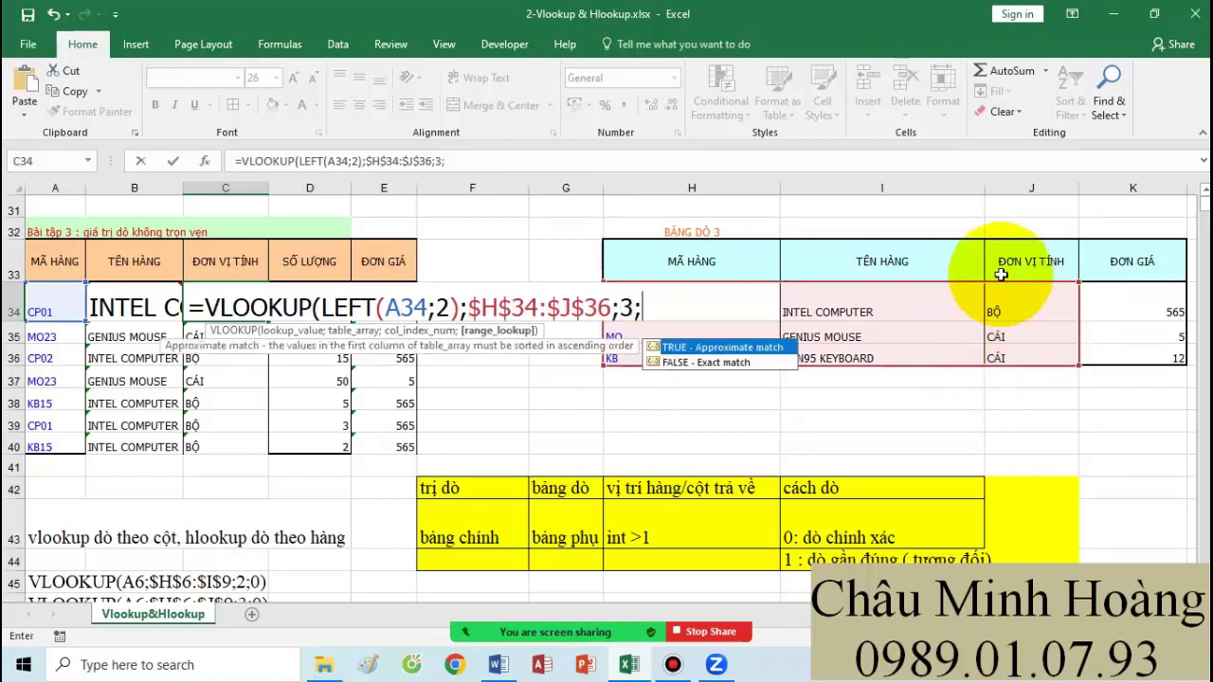
type("0)")
key("Return")
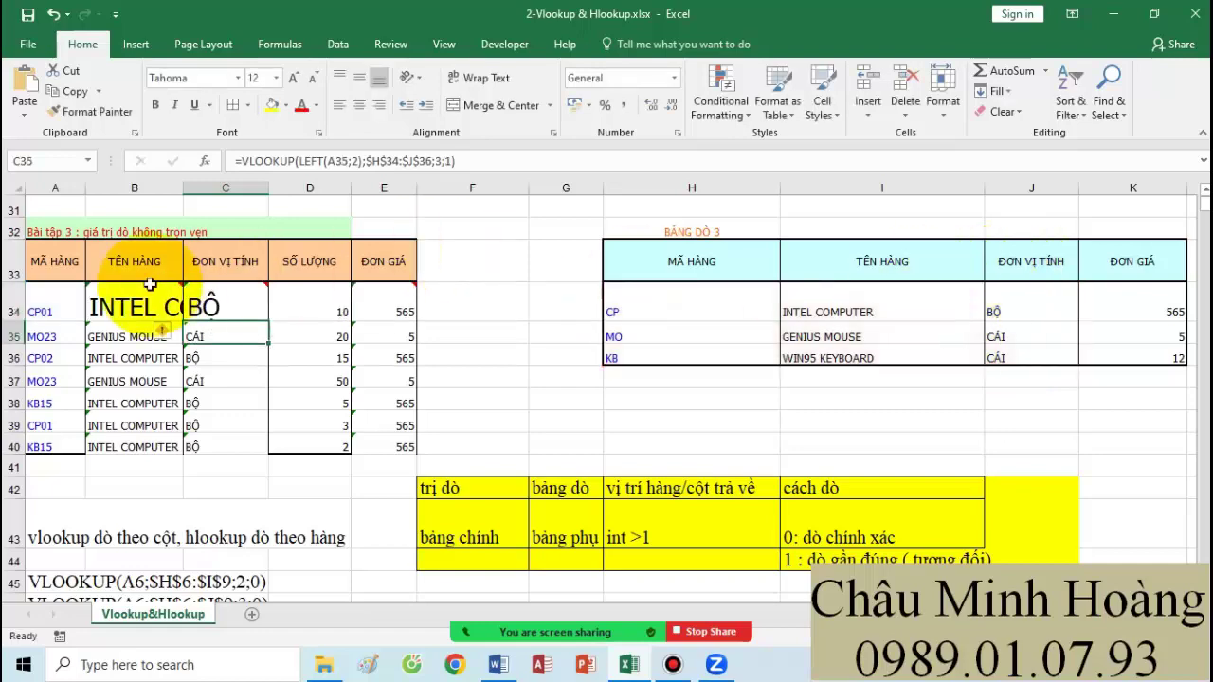
Step: Copy the C34 formula without its equals sign into B53 as the text "VLOOKUP(LEFT(A34;2);$H$34:$J$36;3;0)"
double_click(205, 299)
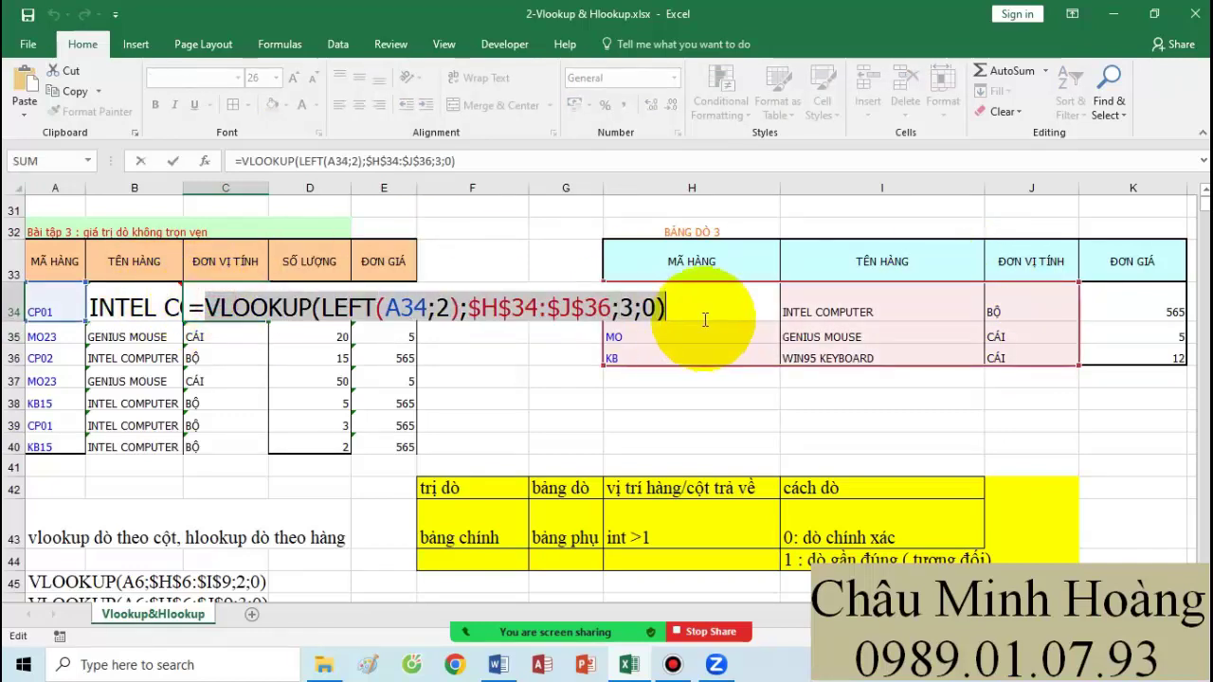
key("Return")
scroll(389, 430, "down", 2)
scroll(390, 431, "down", 2)
left_click(130, 453)
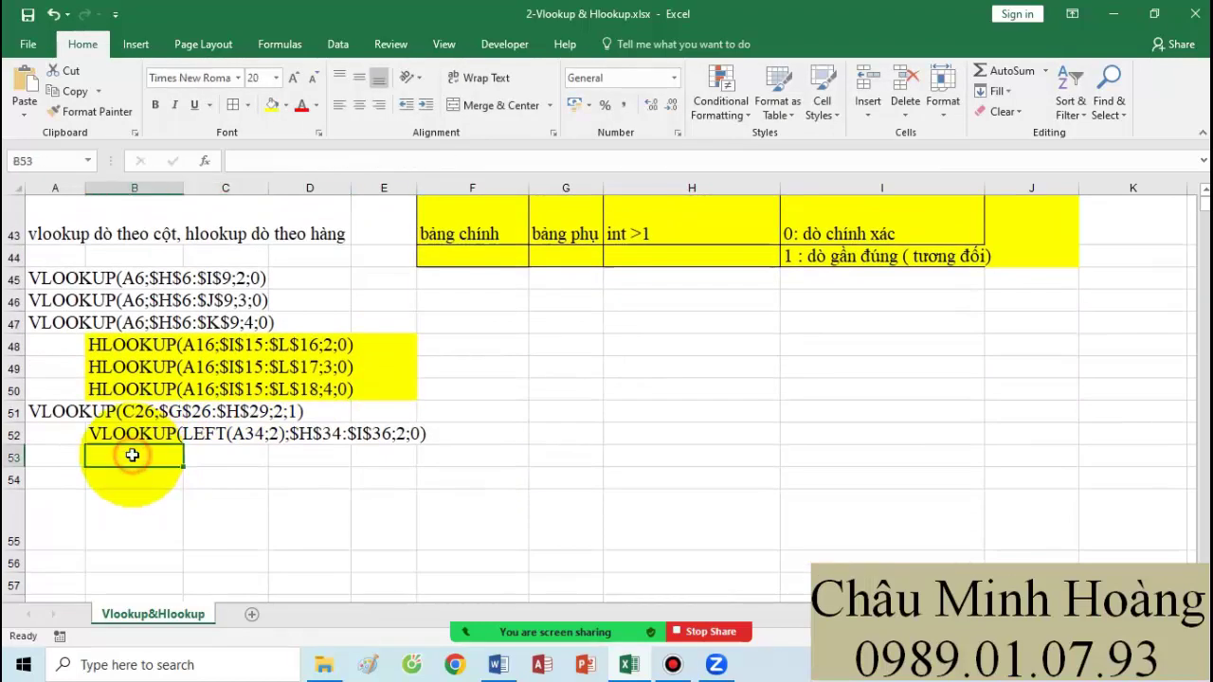
type("VLOOKUP(LEFT(A34;2);$H$34:$J$36;3;0)")
Step: Enlarge the font of E34, the first ĐƠN GIÁ cell in Bài tập 3, to size 24
scroll(540, 433, "up", 4)
scroll(492, 416, "up", 1)
left_click(395, 374)
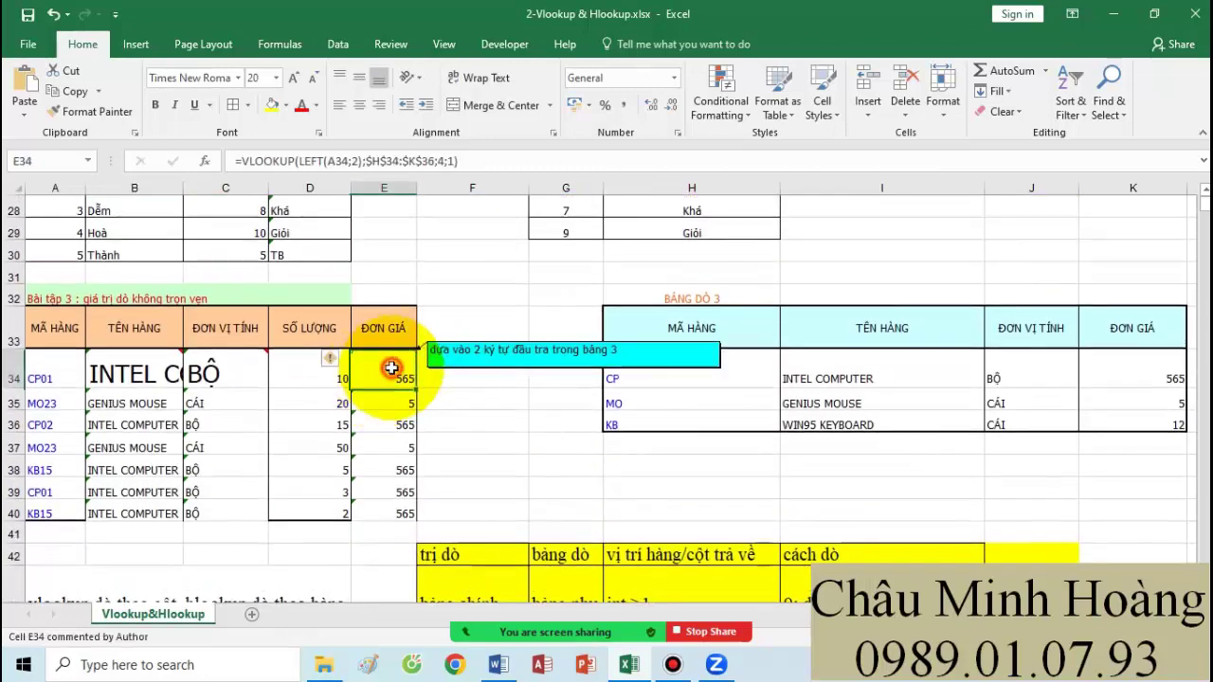
left_click(276, 78)
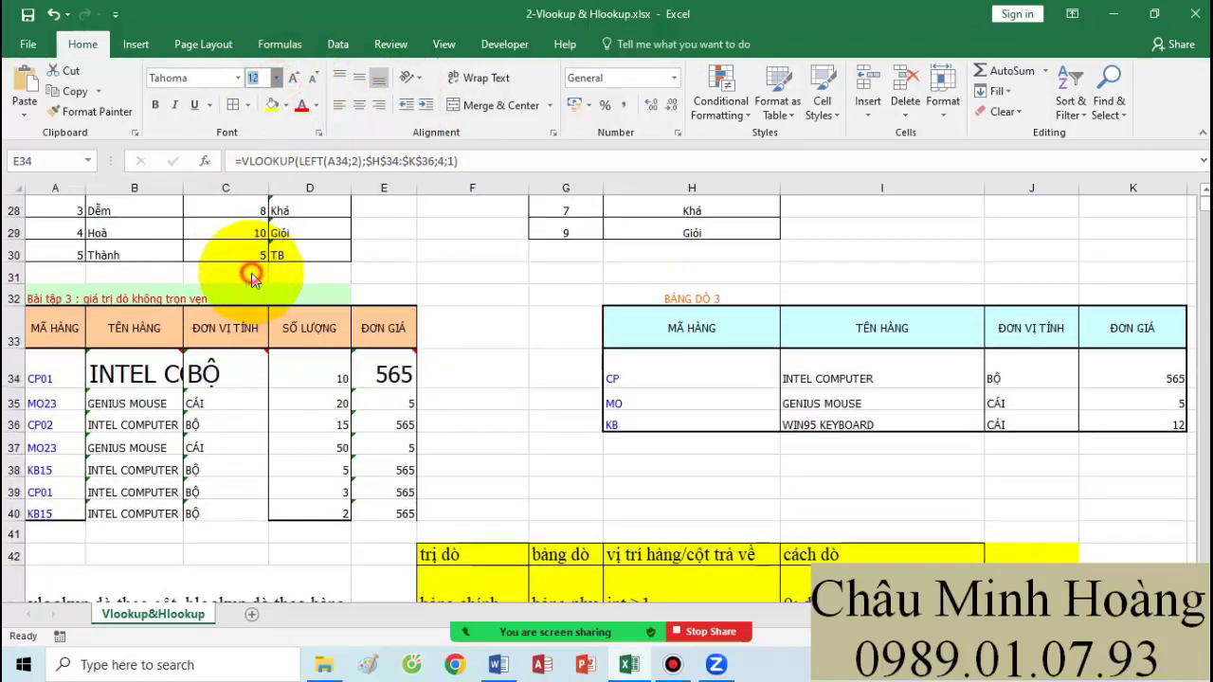
left_click(256, 271)
Step: Write the formula =VLOOKUP(LEFT(A34;2);$H$34:$K$36;4;0) in E34, the first ĐƠN GIÁ cell of Bài tập 3
type("=vlookup(")
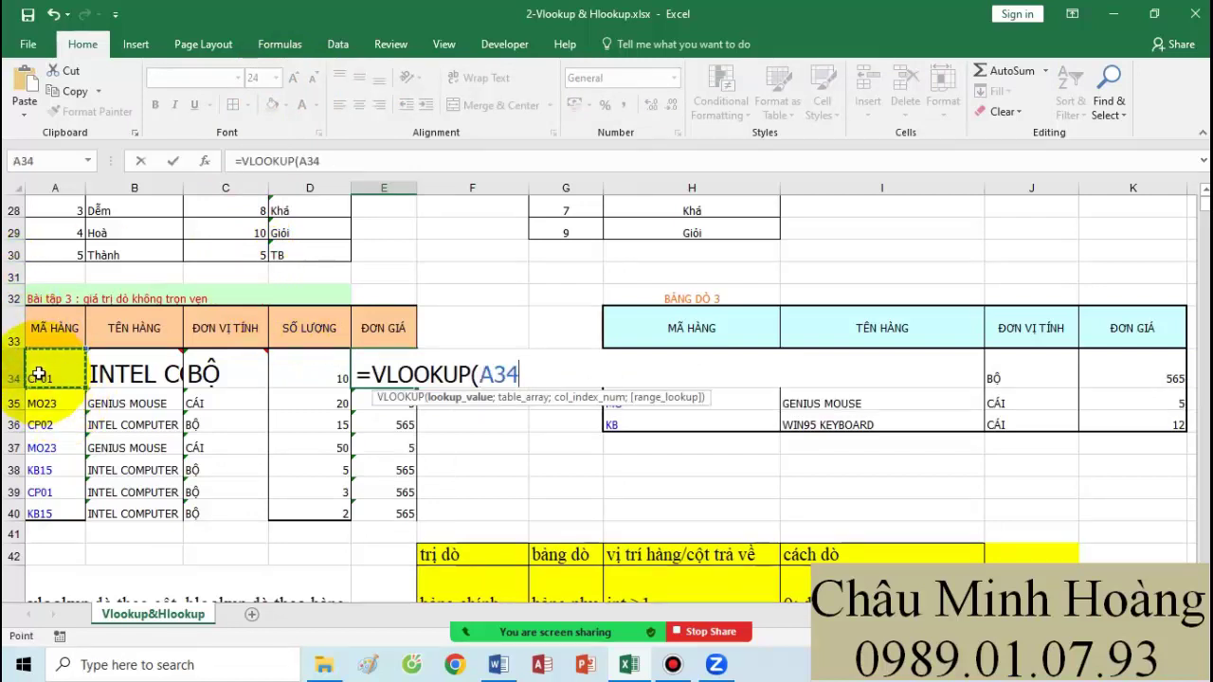
type("lef")
key("Caps_Lock")
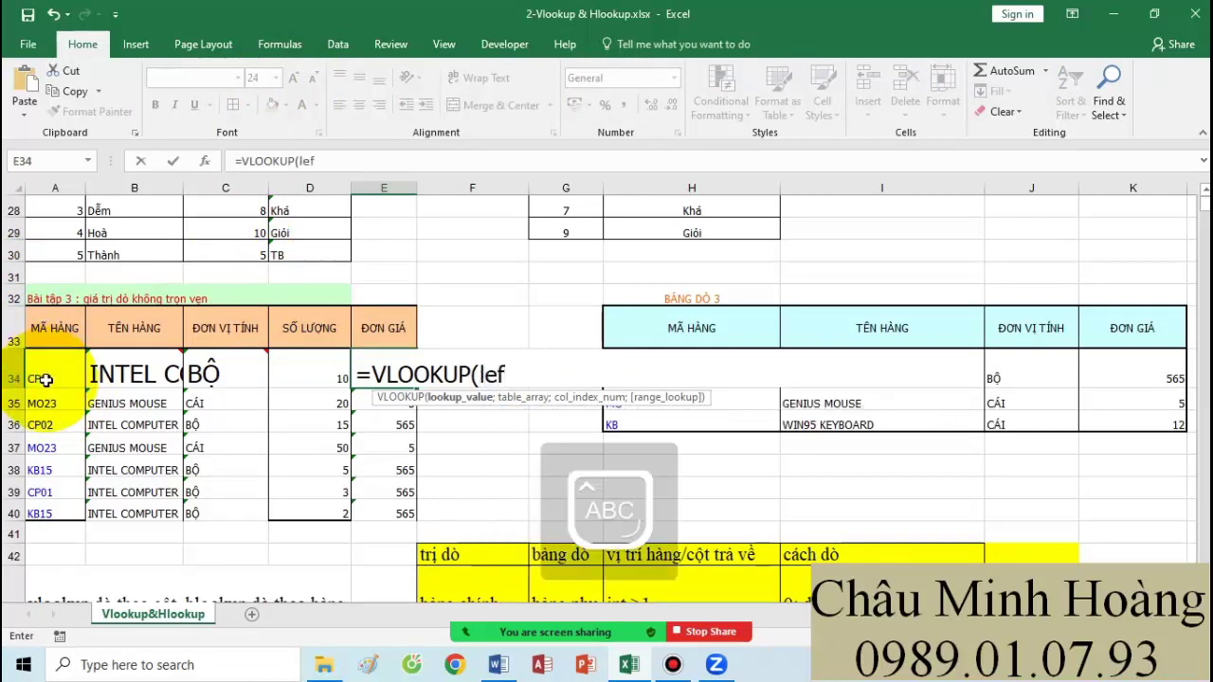
type("t")
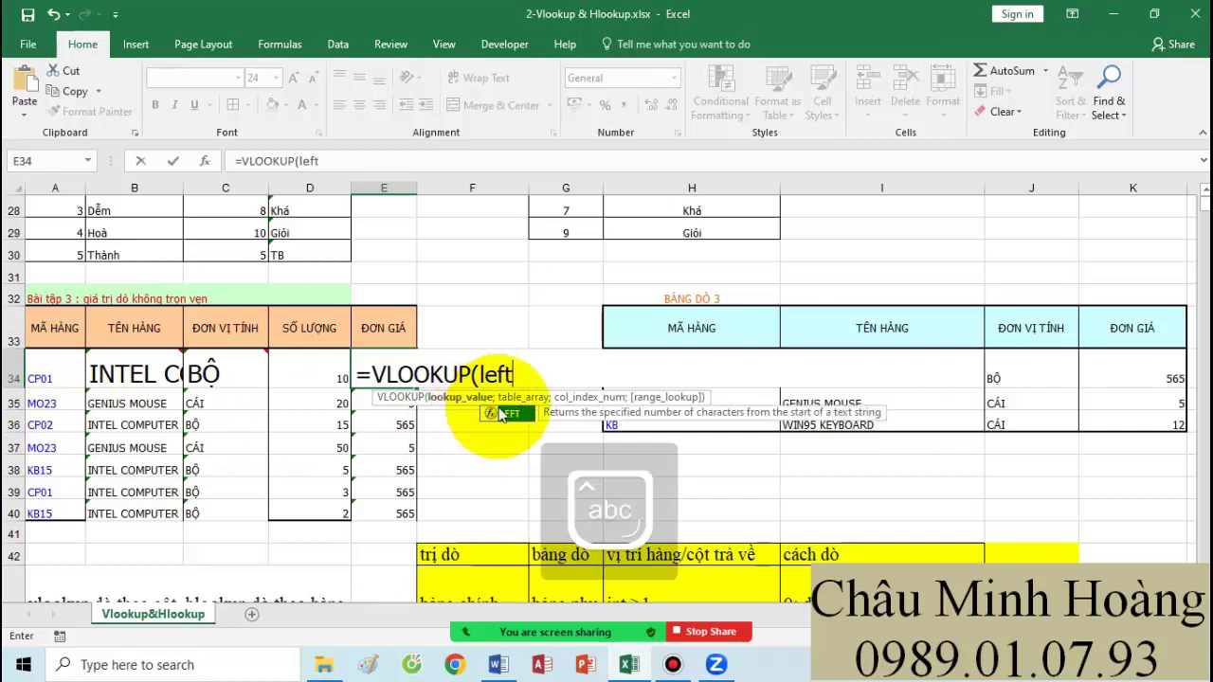
double_click(499, 414)
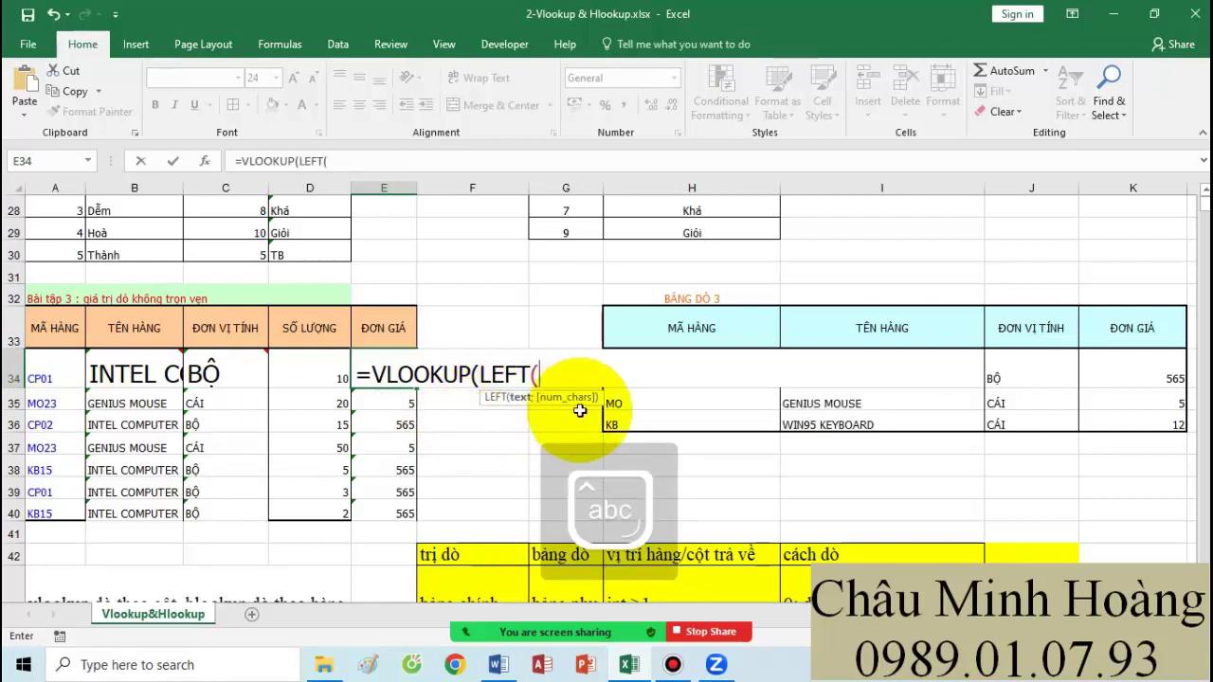
left_click(63, 362)
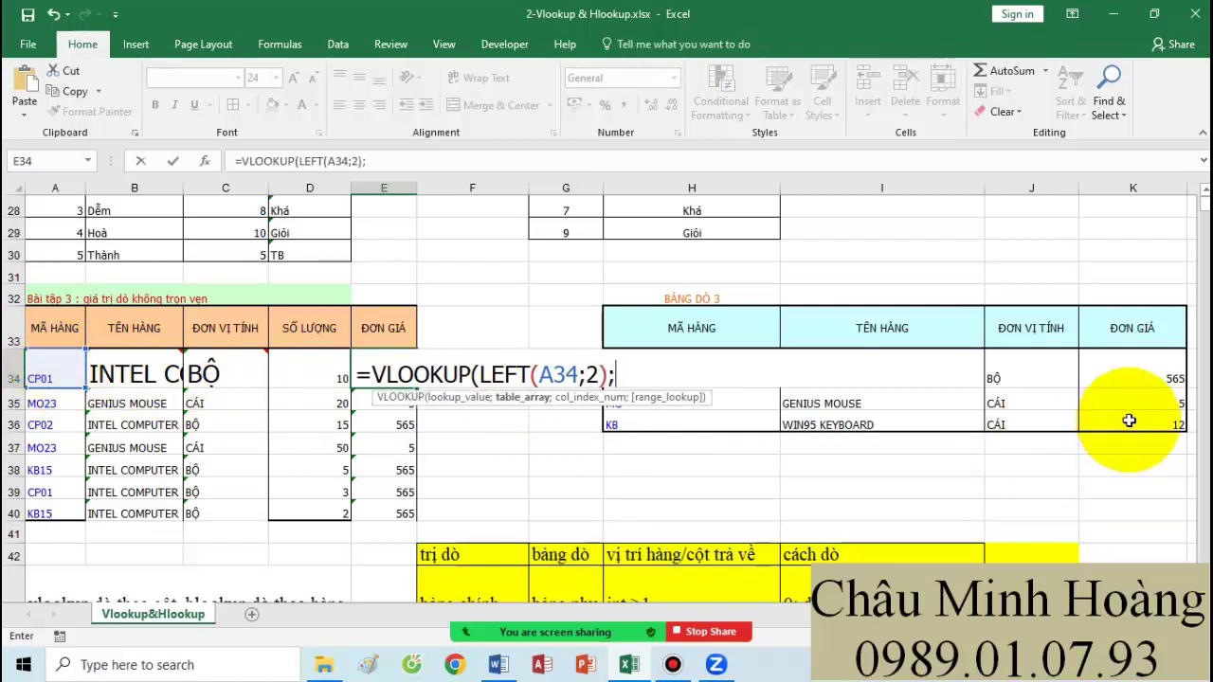
left_click_drag(1123, 419, 708, 368)
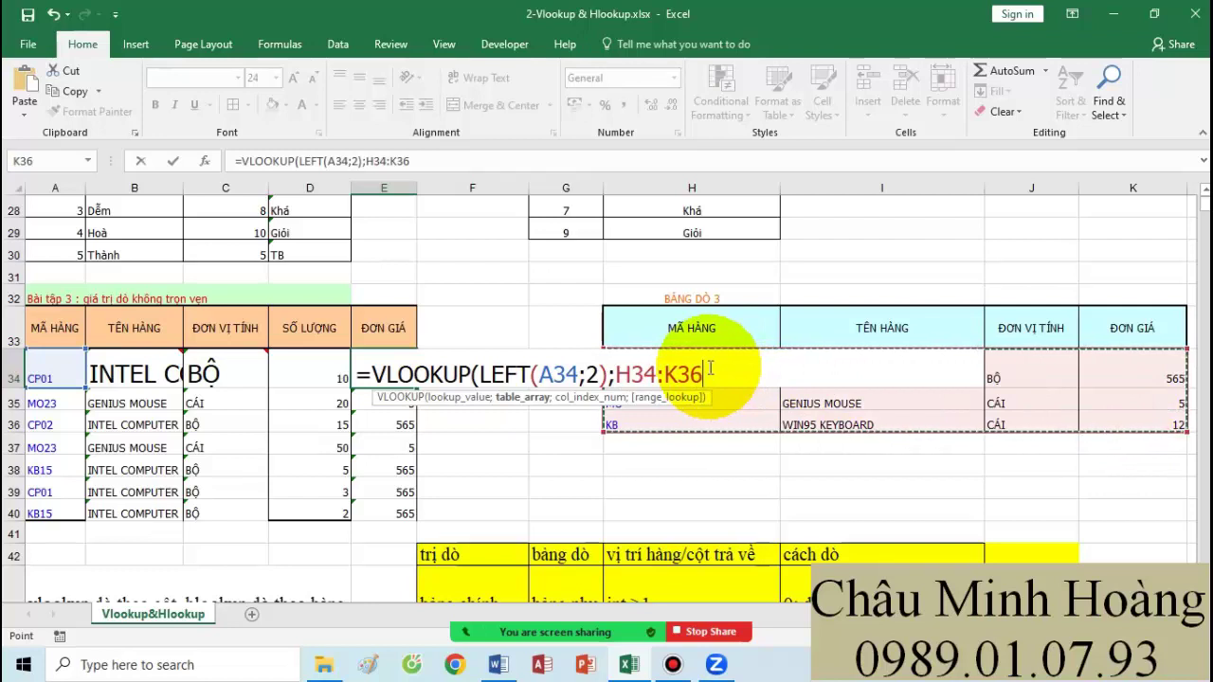
key("F4")
type(";4")
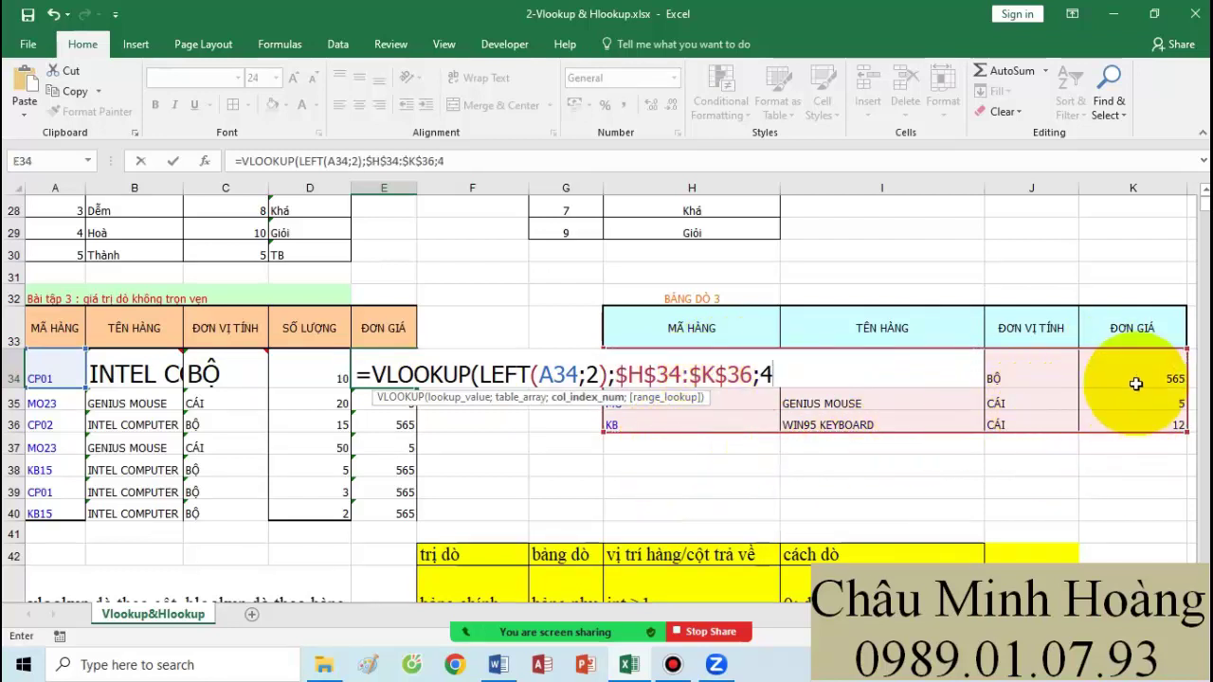
type(";0)")
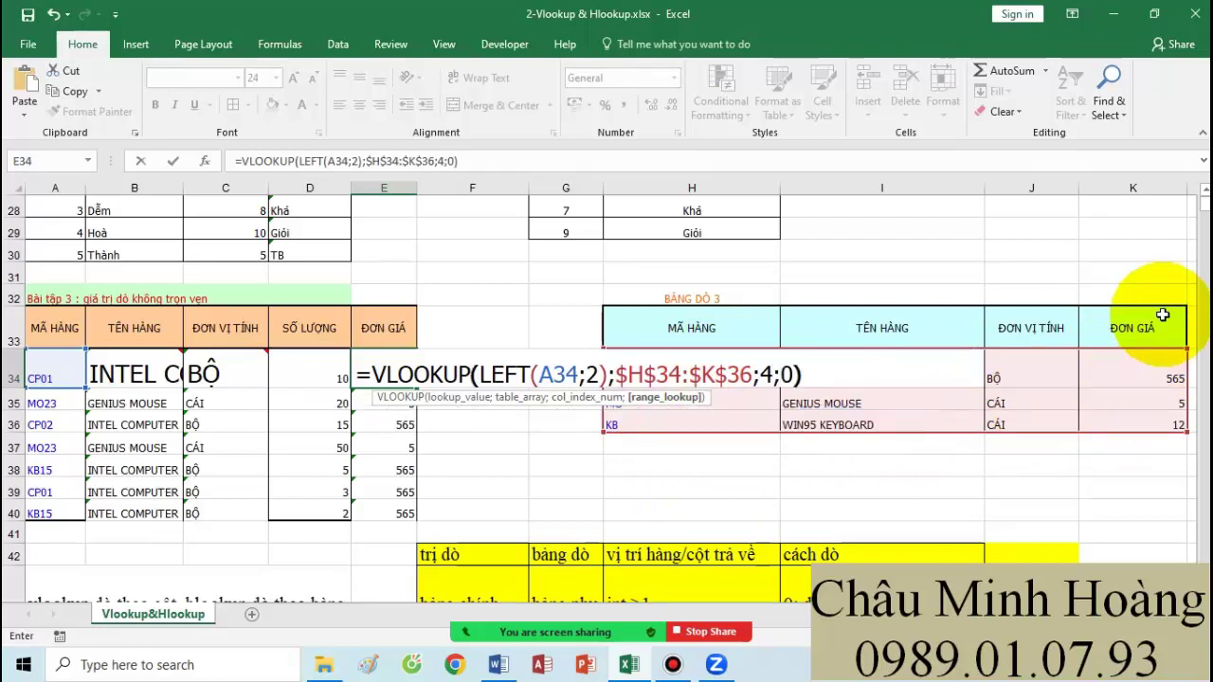
key("Return")
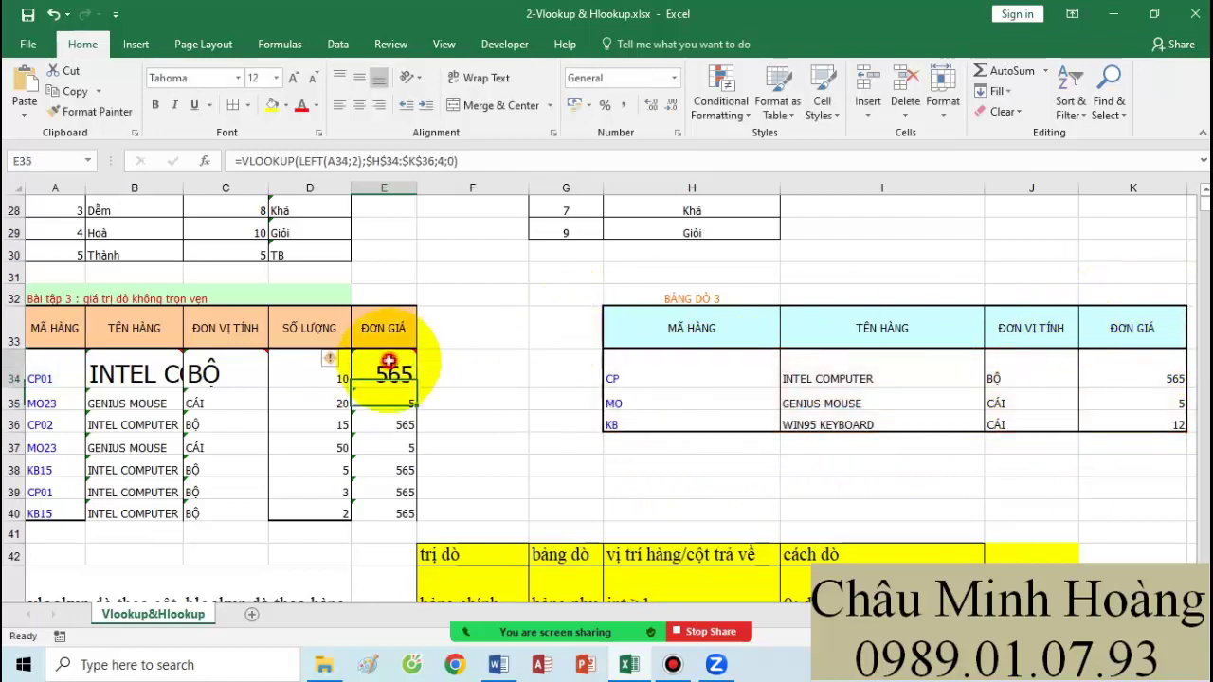
Step: Copy the E34 formula without its equals sign into B54 as the text "VLOOKUP(LEFT(A34;2);$H$34:$K$36;4;0)"
double_click(388, 374)
left_click_drag(372, 375, 860, 398)
key("ctrl+c")
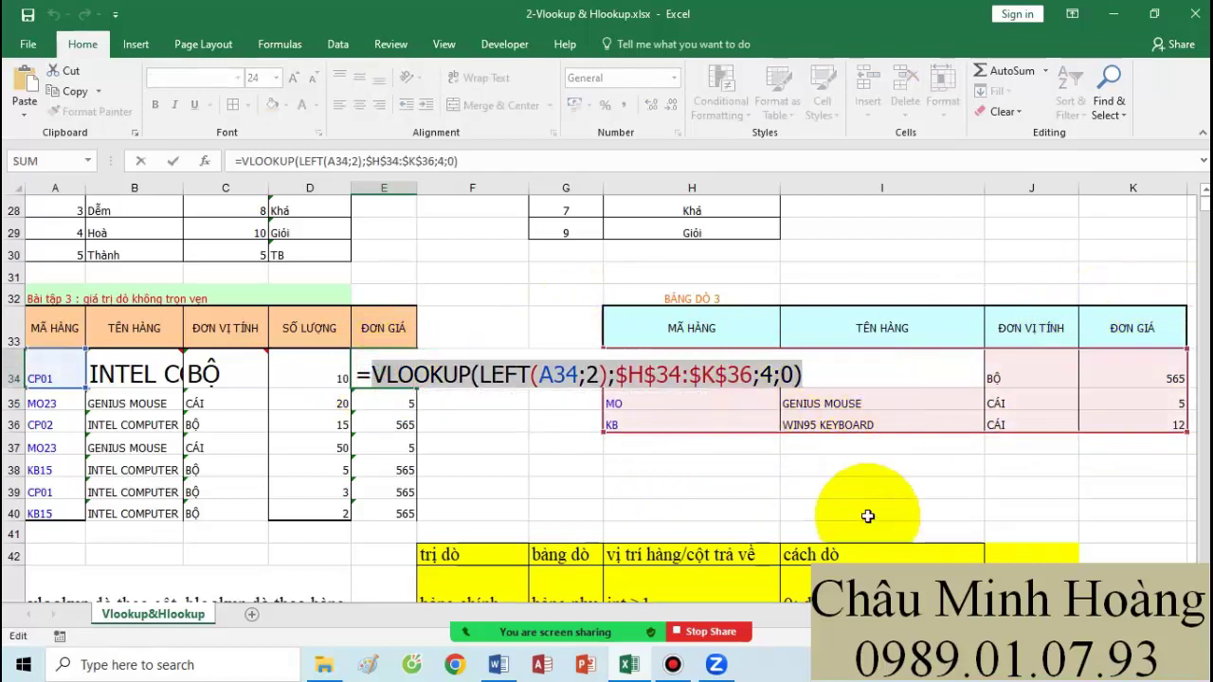
key("Return")
scroll(360, 447, "down", 5)
scroll(360, 447, "down", 1)
left_click(162, 474)
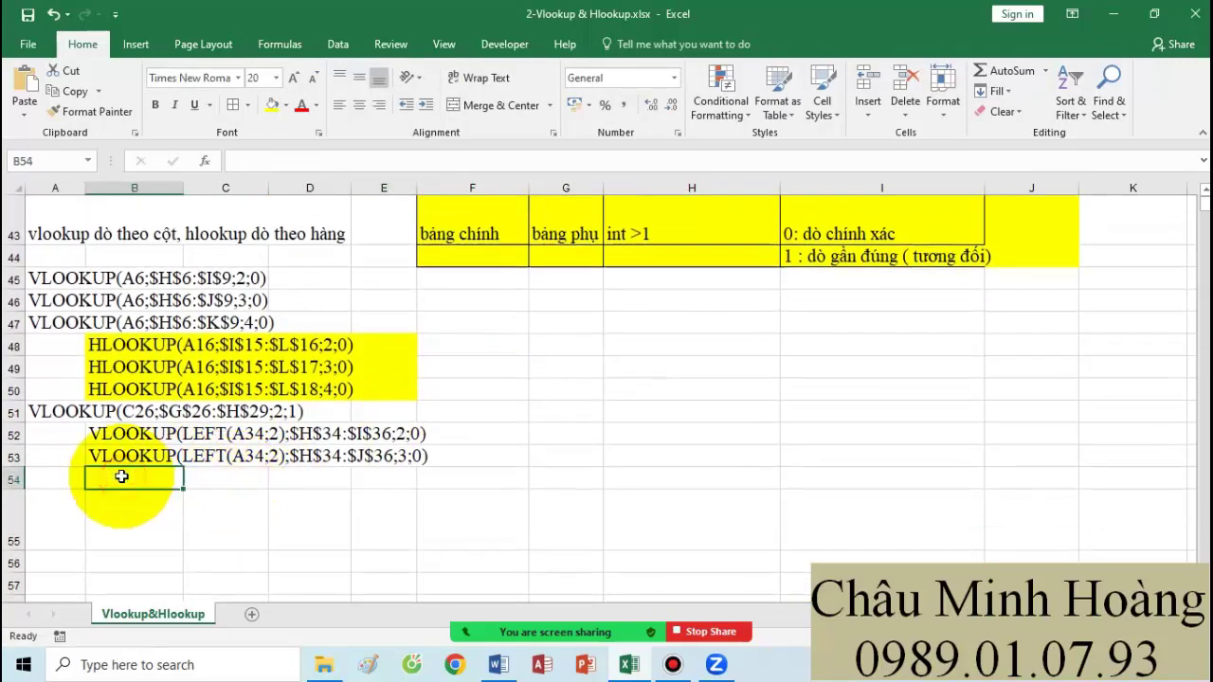
key("ctrl+v")
Step: Highlight the three Bài tập 3 formula notes in B52:F54 with a yellow fill
left_click_drag(119, 434, 479, 473)
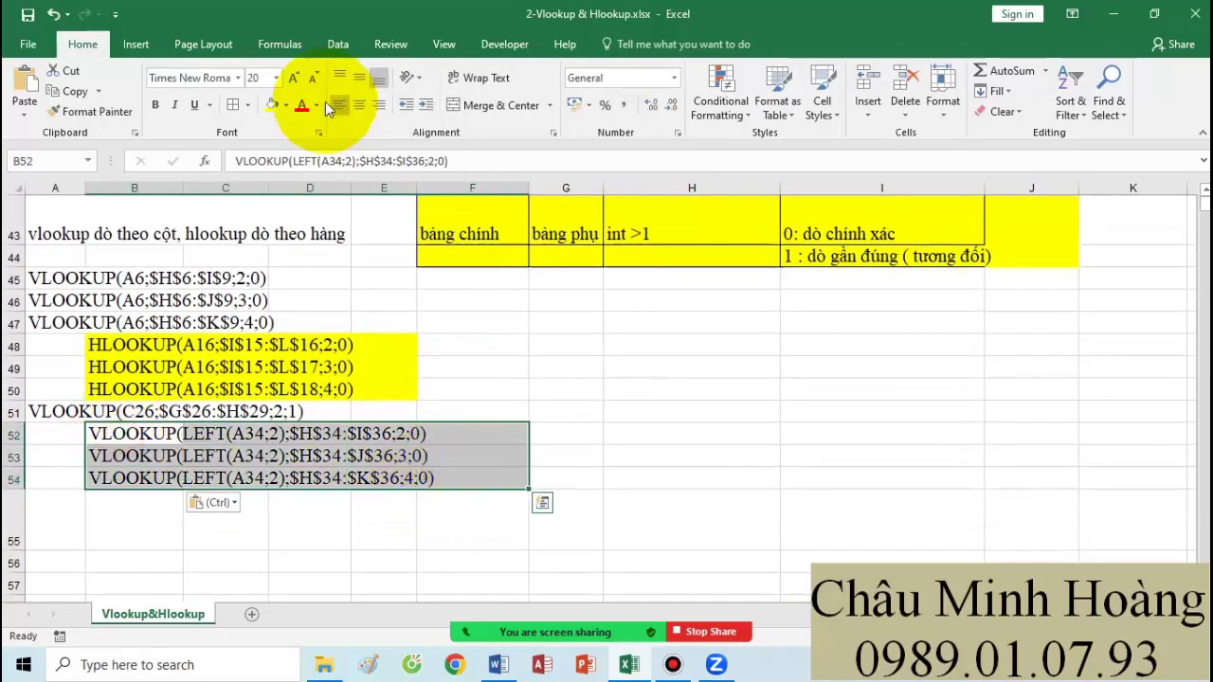
left_click(272, 104)
scroll(785, 379, "up", 2)
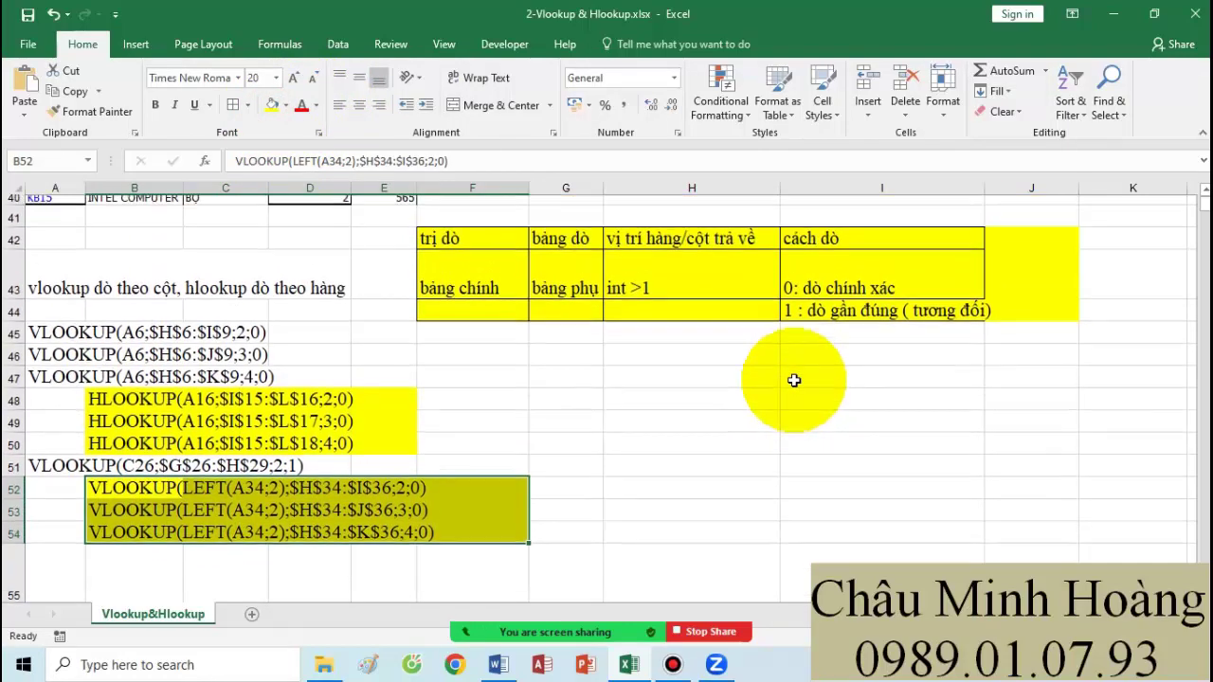
scroll(791, 379, "up", 2, "ctrl")
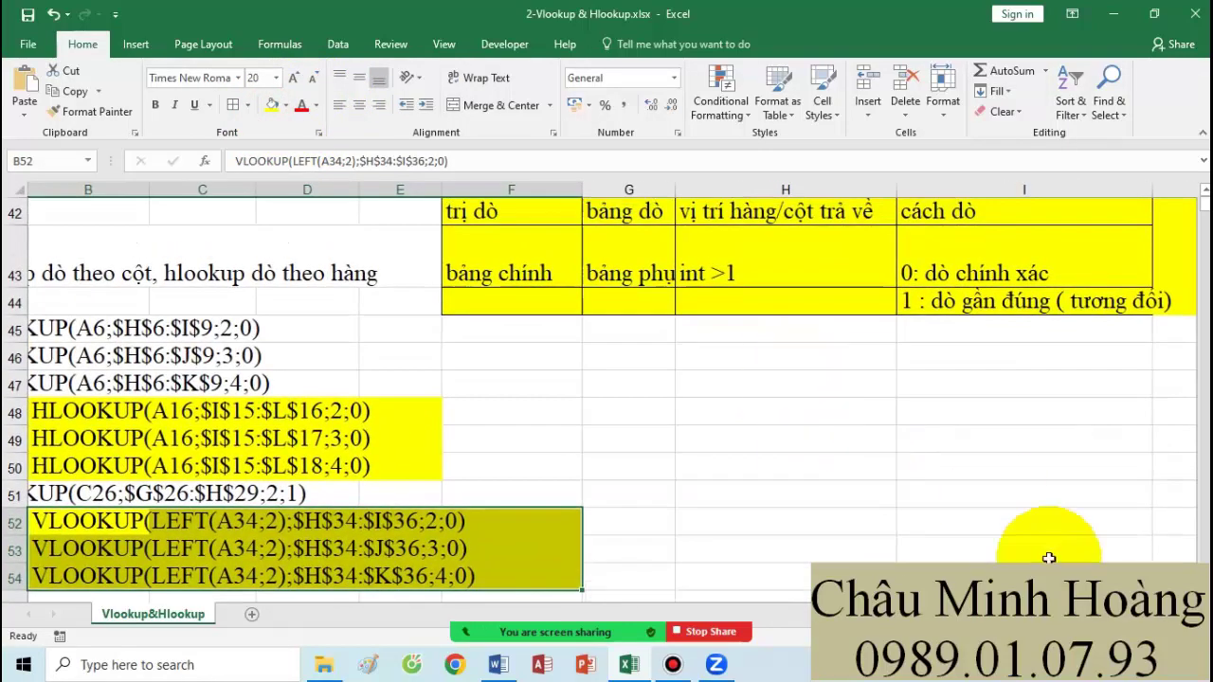
scroll(1096, 565, "left", 2)
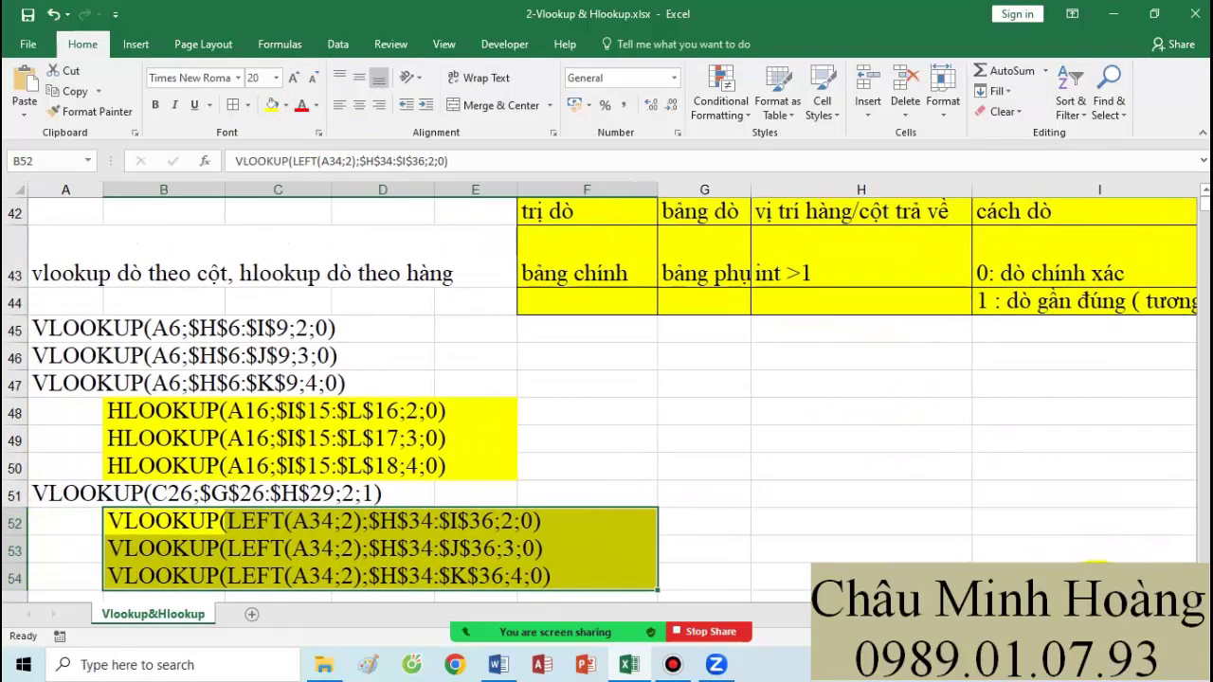
left_click(502, 445)
left_click_drag(152, 214, 180, 194)
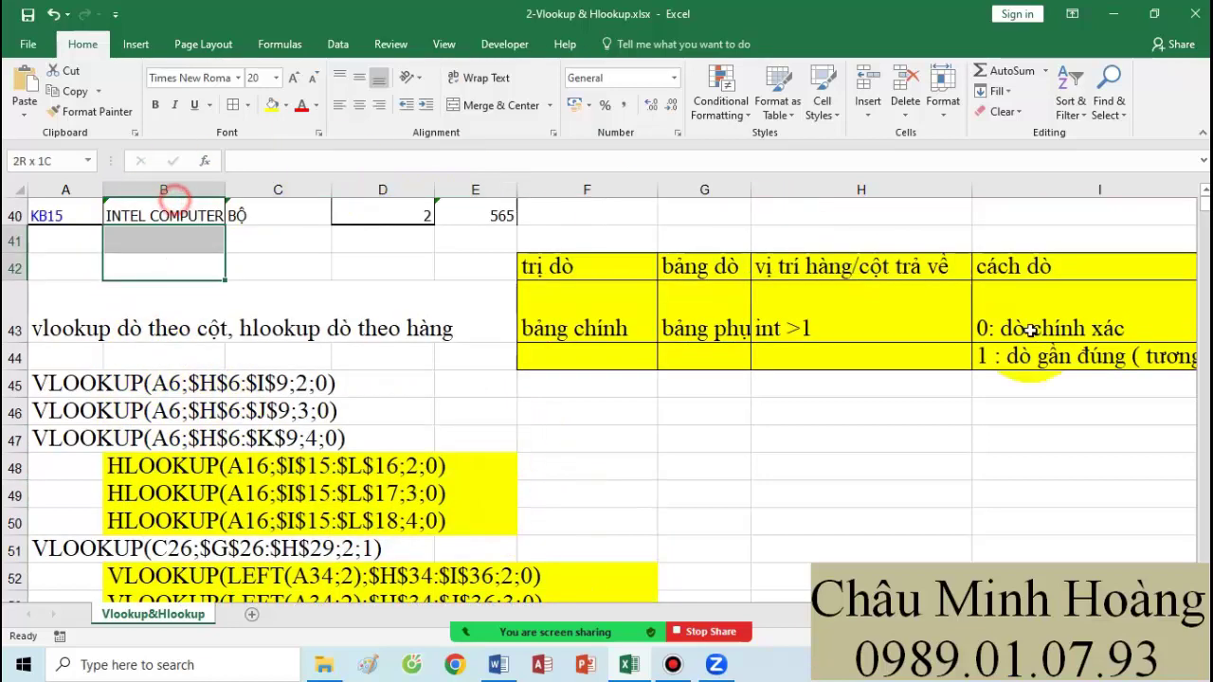
left_click_drag(1030, 329, 1002, 420)
scroll(1182, 557, "down", 4)
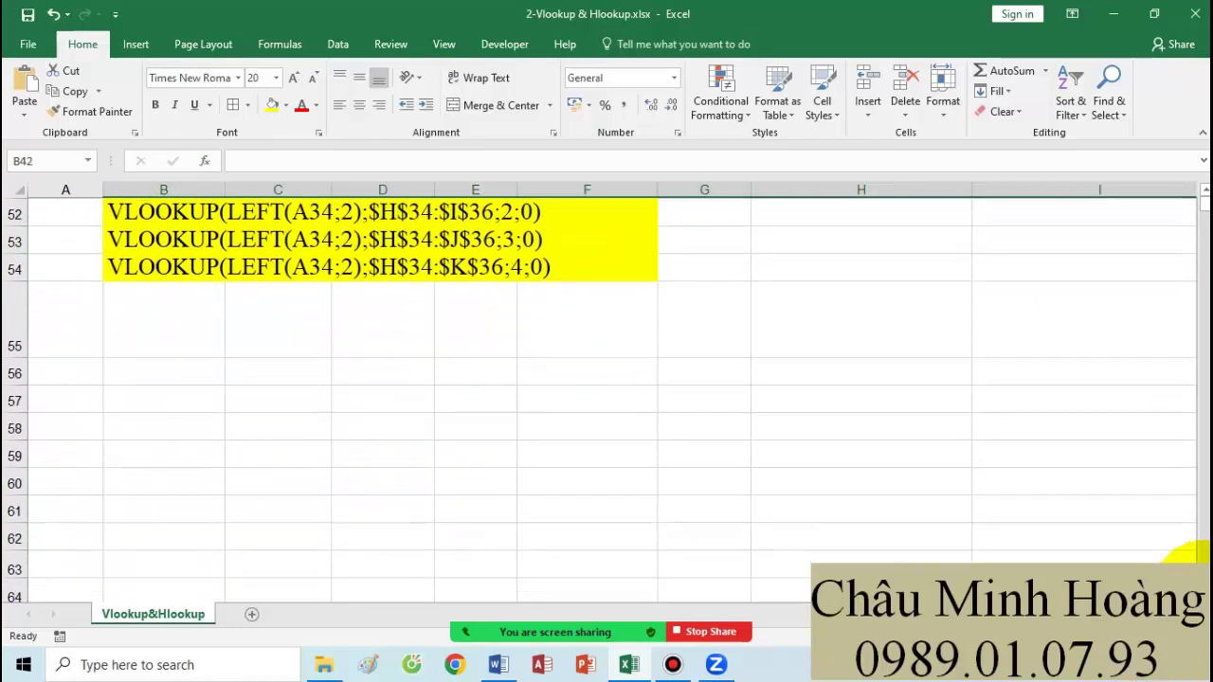
scroll(1069, 553, "up", 4)
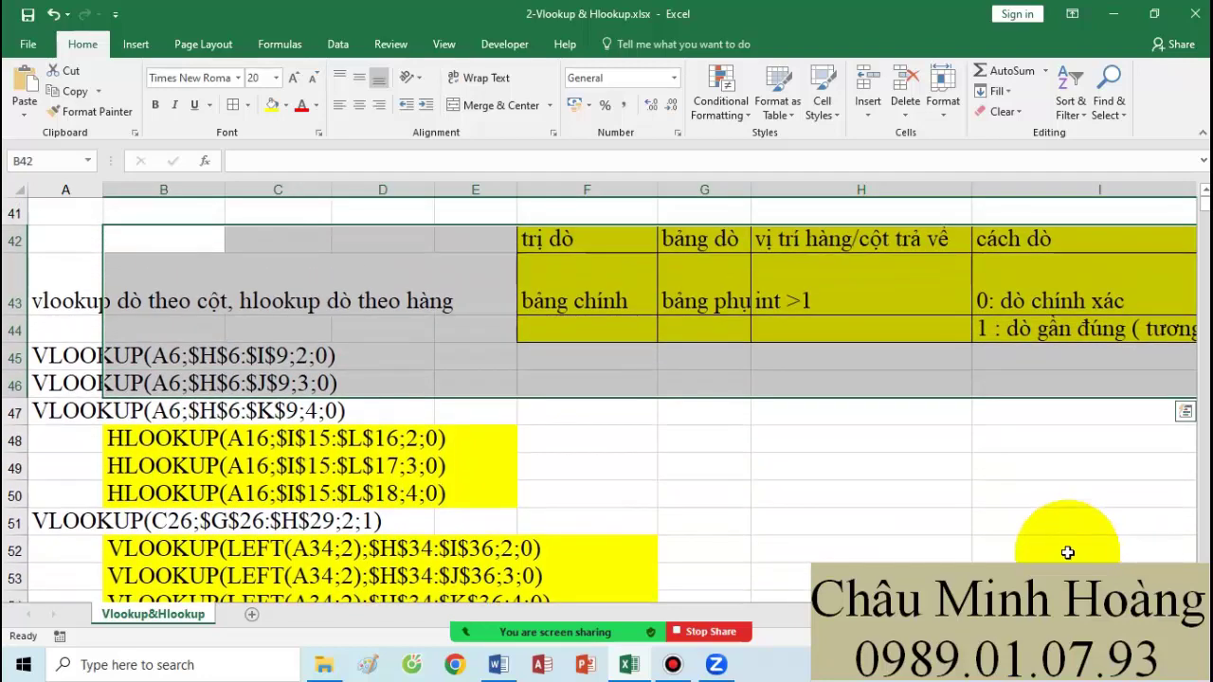
Step: Enlarge the font of all the VLOOKUP and HLOOKUP formula notes in A45:G54 to size 48
key("ctrl+q")
left_click(836, 520)
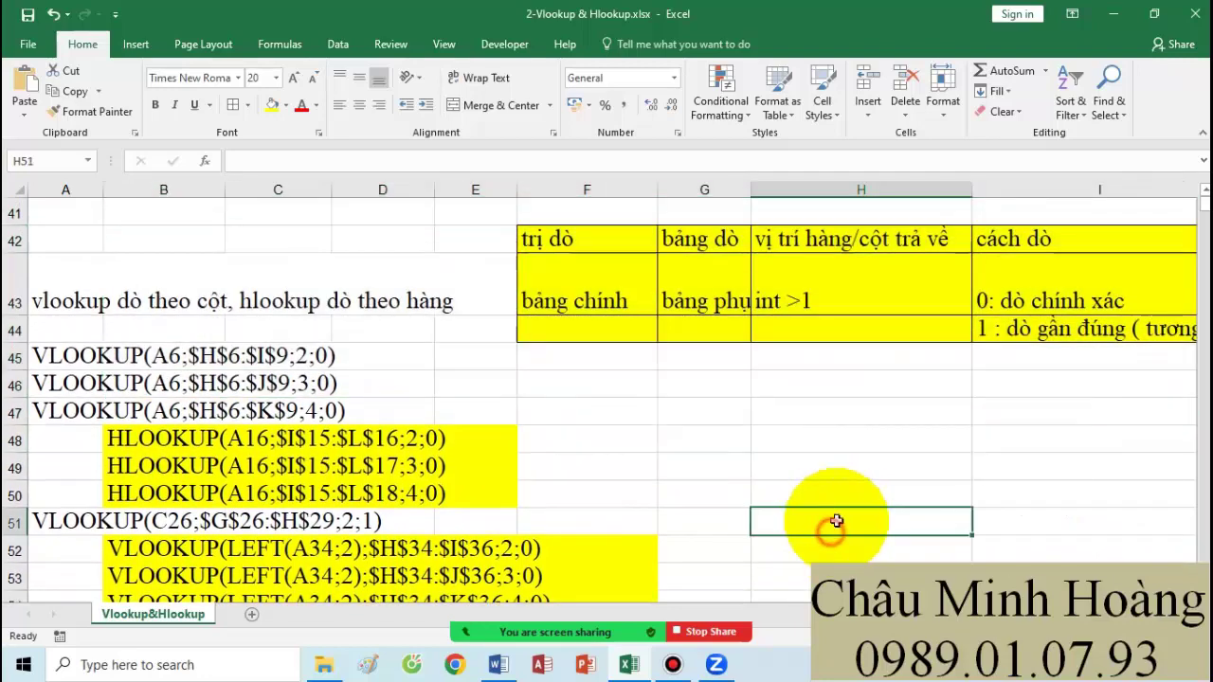
scroll(839, 516, "down", 2)
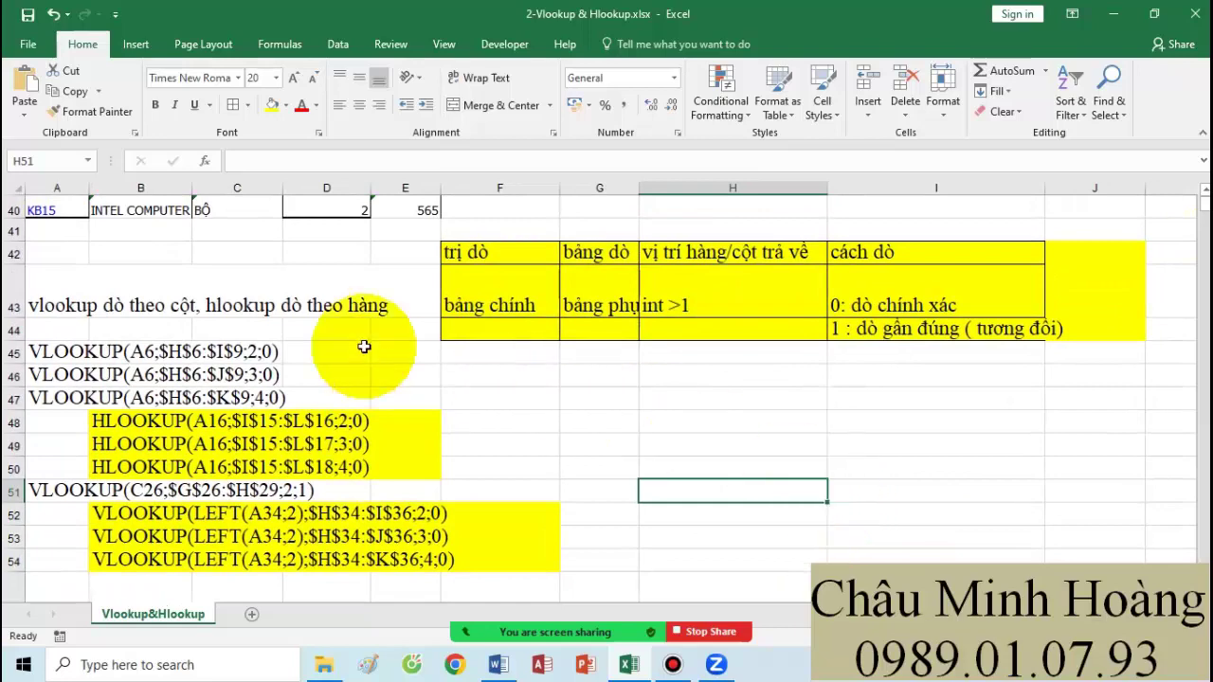
left_click_drag(105, 254, 938, 467)
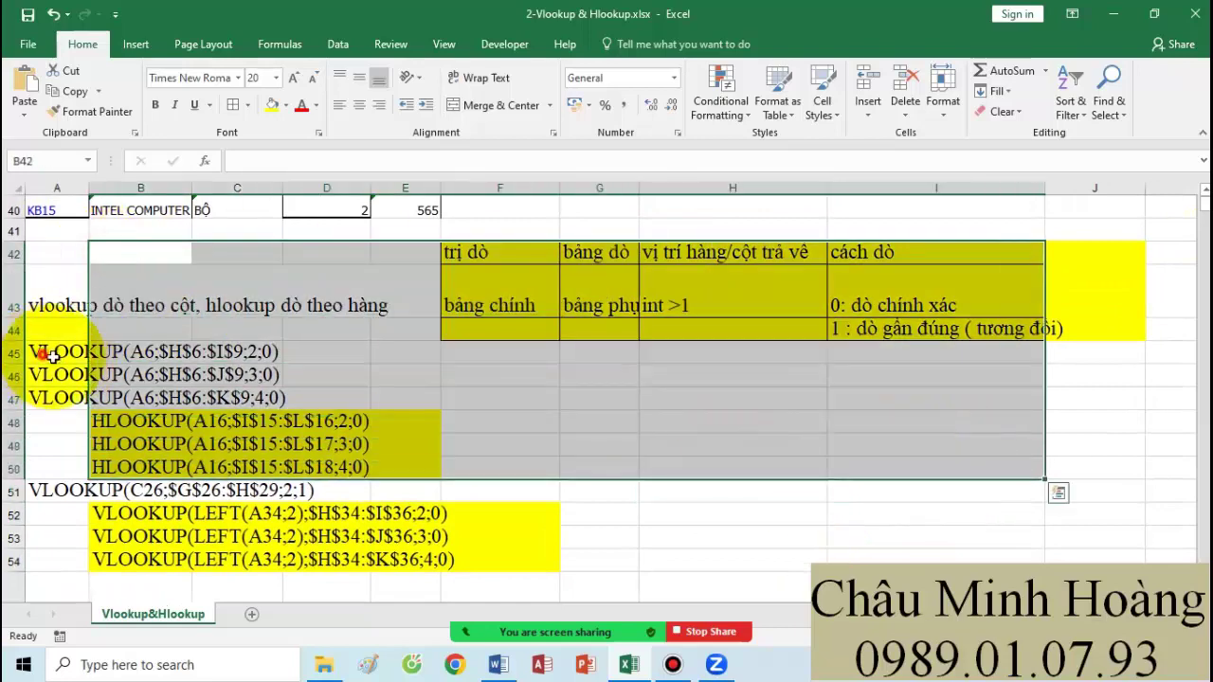
left_click_drag(52, 355, 614, 561)
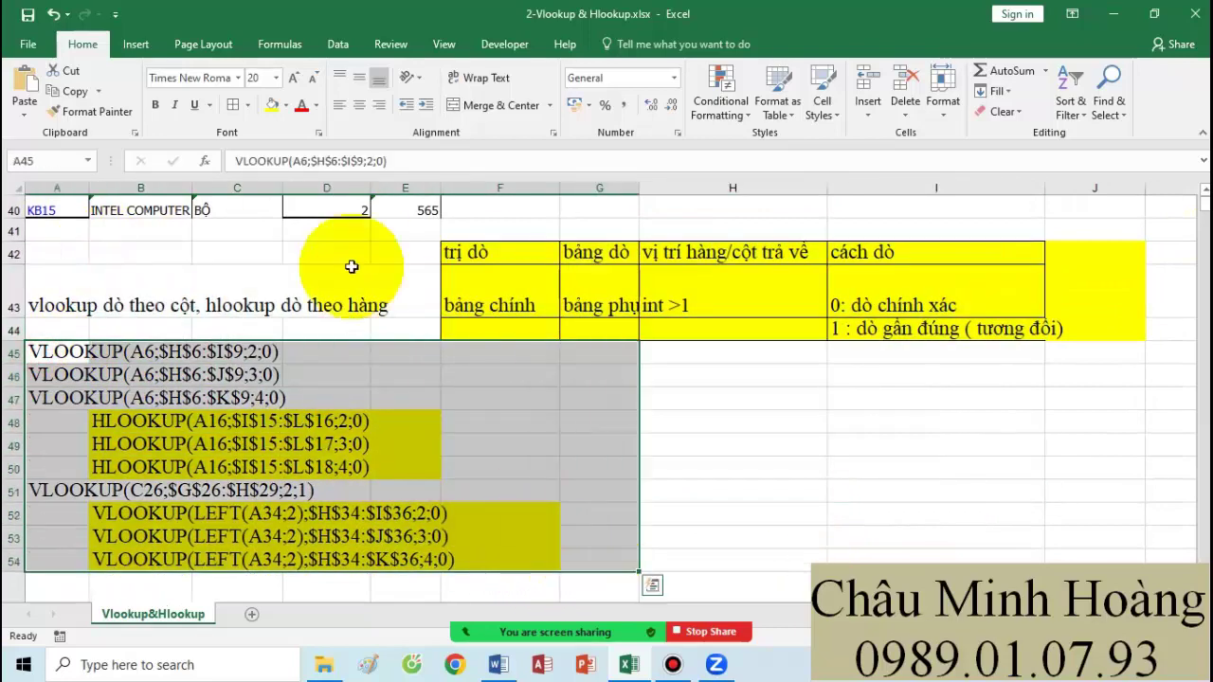
left_click(295, 82)
left_click(293, 82)
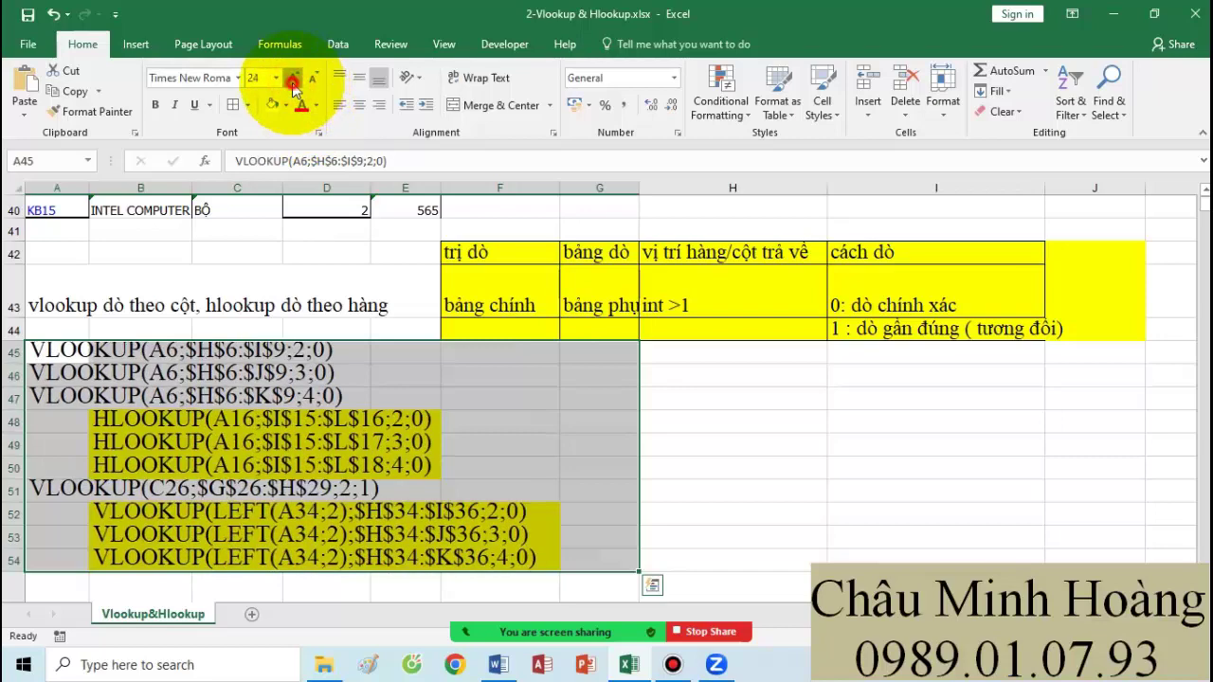
left_click(293, 82)
left_click(293, 81)
left_click(294, 82)
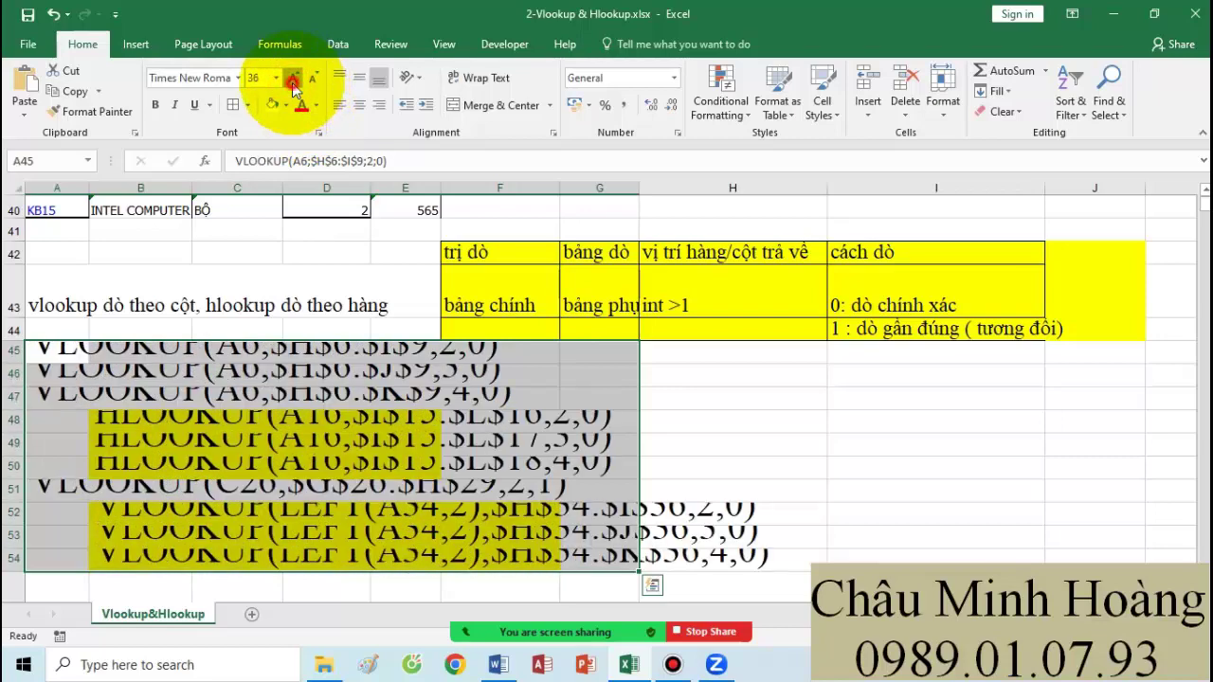
left_click(293, 81)
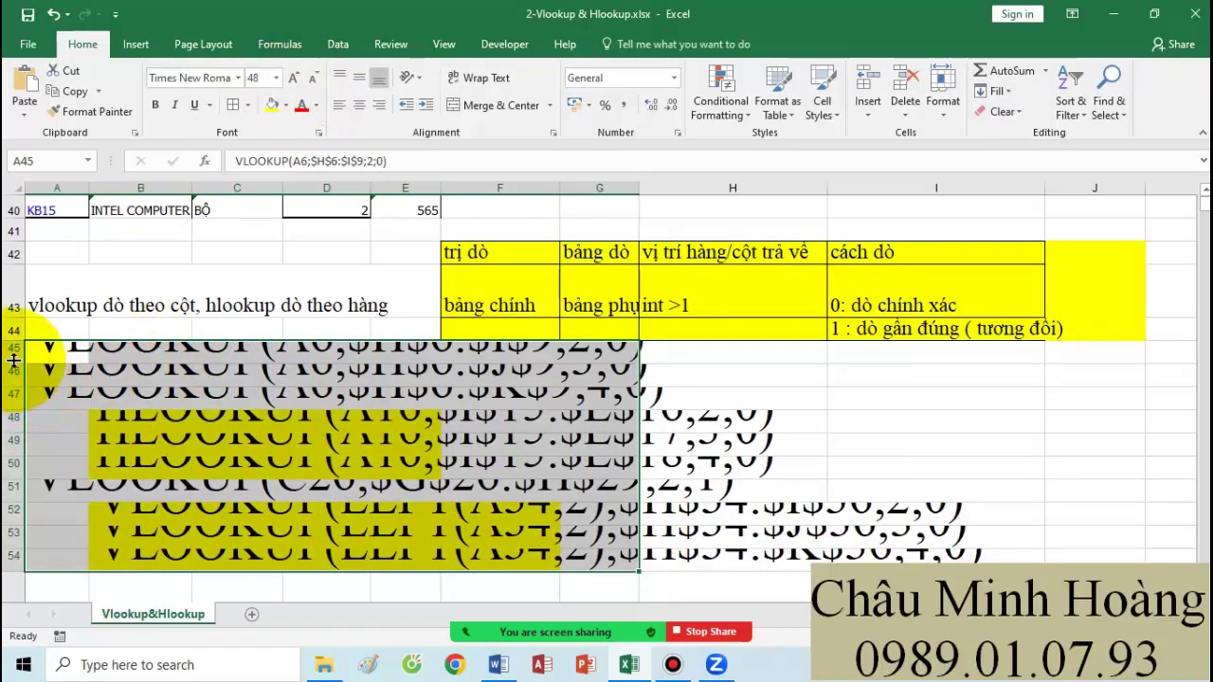
Step: Auto-fit the heights of rows 45 to 54 so the enlarged formula notes are fully readable
double_click(14, 360)
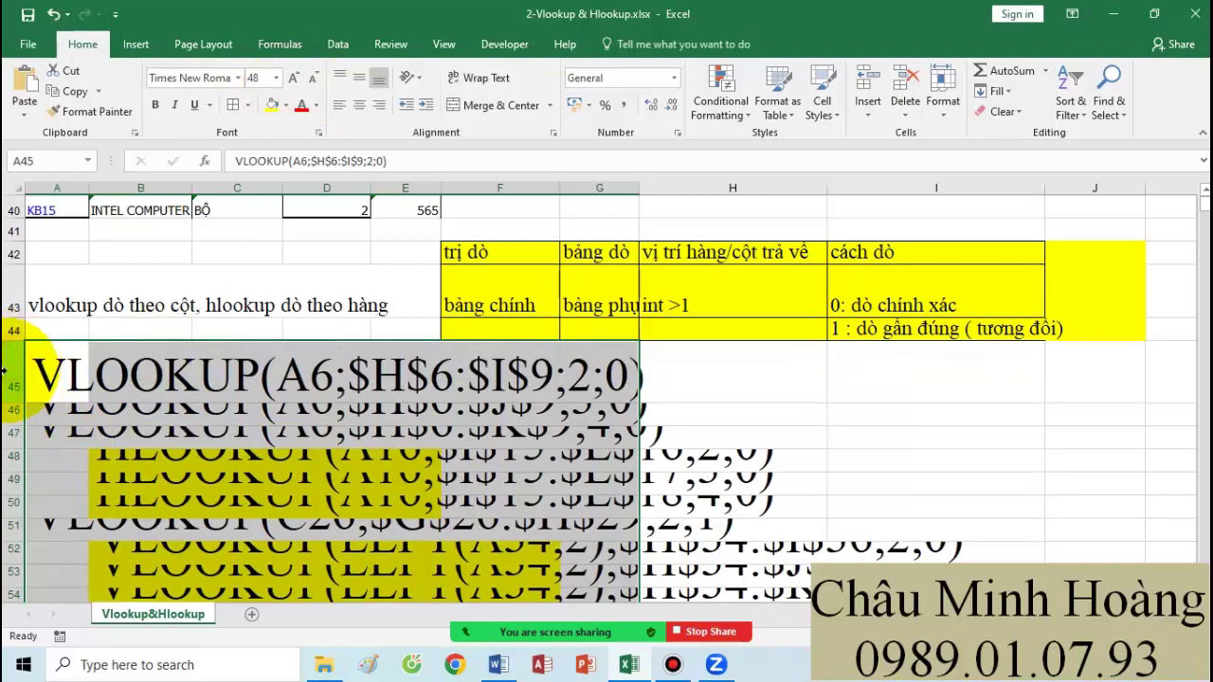
left_click_drag(7, 371, 15, 459)
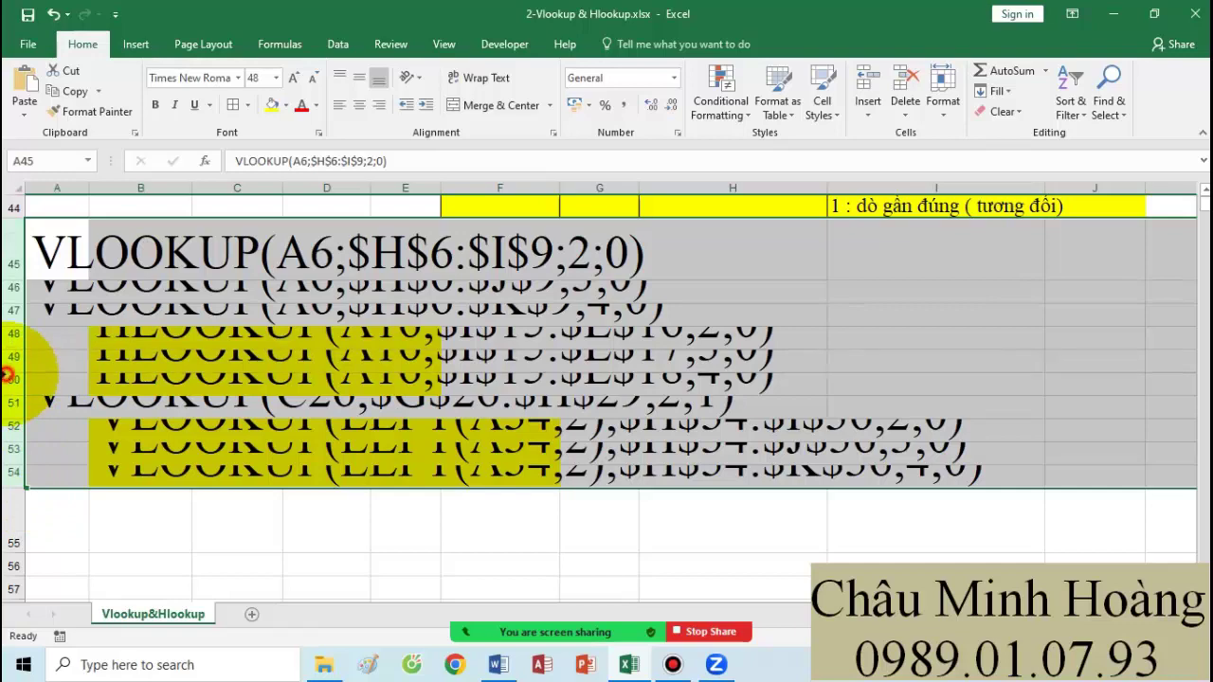
double_click(8, 375)
scroll(352, 352, "down", 1)
scroll(392, 353, "down", 1)
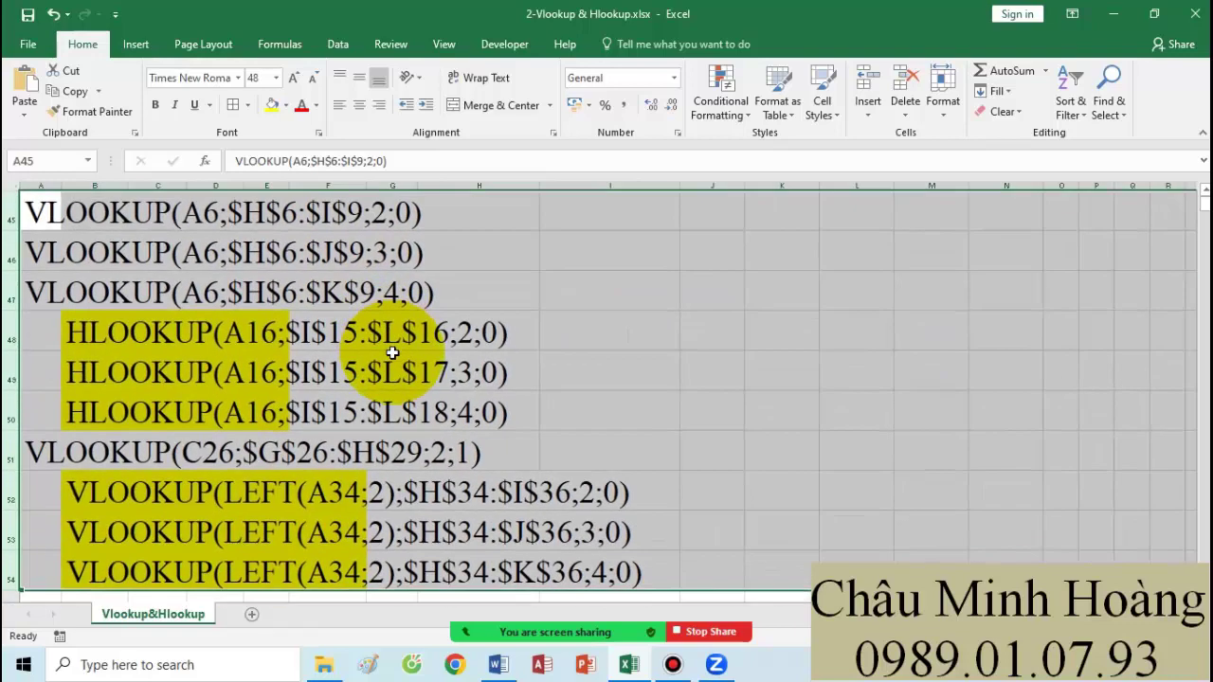
scroll(392, 352, "down", 1)
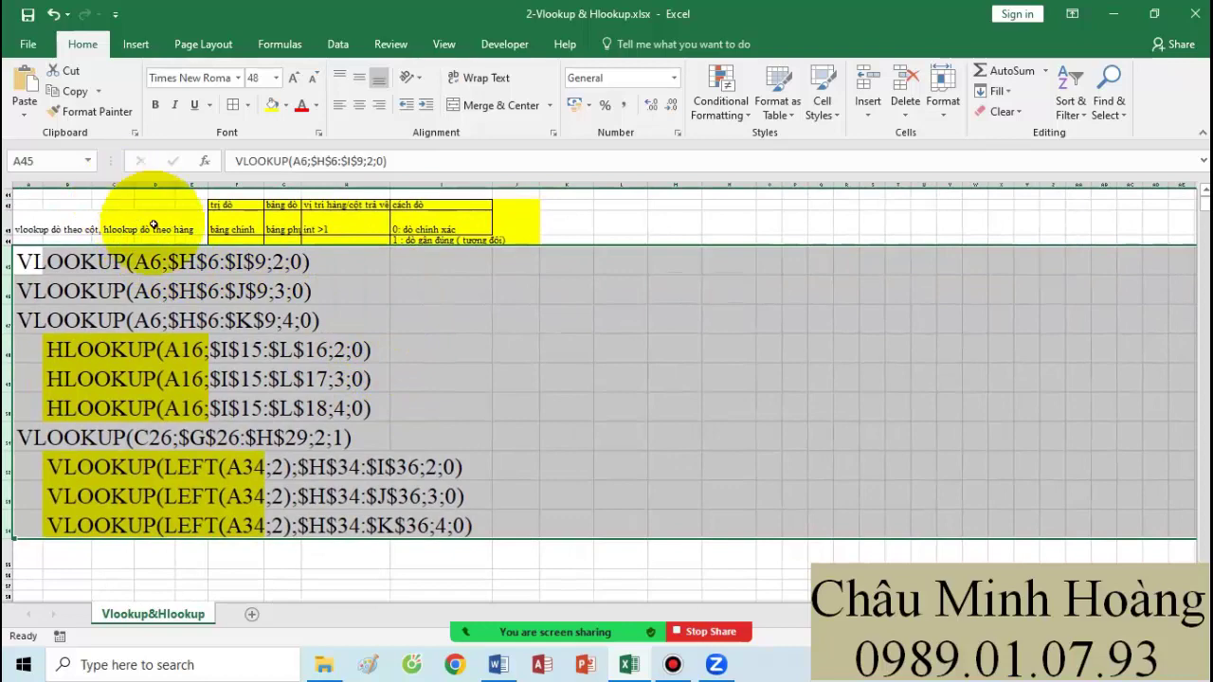
scroll(379, 311, "up", 2)
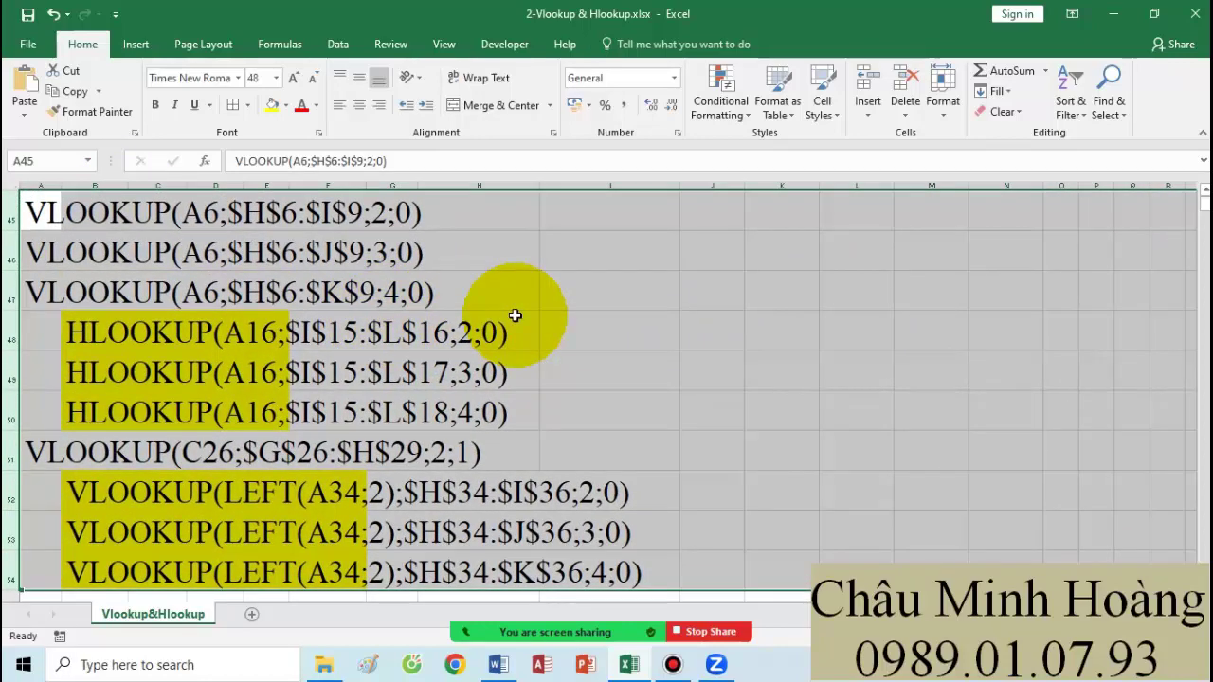
scroll(512, 316, "up", 2)
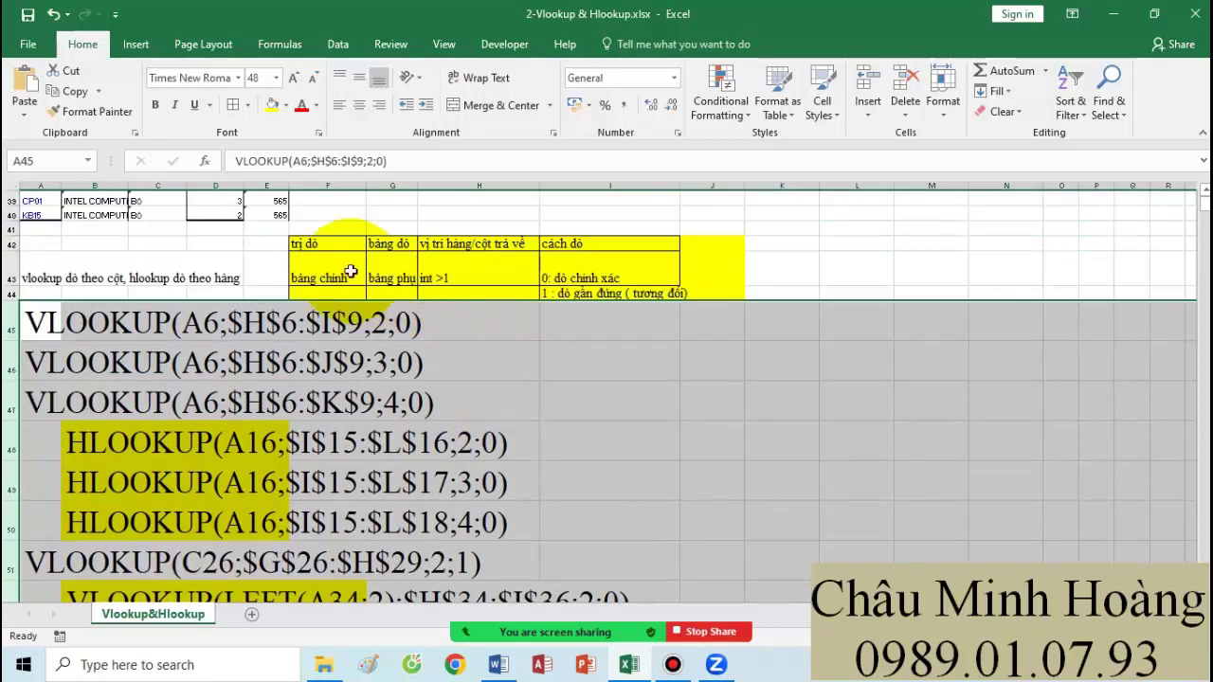
Step: Copy the yellow lookup-argument table in F42:J44 and paste it beside the formula notes, starting at I46
left_click_drag(308, 243, 685, 289)
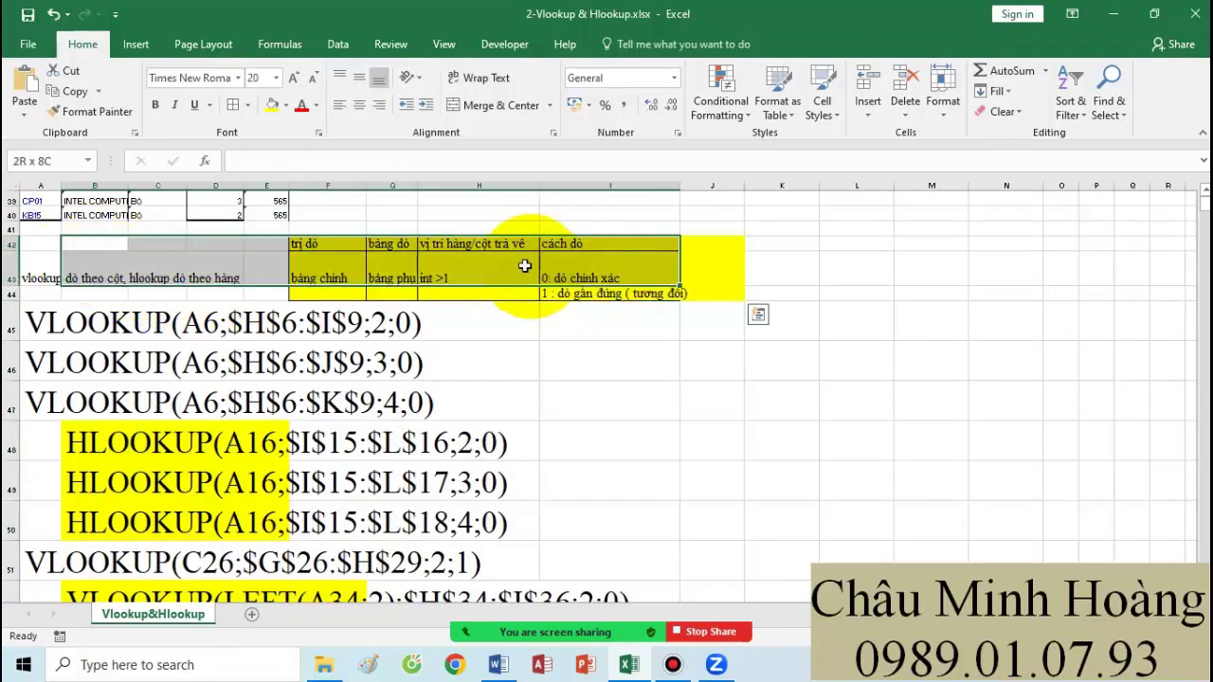
left_click(308, 243)
left_click_drag(308, 244, 696, 282)
key("ctrl+c")
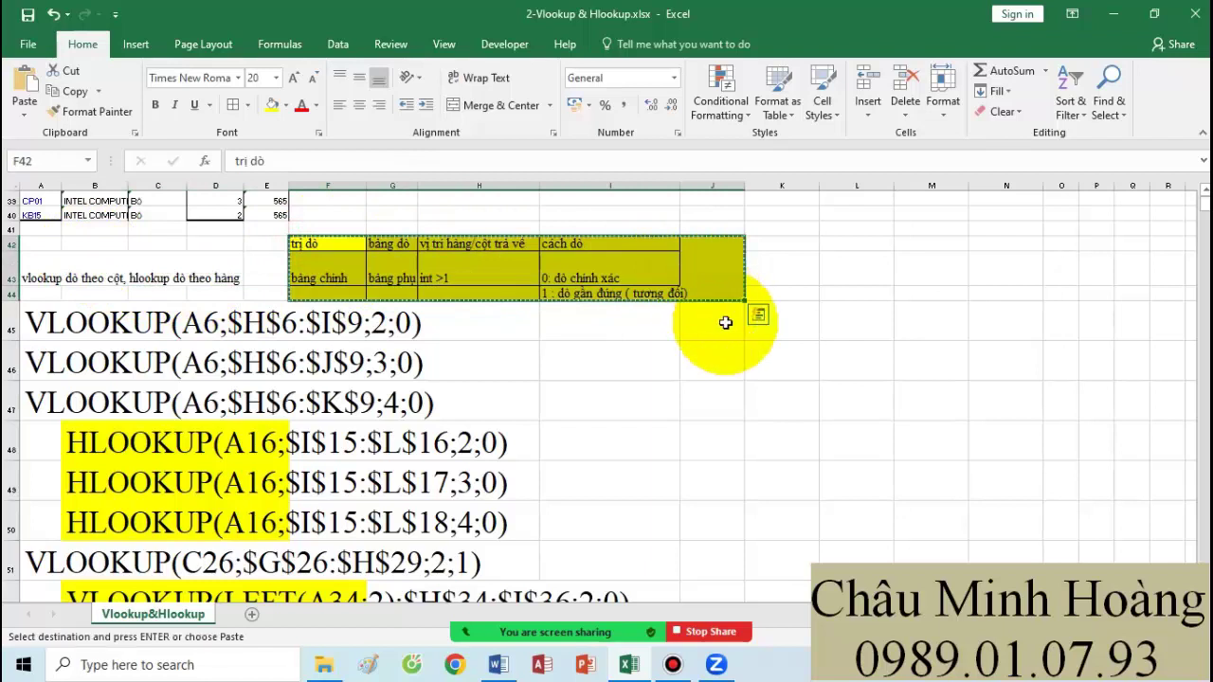
left_click(668, 366)
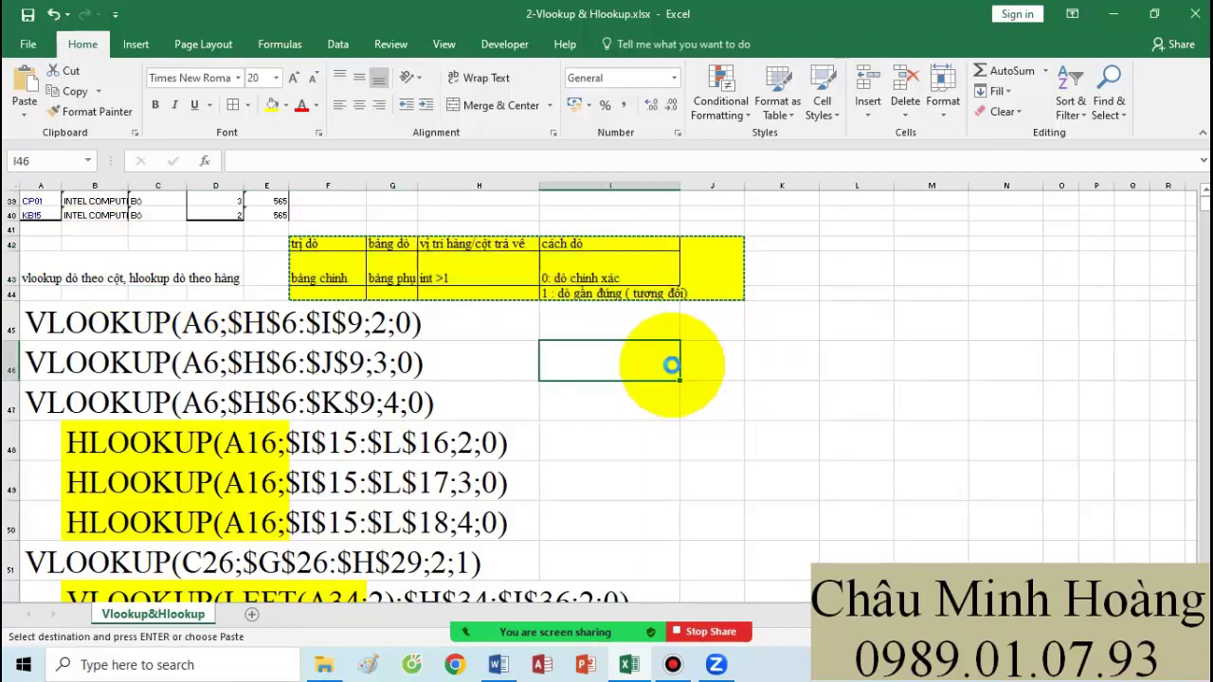
key("ctrl+v")
Step: Put the A43 note "vlookup dò theo cột, hlookup dò theo hàng" into J49 under the pasted table and enlarge its font
left_click(43, 272)
left_click_drag(42, 272, 707, 484)
scroll(707, 484, "down", 2)
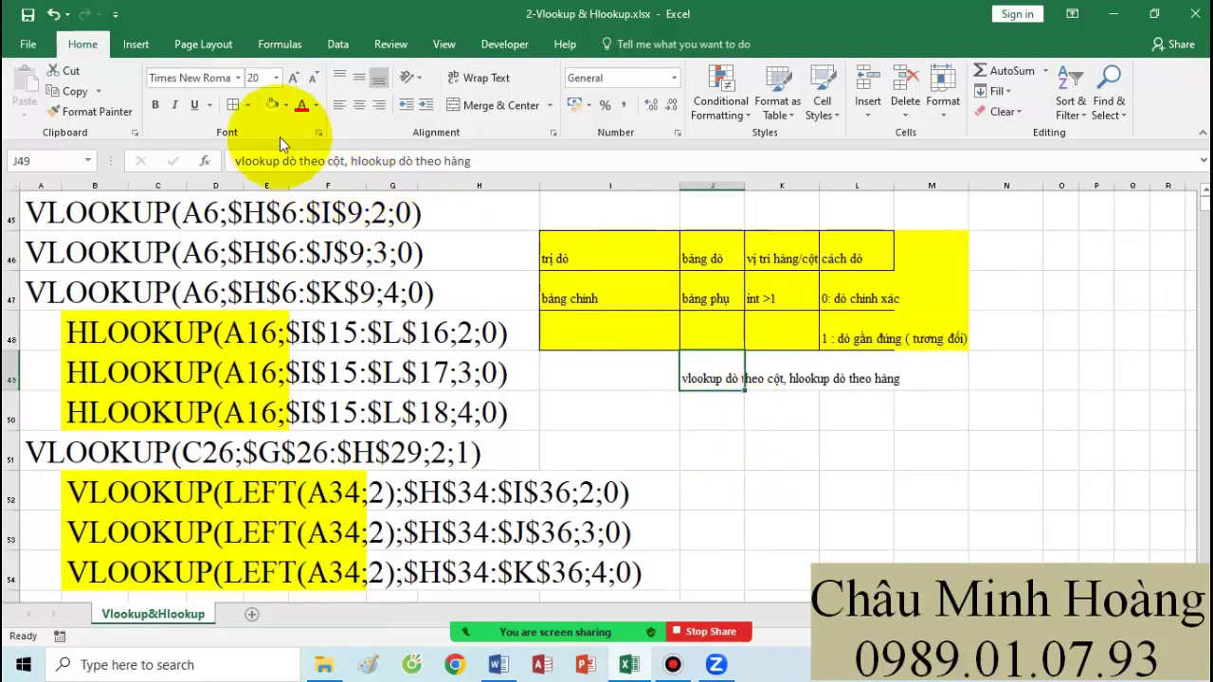
left_click(288, 79)
left_click(288, 79)
left_click(288, 80)
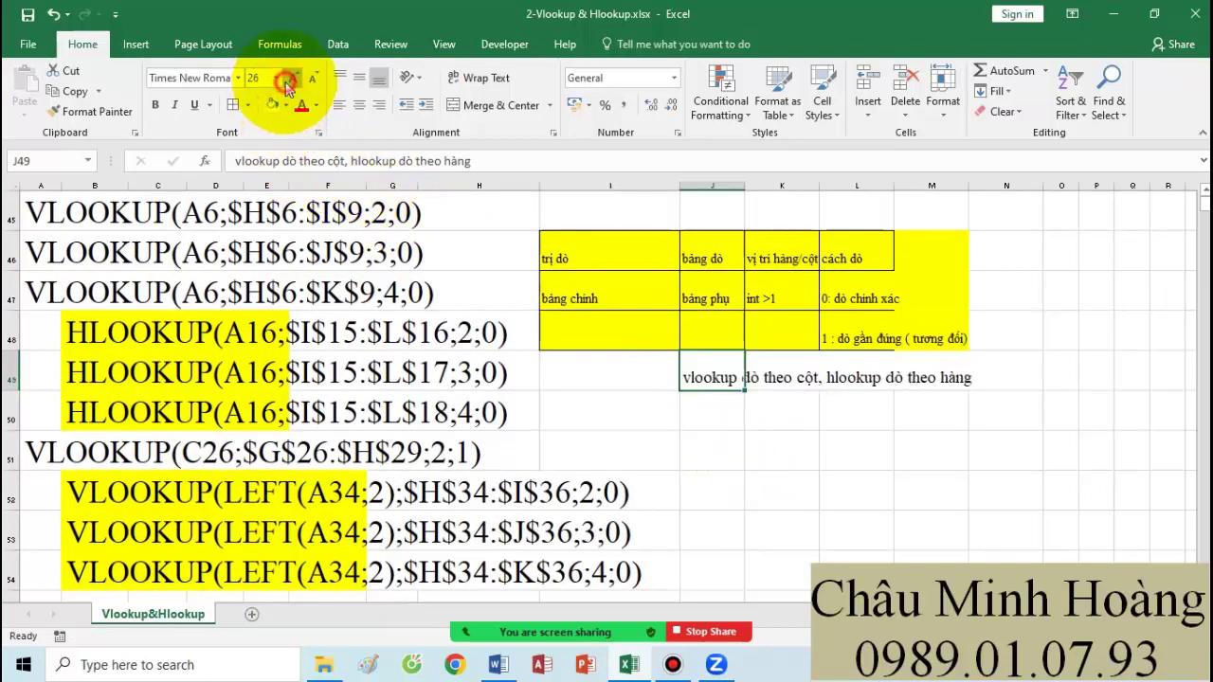
left_click(288, 79)
left_click_drag(100, 210, 1047, 555)
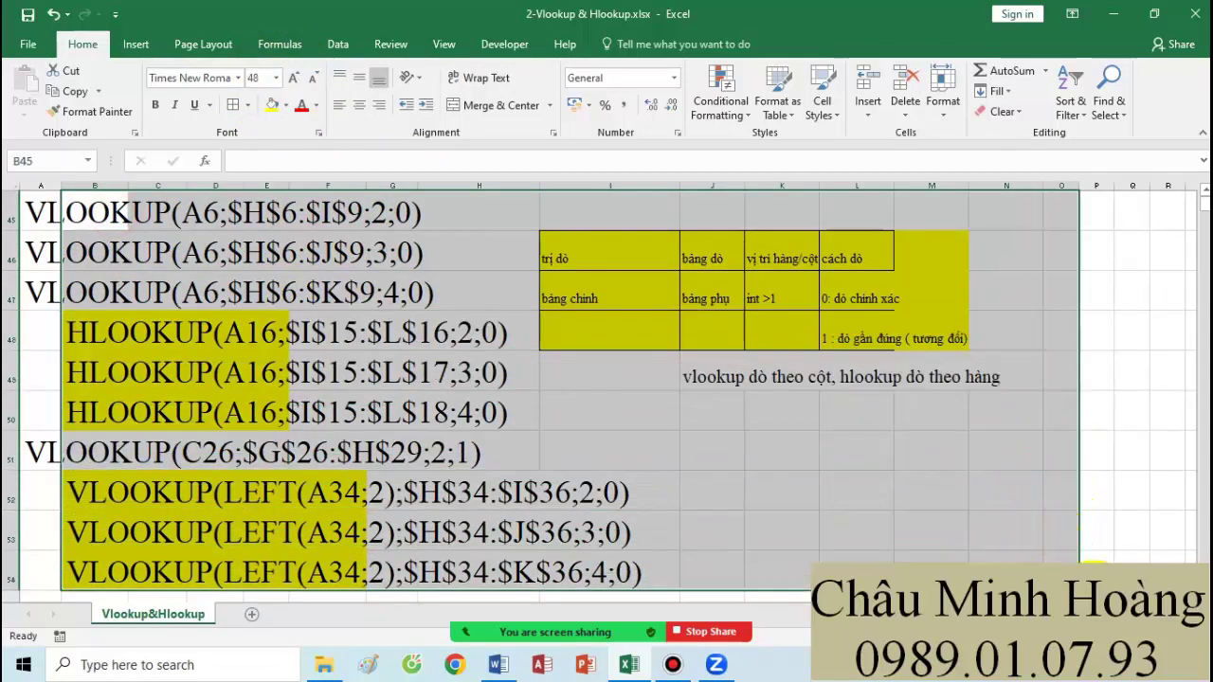
left_click(906, 490)
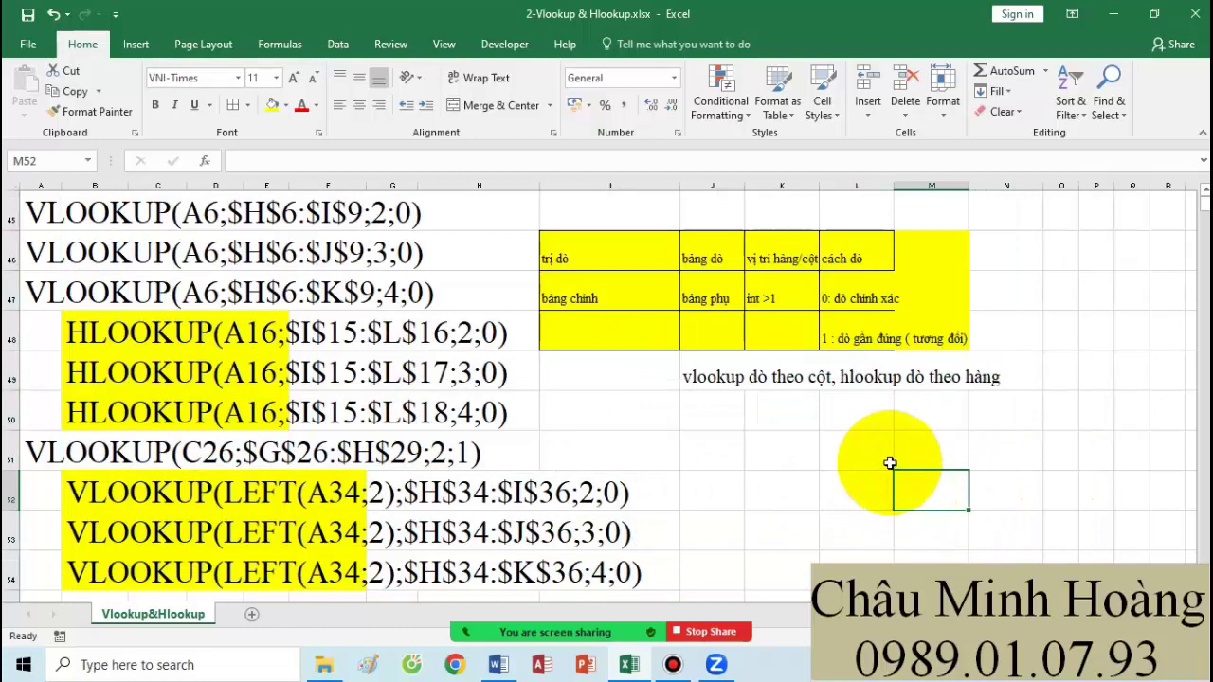
left_click(671, 664)
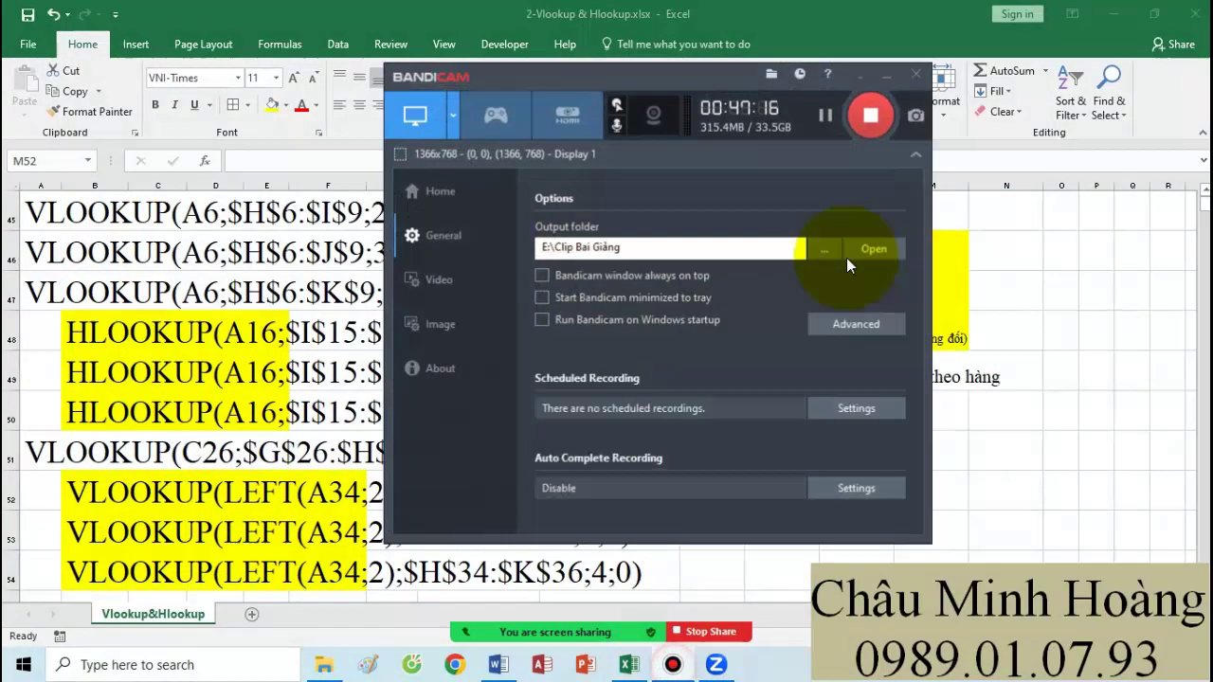
left_click(818, 119)
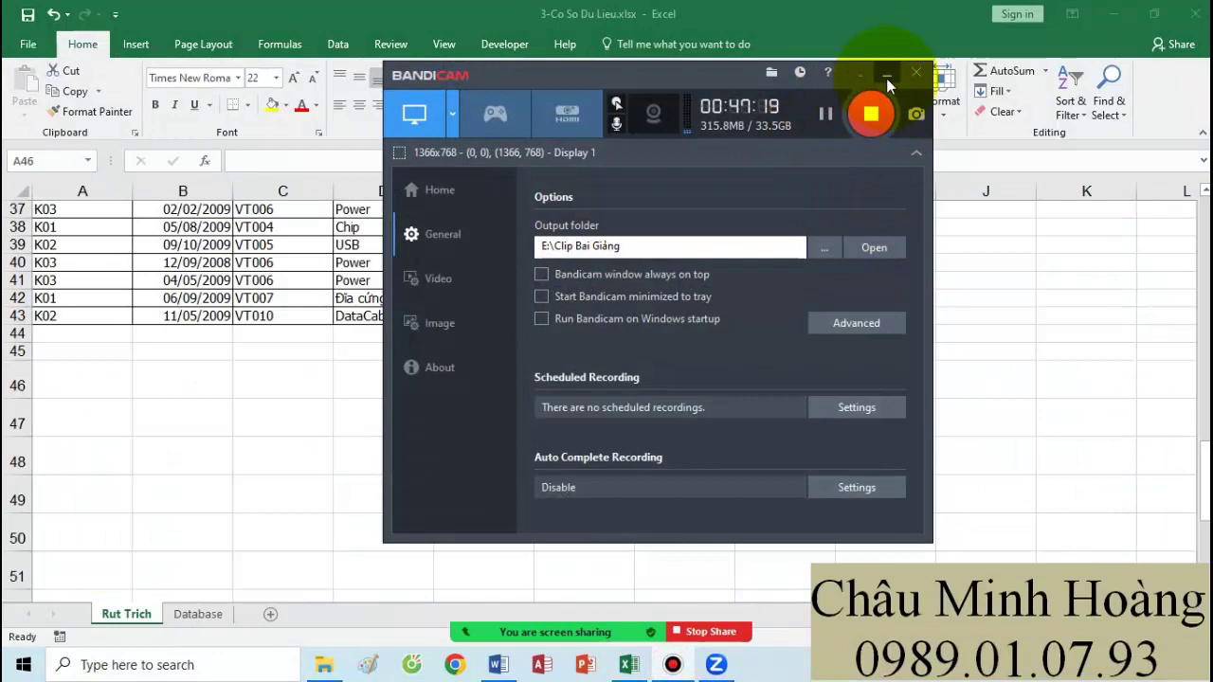
left_click(886, 76)
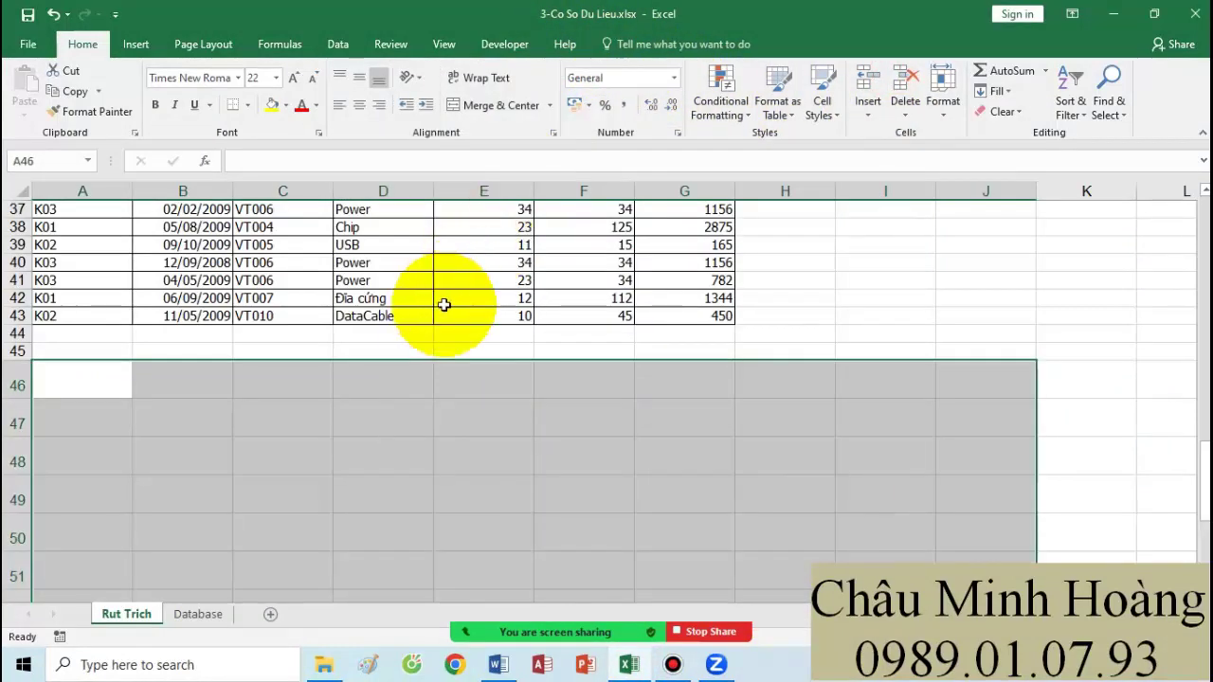
Step: Enter the note "lọc tự động ( dùng cái phểu)" in A46 below the data on the Rut Trich sheet
left_click(157, 388)
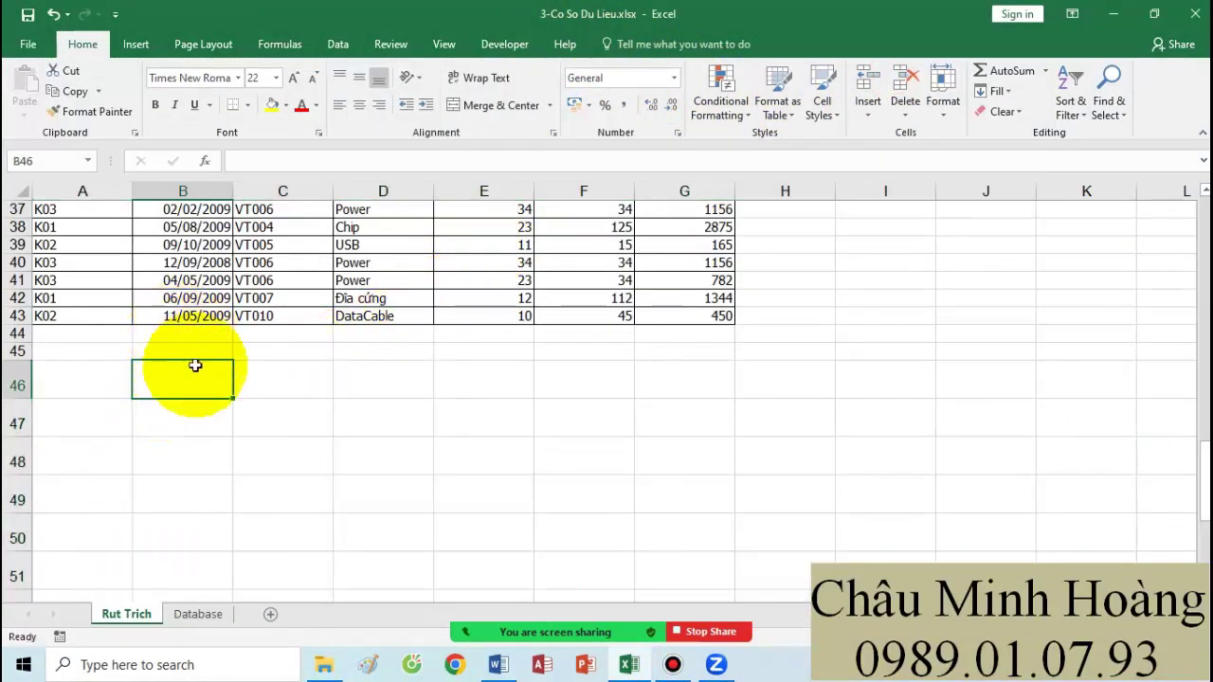
left_click(121, 386)
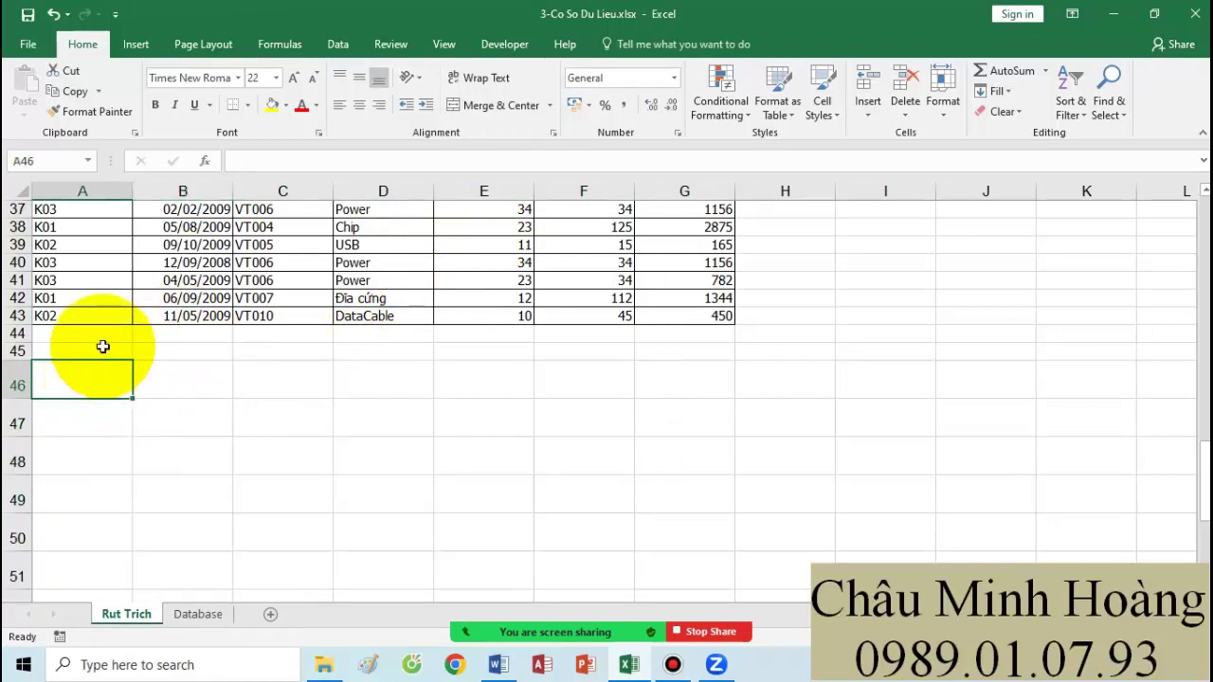
type("l")
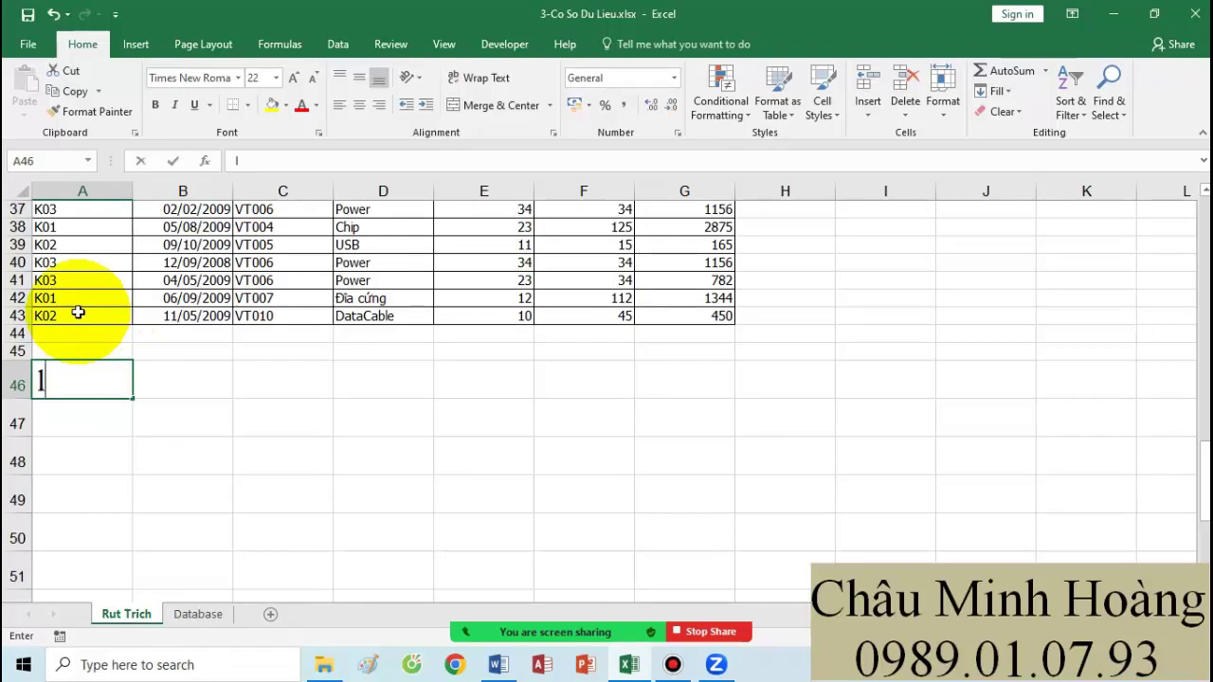
type("o")
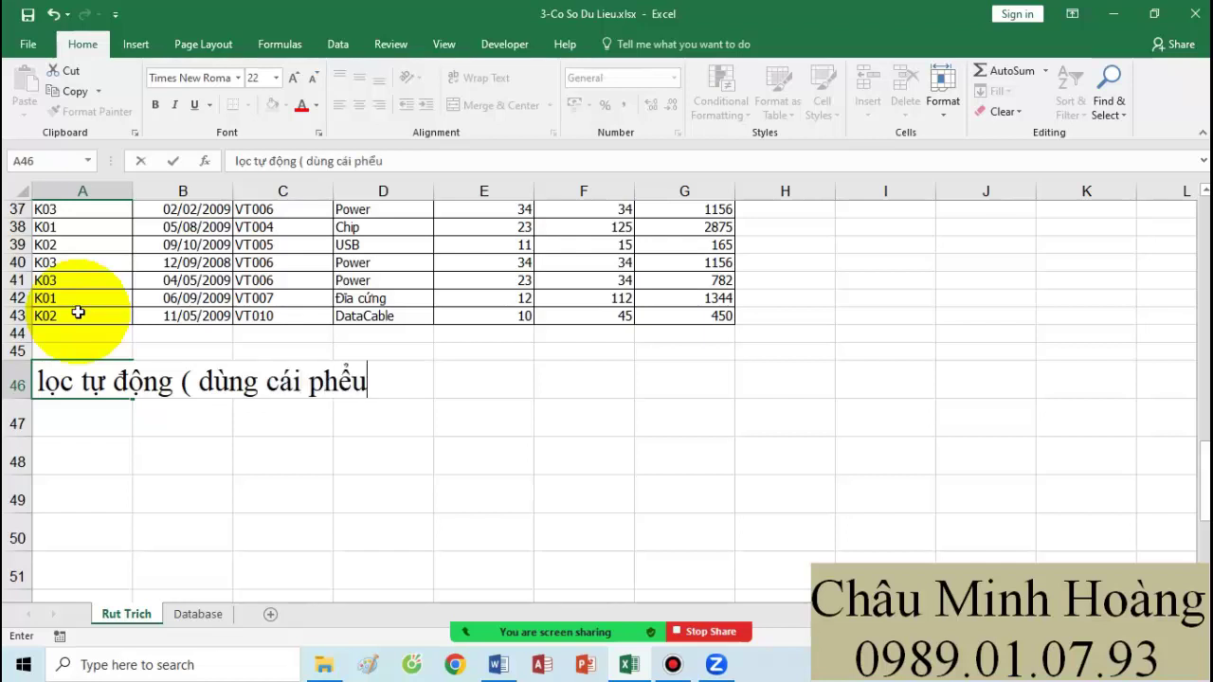
key("Return")
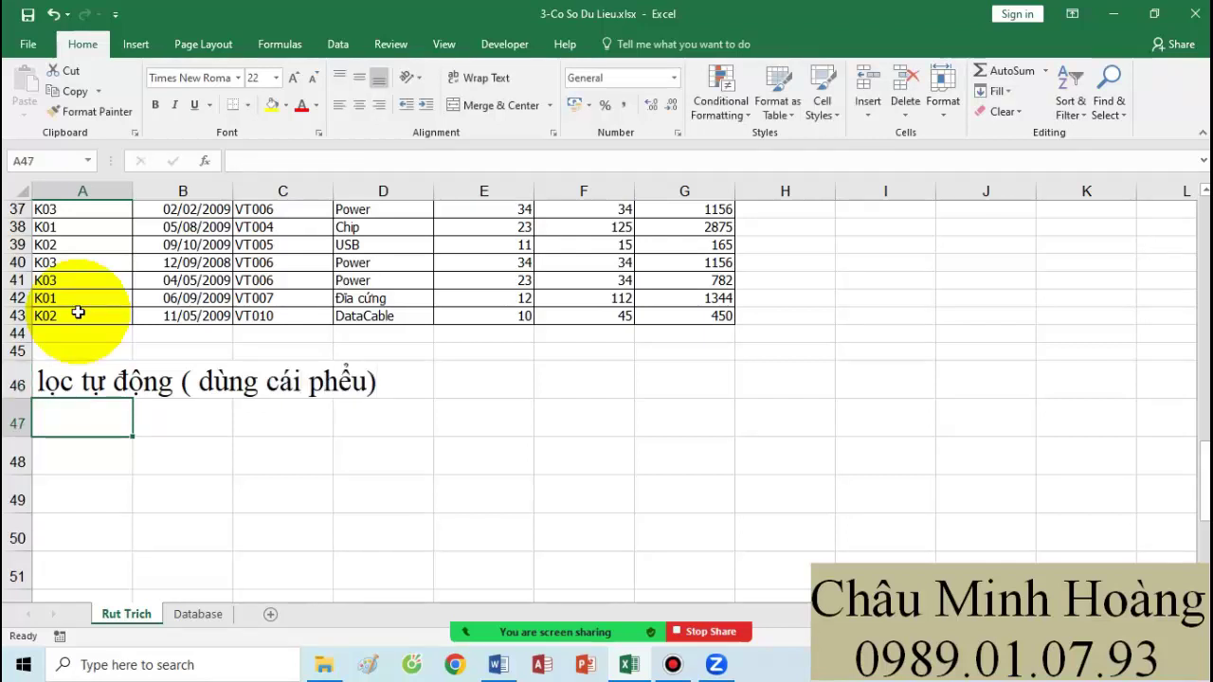
Step: Enter the notes "lọc theo đk" in A47 and "trích, trích lọc, rút trích có đk" in A48
type("lọc ")
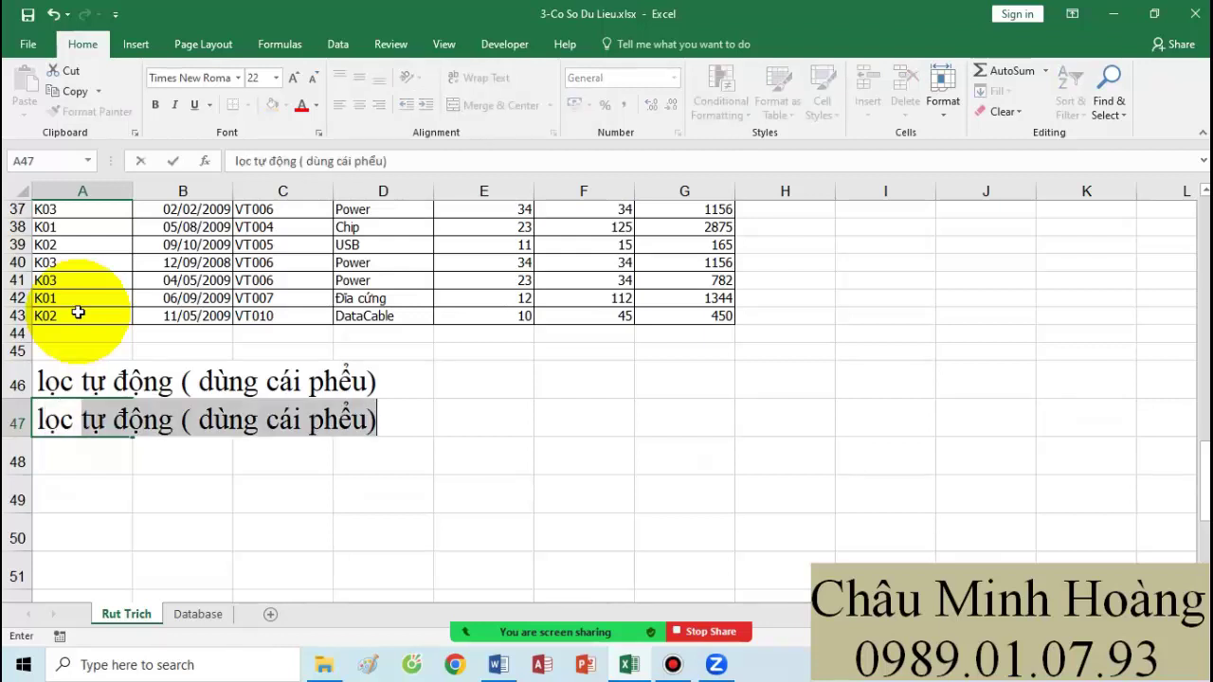
type("theo đk")
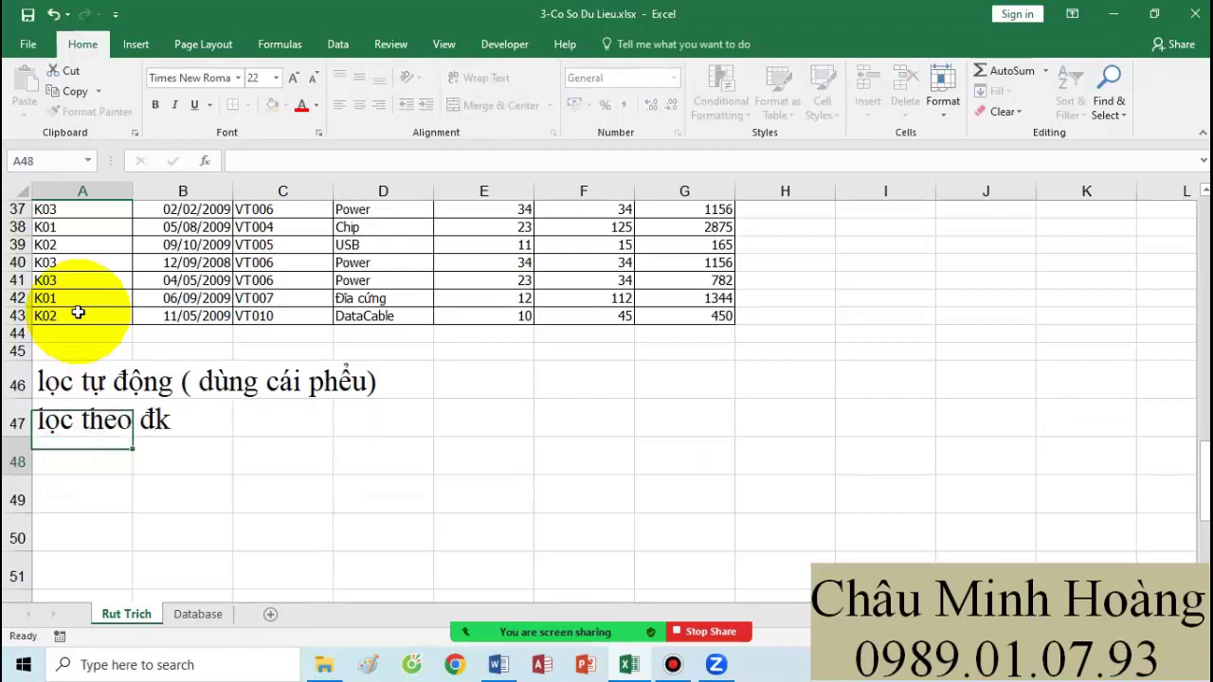
key("Return")
type("tric")
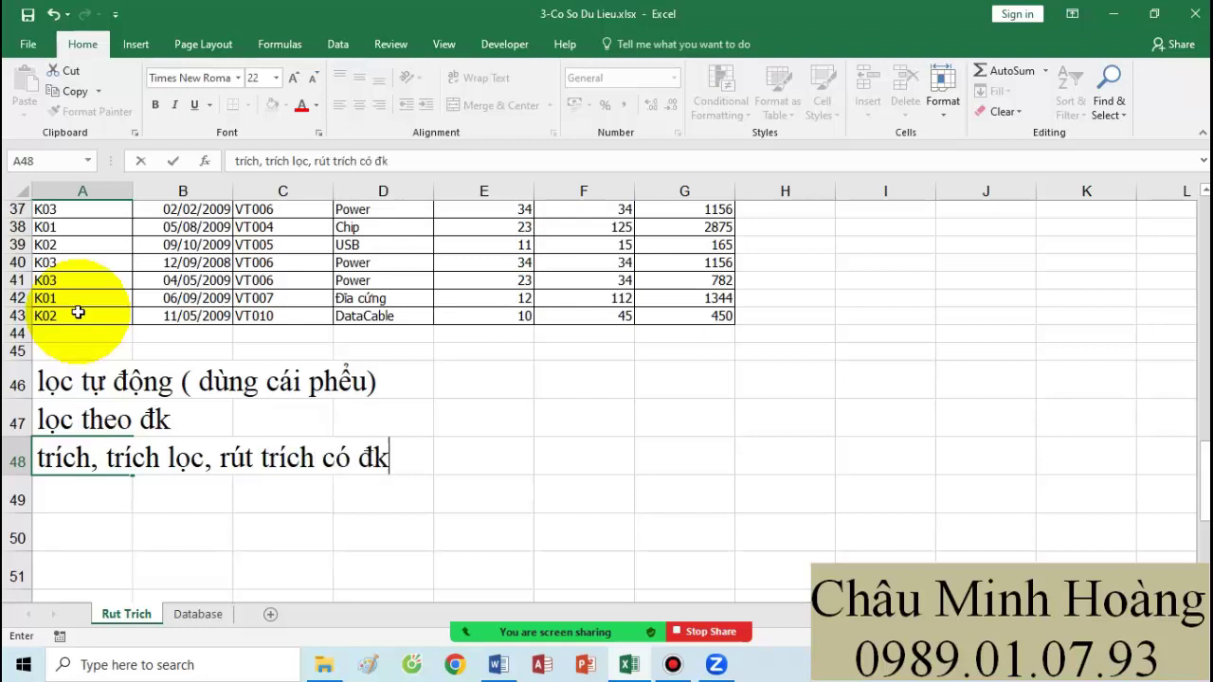
key("Return")
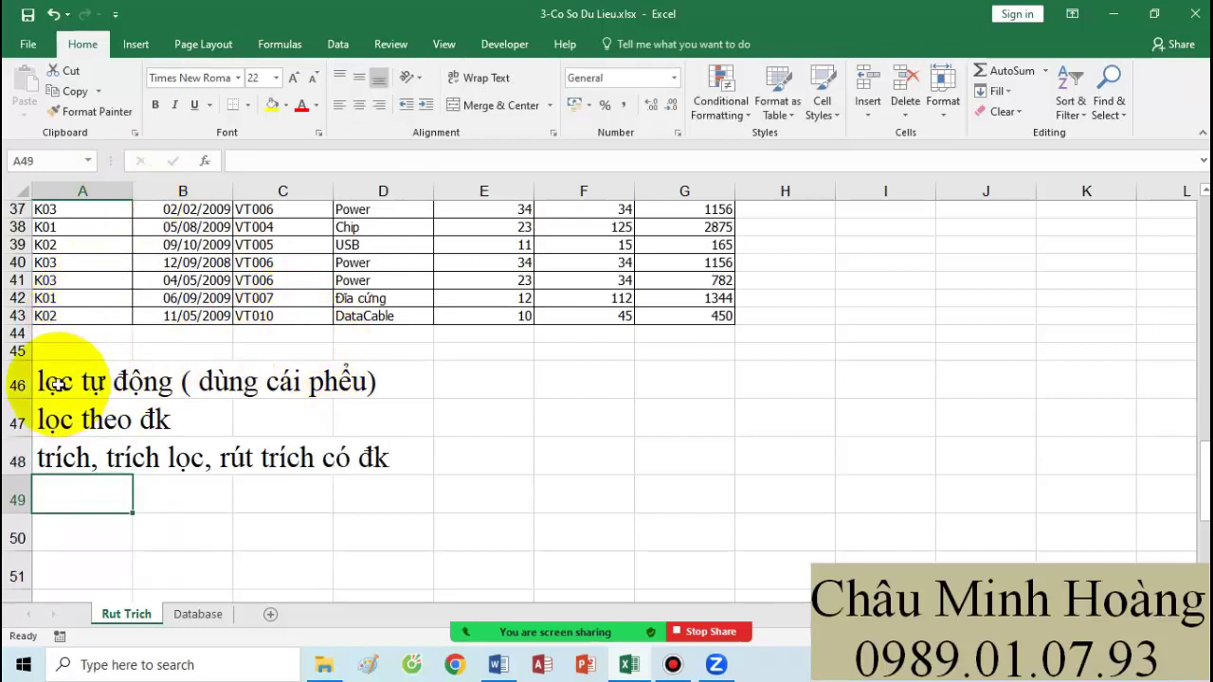
left_click_drag(43, 380, 341, 381)
mouse_move(86, 381)
left_mouse_down()
mouse_move(203, 230)
mouse_move(189, 265)
left_mouse_up()
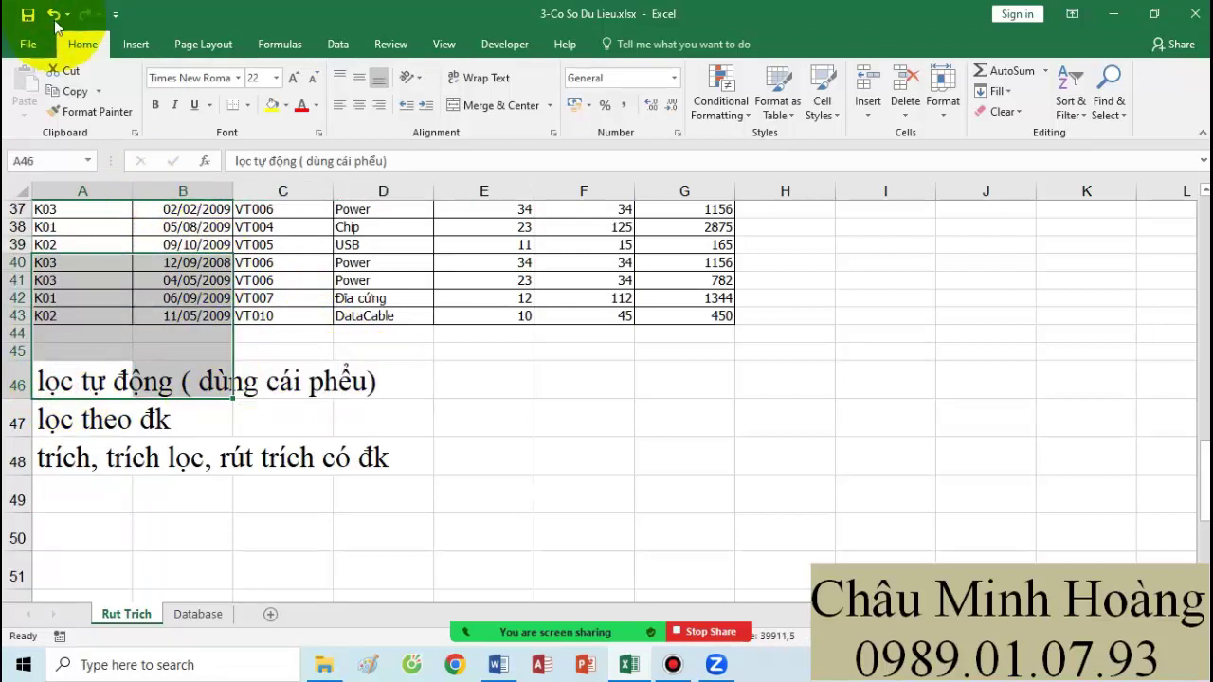
left_click(560, 420)
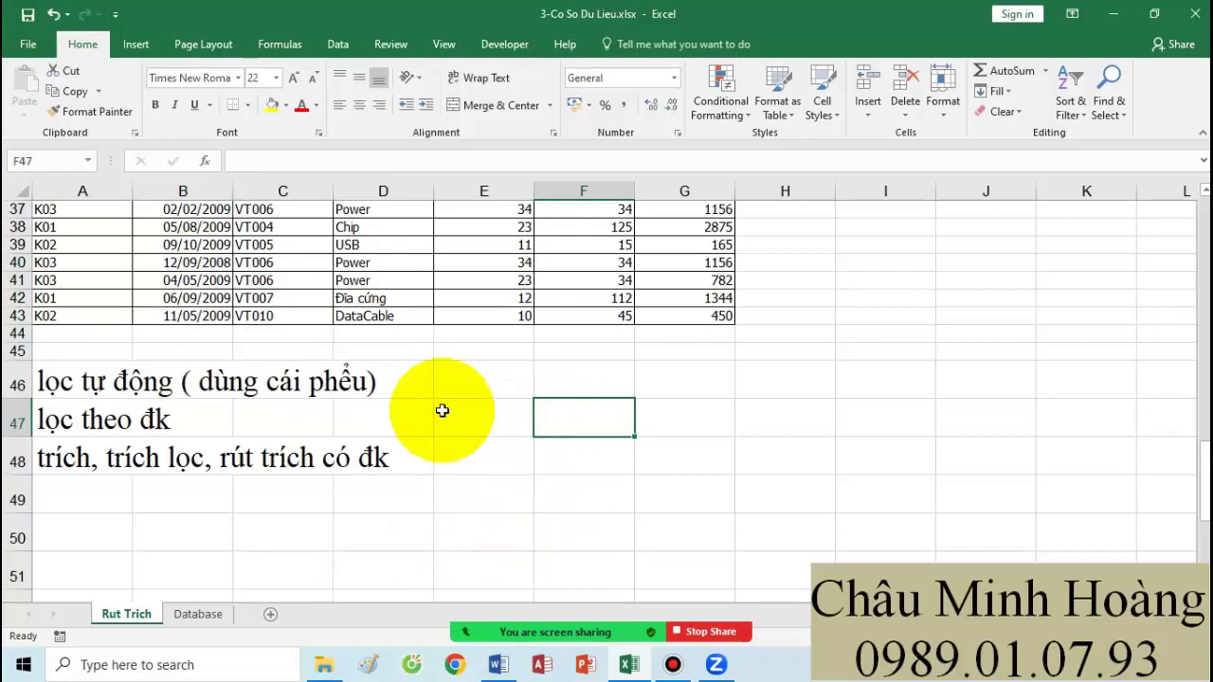
Step: Turn on the automatic filter for the whole data table in A7:G43
scroll(420, 379, "up", 10)
mouse_move(95, 226)
left_mouse_down()
mouse_move(102, 237)
mouse_move(482, 249)
mouse_move(737, 433)
mouse_move(706, 675)
mouse_move(644, 658)
mouse_move(691, 557)
left_mouse_up()
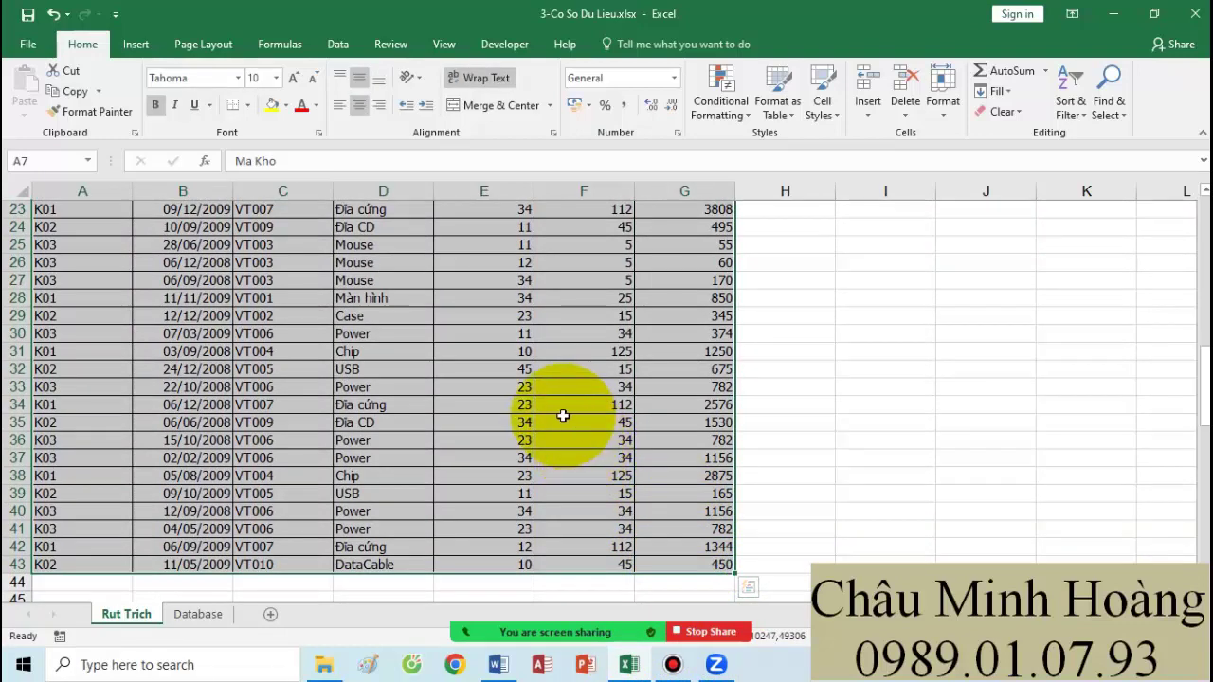
left_click(337, 44)
scroll(362, 287, "up", 1)
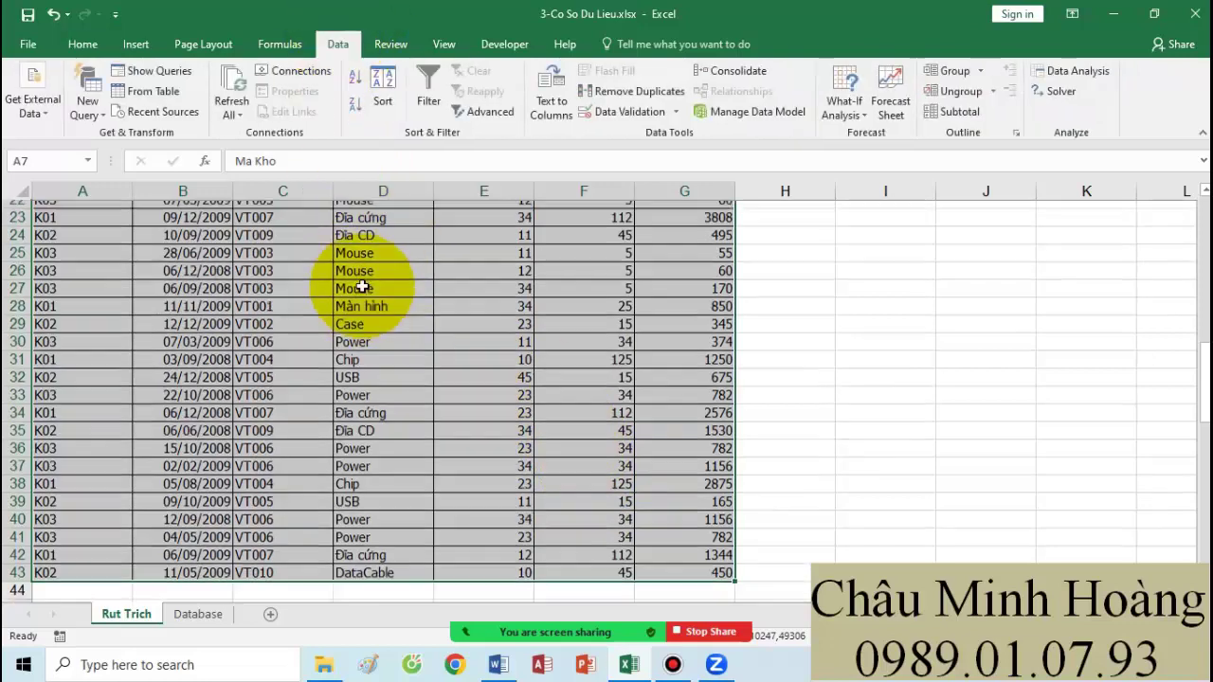
scroll(361, 287, "up", 7)
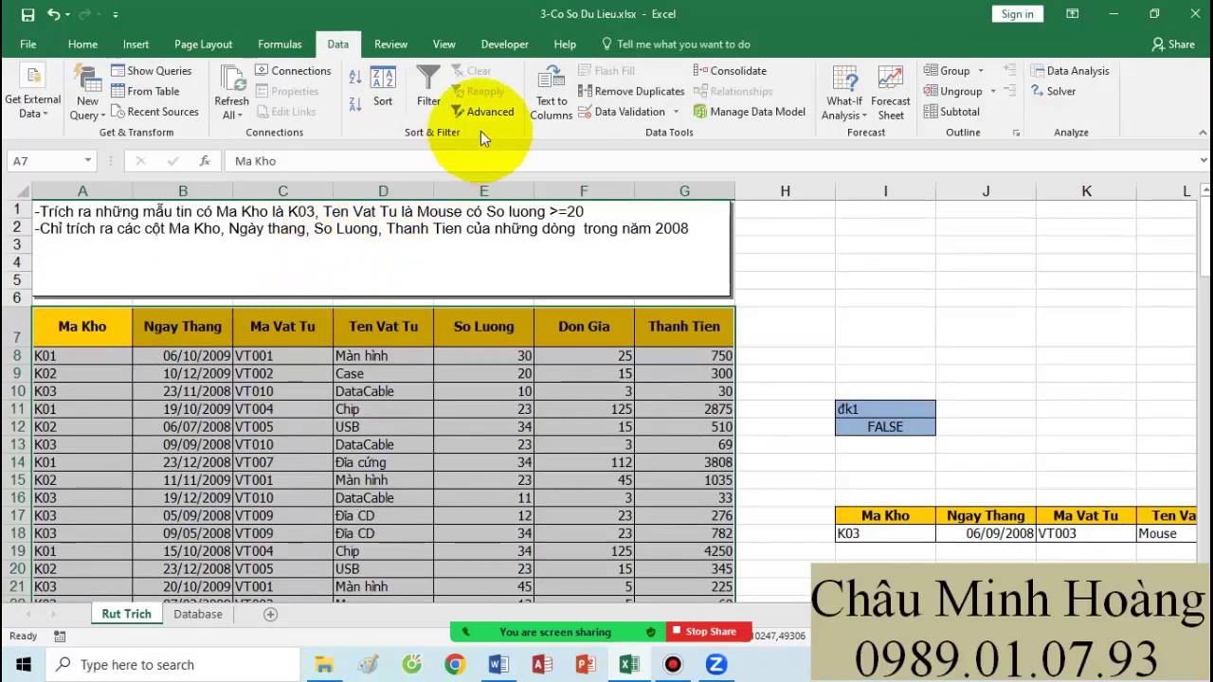
left_click(432, 111)
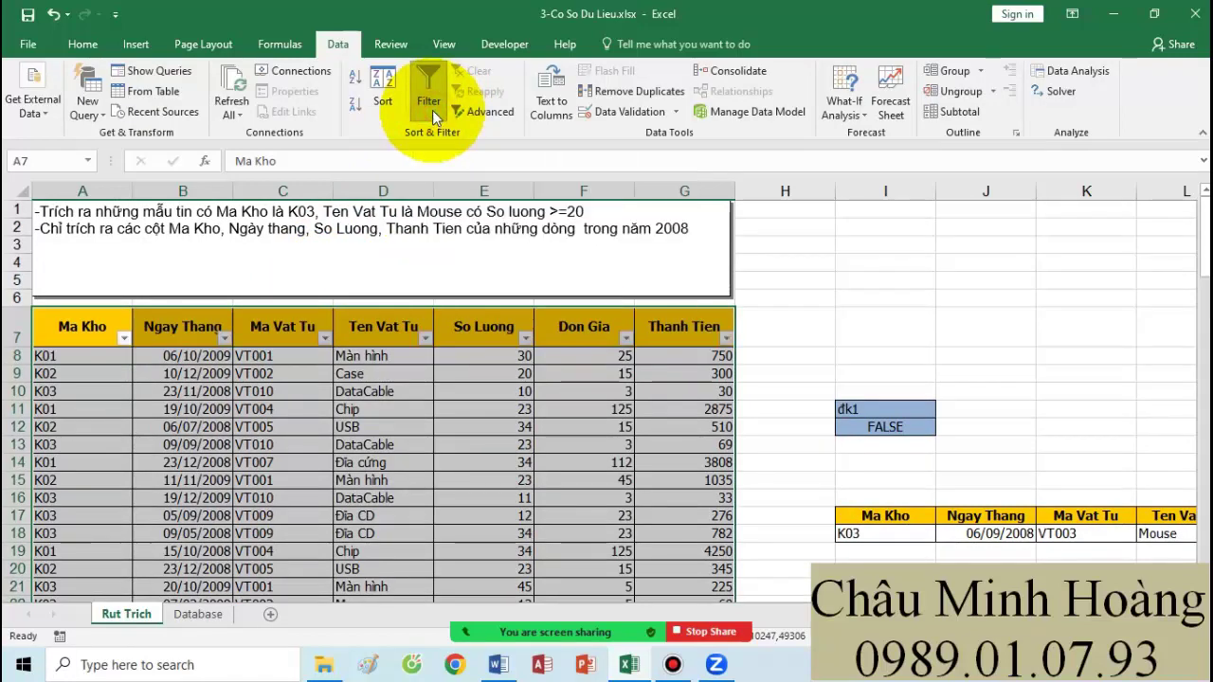
Step: Filter the Ma Vat Tu column to show only VT003
left_click(325, 339)
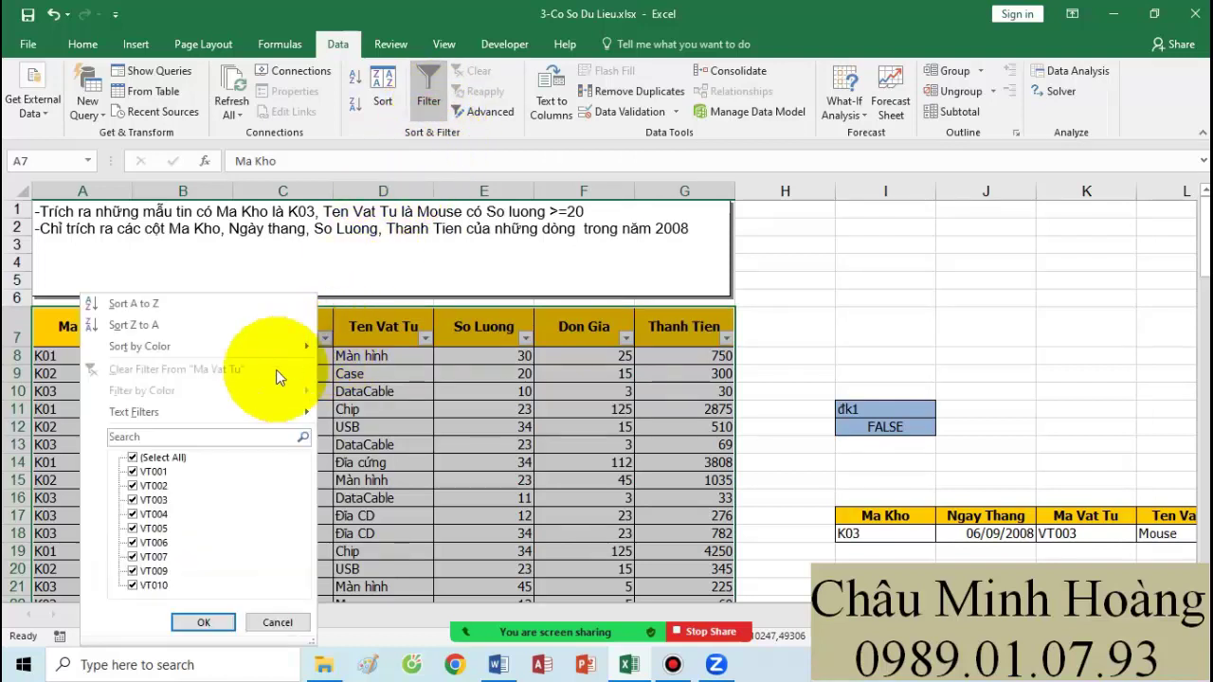
left_click(132, 457)
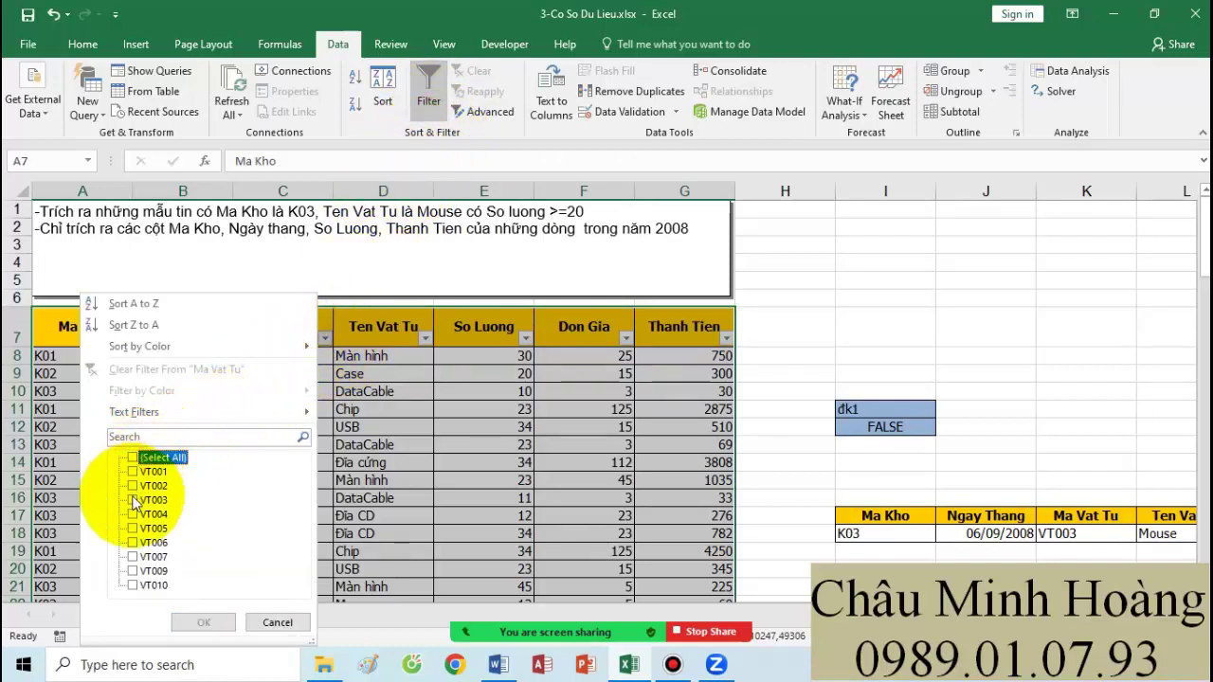
left_click(132, 499)
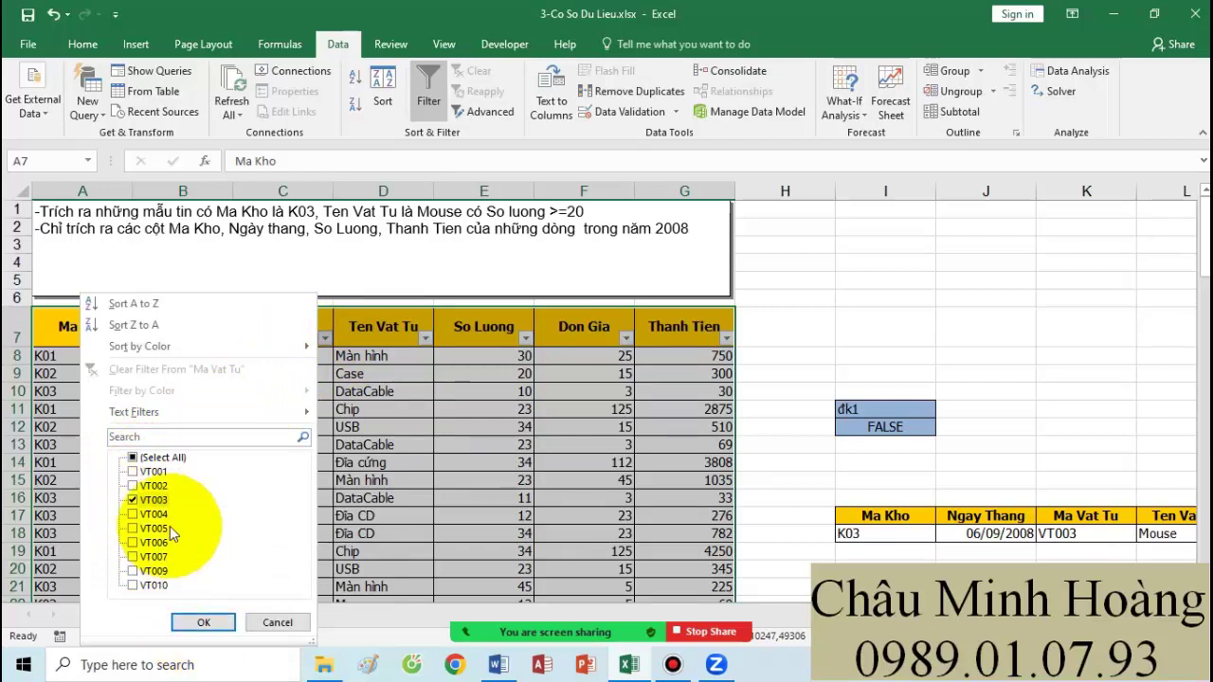
left_click(203, 621)
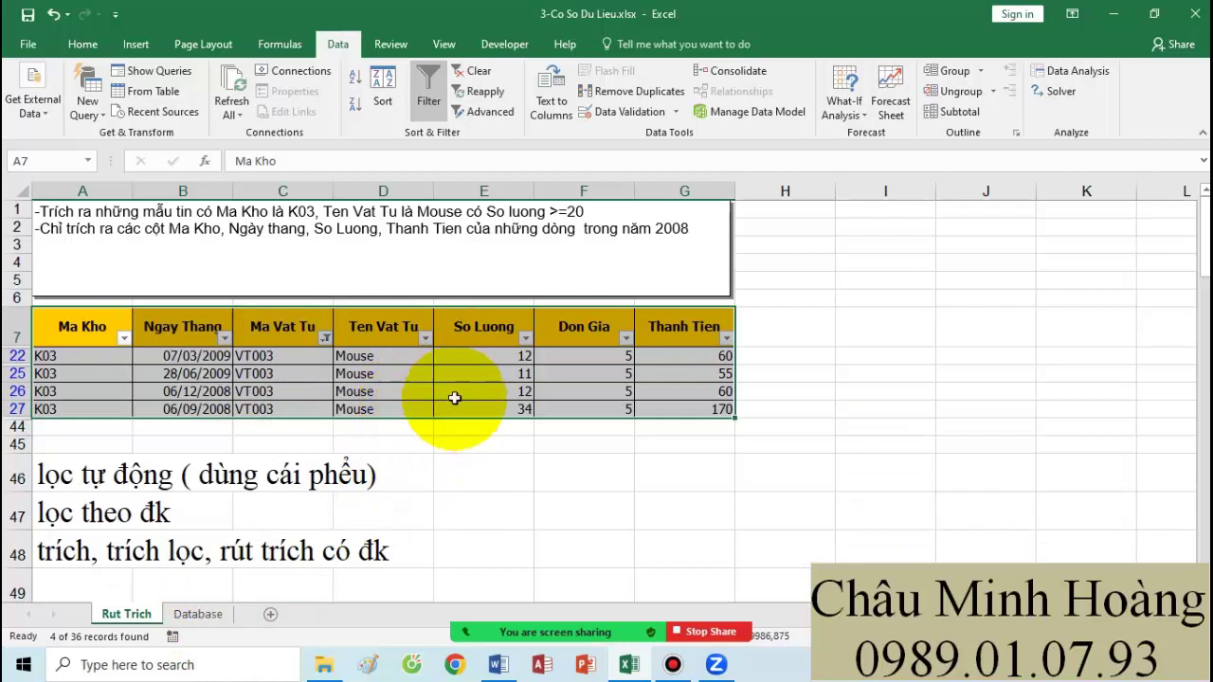
Step: Narrow the filtered rows to those with a So Luong of 12
left_click(526, 338)
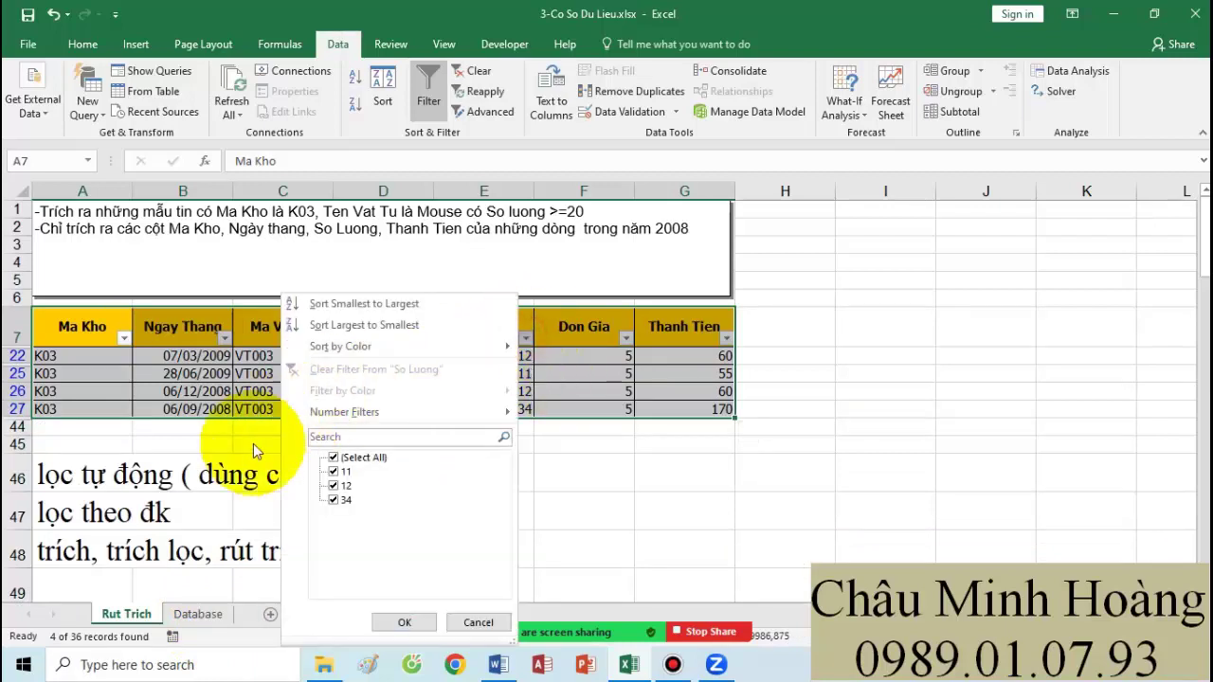
left_click(334, 458)
left_click(333, 485)
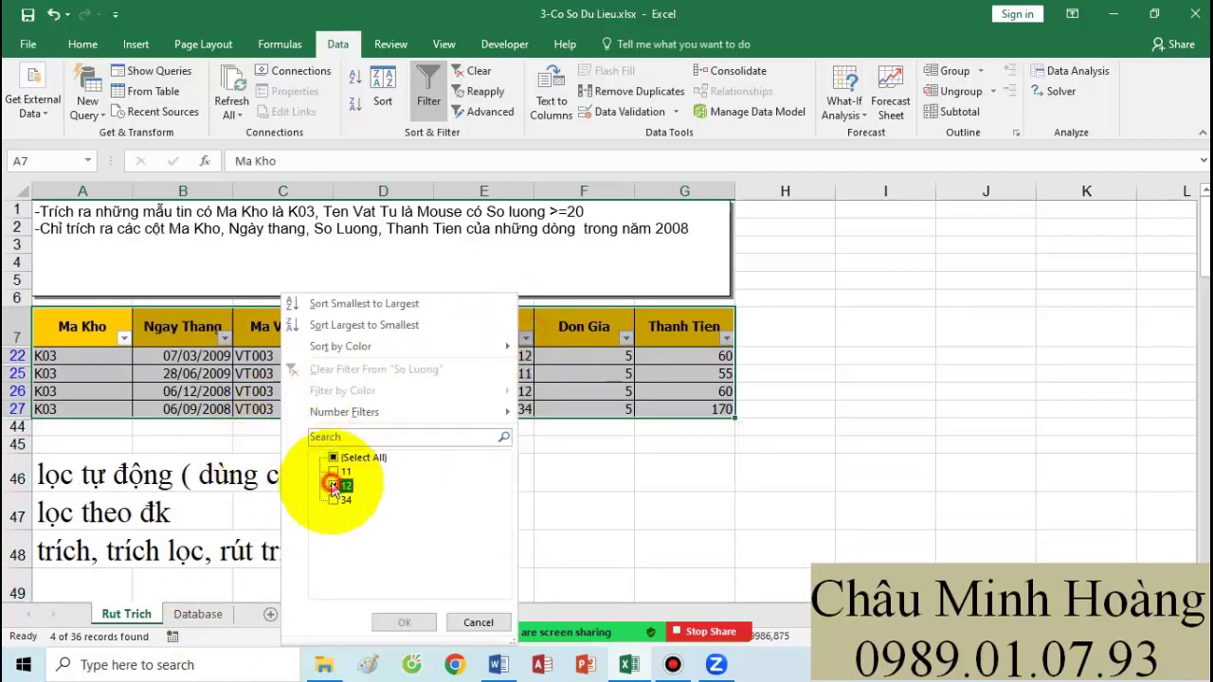
left_click(403, 622)
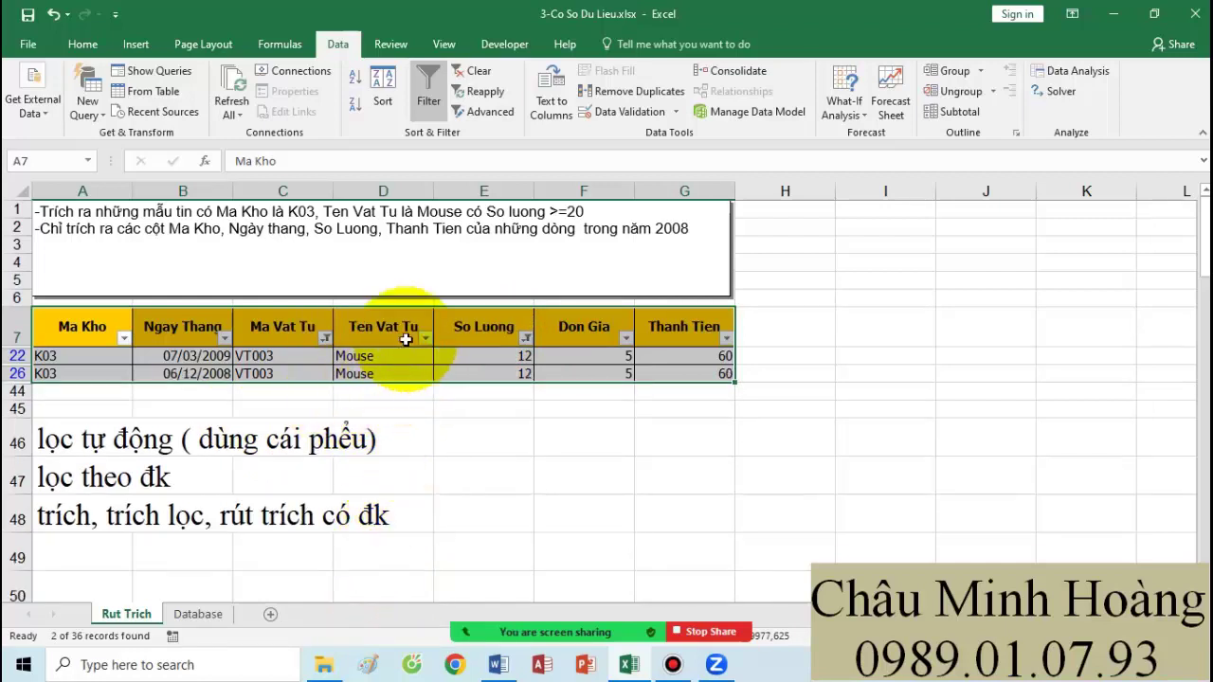
Step: Turn off the automatic filter on the data table
left_click(420, 112)
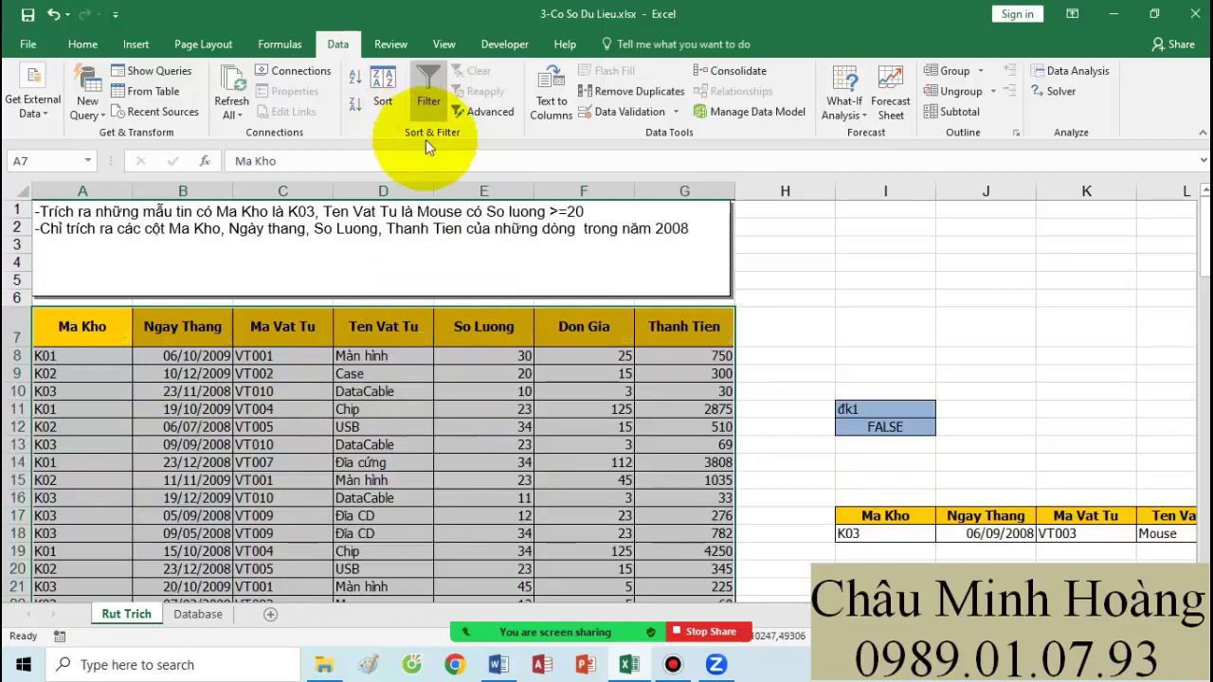
scroll(601, 339, "down", 1)
scroll(596, 336, "down", 11)
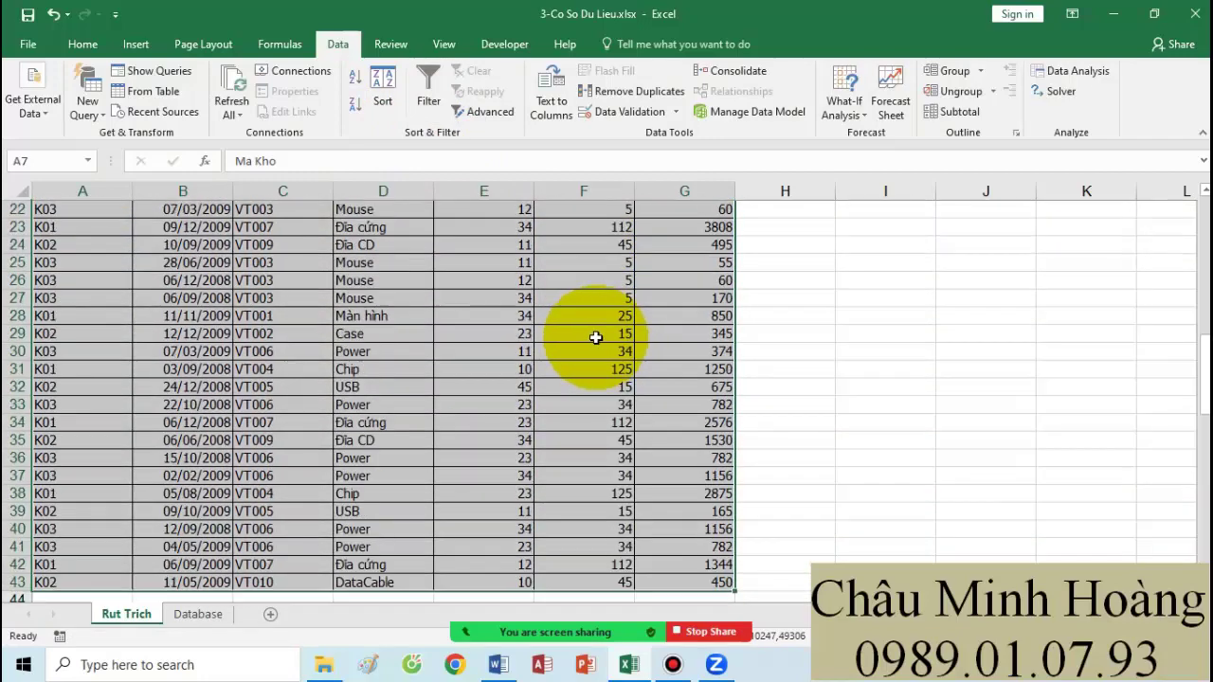
scroll(587, 329, "down", 1)
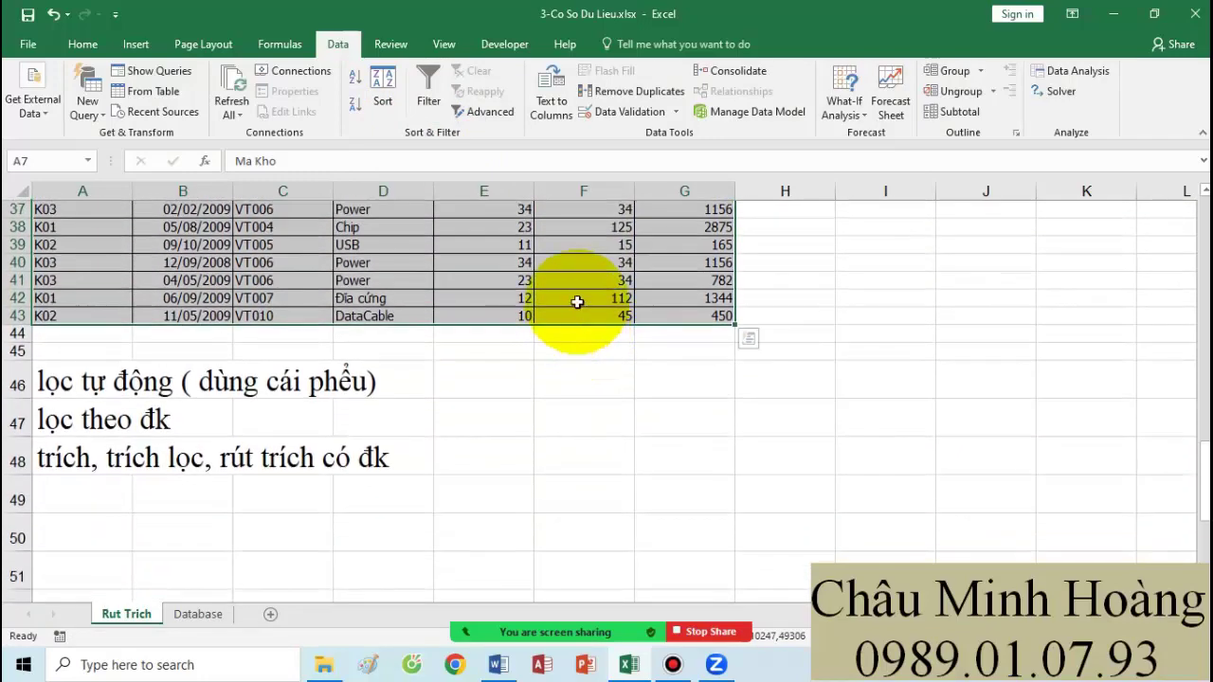
left_click_drag(84, 431, 373, 460)
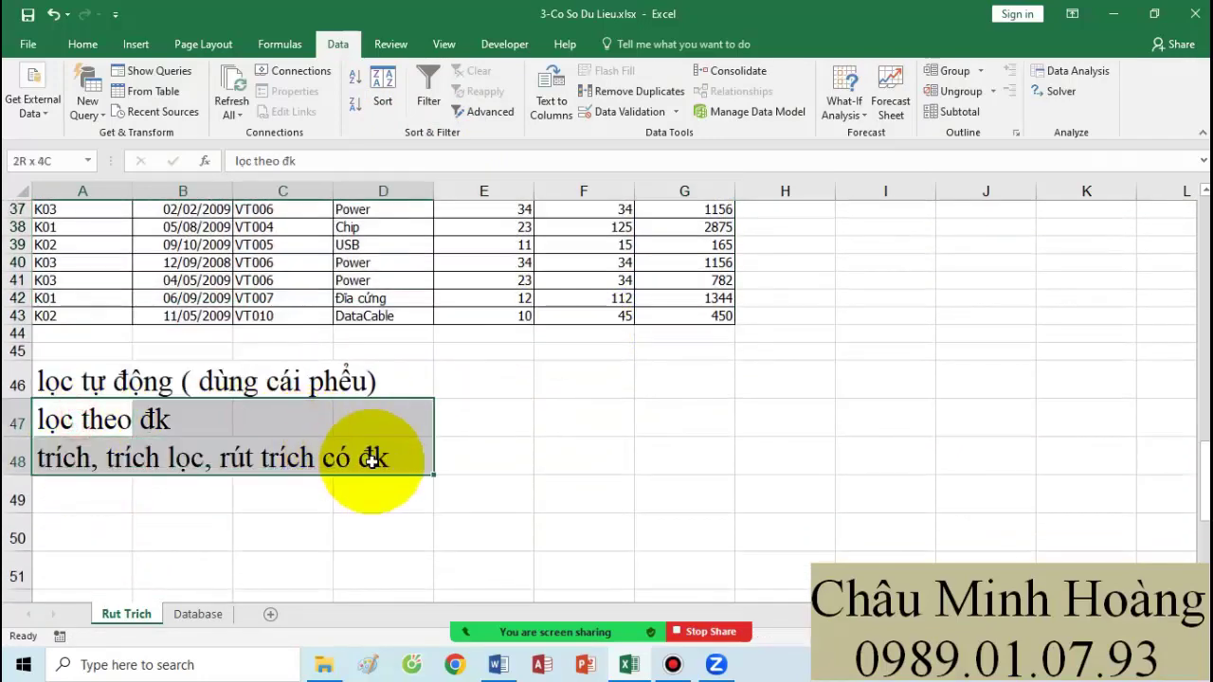
scroll(530, 451, "down", 3)
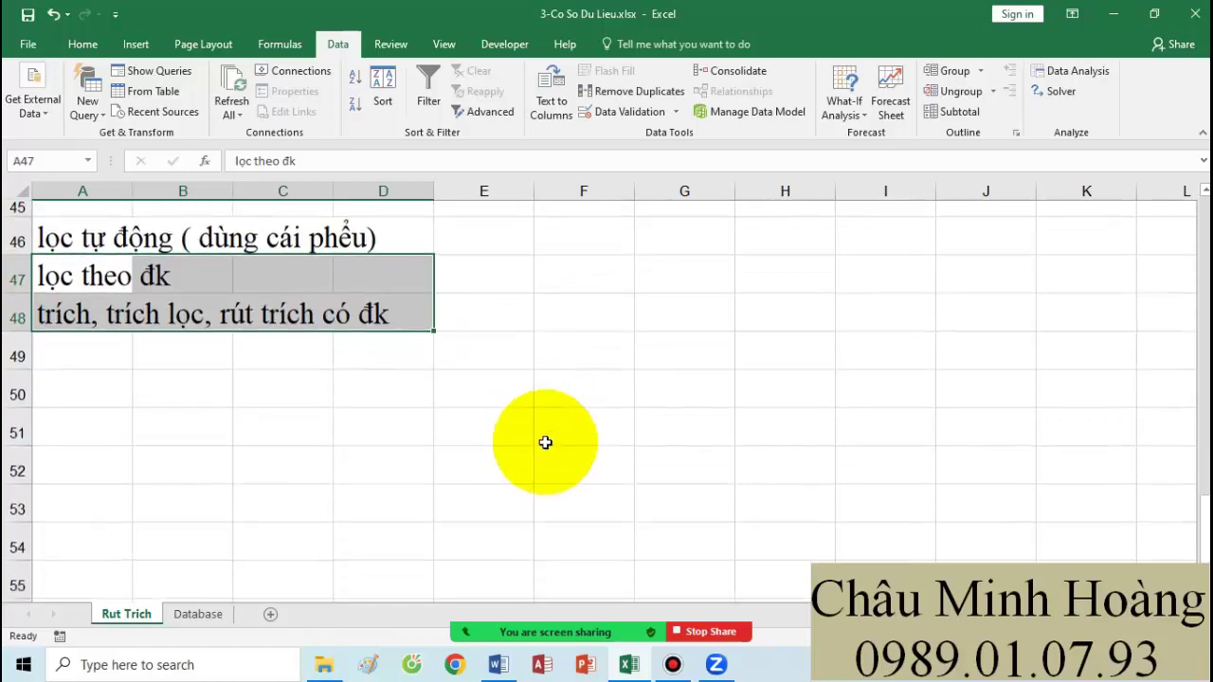
left_click_drag(102, 371, 392, 391)
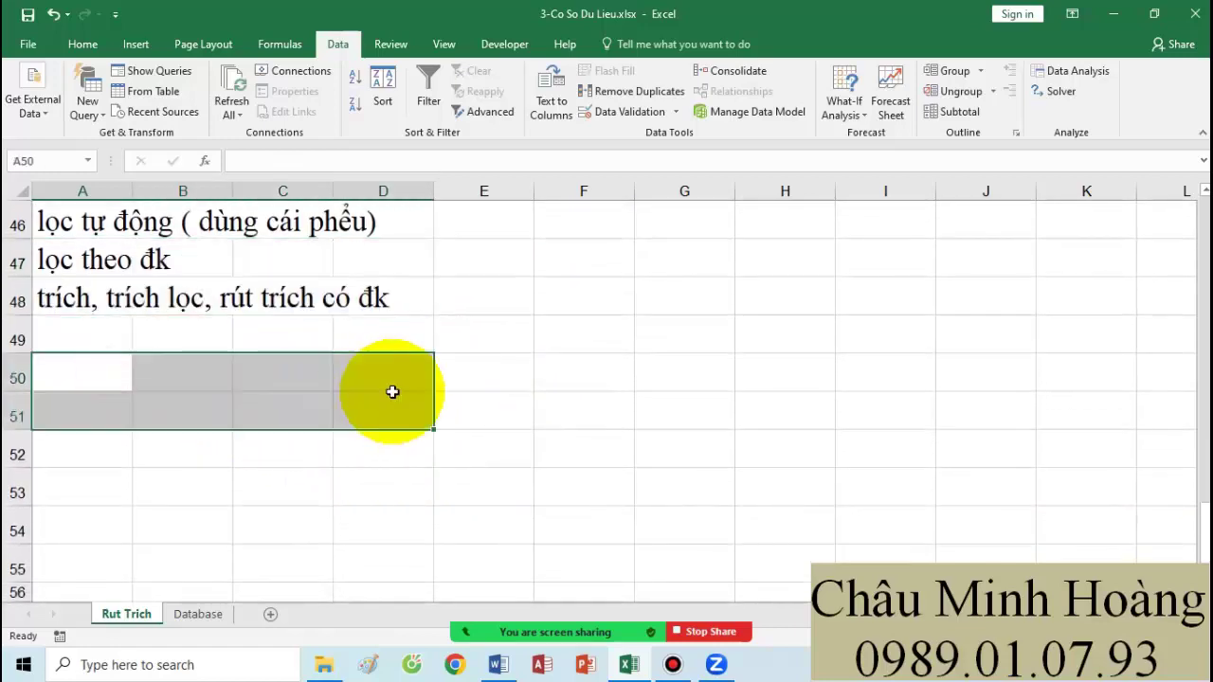
Step: Copy the Ma Kho header from A7 together with K03 from A13 and paste them into A50:A51 below the notes
scroll(502, 420, "up", 15)
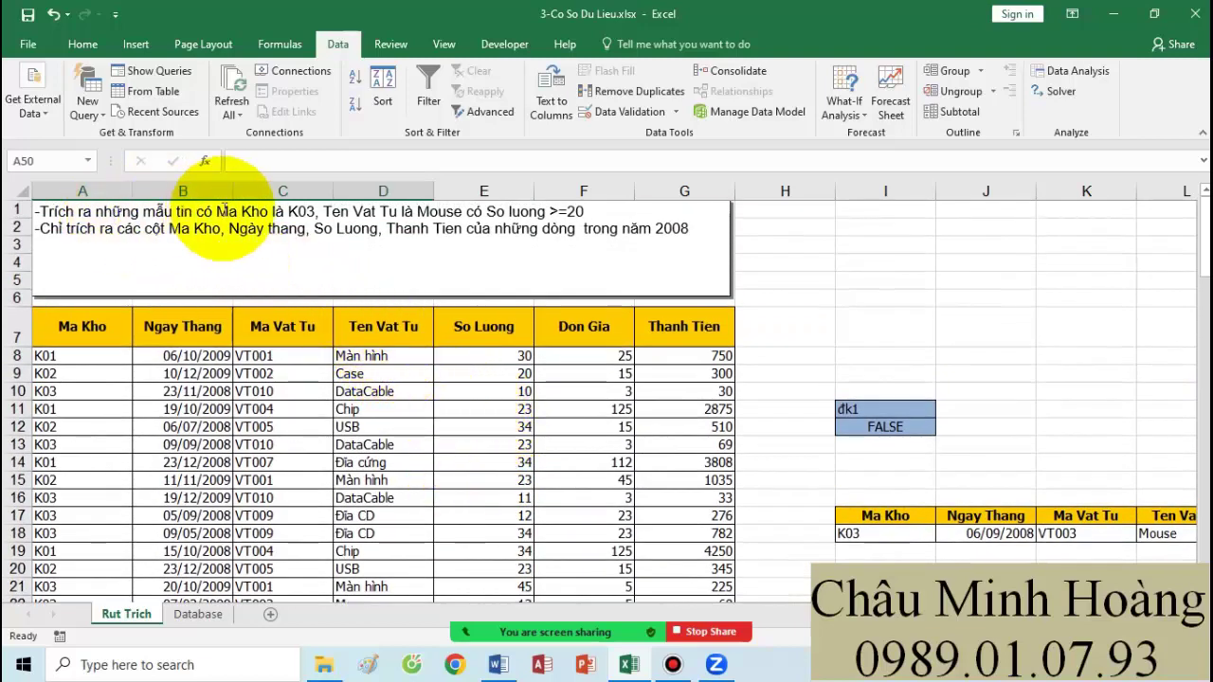
left_click(83, 335)
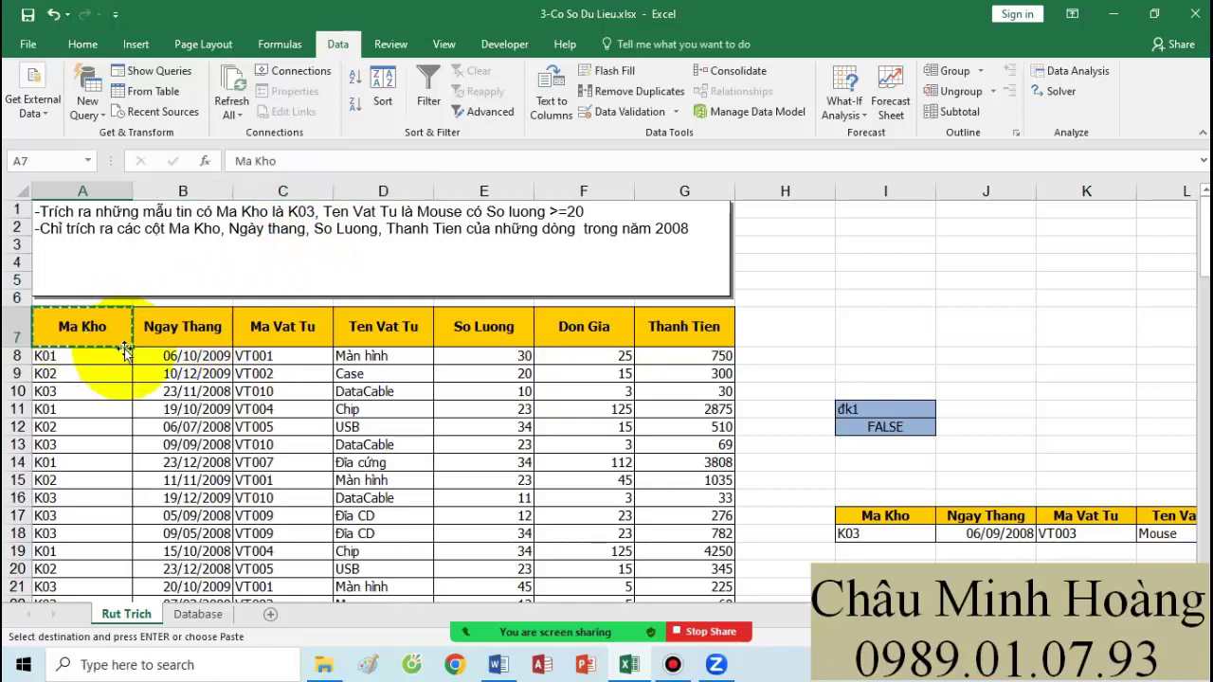
left_click(95, 444)
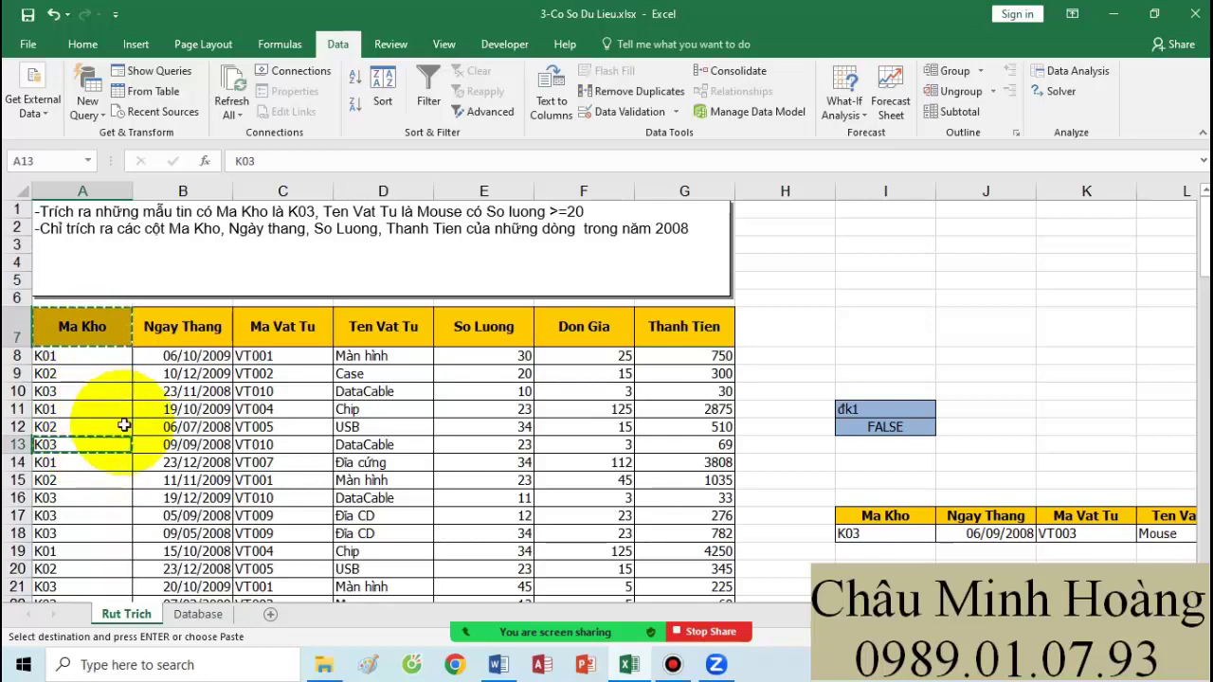
scroll(332, 464, "down", 15)
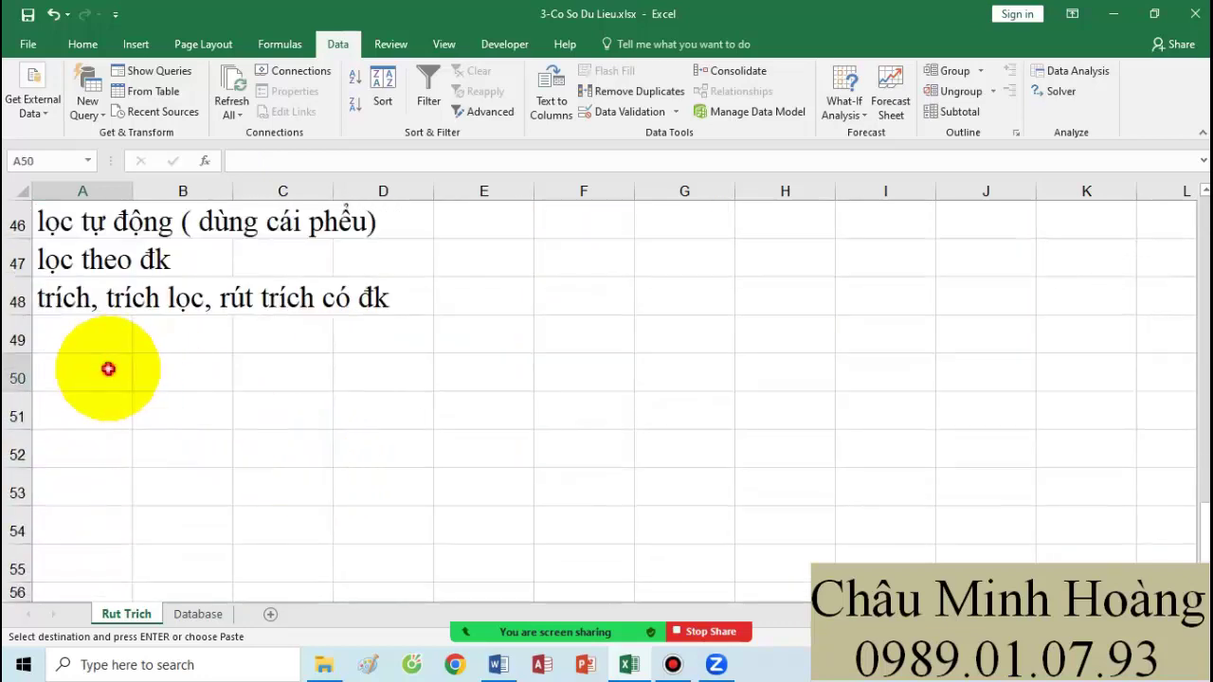
right_click(108, 368)
left_click(141, 347)
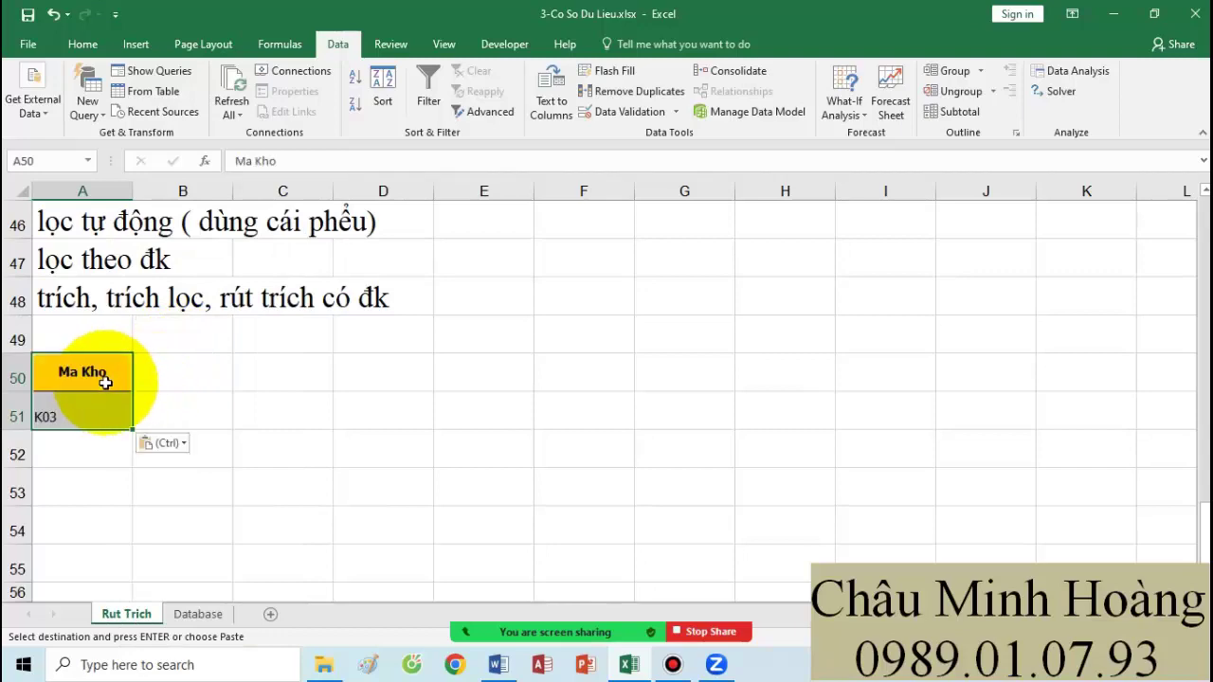
Step: Copy the Ten Vat Tu header from D7 together with Mouse from D22 and paste them into B50:B51
scroll(282, 398, "up", 15)
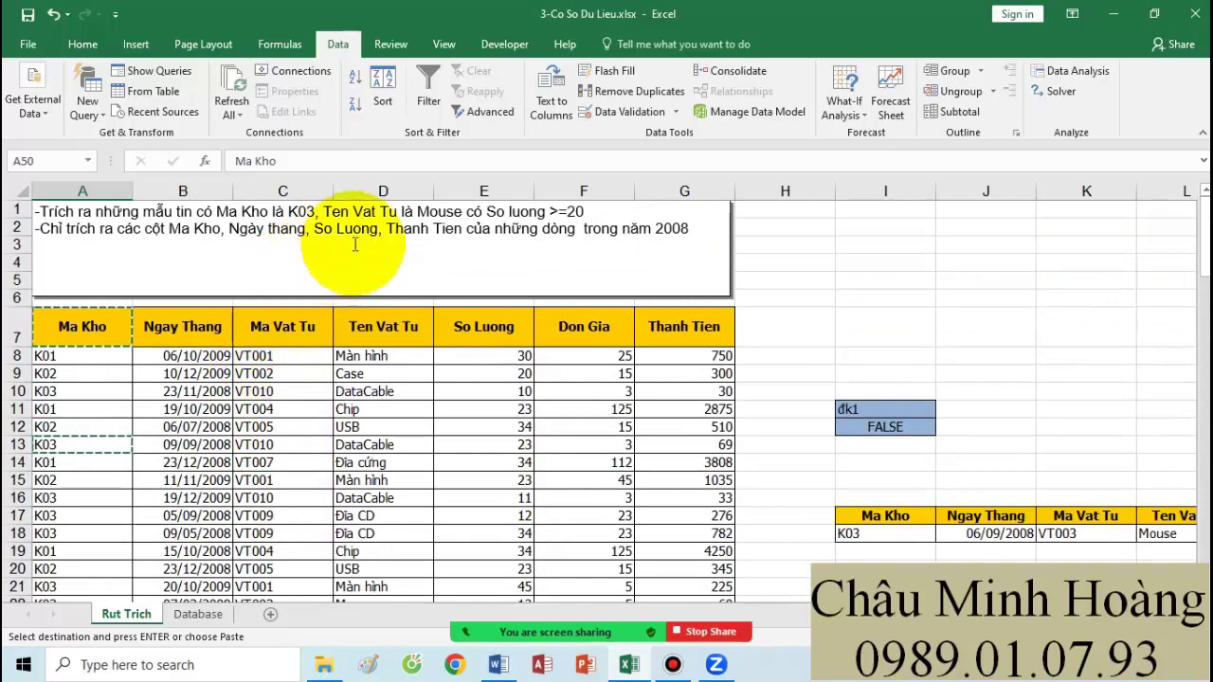
left_click(383, 326)
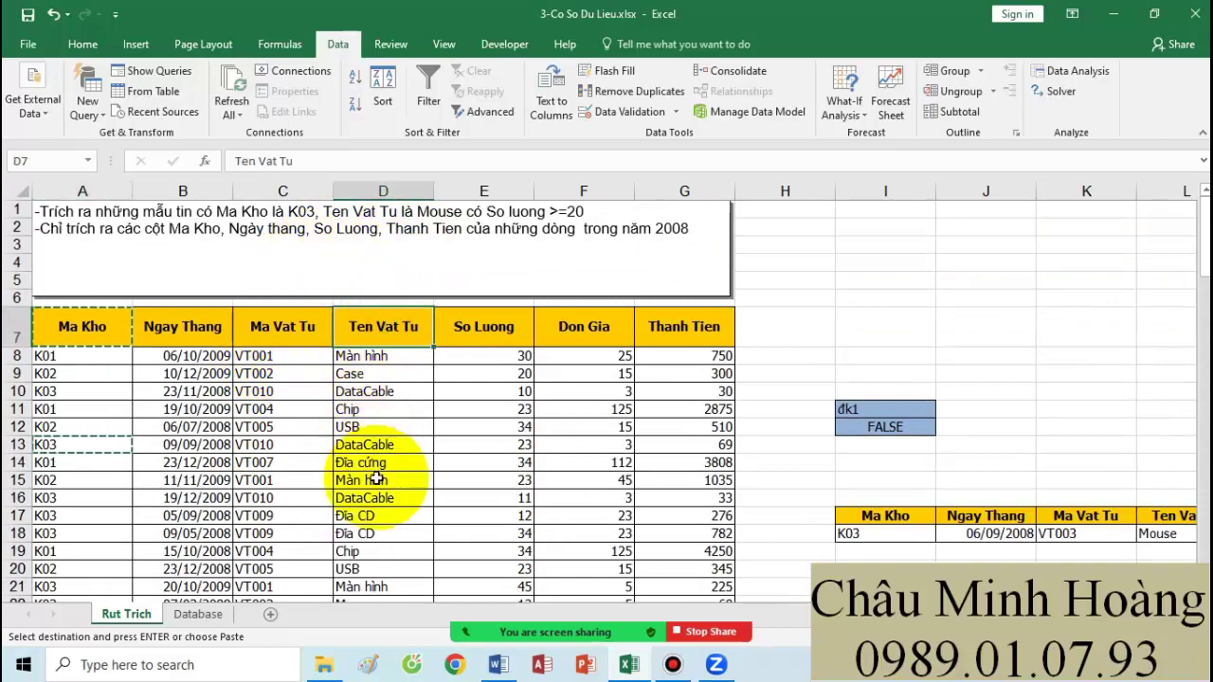
scroll(379, 492, "down", 2)
scroll(379, 492, "down", 1)
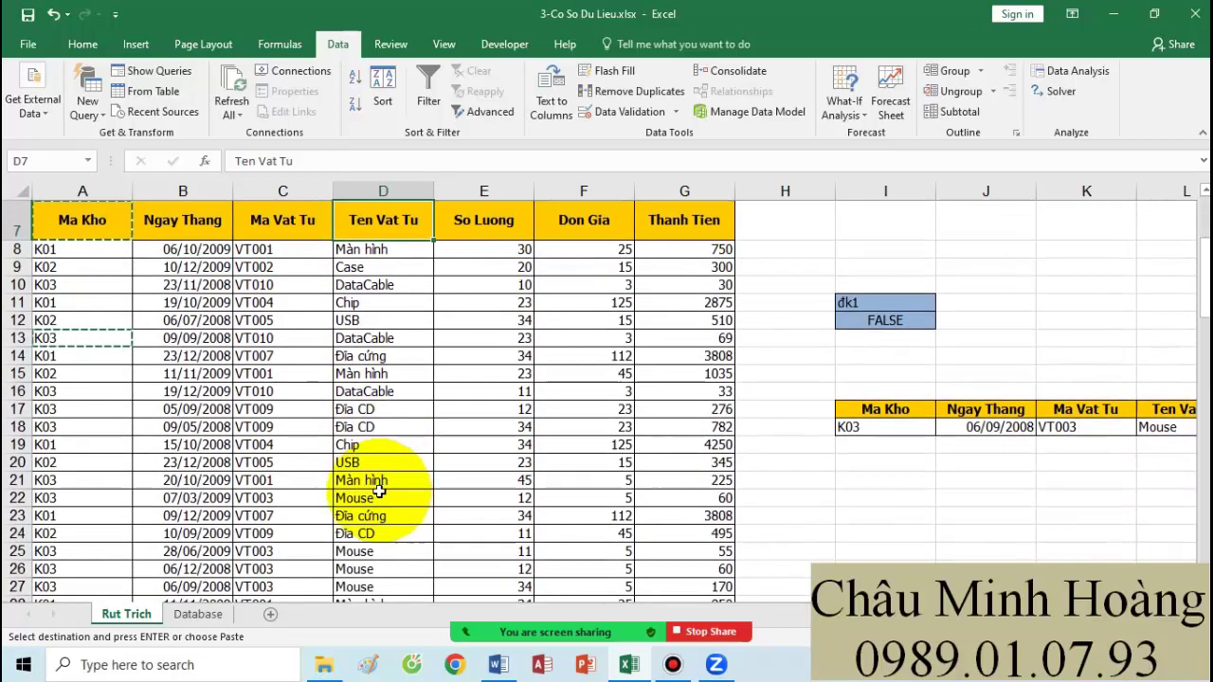
left_click(371, 498)
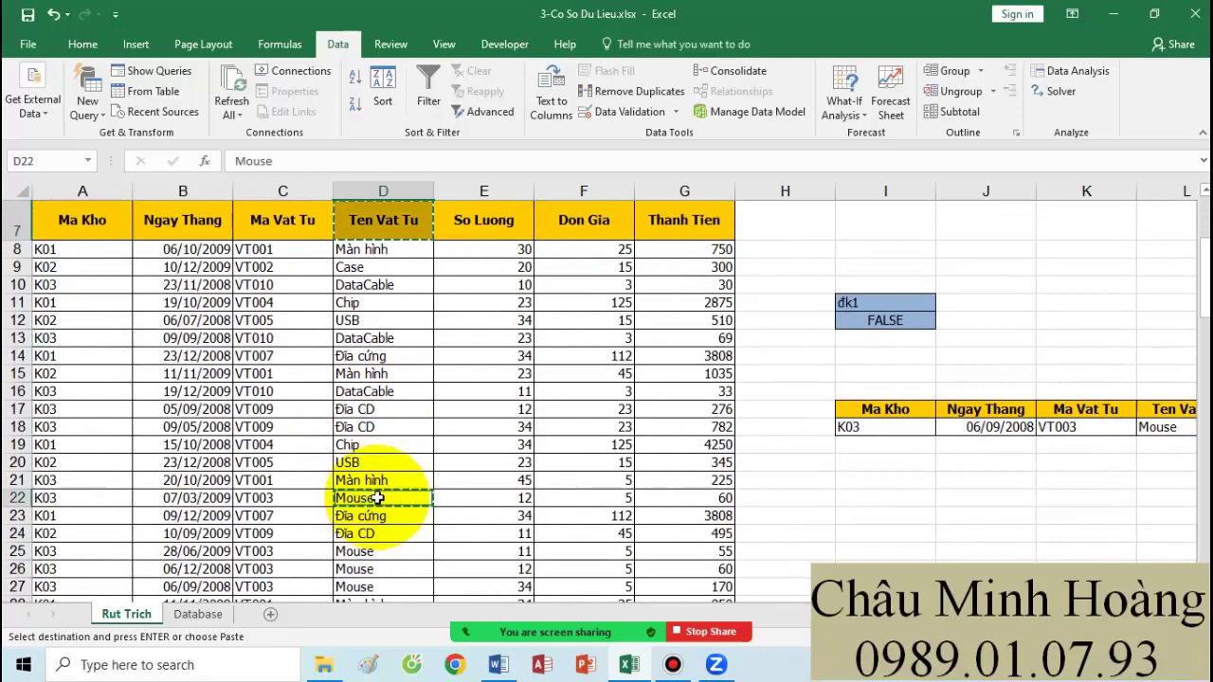
scroll(379, 502, "down", 12)
left_click(179, 438)
type("Ten Vat Tu Mouse")
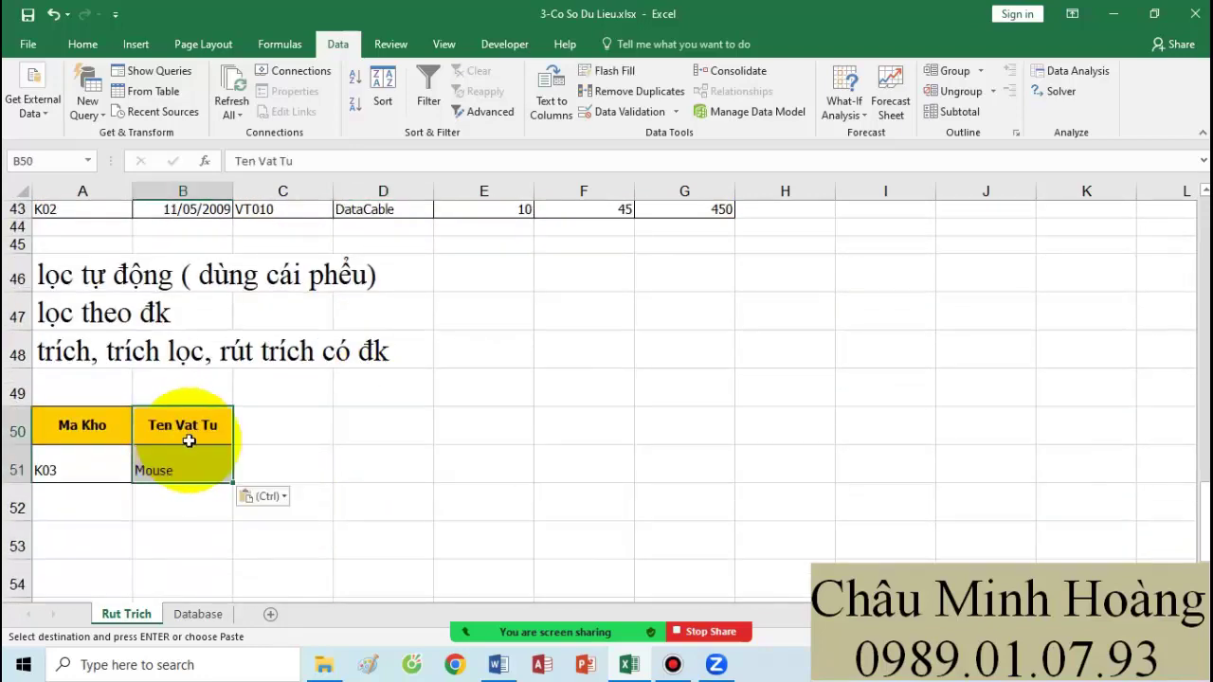
Step: Copy the So Luong header from E7 and paste it into C50 beside the Ten Vat Tu criterion
left_click(268, 425)
scroll(511, 425, "up", 14)
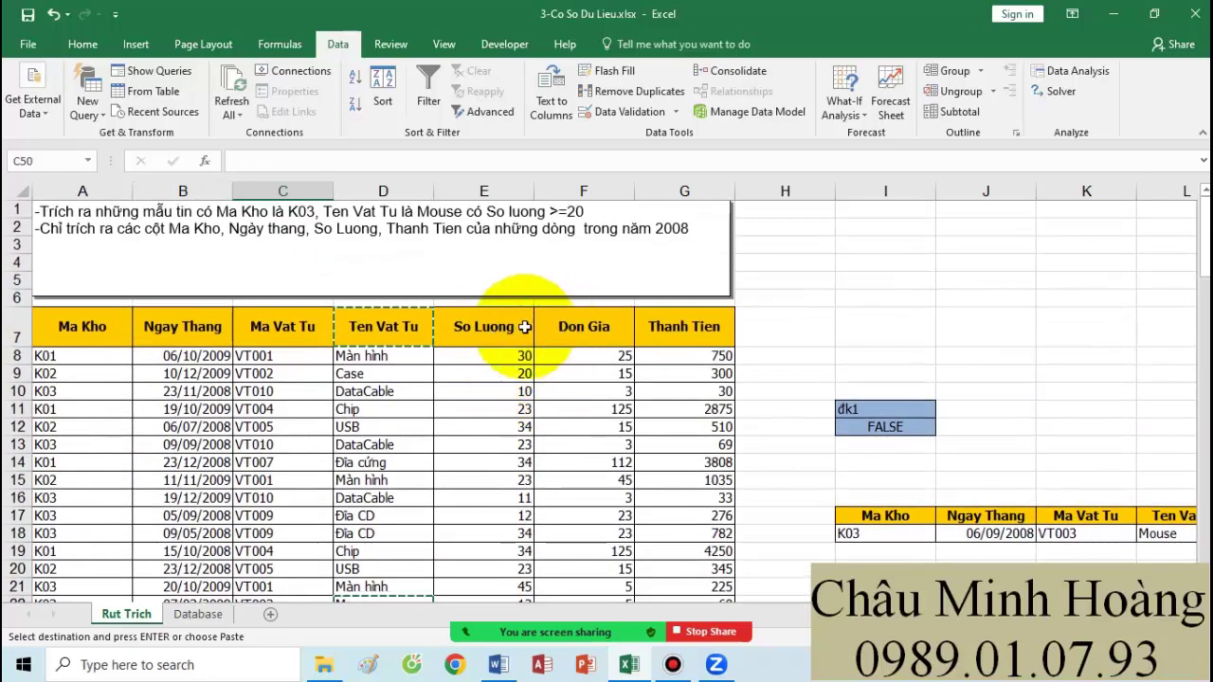
left_click(481, 326)
scroll(479, 429, "down", 6)
scroll(478, 430, "down", 6)
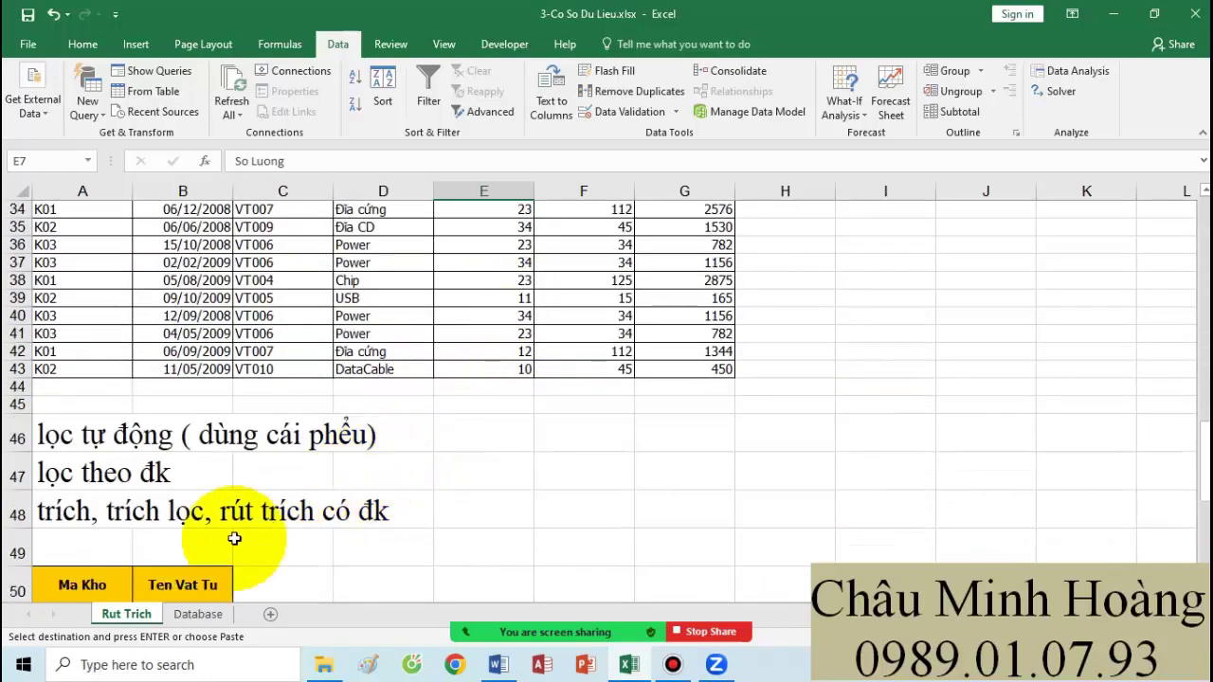
left_click(273, 527)
type("So Luong")
Step: Enter the condition >=20 in C51 under So Luong, completing the criteria range A50:C51
left_click(303, 562)
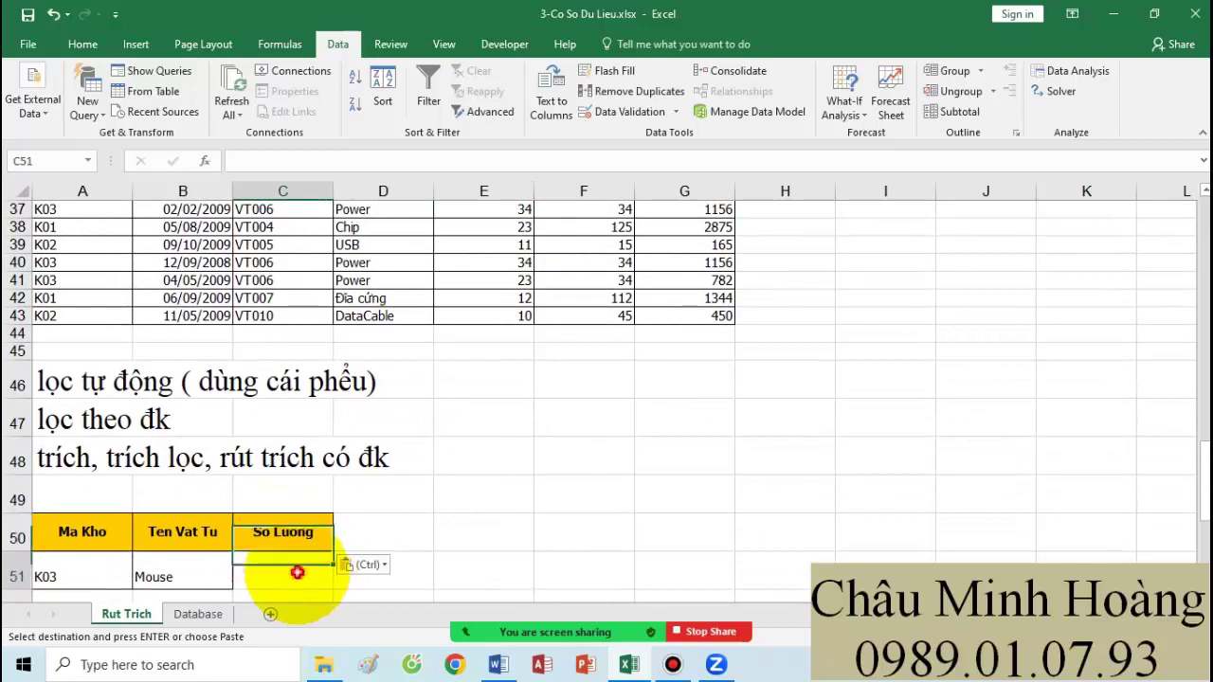
type(">=2")
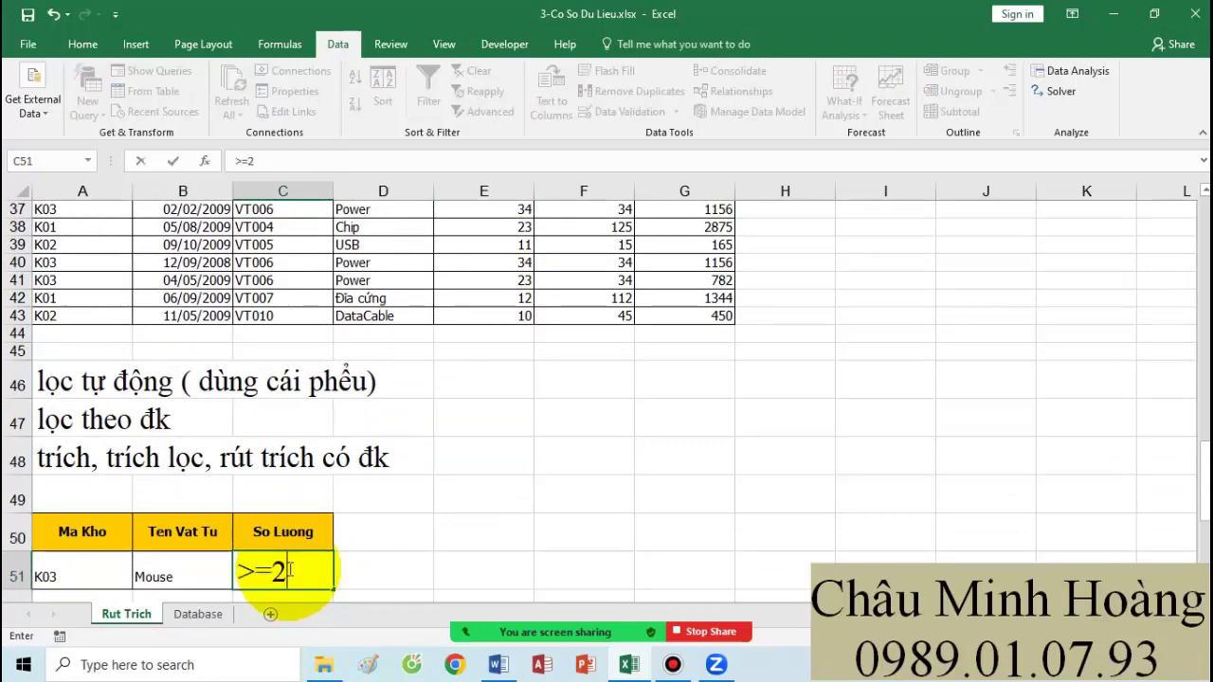
type("0")
key("Return")
left_click_drag(59, 510, 264, 518)
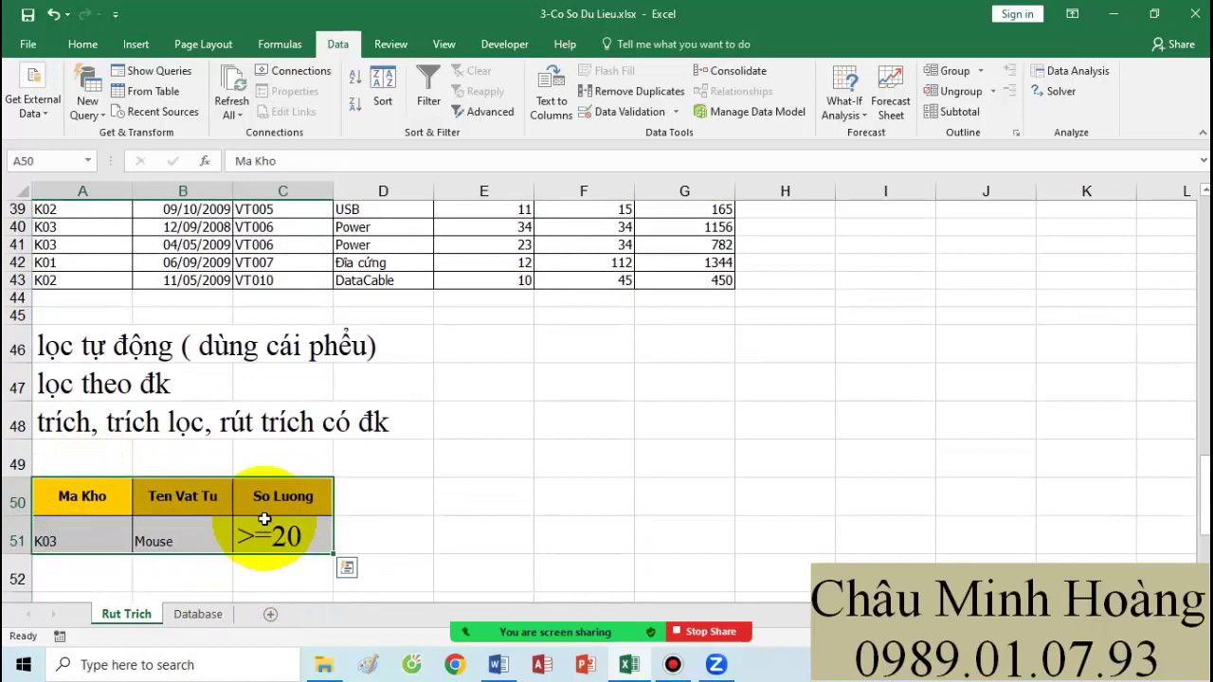
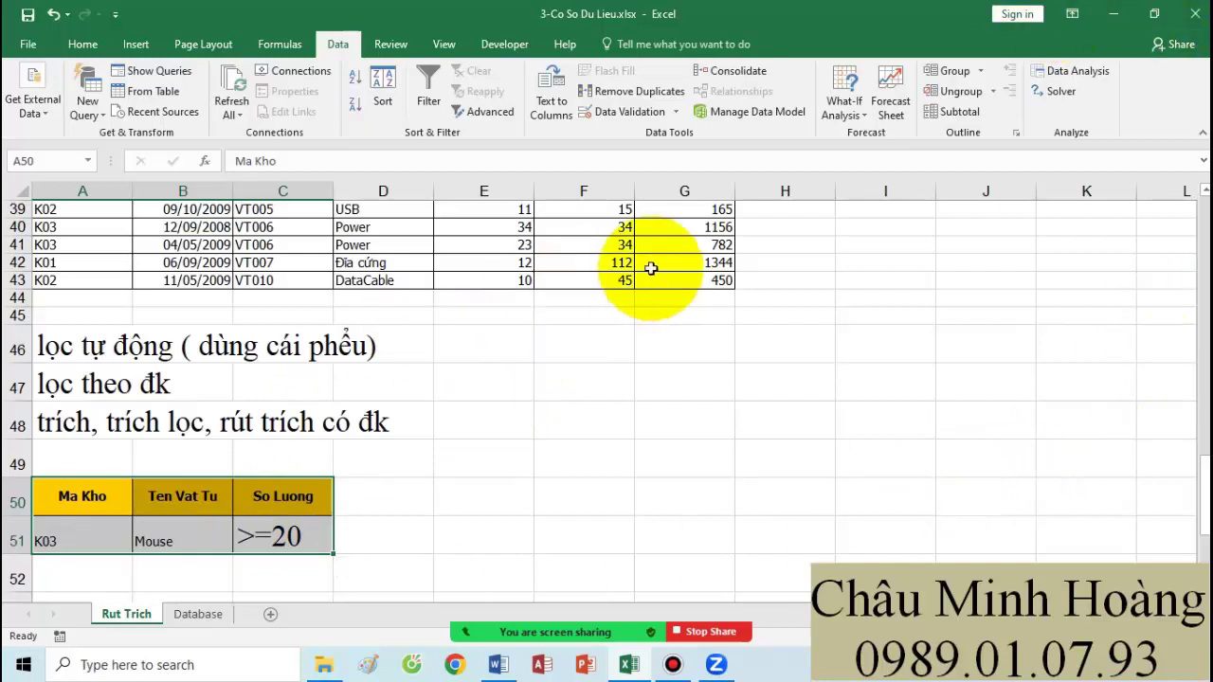
Step: Enter dk in F50 as the heading of a second criteria range beside A50:C51
left_click(566, 487)
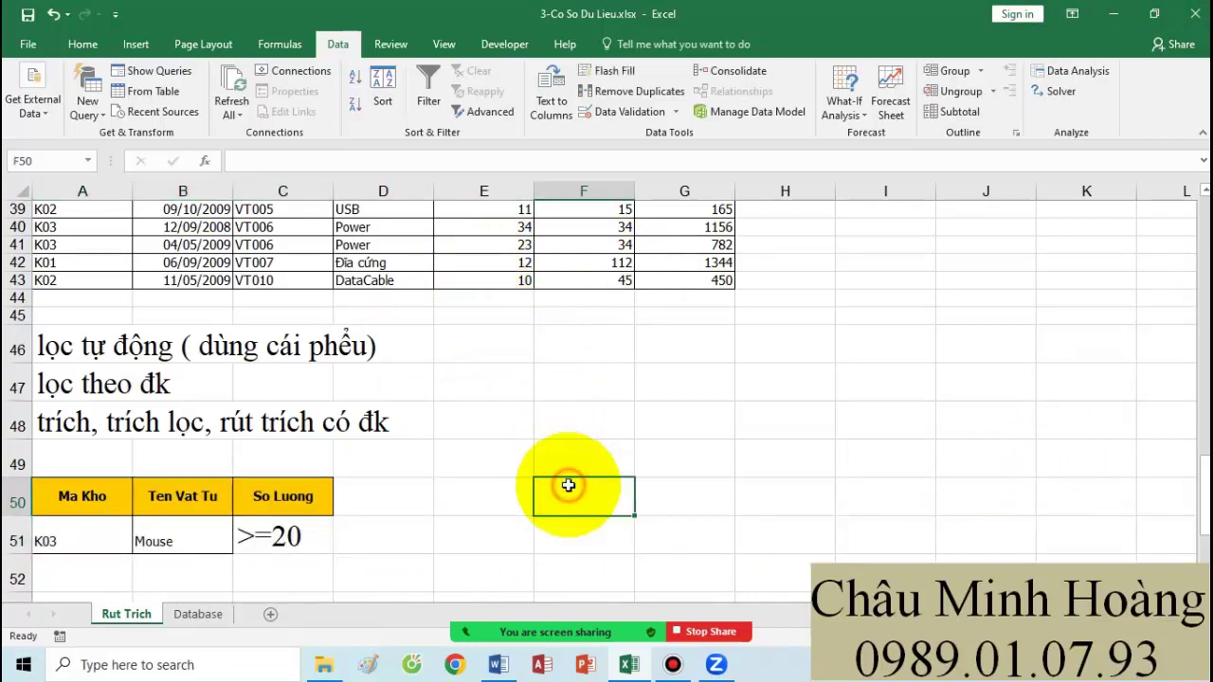
type("dk")
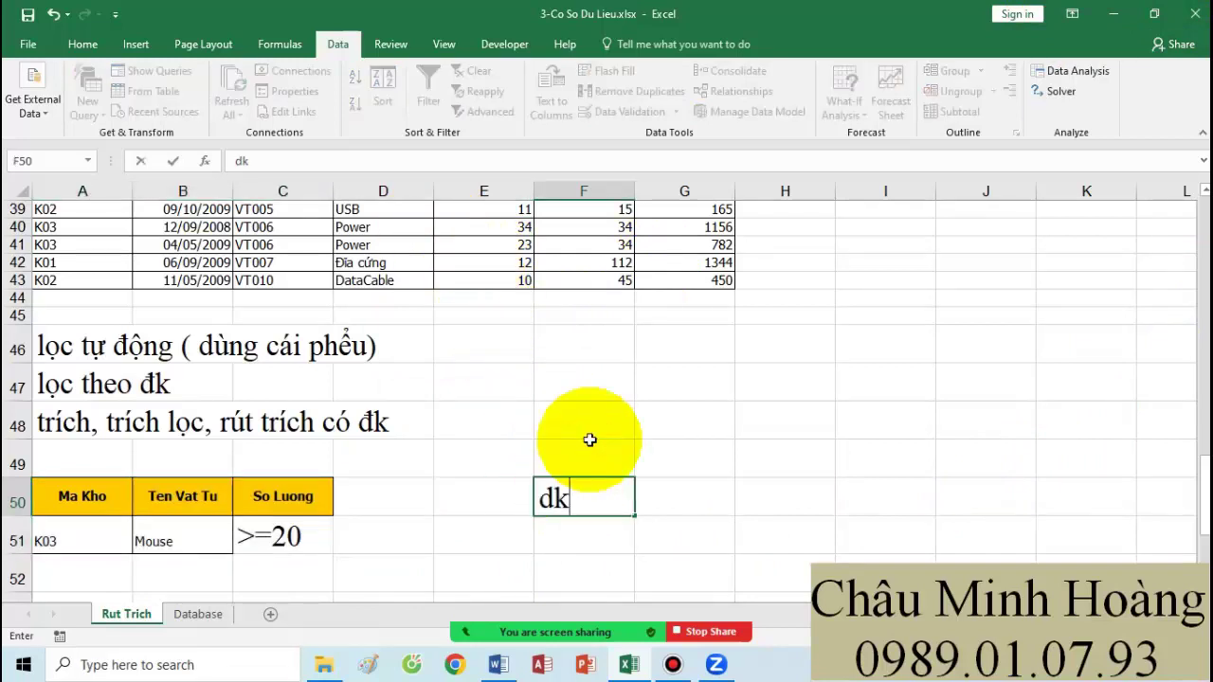
key("Return")
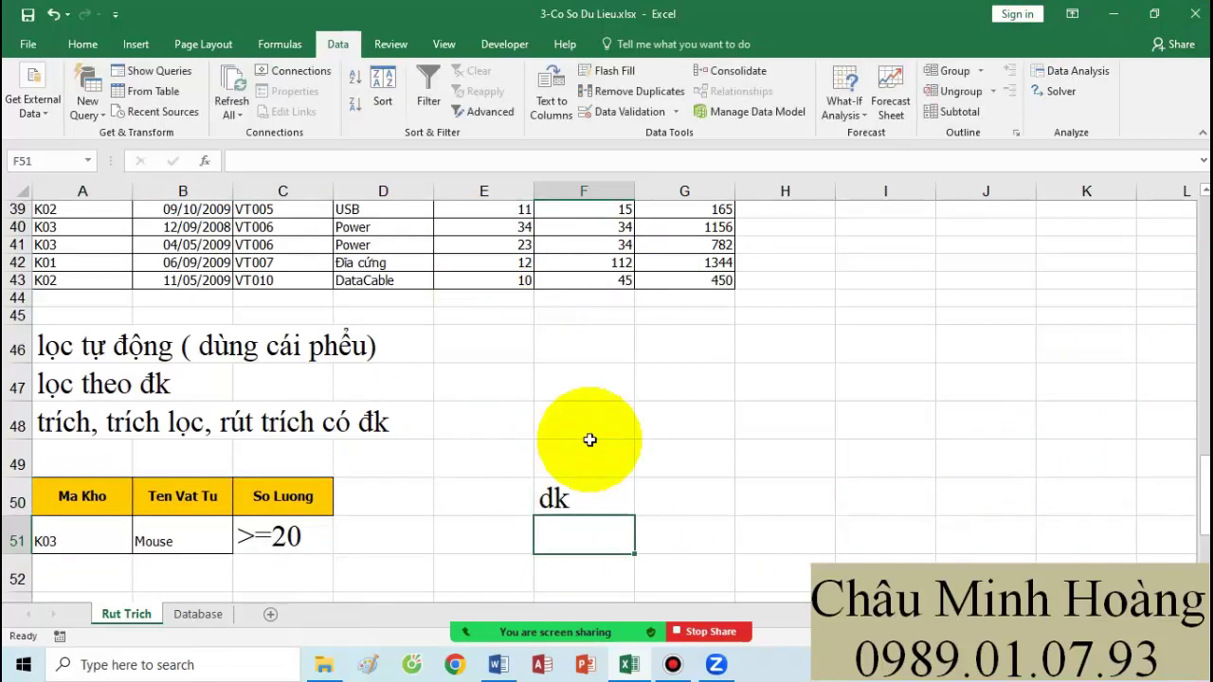
left_click(597, 497)
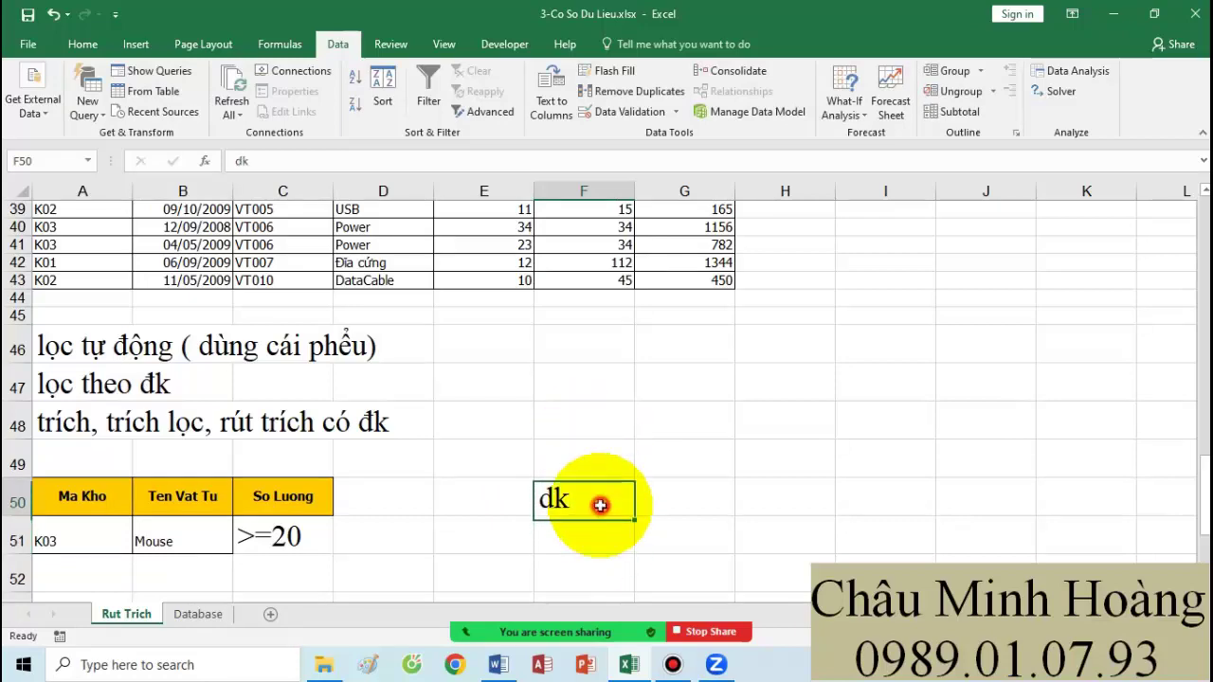
Step: Begin an AND formula in F51 under dk with the first condition $A8="K03" for Ma Kho
scroll(200, 339, "up", 5)
scroll(201, 339, "up", 8)
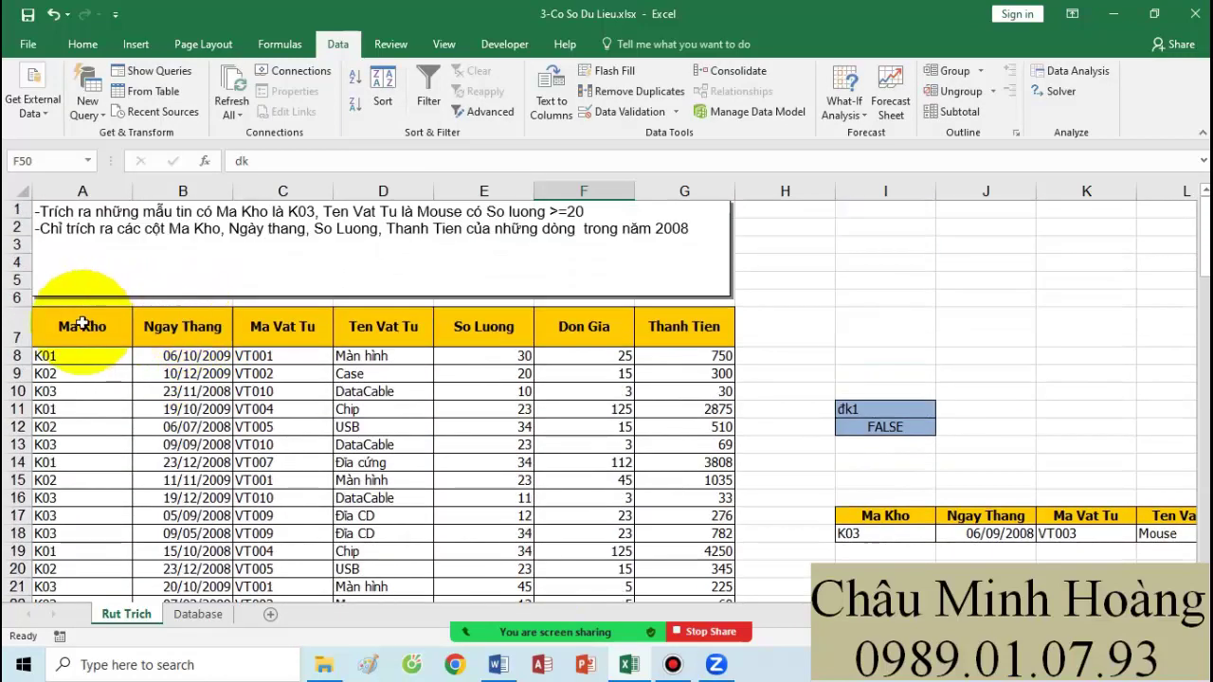
left_click_drag(86, 325, 673, 325)
scroll(658, 447, "down", 13)
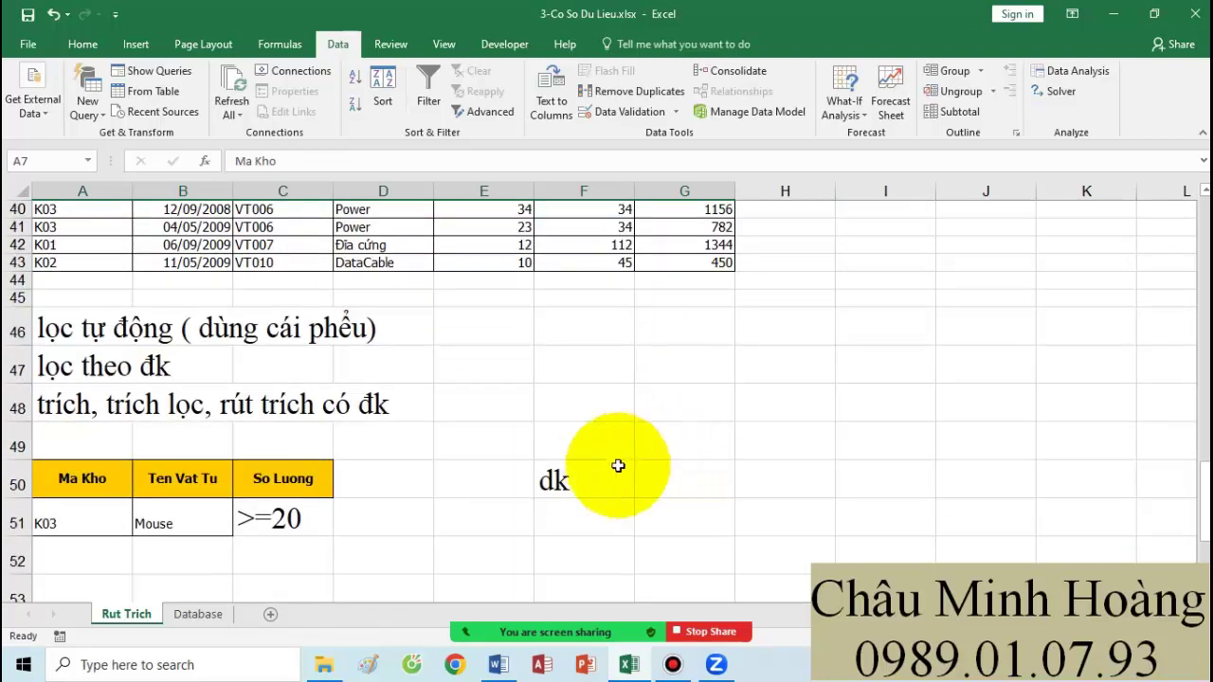
left_click(607, 479)
left_click(579, 507)
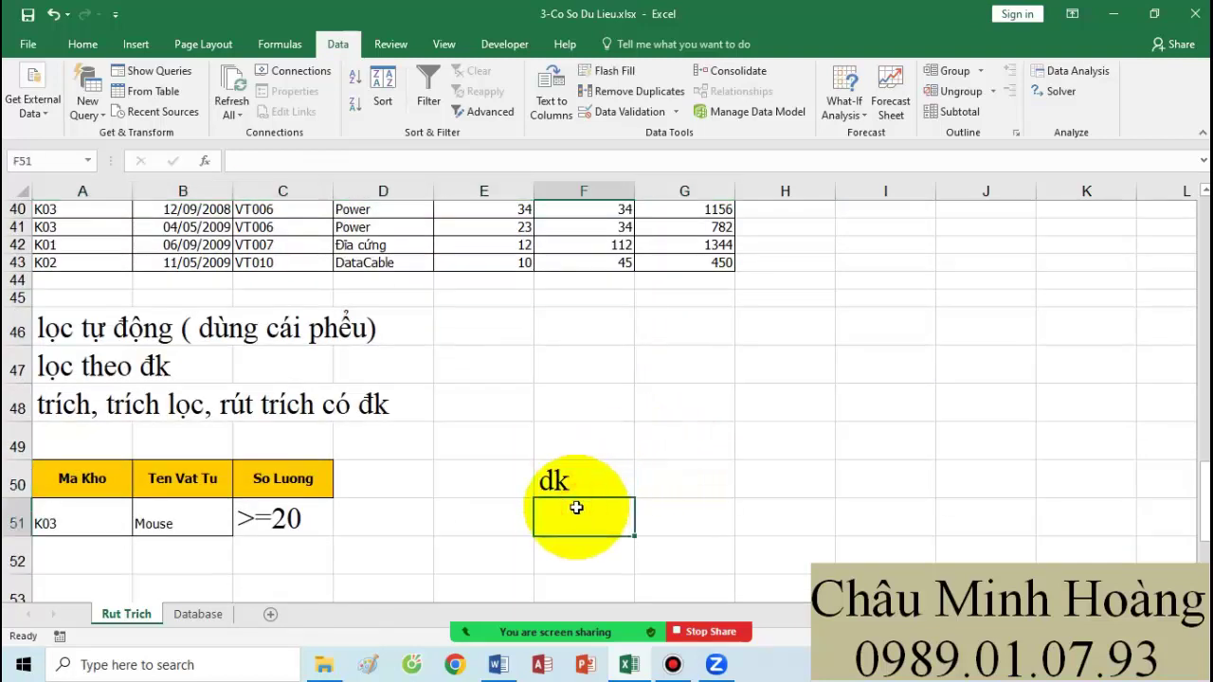
type("=")
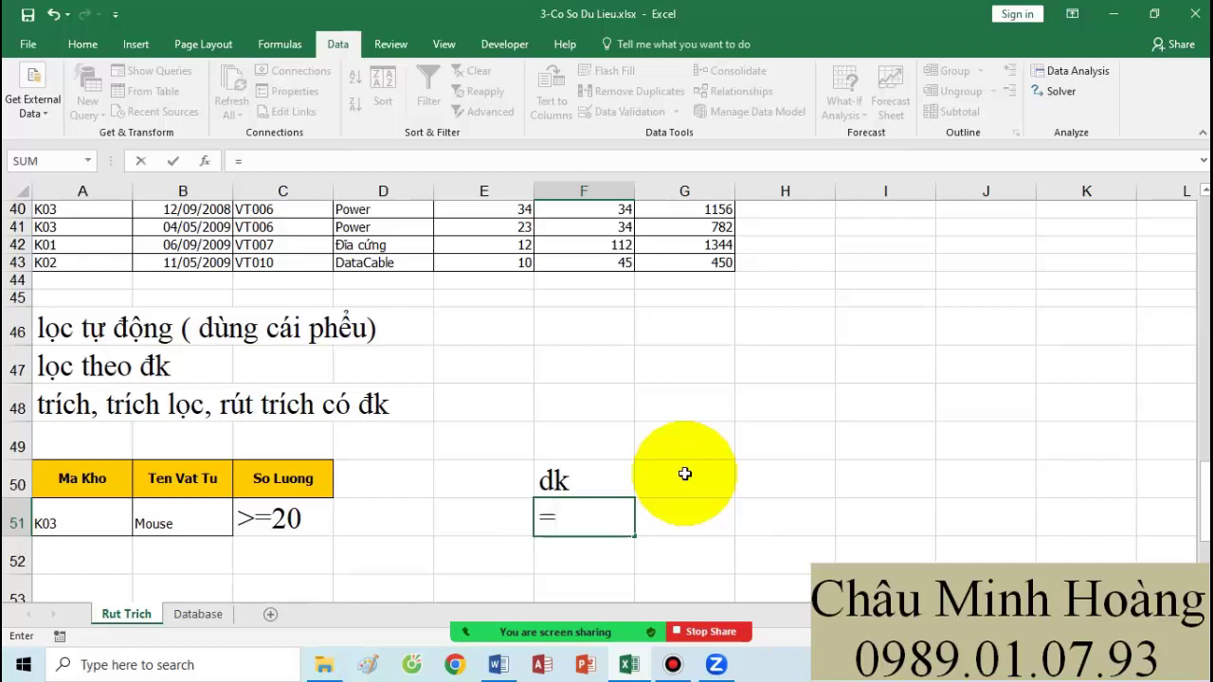
type("and")
type("(")
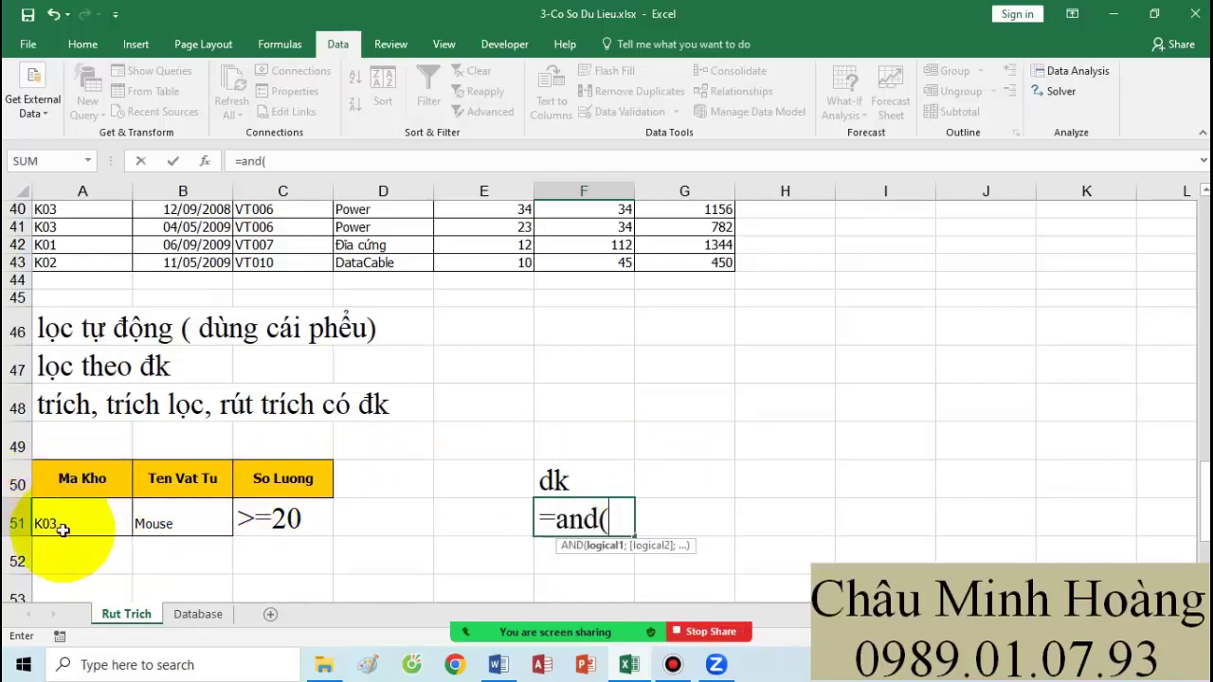
scroll(56, 502, "up", 13)
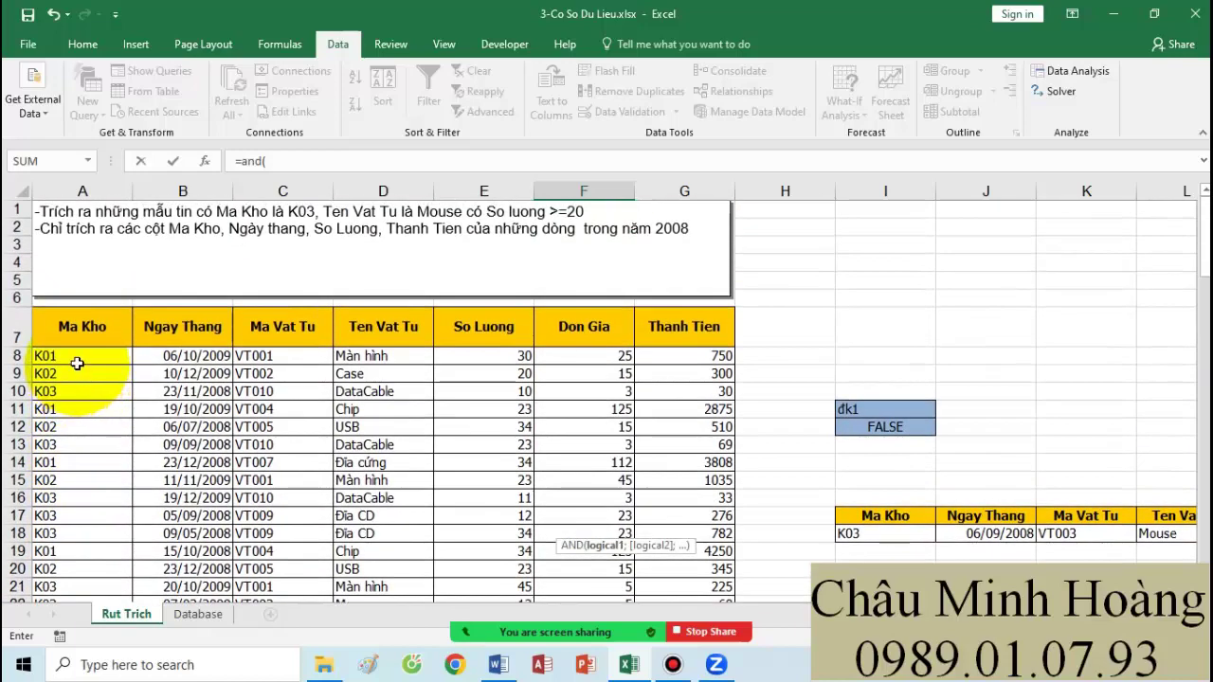
scroll(569, 425, "down", 13)
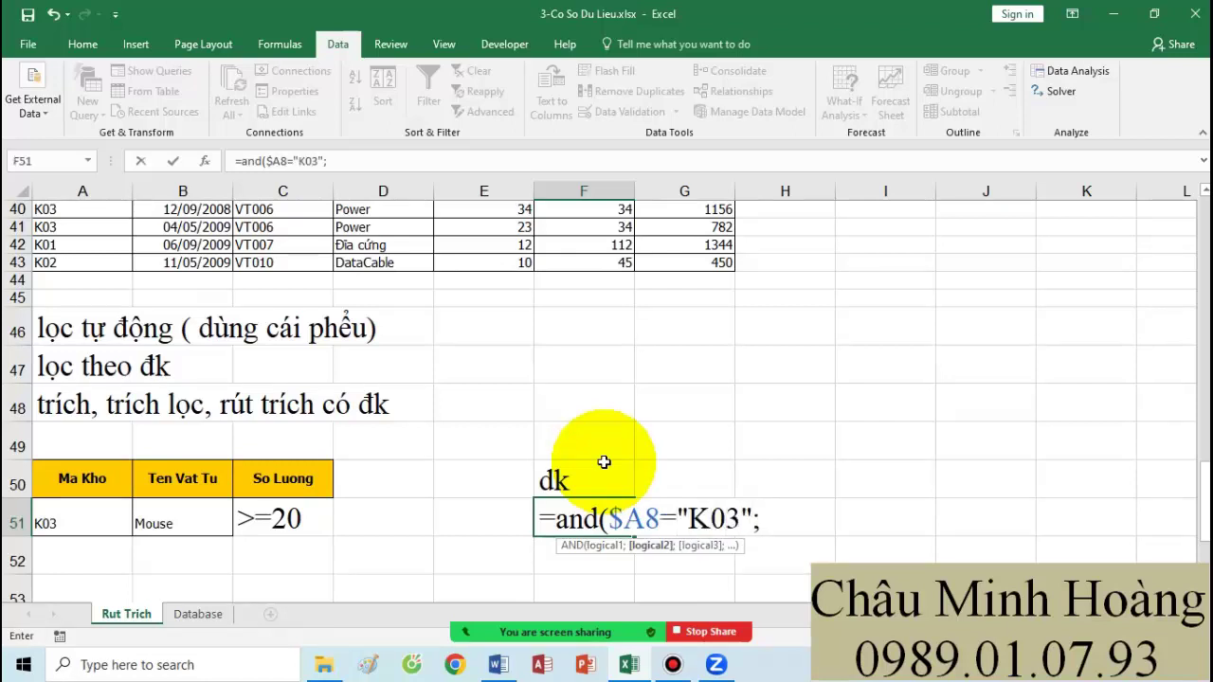
Step: Add the conditions $D8="Mouse" and $E8>=20 to the AND formula in F51 and complete it
scroll(603, 461, "up", 13)
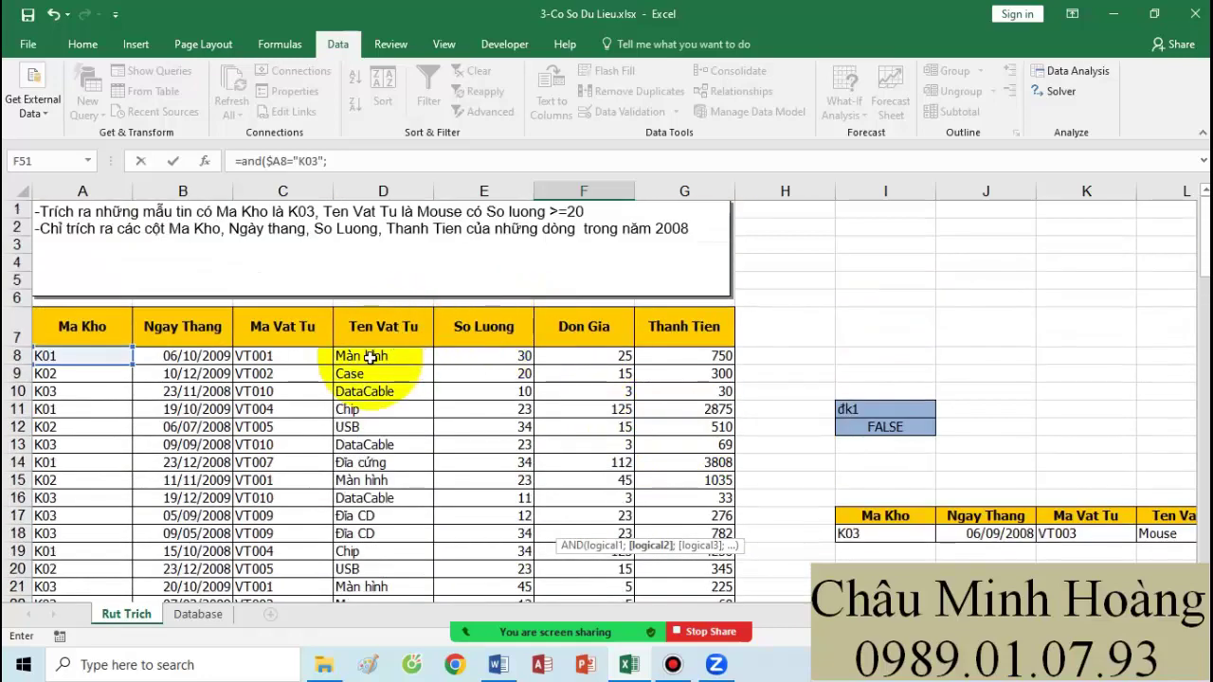
scroll(531, 426, "down", 15)
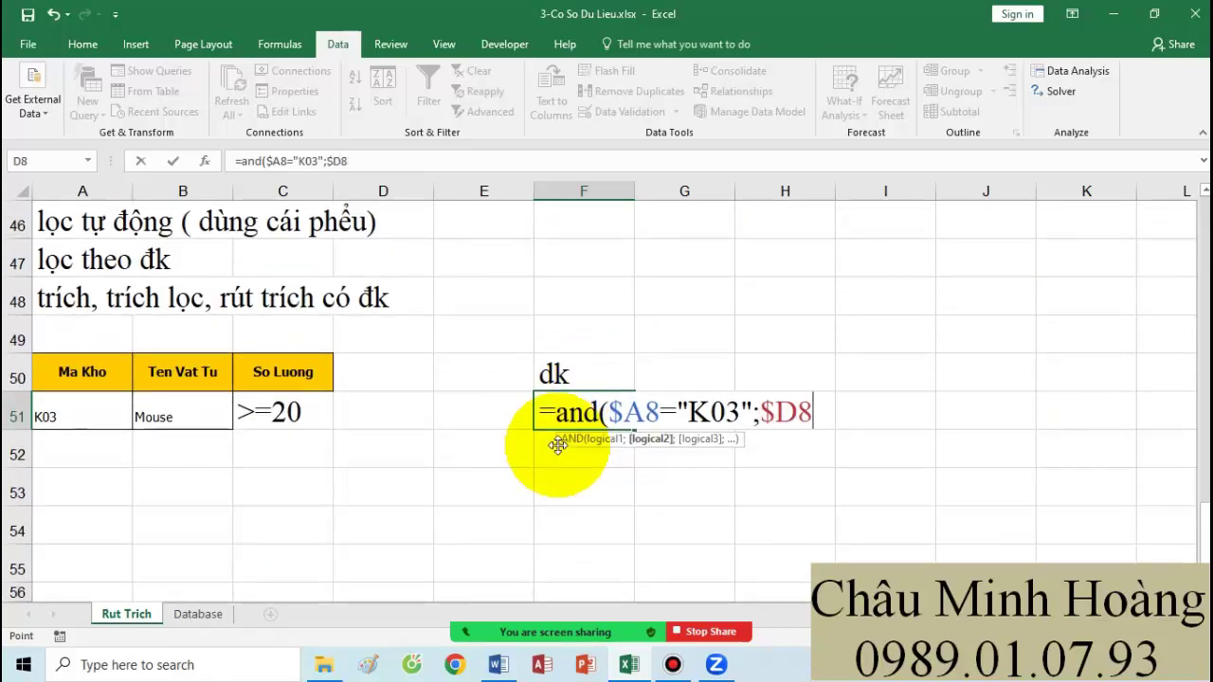
left_click_drag(600, 413, 661, 413)
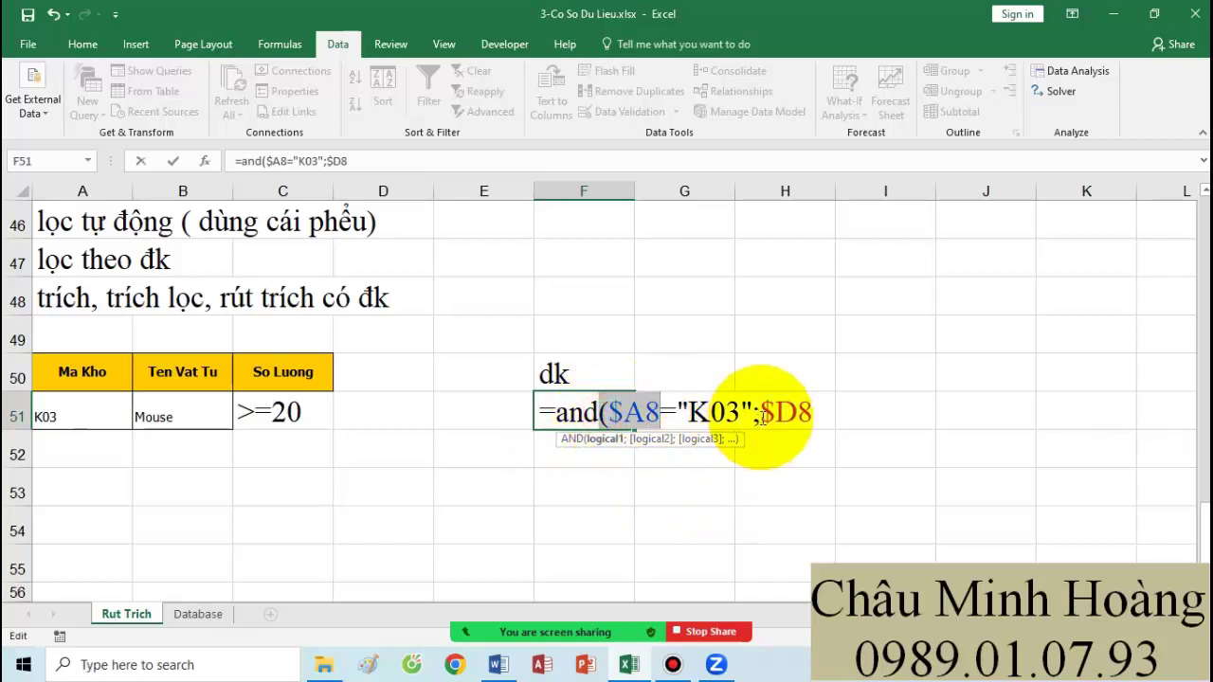
left_click_drag(762, 414, 798, 414)
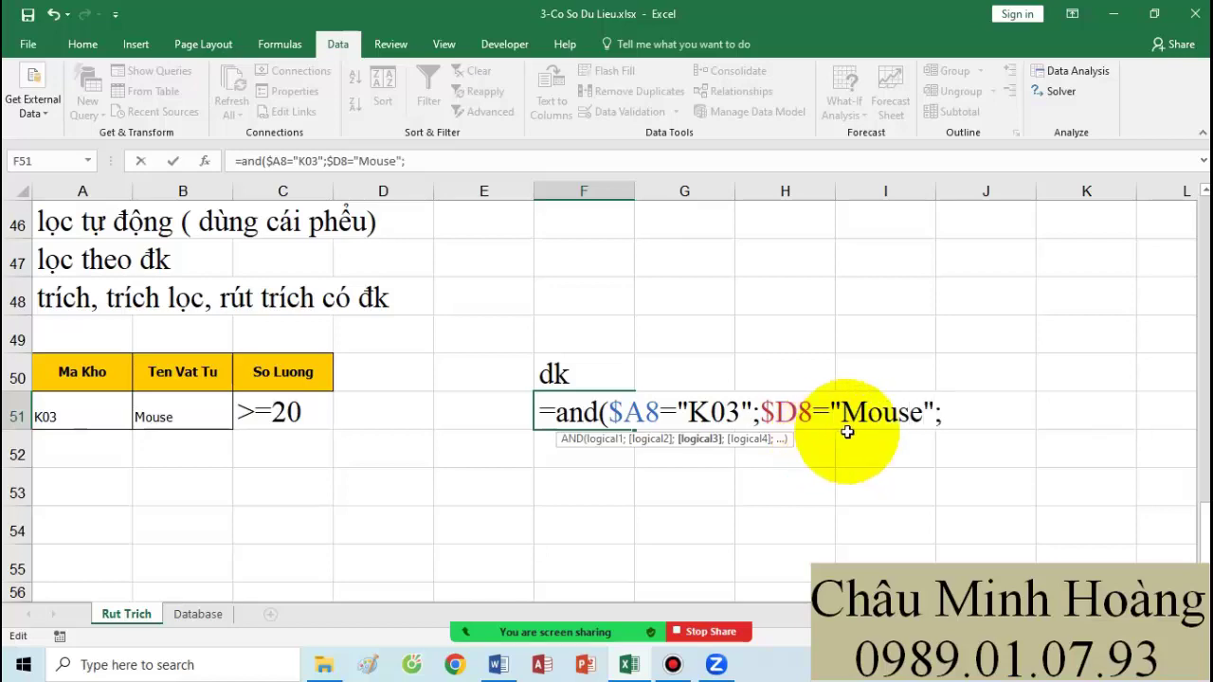
scroll(843, 407, "up", 14)
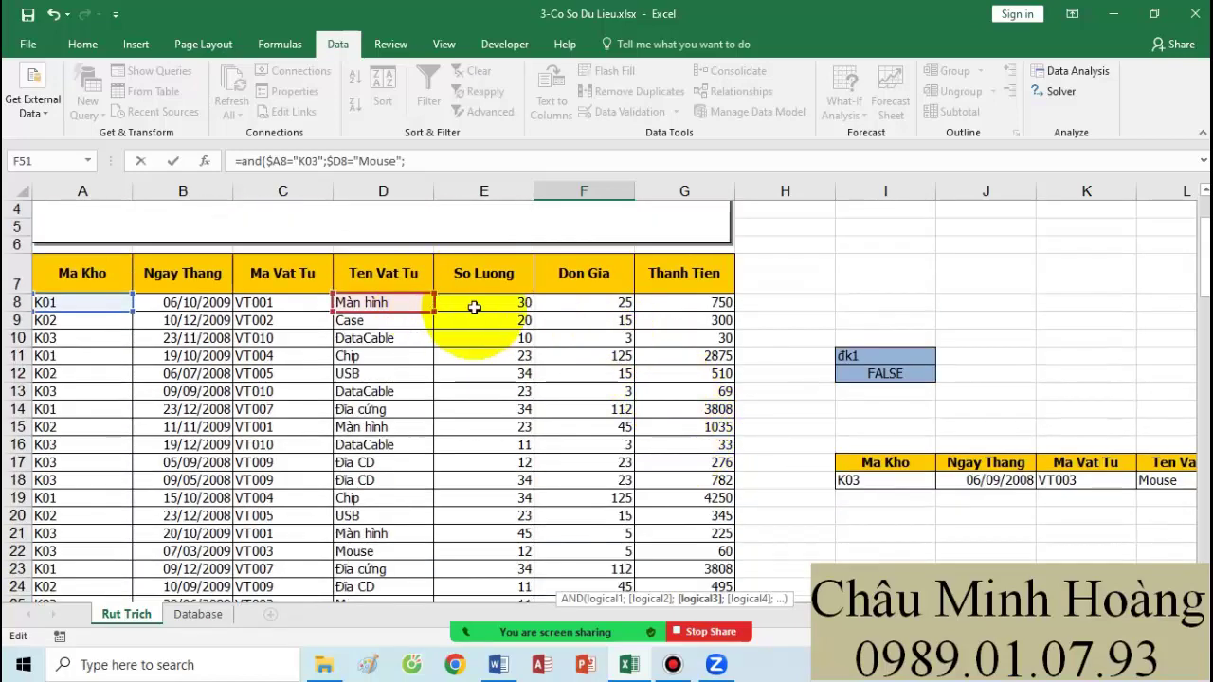
scroll(653, 384, "down", 12)
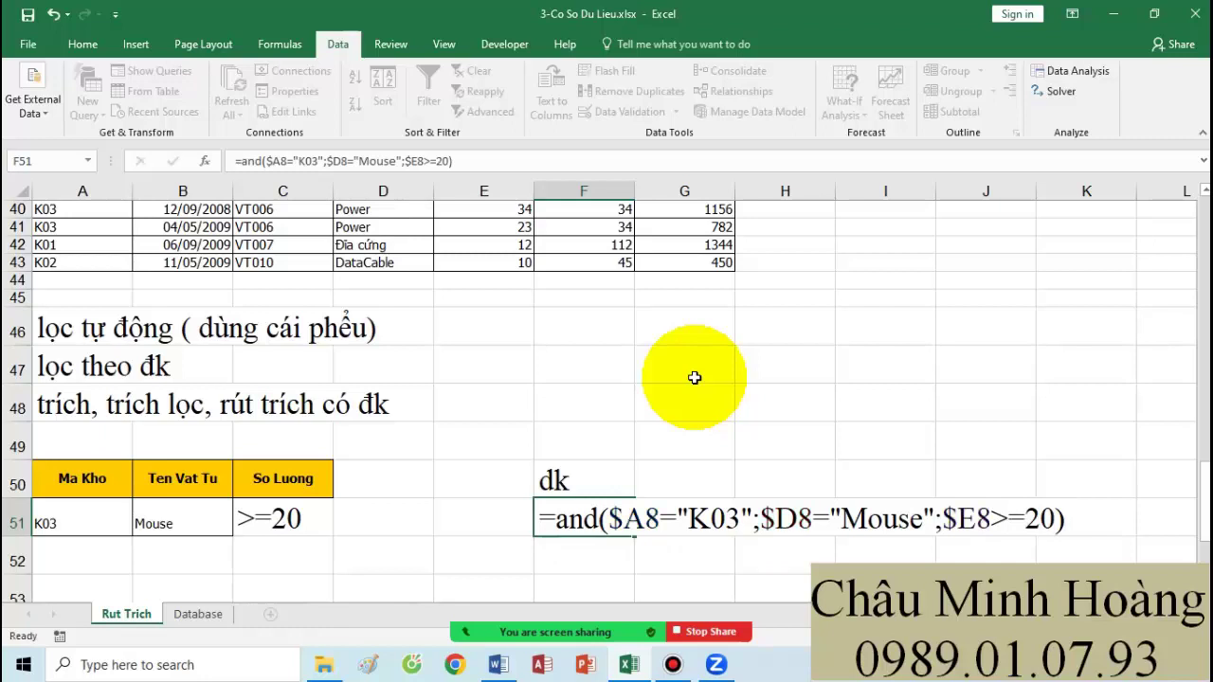
key("Return")
Step: Copy the text of the F51 formula without its equals sign and paste it as a note into D52
scroll(616, 398, "down", 1)
left_click(576, 490)
double_click(573, 469)
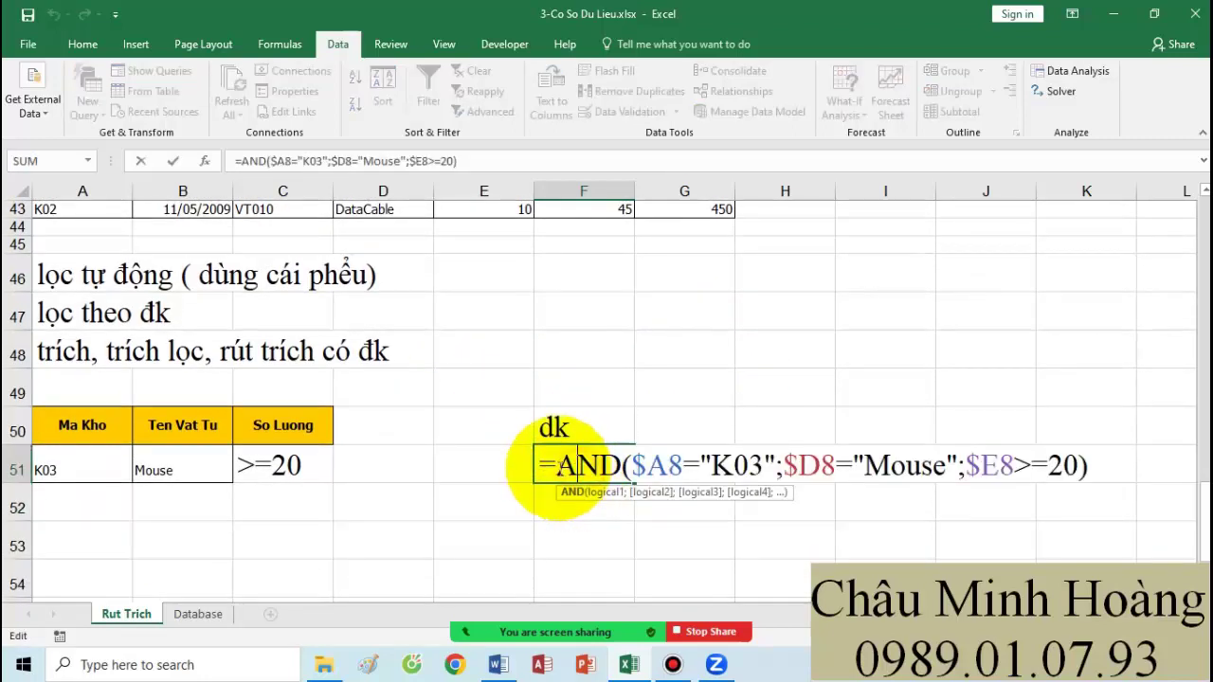
left_click_drag(557, 468, 1183, 490)
key("ctrl+c")
key("Return")
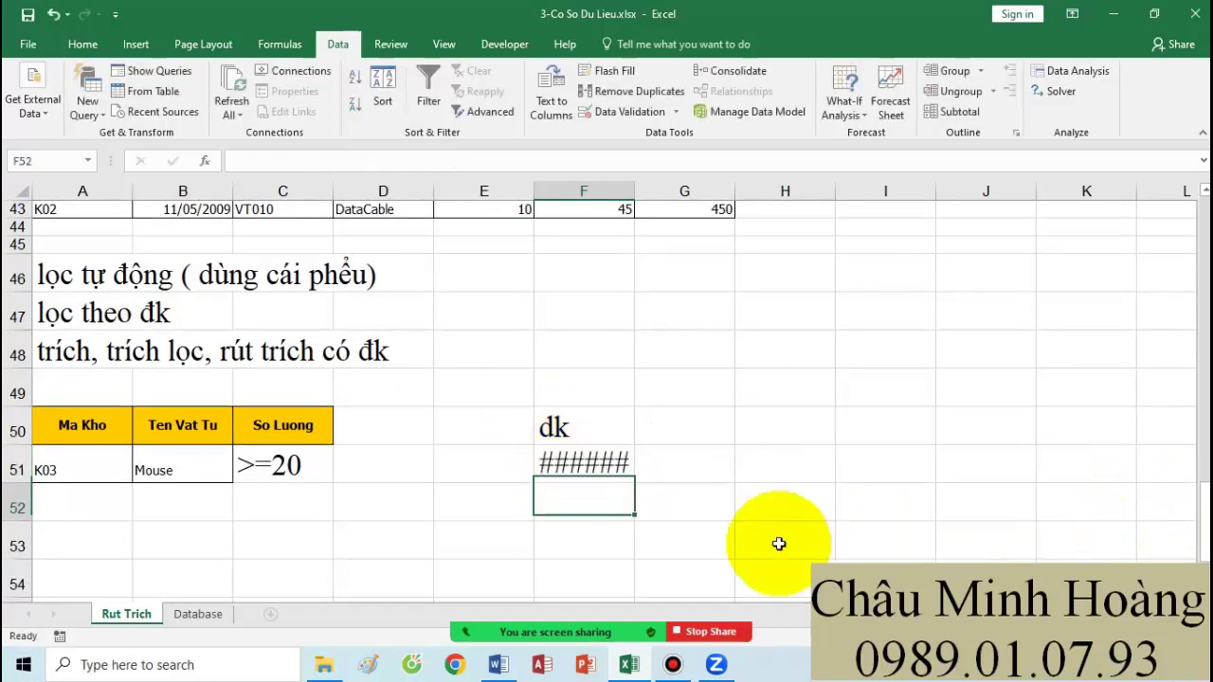
left_click(416, 492)
key("ctrl+v")
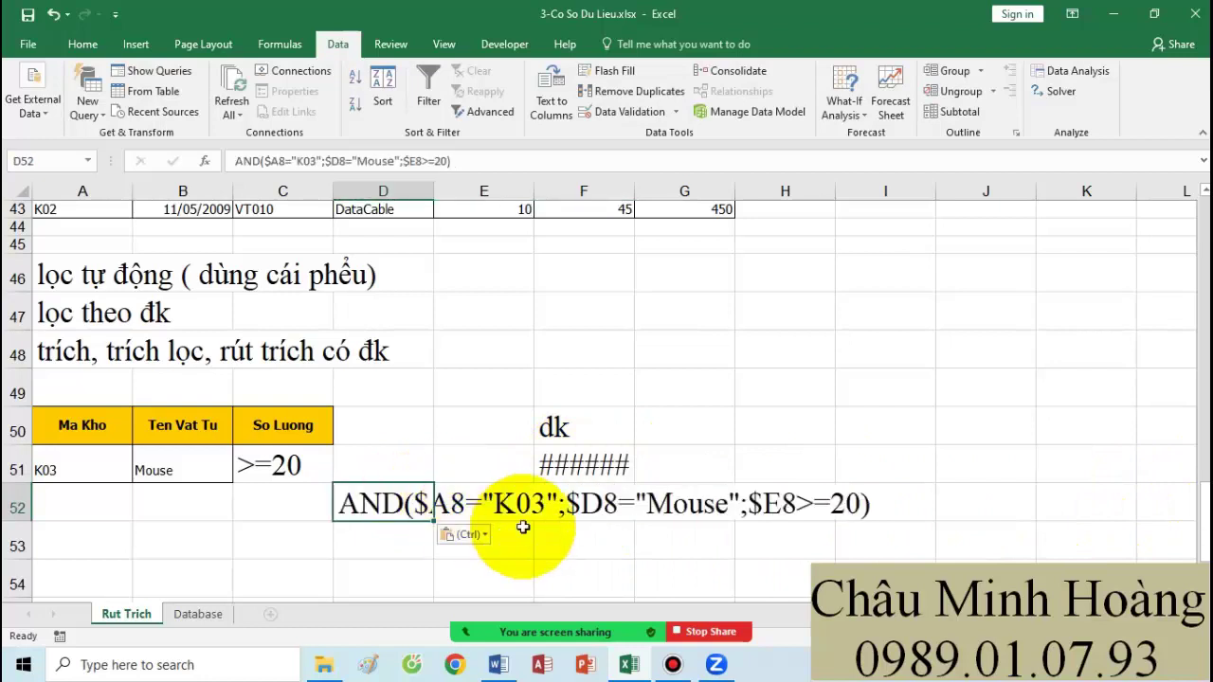
Step: Highlight the formula note across D52:I52 with a yellow fill
left_click_drag(379, 508, 886, 498)
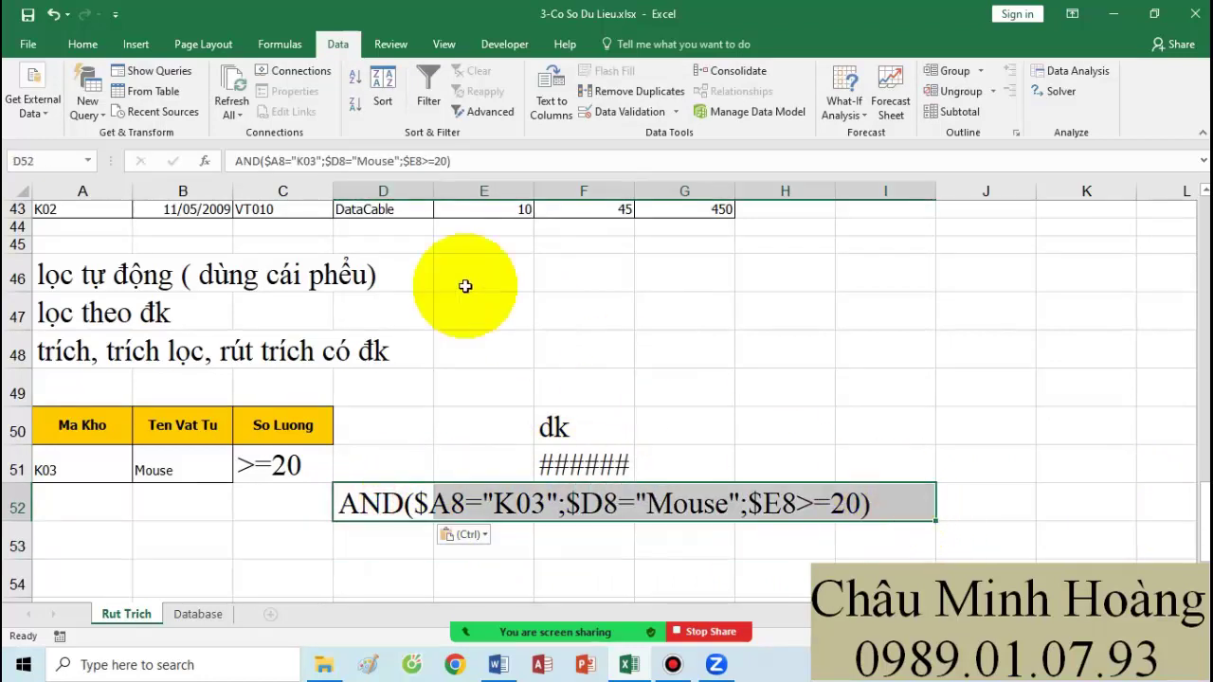
left_click(98, 51)
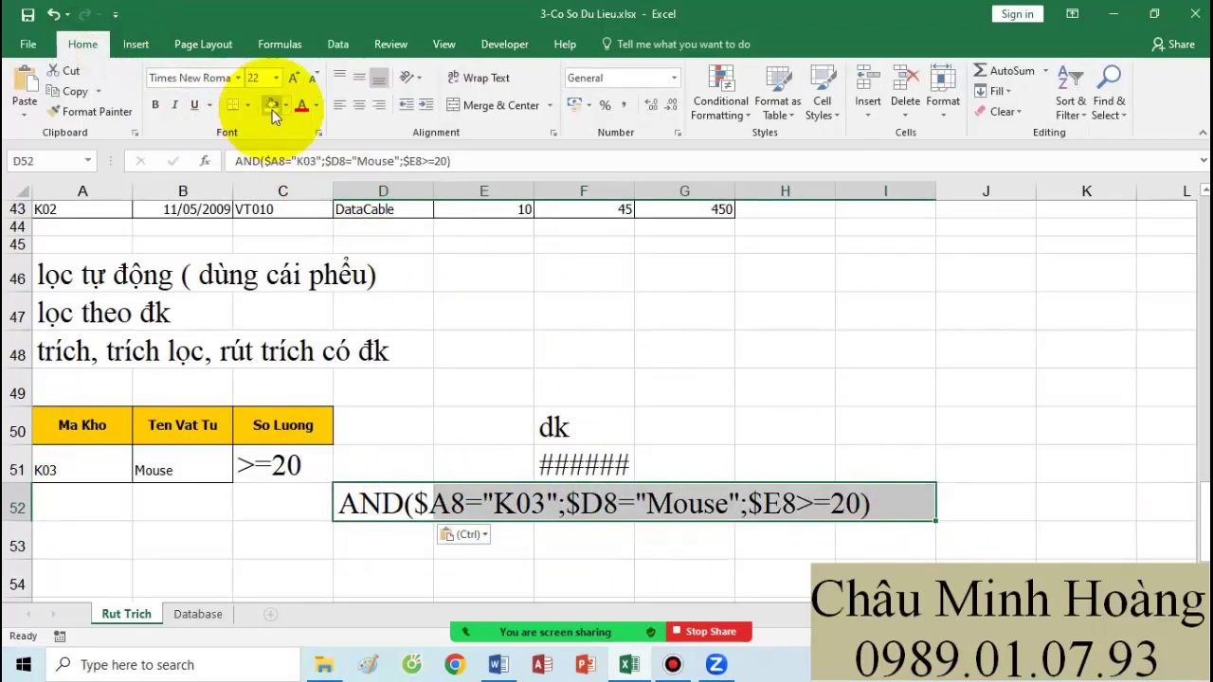
left_click(272, 110)
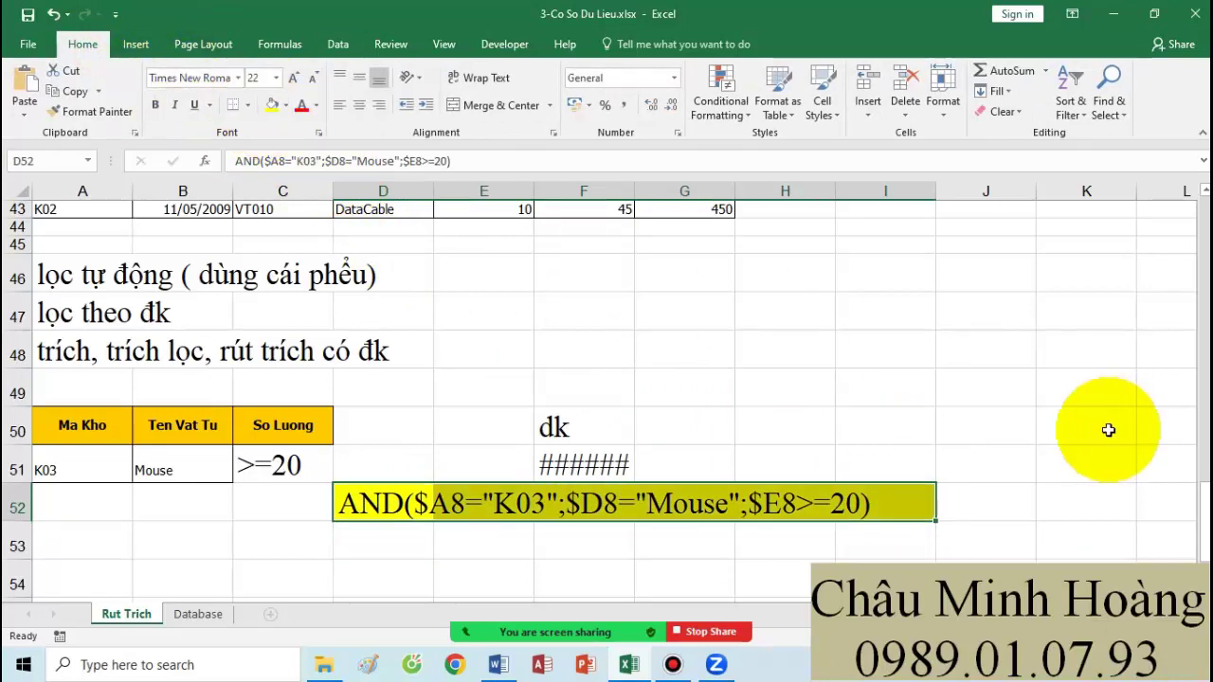
left_click(725, 385)
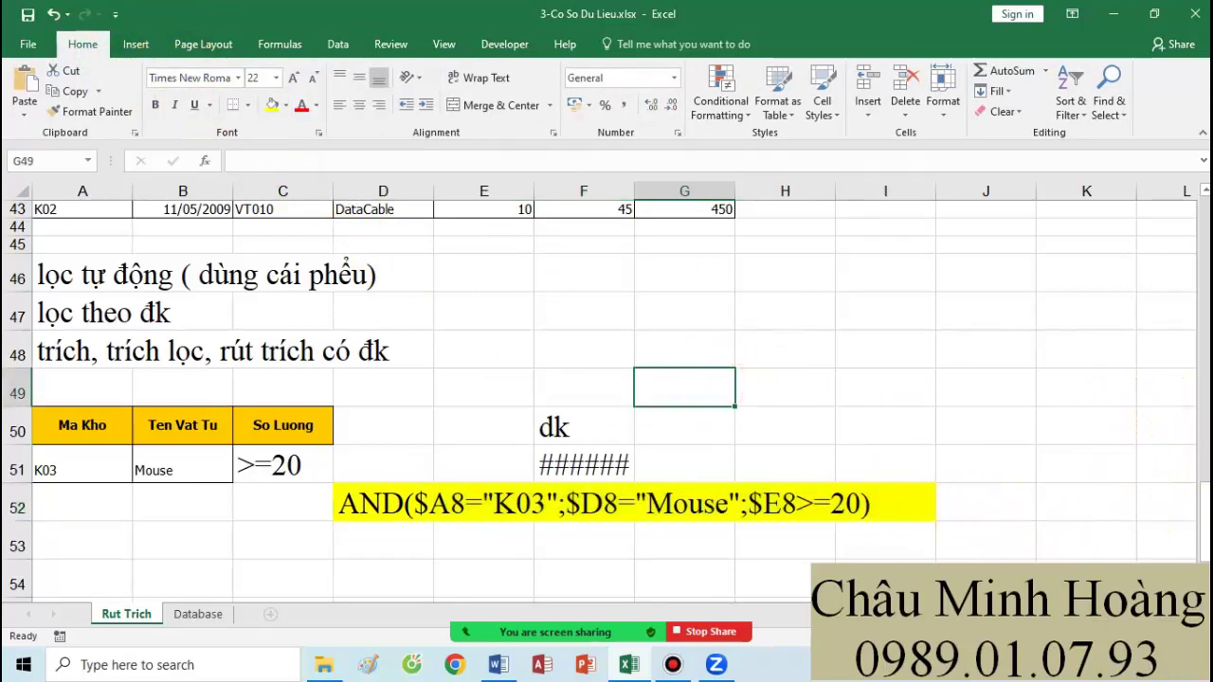
left_click_drag(886, 548, 5, 391)
Step: Start an Advanced Filter with the action set to filter the list in-place
left_click(104, 296)
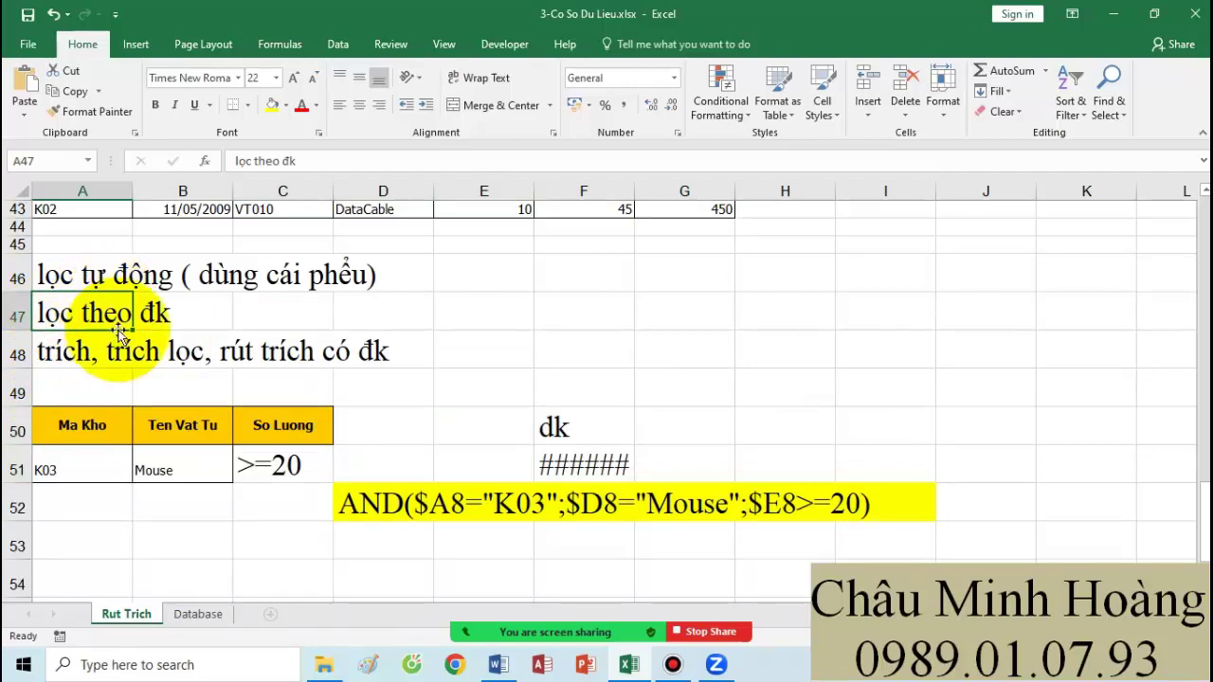
scroll(585, 365, "up", 4)
scroll(585, 365, "up", 4)
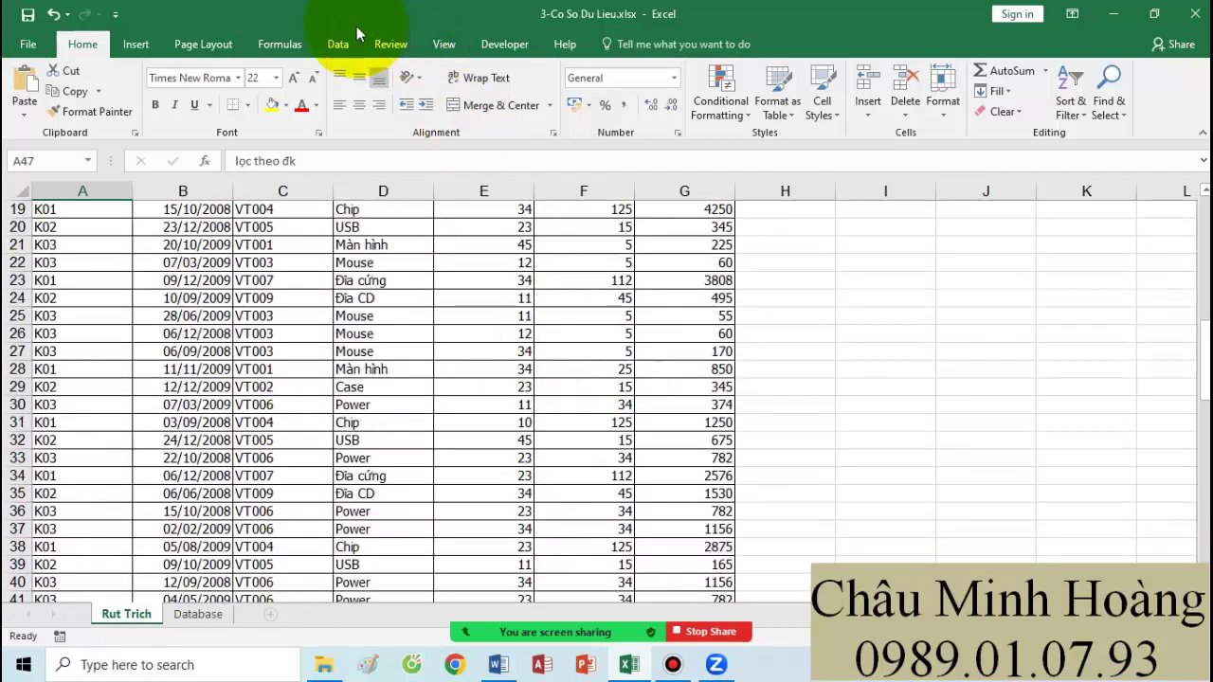
left_click(343, 43)
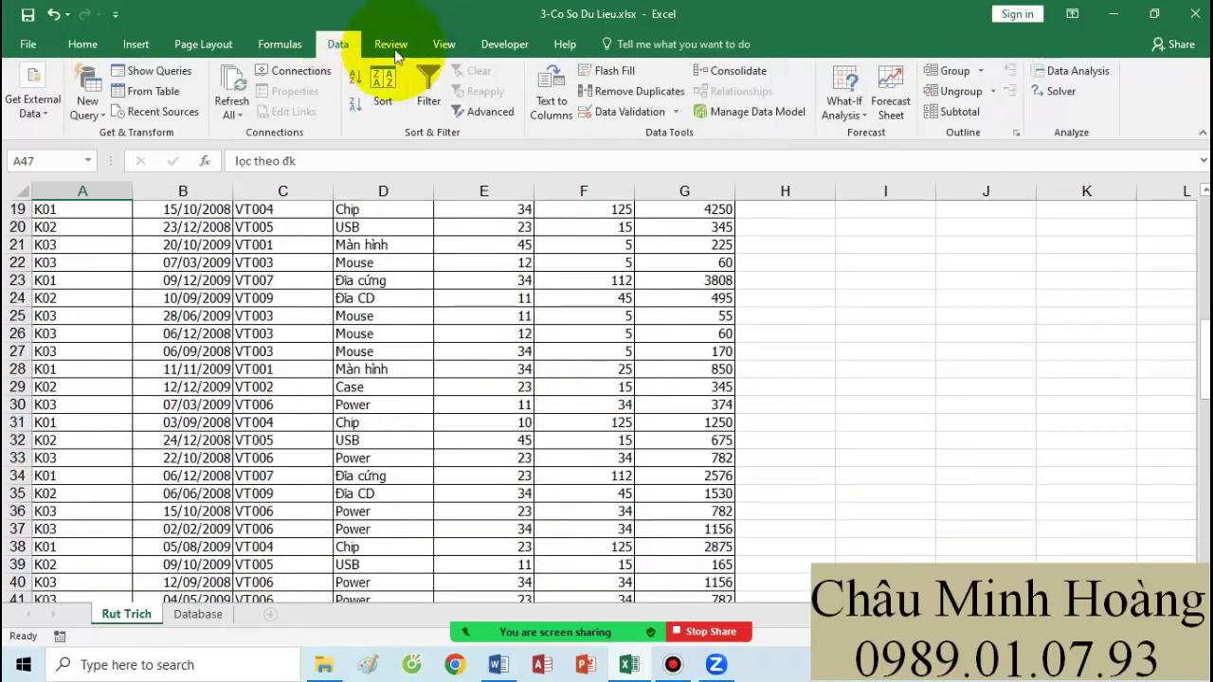
left_click(493, 114)
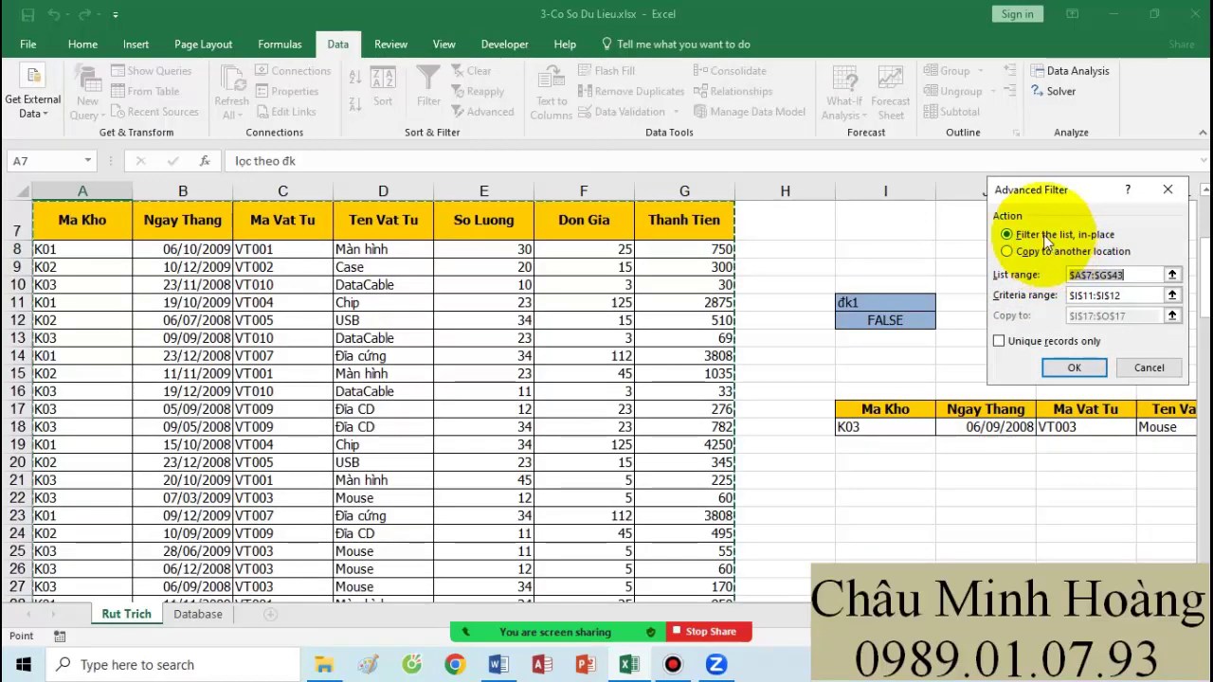
left_click(1039, 248)
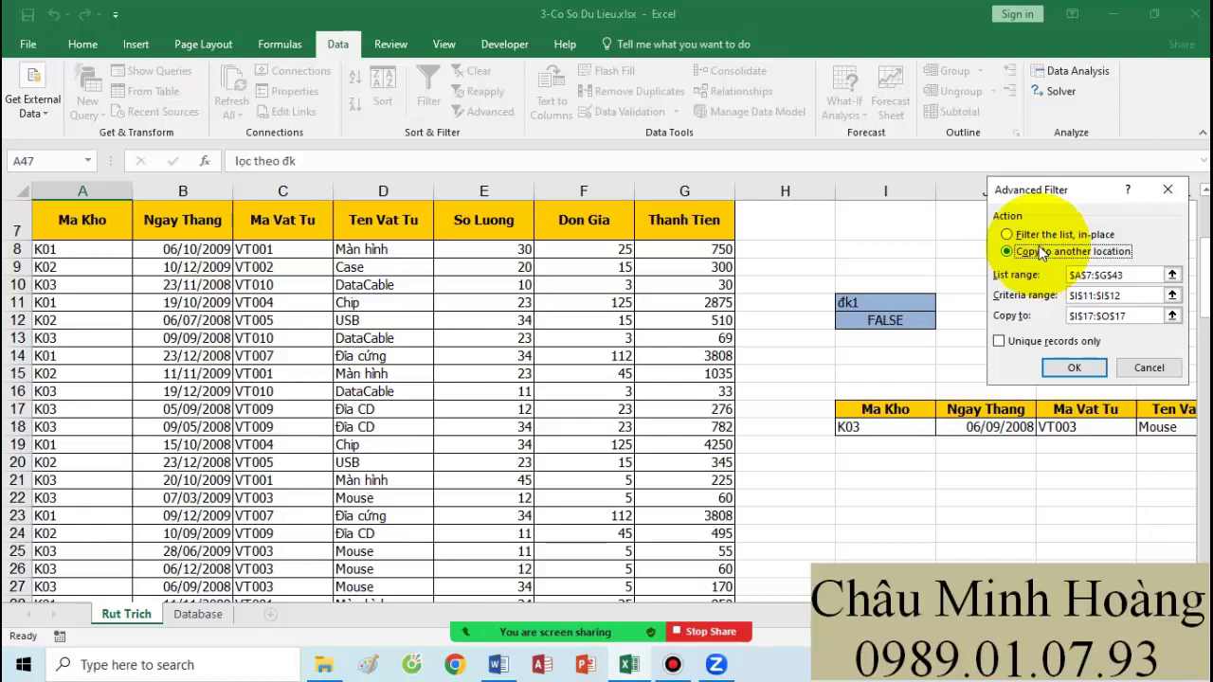
left_click(1021, 234)
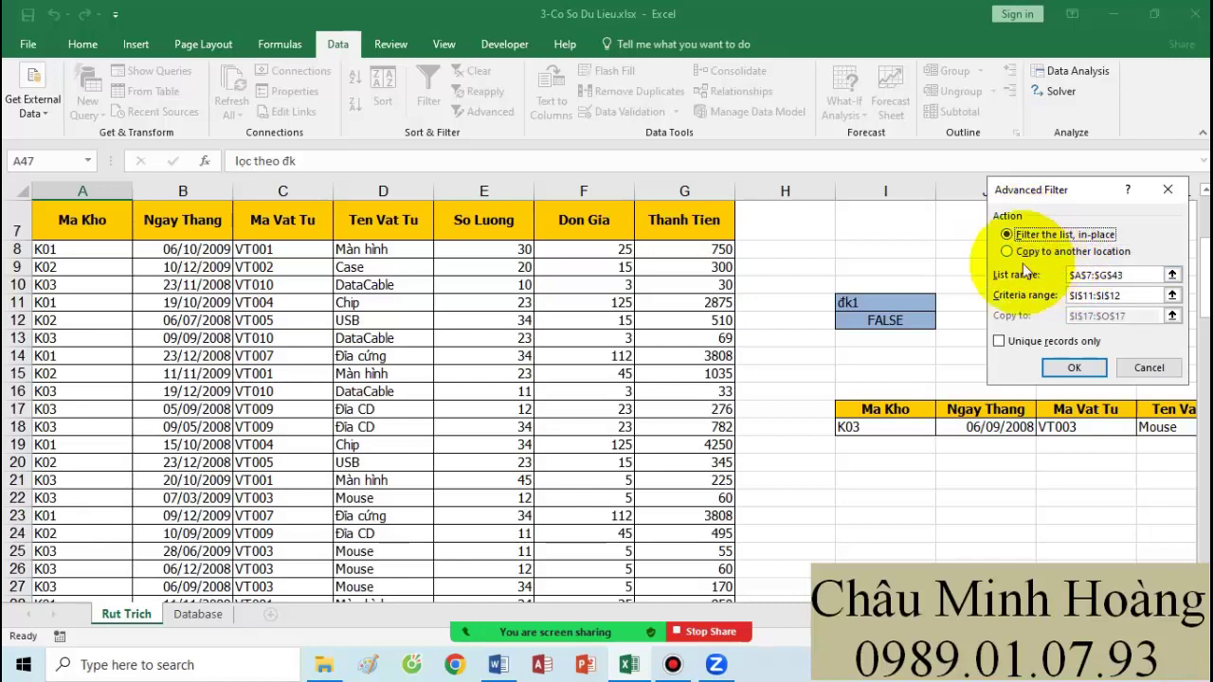
Step: Set the Advanced Filter list range to the data table A7:G43, including its header row
left_click(1142, 275)
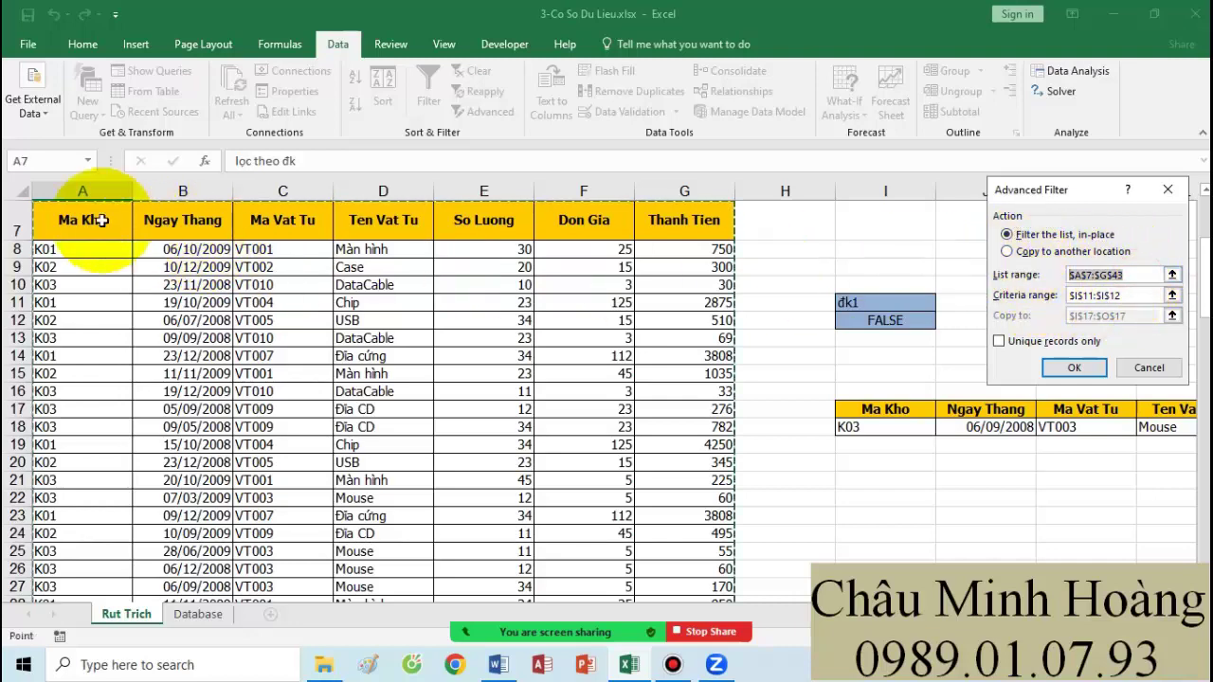
left_click_drag(78, 220, 682, 562)
scroll(568, 417, "up", 7)
scroll(559, 408, "down", 6)
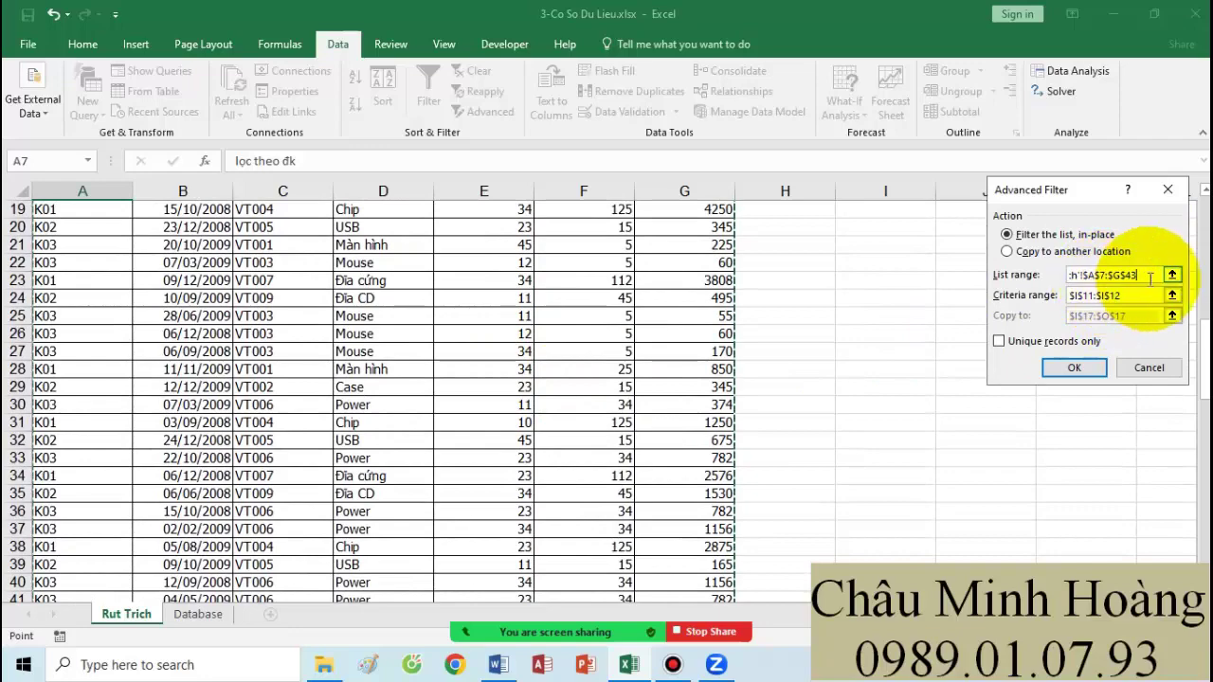
Step: Set the Advanced Filter criteria range to A50:C51, covering Ma Kho, Ten Vat Tu and So Luong
left_click(1089, 294)
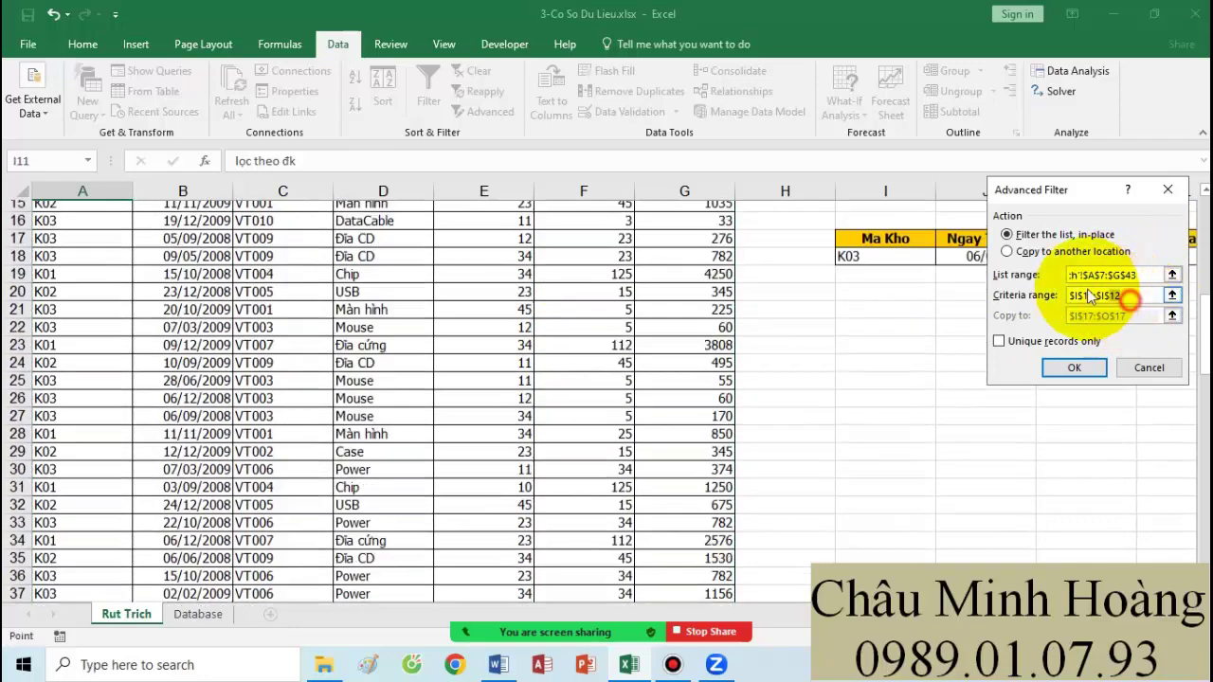
scroll(470, 424, "down", 2)
scroll(470, 423, "down", 9)
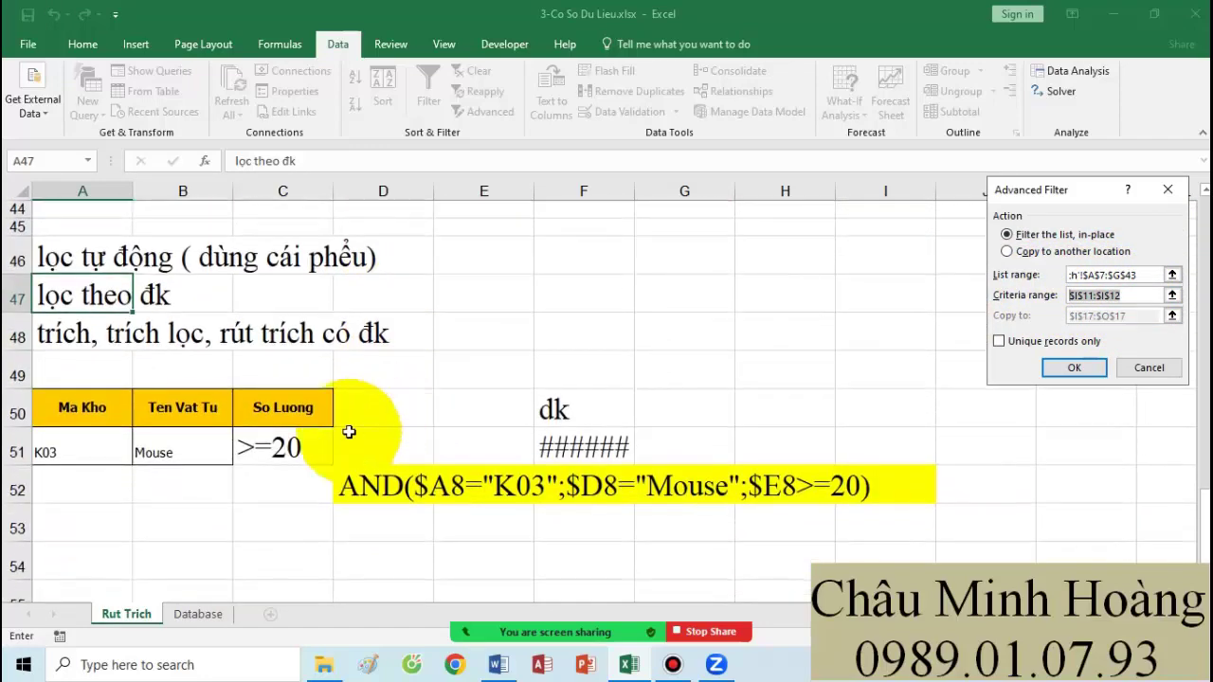
left_click_drag(319, 431, 98, 406)
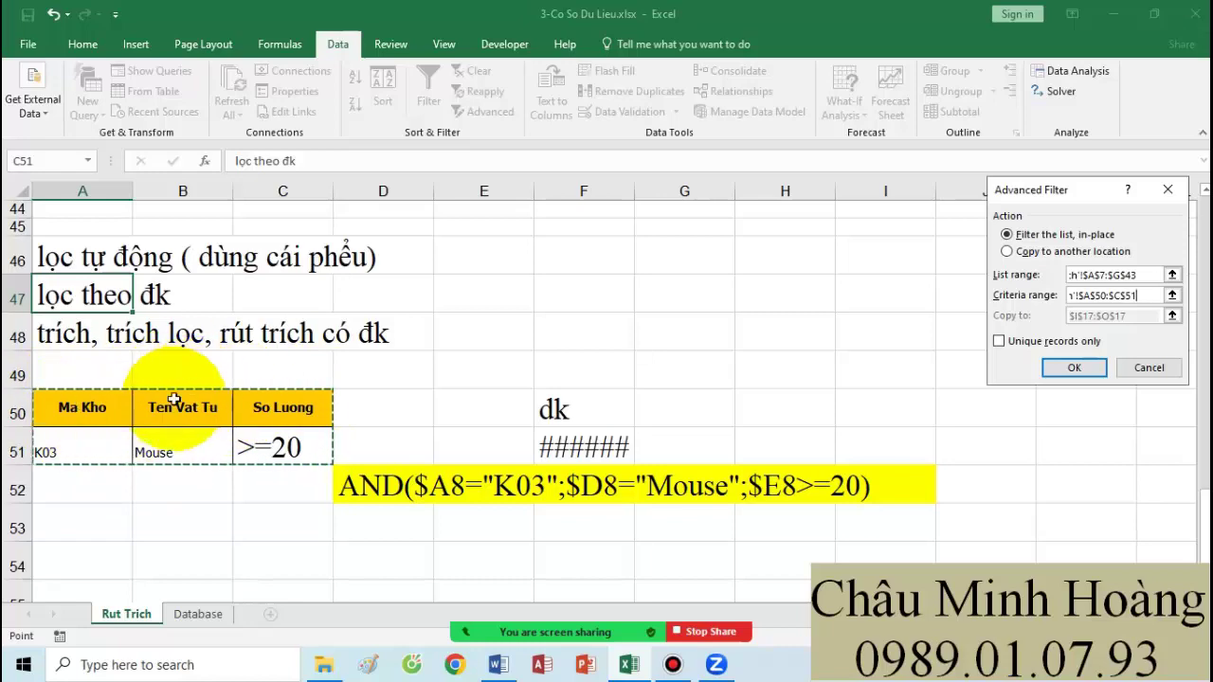
Step: Run the in-place Advanced Filter on the data table, select the filtered rows, and clear the filter
left_click(1074, 370)
left_click_drag(89, 338, 669, 360)
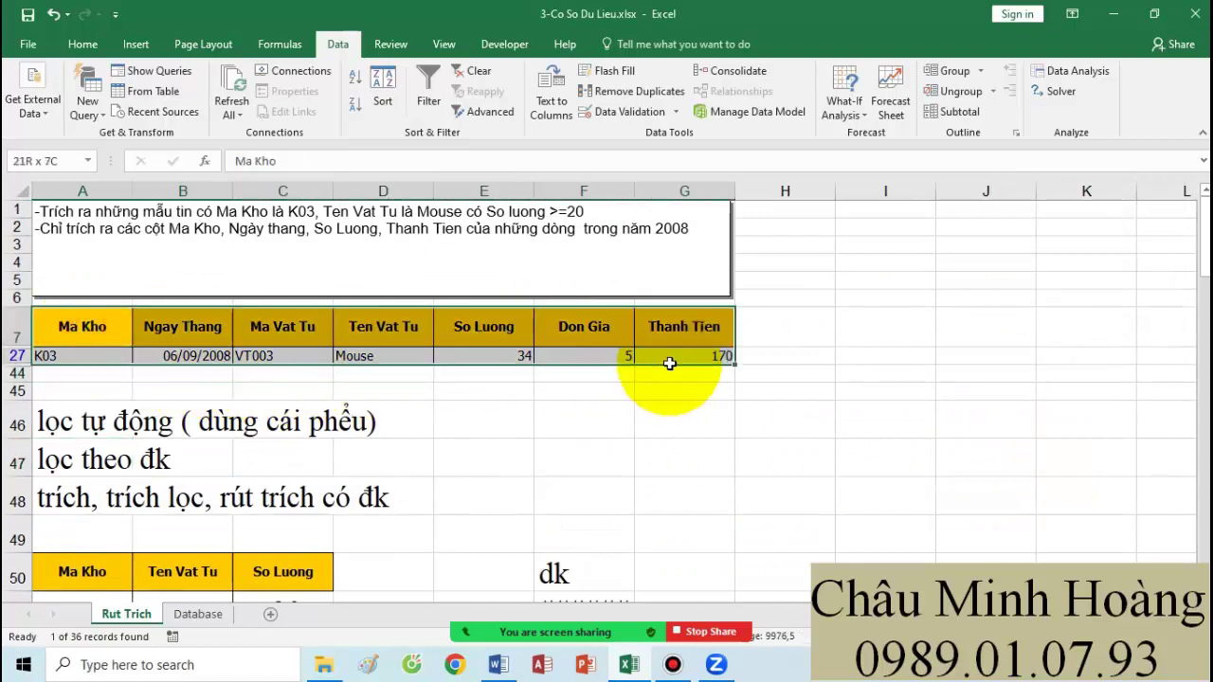
left_click(478, 72)
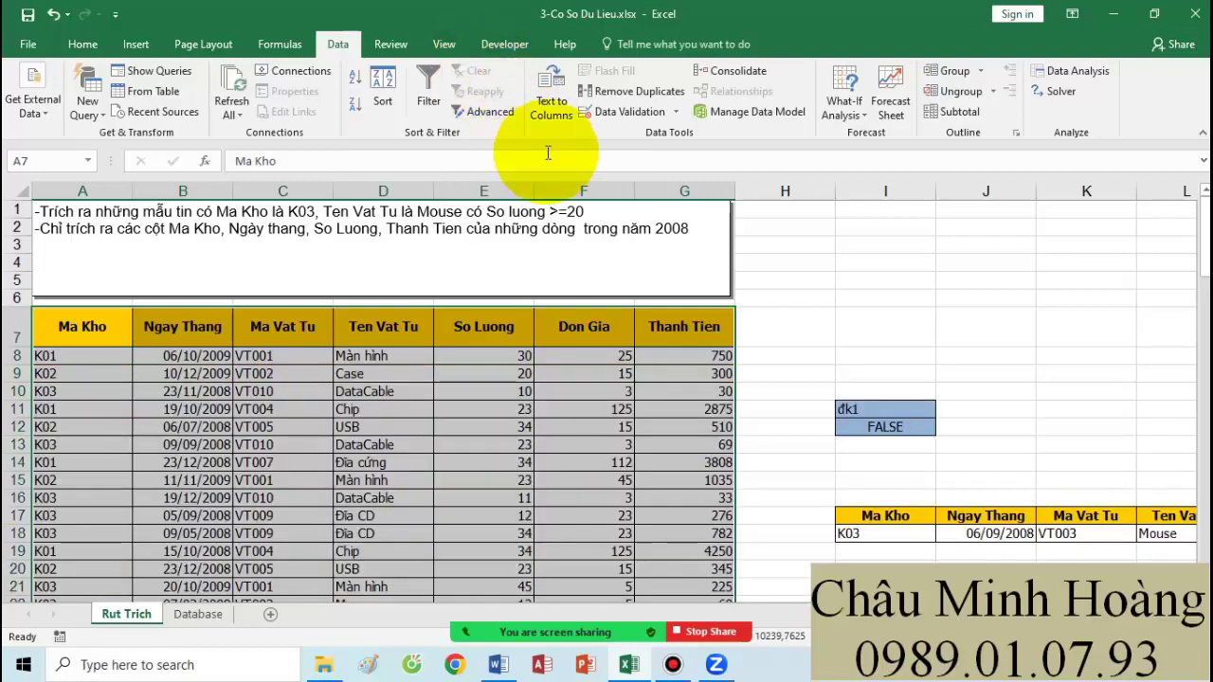
Step: Start another in-place Advanced Filter with the list range set to the full data table A7:G43
left_click(484, 111)
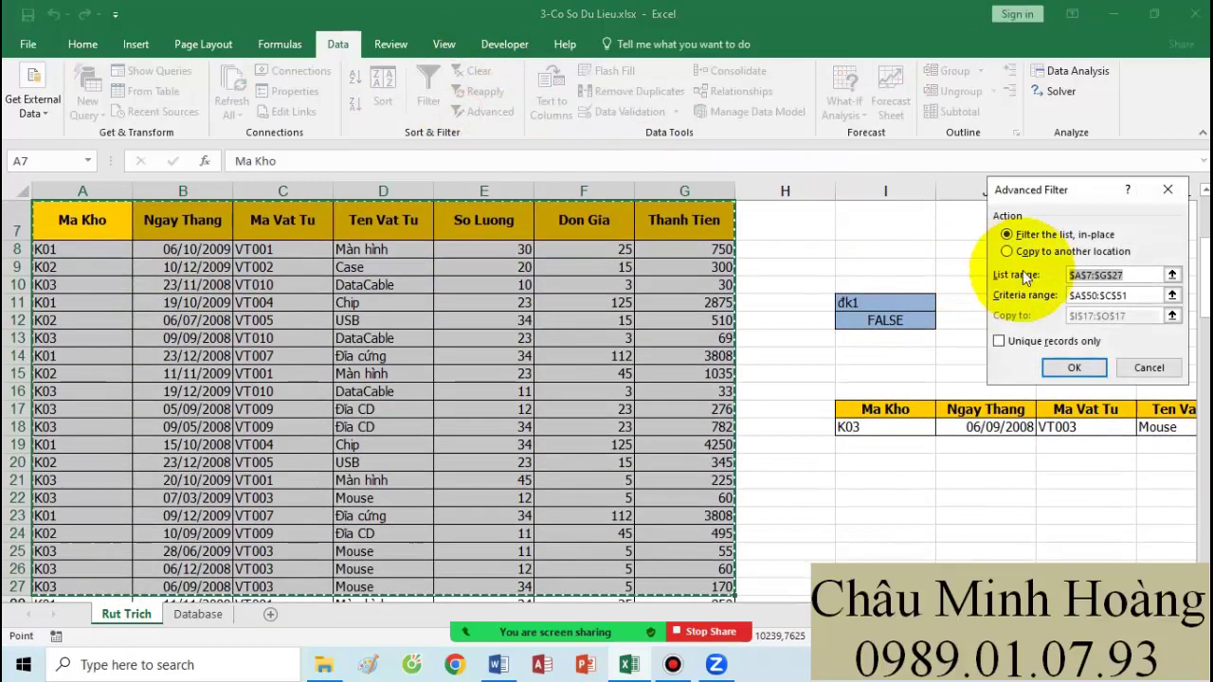
left_click(1146, 277)
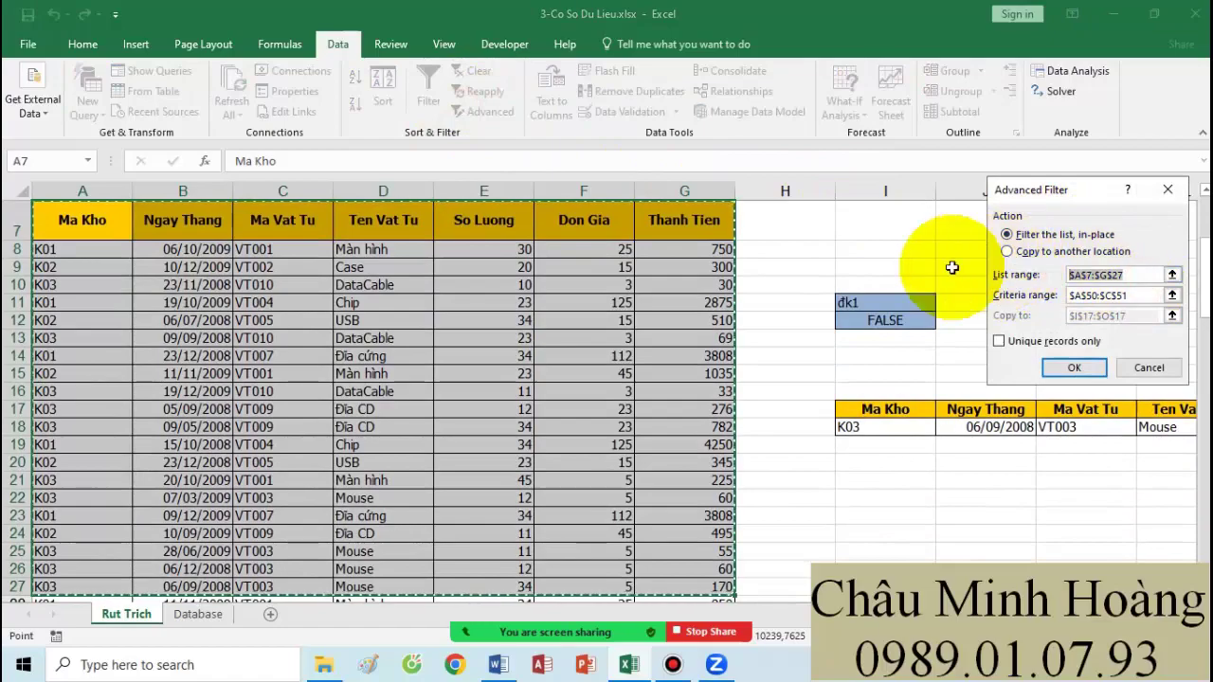
left_click_drag(75, 222, 675, 565)
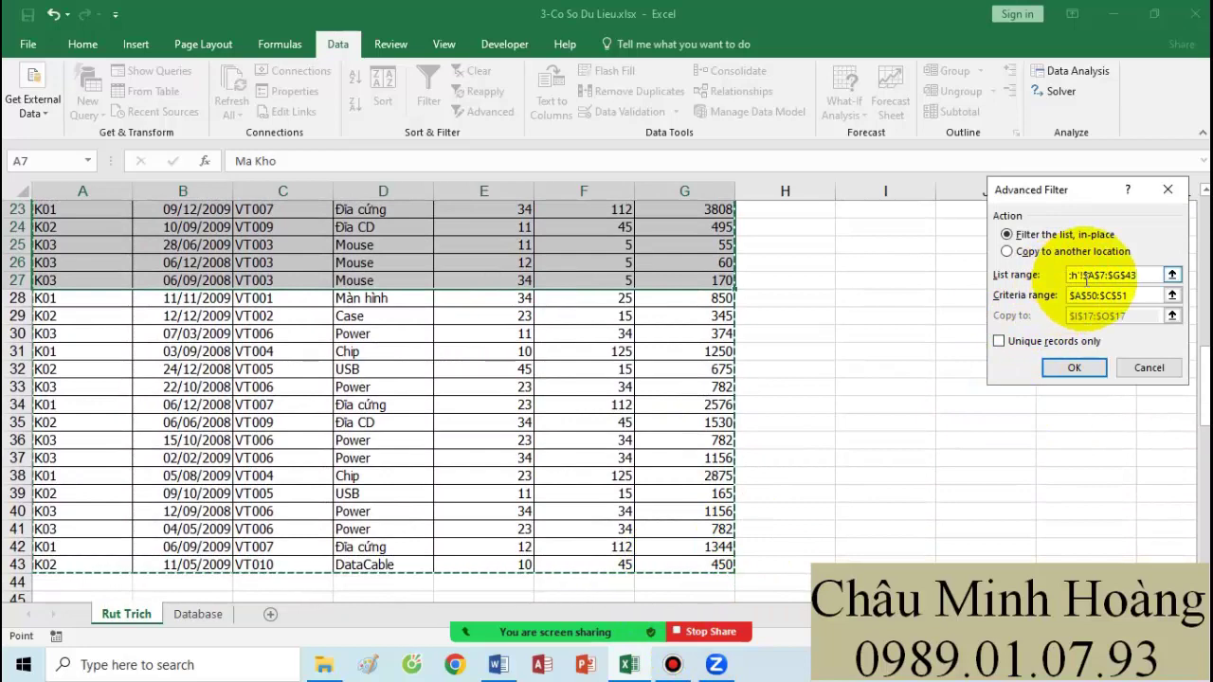
Step: Filter the list in-place using the dk formula condition F50:F51 as the criteria range, and clear that filter
left_click(1025, 296)
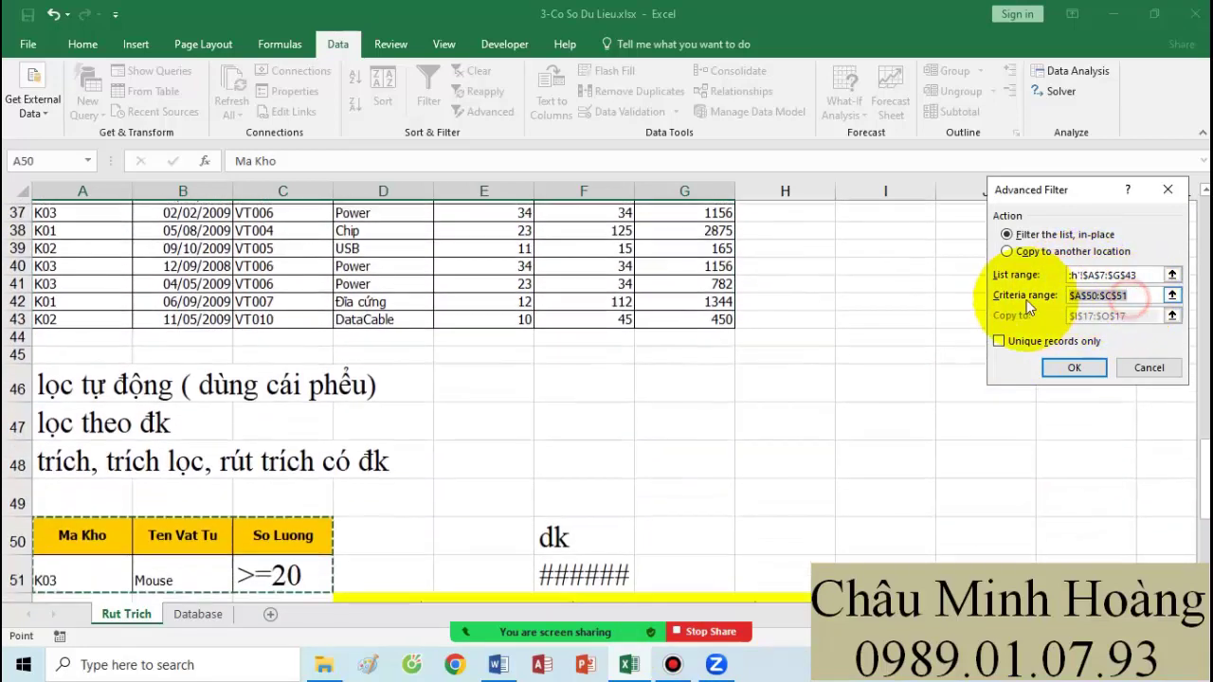
scroll(730, 492, "down", 3)
mouse_move(587, 519)
left_mouse_down()
mouse_move(590, 483)
mouse_move(582, 517)
left_mouse_up()
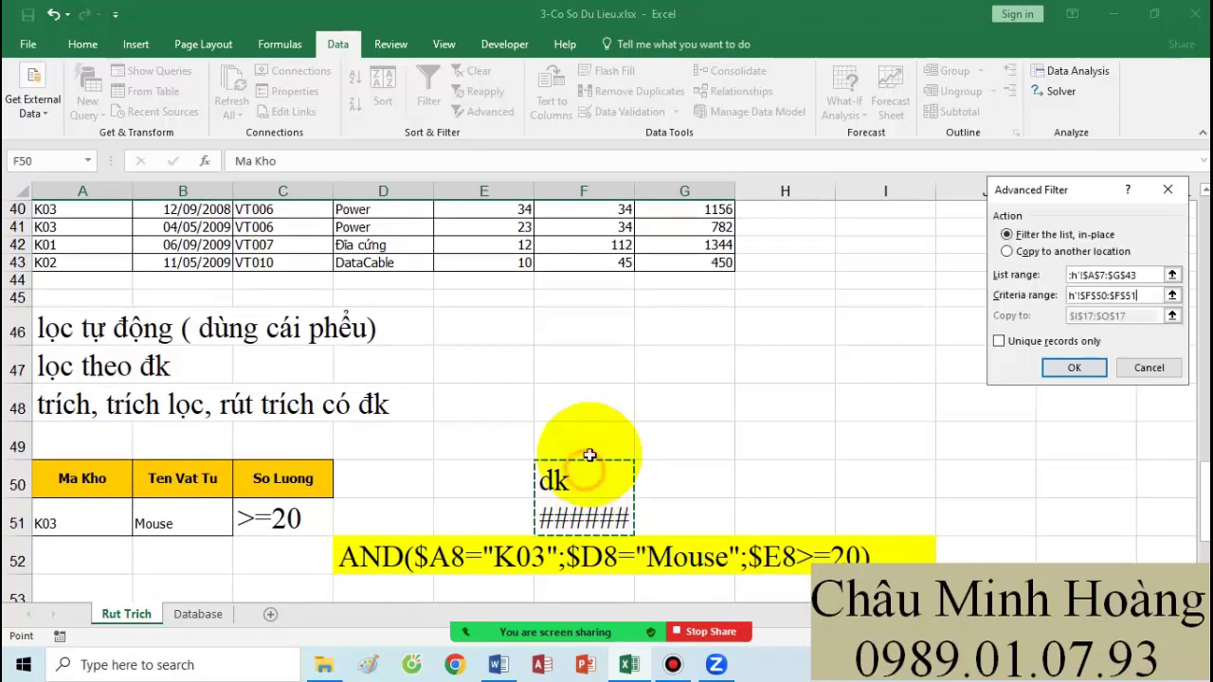
left_click_drag(587, 468, 587, 519)
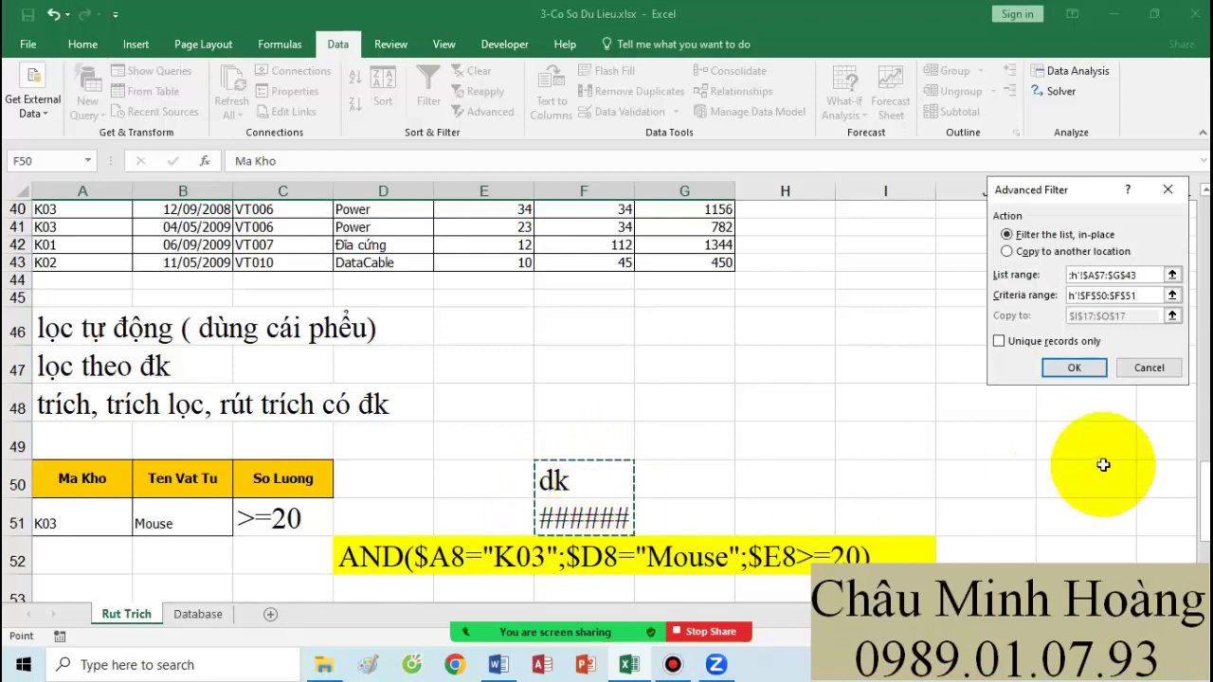
left_click(1073, 368)
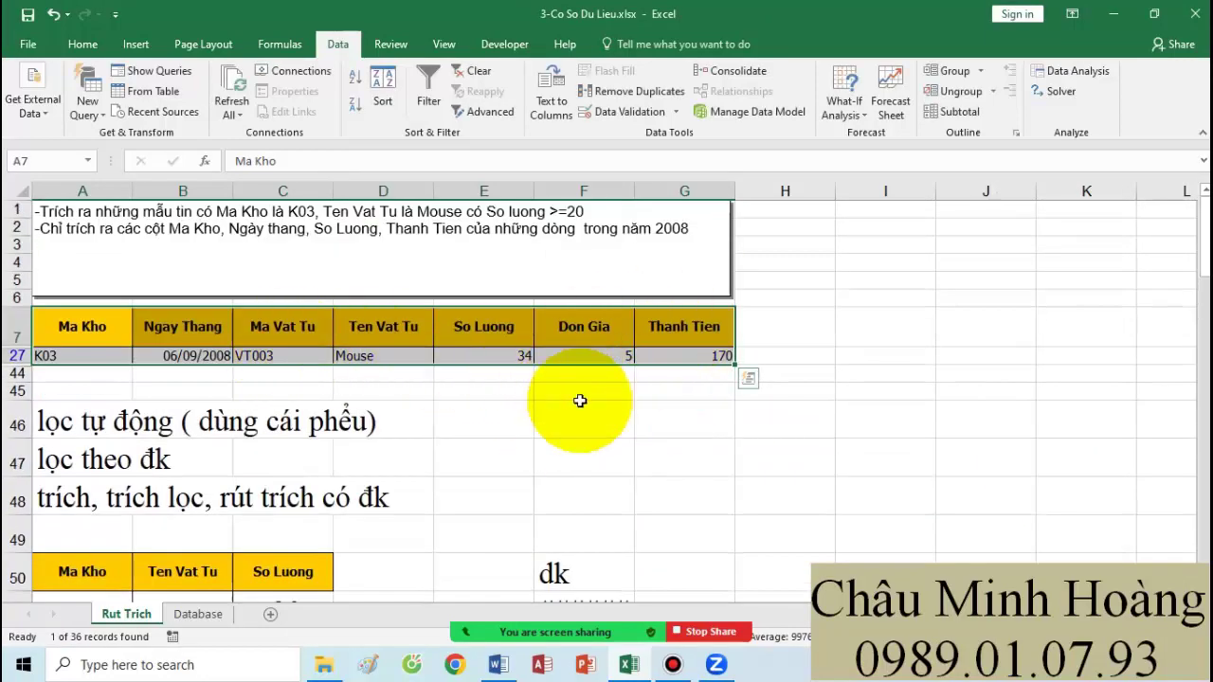
left_click(471, 72)
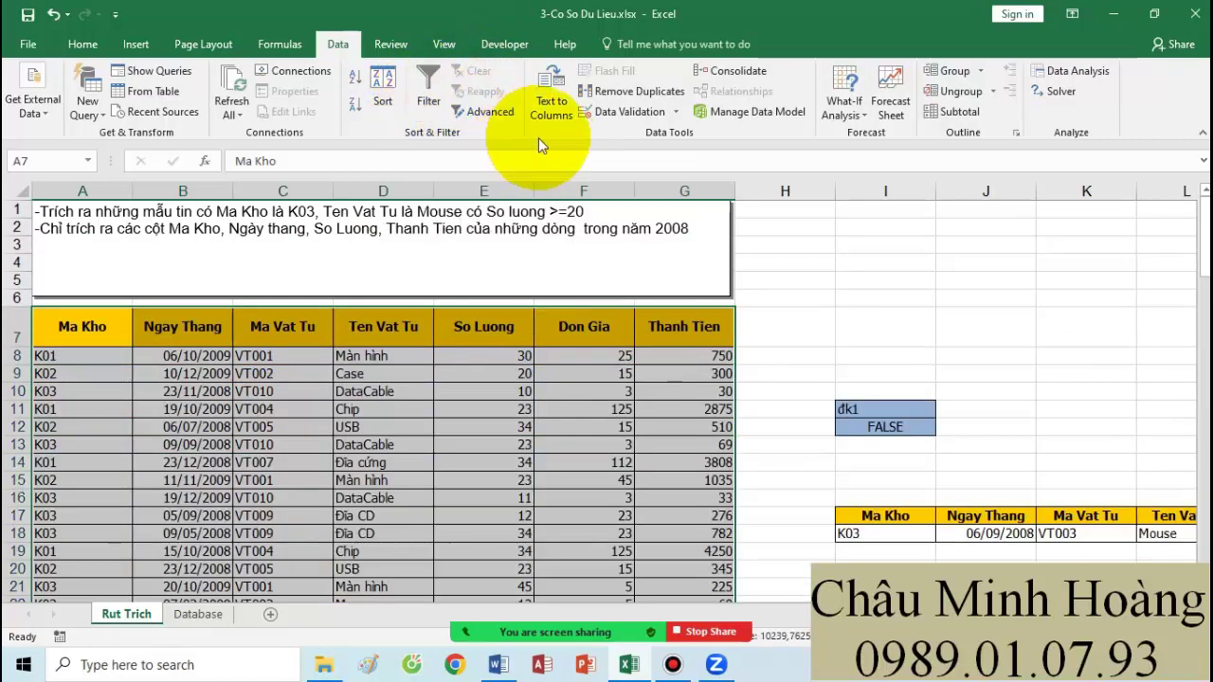
Step: Start an Advanced Filter that copies to another location, with the list range A7:G43
left_click(470, 111)
left_click(1006, 251)
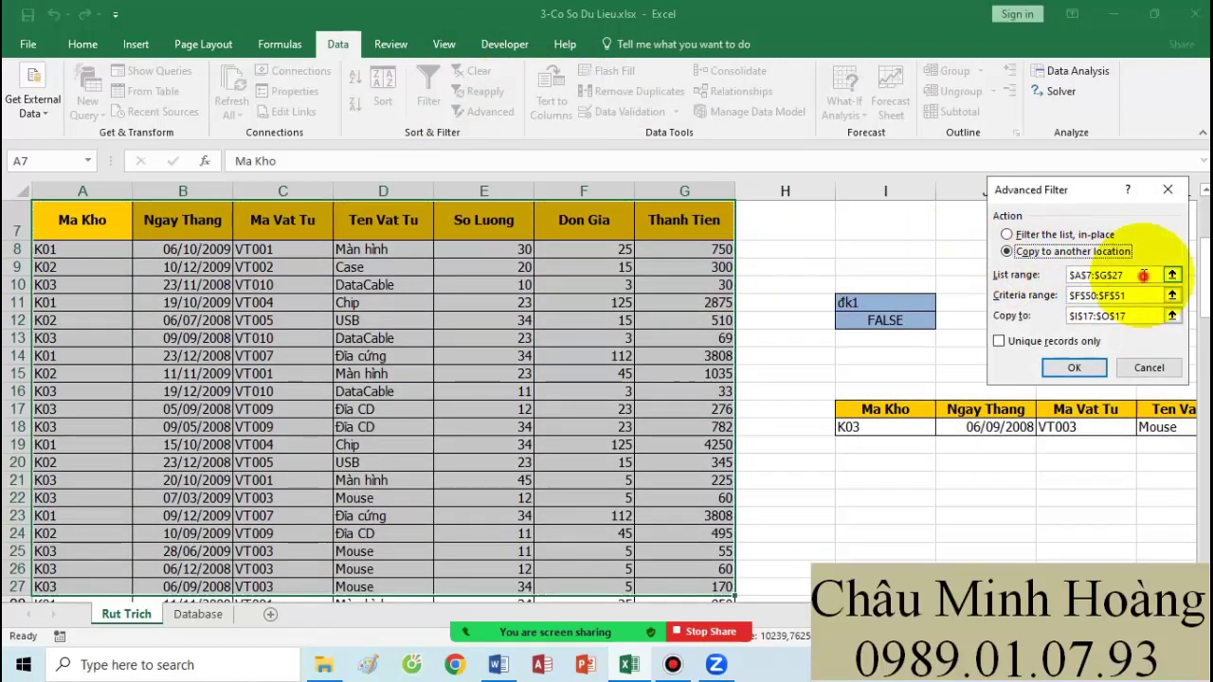
left_click(1143, 274)
left_click_drag(60, 218, 684, 264)
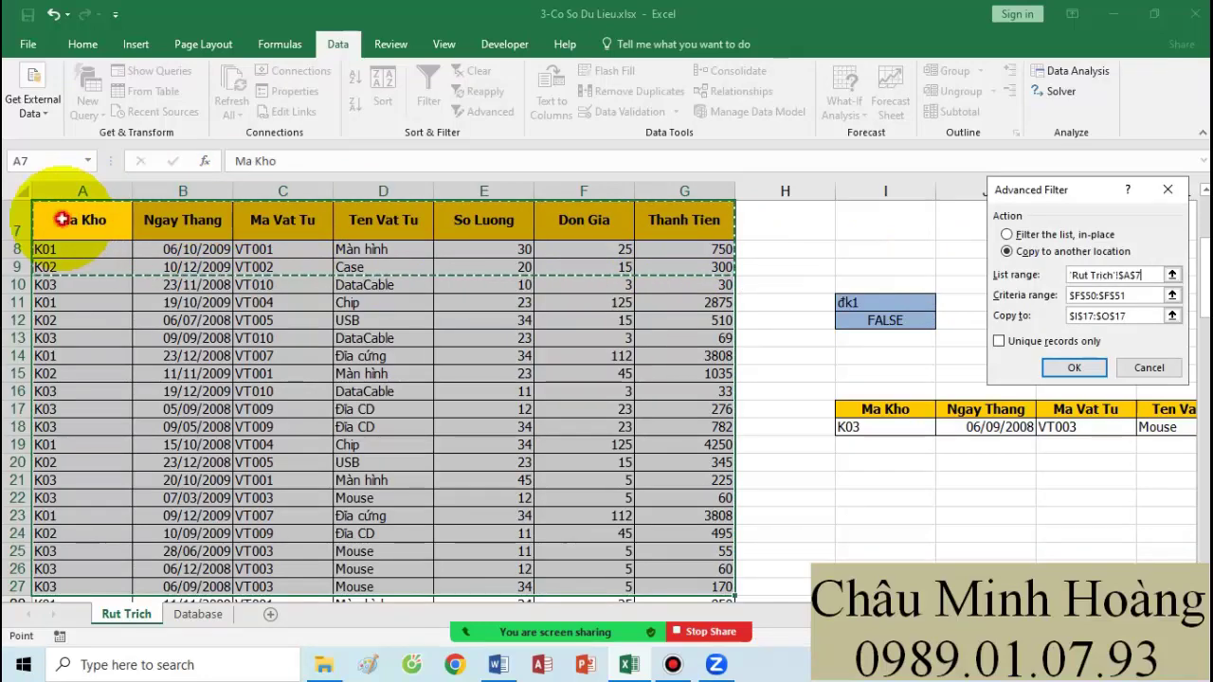
left_click_drag(60, 217, 685, 544)
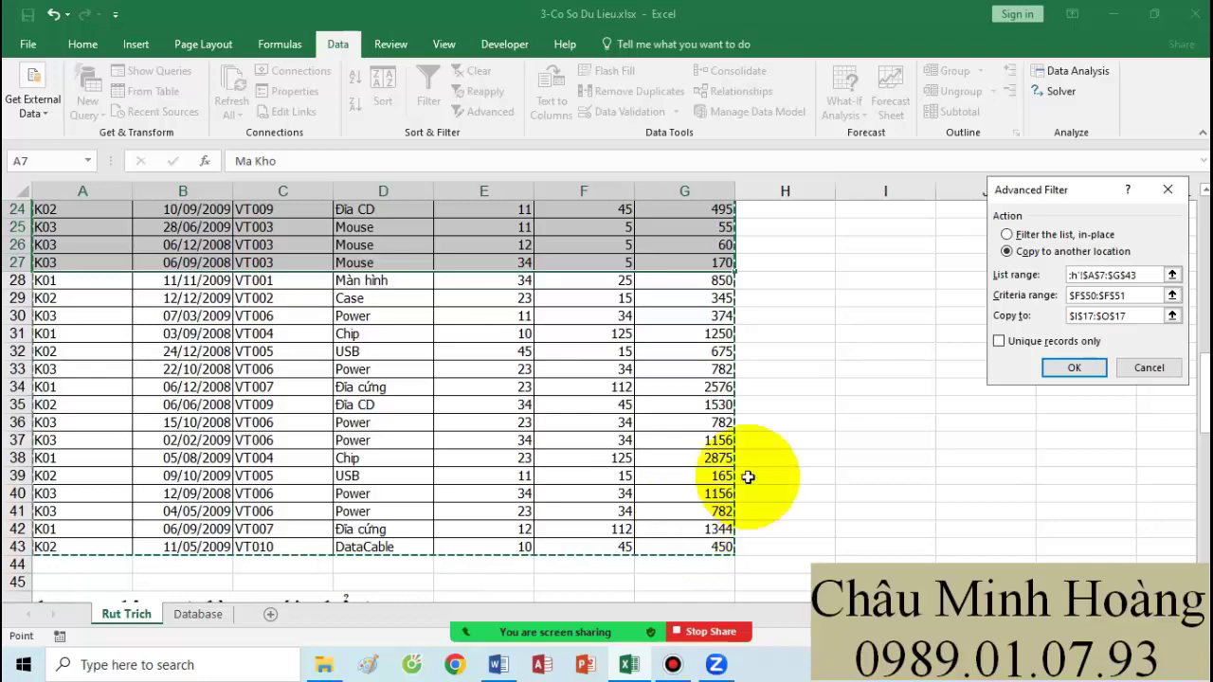
Step: Set the Advanced Filter criteria range to the Ma Kho, Ten Vat Tu and So Luong conditions in A50:C51
left_click(1113, 295)
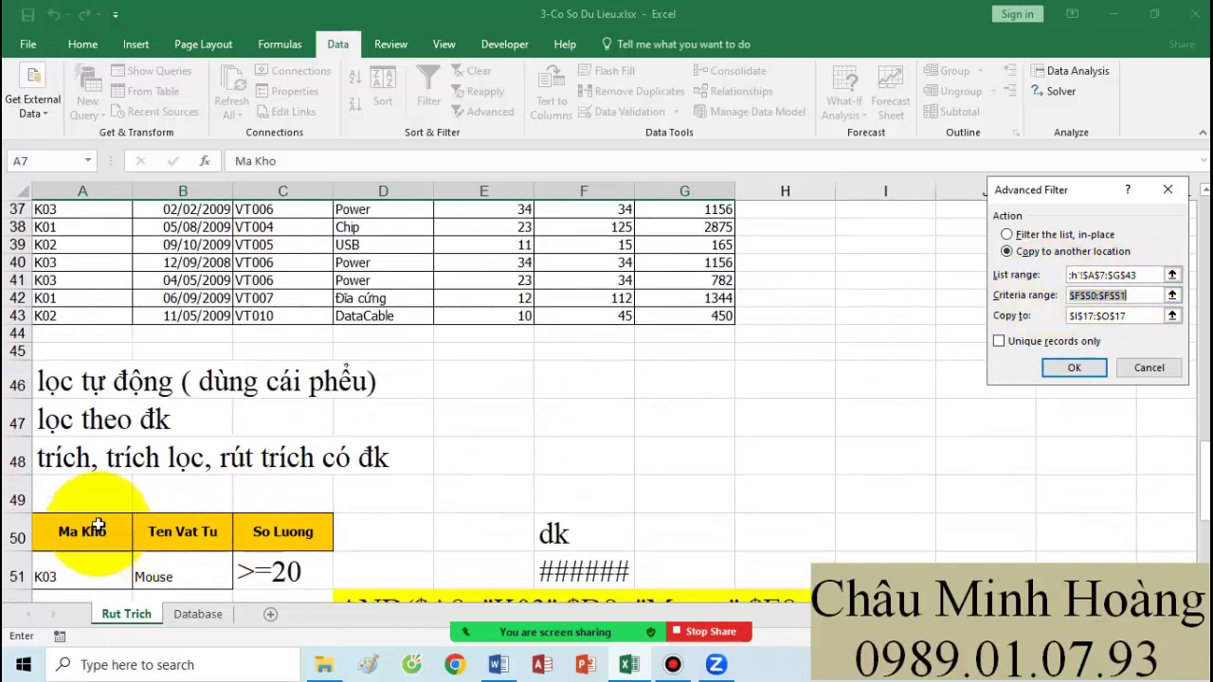
scroll(81, 491, "down", 1)
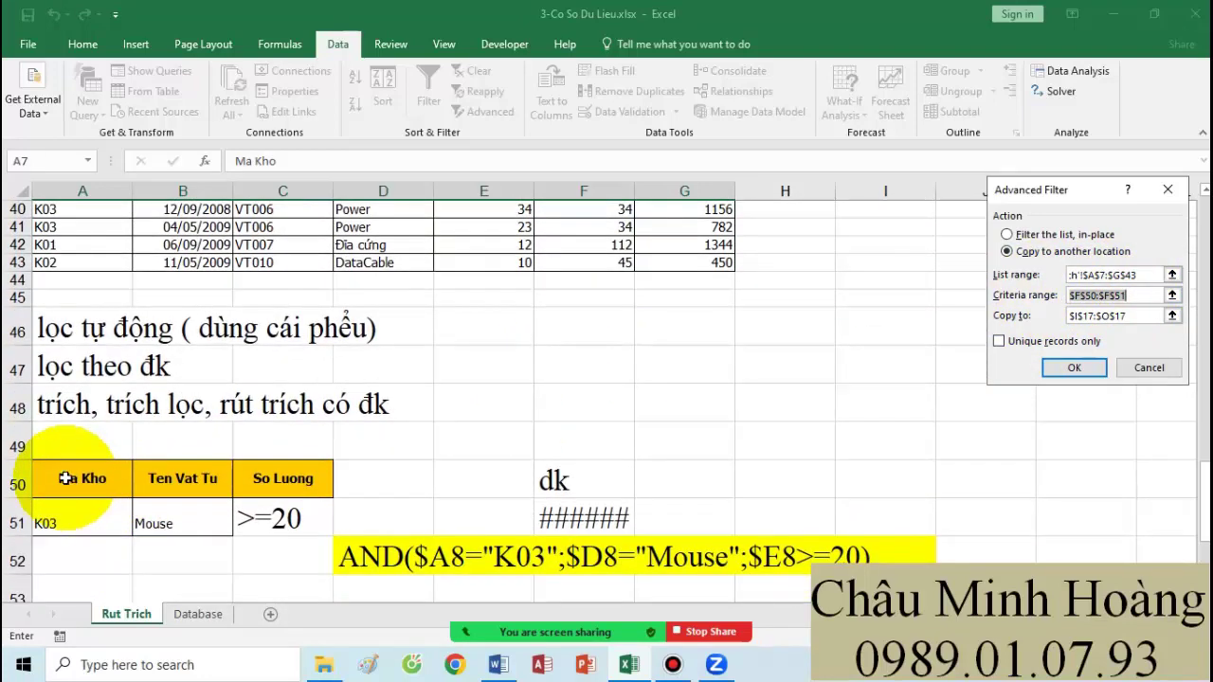
left_click_drag(67, 478, 284, 519)
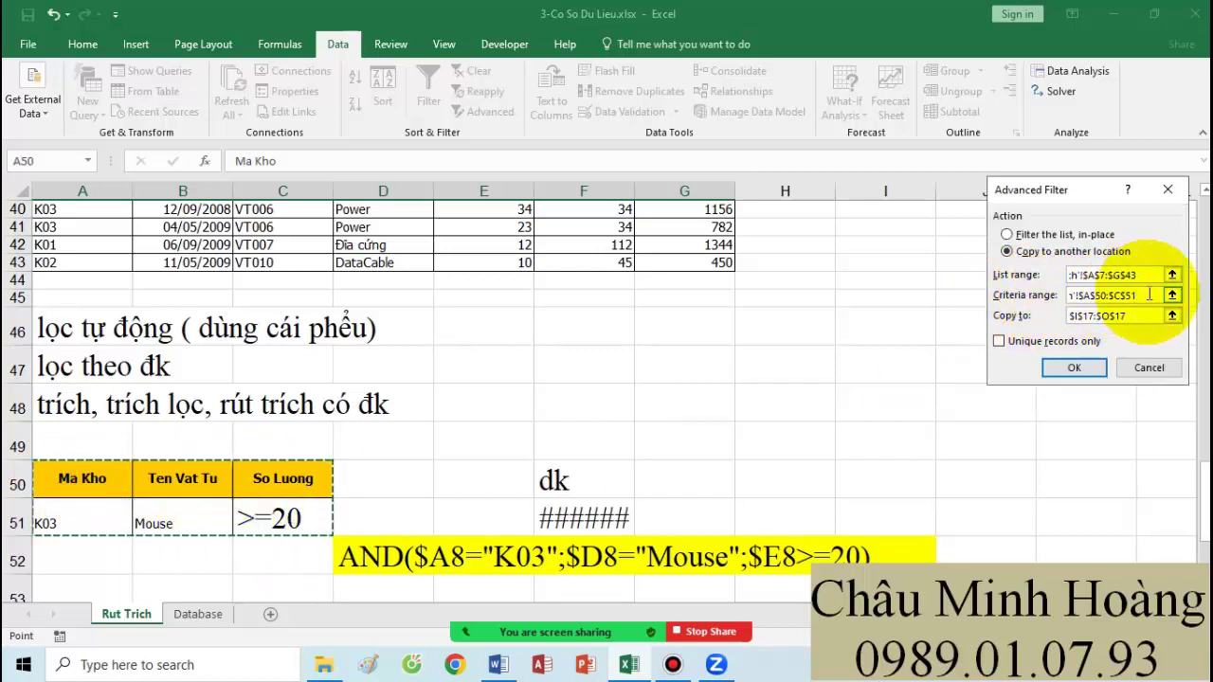
left_click(1021, 295)
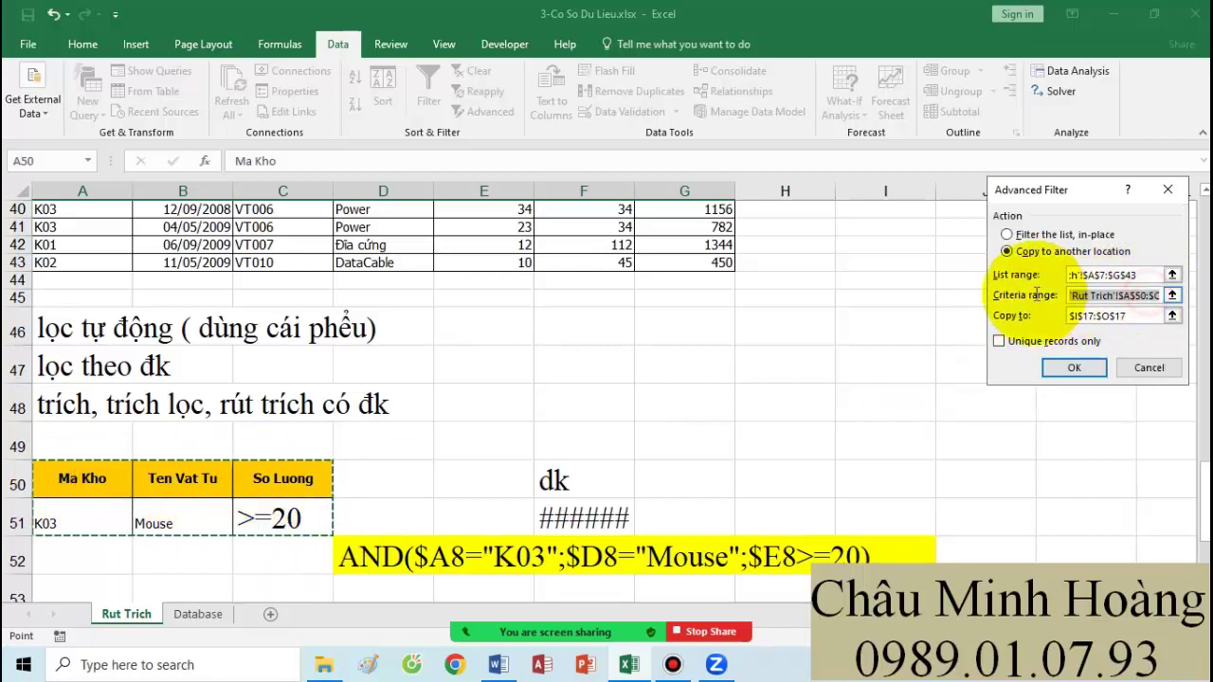
Step: Set the copy-to location to cell A54 and run the extraction
left_click(1145, 315)
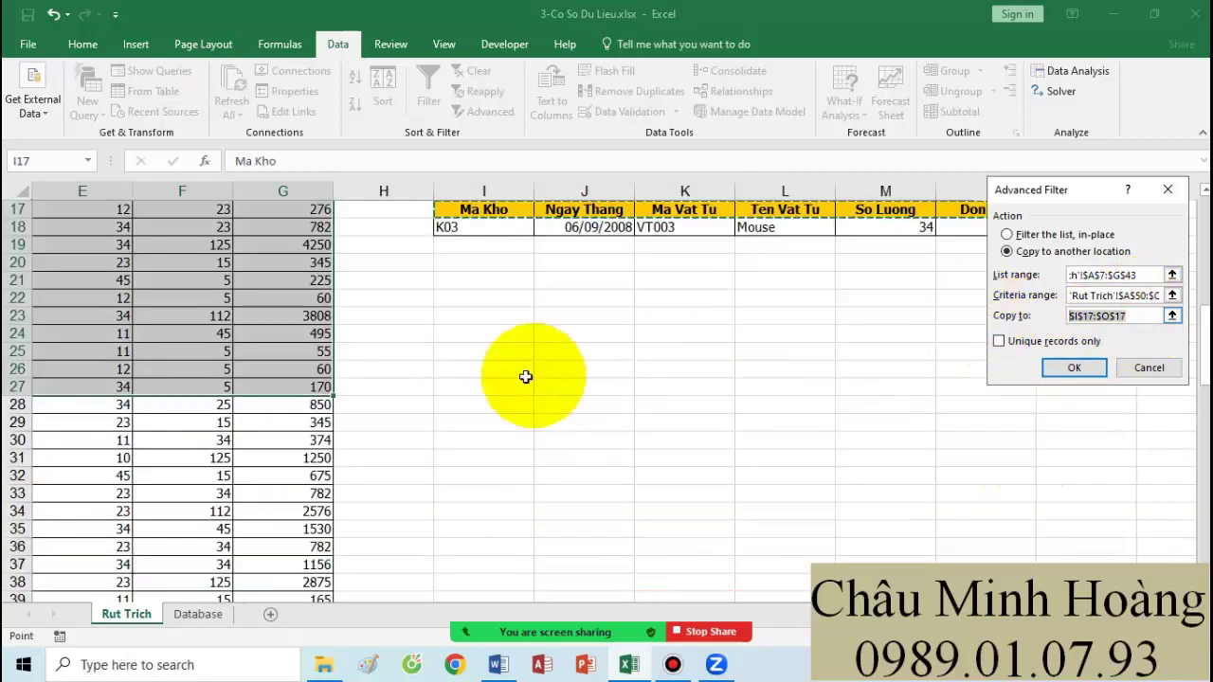
scroll(322, 412, "down", 7)
scroll(322, 412, "down", 5)
left_click_drag(365, 398, 68, 342)
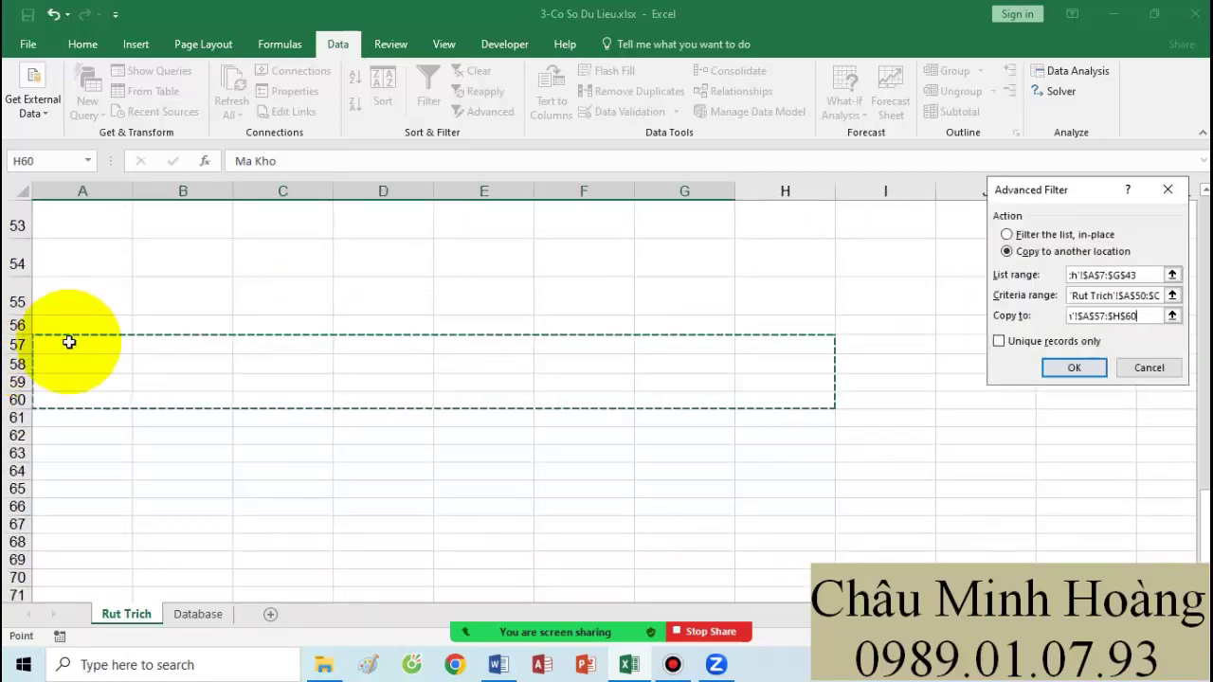
scroll(72, 349, "up", 1)
left_click(117, 379)
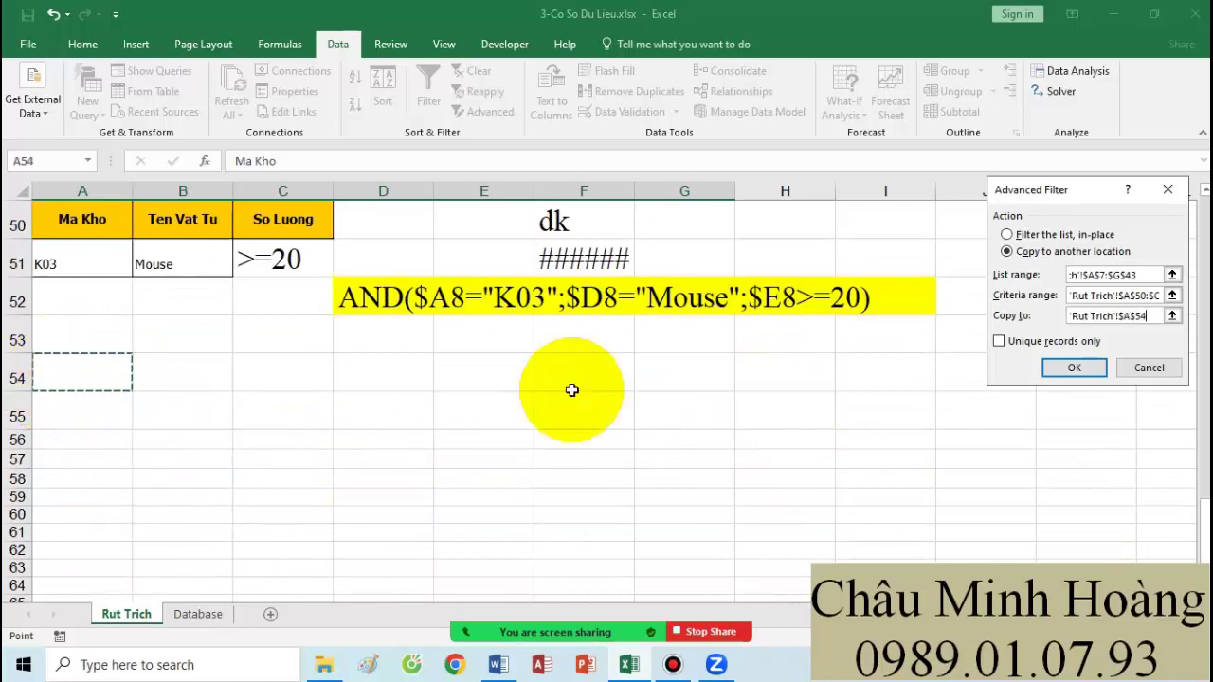
left_click_drag(1156, 315, 1048, 311)
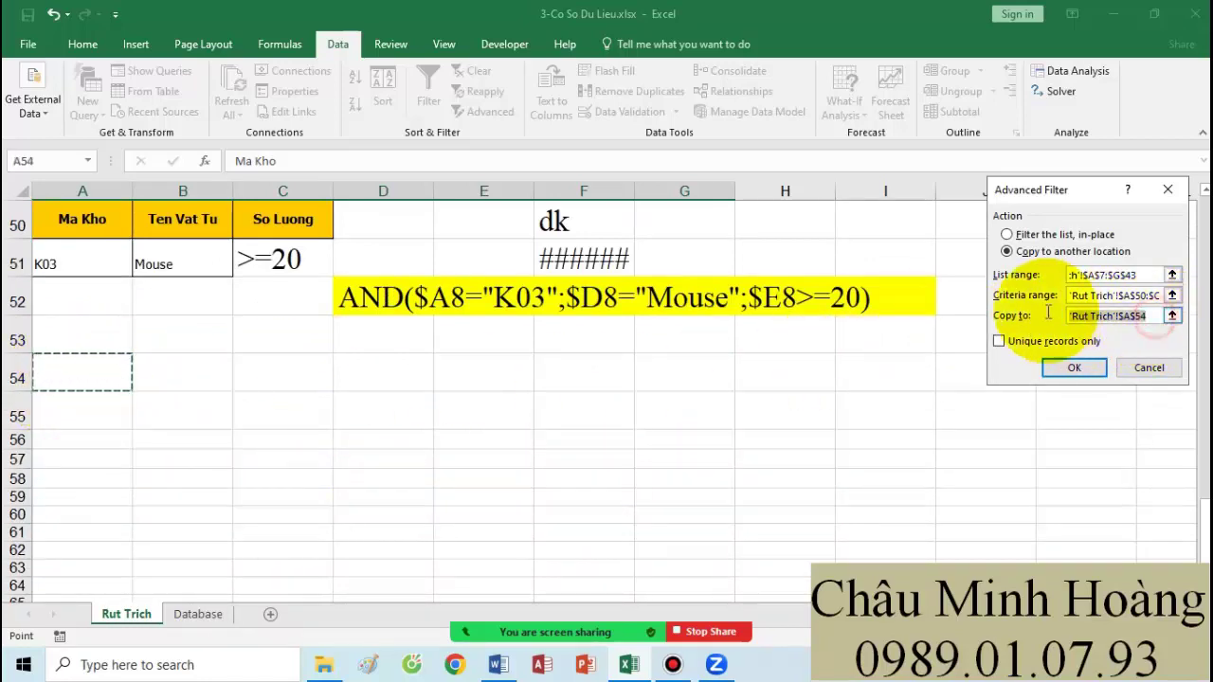
left_click(91, 368)
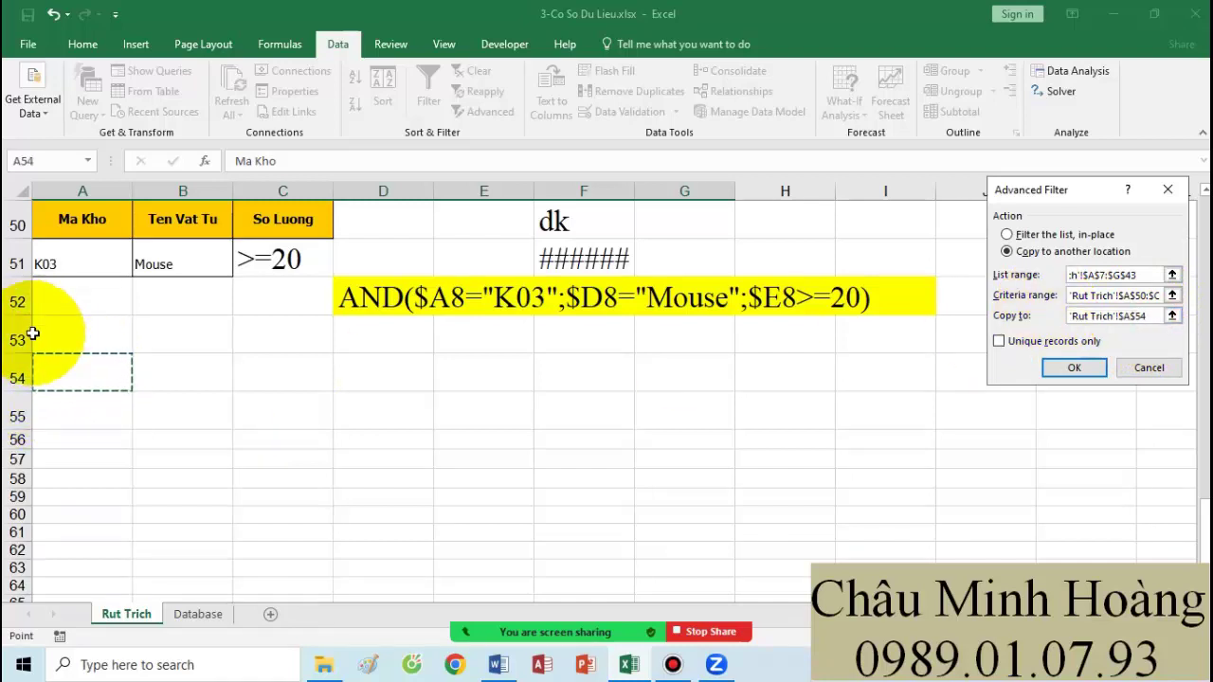
left_click(1106, 370)
scroll(555, 389, "down", 14)
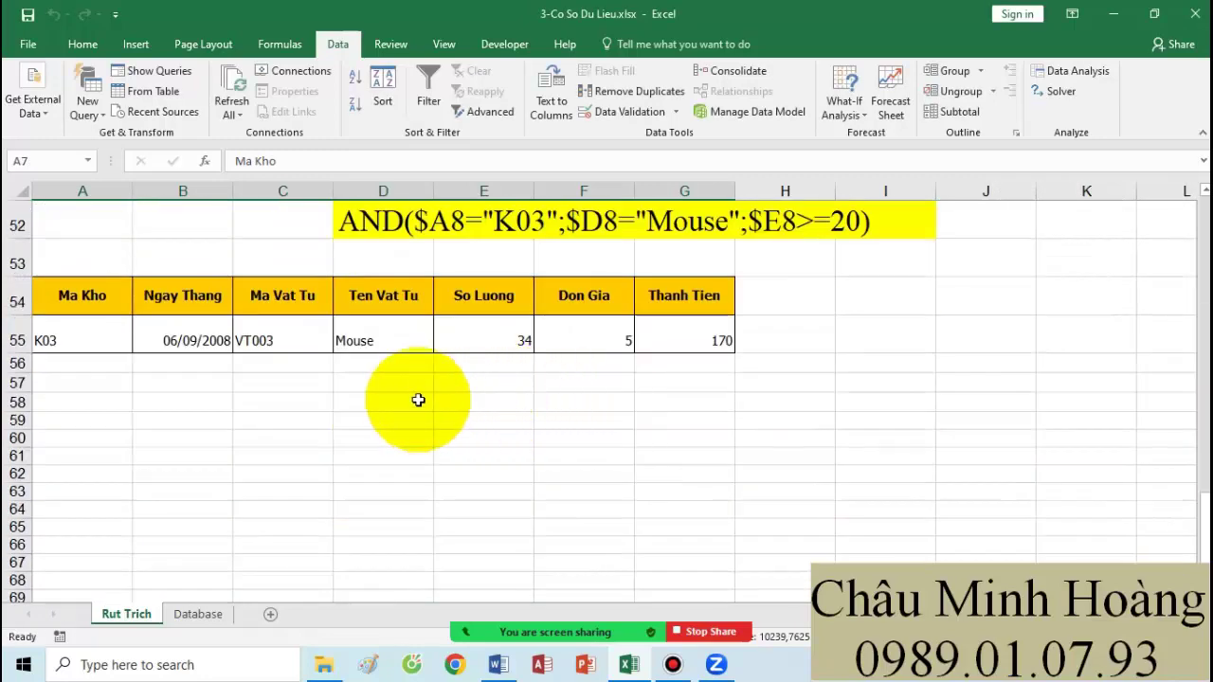
Step: Autofit column F so the dk condition in F51 displays fully, and select F51
scroll(407, 265, "up", 2)
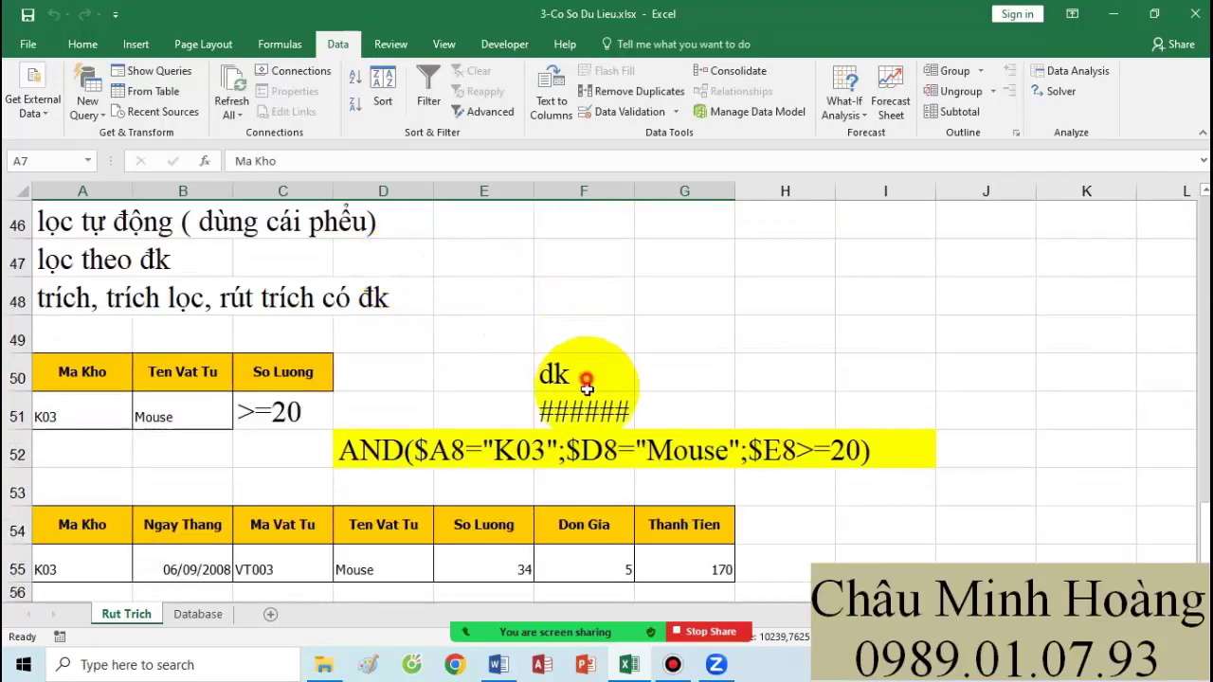
left_click_drag(586, 384, 586, 410)
double_click(633, 193)
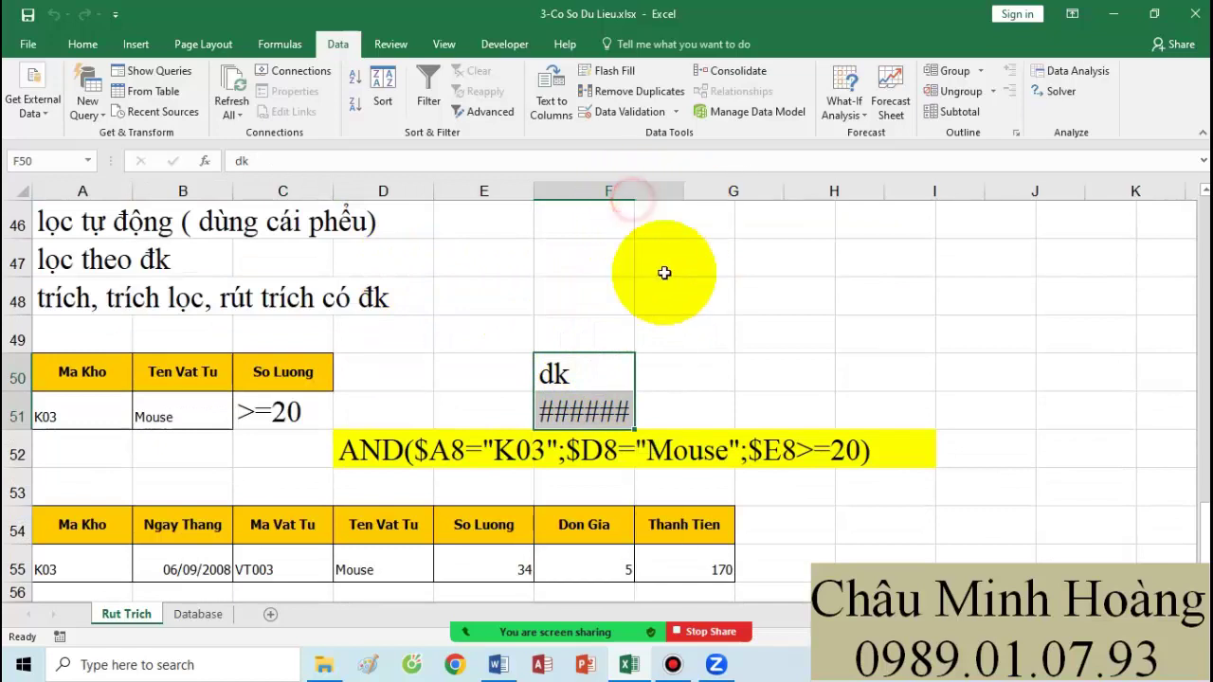
left_click(618, 406)
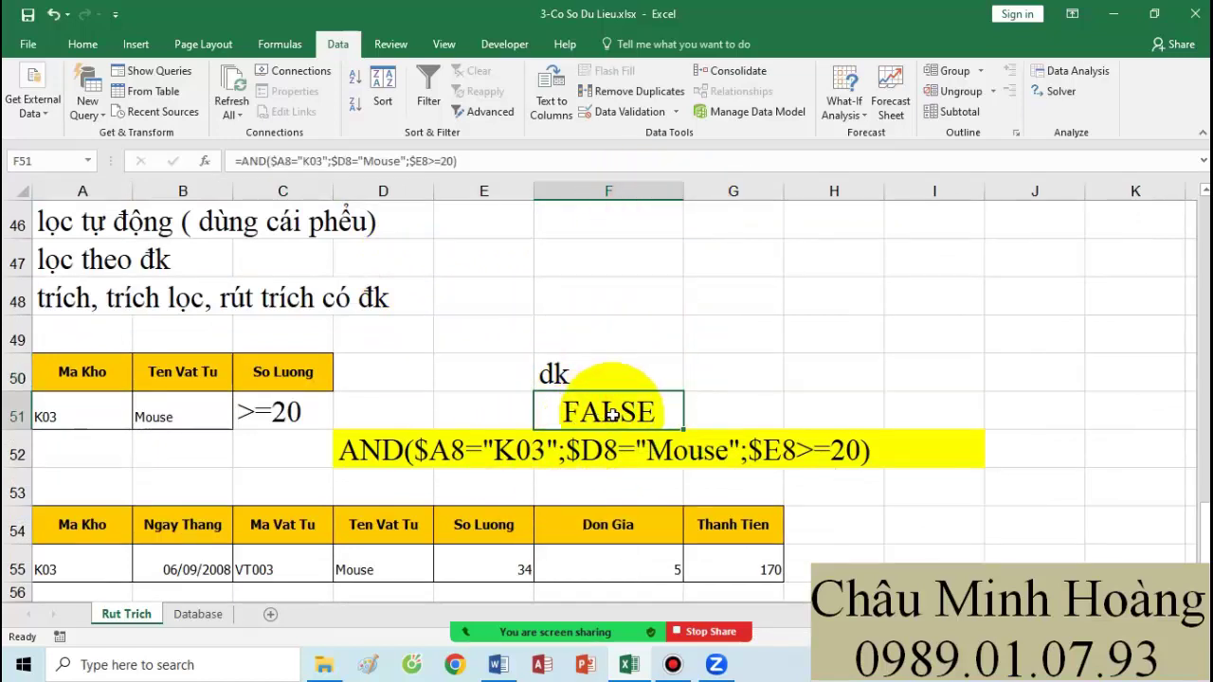
Step: Start a new Advanced Filter that copies to another location, with A7:G43 as the list range
left_click(485, 111)
left_click(1007, 251)
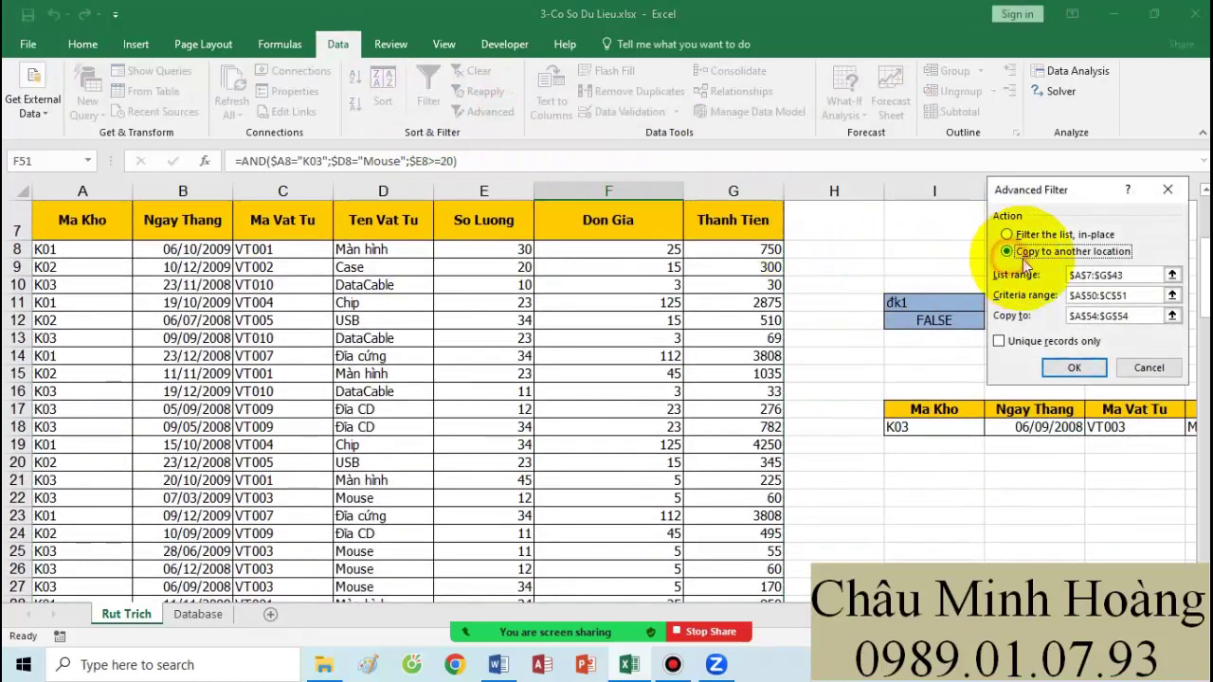
left_click(1143, 275)
scroll(95, 275, "up", 2)
left_click_drag(55, 323, 712, 675)
left_click_drag(682, 675, 758, 569)
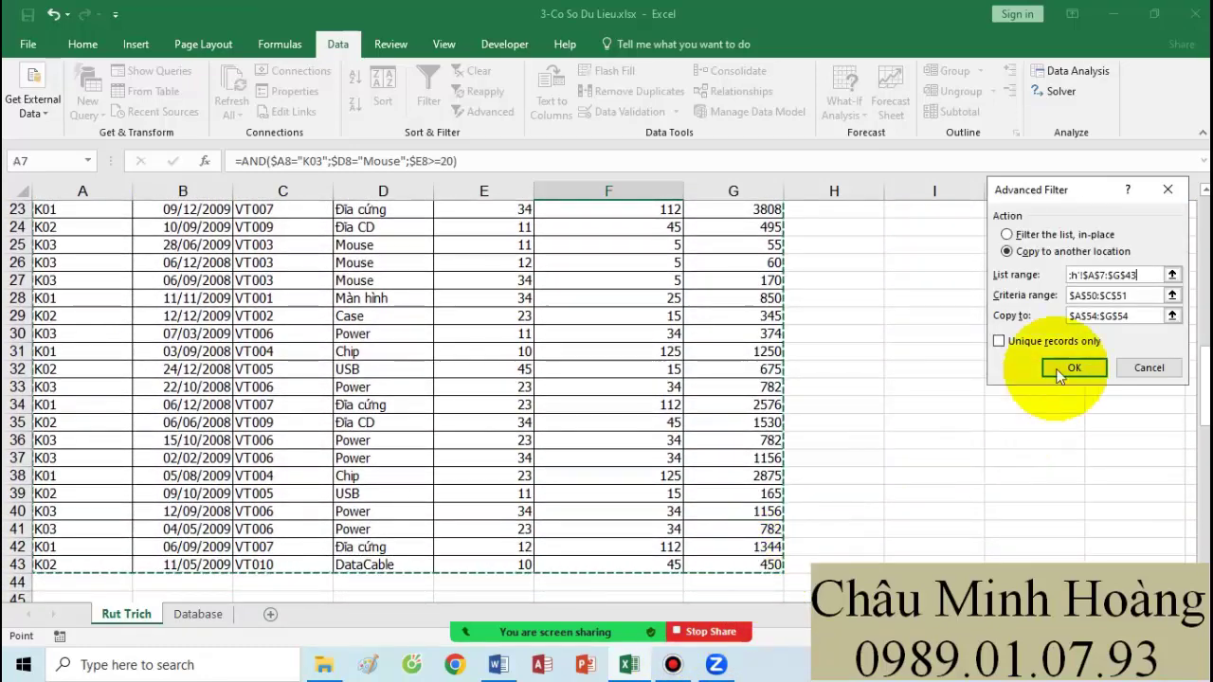
Step: Set the Advanced Filter criteria range to the dk formula condition in F50:F51
left_click(1114, 295)
scroll(758, 341, "down", 2)
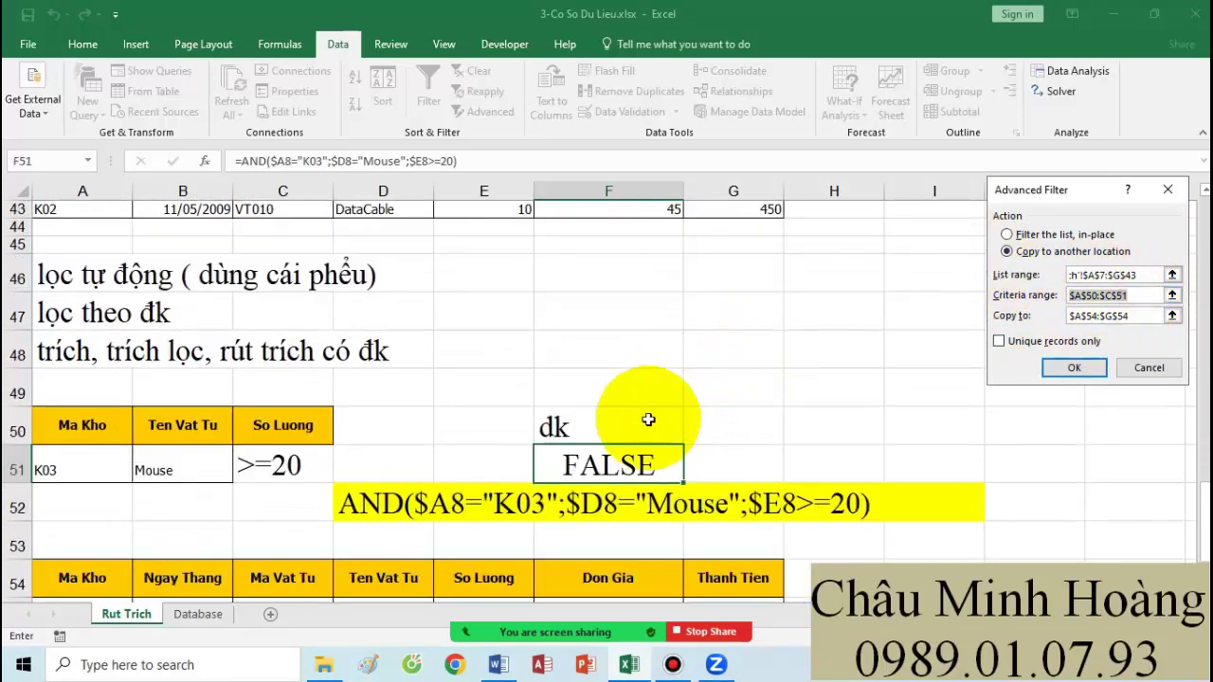
left_click_drag(644, 422, 677, 465)
left_click_drag(626, 416, 628, 464)
Step: Set the copy-to location to cell A58 and run the formula-based extraction
left_click(1109, 316)
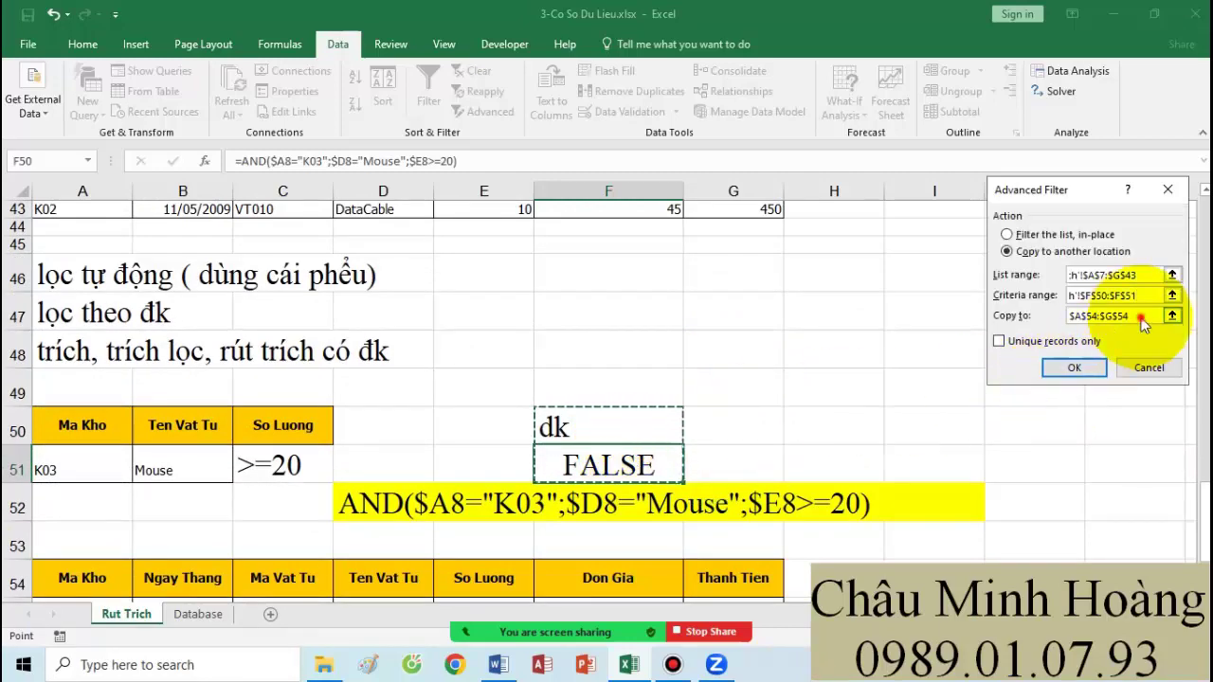
scroll(541, 407, "down", 4)
scroll(195, 424, "up", 1)
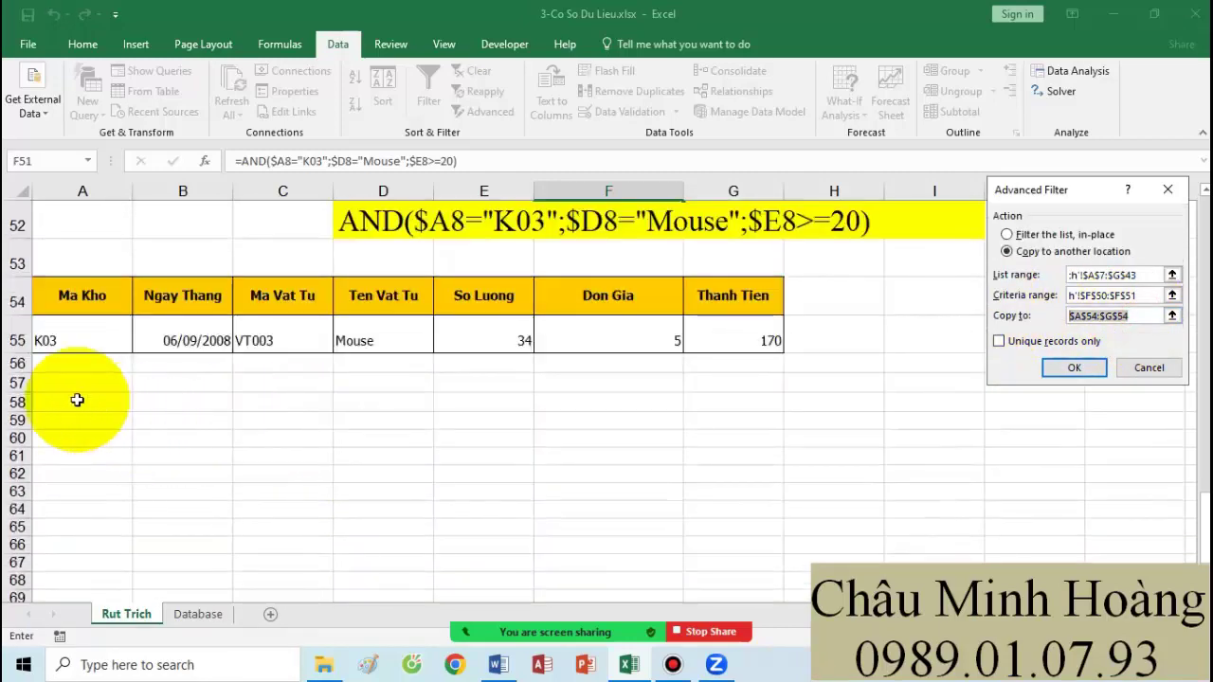
left_click_drag(73, 397, 55, 381)
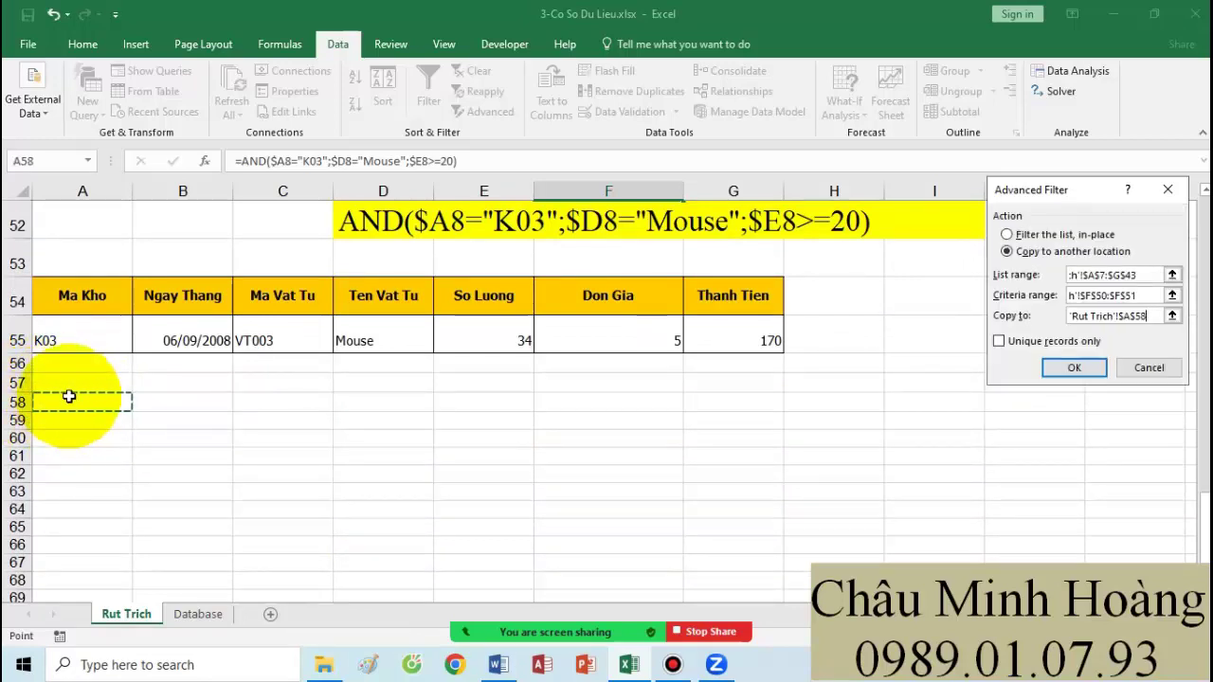
left_click(1074, 368)
Step: Examine the extracted records from row 54 down and the condition ranges in rows 50 to 52
left_click_drag(86, 334, 775, 462)
scroll(775, 456, "up", 2)
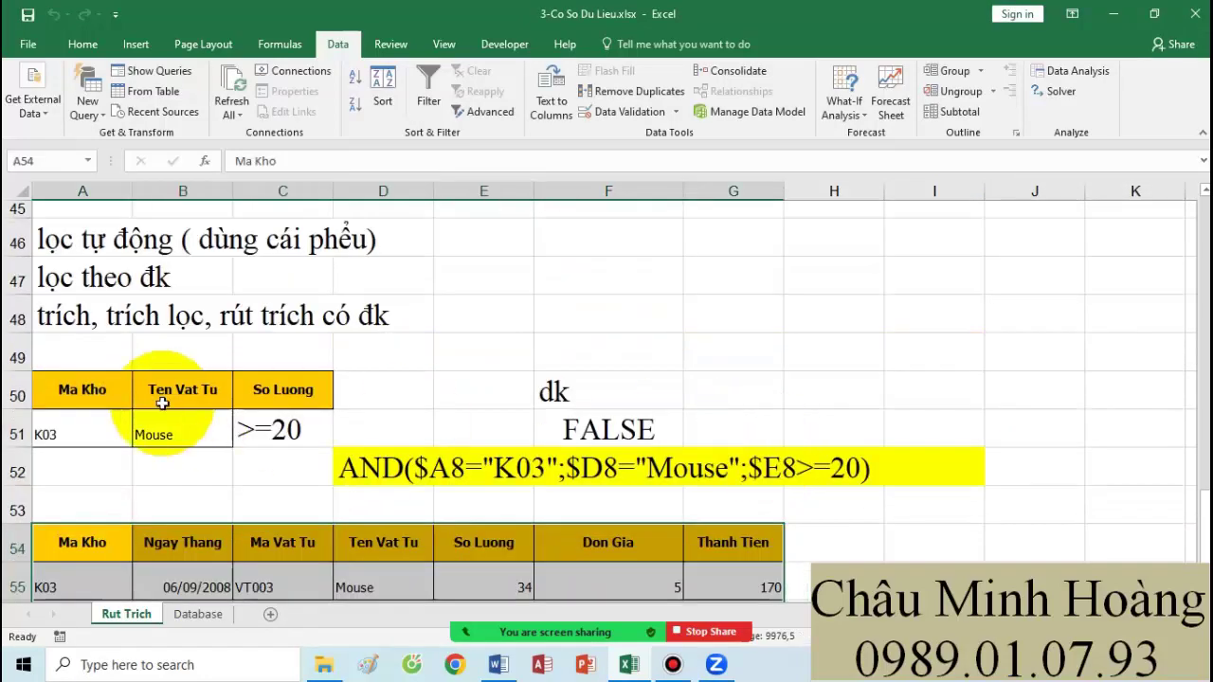
left_click_drag(82, 389, 999, 475)
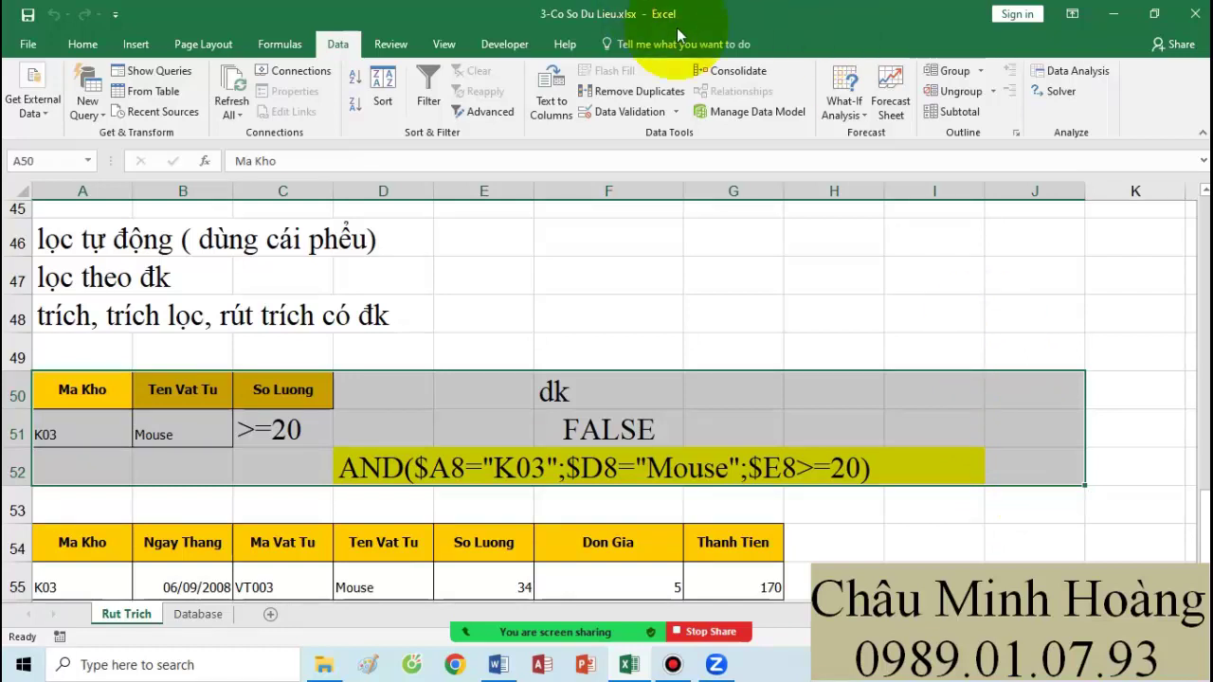
left_click_drag(95, 388, 259, 414)
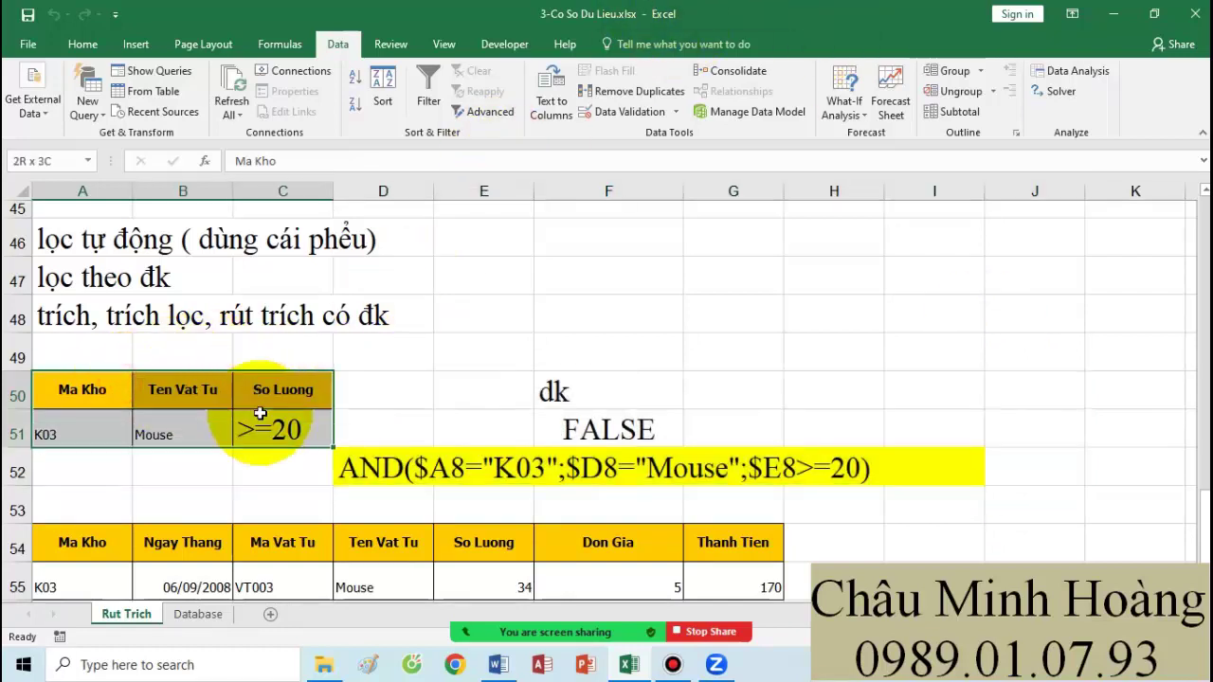
left_click_drag(671, 388, 641, 419)
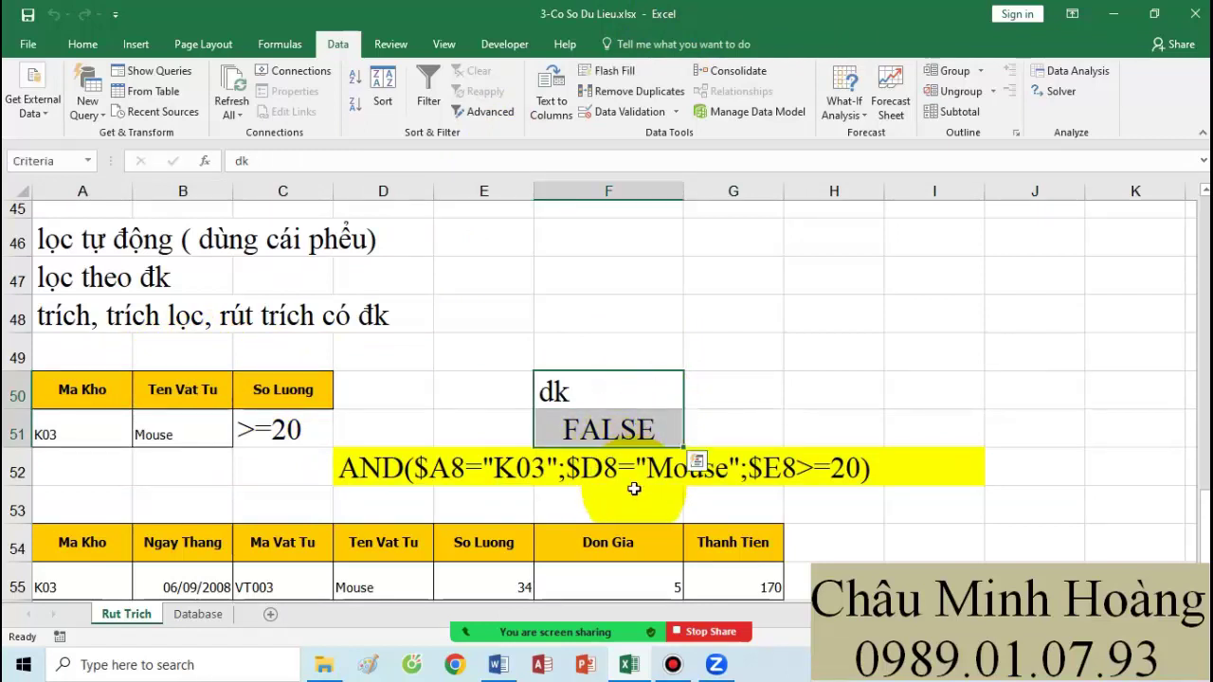
left_click(675, 665)
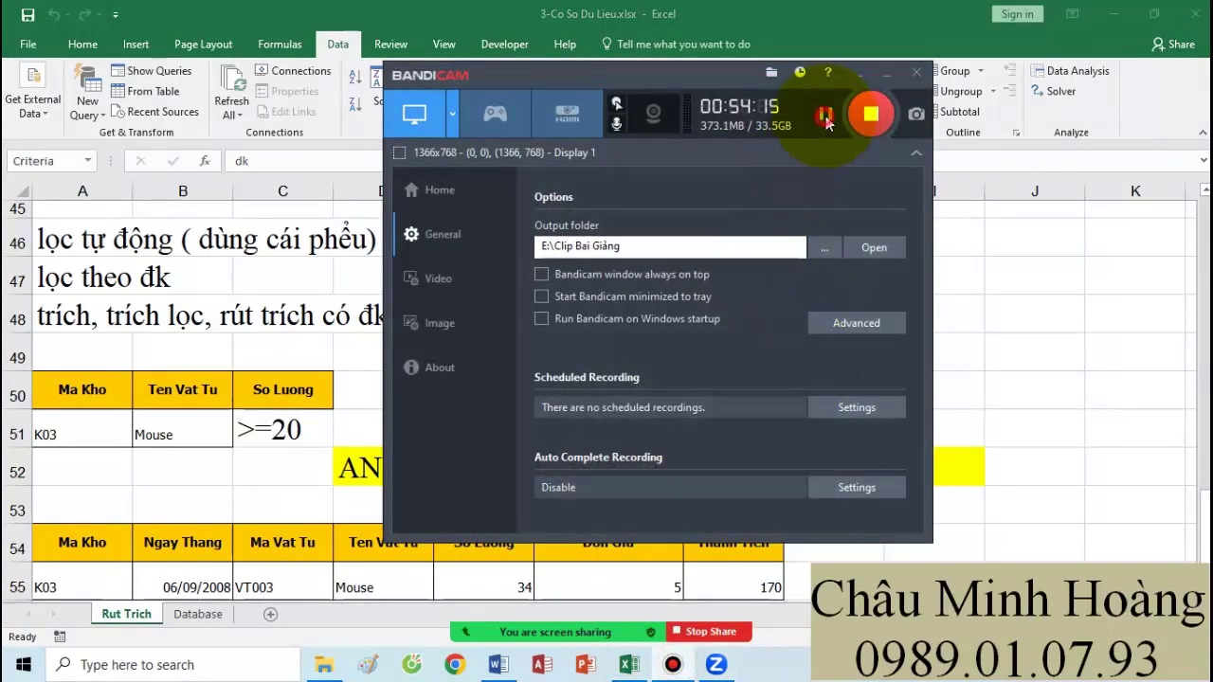
left_click(825, 114)
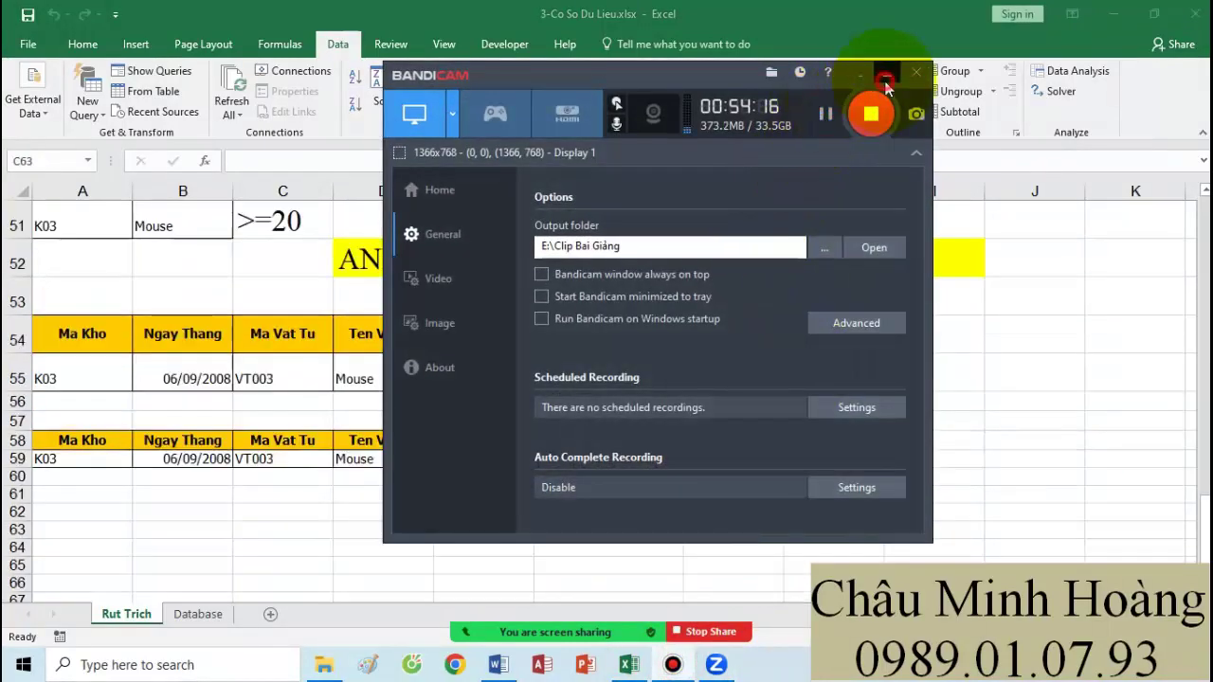
left_click(885, 80)
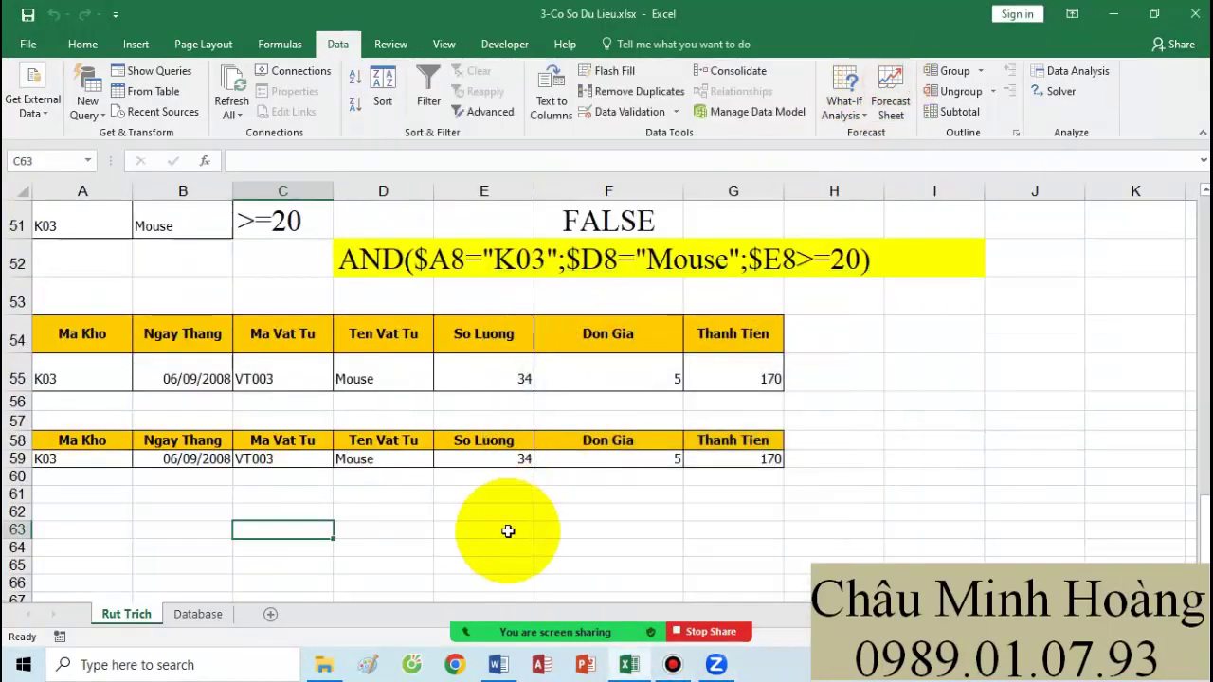
Step: Set the font size of the empty block A60:K78 below the extracted records to 20
scroll(511, 509, "up", 17)
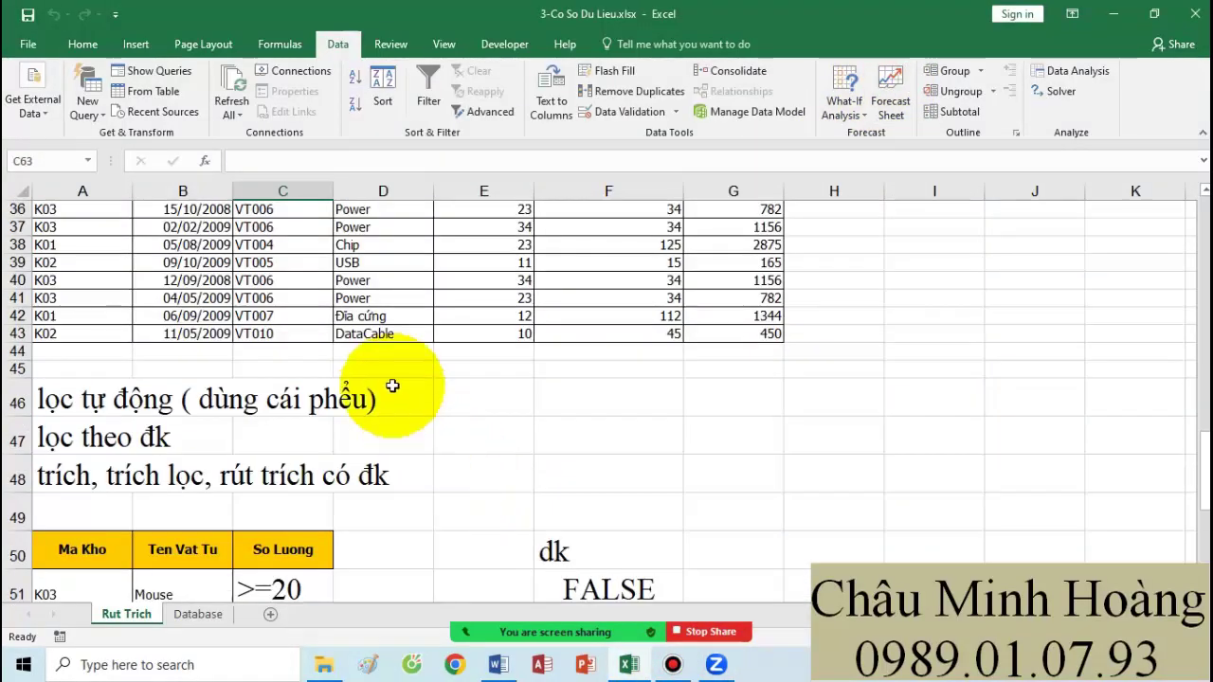
left_click_drag(70, 231, 686, 243)
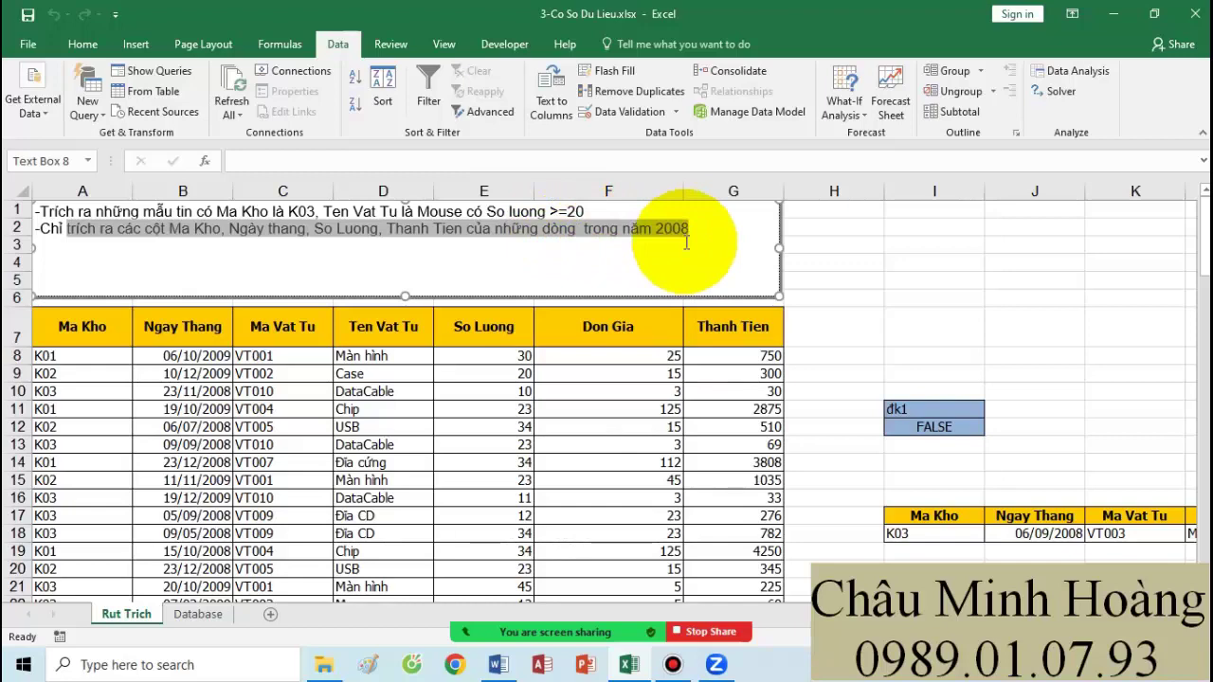
scroll(712, 274, "down", 15)
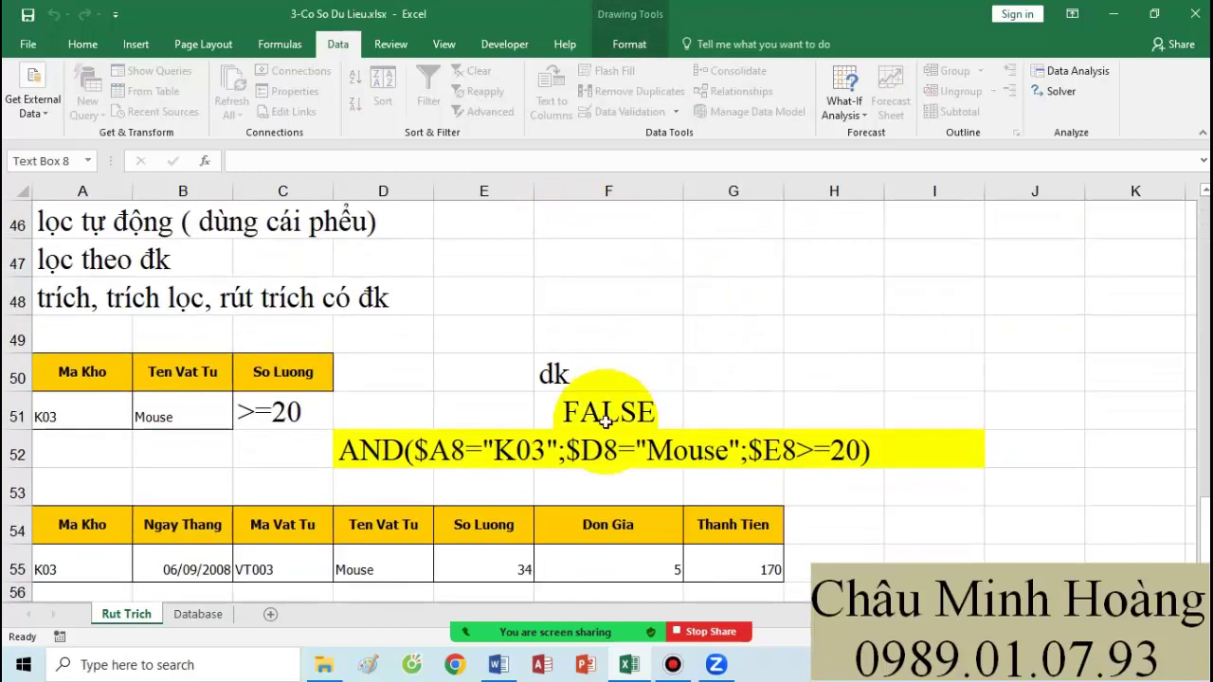
scroll(578, 414, "down", 4)
left_click_drag(137, 266, 910, 501)
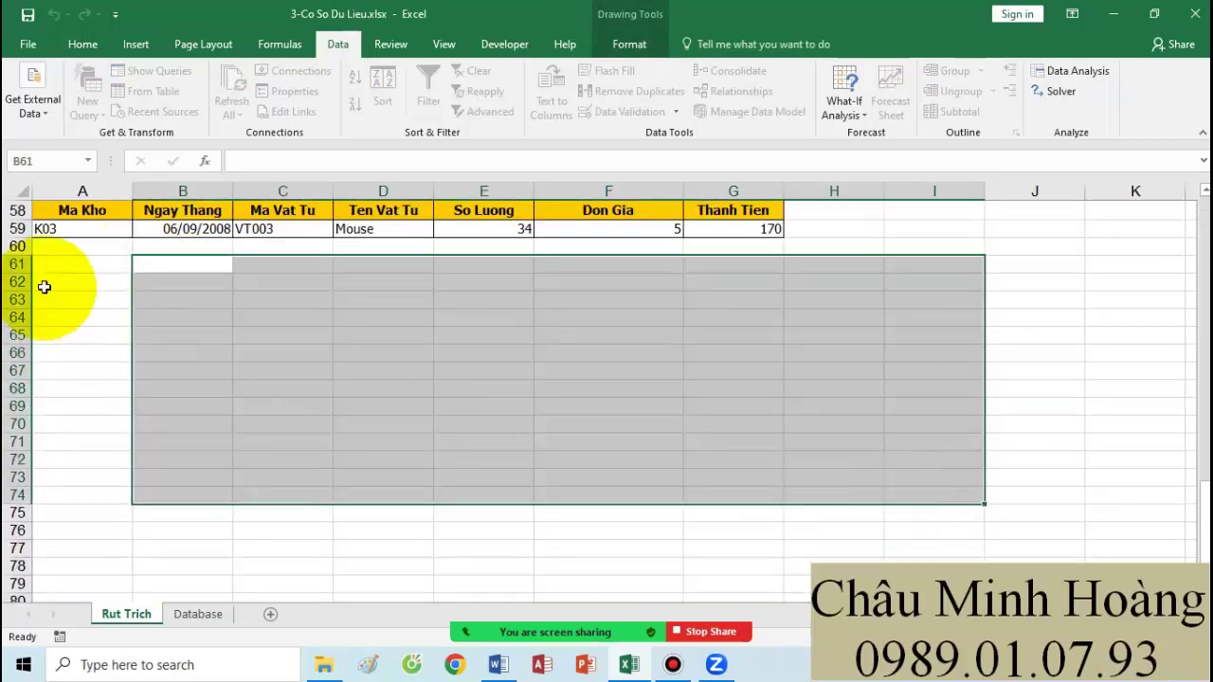
mouse_move(50, 248)
left_mouse_down()
mouse_move(634, 368)
mouse_move(1118, 555)
left_mouse_up()
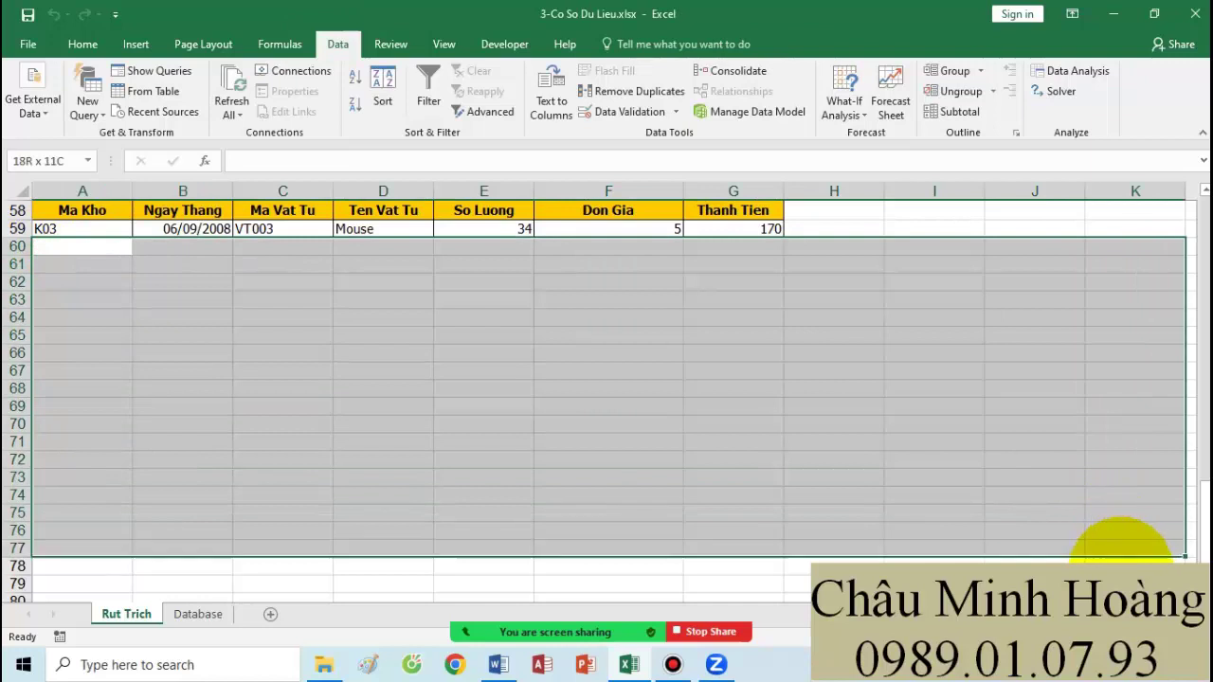
left_click(82, 42)
key("Up")
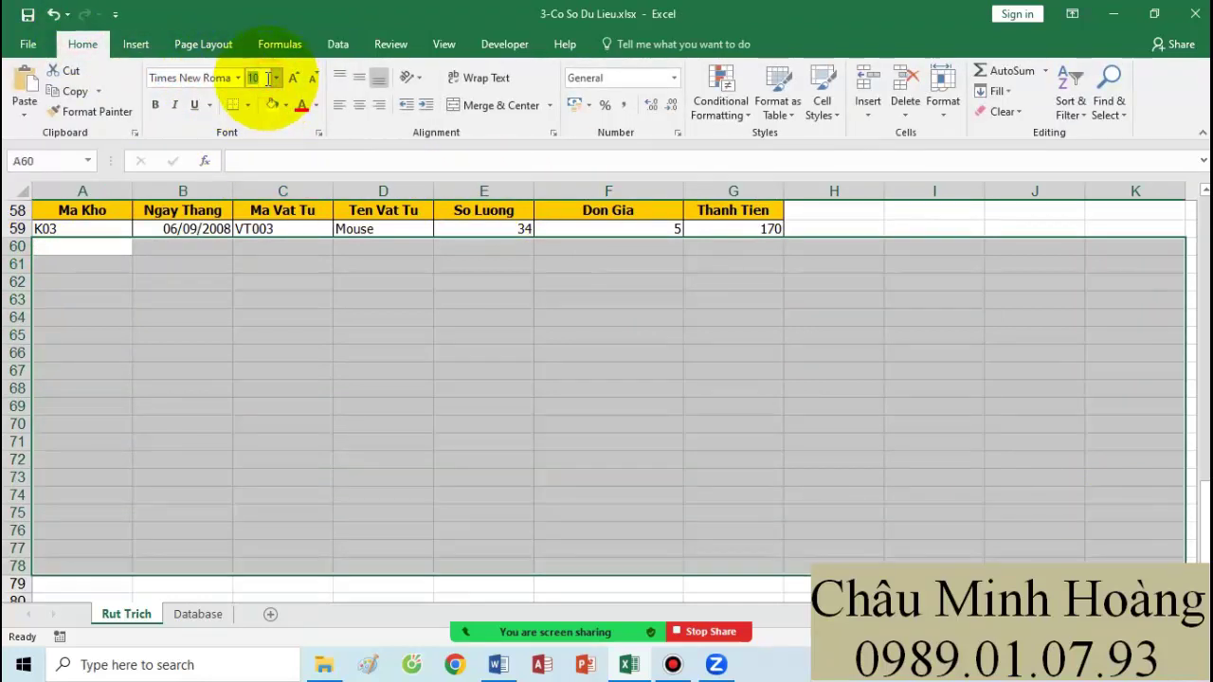
type("20")
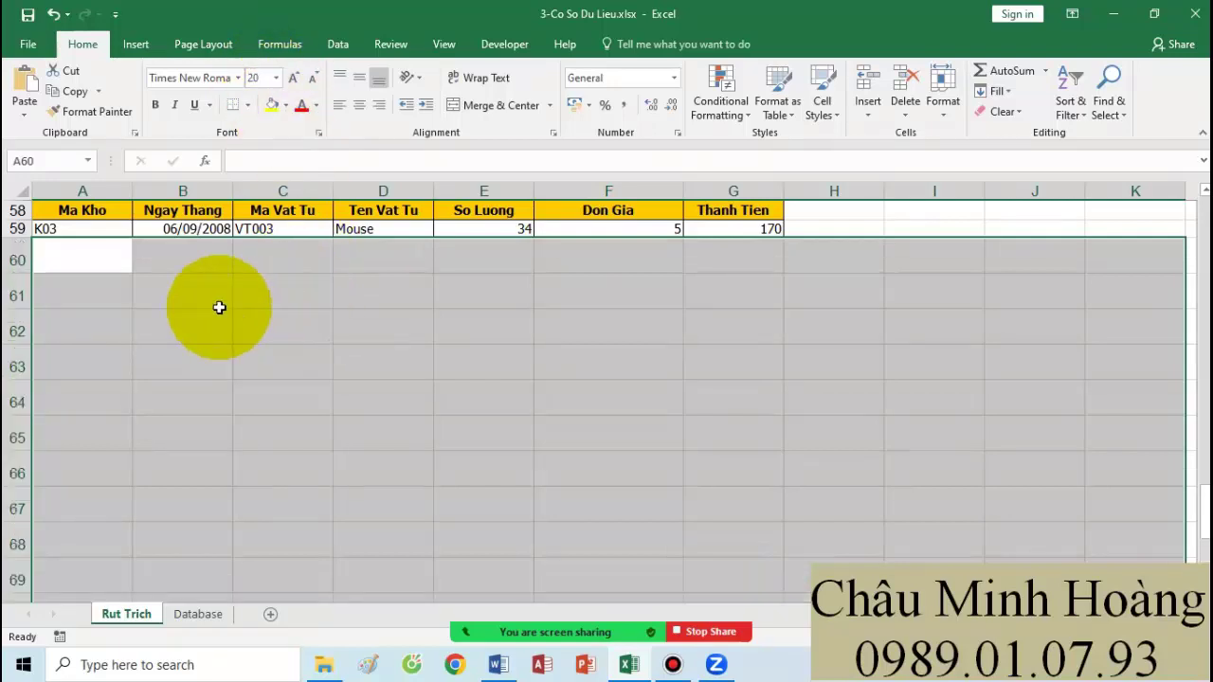
Step: Enter the heading đk2 in B61 and the condition formula =YEAR($B8)=2008 in B62
left_click(197, 295)
type("đk2")
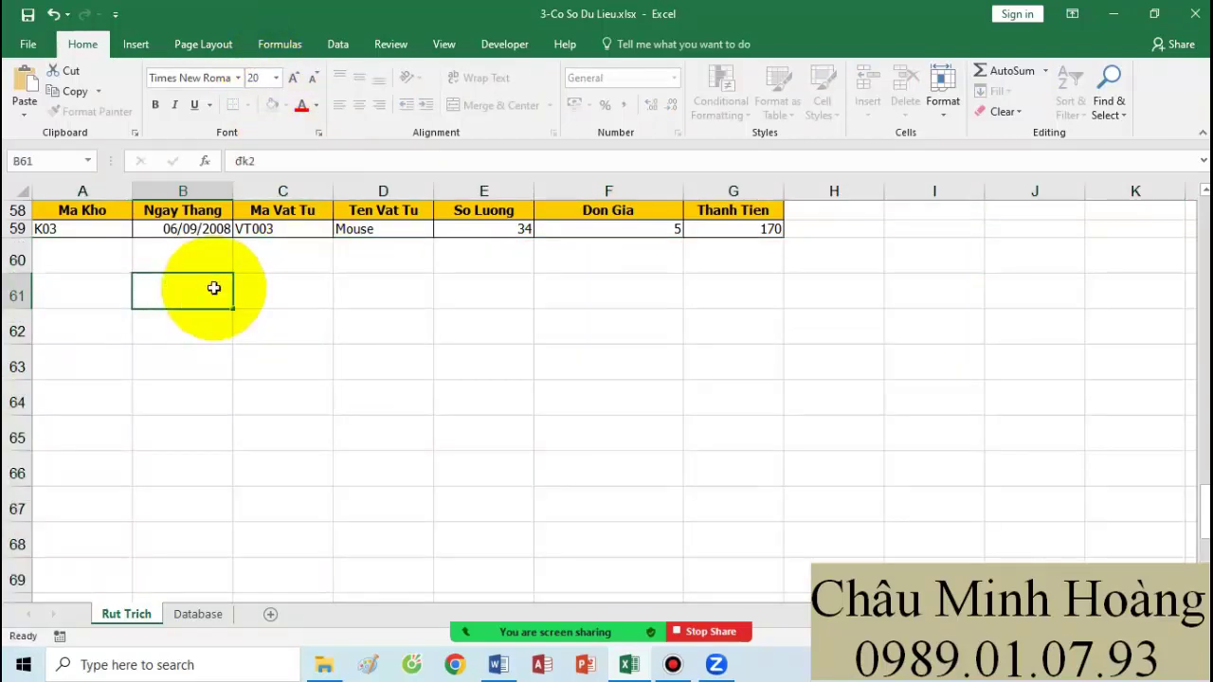
key("Return")
type("=")
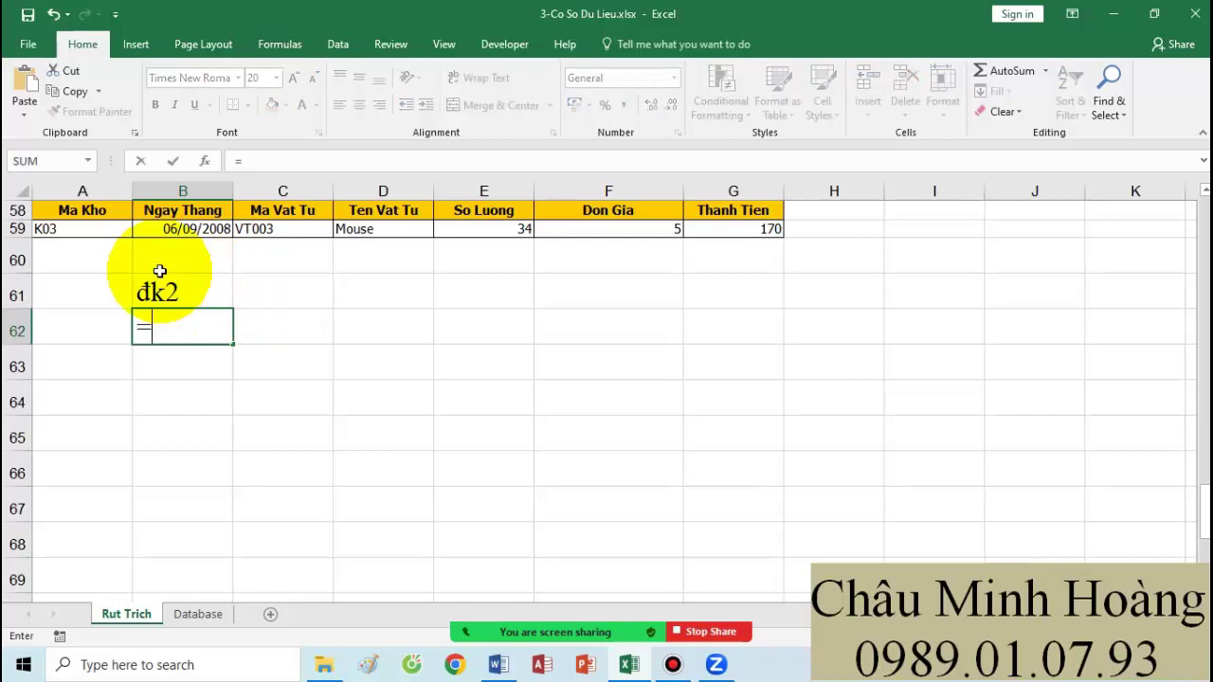
type("year")
key("Tab")
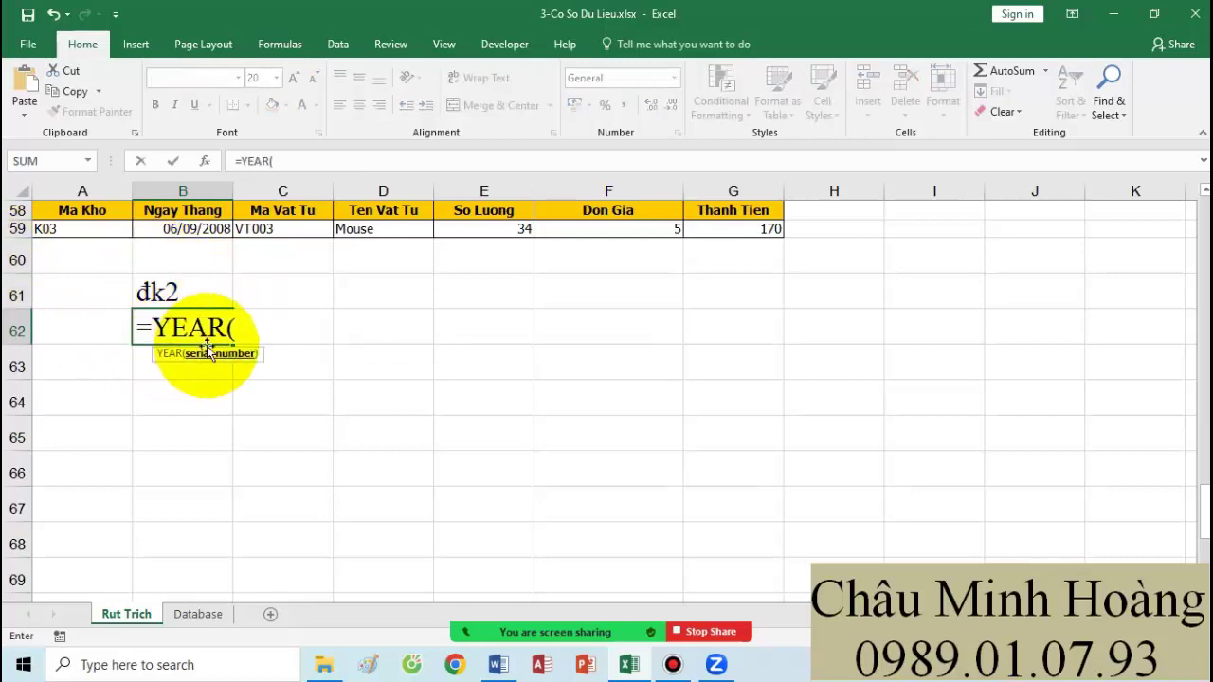
scroll(208, 322, "up", 11)
scroll(213, 303, "up", 8)
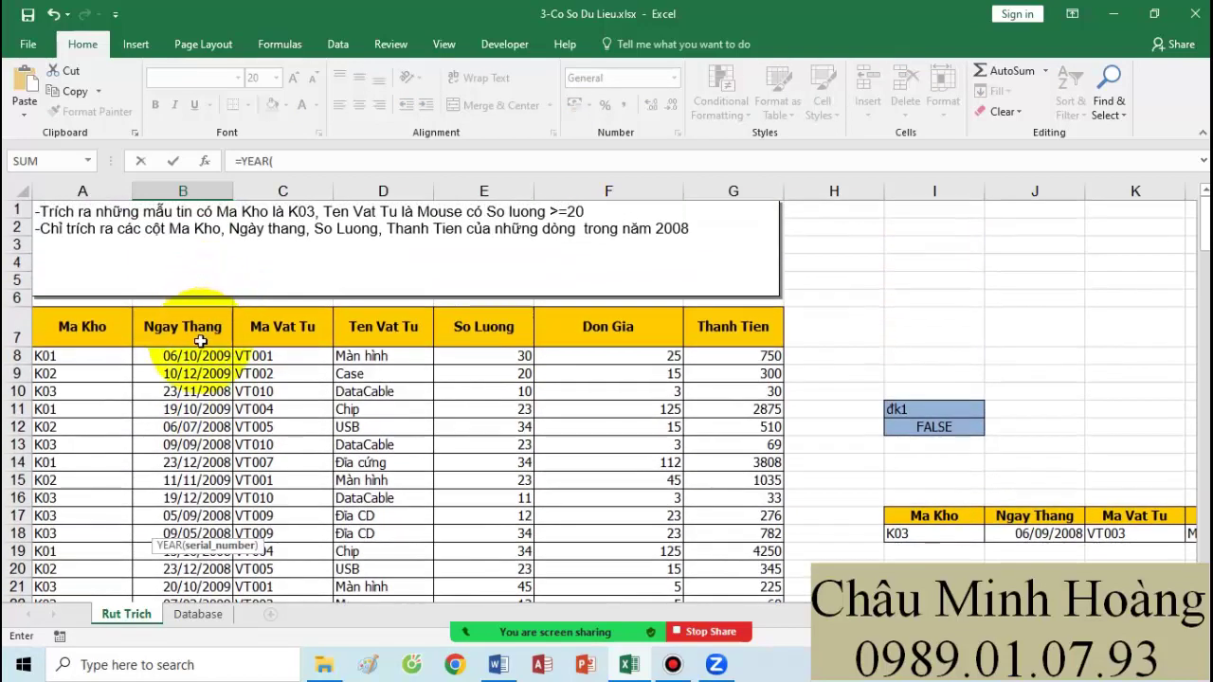
scroll(500, 398, "down", 20)
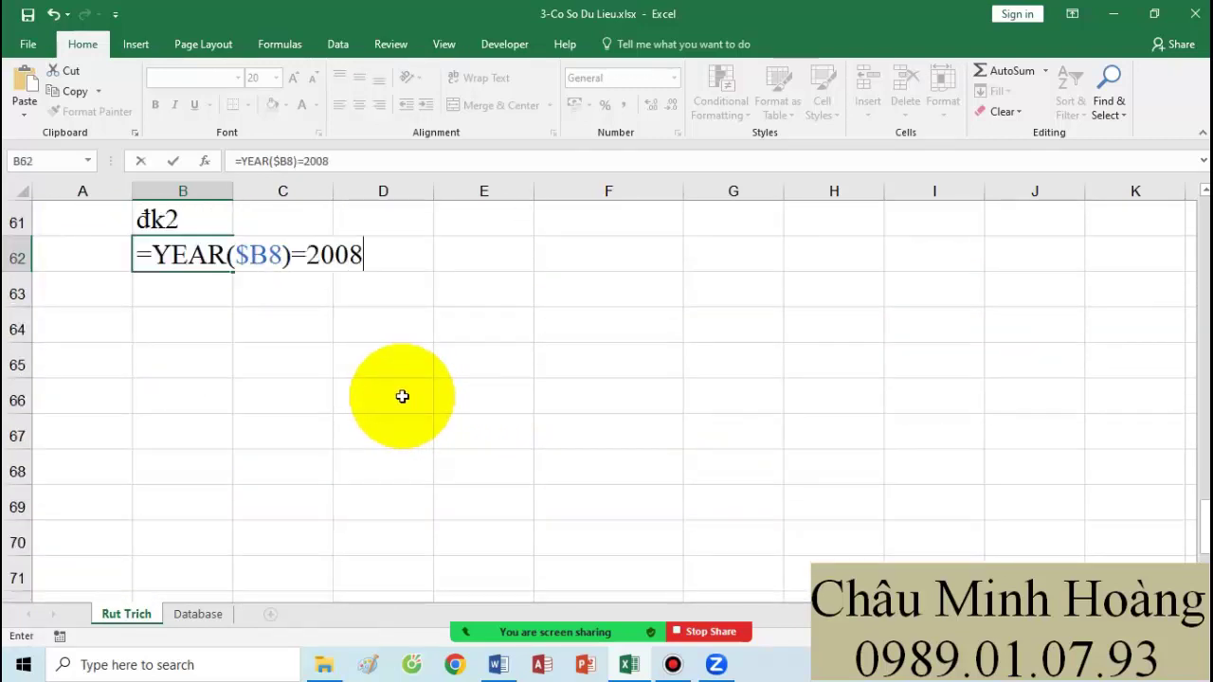
Step: Copy the condition formula's text without its equals sign and paste it into C62 as a visible note
left_click_drag(152, 256, 389, 284)
key("ctrl+c")
key("Return")
left_click(287, 249)
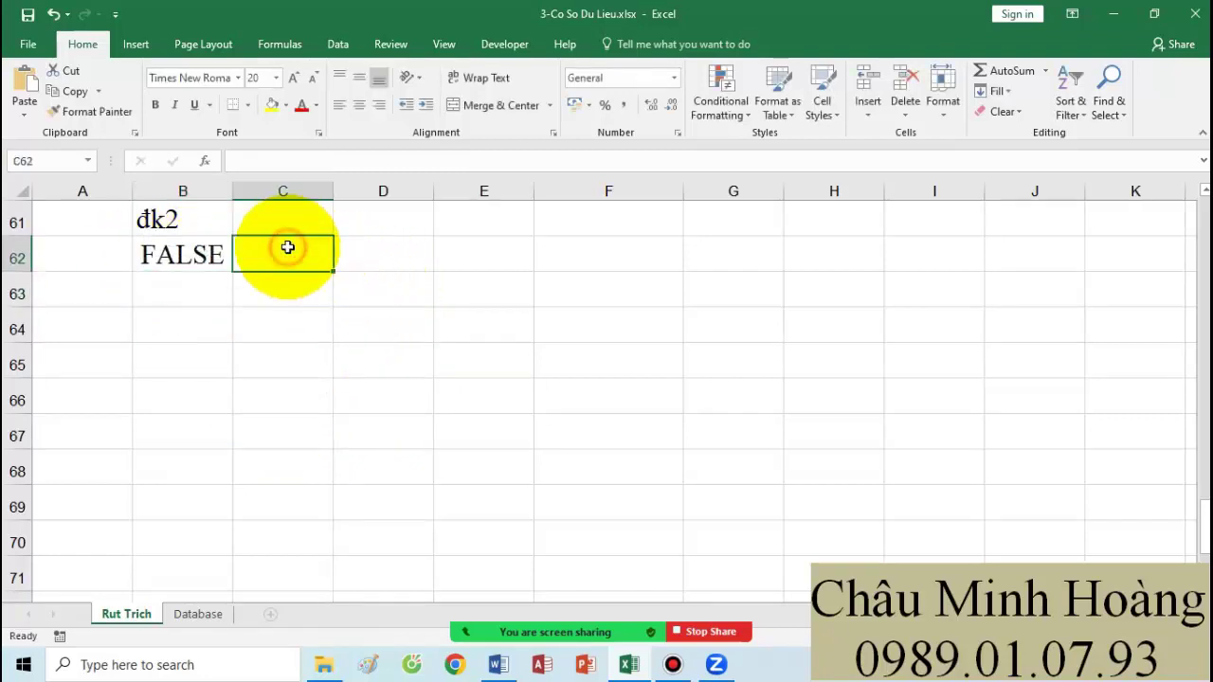
key("ctrl+v")
scroll(226, 414, "up", 2)
Step: Start a new Advanced Filter that copies to another location and reselect A7:G43 as the list range
left_click(213, 441)
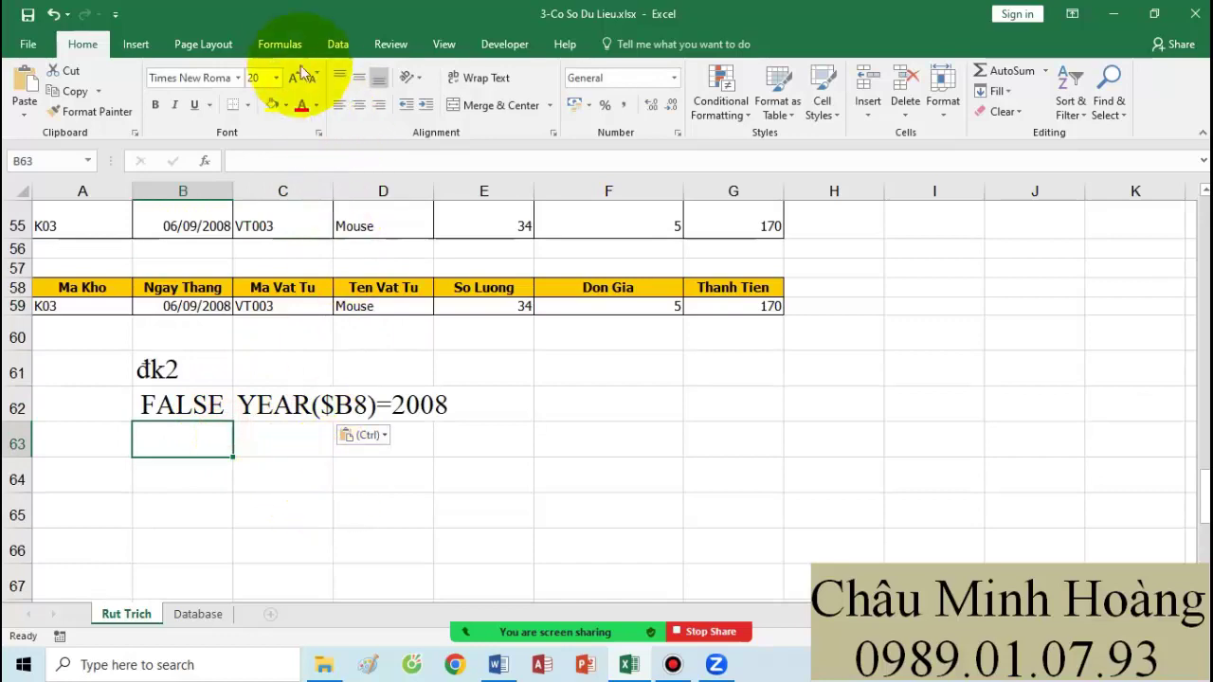
left_click(335, 48)
left_click(489, 112)
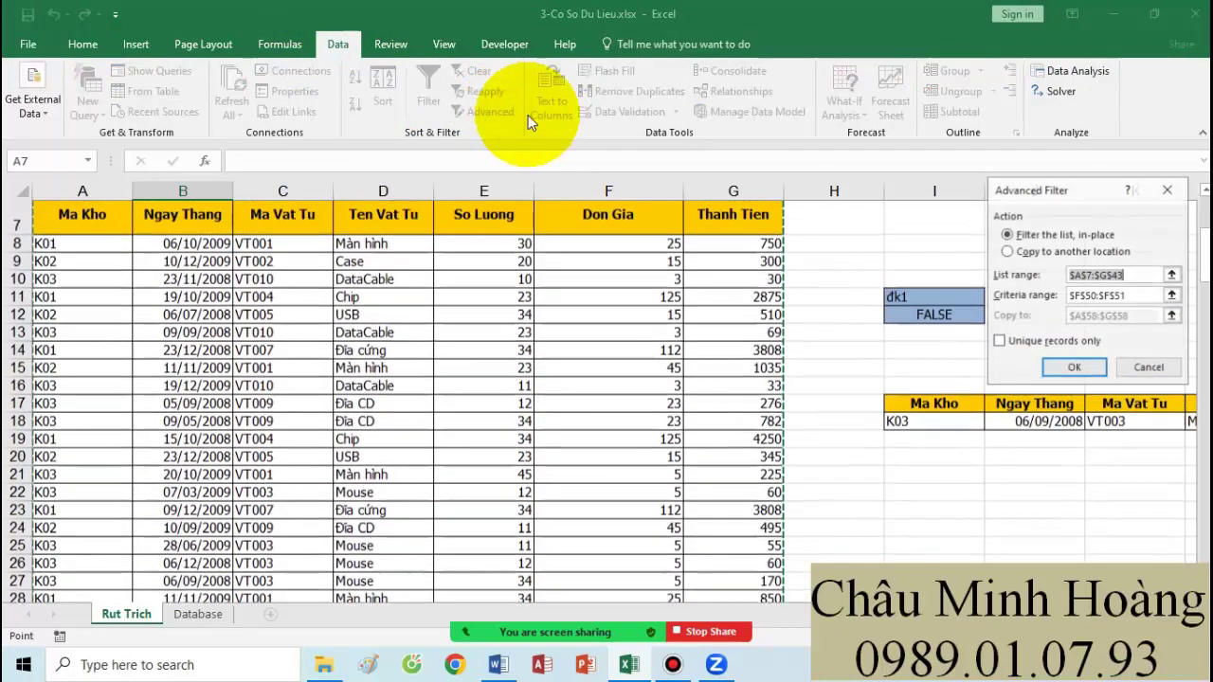
left_click(1066, 252)
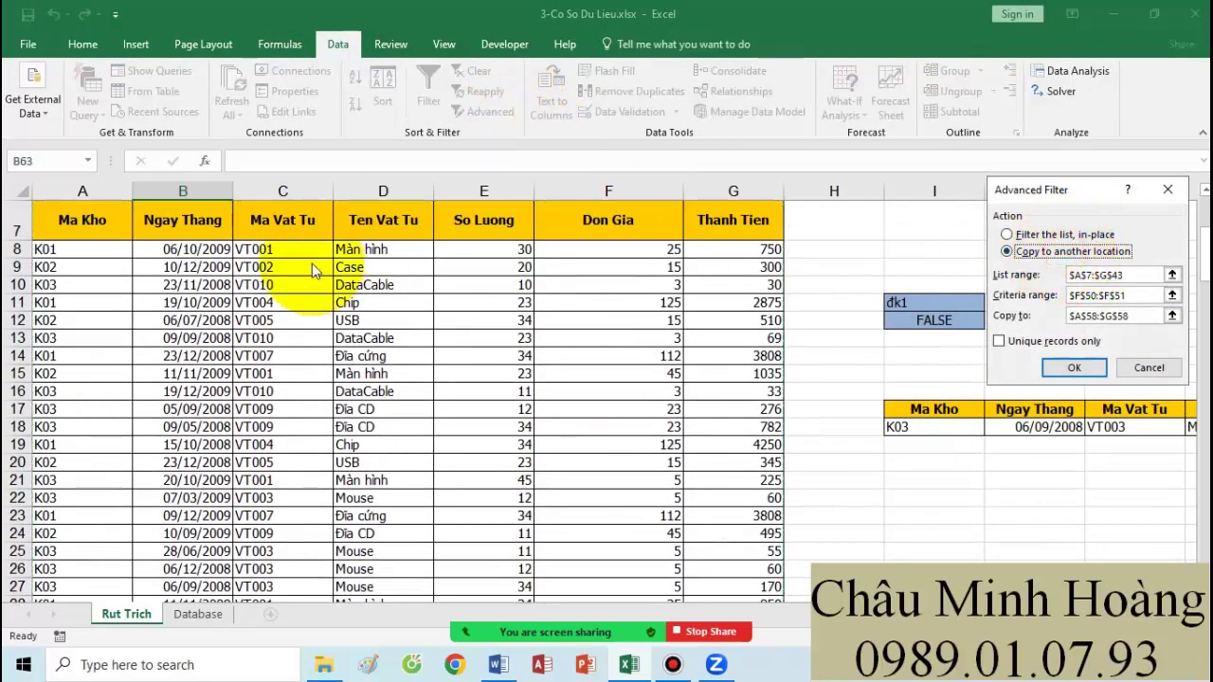
scroll(179, 265, "up", 2)
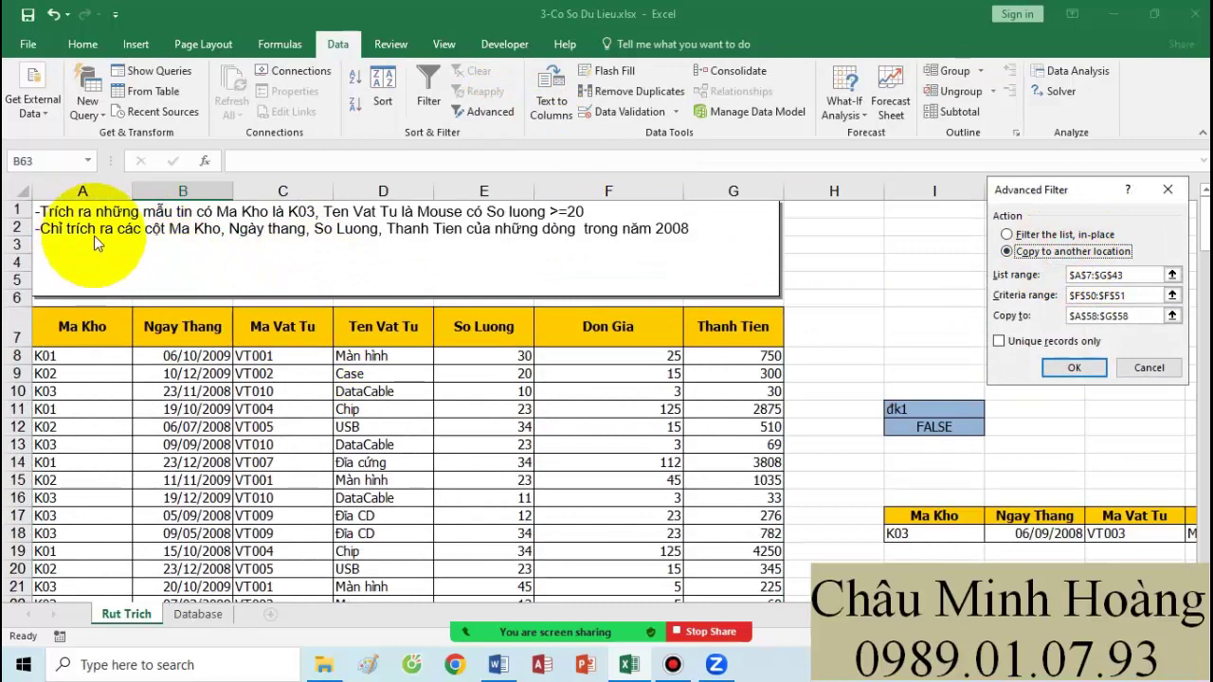
left_click(1121, 275)
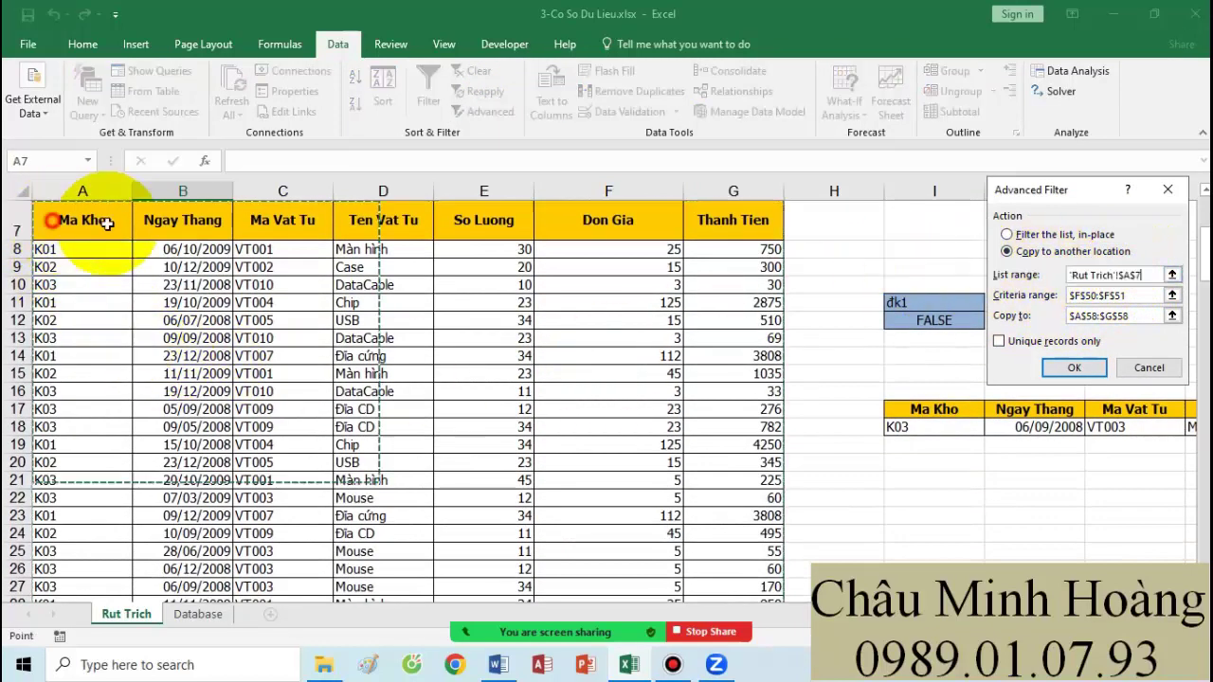
left_click_drag(95, 224, 732, 564)
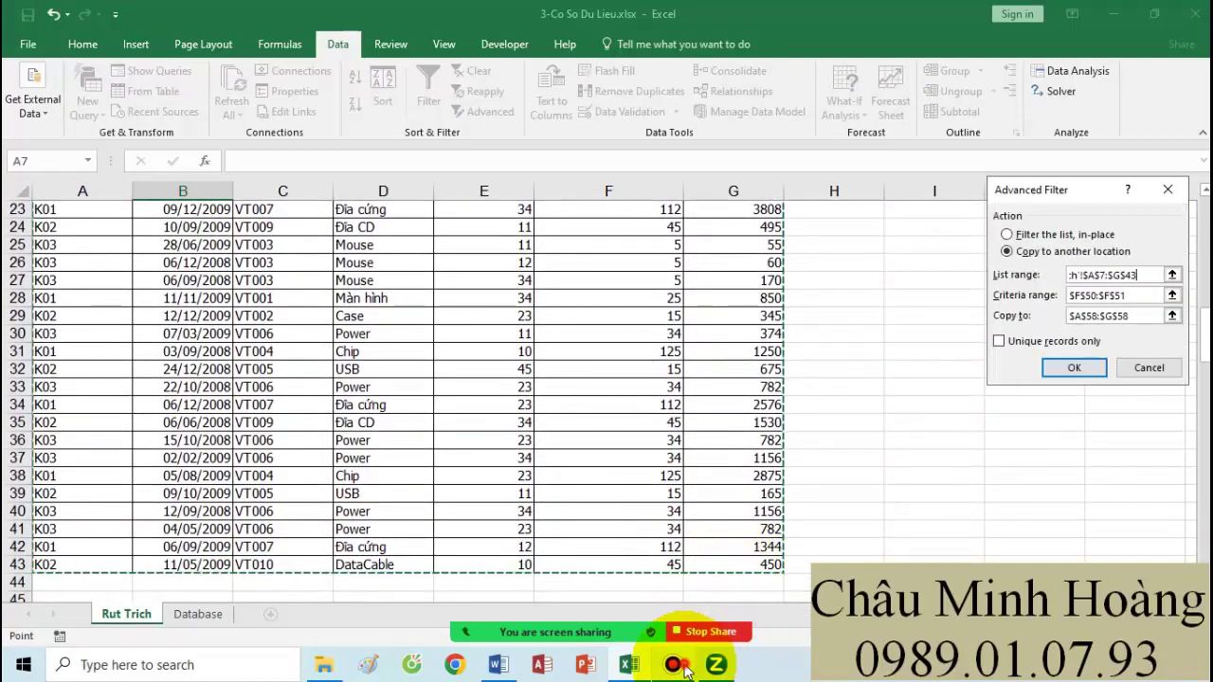
left_click(675, 665)
left_click(673, 665)
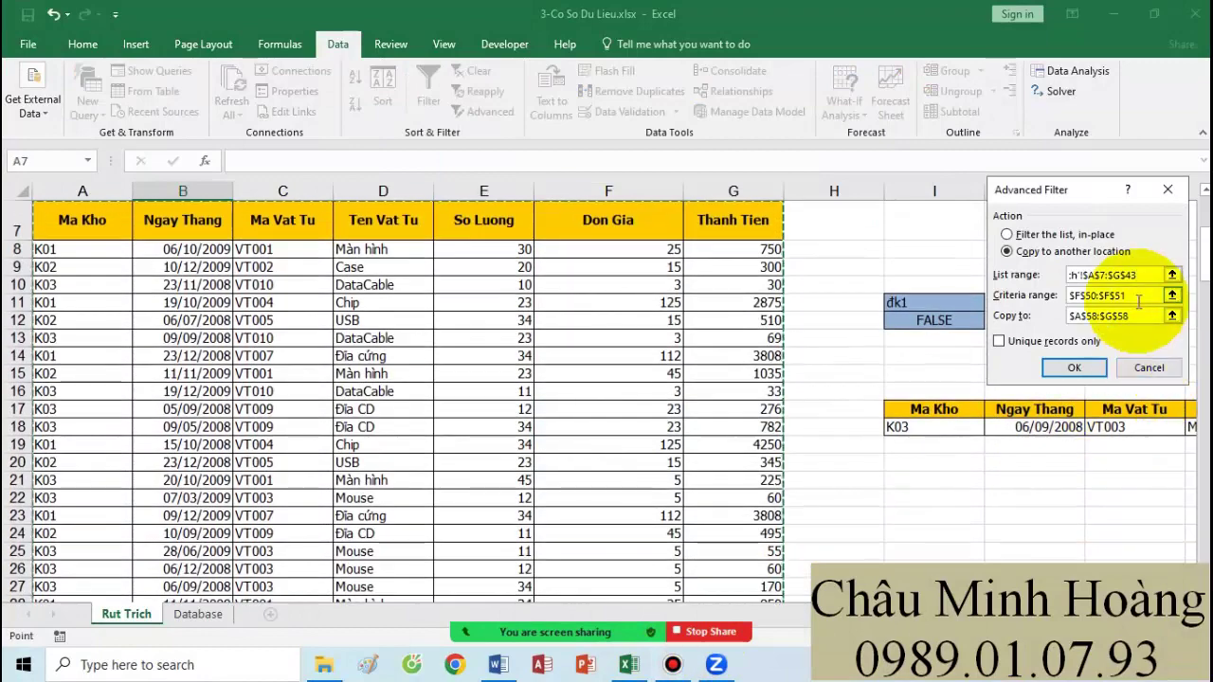
Step: Set the Advanced Filter criteria range to the đk2 condition in B61:B62
left_click(1106, 294)
scroll(474, 437, "down", 5)
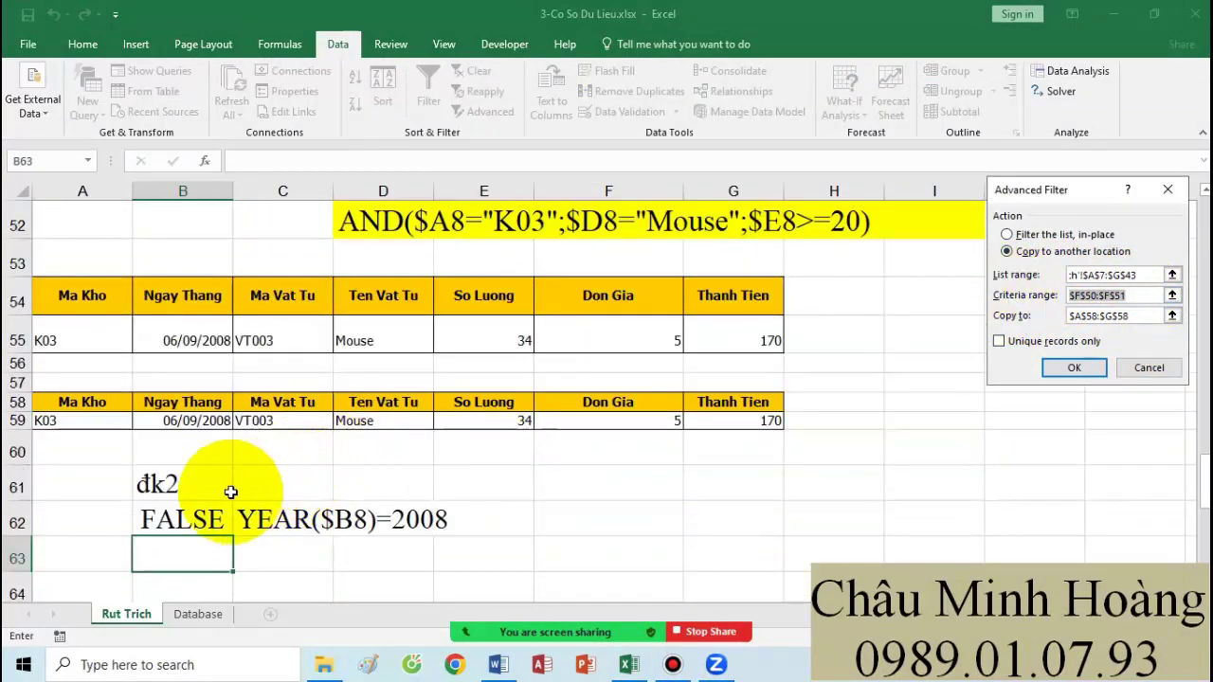
left_click_drag(194, 481, 194, 507)
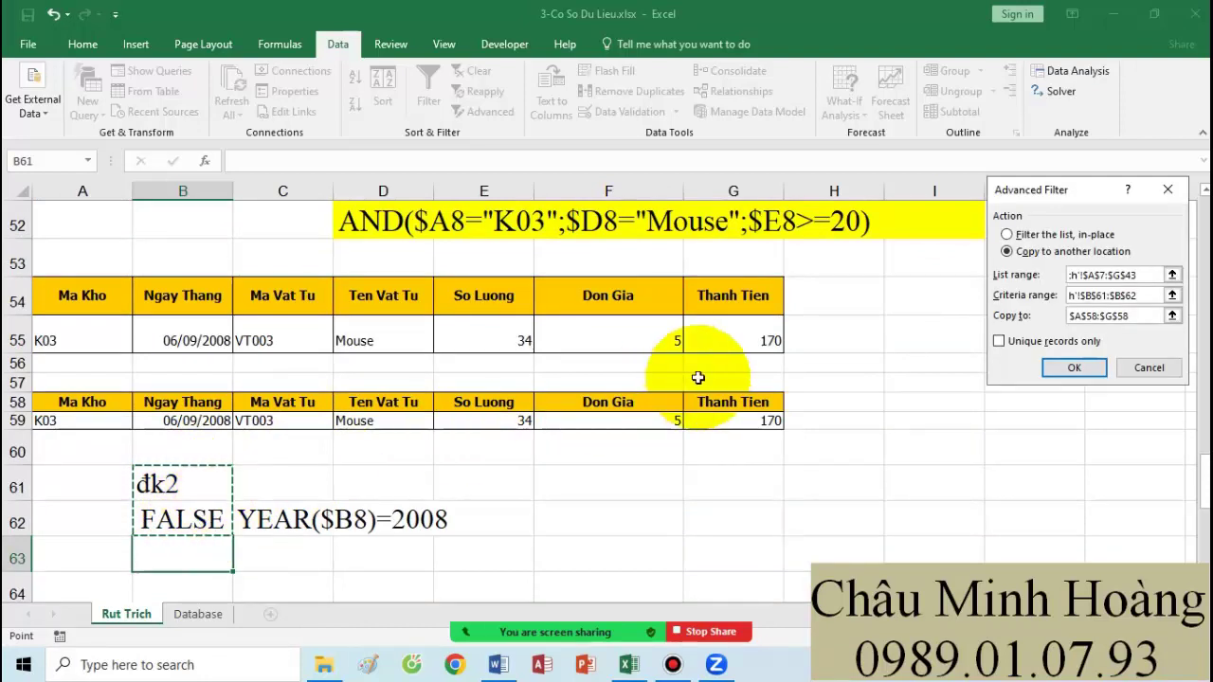
Step: Set the copy-to location to cell A64 and run the extraction of the 2008 records
left_click(1140, 318)
scroll(569, 351, "down", 2)
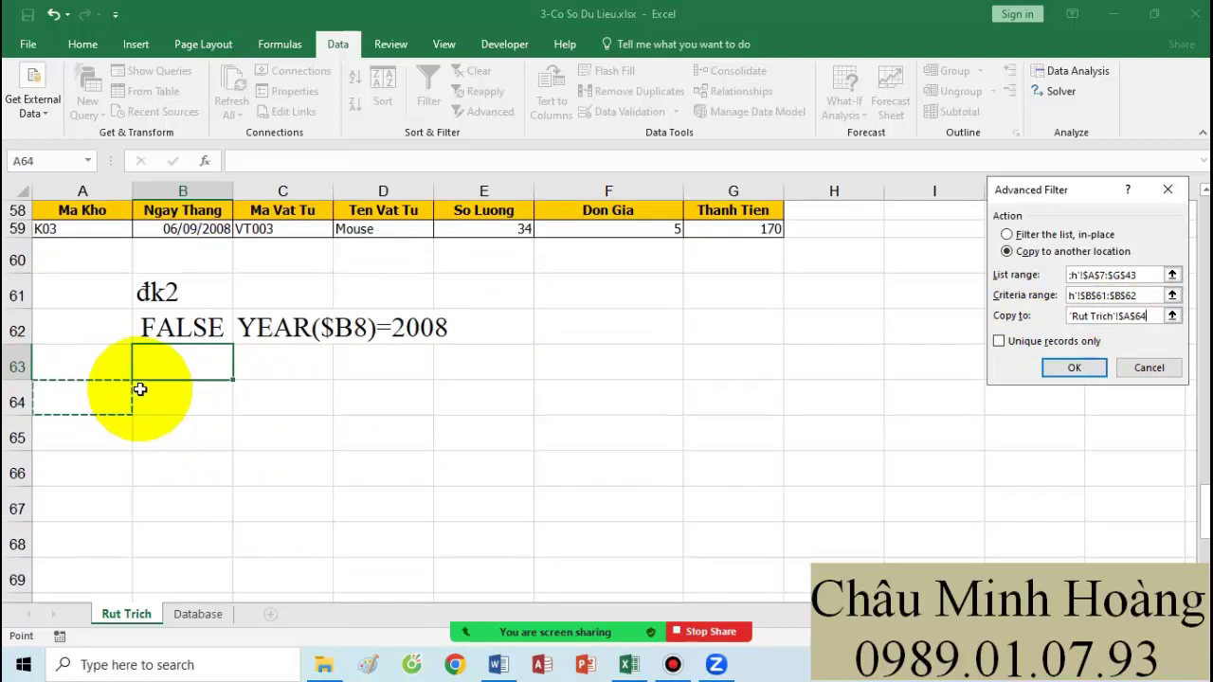
left_click(1092, 366)
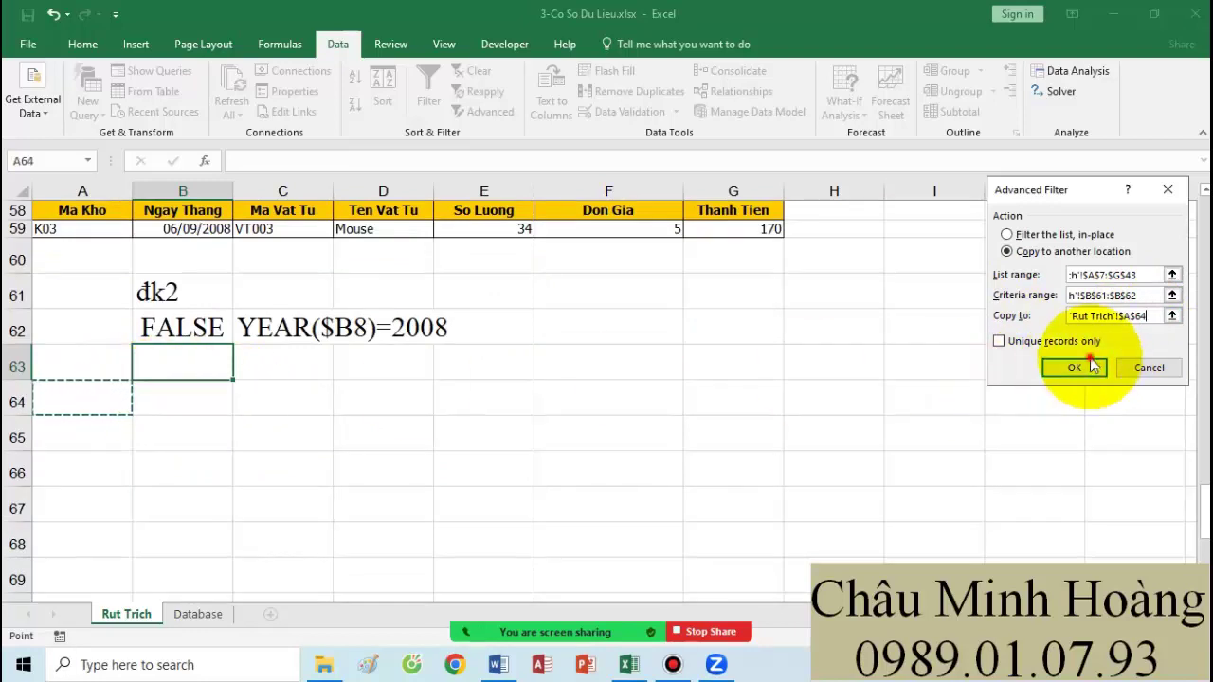
scroll(735, 379, "down", 4)
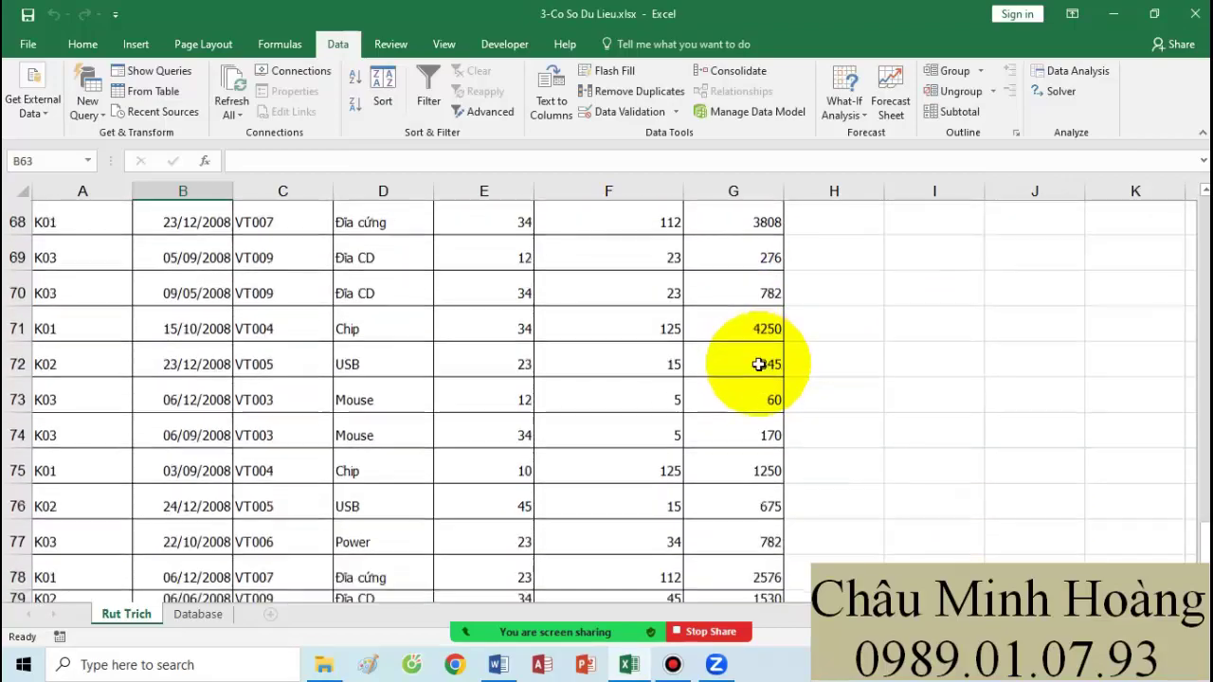
scroll(739, 363, "down", 1)
Step: Delete the Ma Vat Tu and Ten Vat Tu columns from the extracted 2008 table, shifting the remaining cells left
scroll(725, 352, "up", 14)
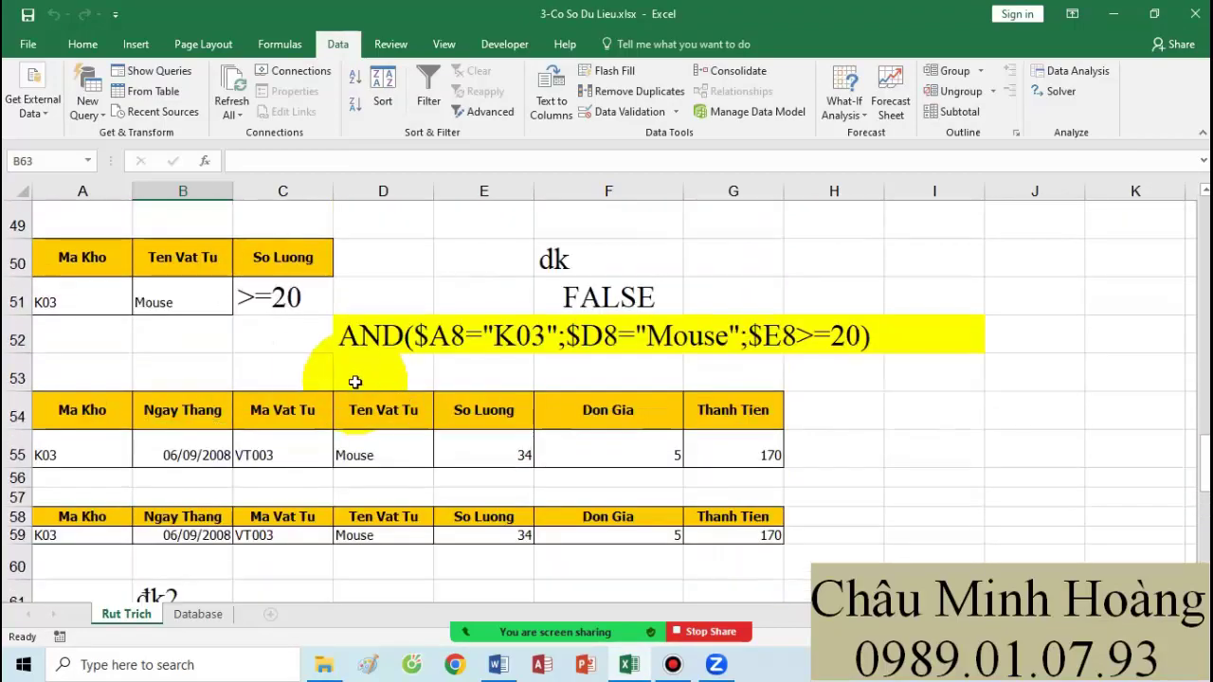
scroll(322, 364, "up", 10)
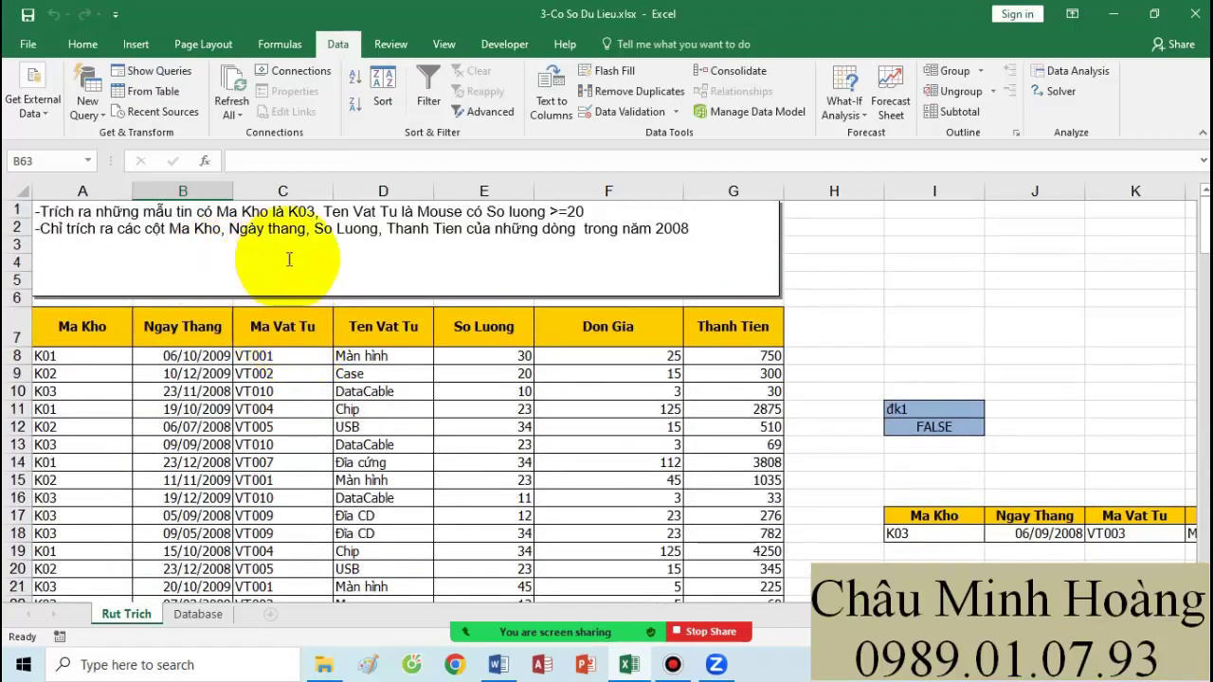
scroll(518, 273, "down", 20)
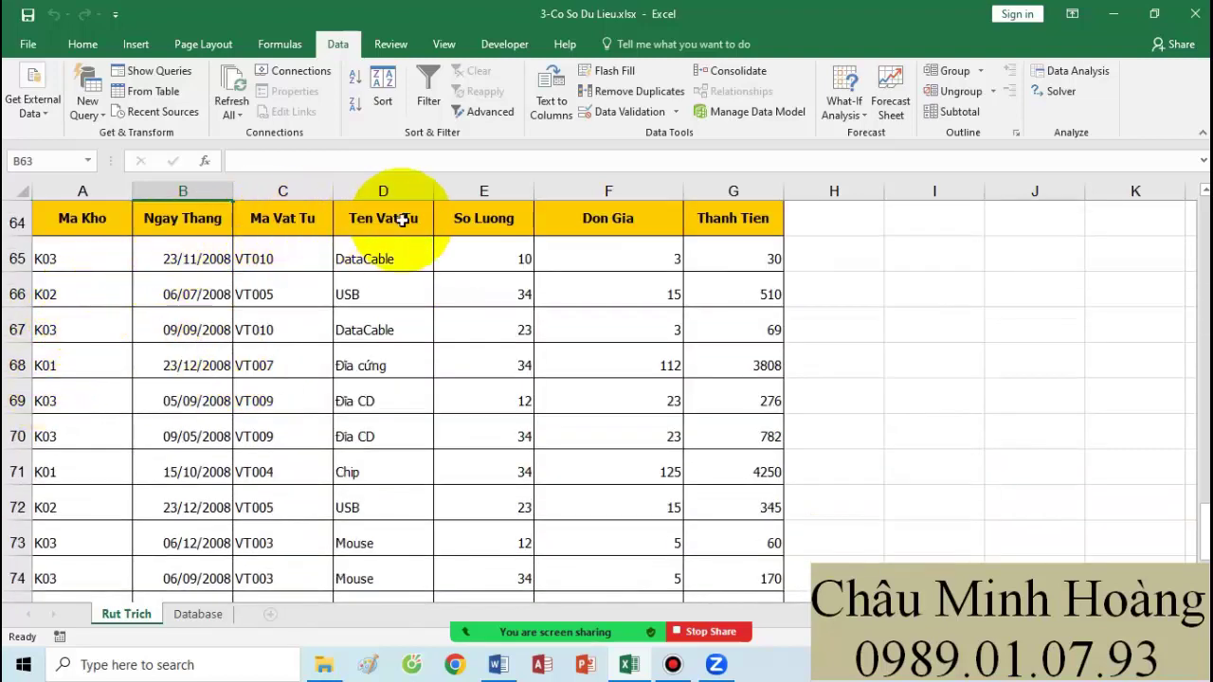
left_click_drag(265, 221, 356, 570)
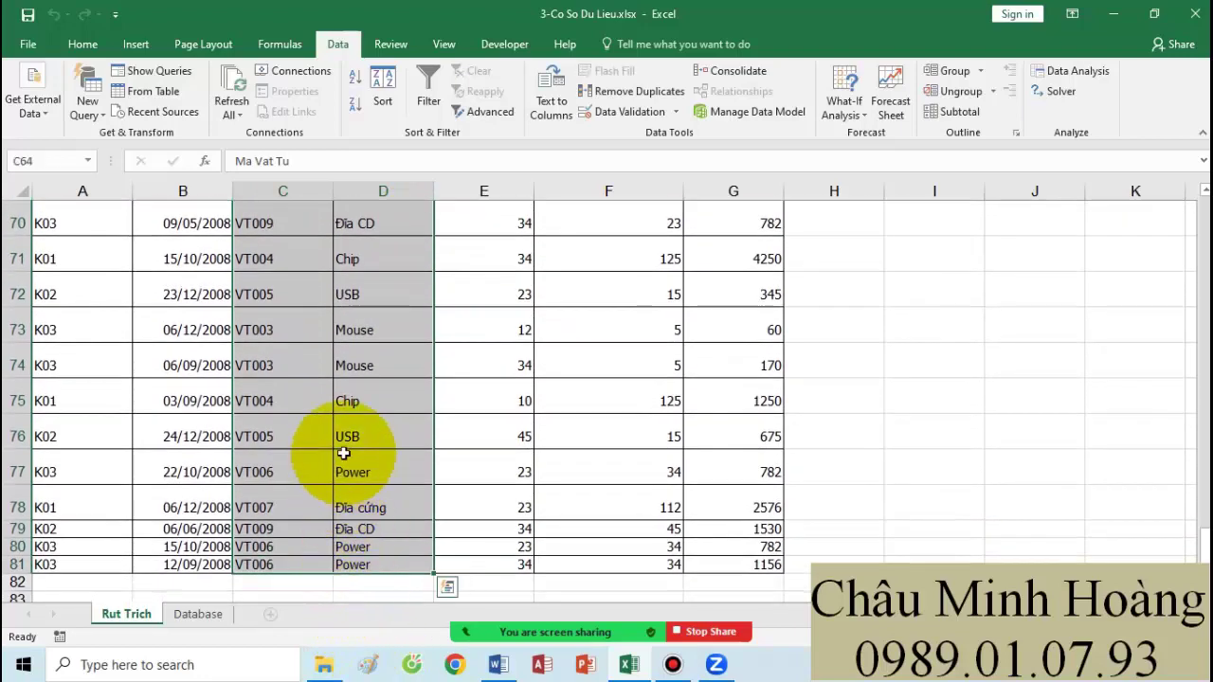
scroll(360, 452, "up", 4)
scroll(346, 457, "down", 2)
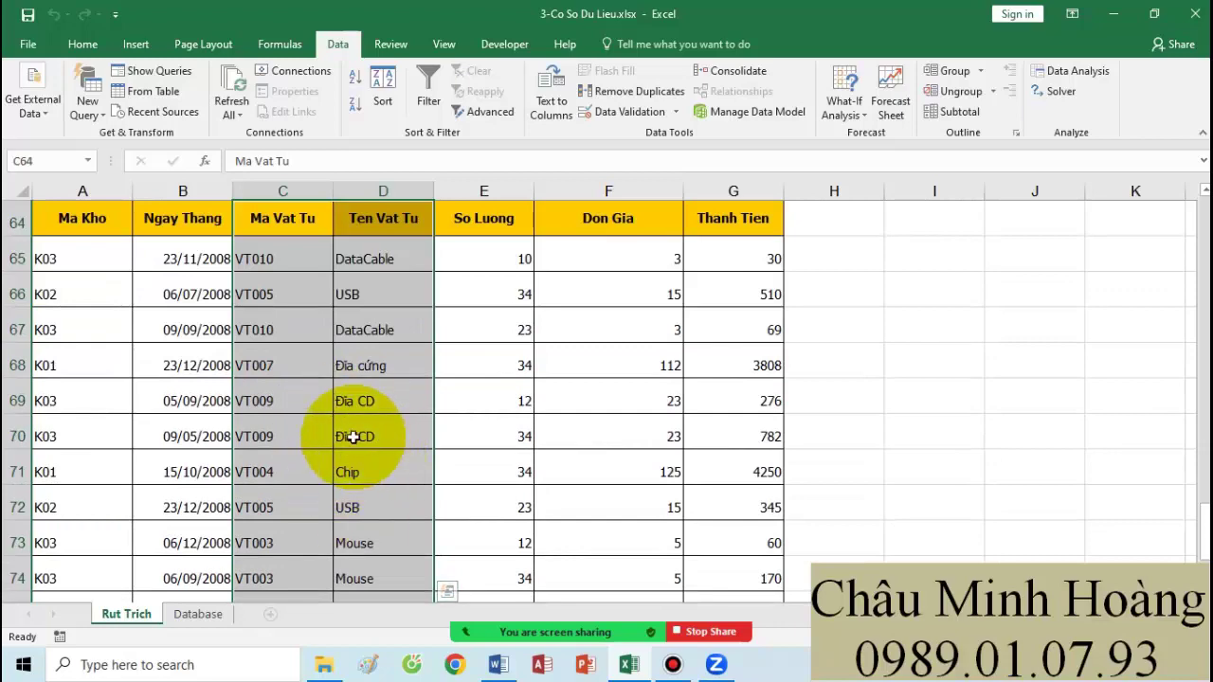
scroll(353, 436, "up", 1)
right_click(338, 437)
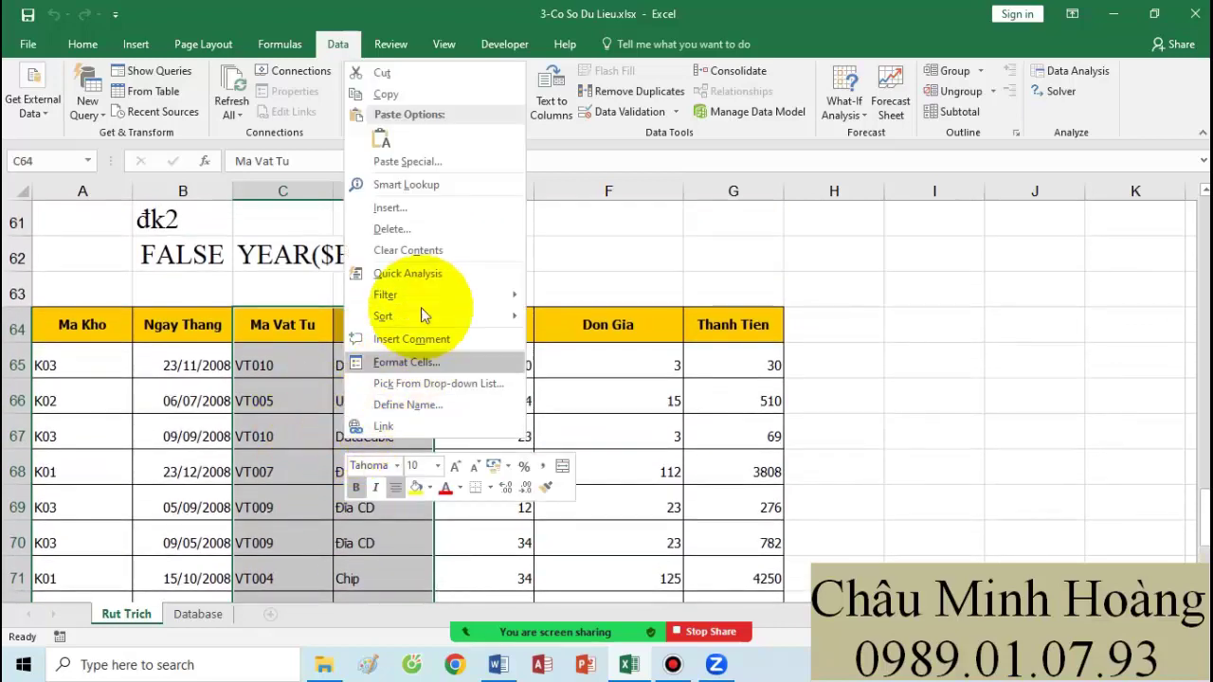
left_click(391, 229)
left_click(366, 283)
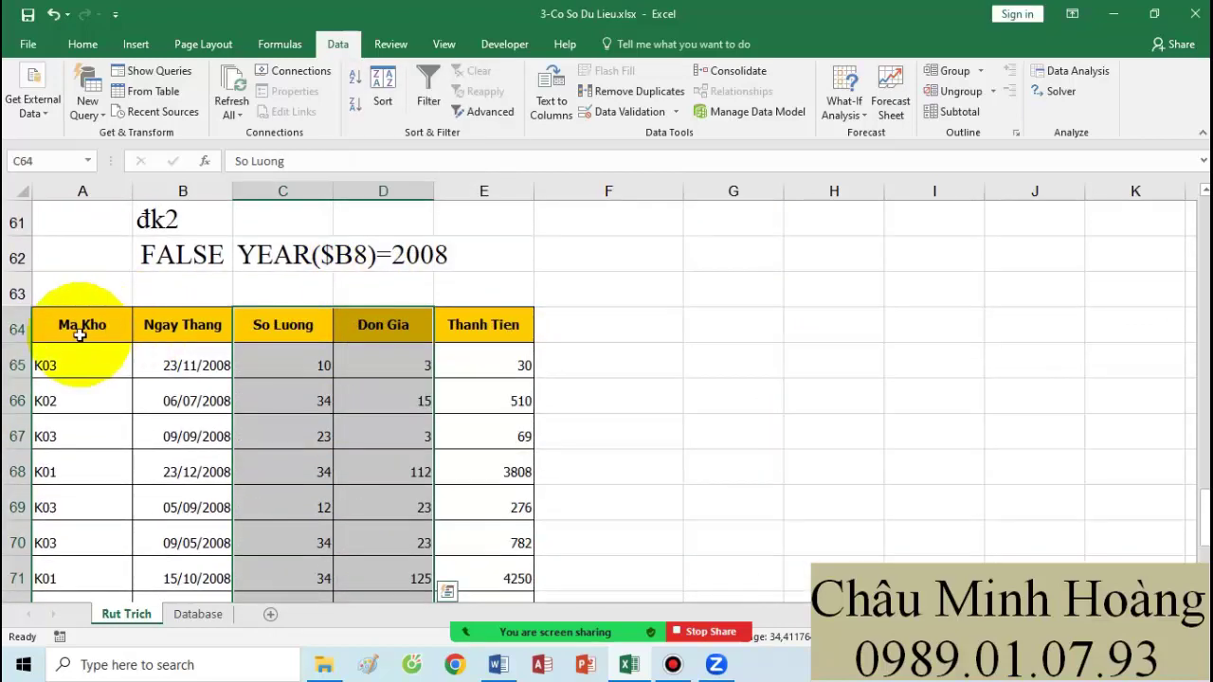
Step: Delete the Don Gia column from the extracted 2008 table, shifting cells left, and check the remaining columns
left_click(80, 334)
left_click_drag(389, 327, 377, 352)
scroll(375, 350, "up", 5)
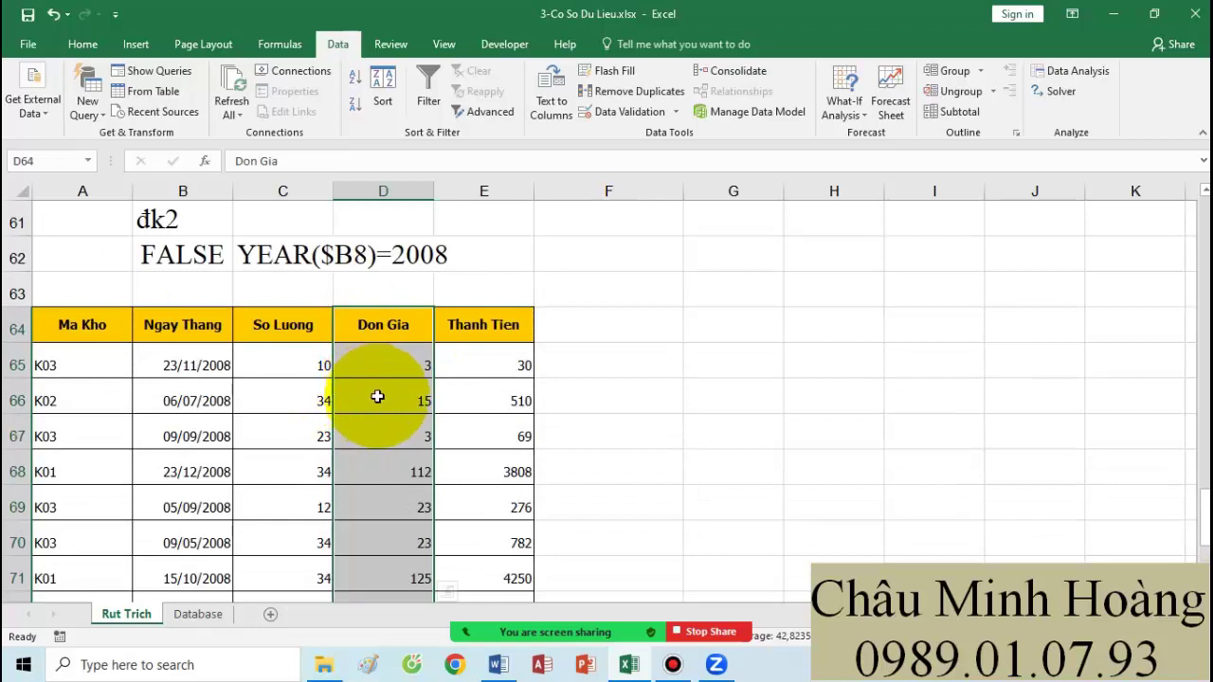
right_click(378, 400)
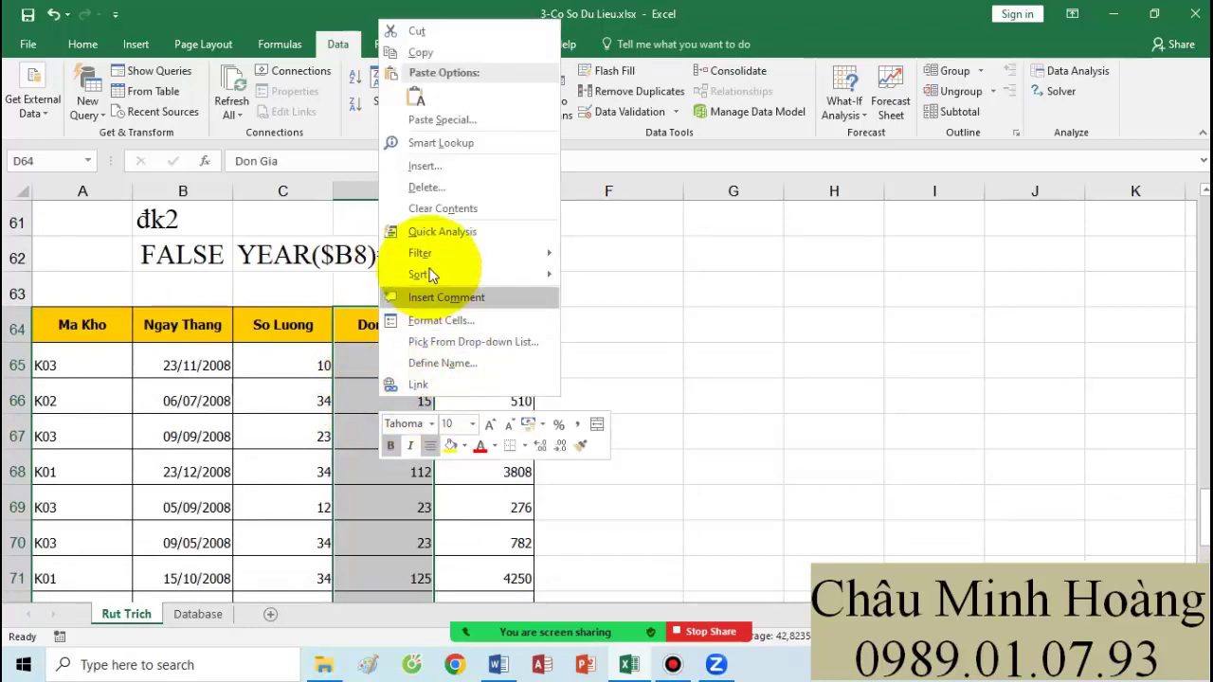
left_click(420, 184)
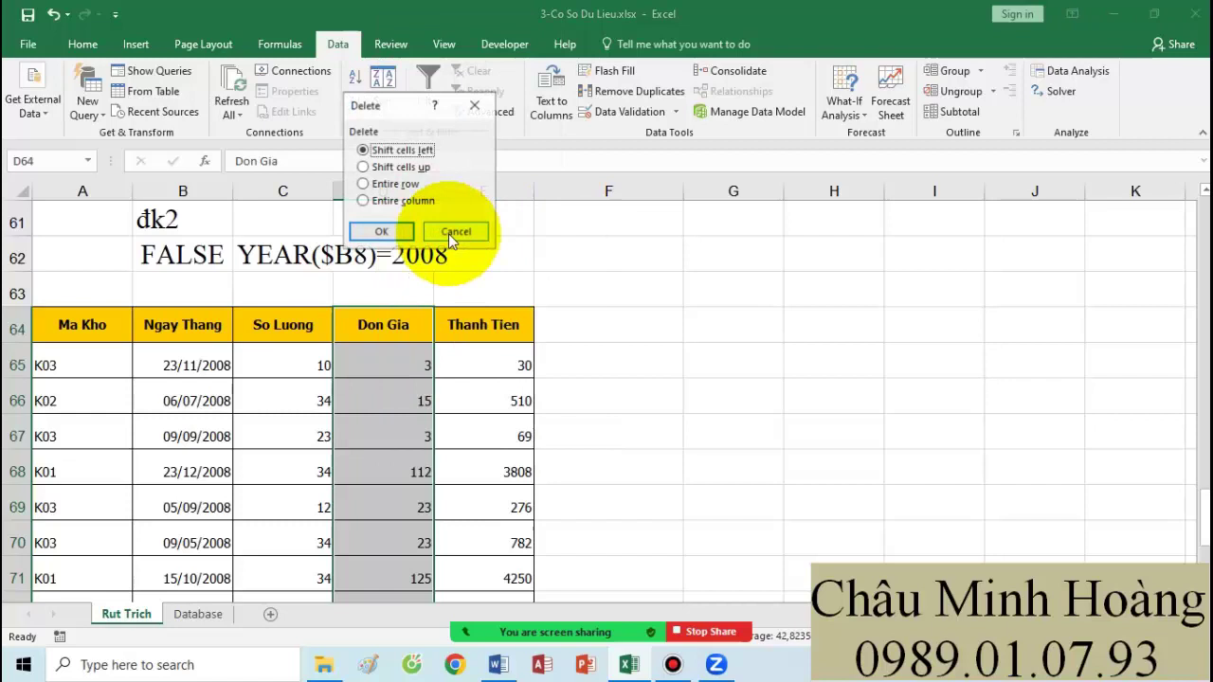
left_click(381, 231)
left_click_drag(102, 324, 361, 349)
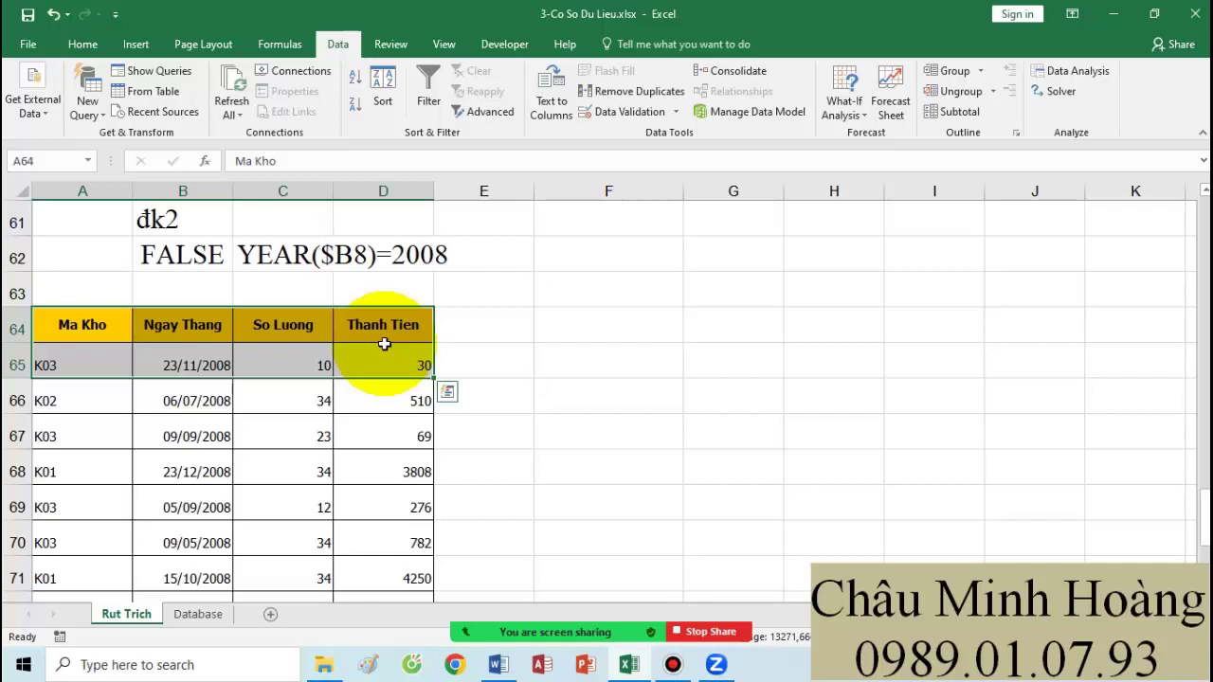
left_click_drag(119, 331, 347, 538)
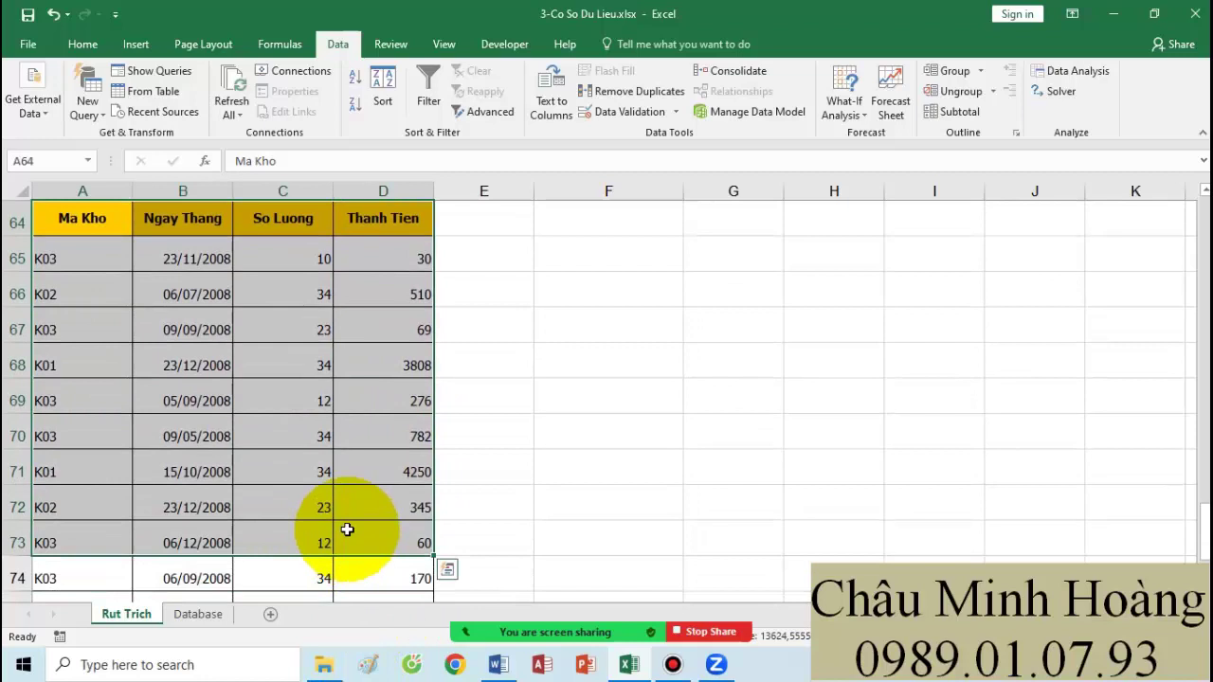
left_click(560, 452)
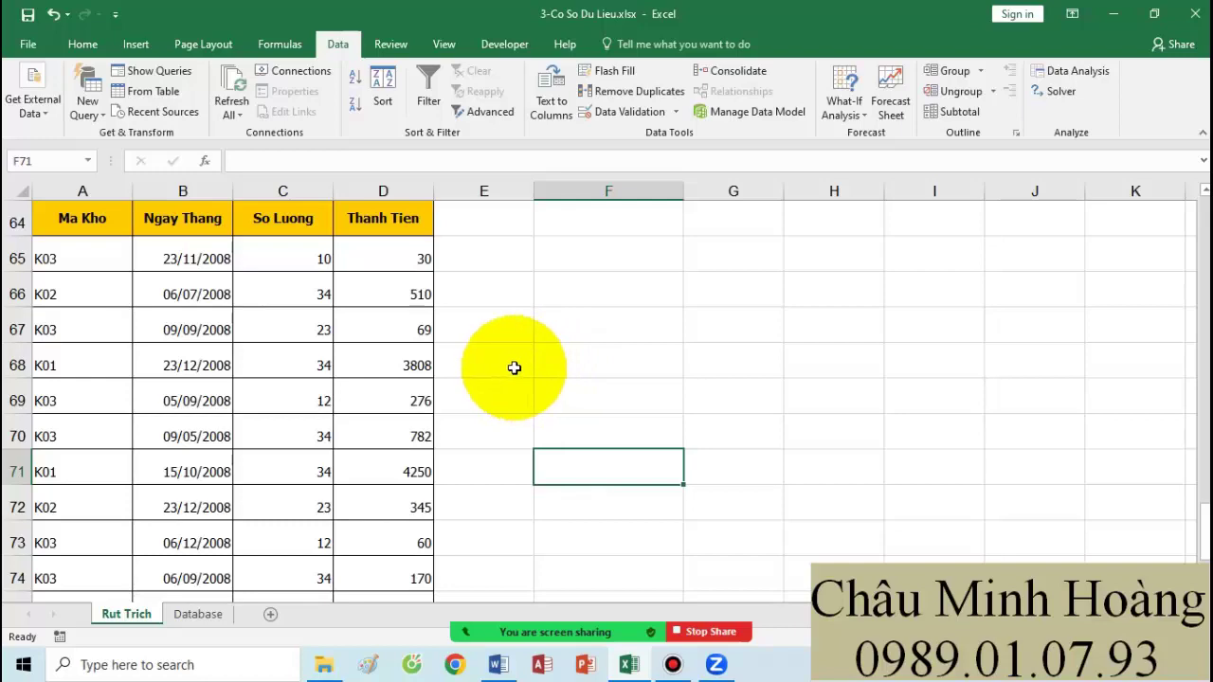
Step: Move the trimmed table in A64:D81 to cell A1 of a new sheet and return to the Rut Trich sheet
left_click_drag(47, 225, 423, 566)
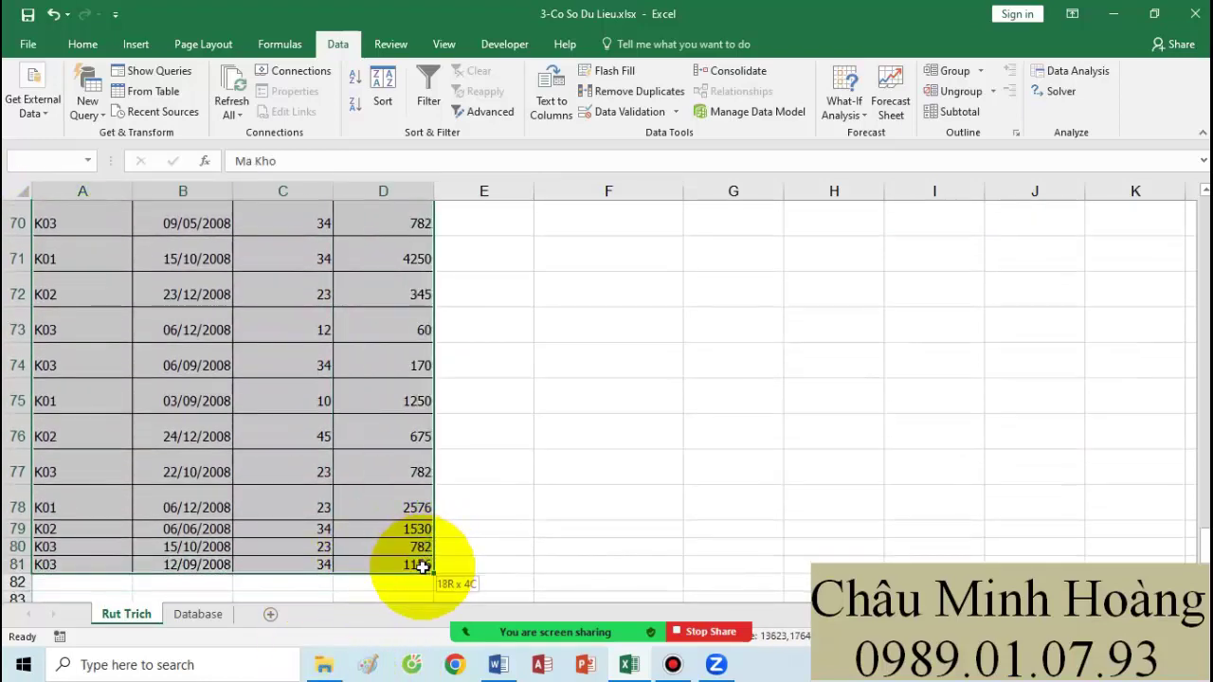
key("ctrl+c")
scroll(335, 426, "up", 6)
scroll(338, 426, "down", 3)
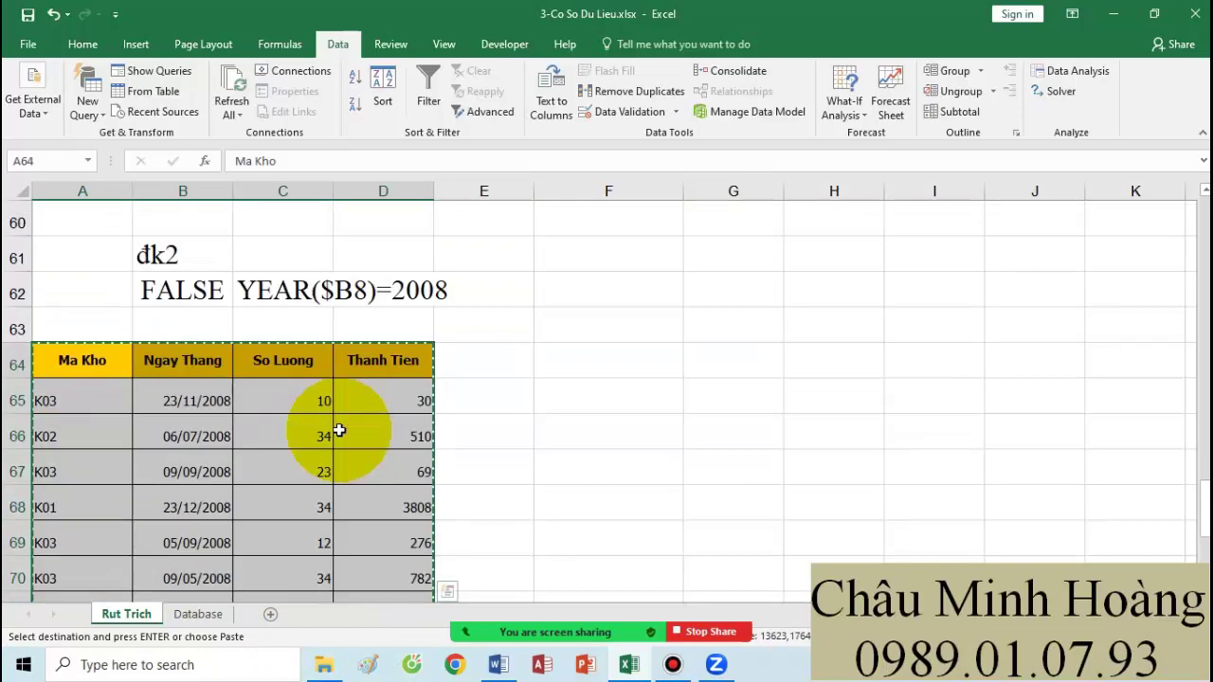
left_click(273, 613)
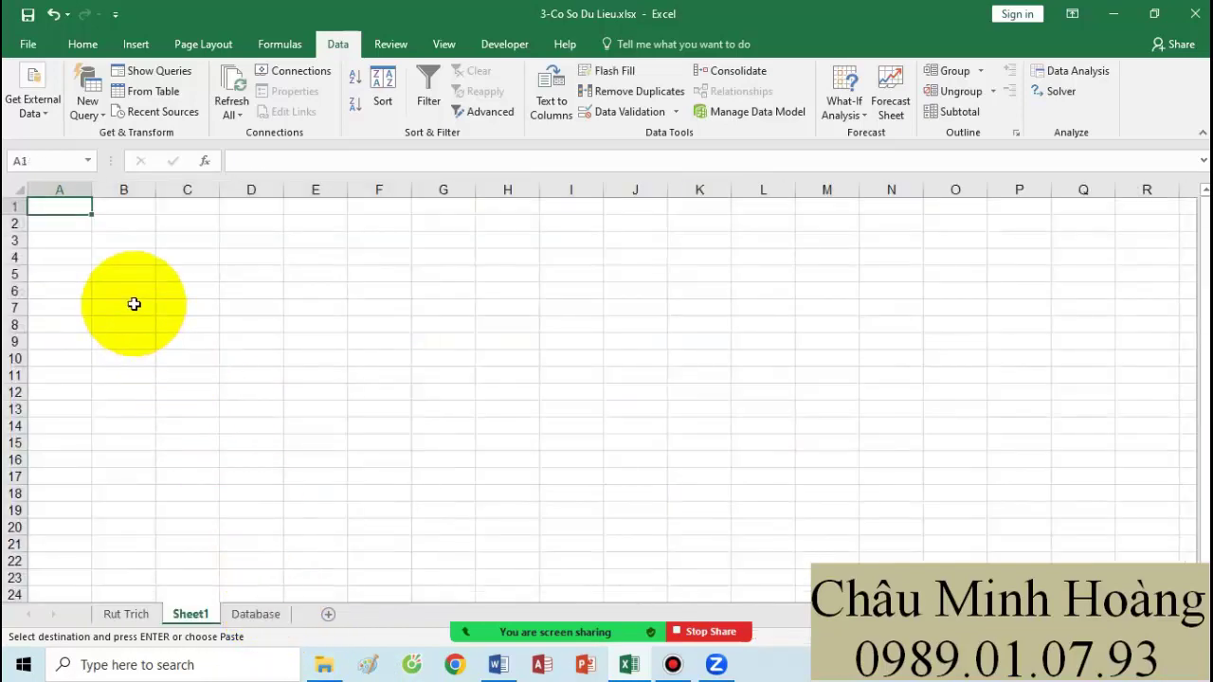
key("ctrl+v")
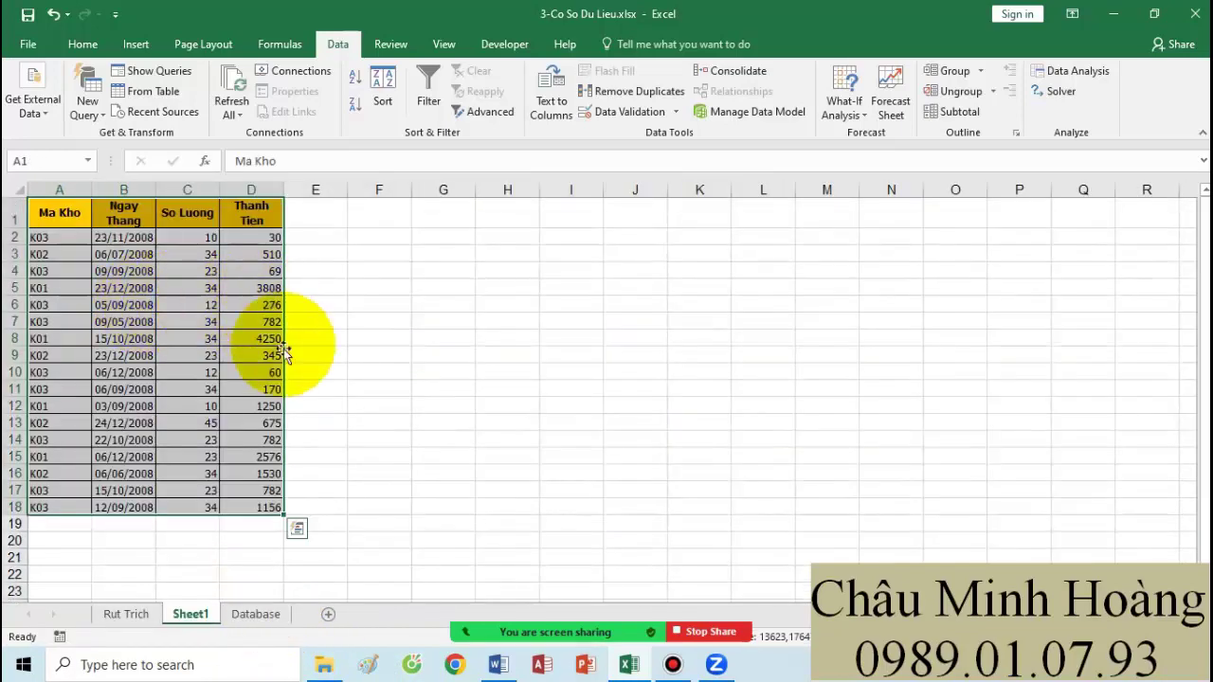
left_click(114, 614)
left_click(284, 368)
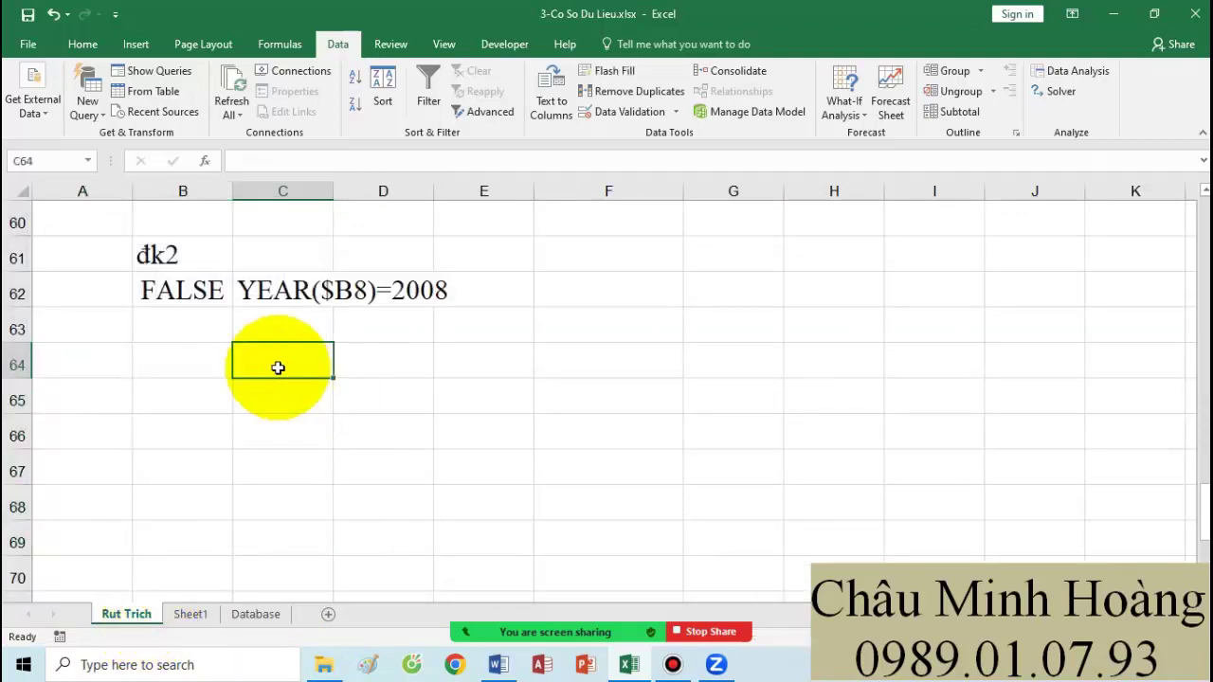
left_click(485, 111)
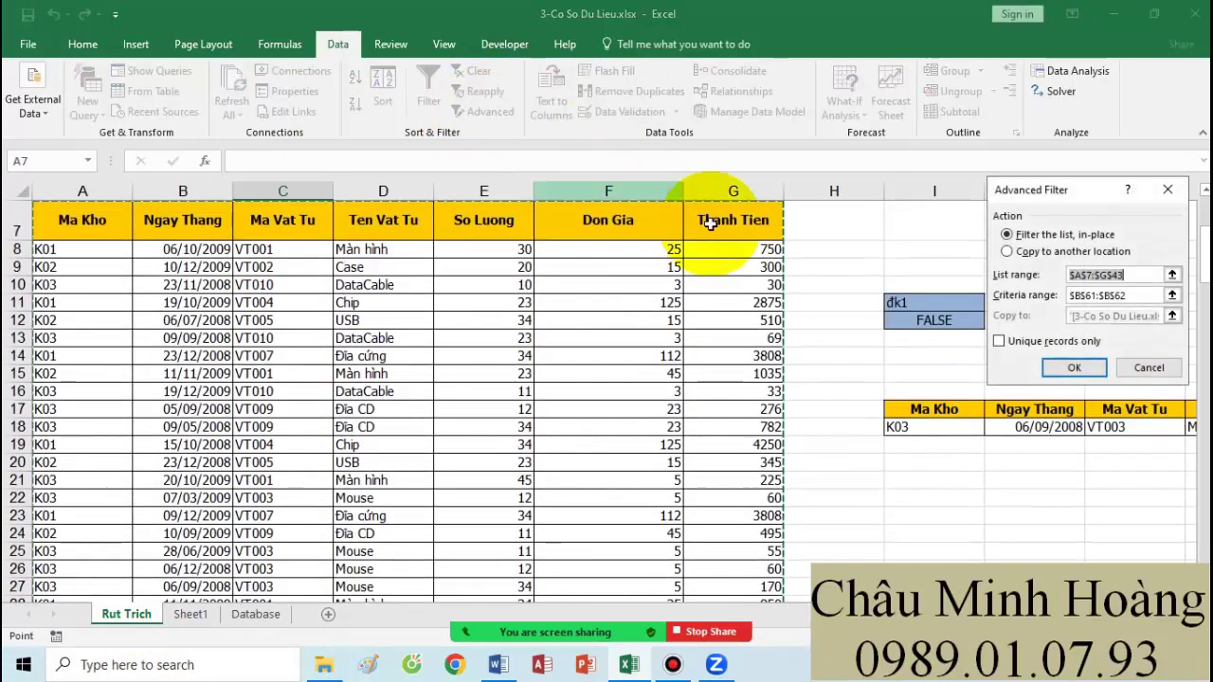
left_click(1149, 368)
scroll(698, 347, "down", 16)
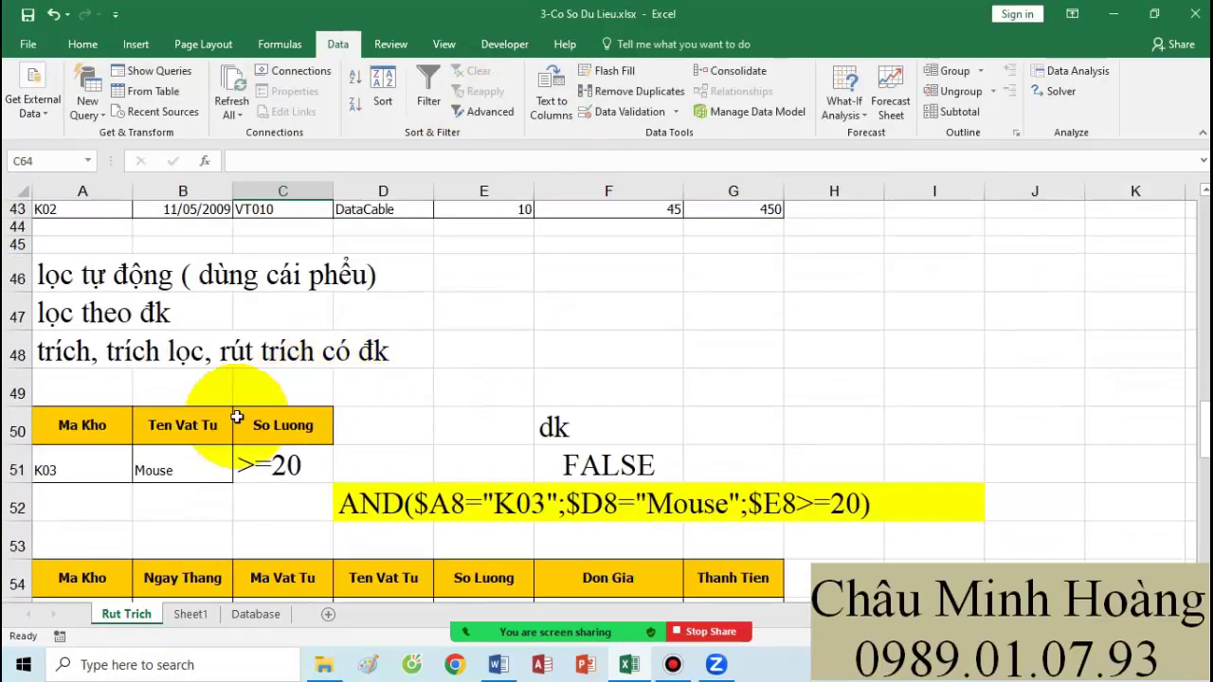
left_click(181, 462)
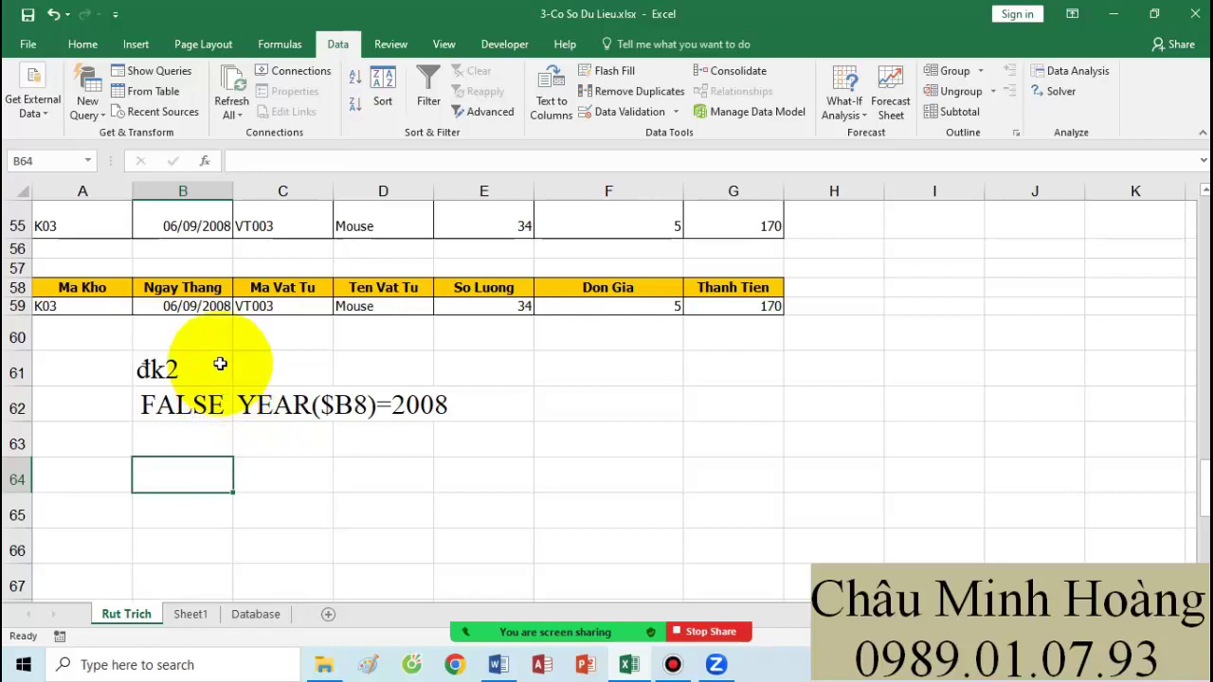
left_click_drag(504, 437, 503, 405)
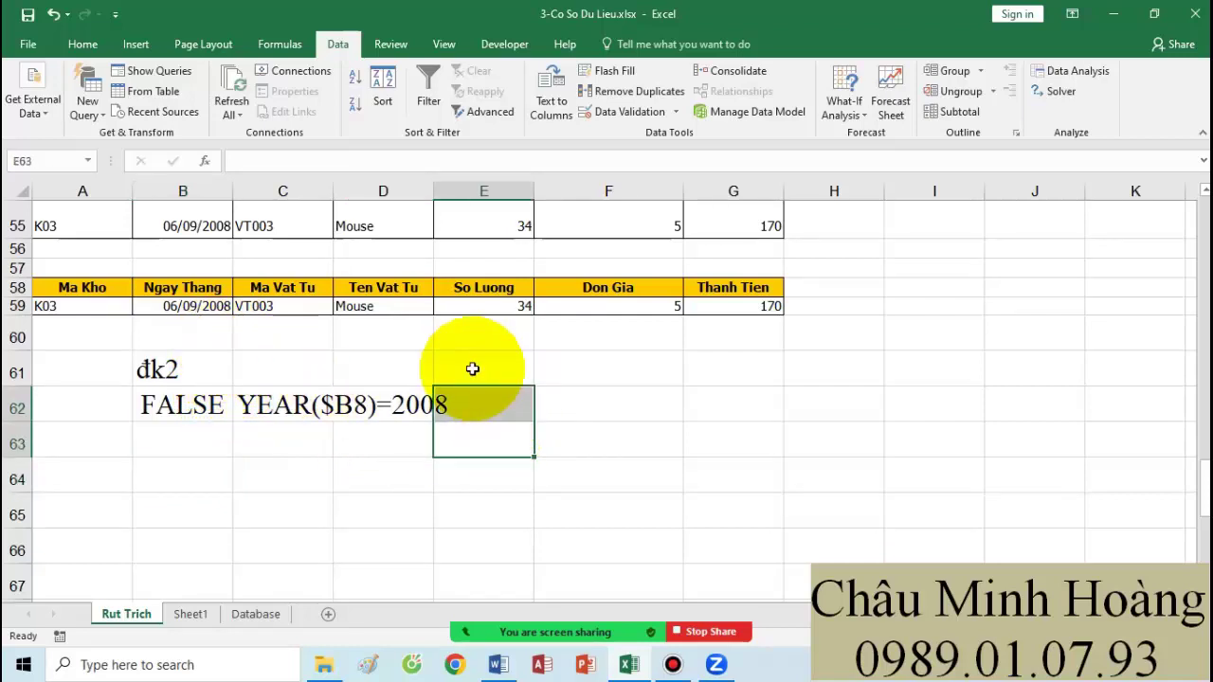
Step: Start an Advanced Filter that copies to another location, with A7:G43 as list range and the đk2 condition in B61:B62 as criteria
left_click(484, 111)
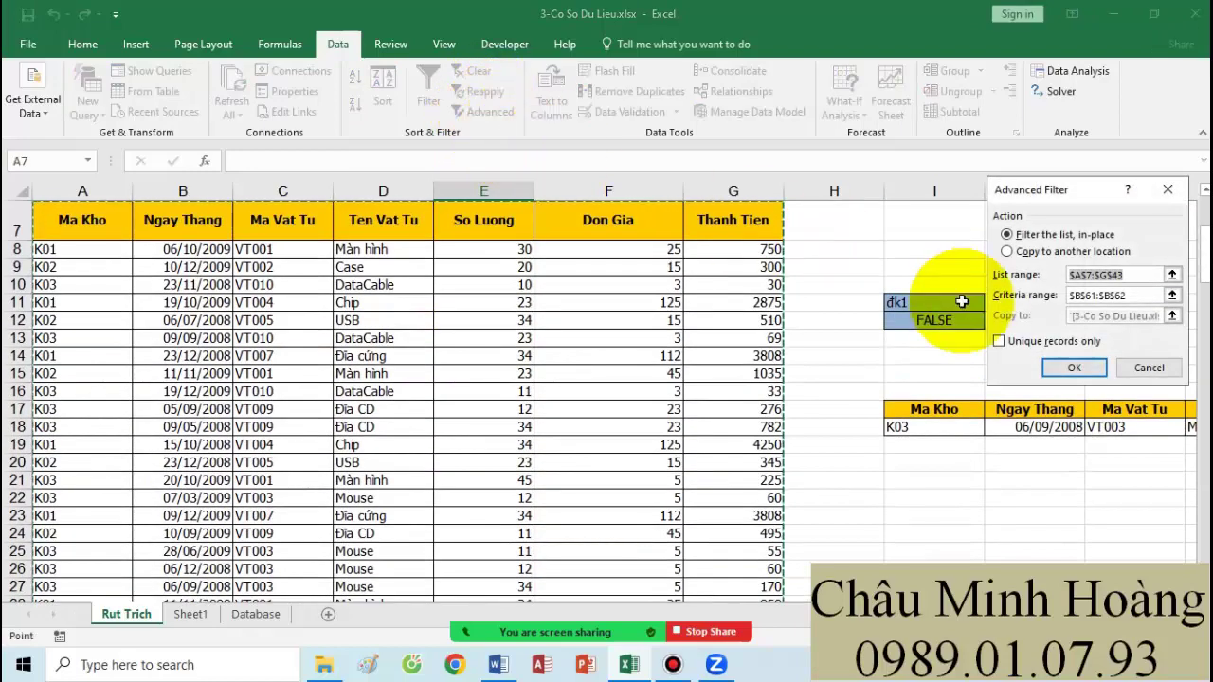
left_click(1042, 254)
left_click(1113, 275)
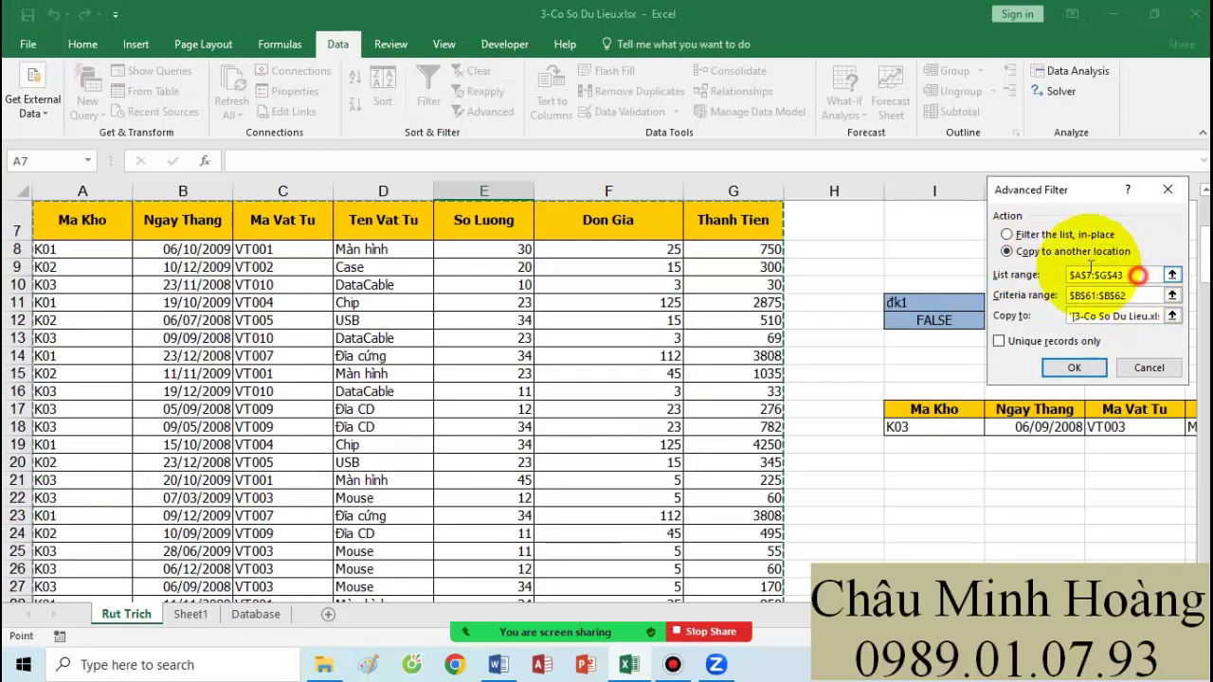
left_click_drag(76, 213, 710, 567)
left_click(1116, 294)
scroll(569, 398, "down", 10)
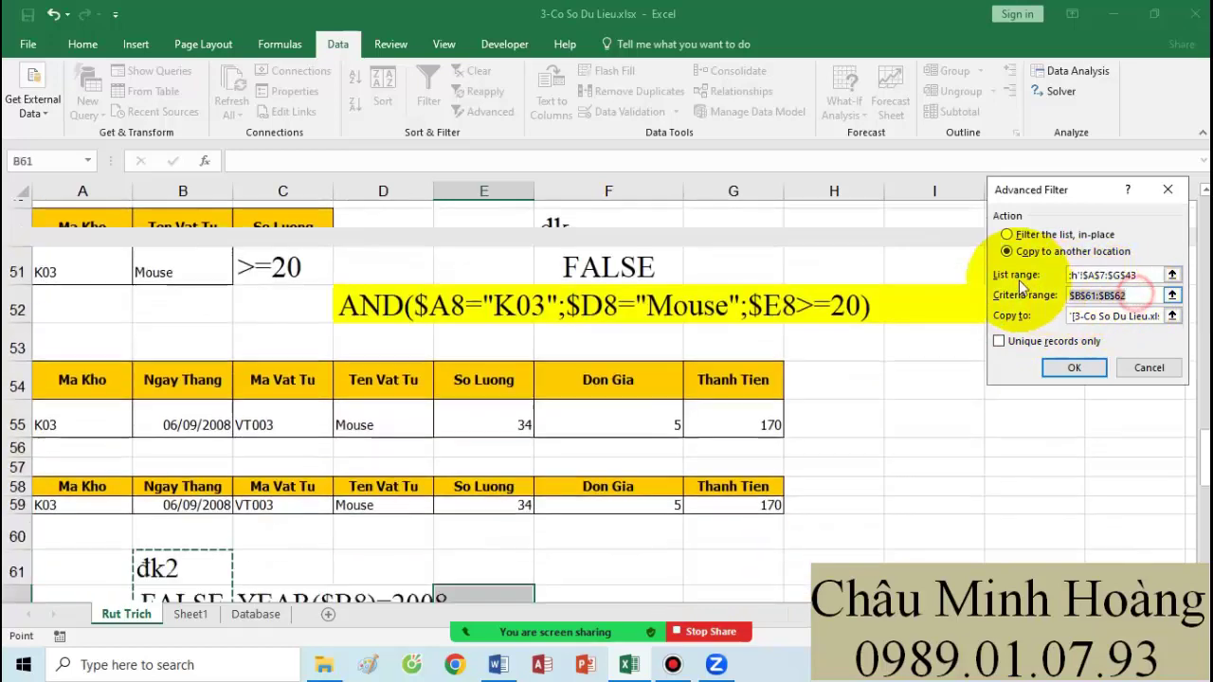
Step: Clear the old Sheet1 reference from the copy-to location and set it to cell A64 of Rut Trich
left_click(1137, 316)
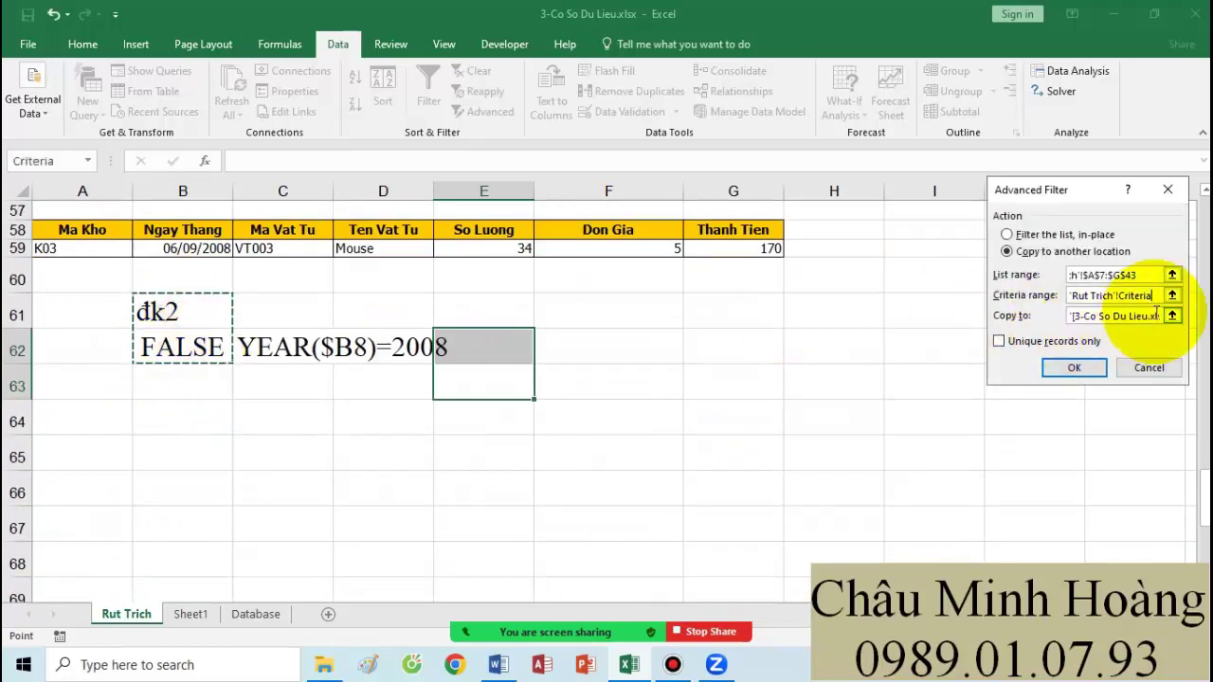
key("End")
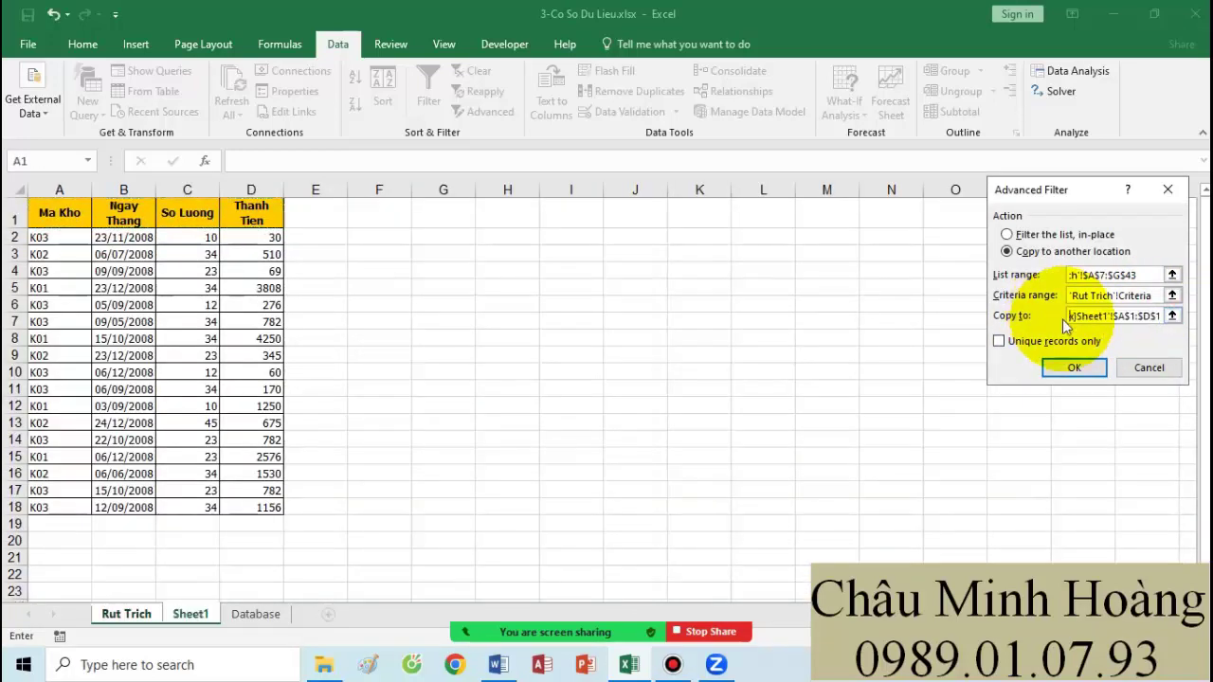
key("BackSpace")
key("BackSpace")
key("BackSpace")
key("BackSpace")
key("BackSpace")
key("BackSpace")
key("BackSpace")
key("BackSpace")
key("BackSpace")
key("BackSpace")
key("BackSpace")
key("BackSpace")
key("BackSpace")
key("BackSpace")
key("BackSpace")
key("BackSpace")
key("BackSpace")
key("BackSpace")
left_click(119, 618)
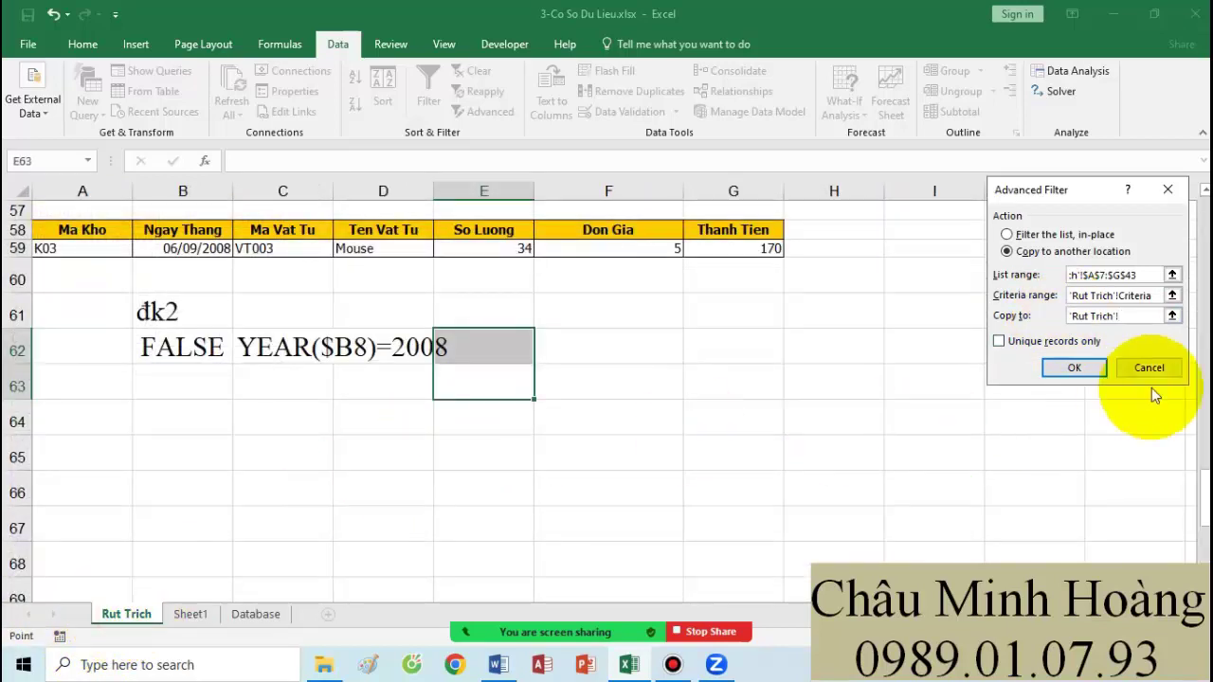
left_click(1137, 317)
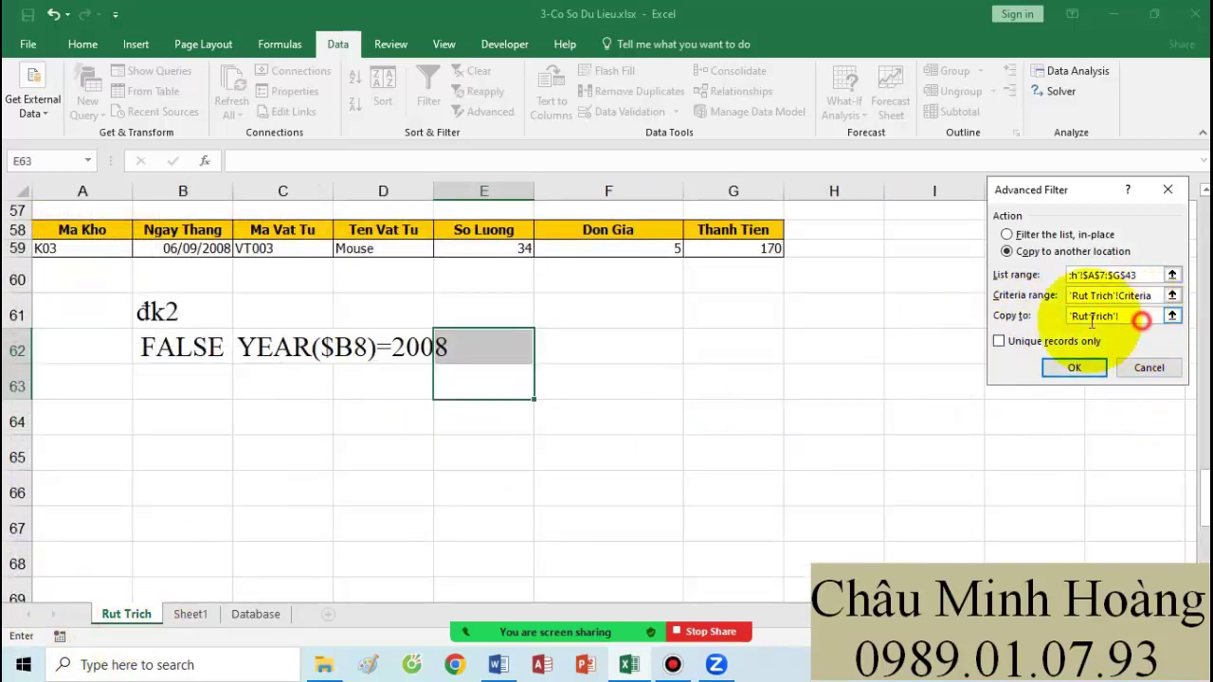
left_click(118, 419)
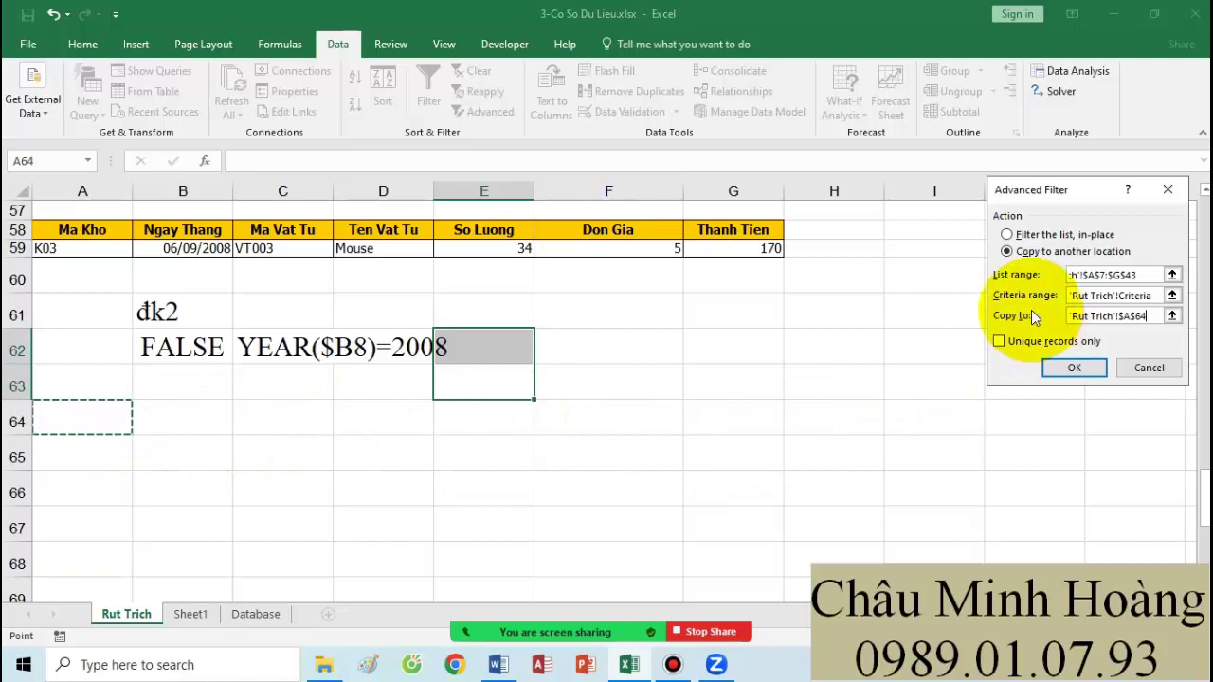
Step: Restrict the extraction to unique records only, run it, and look over the extracted rows
left_click(1016, 342)
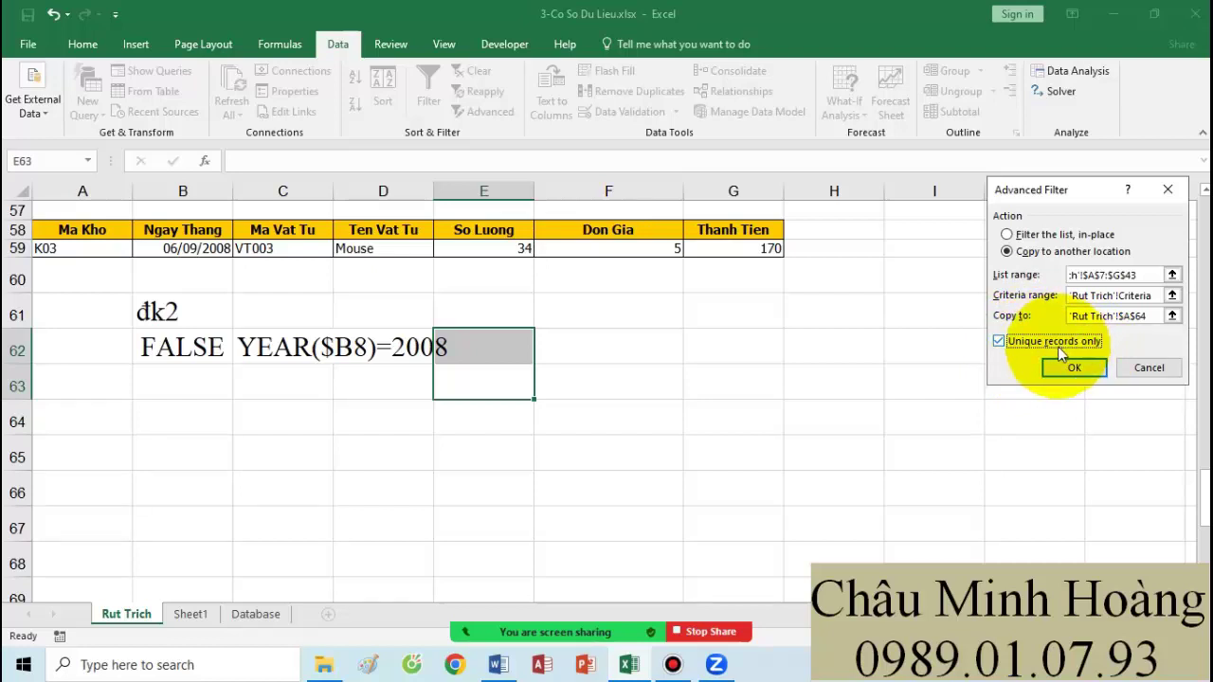
left_click(1080, 367)
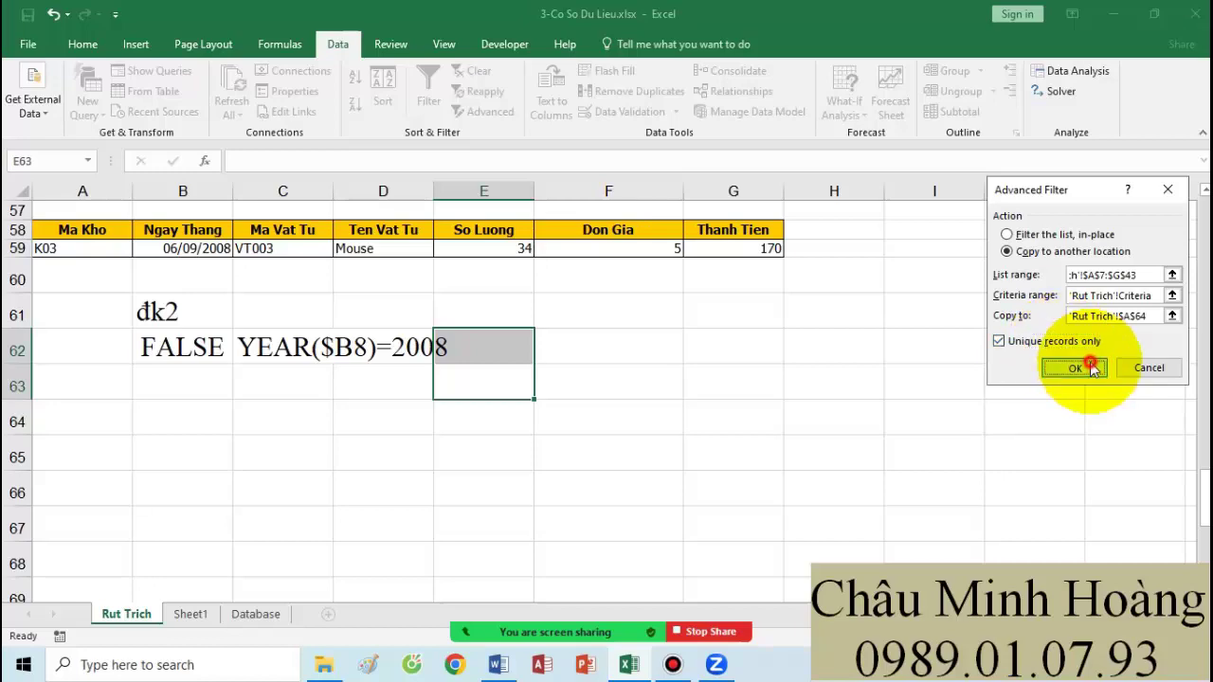
scroll(568, 336, "down", 7)
scroll(564, 328, "up", 2)
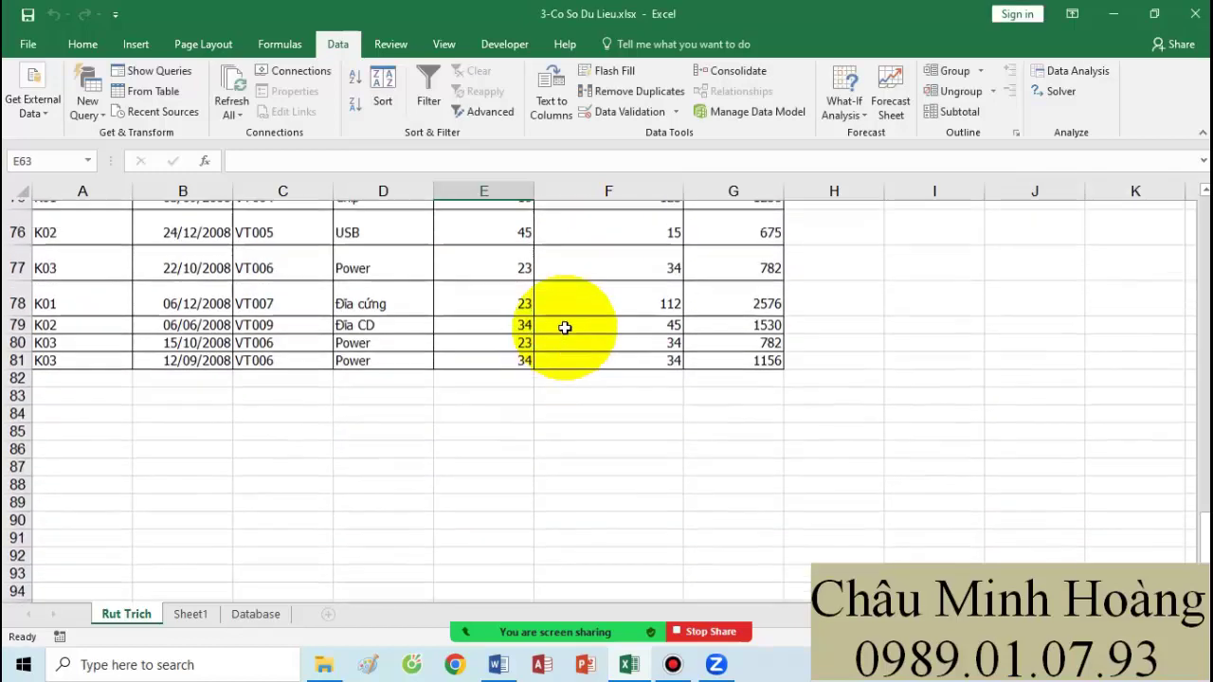
scroll(564, 328, "up", 1)
scroll(560, 317, "up", 3)
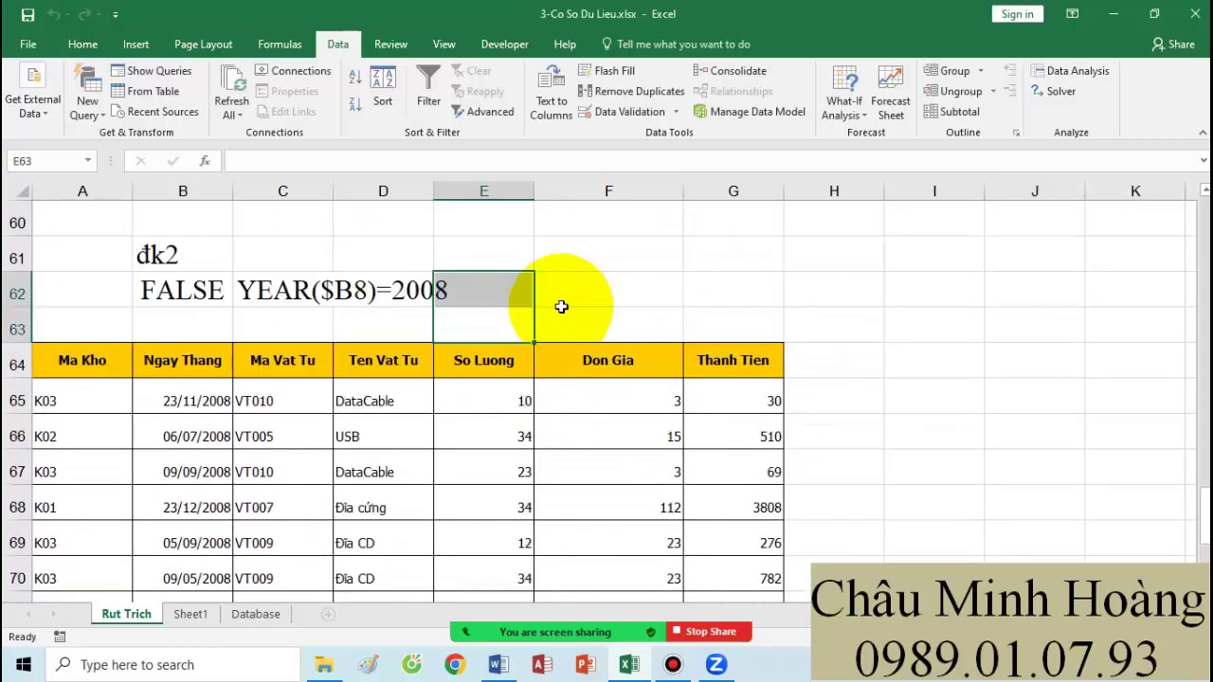
Step: Open Advanced Filter again, enable unique records only, and compare the source data with the extracted 2008 table
left_click(477, 112)
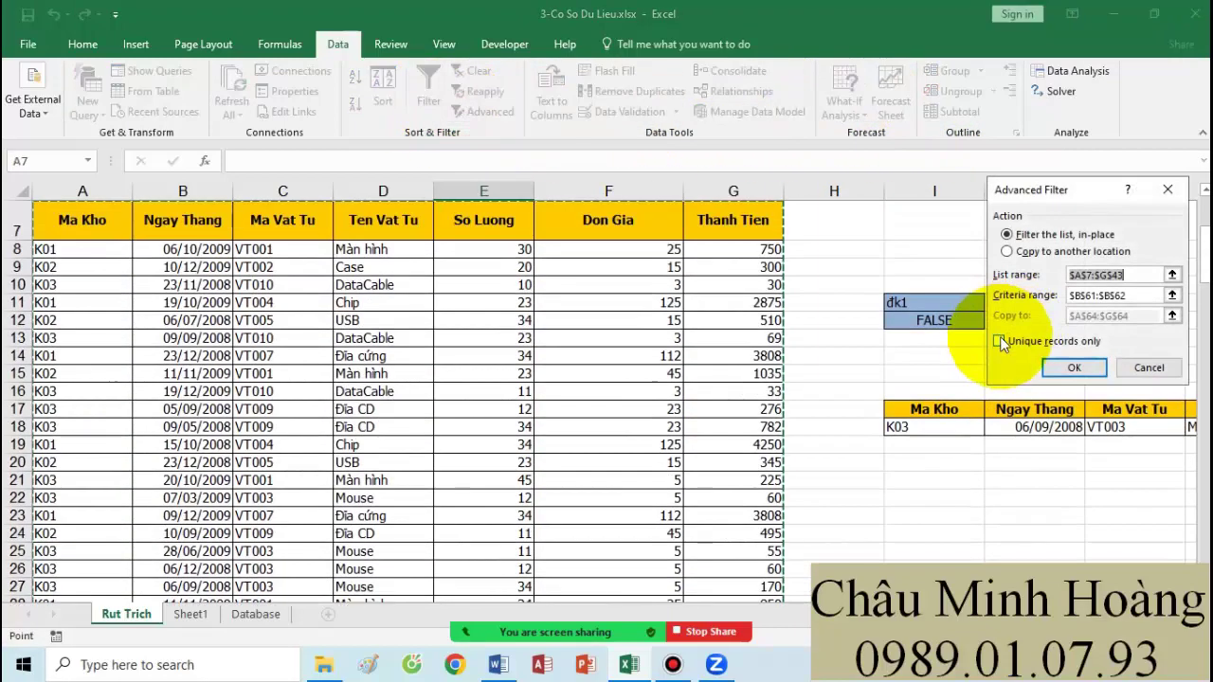
left_click(1040, 341)
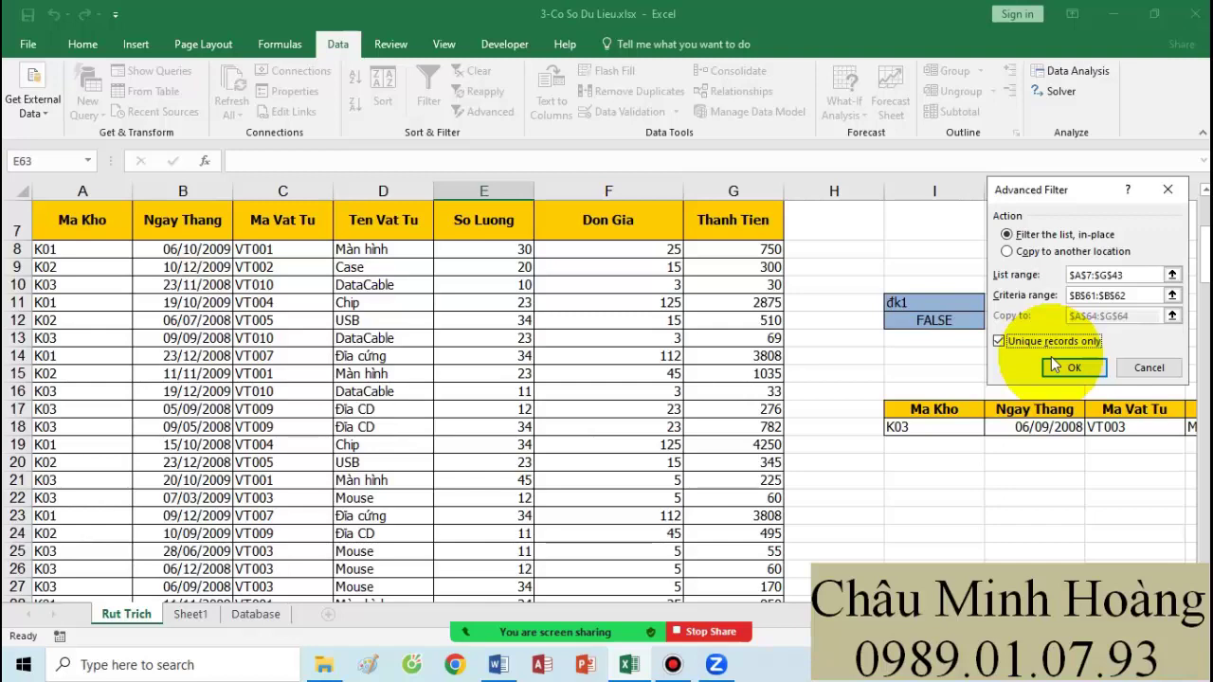
scroll(883, 351, "down", 4)
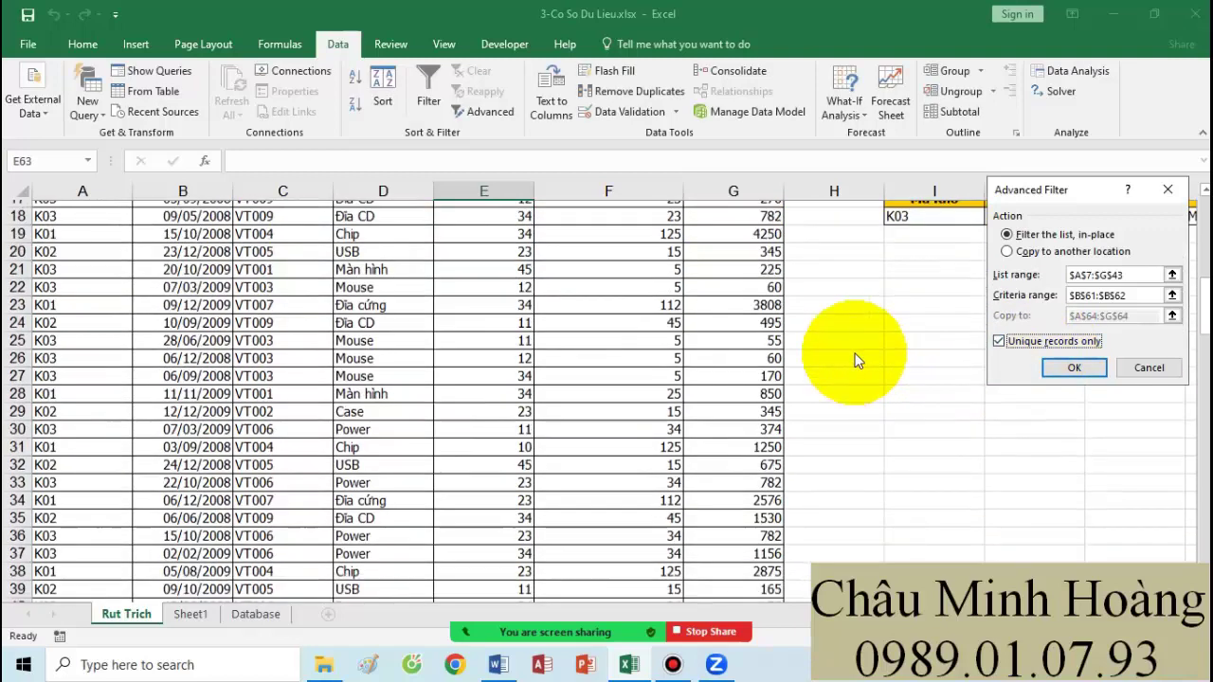
scroll(855, 360, "down", 10)
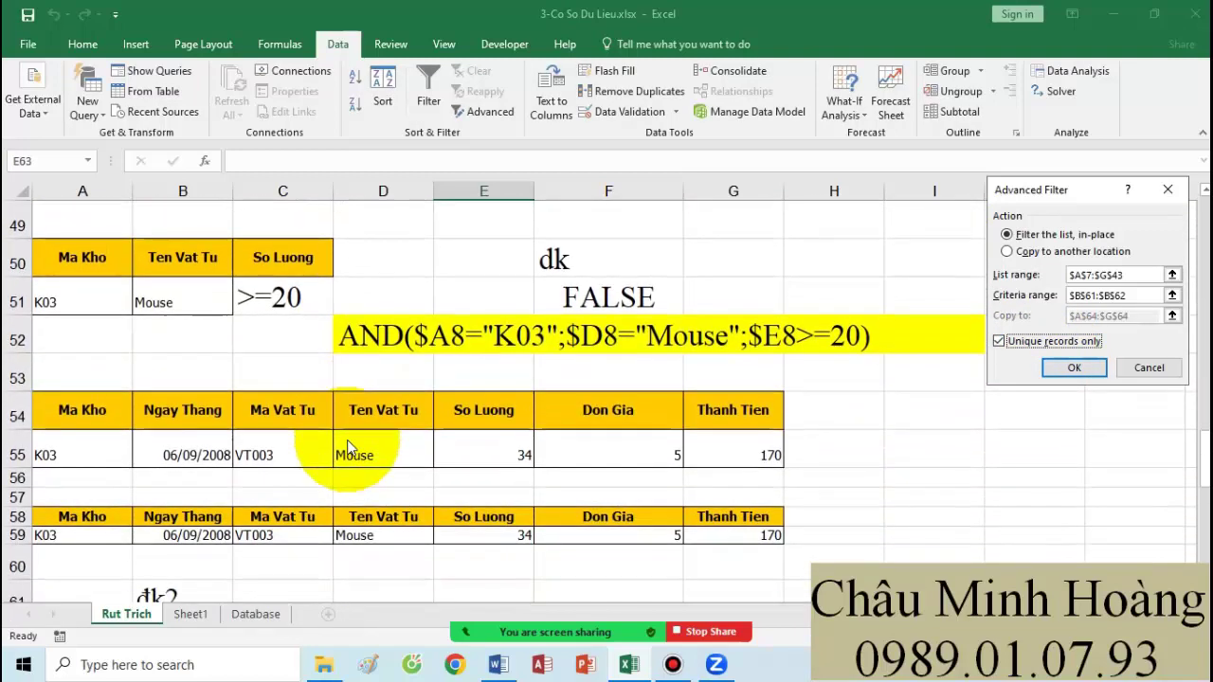
scroll(635, 536, "down", 1)
scroll(866, 555, "down", 3)
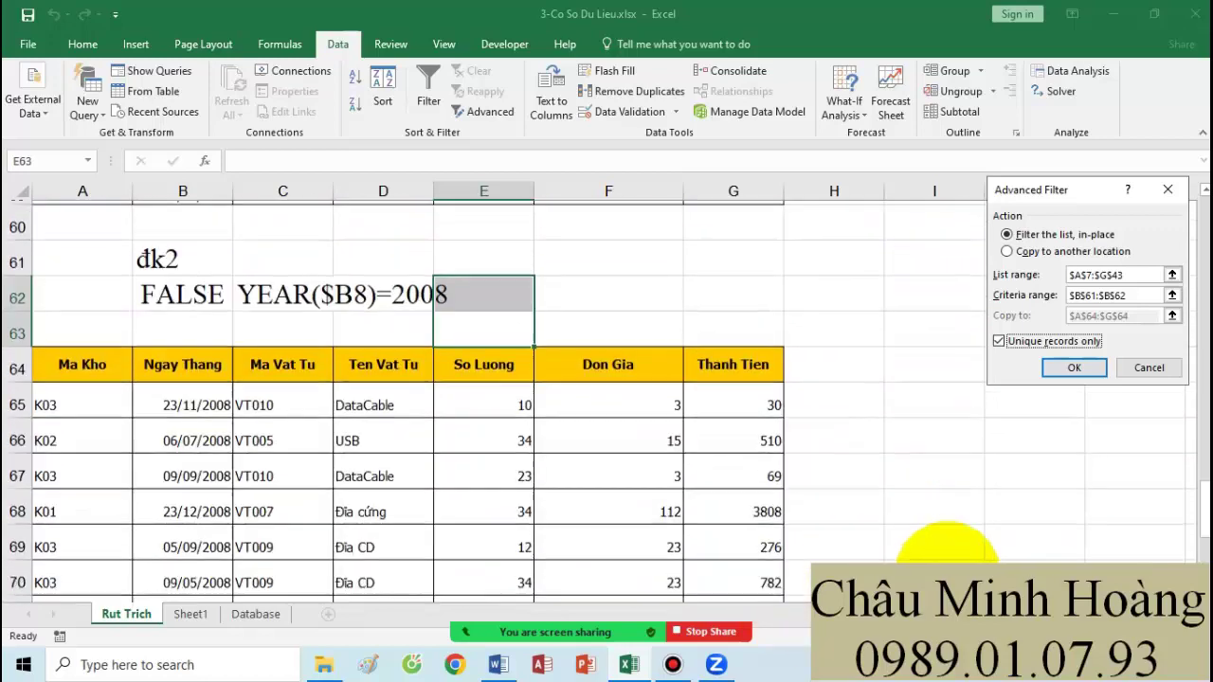
scroll(816, 507, "up", 2)
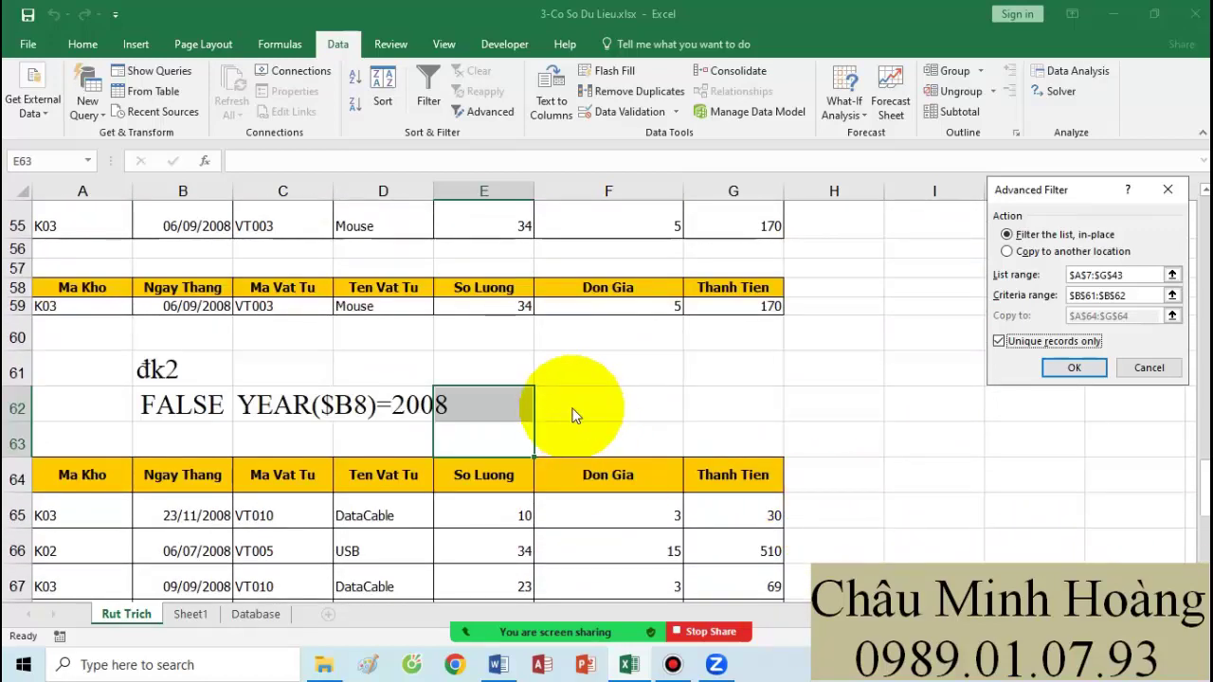